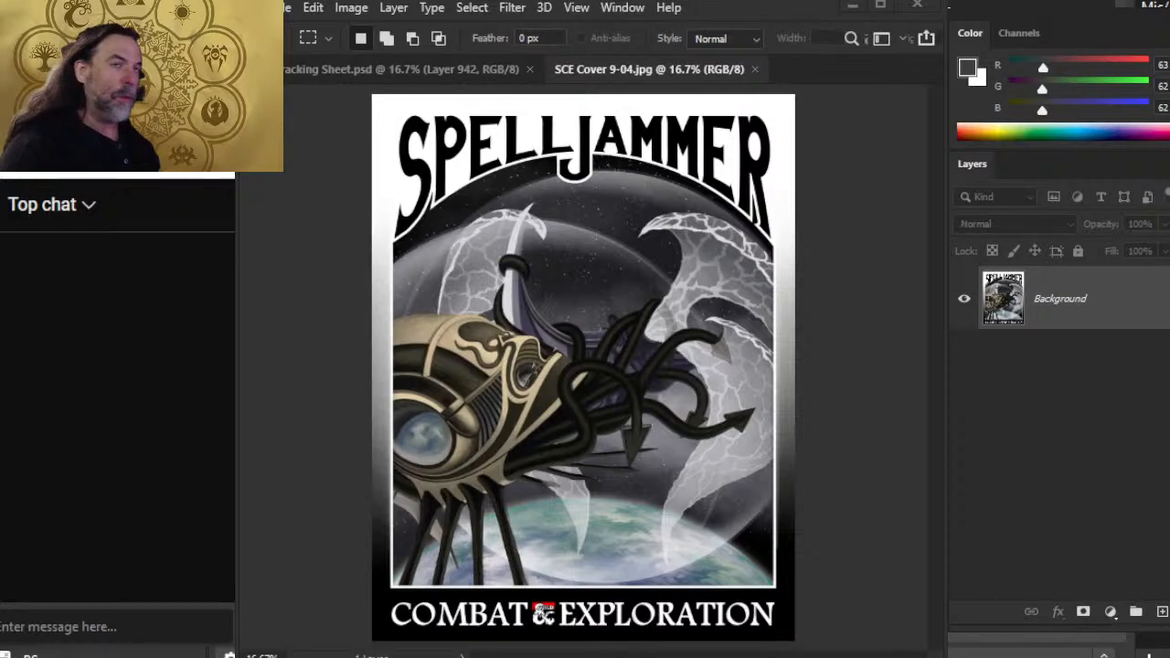
key("alt+Tab")
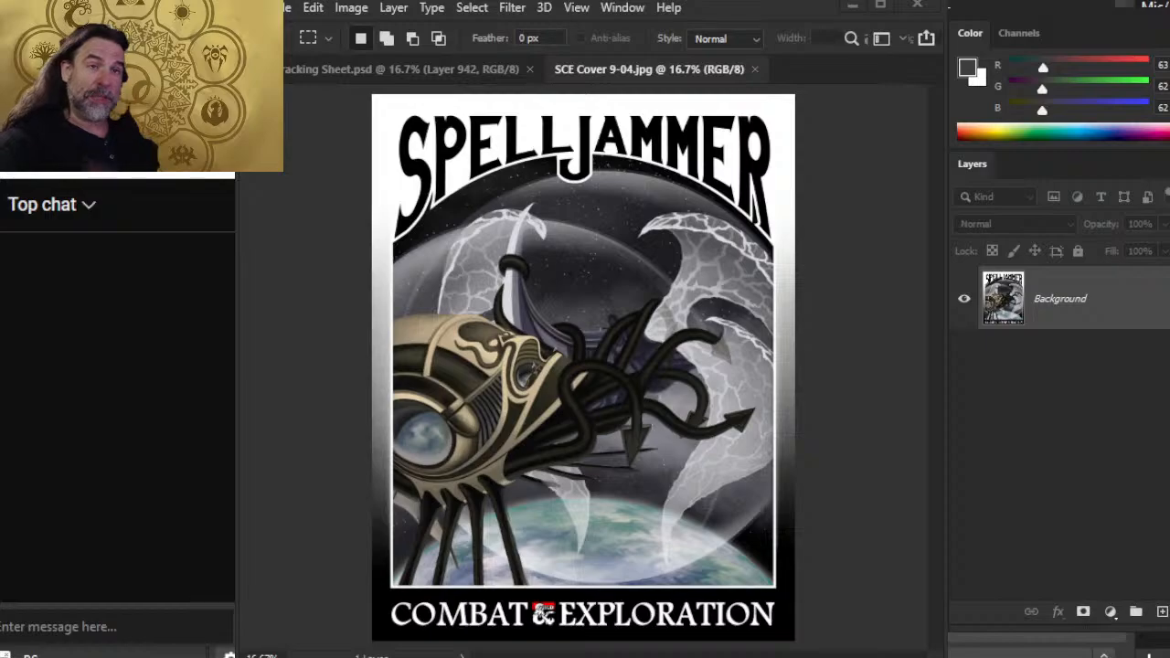
key("alt+Tab")
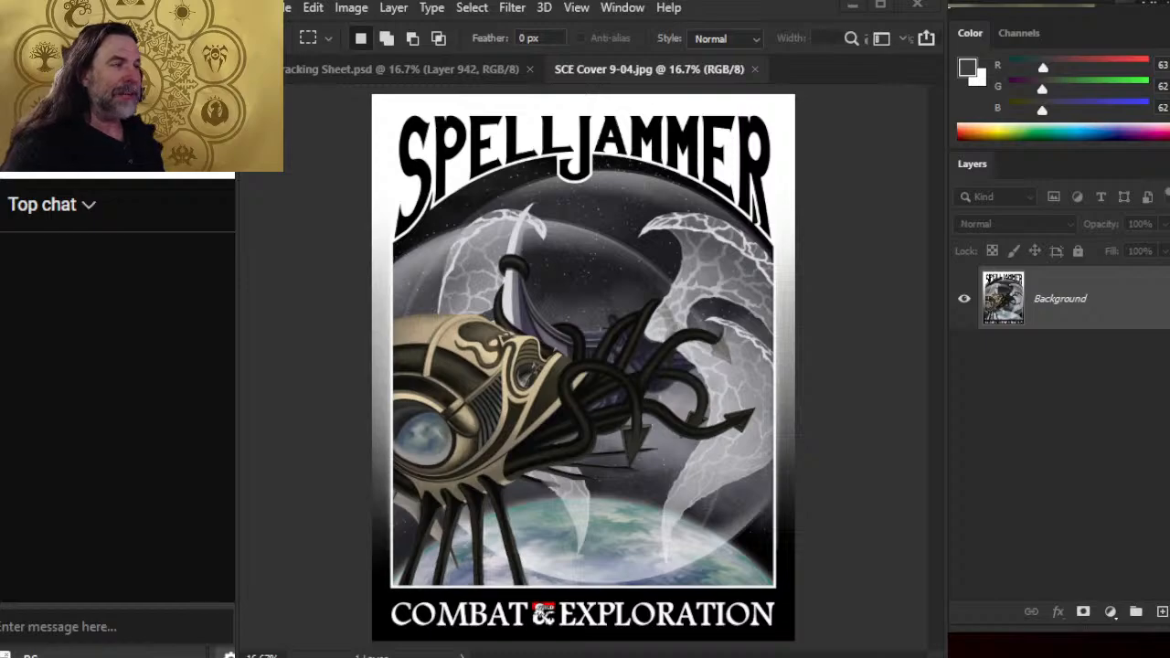
key("alt+Tab")
key("alt+Tab")
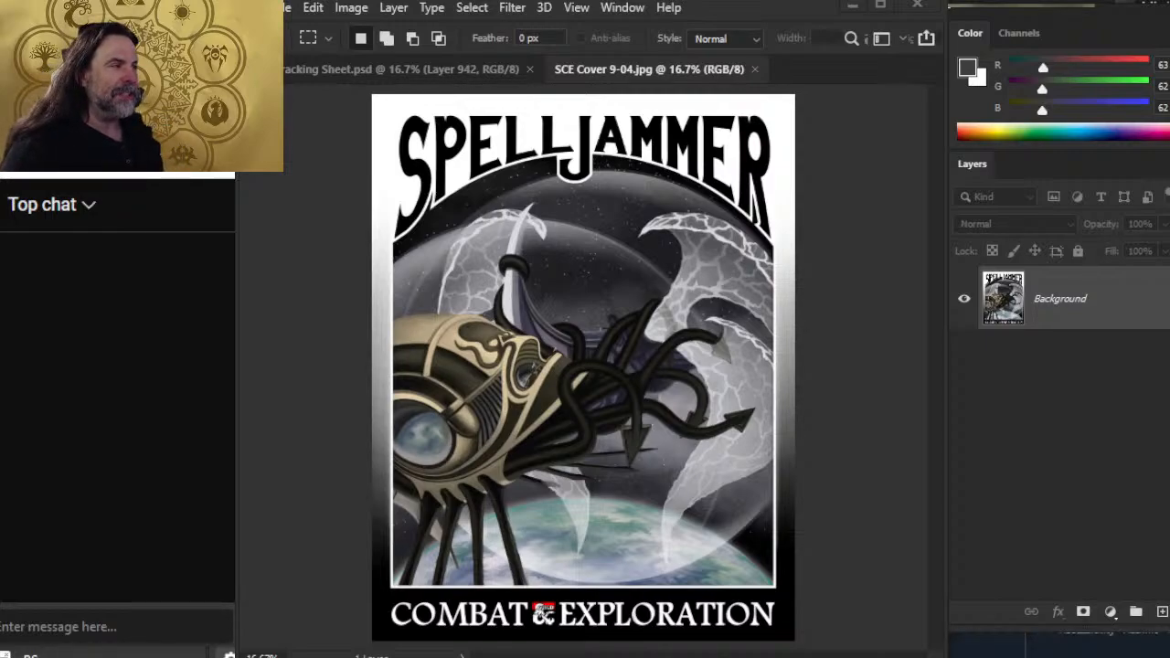
key("alt+Tab")
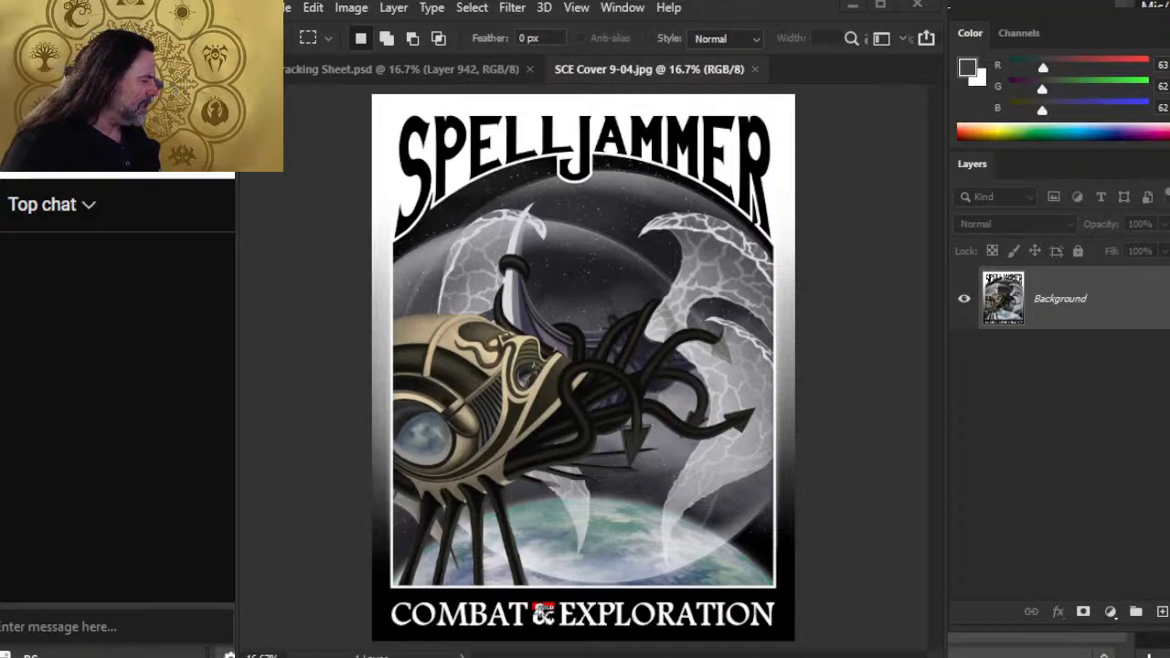
- Switch to the SCE Layout 24-03-01 document in Word
key("alt+Tab")
key("Tab")
key("Tab")
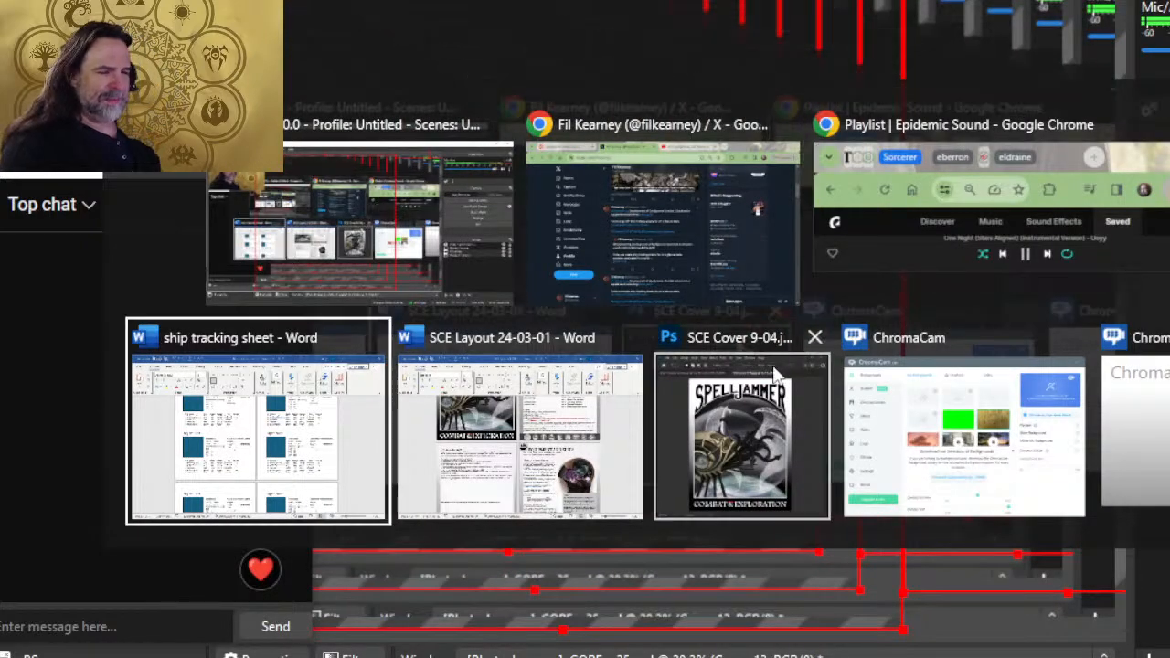
left_click(635, 439)
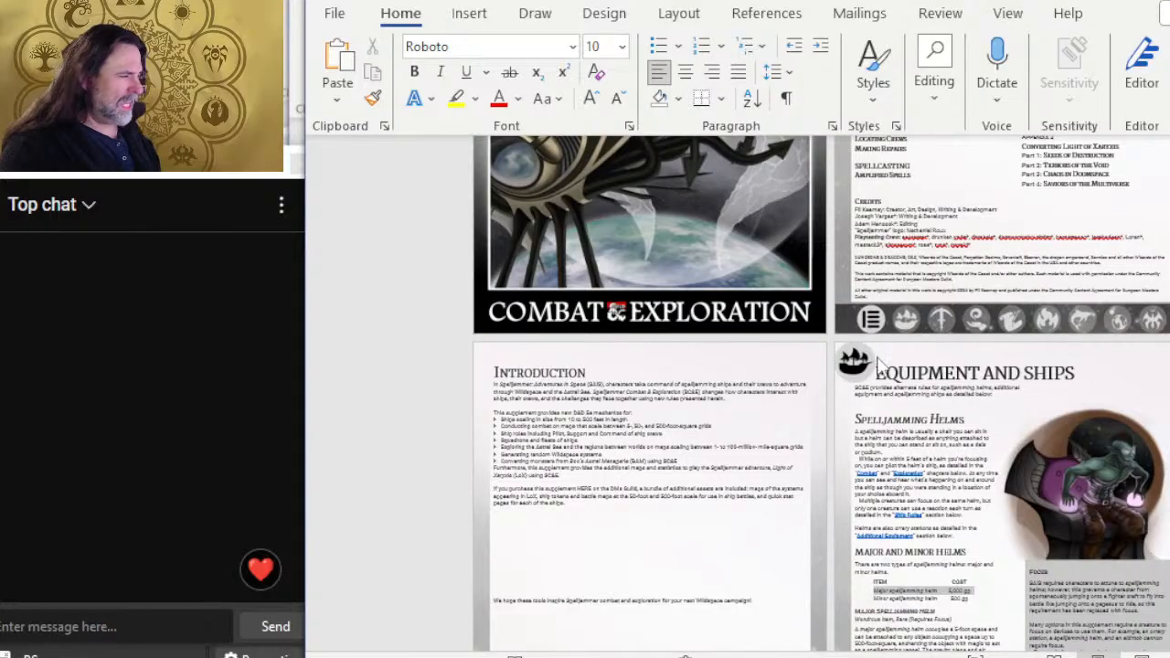
- Look through the layout's pages from the introduction and Equipment and Ships through the Combat chapter to Making Repairs
scroll(681, 267, "up", 2)
scroll(697, 292, "down", 3)
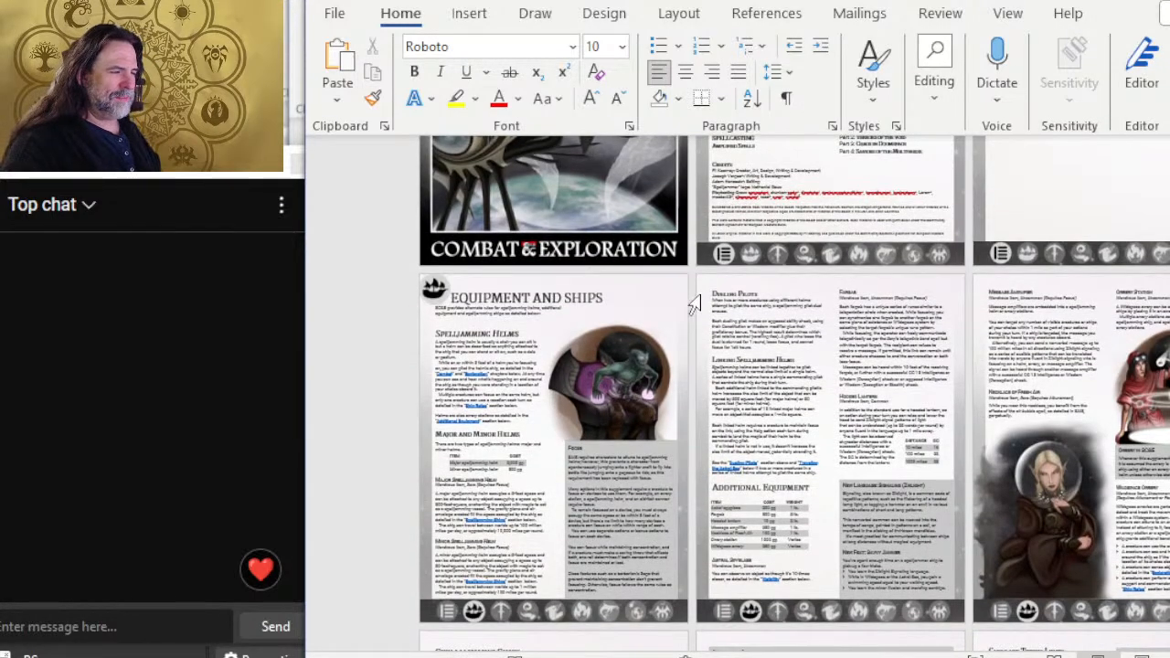
scroll(696, 292, "down", 1)
scroll(743, 304, "down", 8)
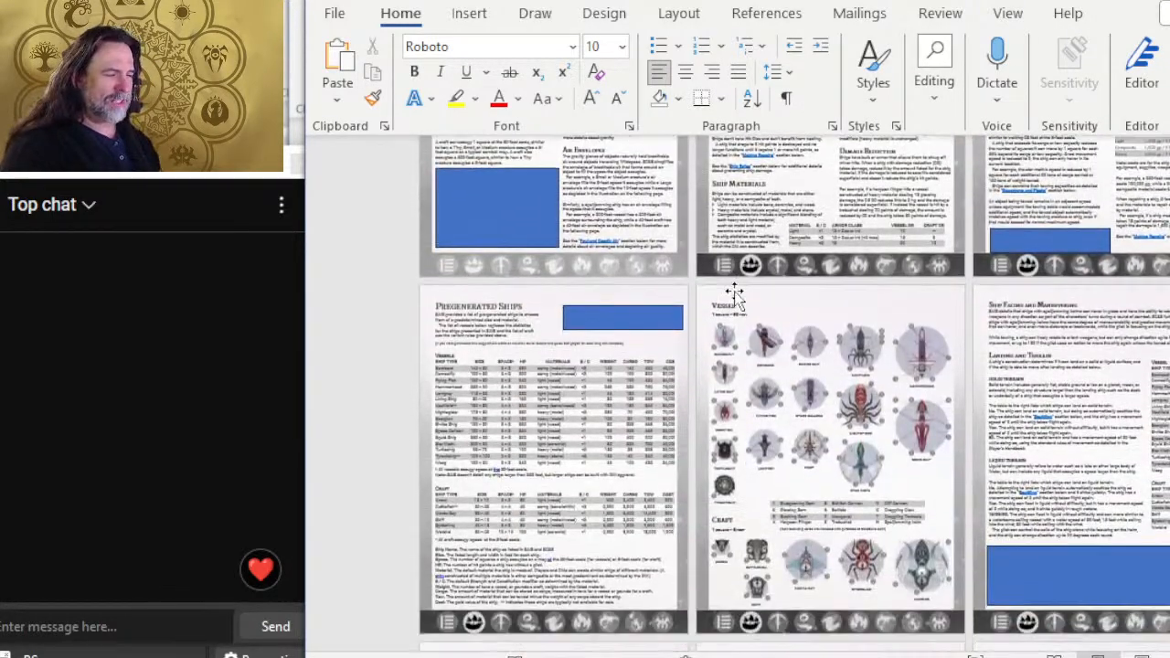
scroll(742, 304, "down", 6)
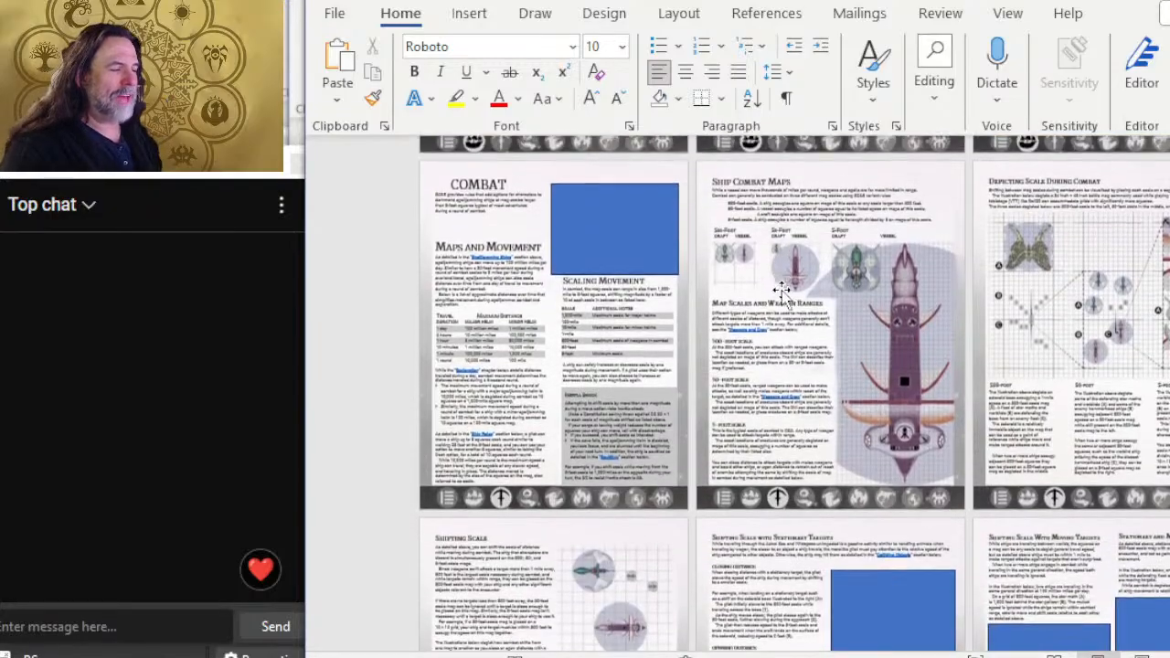
scroll(834, 291, "down", 8)
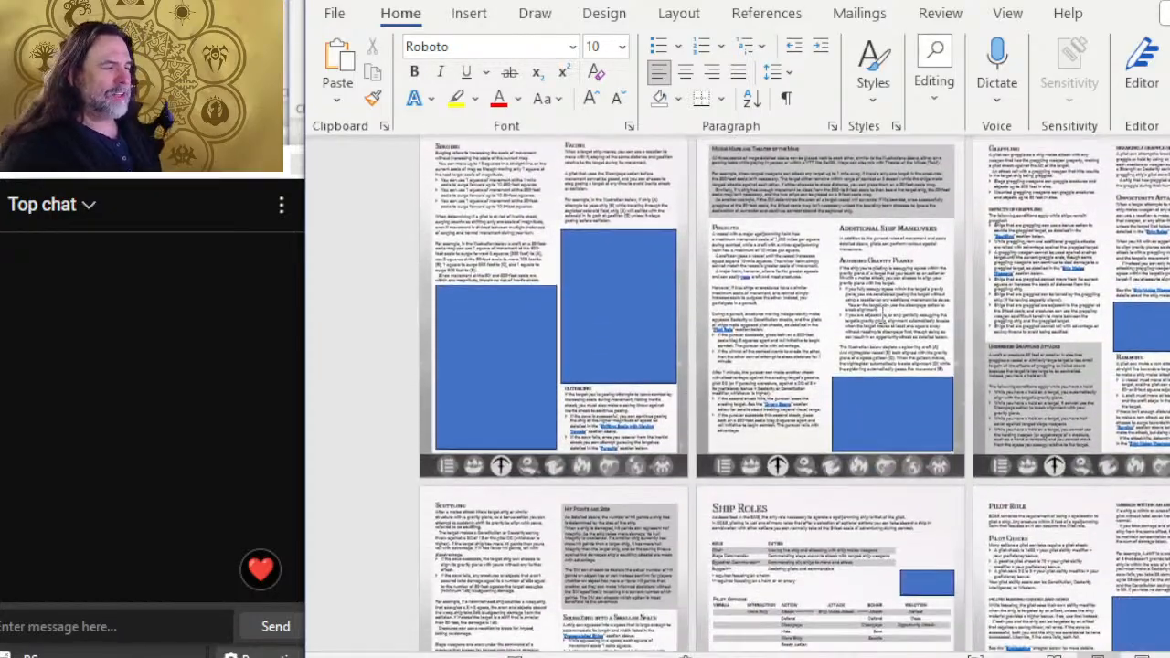
scroll(796, 329, "down", 8)
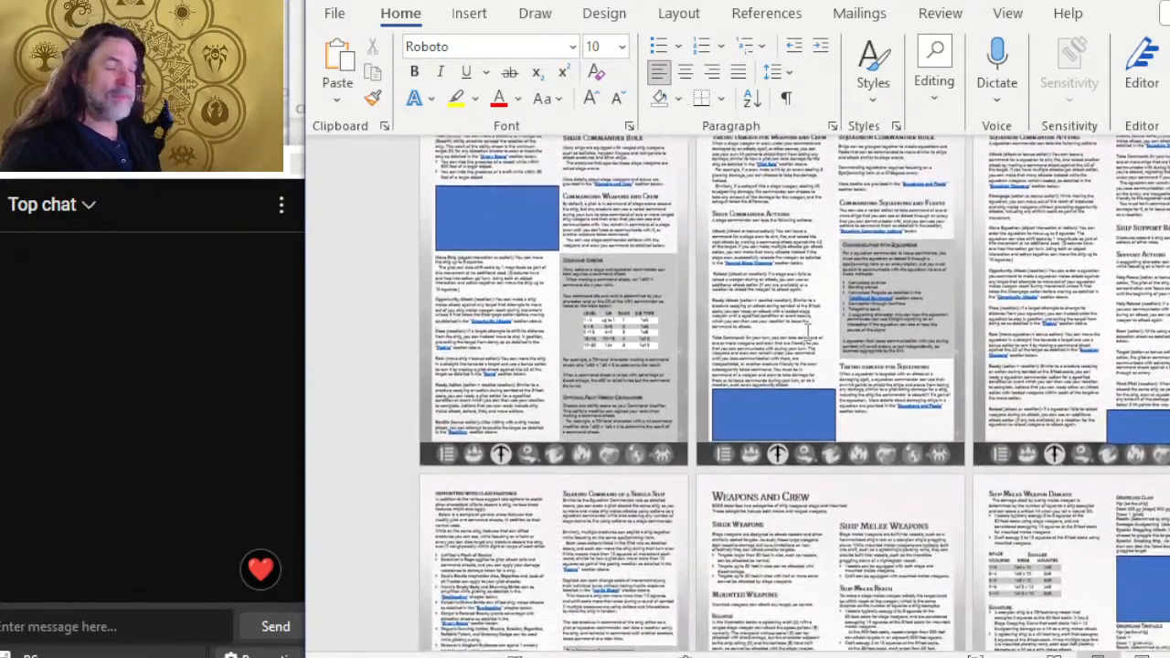
scroll(825, 304, "down", 8)
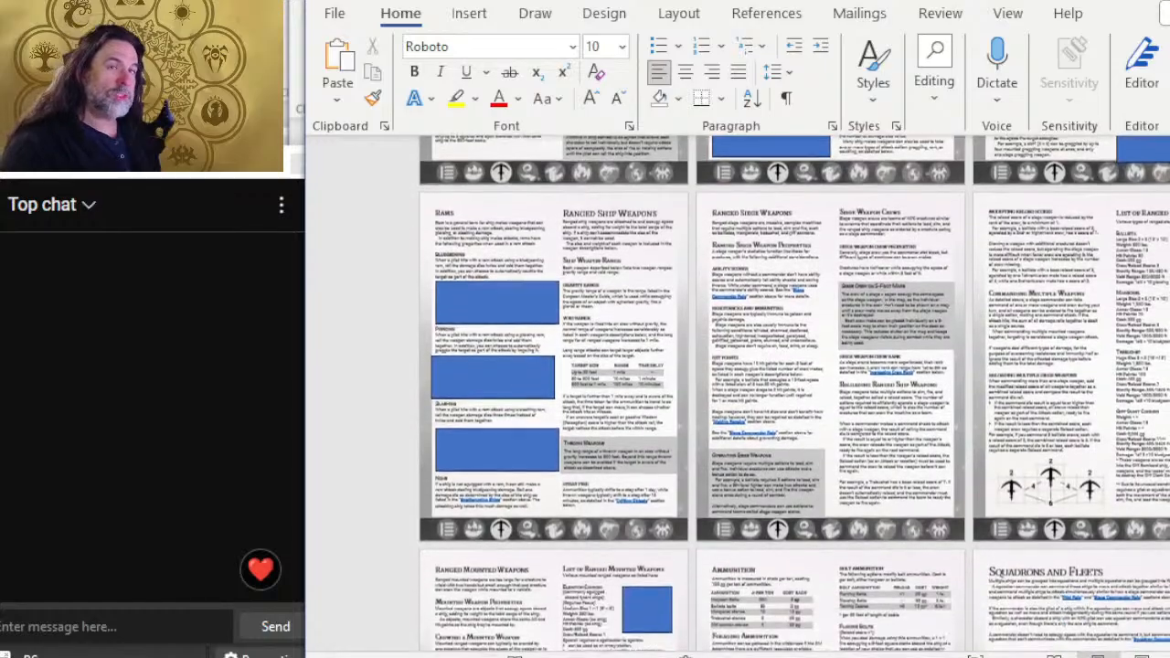
scroll(826, 366, "down", 8)
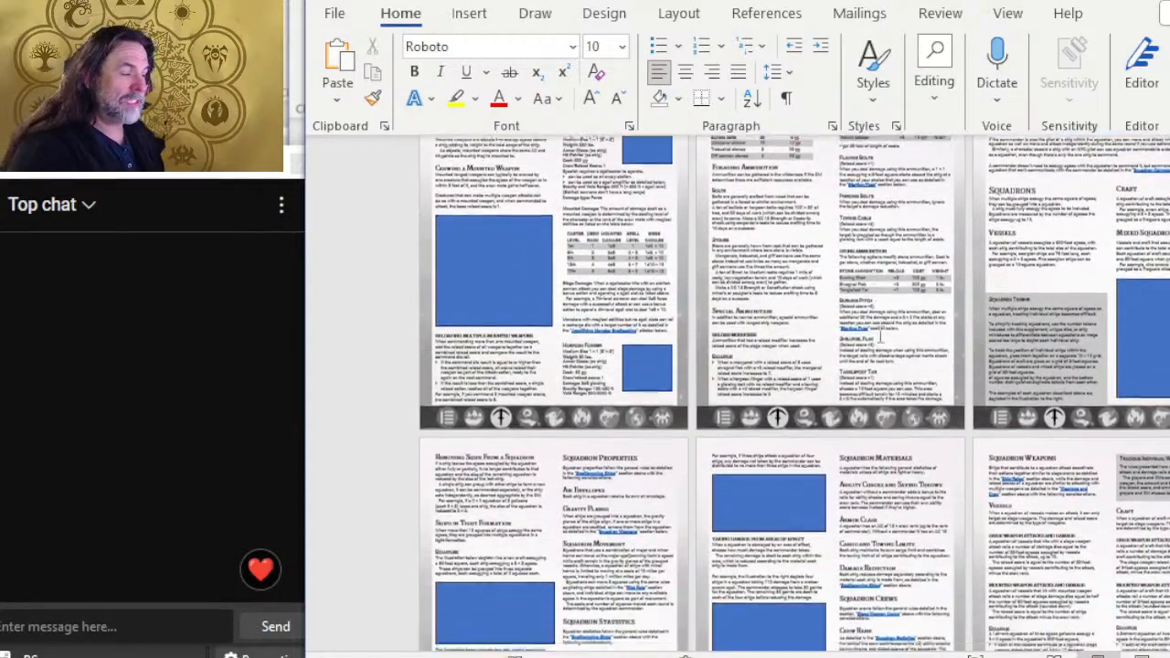
scroll(795, 384, "down", 5)
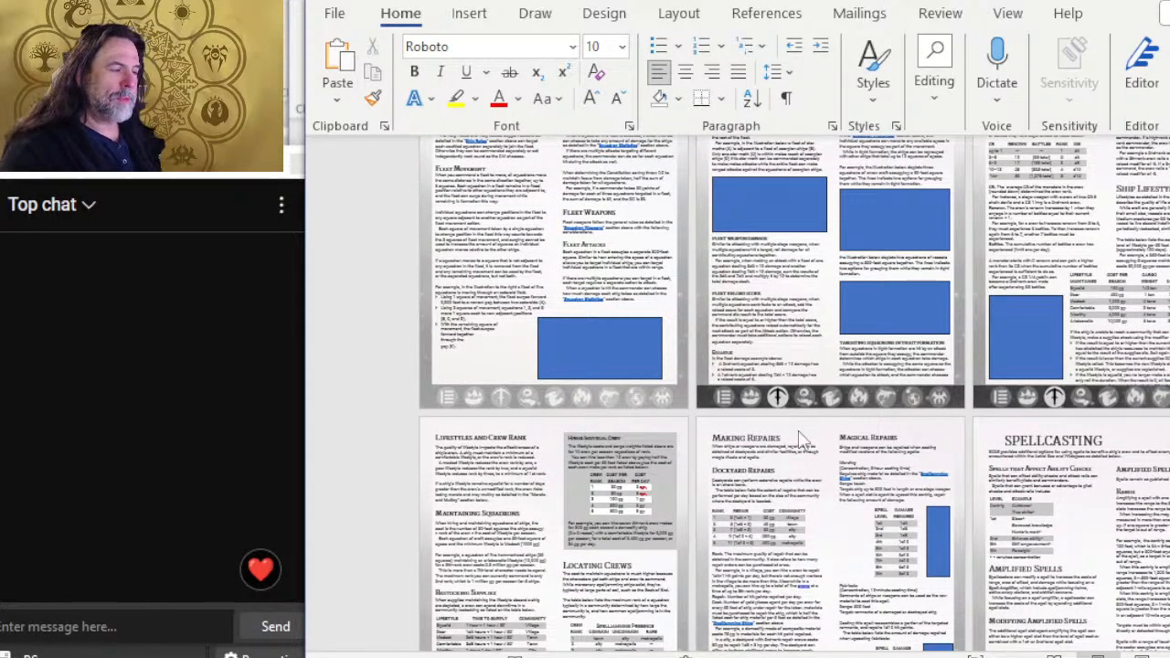
scroll(638, 348, "down", 5)
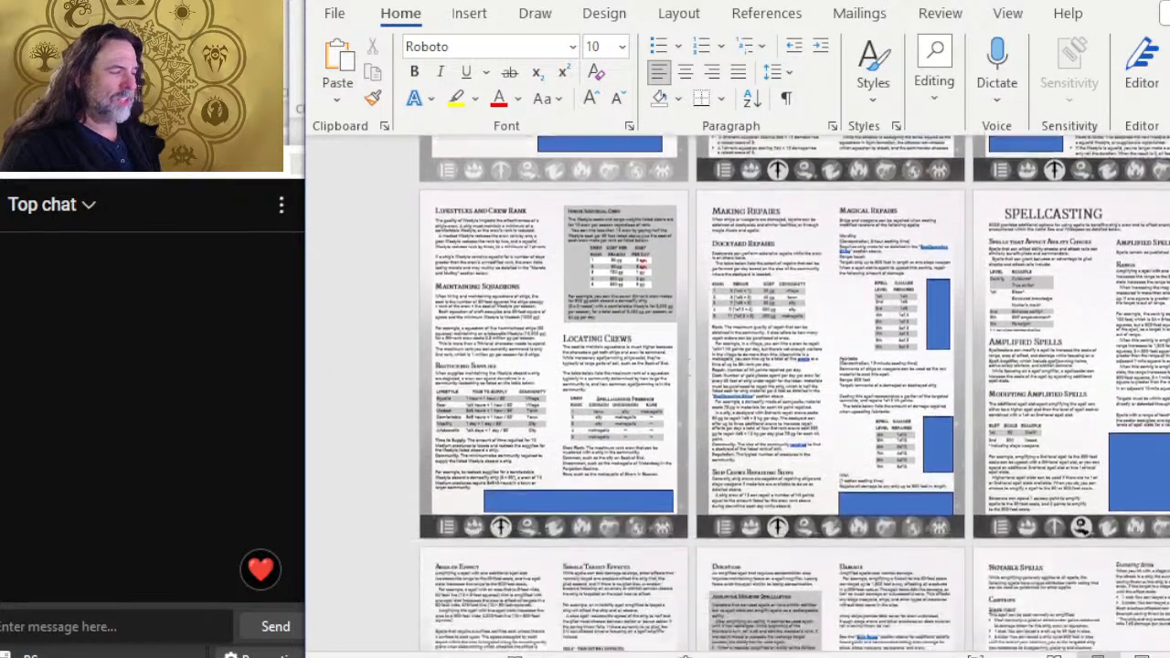
- Look through the Spellcasting and Exploration chapters as far as the Traveling in Wildspace pages
scroll(703, 363, "down", 1)
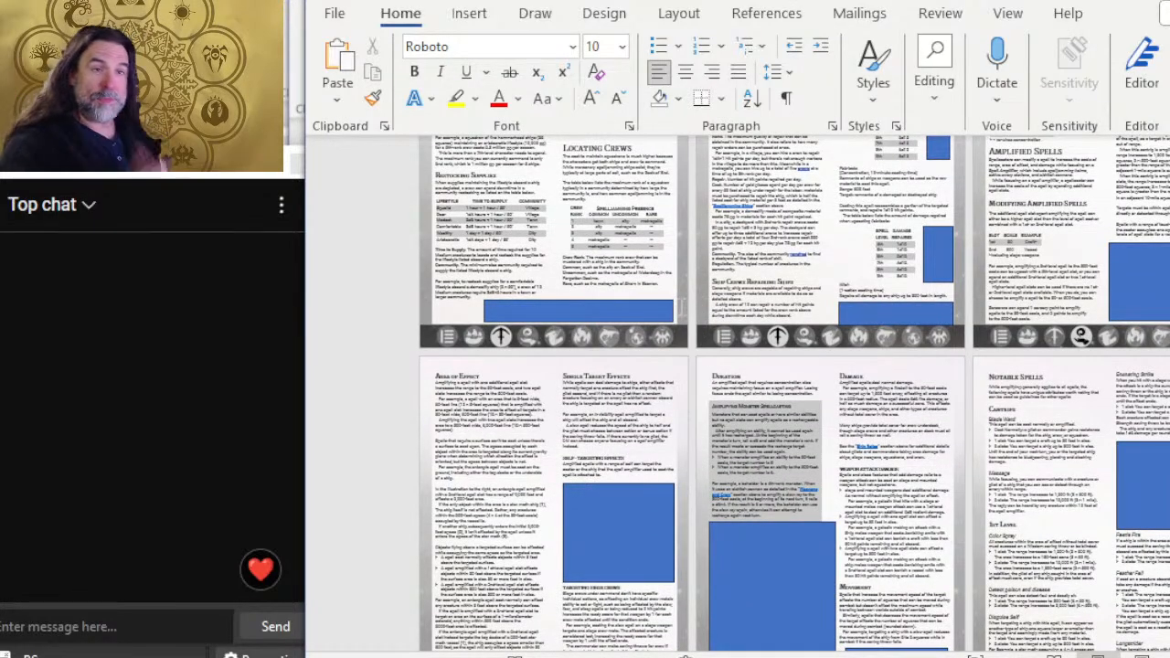
scroll(607, 395, "down", 1)
scroll(608, 402, "down", 3)
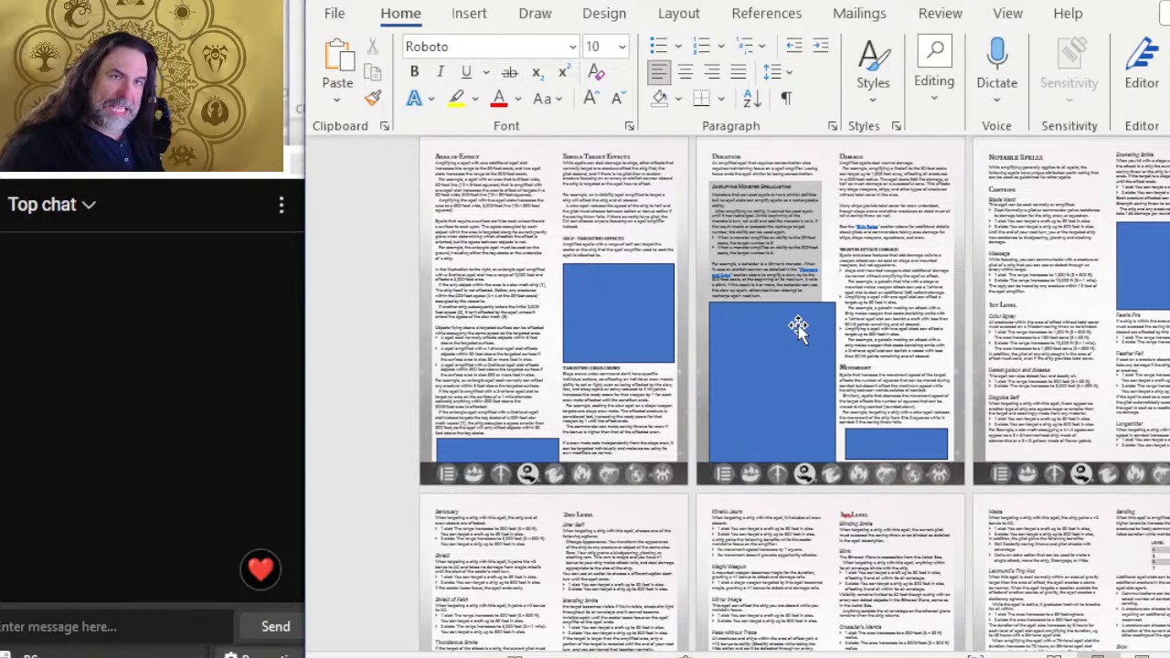
scroll(798, 329, "up", 1)
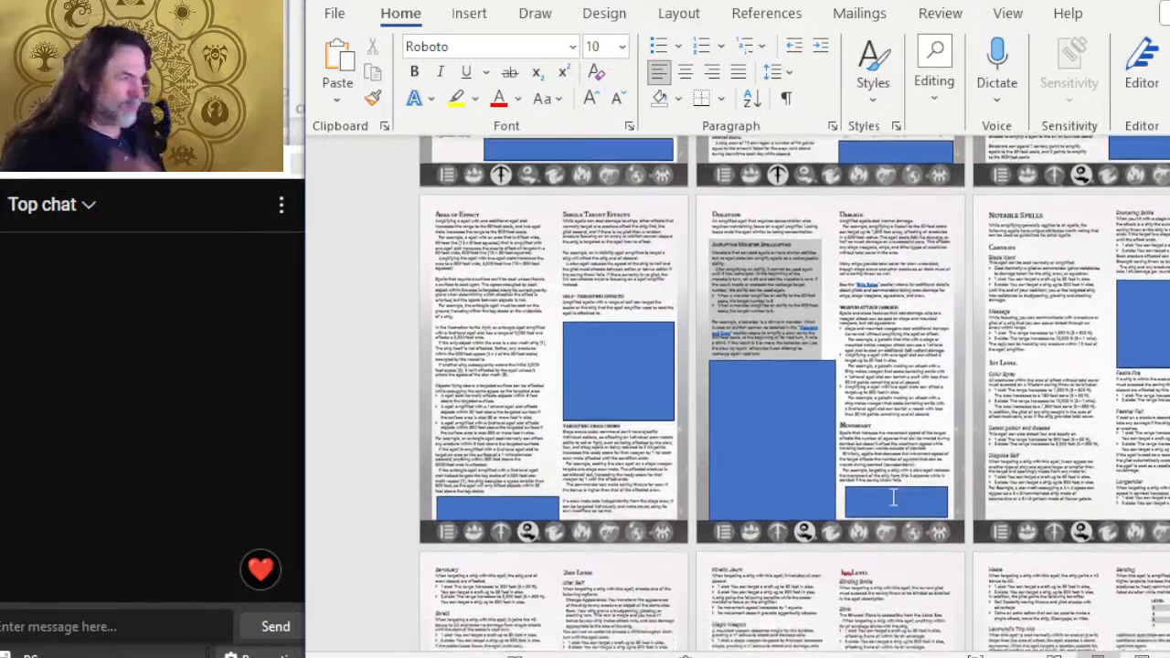
scroll(893, 491, "down", 3)
scroll(794, 394, "down", 15)
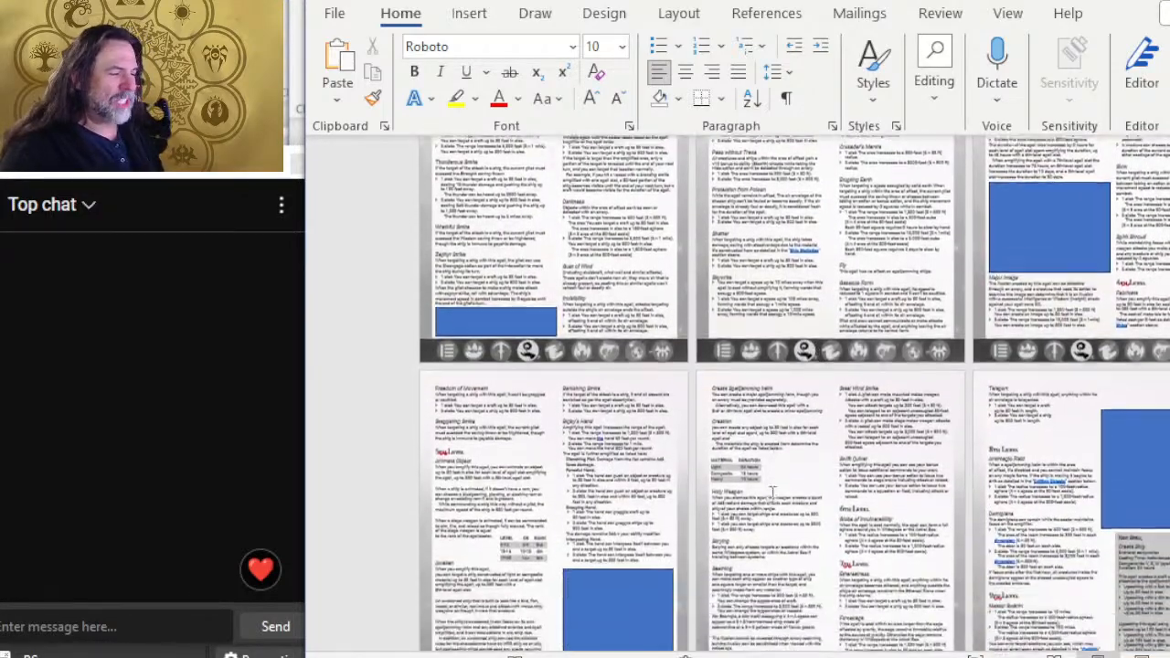
scroll(768, 385, "down", 3)
scroll(768, 385, "down", 4)
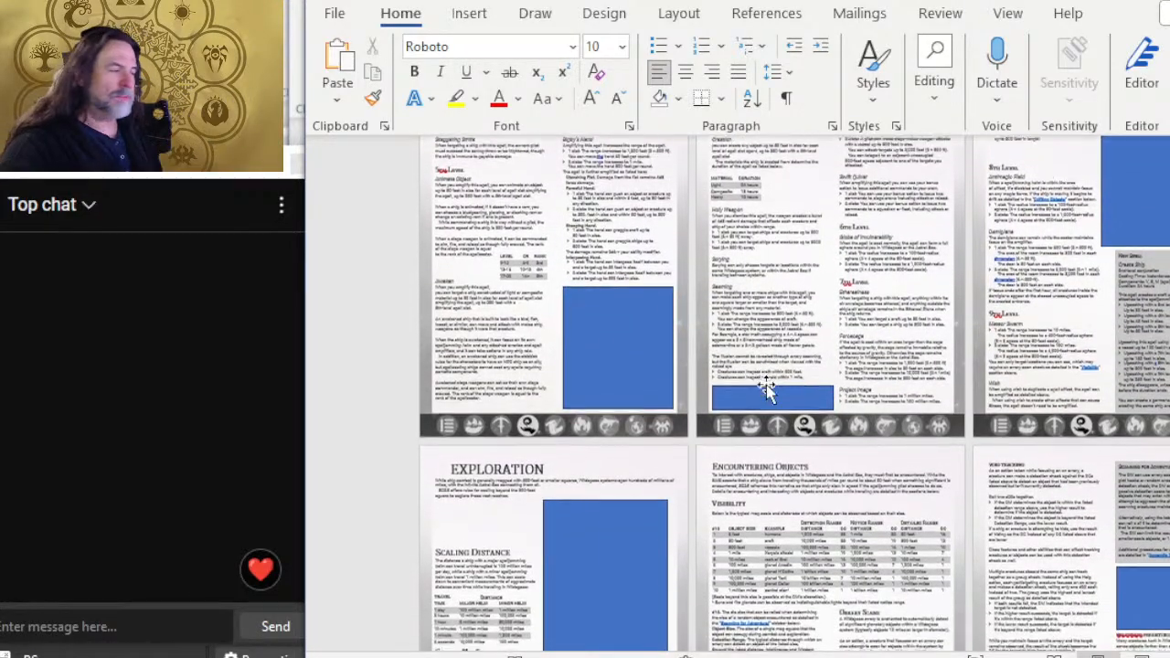
scroll(769, 383, "down", 3)
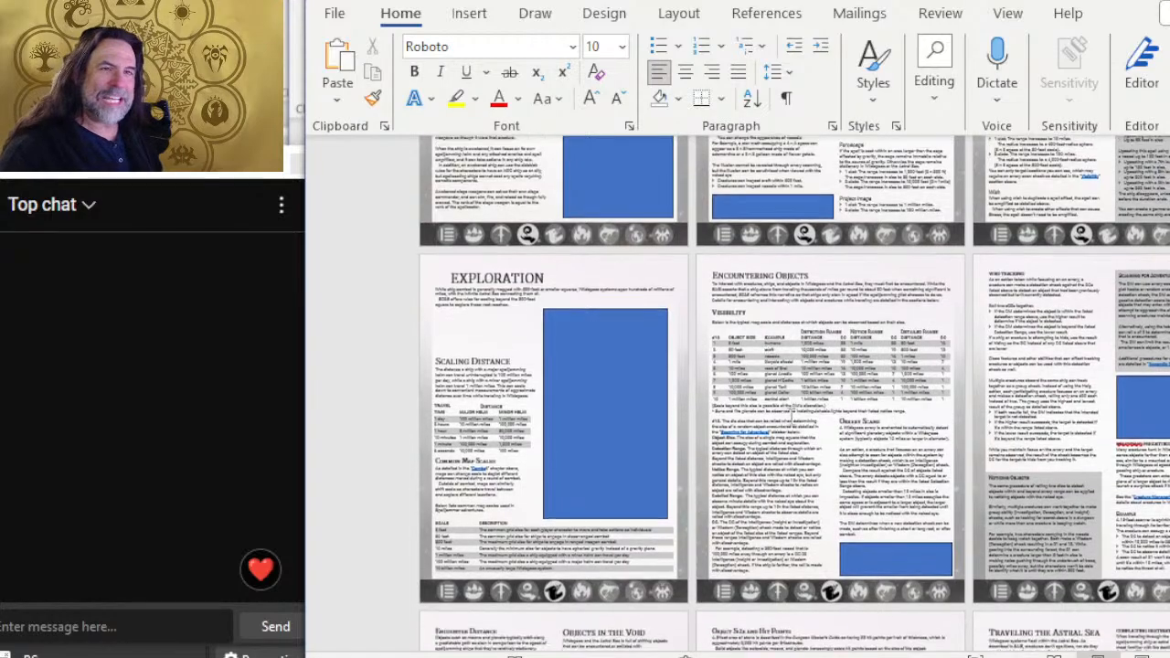
scroll(809, 412, "down", 1)
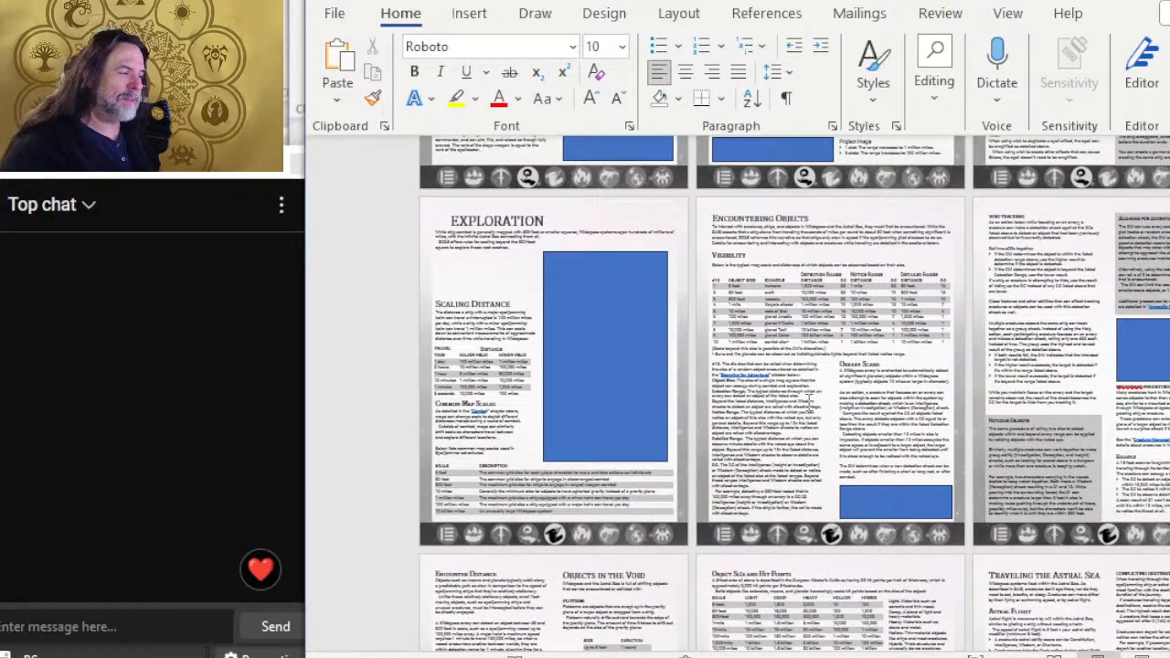
scroll(810, 403, "down", 10)
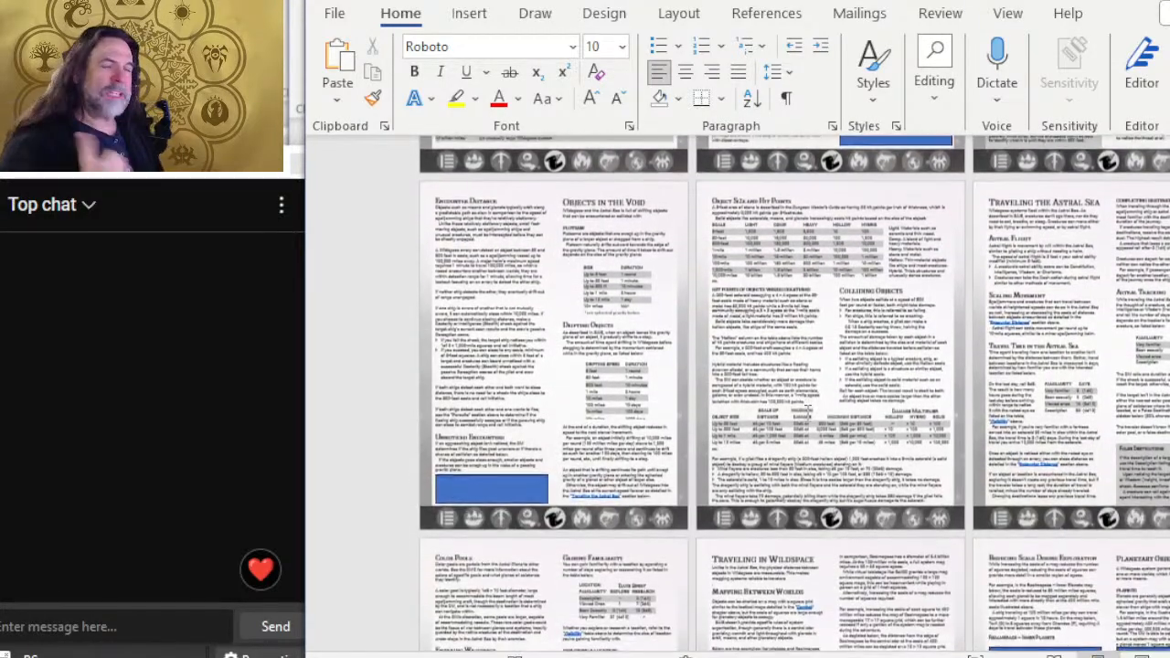
scroll(806, 410, "down", 1)
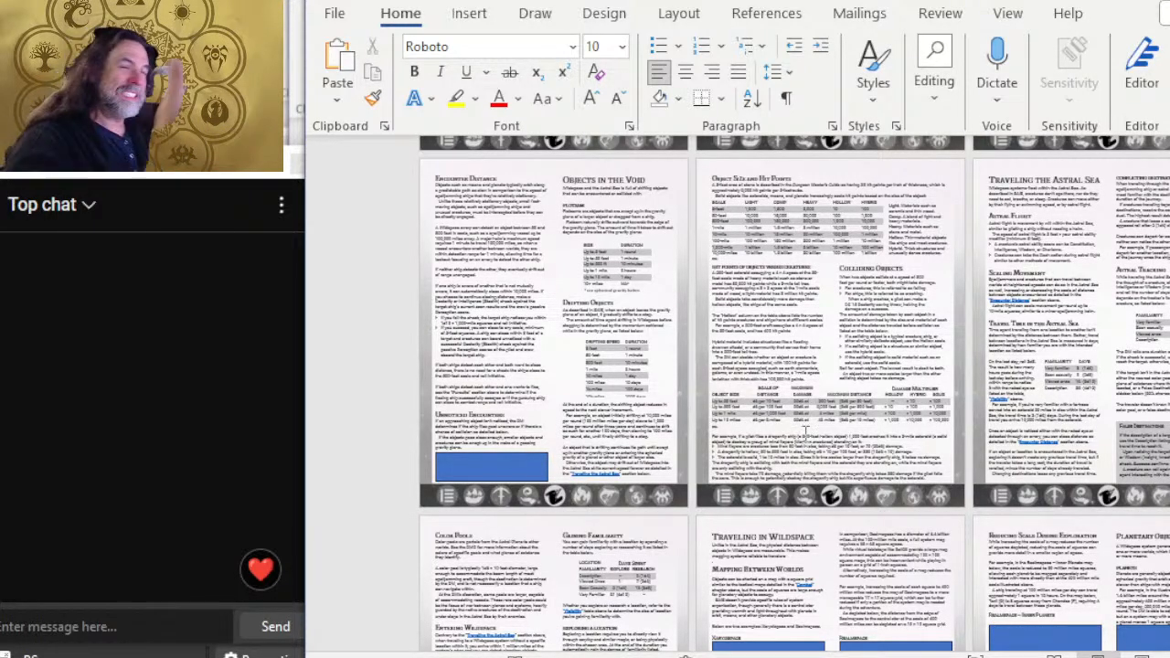
- Switch to the ship tracking sheet document in Word
key("alt+Tab")
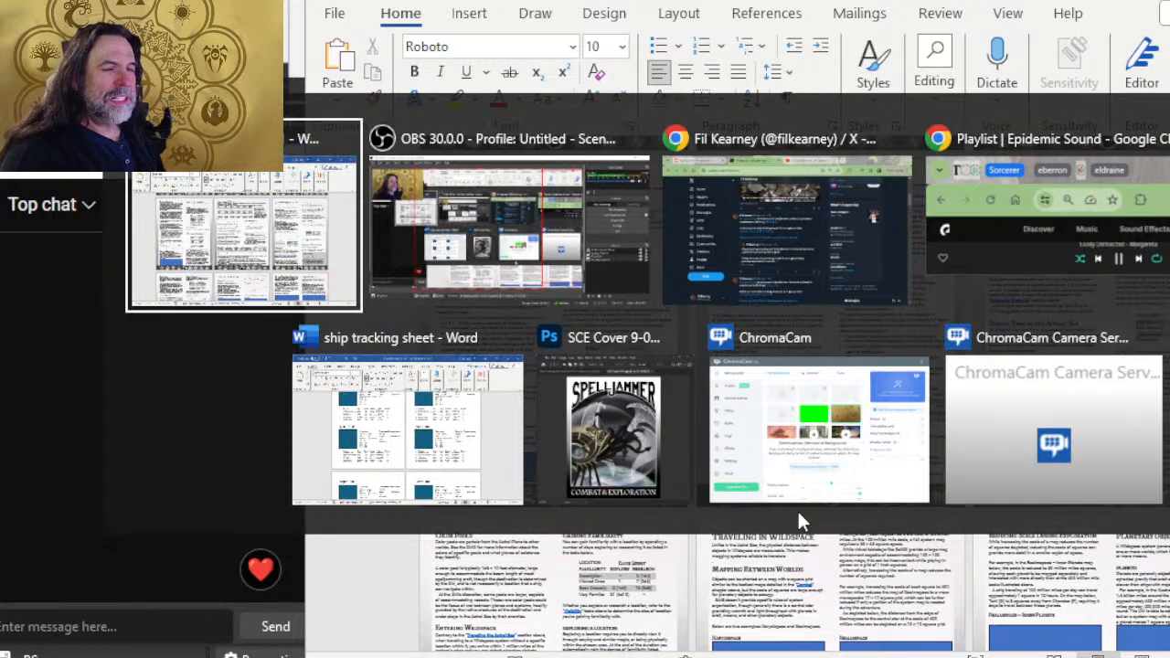
scroll(757, 393, "down", 5)
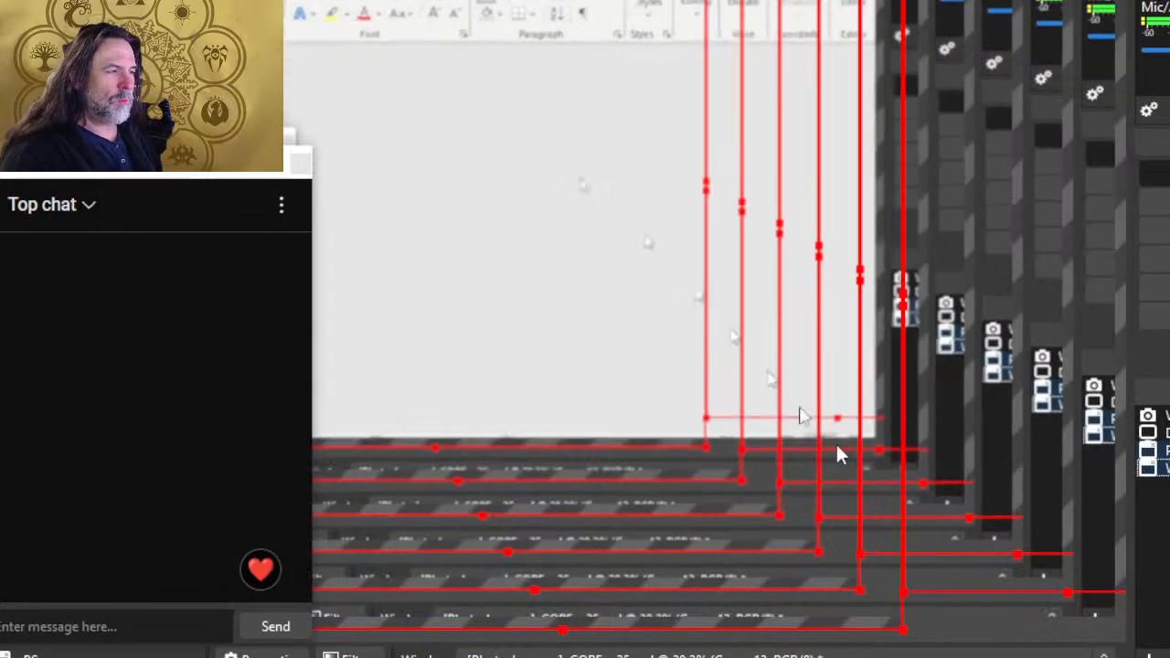
key("alt+Tab")
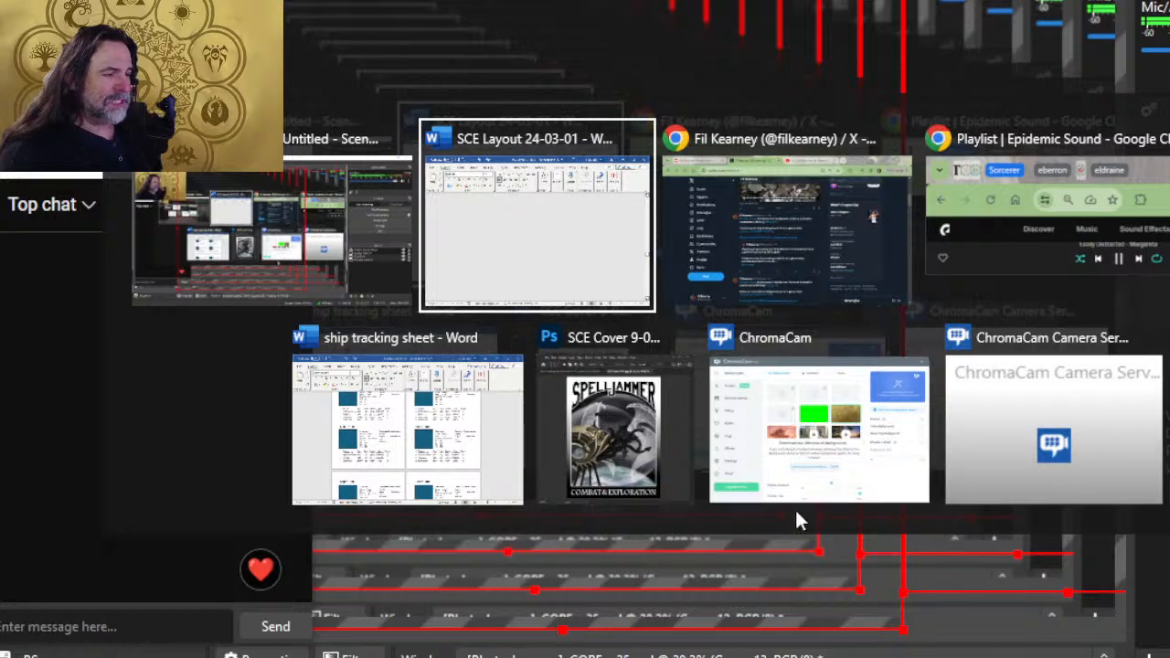
left_click(507, 482)
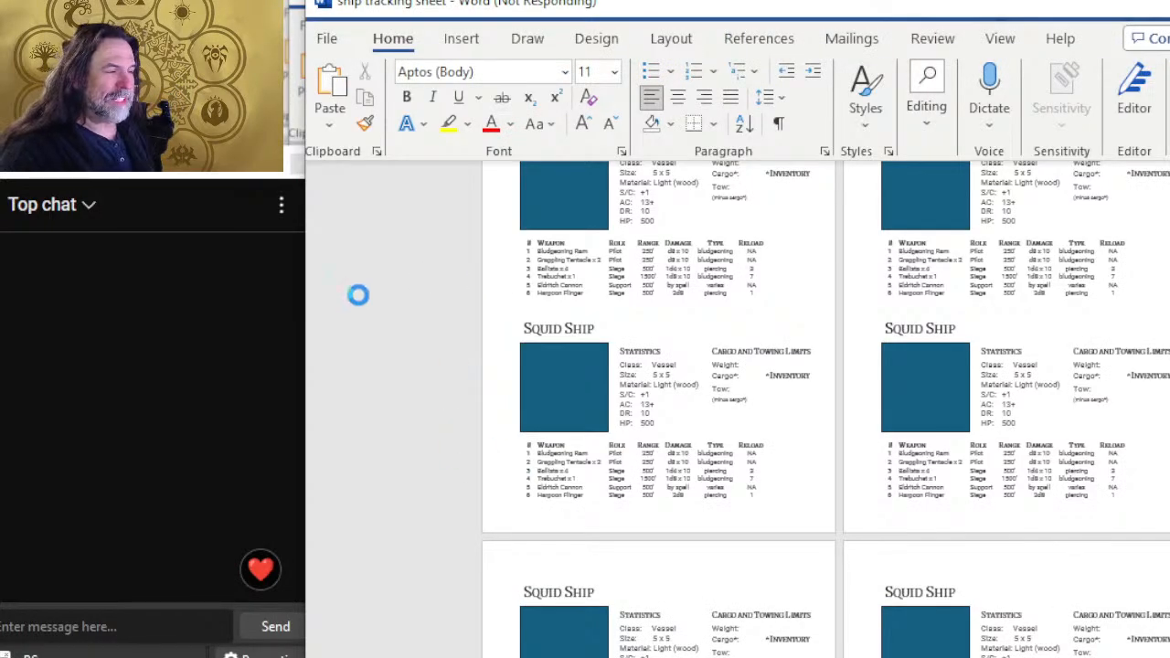
- Switch to the Chrome window showing X and open the account's own profile page
key("alt+Tab")
key("Tab")
key("Tab")
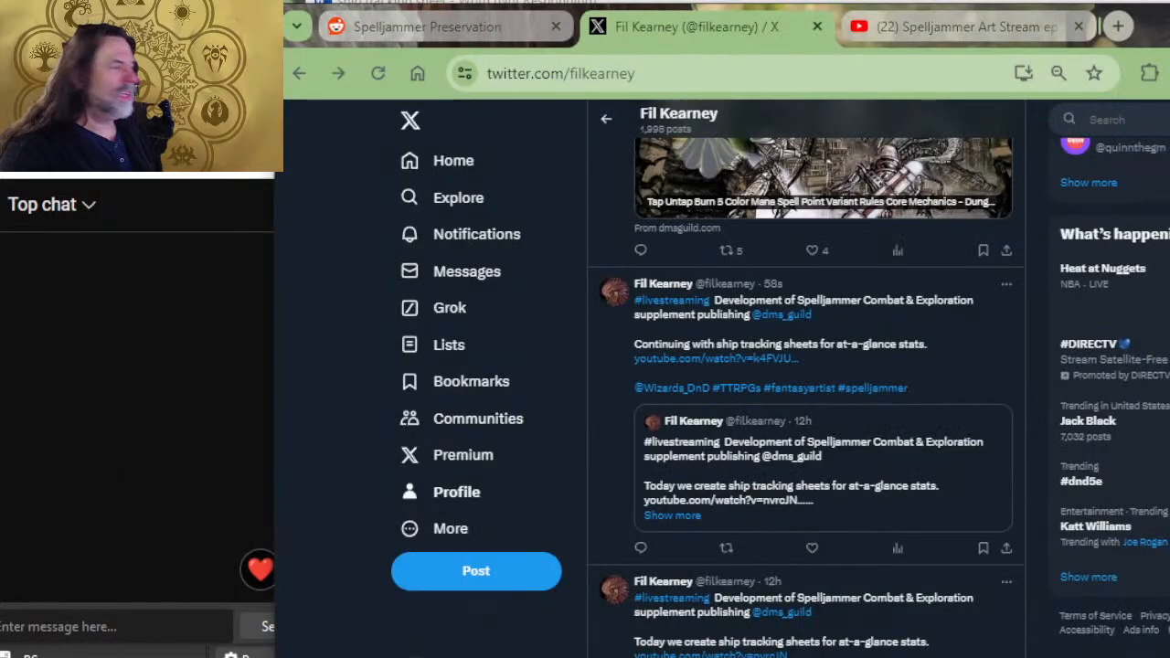
left_click(457, 494)
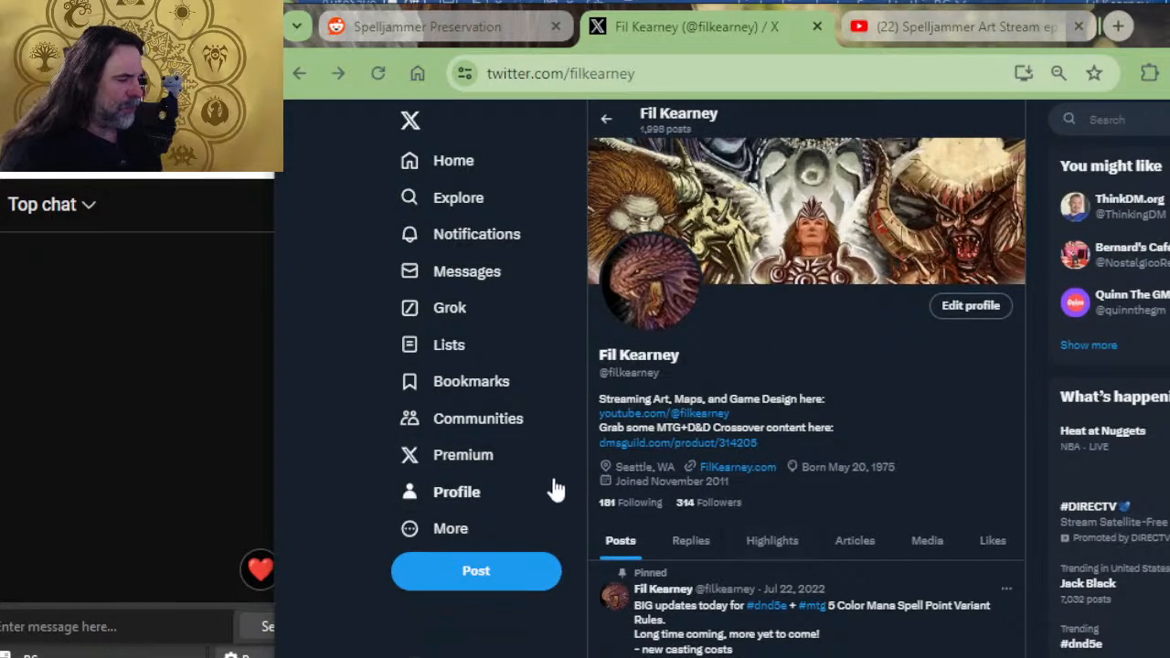
- Close the X profile and Spelljammer Preservation Reddit pages, leaving only the YouTube stream open in the browser
left_click(818, 26)
left_click(392, 34)
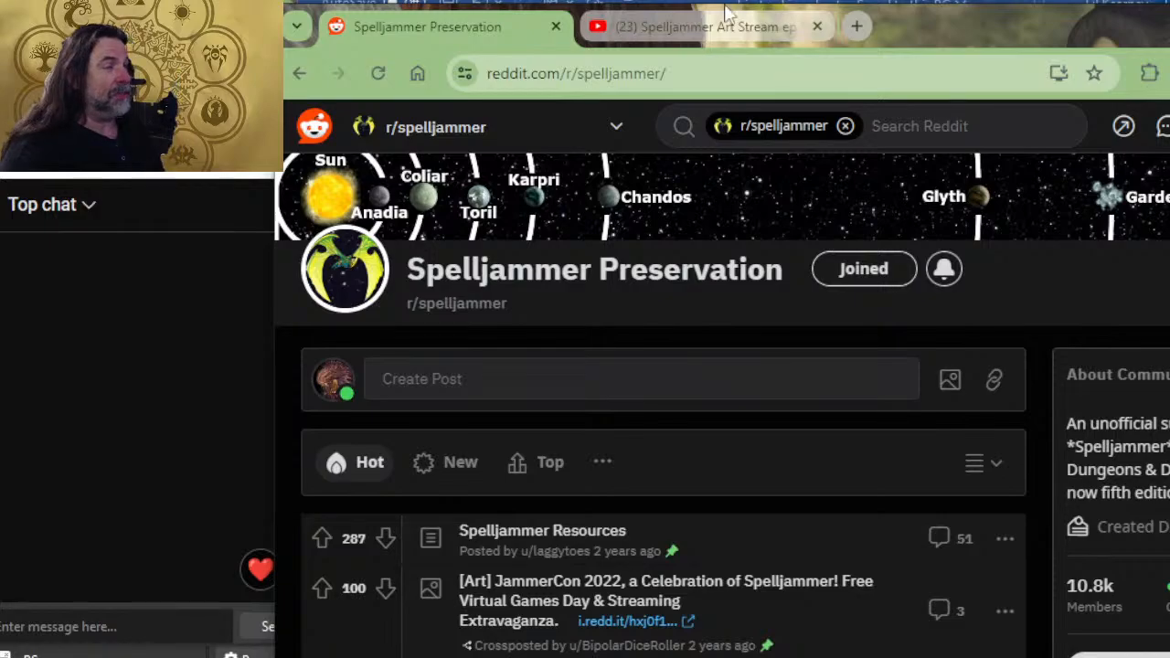
left_click(556, 26)
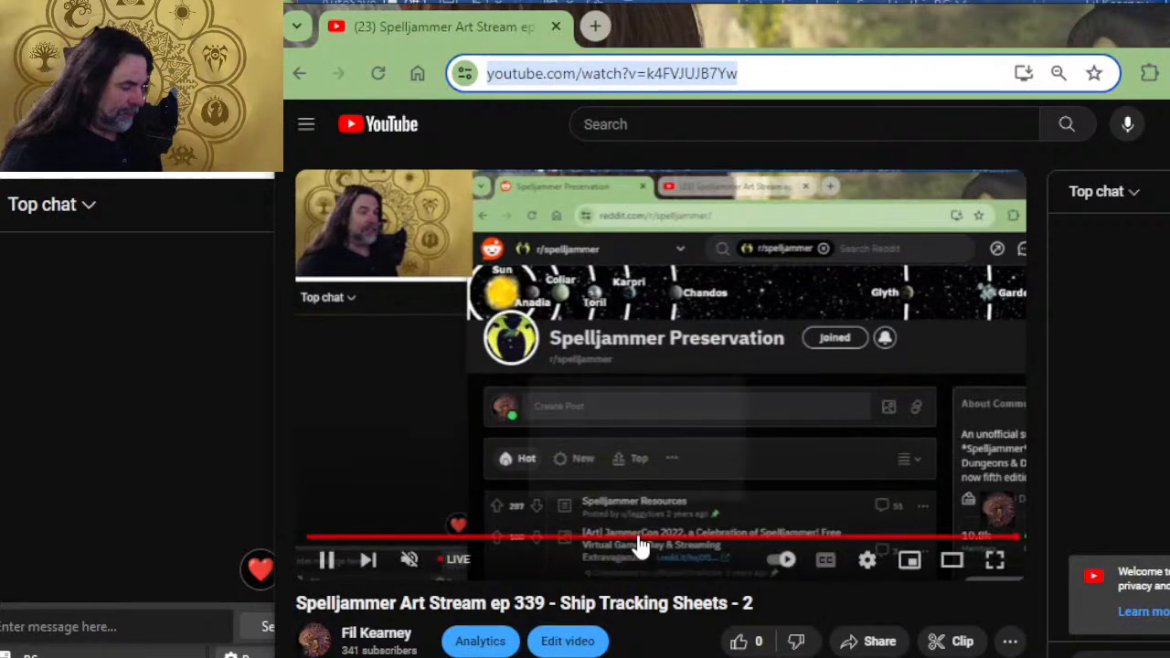
- Like the video Spelljammer Art Stream ep 339 - Ship Tracking Sheets - 2 and view its description
scroll(640, 546, "down", 5)
scroll(745, 470, "up", 5)
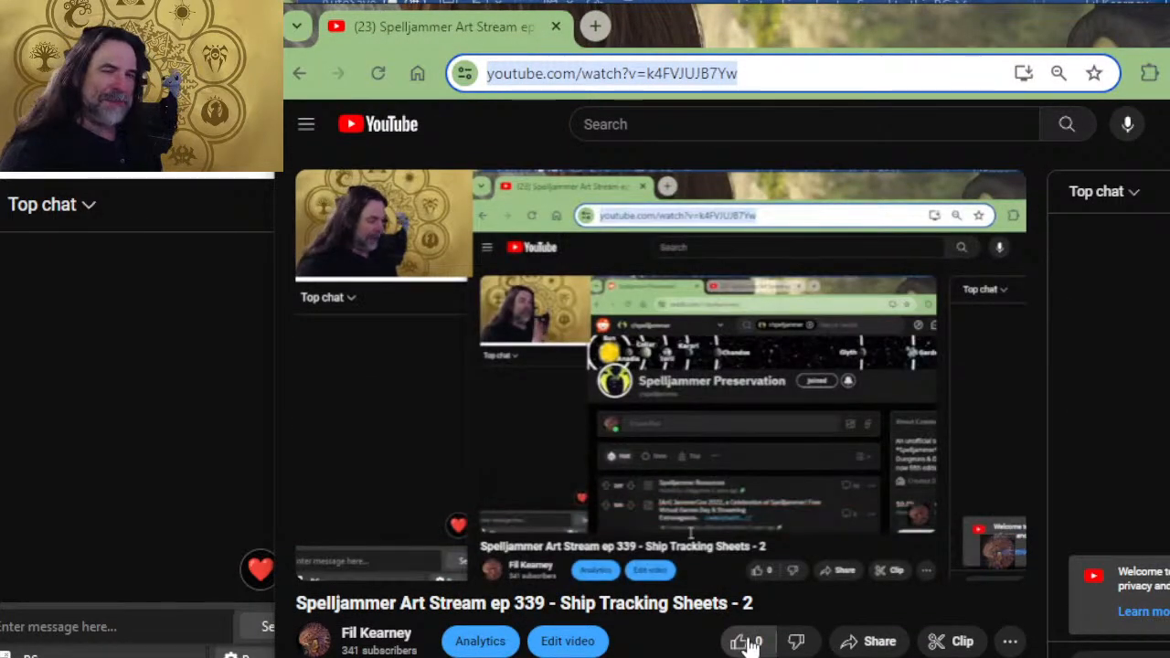
left_click(748, 642)
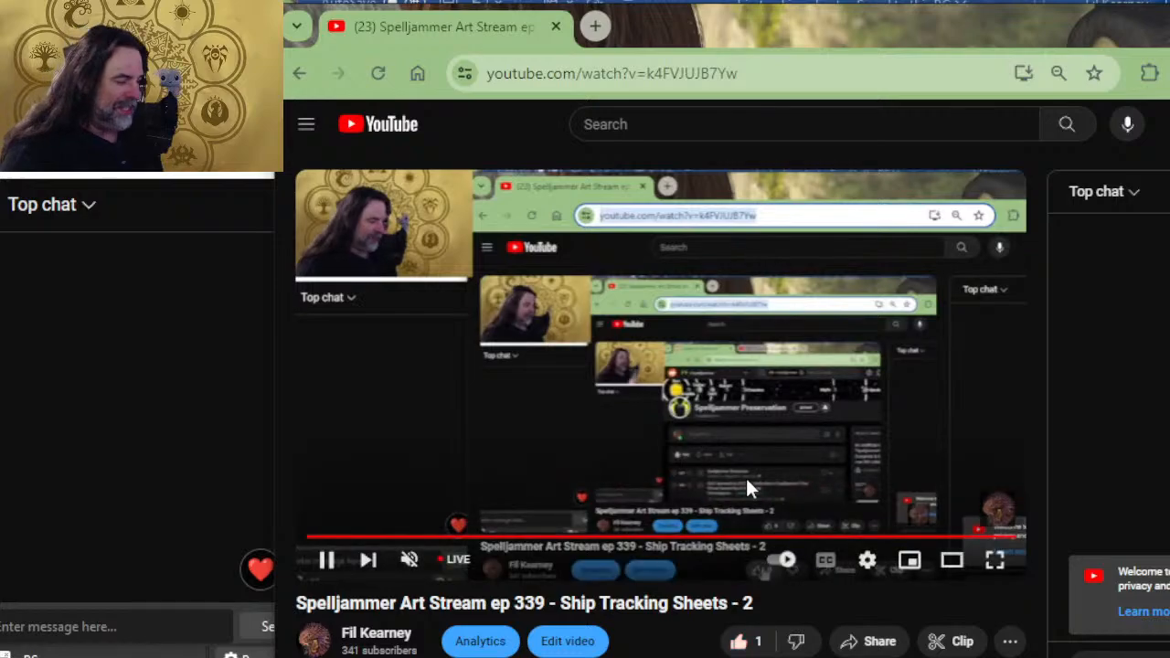
scroll(640, 512, "down", 2)
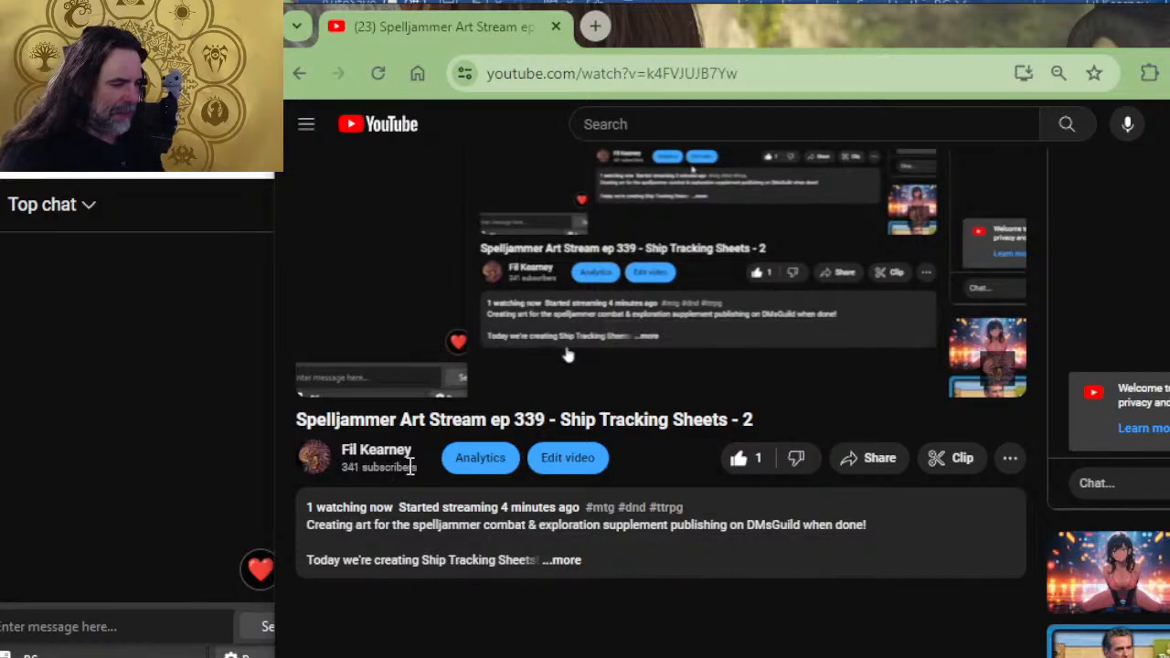
- Expand the stream's video description and switch to Photoshop, showing SCE Cover 9-04.jpg
left_click(574, 560)
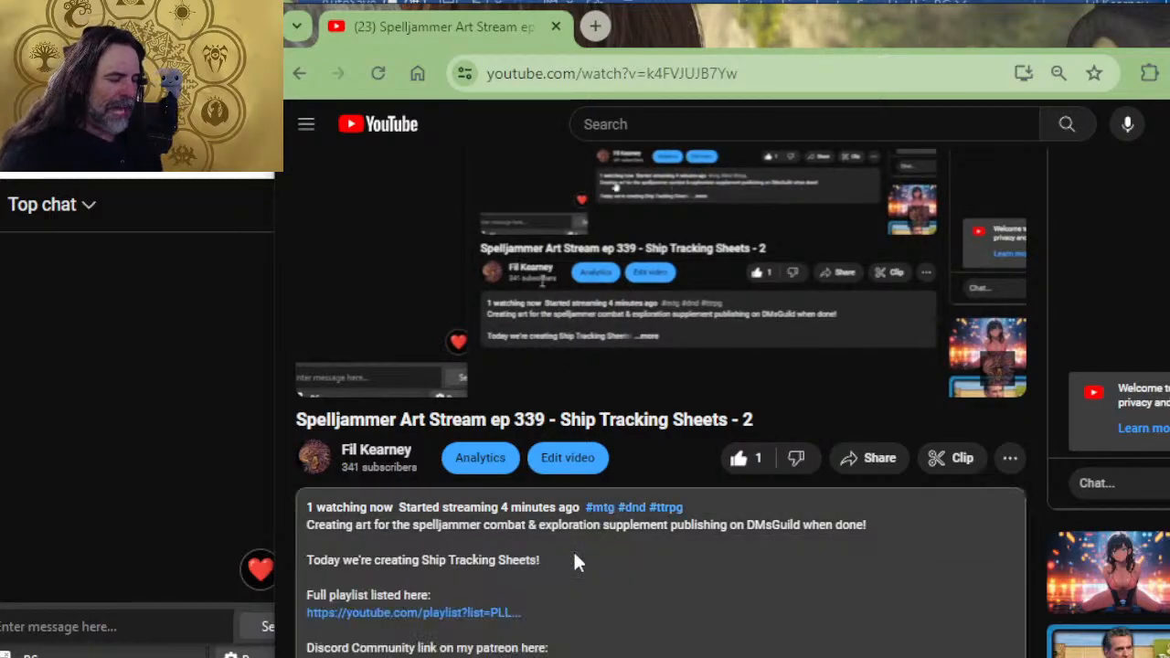
key("alt+Tab")
key("alt+Tab")
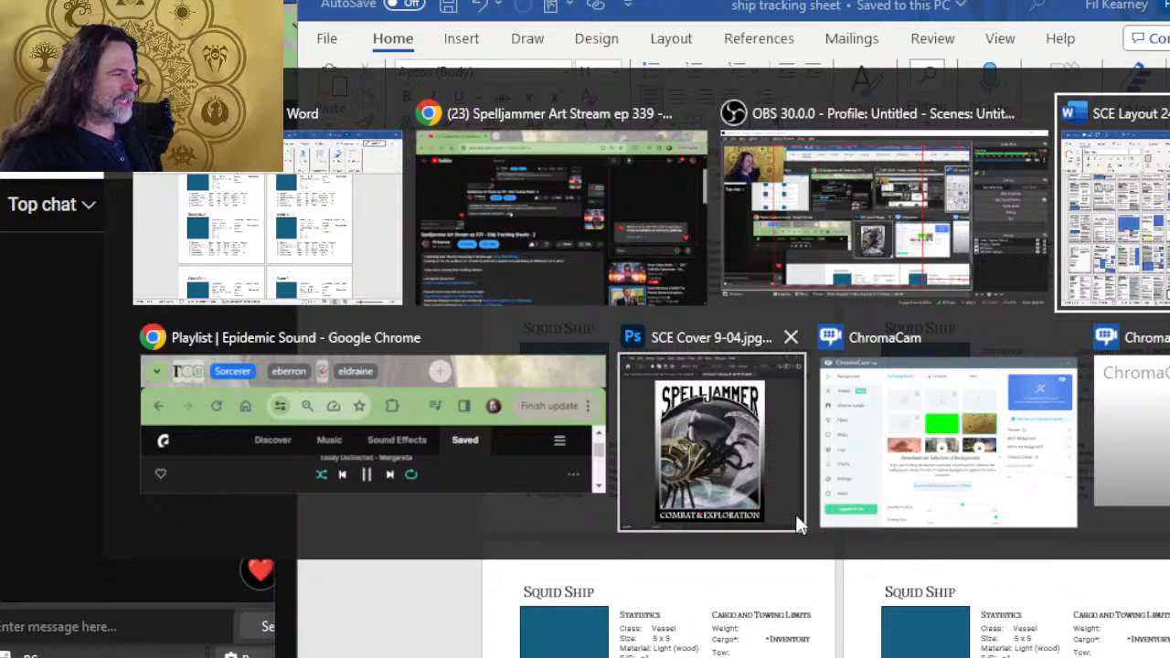
left_click(799, 523)
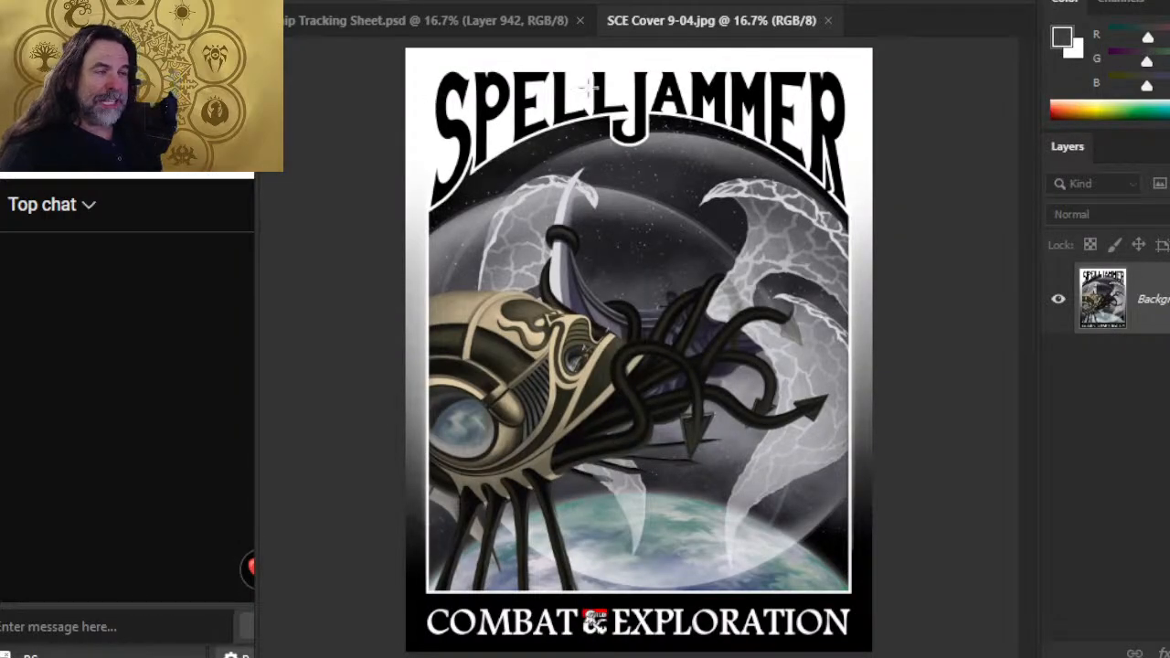
- Return to the YouTube stream in Chrome and look through the links in its expanded description
key("alt+Tab")
key("alt+Tab")
key("Tab")
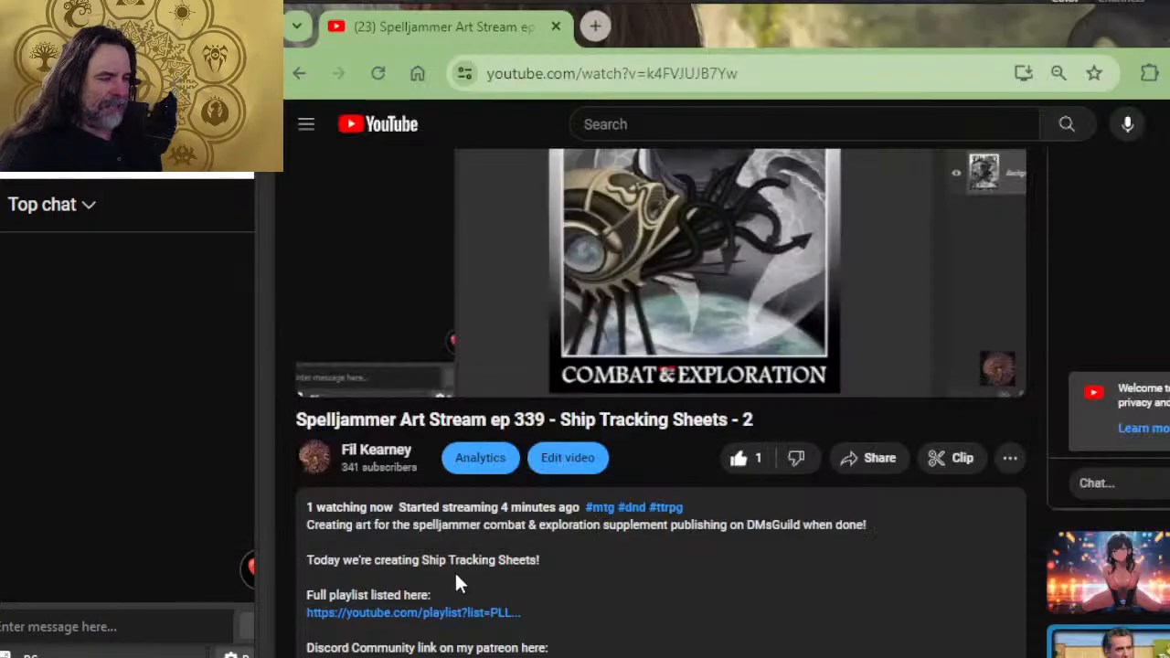
scroll(440, 545, "down", 2)
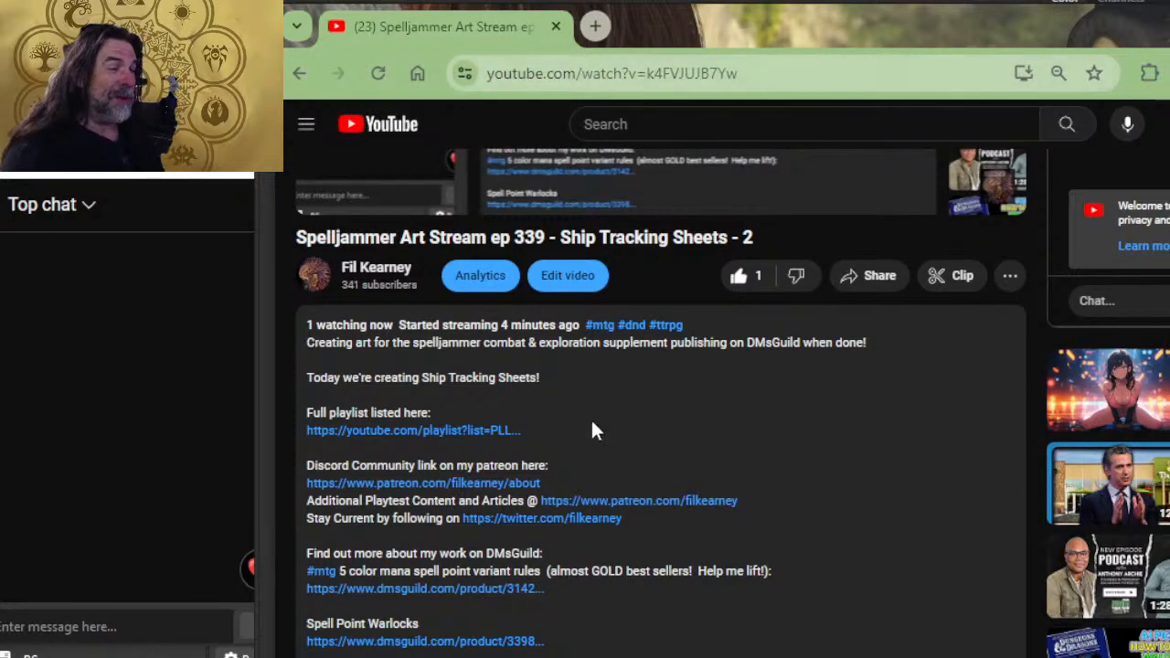
- View the Squid Ship blocks in Word's ship tracking sheet document and switch to the SCE Layout 24-03-01 document
key("alt+Tab")
key("alt+Tab")
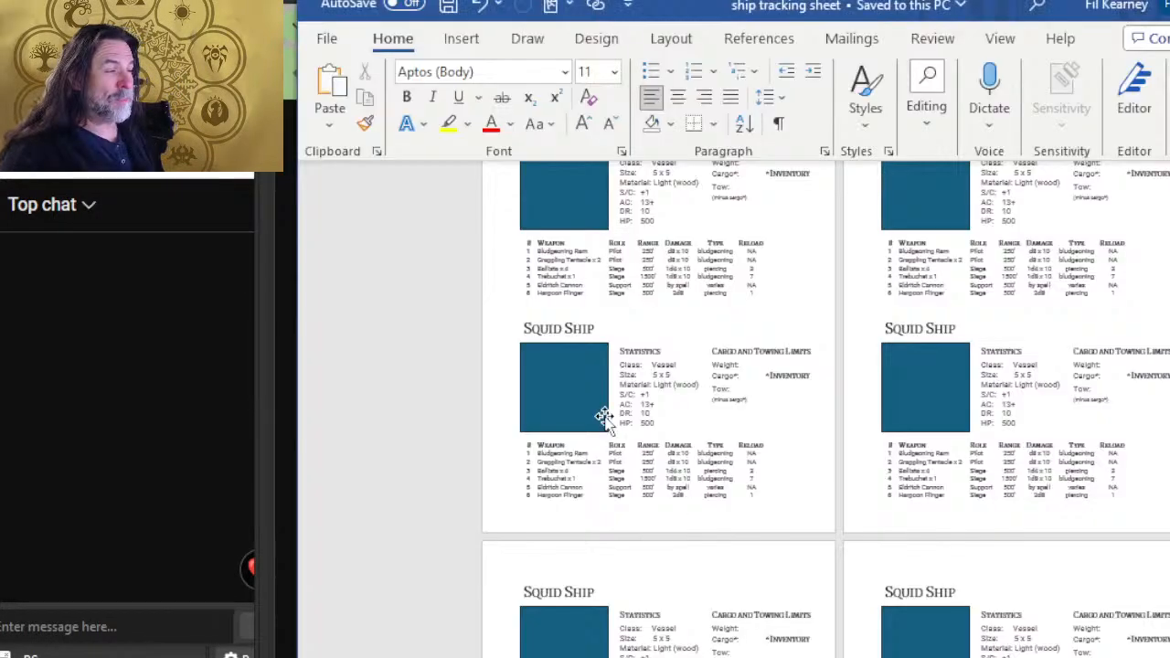
scroll(605, 416, "up", 2)
key("alt+Tab")
key("alt+Tab")
key("alt+Tab")
key("alt+Tab")
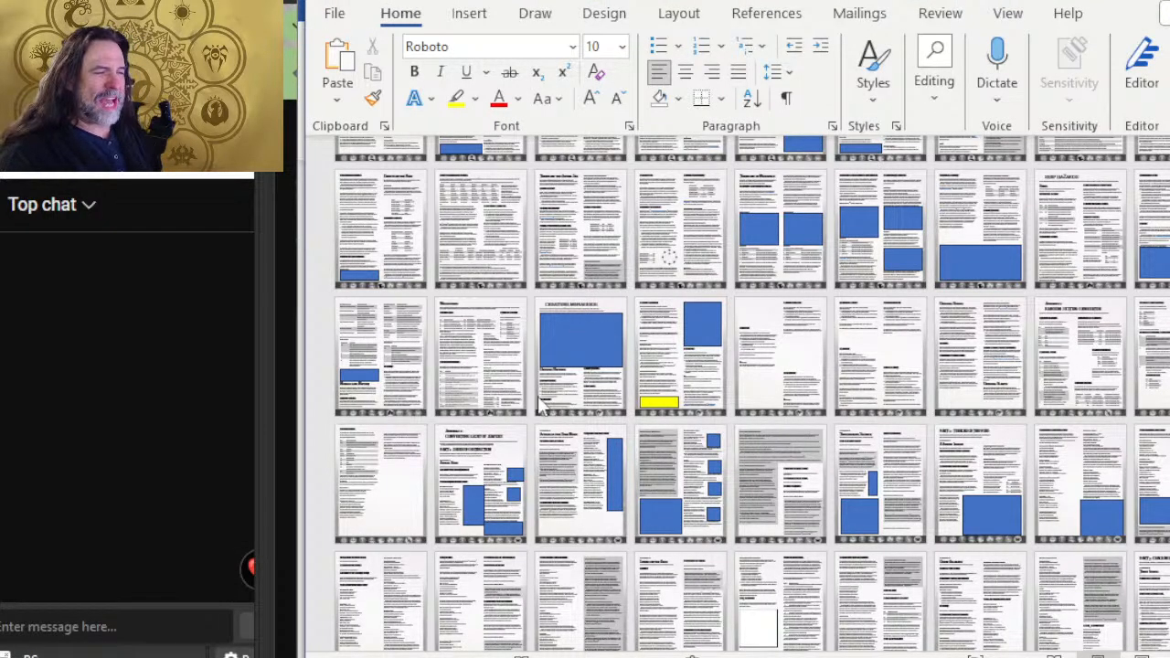
- Switch to Photoshop and close the SCE Cover 9-04.jpg image
key("alt+Tab")
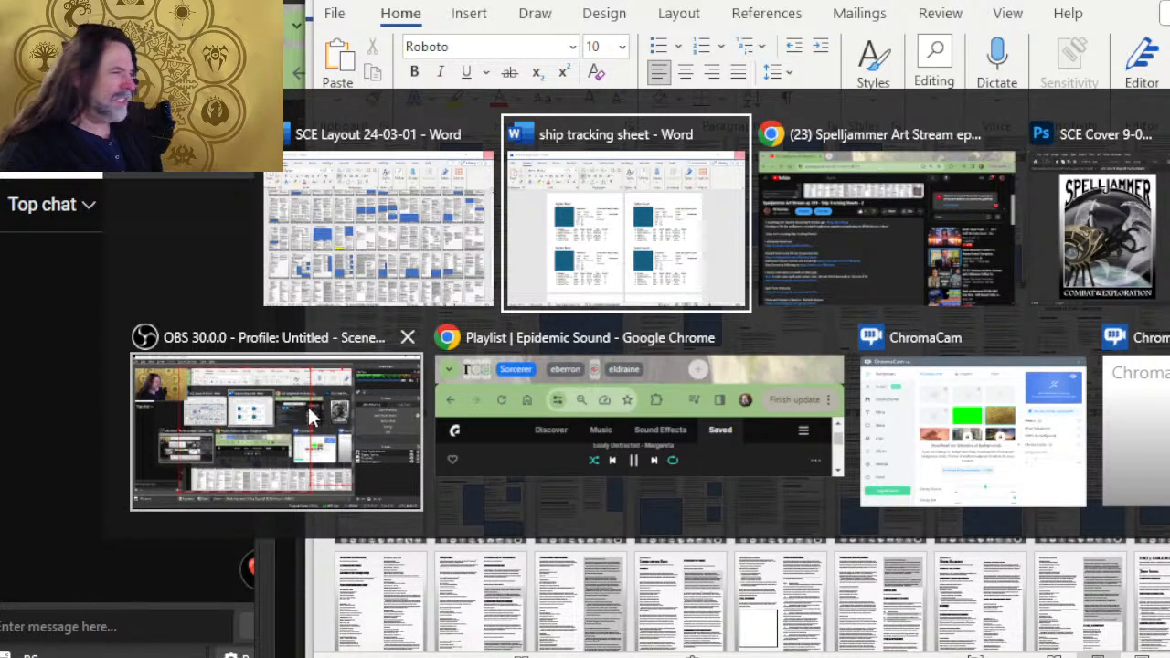
key("Tab")
key("Tab")
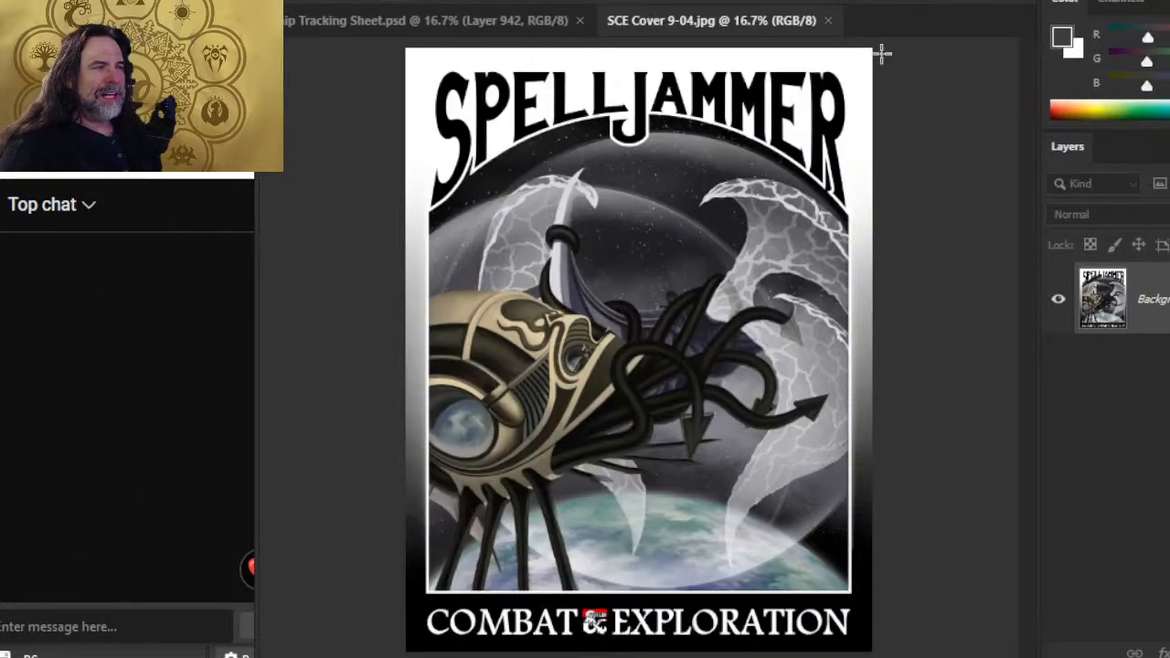
left_click(826, 22)
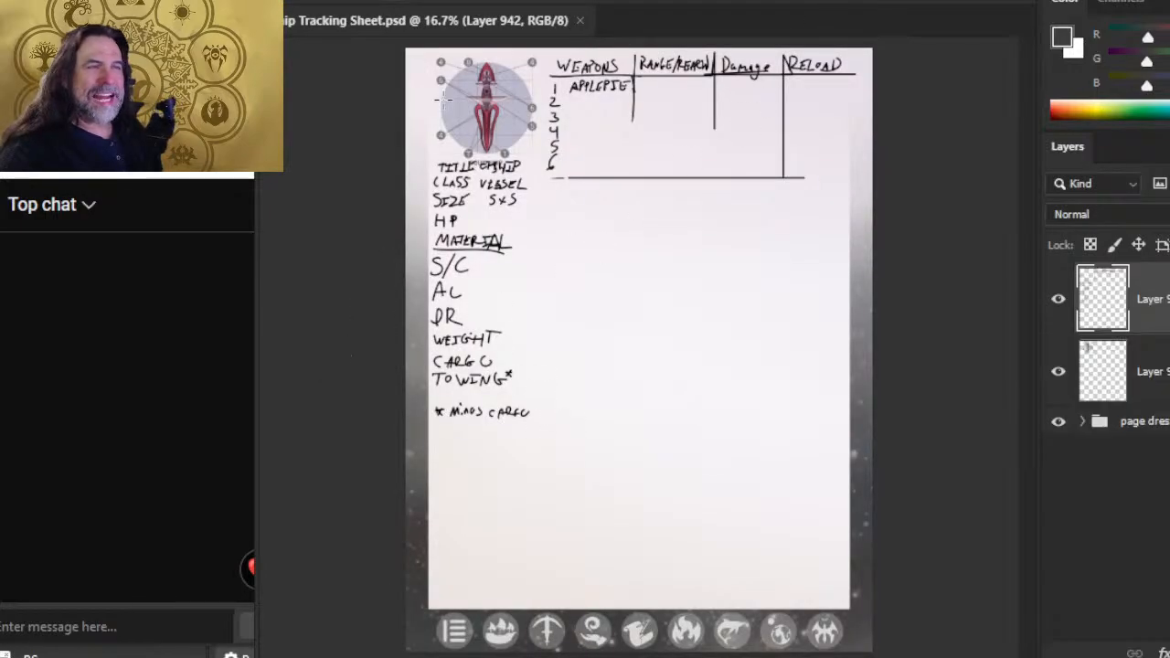
- Open the recently used file 11.psd alongside Ship Tracking Sheet.psd
left_click(305, 1)
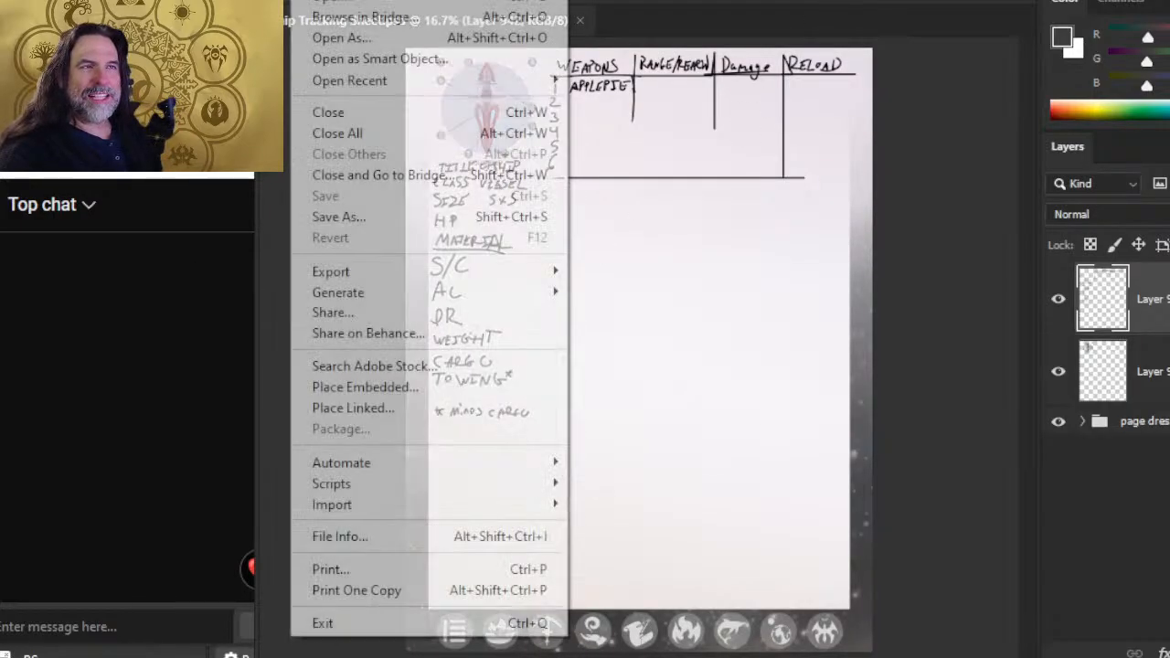
mouse_move(374, 81)
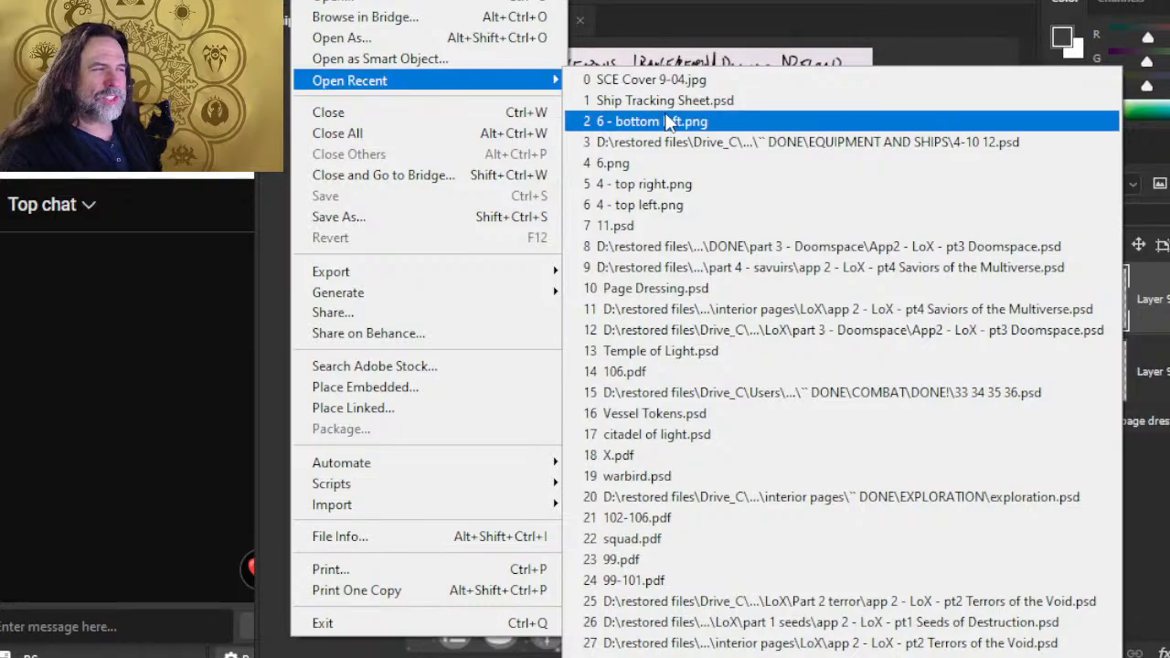
left_click(682, 224)
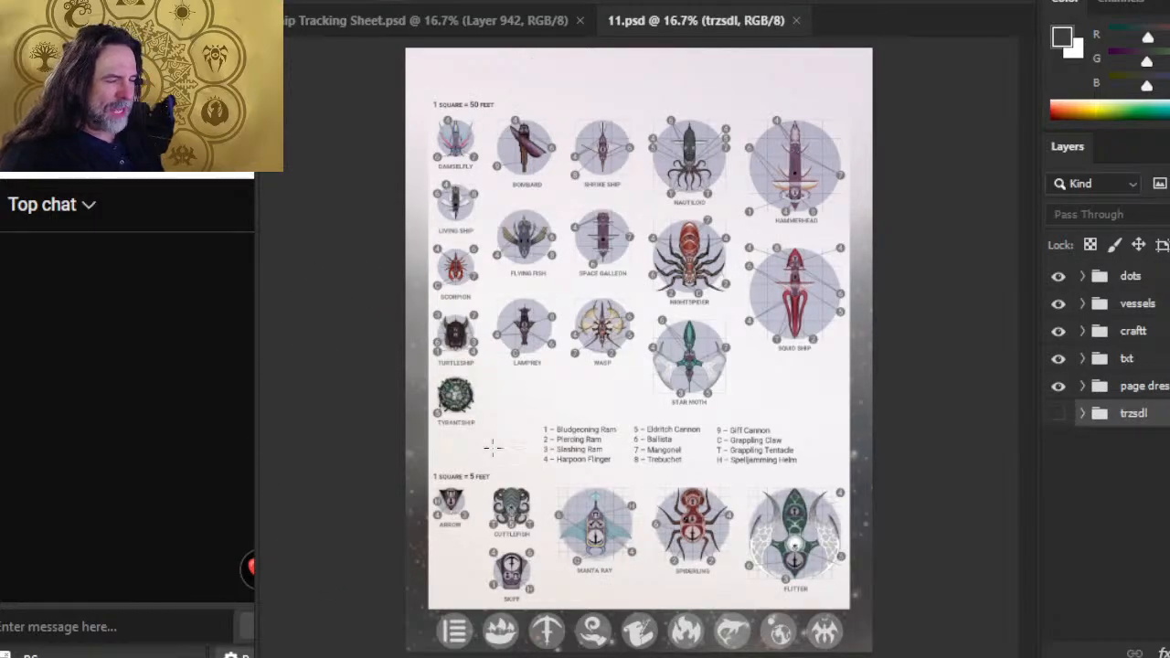
- Switch to the SCE Layout document in Word and examine the page thumbnails back to the cover and opening chapters
key("alt+Tab")
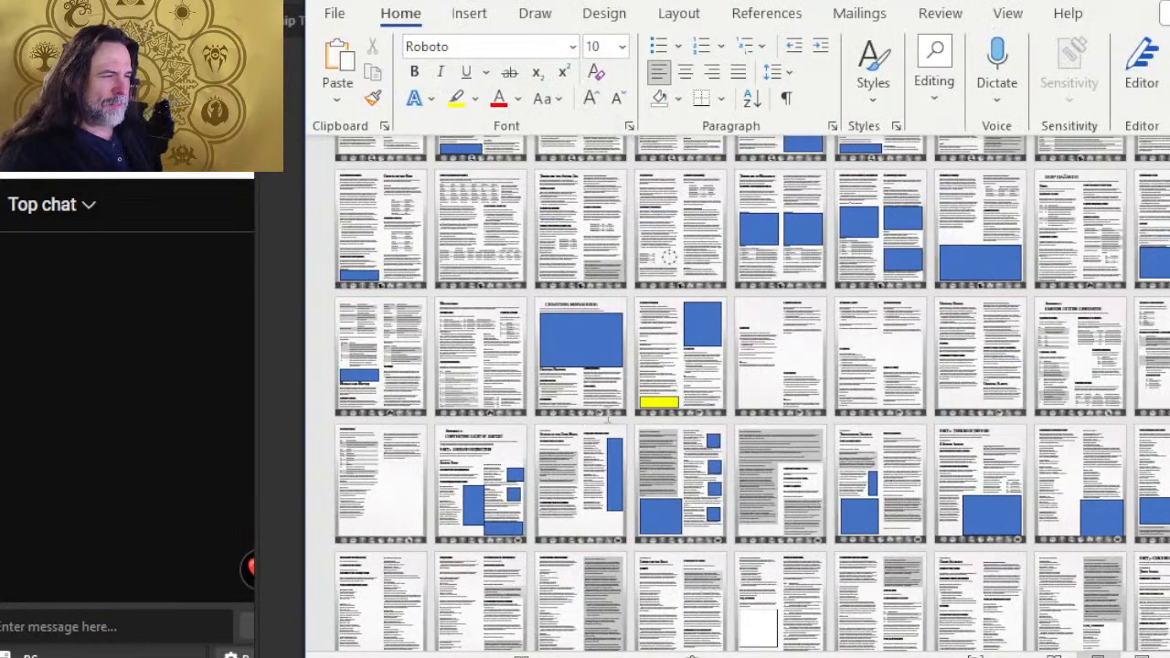
scroll(729, 375, "down", 3)
scroll(729, 370, "up", 3)
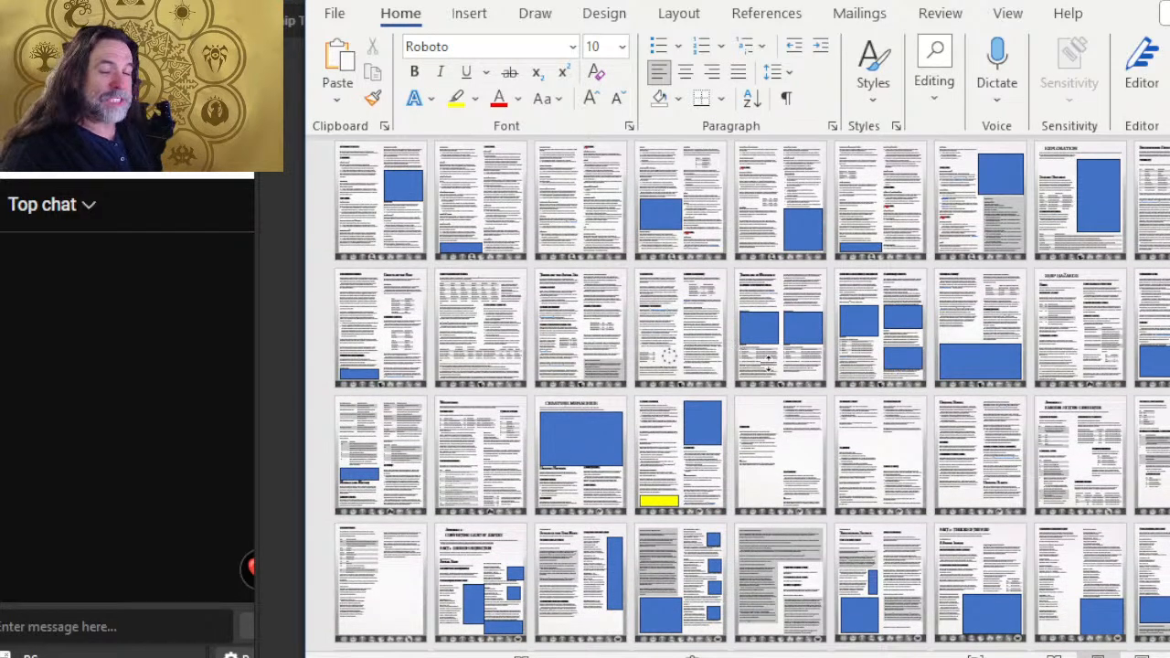
scroll(722, 348, "up", 3)
scroll(684, 320, "up", 3)
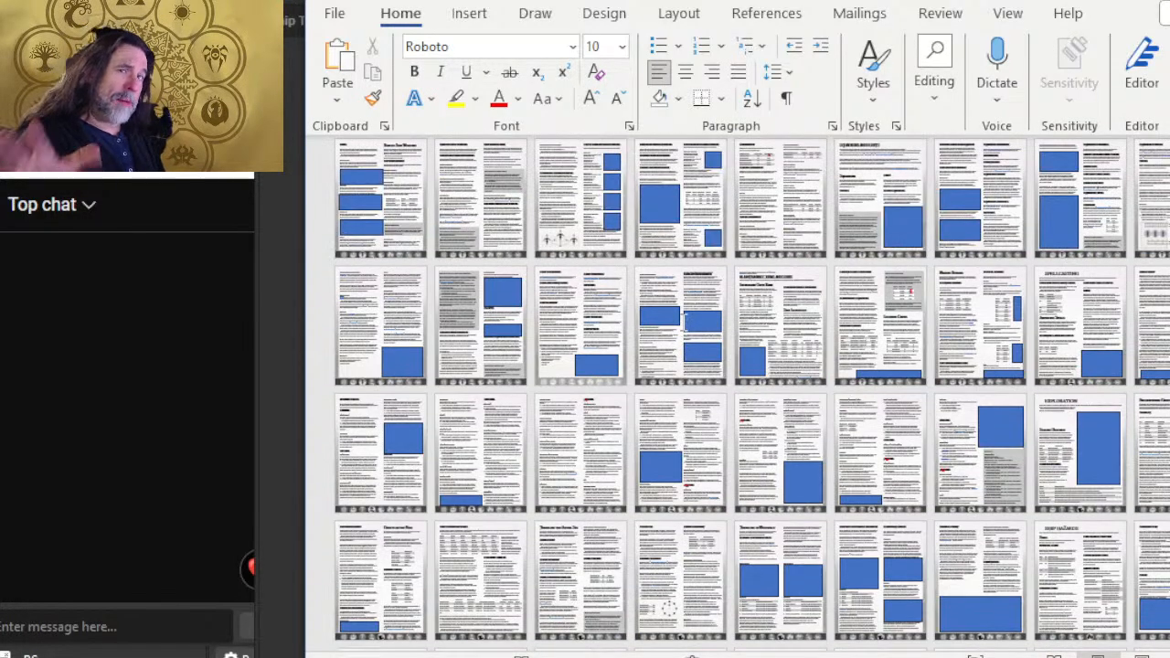
scroll(655, 316, "up", 5)
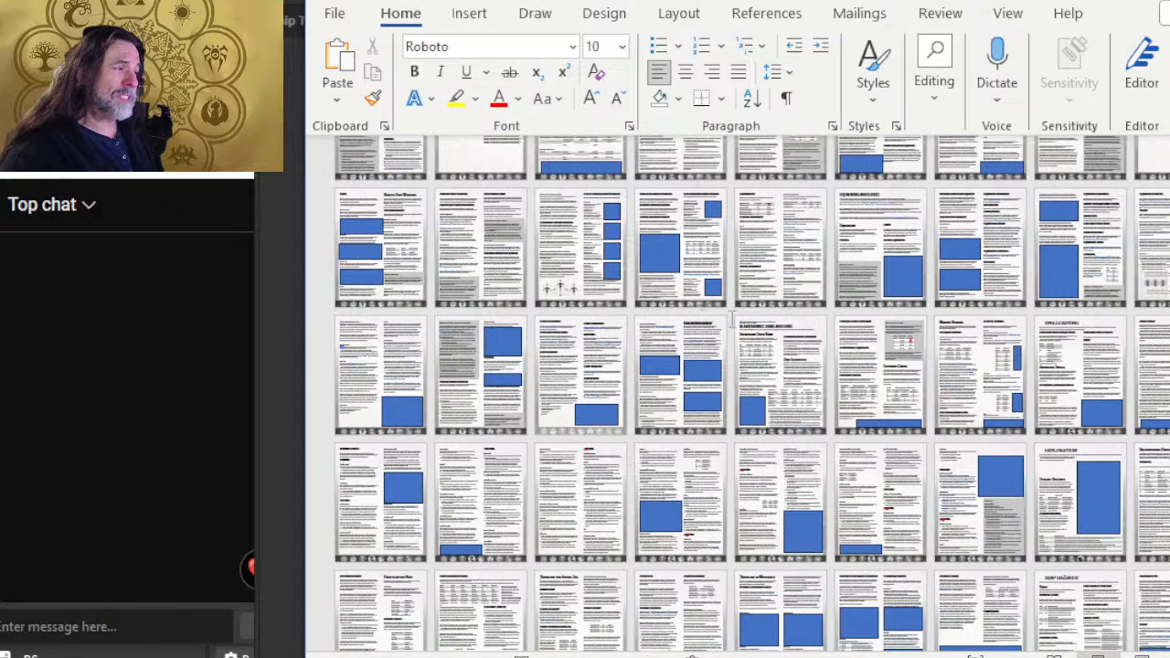
scroll(744, 331, "up", 1)
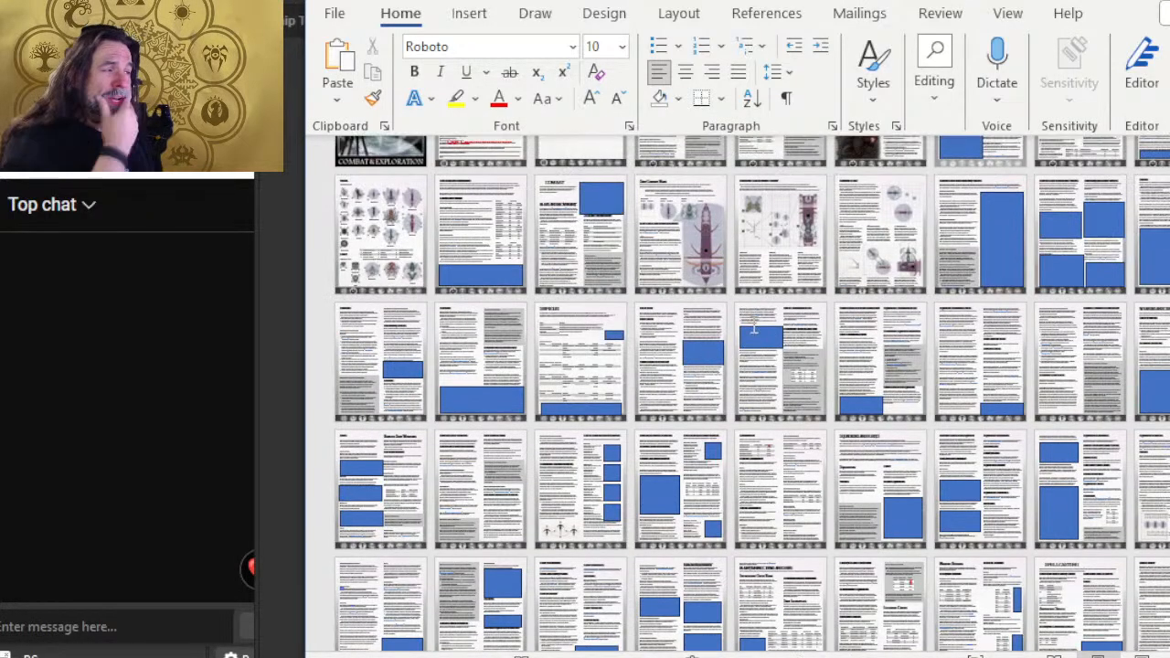
scroll(748, 249, "up", 2)
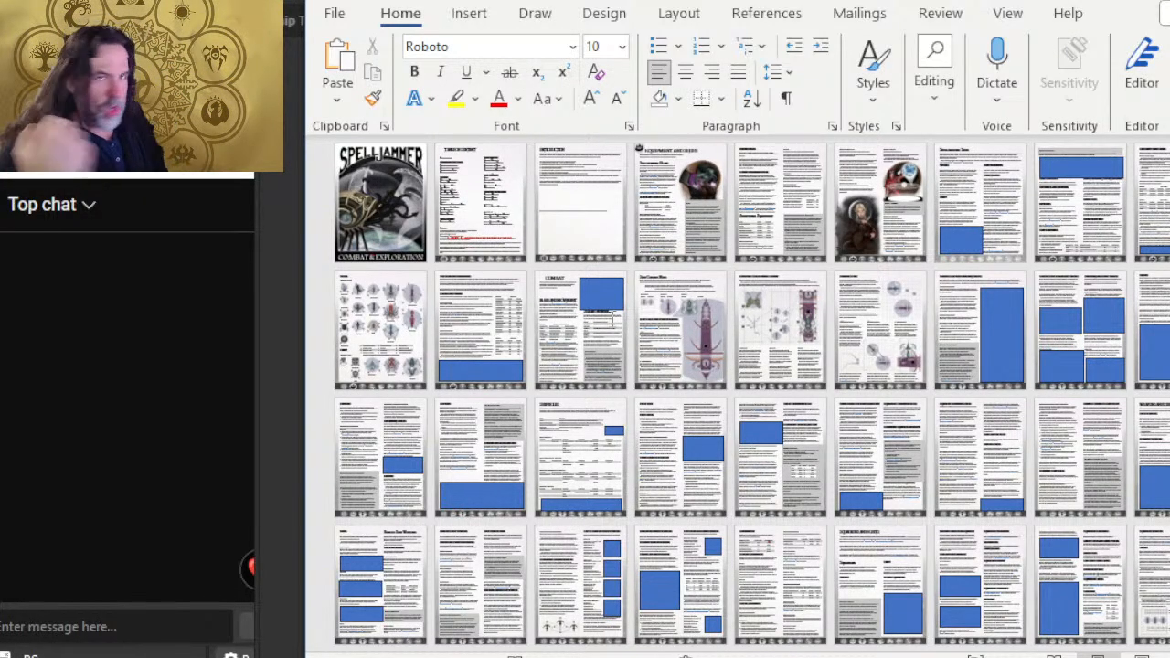
scroll(614, 388, "down", 1)
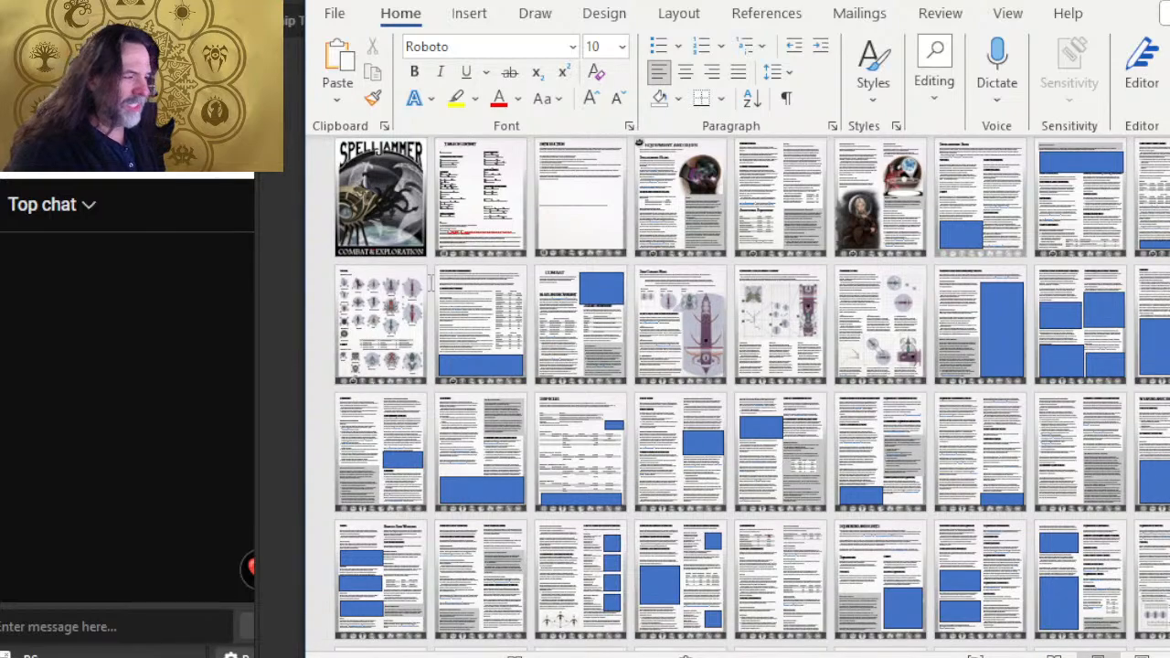
scroll(731, 366, "down", 3)
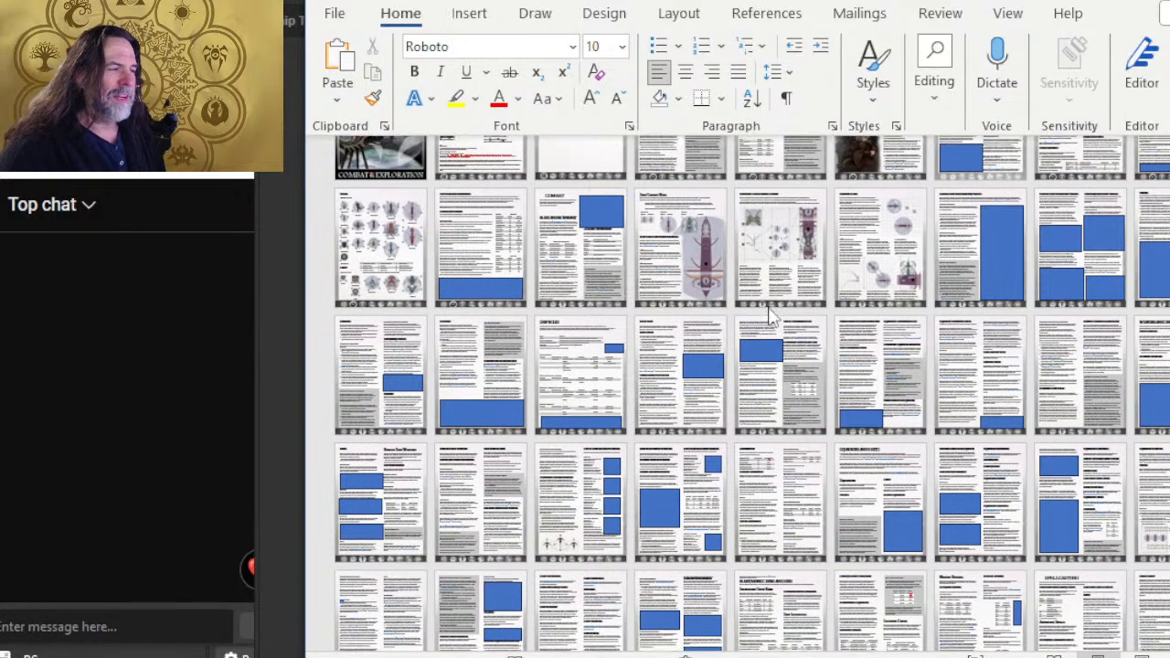
scroll(764, 338, "down", 1)
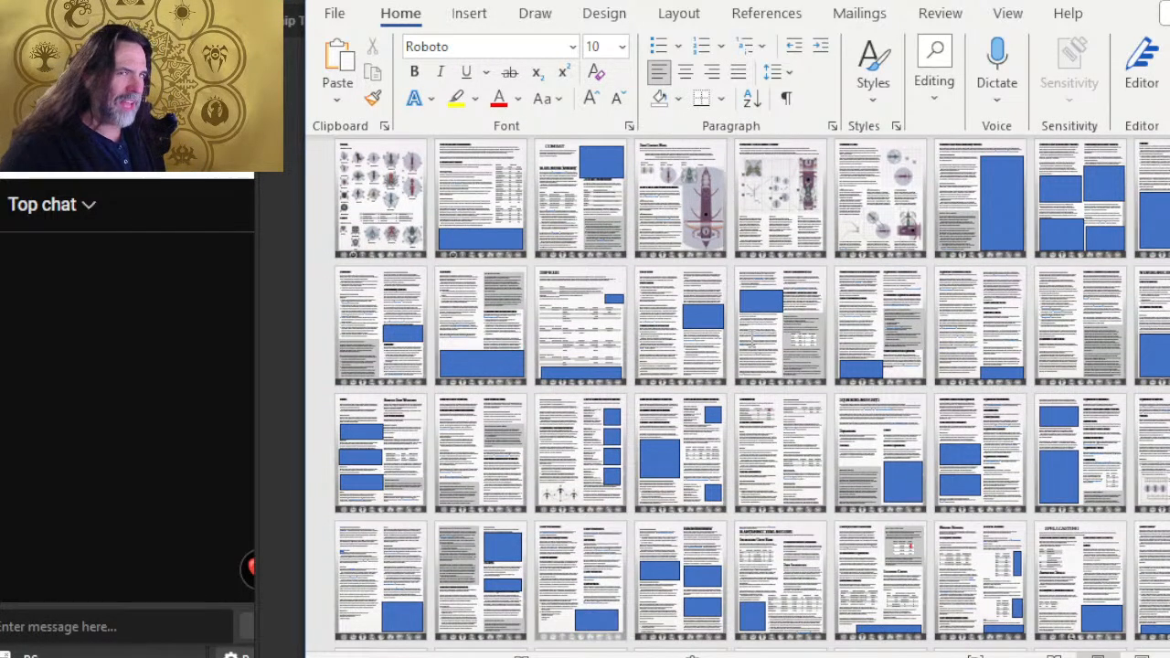
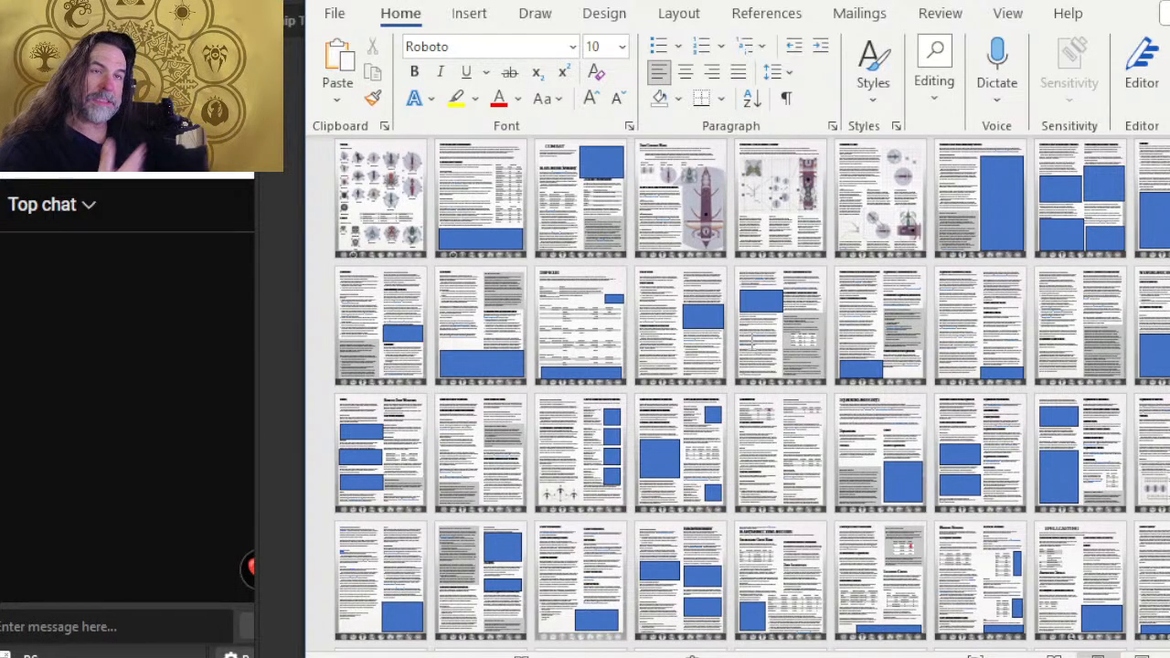
- Switch to the ship tracking sheet in Word and examine the Squid Ship statistics, cargo limits and weapon tables up close
key("alt+Tab")
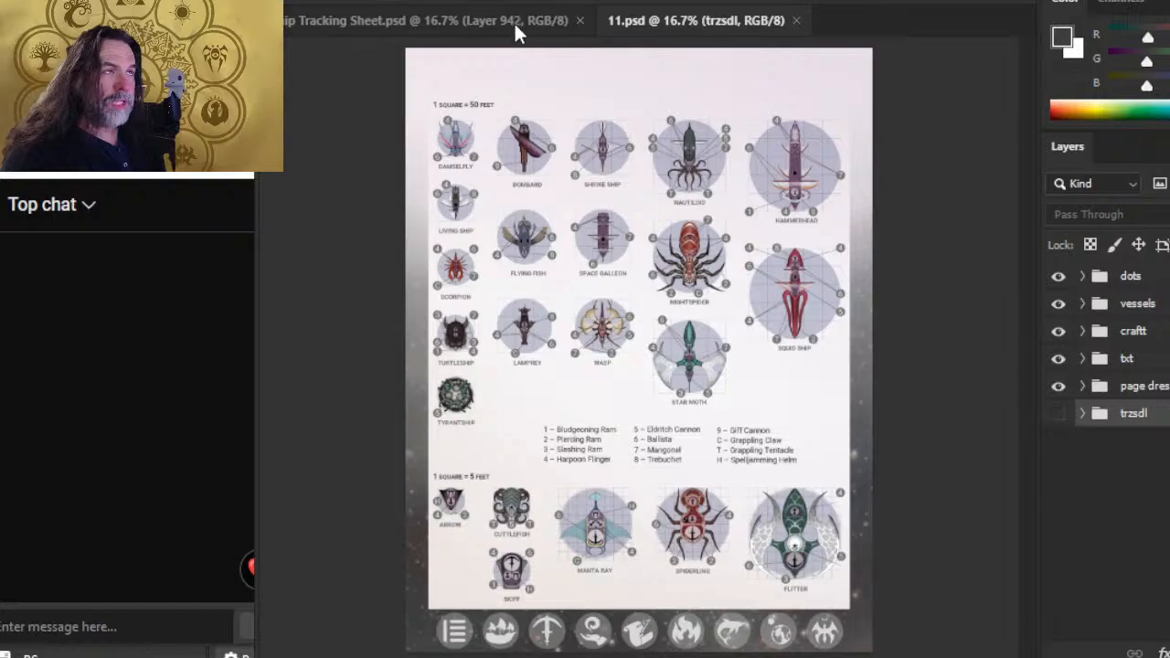
key("alt+Tab")
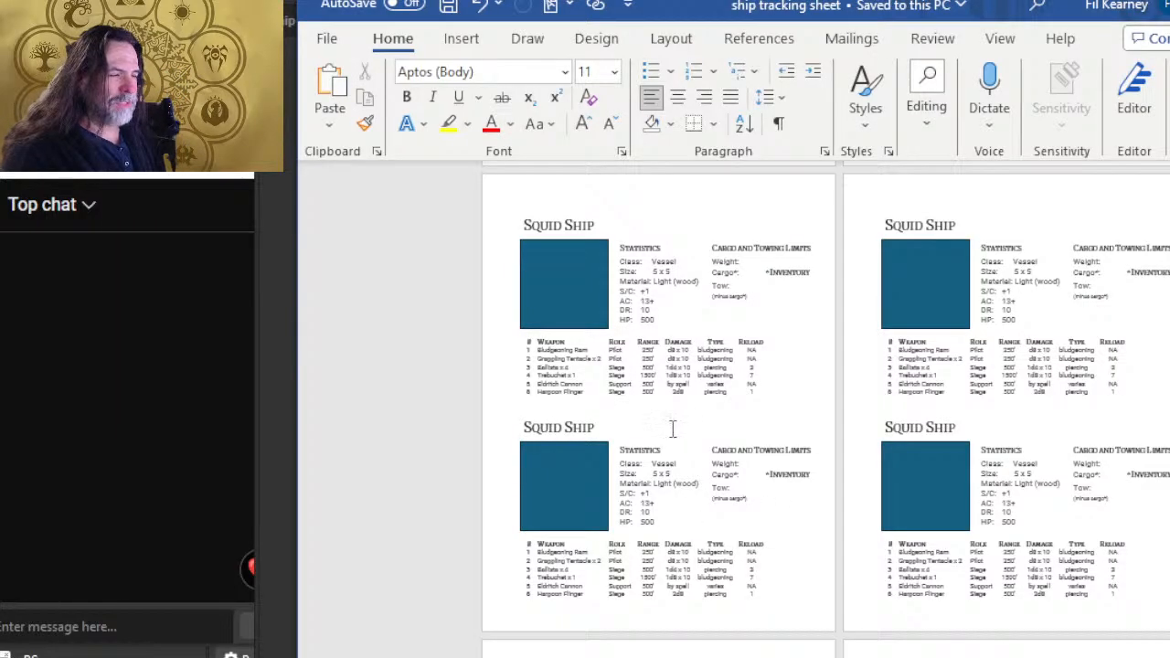
scroll(673, 416, "up", 3)
scroll(722, 357, "down", 4)
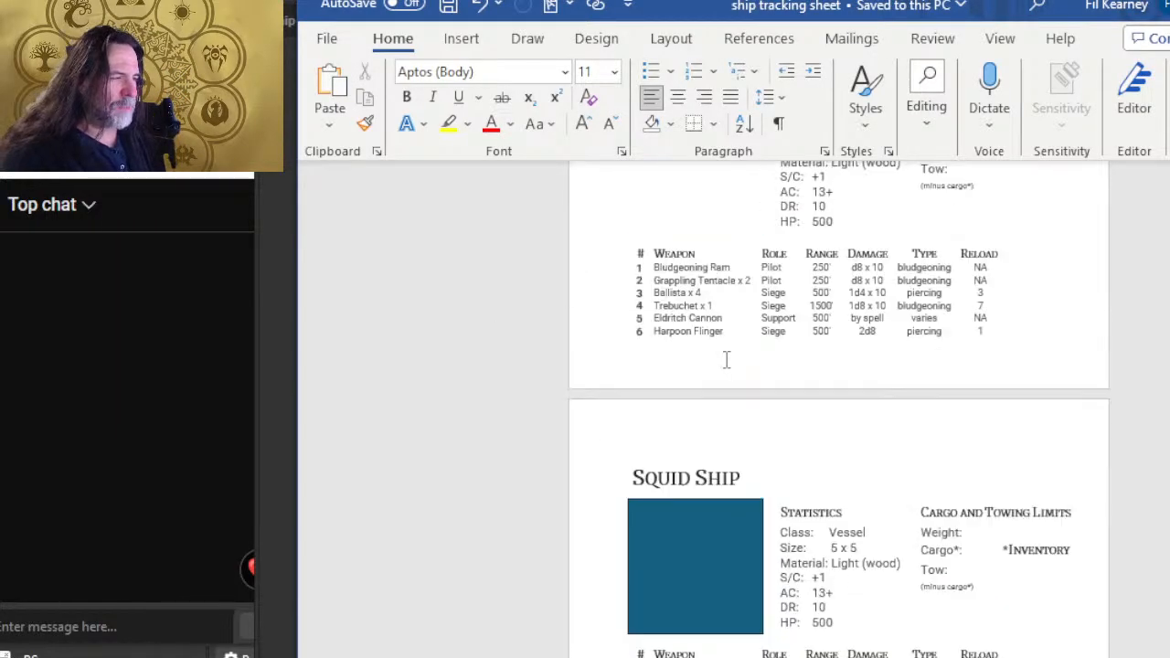
scroll(734, 379, "down", 5)
scroll(736, 381, "up", 5)
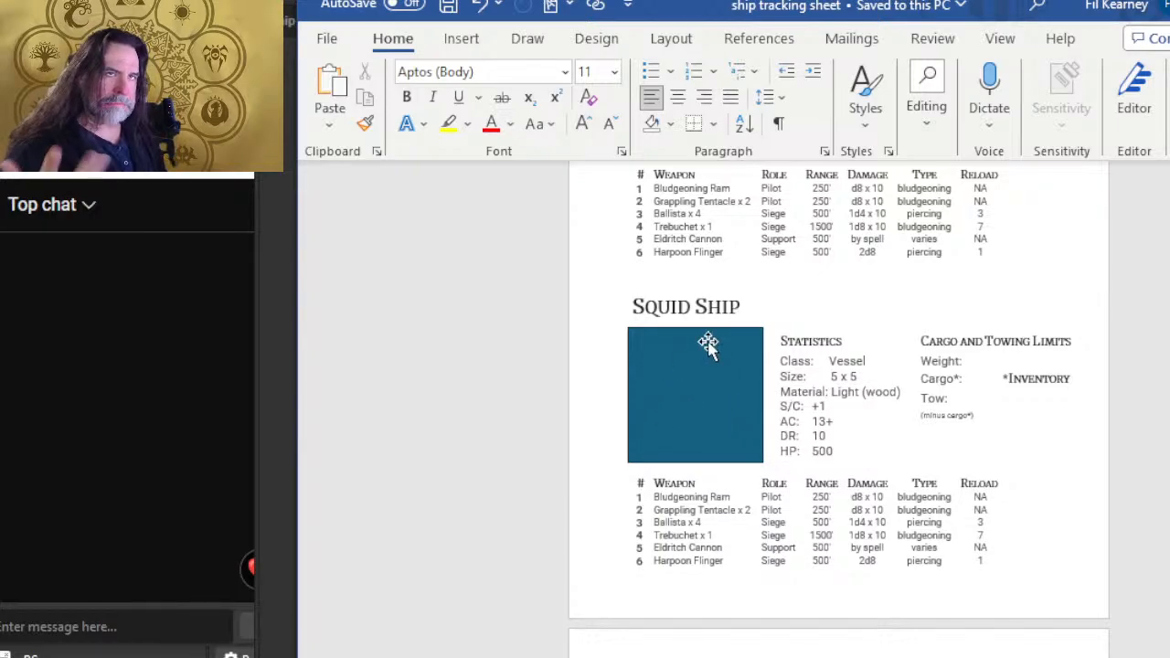
scroll(1015, 439, "up", 1)
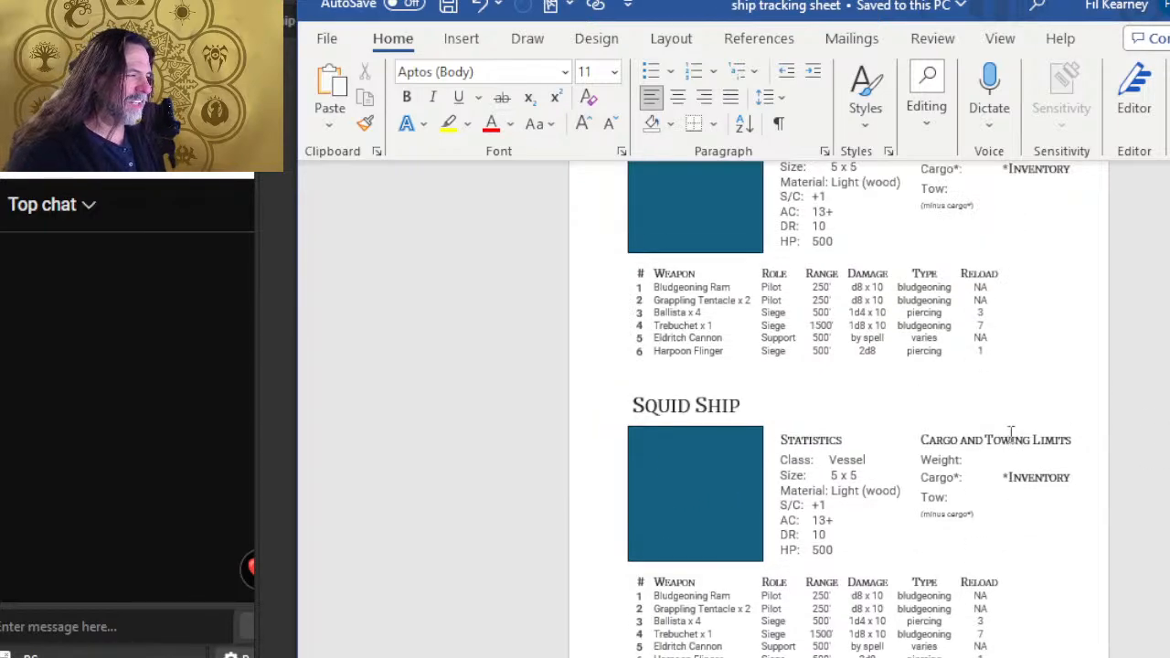
scroll(1008, 434, "down", 5)
scroll(961, 420, "up", 1)
scroll(905, 407, "down", 5)
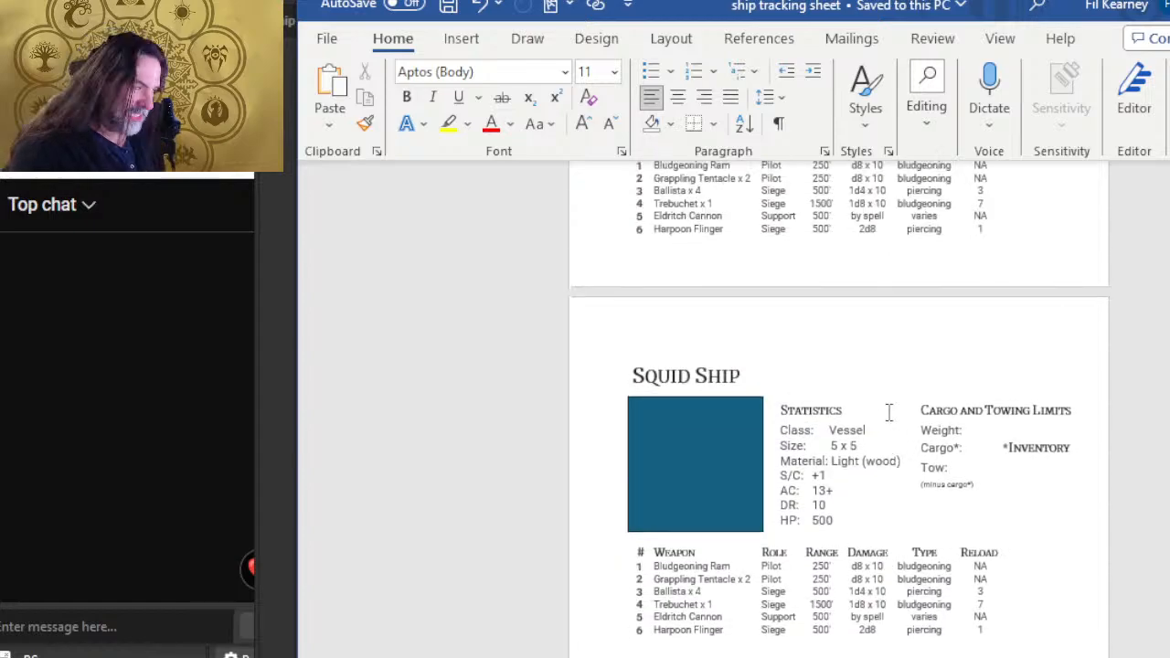
scroll(851, 413, "up", 1)
scroll(843, 416, "down", 5)
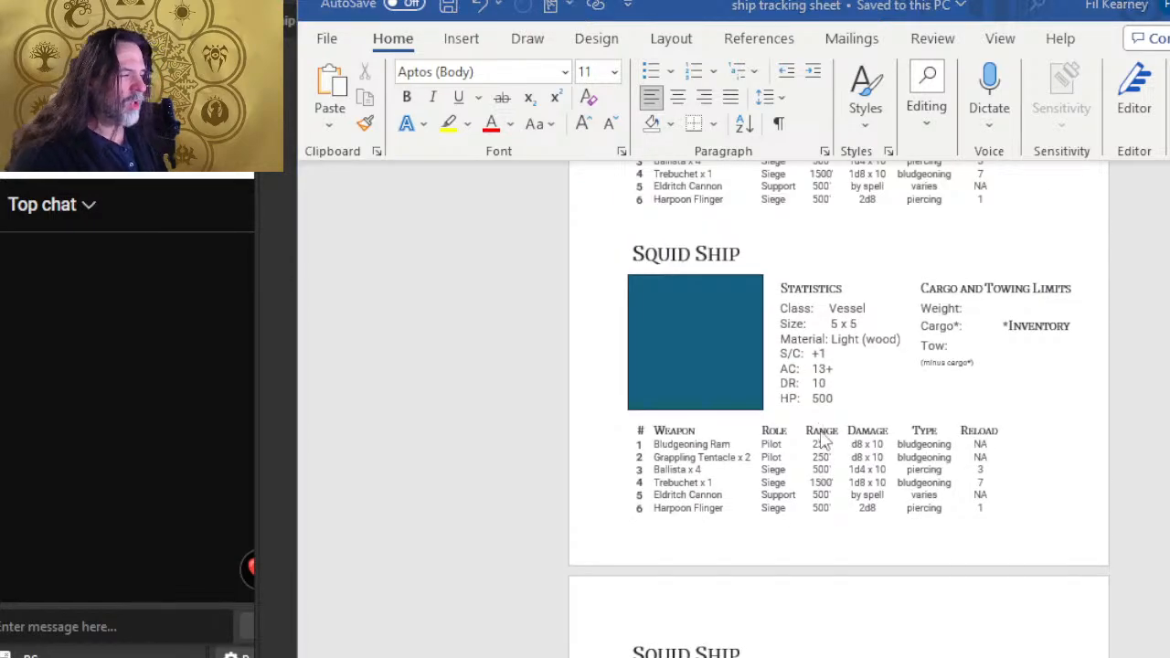
- Switch to the SCE Layout document and examine the Cargo and Towing Limits and Spelljamming Ships sections at reading size
key("alt+Tab")
key("alt+Tab")
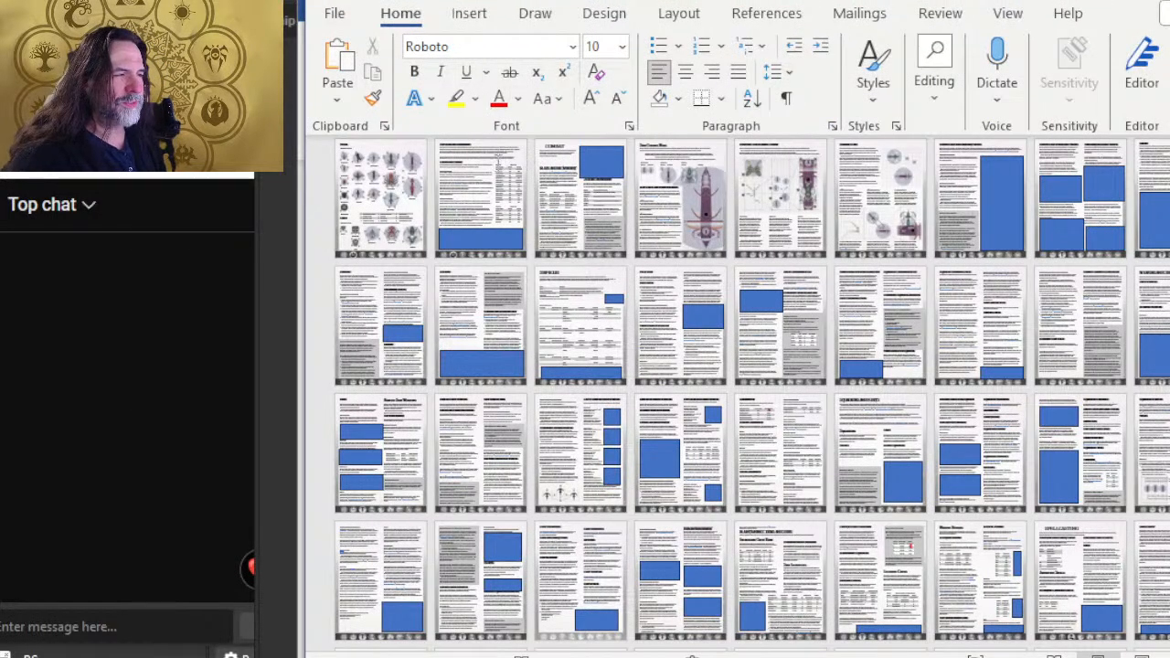
scroll(499, 315, "up", 3)
scroll(499, 318, "up", 3)
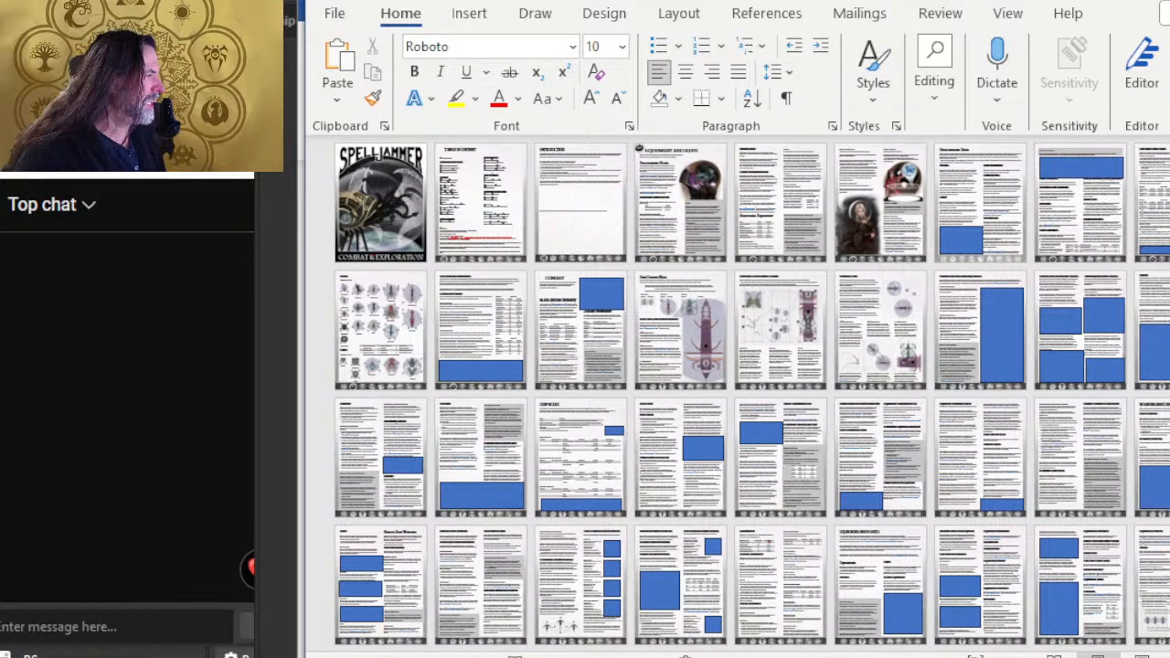
scroll(1157, 186, "up", 6)
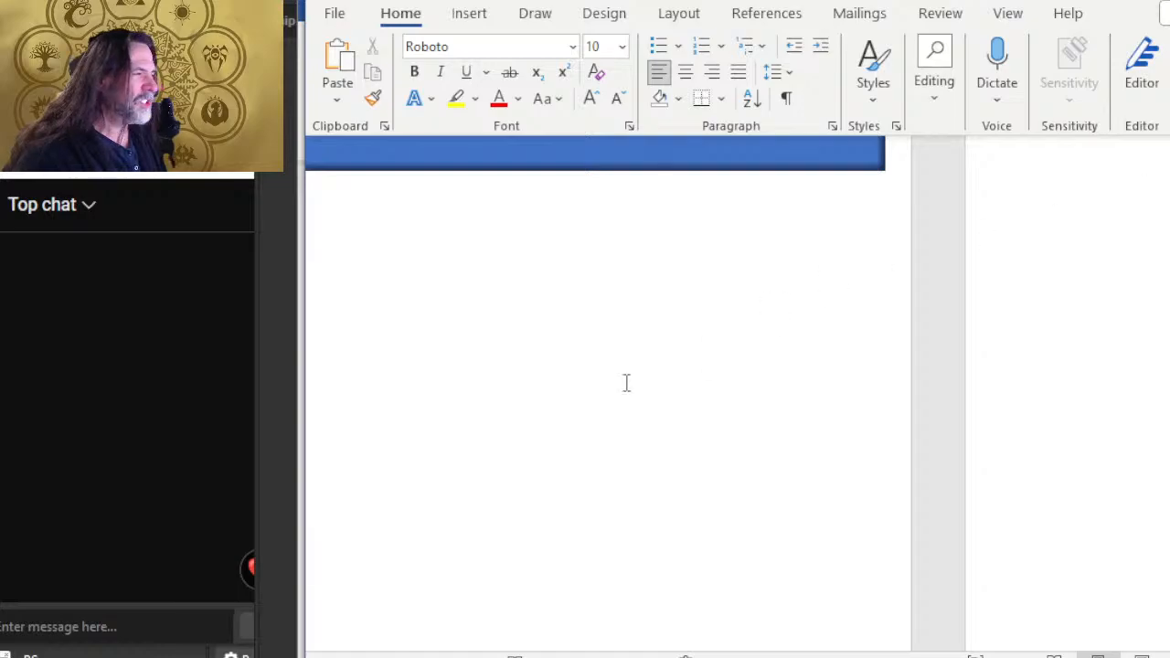
scroll(653, 368, "up", 1)
scroll(688, 357, "up", 4)
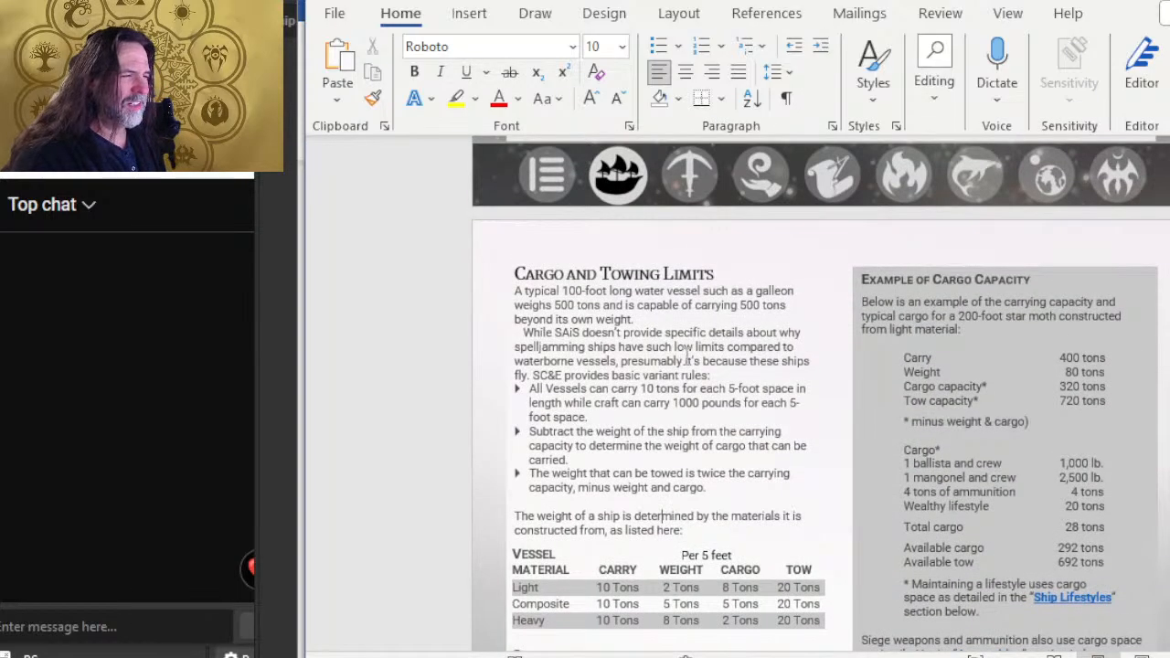
scroll(688, 357, "up", 15)
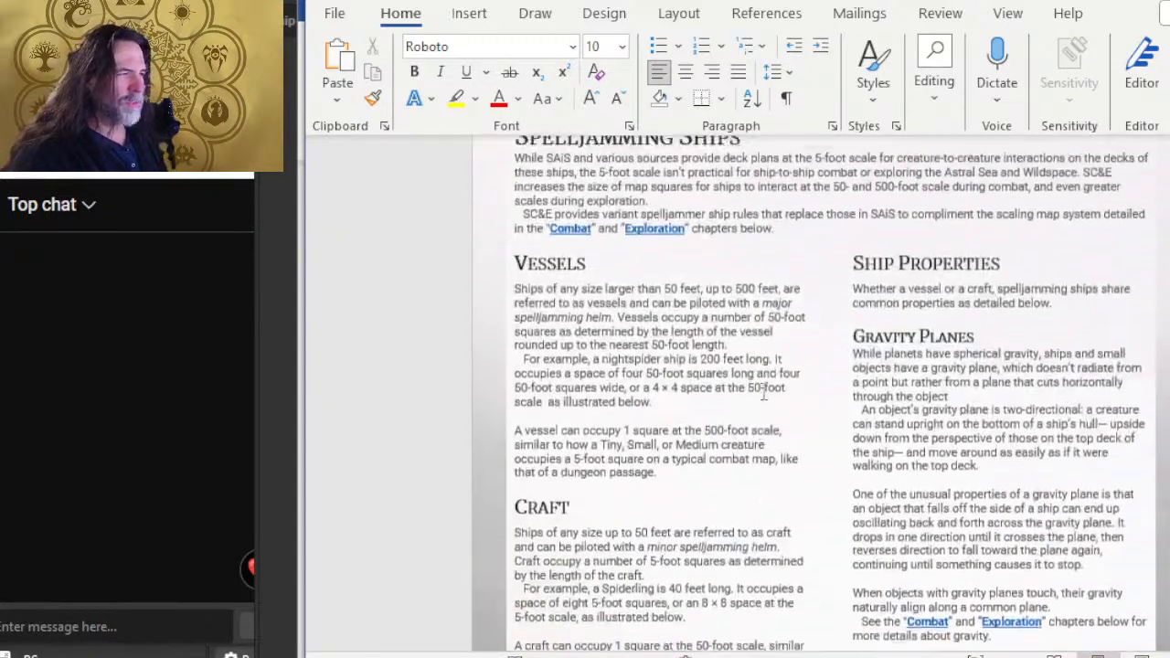
- Examine the ship property and material rules, the Pregenerated Ships tables and the vessel diagrams in the SCE Layout document
scroll(764, 393, "up", 10)
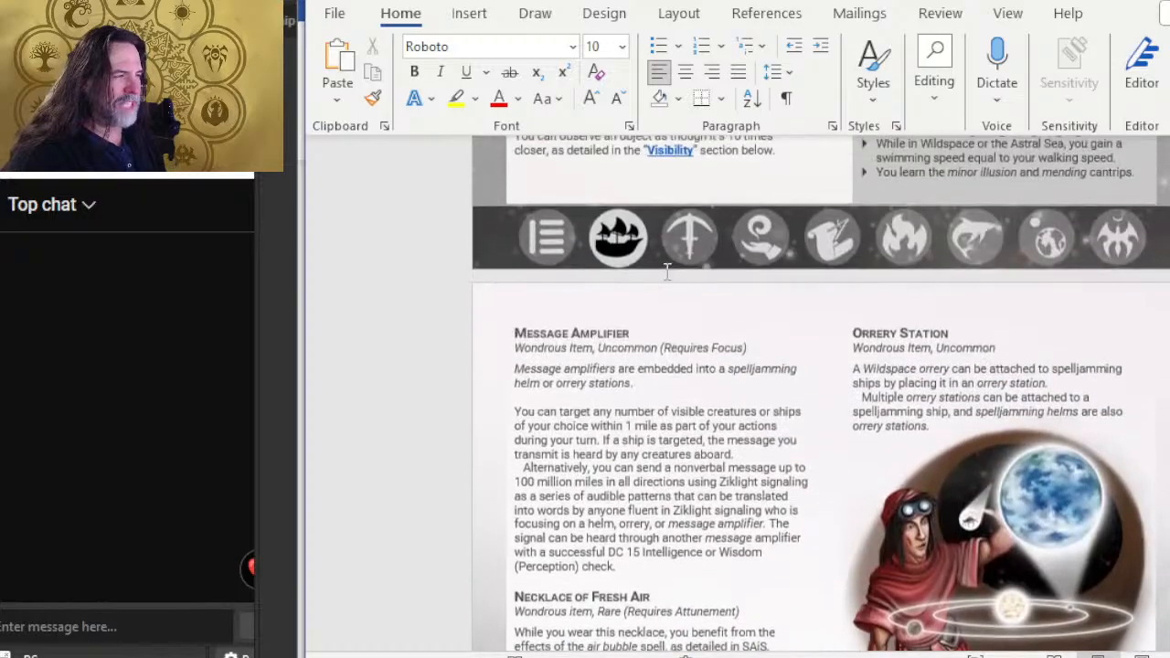
scroll(713, 348, "down", 12)
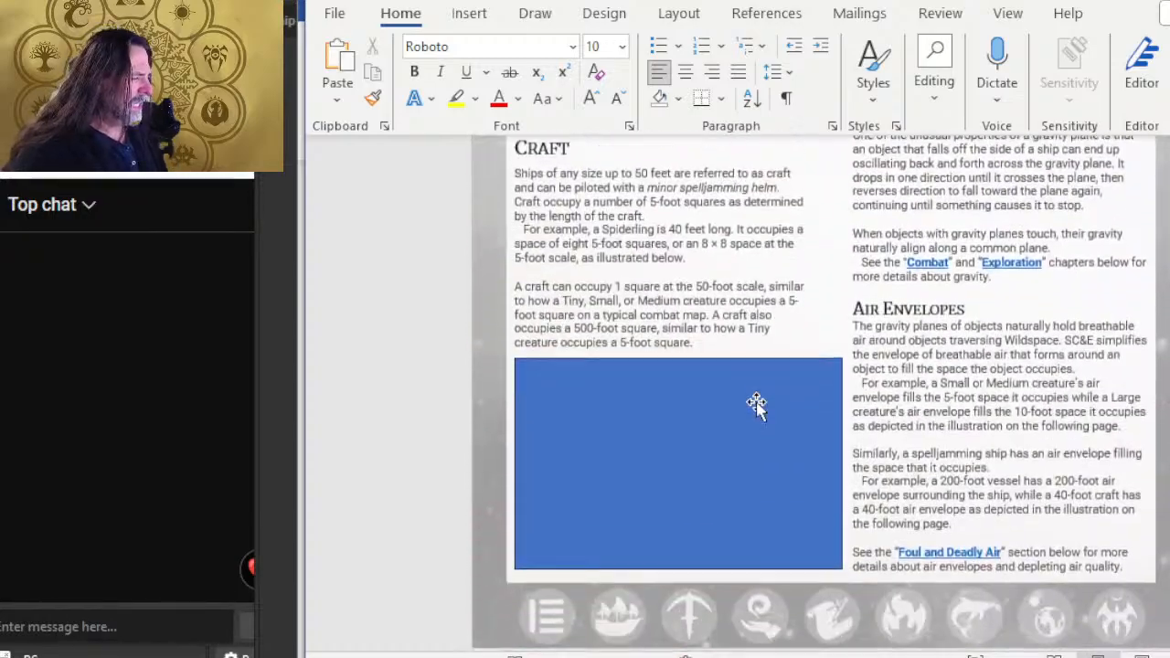
scroll(756, 406, "down", 10)
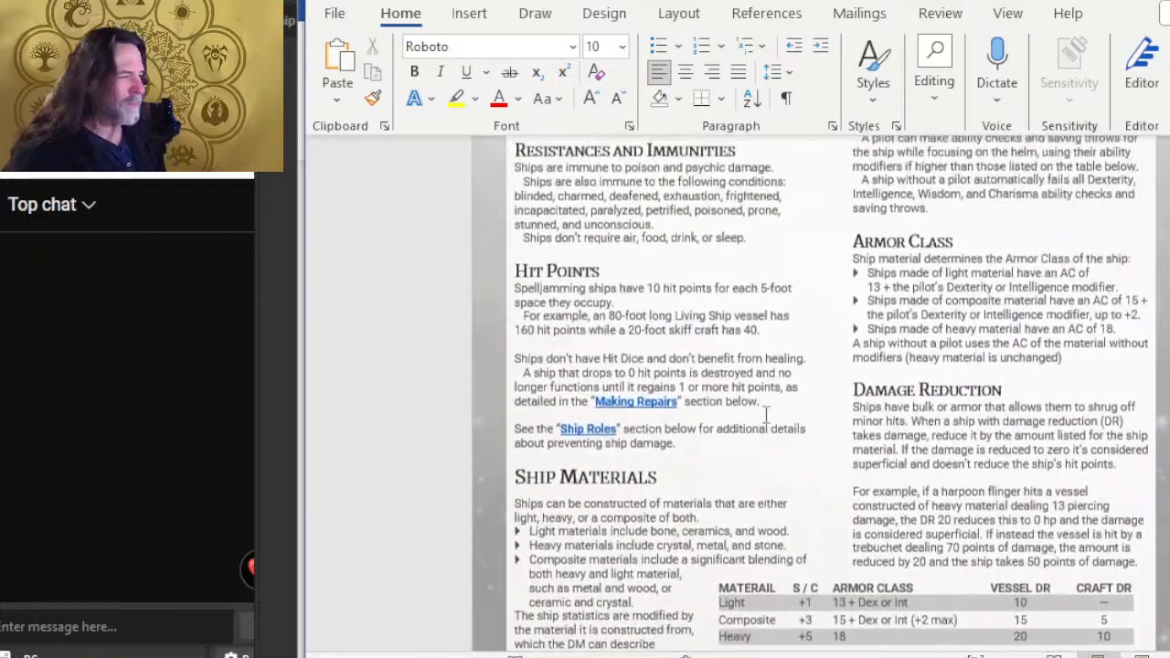
scroll(766, 413, "down", 12)
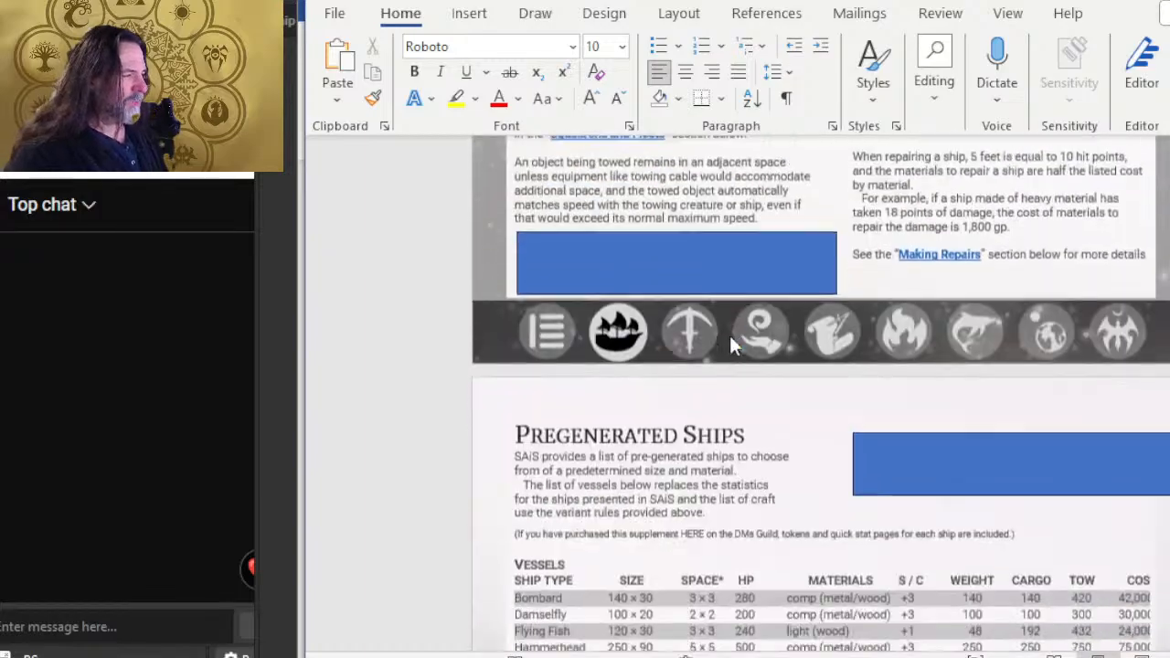
scroll(731, 346, "down", 12)
scroll(794, 436, "up", 9)
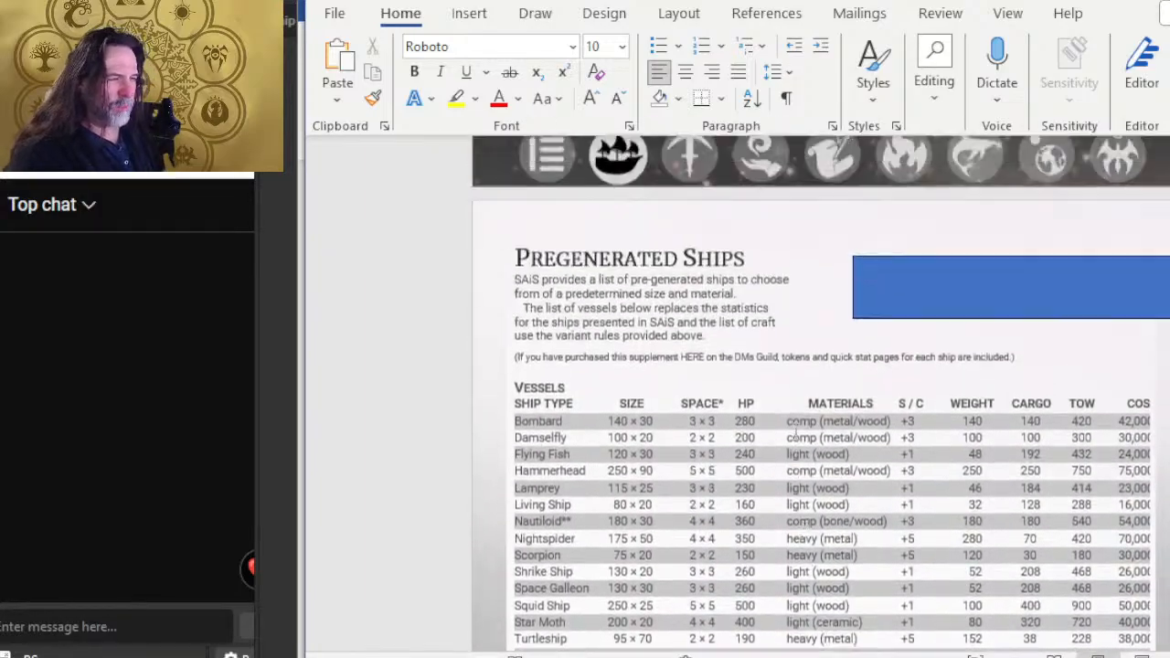
scroll(795, 428, "down", 2)
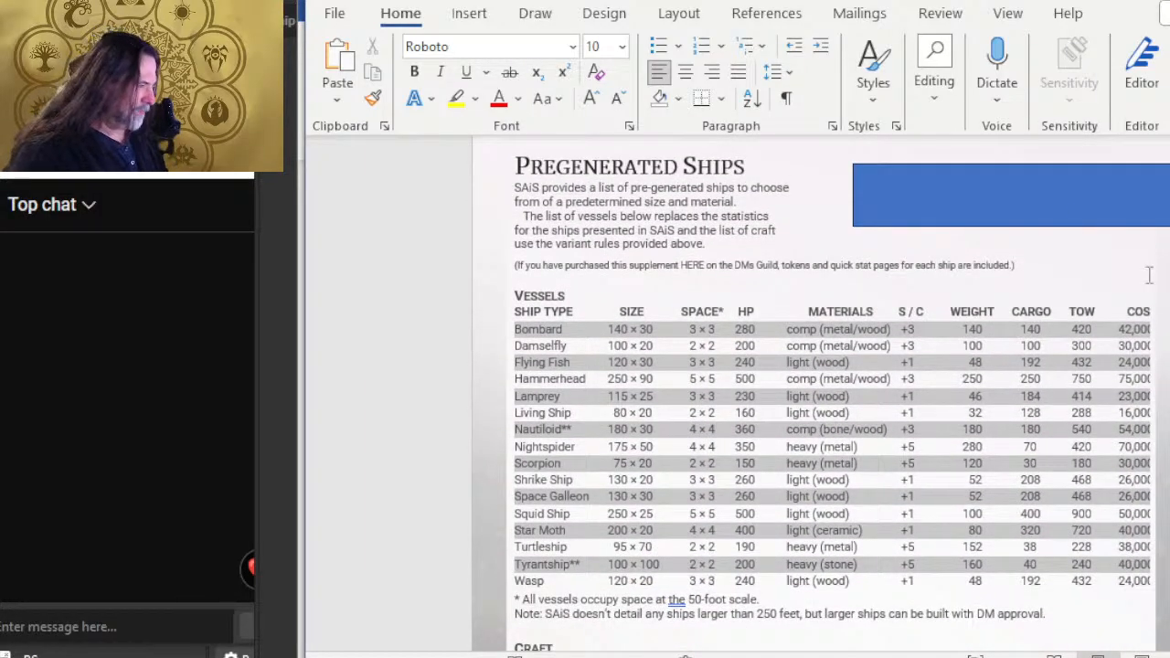
scroll(946, 399, "down", 10)
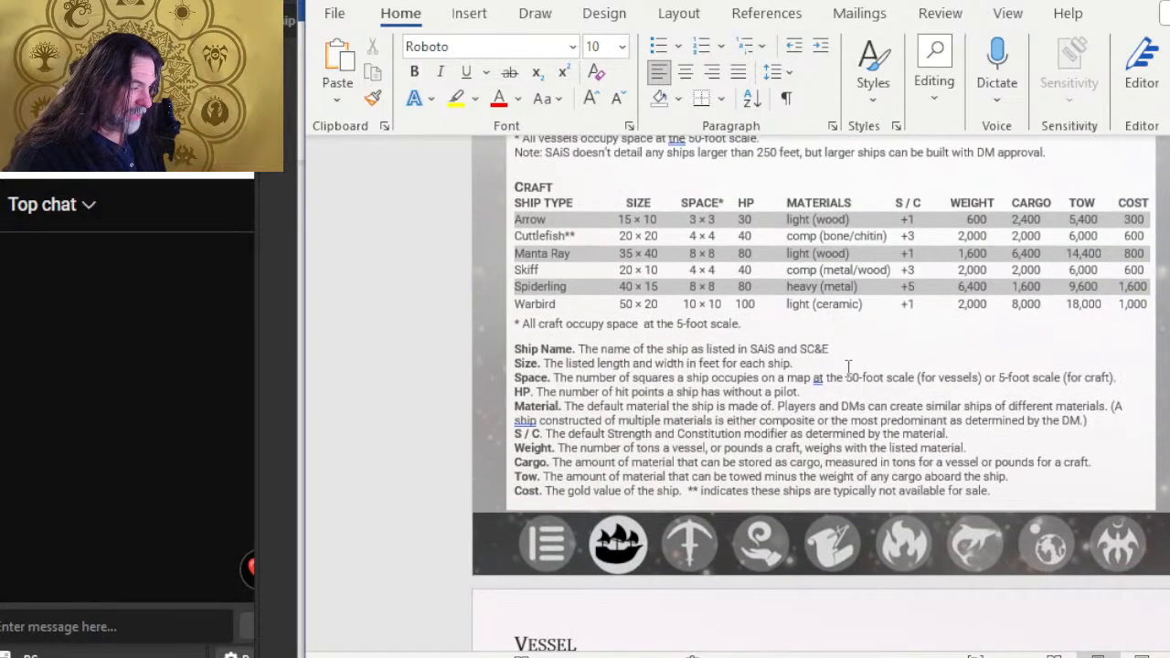
scroll(843, 381, "down", 6)
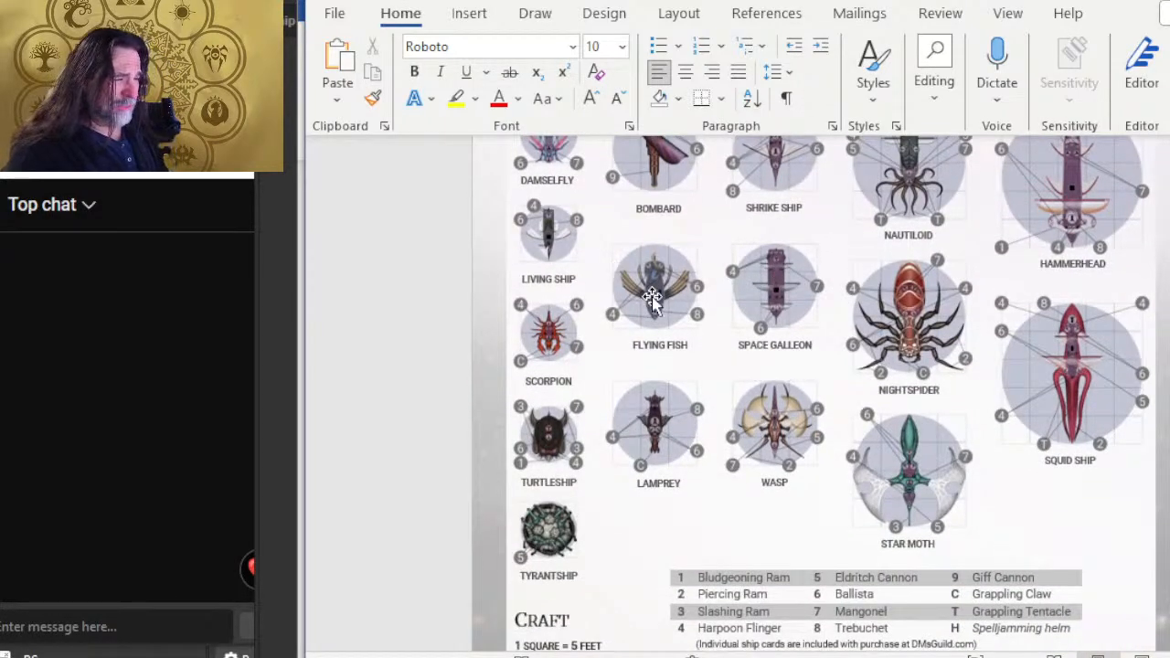
scroll(653, 295, "down", 3)
scroll(815, 289, "up", 3)
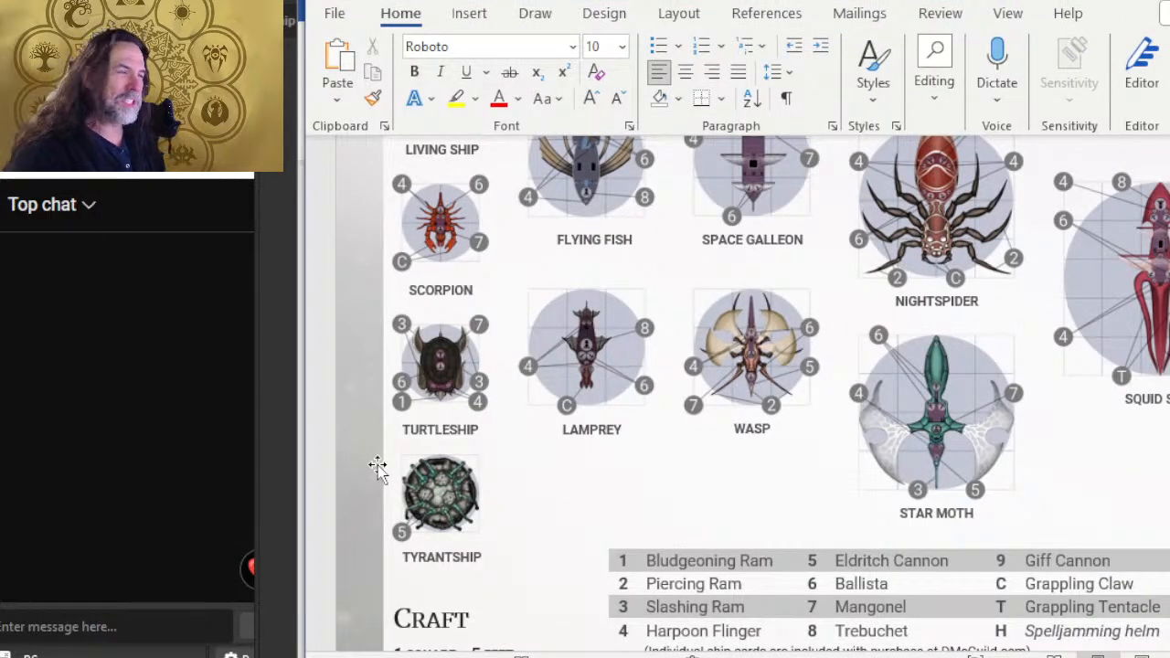
- Switch to the ship tracking sheet document and look over its repeated Squid Ship stat blocks
key("alt+Tab")
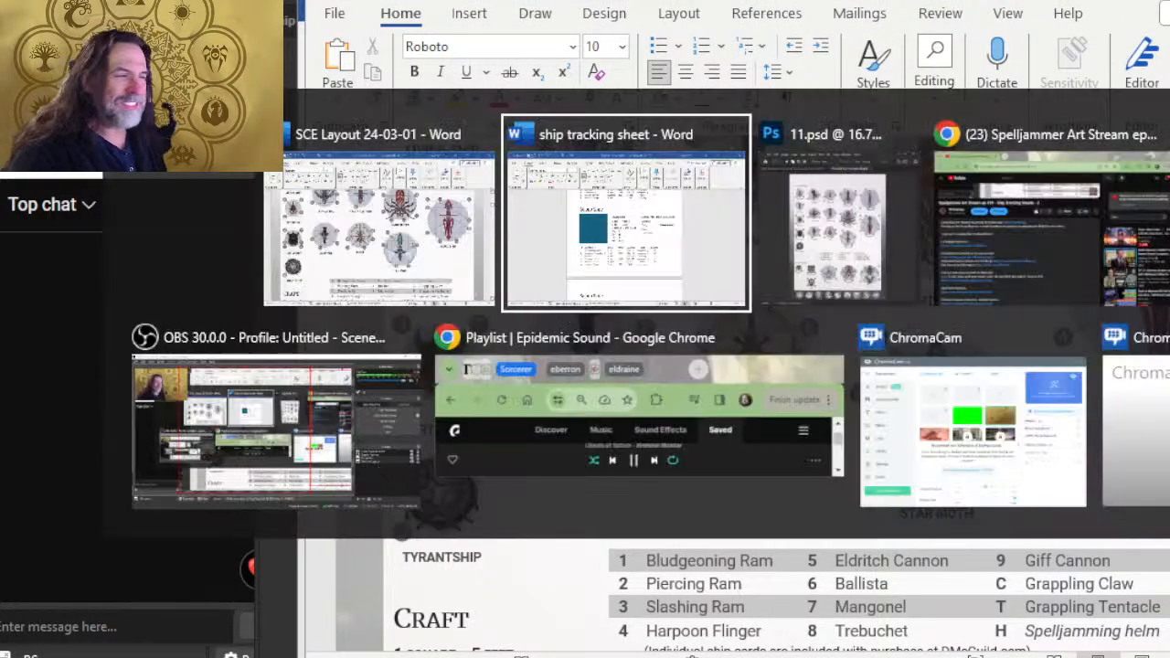
scroll(870, 411, "up", 1)
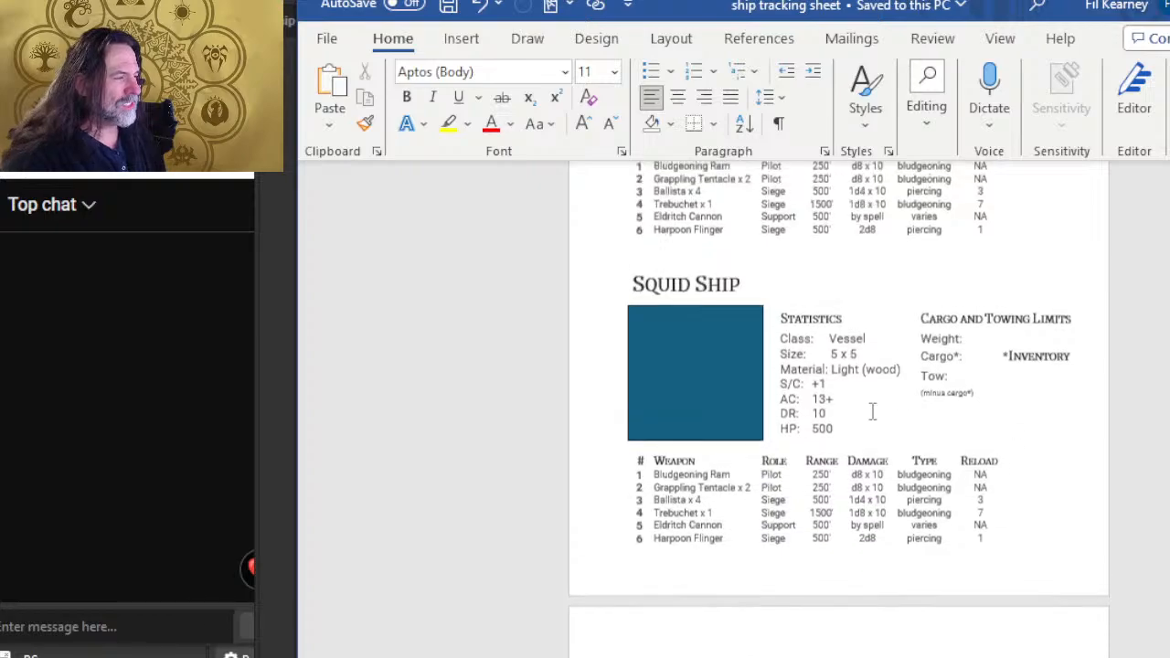
scroll(851, 410, "down", 15)
scroll(695, 300, "down", 6)
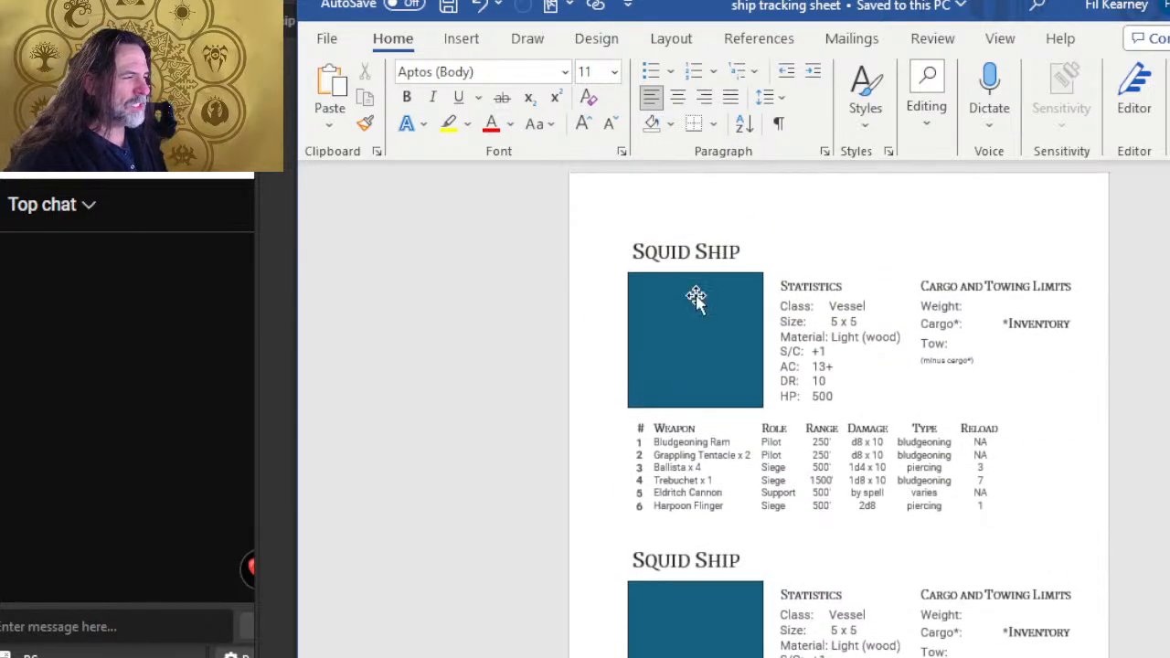
- Switch back to the SCE Layout document and examine the Vessels and Craft statistics tables under Pregenerated Ships
key("alt+Tab")
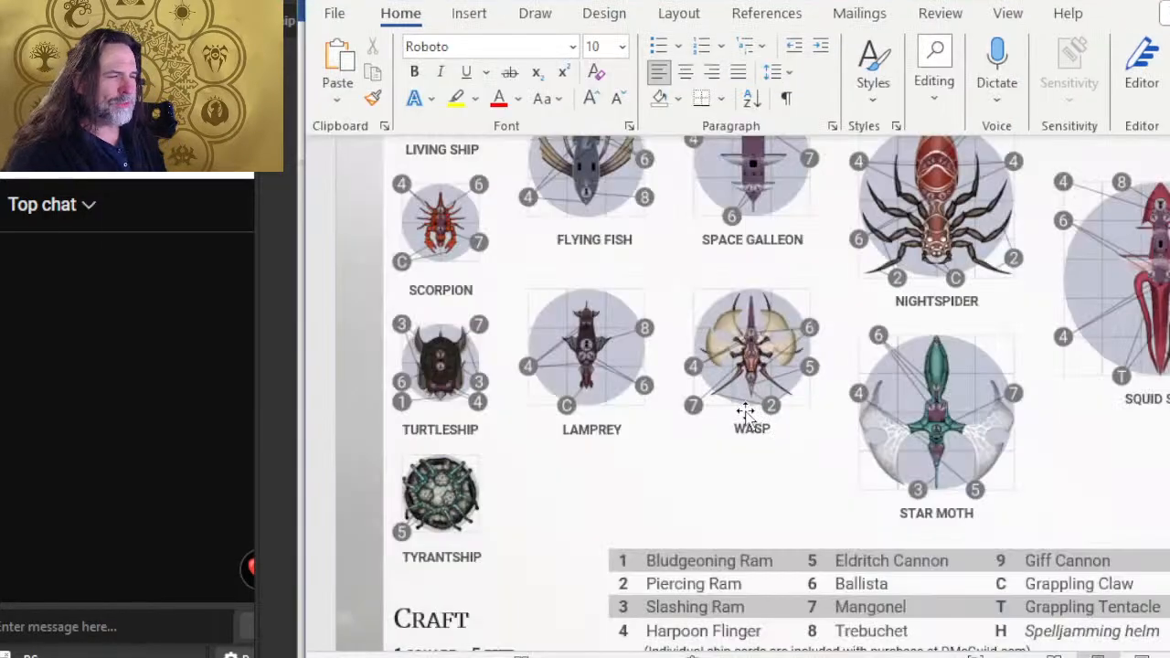
scroll(739, 397, "down", 3)
scroll(739, 397, "up", 9)
scroll(739, 394, "down", 10)
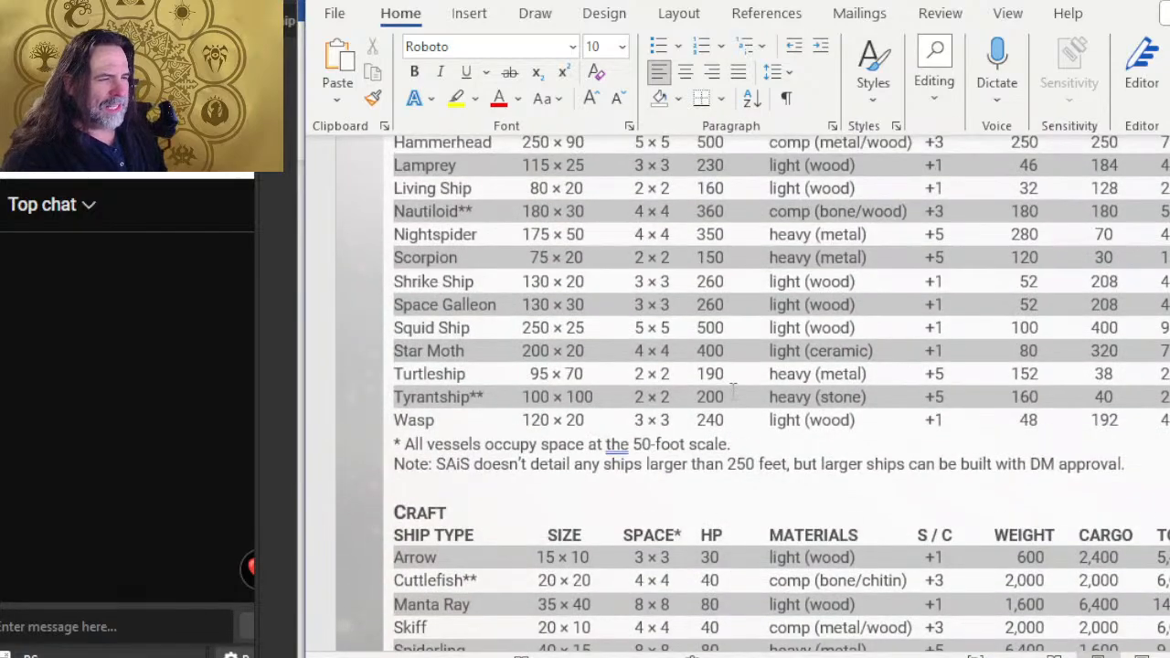
scroll(540, 327, "up", 2)
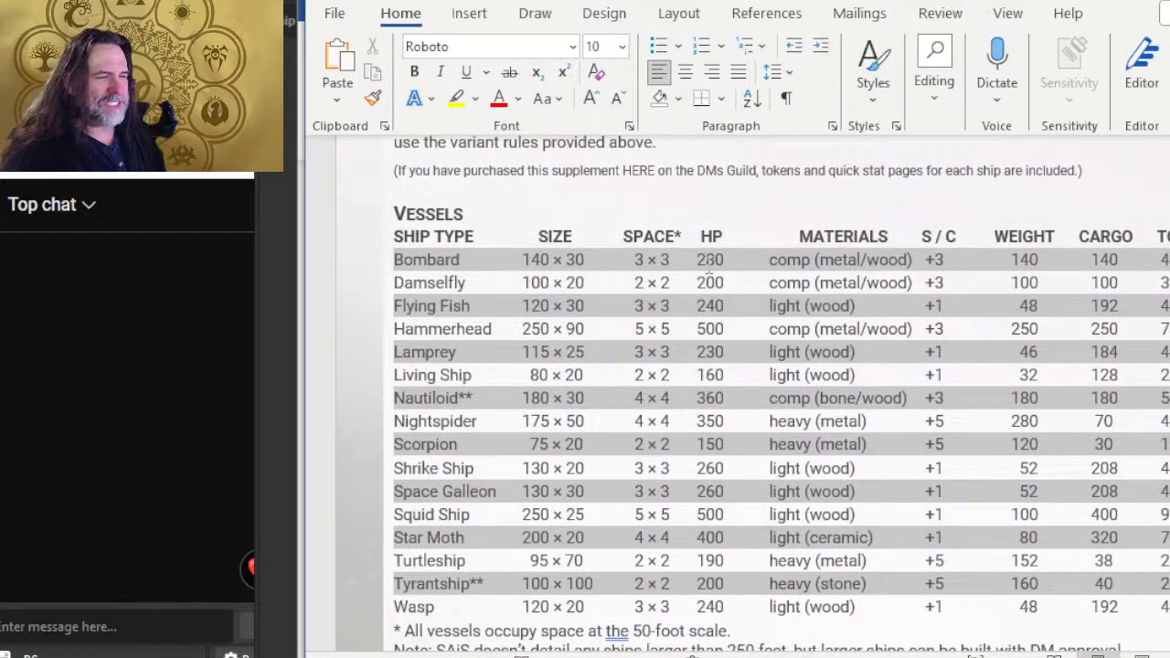
scroll(838, 383, "down", 10)
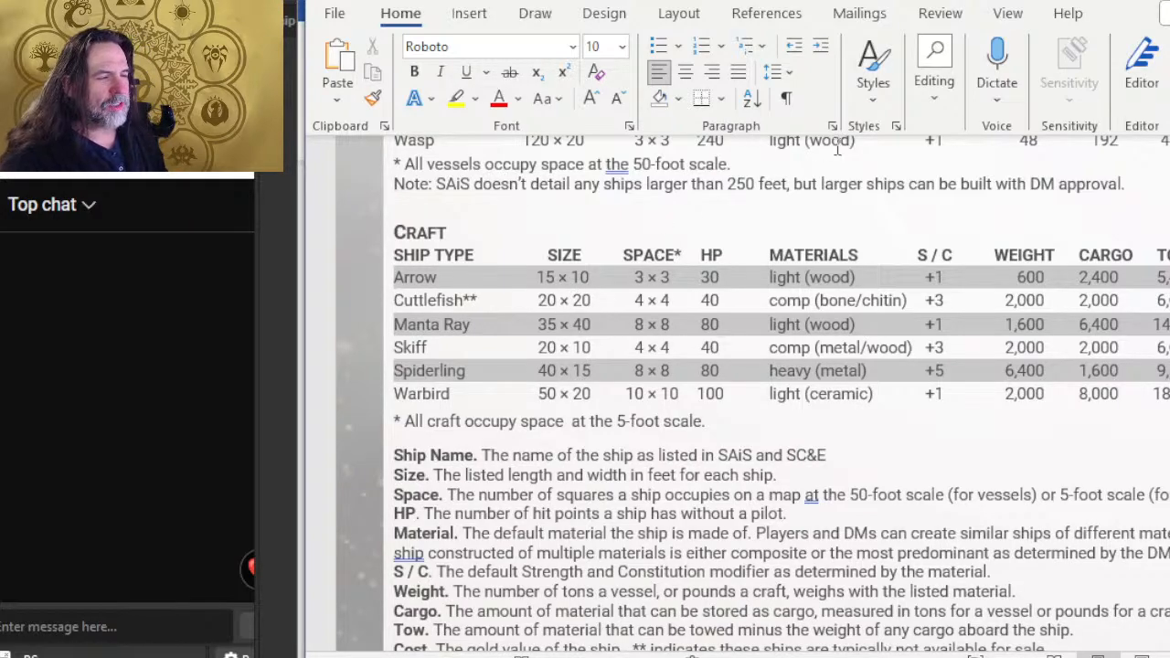
- Examine the numbered vessel diagrams, the weapon legend and the craft diagrams on the page after the ship tables
scroll(948, 377, "down", 5)
scroll(948, 377, "down", 6)
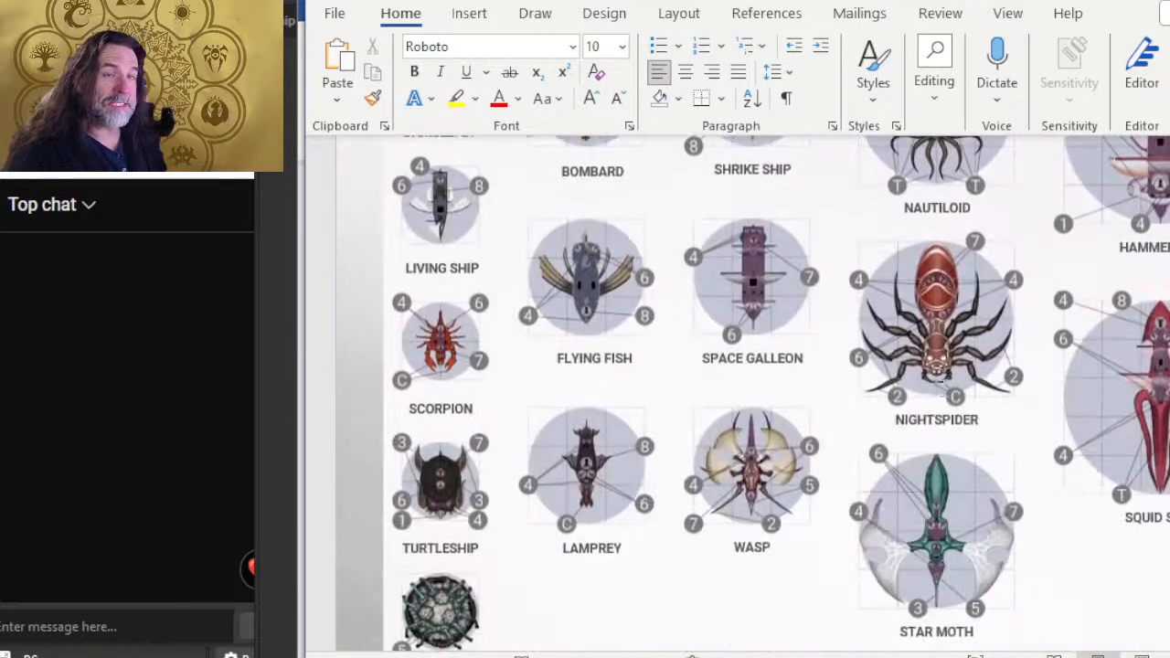
scroll(939, 402, "up", 3)
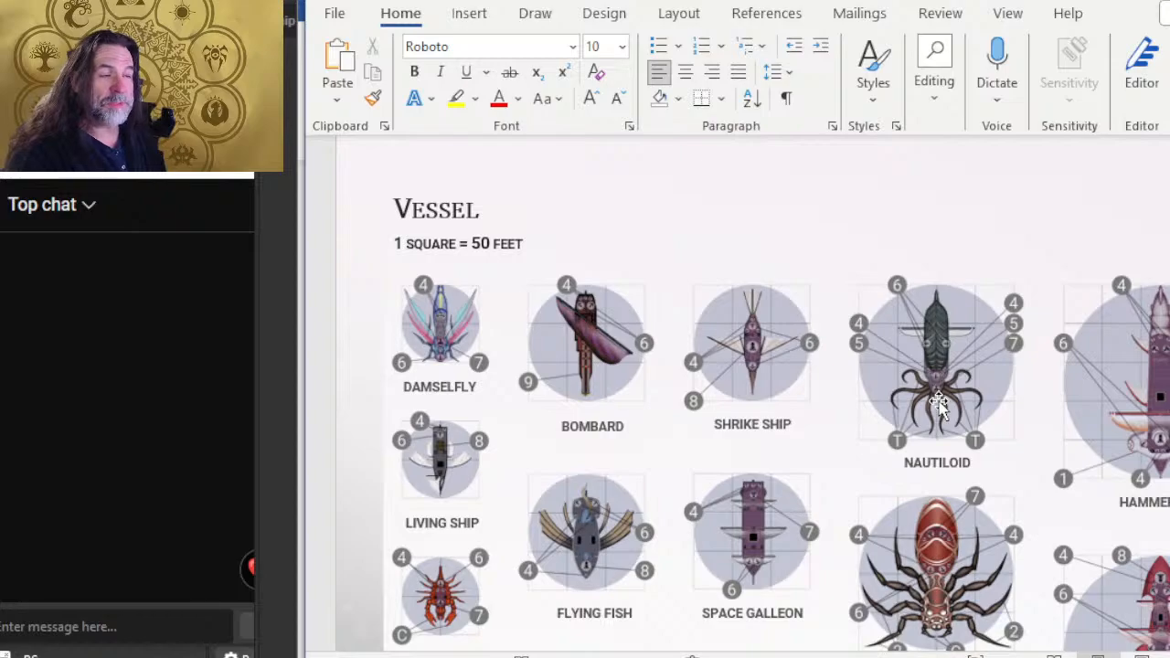
scroll(939, 402, "down", 6)
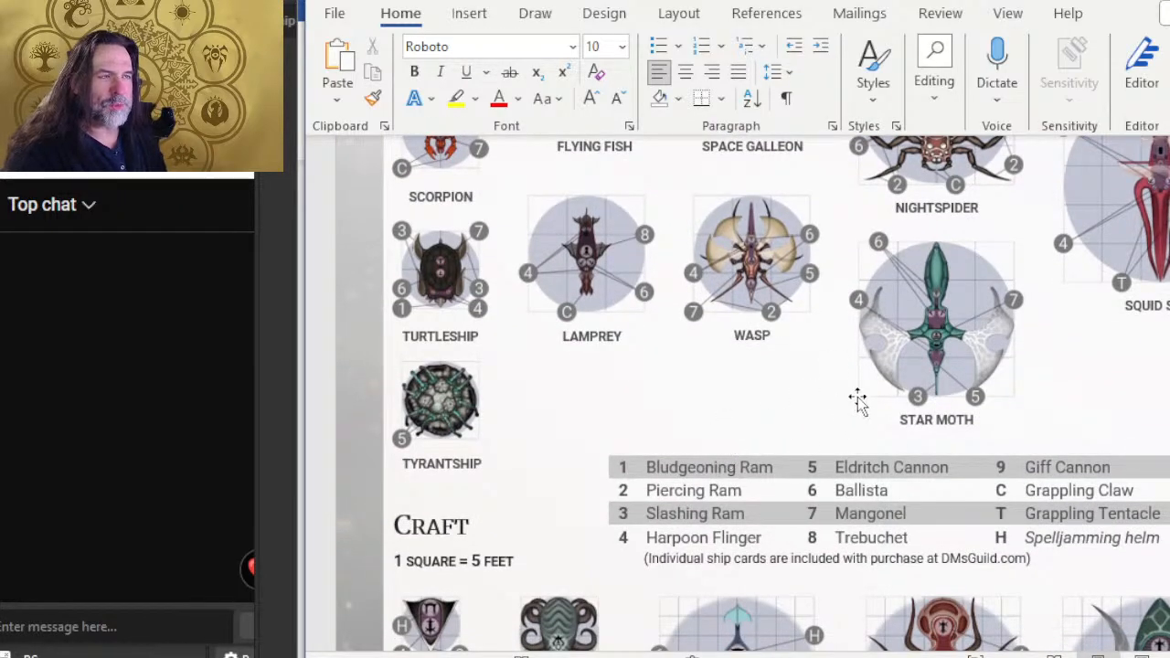
scroll(858, 400, "up", 3)
scroll(858, 397, "down", 7)
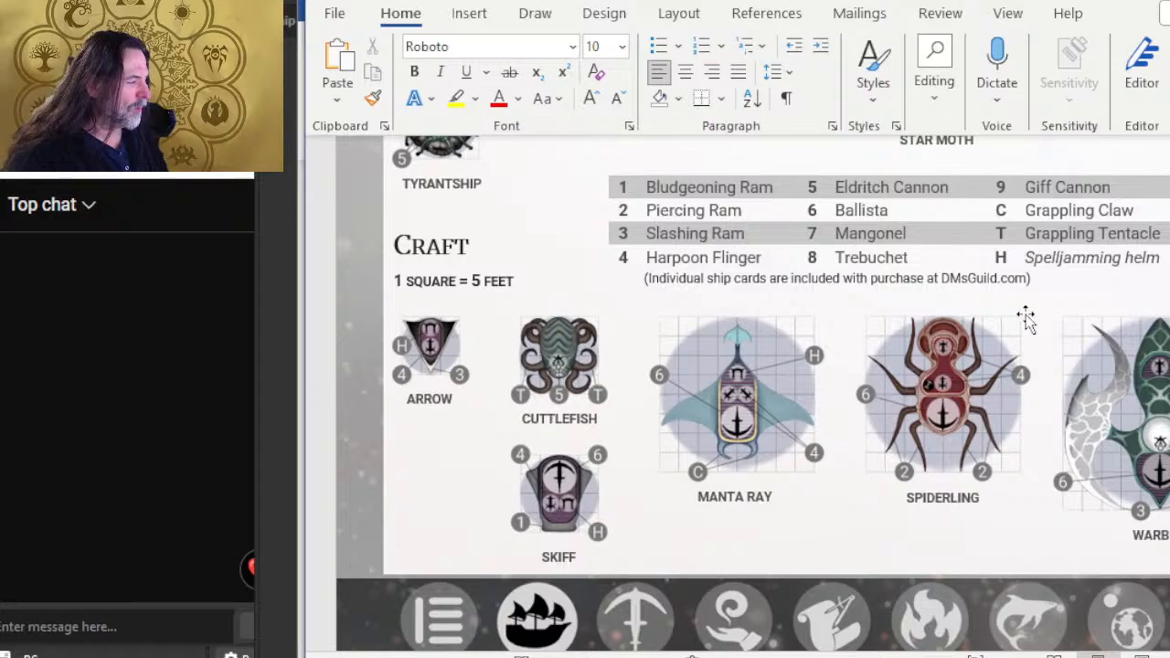
scroll(739, 316, "up", 3)
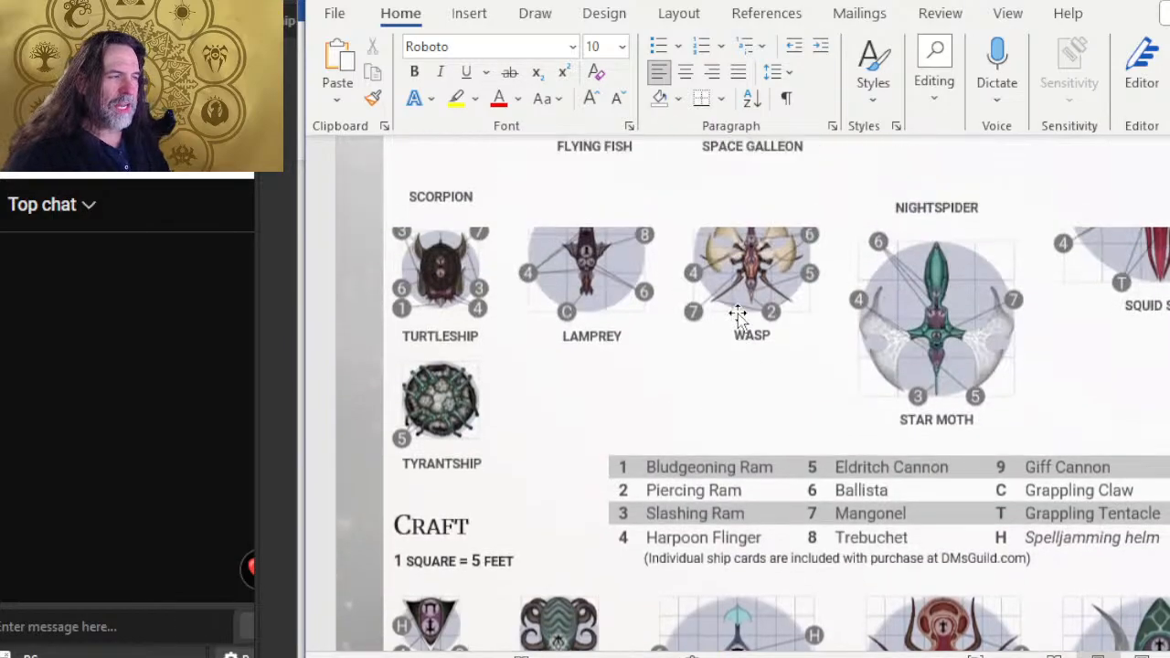
scroll(739, 316, "up", 10)
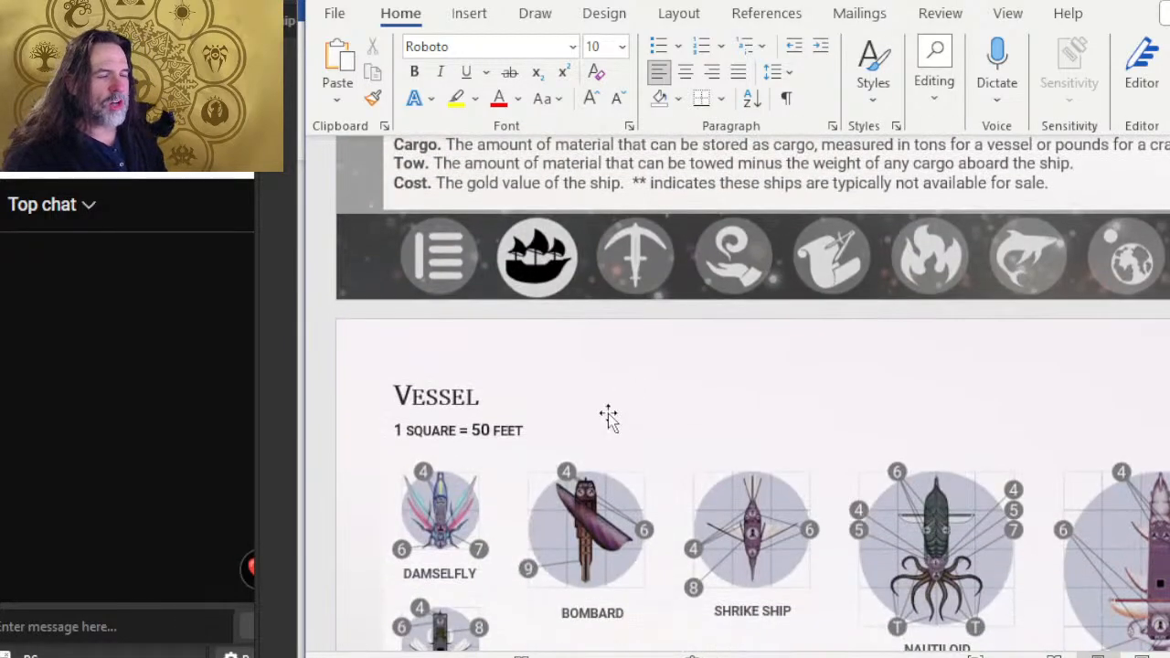
scroll(608, 416, "down", 3)
scroll(559, 417, "up", 2)
scroll(640, 365, "down", 2)
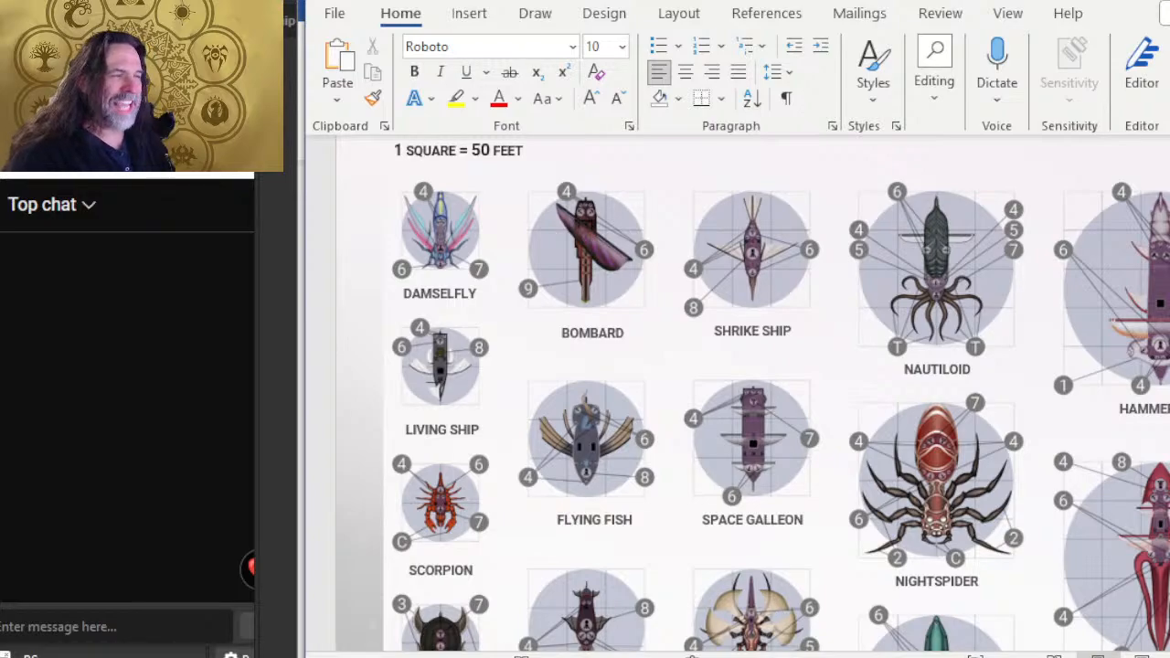
- Compare the vessel and craft diagrams with the weapon legend at a slightly smaller page scale
scroll(1027, 483, "down", 2)
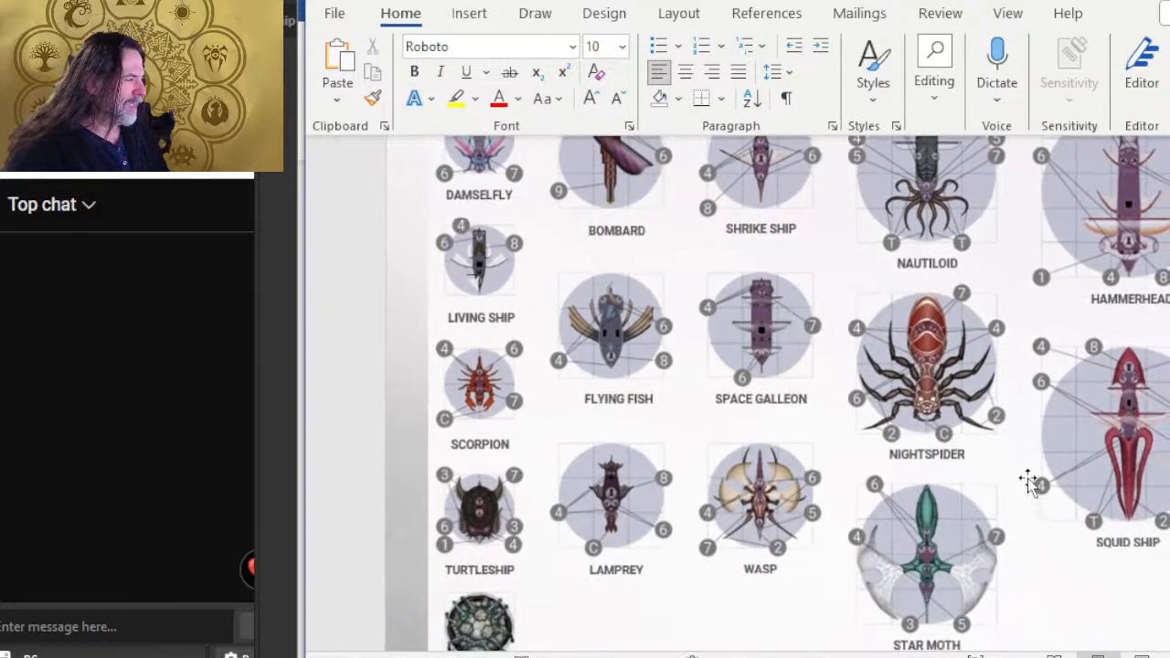
scroll(768, 316, "down", 3)
scroll(776, 324, "up", 1)
scroll(524, 363, "down", 6)
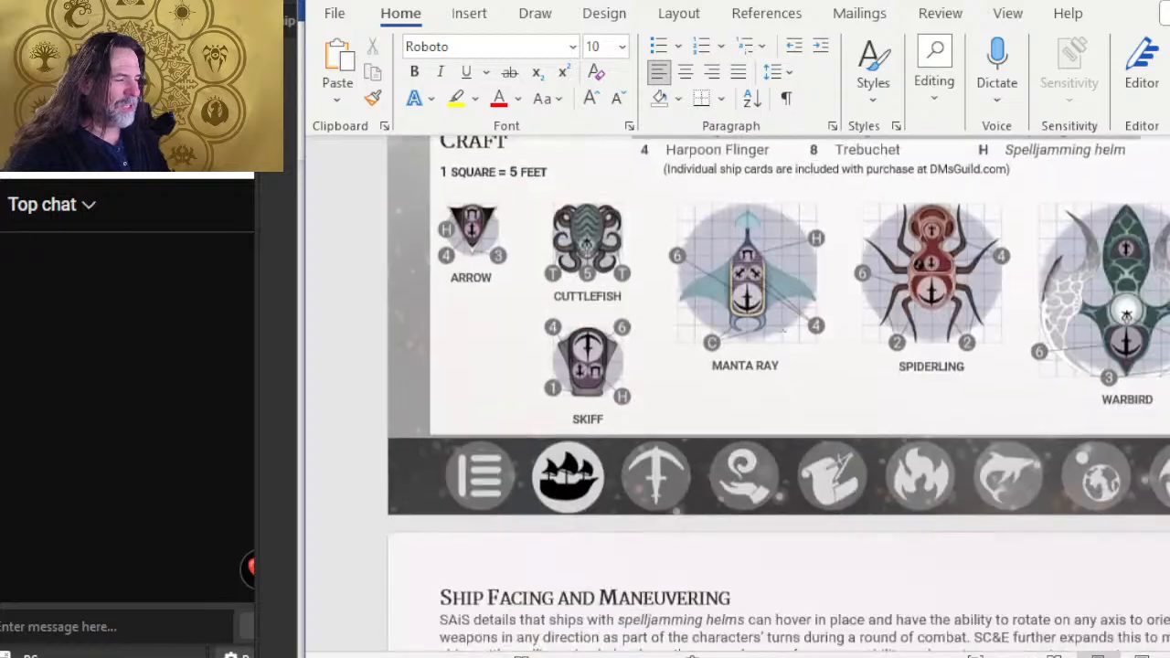
scroll(524, 363, "up", 2)
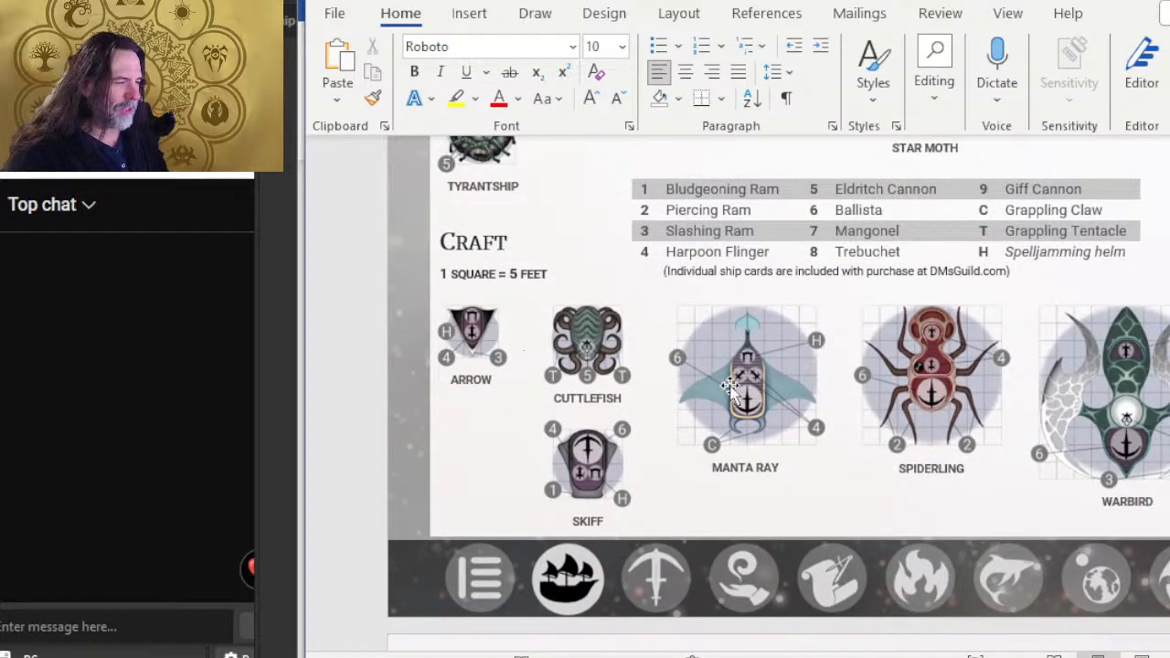
scroll(731, 379, "up", 5)
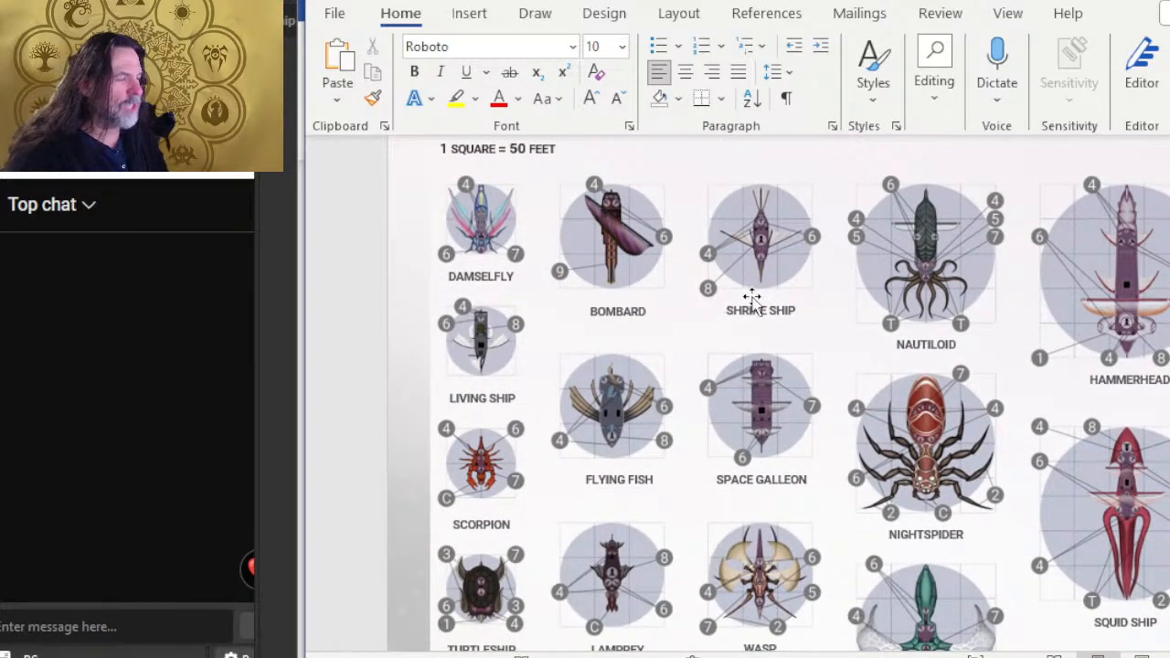
scroll(629, 342, "down", 3)
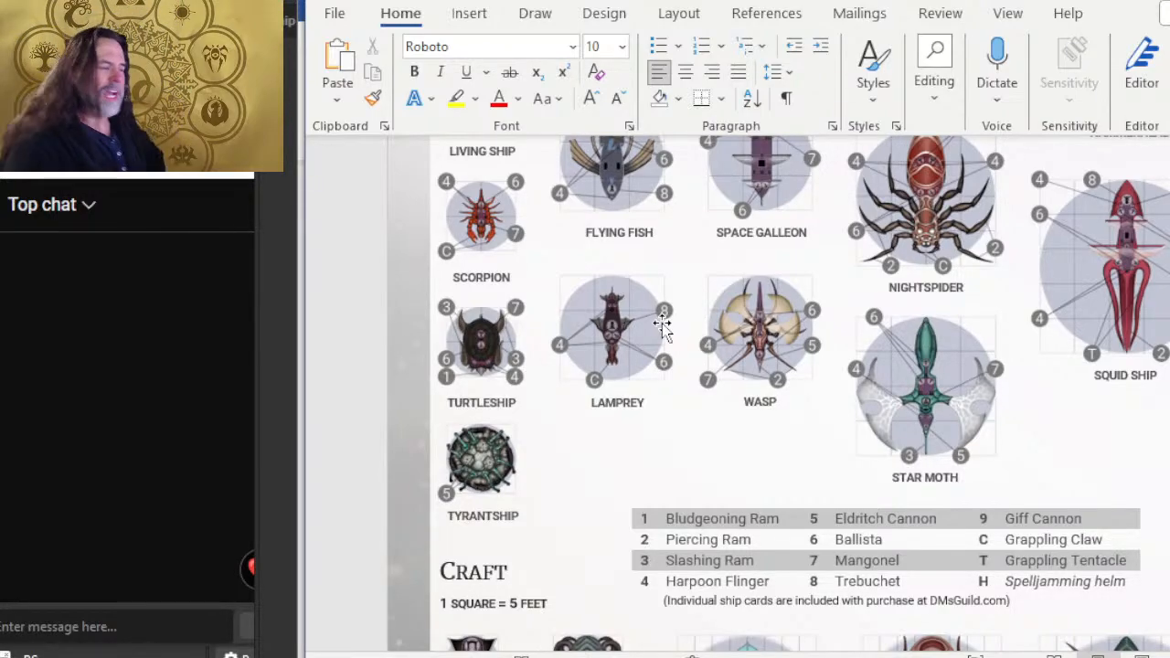
- Follow the page's navigation link to the Table of Content and look through the Combat chapter entries
scroll(662, 328, "down", 8)
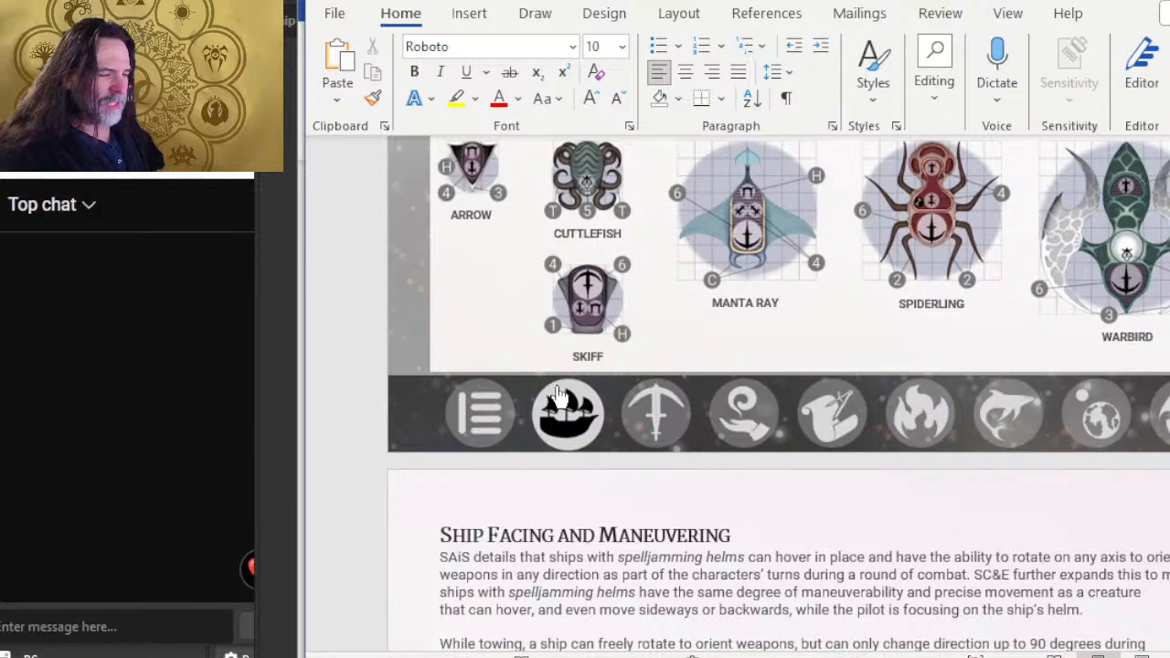
left_click(486, 425, "ctrl")
scroll(621, 485, "down", 1)
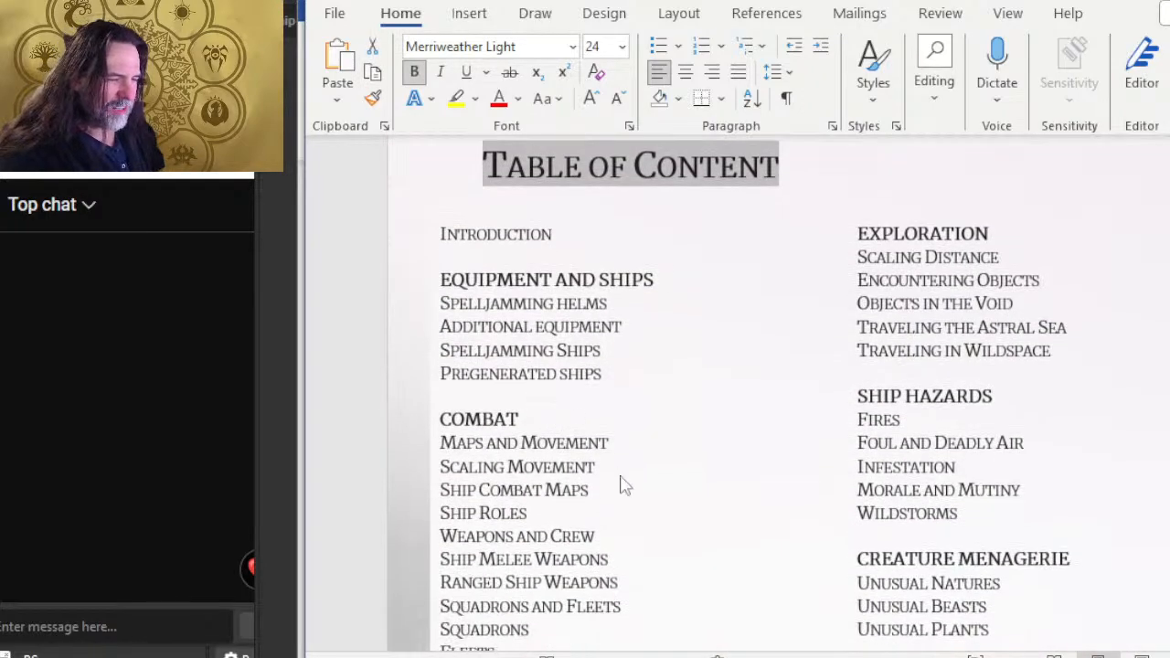
left_click(654, 471)
scroll(637, 447, "down", 5)
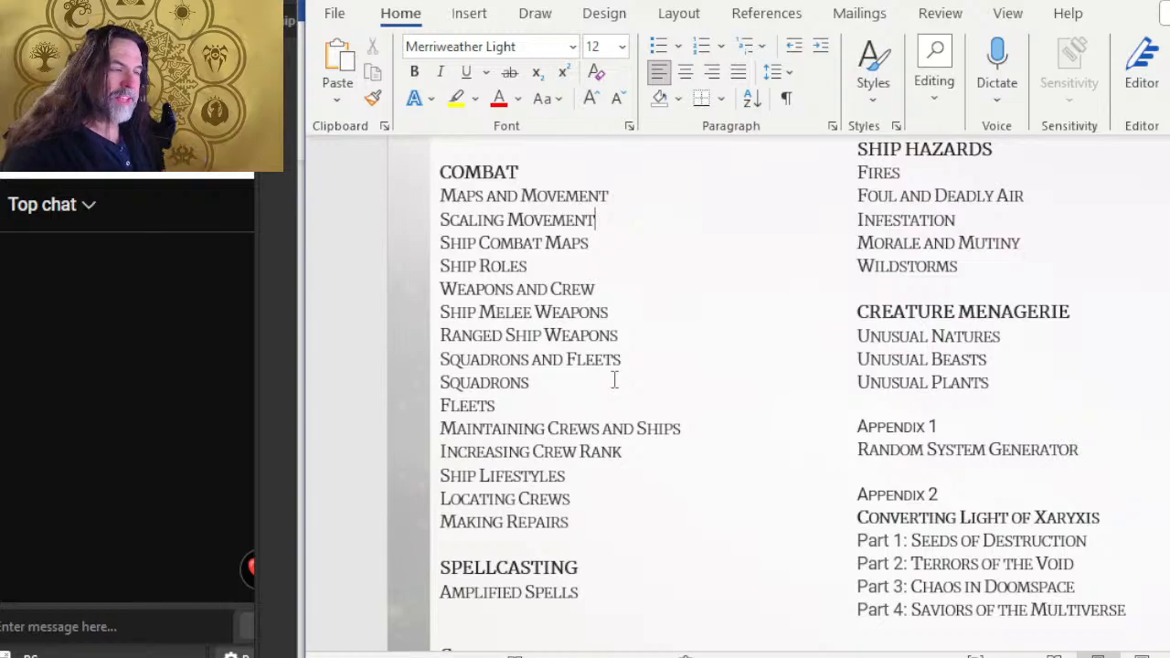
- Follow the Ship Roles link in the contents and examine the pilot, siege commander, squadron commander and support option tables
left_click(512, 267, "ctrl")
scroll(685, 334, "down", 2)
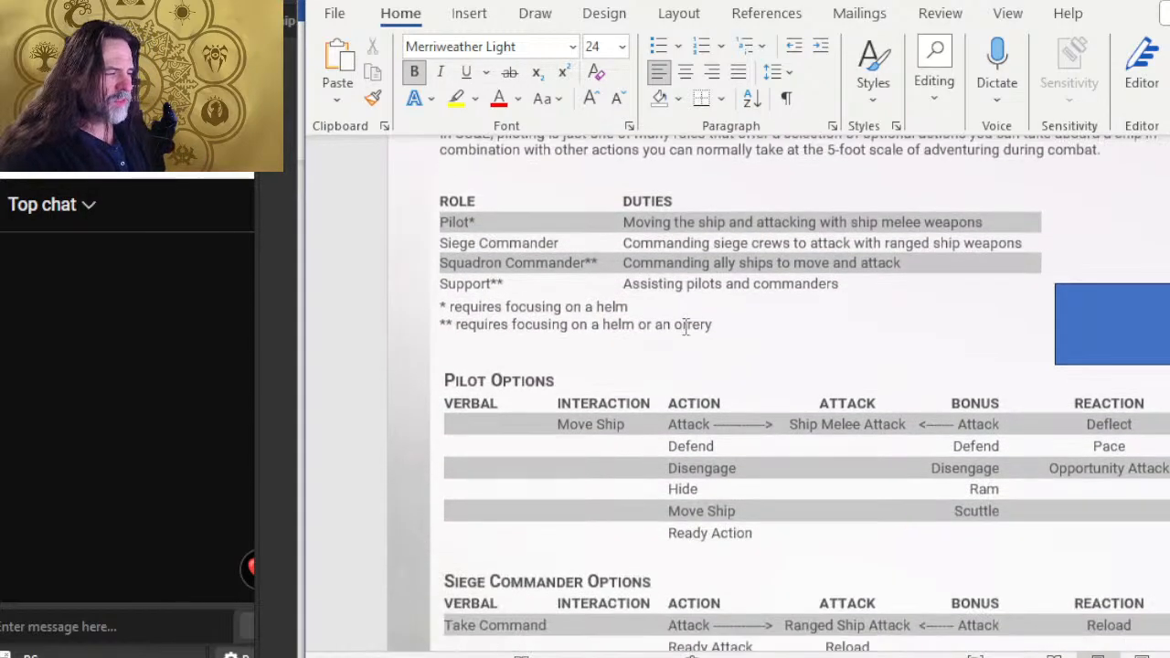
scroll(646, 363, "down", 2)
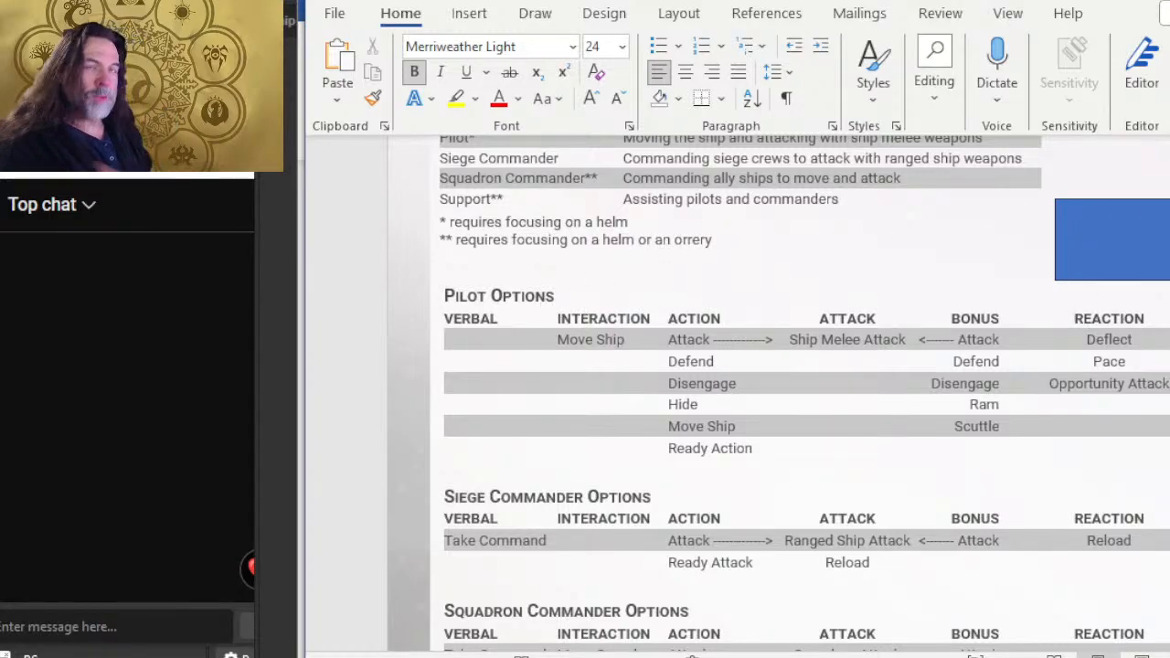
scroll(949, 191, "down", 4)
scroll(948, 190, "up", 1)
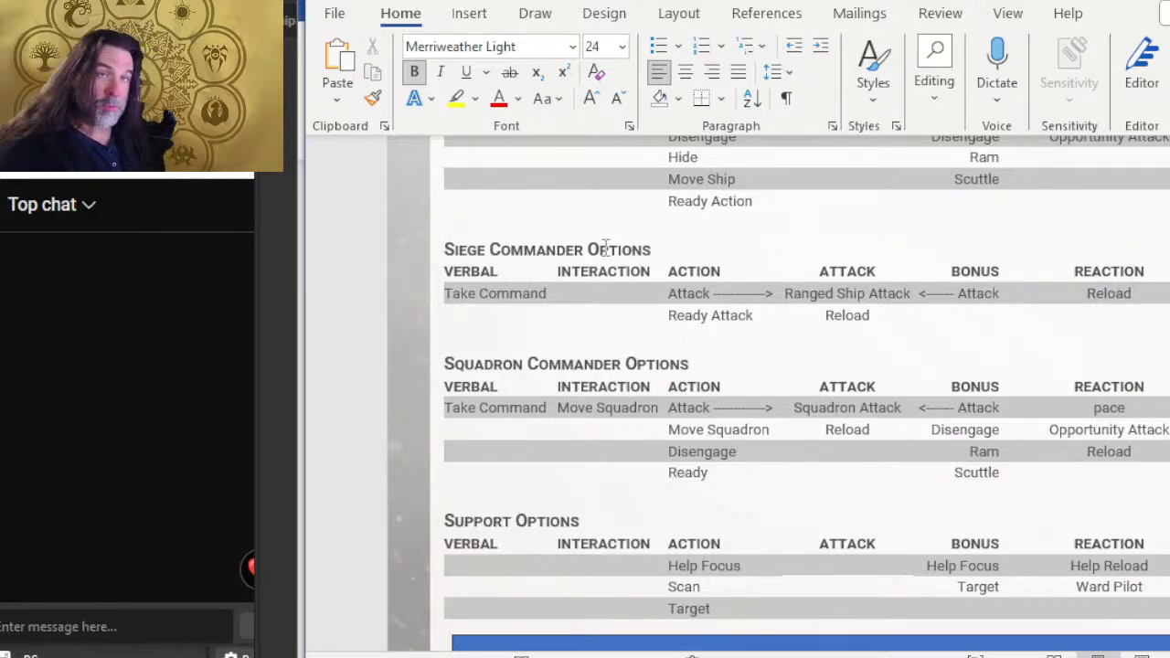
left_click(677, 360)
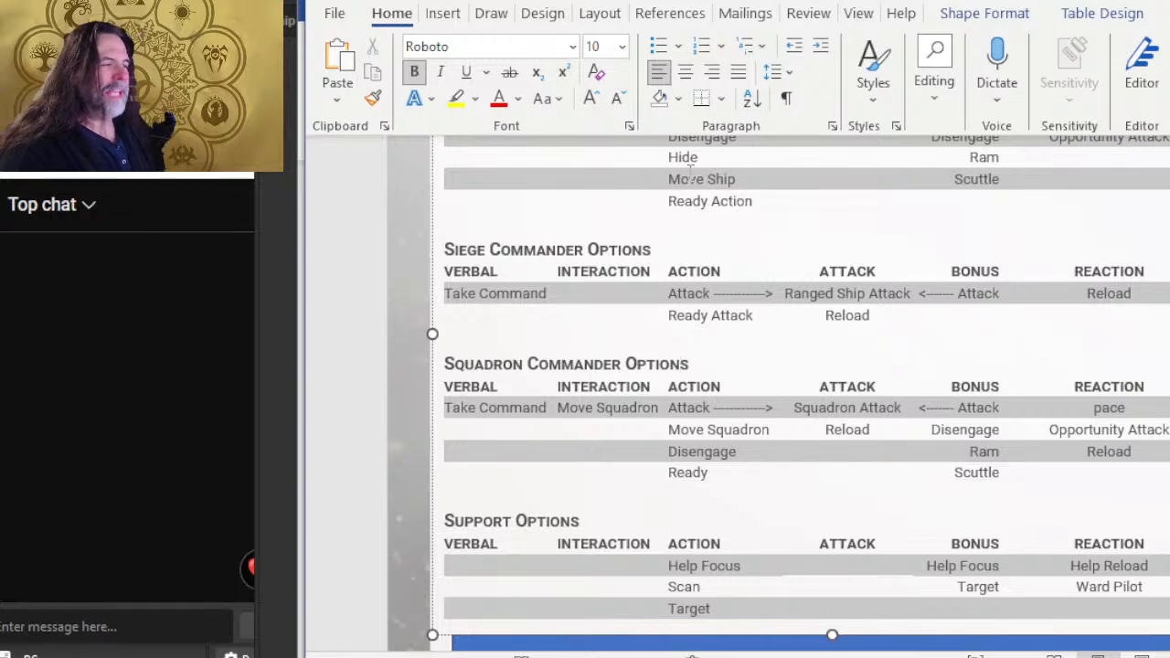
- Follow the page's ship icon link to the Spelljamming Helms section and read on through the Message Amplifier and Orrery Station entries
scroll(690, 163, "down", 3)
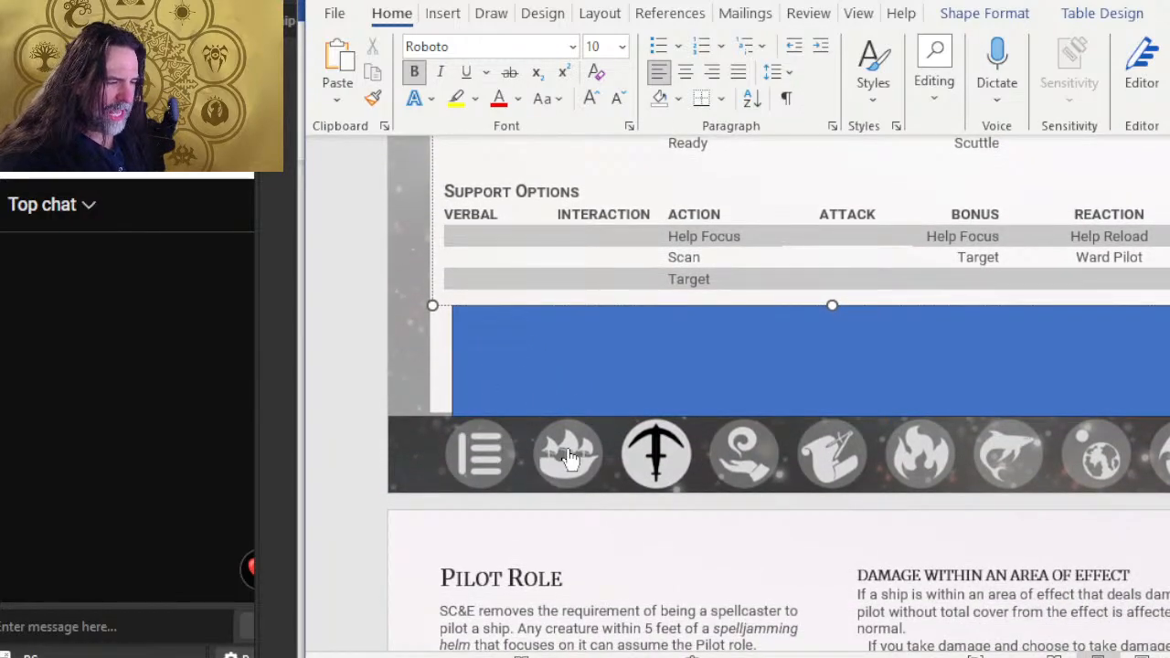
left_click(569, 457, "ctrl")
scroll(1047, 329, "down", 3)
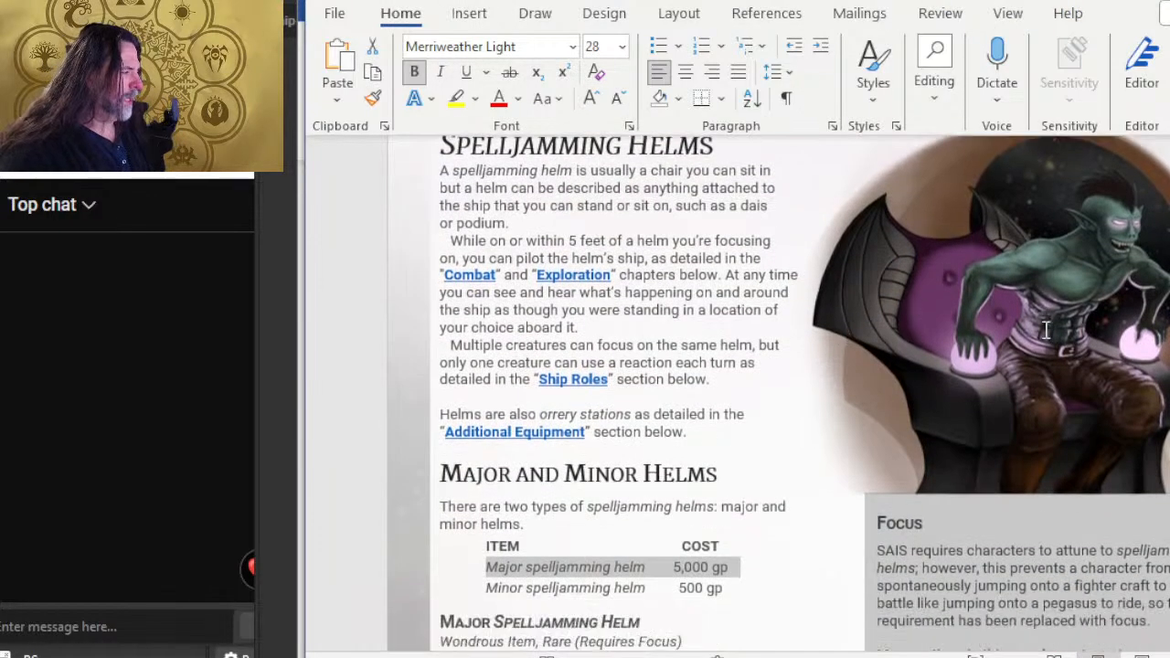
scroll(1033, 334, "up", 1)
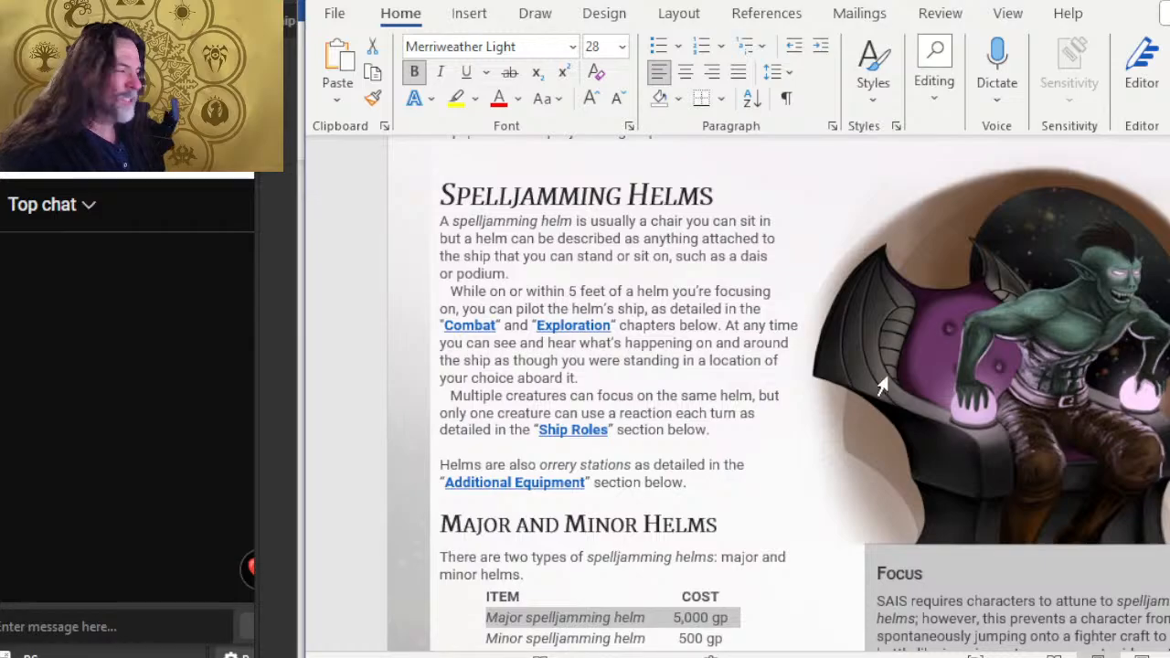
scroll(914, 336, "down", 2)
scroll(915, 337, "down", 15)
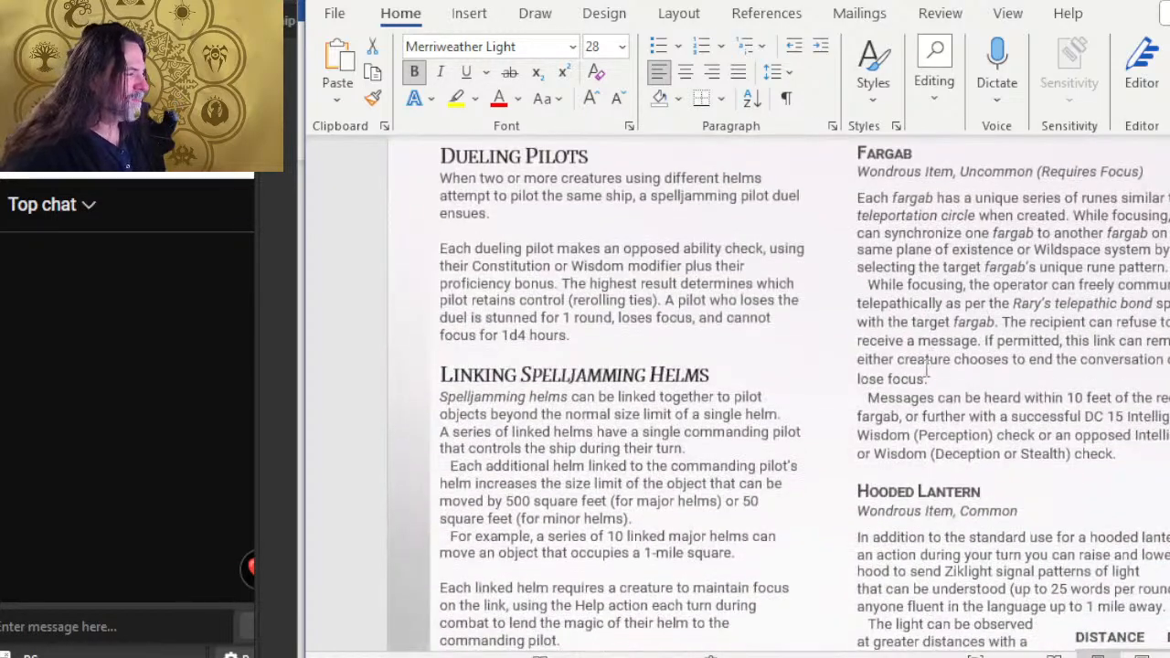
scroll(937, 366, "down", 15)
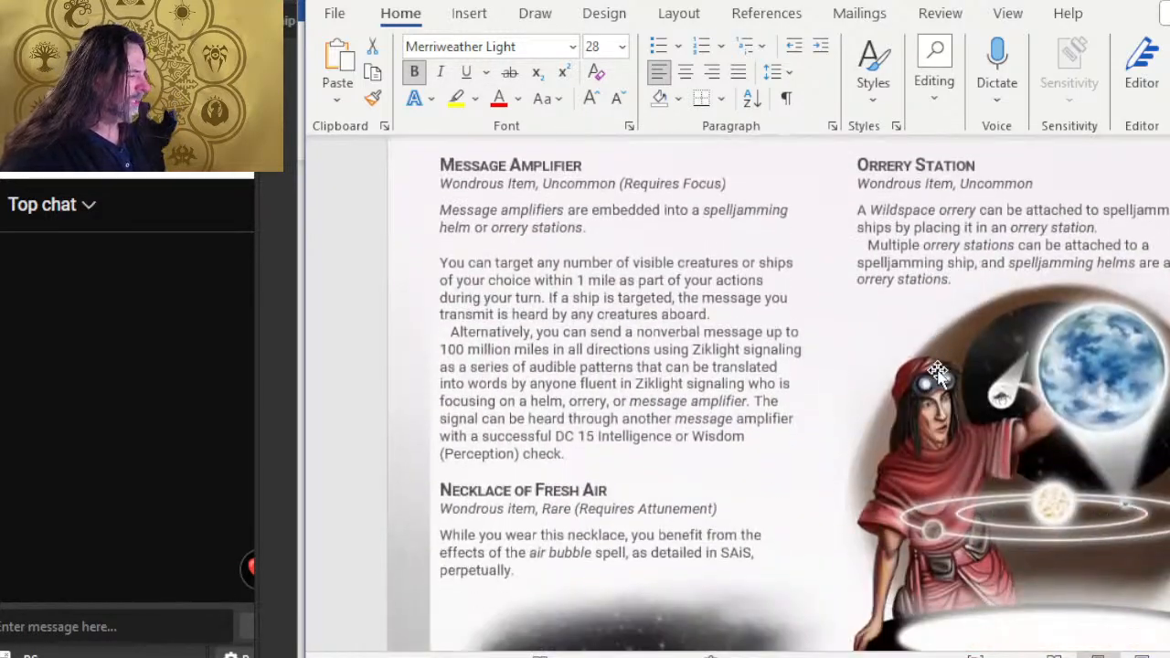
scroll(1060, 537, "down", 3)
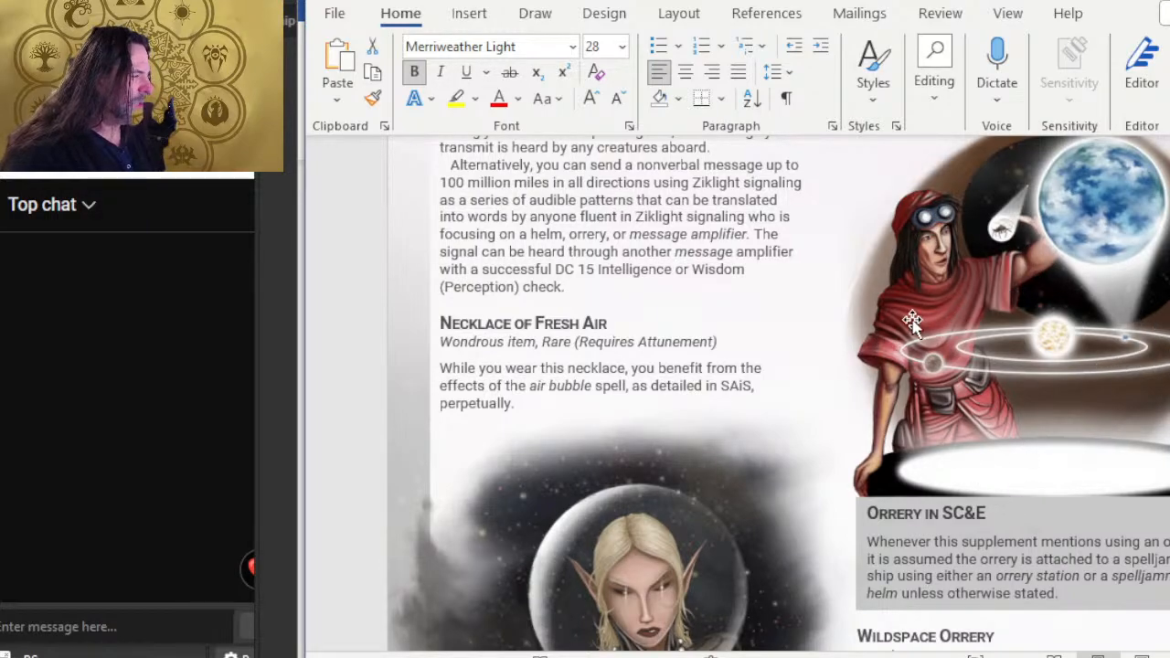
- Enlarge the Orrery Station illustration and examine the figure, the projected planet and the orrery table
scroll(1043, 264, "up", 4)
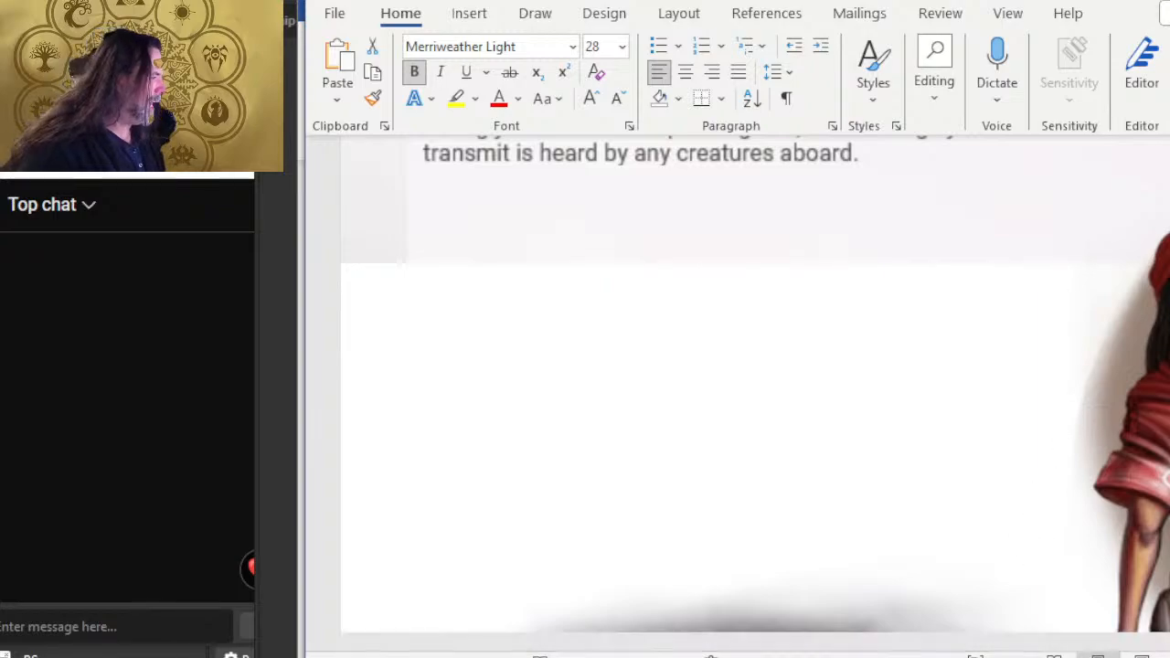
left_click_drag(805, 643, 997, 646)
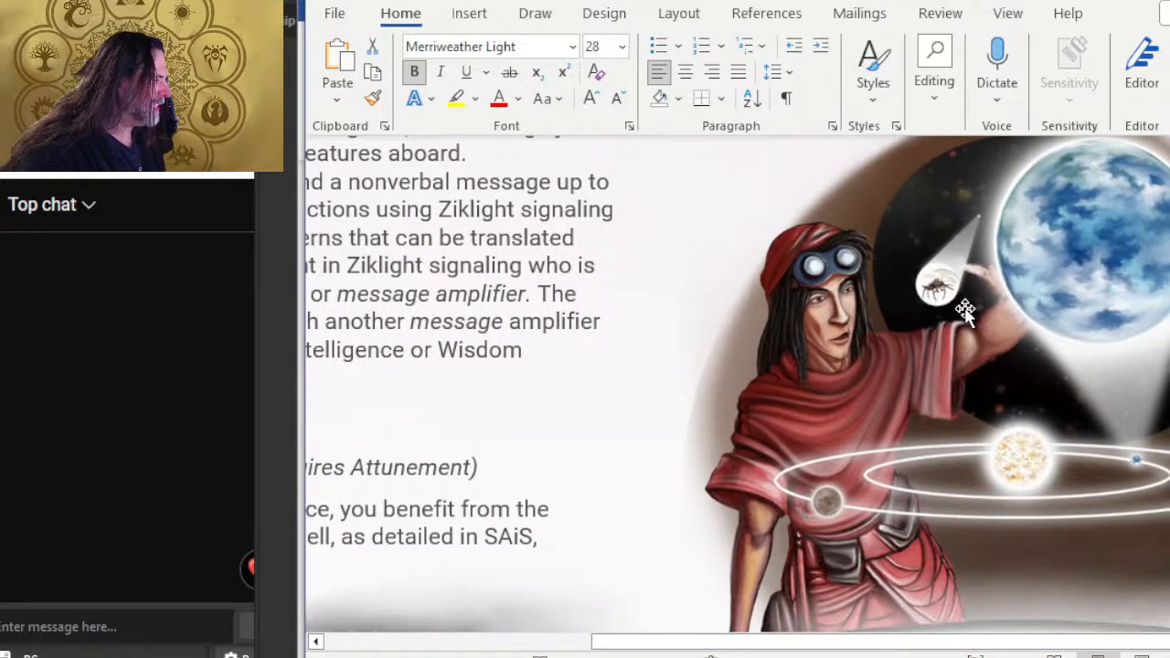
scroll(951, 308, "up", 3)
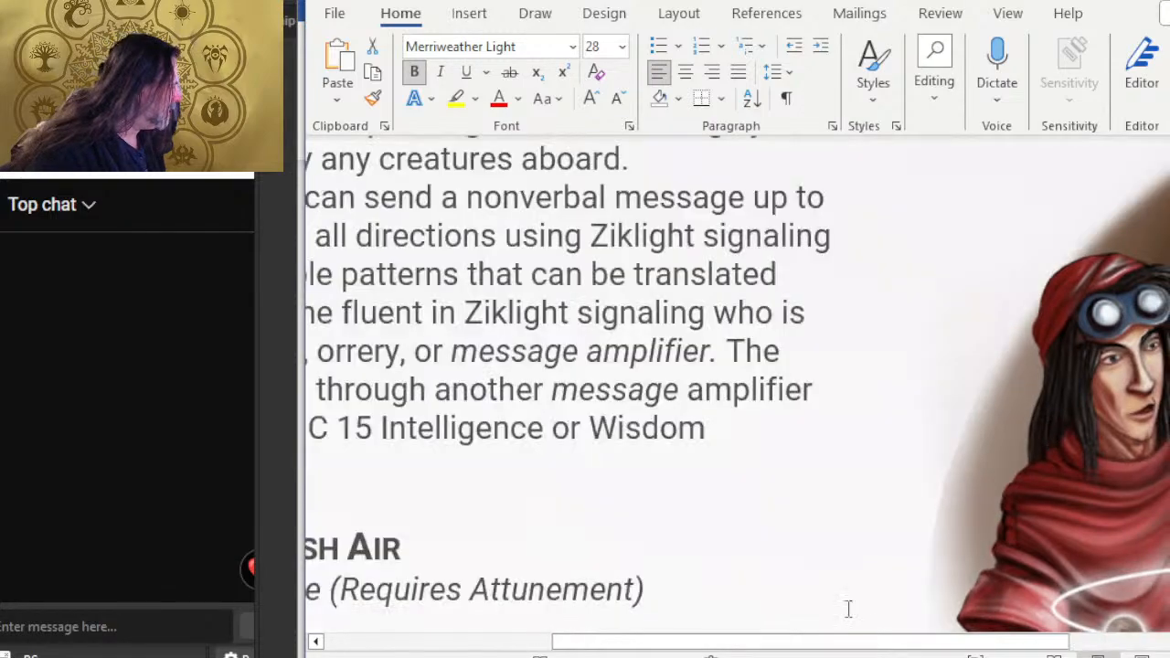
left_click_drag(601, 646, 904, 631)
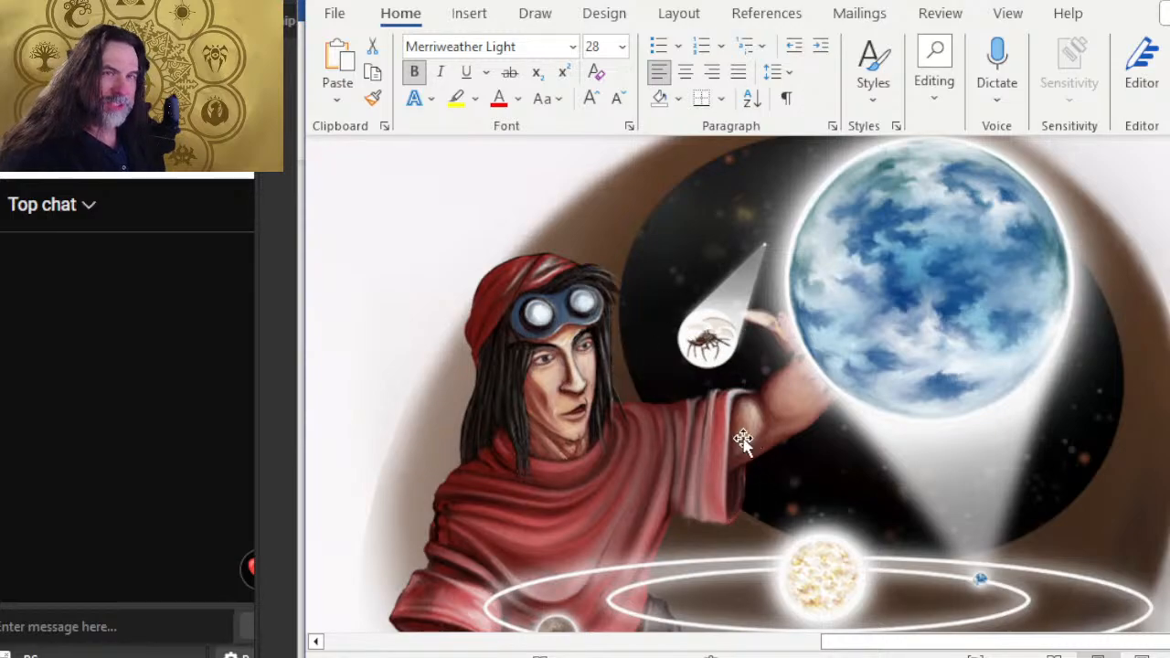
scroll(744, 444, "down", 10)
scroll(760, 449, "up", 6)
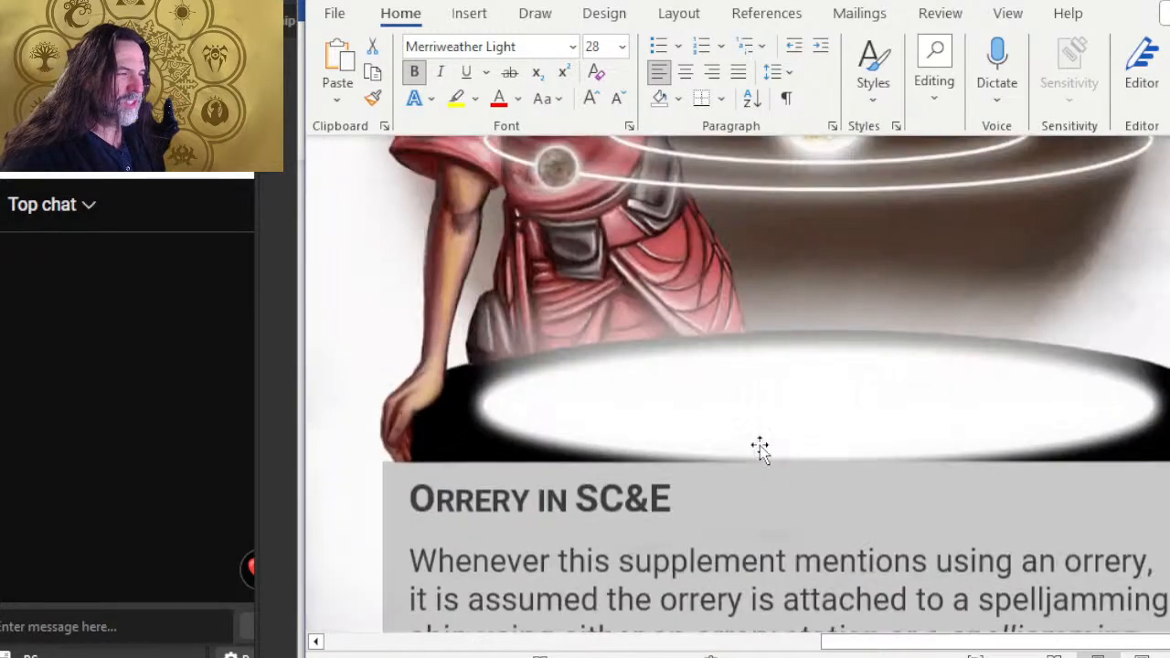
scroll(777, 445, "up", 3)
scroll(778, 442, "down", 3)
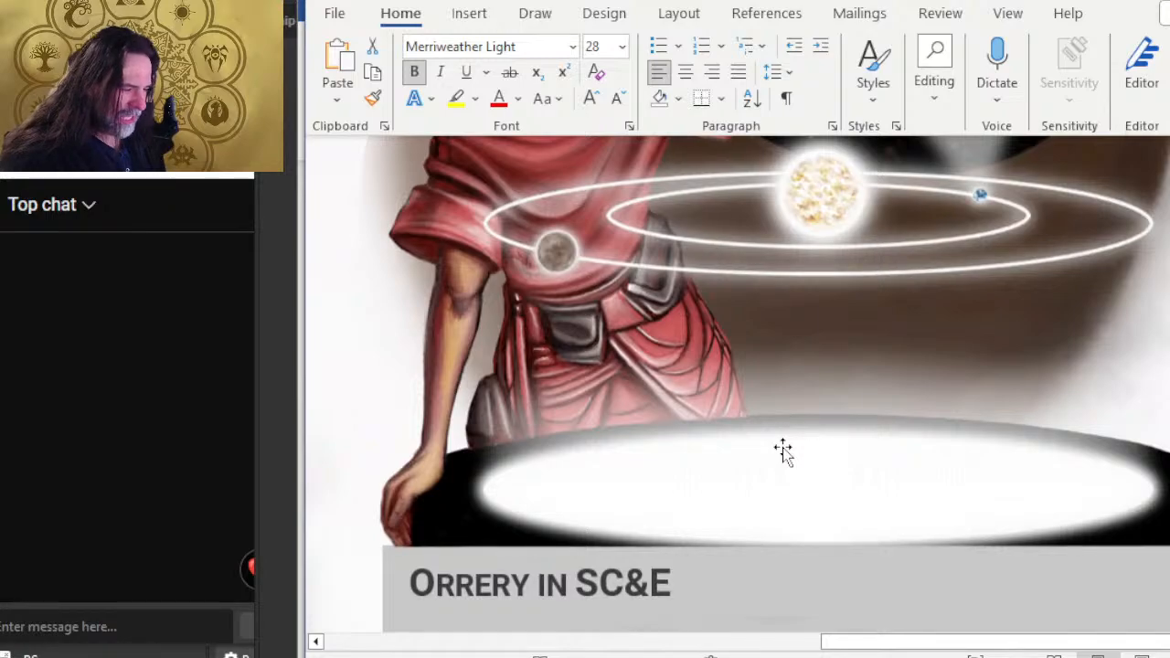
- Reduce the page scale and look over the Necklace of Fresh Air and Wildspace Orrery entries down to the page's navigation icons
scroll(800, 391, "down", 1, "ctrl")
scroll(794, 385, "down", 1, "ctrl")
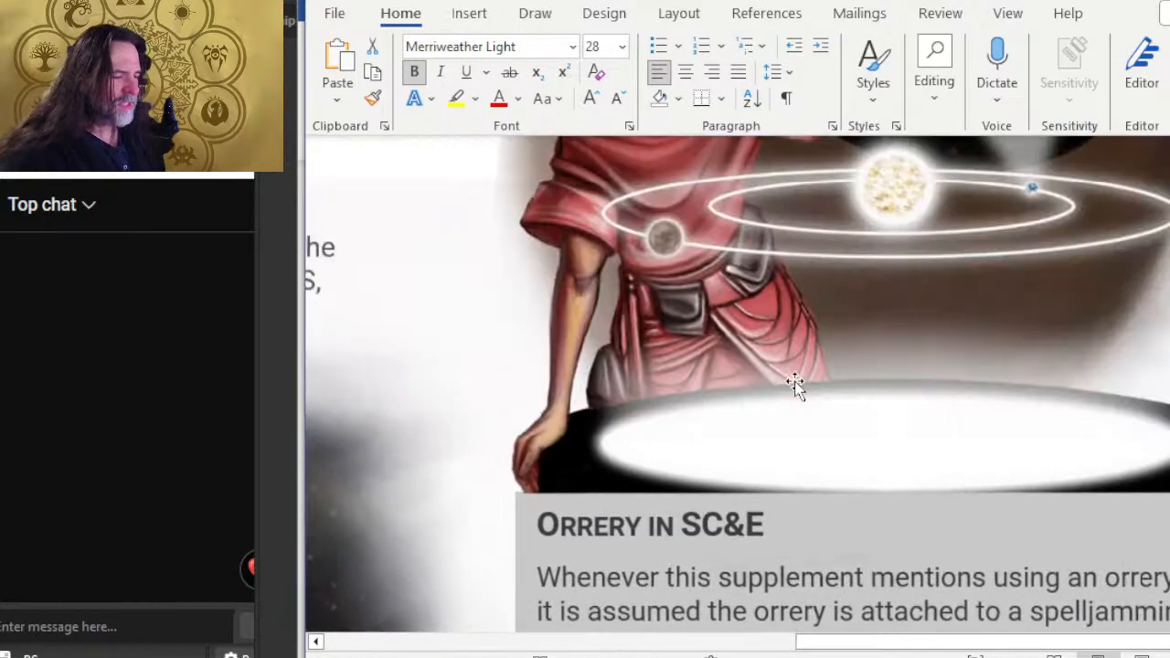
scroll(794, 382, "down", 2, "ctrl")
scroll(794, 383, "down", 1, "ctrl")
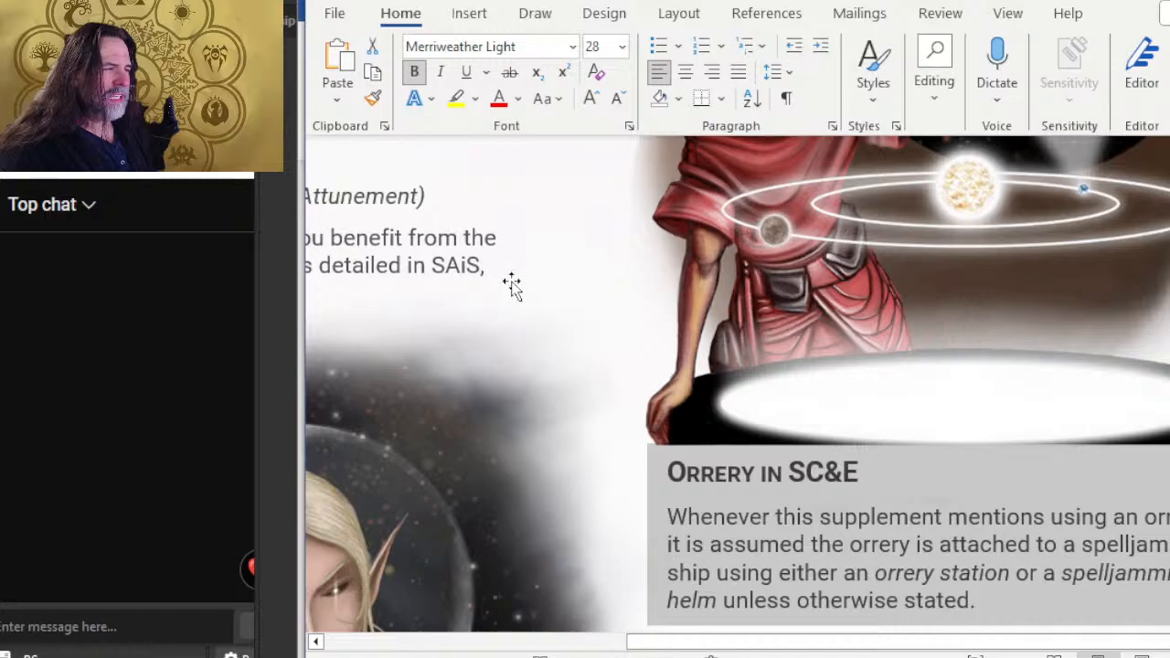
scroll(556, 439, "down", 6, "ctrl")
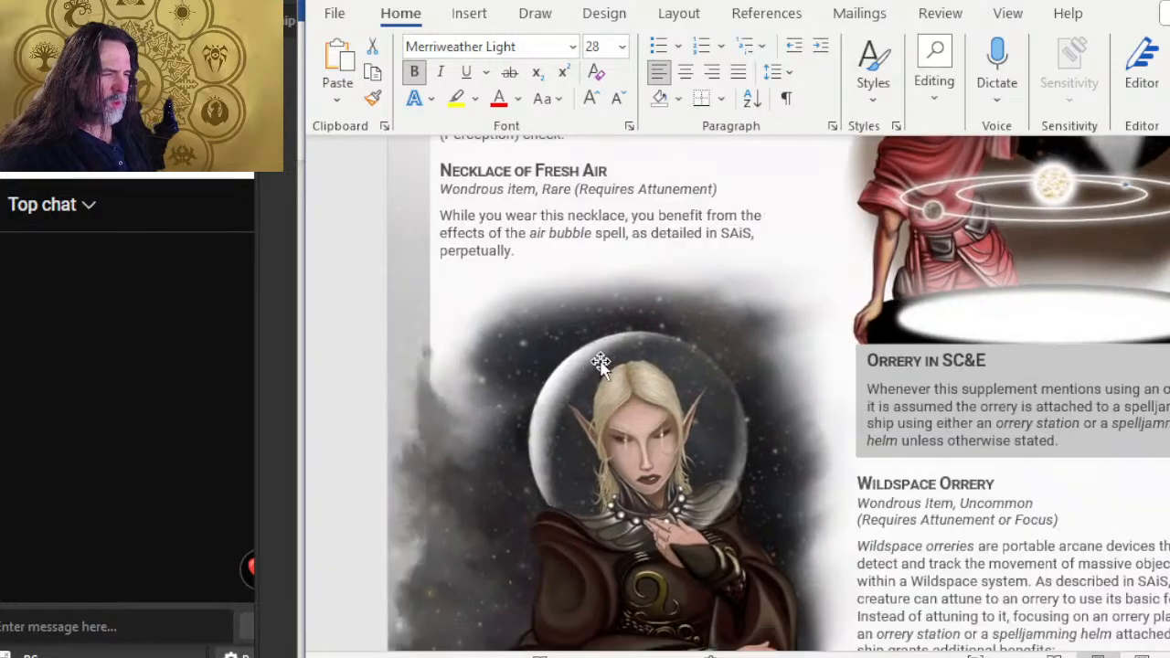
scroll(624, 373, "down", 5)
scroll(626, 377, "down", 4)
scroll(631, 391, "up", 4)
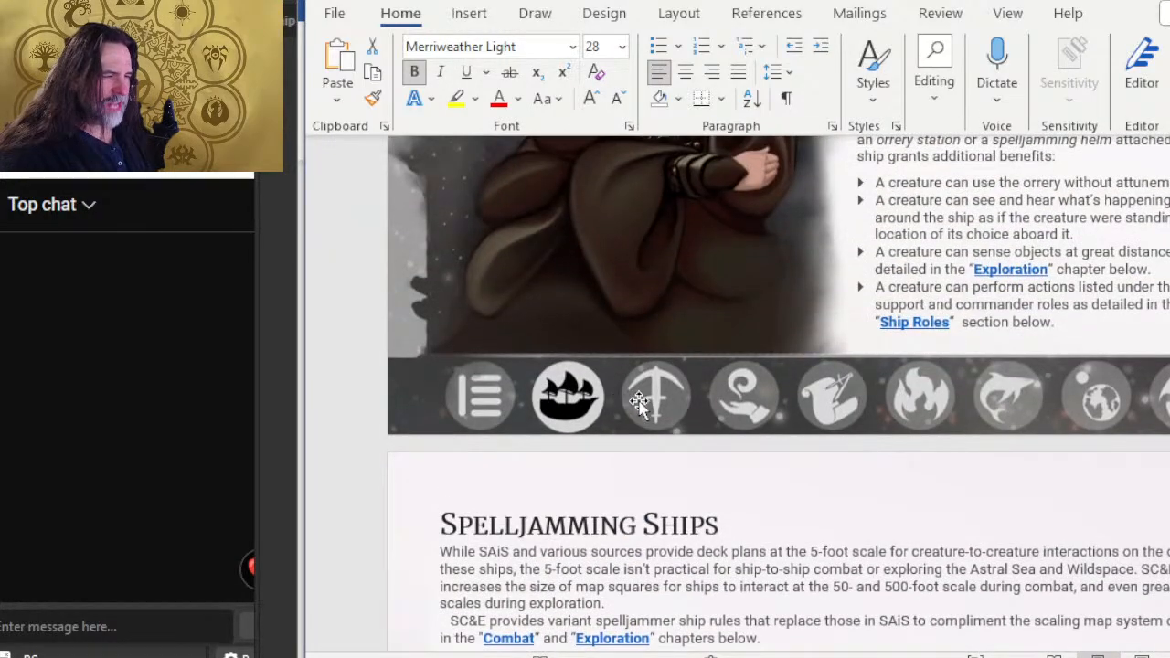
left_click(490, 412)
left_click(474, 403)
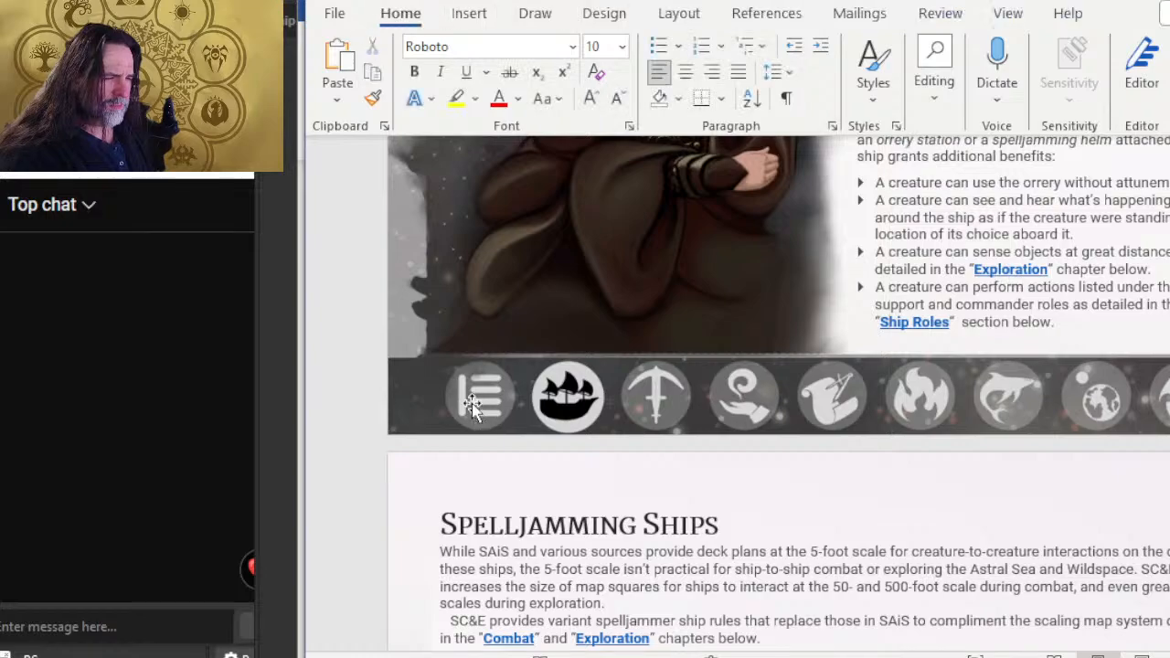
left_click(473, 403)
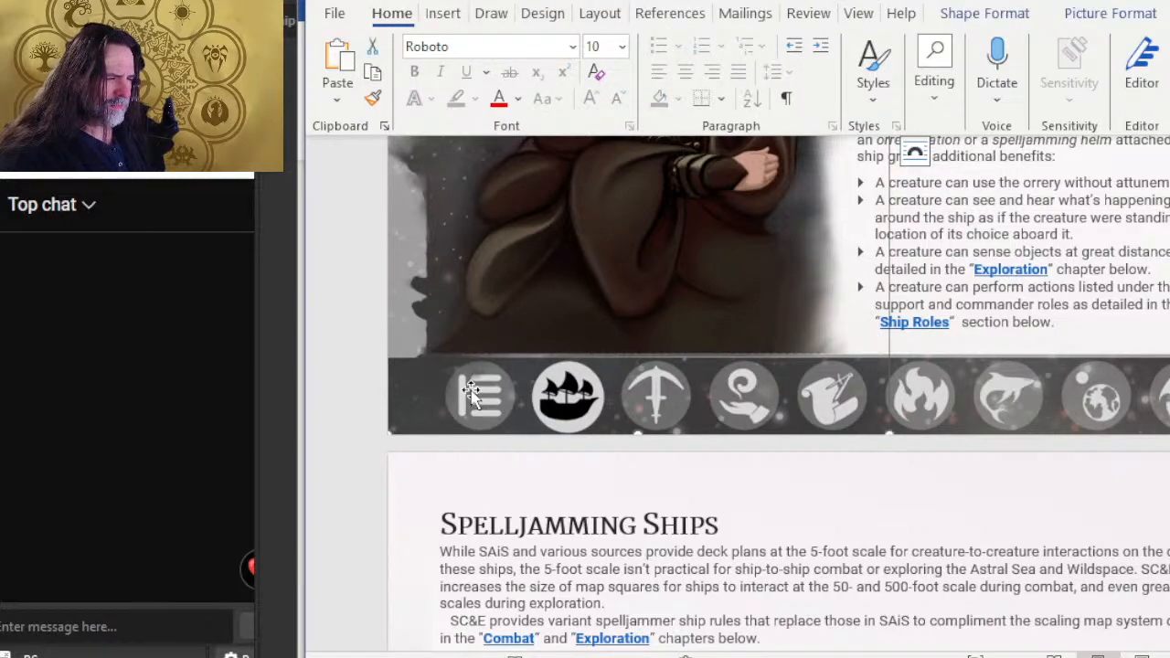
right_click(758, 290)
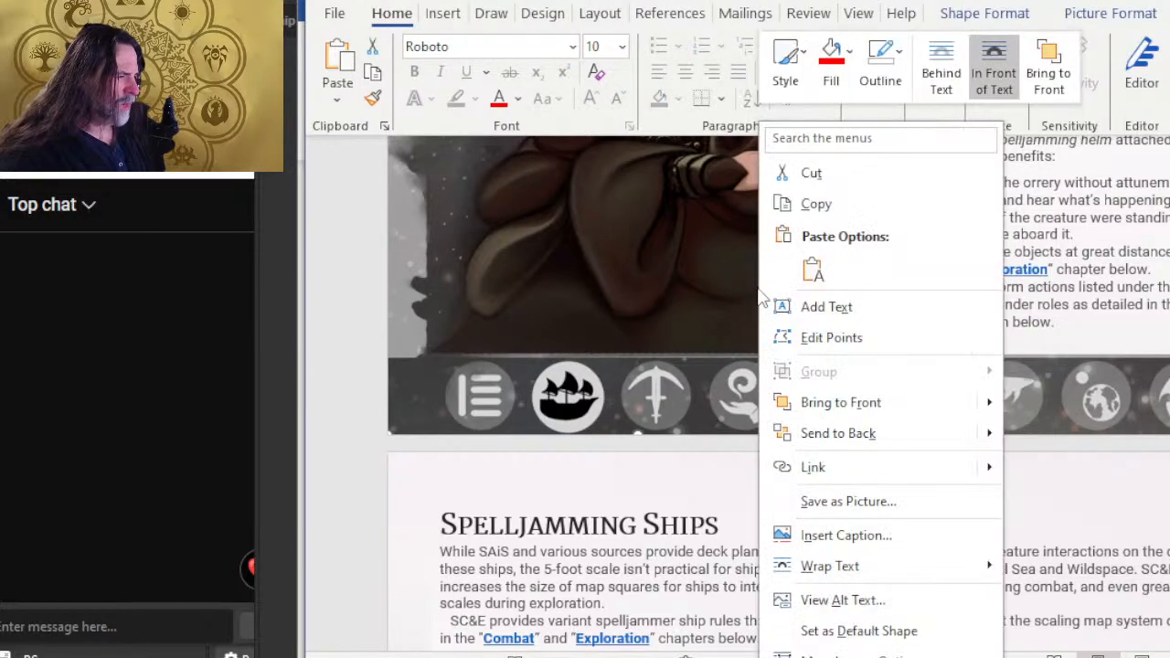
left_click(1109, 366)
left_click(903, 362)
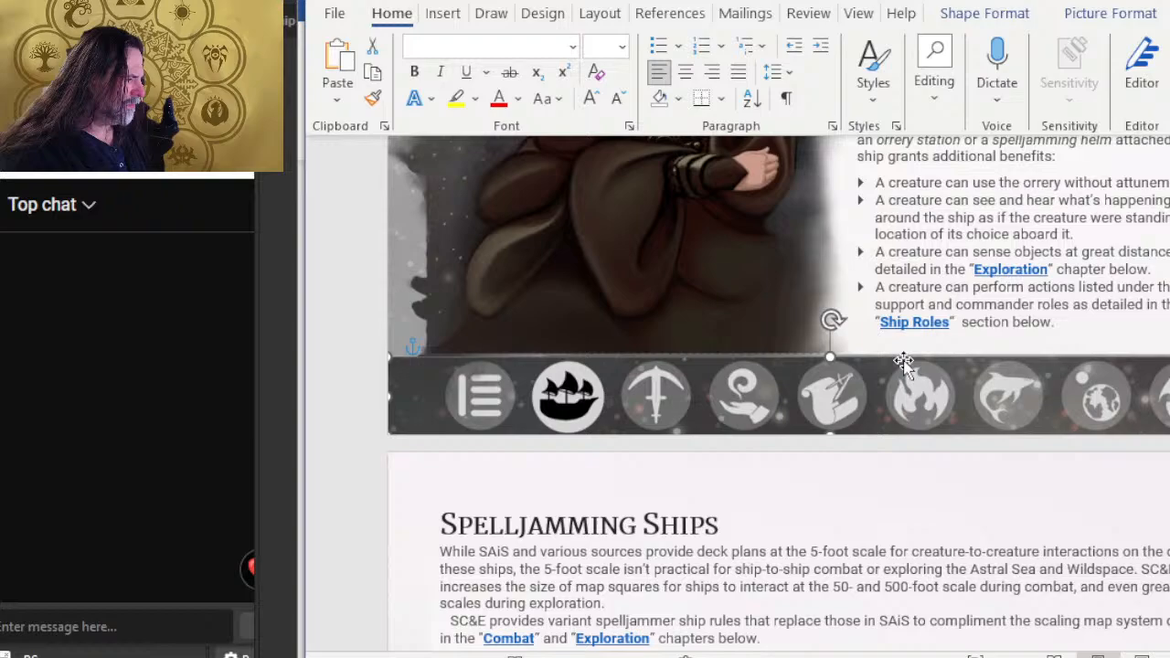
right_click(834, 327)
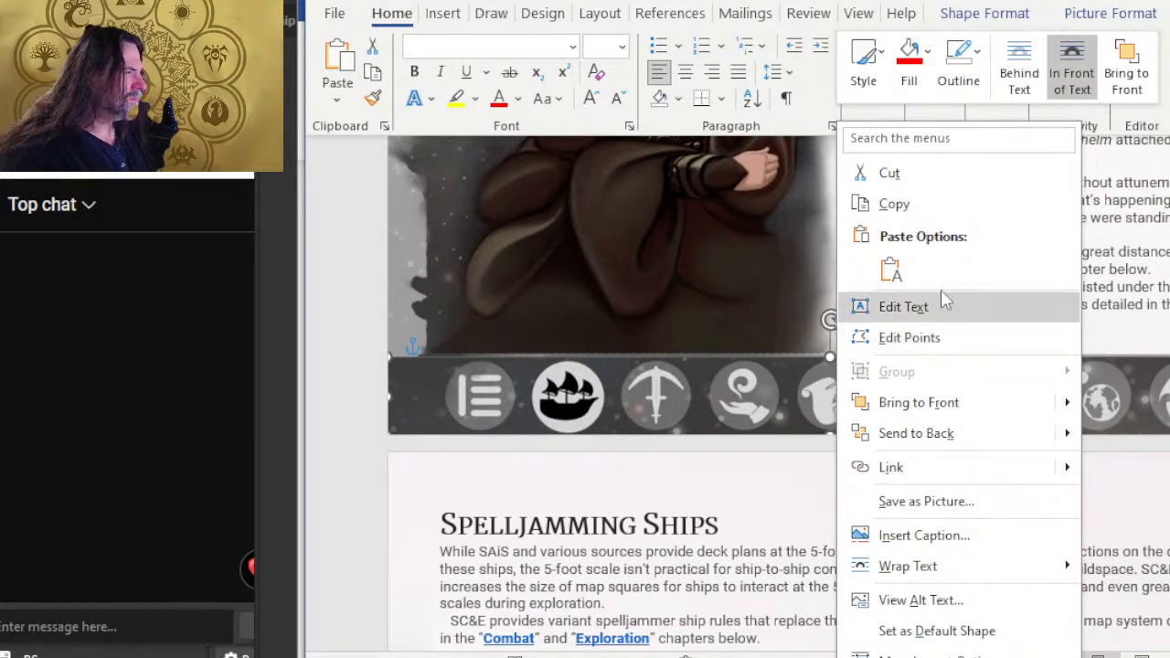
left_click(993, 412)
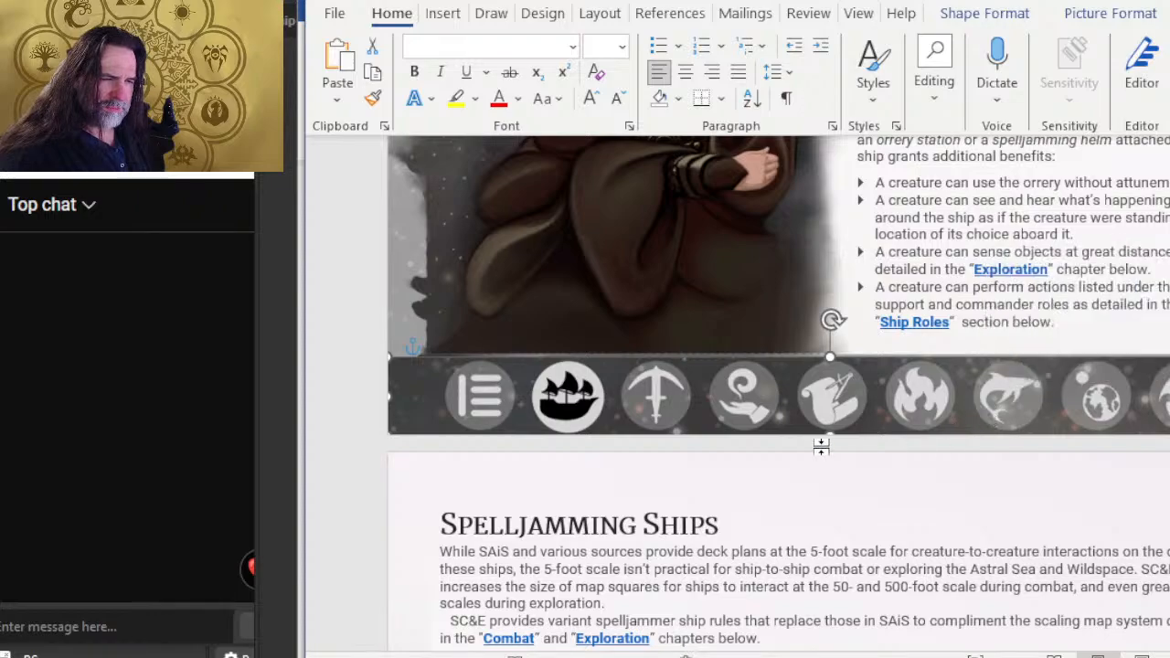
- Follow the page's contents link to the Table of Content and open the Ship Roles section from its Combat entries
left_click(501, 409, "ctrl")
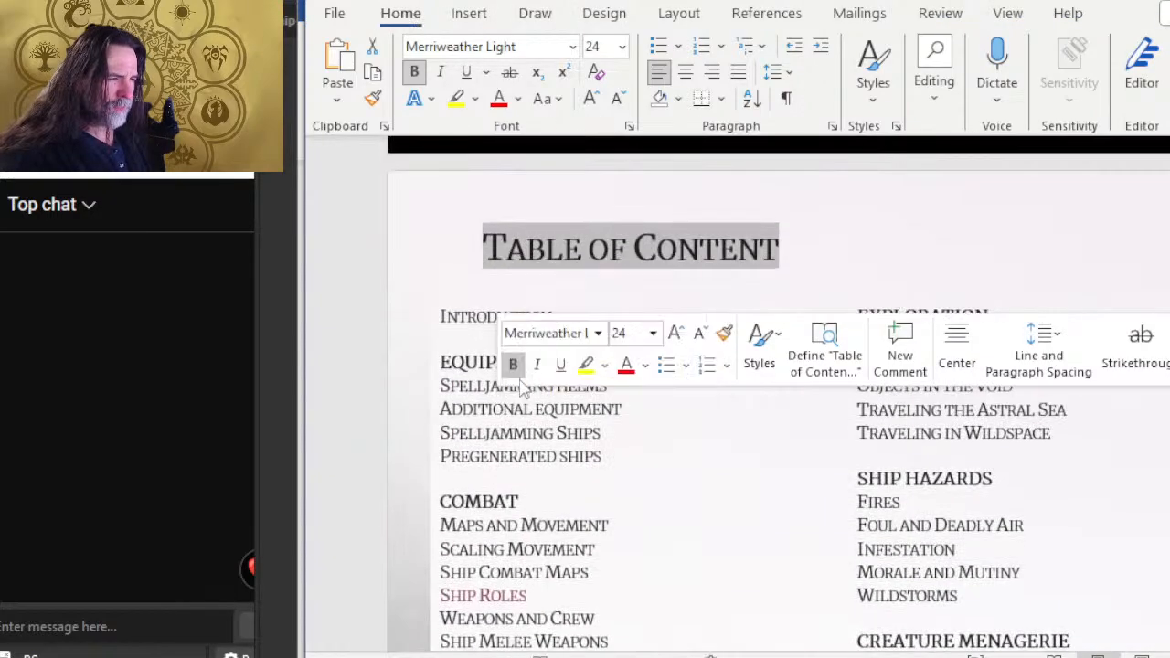
scroll(501, 453, "down", 2)
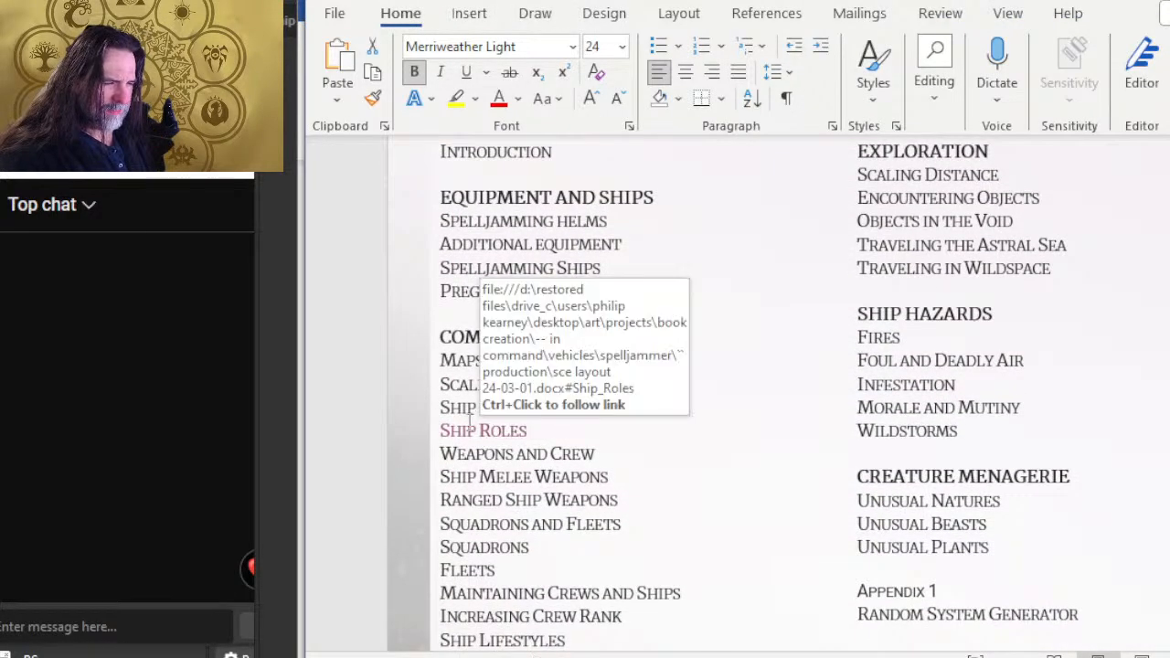
left_click(463, 436, "ctrl")
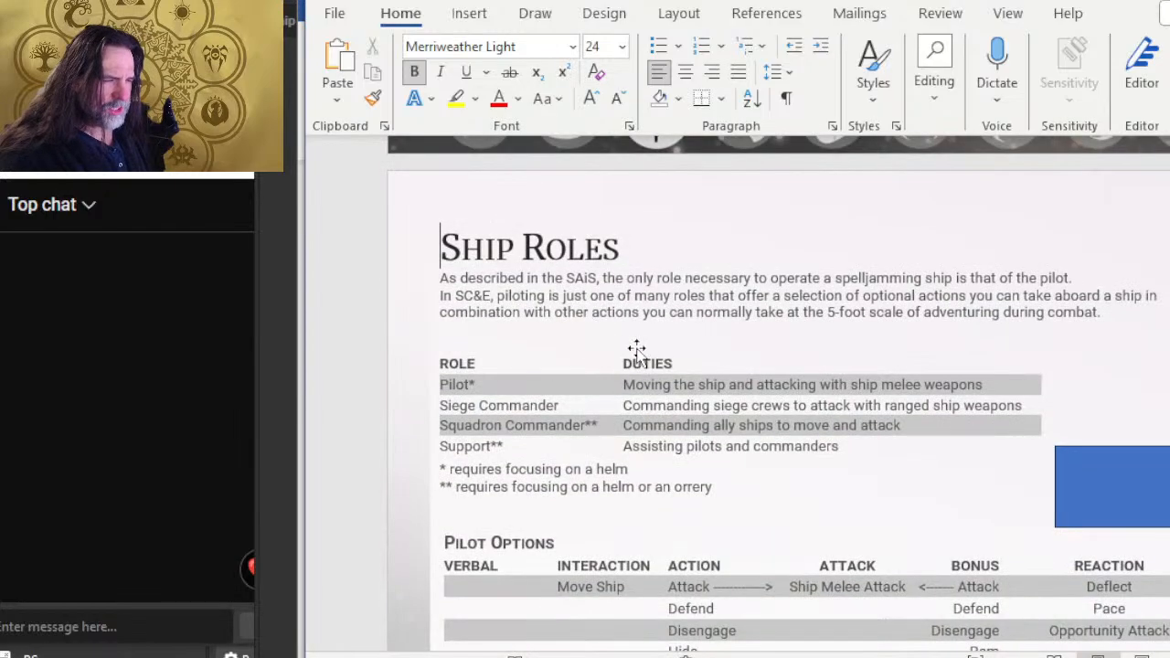
- Examine the Pilot, Siege Commander, Squadron Commander and Support option tables, comparing their verbal, interaction, action, attack, bonus and reaction columns
scroll(634, 347, "down", 5)
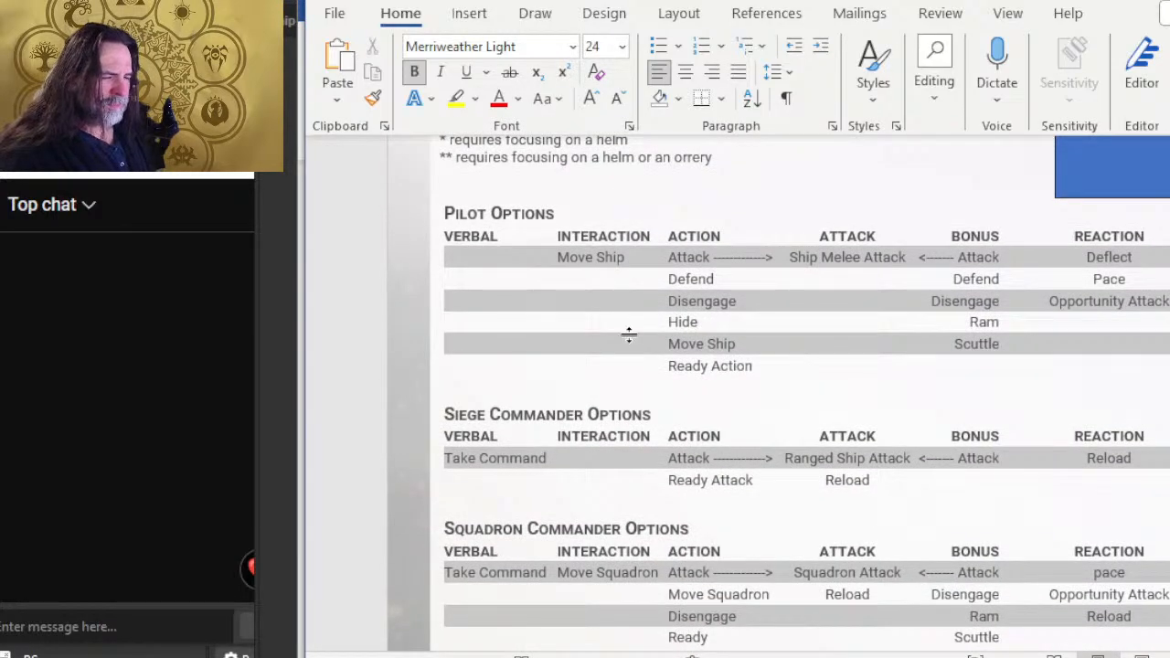
scroll(517, 445, "down", 2)
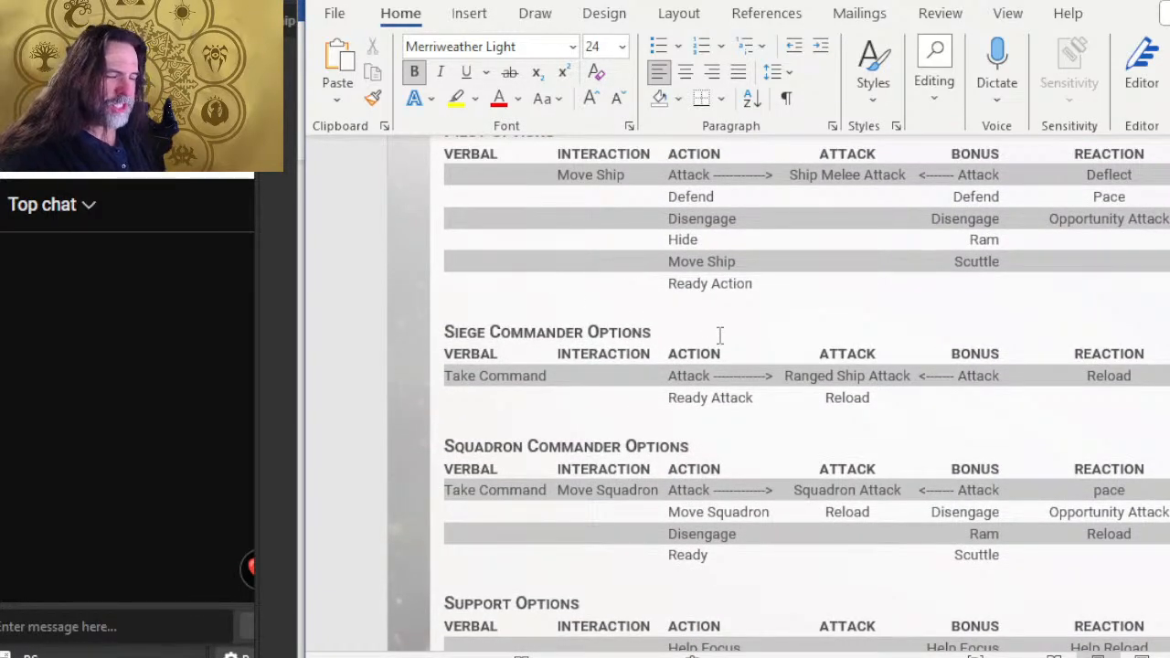
scroll(719, 346, "down", 4)
scroll(752, 345, "up", 4)
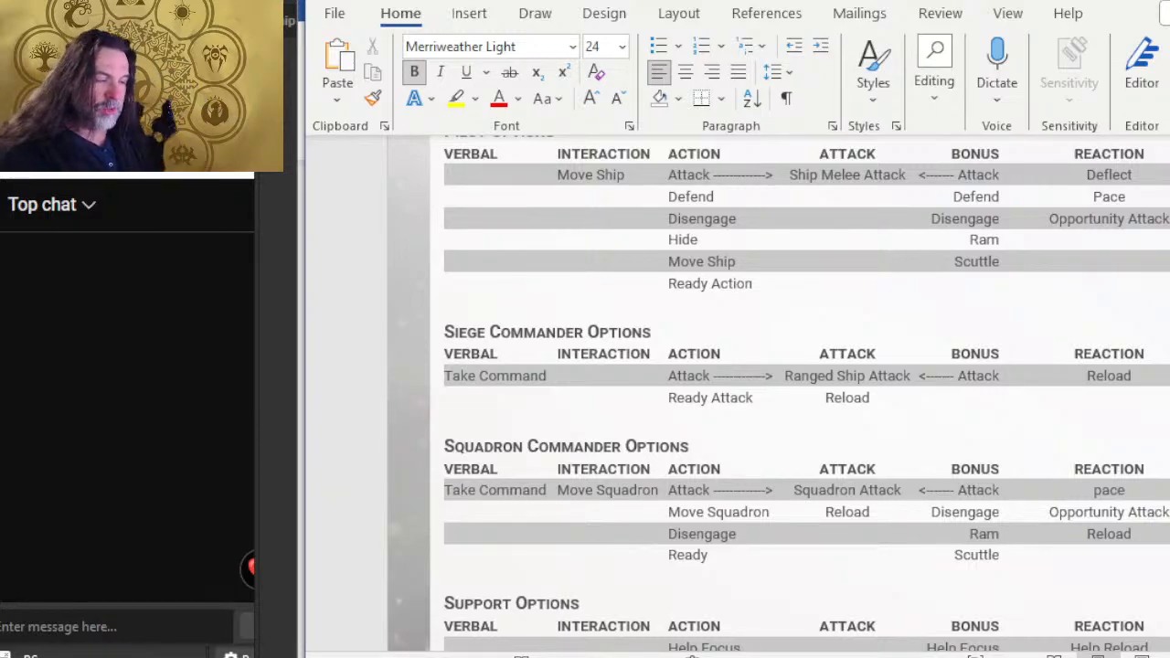
scroll(1141, 96, "down", 1)
scroll(805, 393, "down", 1)
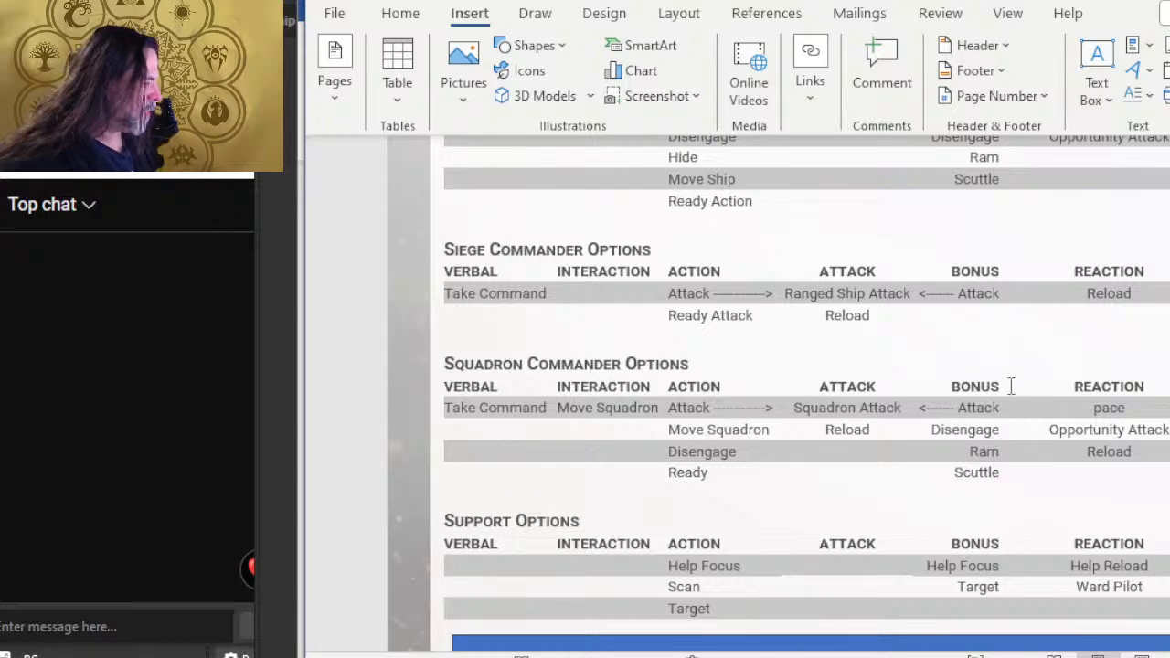
scroll(758, 452, "down", 3)
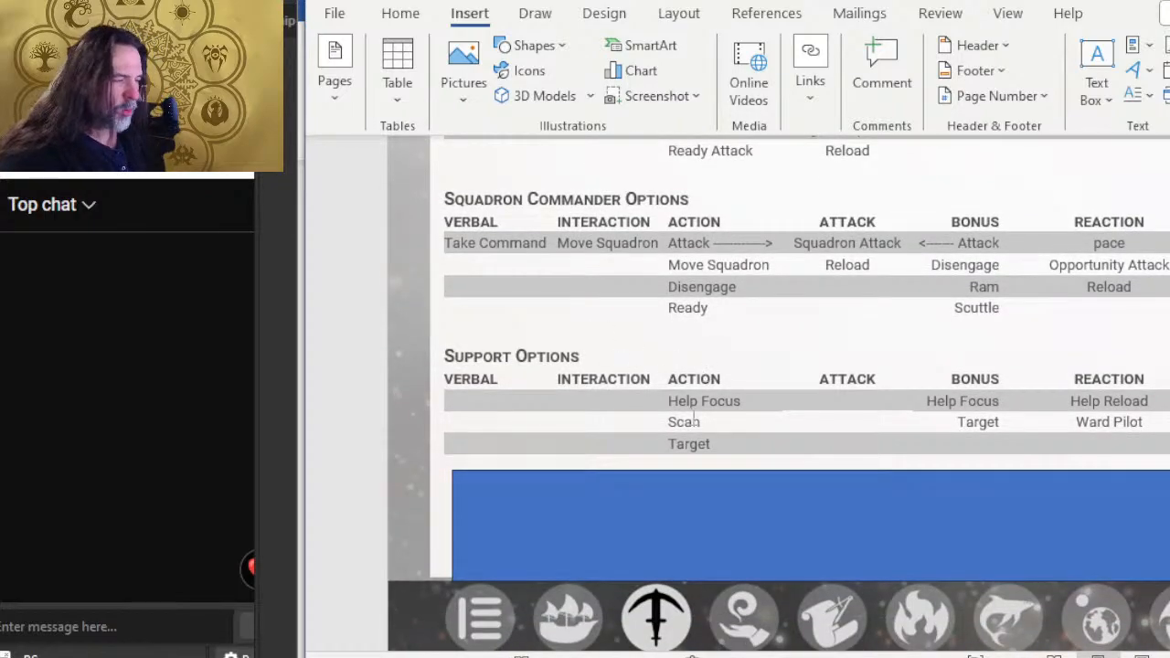
scroll(728, 365, "up", 5)
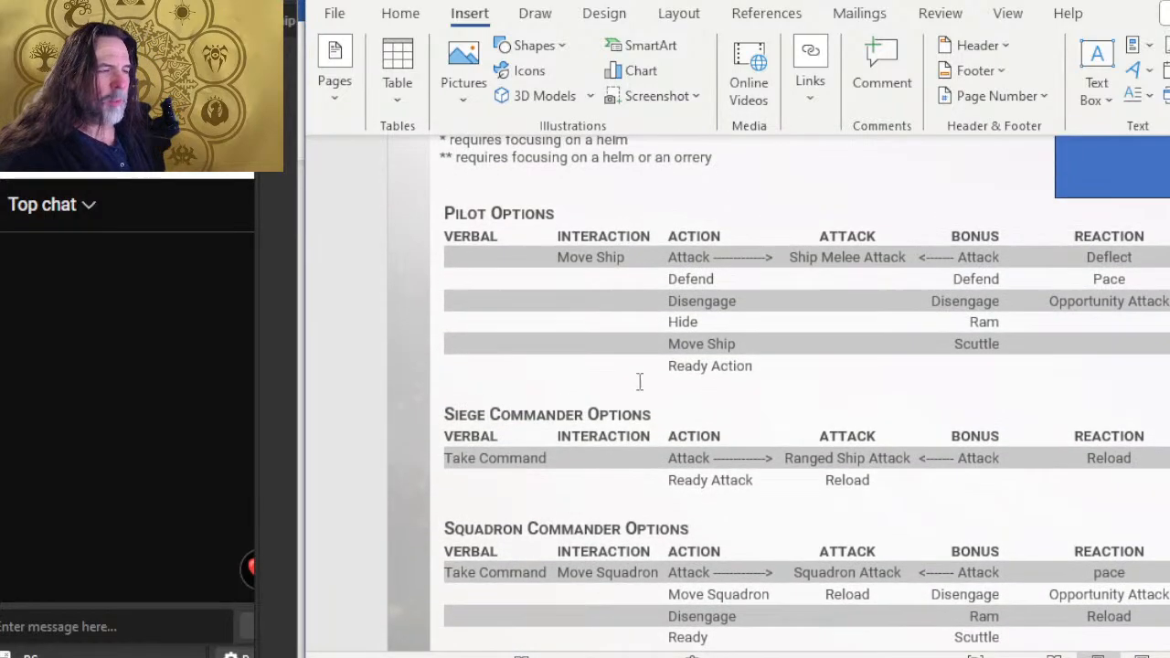
scroll(613, 365, "down", 1)
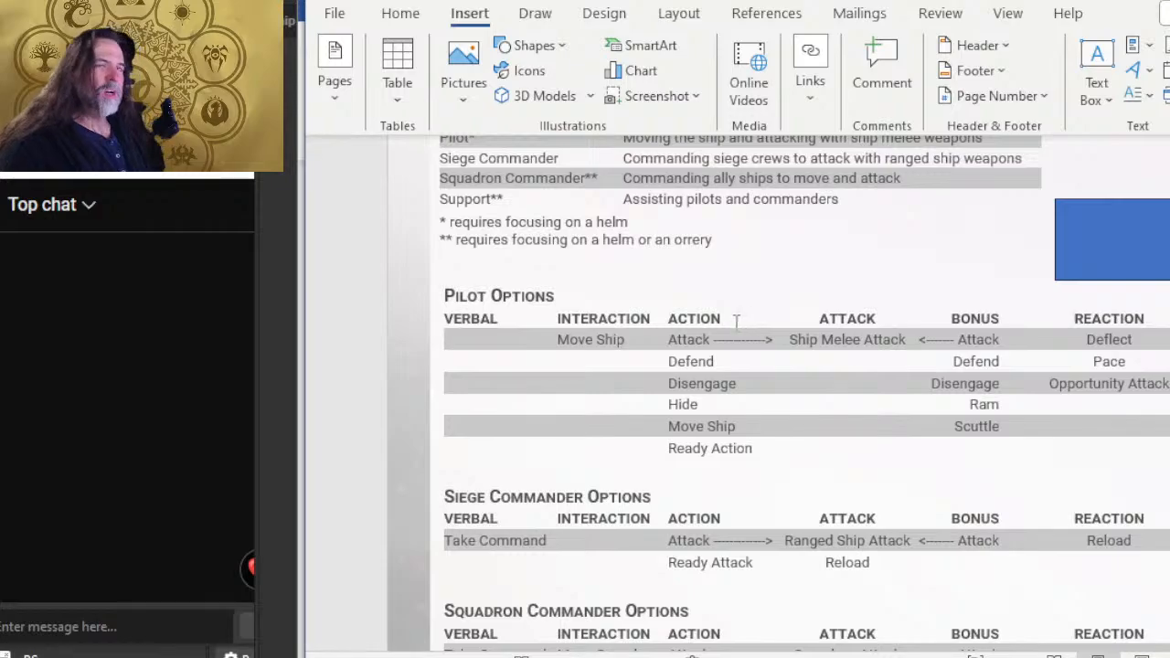
scroll(574, 354, "down", 1)
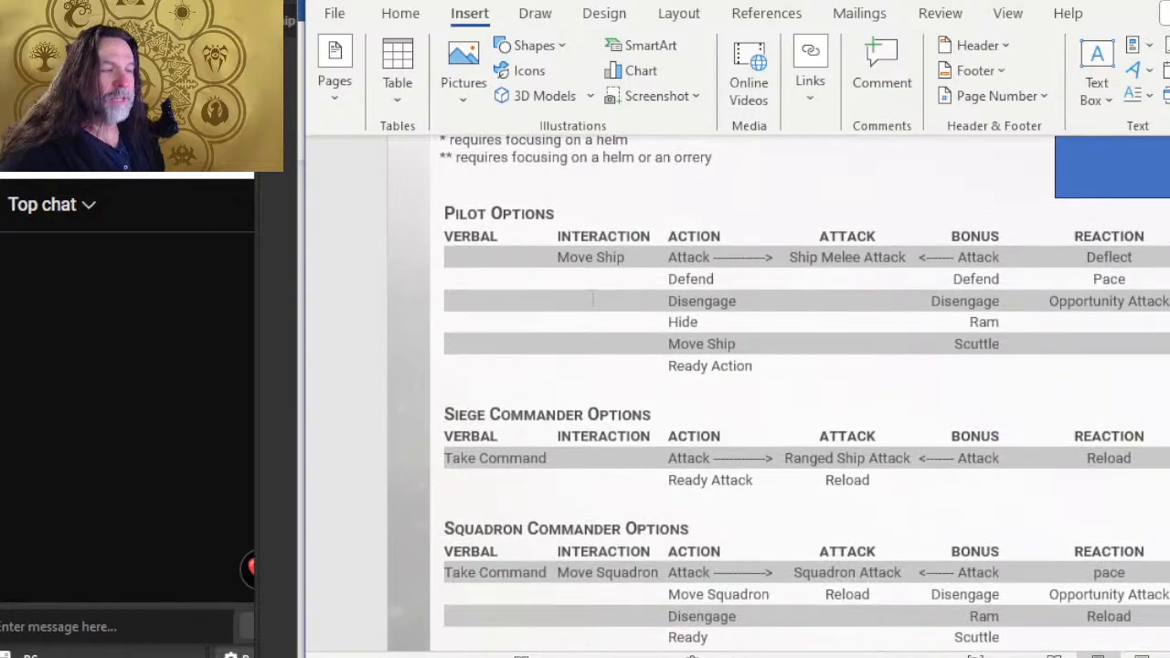
scroll(596, 285, "down", 1)
scroll(541, 430, "down", 1)
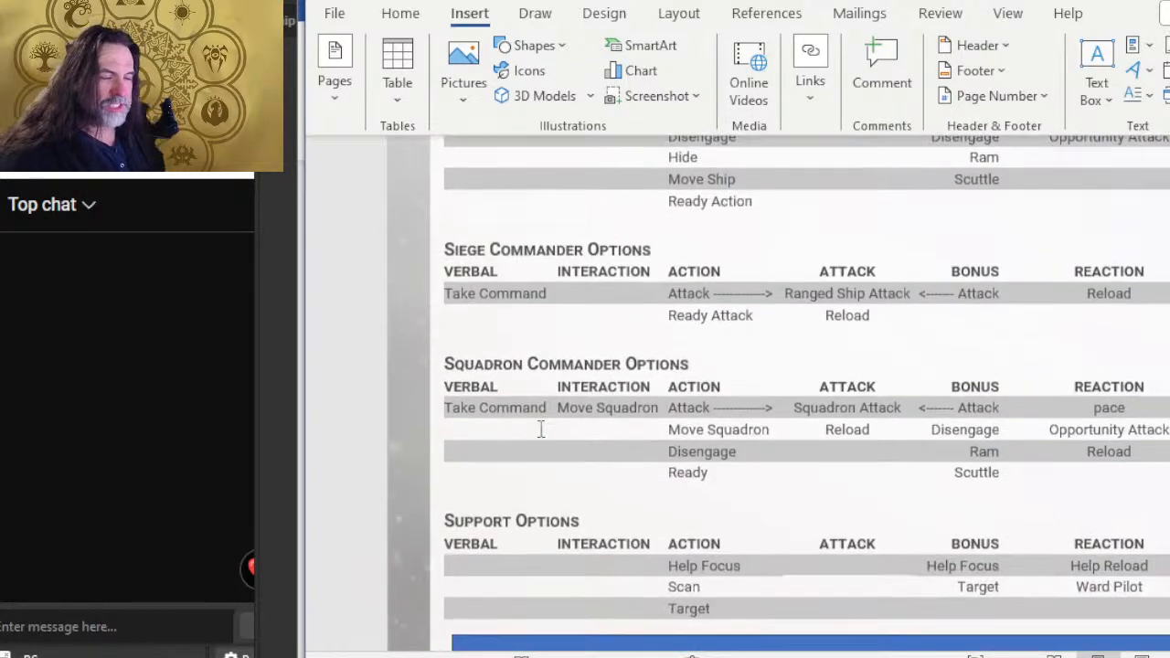
scroll(493, 487, "down", 2)
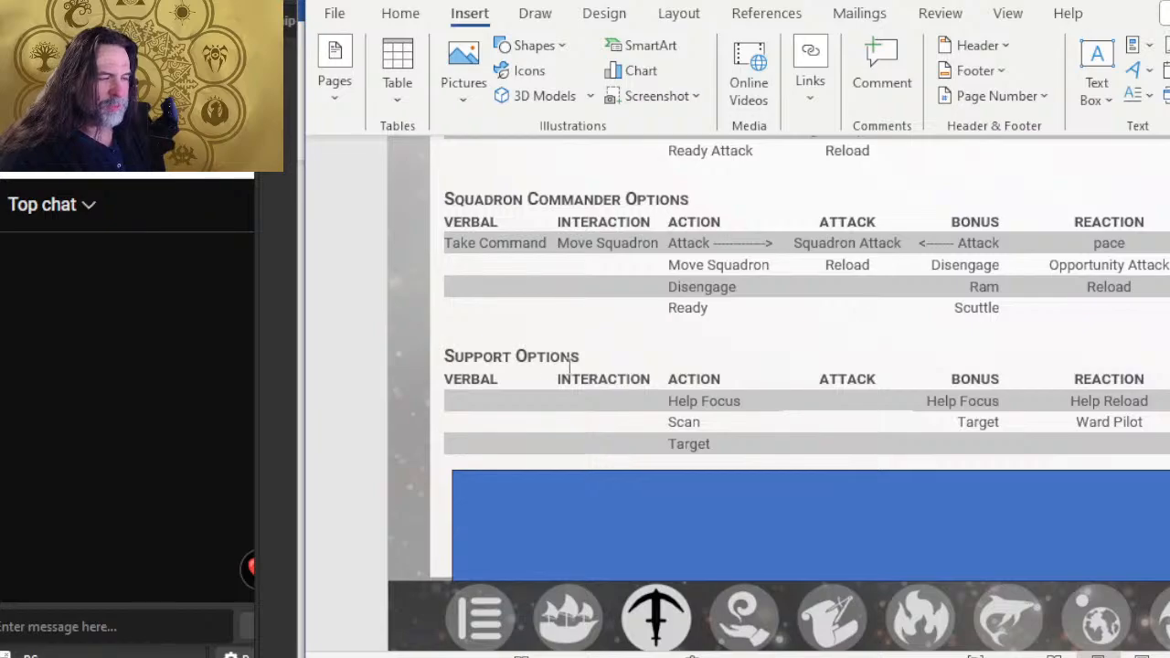
- Compare the Siege Commander, Squadron Commander and Support option tables once more, along with the Pilot options above them
scroll(568, 348, "up", 4)
scroll(572, 319, "down", 2)
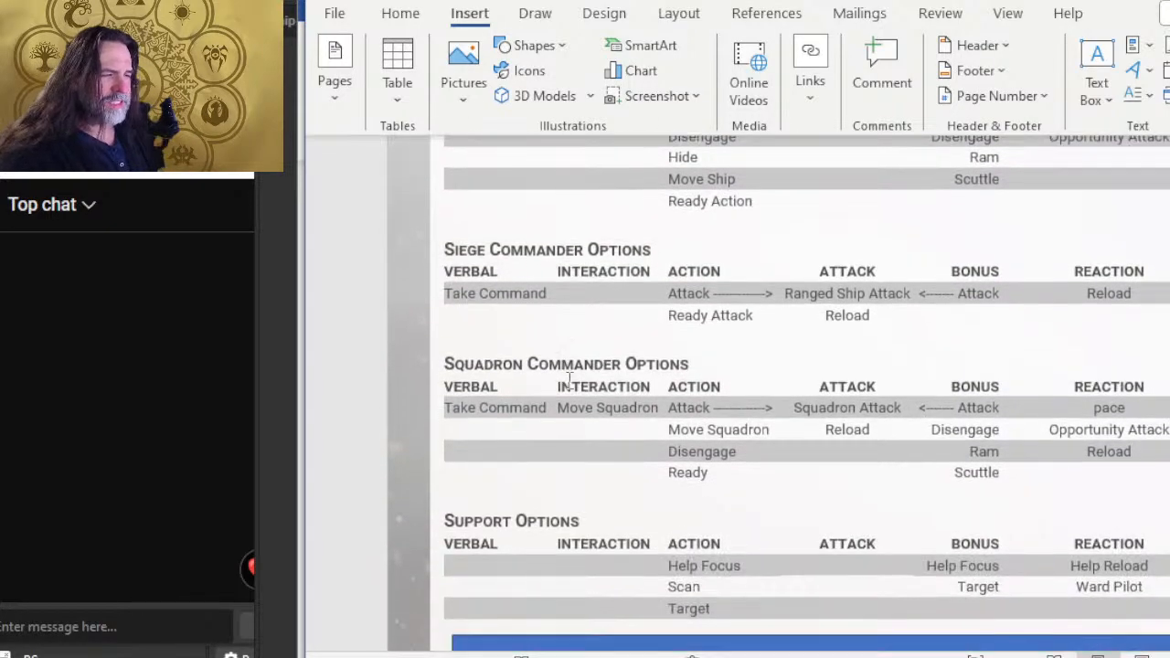
scroll(589, 366, "down", 1)
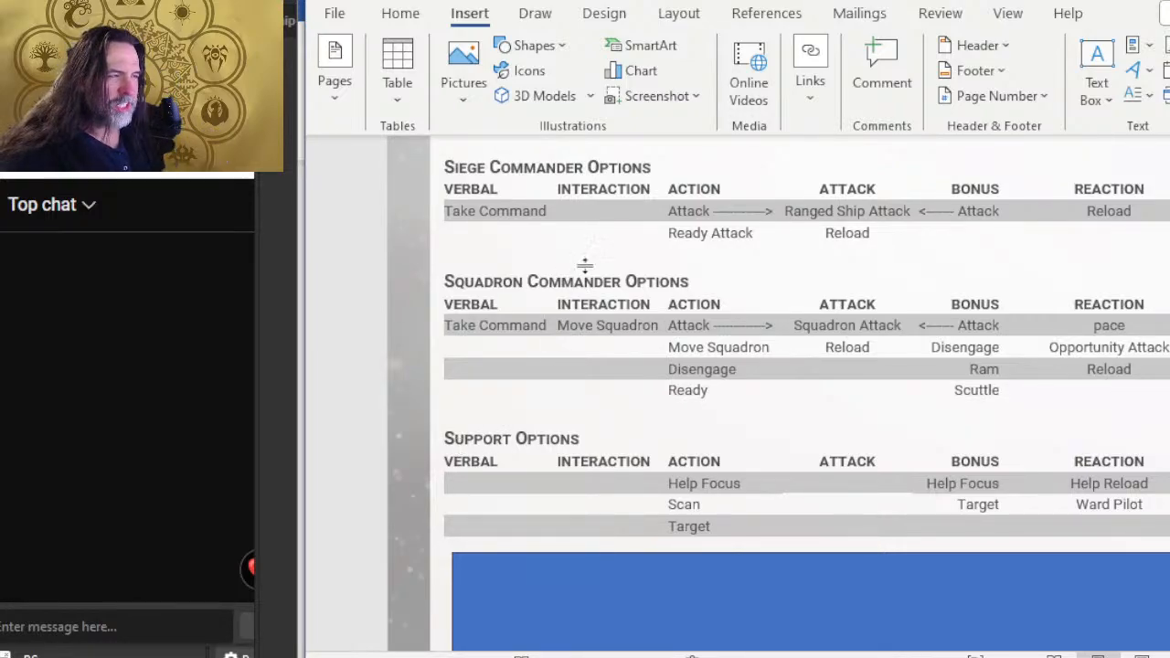
scroll(585, 265, "up", 2)
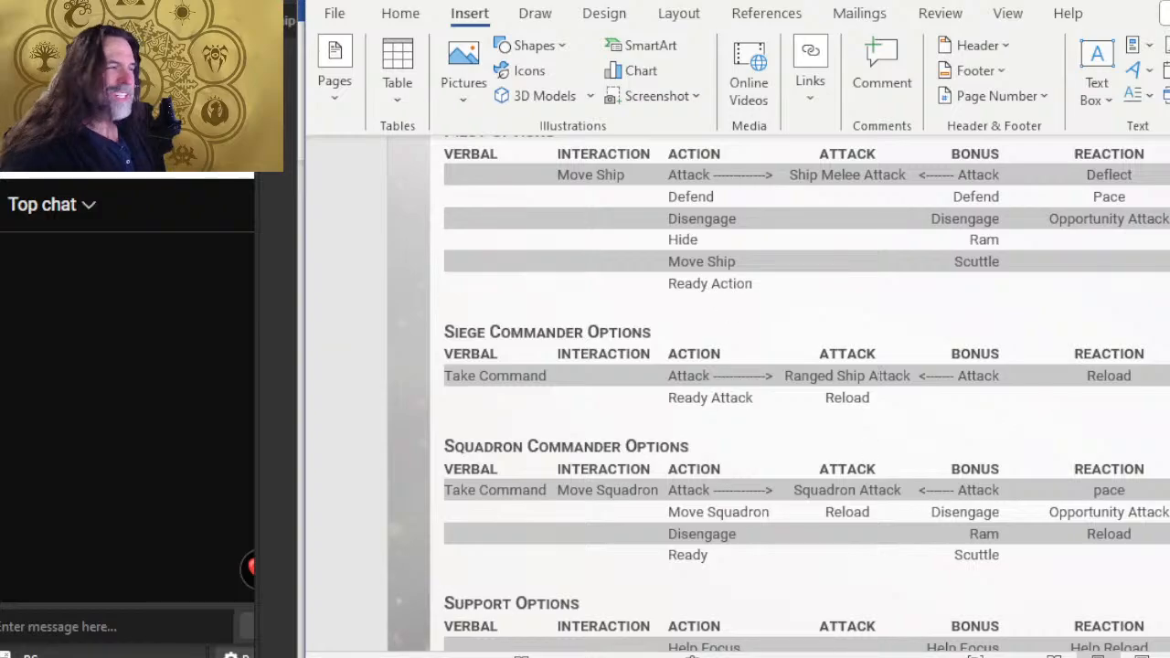
- Switch to the ship tracking sheet, examine the first Squid Ship's Statistics block, and place the cursor in its Weight entry under Cargo and Towing Limits
key("alt+Tab")
scroll(893, 351, "up", 3)
scroll(782, 304, "down", 5)
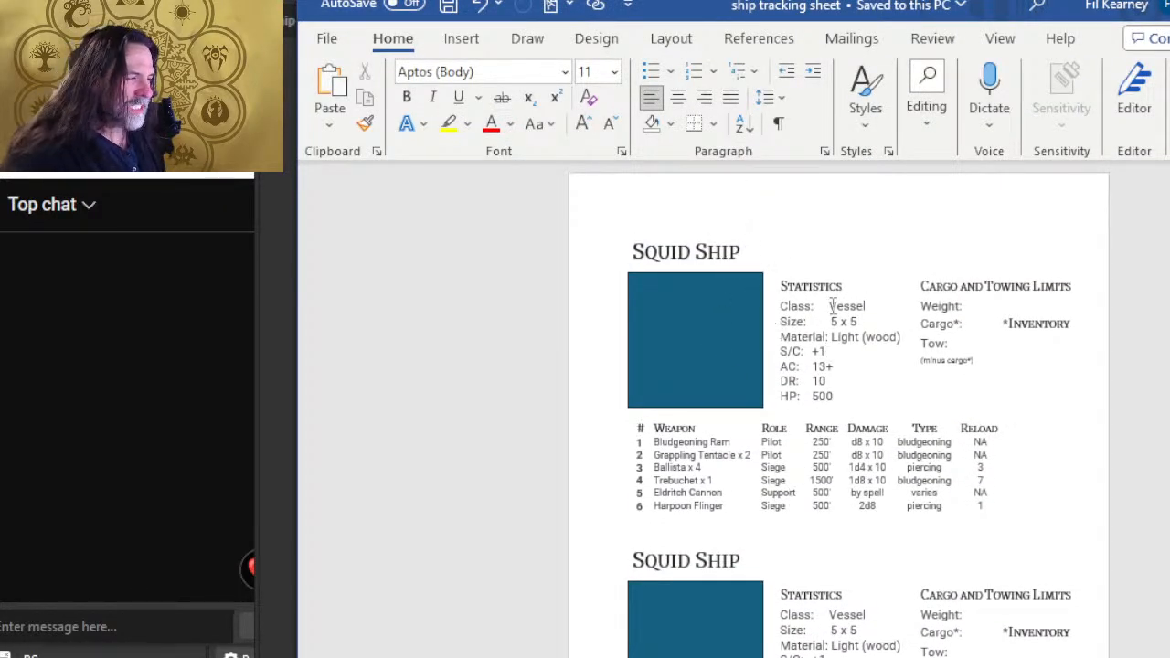
left_click(775, 315)
scroll(741, 319, "up", 5)
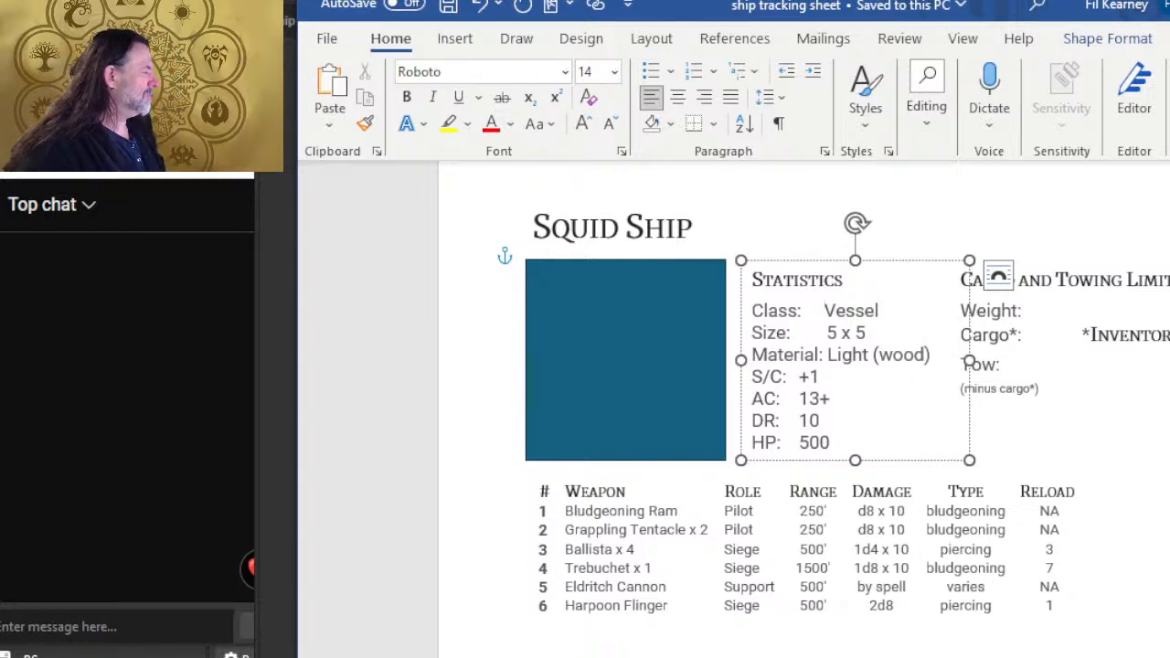
left_click(1164, 457)
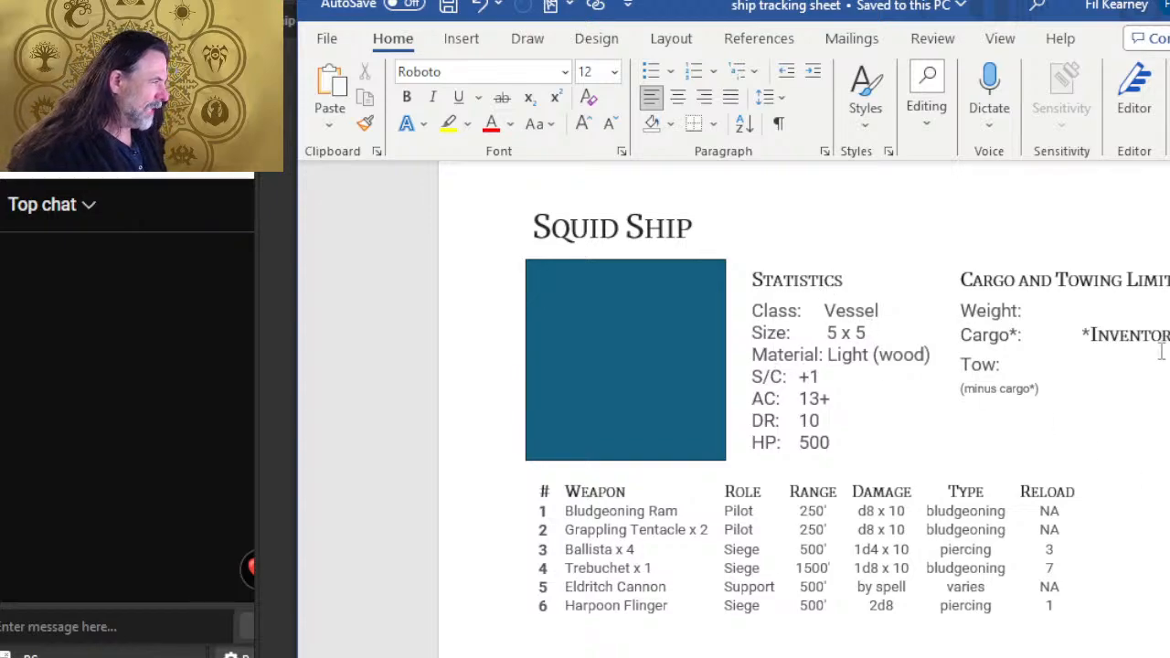
left_click(1049, 310)
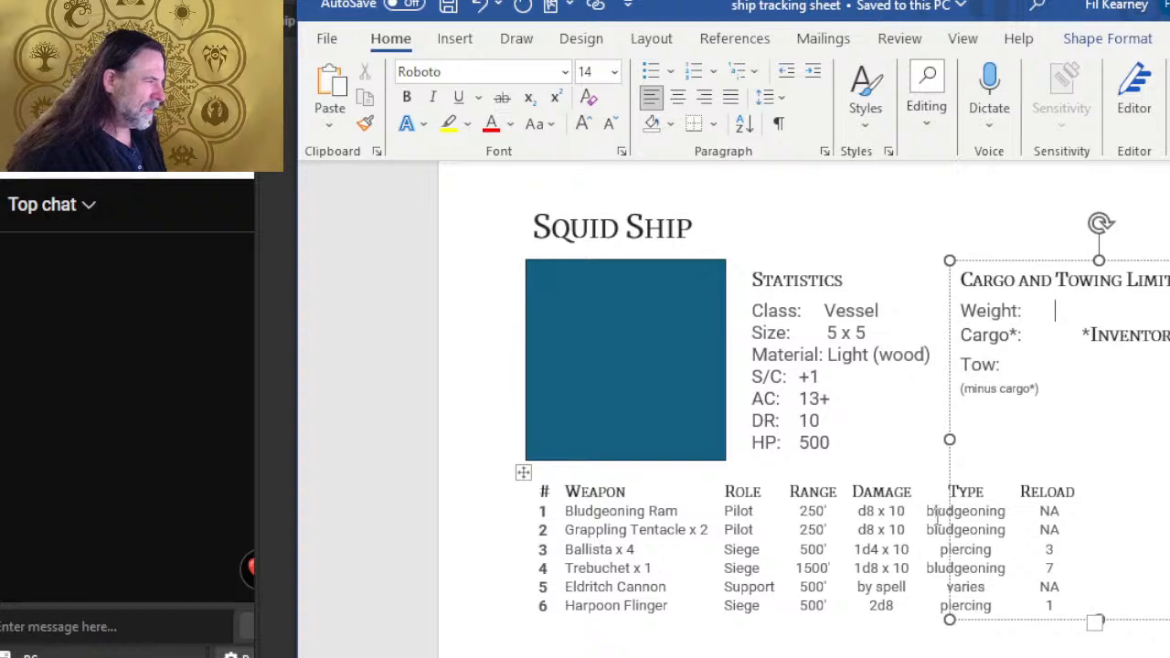
key("BackSpace")
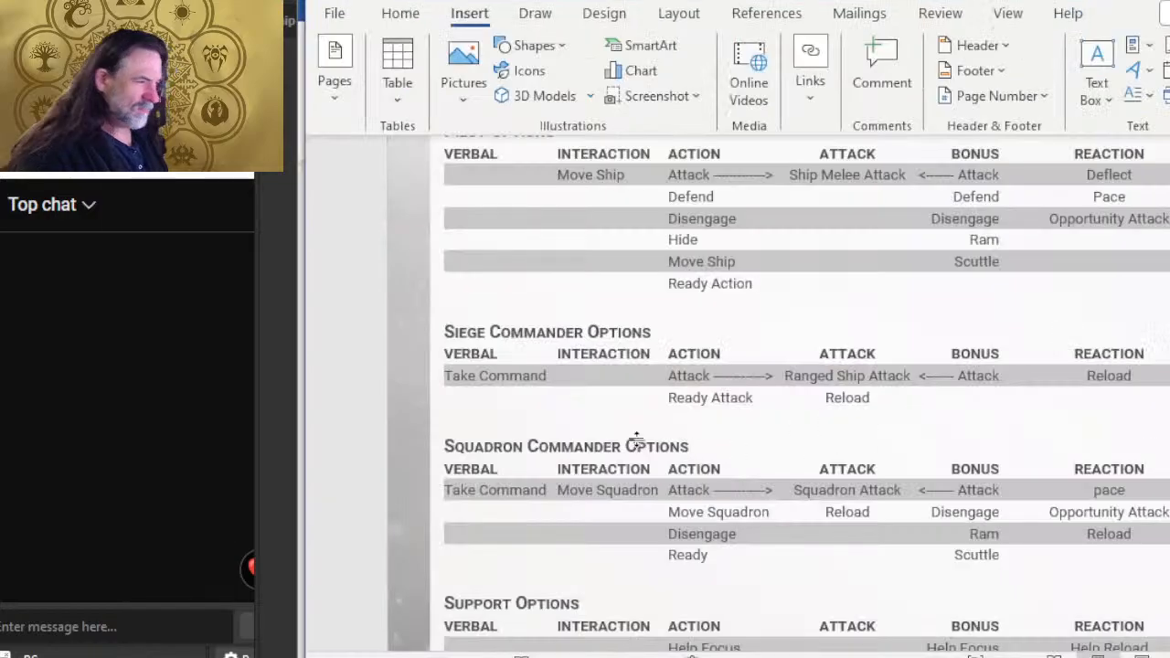
- In the rules layout document, open the Equipment and Ships chapter and look up the Vessels and Craft tables of ship statistics
scroll(551, 494, "down", 5)
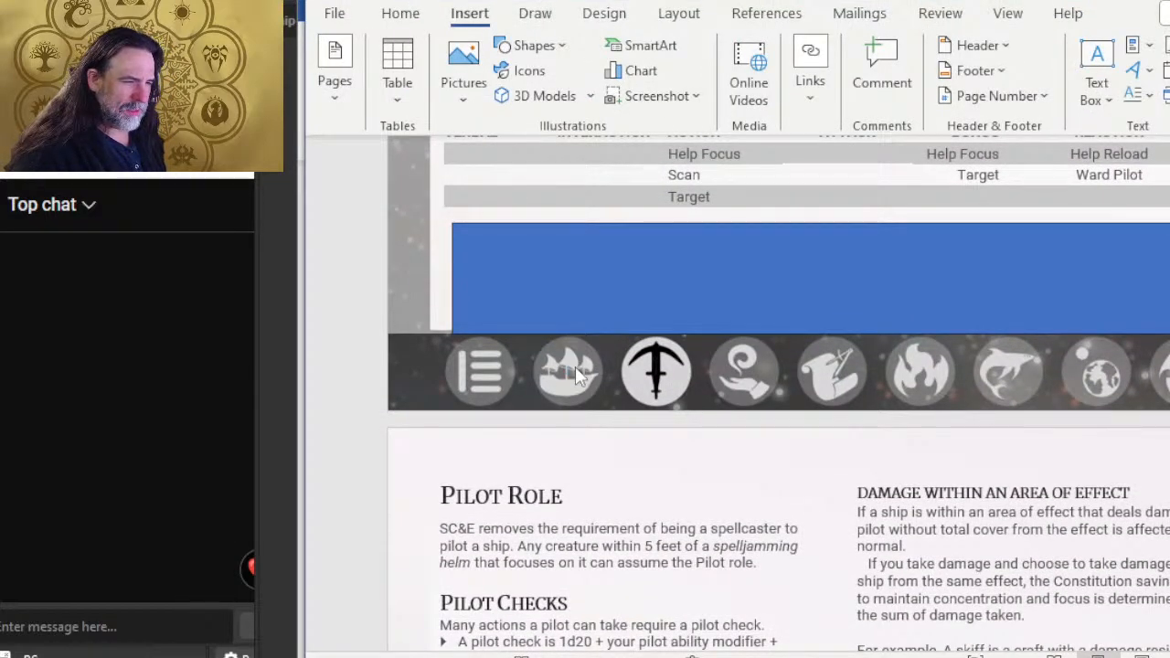
left_click(575, 367)
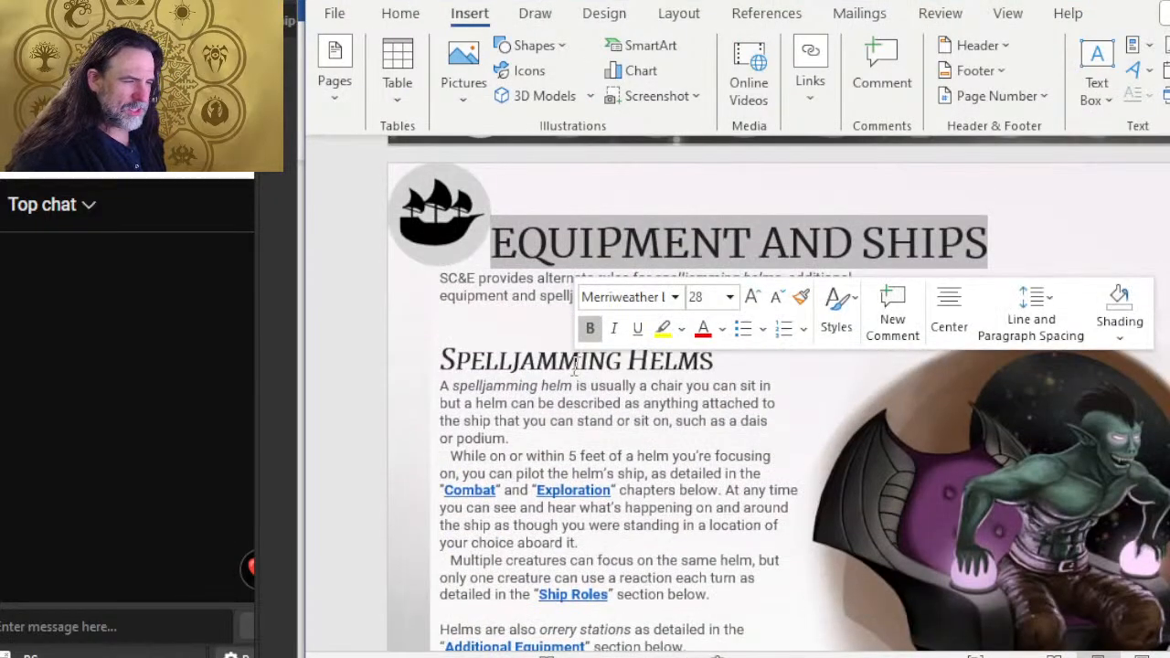
scroll(655, 369, "down", 20)
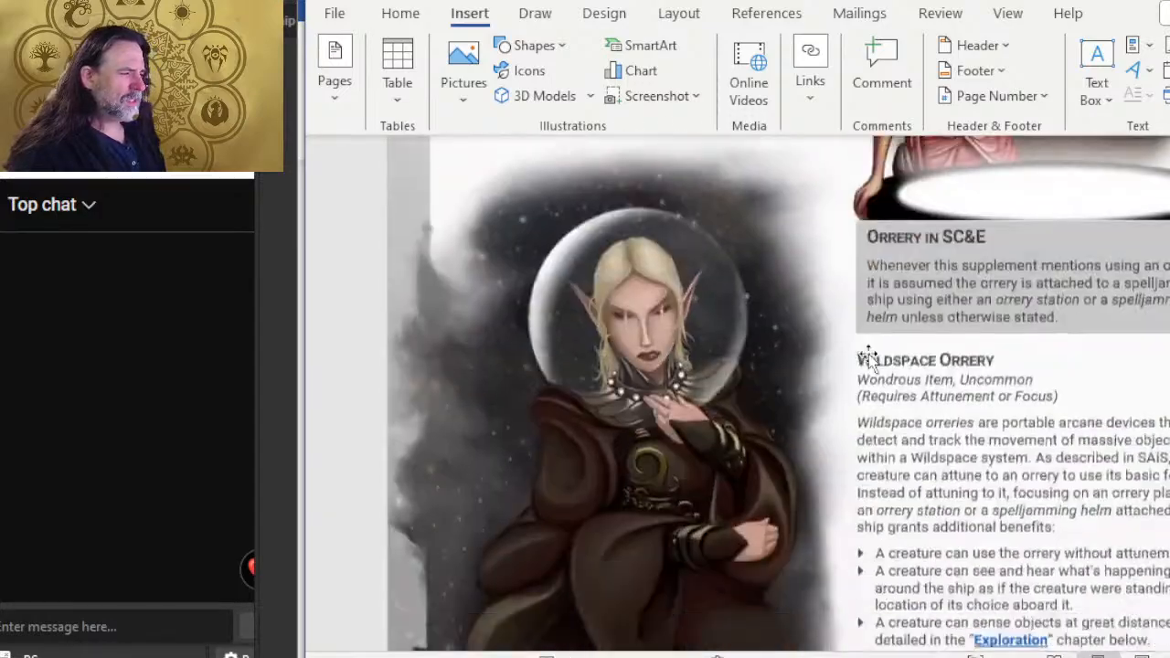
scroll(867, 353, "down", 15)
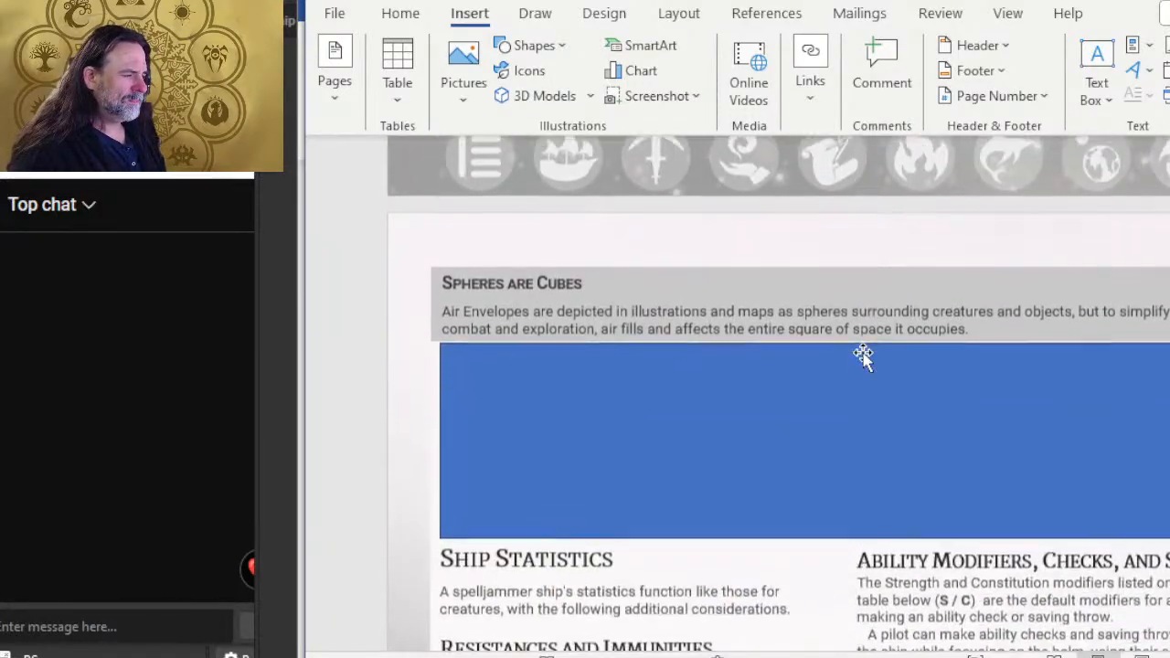
scroll(841, 338, "down", 15)
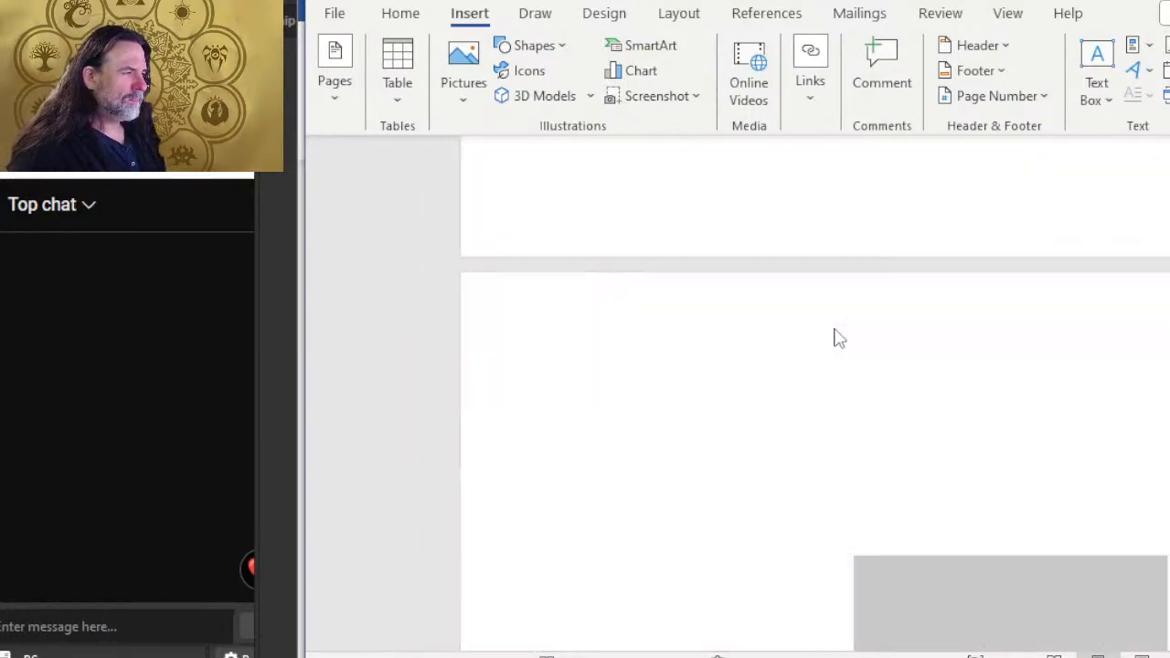
scroll(823, 320, "up", 10)
scroll(823, 302, "down", 7)
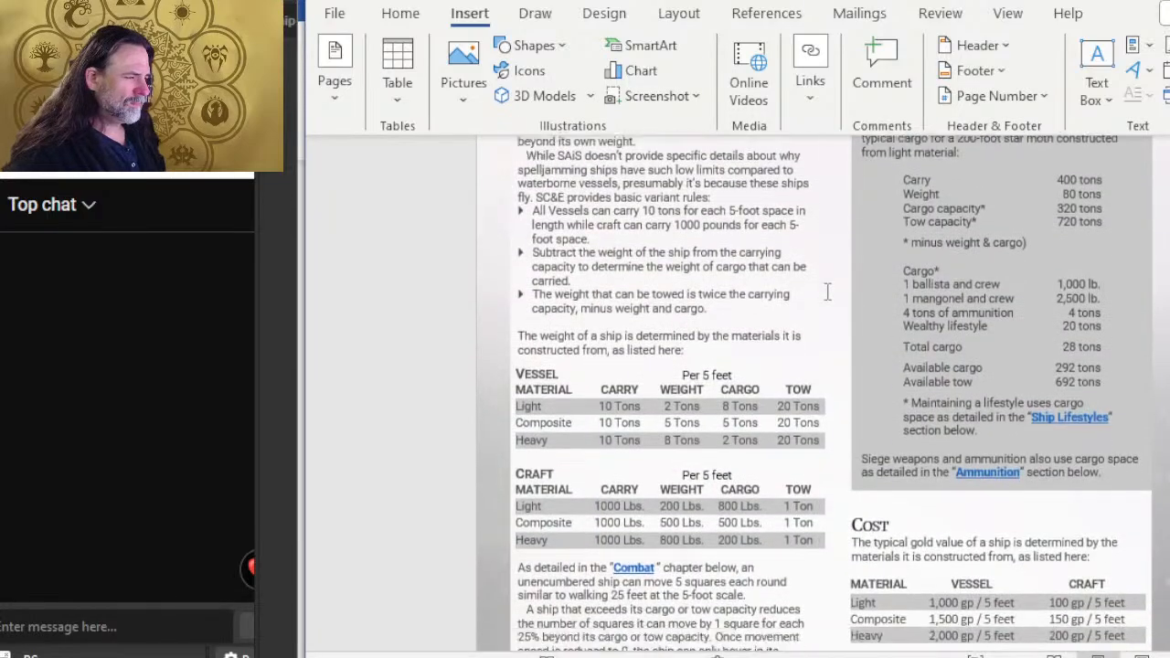
scroll(830, 294, "down", 8)
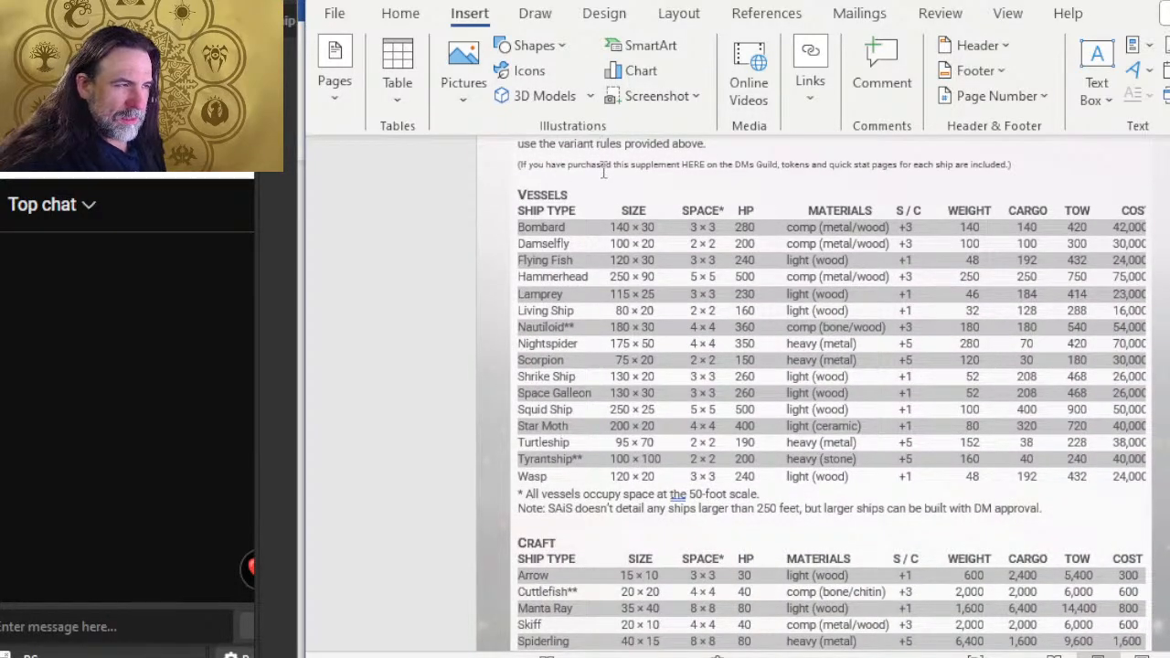
scroll(668, 556, "down", 3)
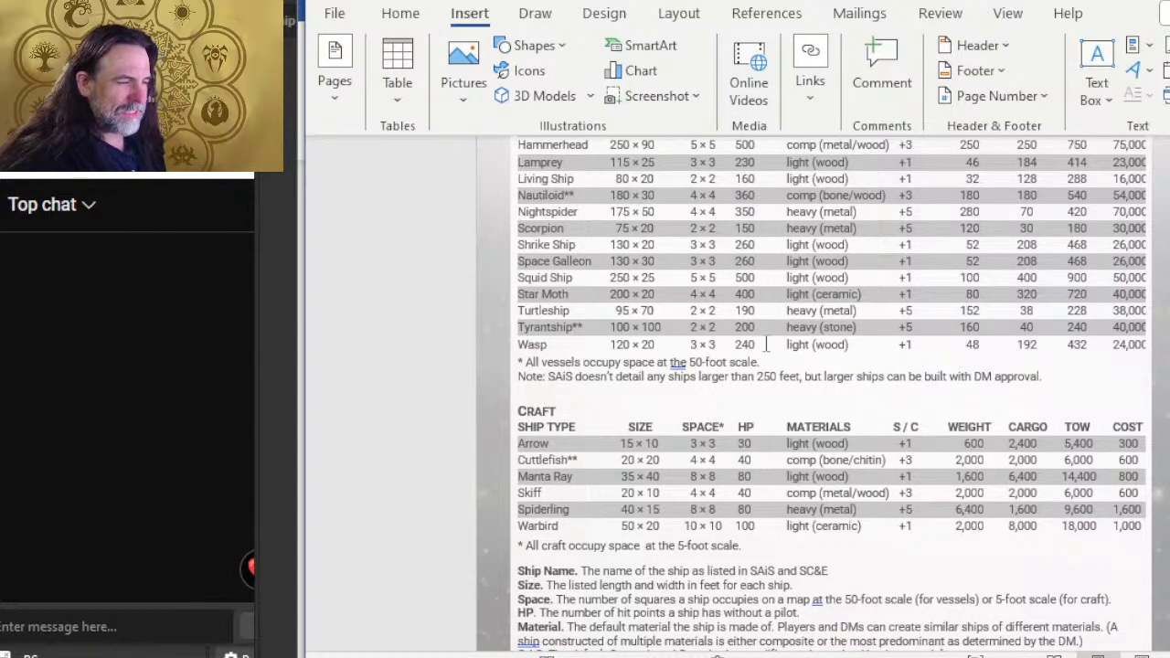
- Return to the ship tracking sheet and look over all of its duplicated Squid Ship pages at a reduced scale
key("alt+Tab")
scroll(831, 400, "down", 2)
scroll(852, 399, "down", 6)
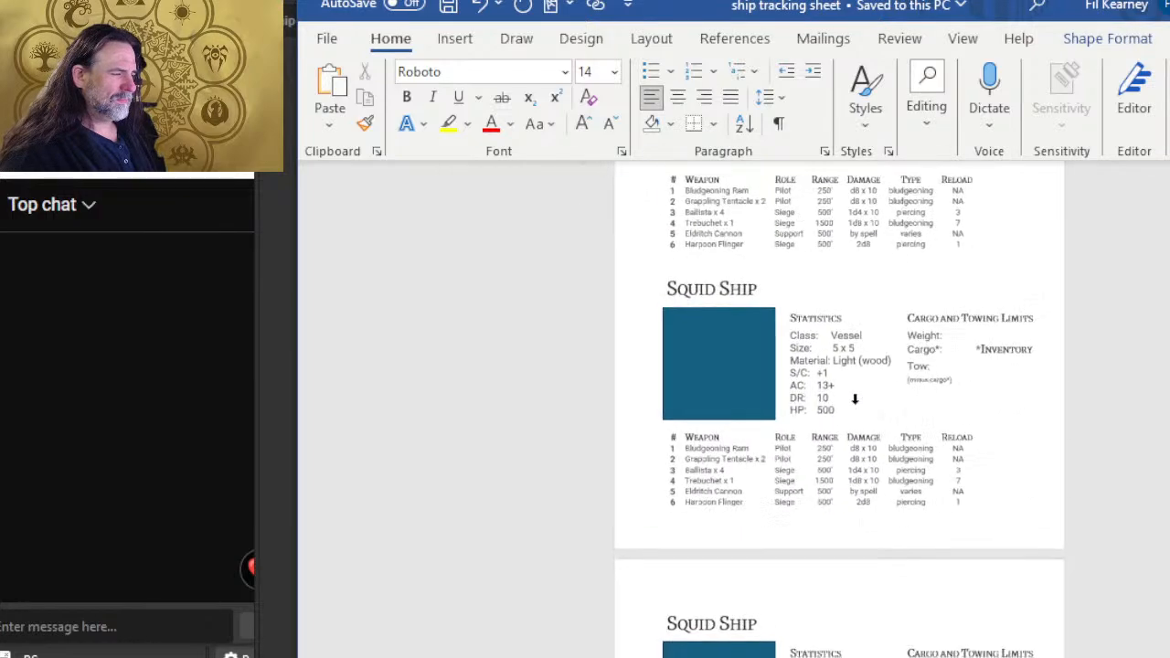
scroll(839, 414, "down", 2)
scroll(839, 399, "down", 10)
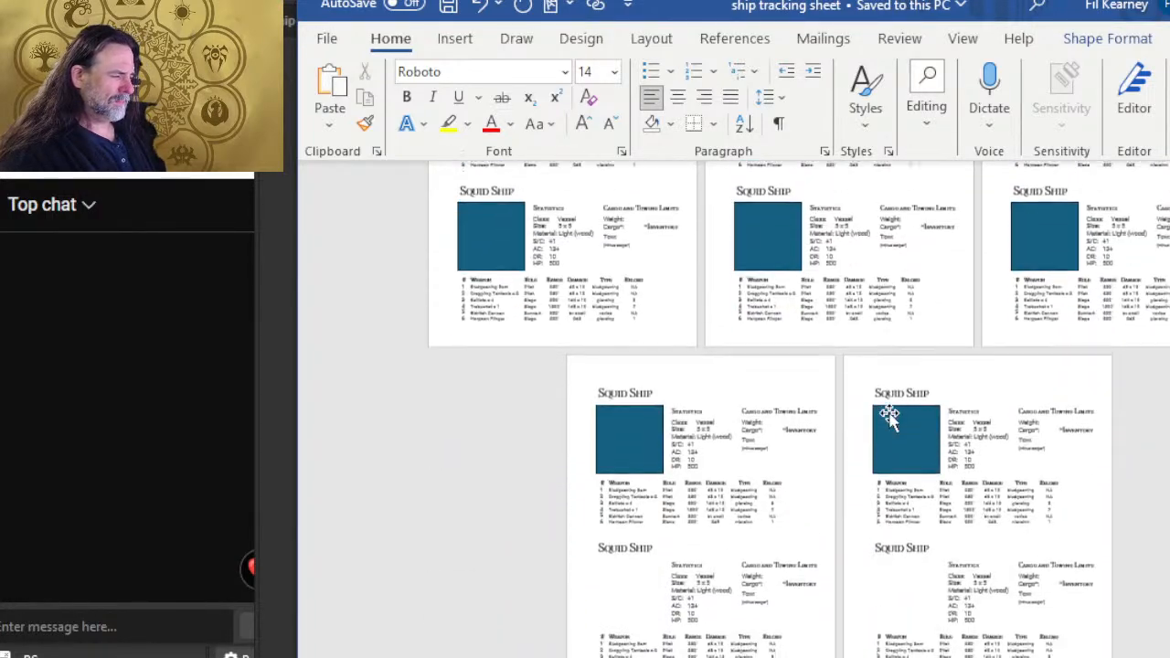
scroll(914, 402, "up", 3)
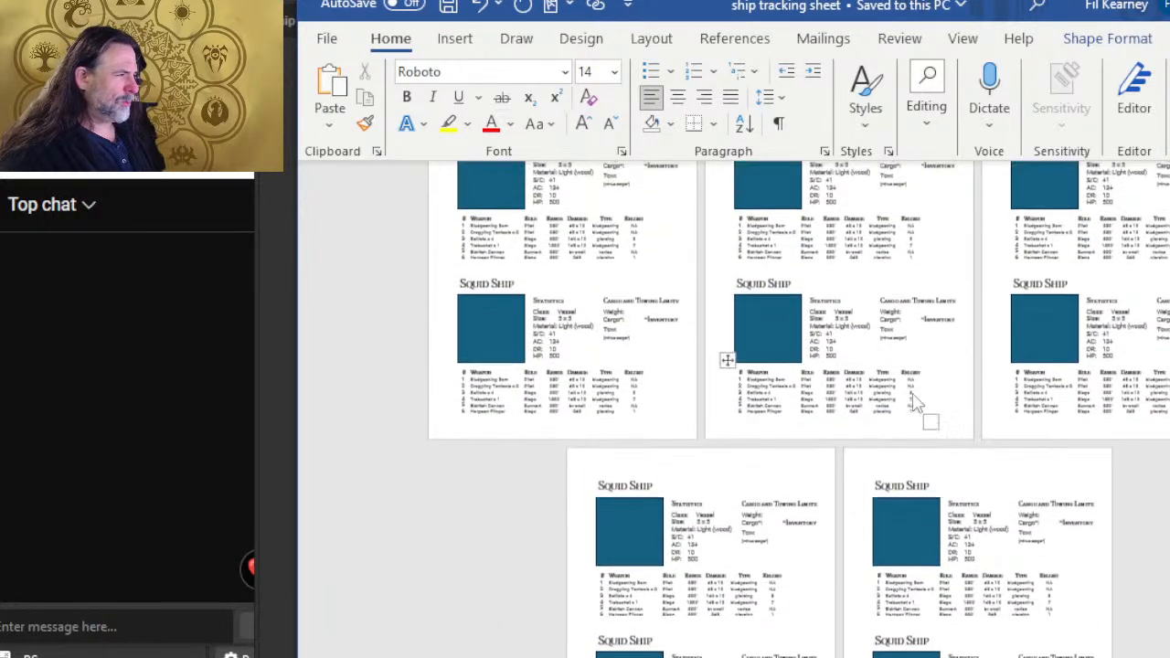
scroll(933, 382, "up", 3)
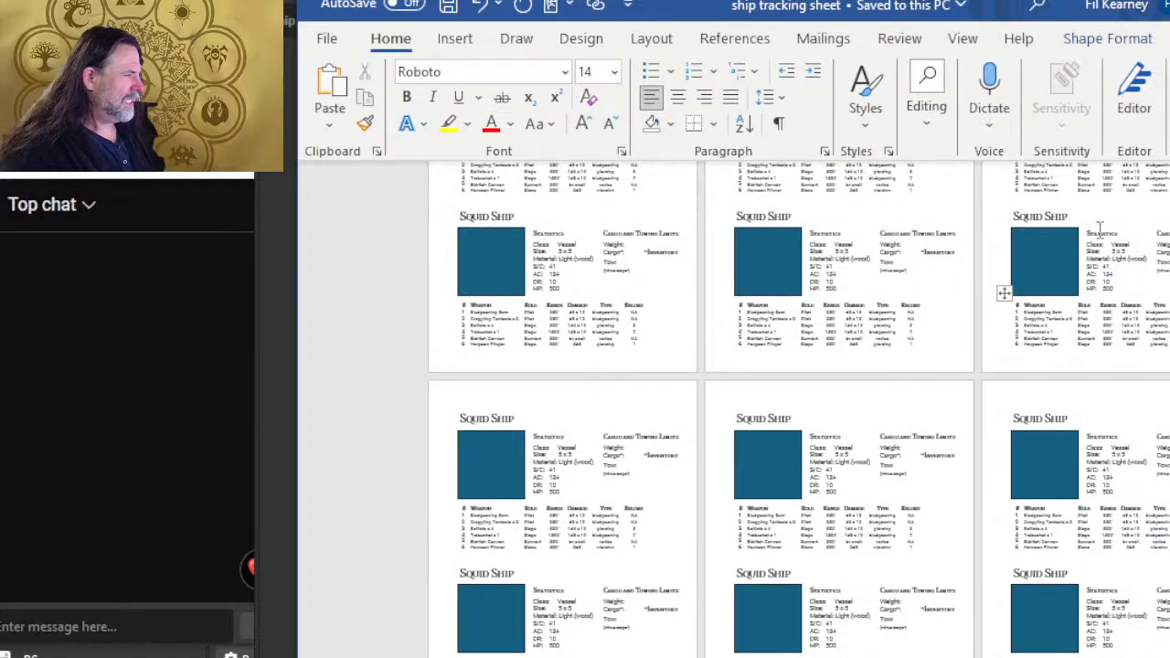
- Check the Craft table for ship names and retitle the lower Squid Ship entry on the tracking sheet page as Warbird
left_click(1061, 216)
key("alt+Tab")
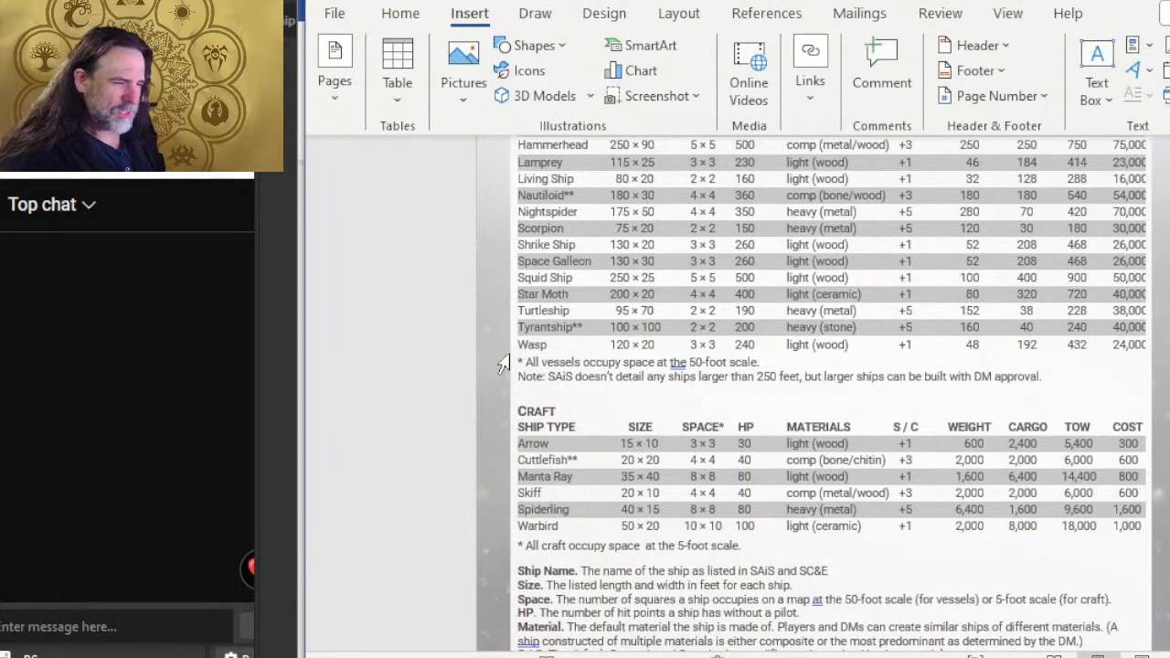
key("alt+Tab")
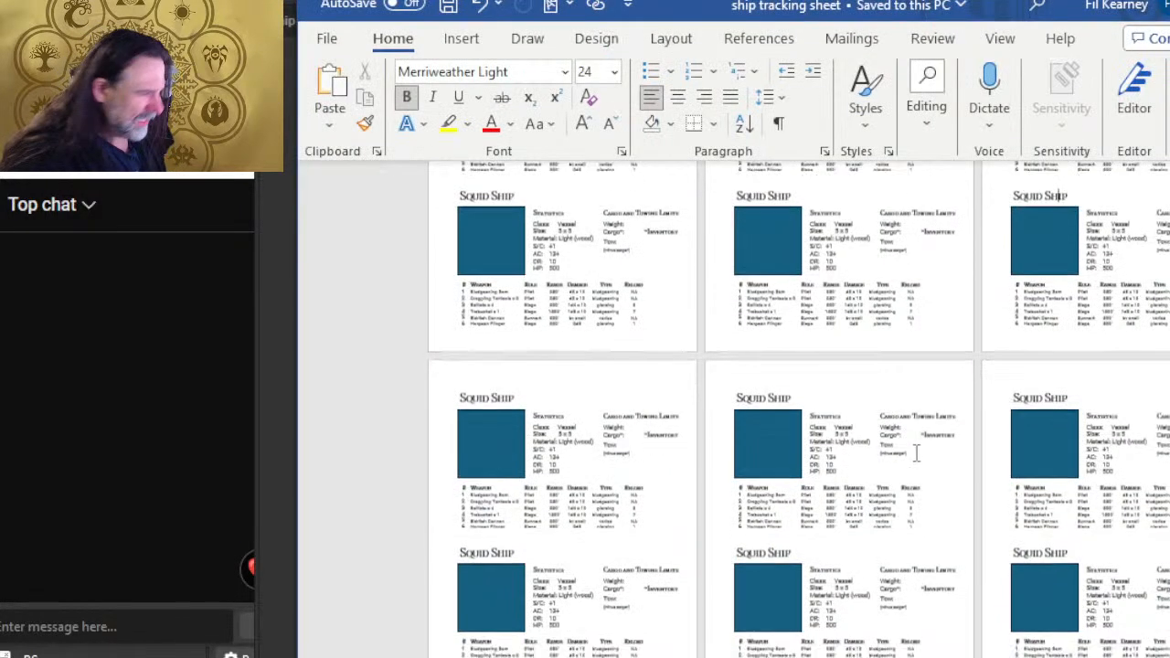
scroll(1079, 461, "down", 5)
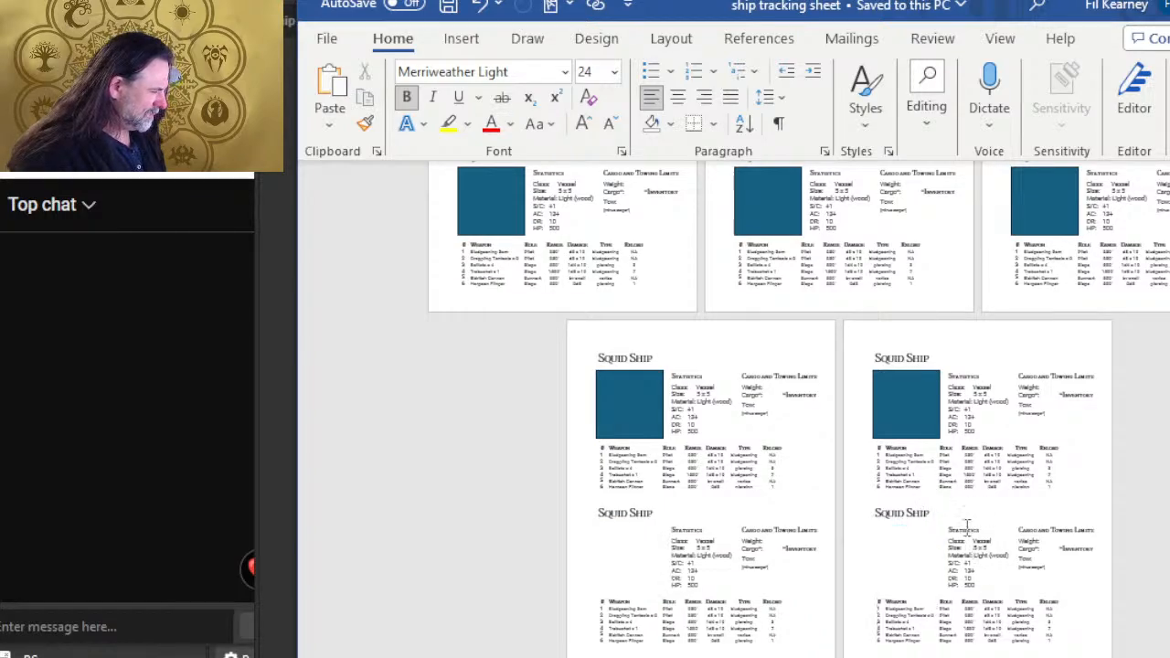
scroll(959, 538, "up", 6)
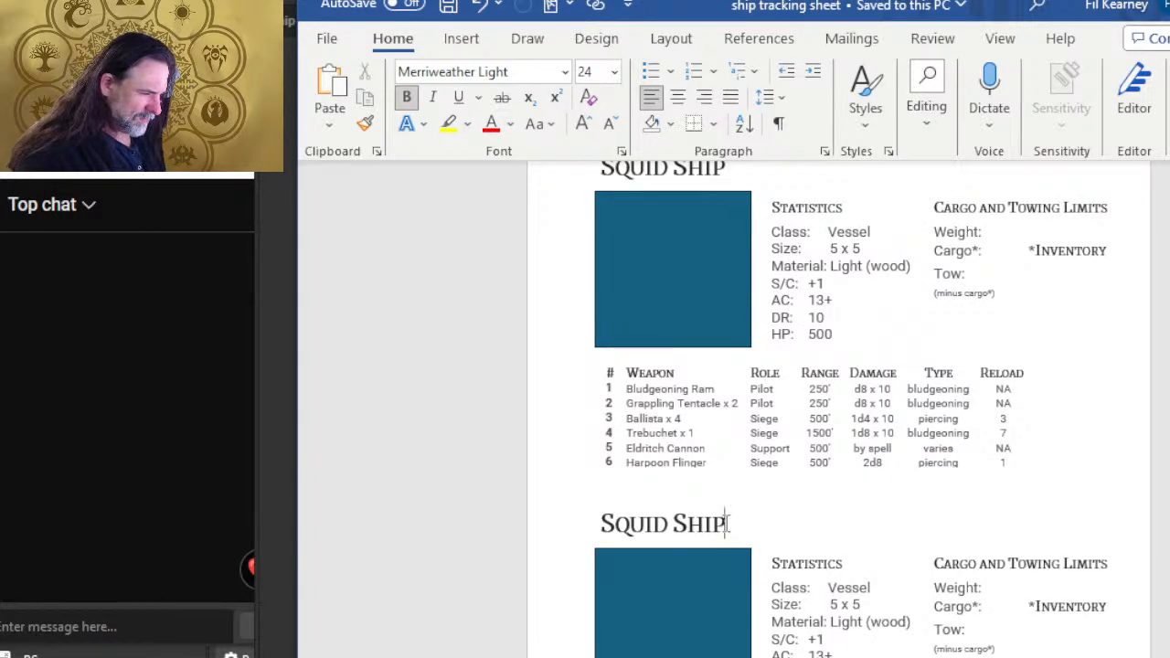
key("alt+Tab")
key("alt+Tab")
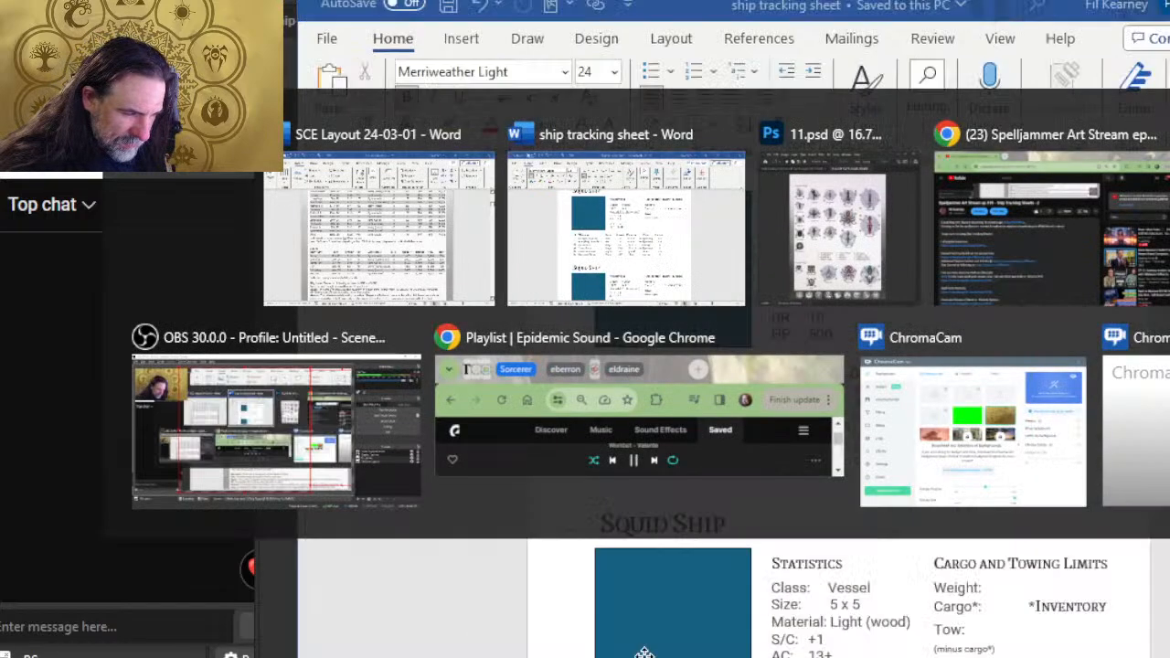
key("BackSpace")
key("BackSpace")
key("BackSpace")
key("BackSpace")
key("BackSpace")
key("BackSpace")
key("BackSpace")
key("BackSpace")
key("BackSpace")
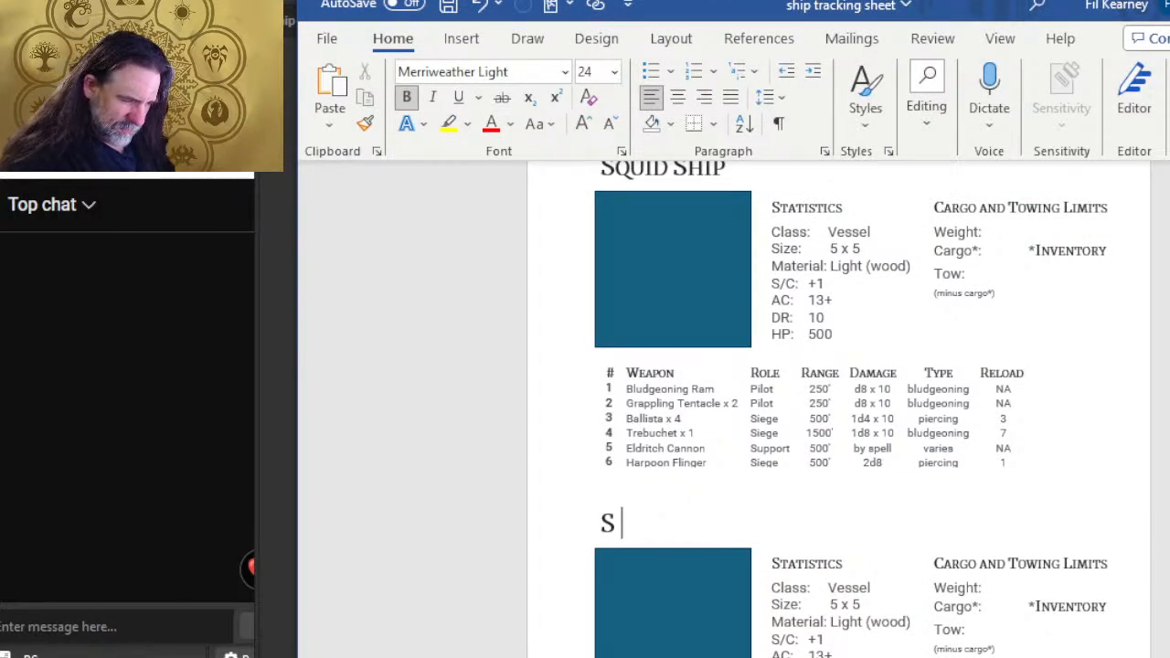
type("Warbird")
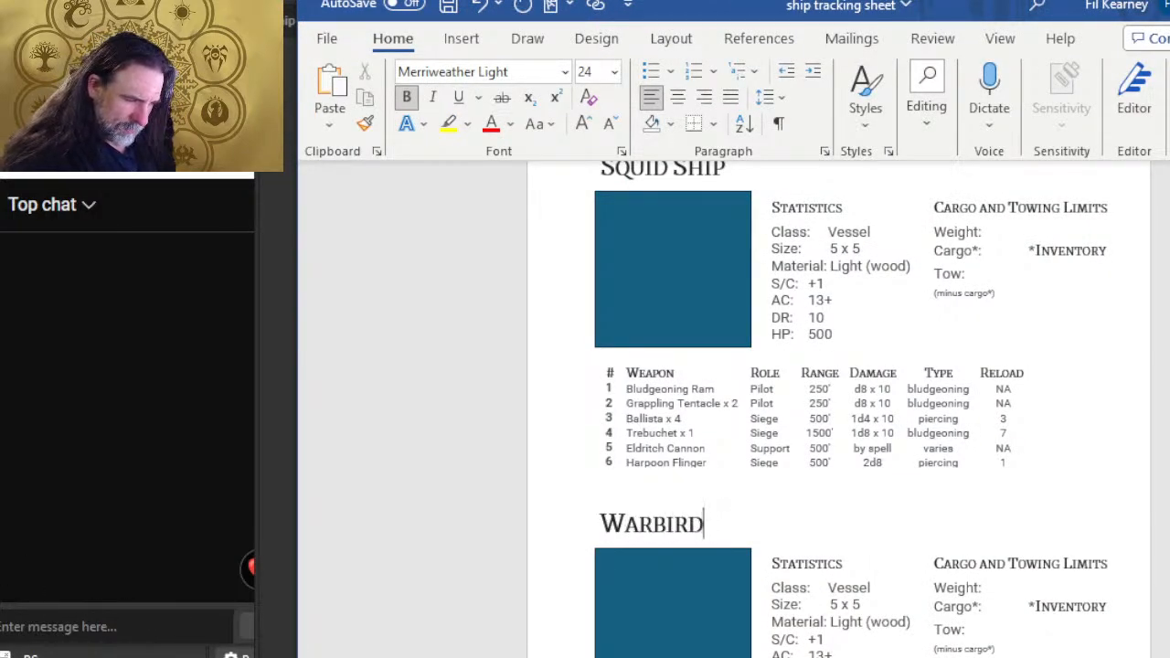
- Retitle the Squid Ship entry directly above Warbird as Spiderling, checking the name against the Craft table
scroll(546, 402, "up", 2)
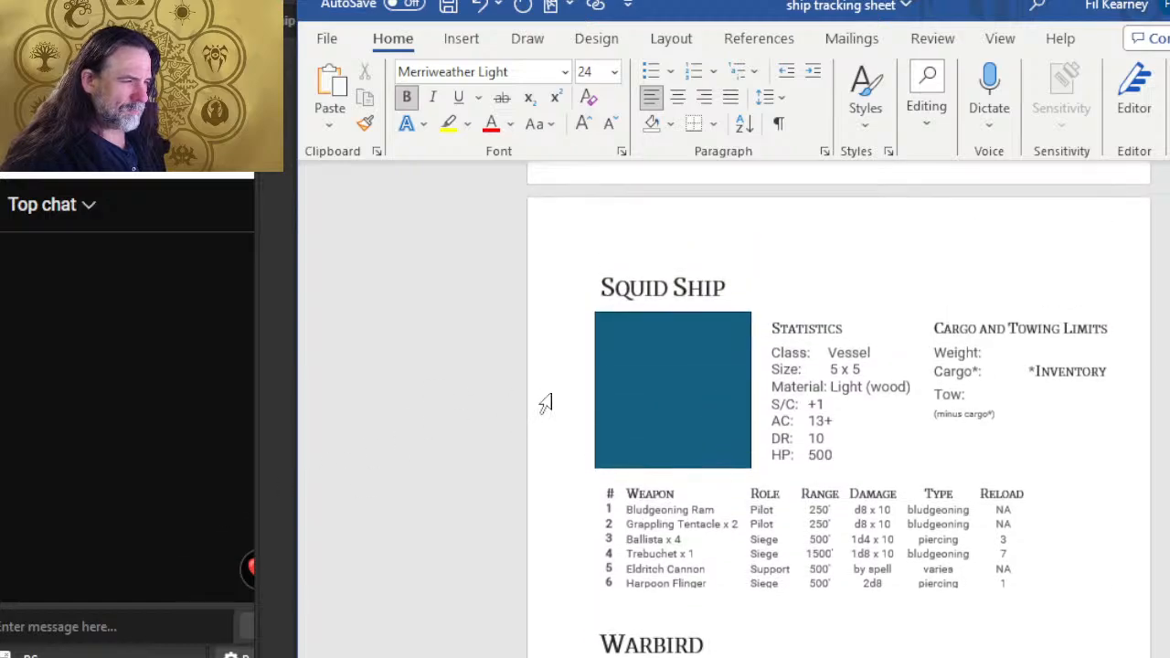
key("alt+Tab")
key("alt+Tab")
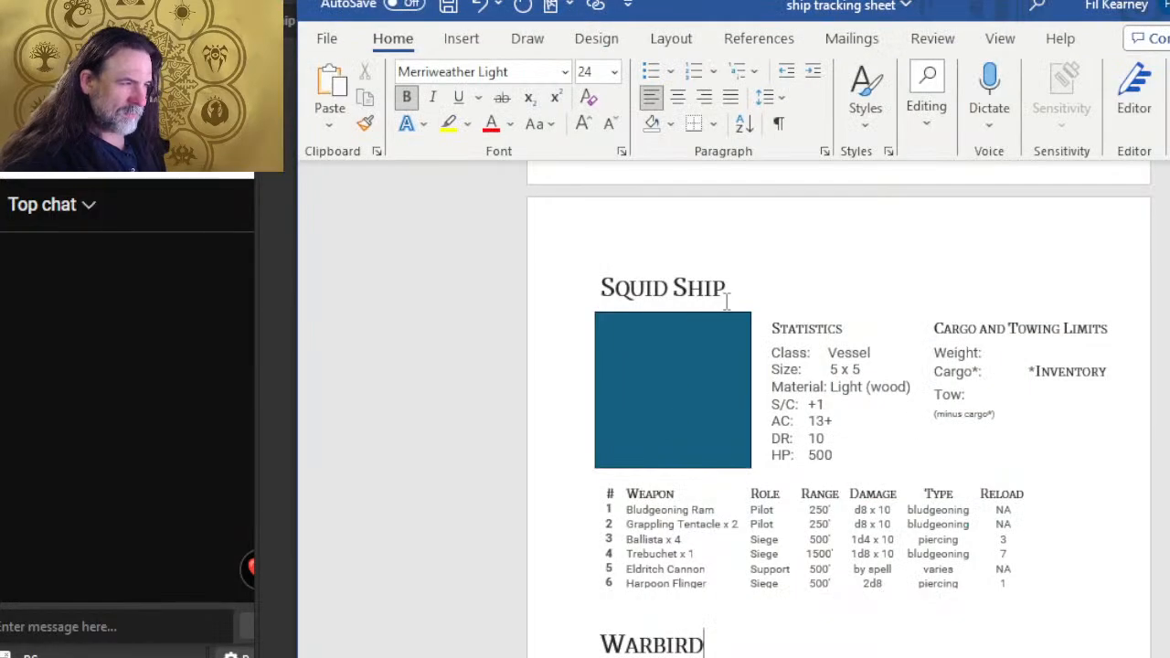
mouse_move(729, 284)
left_mouse_down()
mouse_move(615, 291)
mouse_move(631, 291)
left_mouse_up()
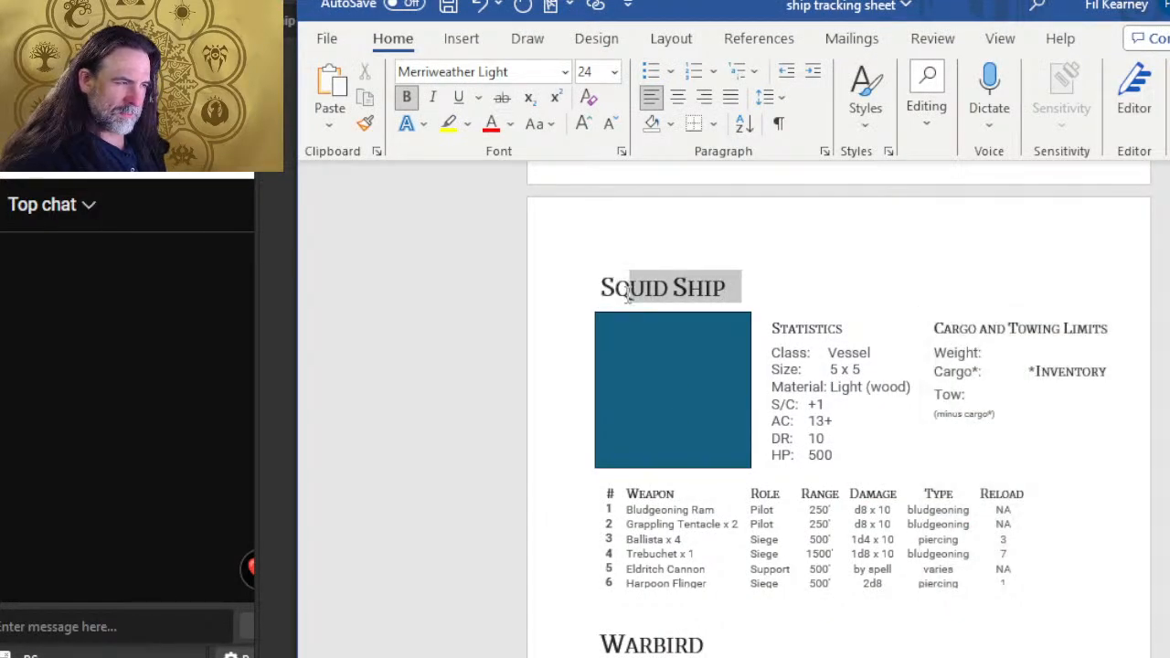
key("BackSpace")
key("BackSpace")
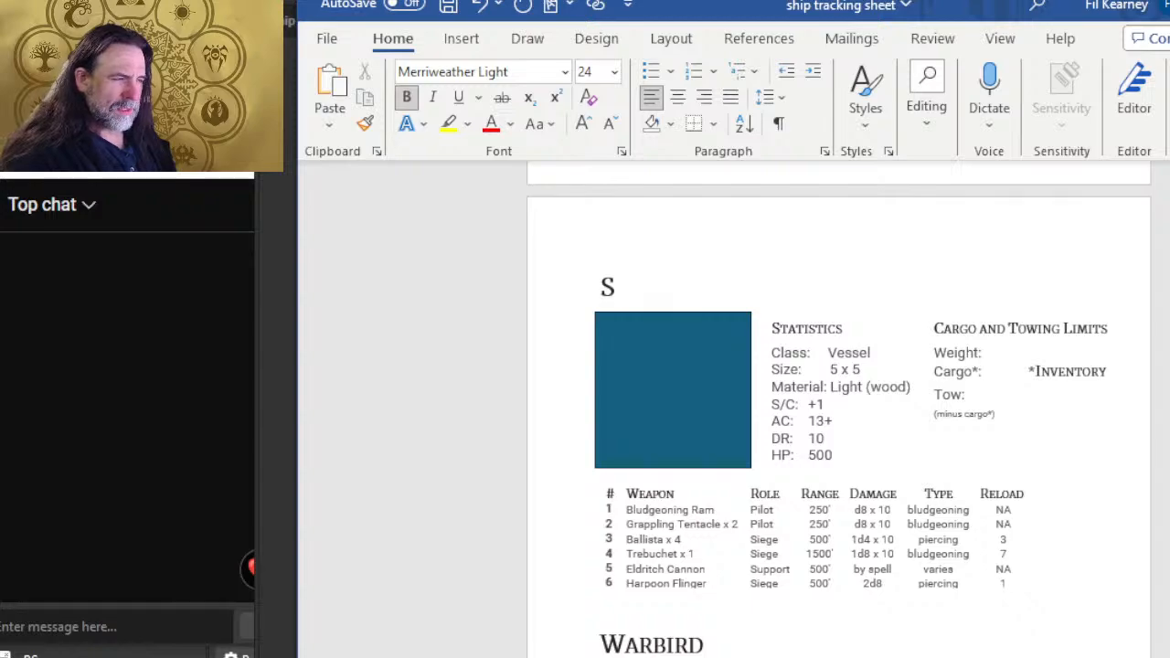
type("piderling")
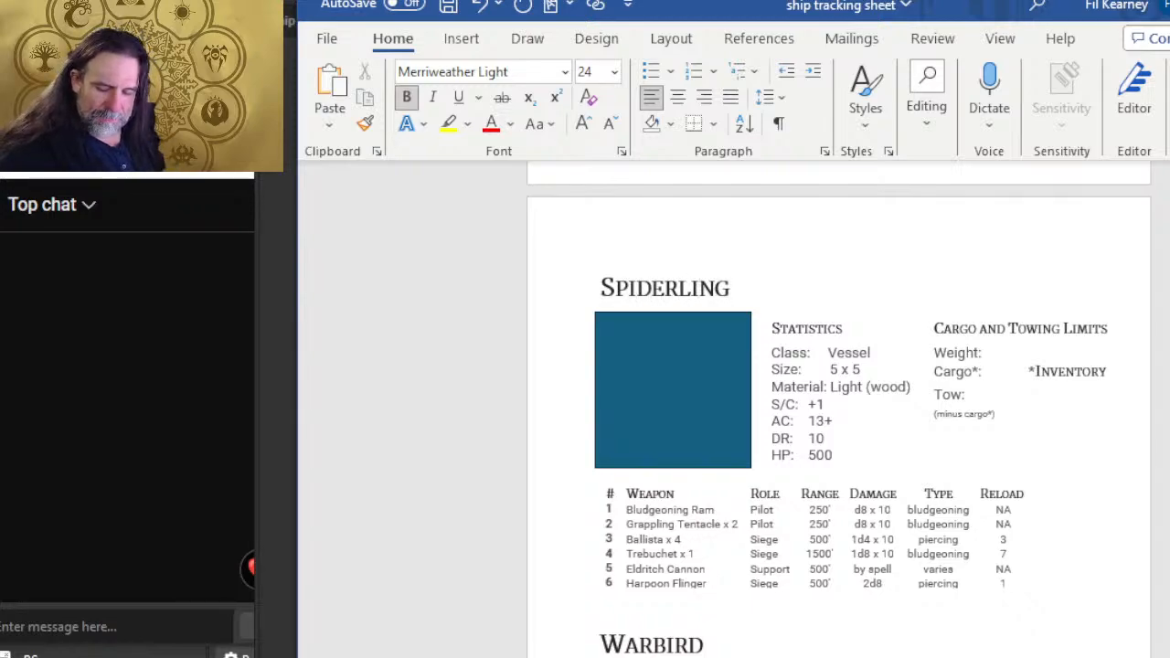
- Retitle the Squid Ship entry directly above Spiderling as Skiff, checking the name against the rules document's Craft table
scroll(1051, 457, "up", 6)
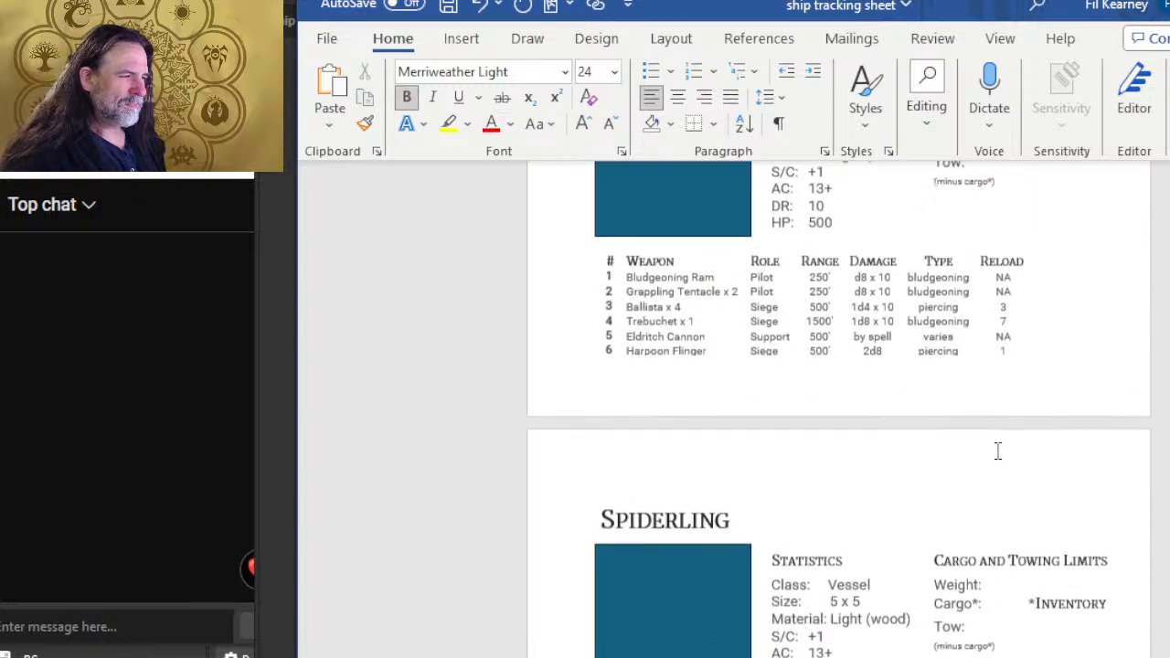
key("alt+Tab")
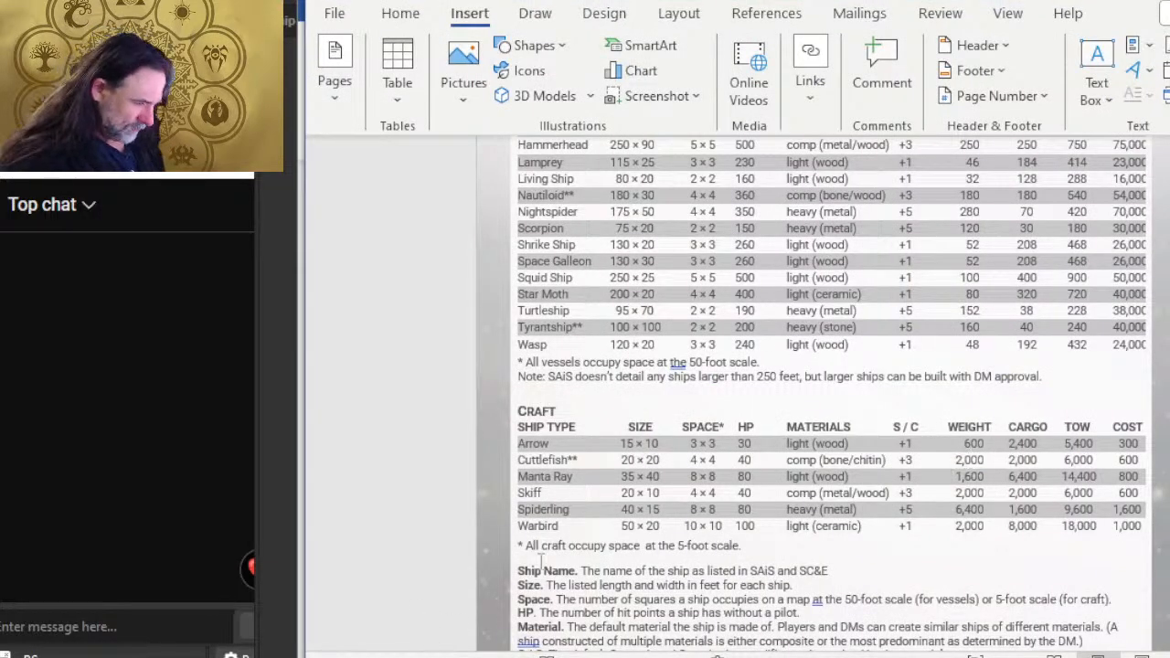
key("alt+Tab")
left_click(725, 366)
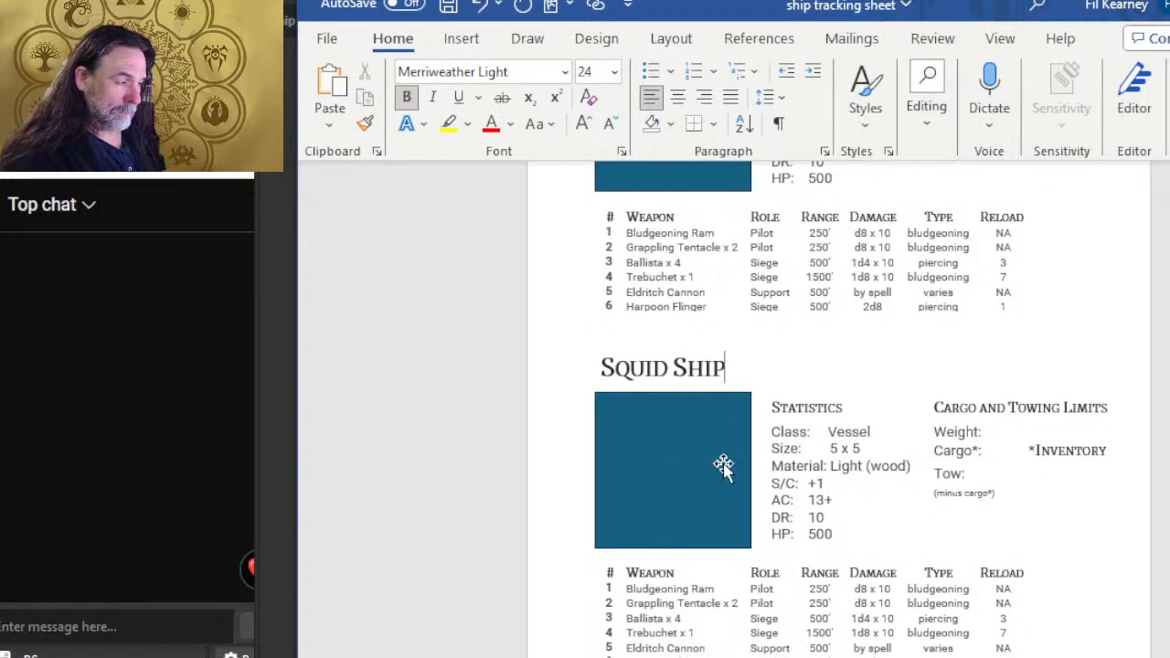
key("BackSpace")
key("BackSpace")
key("BackSpace")
key("BackSpace")
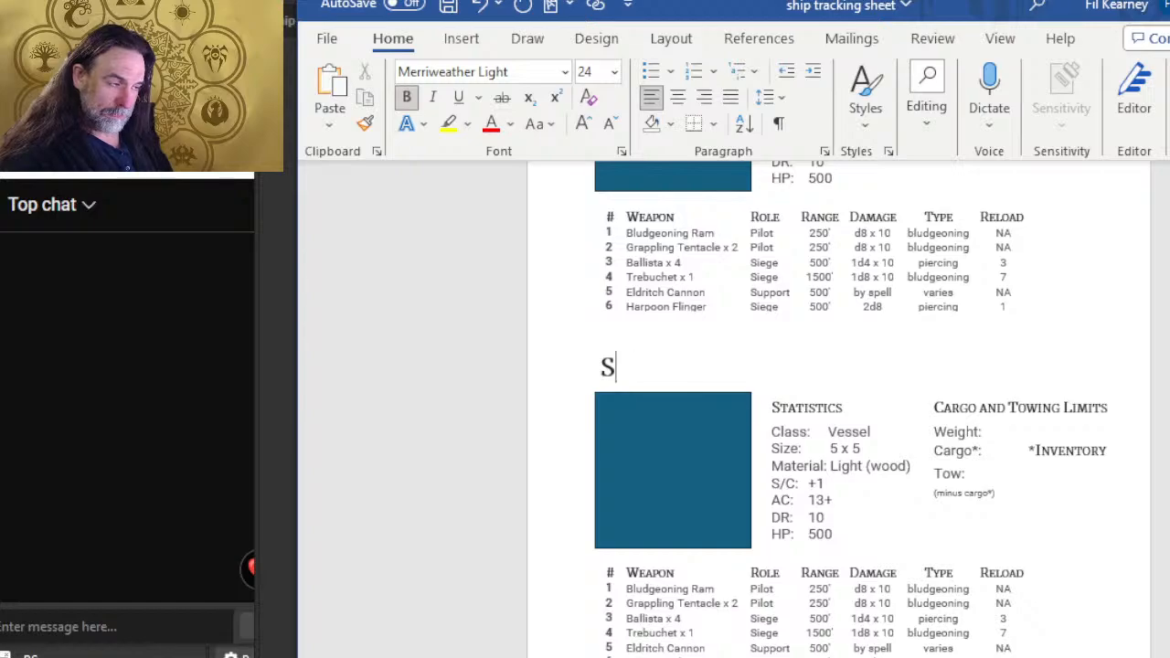
type("Skiff")
- Look up the preceding craft in the Craft table and retitle the Squid Ship entry above Skiff as Manta Ray
key("alt+Tab")
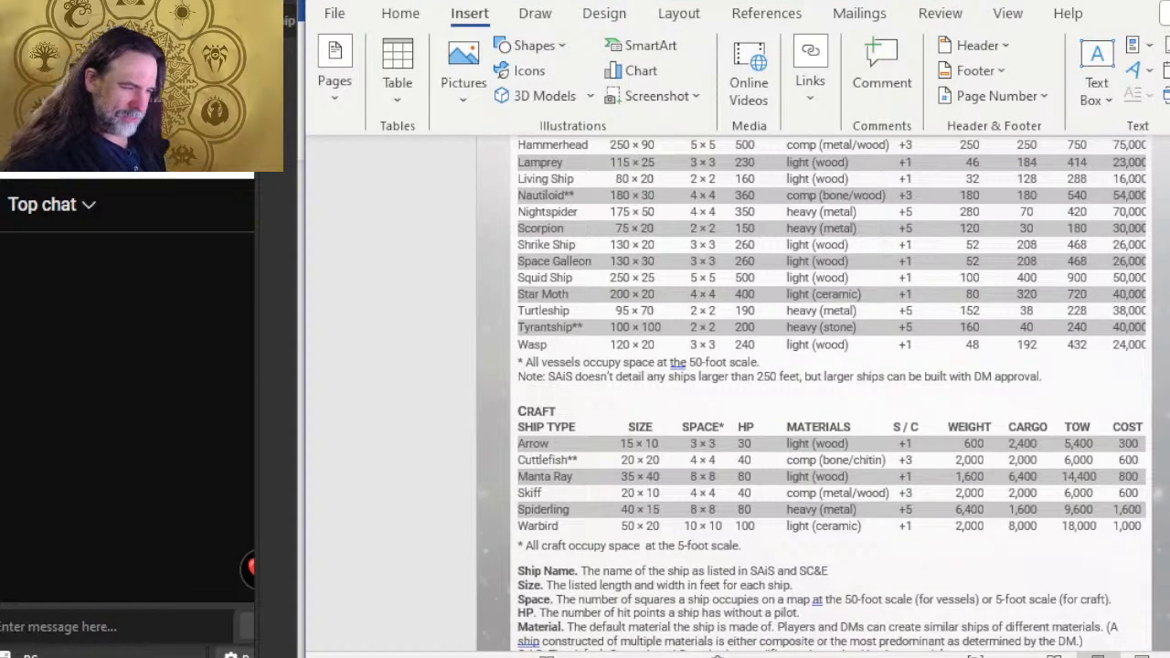
scroll(587, 384, "up", 5)
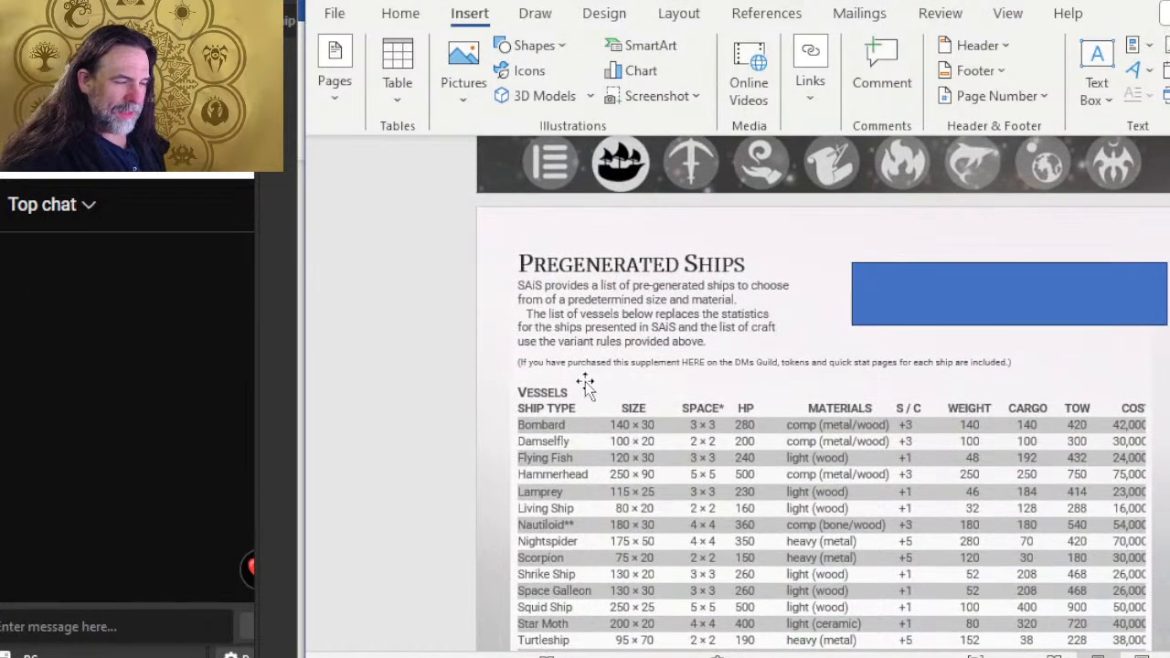
scroll(614, 414, "down", 5)
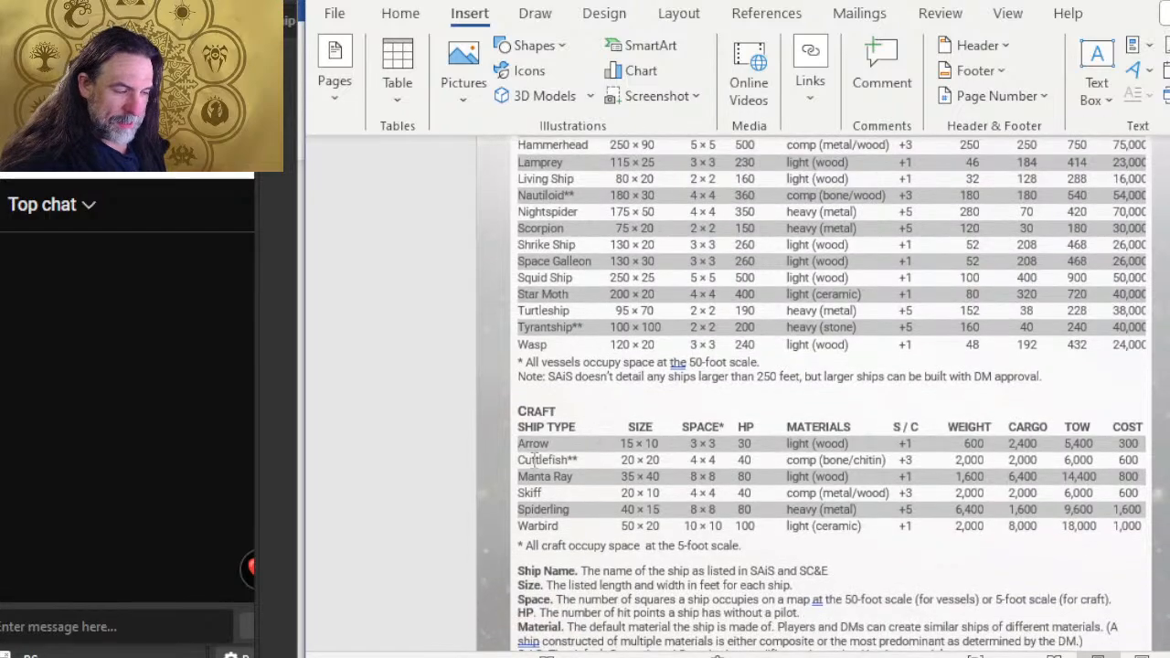
key("alt+Tab")
scroll(975, 439, "up", 5)
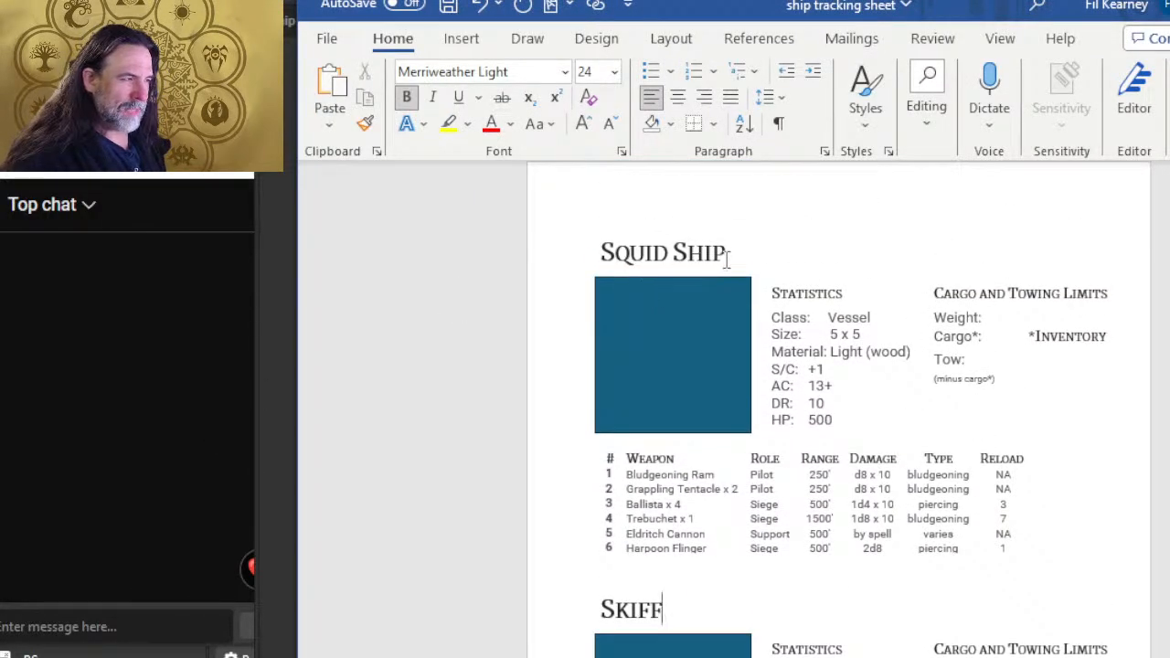
left_click_drag(727, 256, 651, 255)
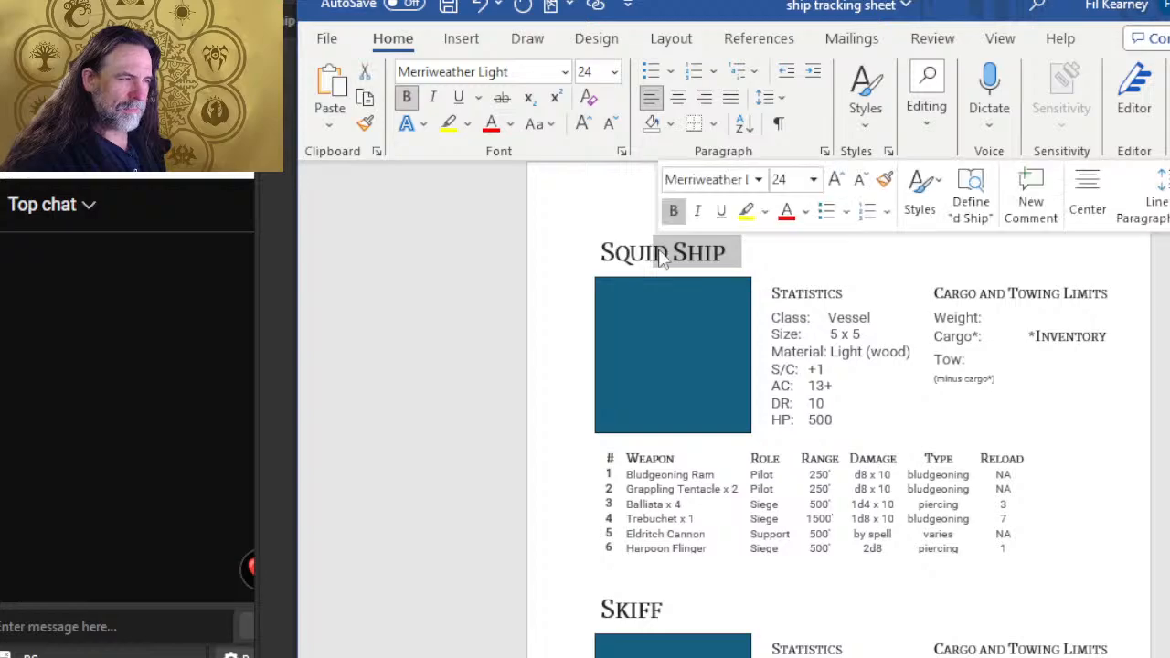
key("BackSpace")
key("BackSpace")
key("BackSpace")
key("BackSpace")
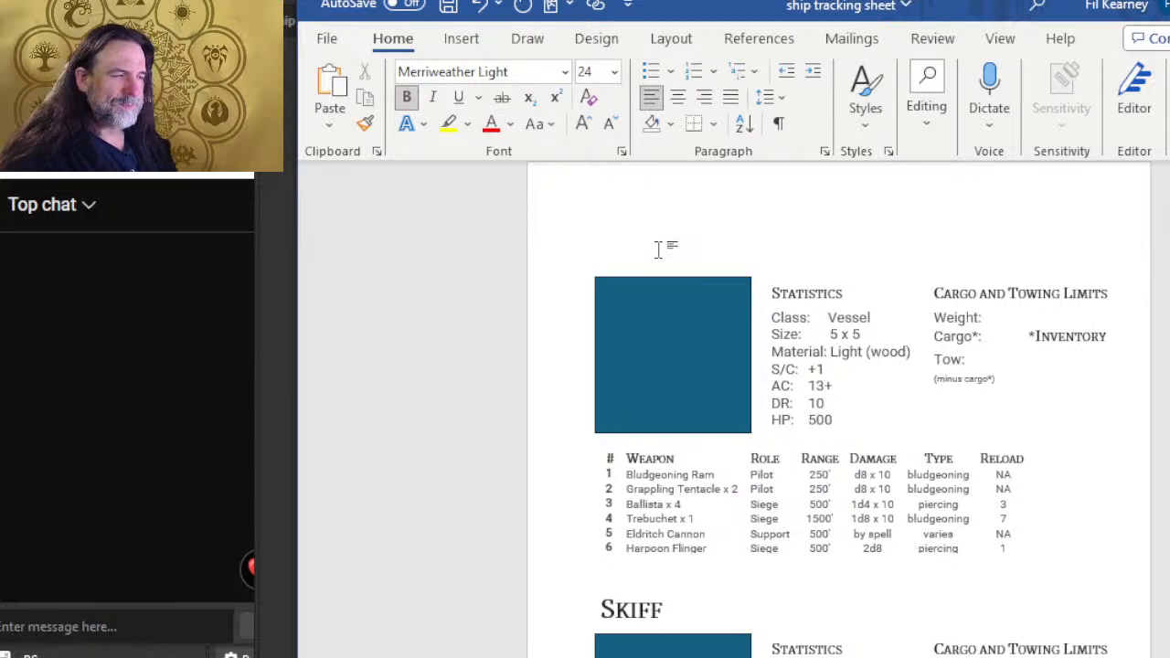
type("Manta ra")
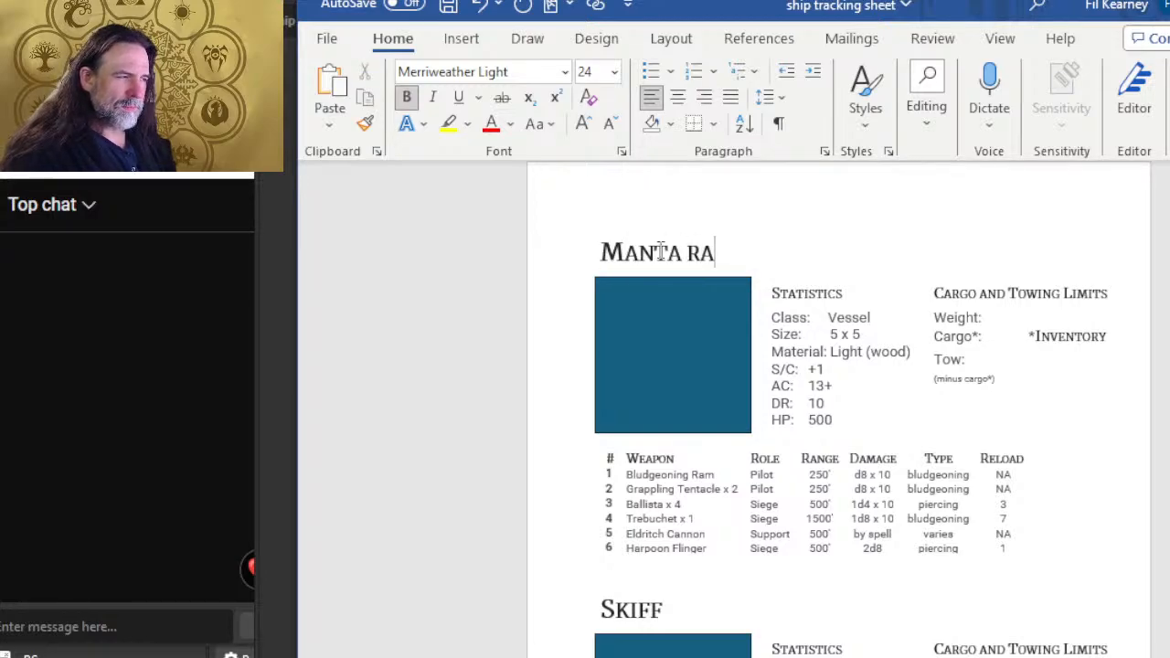
key("alt+Tab")
key("alt+Tab")
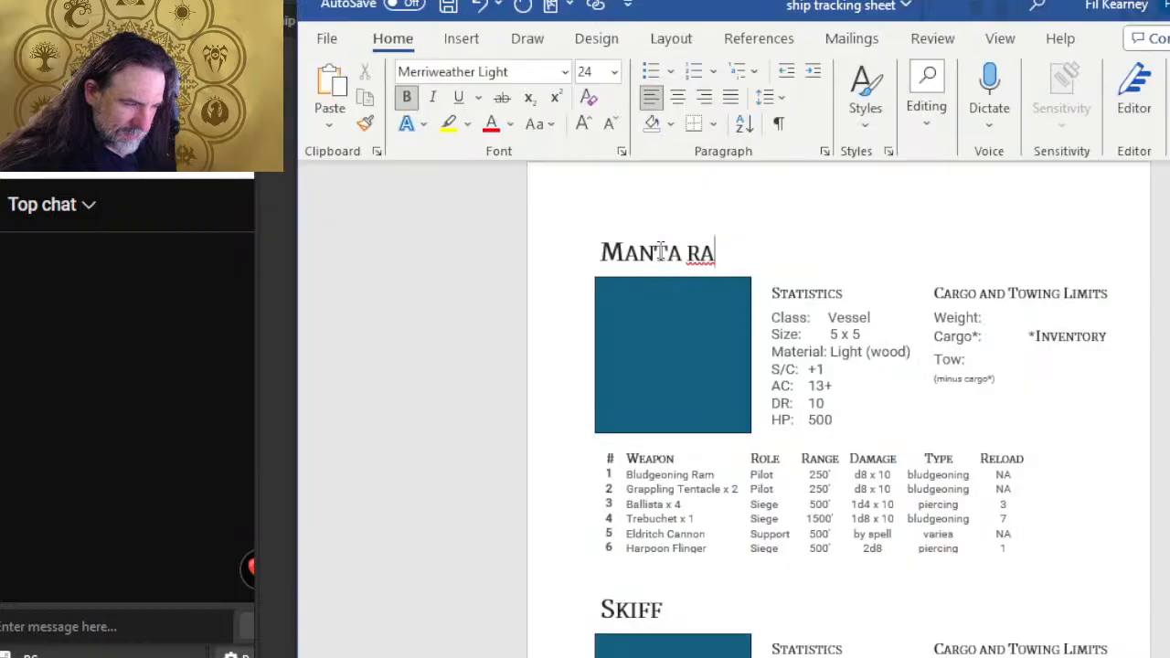
key("BackSpace")
key("BackSpace")
type("Ra")
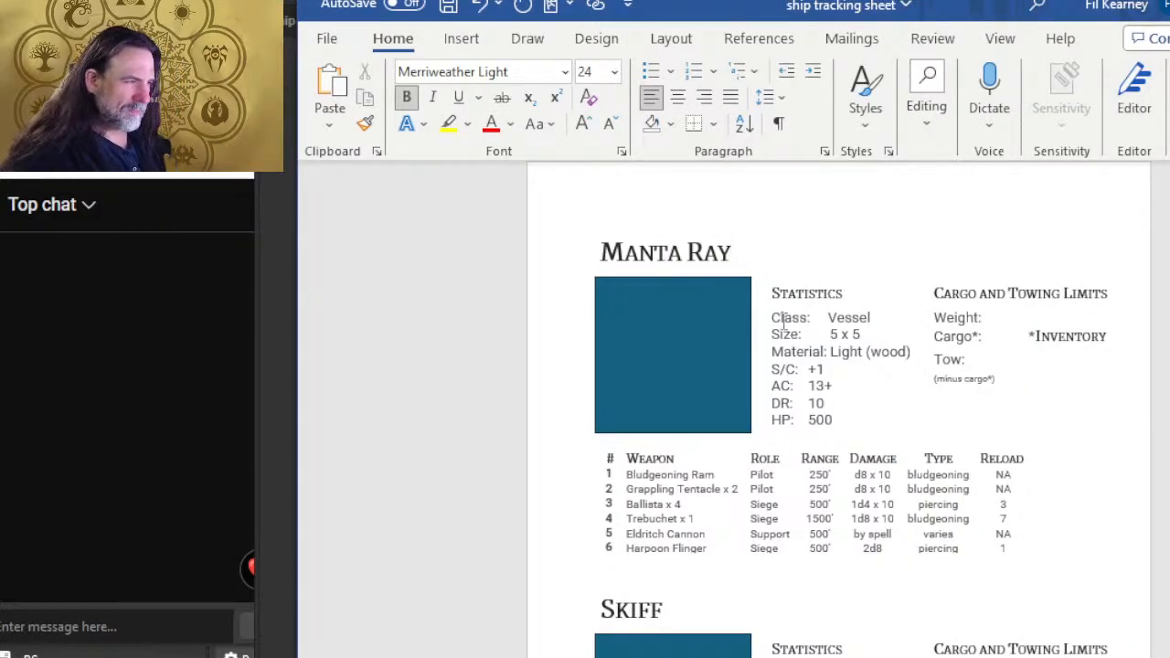
- Retitle the Squid Ship entry directly above Manta Ray as Cuttlefish, checking the name against the Craft table
scroll(783, 318, "up", 3)
key("alt+Tab")
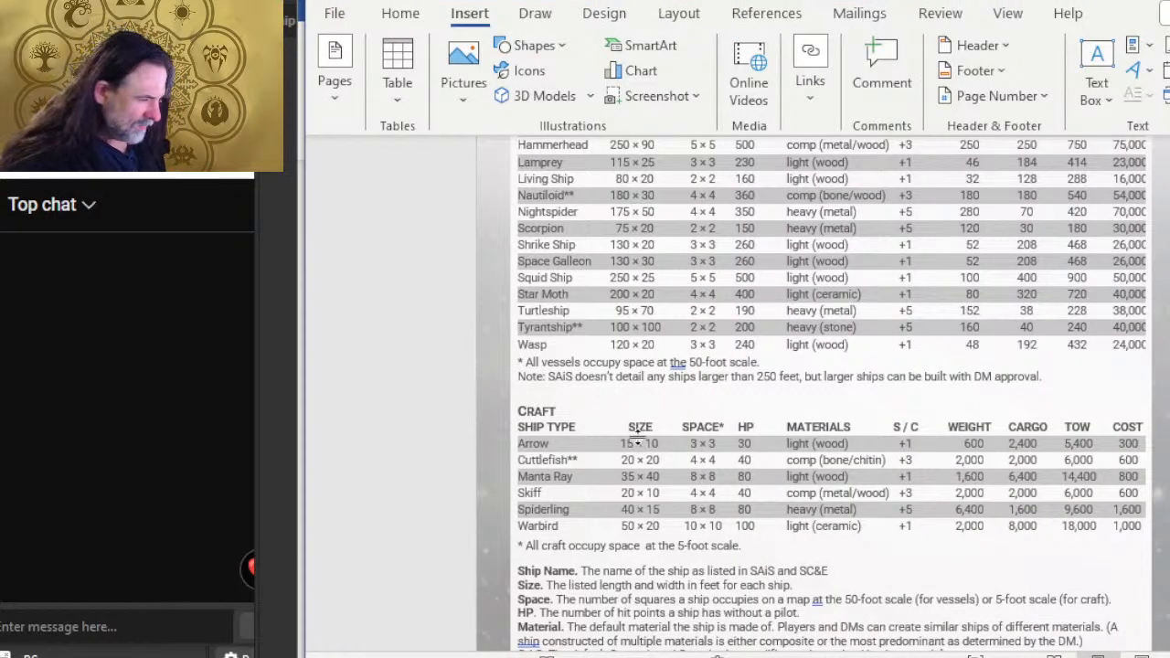
key("alt+Tab")
scroll(719, 313, "up", 1)
scroll(719, 314, "down", 2)
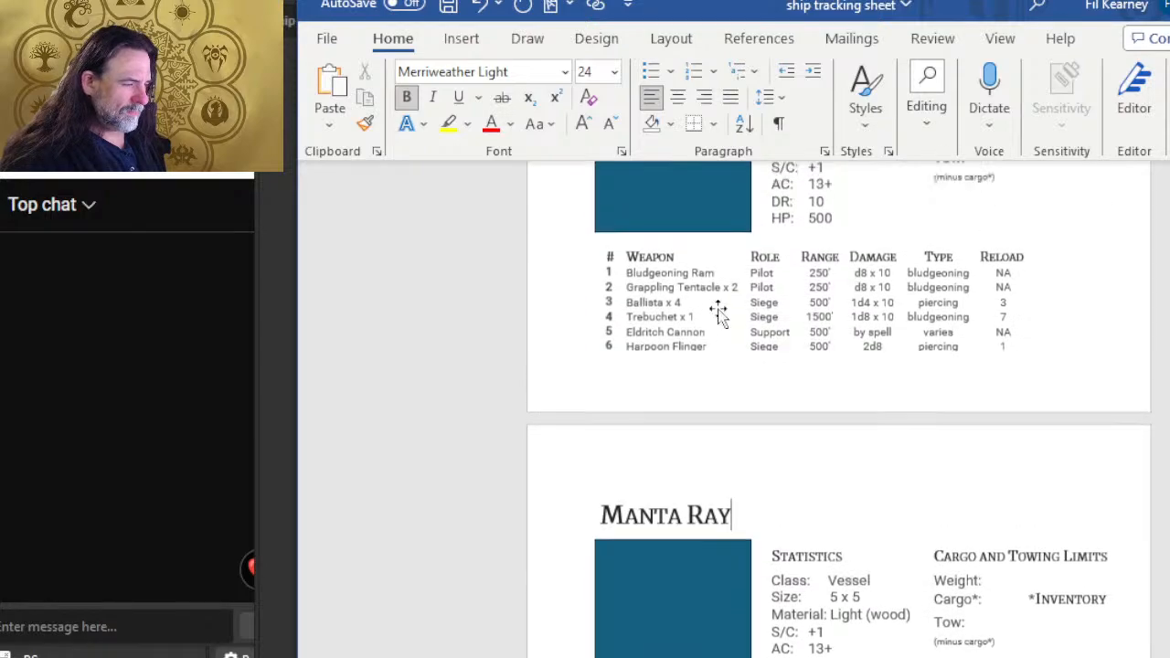
scroll(719, 314, "up", 2)
left_click_drag(723, 271, 601, 272)
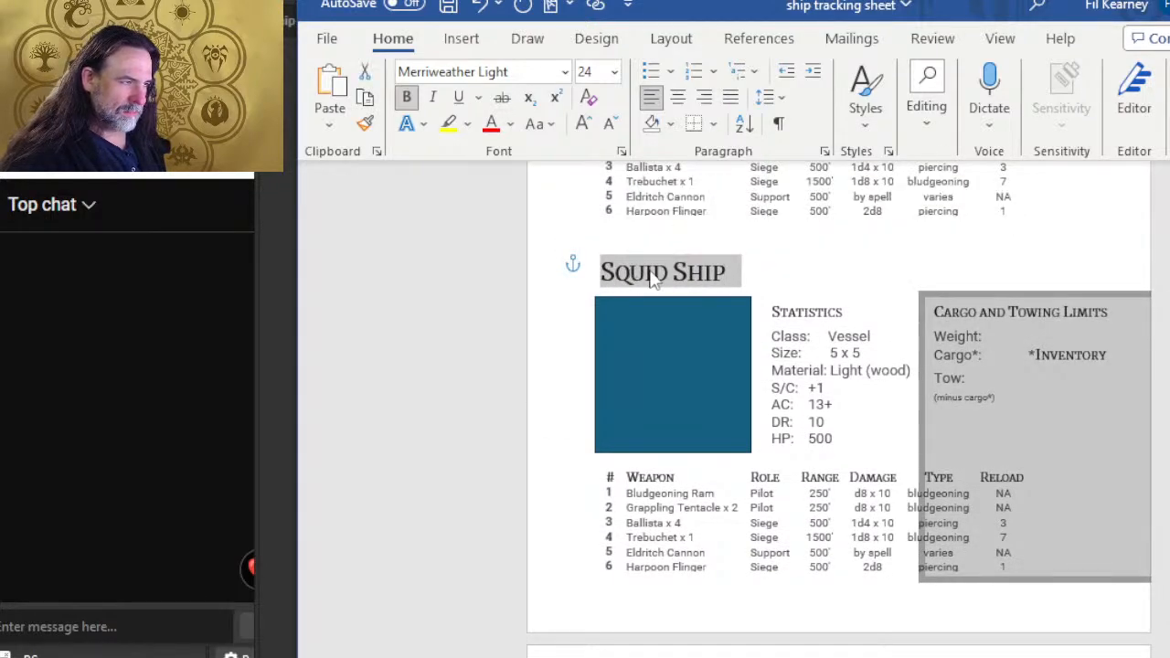
left_click(655, 289)
type("C")
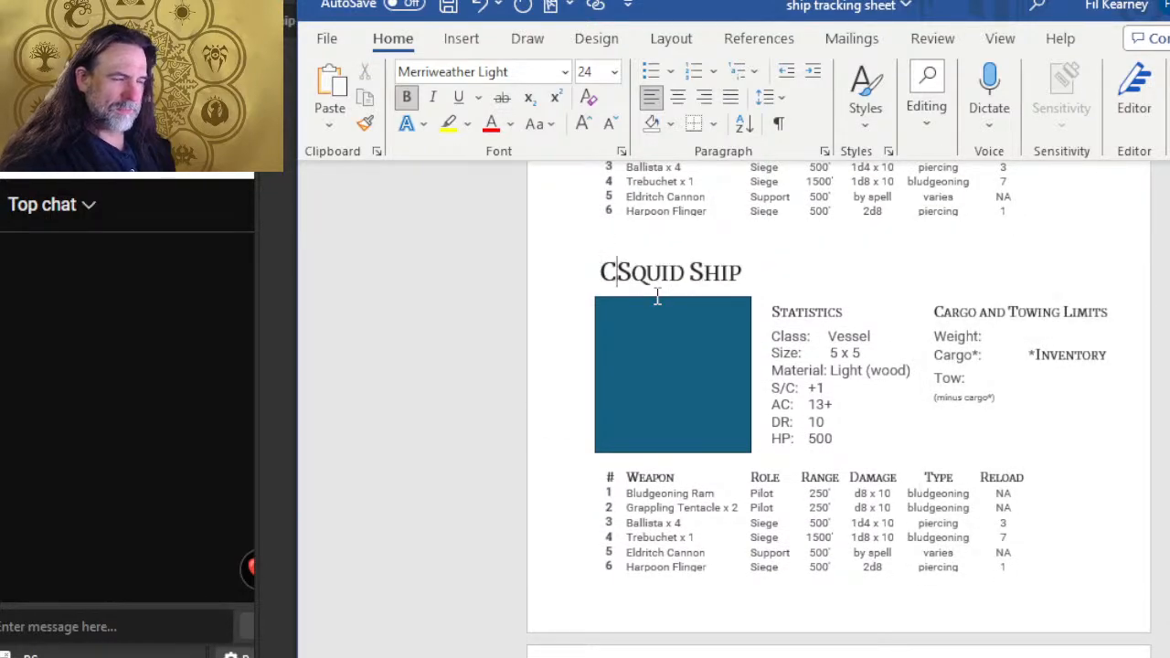
type("uttlefish")
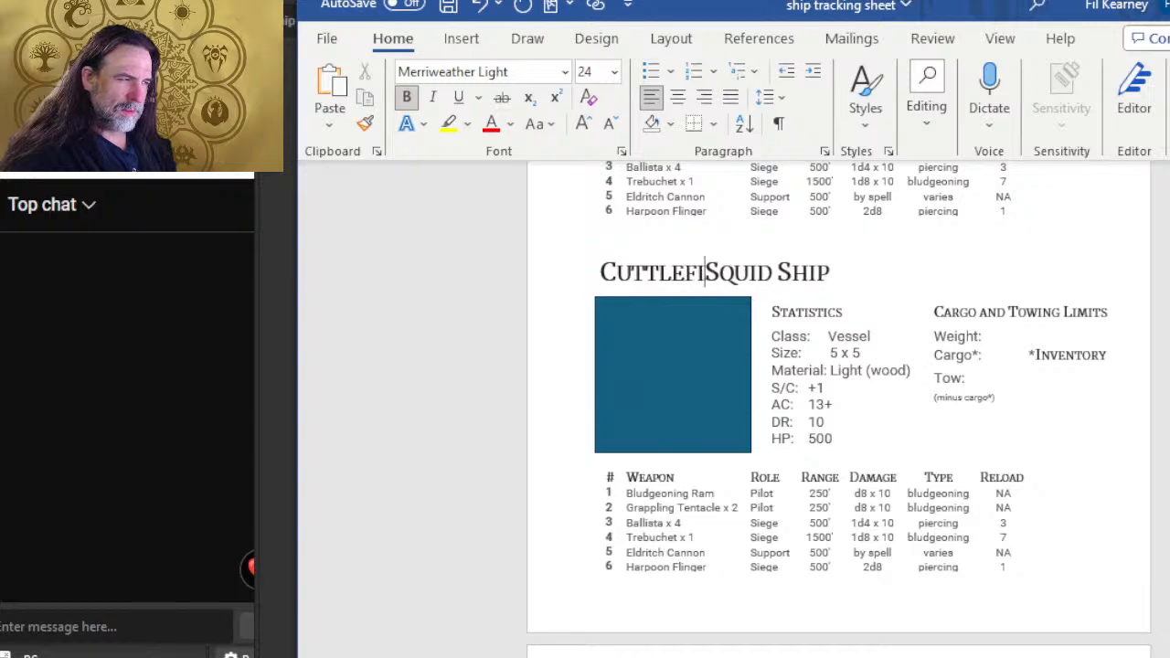
key("Delete")
key("Delete")
key("Delete")
key("Delete")
key("Delete")
key("Delete")
key("Delete")
key("Delete")
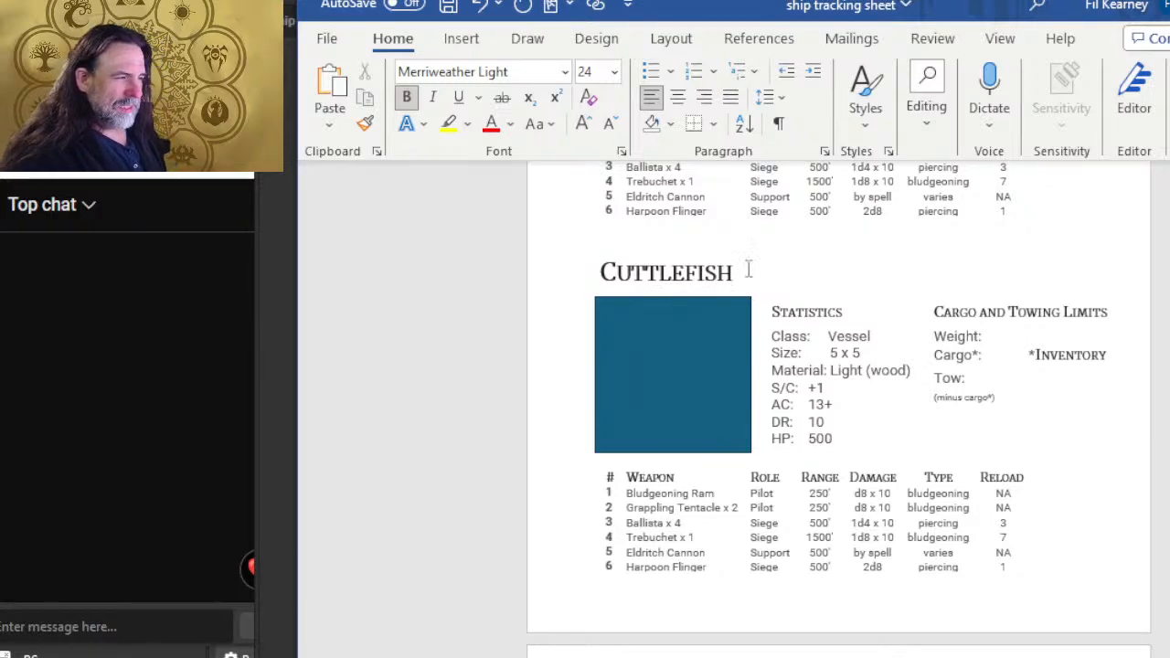
- Retitle the Squid Ship entry directly above Cuttlefish as Arrow, the first ship in the Craft table
scroll(748, 270, "up", 10)
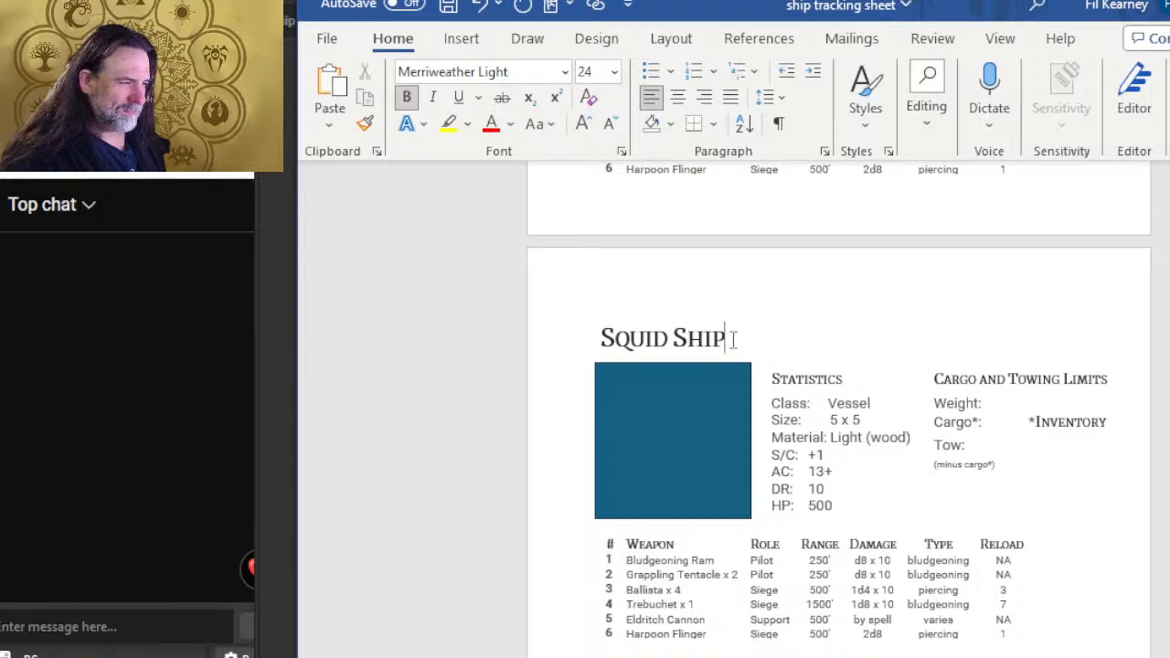
key("alt+Tab")
key("alt+Tab")
key("BackSpace")
key("BackSpace")
key("BackSpace")
key("BackSpace")
key("BackSpace")
key("BackSpace")
key("BackSpace")
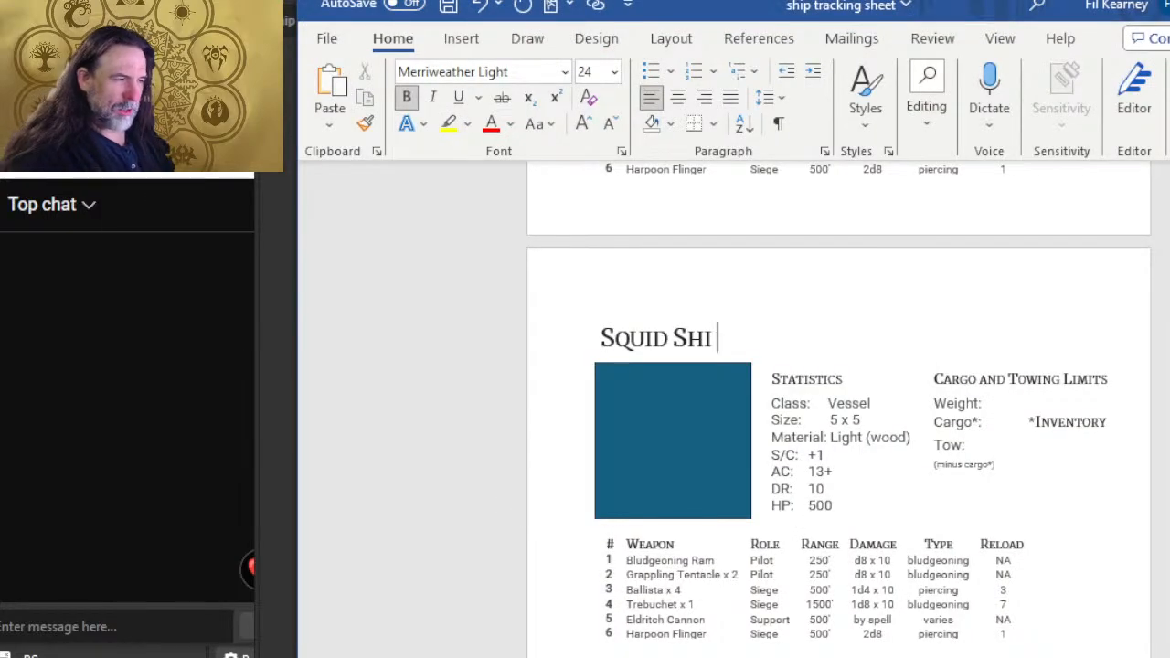
key("BackSpace")
key("BackSpace")
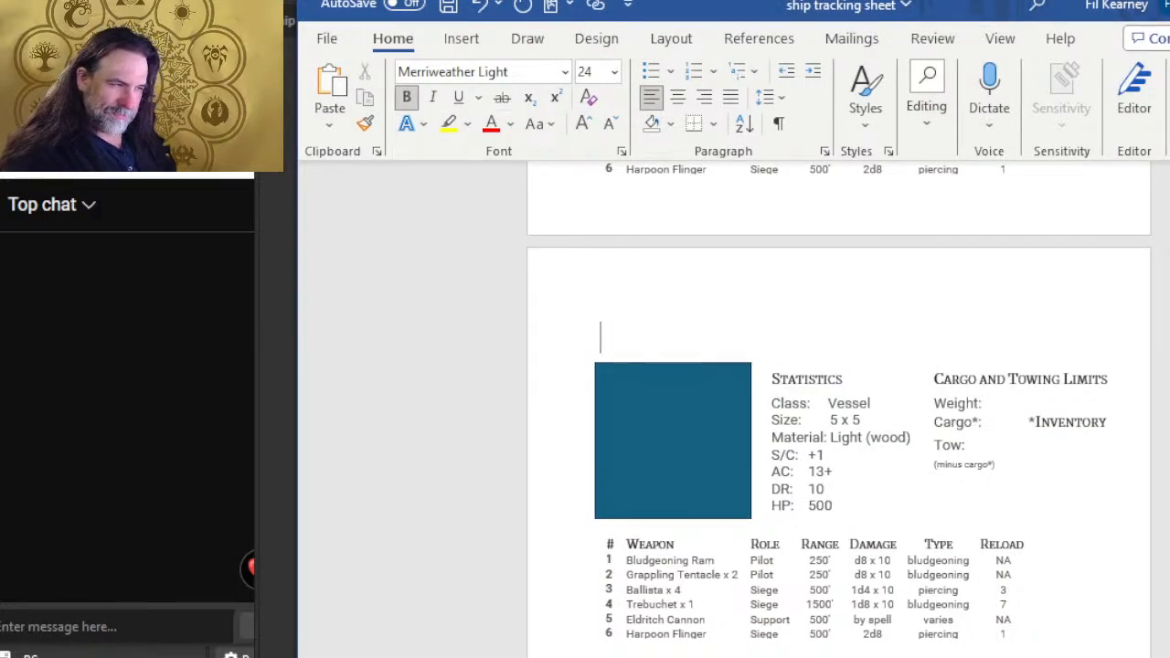
type("Arrow")
- Check the end of the Vessels table and retitle the Squid Ship entry above Arrow as Wasp
key("alt+Tab")
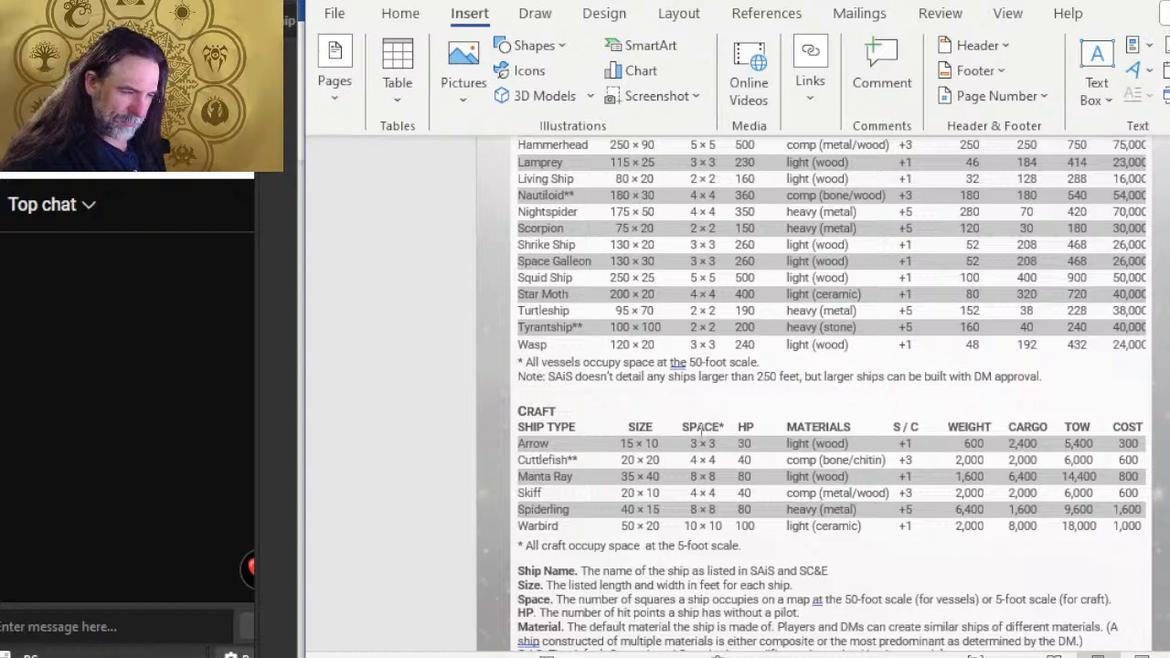
key("alt+Tab")
scroll(695, 397, "up", 8)
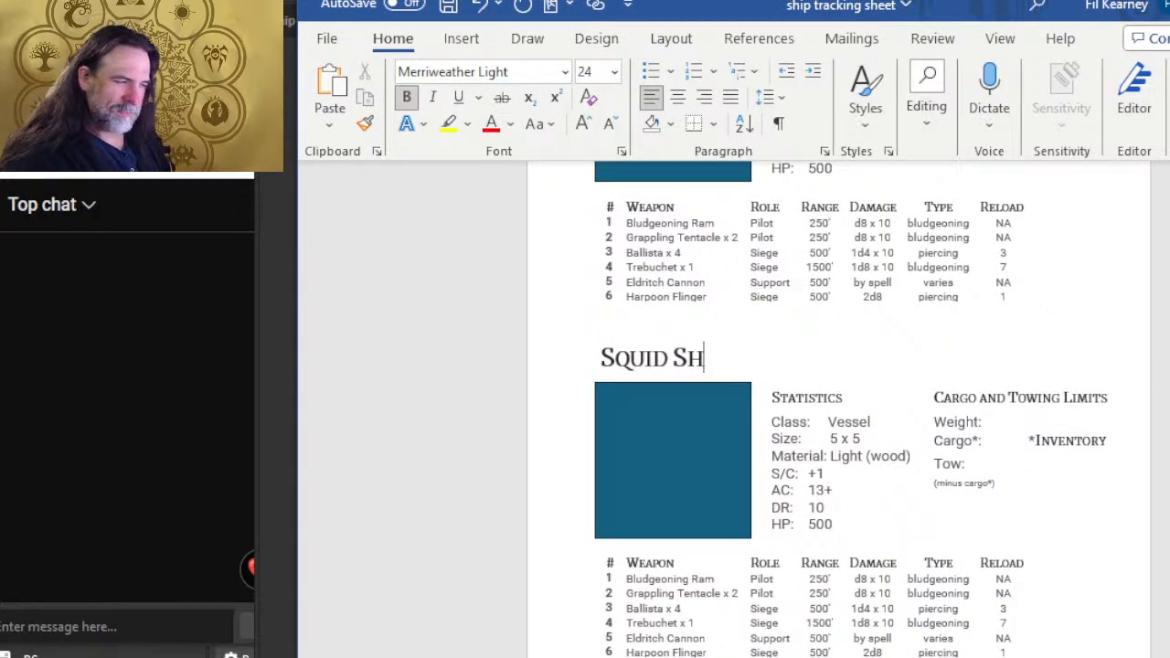
key("BackSpace")
key("BackSpace")
key("BackSpace")
key("BackSpace")
key("BackSpace")
key("BackSpace")
key("BackSpace")
key("BackSpace")
type("W")
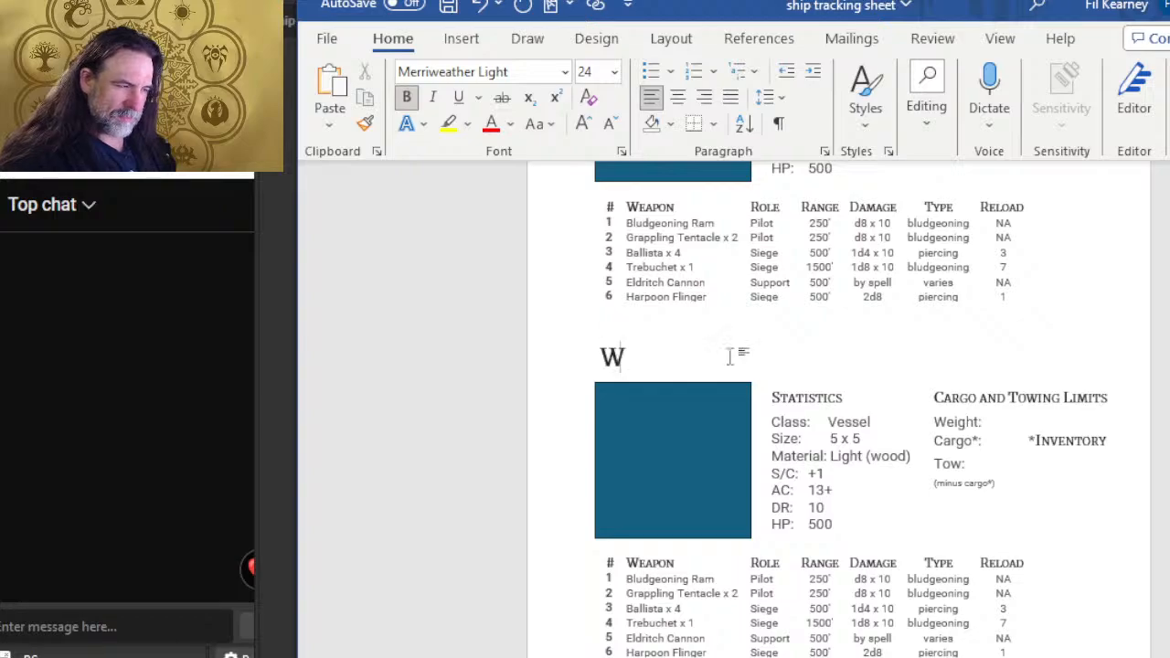
type("asp")
- Check the Vessels table and retitle the Squid Ship entry directly above Wasp as Tyrantship
key("alt+Tab")
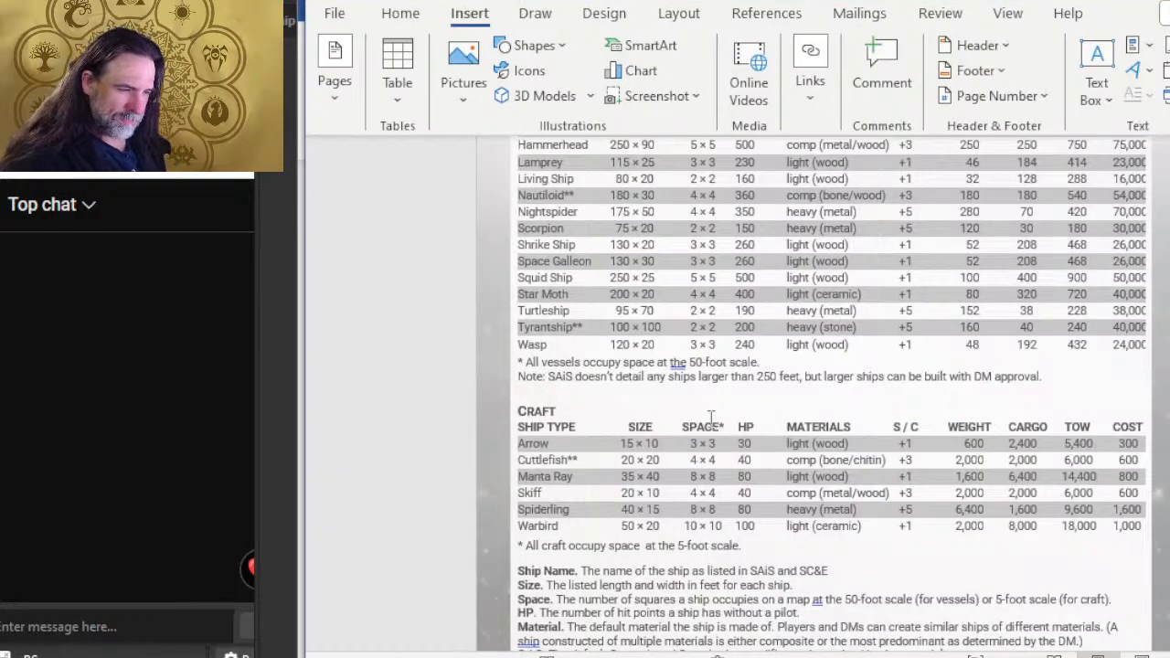
key("alt+Tab")
scroll(628, 347, "up", 5)
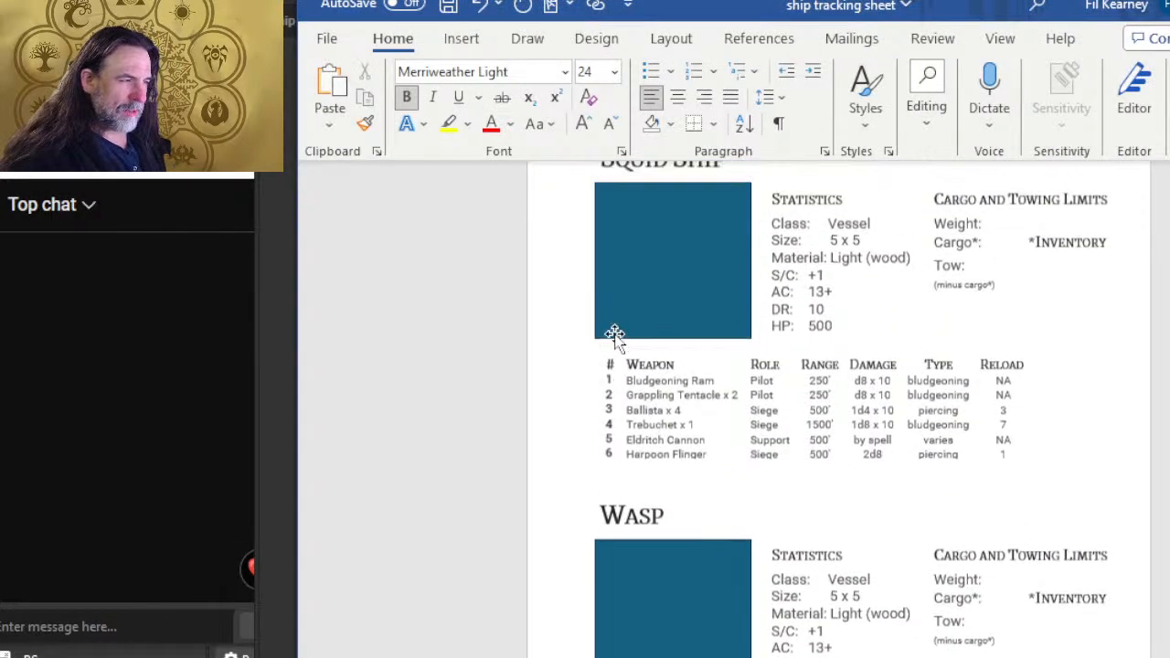
scroll(649, 286, "up", 1)
left_click(684, 295)
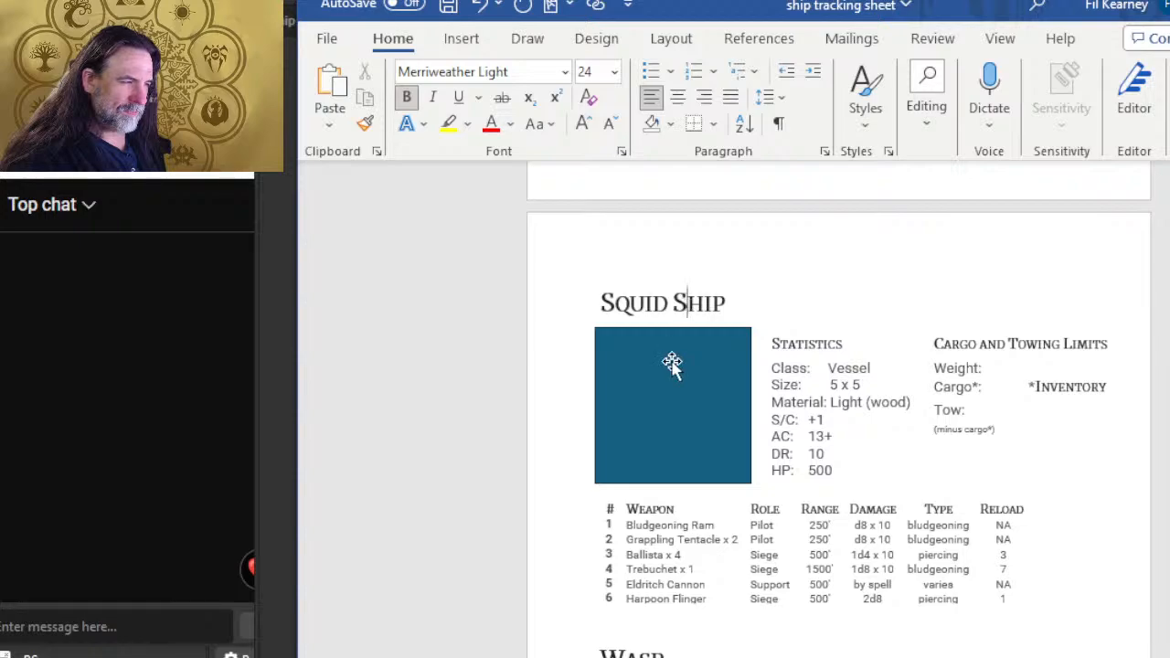
key("BackSpace")
key("BackSpace")
key("BackSpace")
key("BackSpace")
key("BackSpace")
key("BackSpace")
key("BackSpace")
type("T")
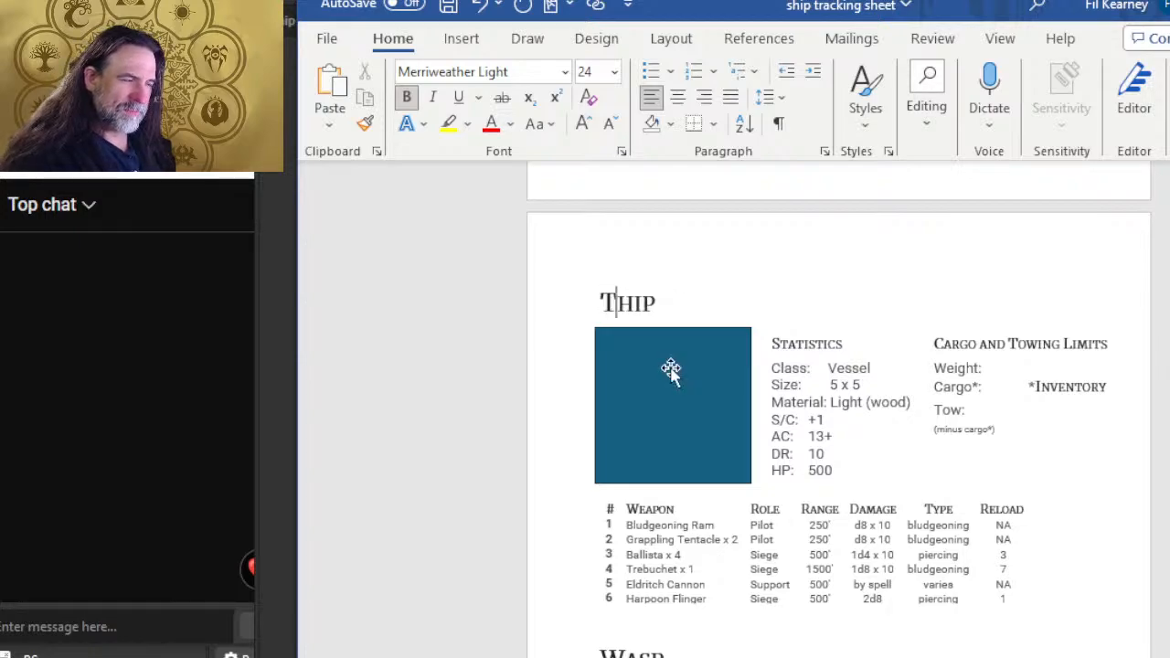
type("yrant")
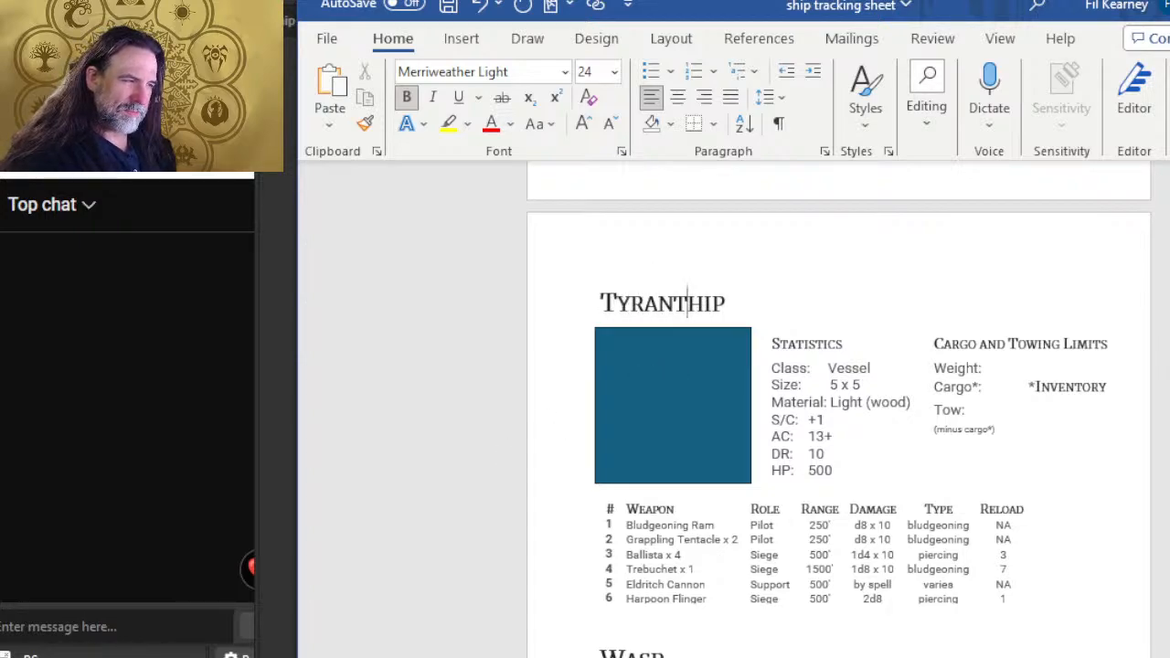
type("s")
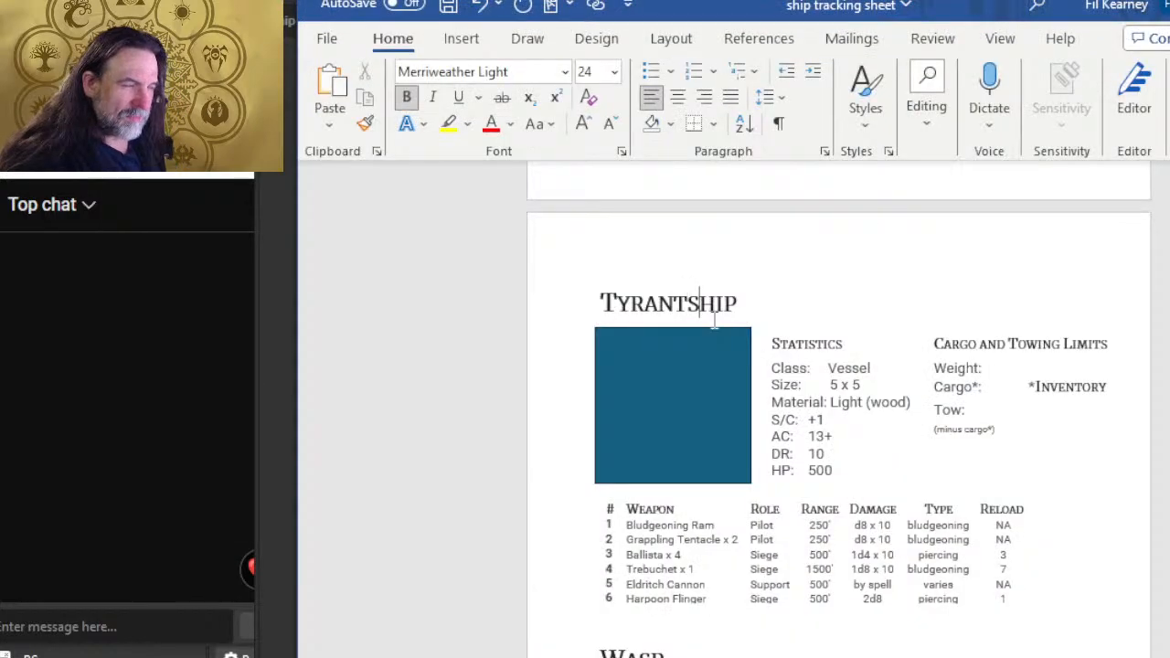
- Retitle the Squid Ship entry directly above Tyrantship as Turtleship and return to the rules document's Vessels table
scroll(693, 306, "up", 10)
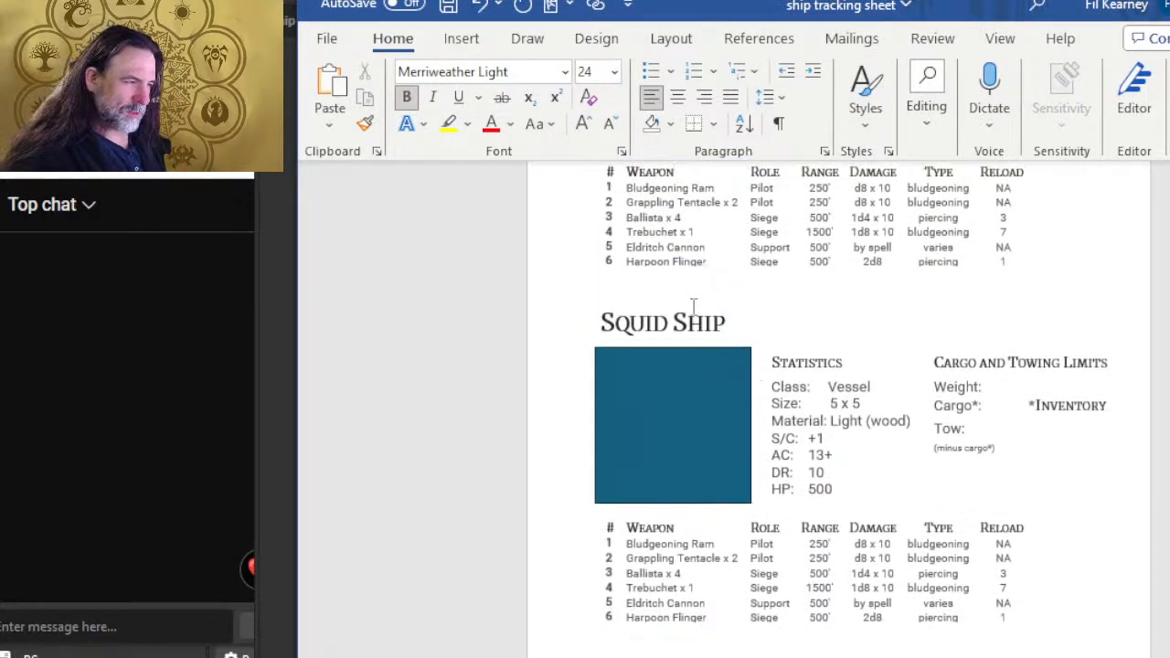
left_click(687, 322)
key("BackSpace")
key("BackSpace")
key("BackSpace")
key("BackSpace")
key("BackSpace")
key("BackSpace")
key("BackSpace")
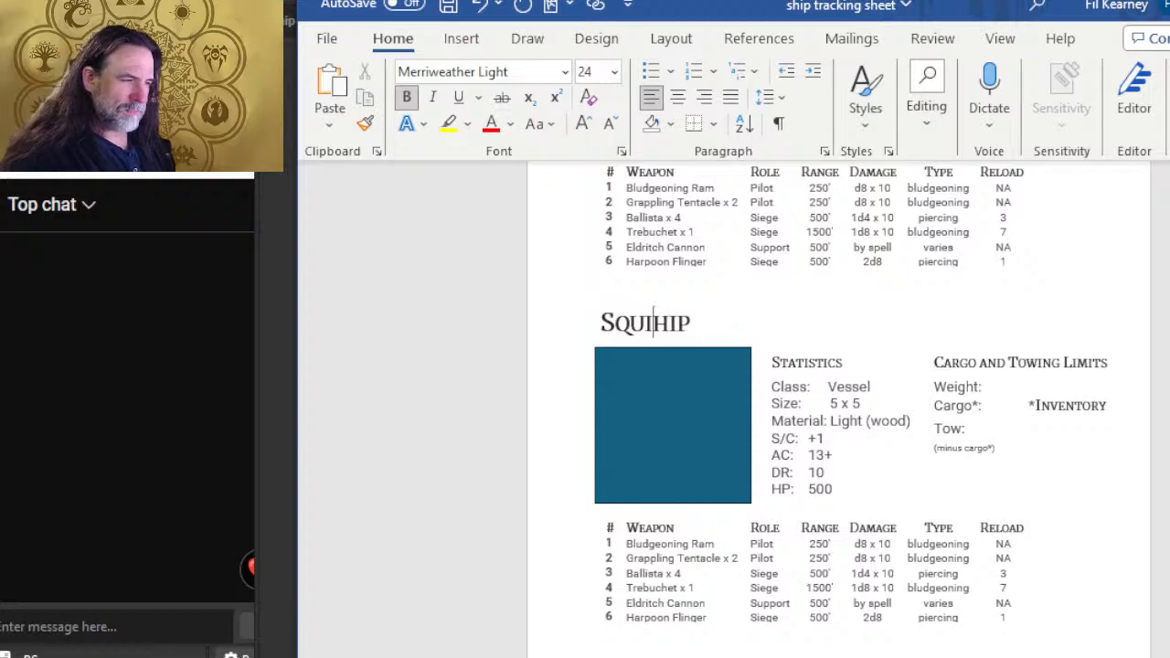
type("Turtles")
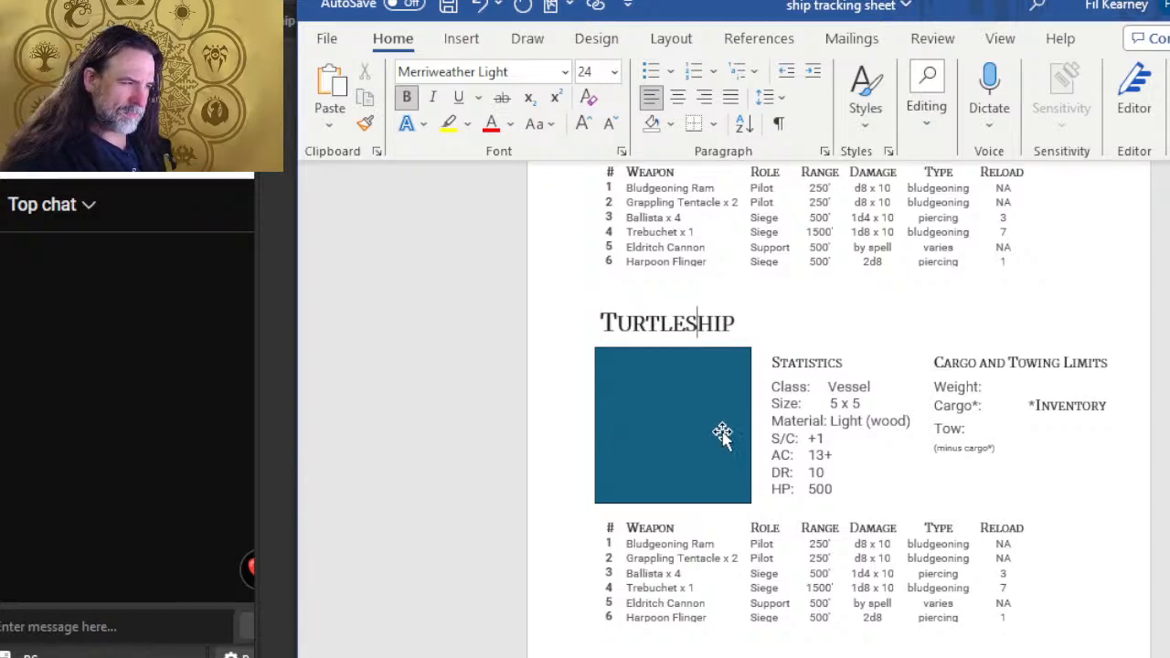
key("alt+Tab")
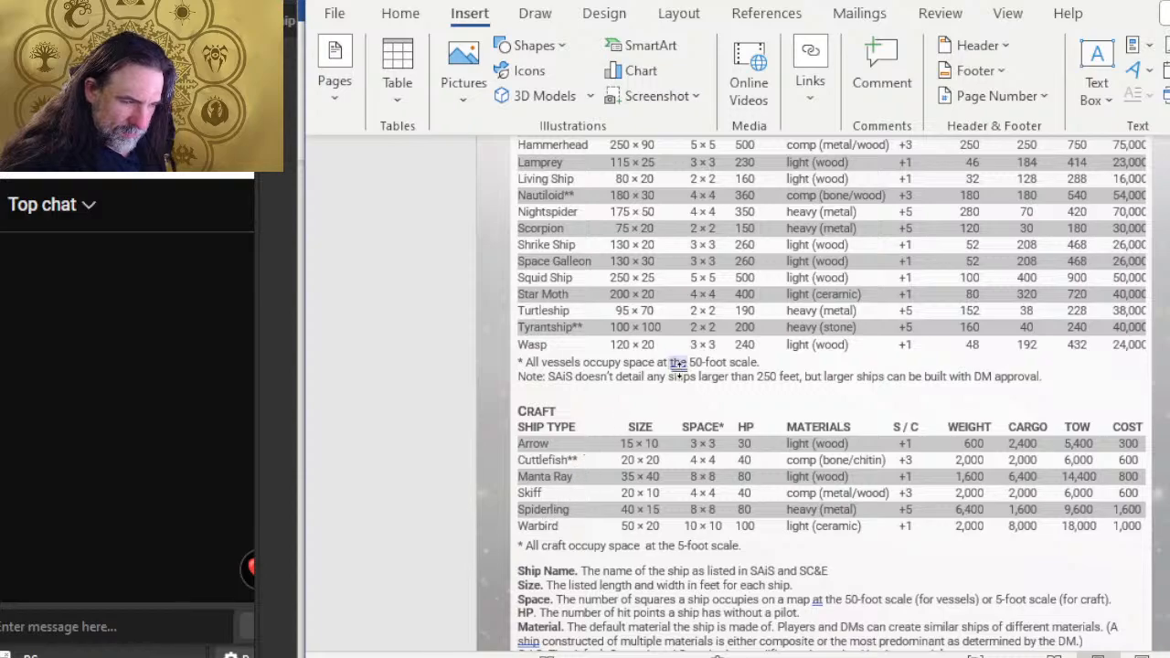
- Check the Vessels table and retitle the Squid Ship entry directly above Turtleship as Star Moth
scroll(658, 345, "up", 3)
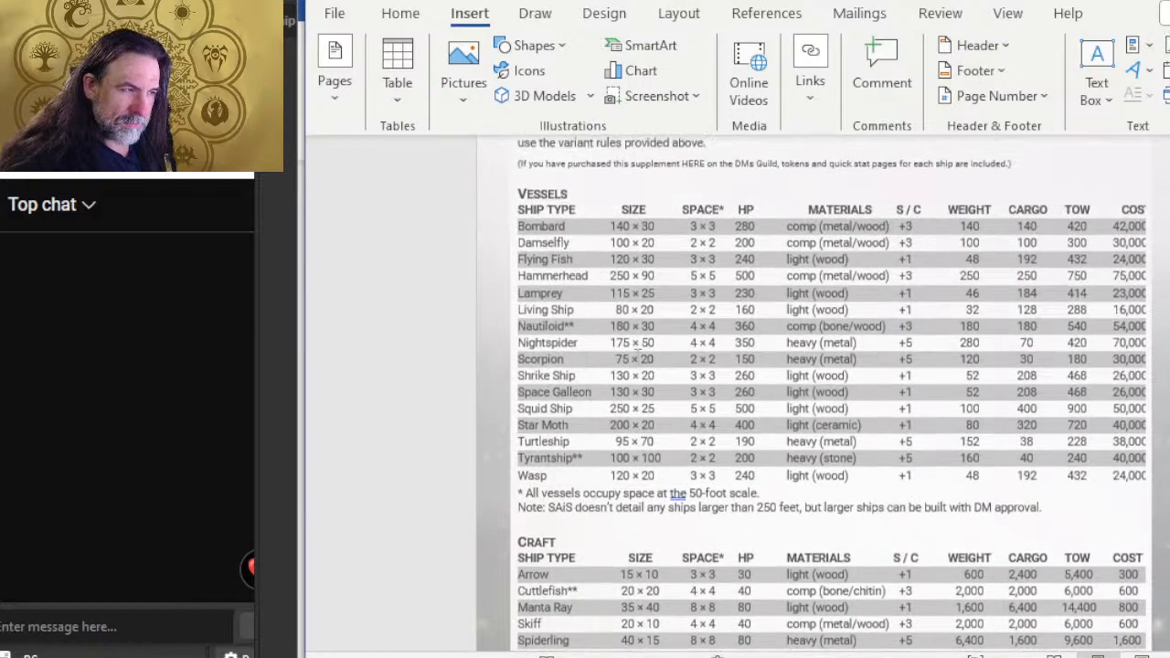
key("alt+Tab")
scroll(720, 394, "up", 3)
scroll(720, 394, "up", 5)
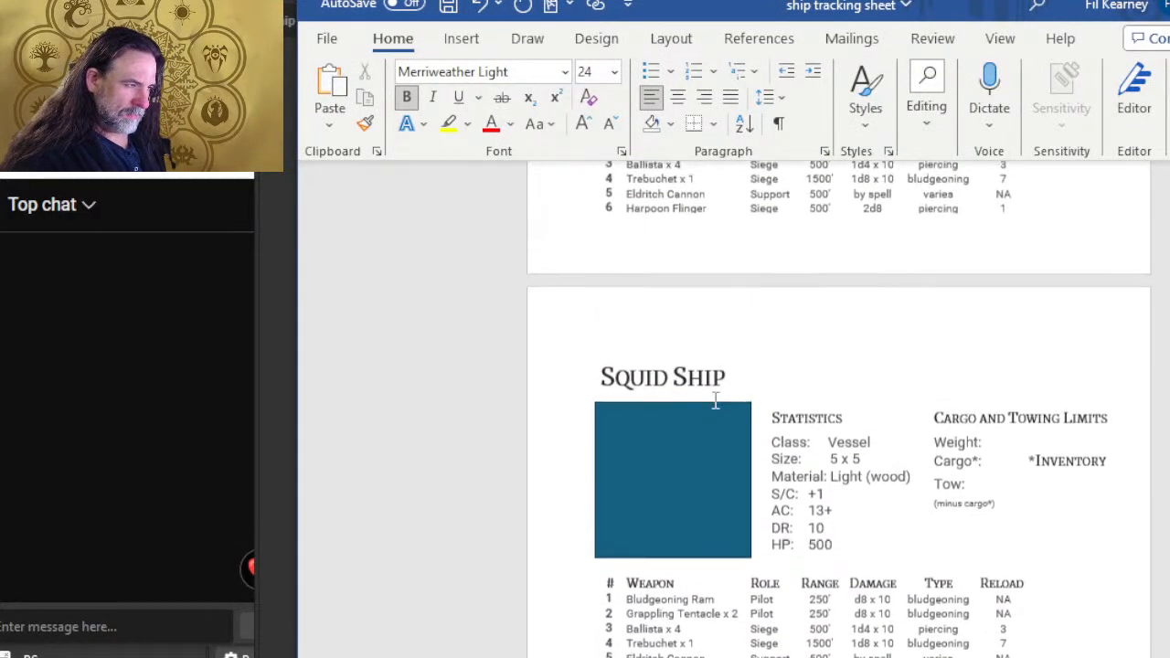
left_click(729, 390)
key("BackSpace")
key("BackSpace")
key("BackSpace")
key("BackSpace")
key("BackSpace")
key("BackSpace")
key("BackSpace")
key("BackSpace")
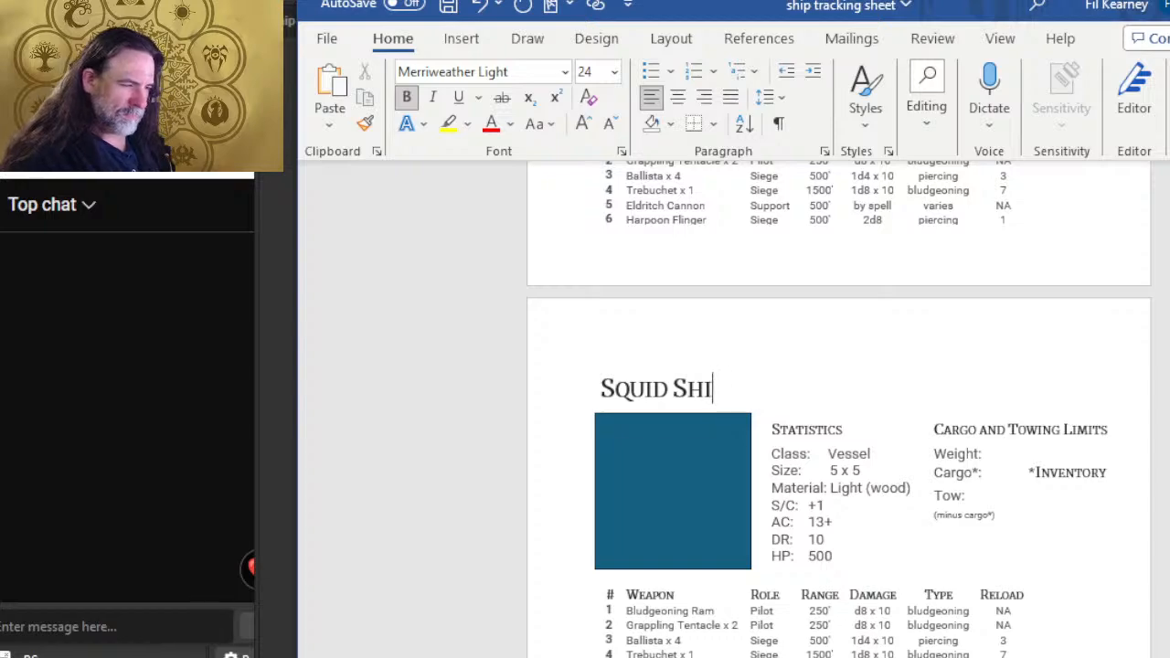
key("BackSpace")
type("tar")
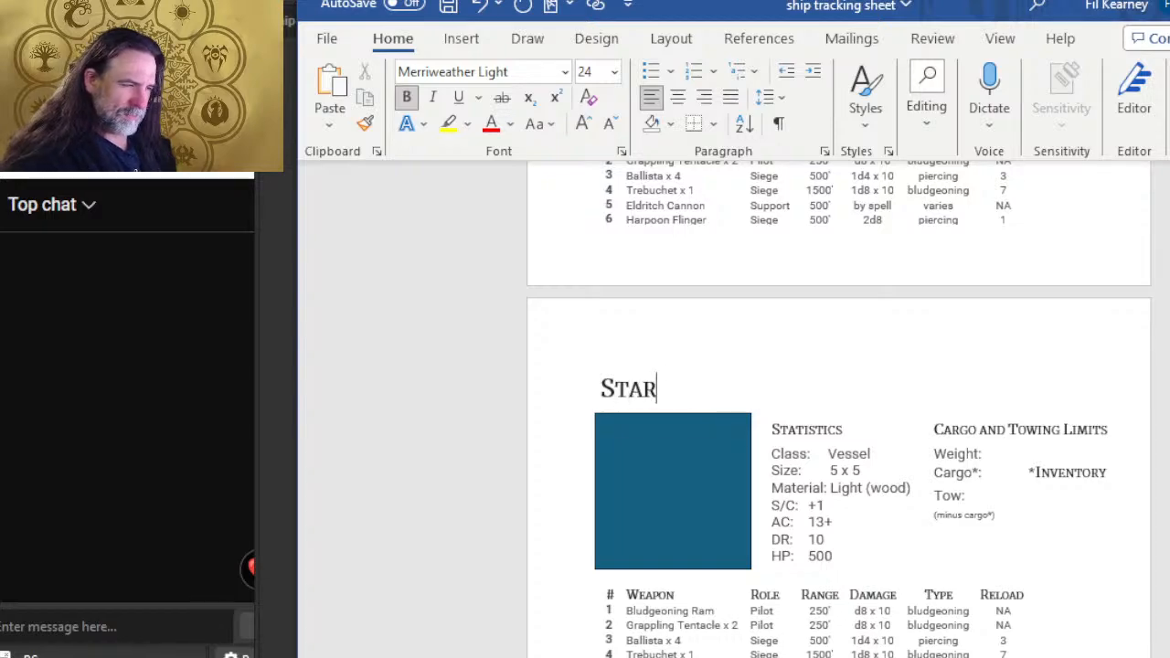
type("moth")
key("BackSpace")
key("BackSpace")
key("BackSpace")
key("BackSpace")
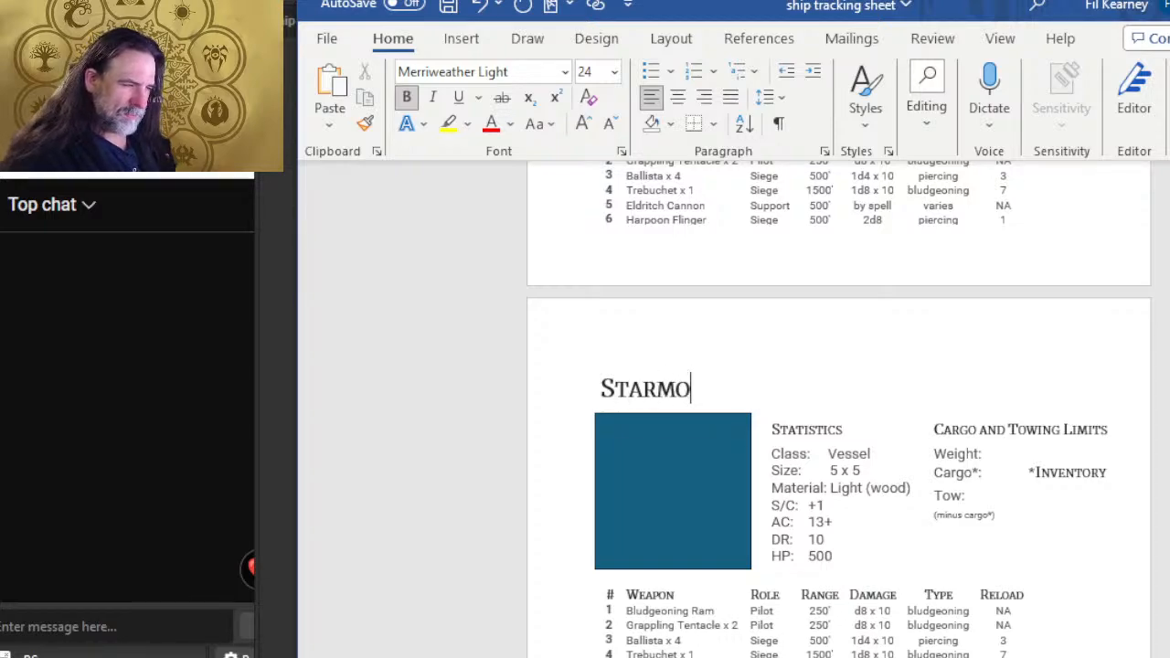
type("Mto")
key("BackSpace")
key("BackSpace")
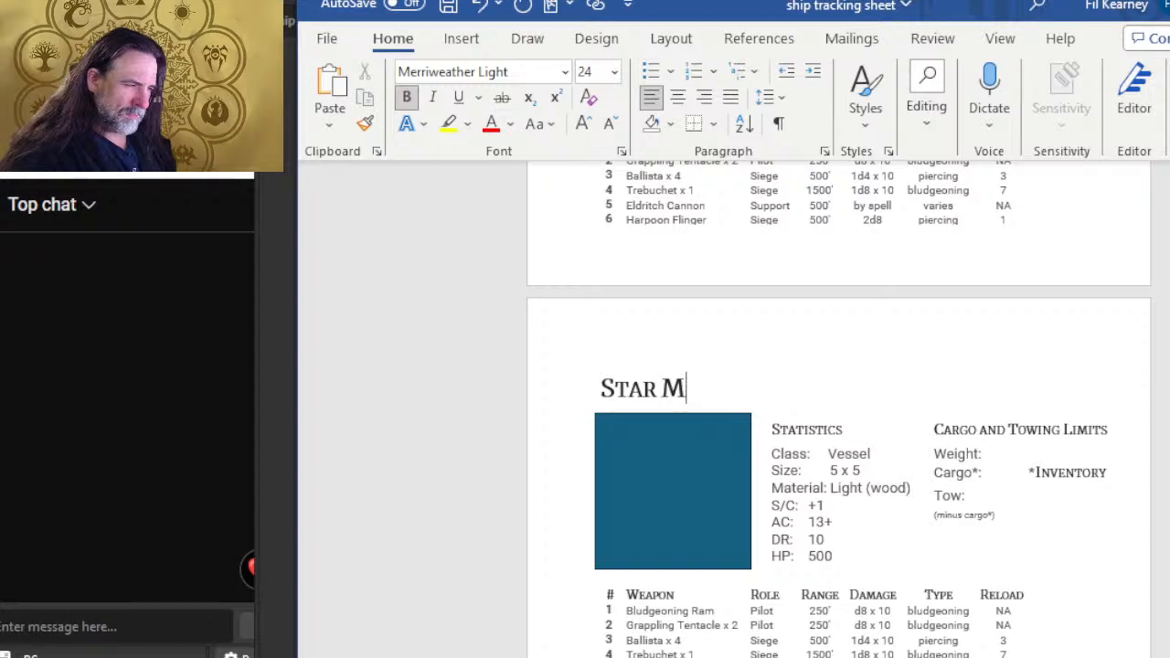
- Check the Vessels table and retitle the second Squid Ship entry above Star Moth, at the start of its page, as Space Galleon
key("alt+Tab")
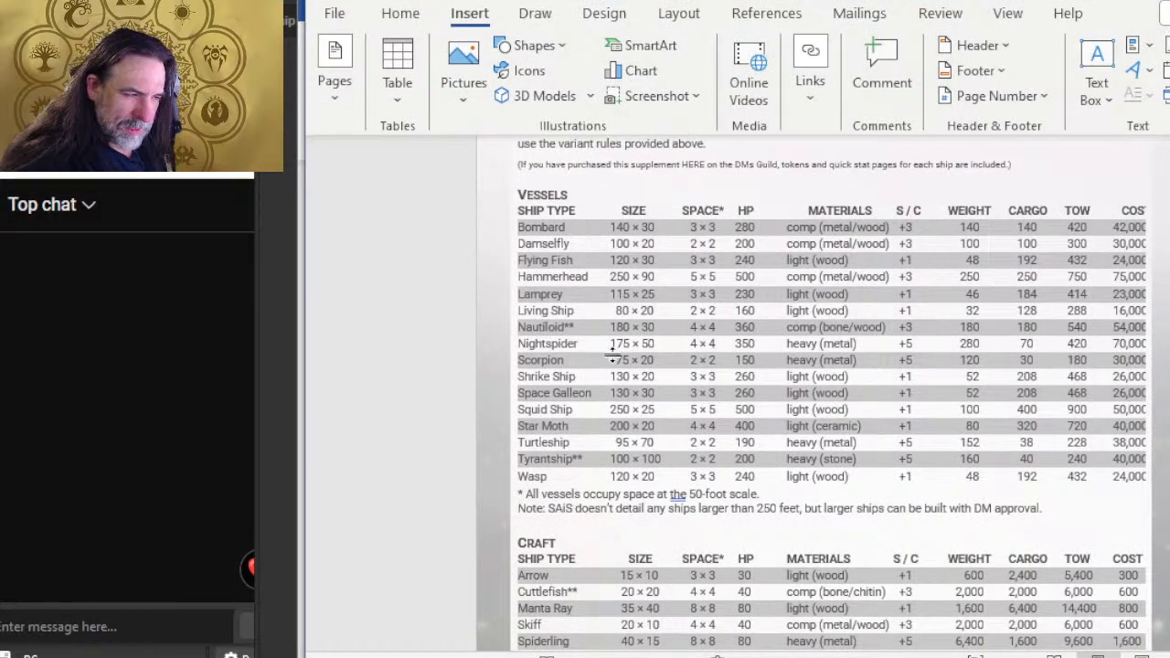
key("alt+Tab")
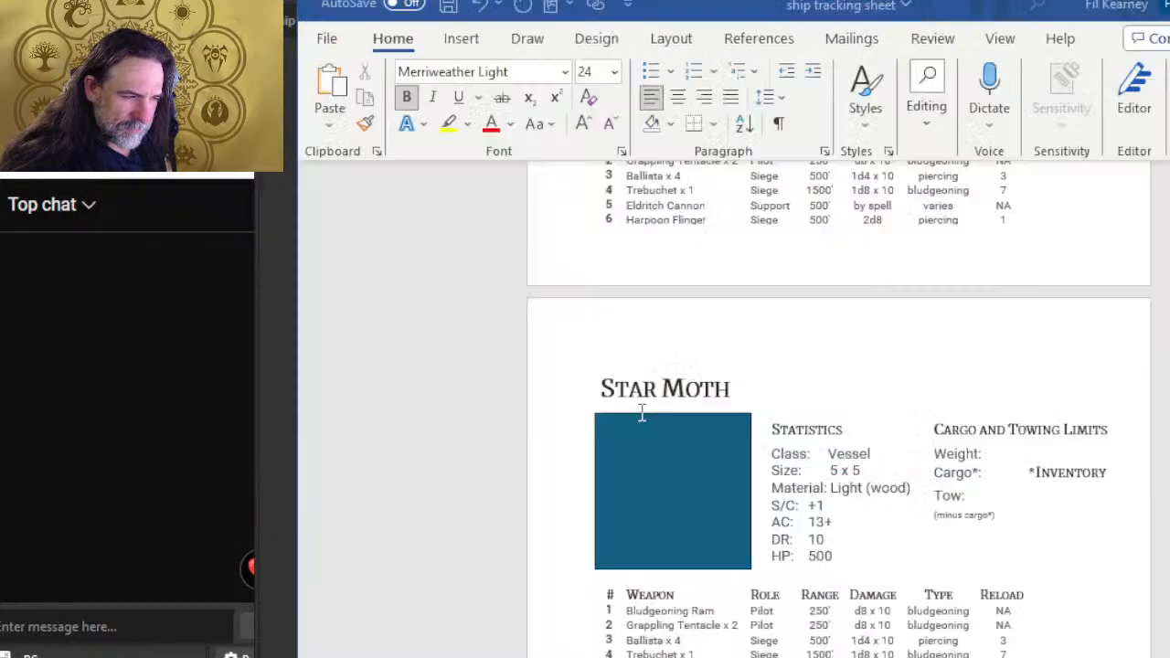
scroll(687, 381, "up", 6)
scroll(687, 365, "down", 3)
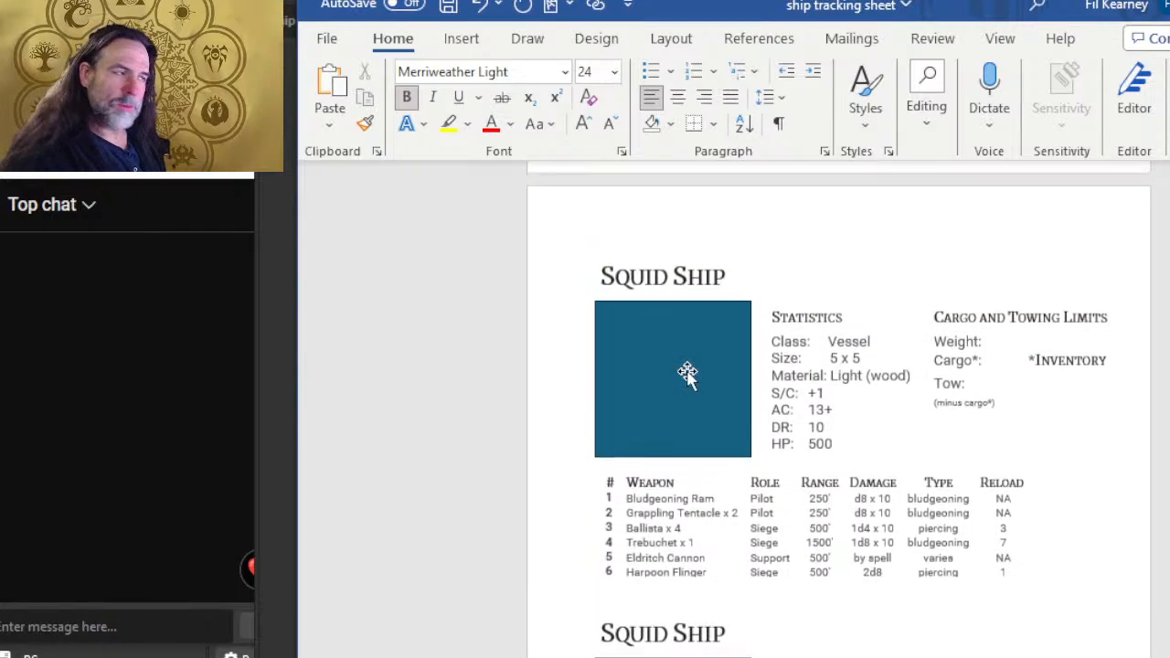
scroll(690, 370, "up", 2)
key("alt+Tab")
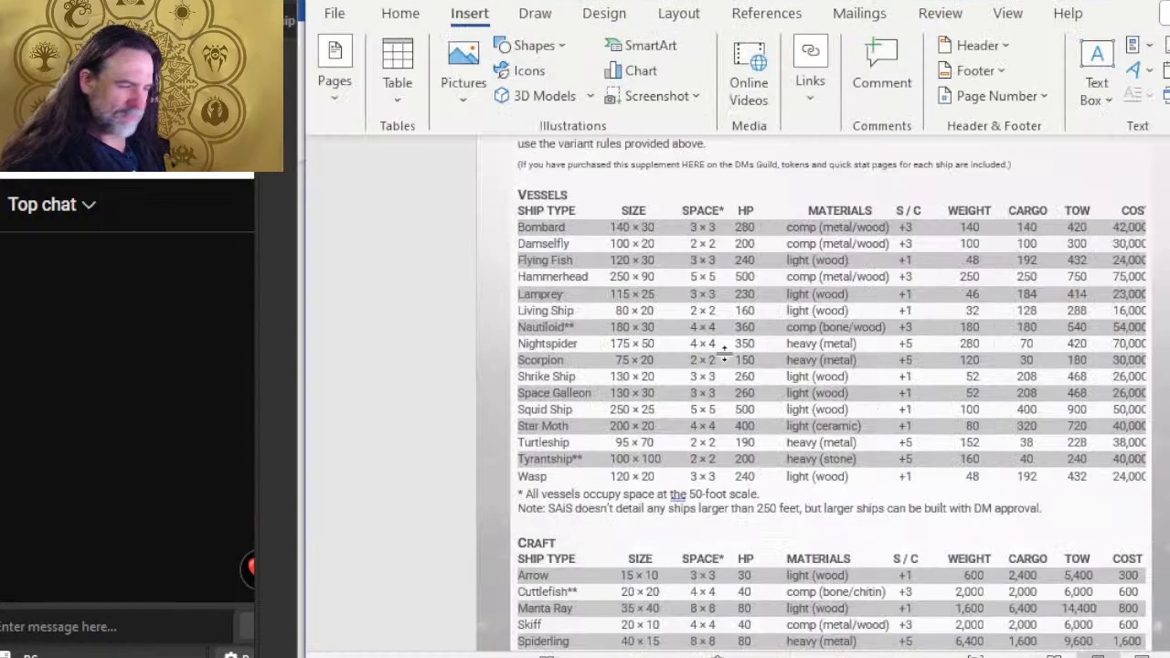
key("alt+Tab")
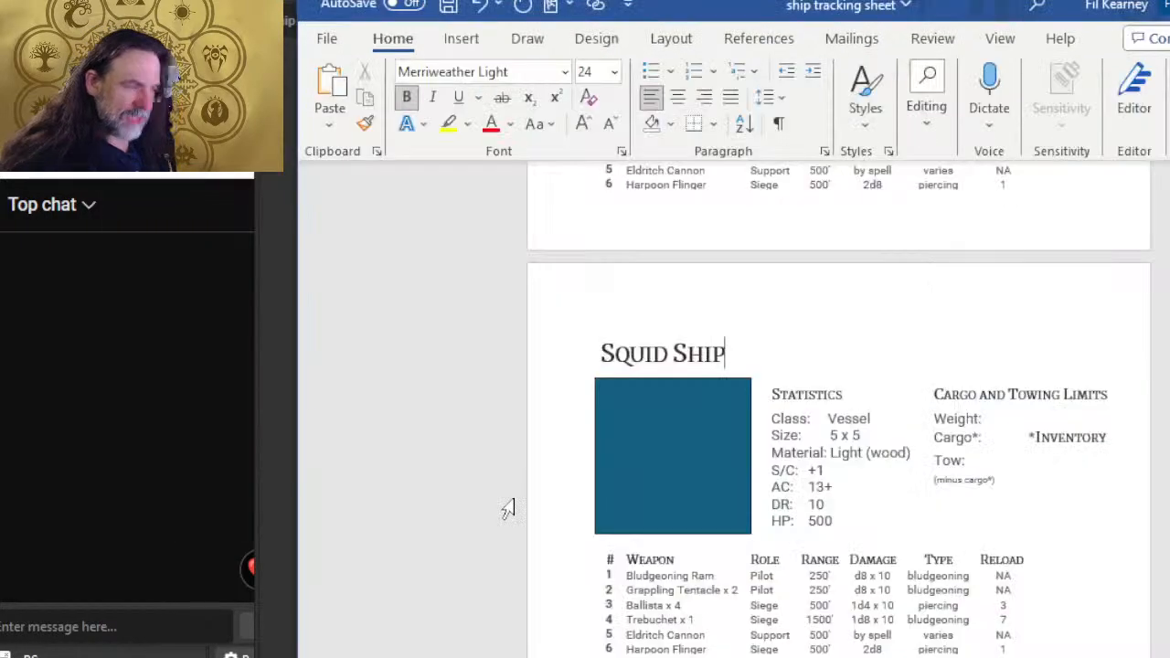
key("BackSpace")
key("BackSpace")
key("BackSpace")
key("BackSpace")
key("BackSpace")
key("BackSpace")
key("BackSpace")
key("BackSpace")
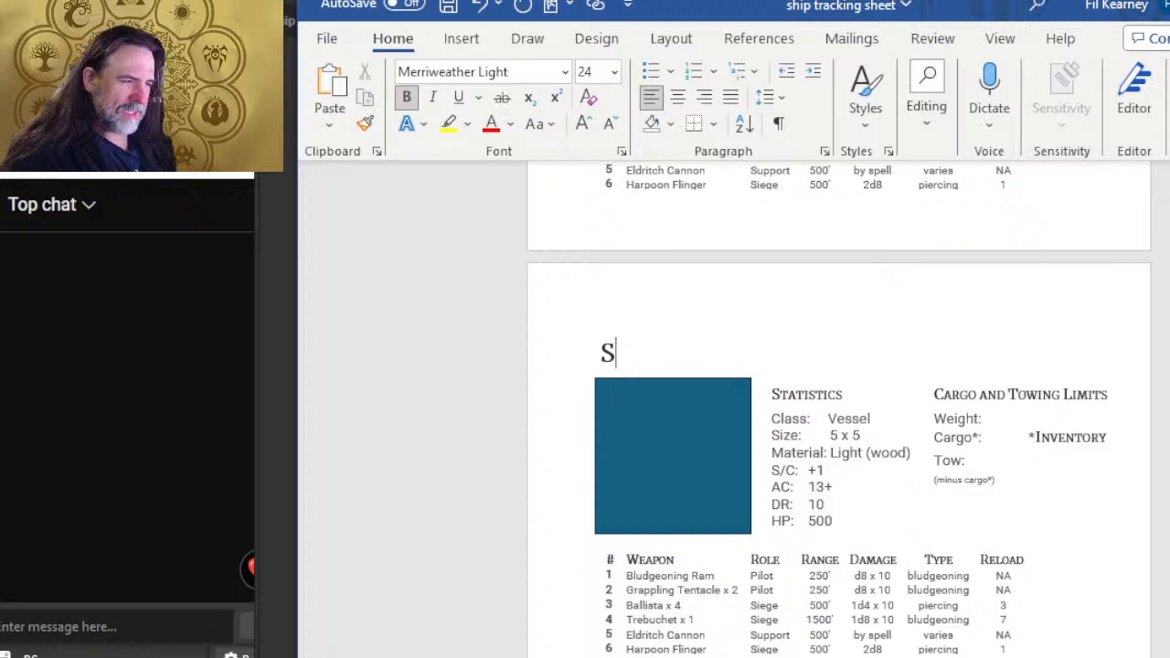
type("pace Galleon")
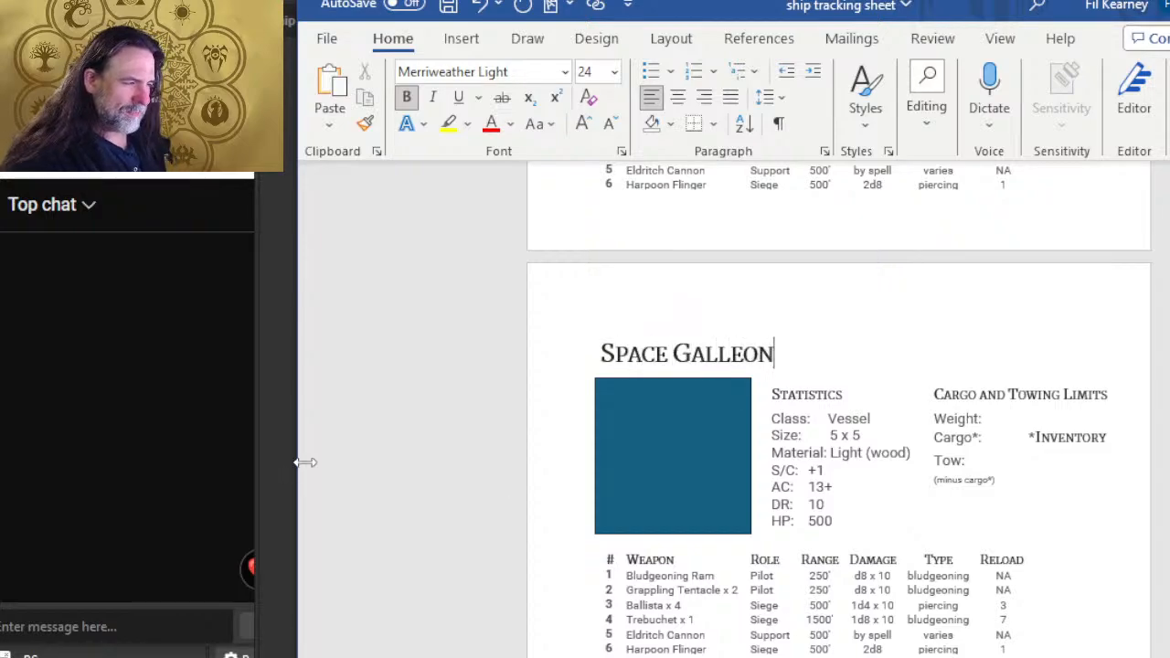
- Check the Vessels table and retitle the Squid Ship entry directly above Space Galleon as Shrike Ship
scroll(631, 504, "up", 5)
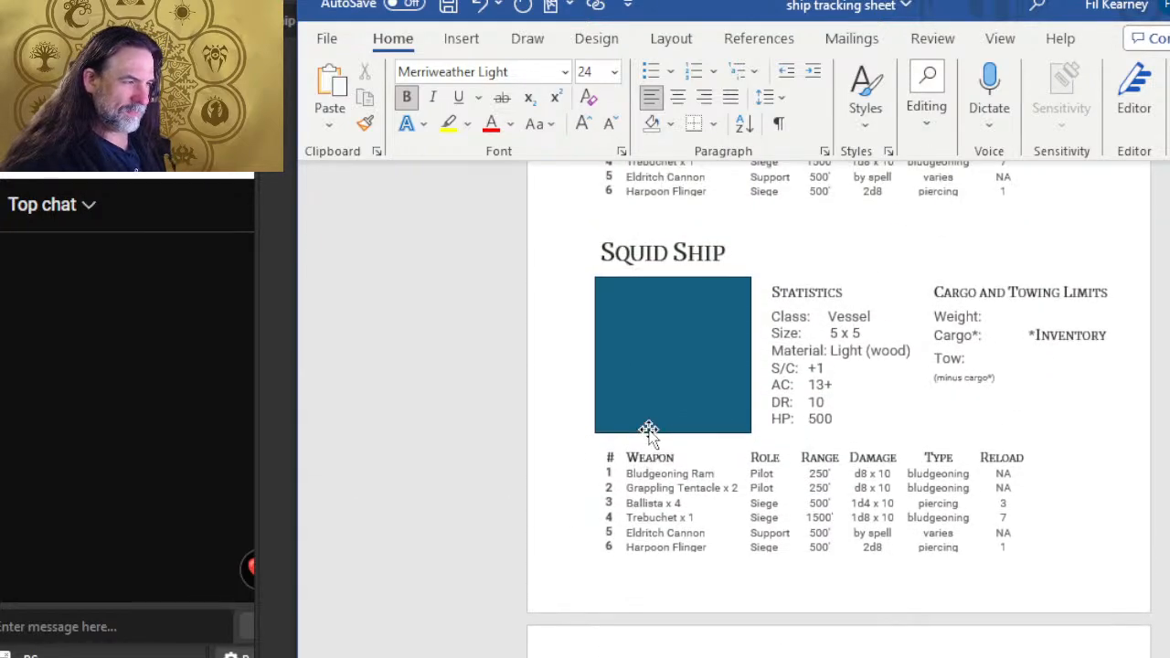
key("alt+Tab")
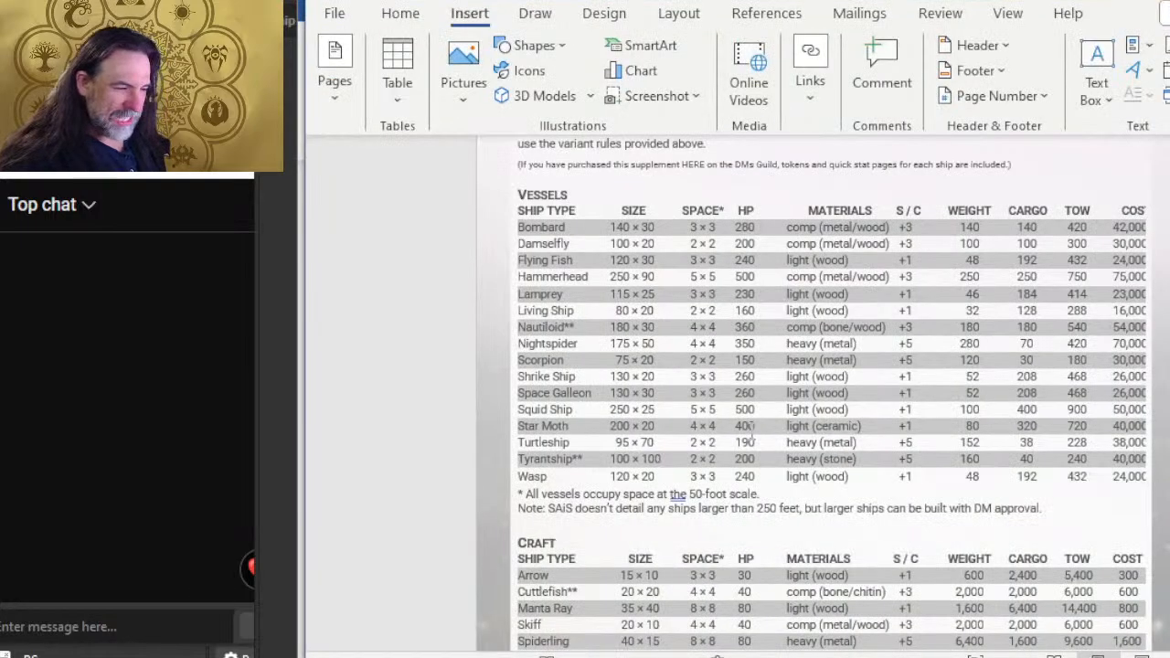
key("alt+Tab")
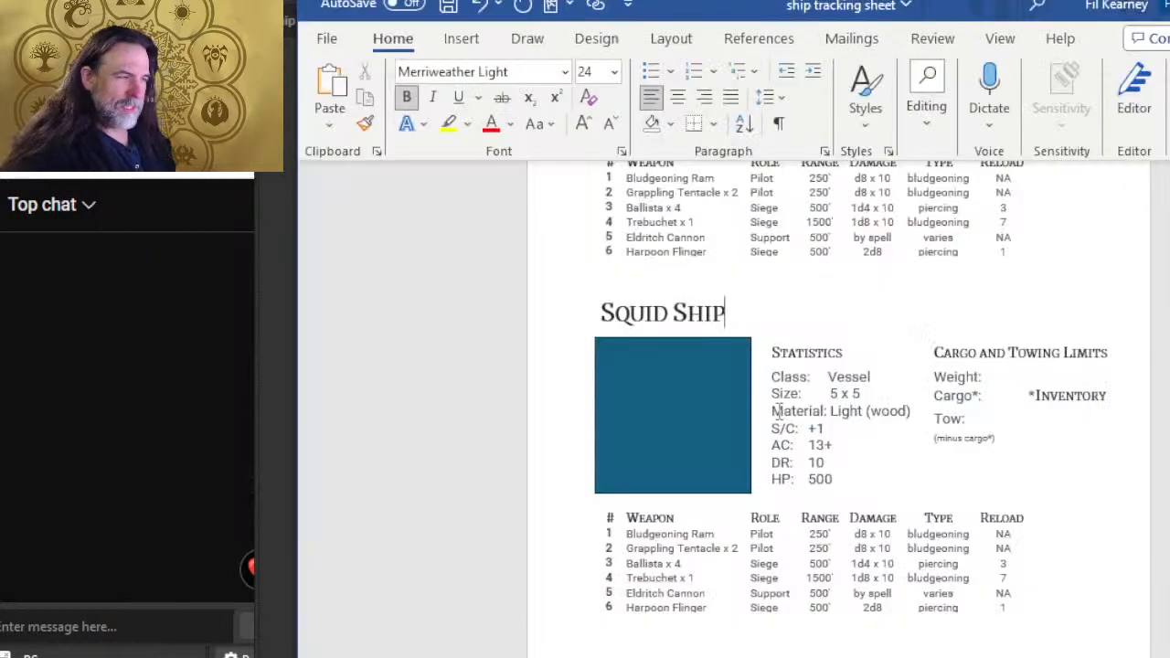
key("Left")
key("Left")
key("Left")
key("Left")
key("BackSpace")
key("BackSpace")
key("BackSpace")
key("BackSpace")
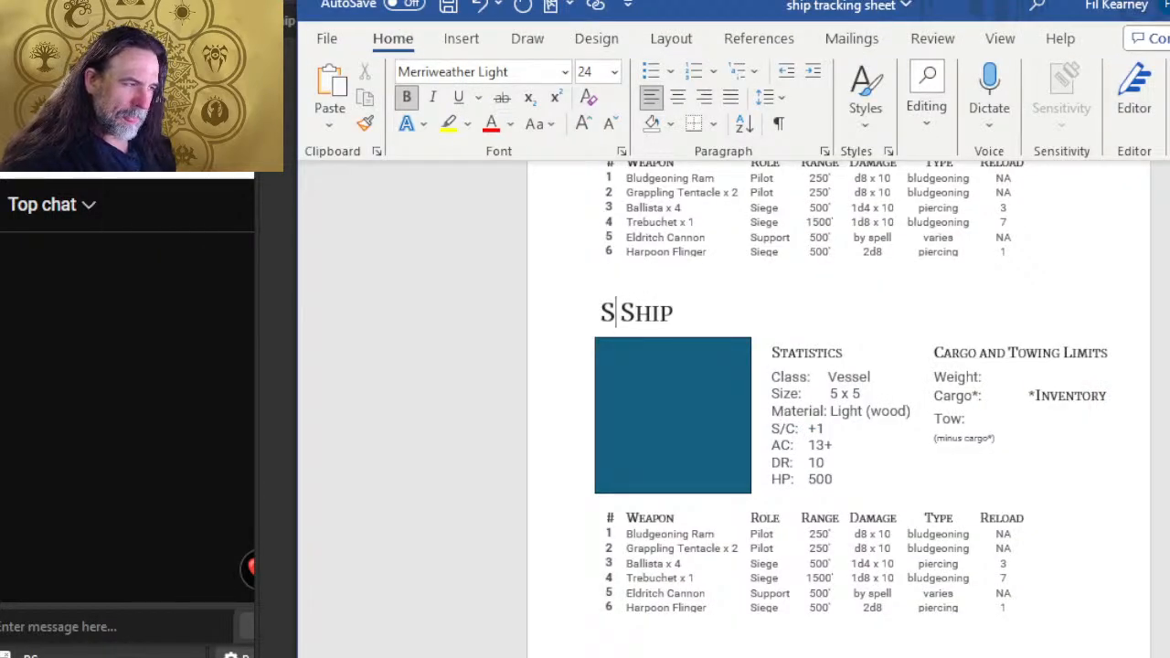
type("hrike")
- Check the Vessels table and retitle the Squid Ship entry directly above Shrike Ship as Scorpion
key("alt+Tab")
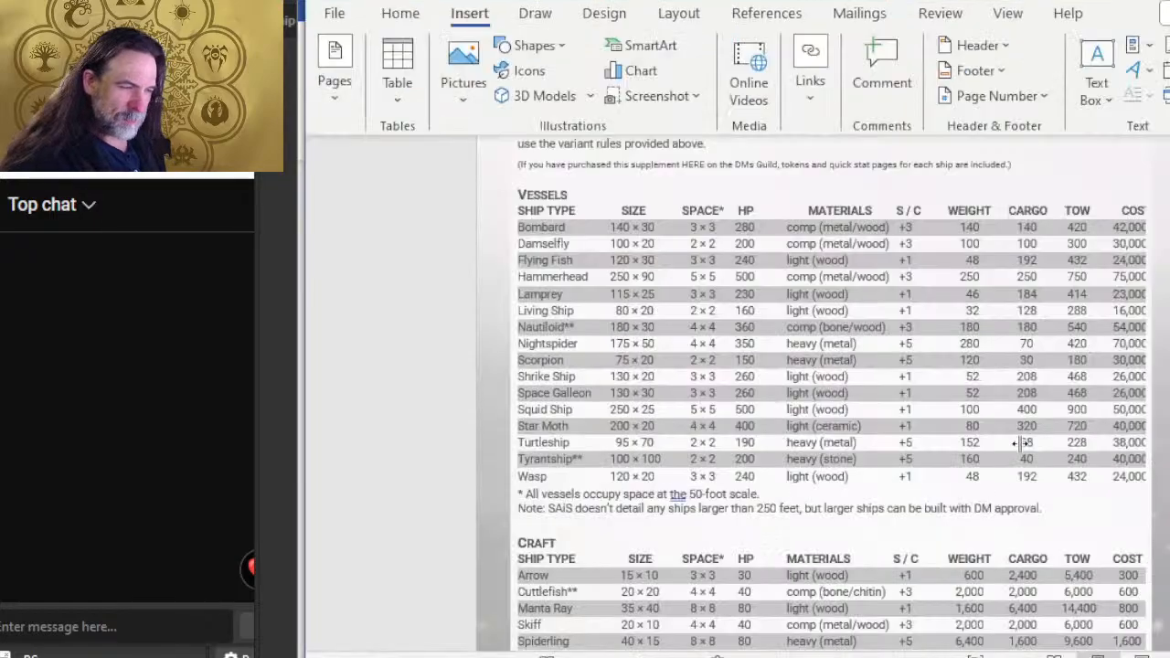
key("alt+Tab")
scroll(1071, 305, "up", 5)
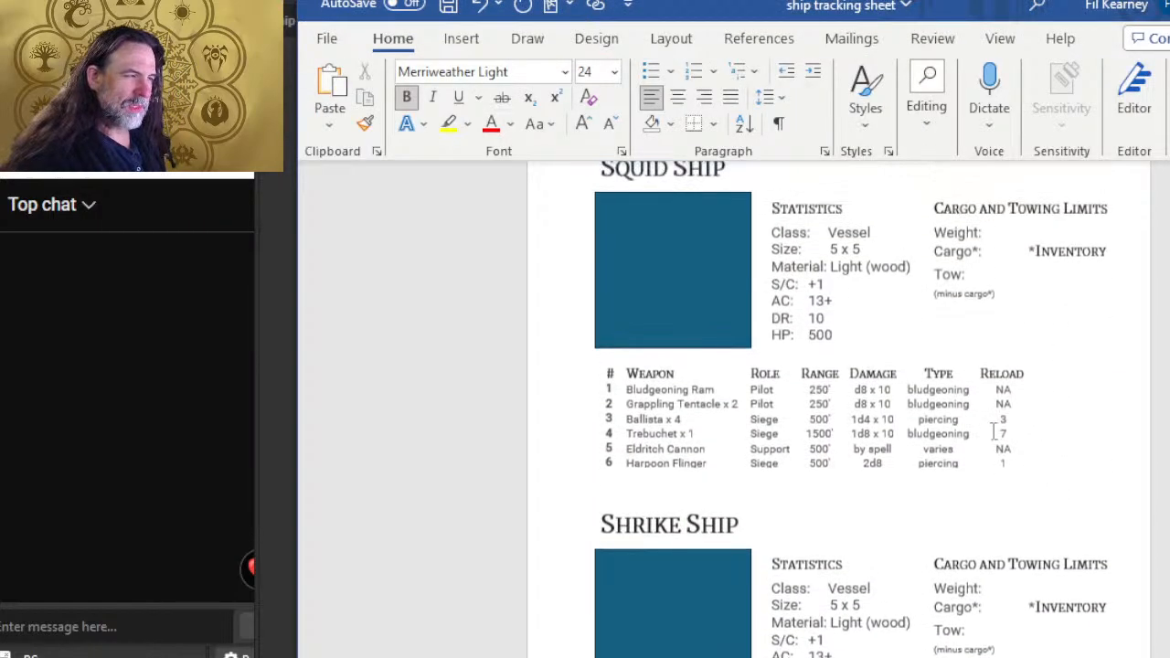
triple_click(625, 384)
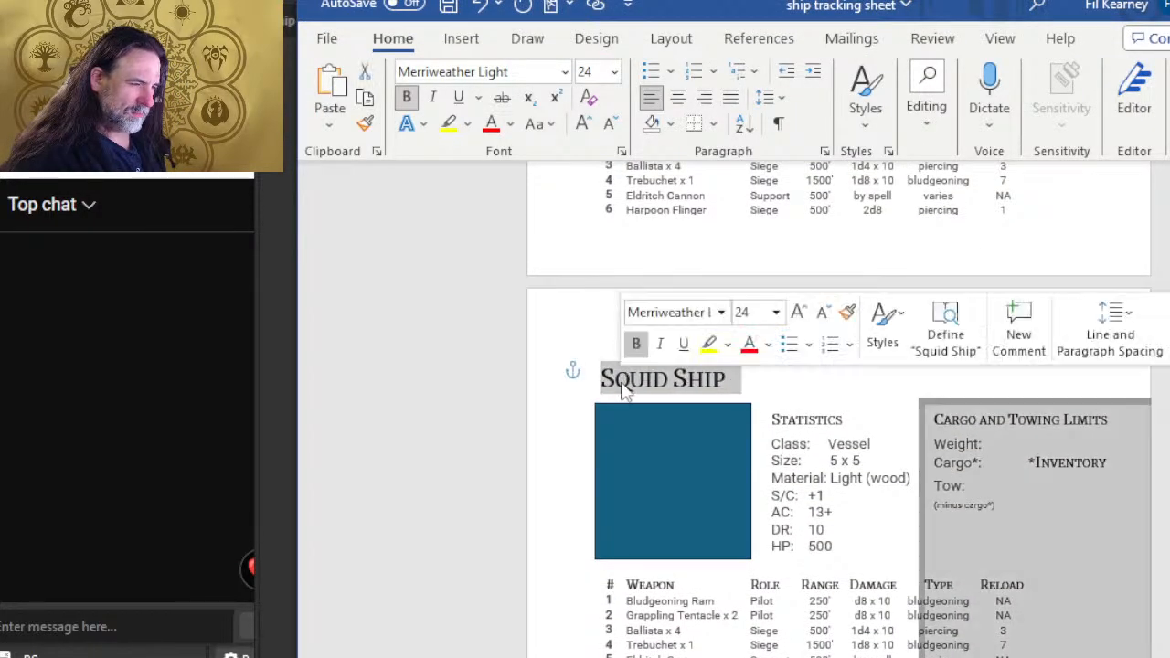
left_click(625, 388)
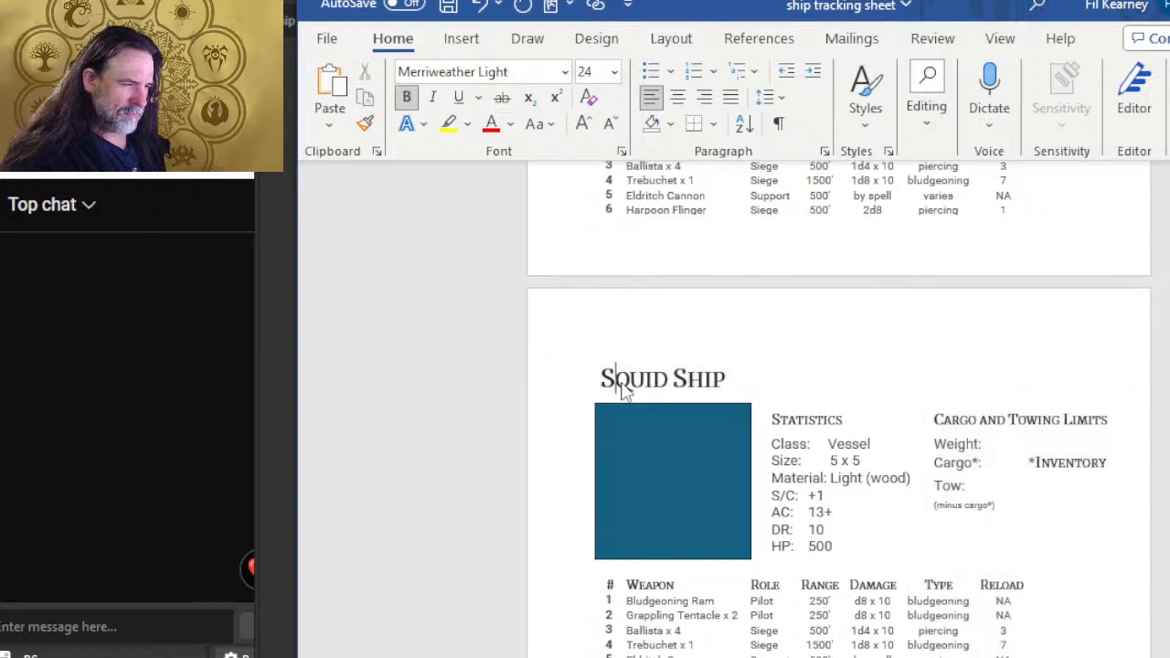
type("corpion")
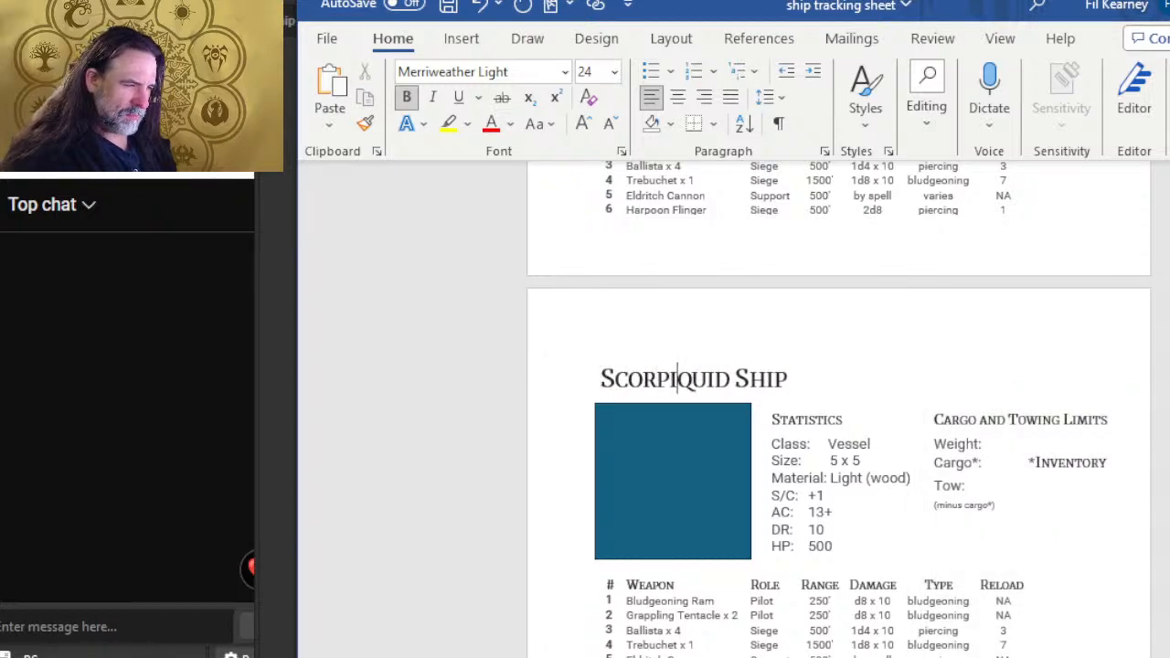
key("Delete")
key("Delete")
key("Delete")
key("Delete")
key("Delete")
key("Delete")
key("Delete")
key("Delete")
key("Delete")
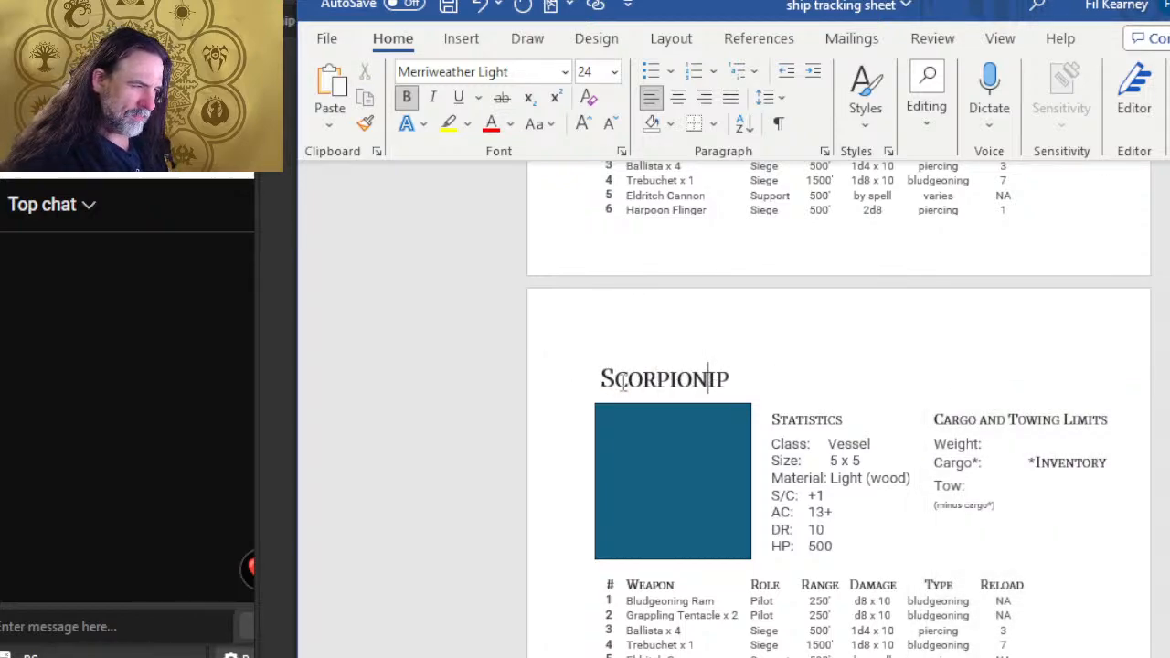
- Check the Vessels table and retitle the Squid Ship entry directly above Scorpion as Nightspider
scroll(623, 384, "up", 10)
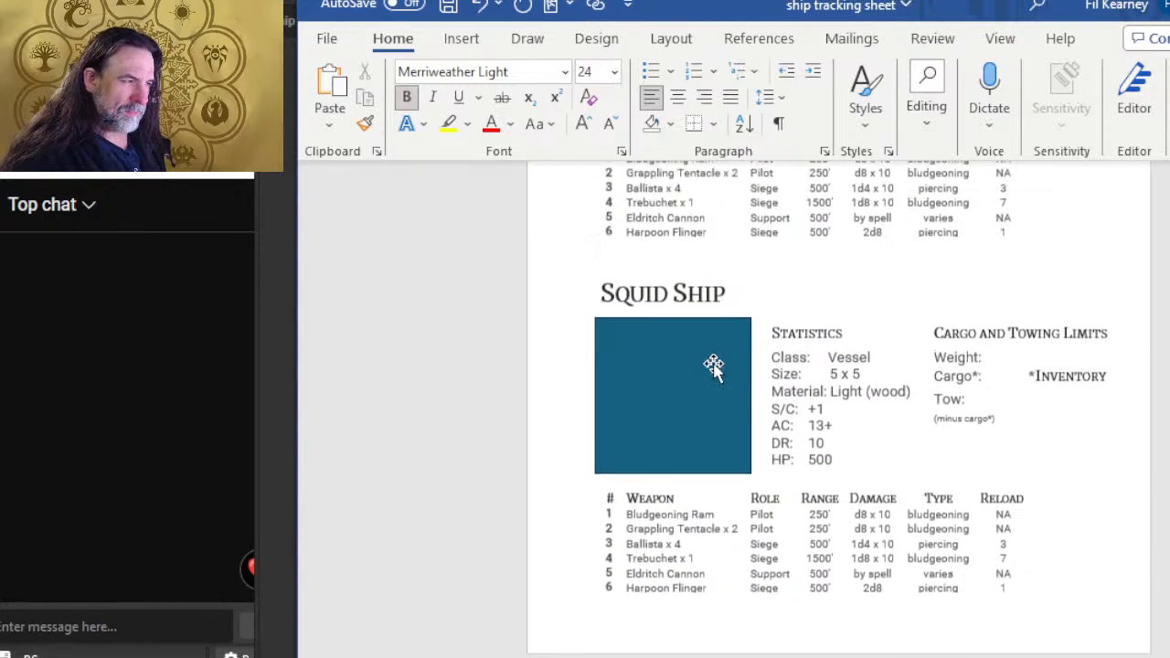
key("alt+Tab")
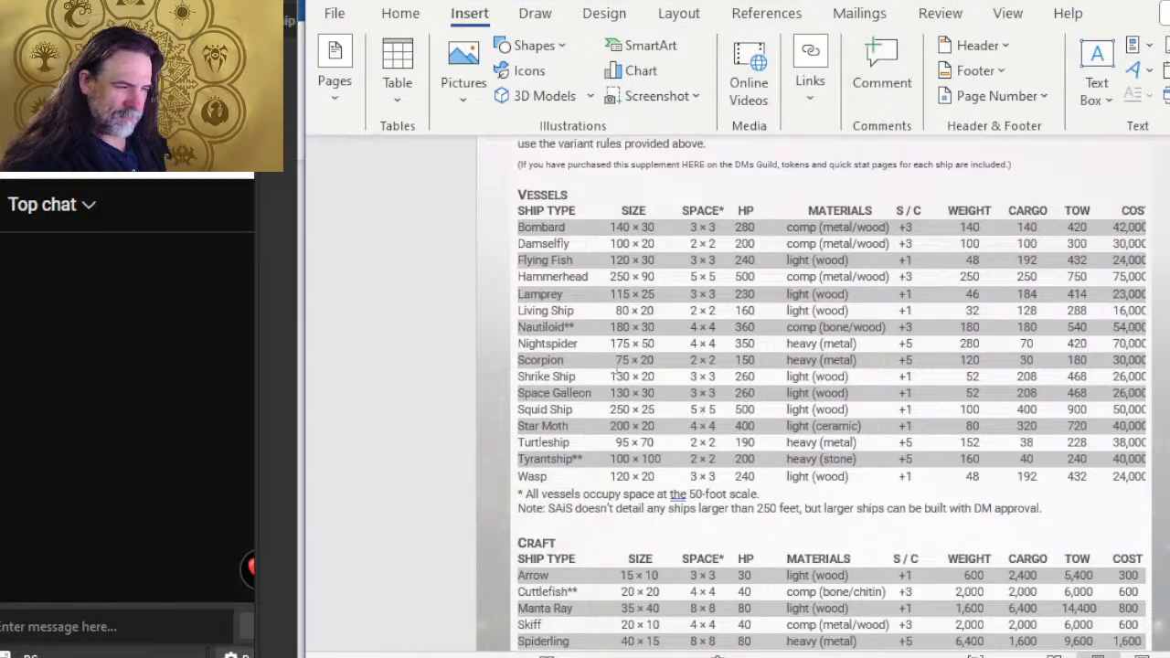
key("alt+Tab")
key("BackSpace")
key("BackSpace")
key("BackSpace")
key("BackSpace")
key("BackSpace")
key("BackSpace")
key("BackSpace")
key("BackSpace")
key("BackSpace")
key("BackSpace")
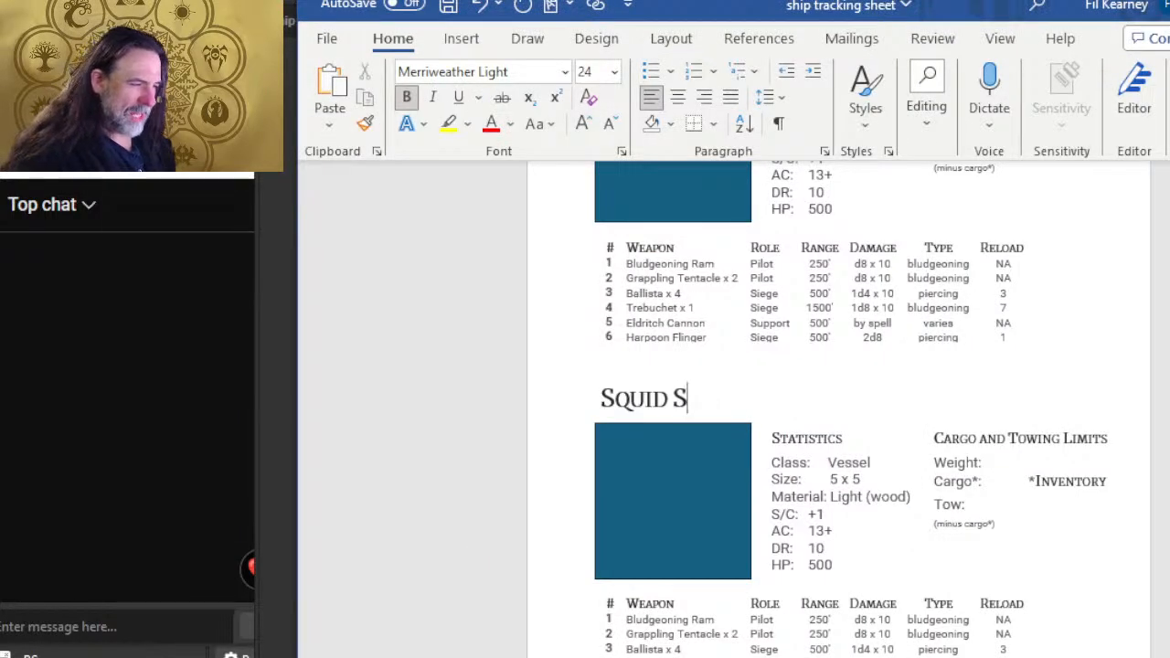
type("Nightspider")
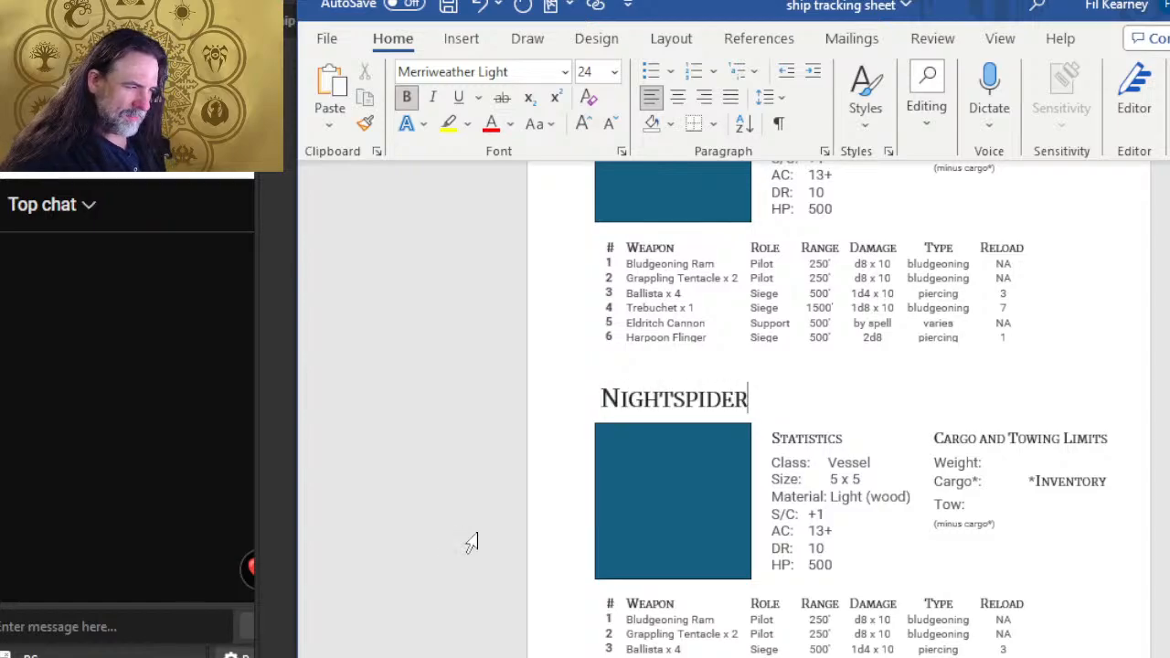
- Check the Vessels table and retitle the Squid Ship entry directly above Nightspider as Nautiloid
scroll(910, 434, "up", 10)
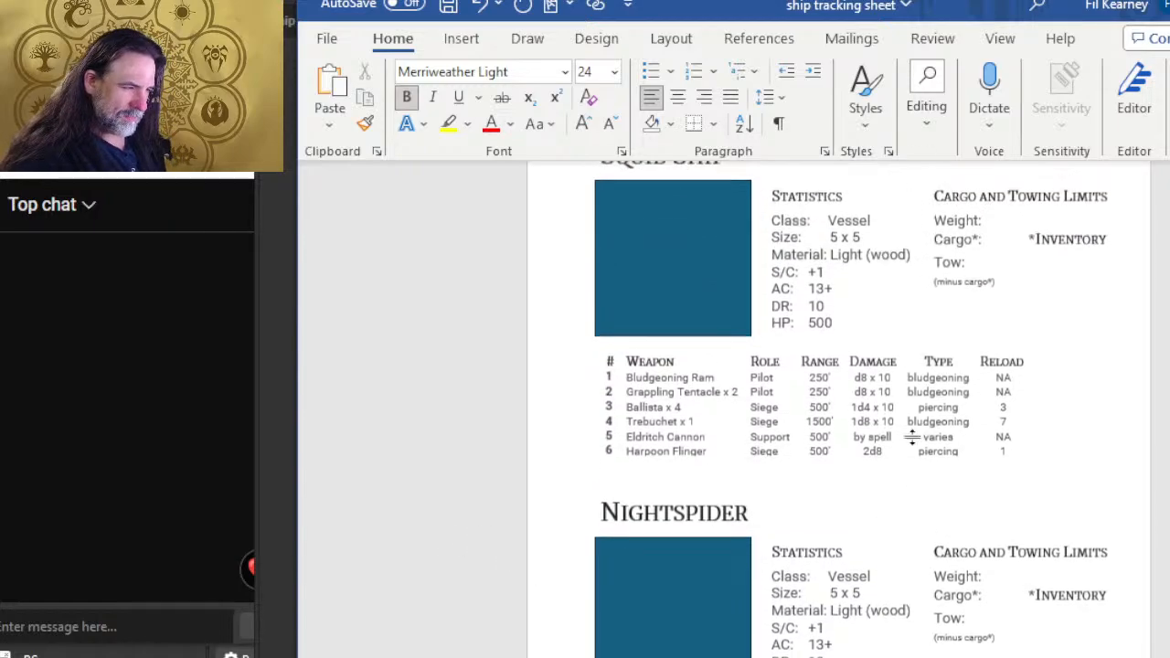
key("alt+Tab")
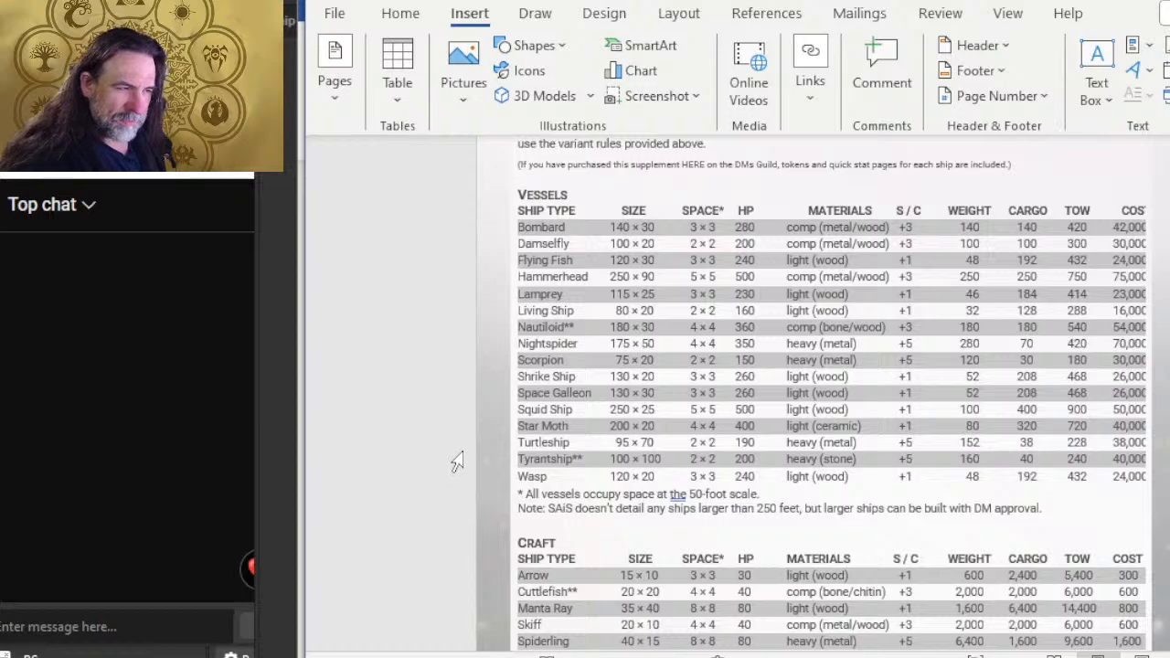
key("alt+Tab")
key("BackSpace")
key("BackSpace")
key("BackSpace")
key("BackSpace")
key("BackSpace")
key("BackSpace")
key("BackSpace")
key("BackSpace")
key("BackSpace")
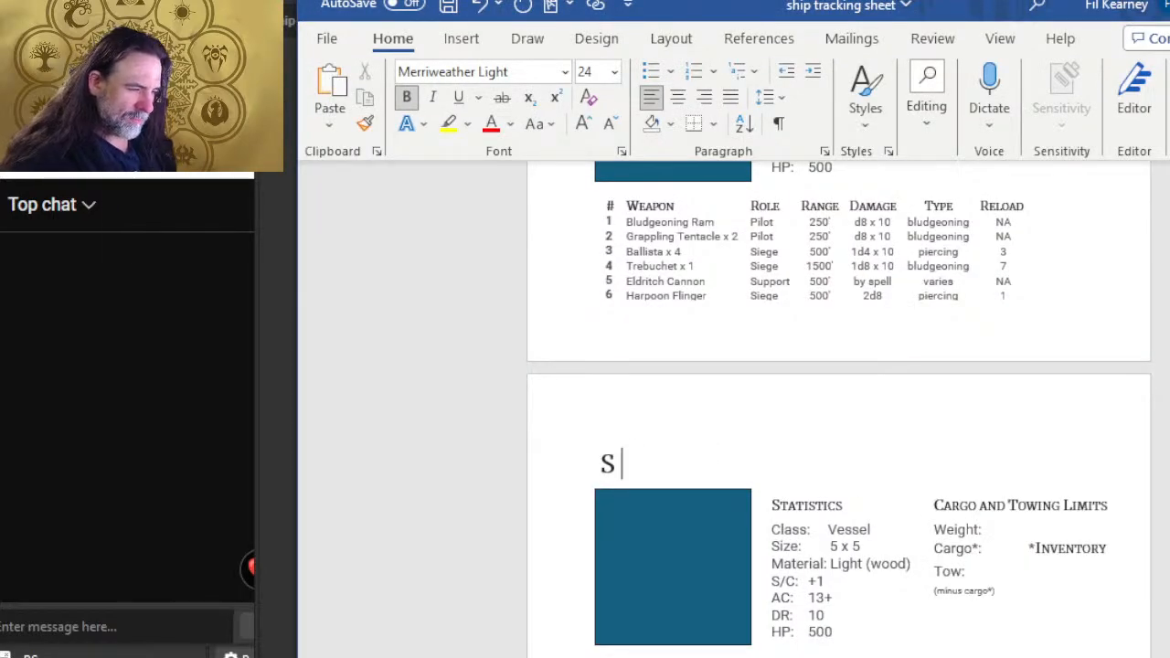
key("BackSpace")
type("Naut")
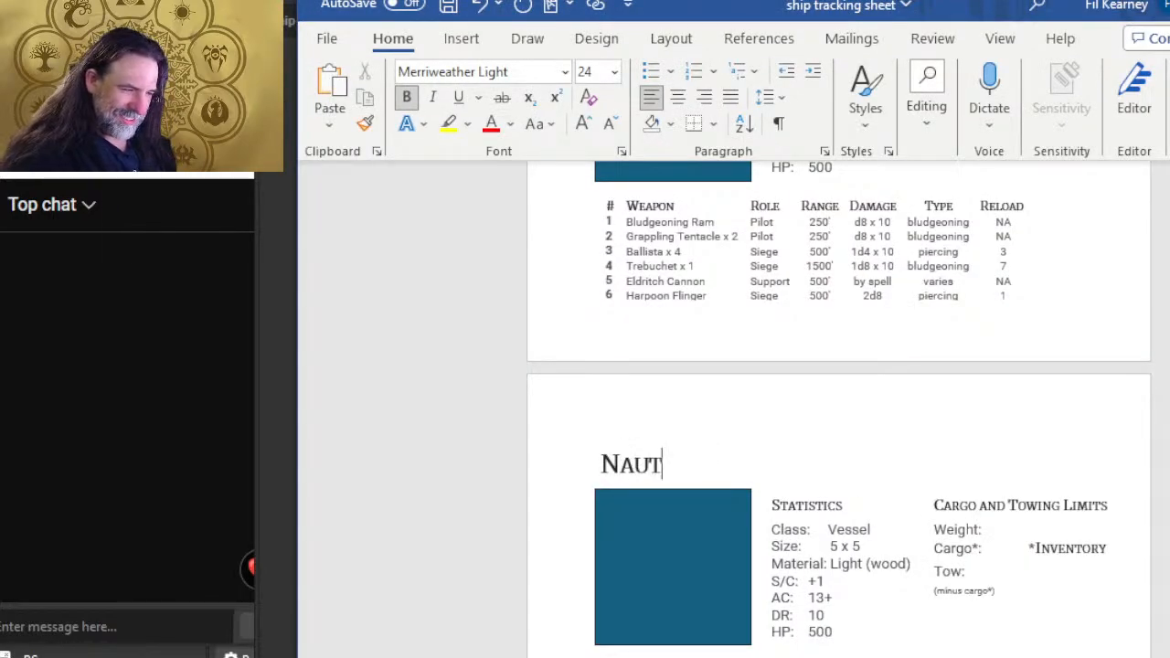
type("iloid")
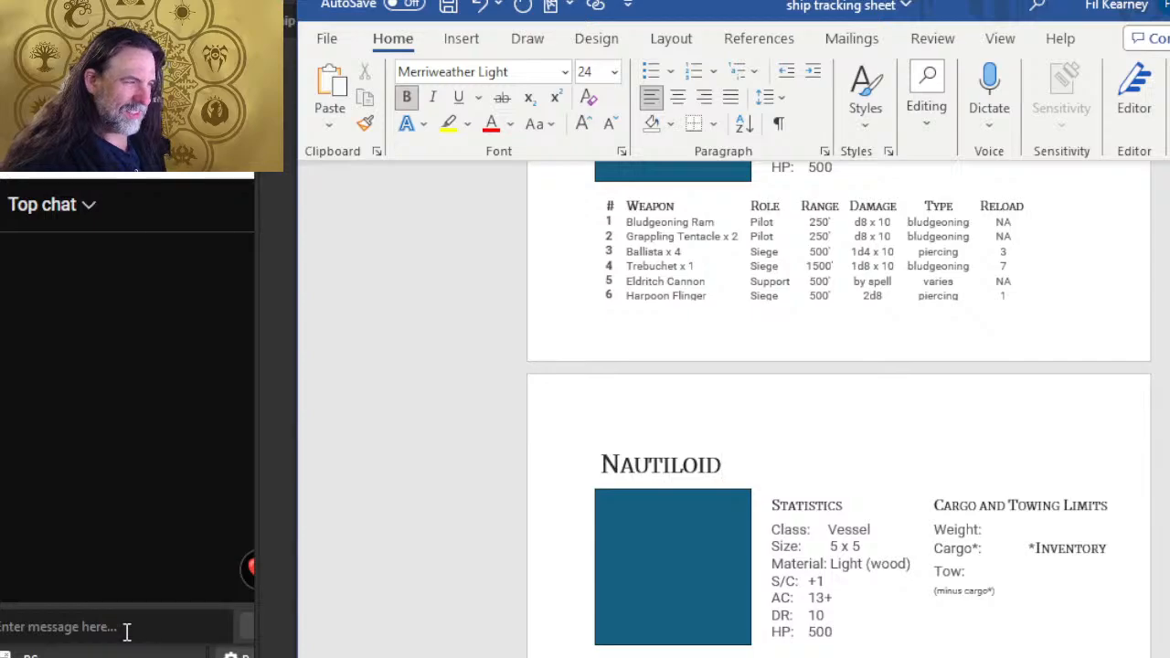
- Check the Vessels table and retitle the Squid Ship entry directly above Nautiloid as Living Ship
scroll(779, 265, "up", 5)
key("alt+Tab")
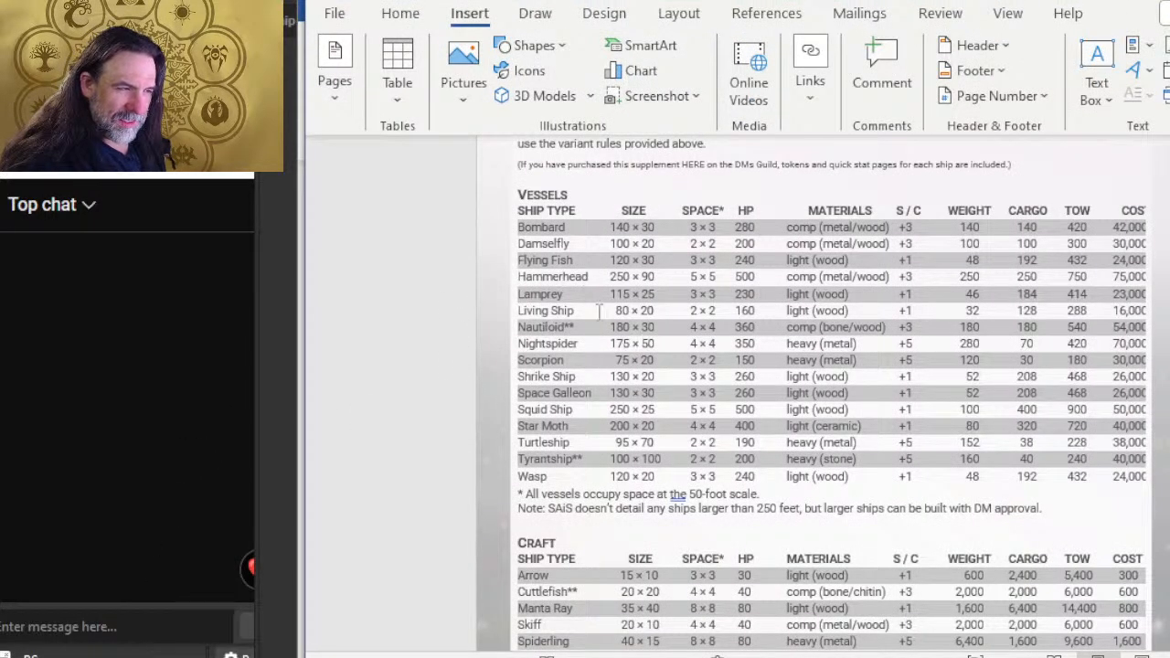
key("alt+Tab")
key("BackSpace")
key("BackSpace")
key("BackSpace")
key("BackSpace")
key("BackSpace")
key("BackSpace")
key("BackSpace")
key("BackSpace")
key("BackSpace")
key("BackSpace")
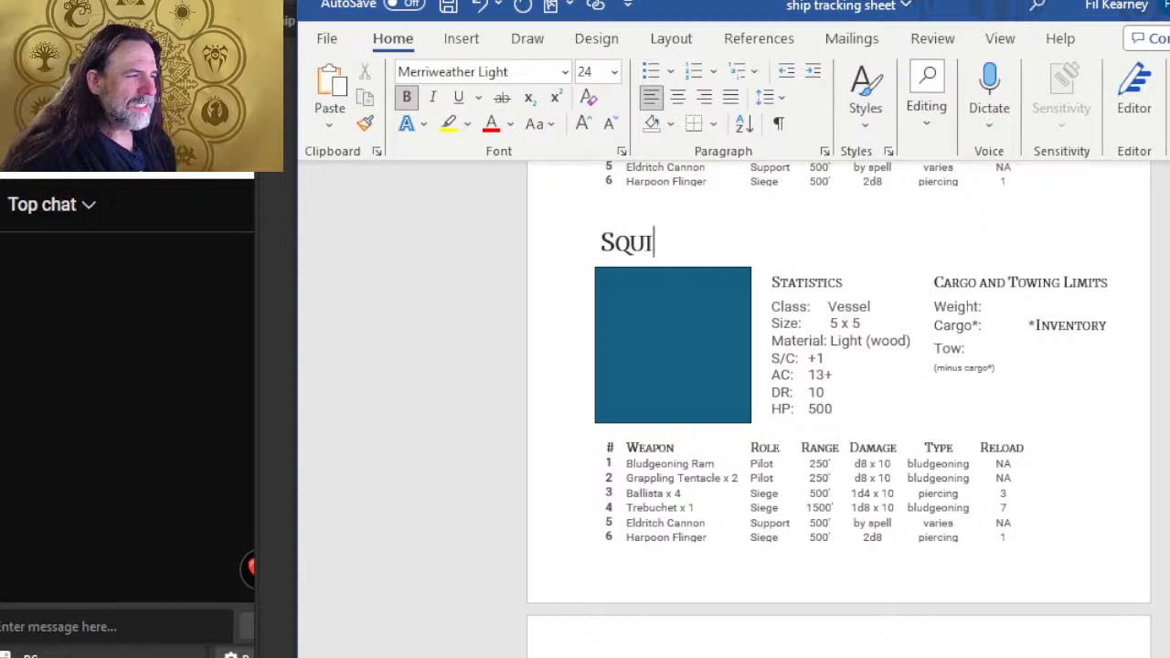
type("Living Ship")
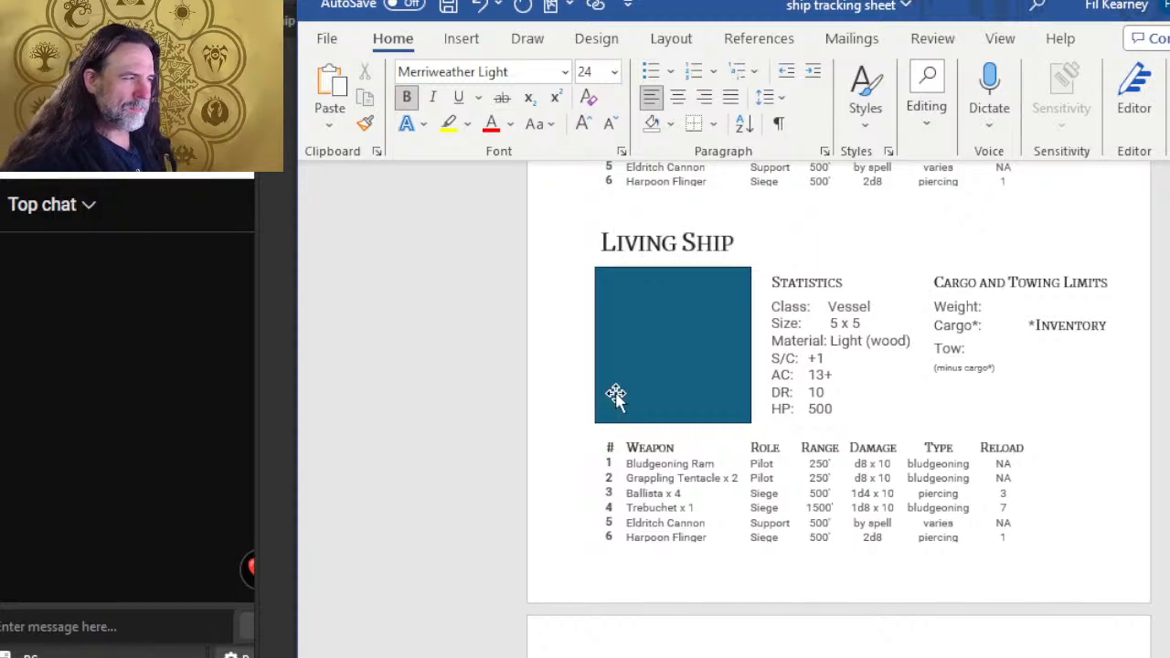
- Check the Vessels table and retitle the Squid Ship entry directly above Living Ship as another Living Ship
scroll(616, 395, "up", 8)
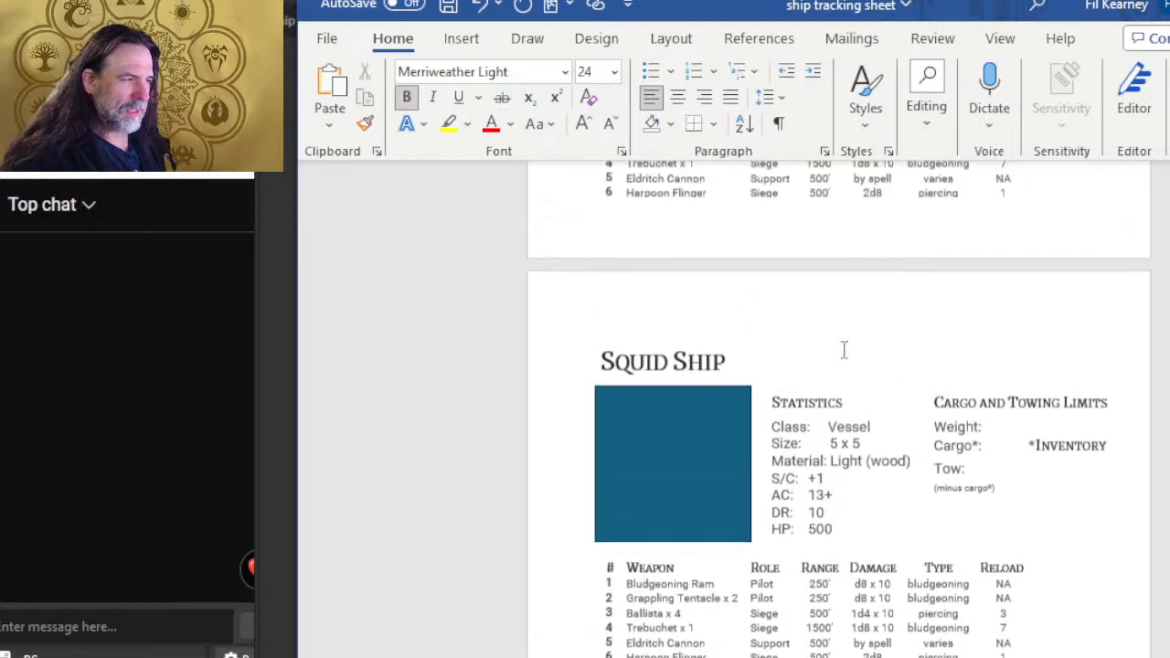
key("alt+Tab")
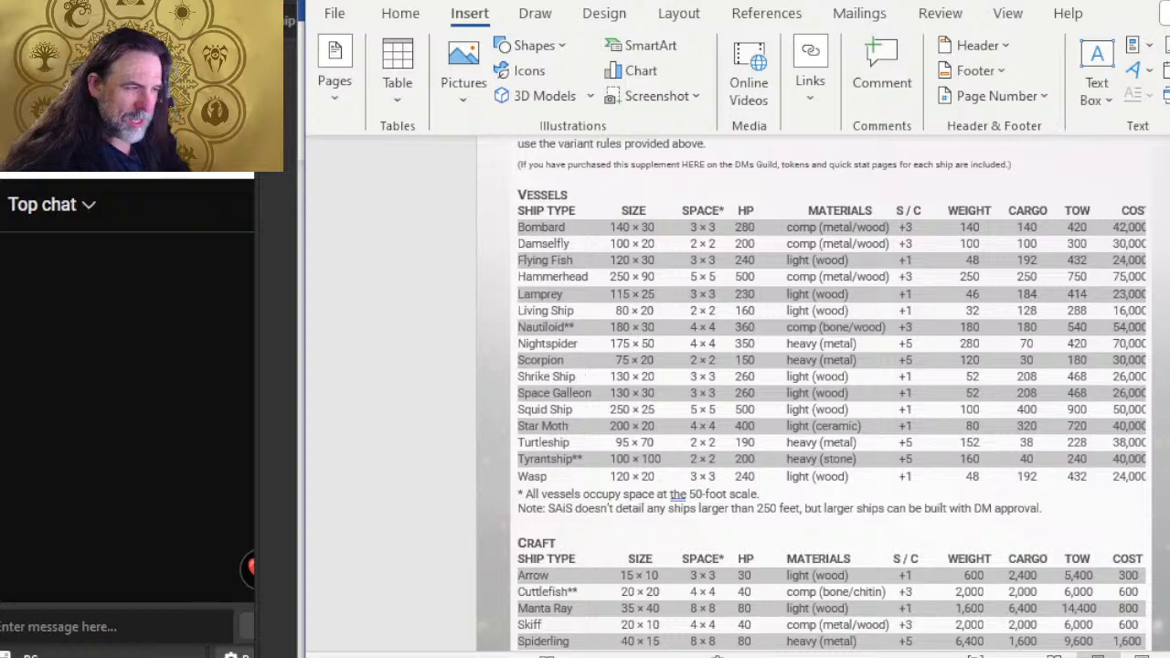
key("alt+Tab")
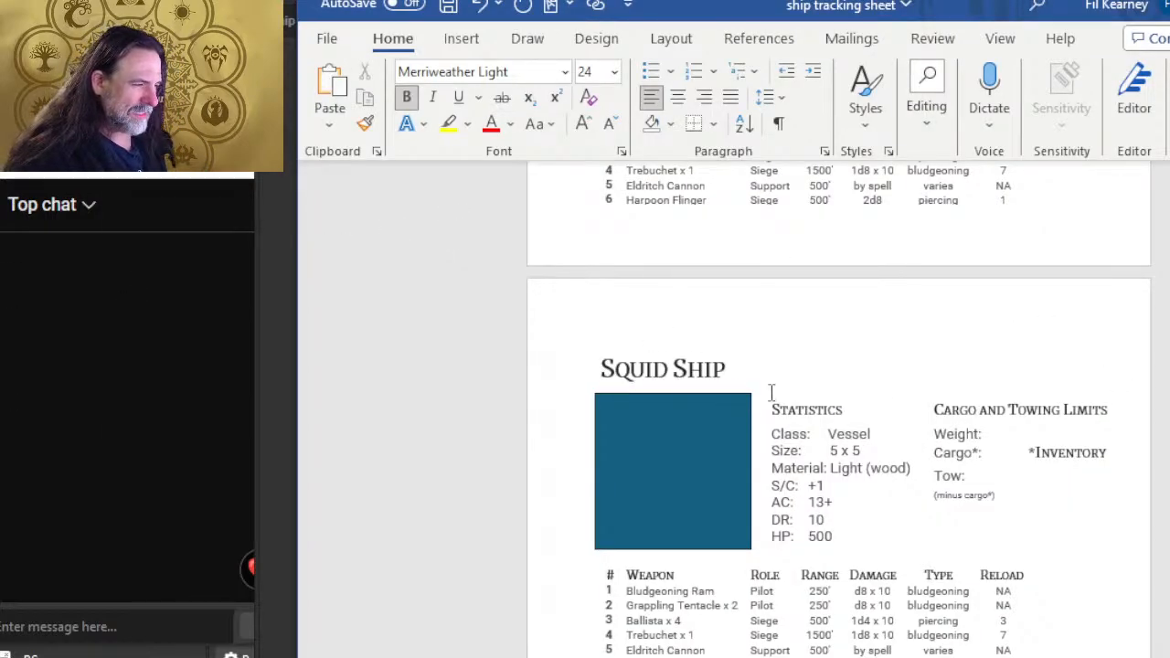
key("BackSpace")
key("BackSpace")
key("BackSpace")
key("BackSpace")
key("BackSpace")
key("BackSpace")
key("BackSpace")
key("BackSpace")
key("BackSpace")
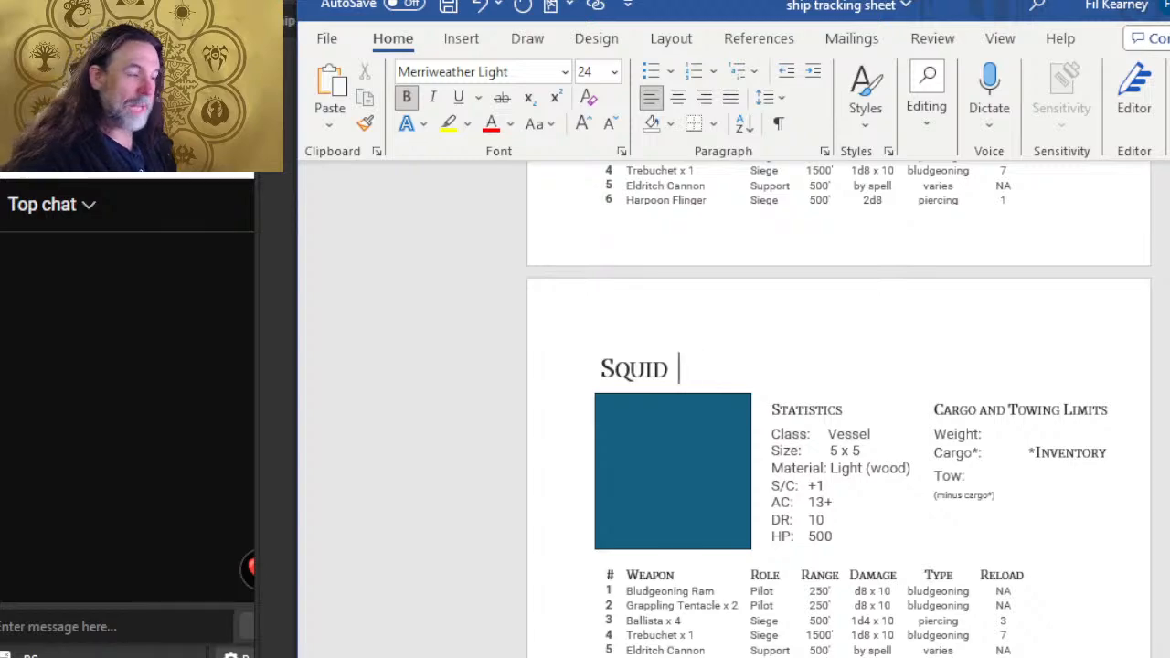
key("BackSpace")
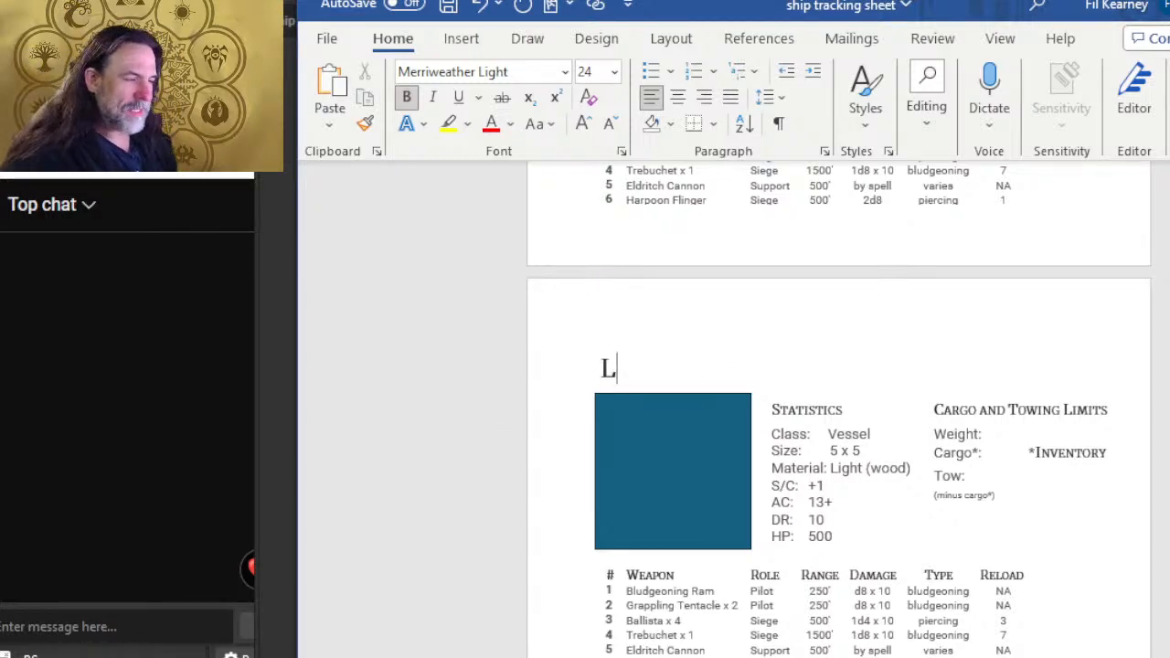
type("iv")
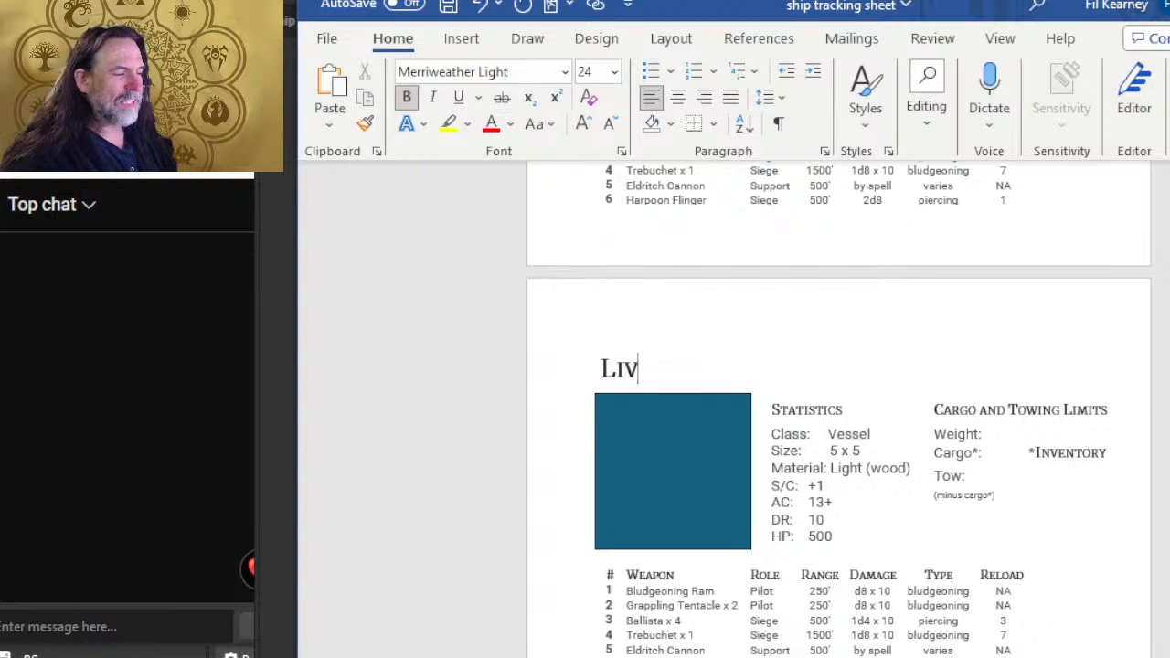
type("ing Ship")
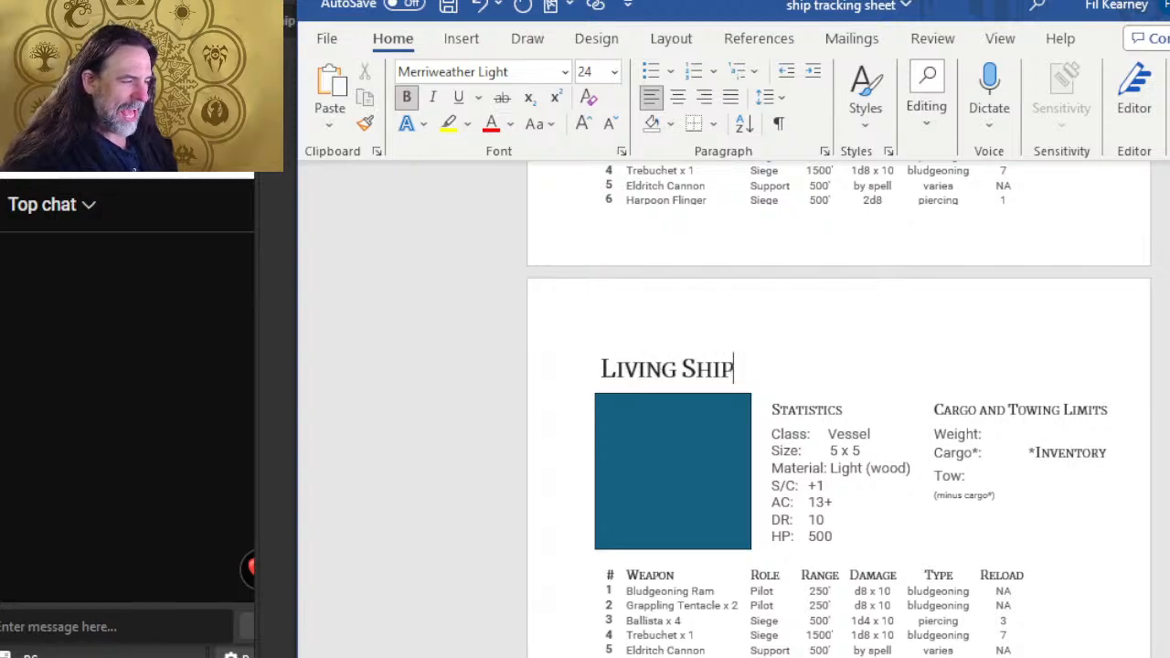
- Check the Vessels table and retitle the upper of the two Living Ship entries as Lamprey
scroll(849, 465, "up", 10)
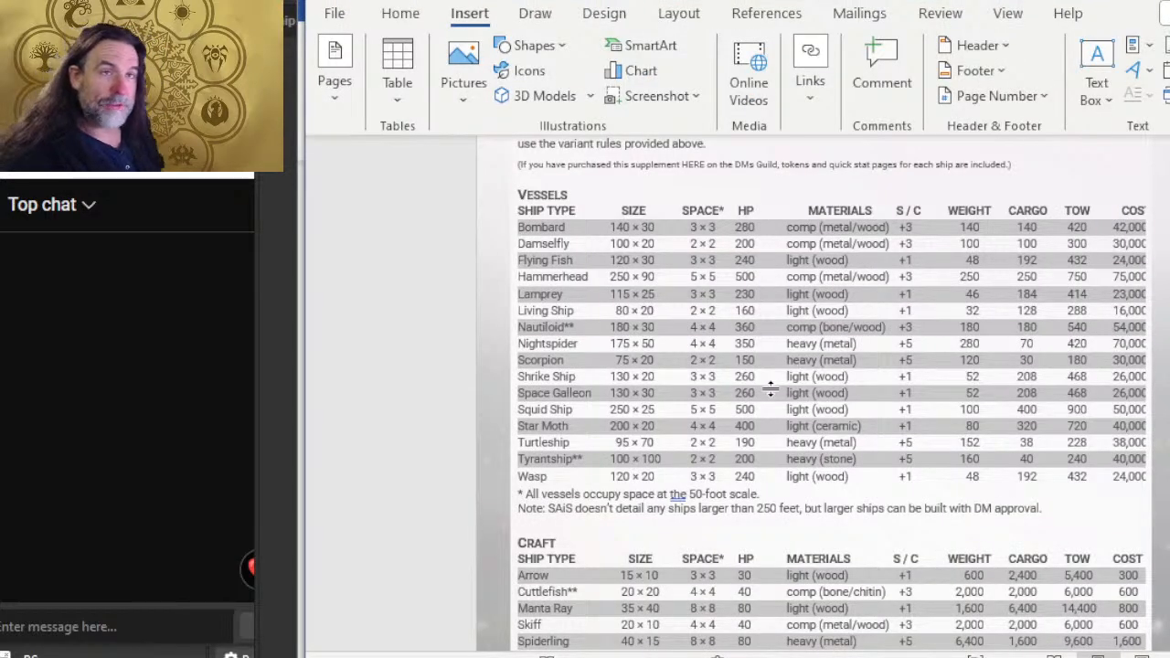
key("alt+Tab")
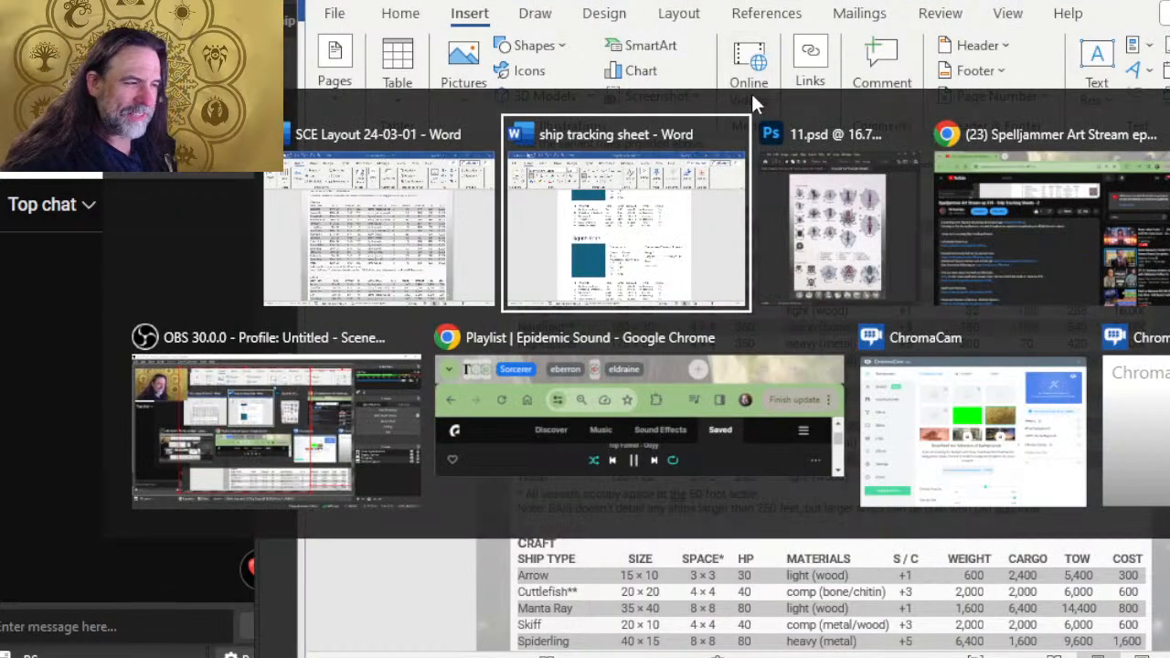
key("alt+Tab")
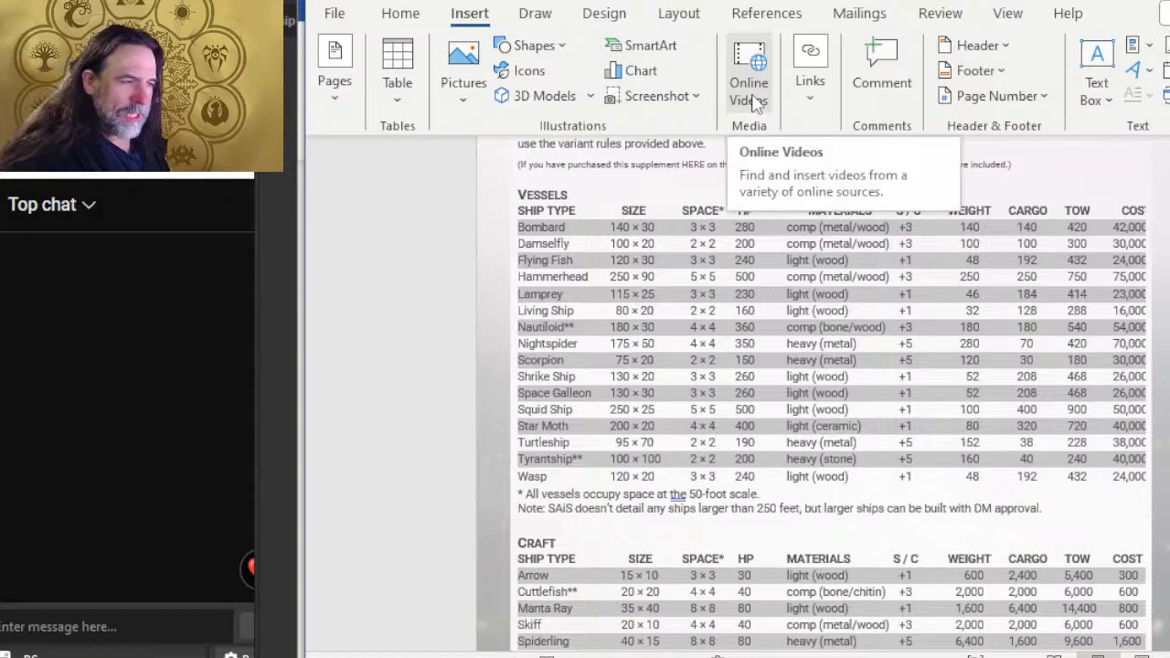
key("alt+Tab")
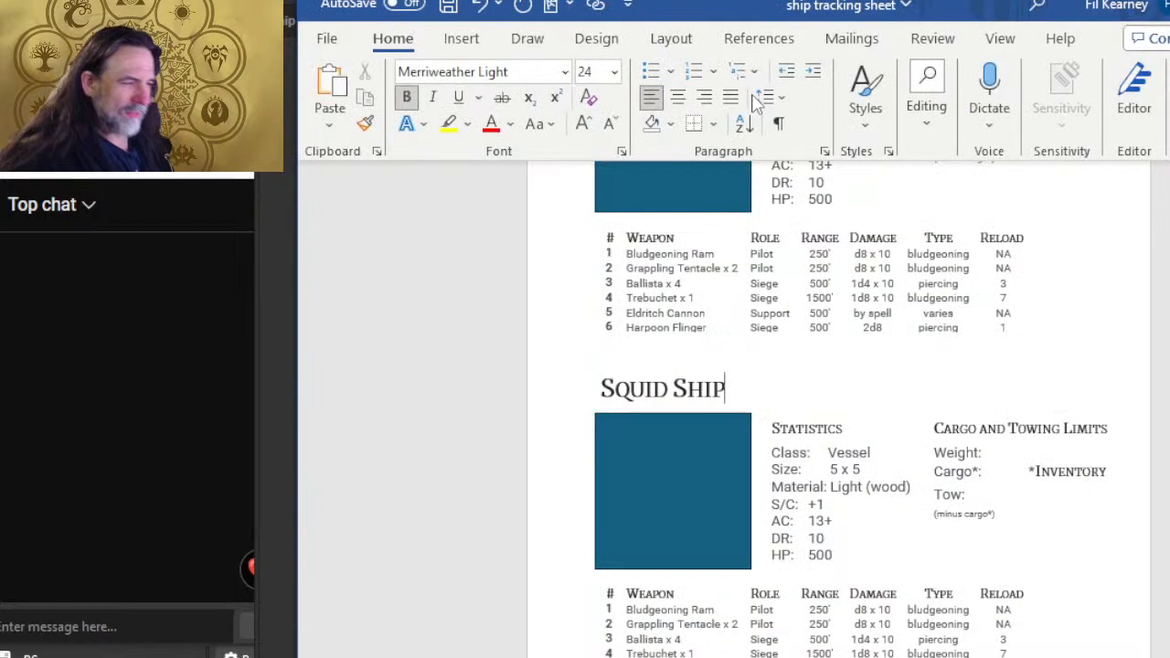
left_click(528, 39)
scroll(842, 432, "down", 10)
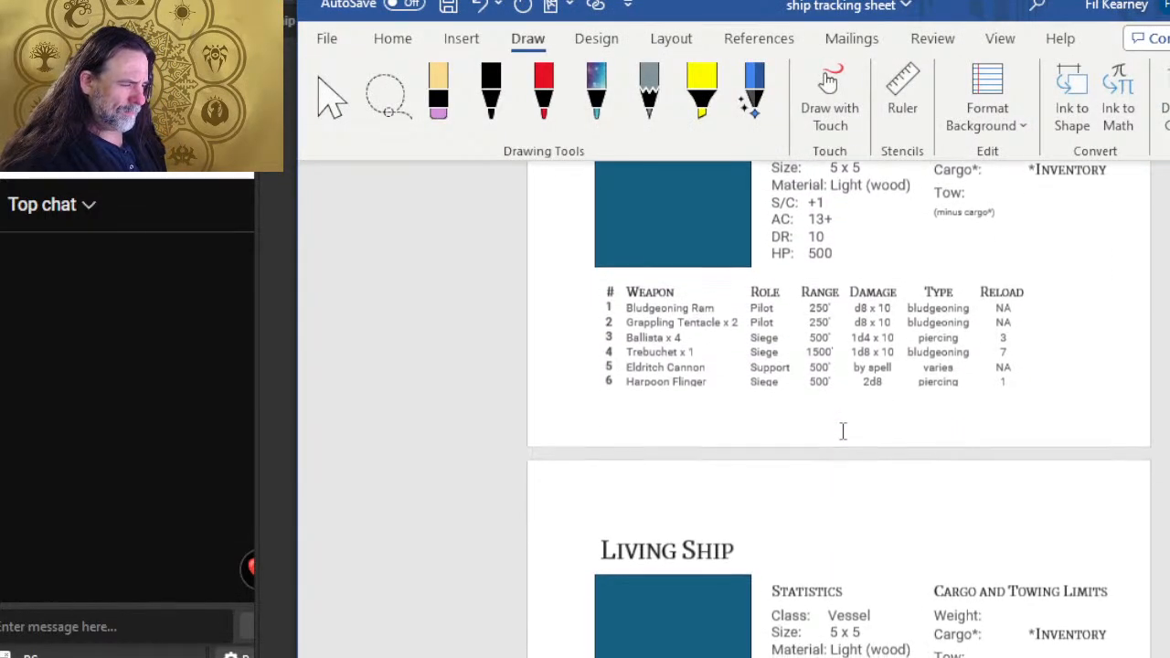
scroll(785, 404, "up", 1)
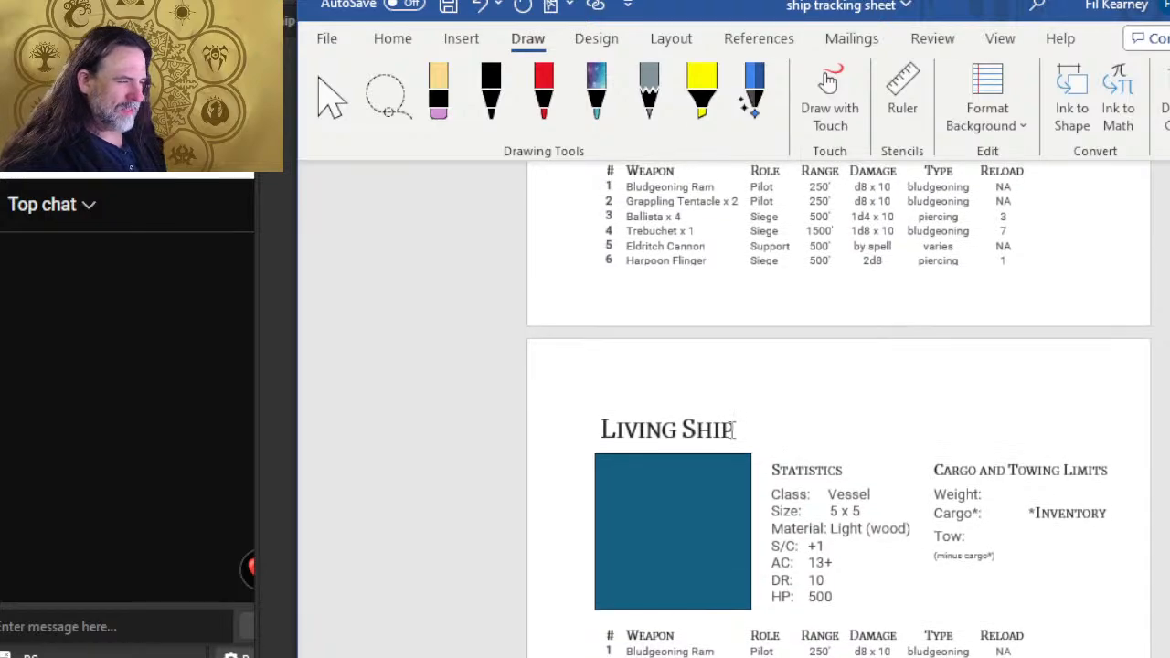
key("BackSpace")
key("BackSpace")
key("BackSpace")
key("BackSpace")
key("BackSpace")
key("BackSpace")
key("BackSpace")
key("BackSpace")
key("BackSpace")
key("BackSpace")
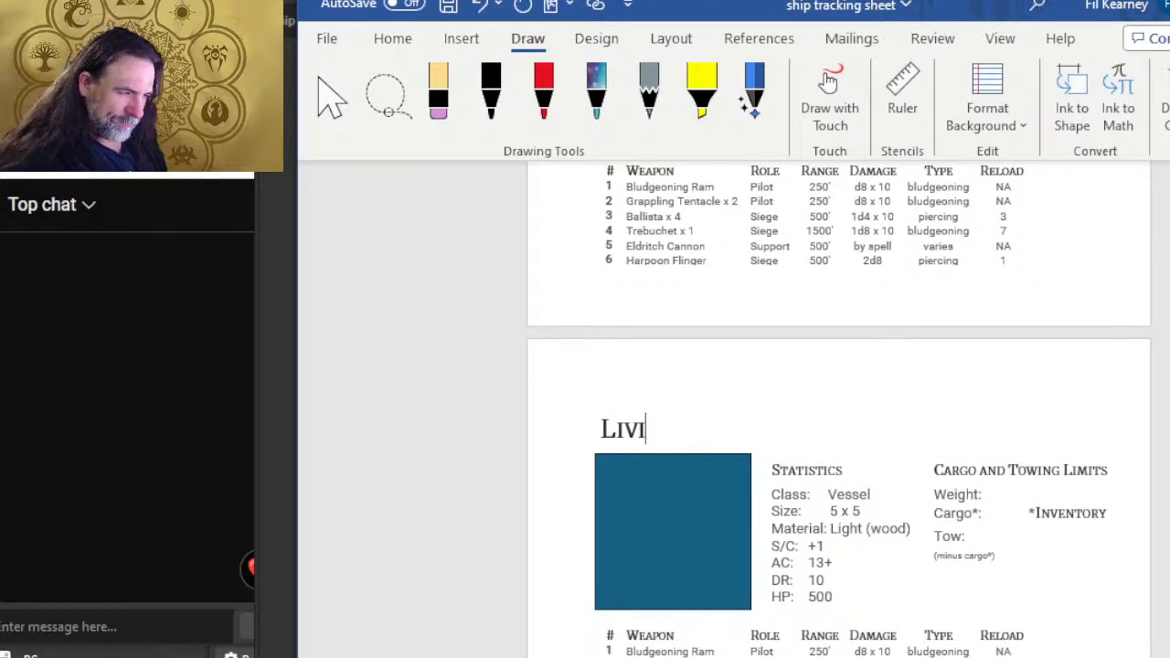
type("amprey")
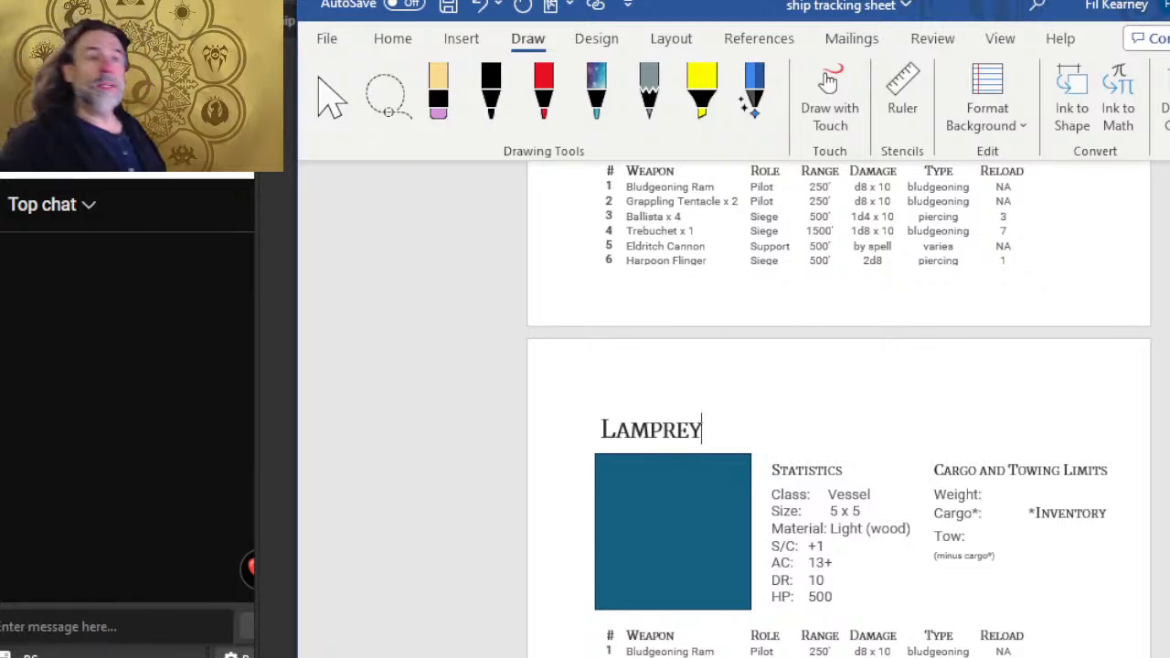
- Check the Vessels table and retitle the Squid Ship entry directly above Lamprey as Hammerhead
key("alt+Tab")
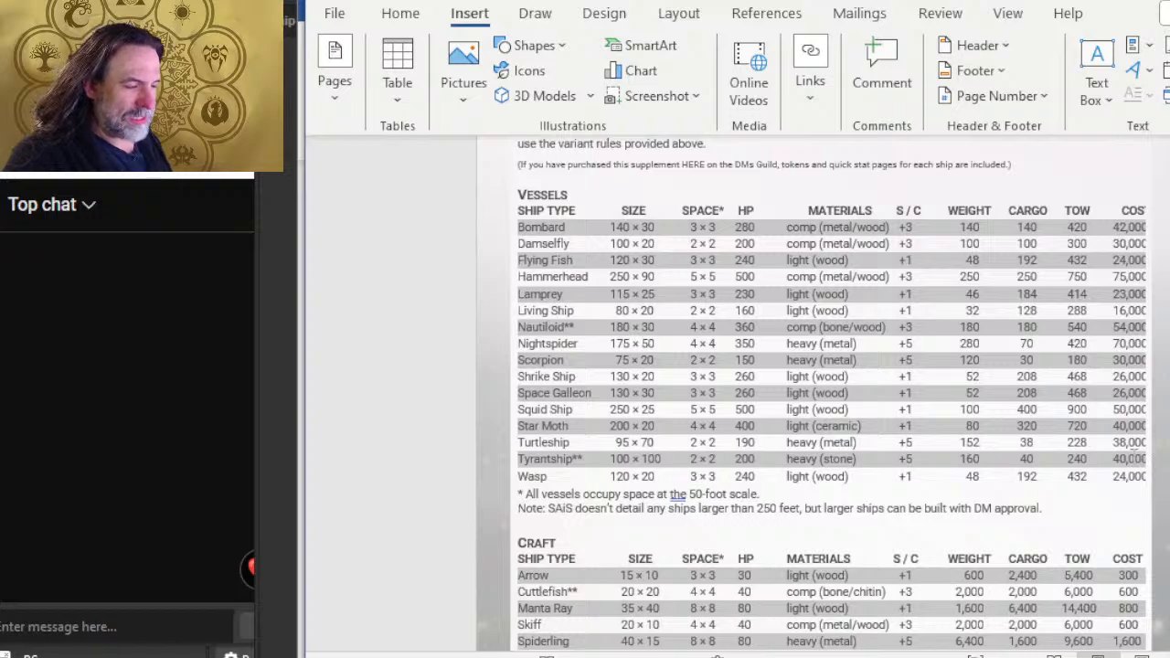
key("alt+Tab")
scroll(1145, 327, "down", 3)
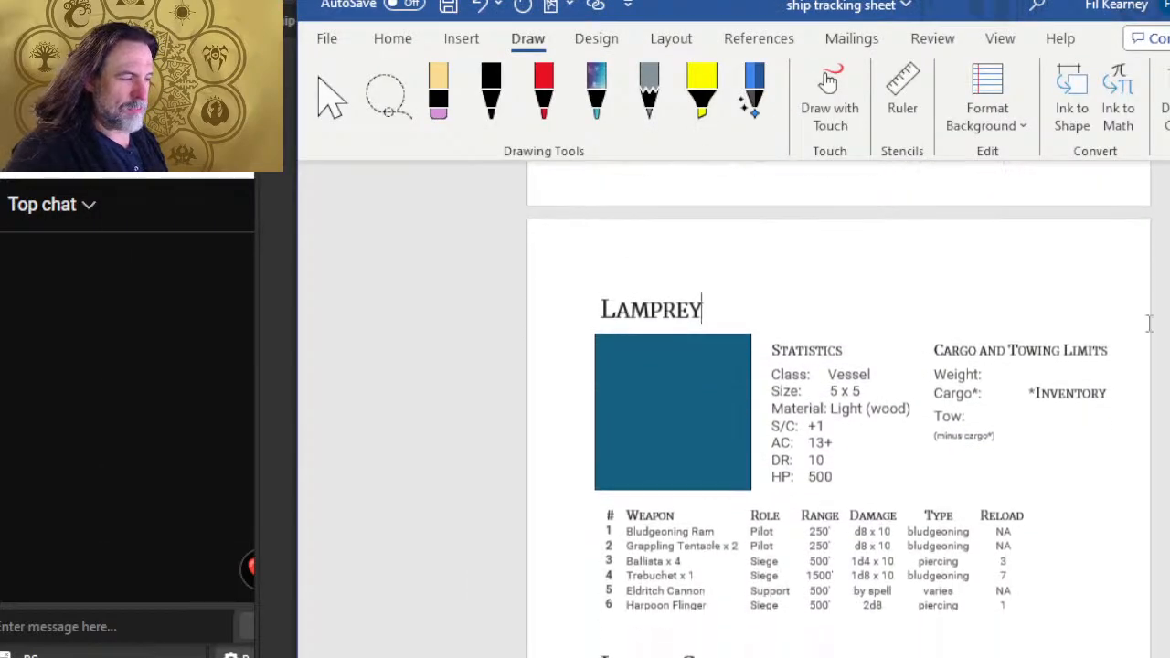
scroll(1144, 326, "up", 10)
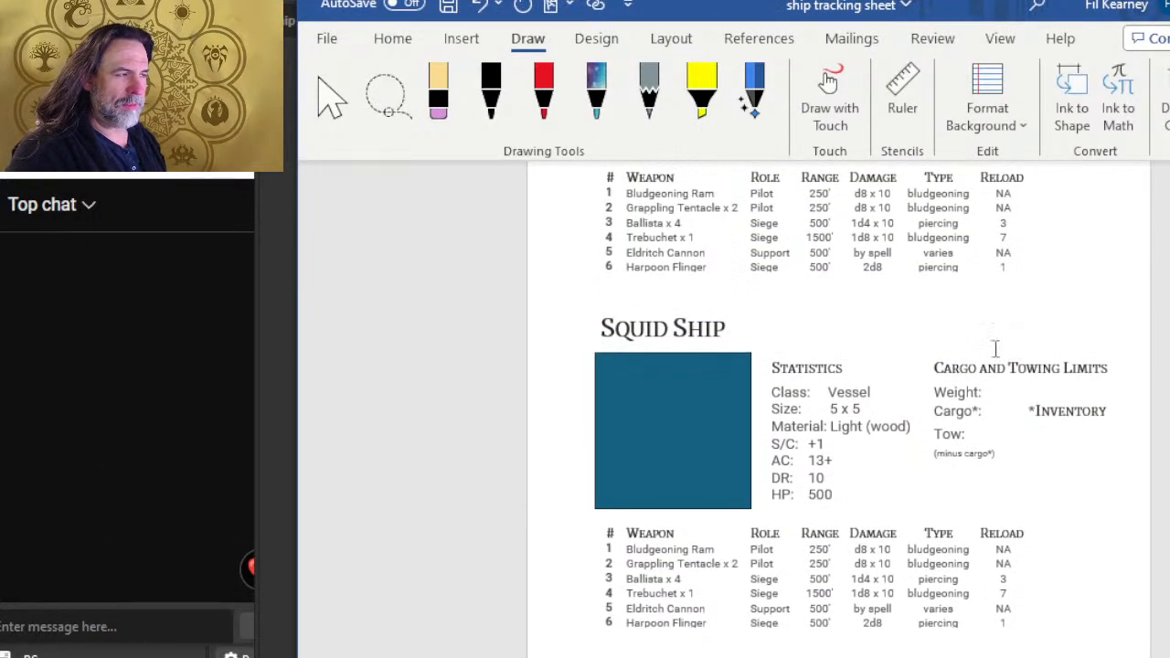
key("alt+Tab")
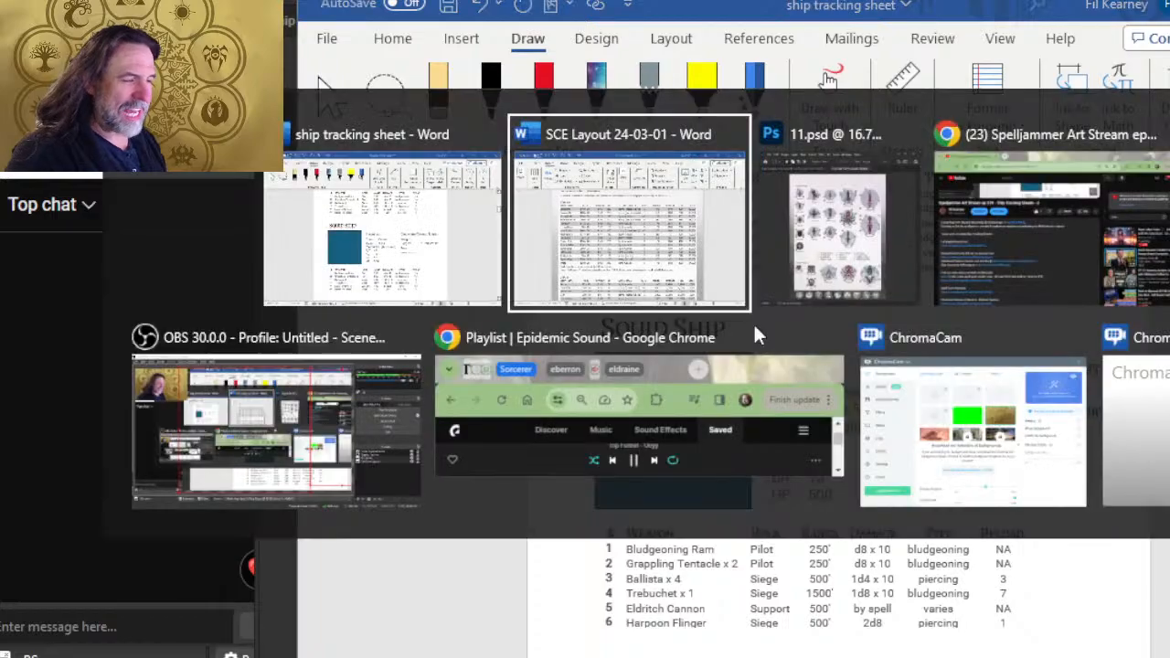
key("alt+Tab")
scroll(770, 342, "down", 3)
scroll(774, 353, "up", 3)
key("alt+Tab")
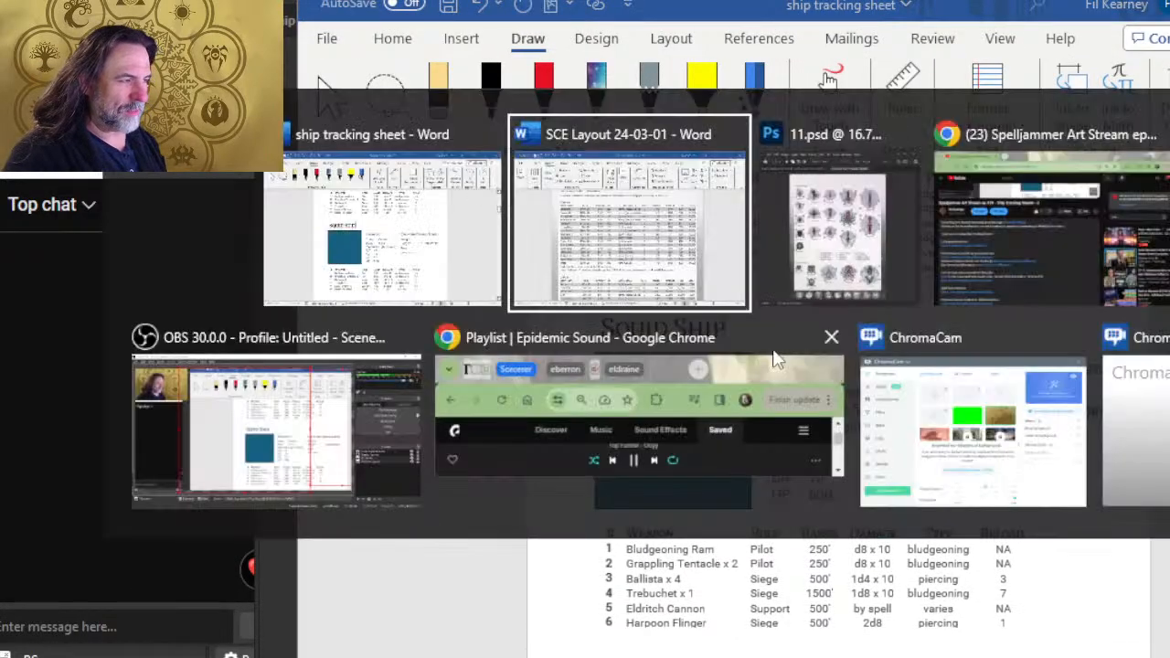
key("alt+Tab")
key("alt+Tab")
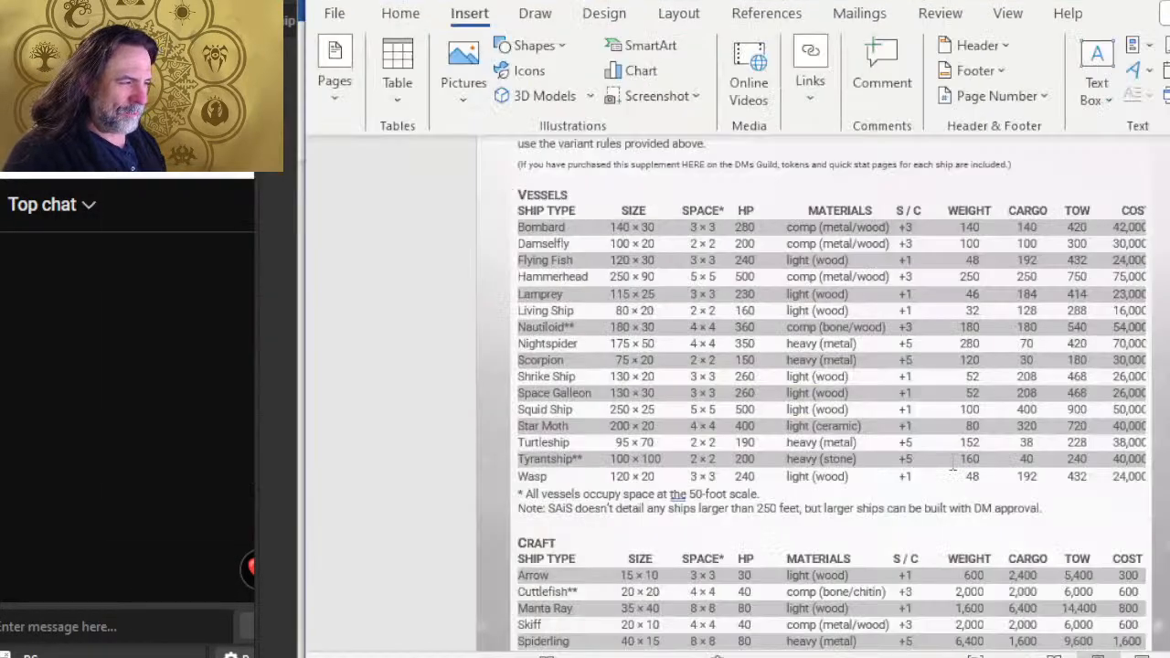
key("alt+Tab")
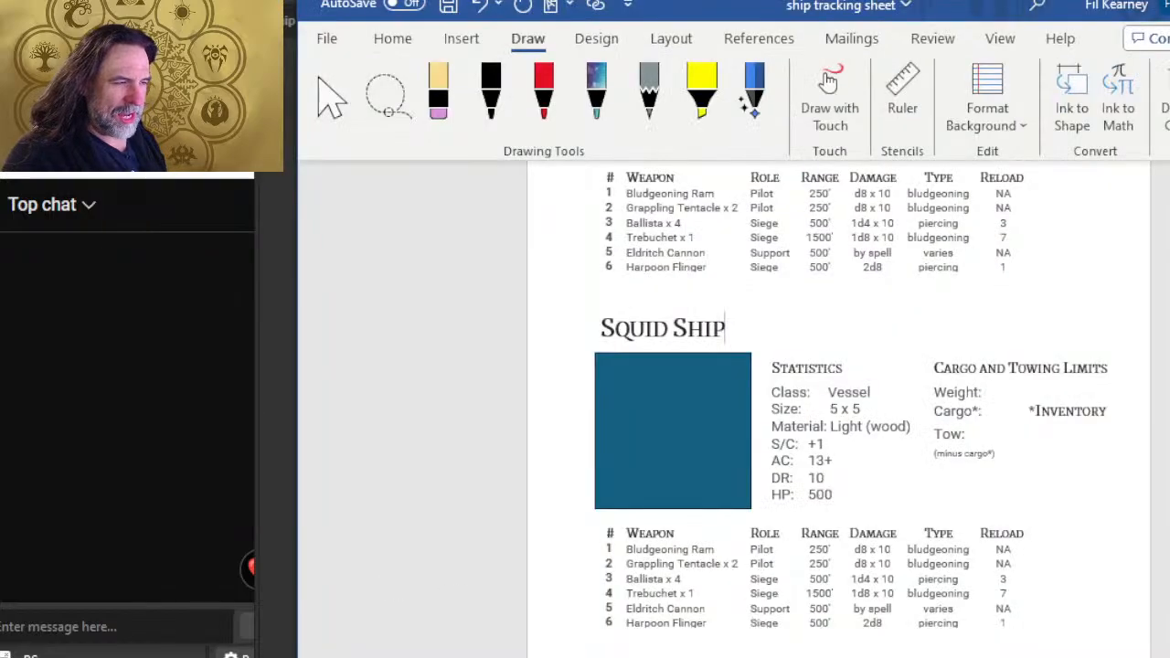
key("BackSpace")
key("BackSpace")
key("BackSpace")
key("BackSpace")
key("BackSpace")
key("BackSpace")
key("BackSpace")
key("BackSpace")
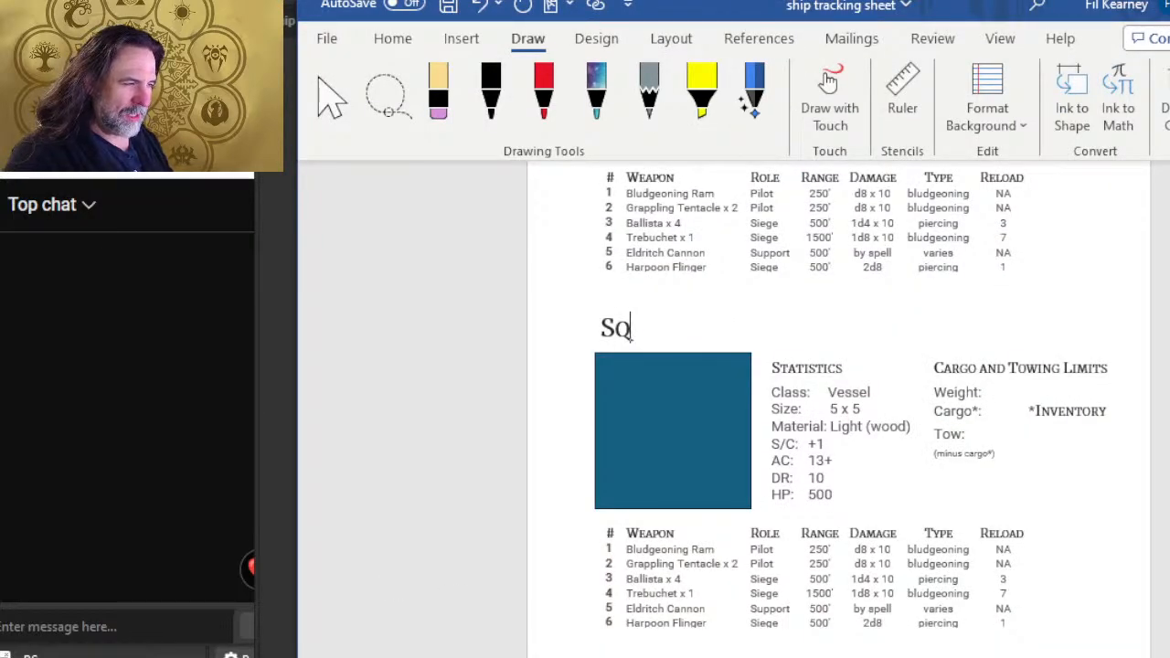
key("alt+Tab")
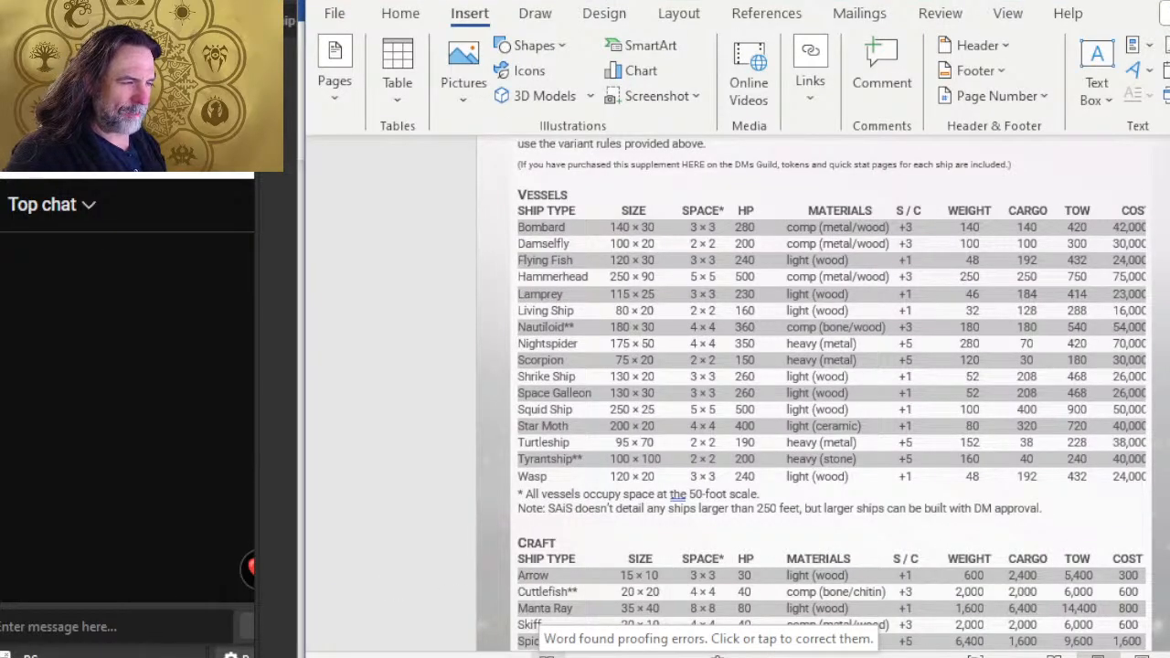
key("alt+Tab")
scroll(732, 586, "down", 2)
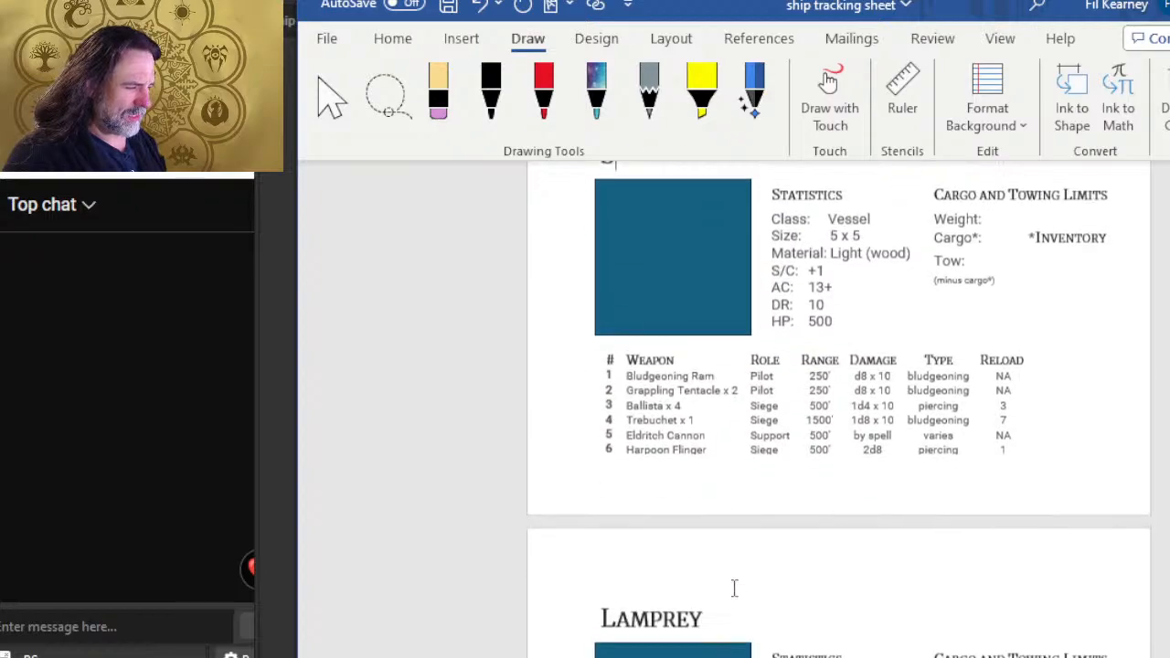
key("alt+Tab")
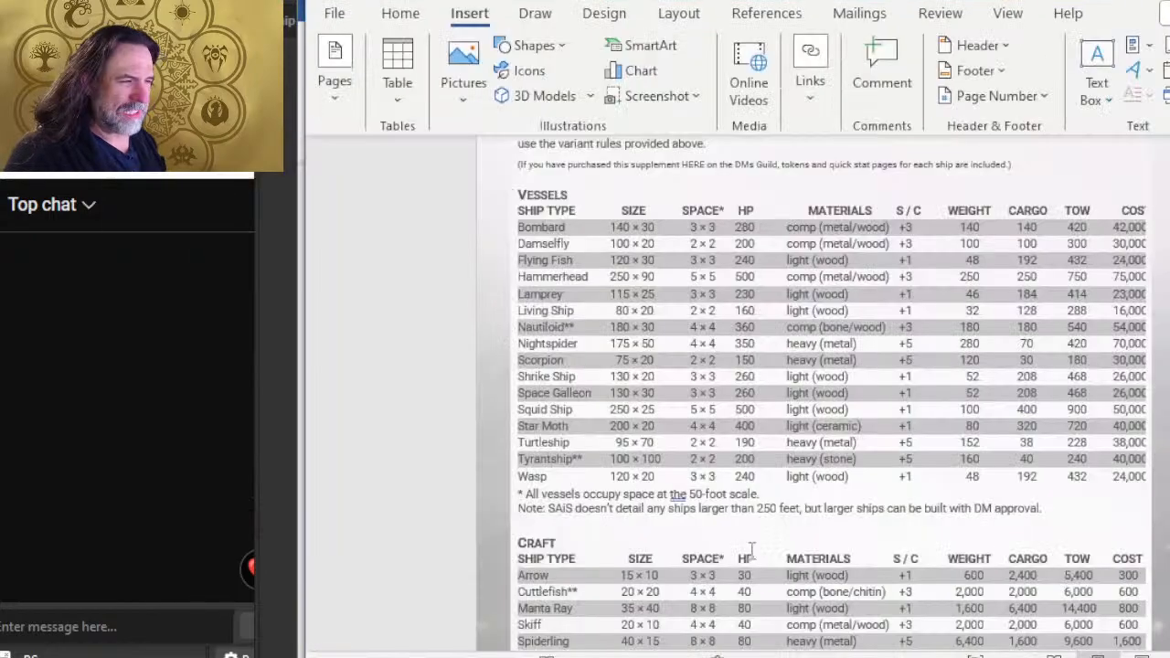
left_click(586, 267)
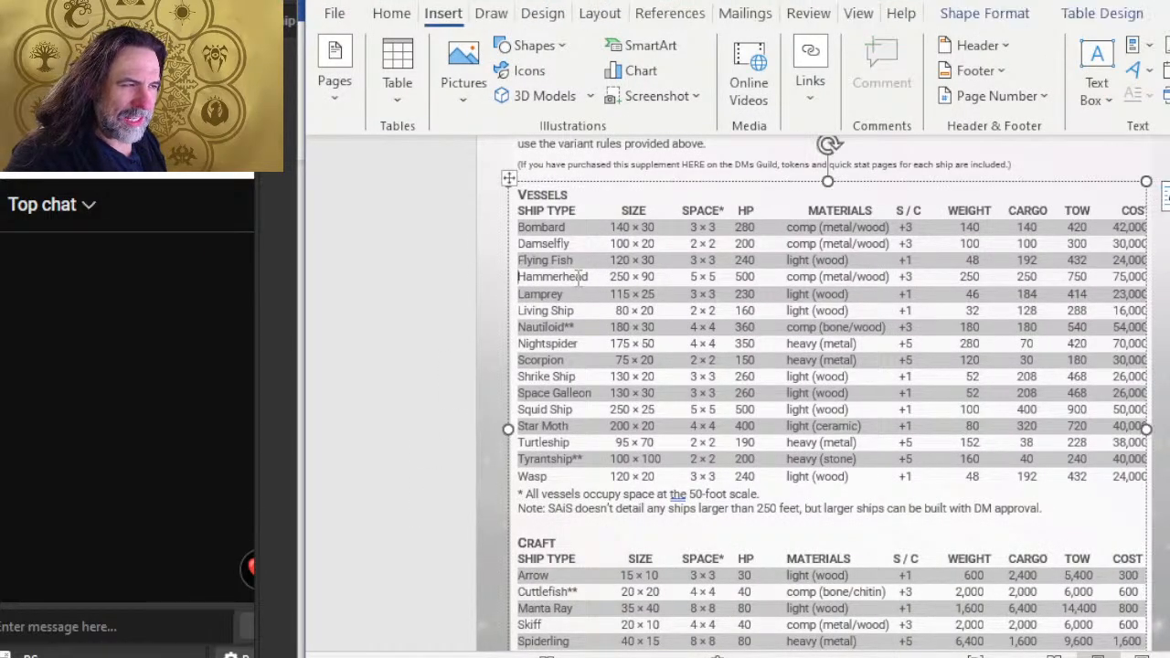
key("alt+Tab")
key("BackSpace")
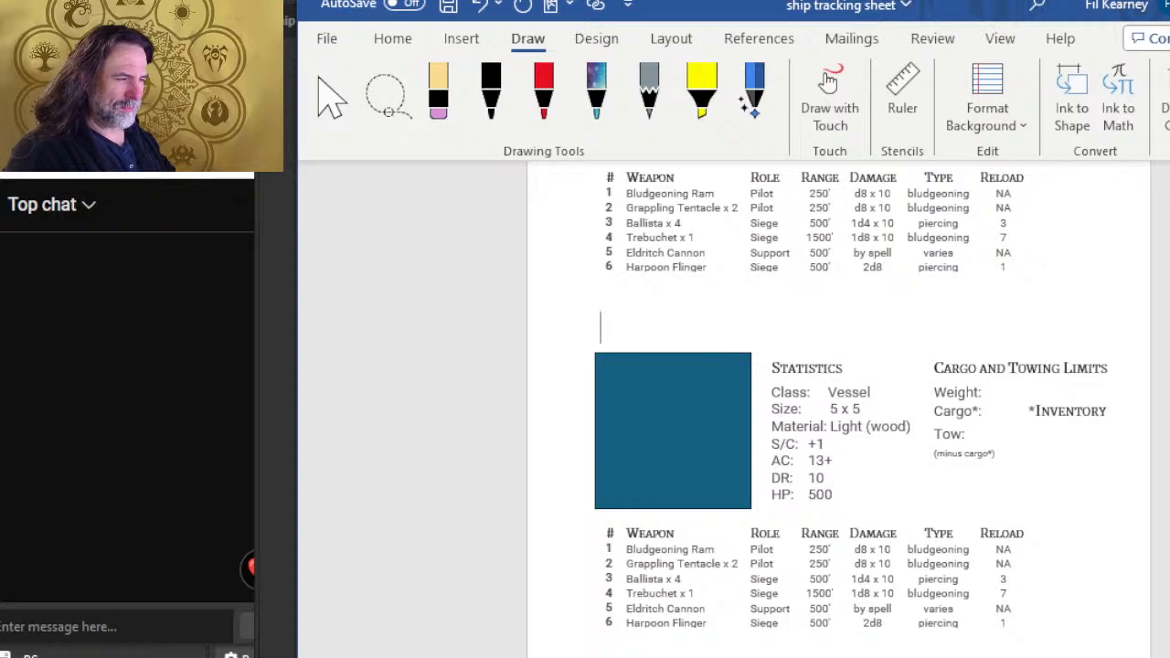
type("Hammerhead")
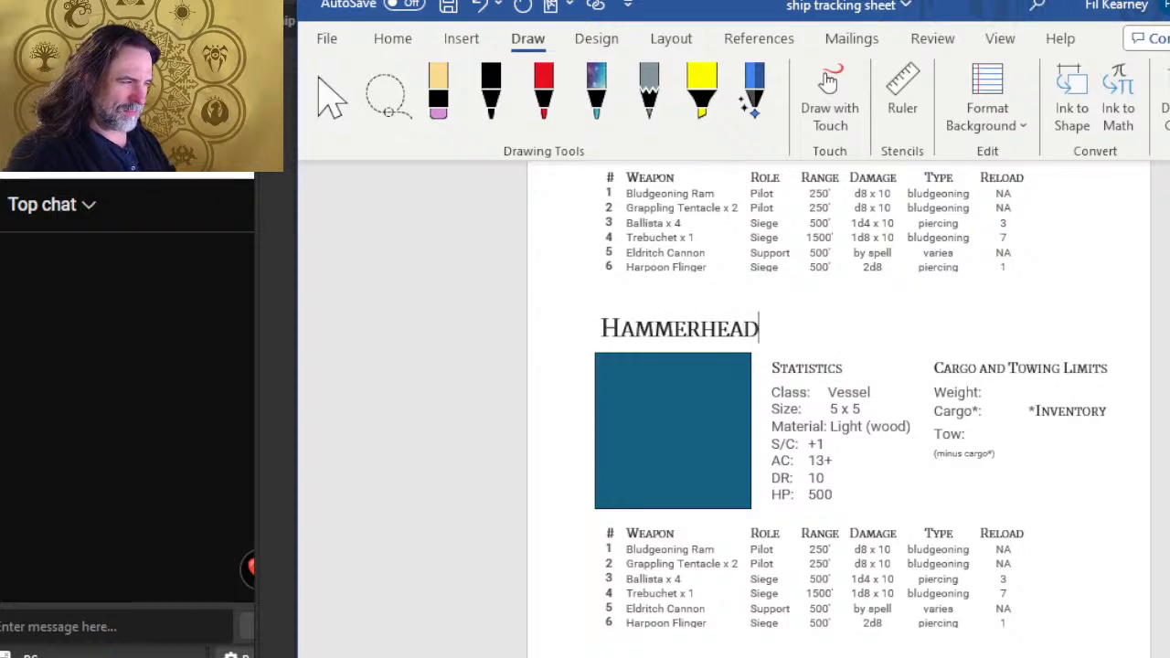
- Retitle the Squid Ship entry directly above Hammerhead as Flying Fish
scroll(813, 370, "up", 3)
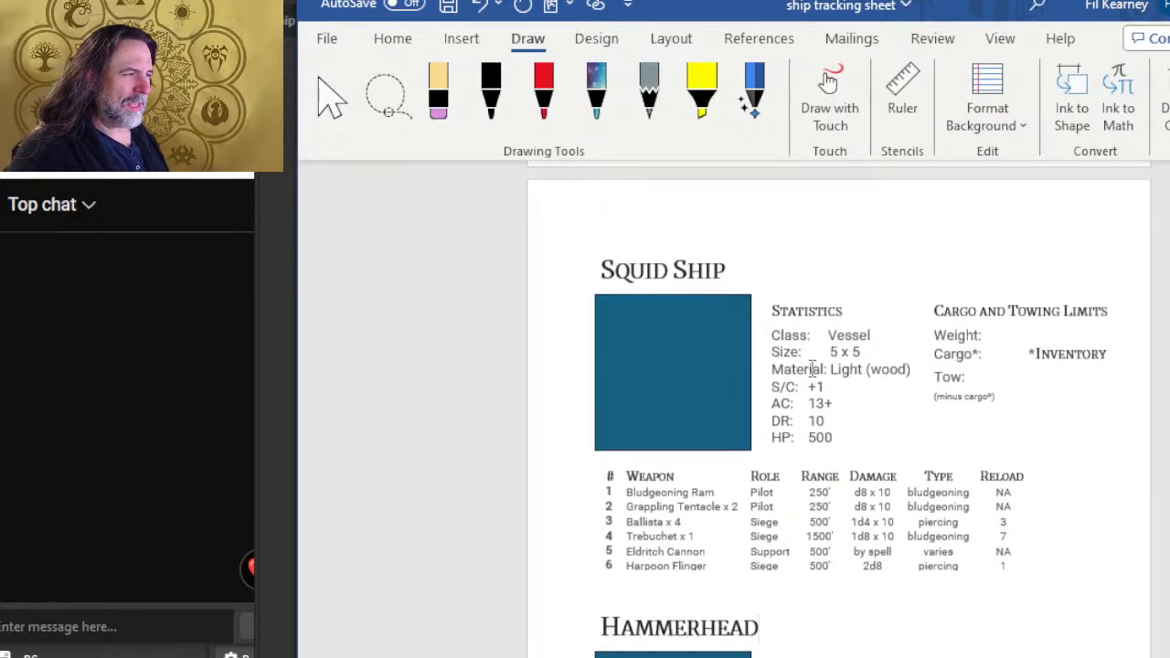
scroll(815, 365, "up", 1)
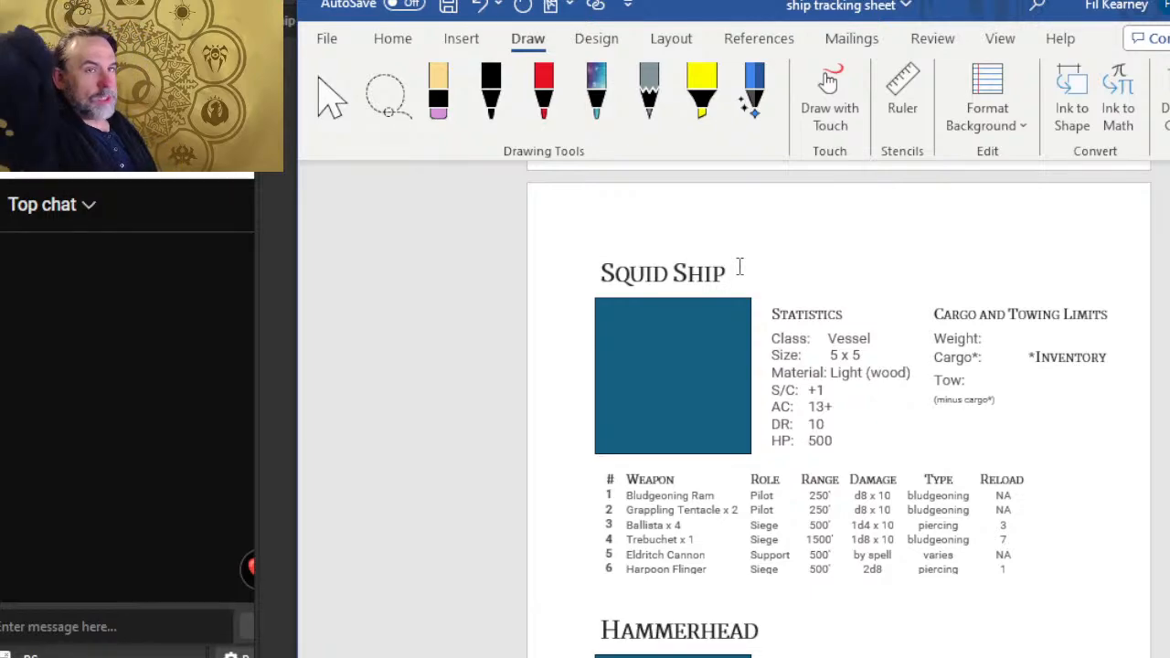
left_click(741, 267)
key("BackSpace")
key("BackSpace")
key("BackSpace")
key("BackSpace")
key("BackSpace")
key("BackSpace")
key("BackSpace")
key("BackSpace")
key("BackSpace")
key("BackSpace")
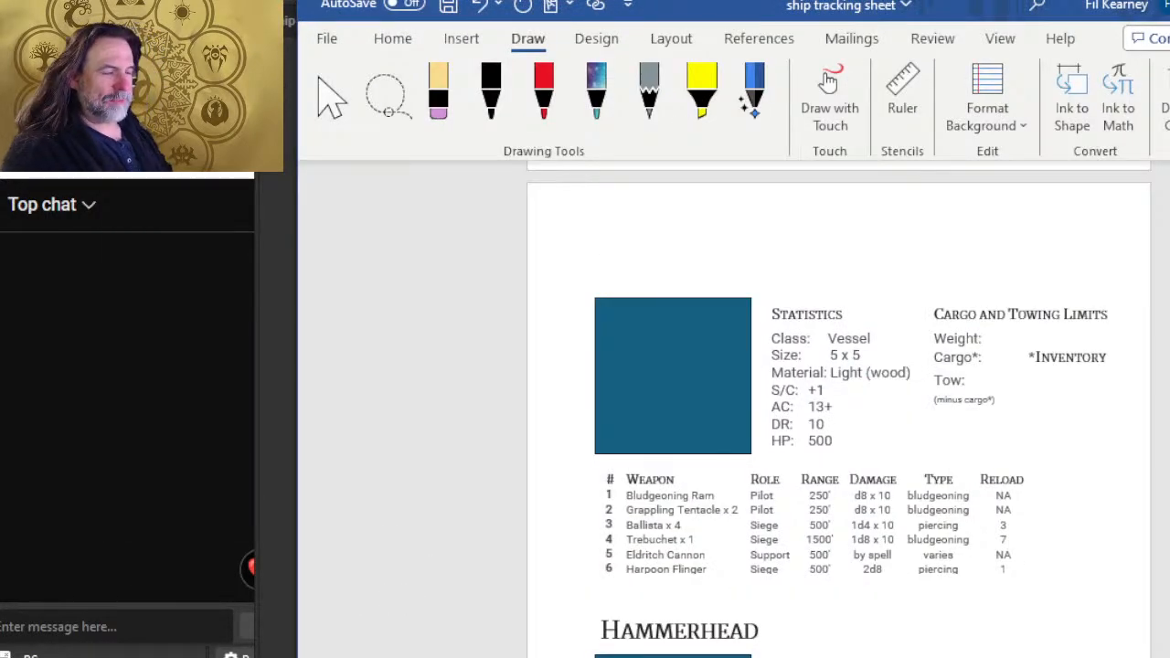
type("Flyin")
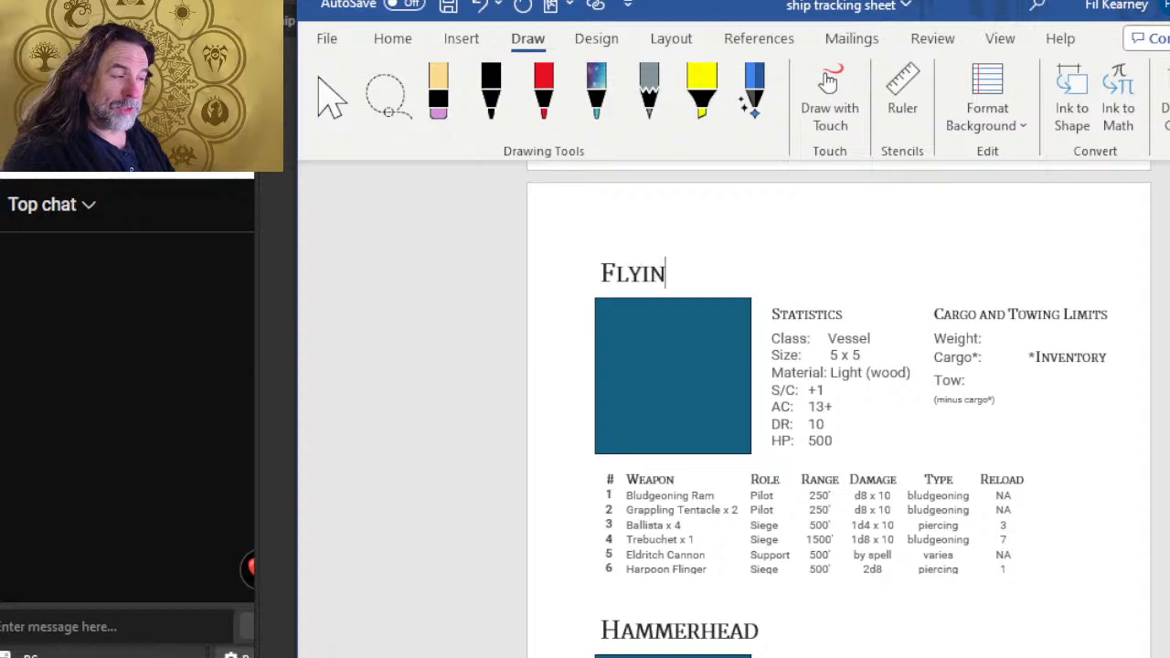
type("g Fish")
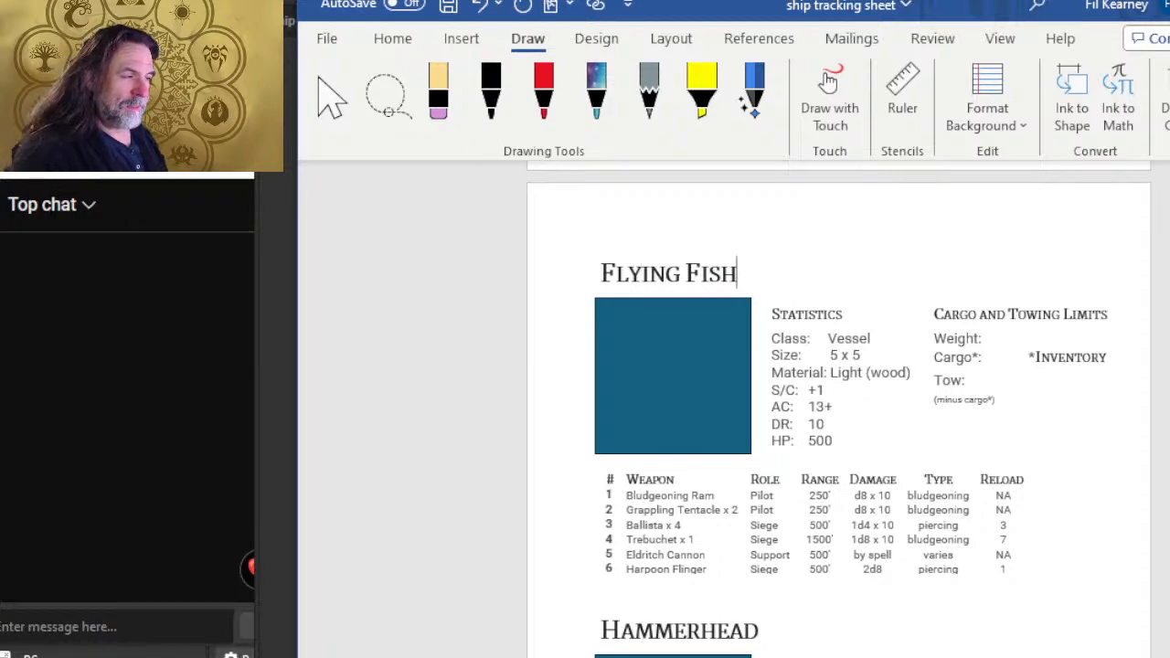
scroll(695, 449, "down", 10)
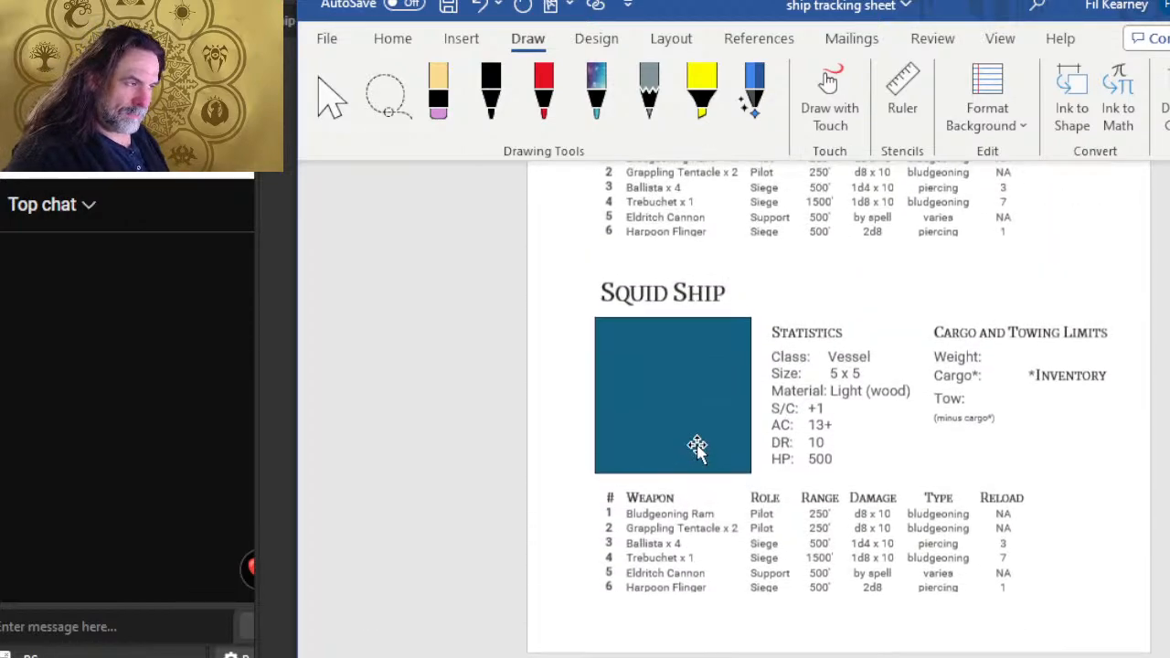
- Clear the title of the Squid Ship entry directly above Flying Fish
key("BackSpace")
key("BackSpace")
key("BackSpace")
key("BackSpace")
key("BackSpace")
key("BackSpace")
key("BackSpace")
key("BackSpace")
key("BackSpace")
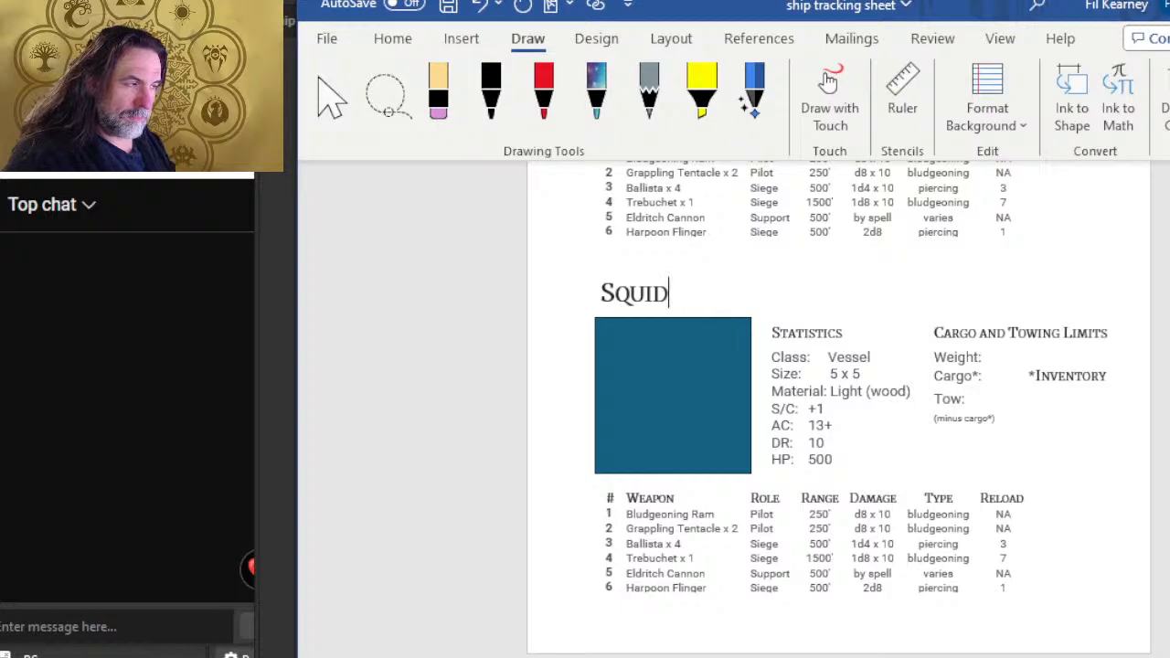
- Switch to the rules document and check the Vessels table for the ship names listed before Flying Fish
key("alt+Tab")
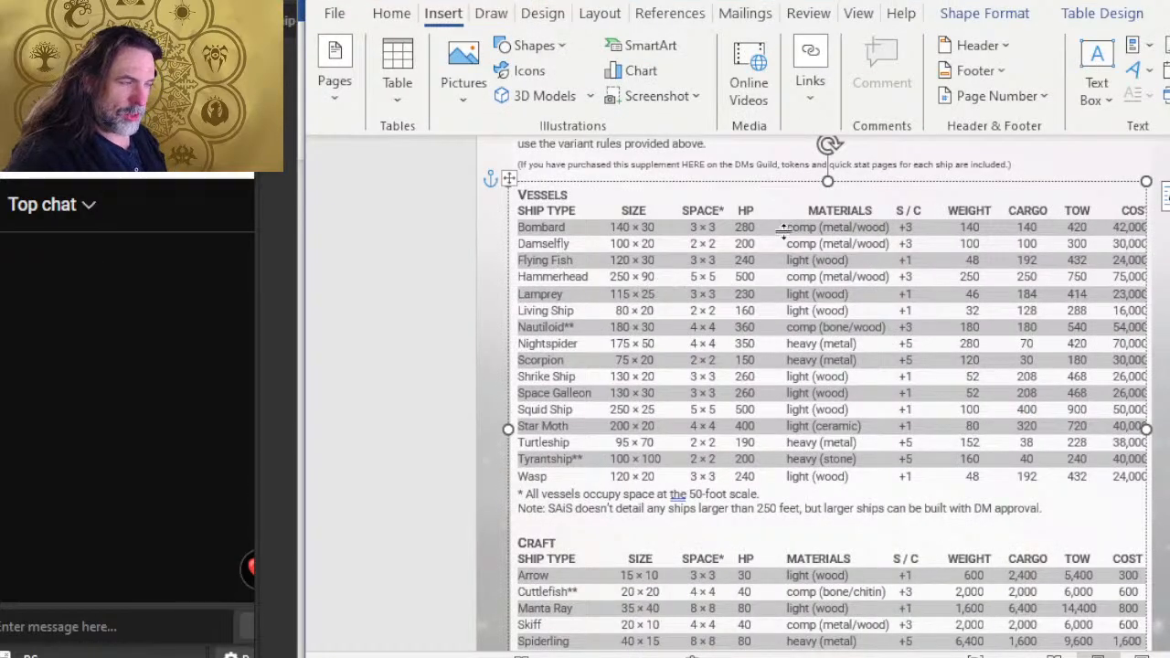
scroll(710, 273, "up", 1)
scroll(709, 275, "up", 2)
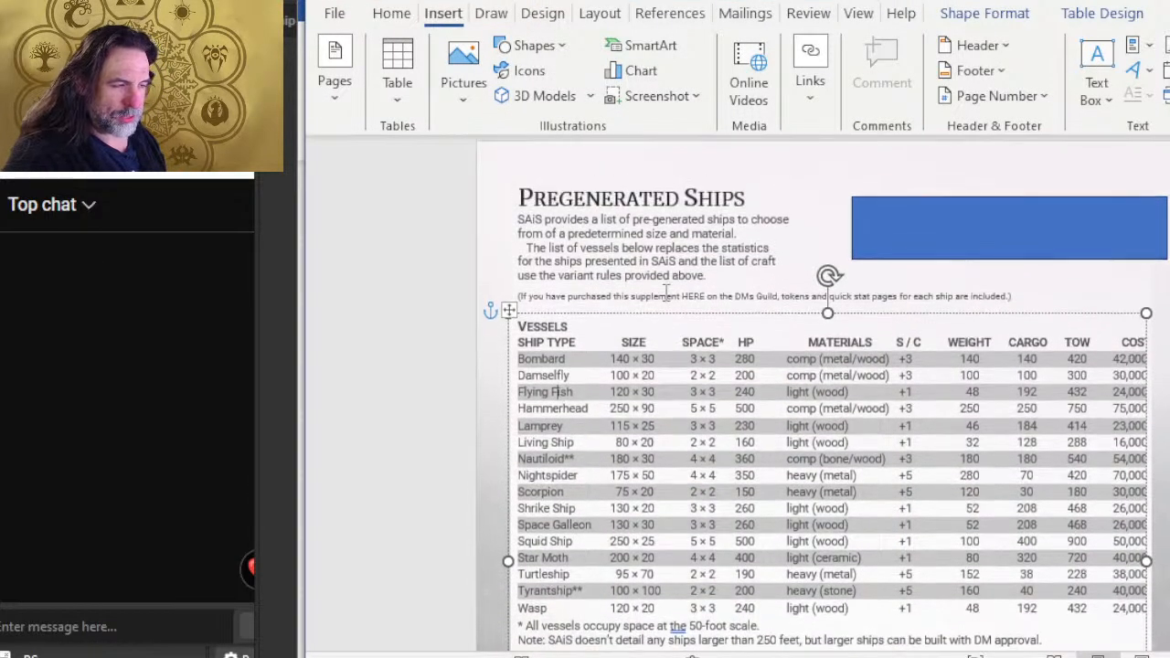
key("alt+Tab")
key("alt+Tab")
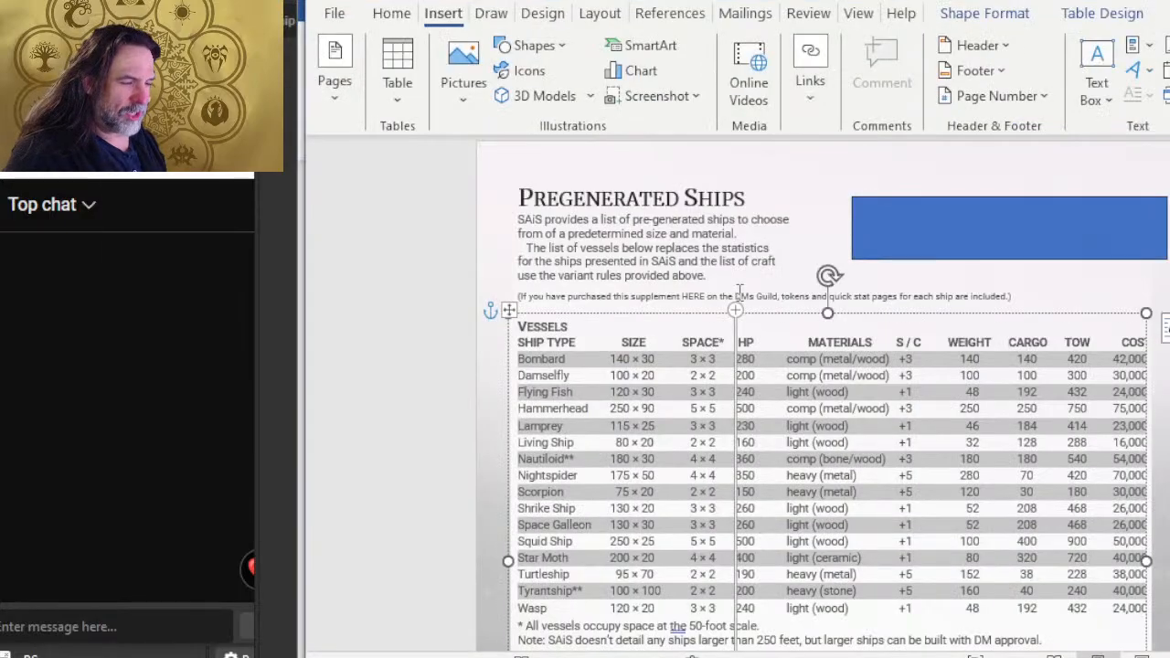
key("alt+Tab")
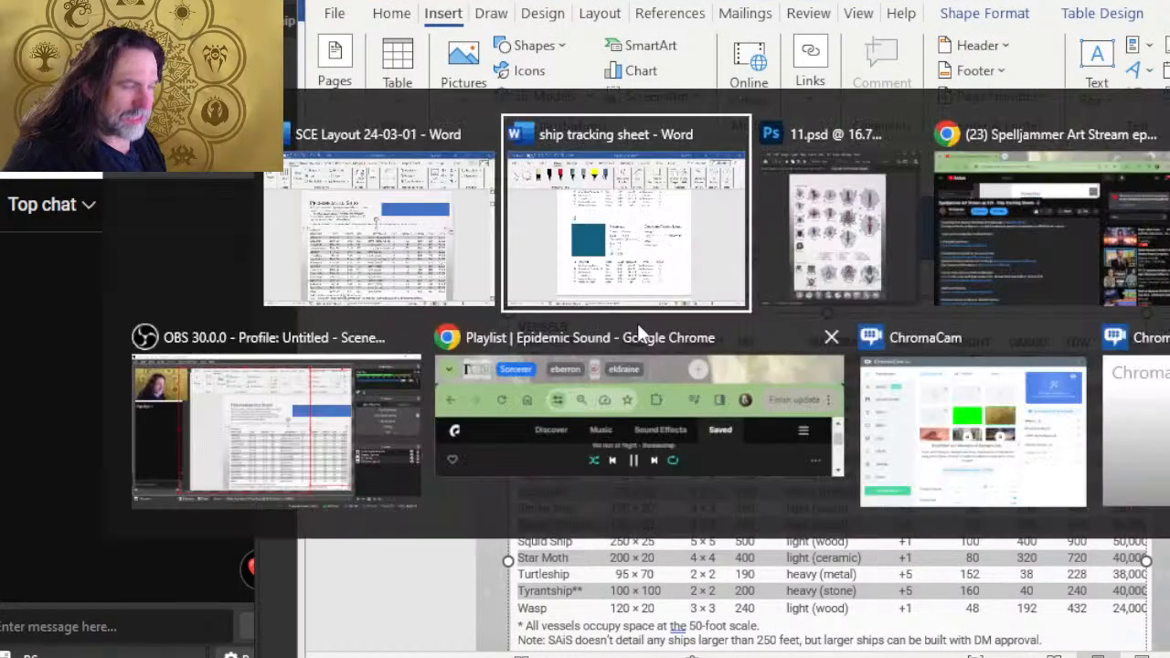
key("alt+Tab")
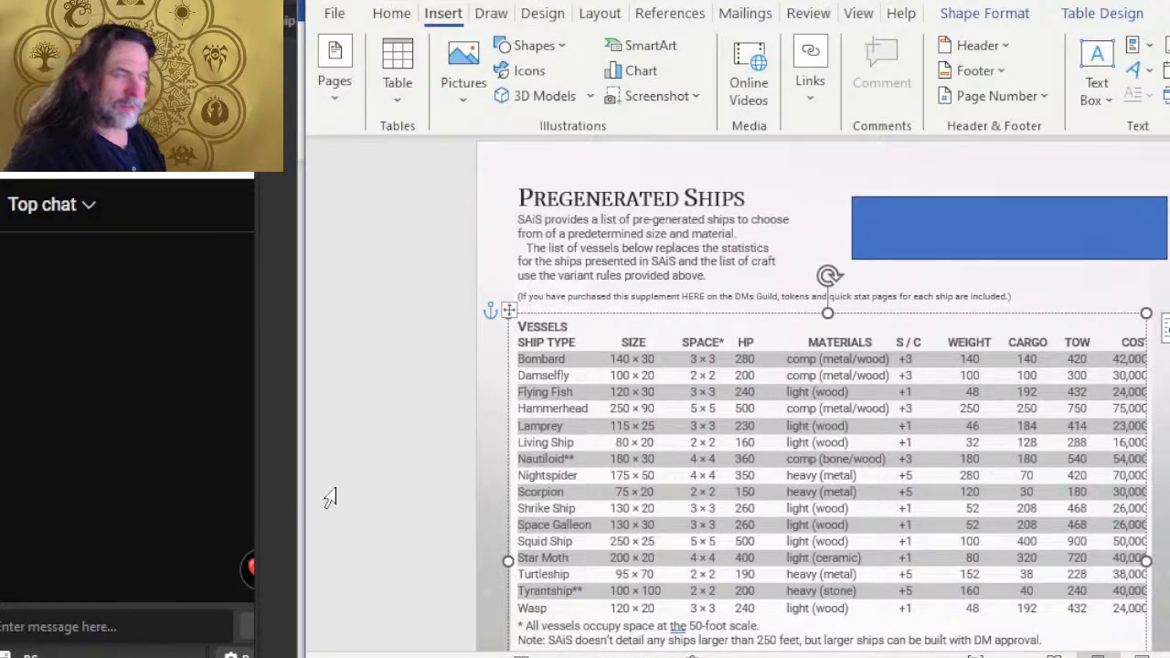
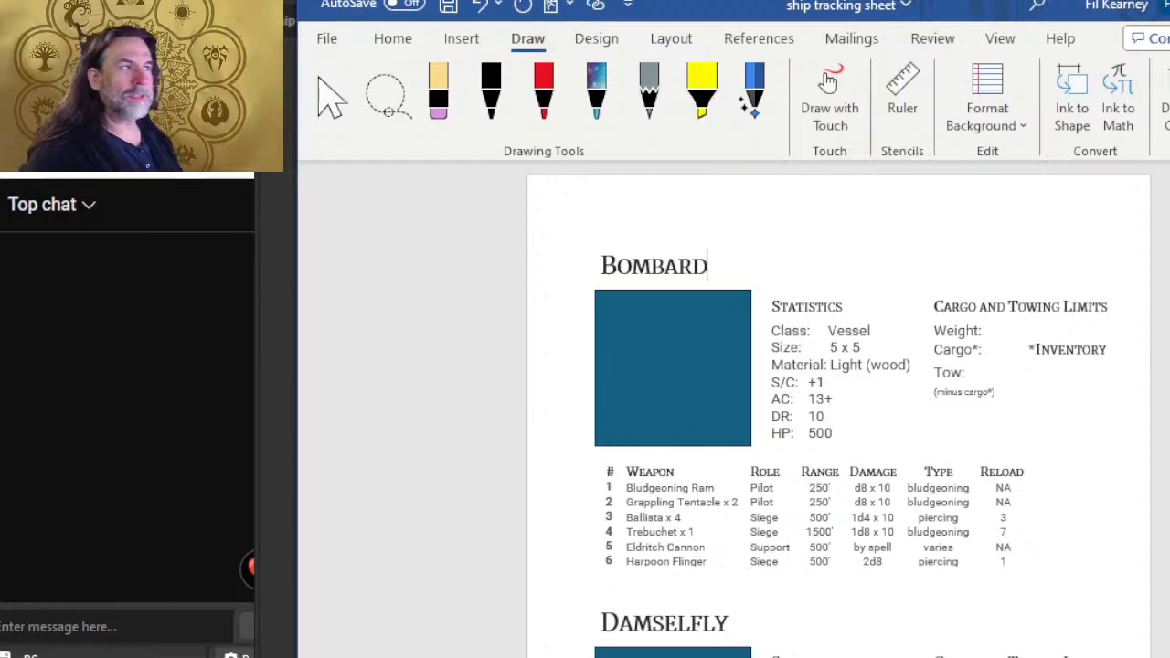
- Review the Bombard, Damselfly and Flying Fish entries in the ship tracking sheet and the page break after Damselfly
scroll(643, 344, "down", 1)
scroll(644, 345, "down", 14)
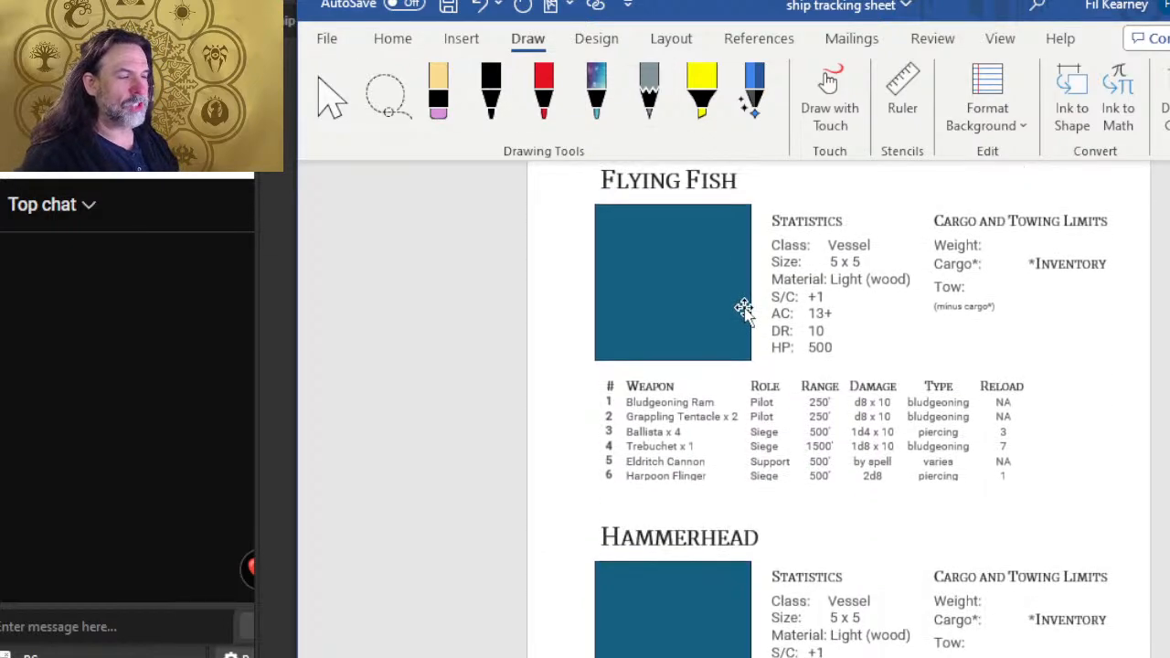
scroll(802, 318, "up", 3)
left_click(773, 320)
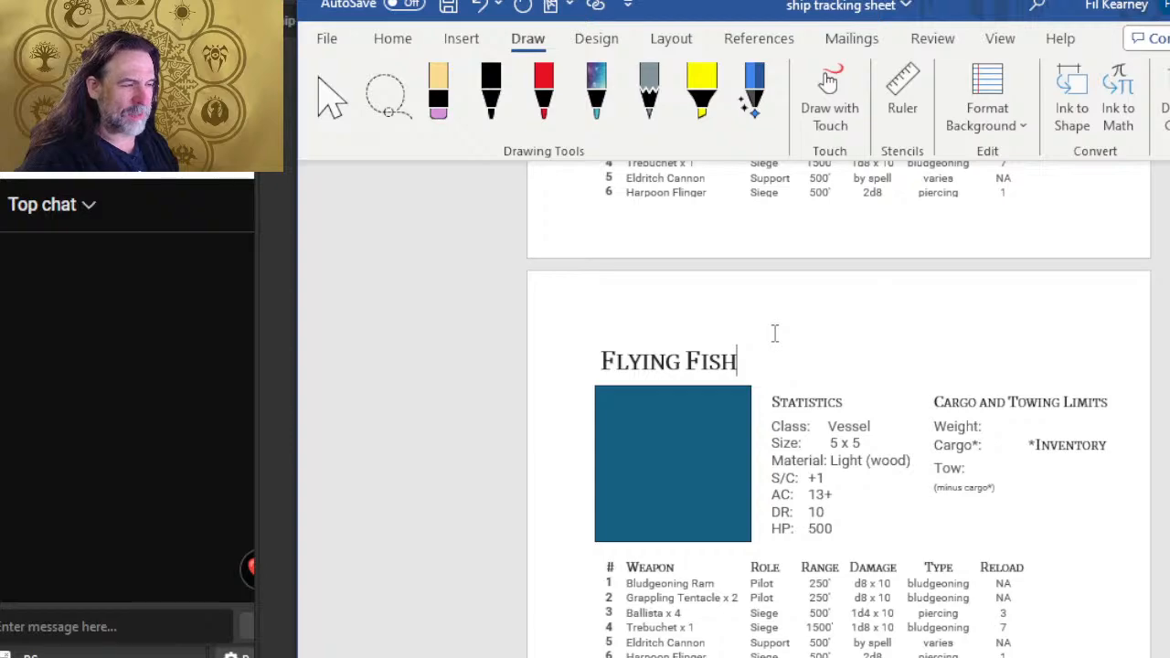
scroll(741, 319, "down", 2)
scroll(741, 319, "up", 13)
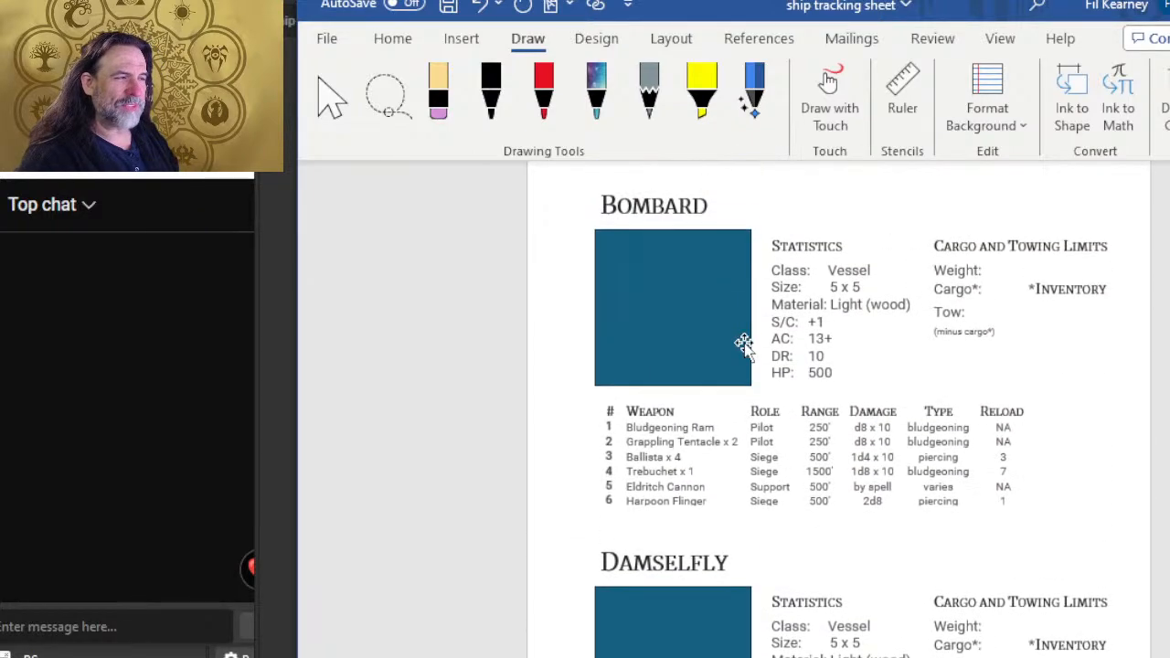
scroll(739, 287, "down", 13)
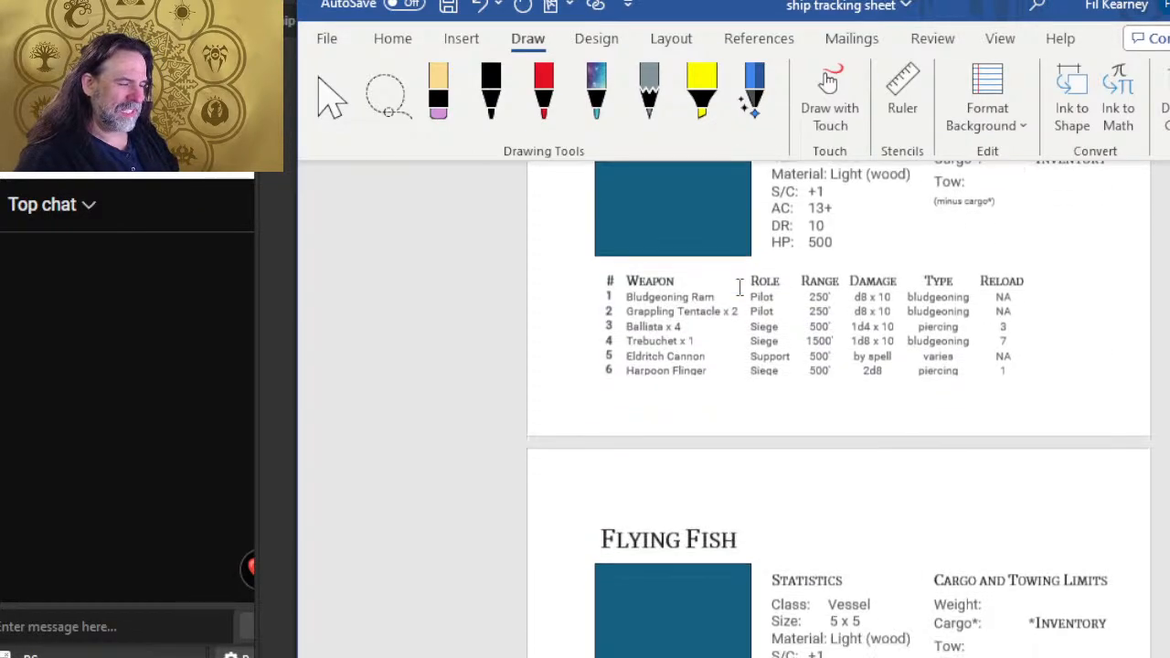
left_click(701, 367)
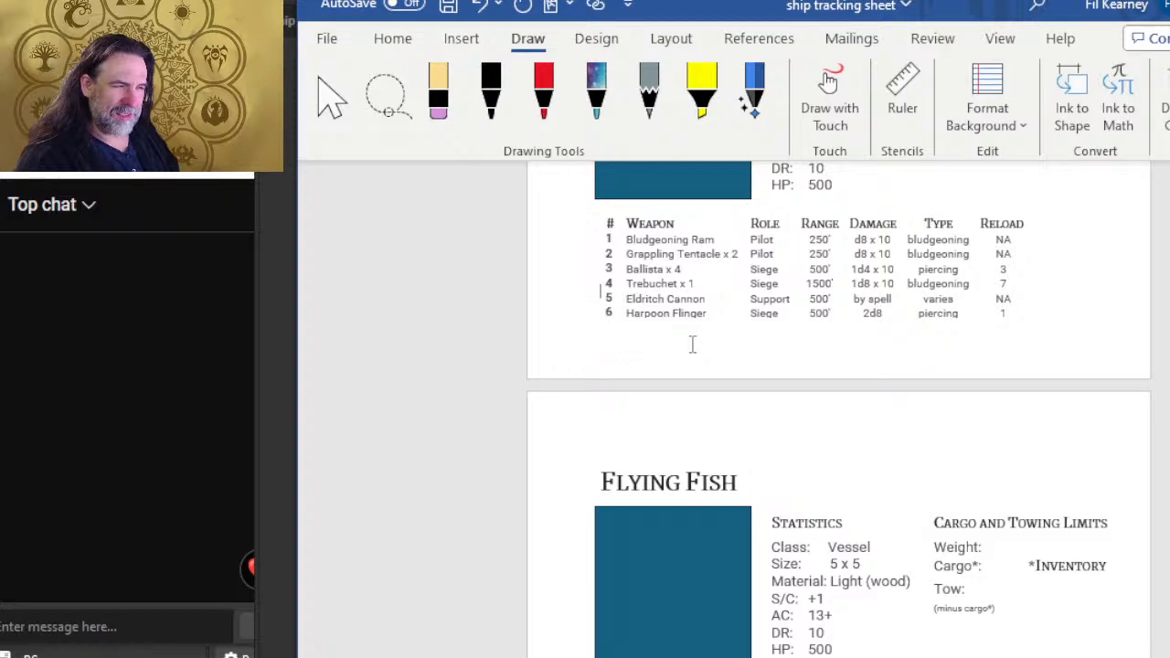
left_click(701, 394)
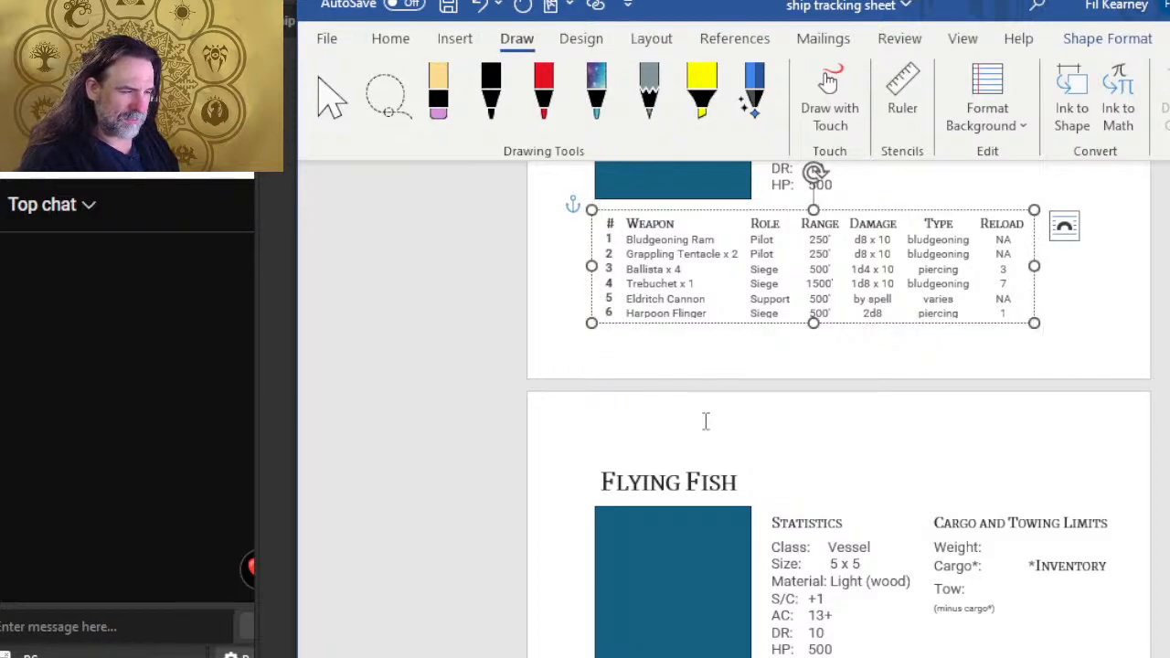
left_click(712, 433)
key("Up")
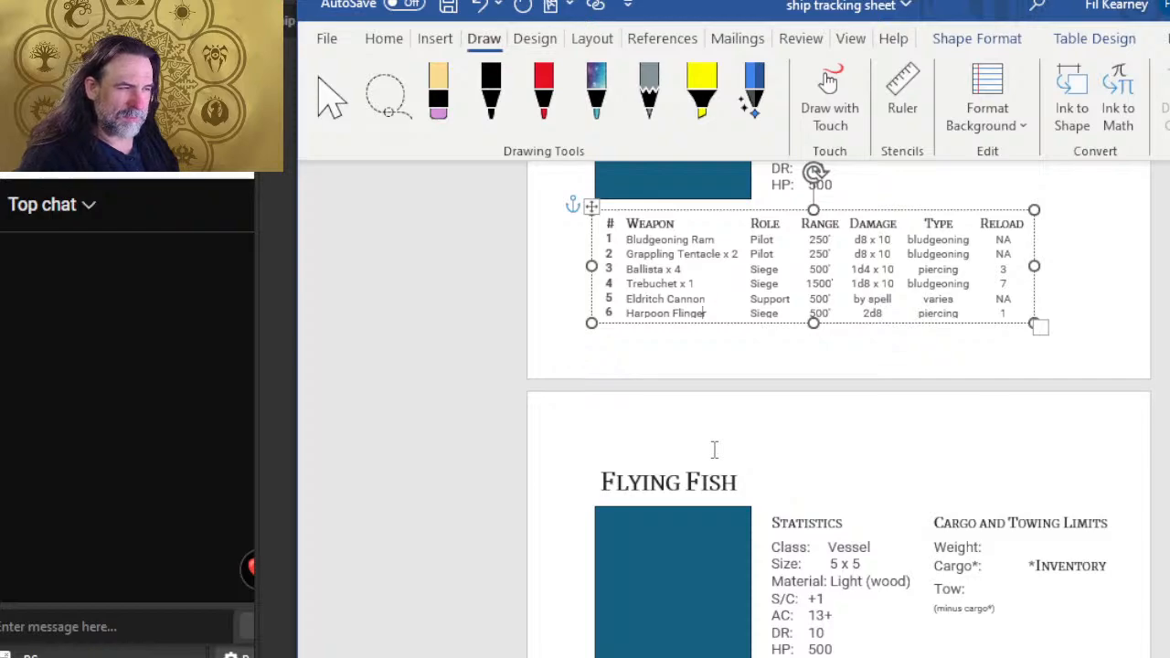
key("Escape")
scroll(714, 449, "up", 4)
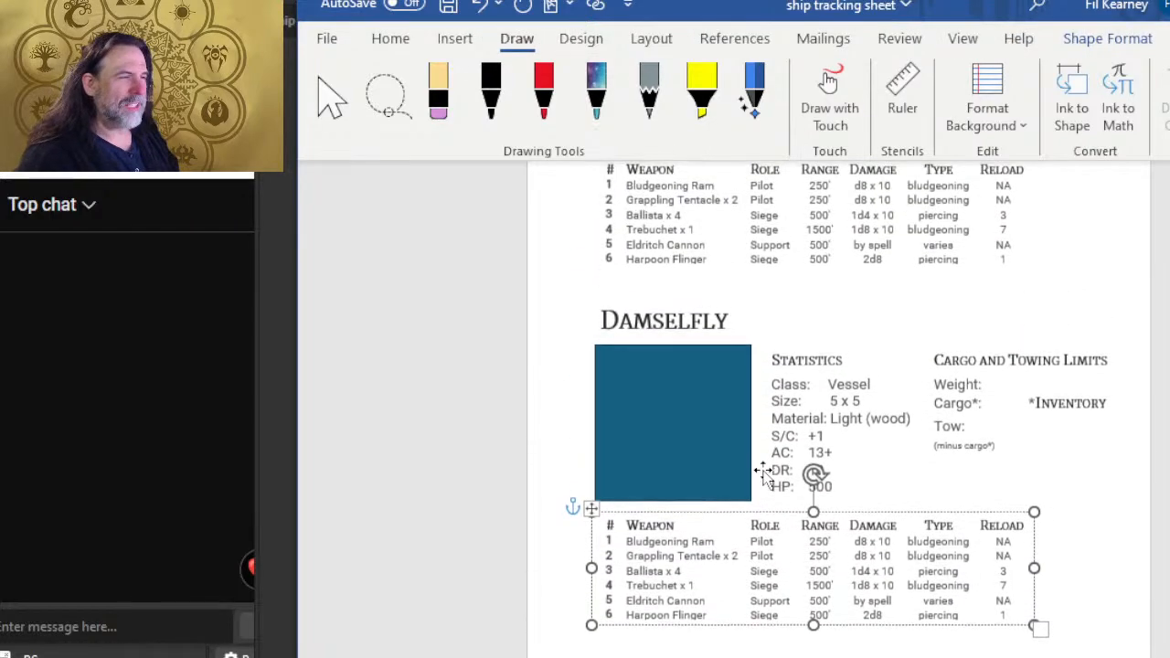
left_click(700, 359)
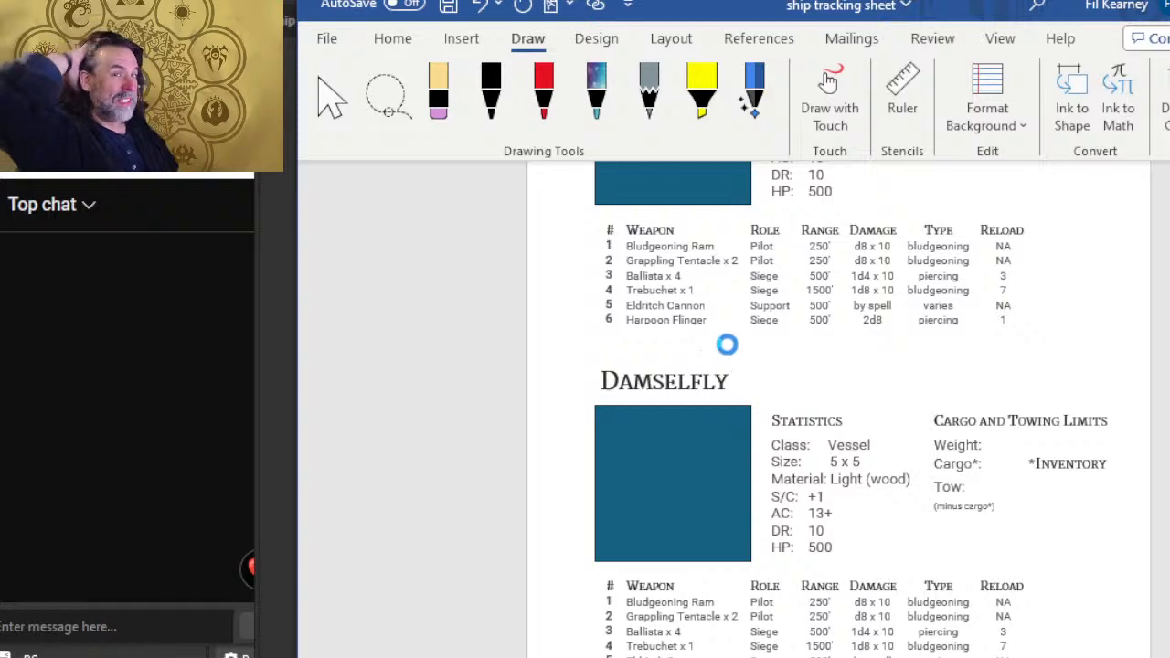
- Look through the retitled ship entries from Bombard to Nautiloid to check their order and page layout
scroll(841, 344, "up", 3)
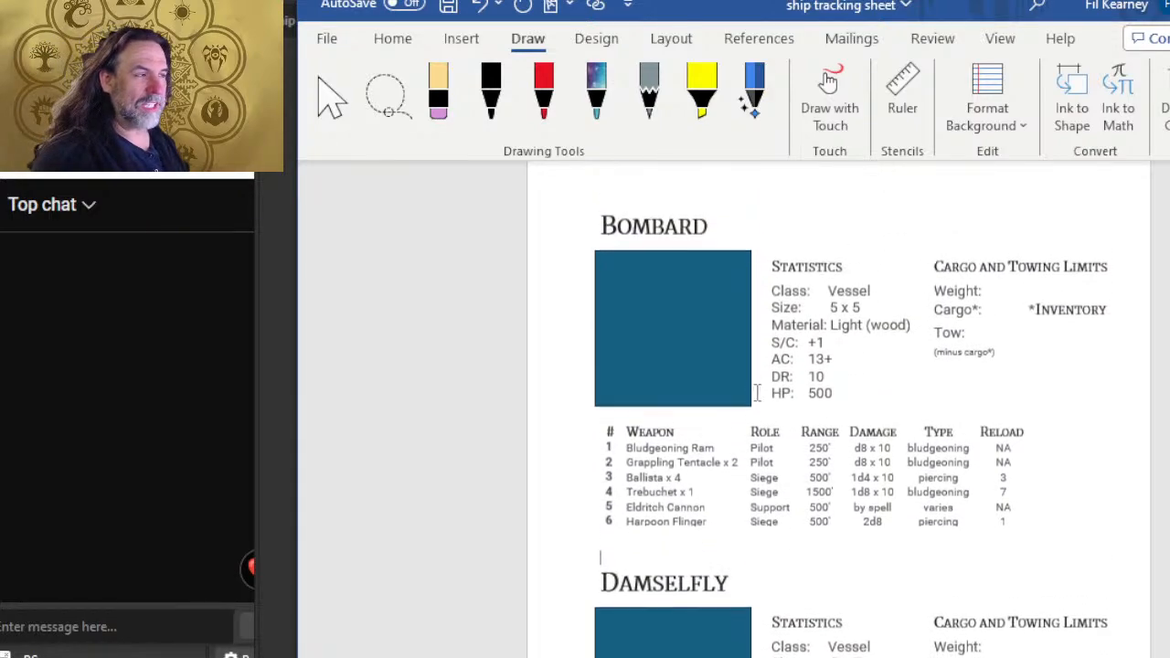
scroll(737, 335, "down", 10)
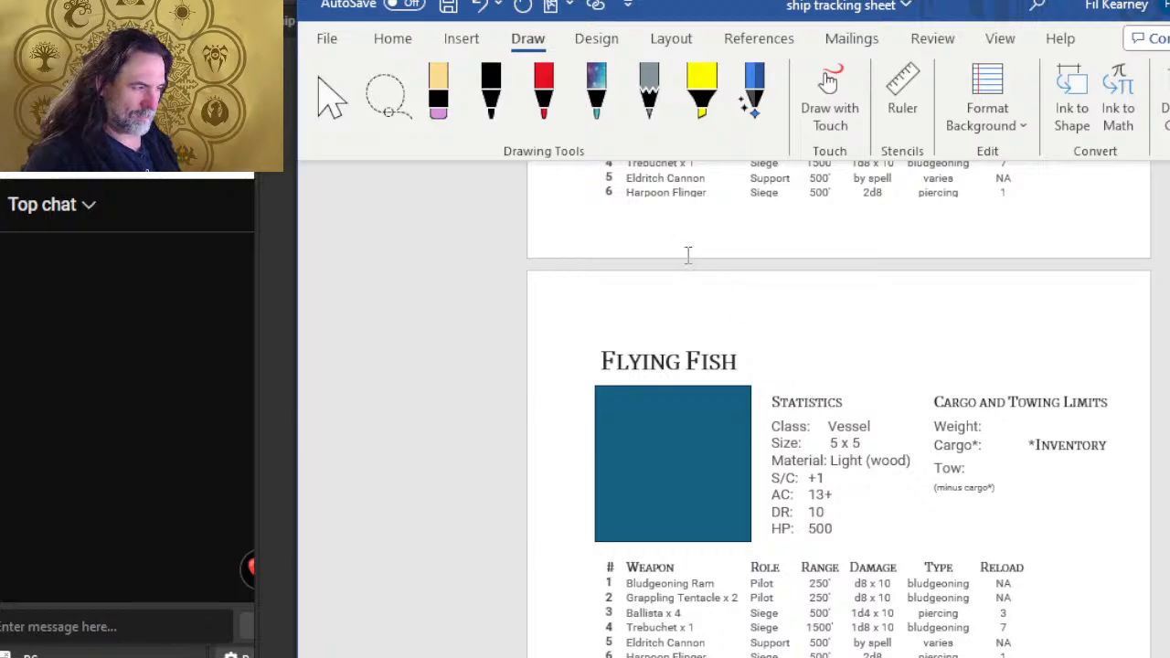
scroll(713, 325, "down", 10)
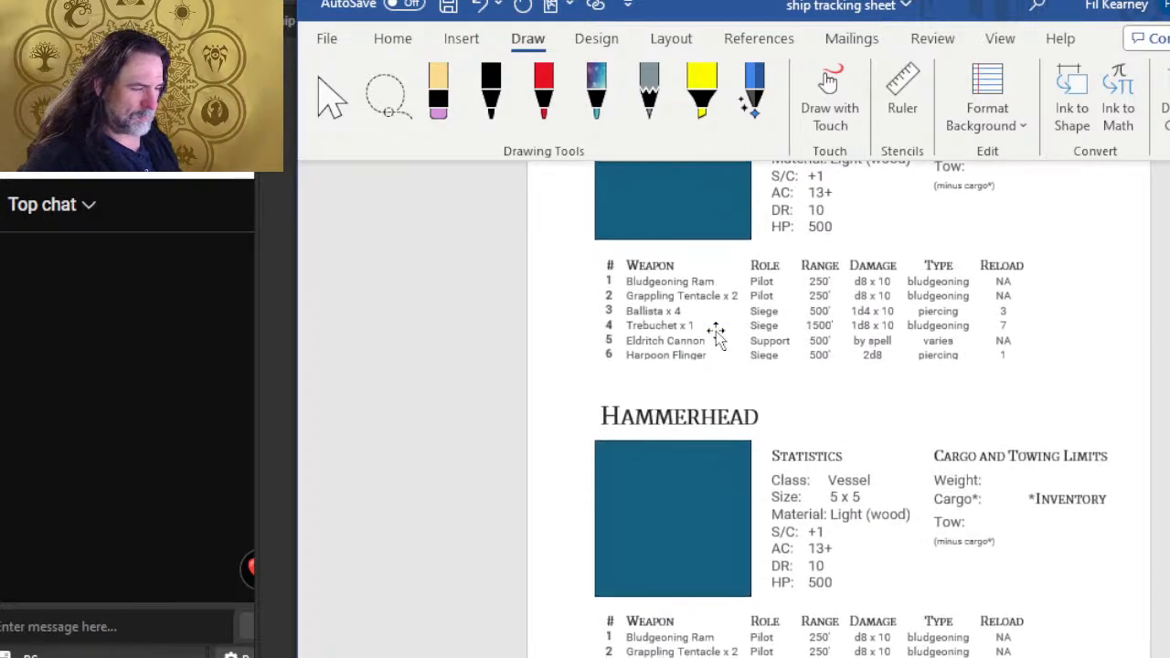
left_click(708, 358)
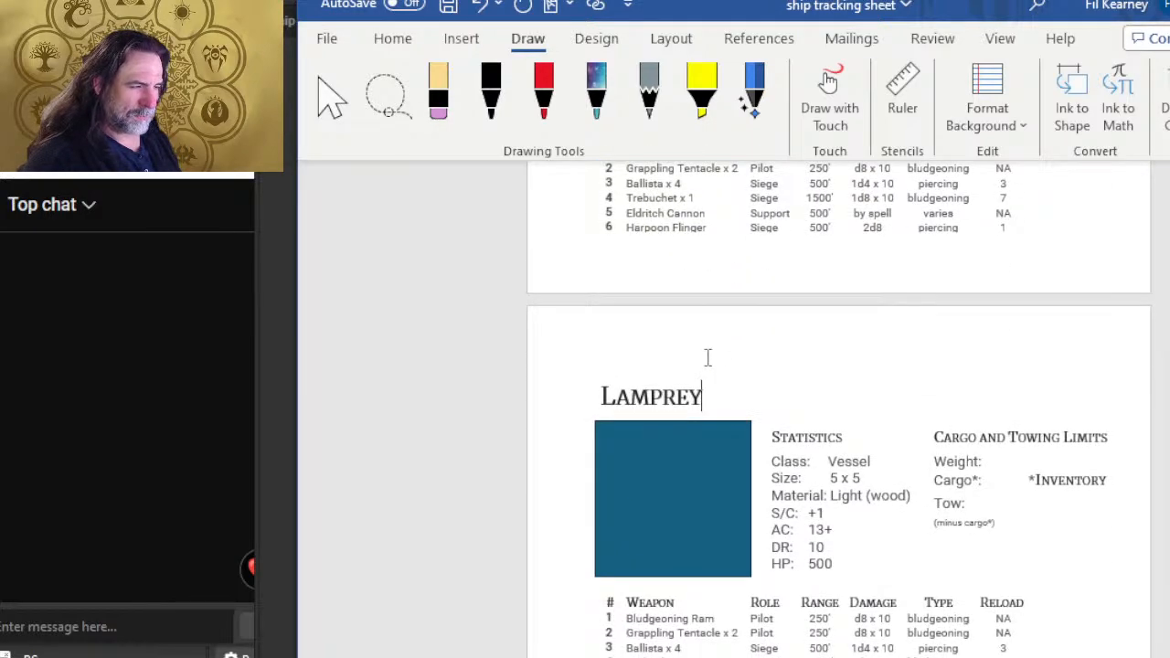
scroll(708, 358, "down", 10)
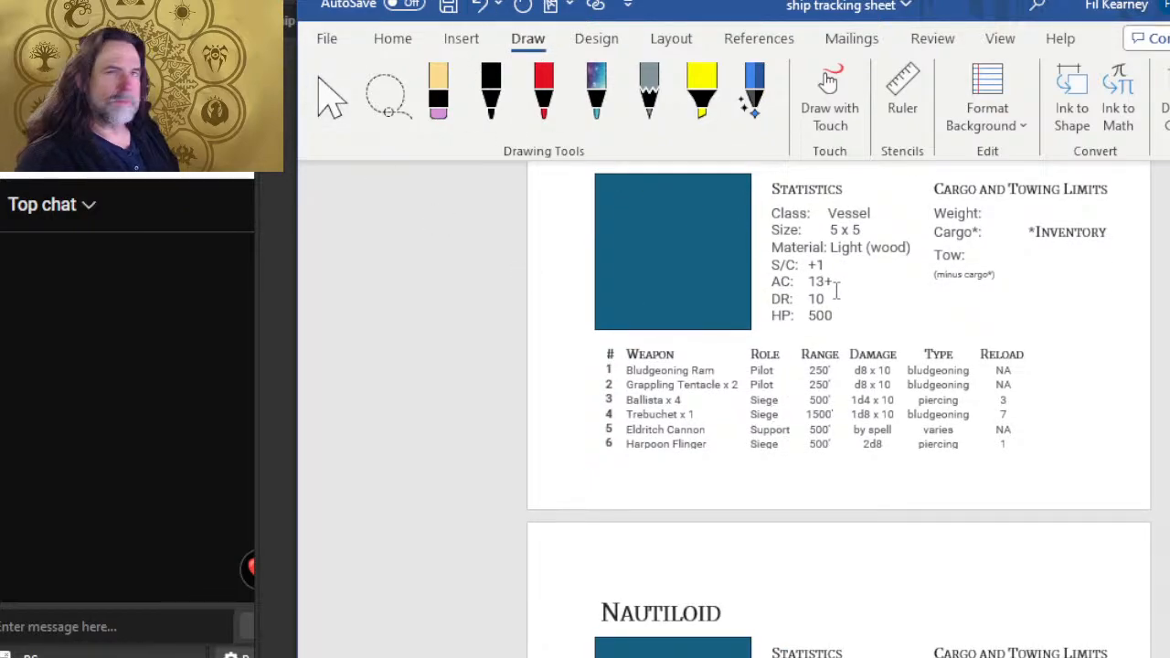
scroll(725, 300, "up", 3)
scroll(723, 302, "up", 12)
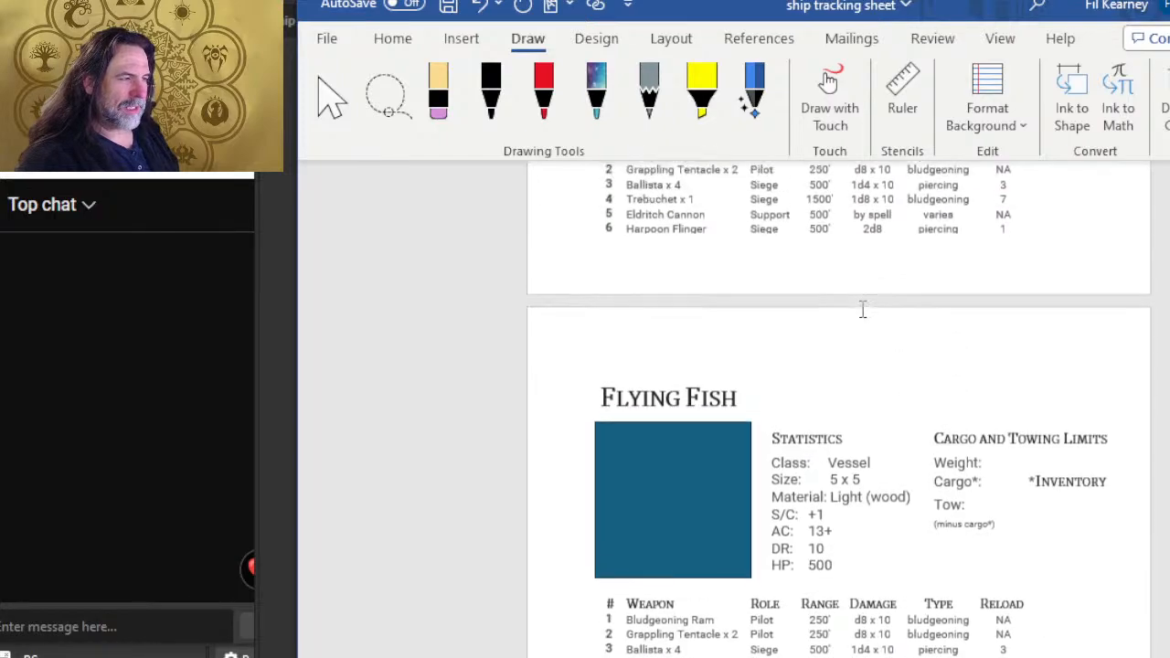
scroll(862, 309, "down", 3)
scroll(570, 473, "up", 5)
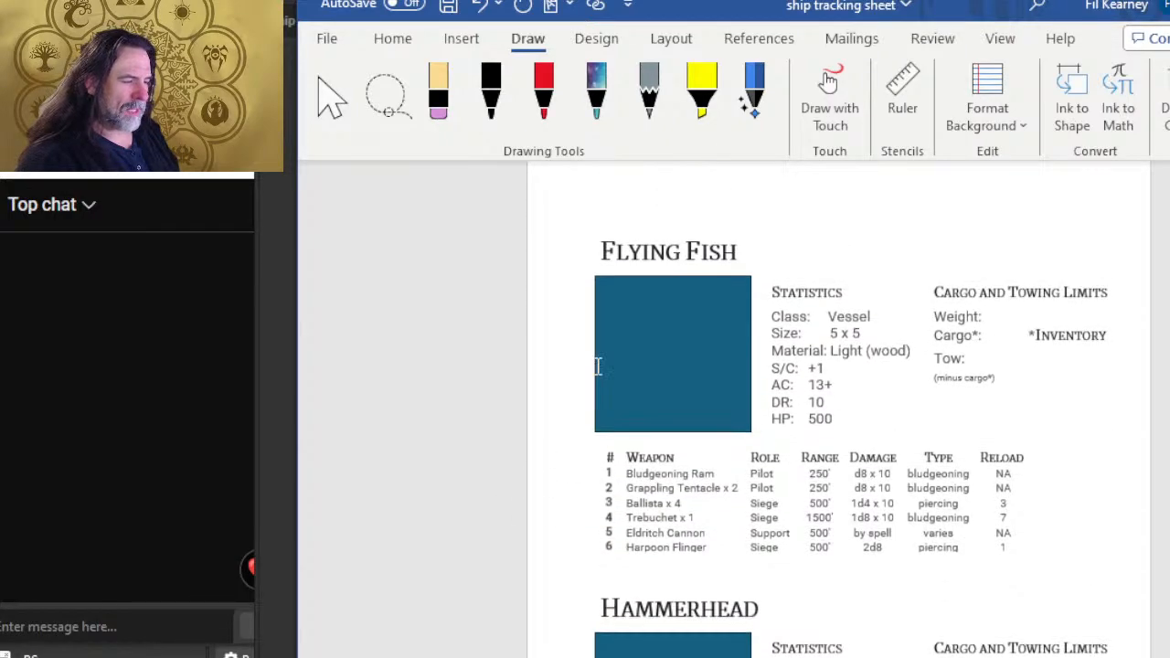
scroll(611, 375, "up", 10)
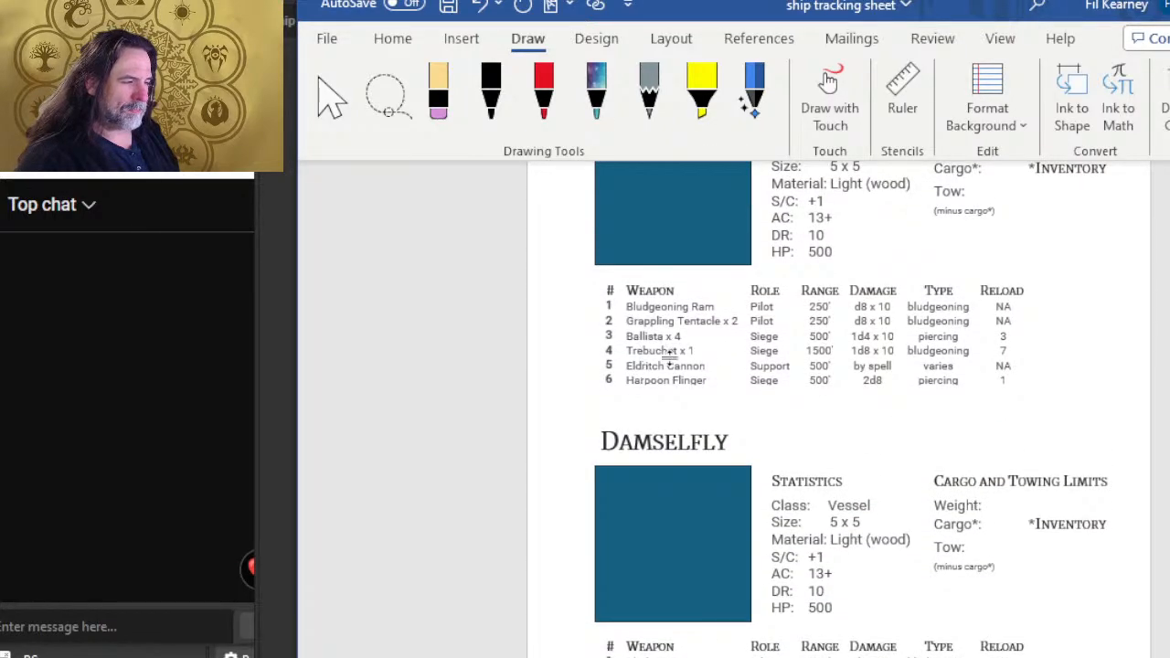
scroll(670, 384, "down", 8)
scroll(697, 410, "up", 8)
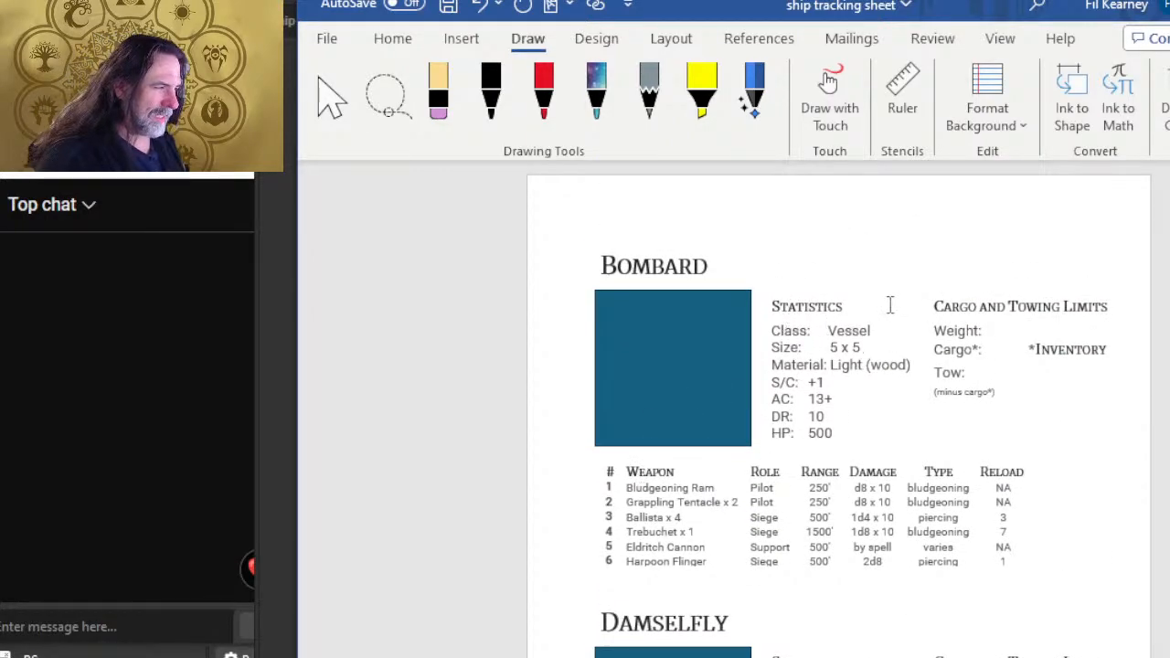
- Change the Class in the Warbird entry's statistics to Craft
scroll(860, 338, "down", 15)
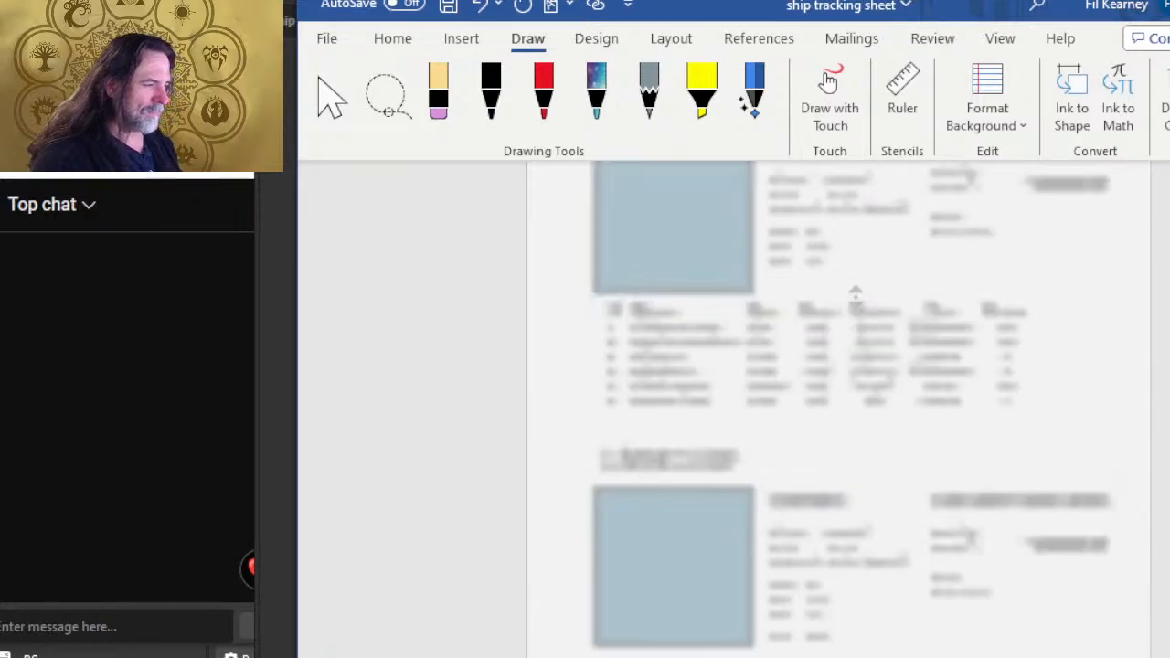
double_click(855, 295)
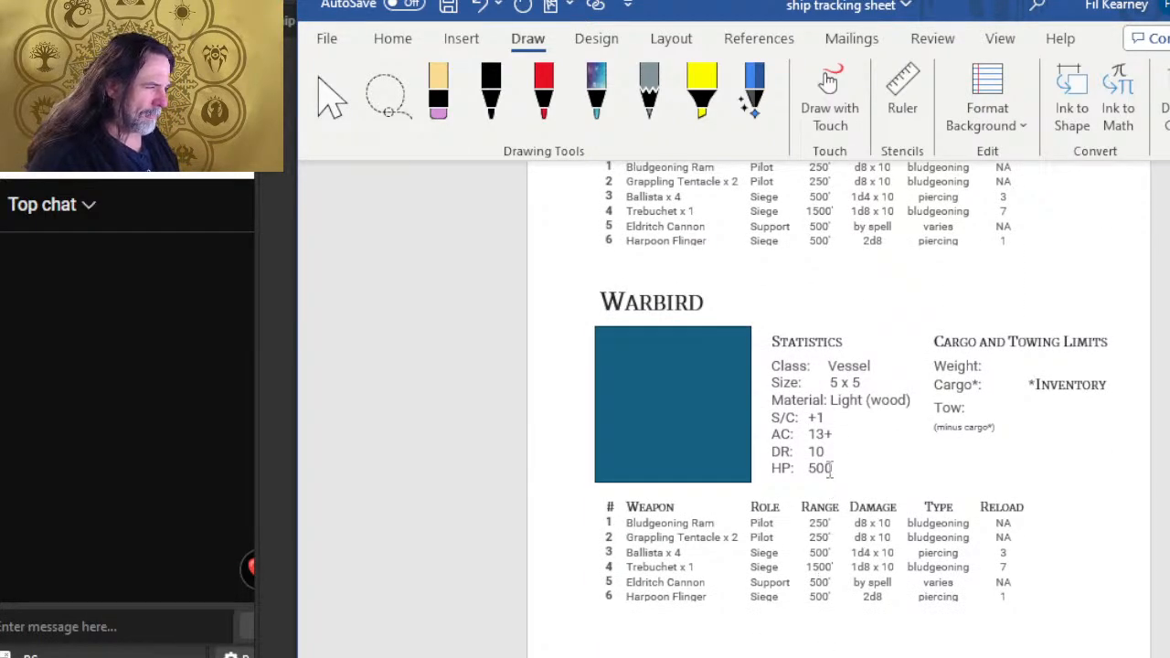
left_click(865, 366)
key("BackSpace")
key("BackSpace")
key("BackSpace")
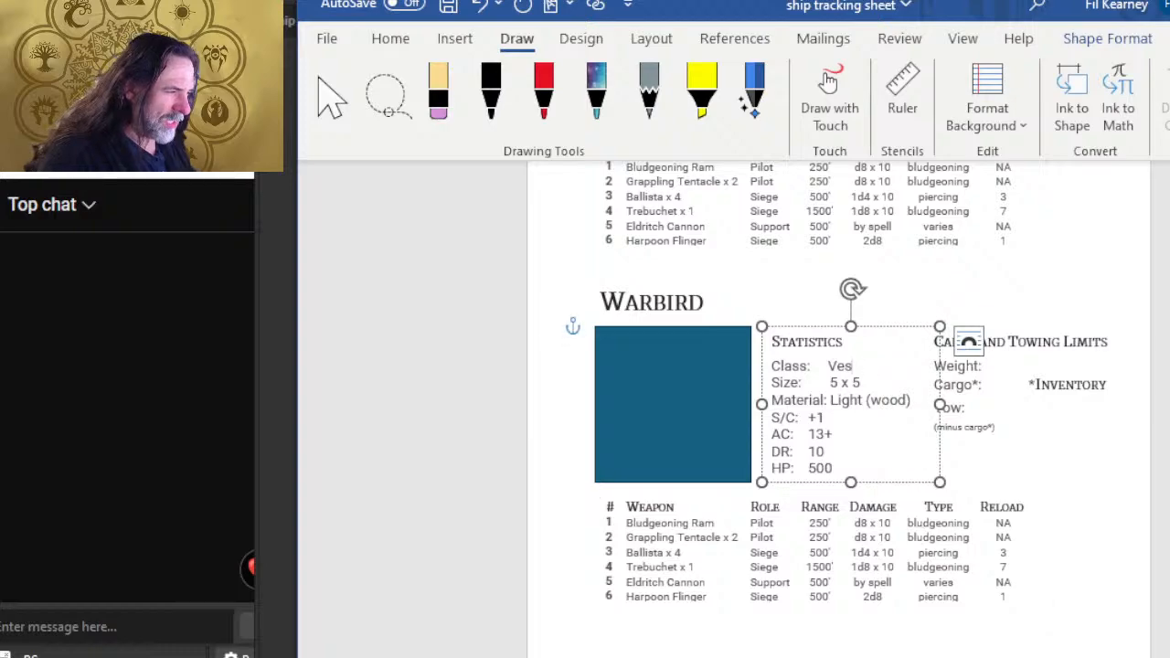
key("BackSpace")
type("Craft")
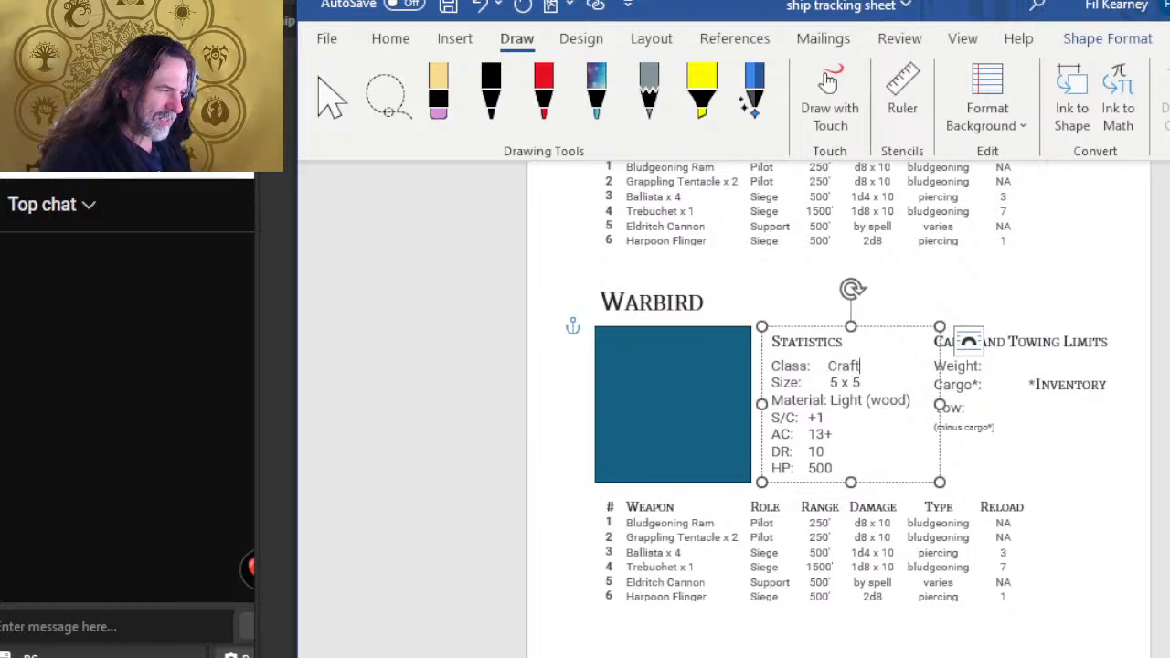
- Change the Class in the Spiderling entry's statistics to Craft
scroll(1091, 357, "up", 5)
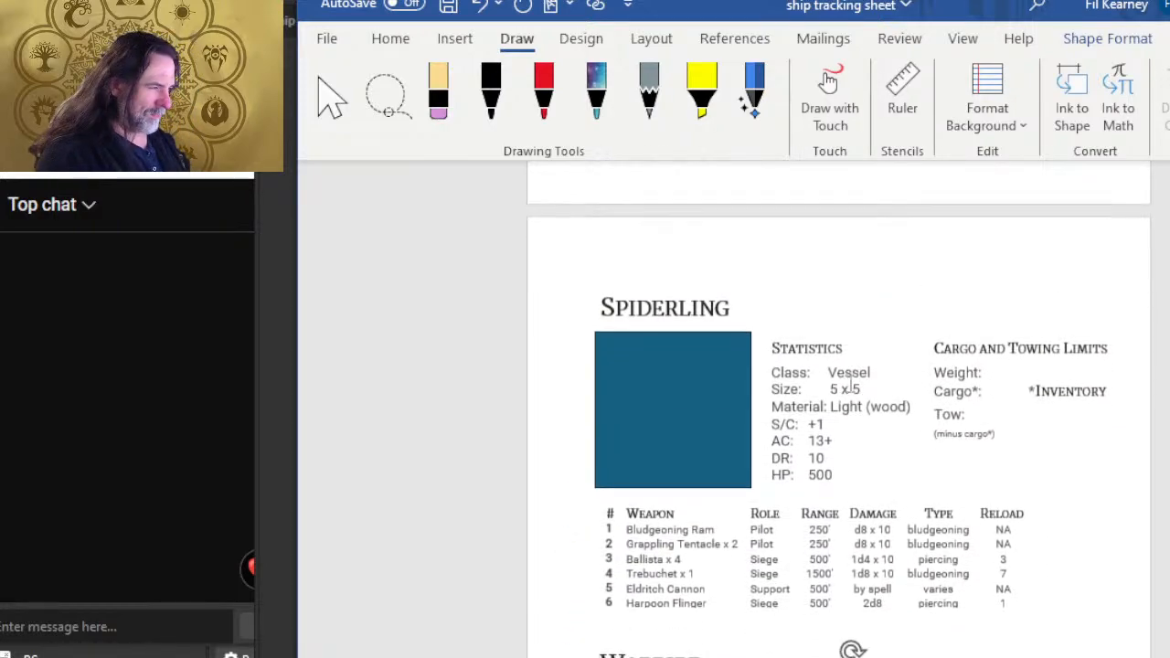
left_click(876, 375)
key("BackSpace")
key("BackSpace")
key("BackSpace")
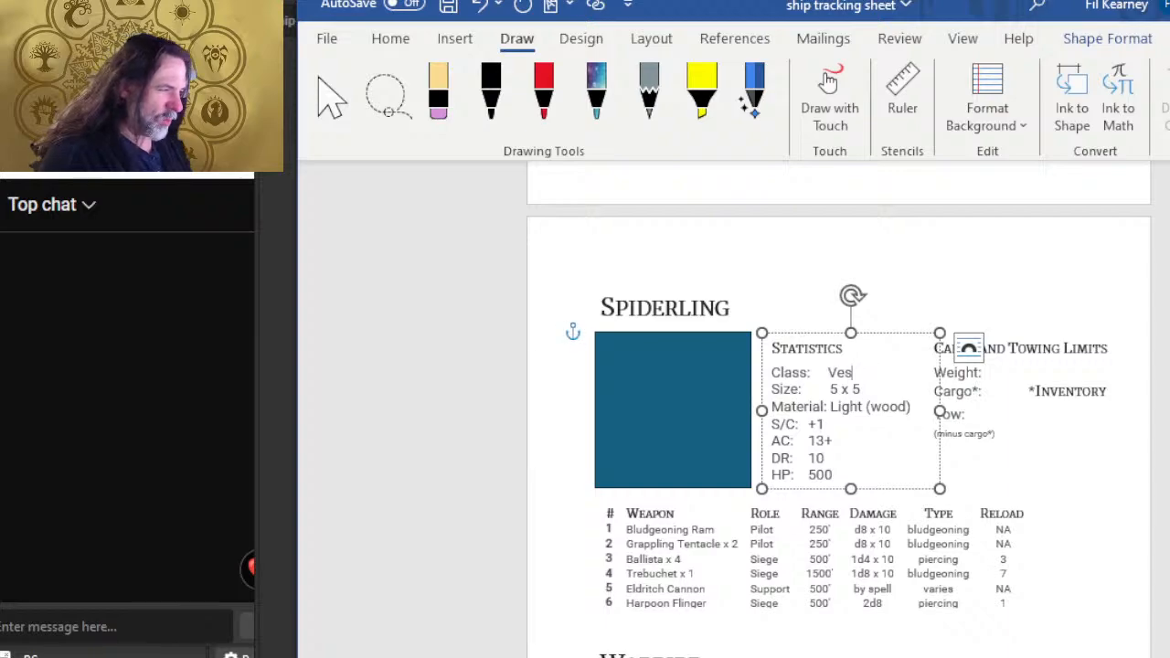
key("BackSpace")
key("BackSpace")
type("Cr")
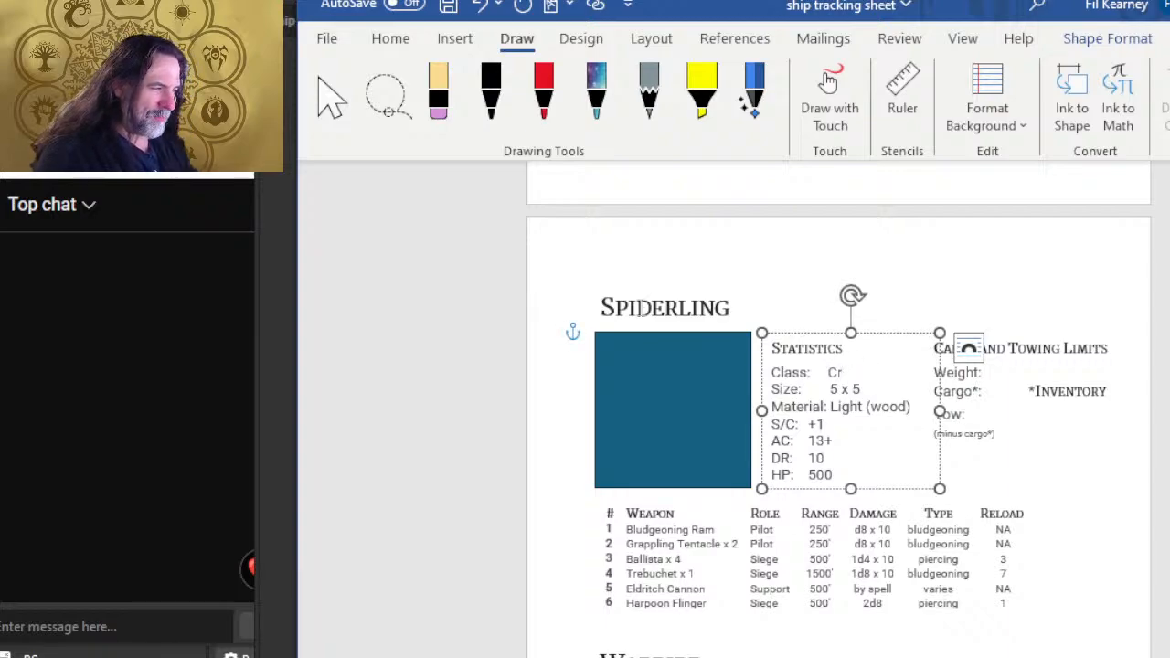
type("aft")
- Change the Class in the Skiff entry's statistics to Craft
scroll(677, 347, "up", 5)
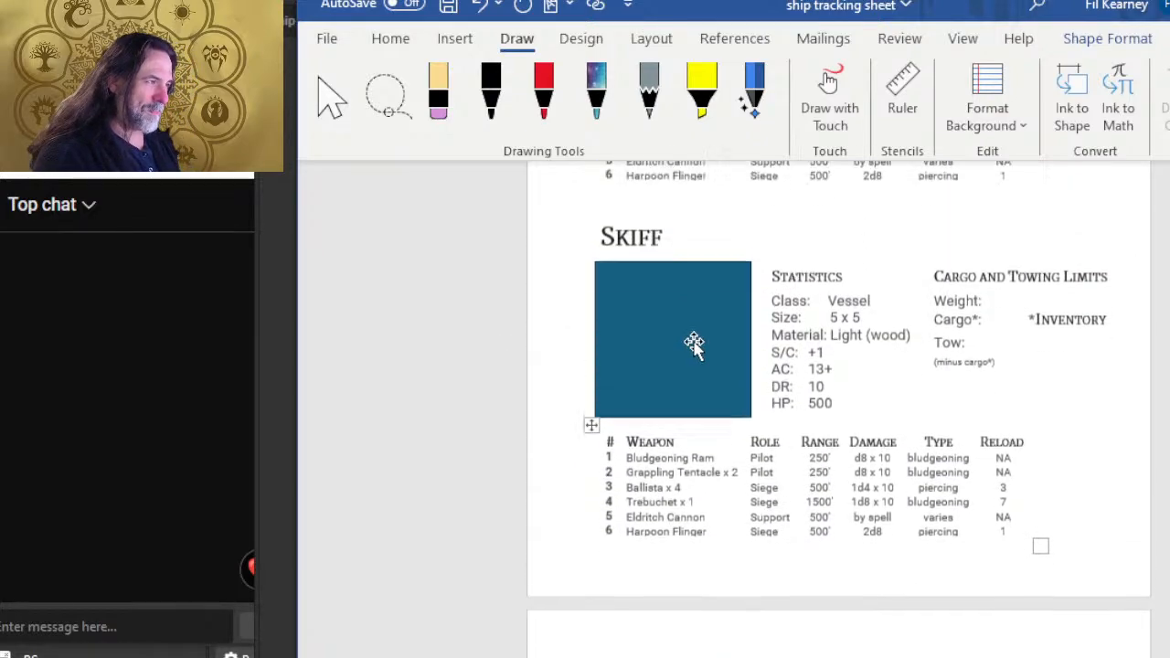
left_click(885, 334)
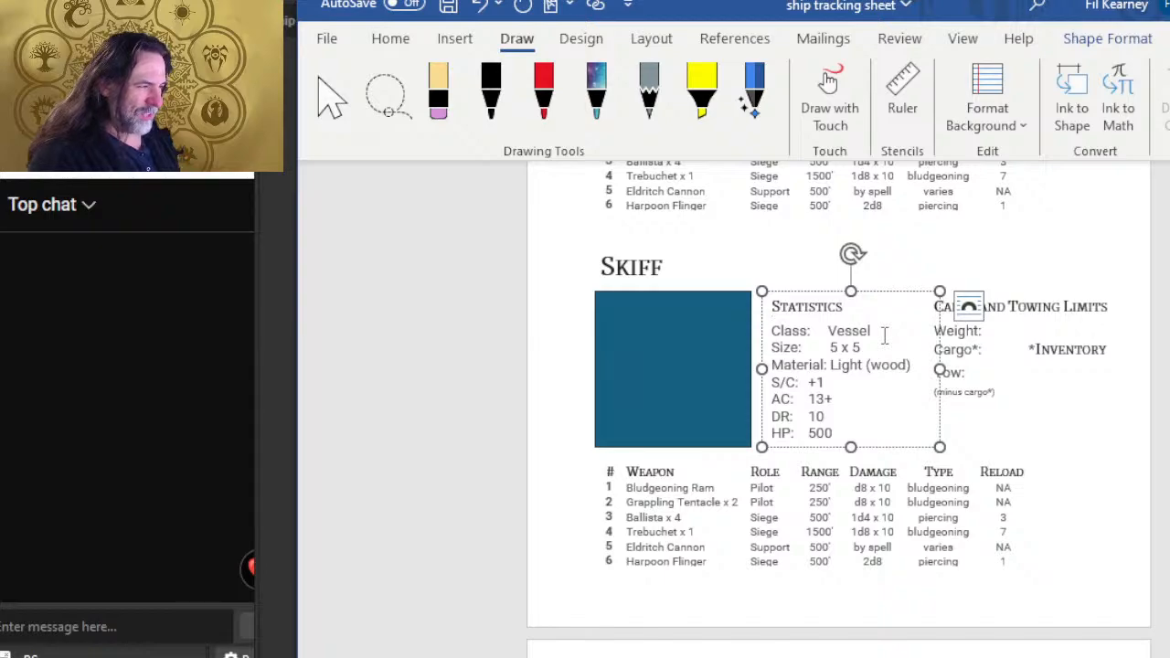
key("BackSpace")
key("BackSpace")
key("BackSpace")
key("BackSpace")
key("BackSpace")
key("BackSpace")
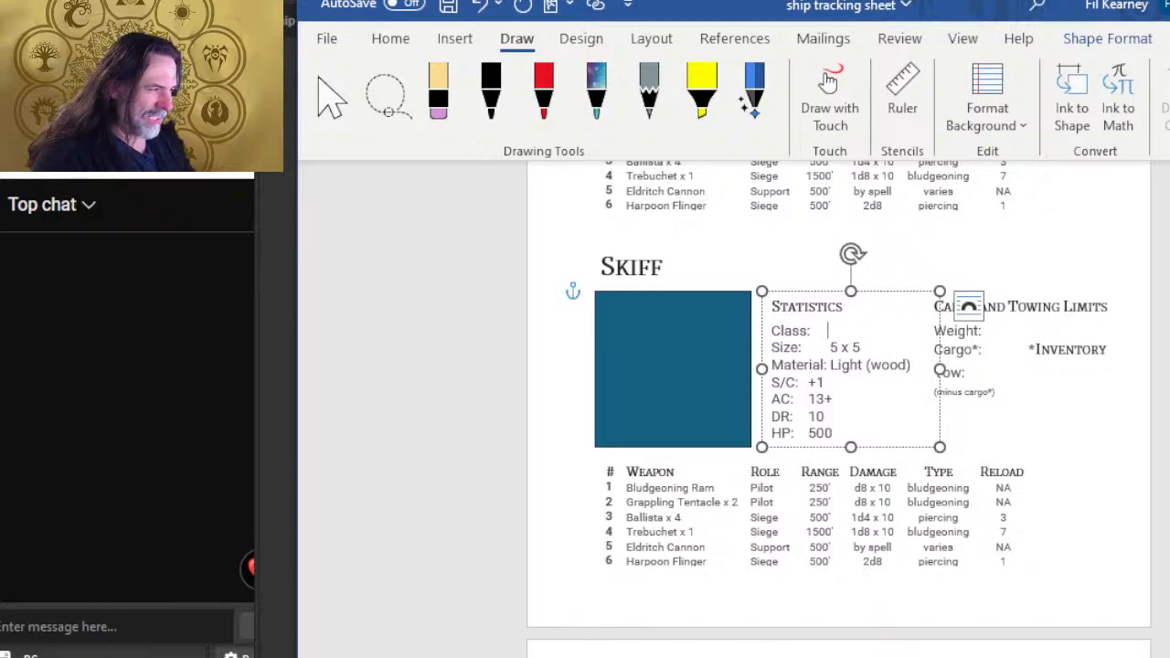
type("Craft")
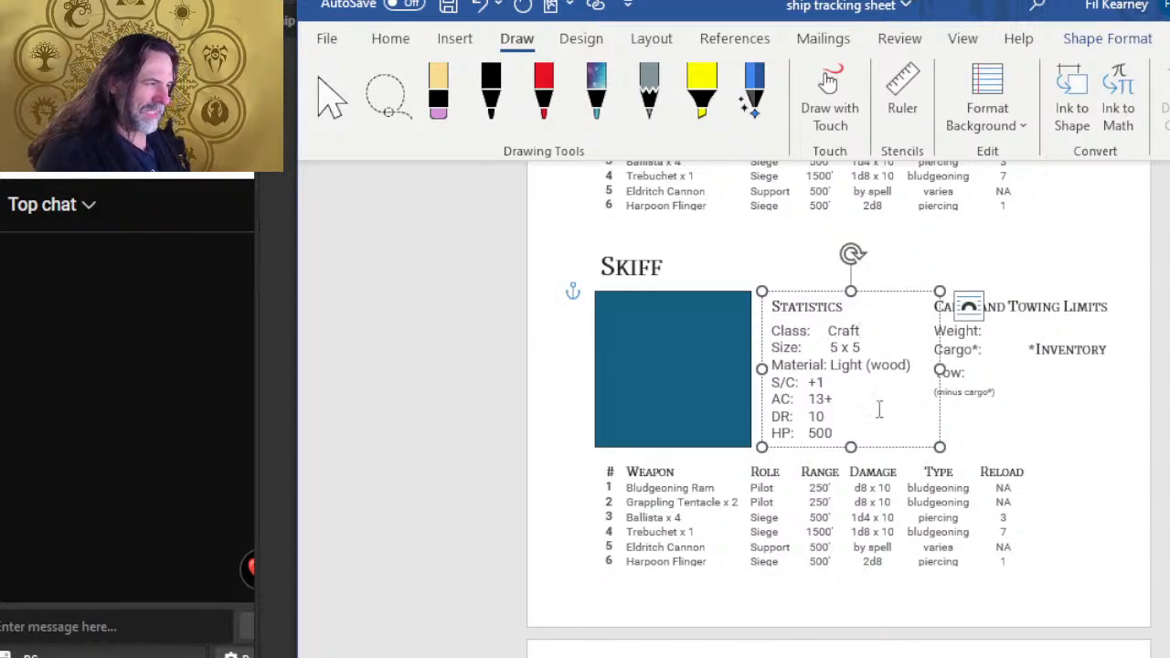
- Change the Class in the Manta Ray entry's statistics to Craft
scroll(878, 408, "up", 7)
scroll(881, 447, "down", 2)
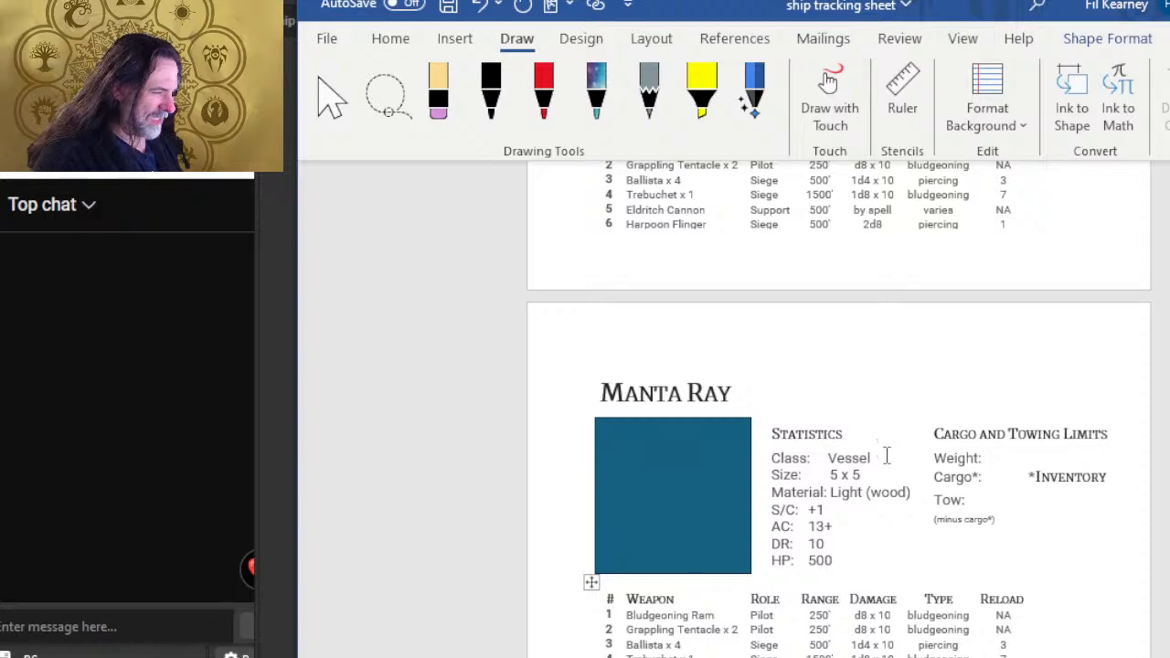
left_click(886, 456)
key("BackSpace")
key("BackSpace")
key("BackSpace")
key("BackSpace")
type("Craf")
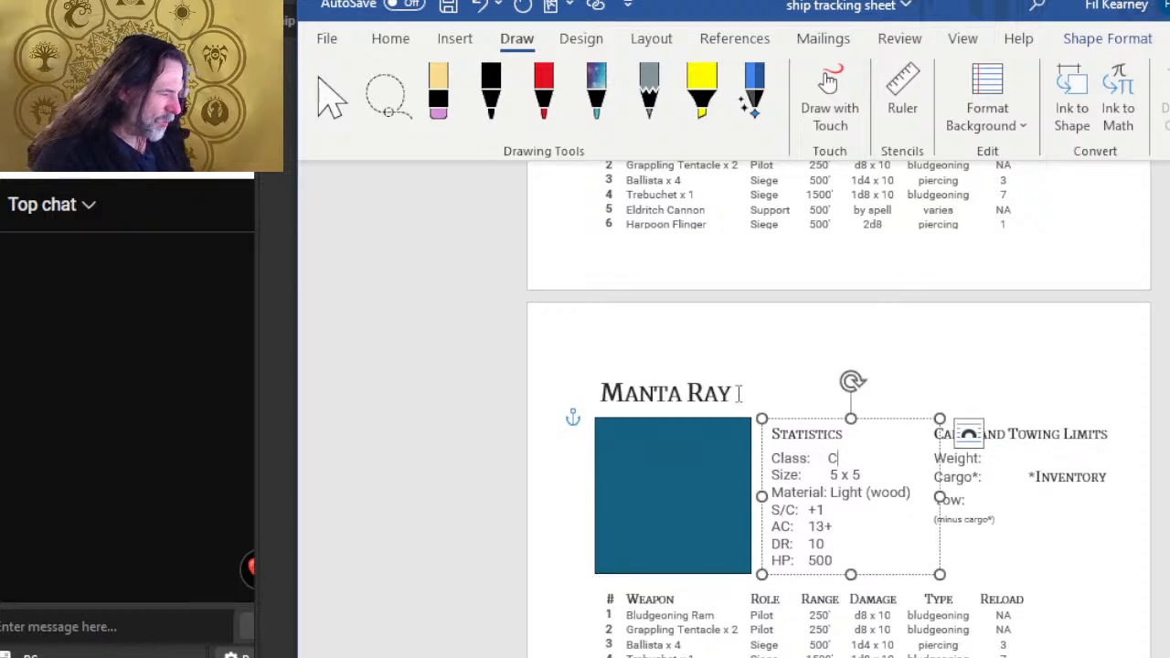
type("t")
- Change the Class in the Cuttlefish entry's statistics to Craft
scroll(714, 405, "up", 4)
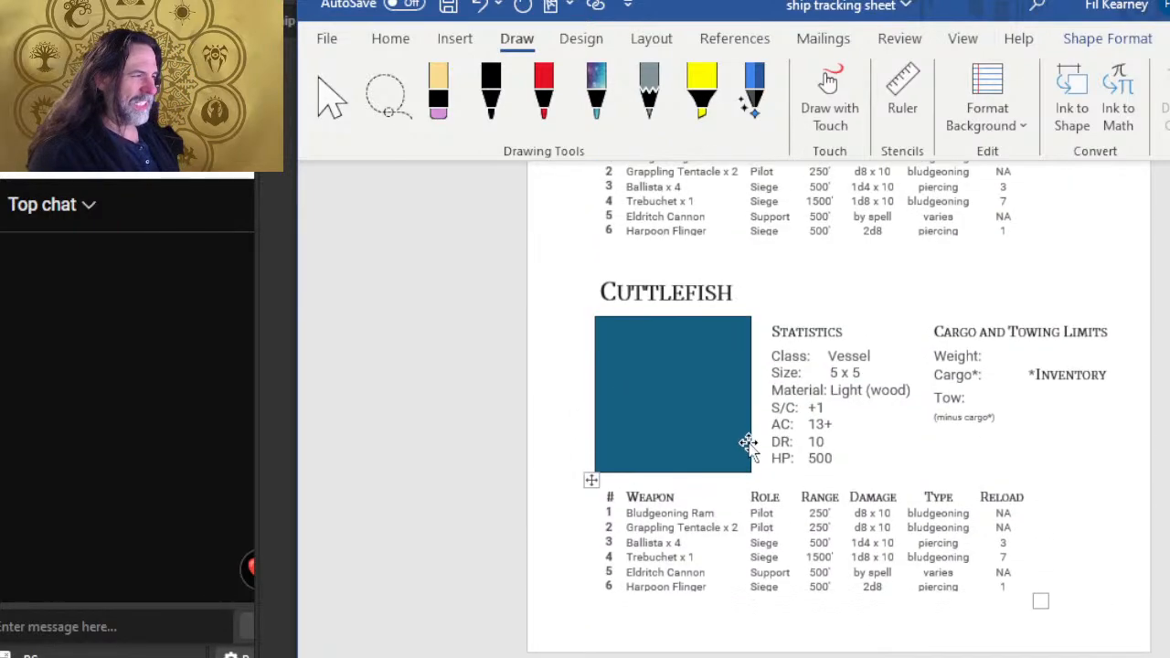
left_click(878, 359)
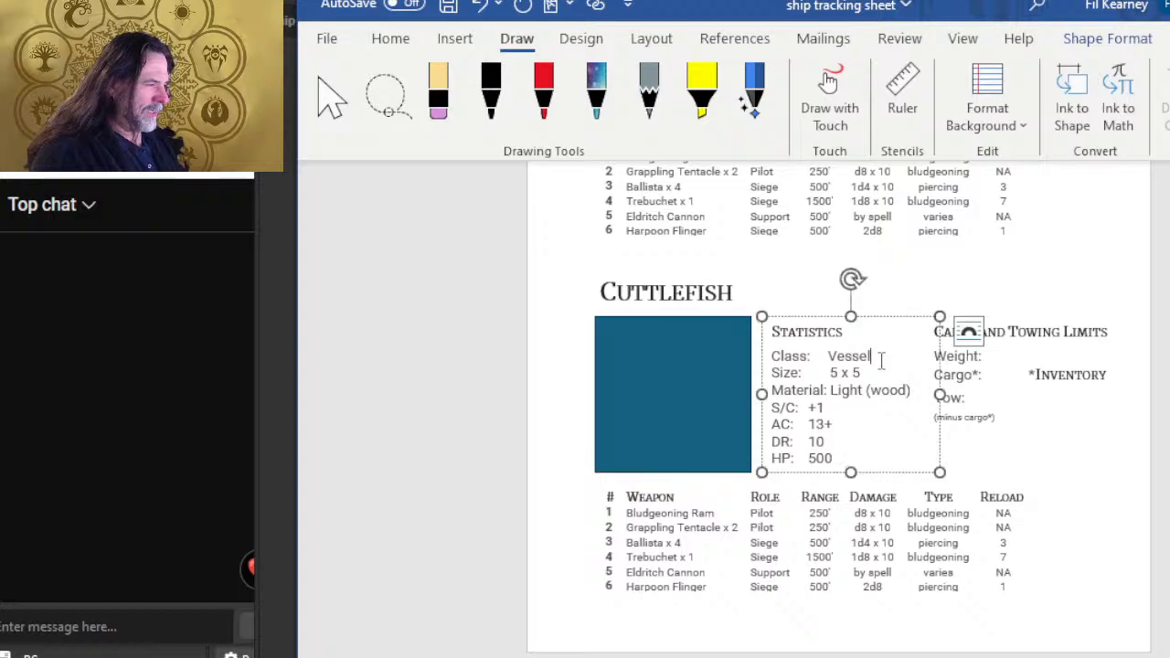
key("BackSpace")
key("BackSpace")
key("BackSpace")
key("BackSpace")
key("BackSpace")
key("BackSpace")
type("Craft")
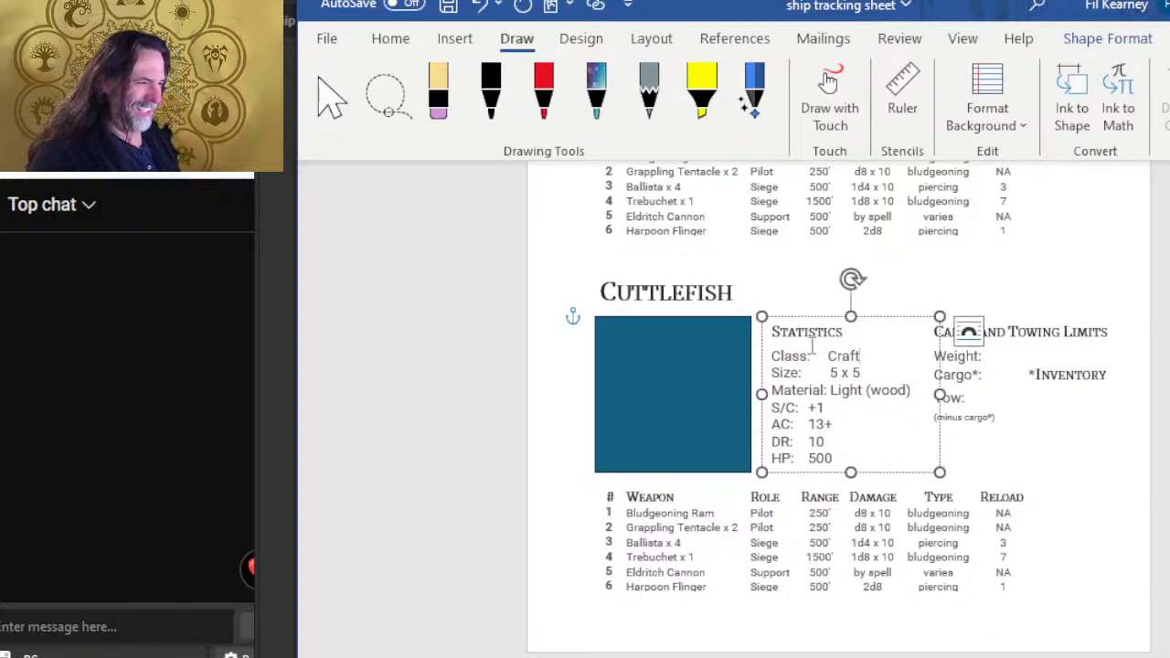
- Change the Class in the Arrow entry's statistics to Craft
scroll(812, 346, "up", 5)
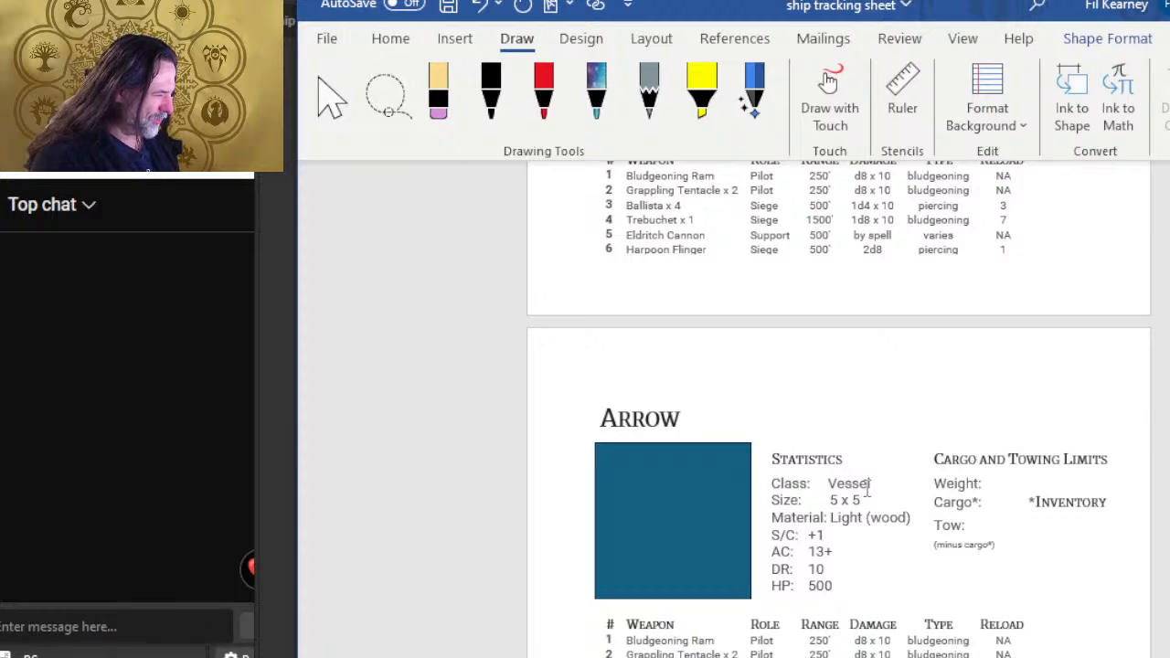
left_click(869, 486)
key("BackSpace")
key("BackSpace")
key("BackSpace")
key("BackSpace")
key("BackSpace")
key("BackSpace")
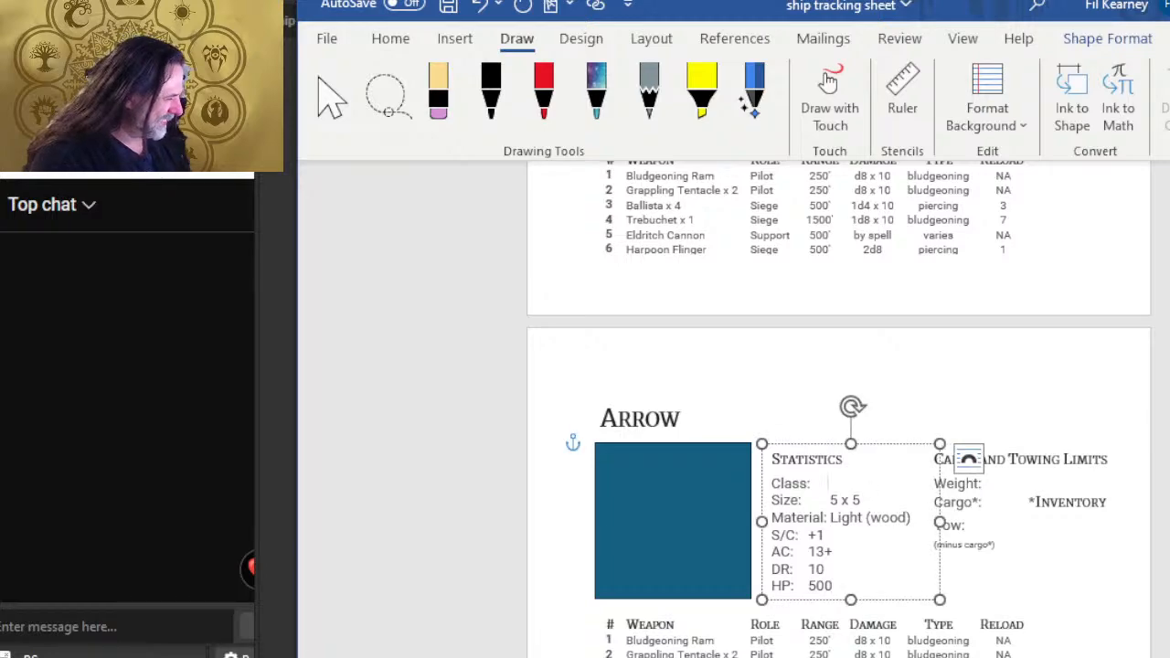
type("Craft")
- Look over the retitled craft entries and compare the Warbird entry with the Craft table in the rules document
scroll(896, 387, "up", 4)
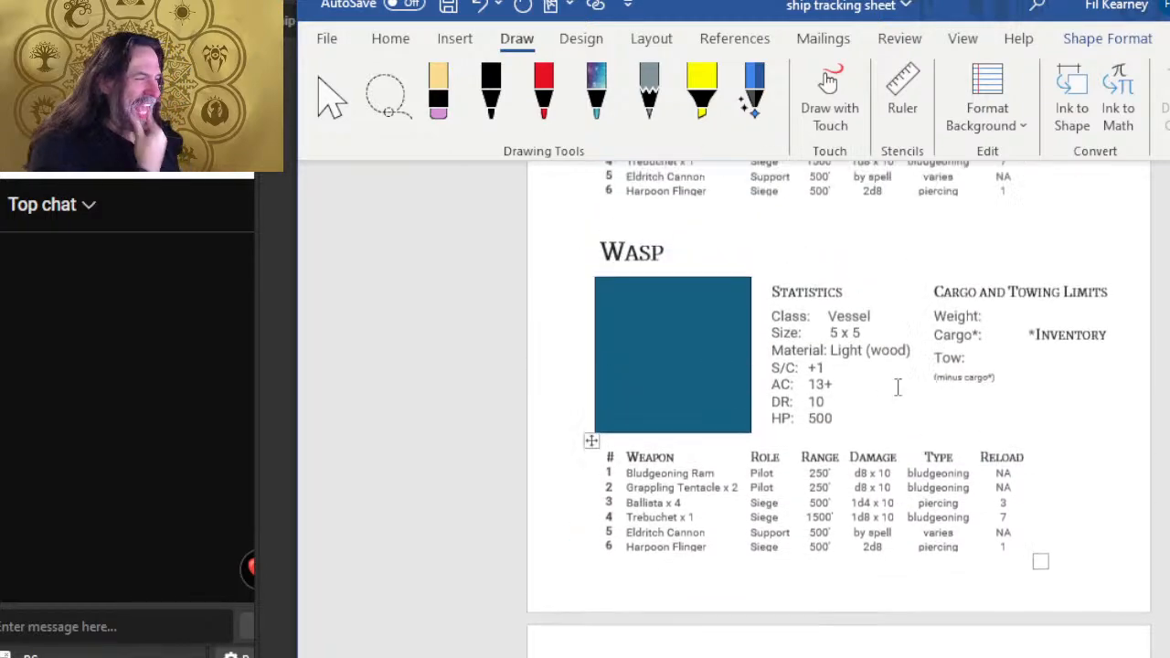
scroll(912, 384, "down", 9)
scroll(916, 361, "down", 9)
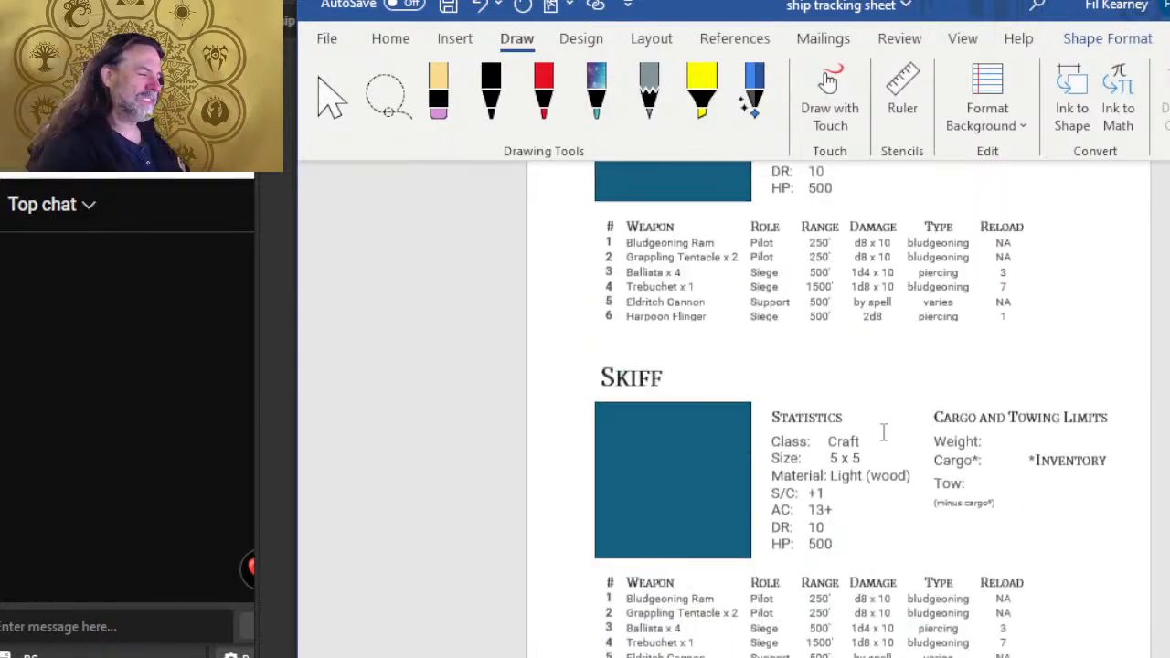
key("alt+Tab")
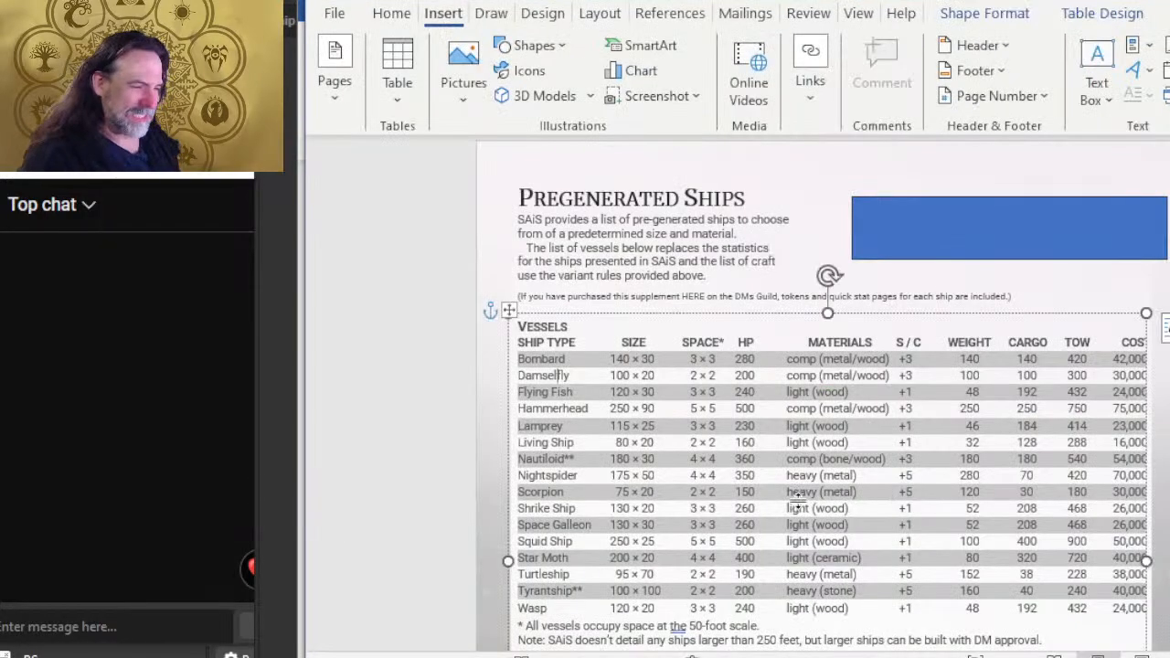
scroll(737, 416, "down", 4)
scroll(725, 442, "up", 3)
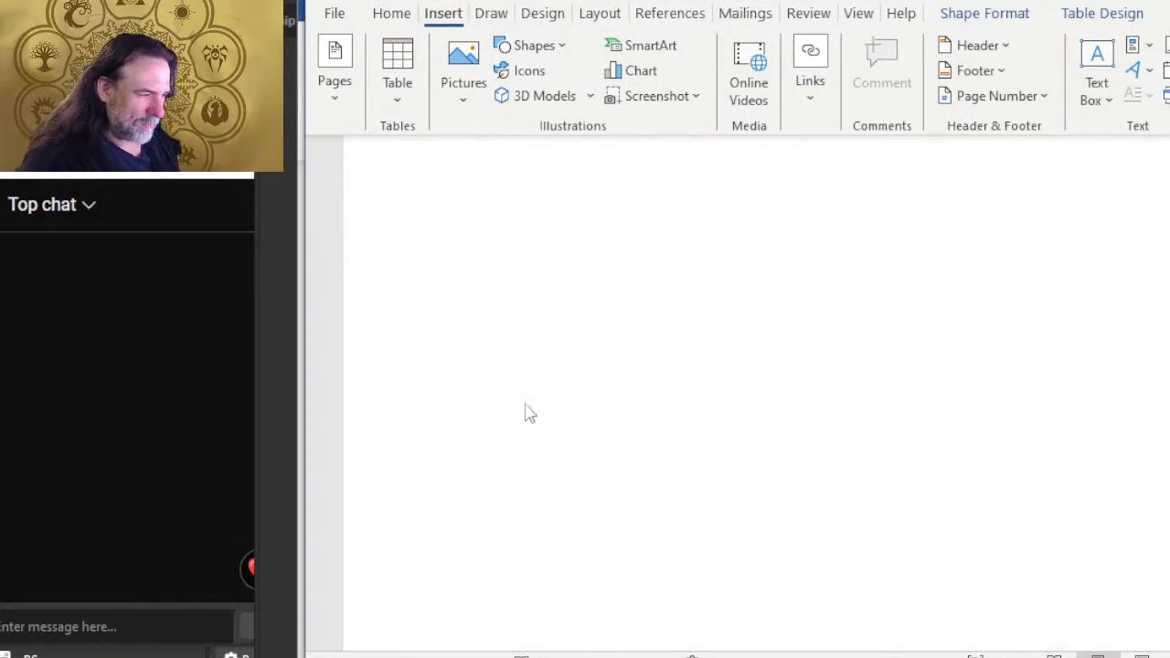
scroll(547, 413, "down", 3)
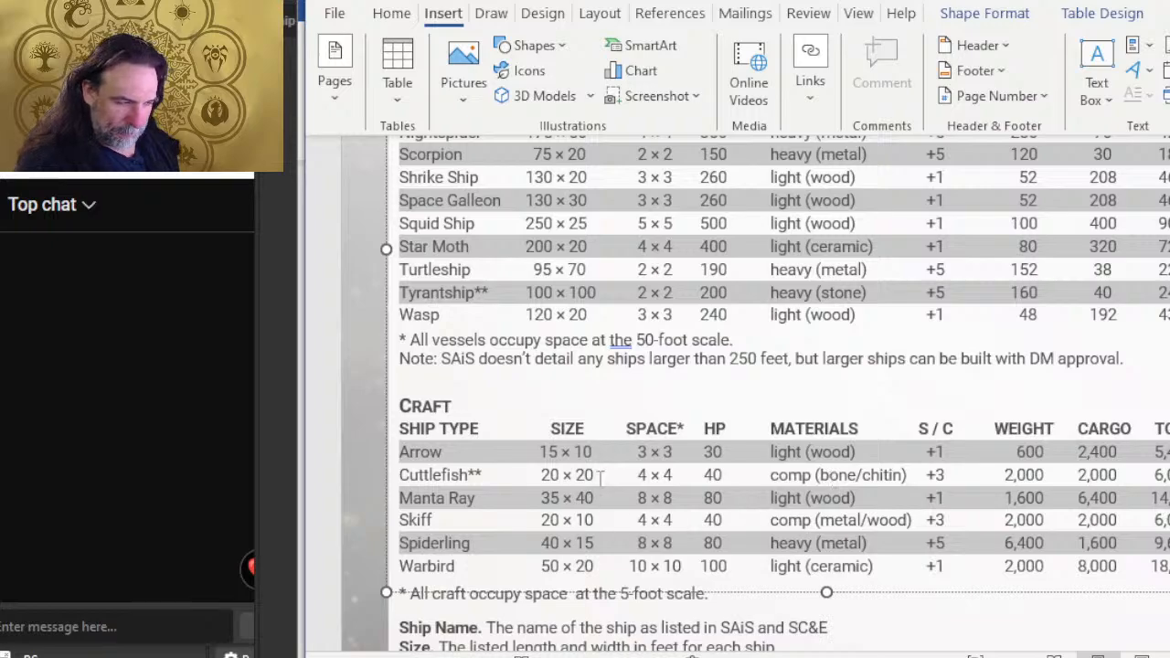
key("alt+Tab")
key("alt+Tab")
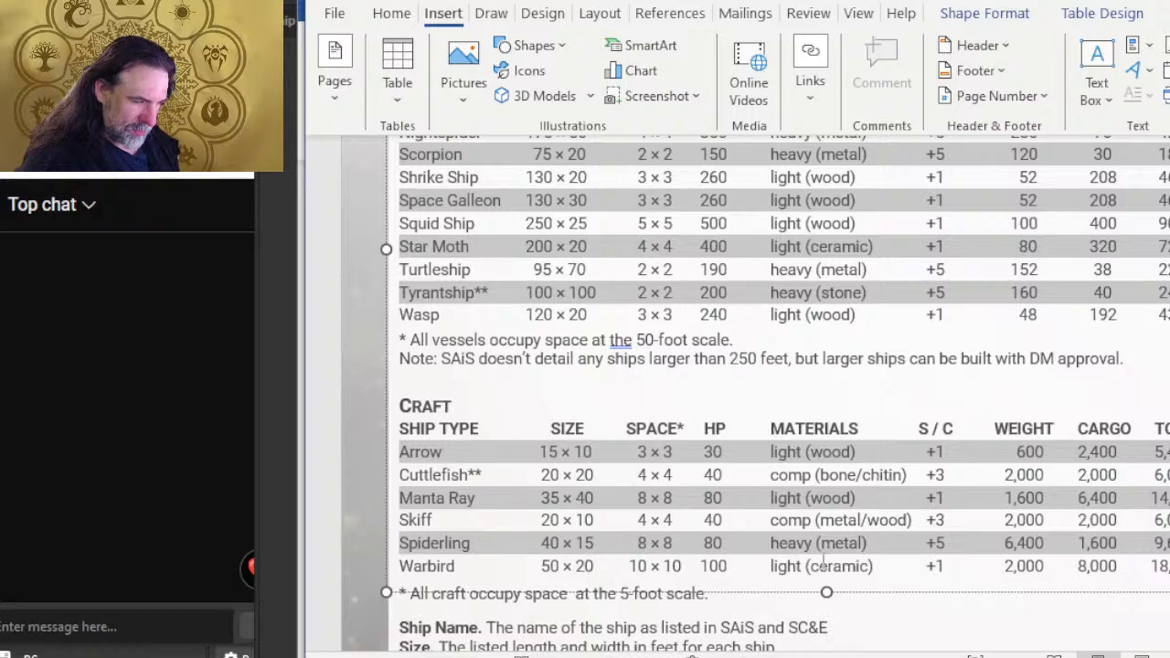
key("alt+Tab")
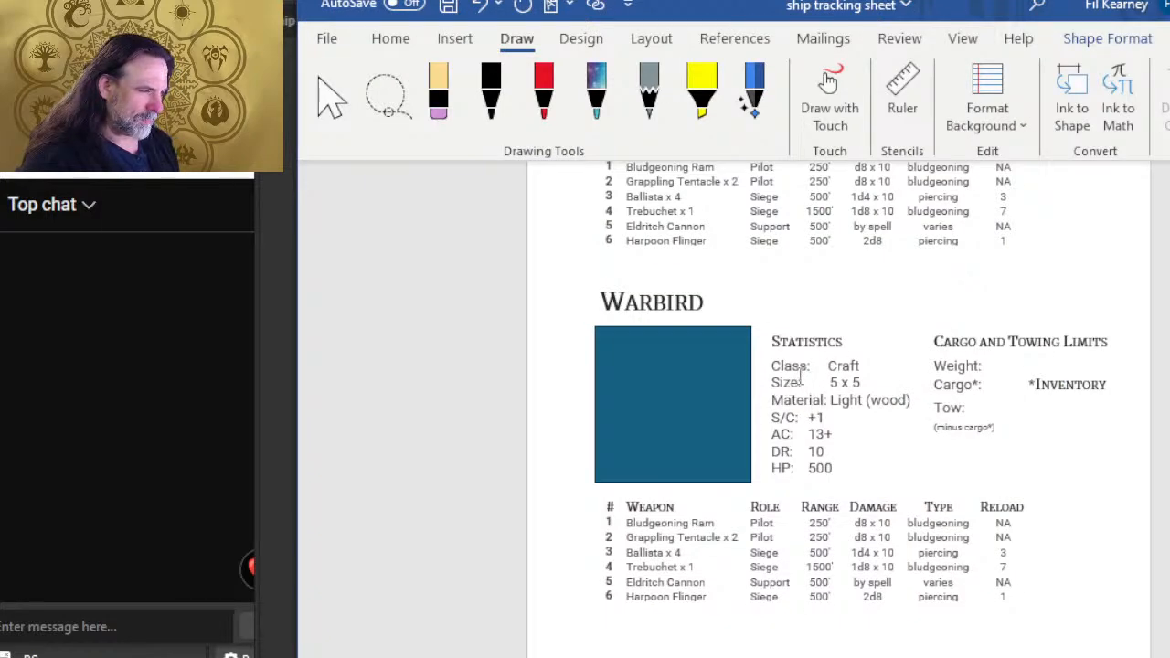
- Set the Size in the Warbird entry's statistics to 10 x 10, following the Space column of the Craft table
left_click(801, 384)
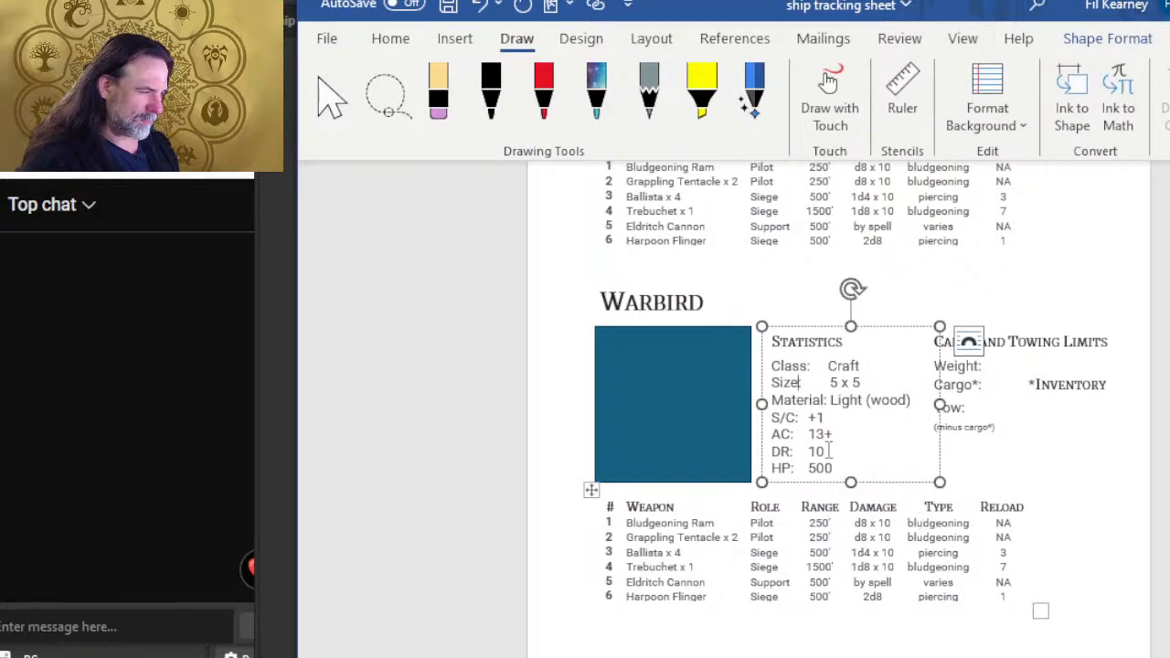
key("alt+Tab")
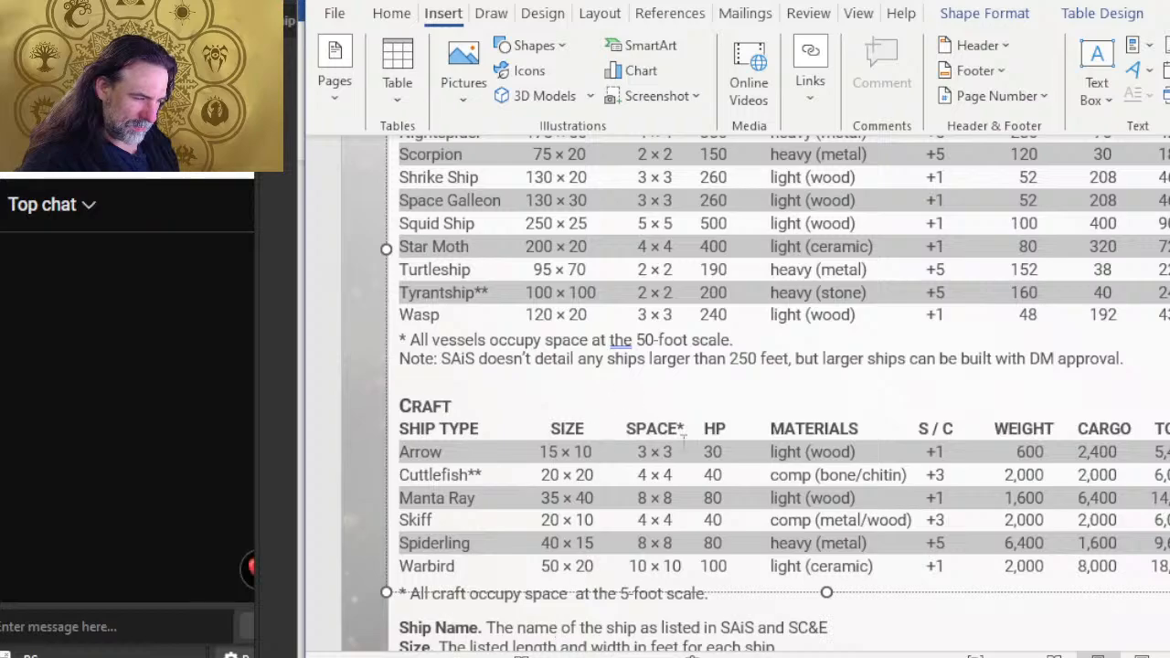
key("alt+Tab")
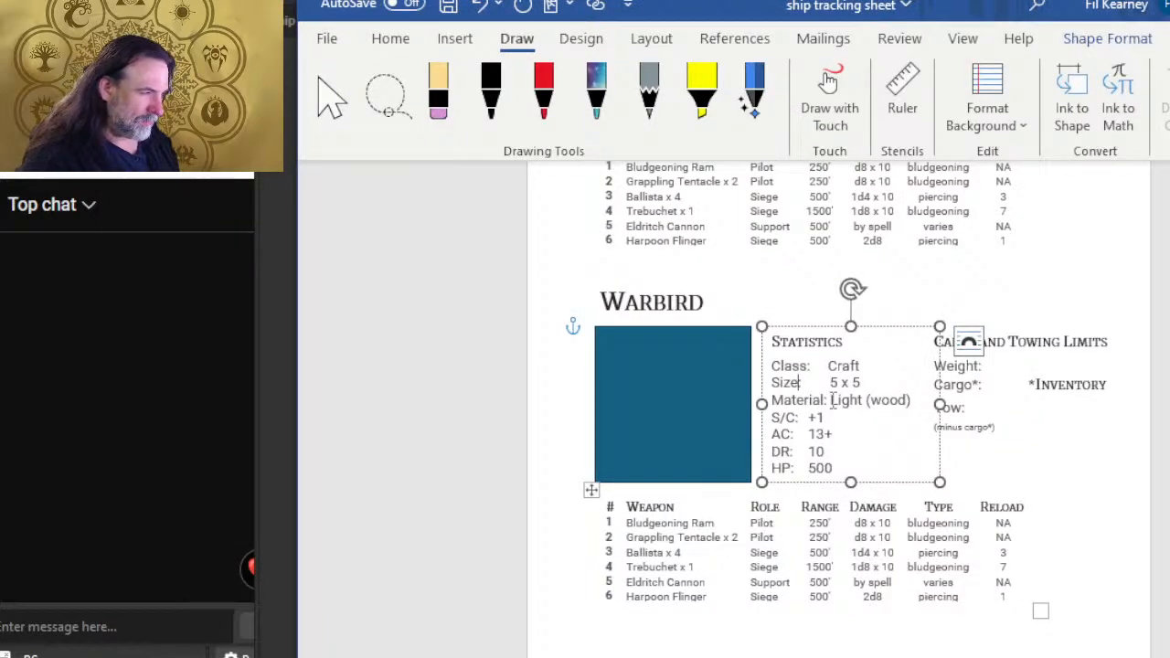
double_click(833, 382)
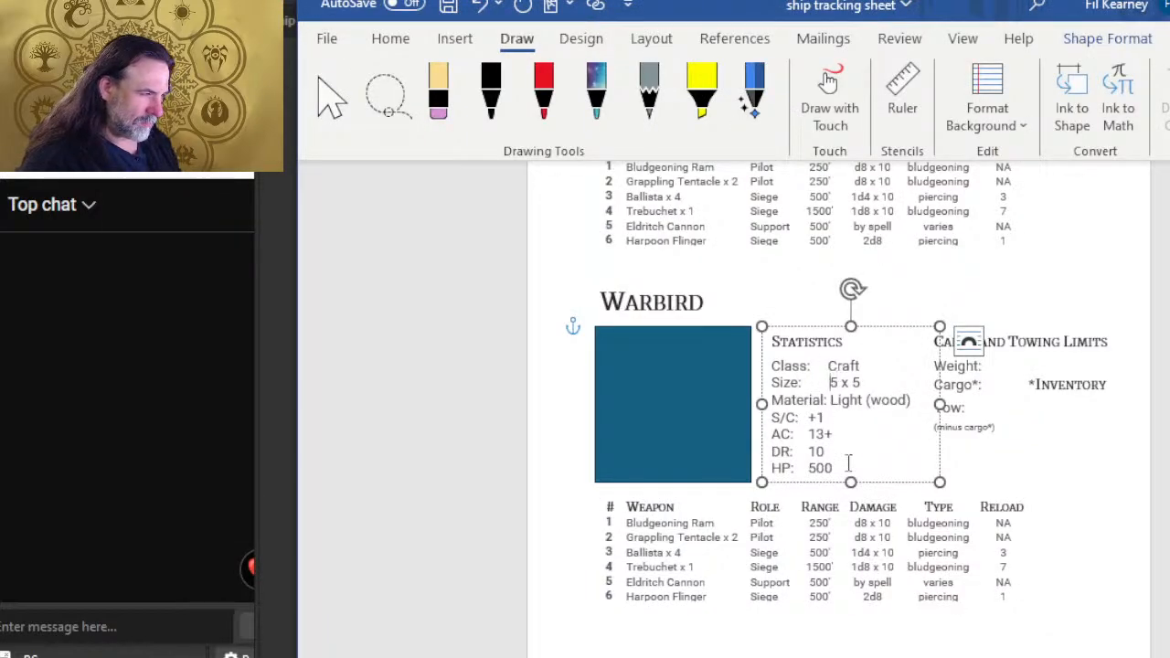
key("Delete")
type("10")
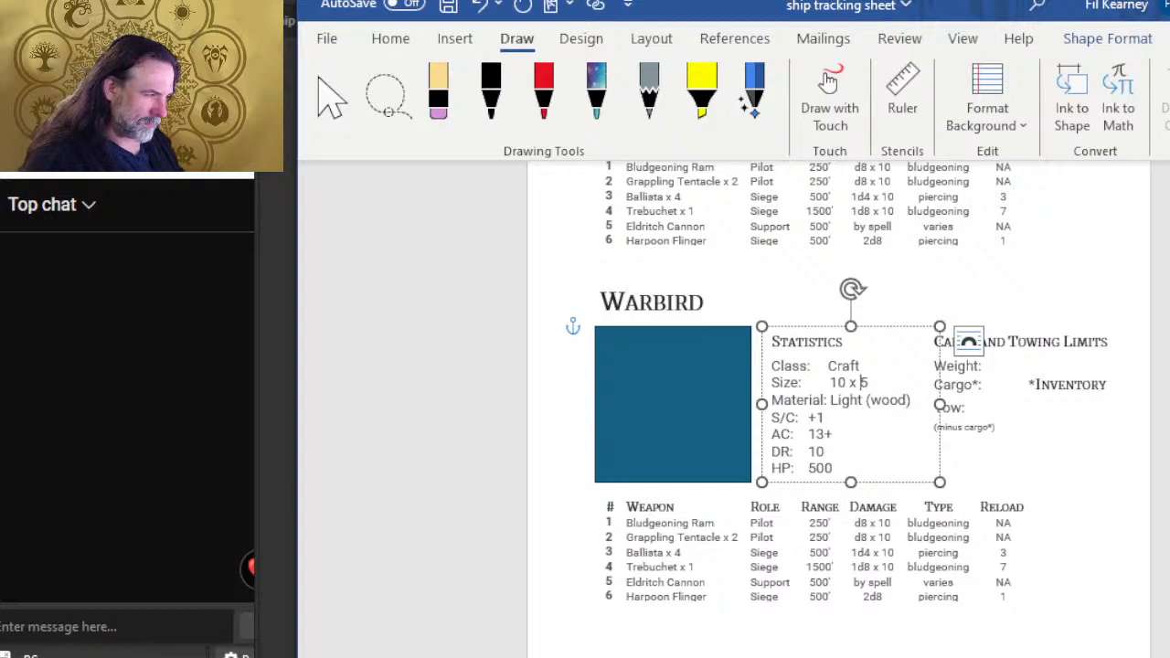
key("Delete")
type("10")
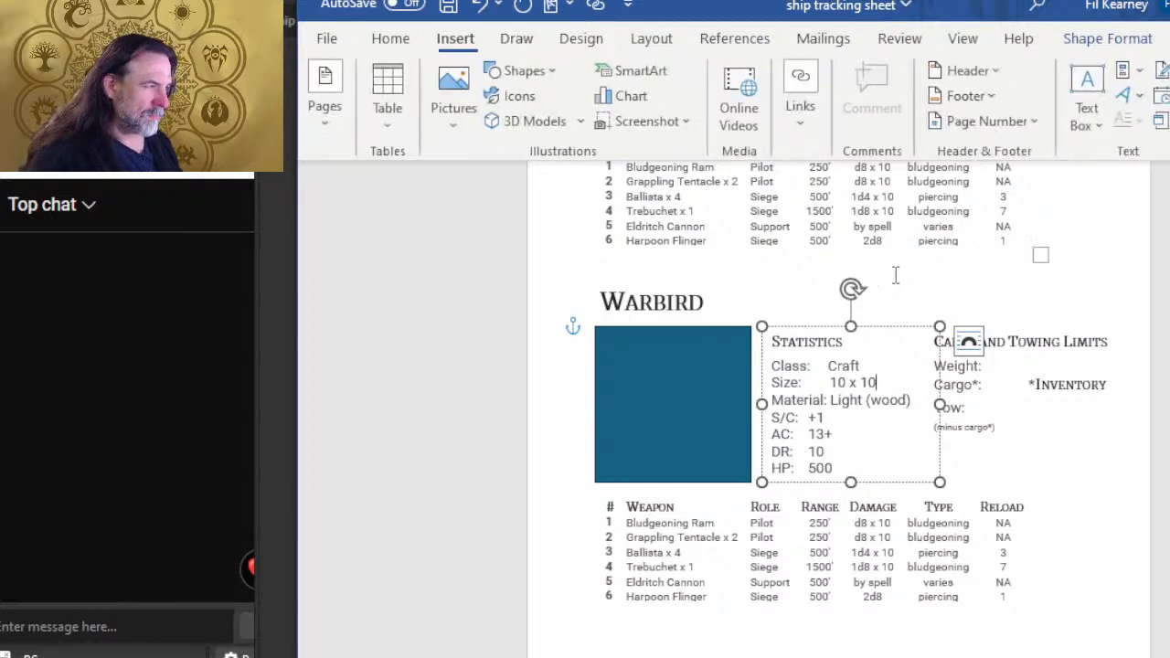
- Copy the Warbird's Space value, 10 × 10, from the rules document's Craft table over the Size in its tracking sheet entry
scroll(896, 274, "up", 3)
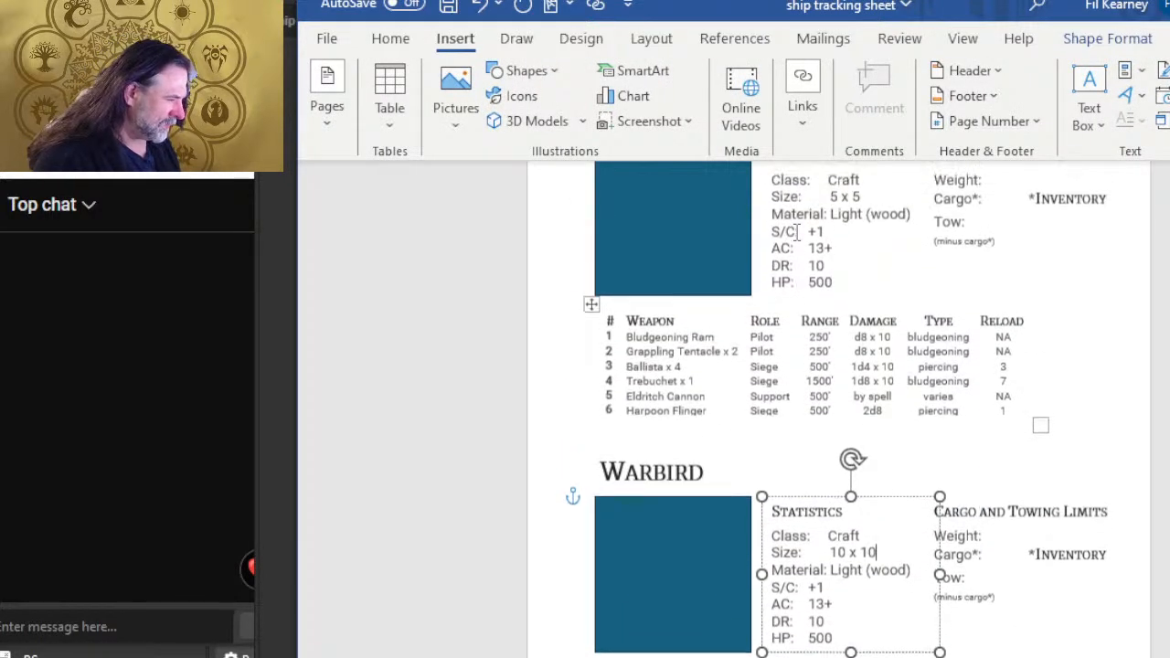
scroll(798, 231, "down", 3)
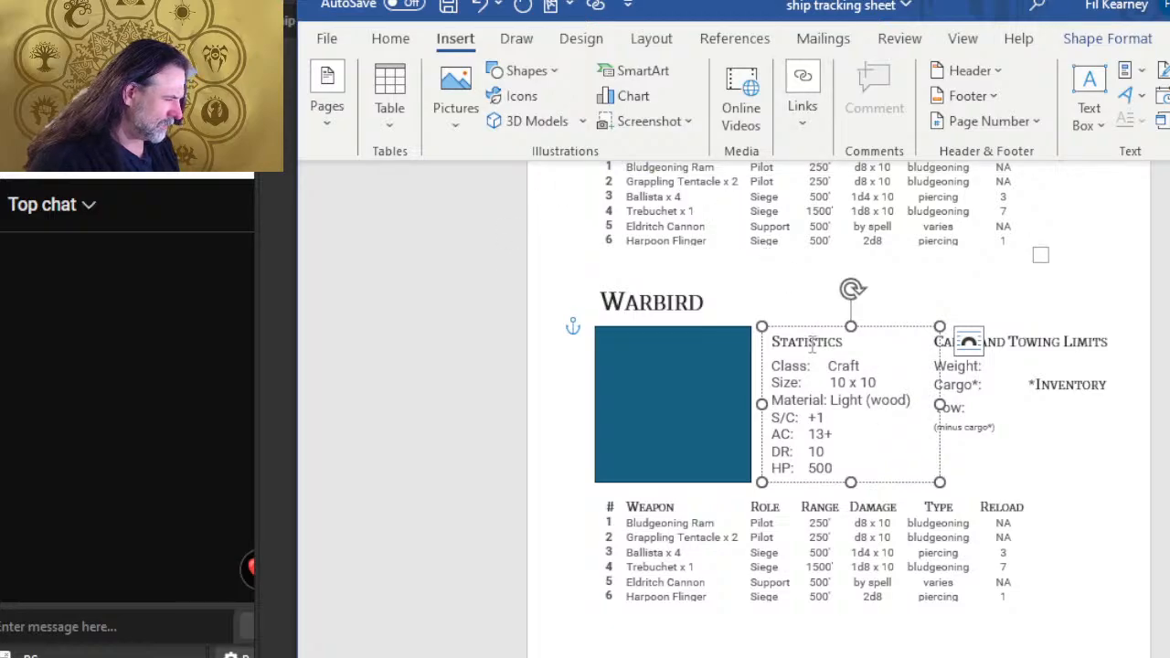
key("alt+Tab")
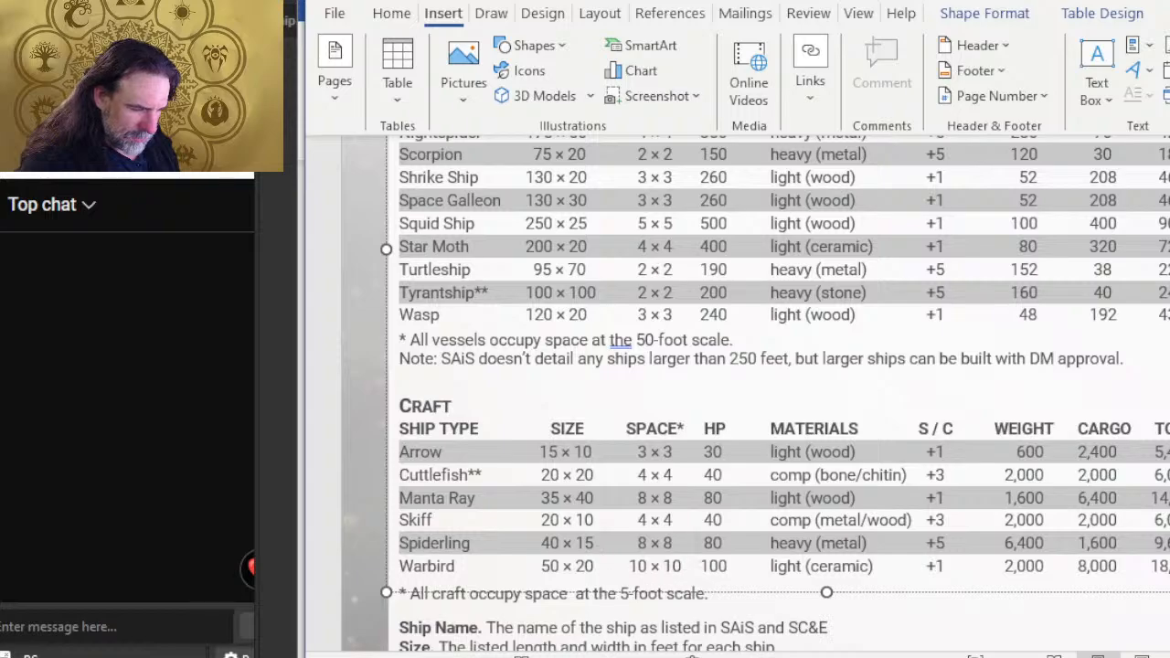
left_click_drag(684, 566, 631, 567)
key("ctrl+c")
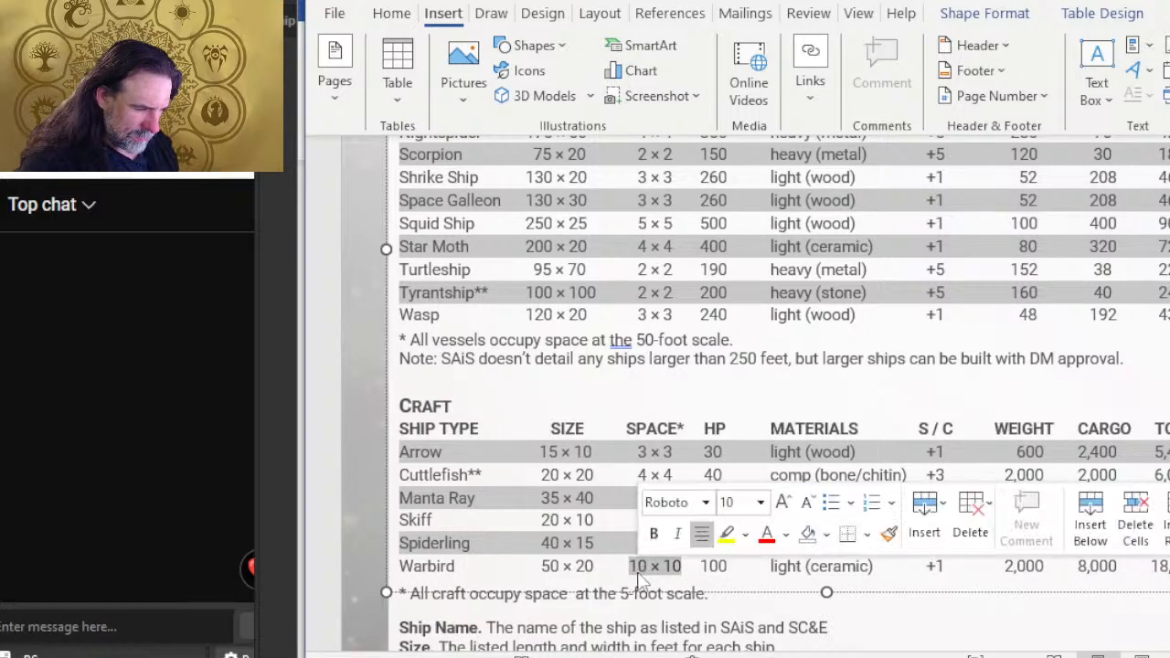
key("alt+Tab")
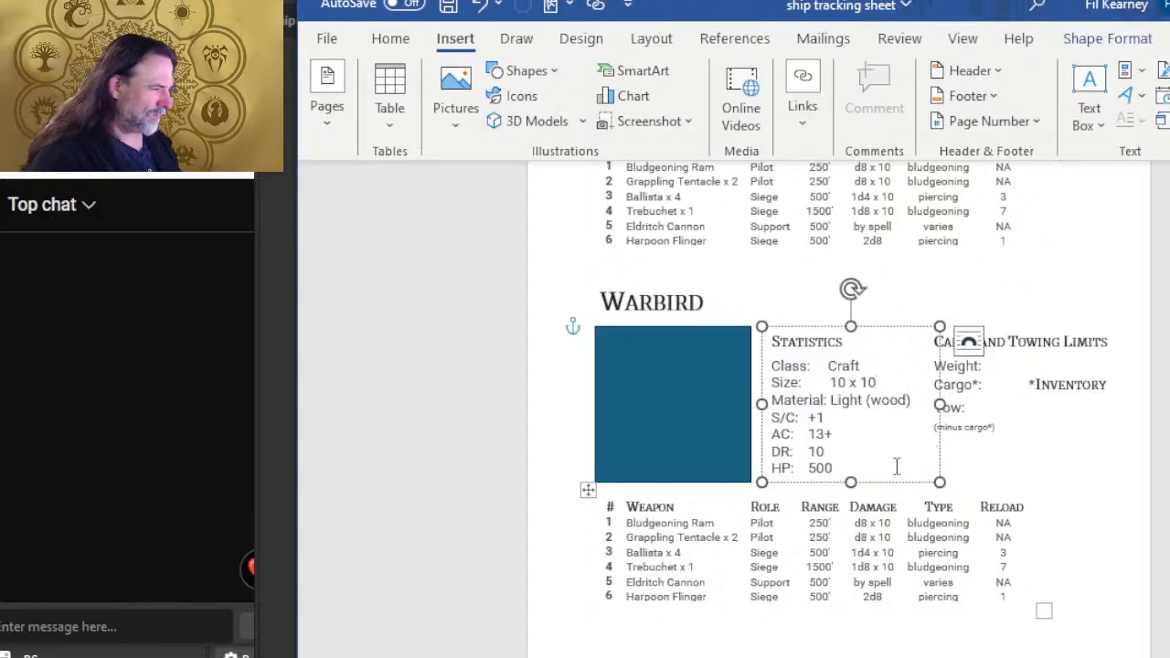
left_click_drag(878, 383, 829, 384)
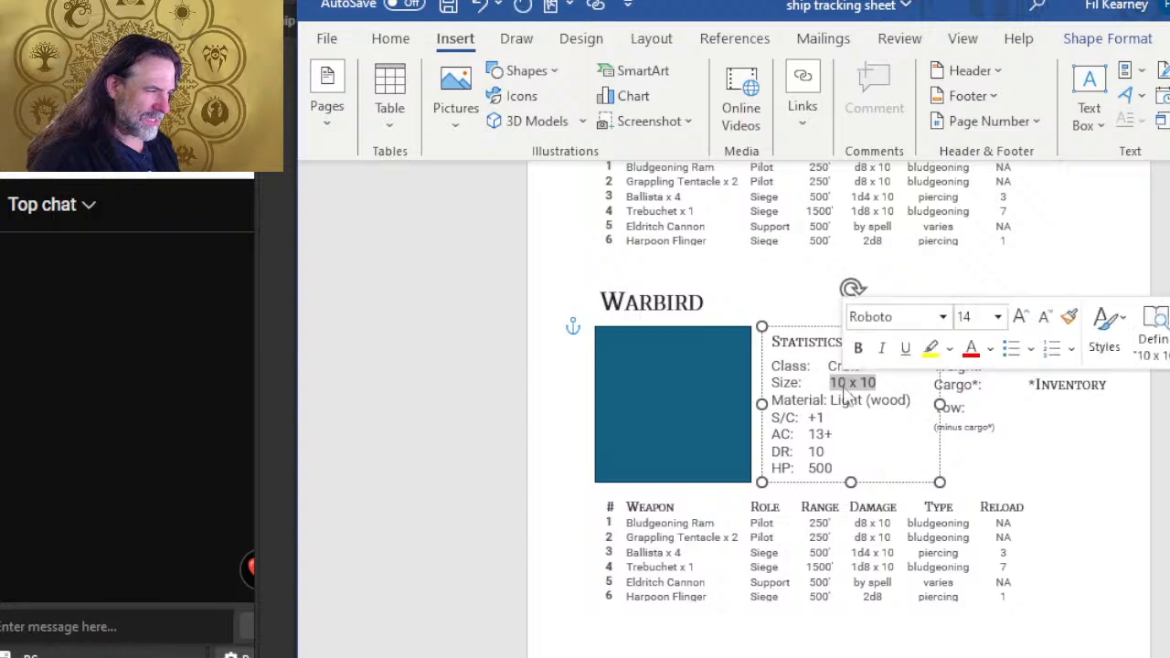
key("ctrl+v")
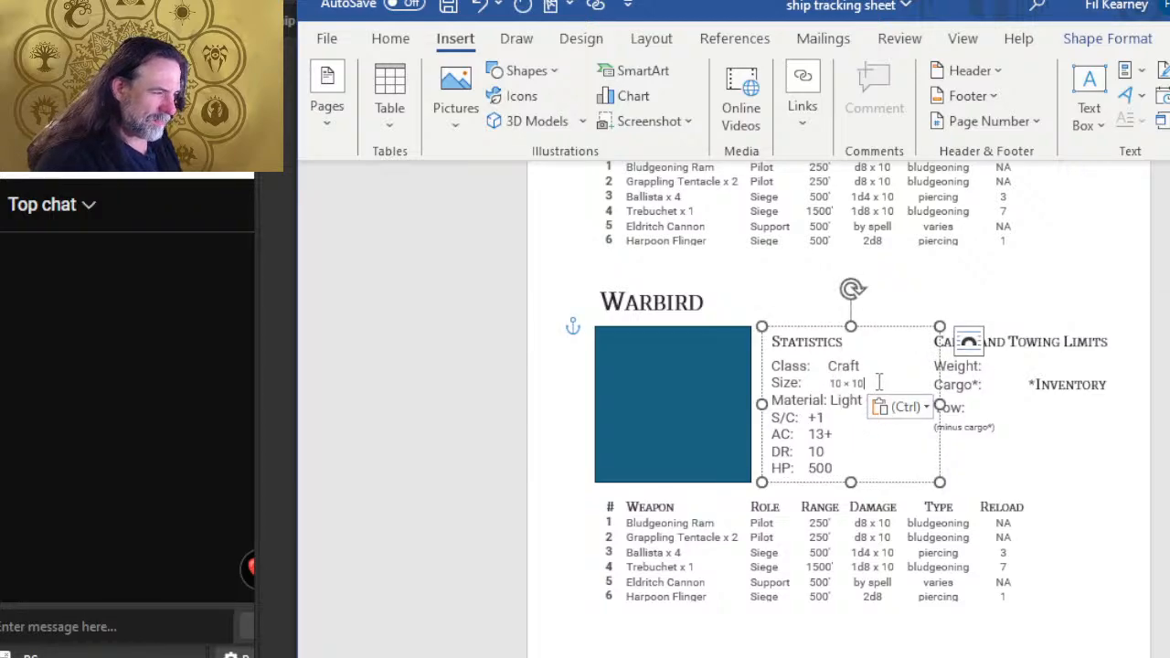
- Enlarge the pasted 10 × 10 in the Warbird entry to 12 pt and check the Size label's font size
left_click_drag(871, 384, 829, 383)
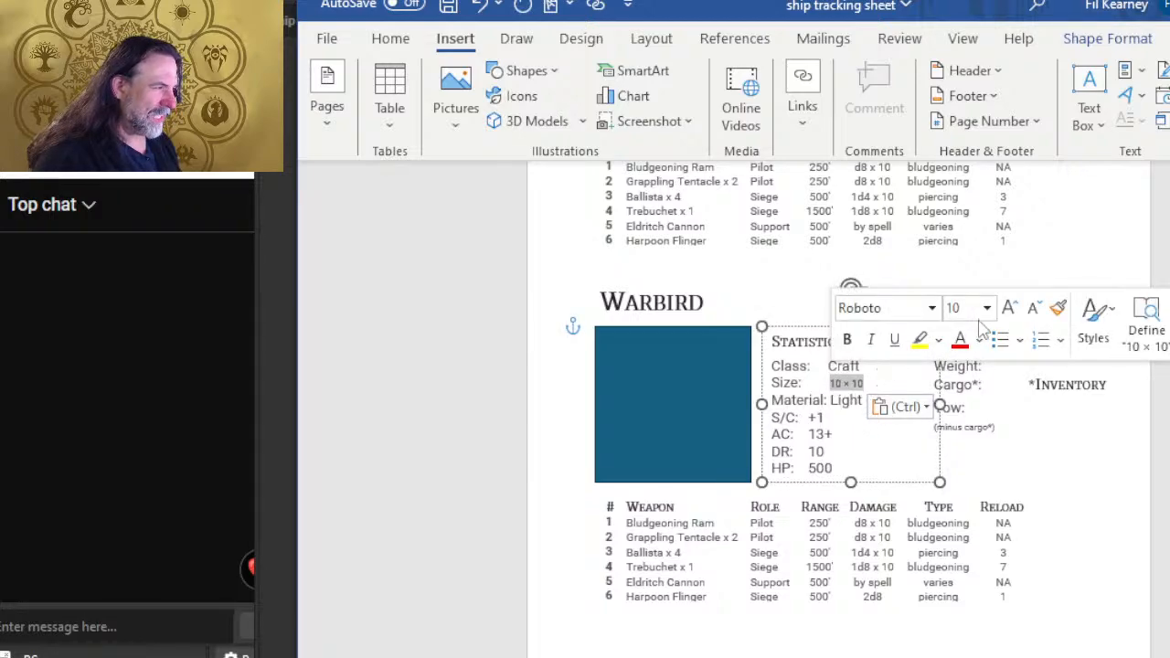
left_click(1009, 309)
left_click(1008, 309)
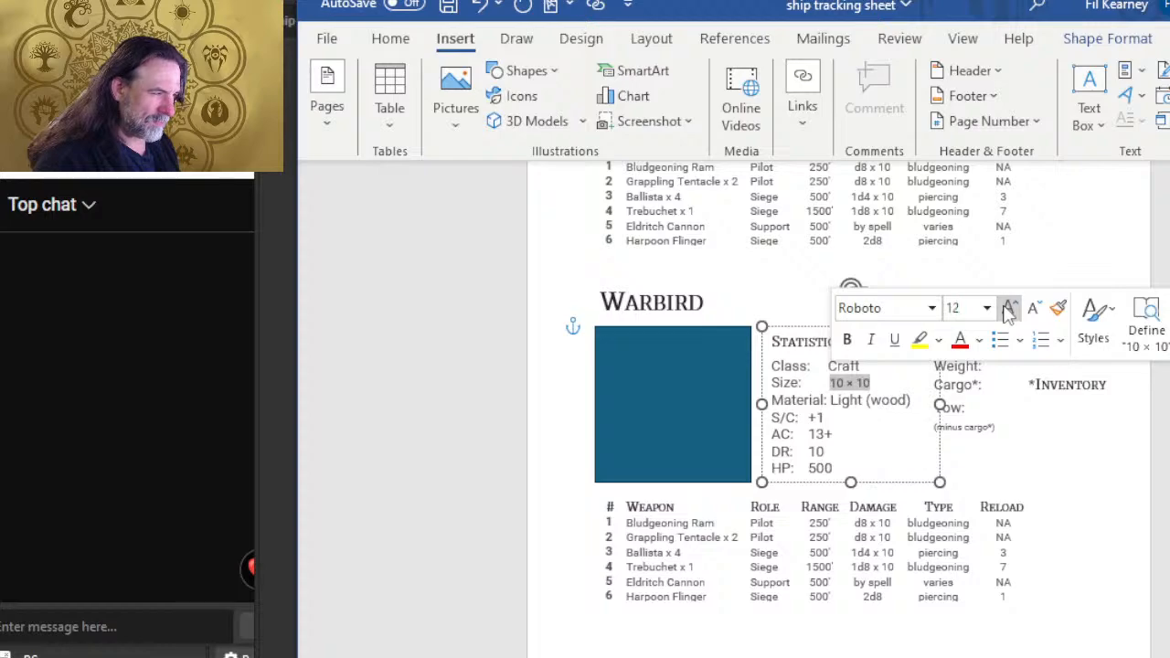
left_click_drag(784, 385, 800, 387)
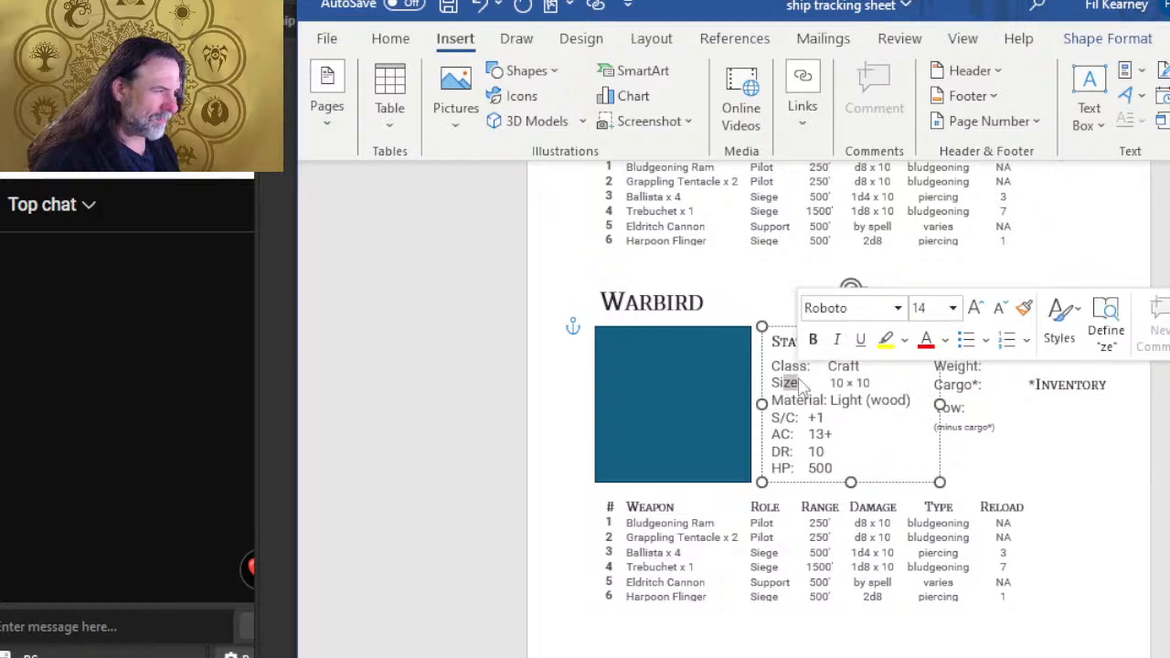
left_click(800, 388)
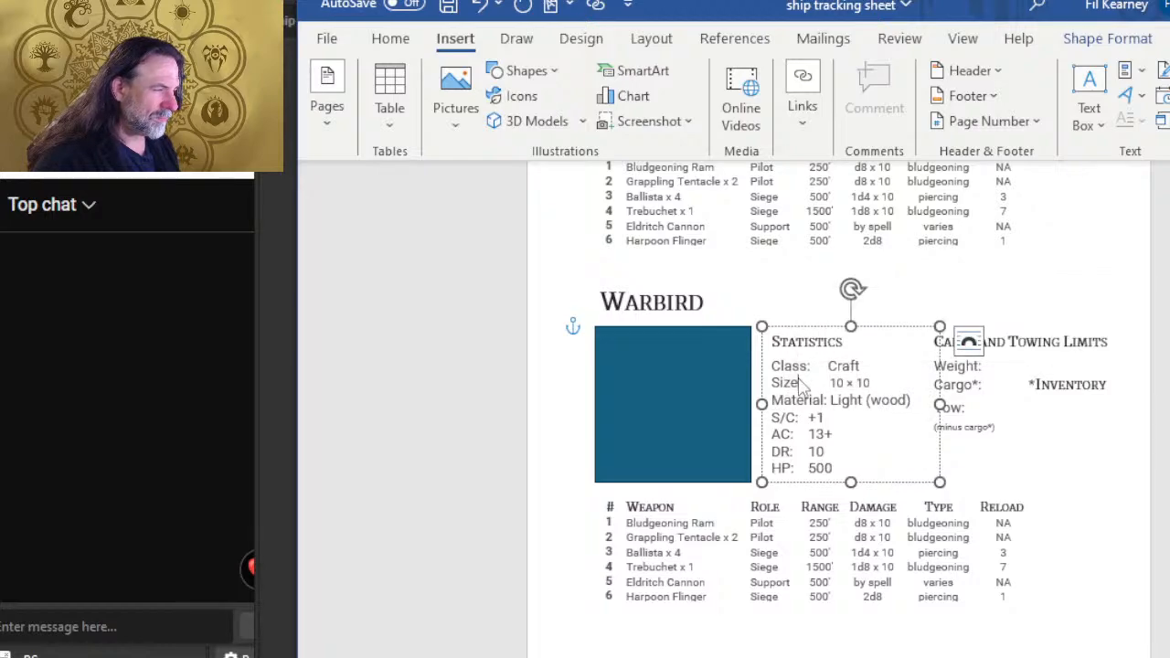
- Enlarge the Warbird entry's 10 × 10 Size value by one font size step to match the surrounding statistics
left_click(843, 366)
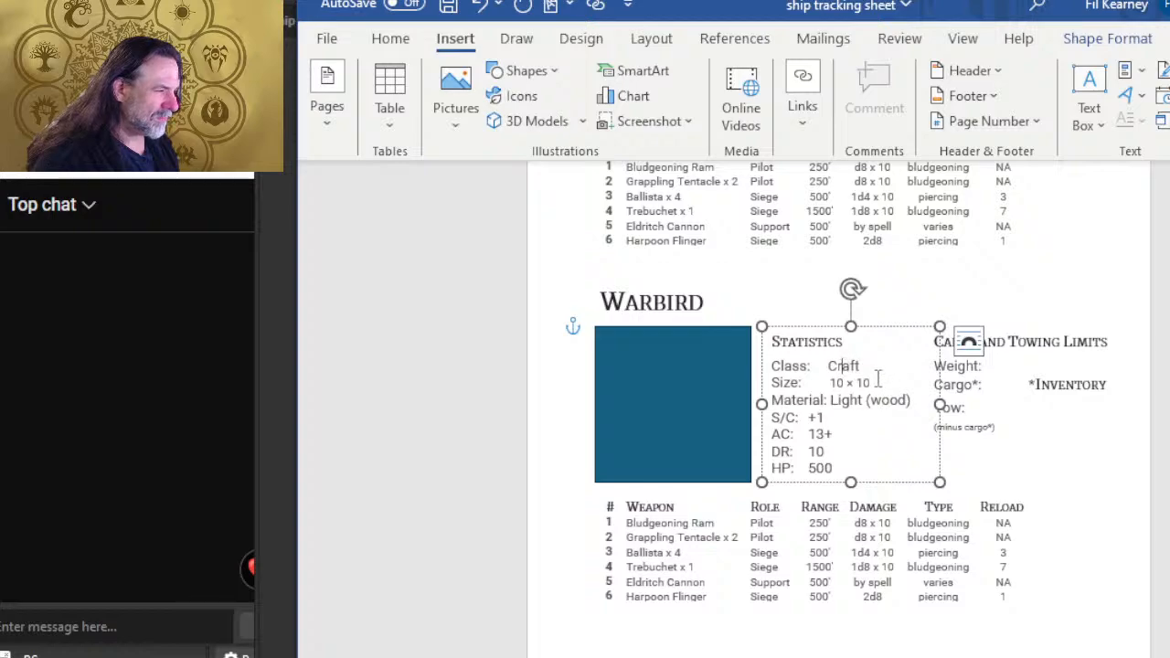
left_click_drag(876, 383, 834, 387)
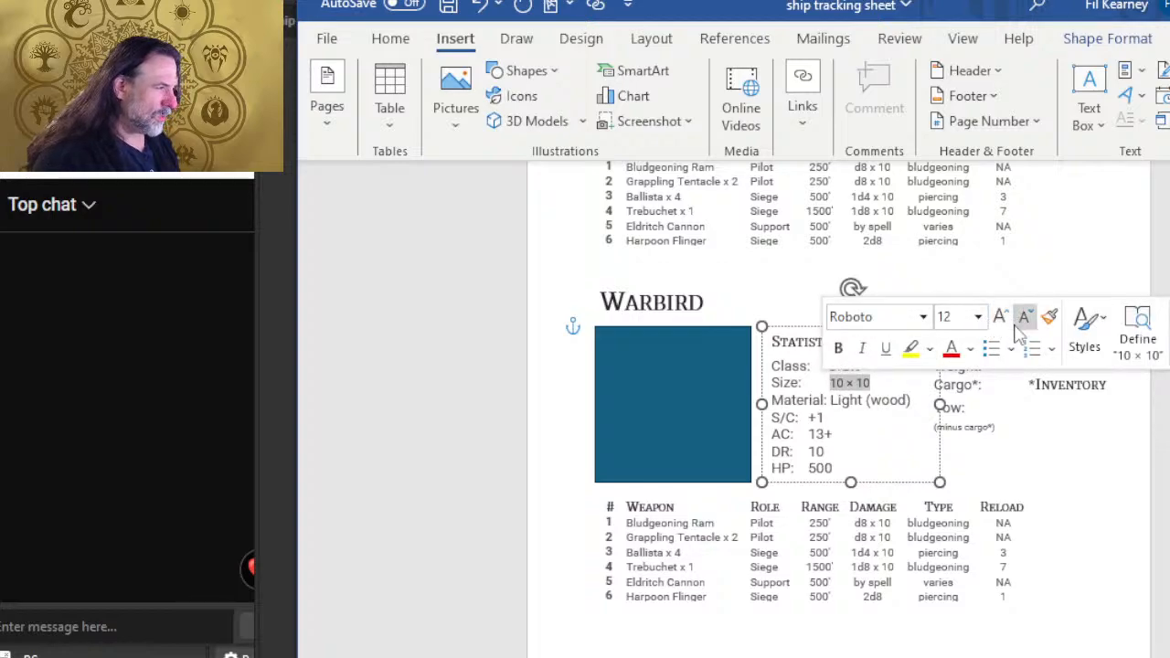
left_click(1001, 317)
left_click(865, 418)
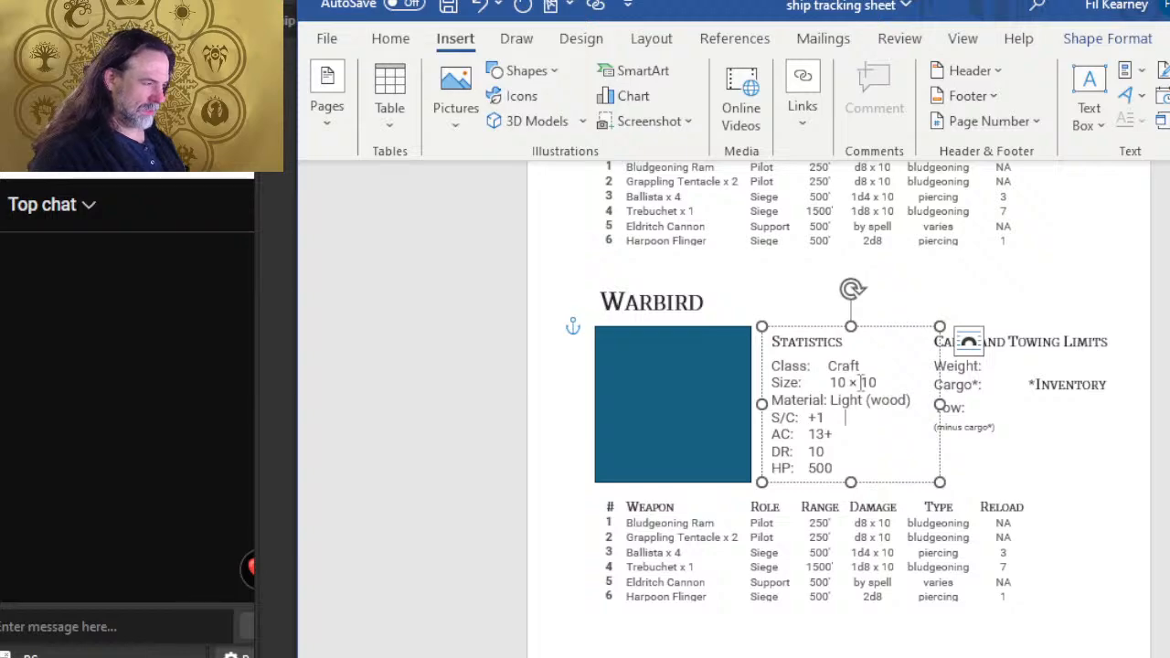
- Set the Spiderling entry's Size to 8 × 8 per the Craft table's Space column, reusing the × sign copied from the Warbird's Size
left_click_drag(865, 383, 851, 384)
key("ctrl+c")
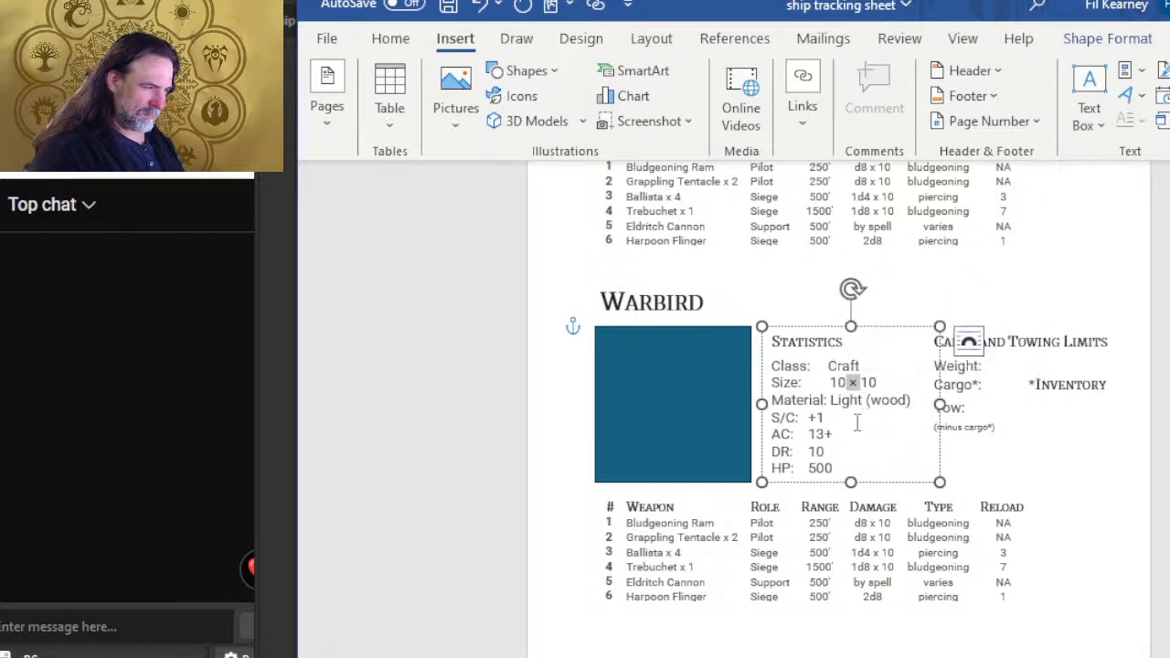
scroll(851, 393, "up", 5)
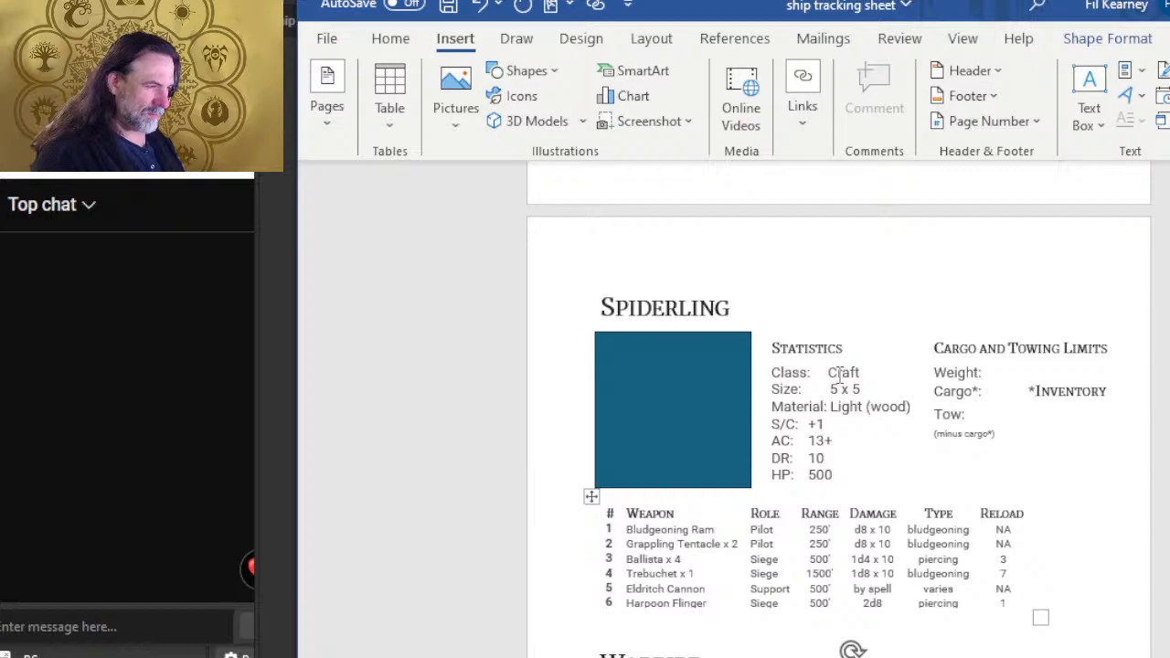
left_click_drag(865, 390, 830, 389)
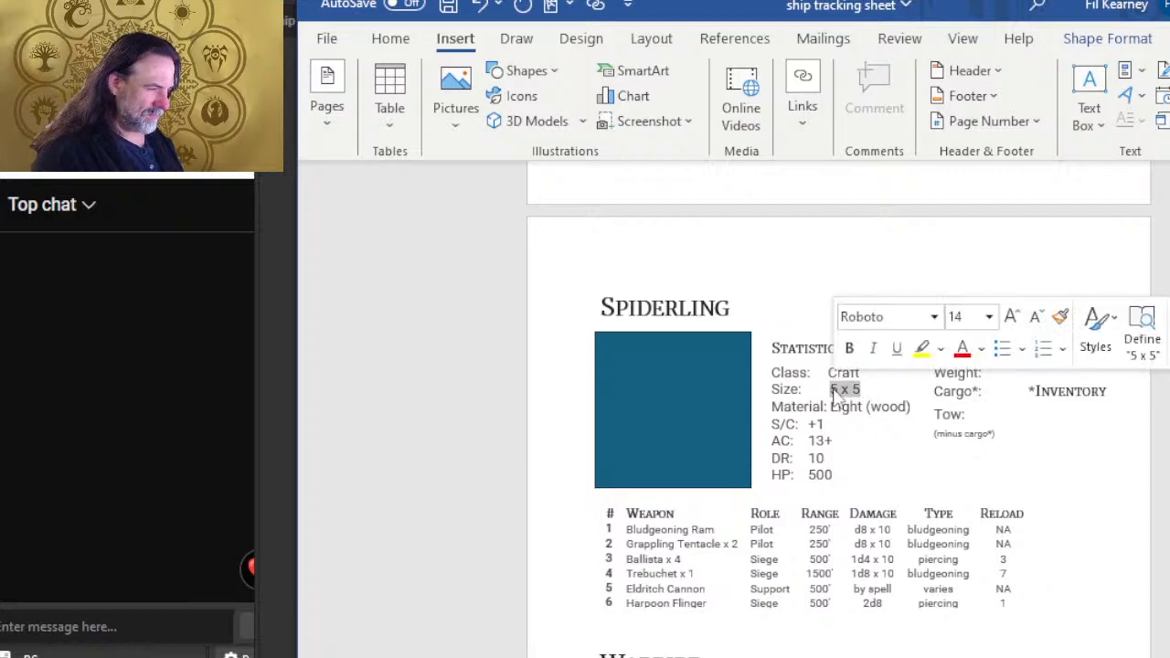
scroll(825, 411, "down", 5)
scroll(837, 427, "up", 3)
key("alt+Tab")
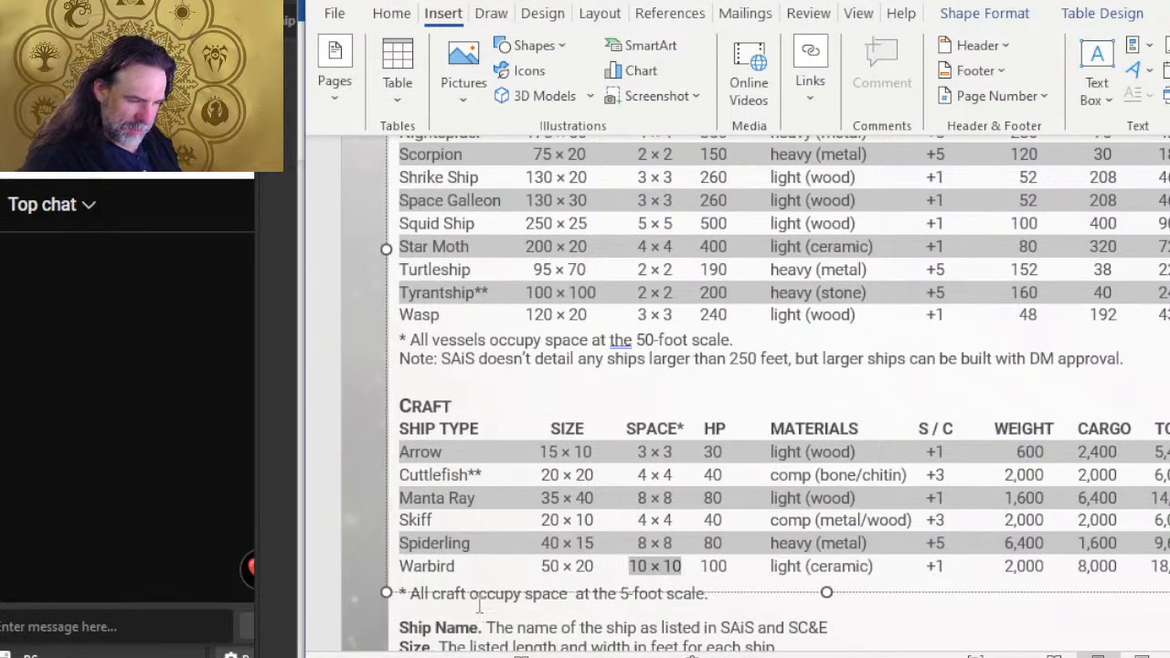
key("alt+Tab")
type("8")
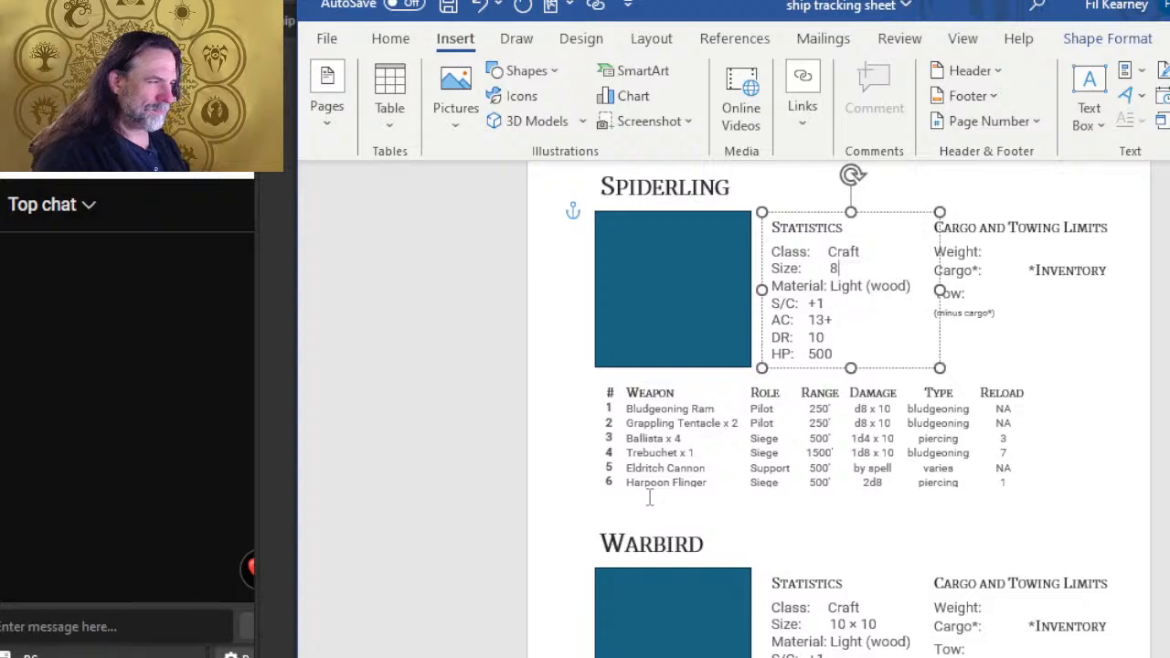
key("ctrl+v")
type("8")
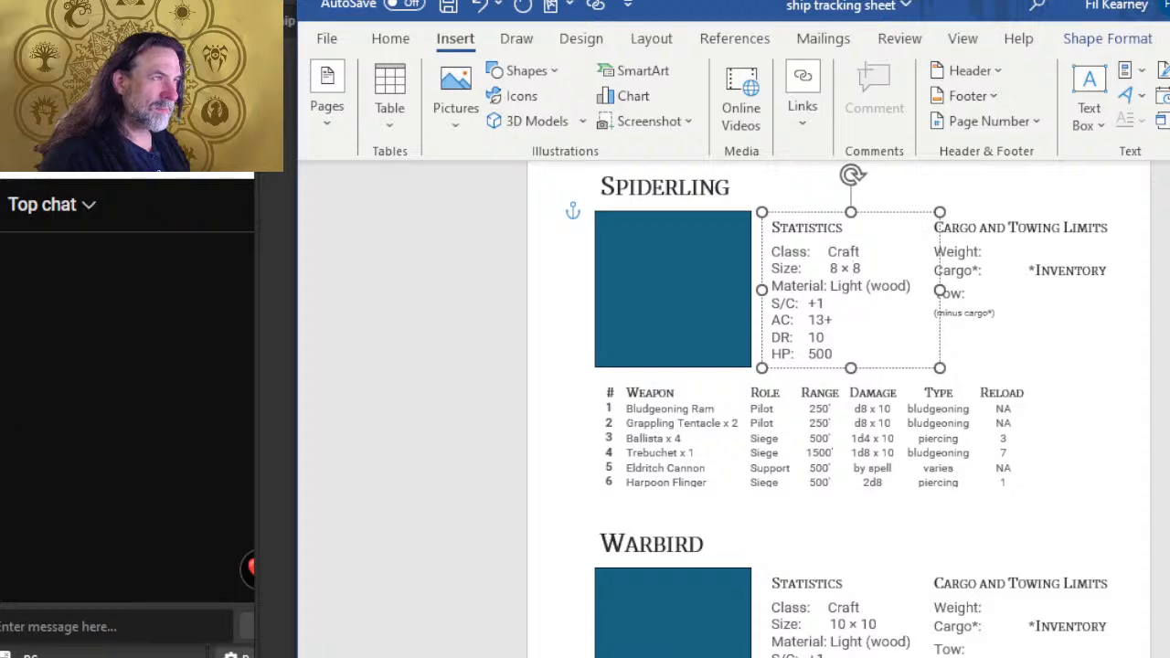
- Copy the × sign from the Spiderling's Size value and check the Craft table in the rules document
double_click(849, 268)
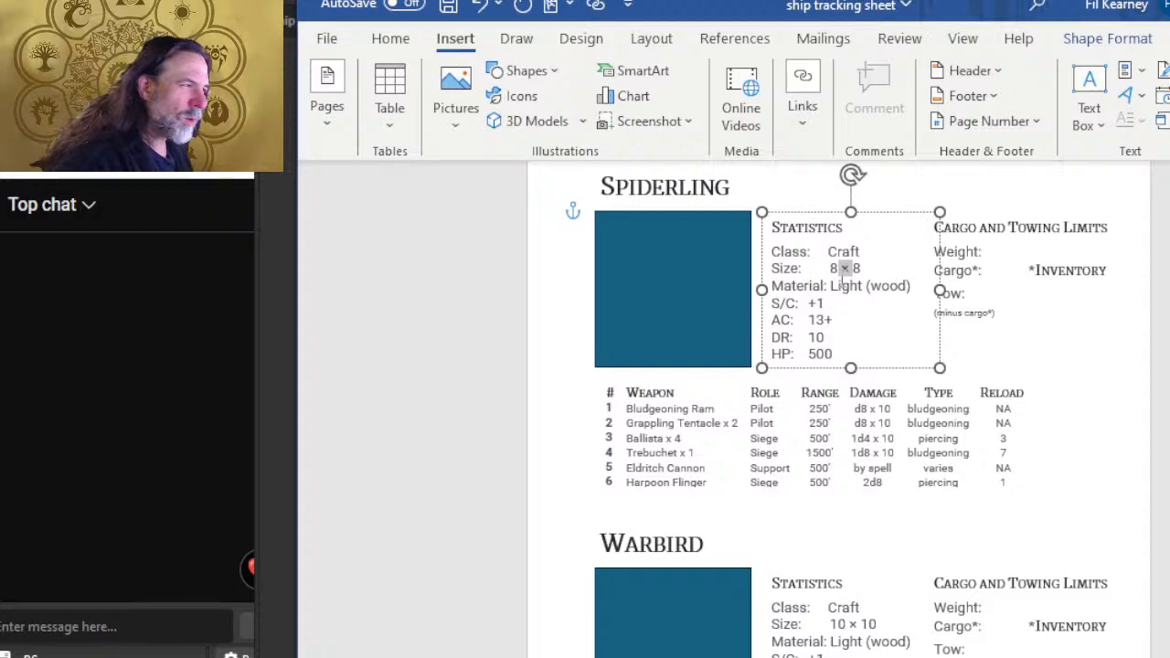
left_click(835, 268)
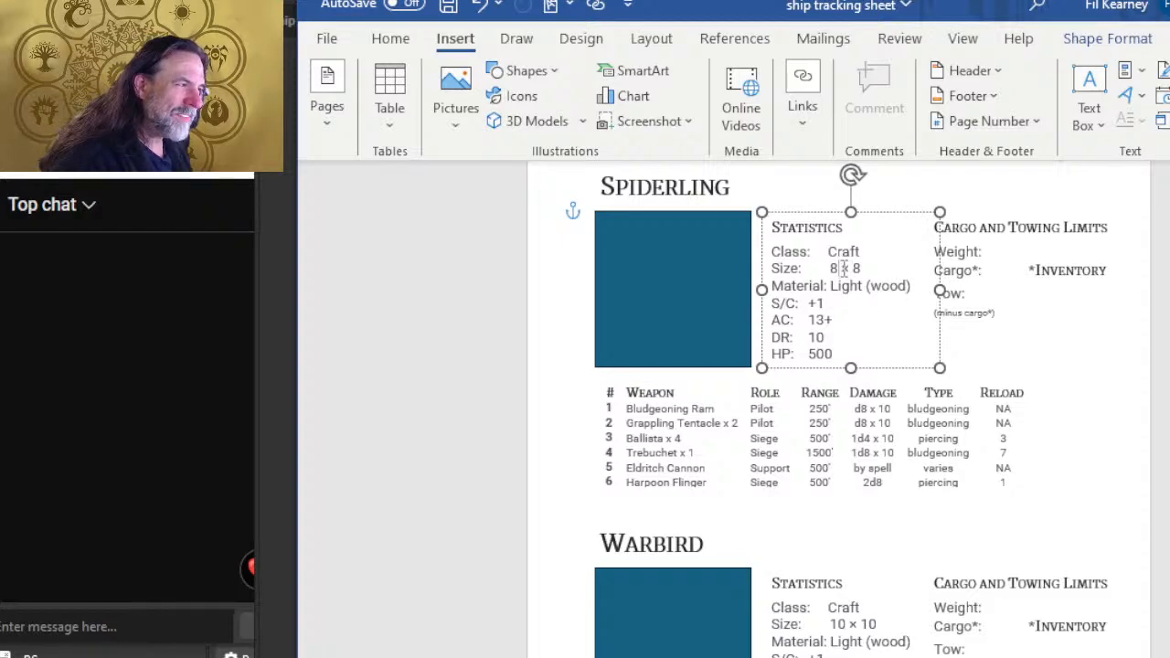
left_click_drag(844, 267, 841, 268)
key("ctrl+c")
left_click(856, 268)
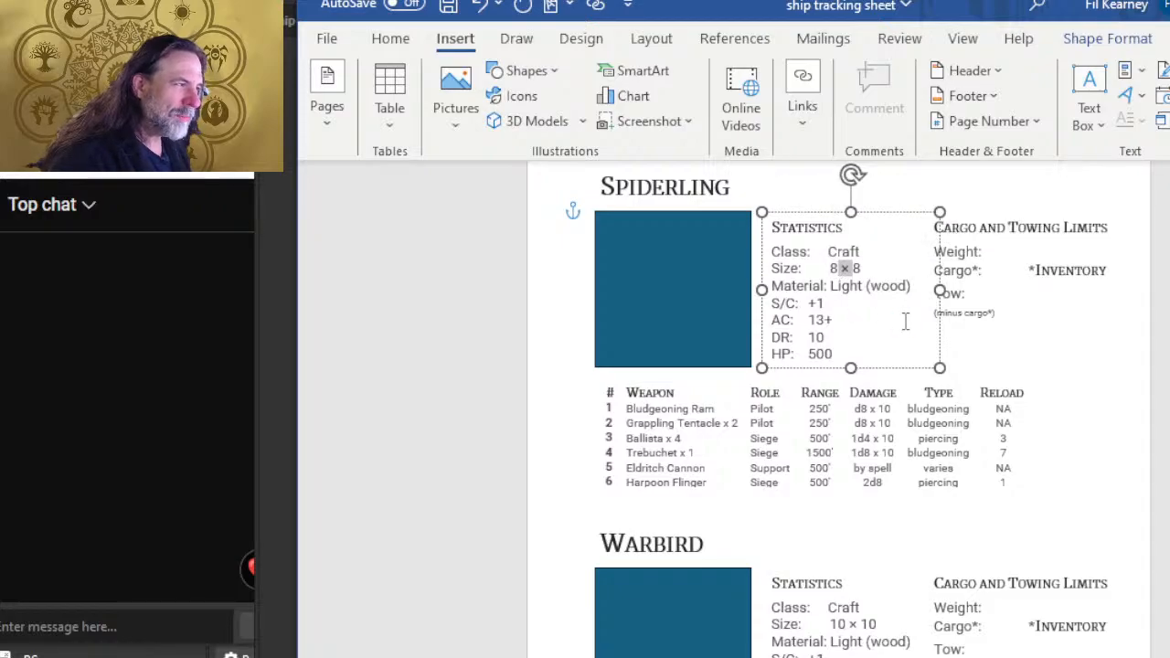
key("alt+Tab")
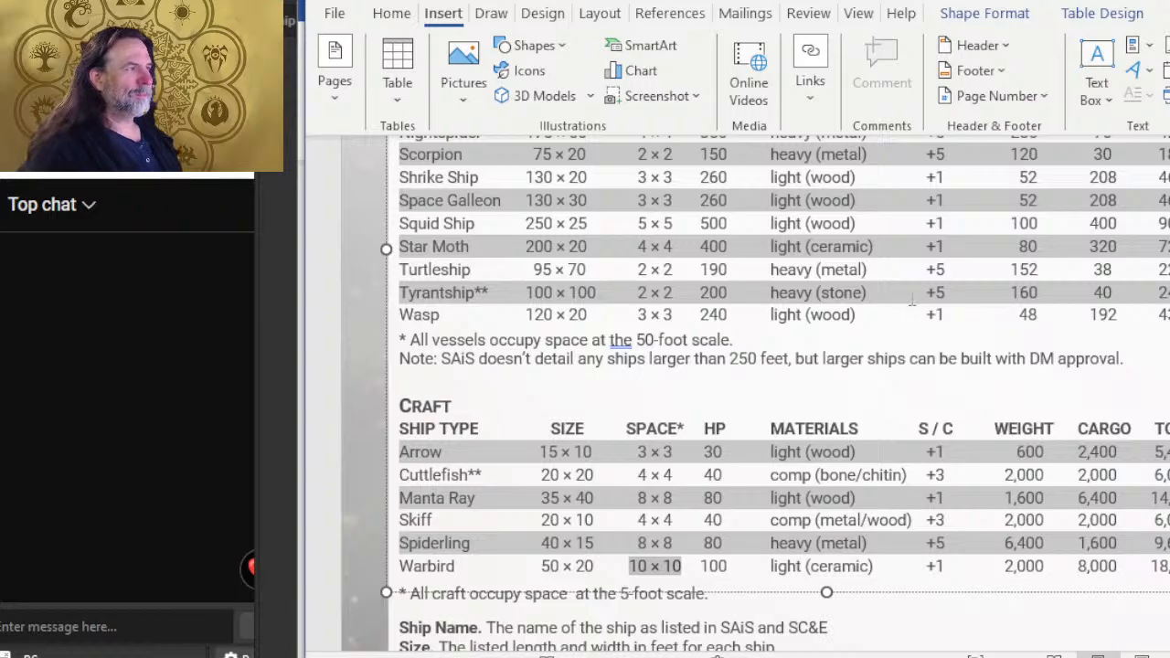
key("alt+Tab")
left_click(723, 254)
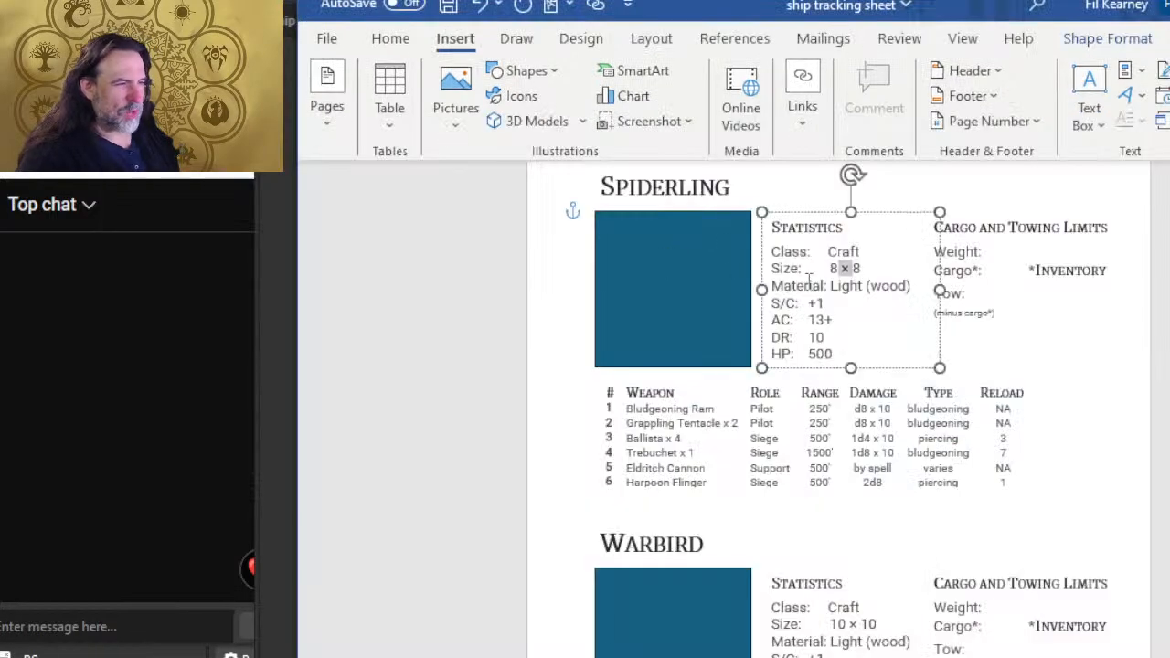
- Set the Skiff entry's Size to 4 × 4 with the copied × sign, following the Space column of the Craft table
scroll(911, 349, "up", 3)
scroll(911, 349, "up", 4)
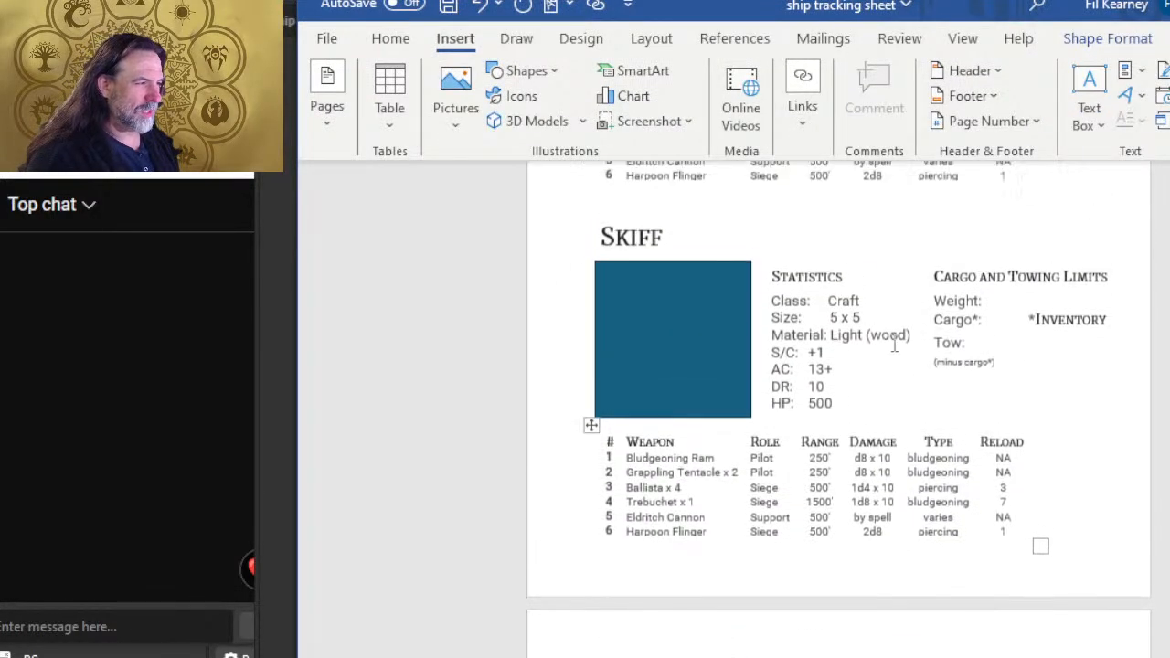
left_click_drag(872, 411, 829, 409)
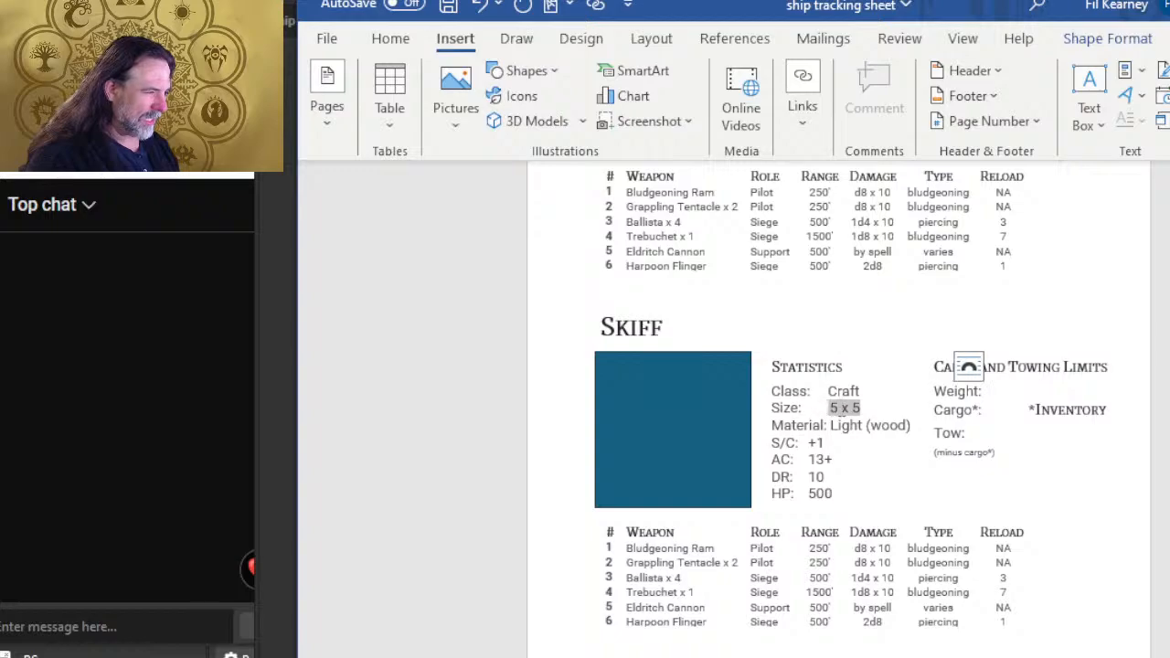
key("alt+Tab")
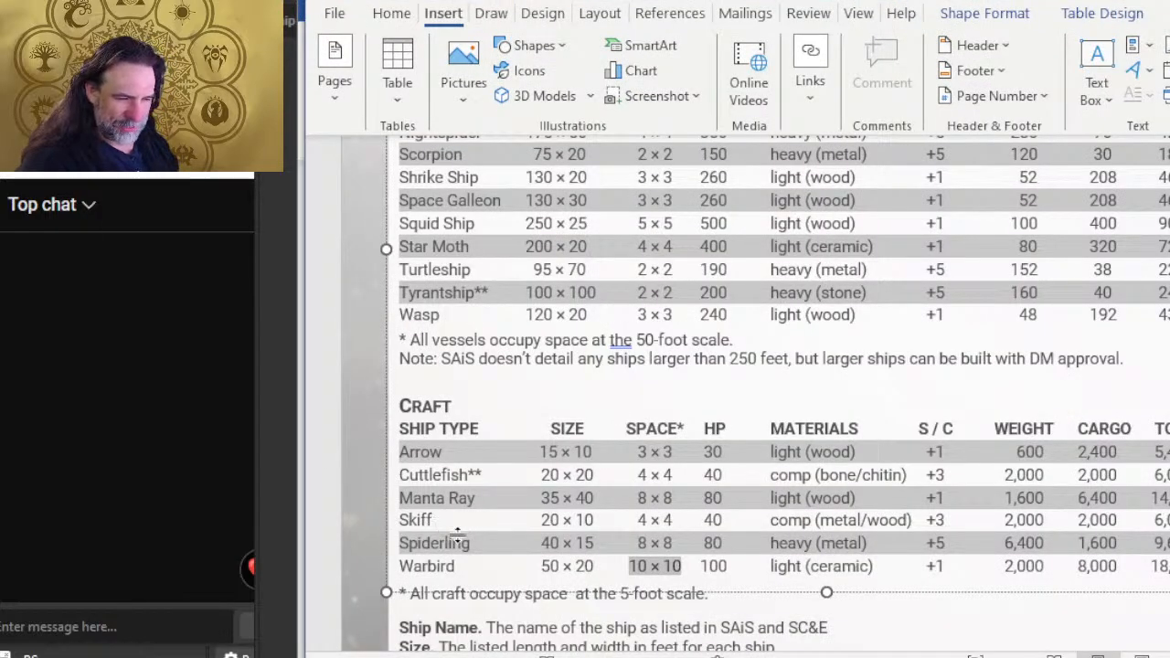
key("alt+Tab")
type("4")
key("ctrl+v")
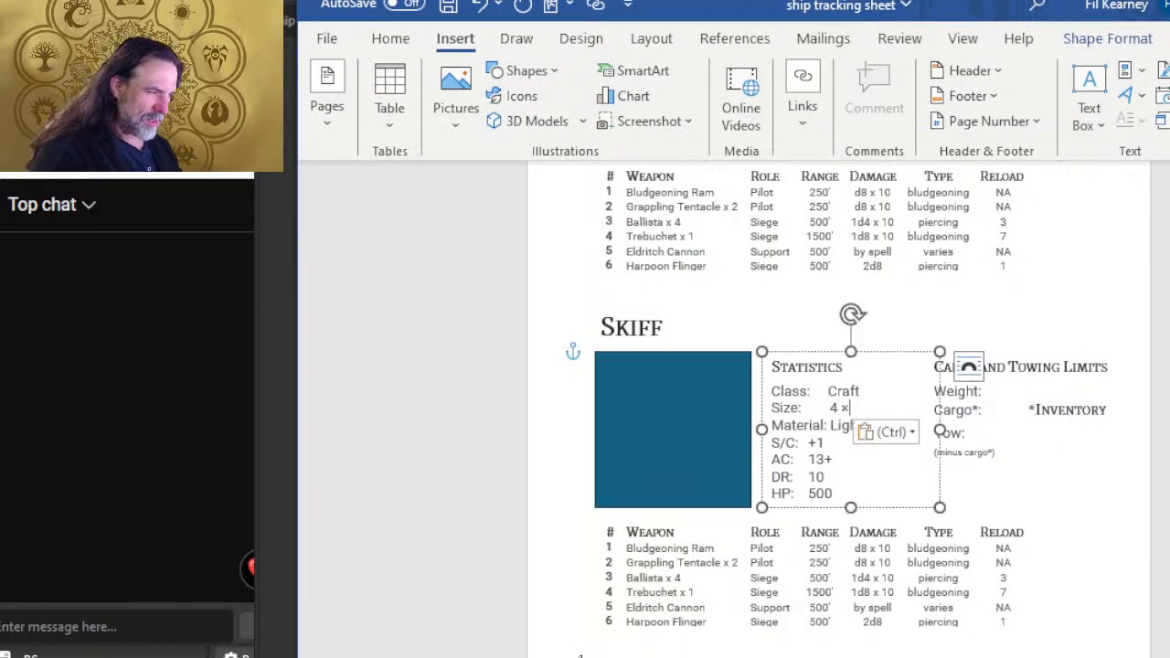
type("4")
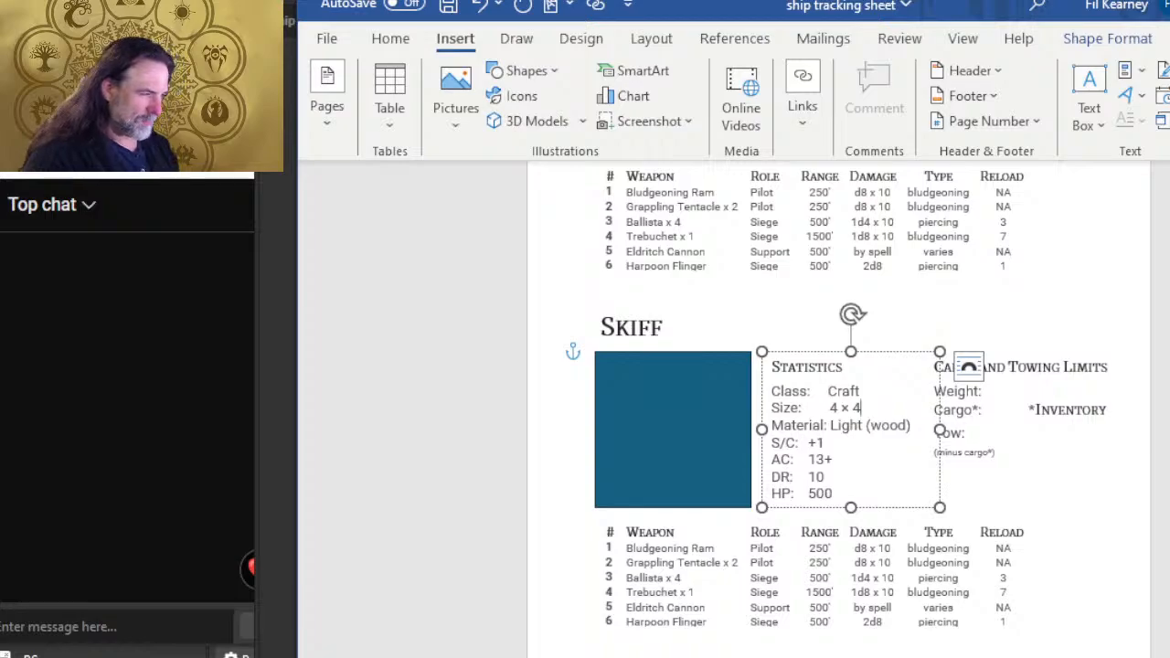
- Look up the Manta Ray's Space in the Craft table and set its entry's Size to 8 × 8
scroll(592, 516, "up", 5)
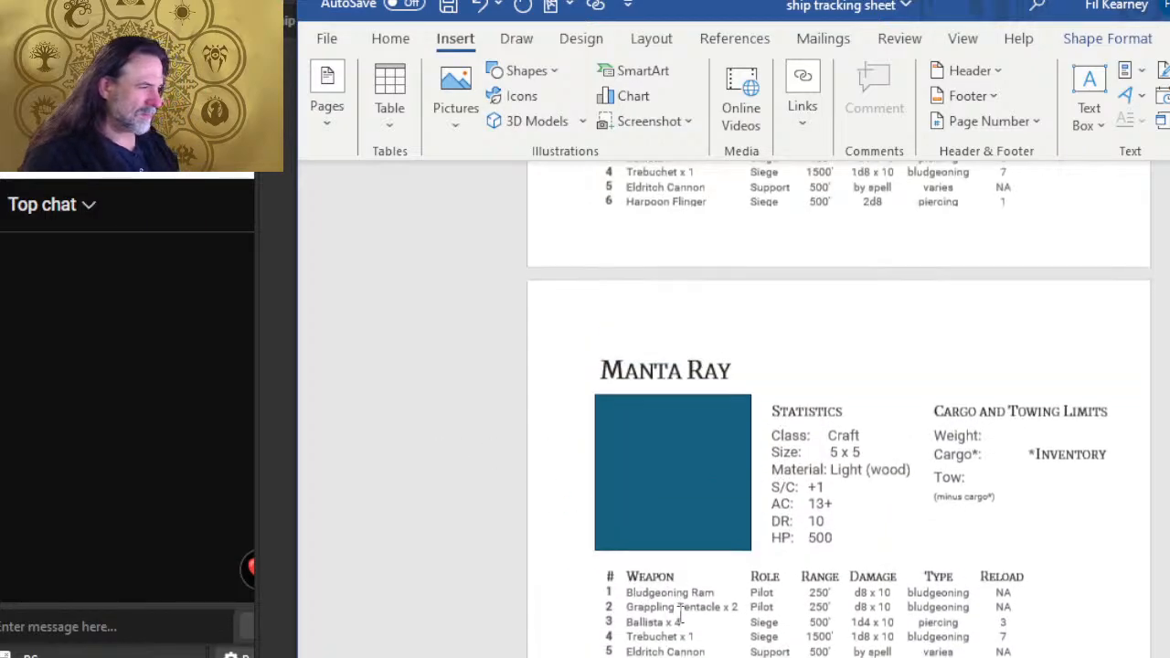
key("alt+Tab")
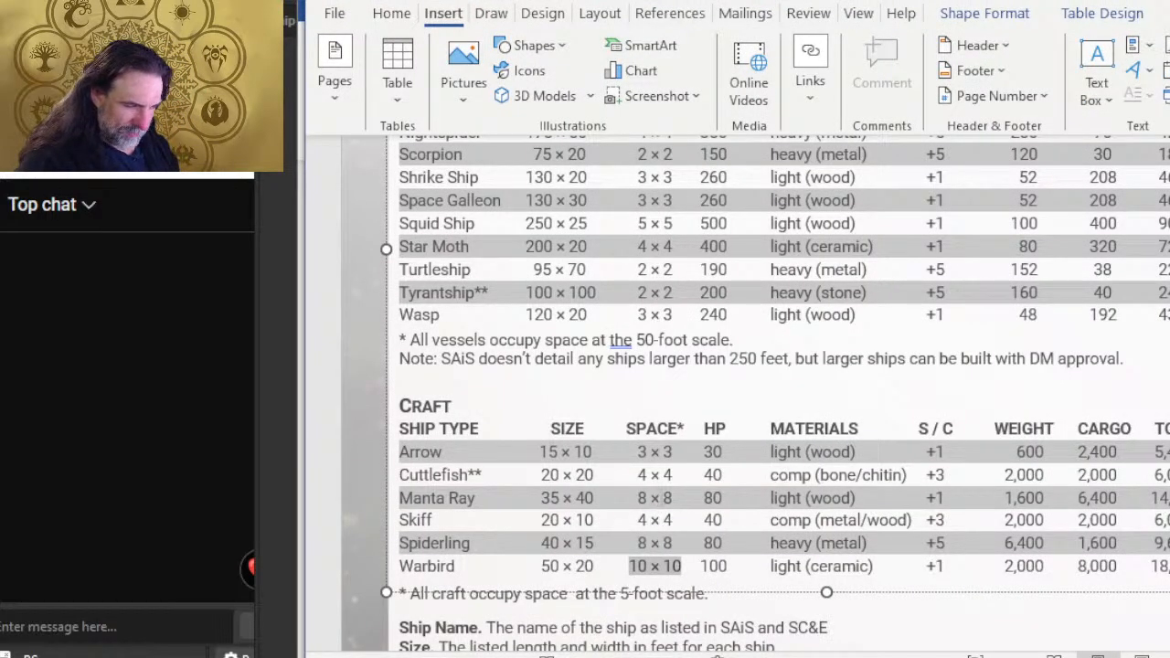
key("alt+Tab")
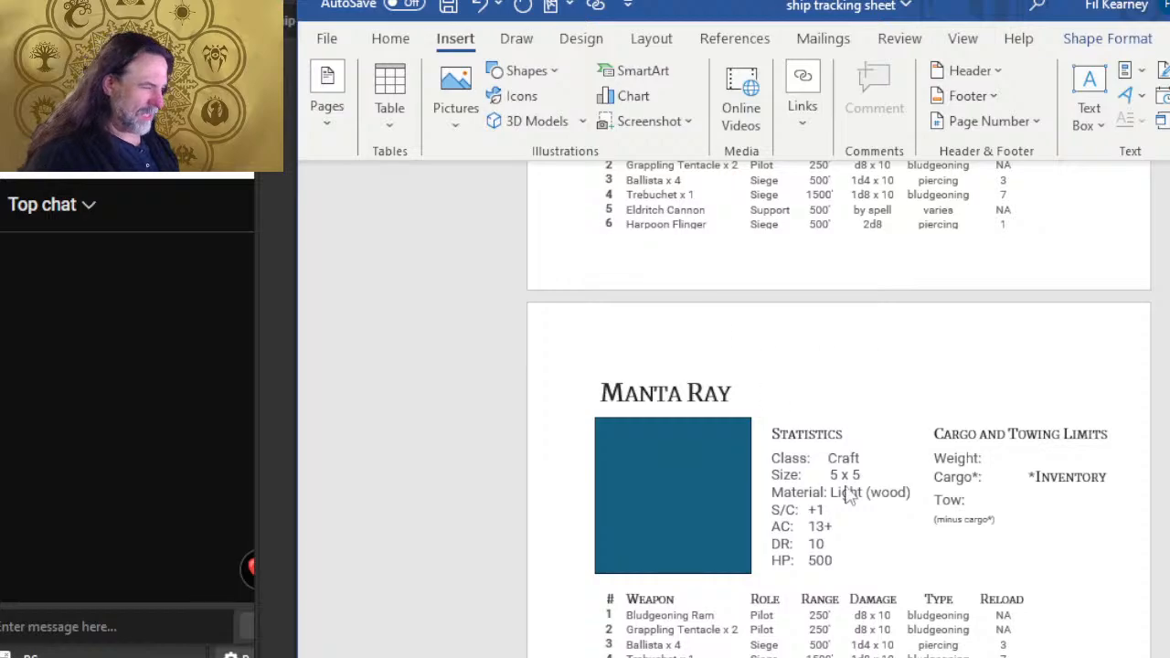
left_click_drag(861, 476, 831, 476)
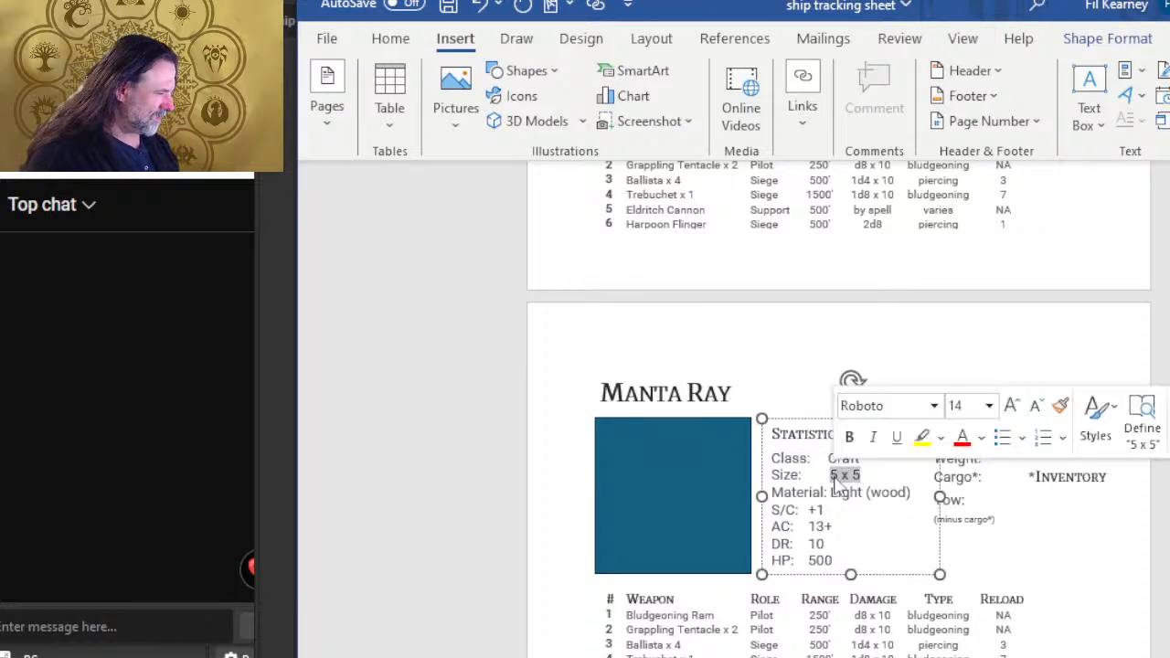
type("8 x 8")
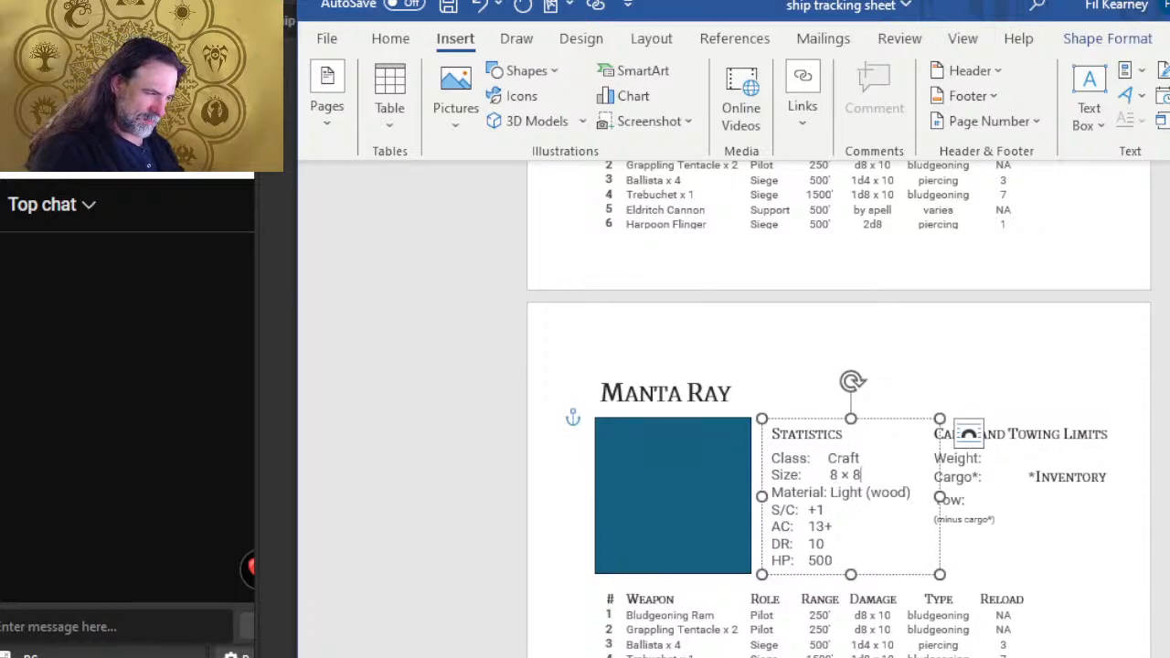
- Look up the Cuttlefish's Space in the Craft table and set its entry's Size to 4 × 4
key("alt+Tab")
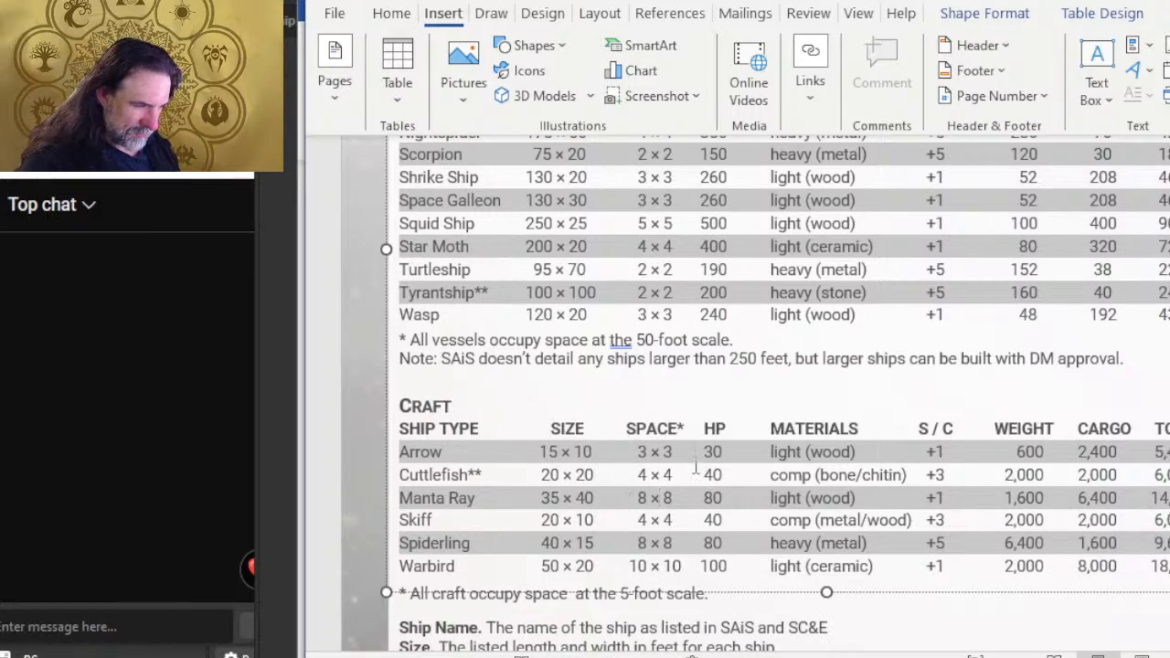
key("alt+Tab")
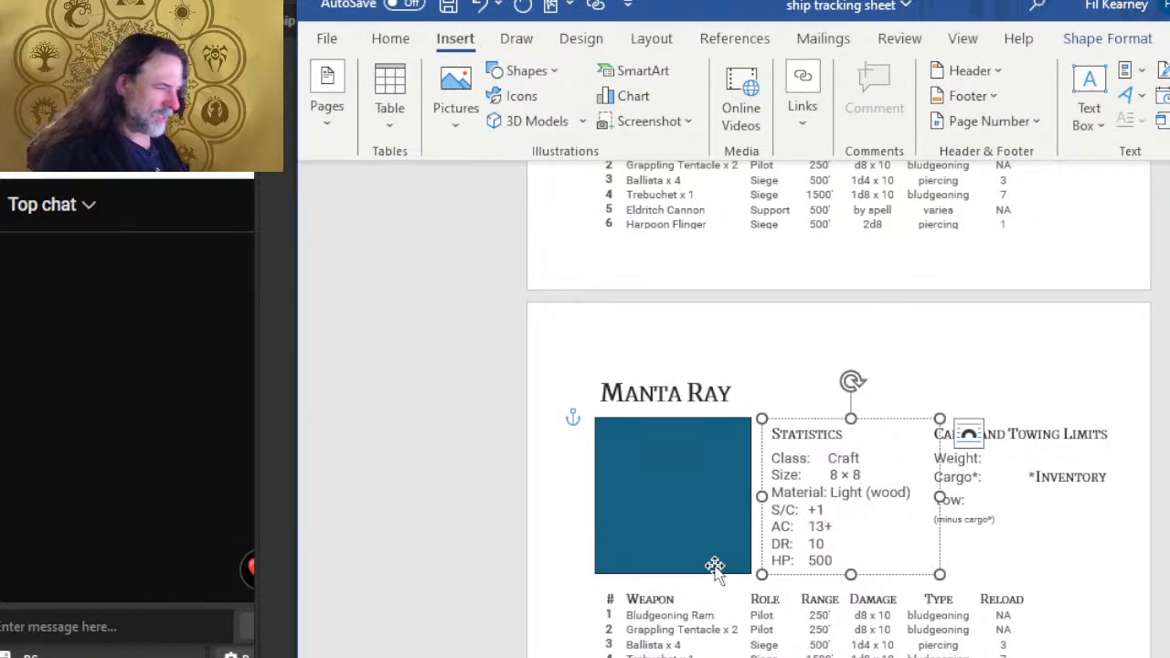
scroll(715, 567, "up", 8)
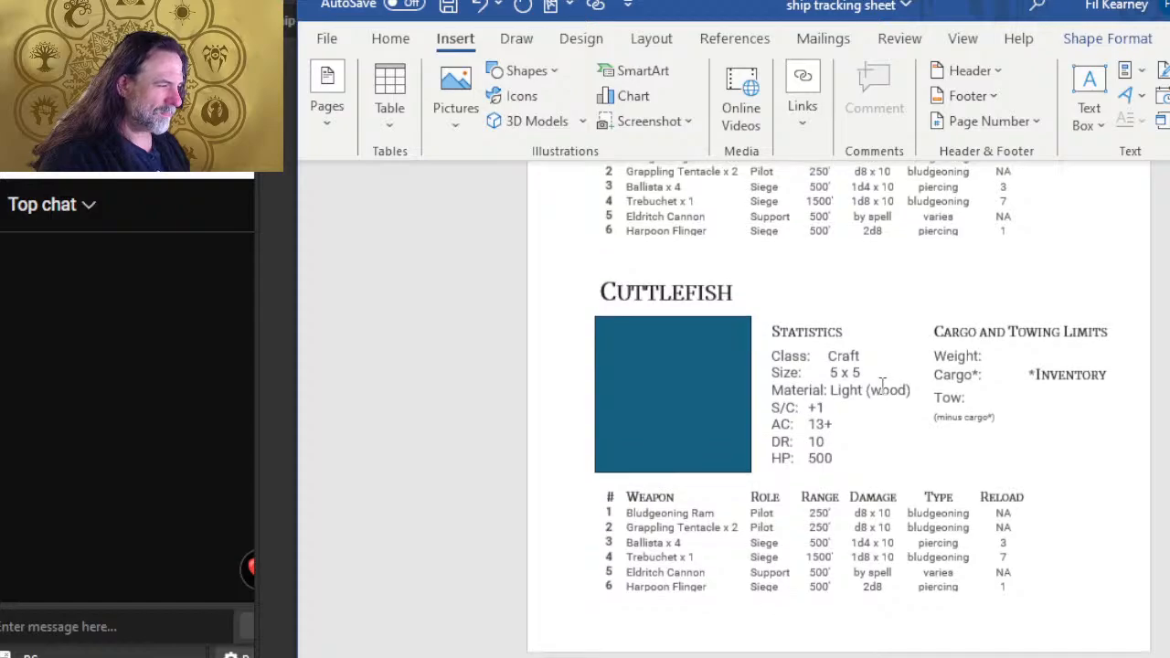
left_click_drag(863, 373, 829, 373)
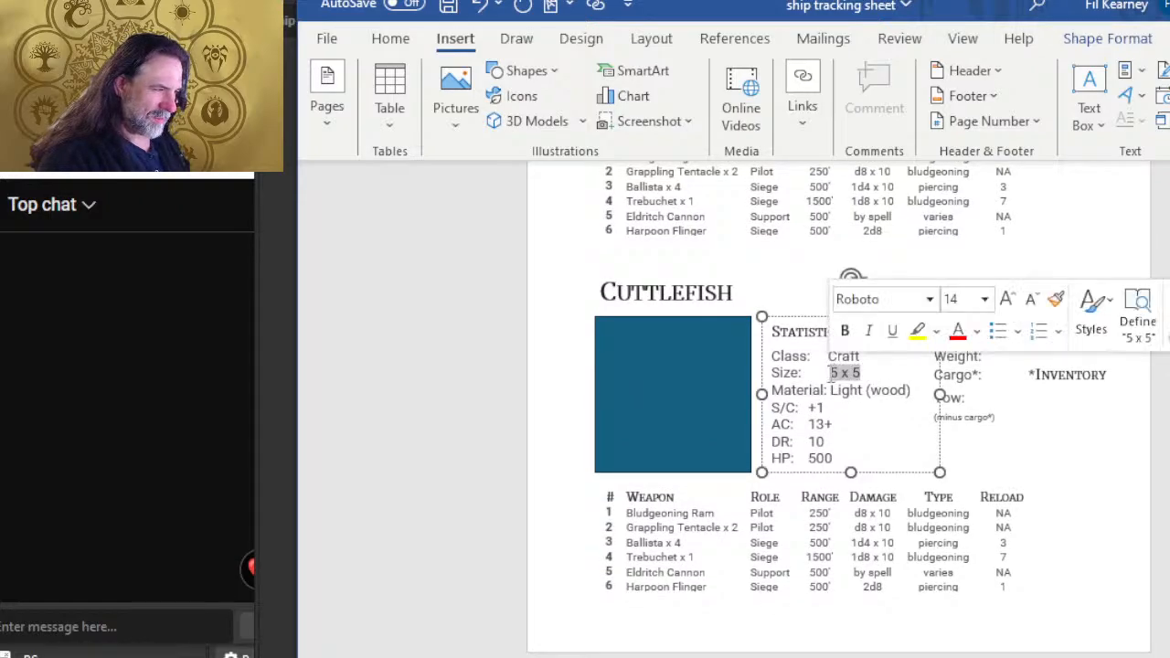
type("4 x ")
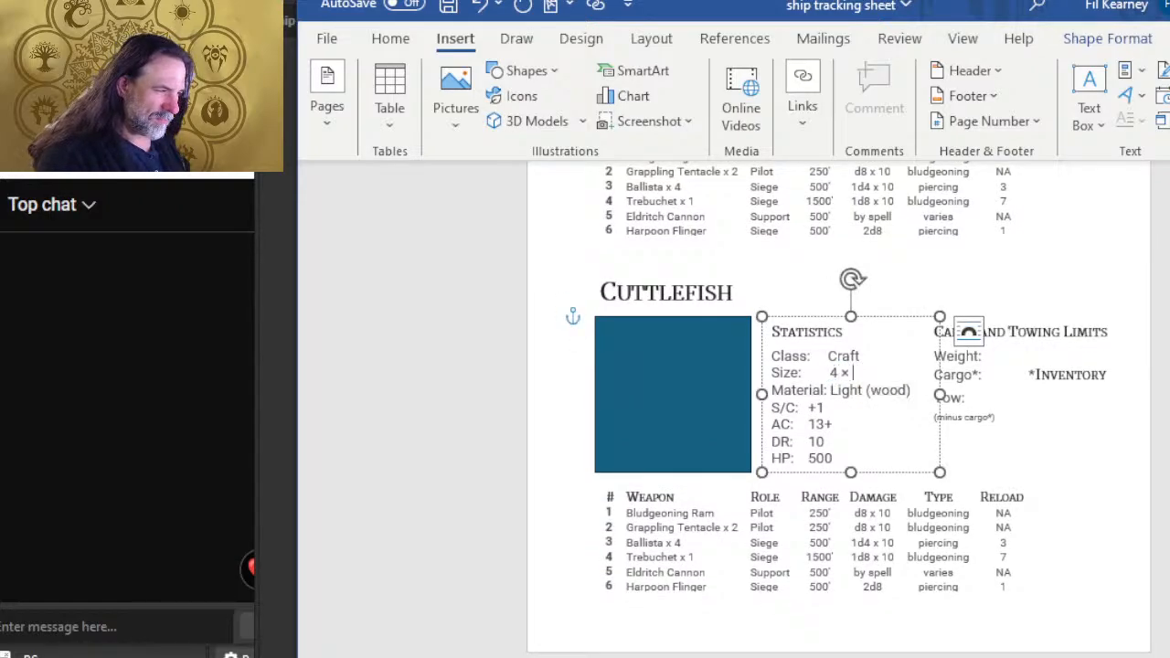
type("4")
- Check the Arrow's Space in the Craft table and set its tracking sheet entry's Size to 3 × 3
key("alt+Tab")
key("alt+Tab")
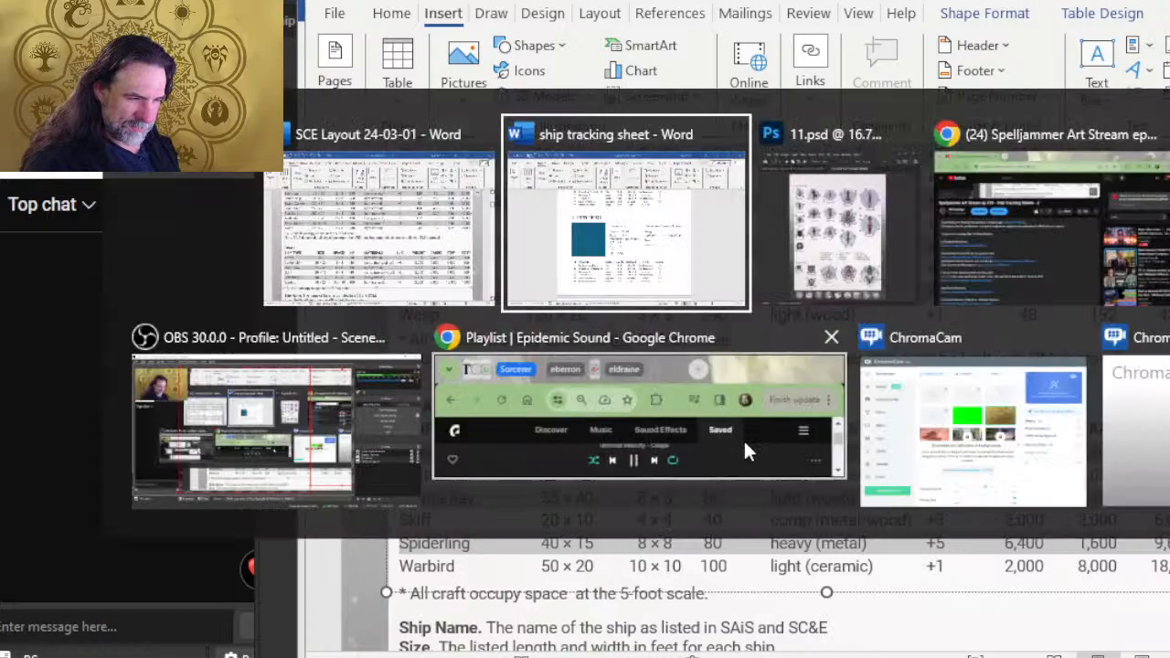
scroll(851, 375, "up", 3)
scroll(852, 375, "up", 1)
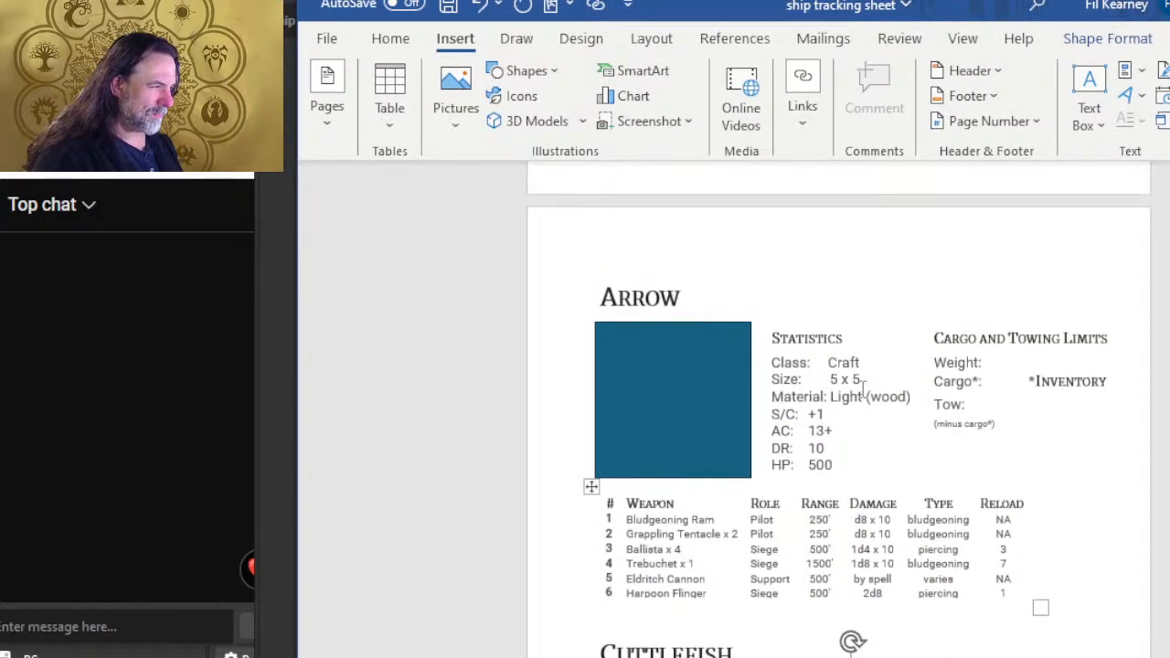
left_click(870, 375)
left_click_drag(863, 378, 829, 378)
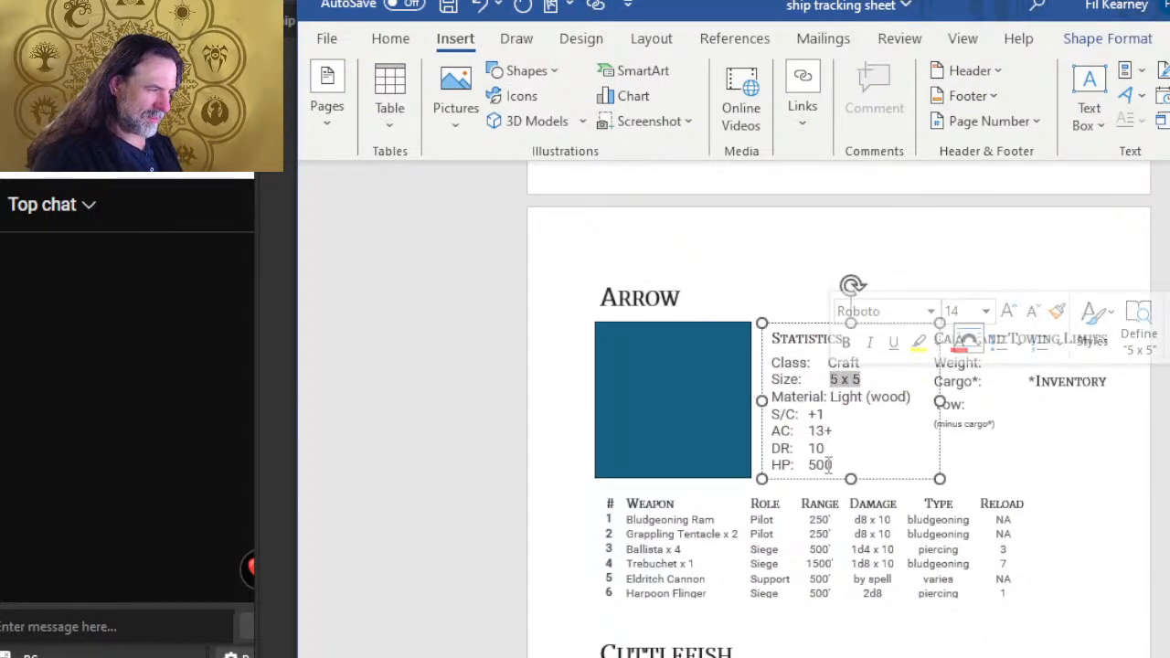
type("3 x3")
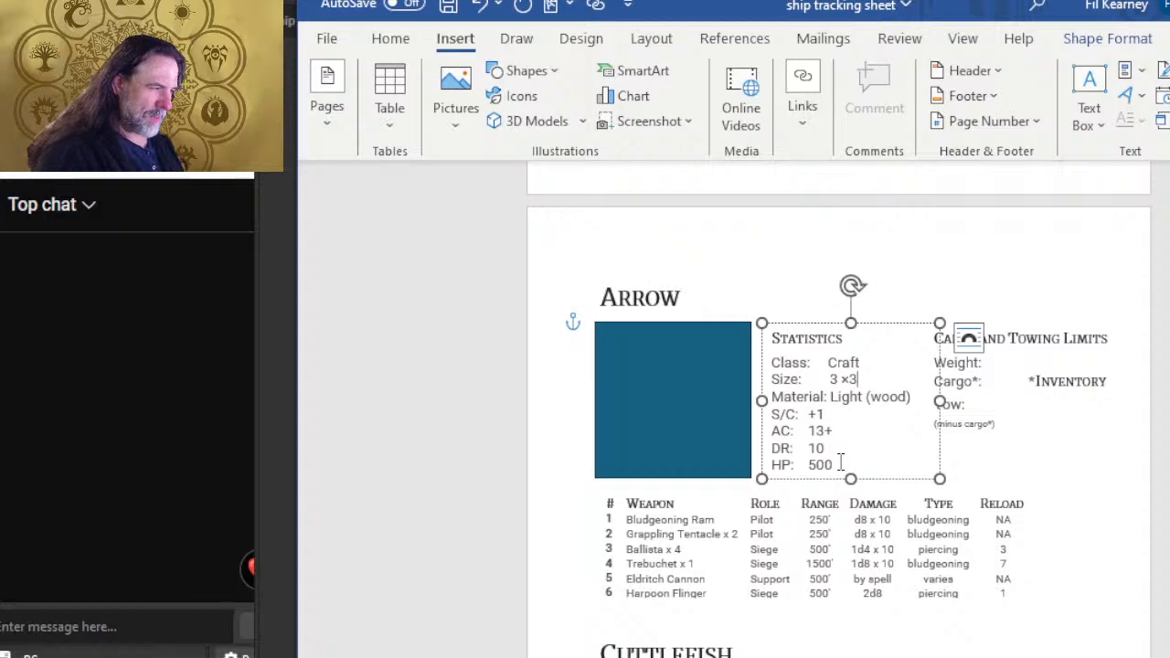
- Look up the Wasp's Space in the vessel table and set its tracking sheet entry's Size to 3 × 3
scroll(695, 467, "up", 10)
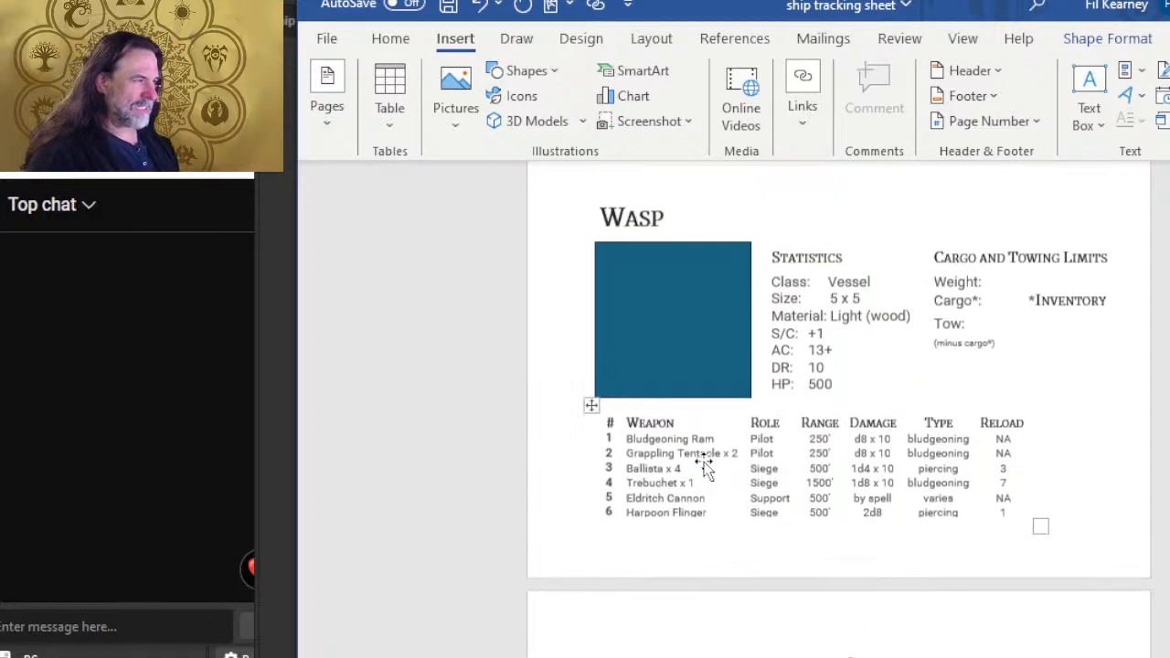
scroll(823, 469, "down", 1)
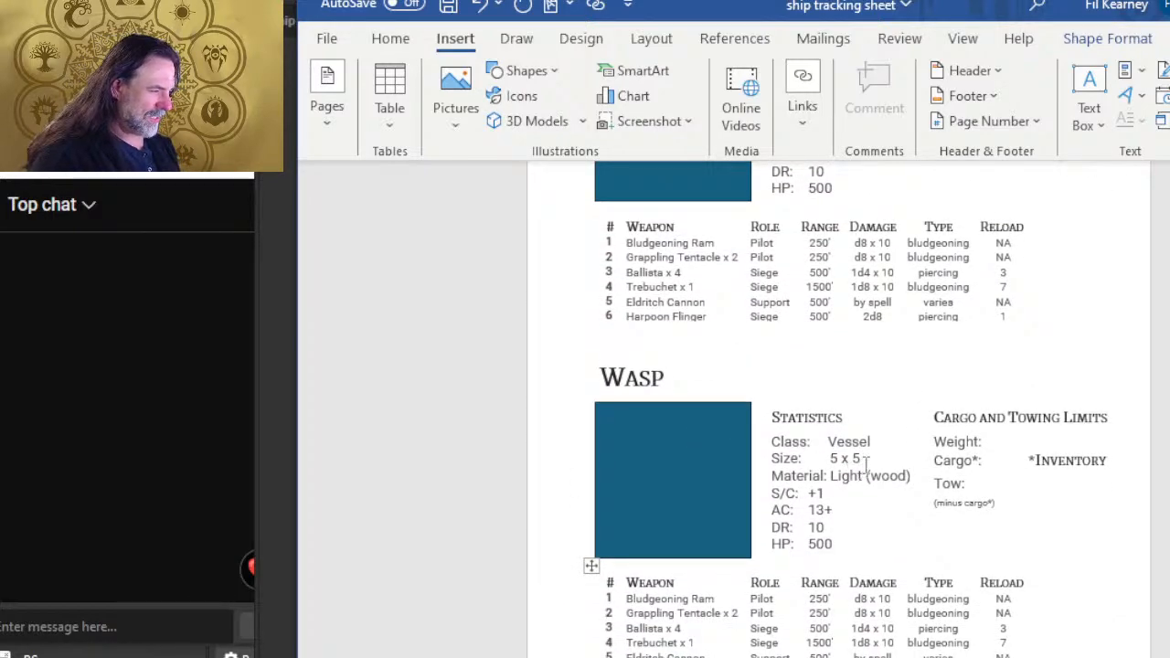
left_click_drag(864, 460, 832, 461)
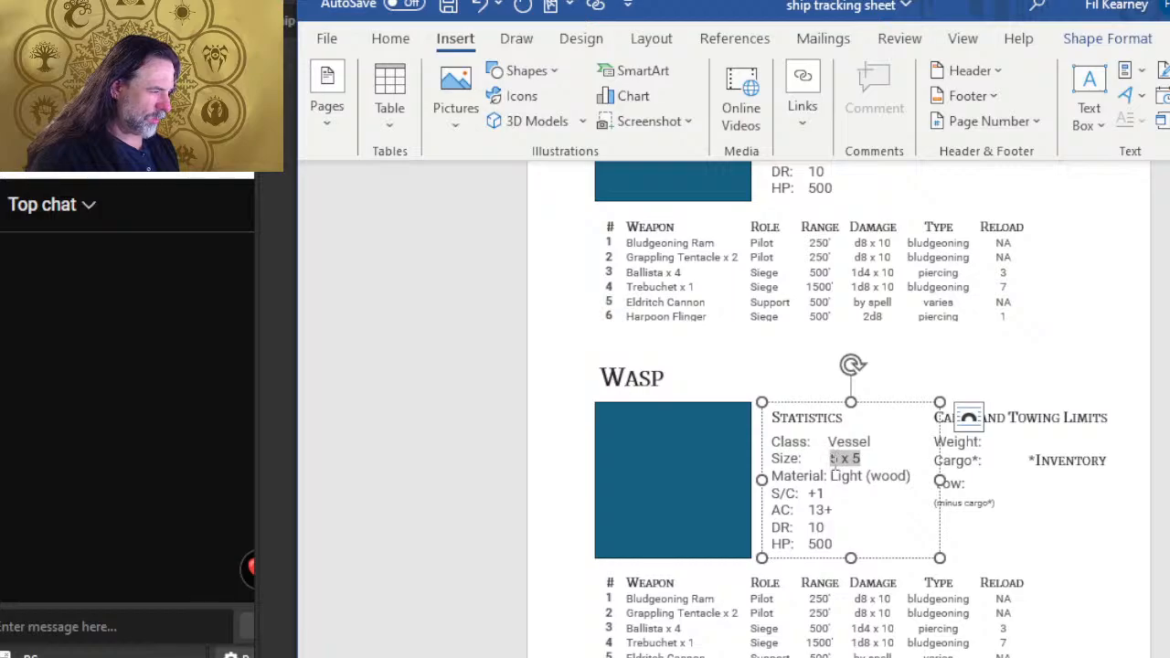
key("alt+Tab")
scroll(661, 467, "up", 3)
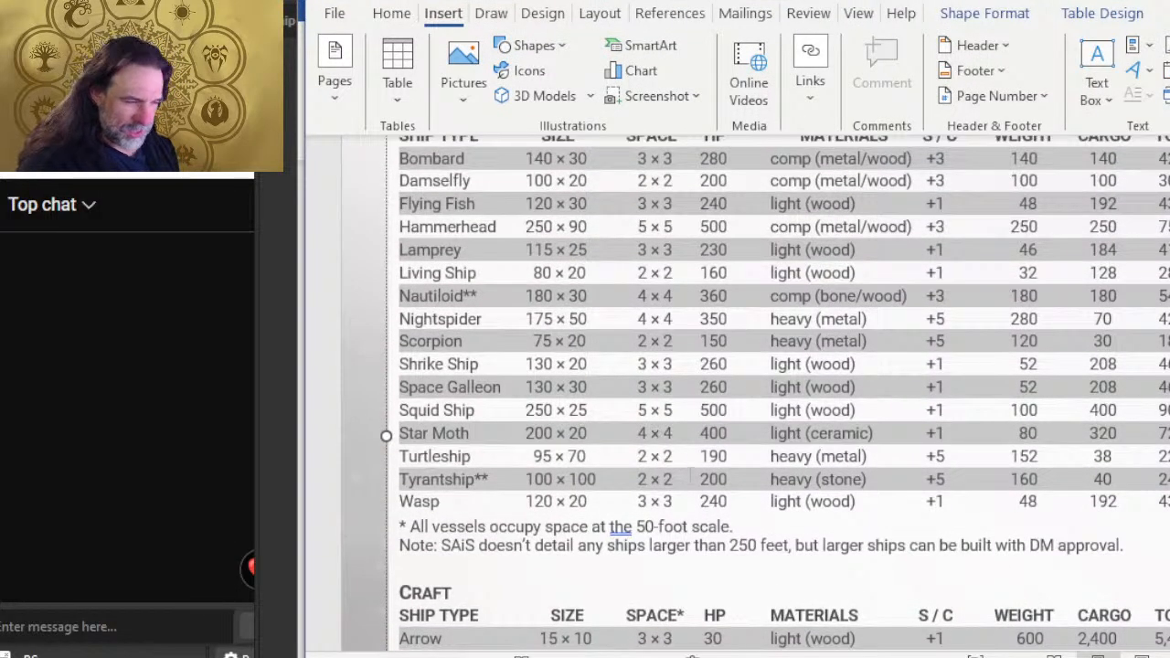
key("alt+Tab")
type("3")
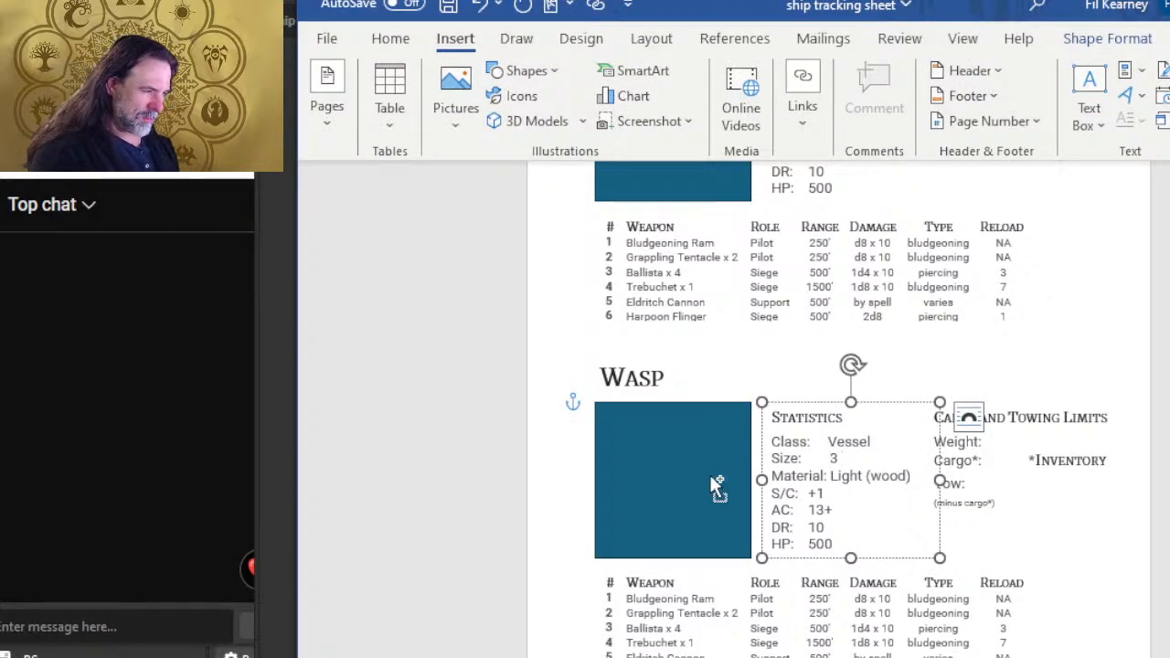
key("ctrl")
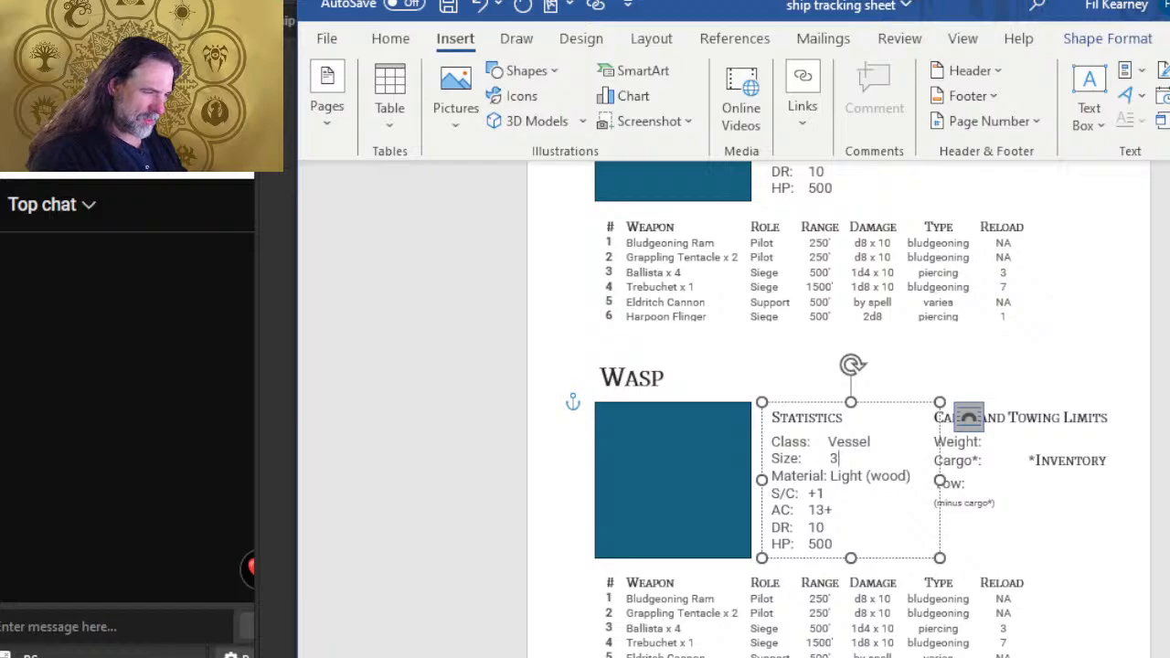
type("×")
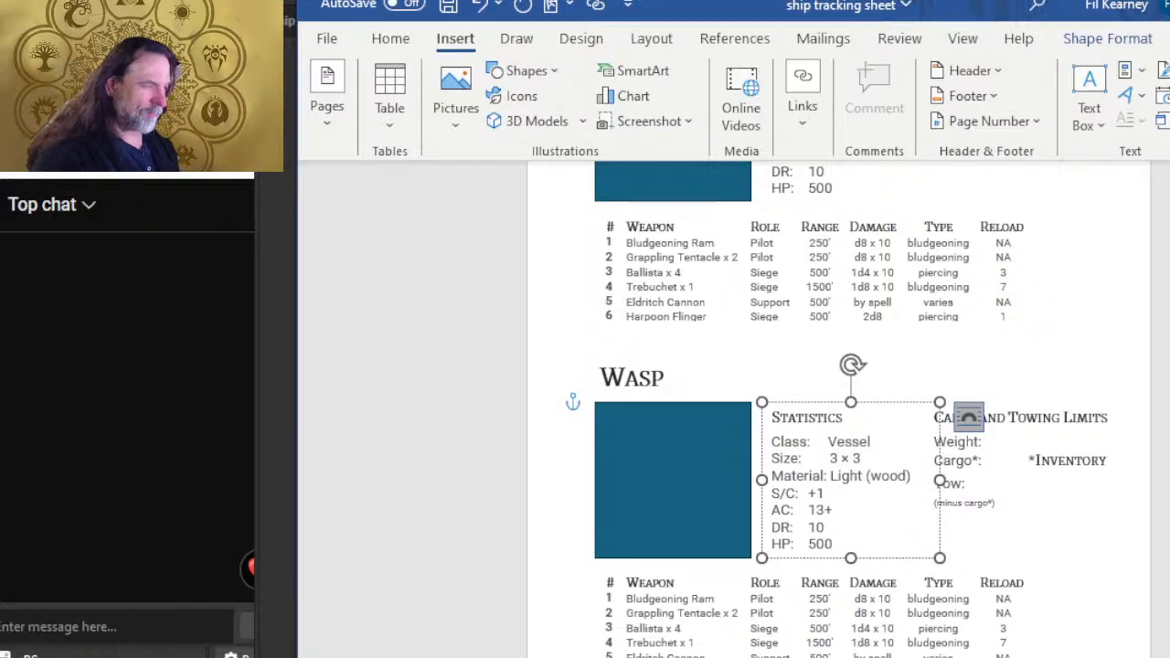
- Check the Tyrantship's Space in the vessel table and set its tracking sheet entry's Size to 2 × 2
scroll(791, 432, "up", 5)
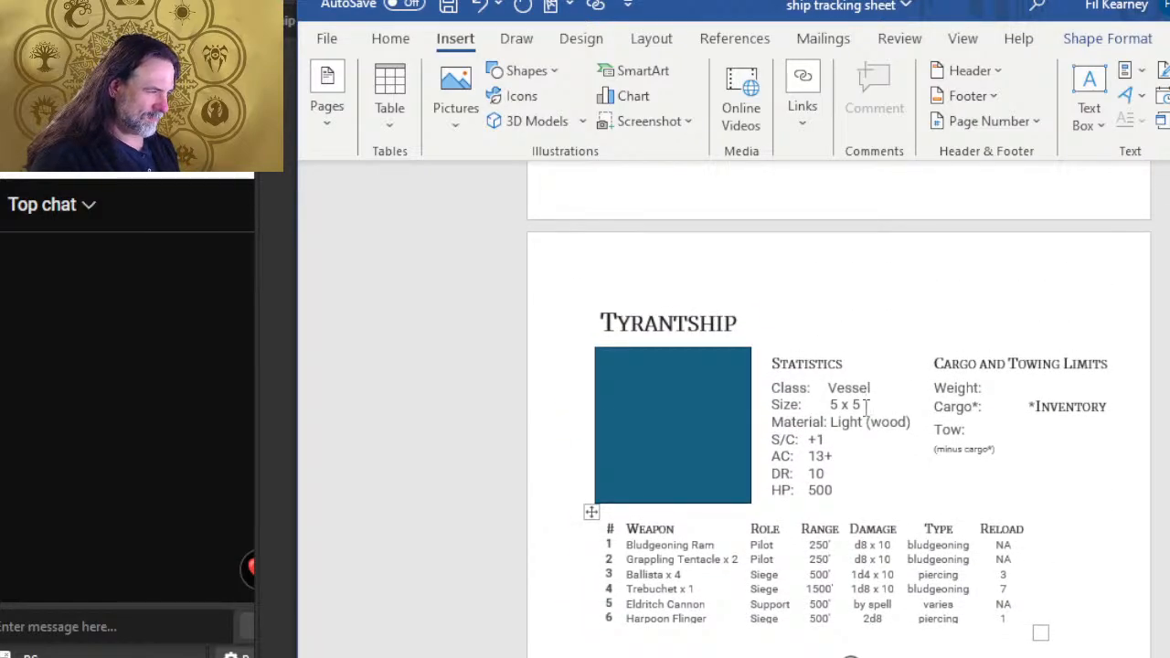
left_click_drag(867, 408, 830, 408)
key("alt+Tab")
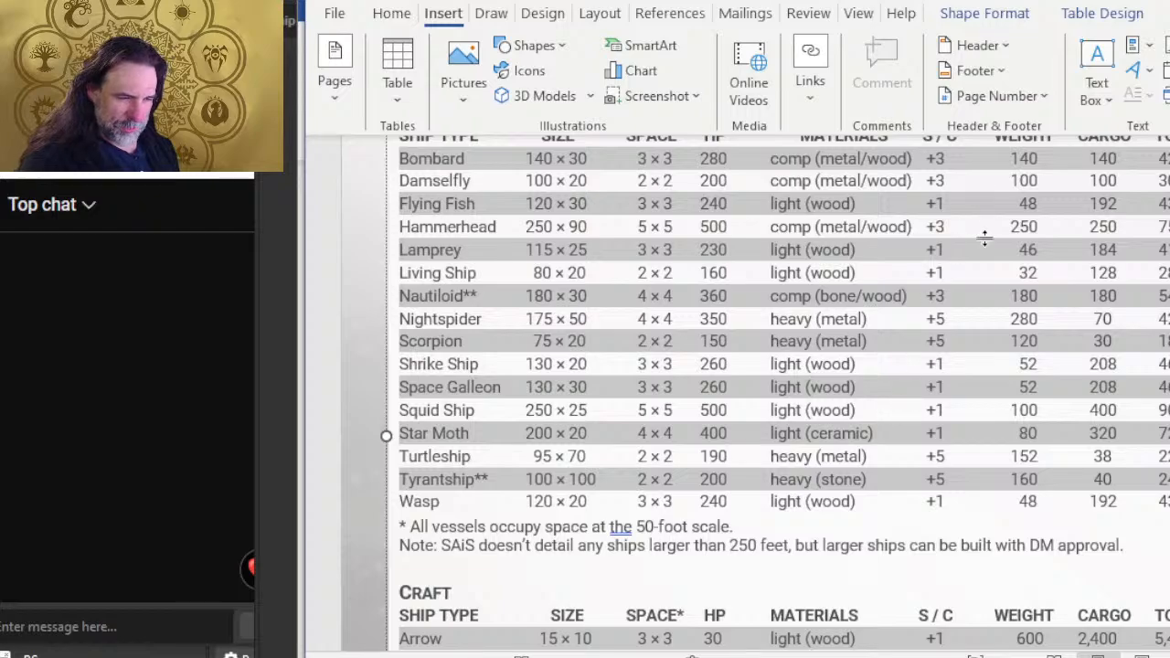
key("alt+Tab")
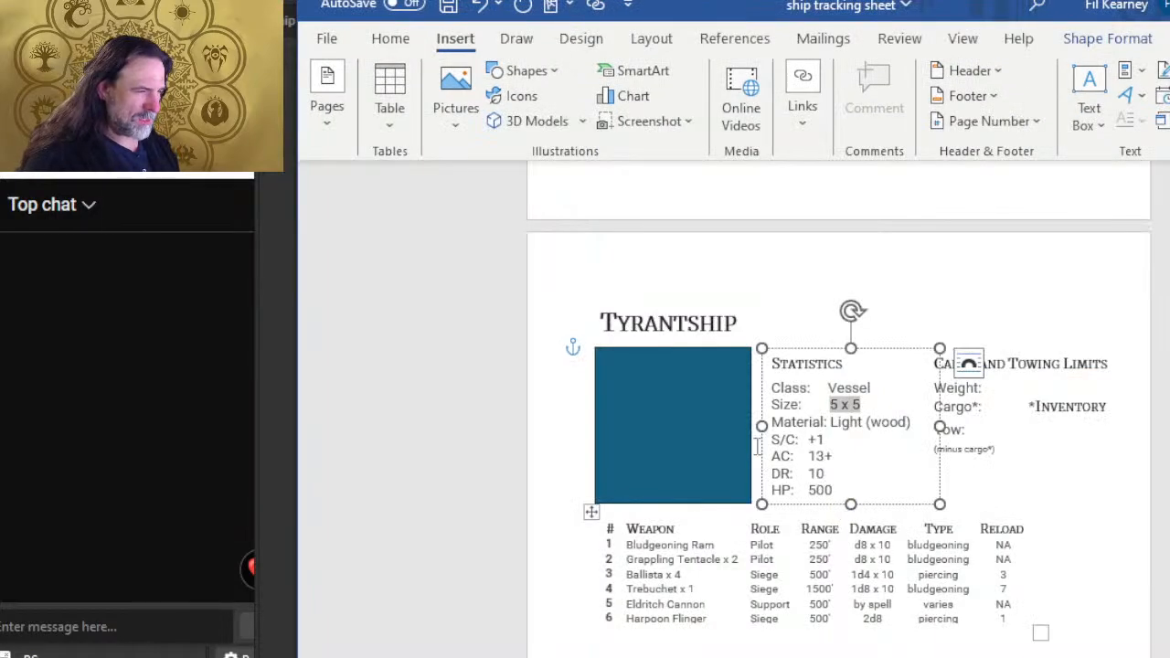
scroll(748, 395, "up", 5)
scroll(748, 395, "up", 3)
scroll(776, 412, "down", 16)
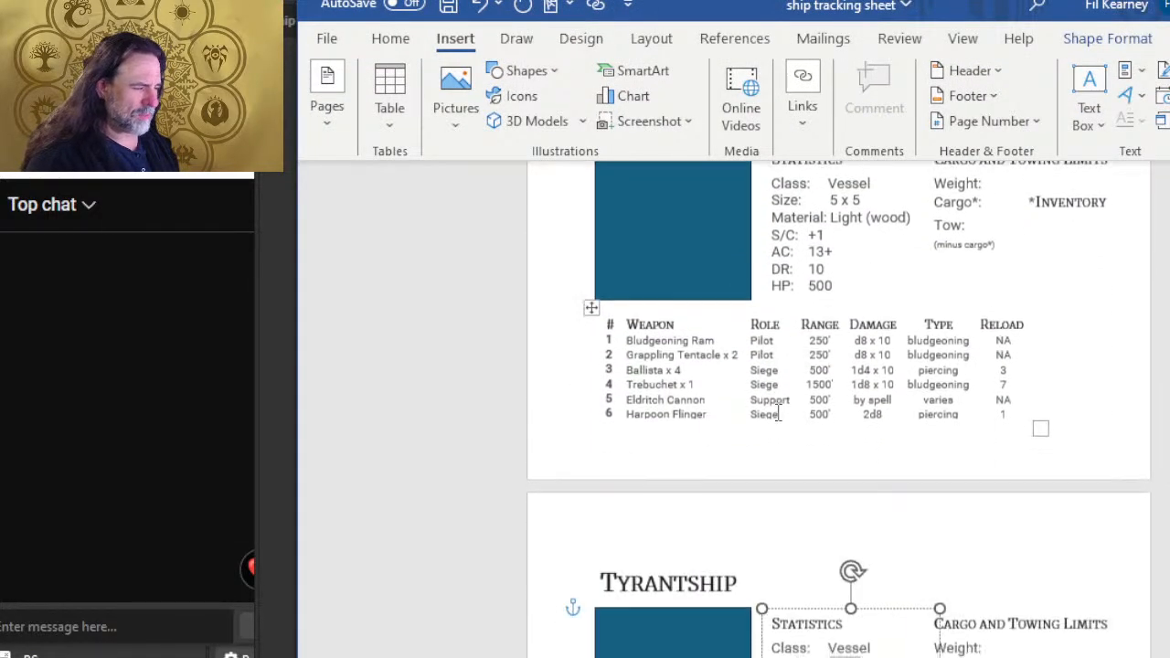
scroll(774, 427, "up", 2)
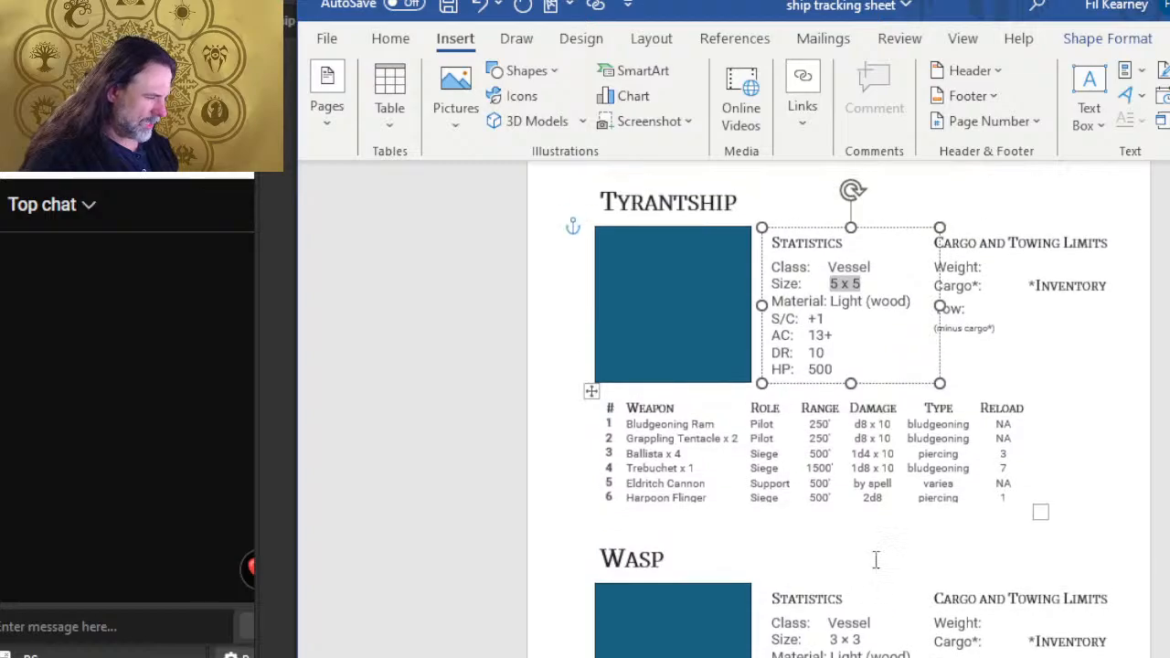
key("alt+Tab")
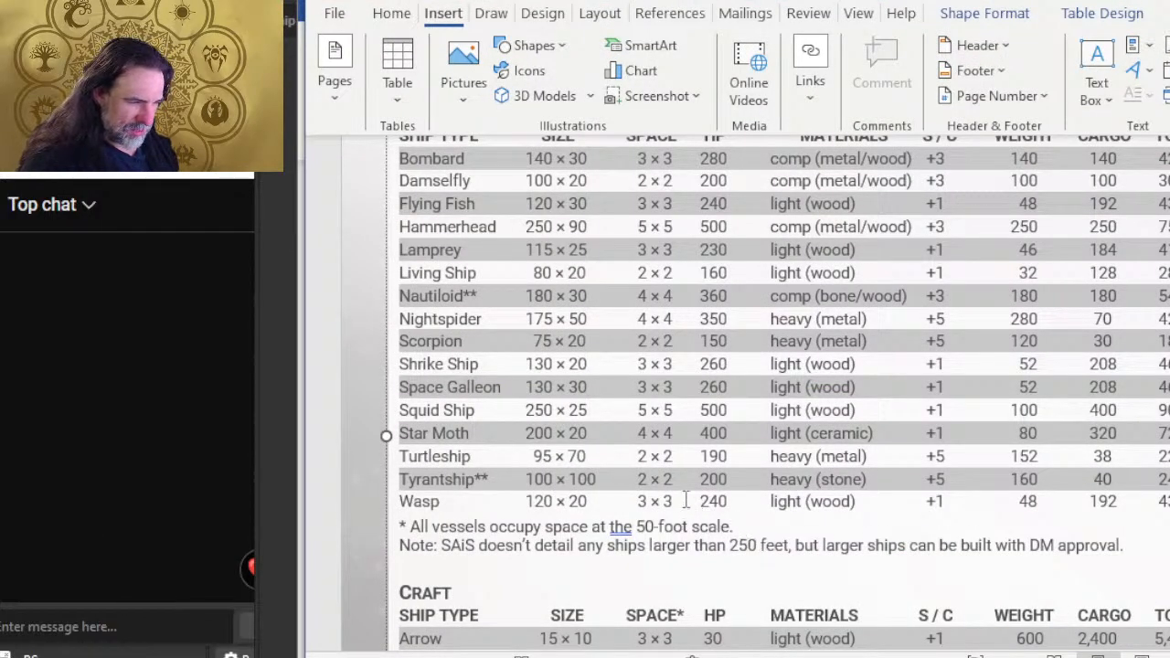
key("alt+Tab")
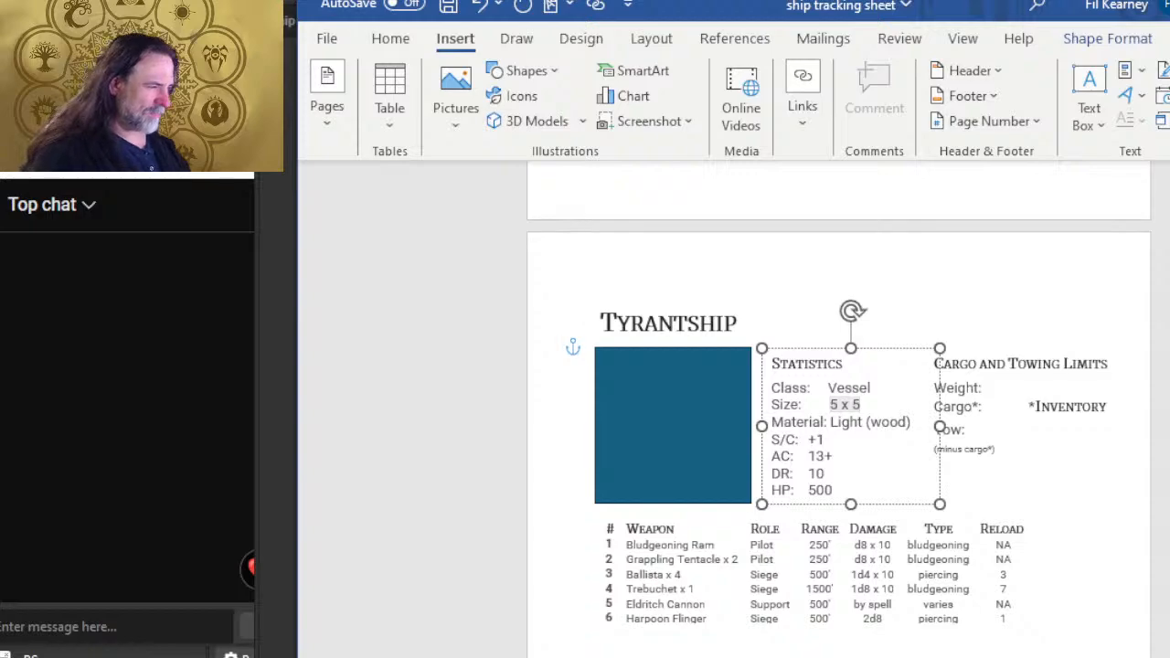
type("2")
type("×")
type("2")
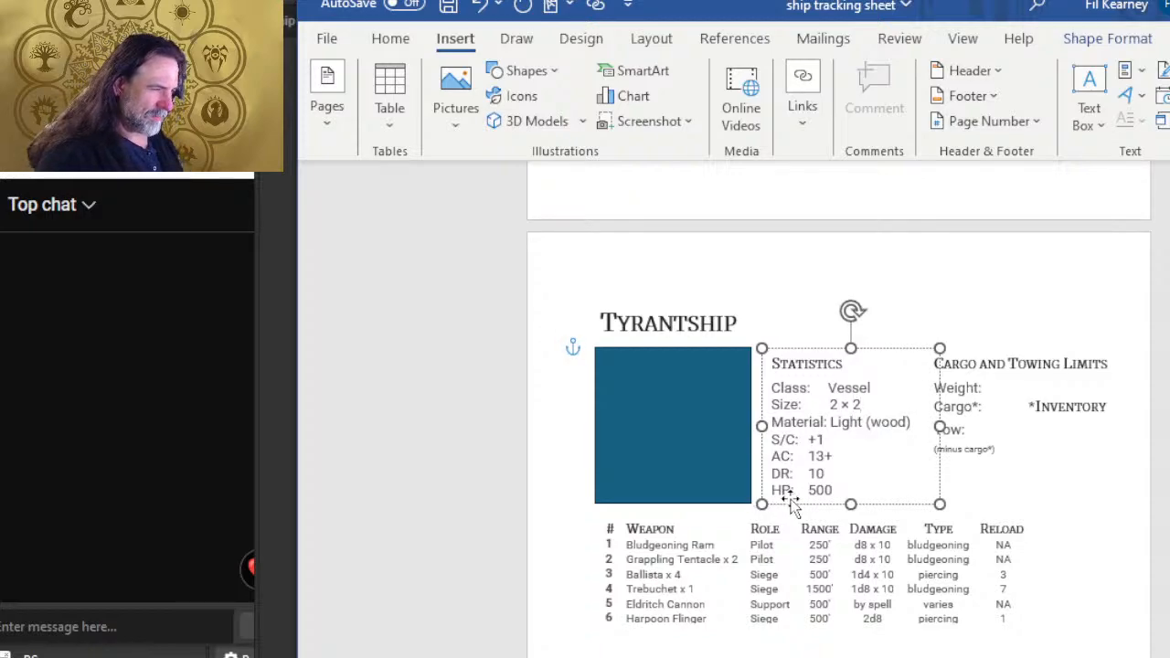
- Replace the Turtleship's size in its Statistics block with 2 × 2, checking the Vessels table in the other document
scroll(809, 469, "up", 3)
scroll(809, 469, "up", 3)
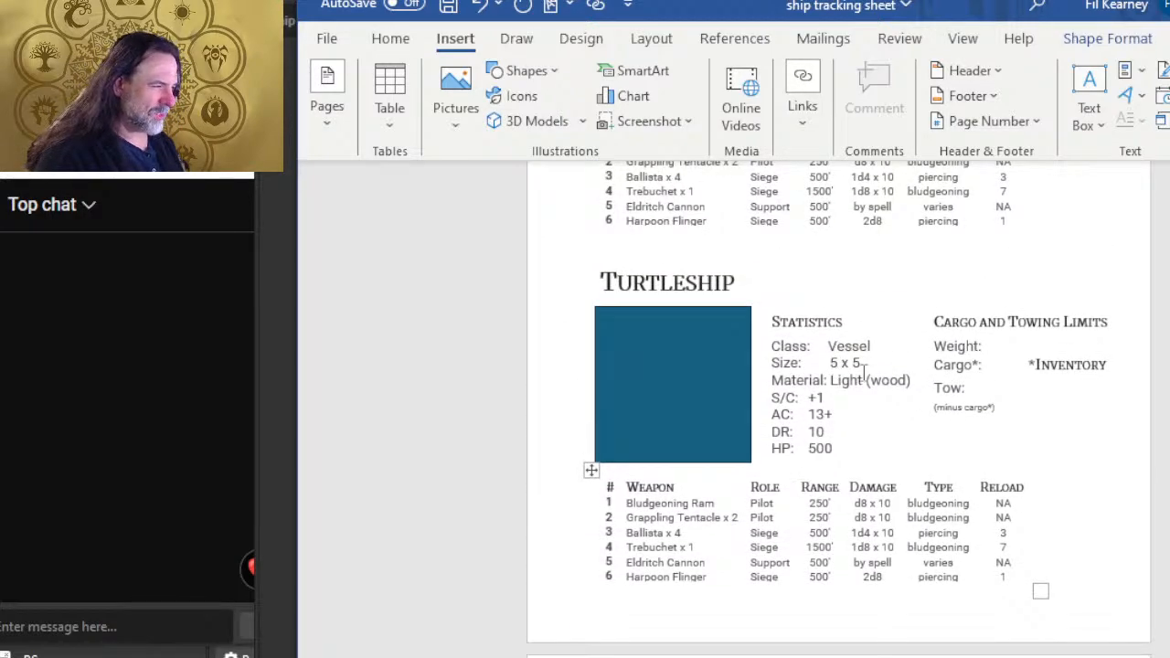
left_click_drag(865, 364, 829, 364)
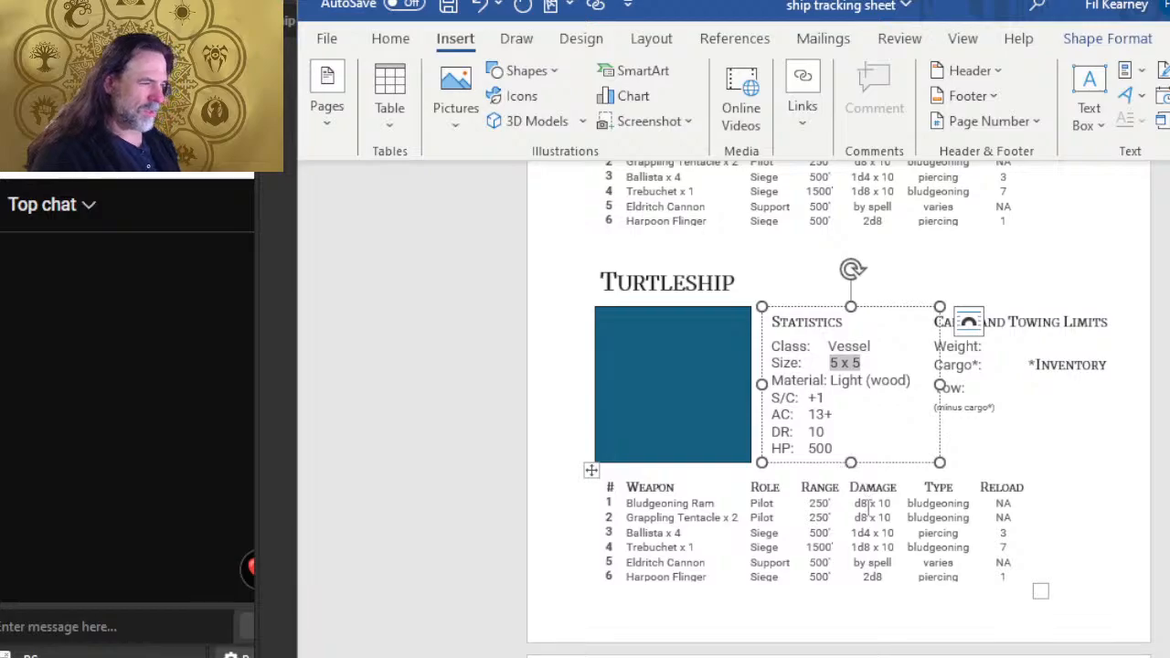
key("alt+Tab")
key("alt+Tab")
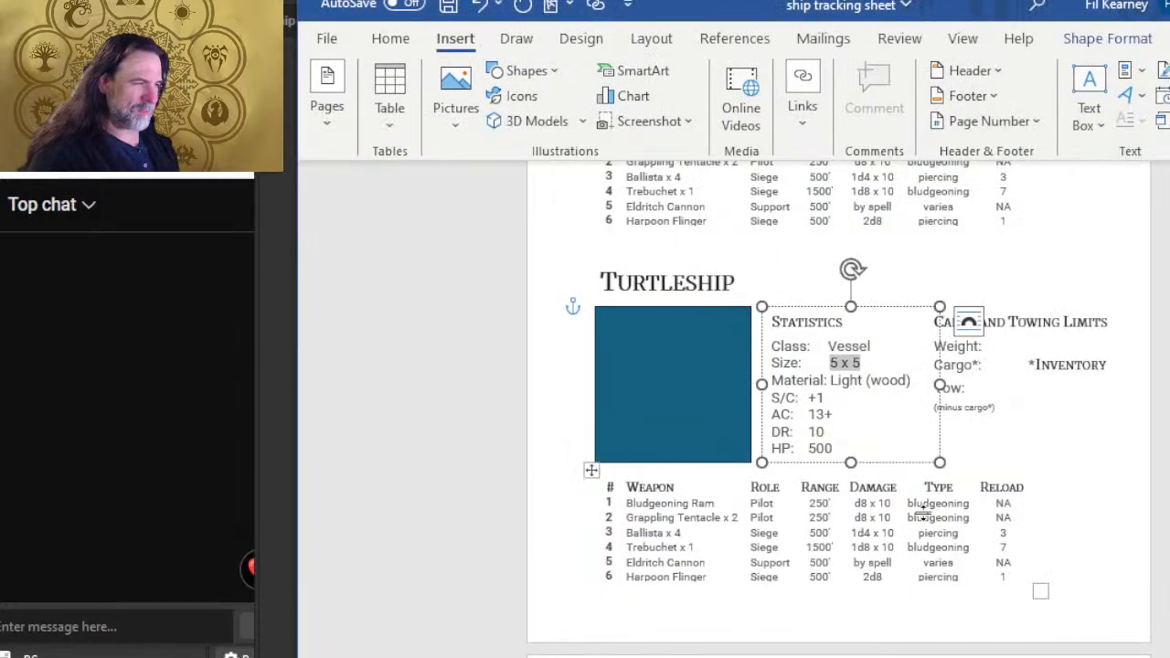
type("2")
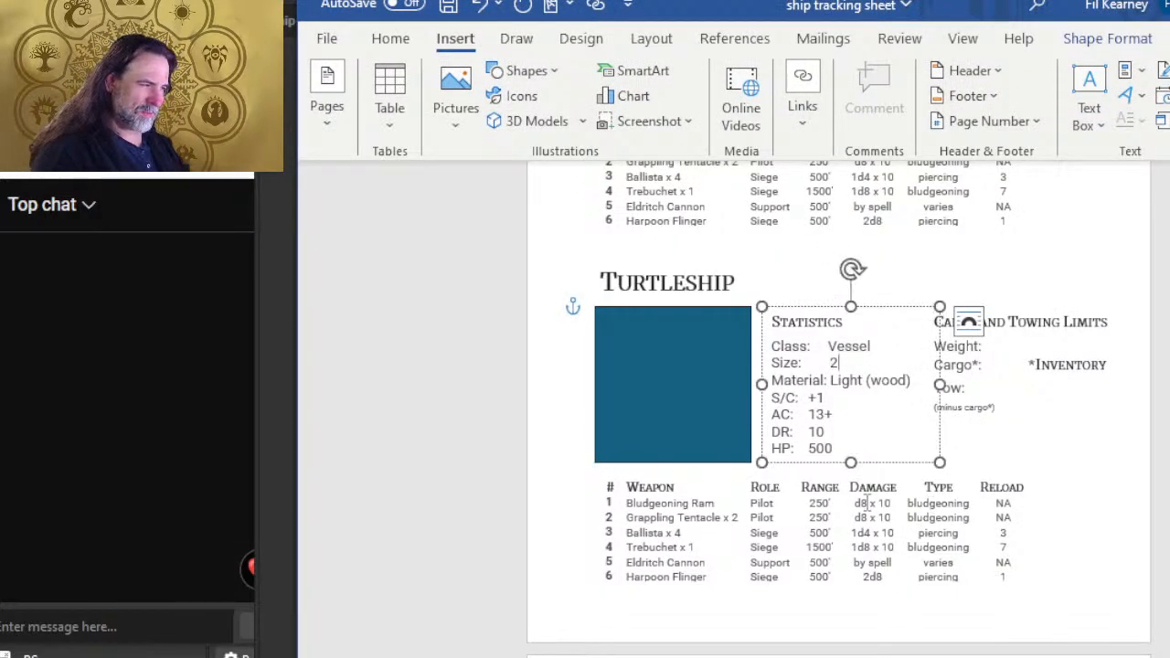
type("×")
type("2")
- Set the Star Moth's size in its Statistics block to 4 × 4, checking the Vessels table in the other document
scroll(1046, 393, "up", 5)
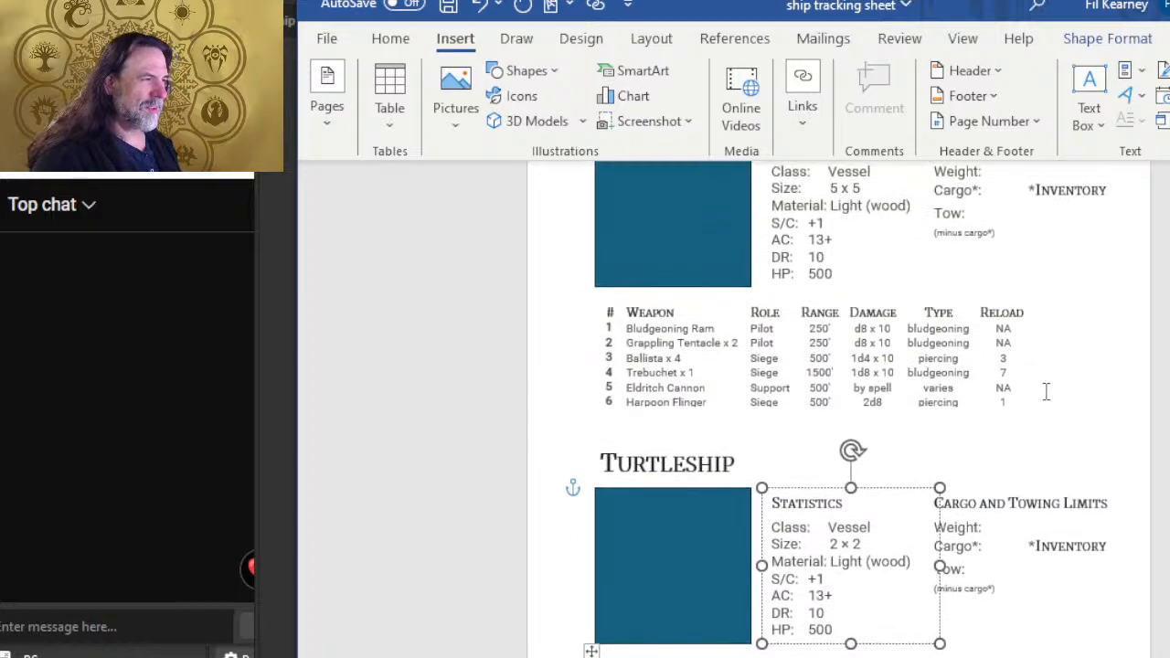
left_click(871, 309)
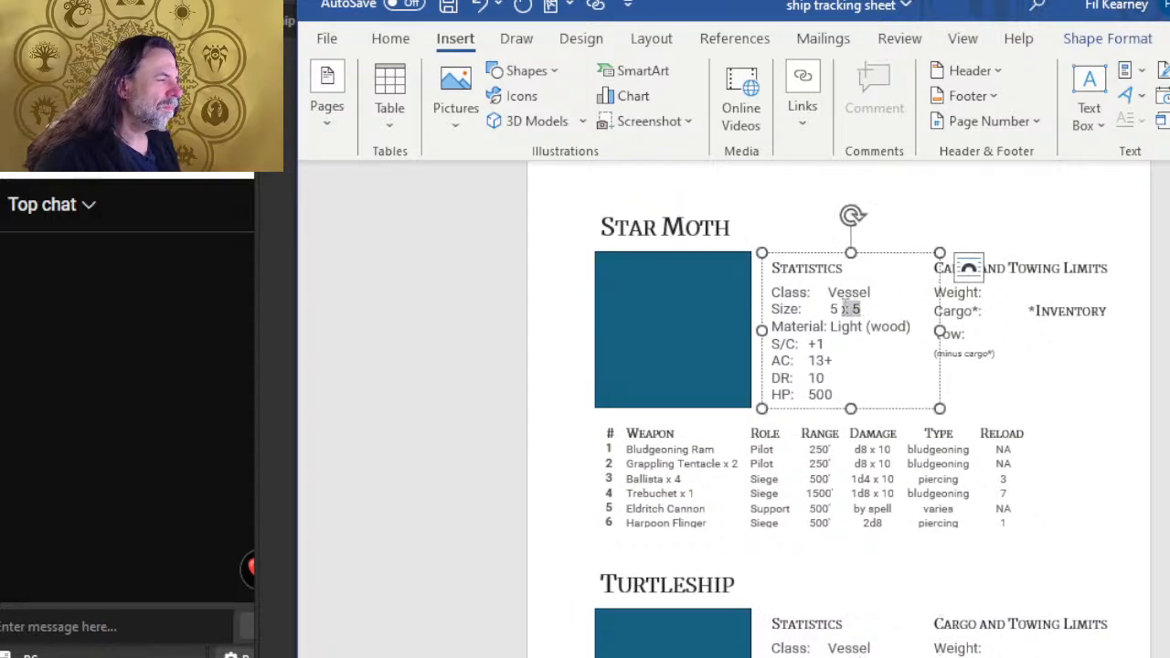
left_click_drag(862, 309, 829, 309)
key("alt+Tab")
key("alt+Tab")
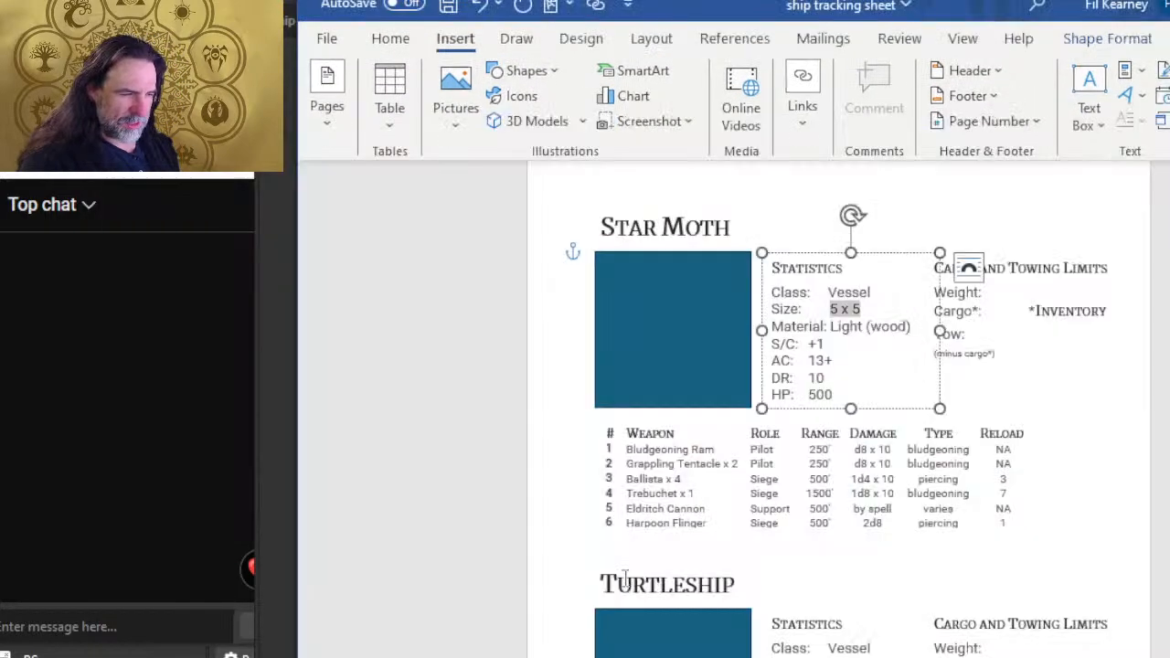
type("4 x")
type("4")
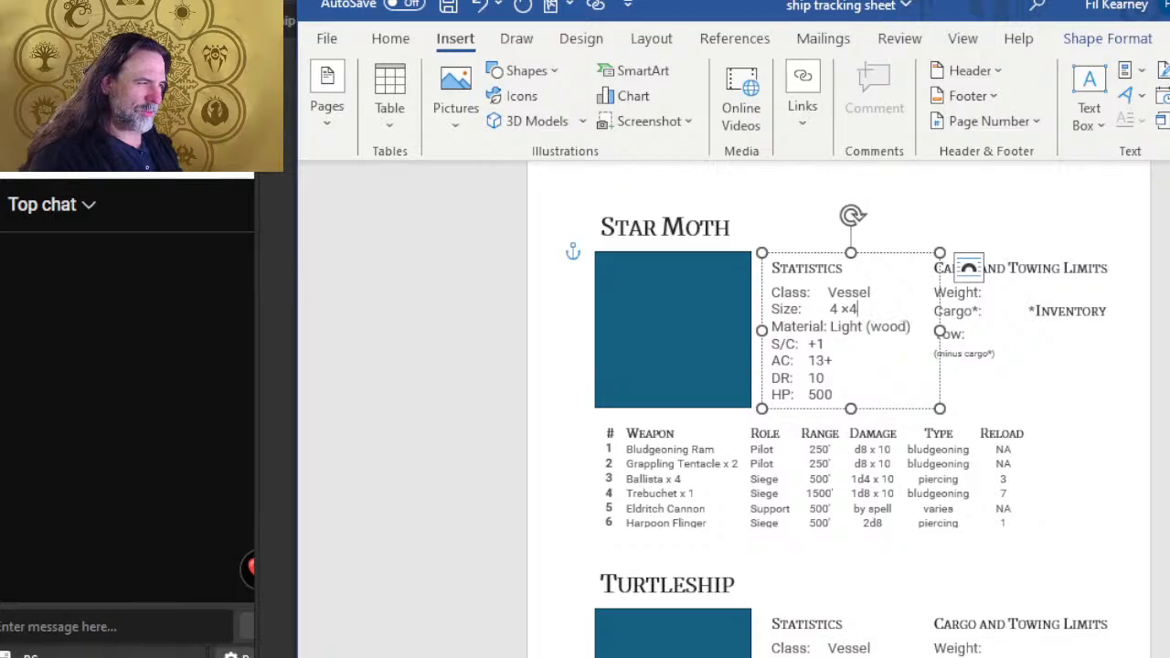
- Check the Squid Ship's space in the Vessels table and replace the letter x in its size with a multiplication sign, giving 5 × 5
key("alt+Tab")
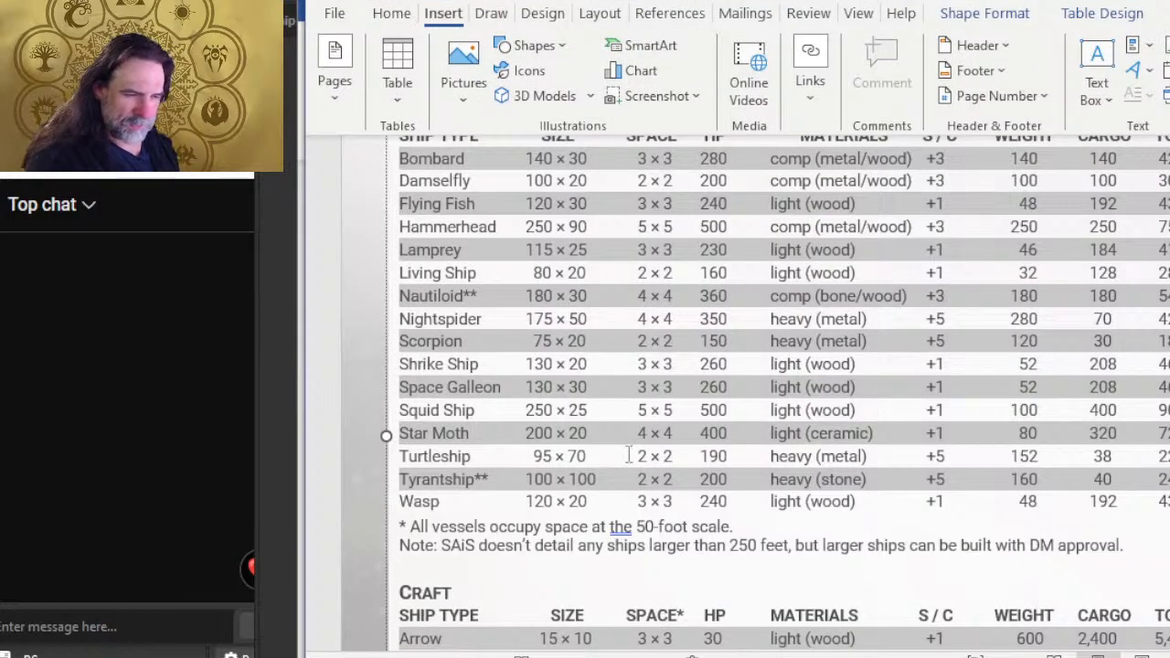
key("alt+Tab")
scroll(766, 357, "up", 2)
scroll(766, 357, "up", 10)
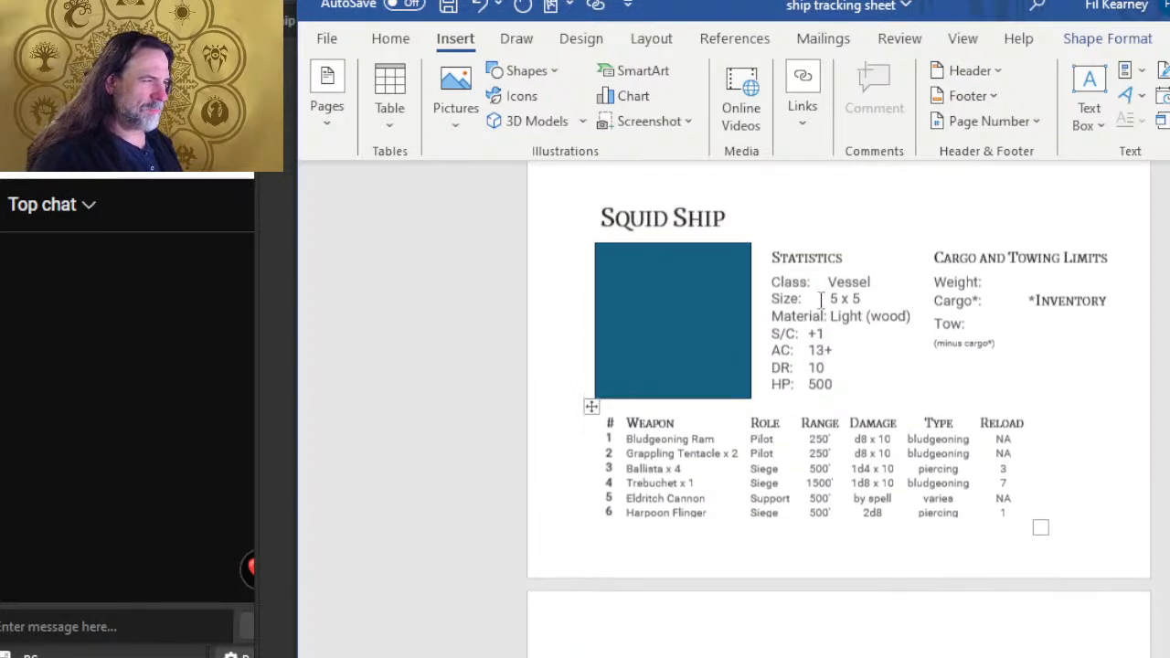
scroll(841, 365, "down", 2)
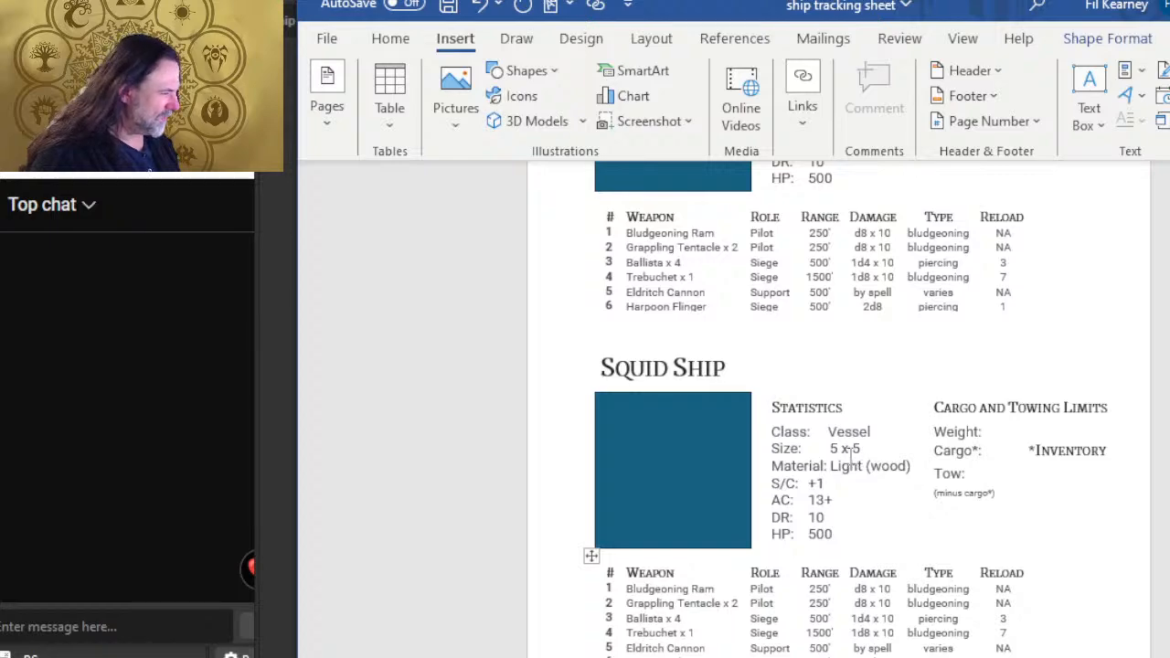
left_click(848, 450)
double_click(849, 450)
type("×")
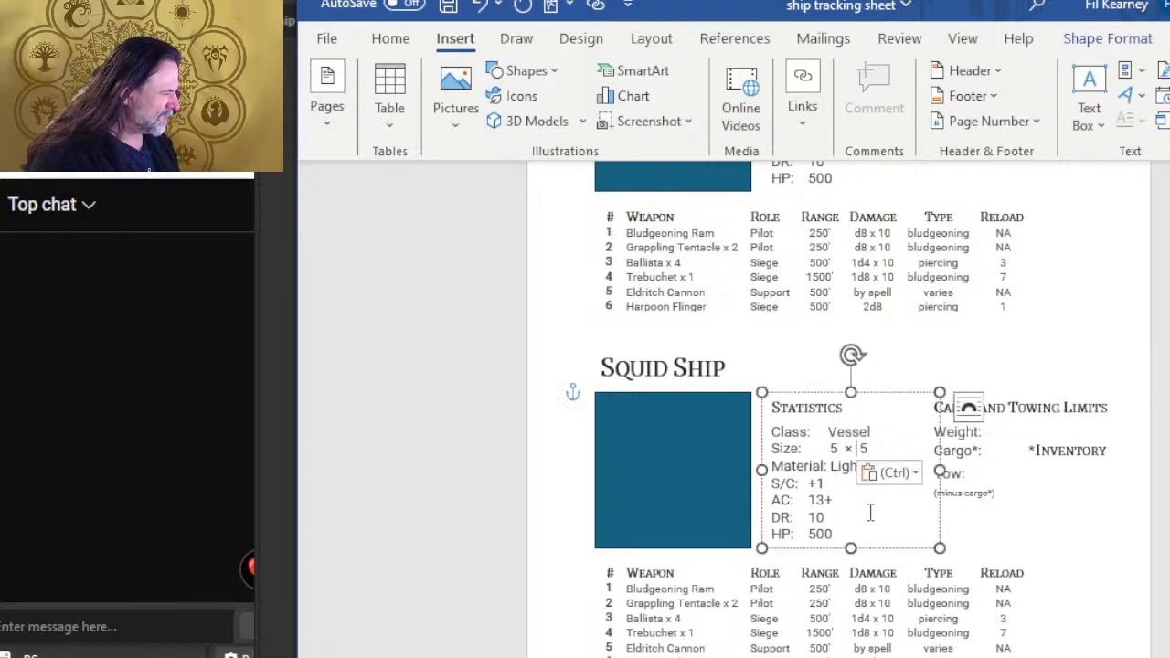
key("Delete")
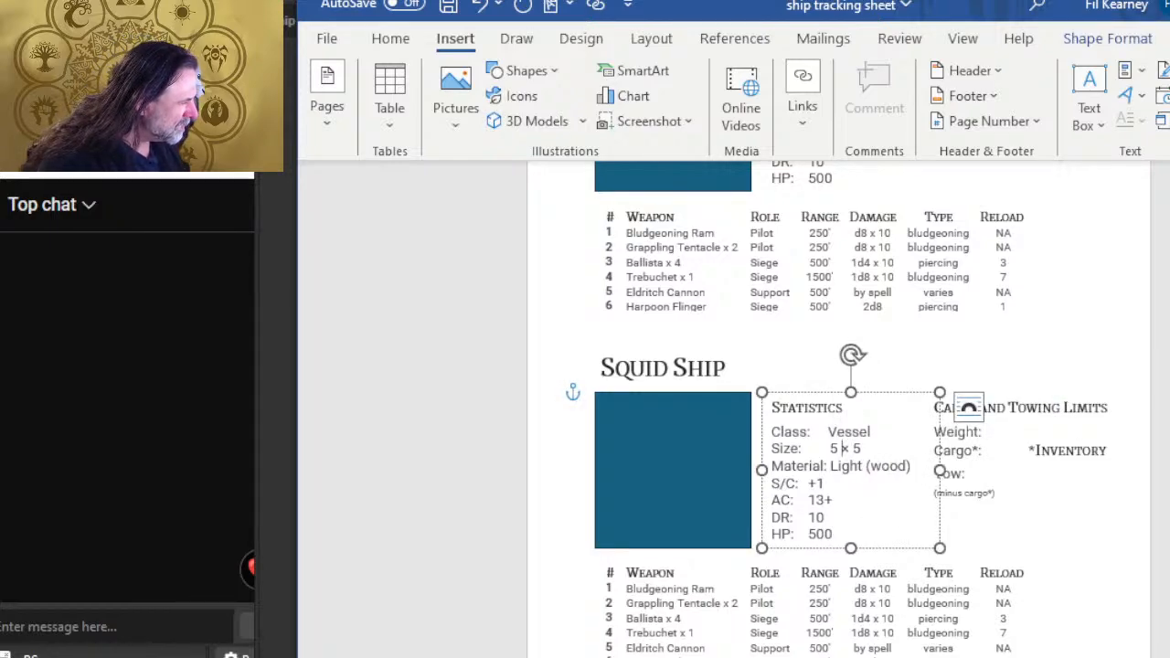
- Set the Space Galleon's size in its Statistics block to 3 × 3
scroll(960, 457, "up", 7)
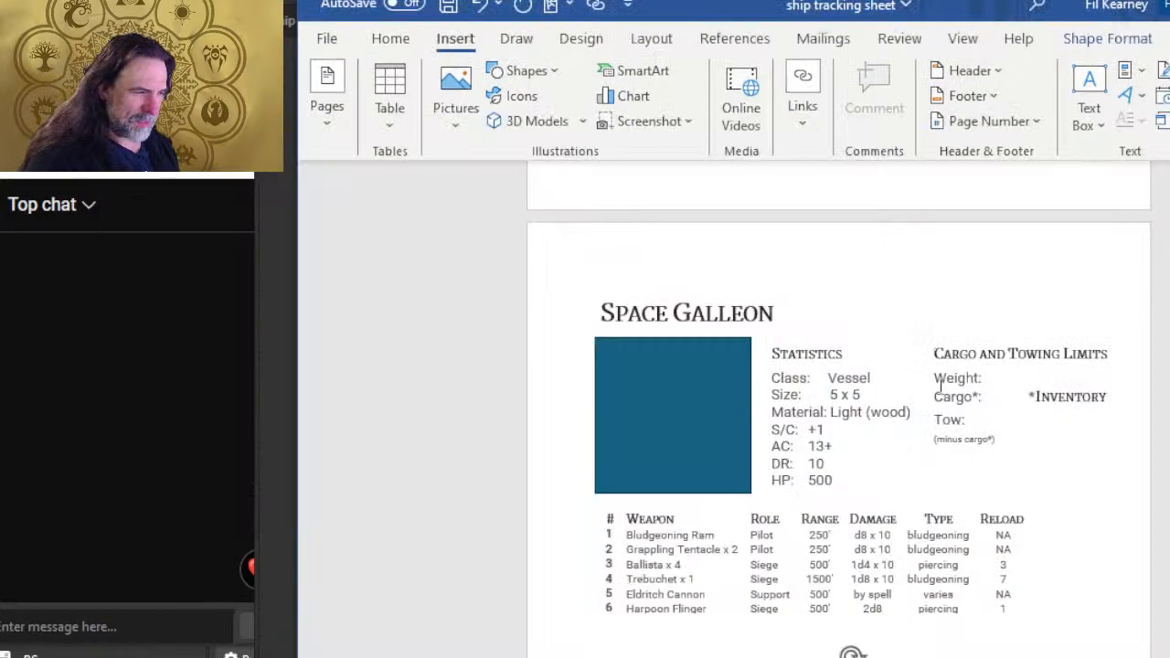
left_click_drag(871, 395, 834, 402)
type("3 x 3")
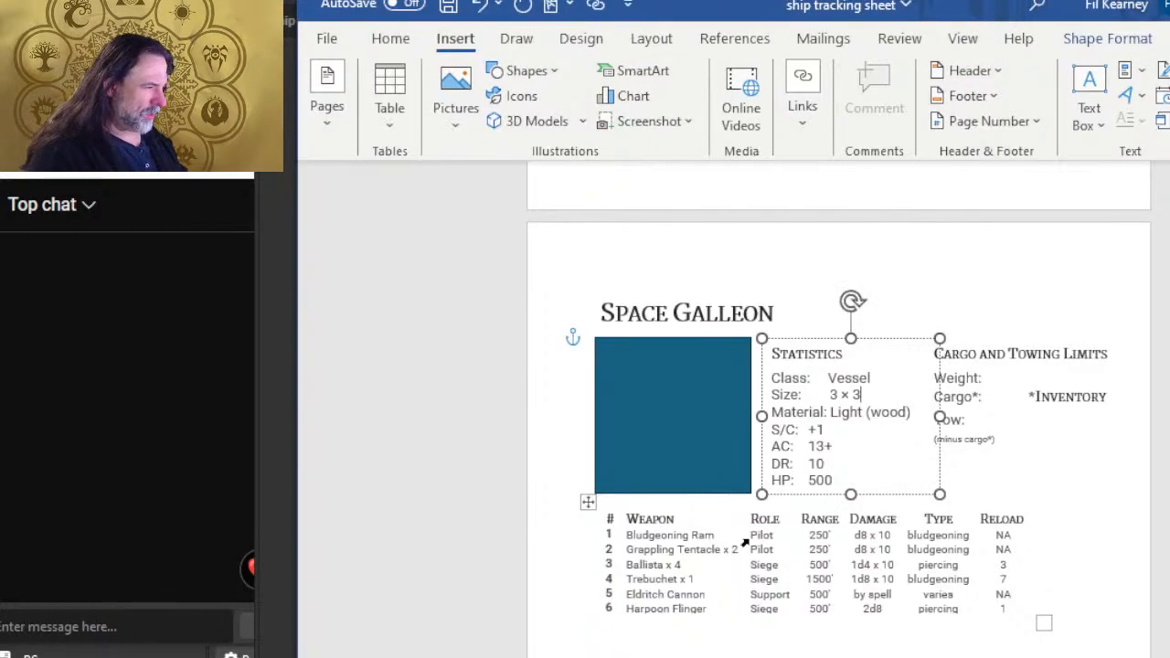
- Set the Shrike Ship's size in its Statistics block to 2 × 2
scroll(457, 496, "up", 10)
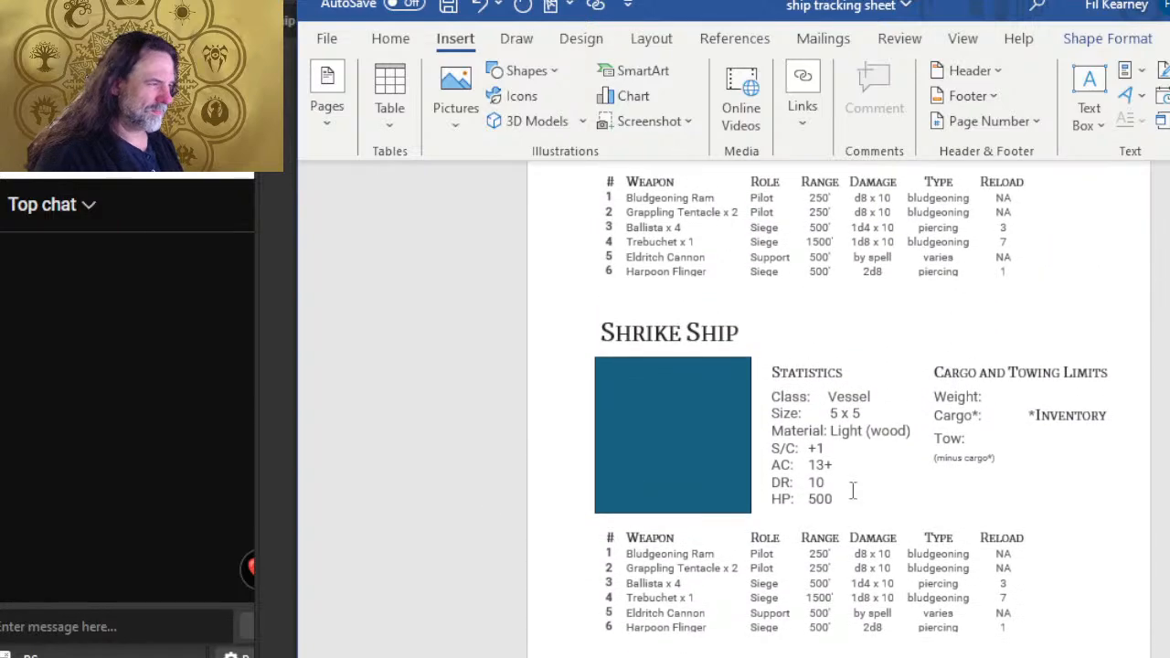
left_click_drag(865, 413, 833, 414)
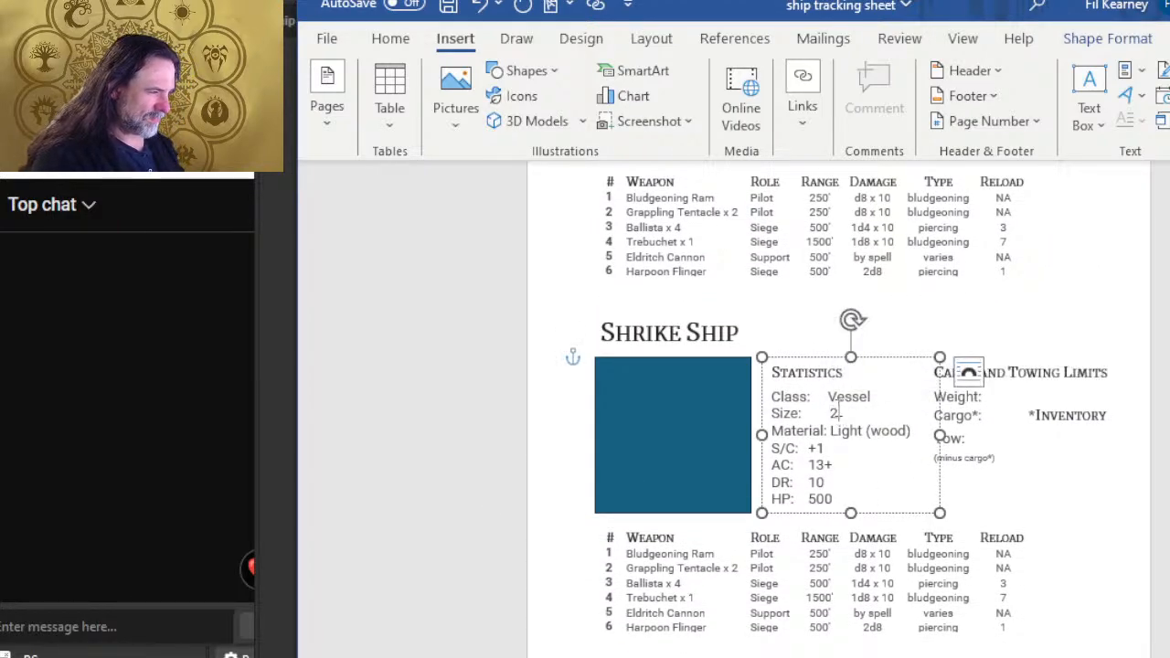
type("2 × 2")
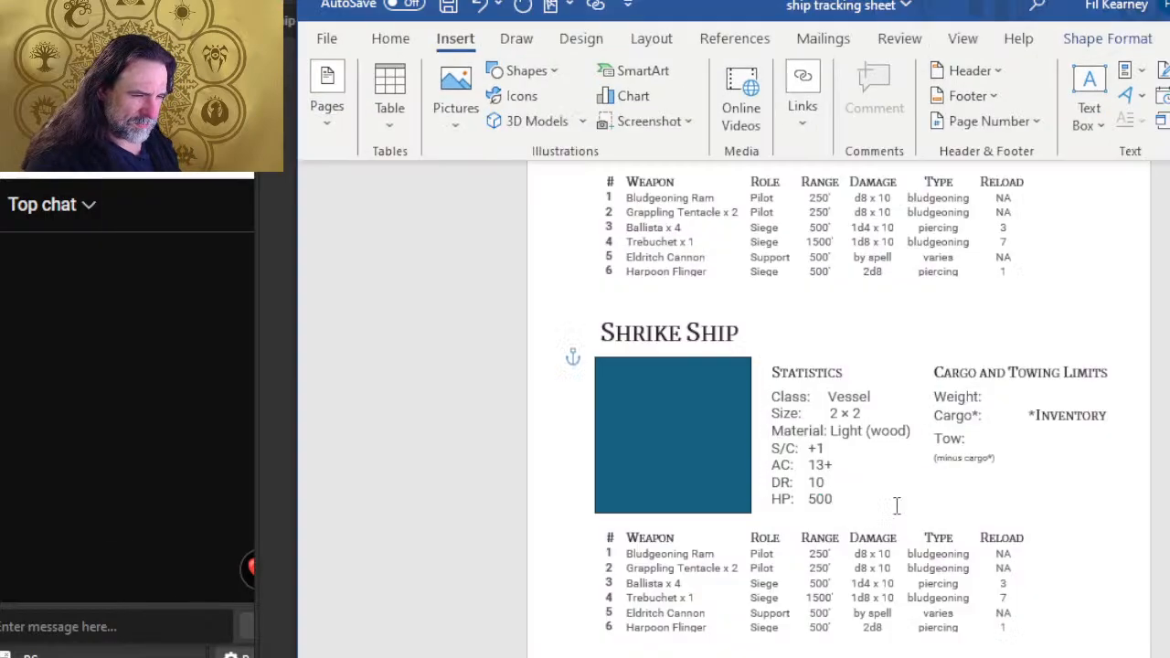
left_click(896, 504)
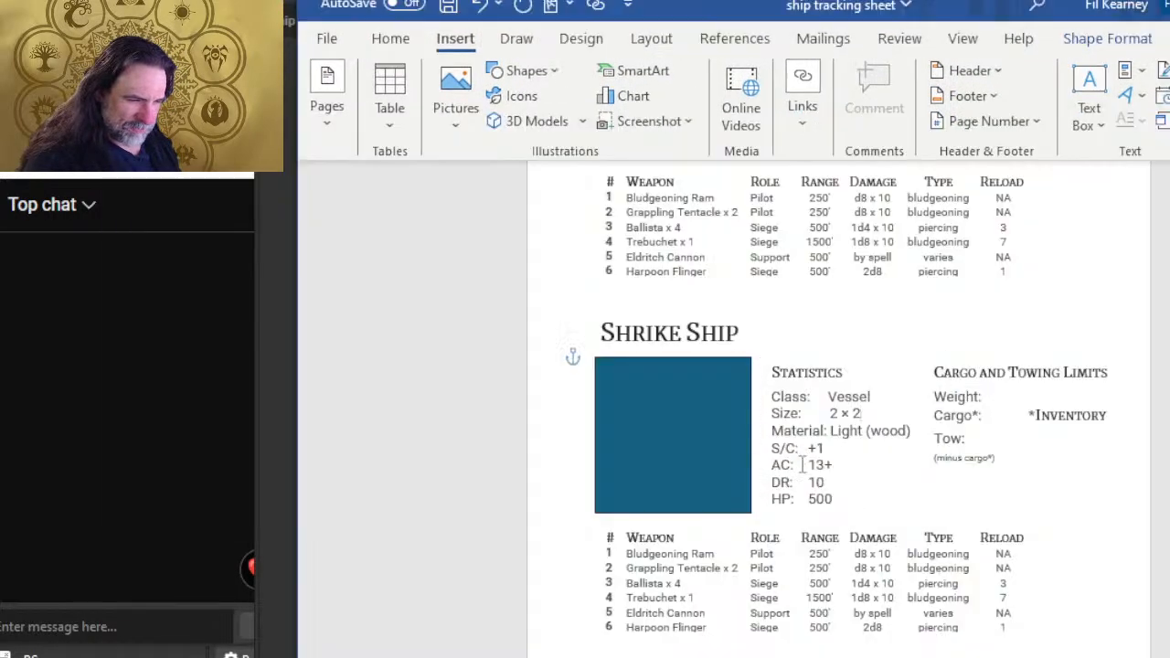
left_click(798, 467)
- Correct the first number of the Shrike Ship's size to 3
scroll(797, 467, "down", 5)
scroll(797, 466, "up", 5)
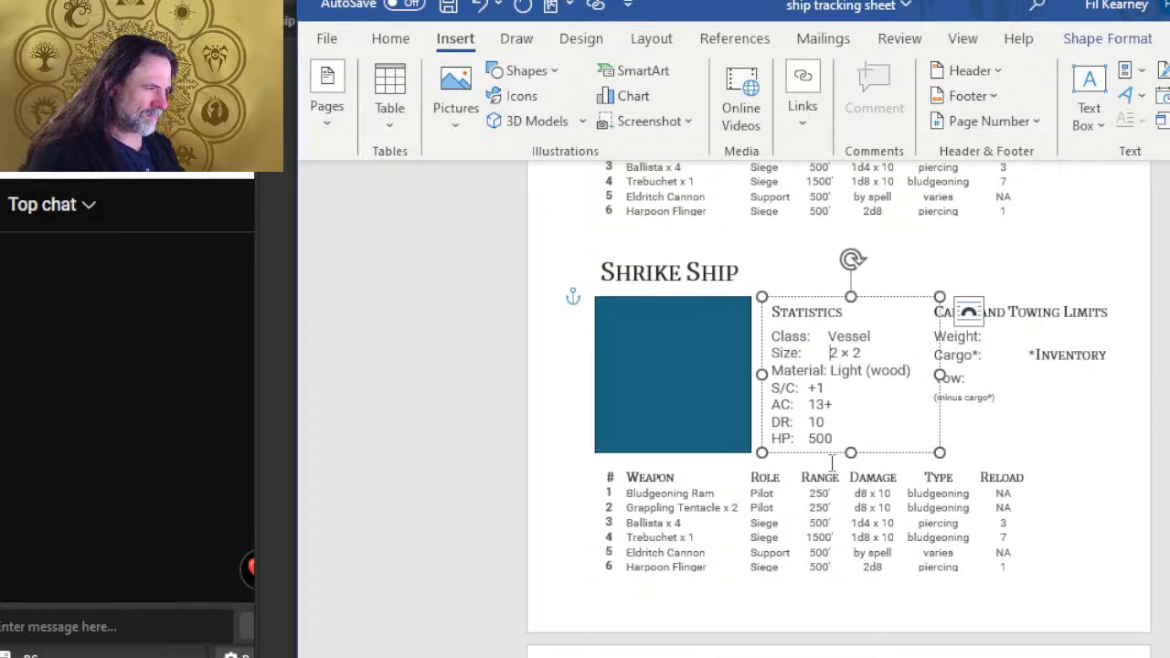
double_click(833, 353)
type("3")
- Set the Scorpion's size in its Statistics block to 2 × 2
scroll(857, 395, "up", 4)
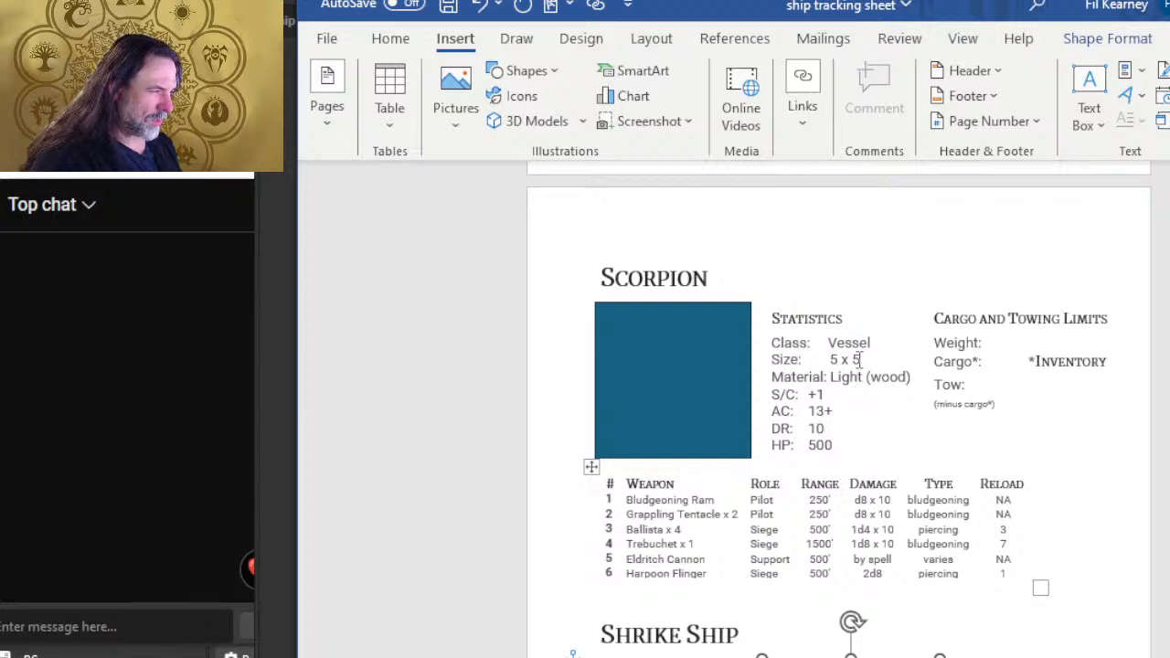
left_click_drag(860, 360, 830, 360)
type("2")
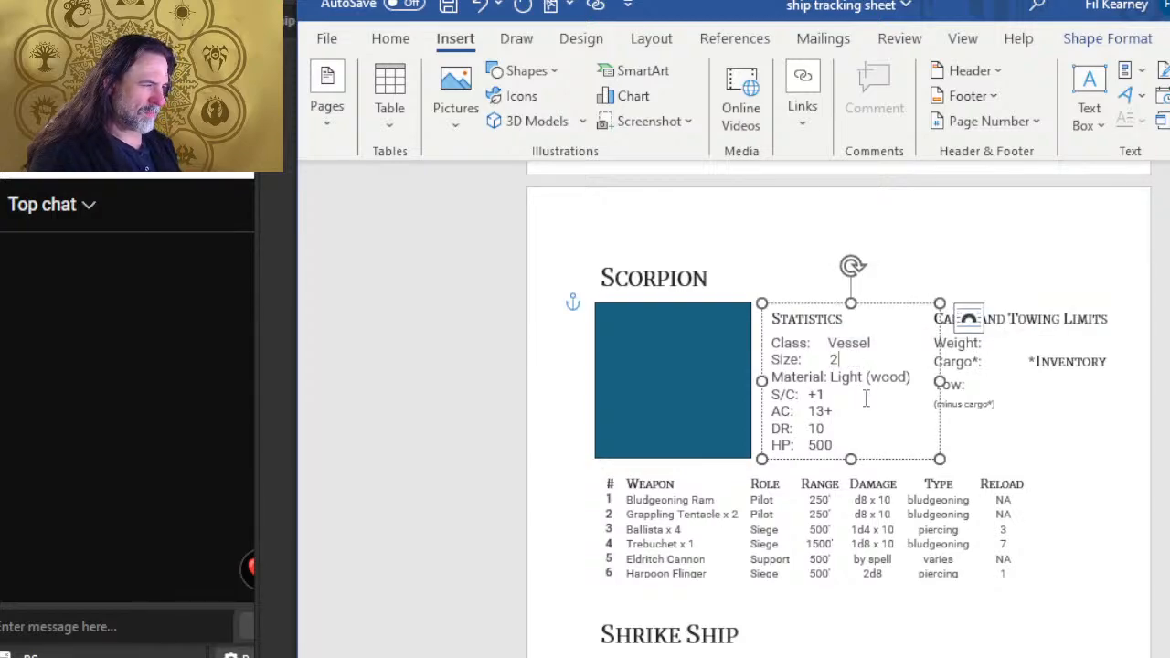
type(" x")
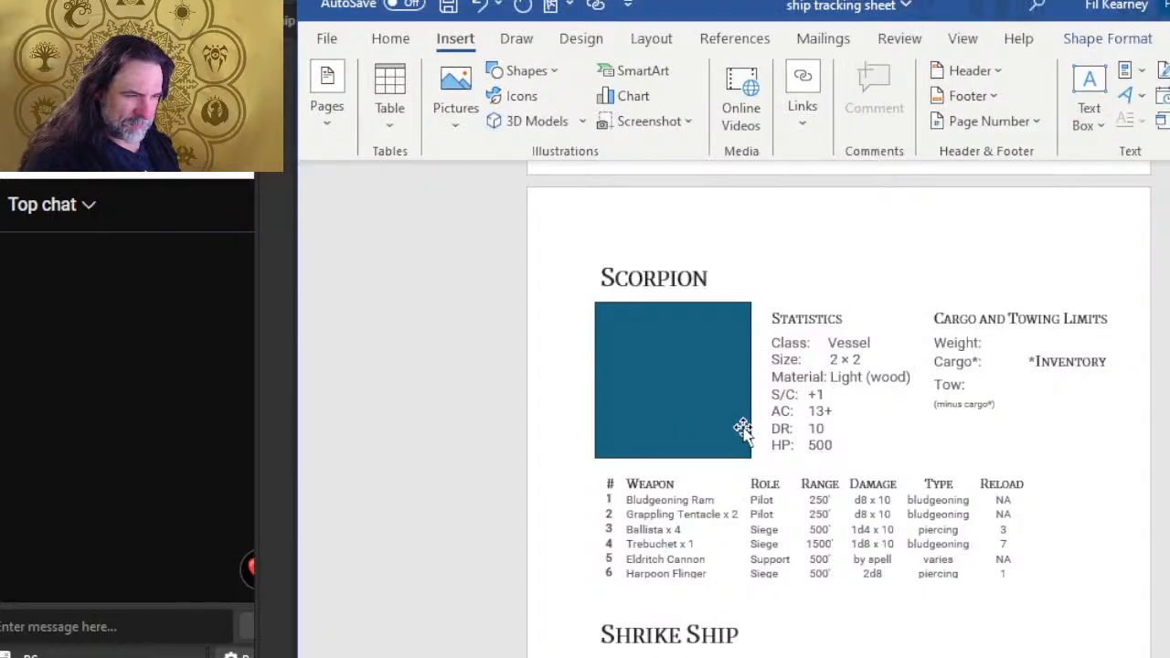
- Set the Nightspider's size in its Statistics block to 4 × 4
scroll(804, 426, "up", 4)
scroll(805, 425, "up", 3)
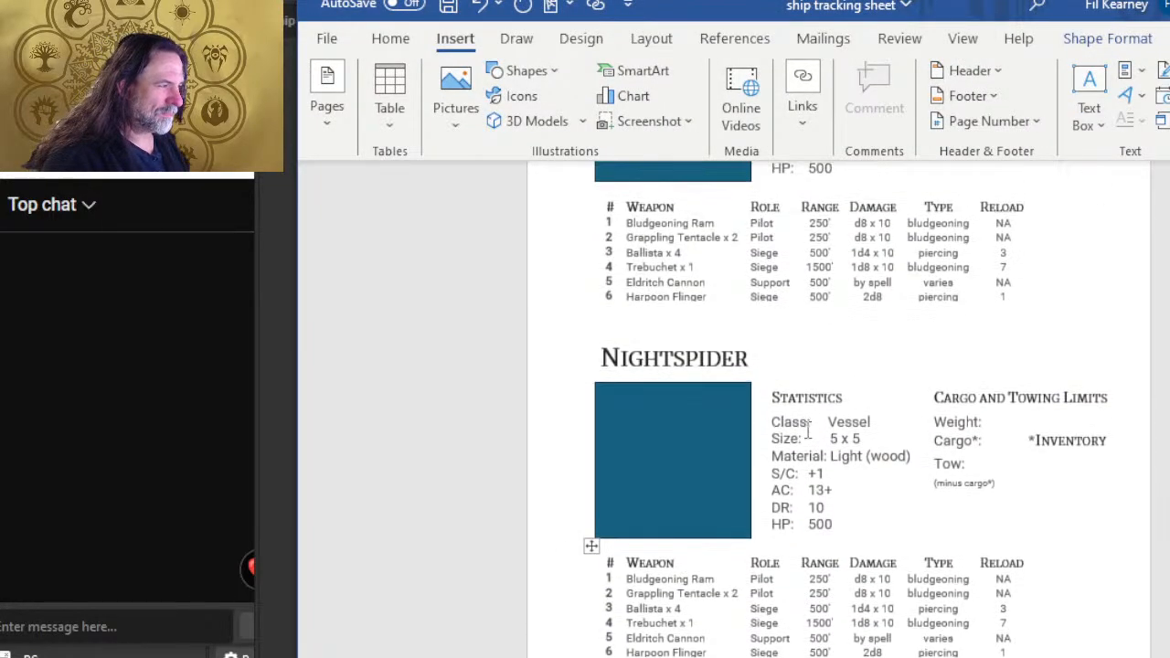
scroll(825, 413, "down", 1)
left_click_drag(860, 378, 831, 378)
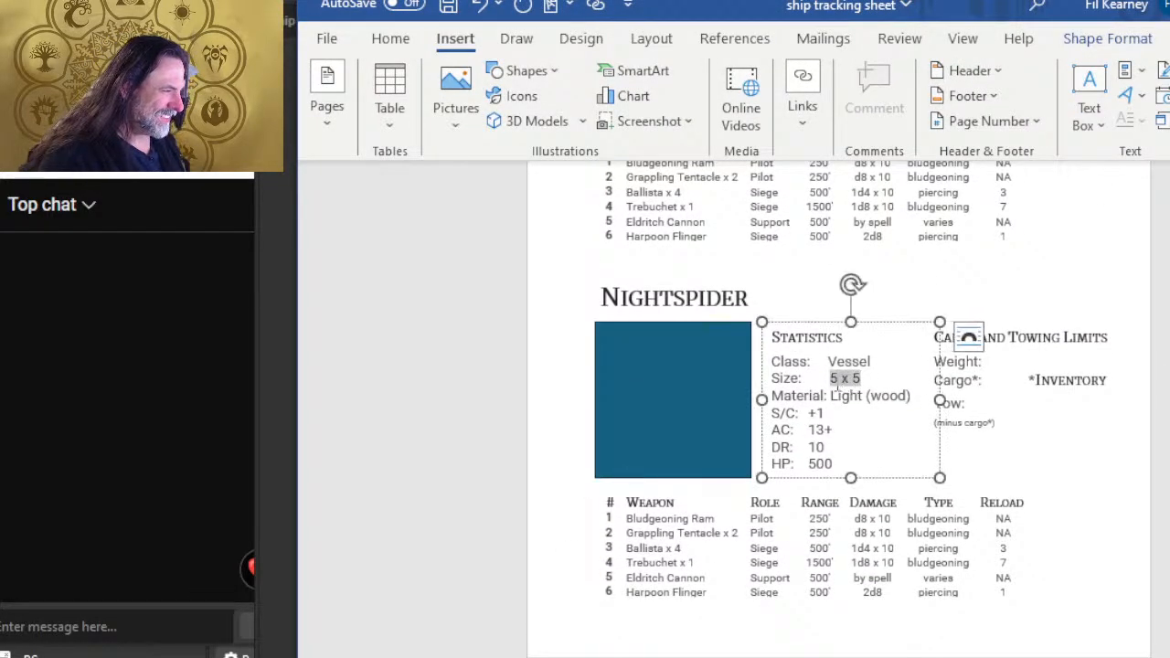
type("4 x")
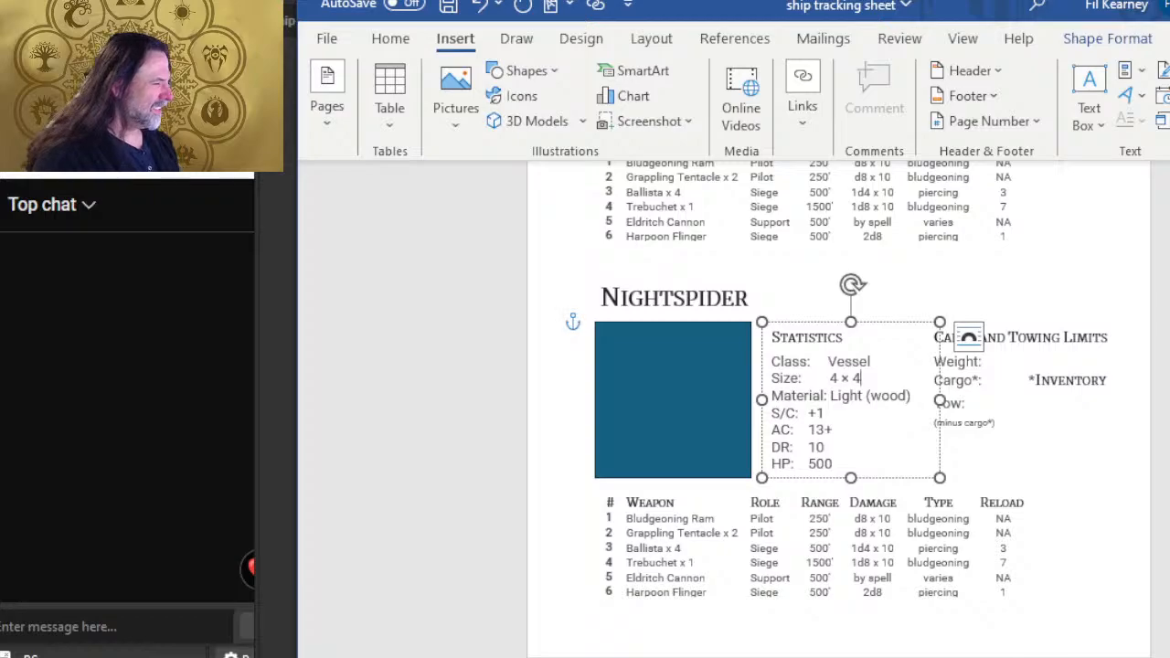
- Look up the Nautiloid's space in the Vessels table and set its size in the Statistics block to 4 × 4
scroll(866, 274, "up", 5)
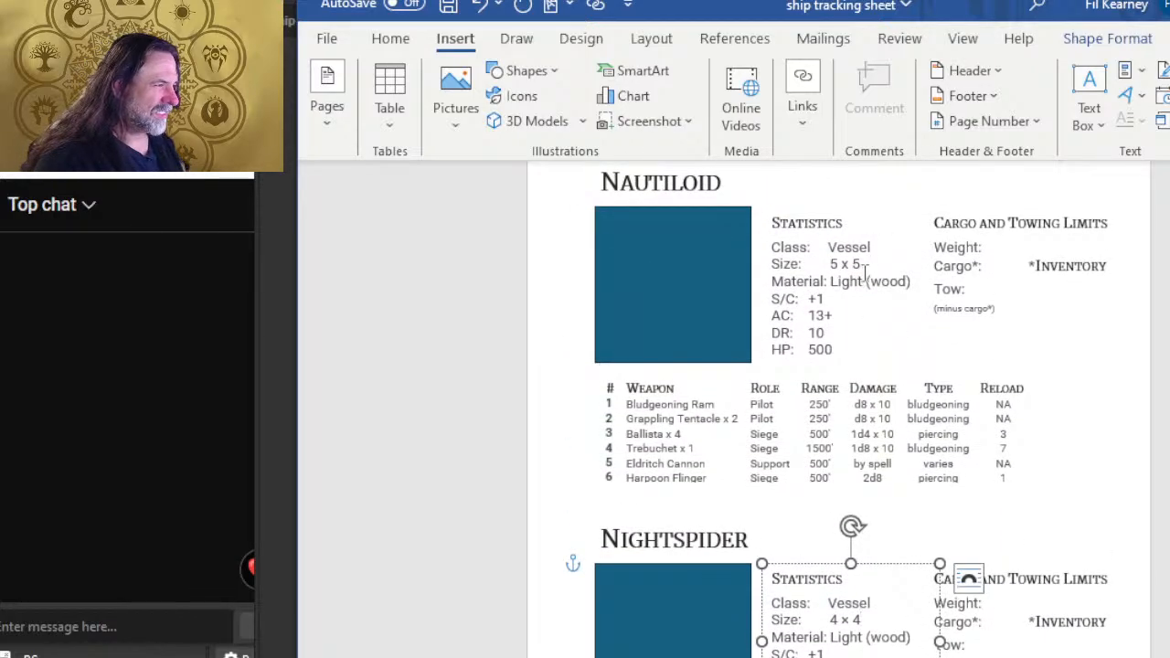
left_click_drag(865, 274, 830, 264)
left_click(840, 264)
key("alt+Tab")
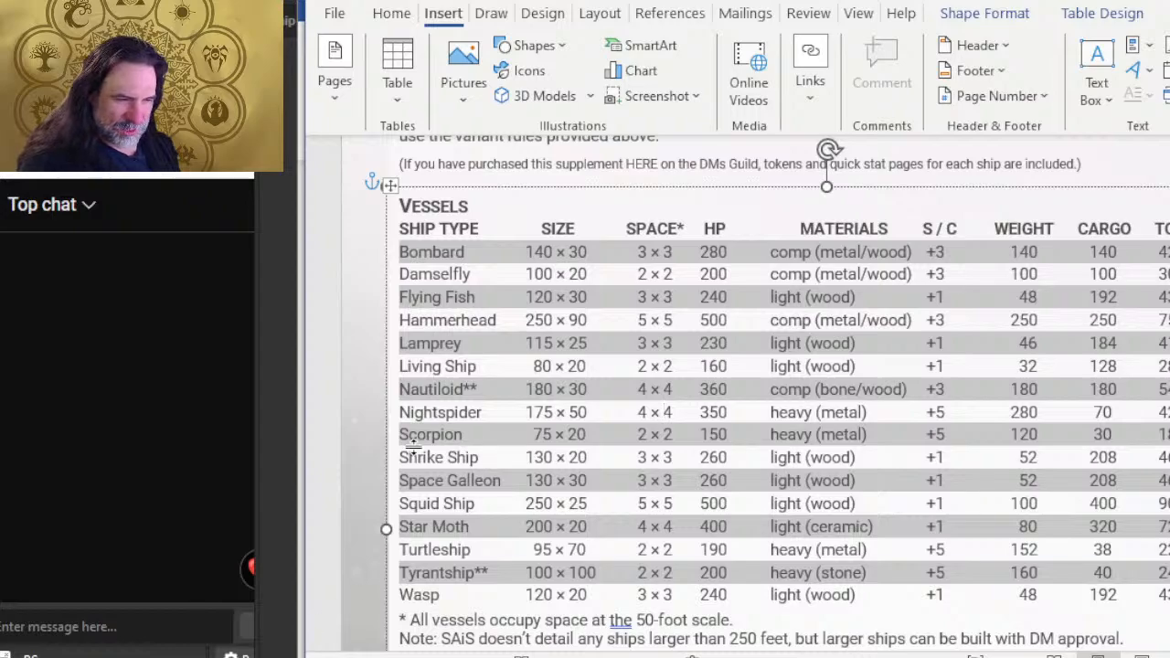
key("alt+Tab")
type("4")
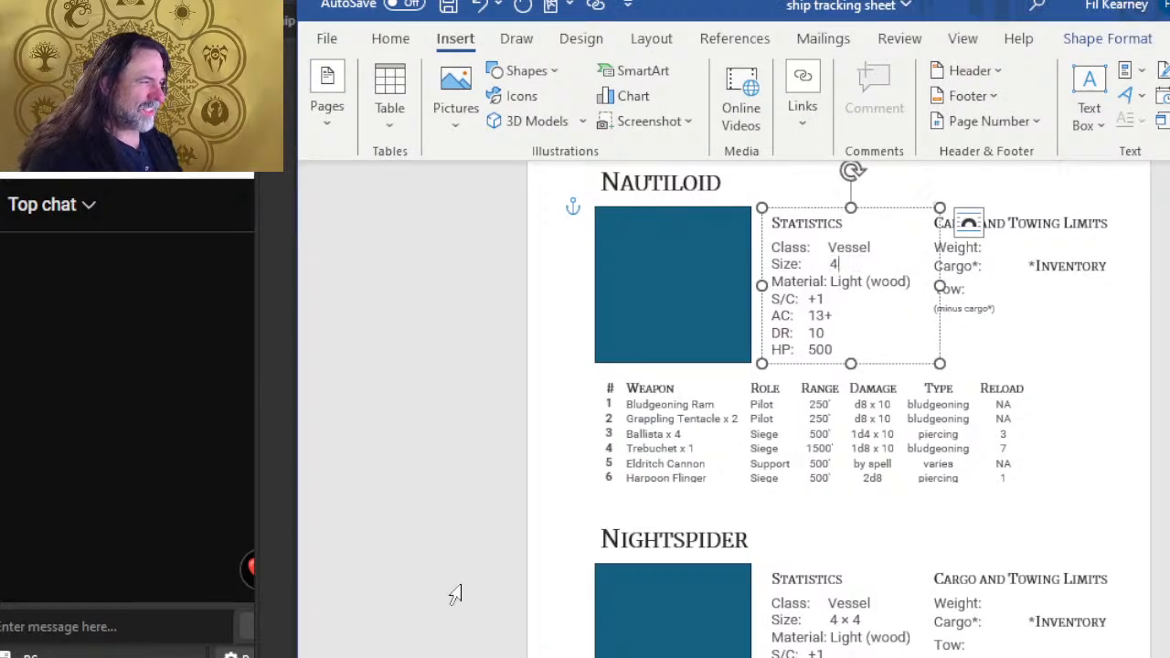
type(" x 4")
- Set the Living Ship's size in its Statistics block to 2 × 2, checking it against the Vessels table in the other document
key("alt+Tab")
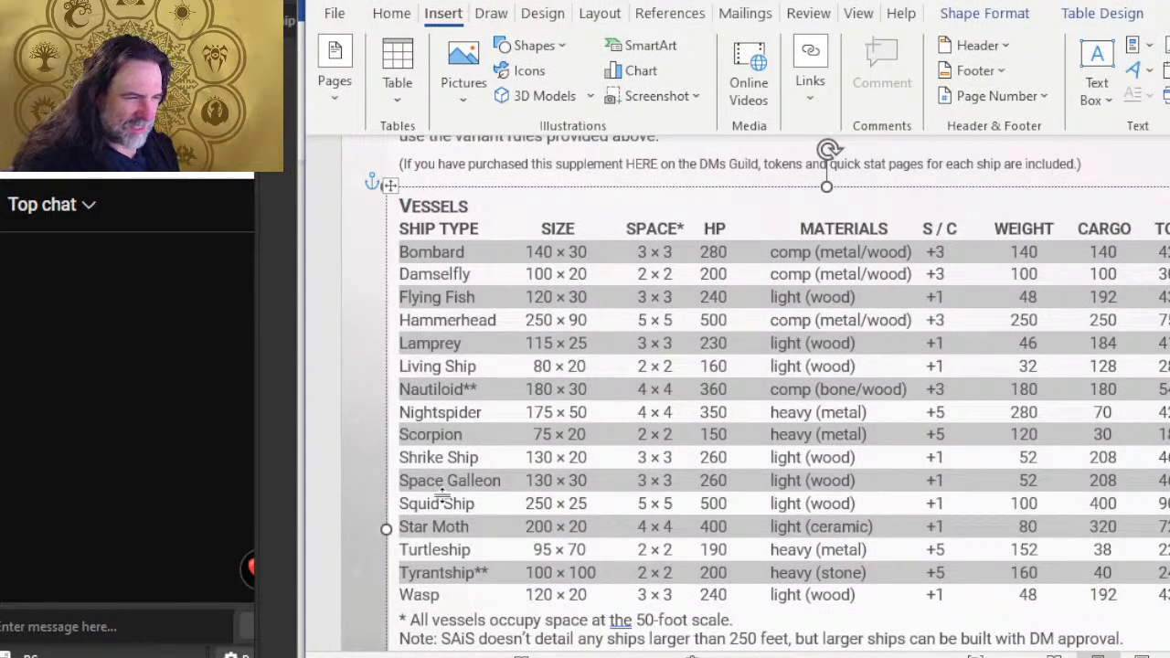
key("alt+Tab")
scroll(533, 362, "up", 5)
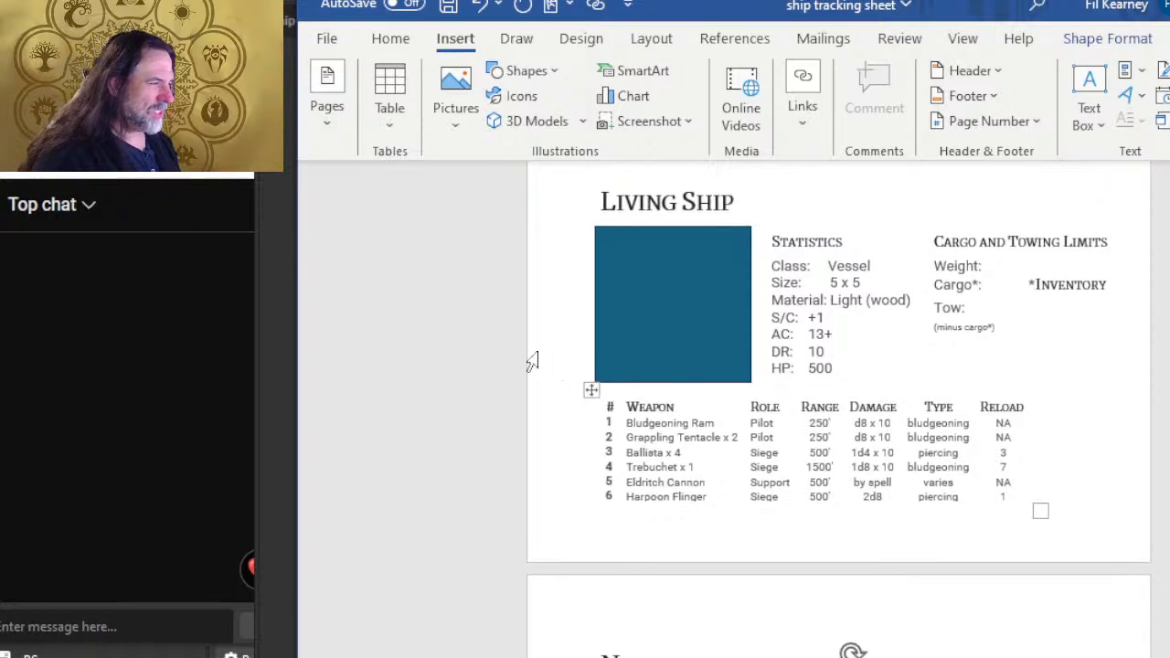
left_click(834, 282)
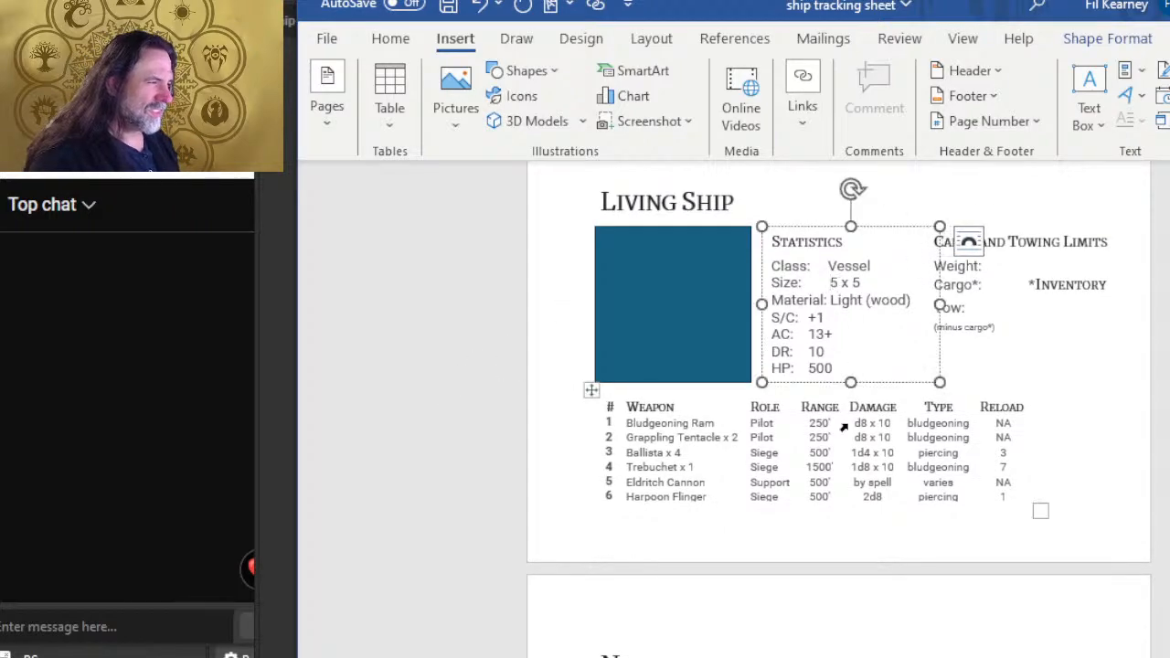
key("shift+Right")
key("shift+Right")
key("shift+Right")
key("shift+Right")
key("shift+Right")
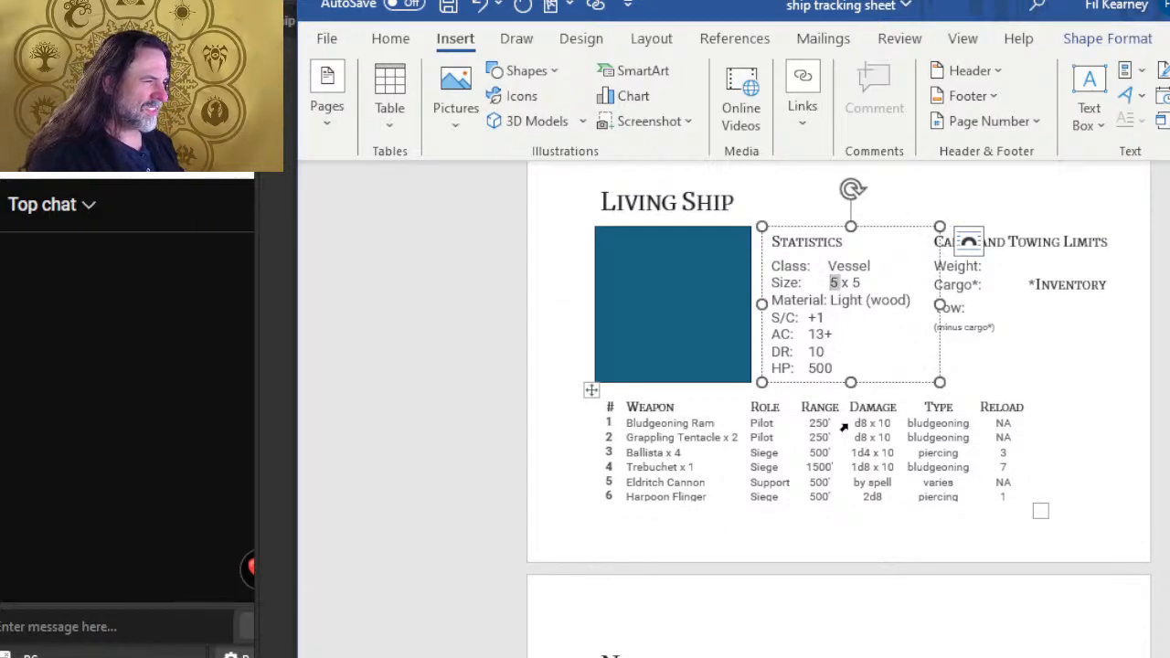
type("2 x 2")
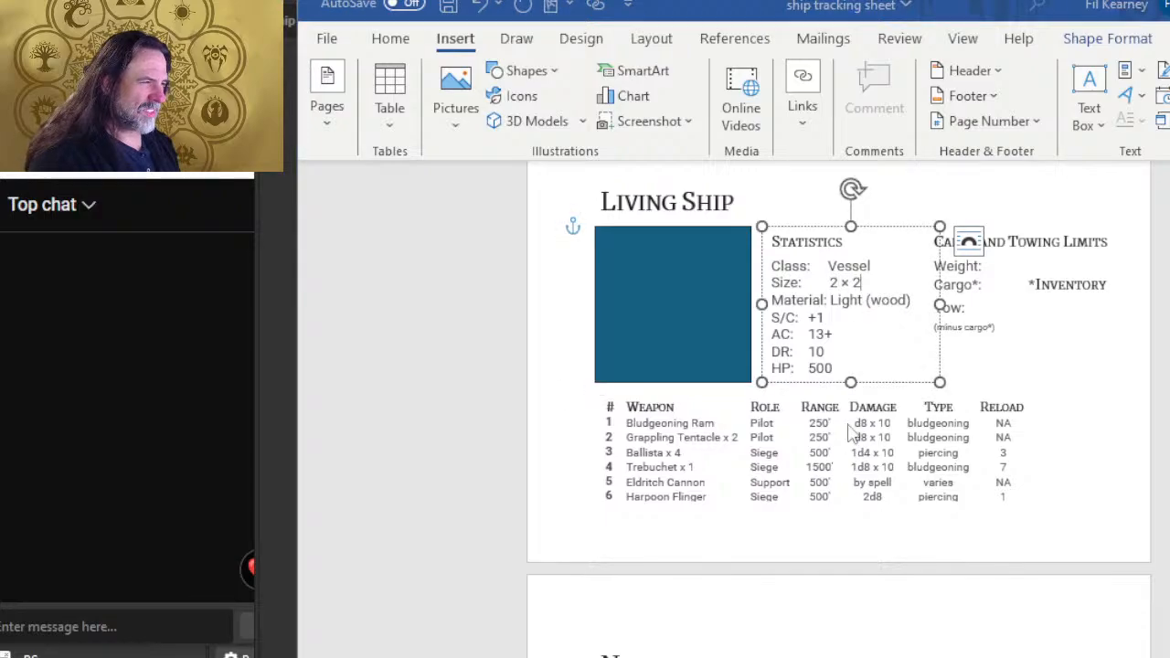
key("alt+Tab")
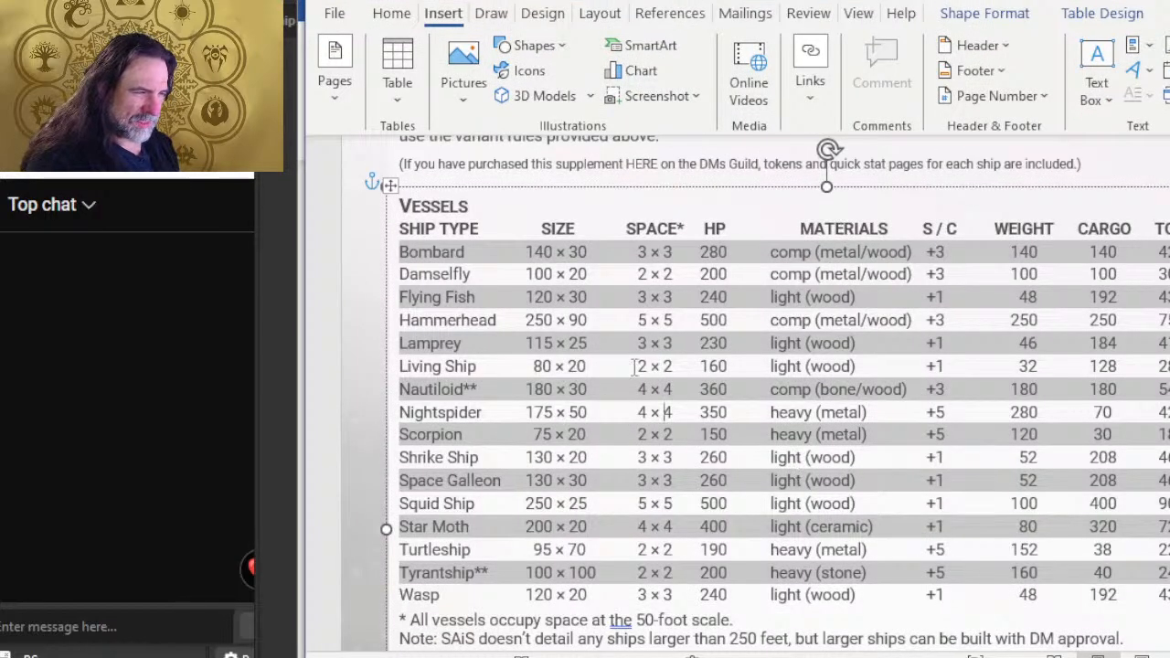
- Return to the ship tracking sheet and set the Lamprey's size in its Statistics block to 3 × 3
key("alt+Tab")
scroll(874, 411, "up", 5)
scroll(874, 412, "up", 4)
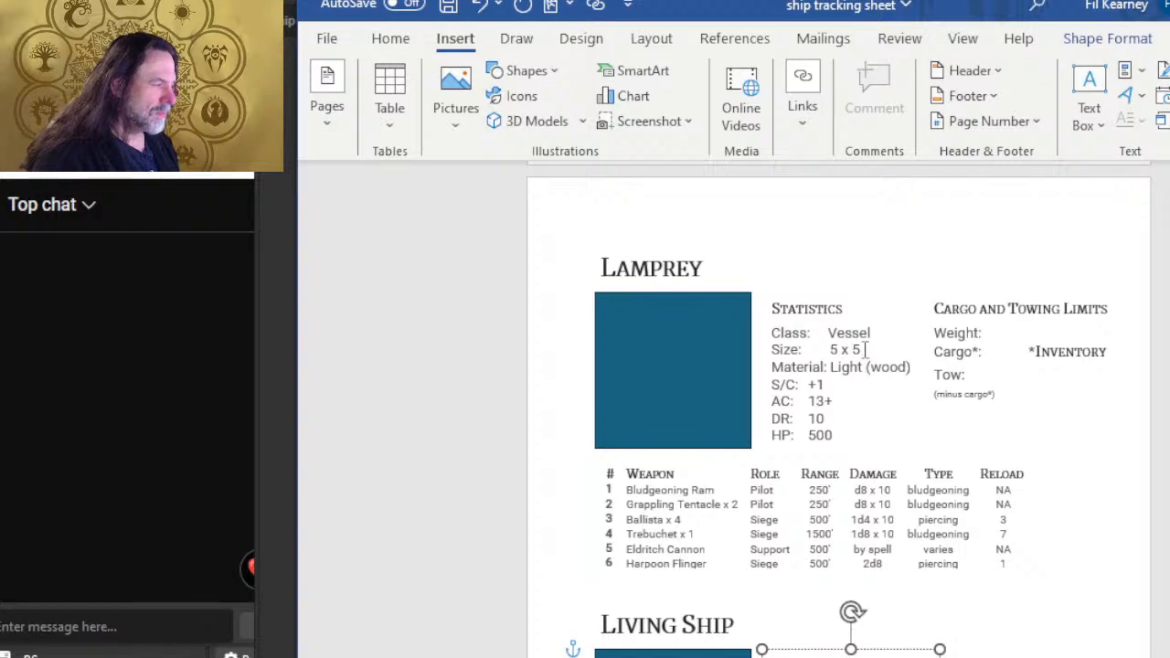
left_click(865, 350)
left_click_drag(863, 350, 829, 350)
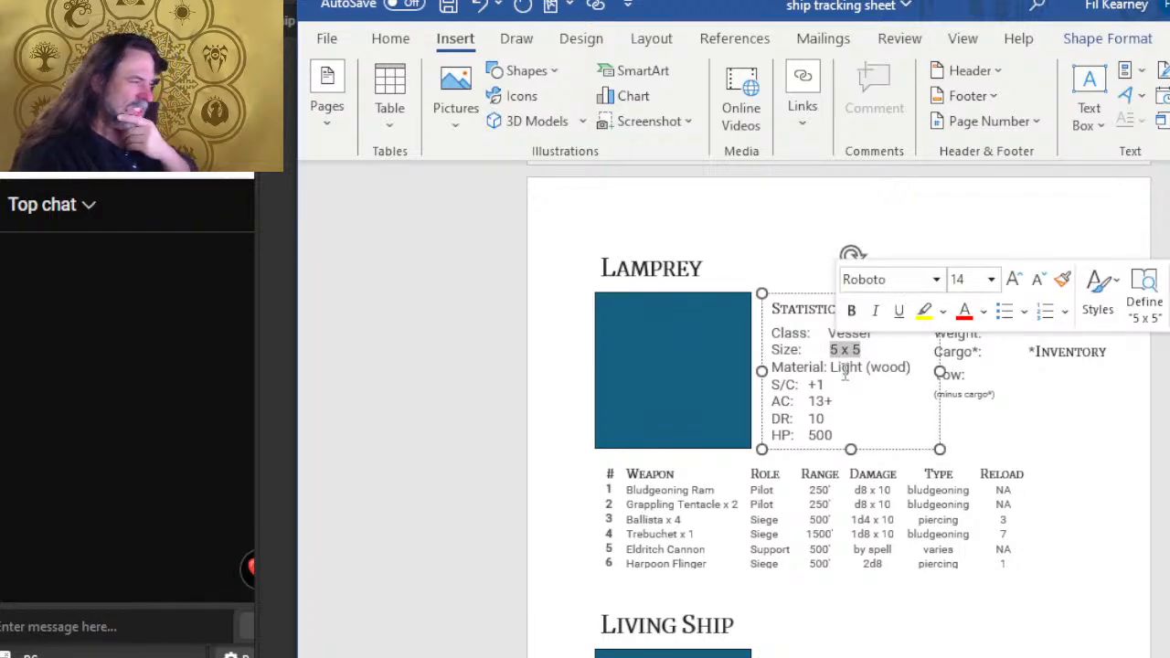
type("3")
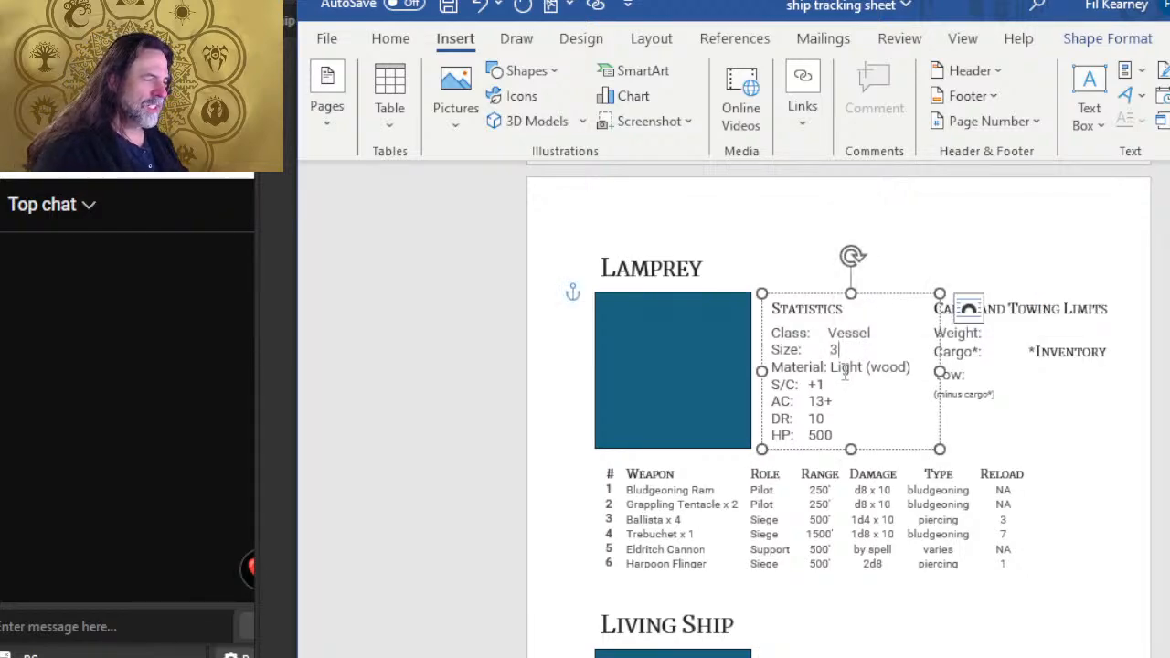
type("×")
type("3")
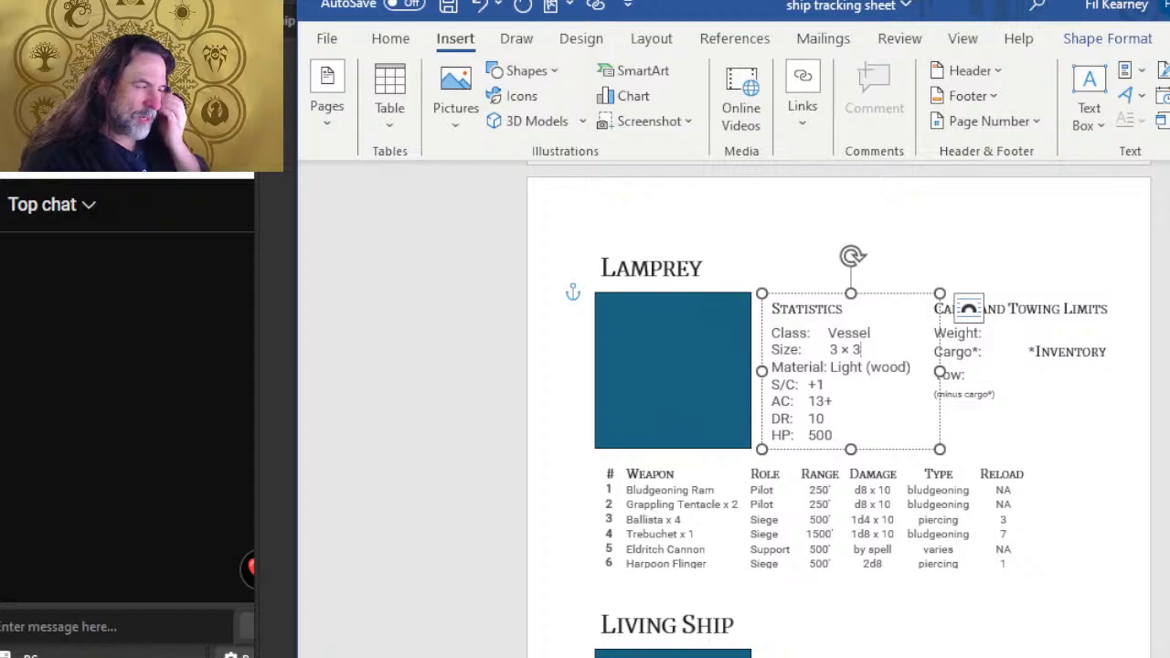
- Check the Hammerhead's space in the Vessels table and set its size in the Statistics block to 5 × 5
key("alt+Tab")
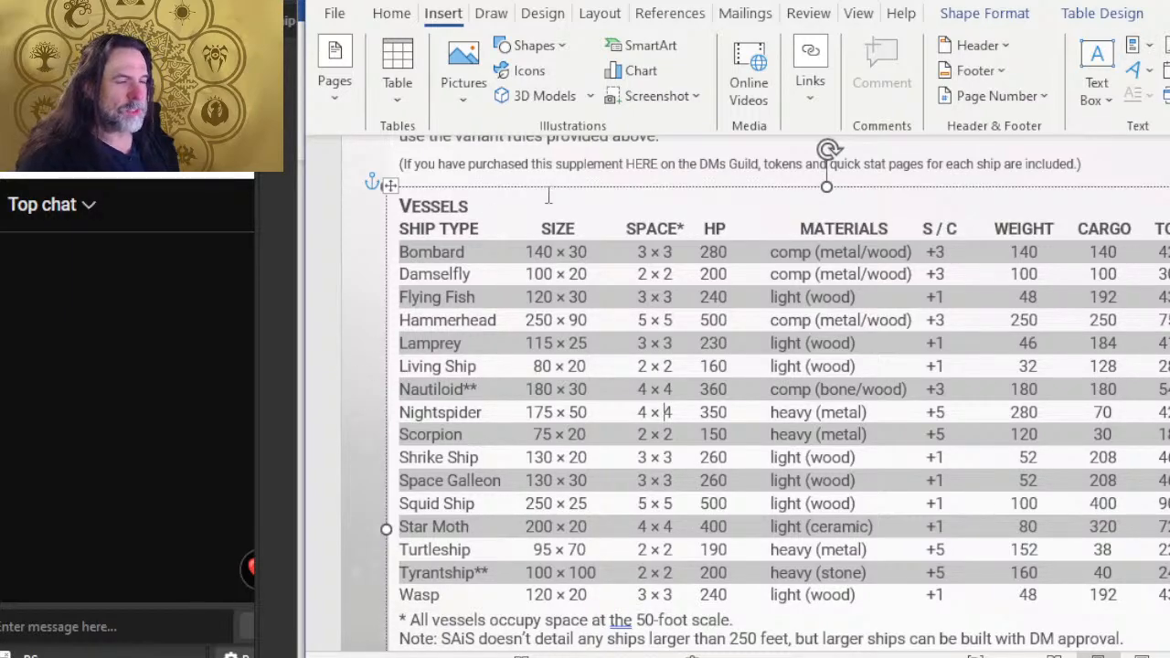
left_click(1118, 2)
left_click(862, 349)
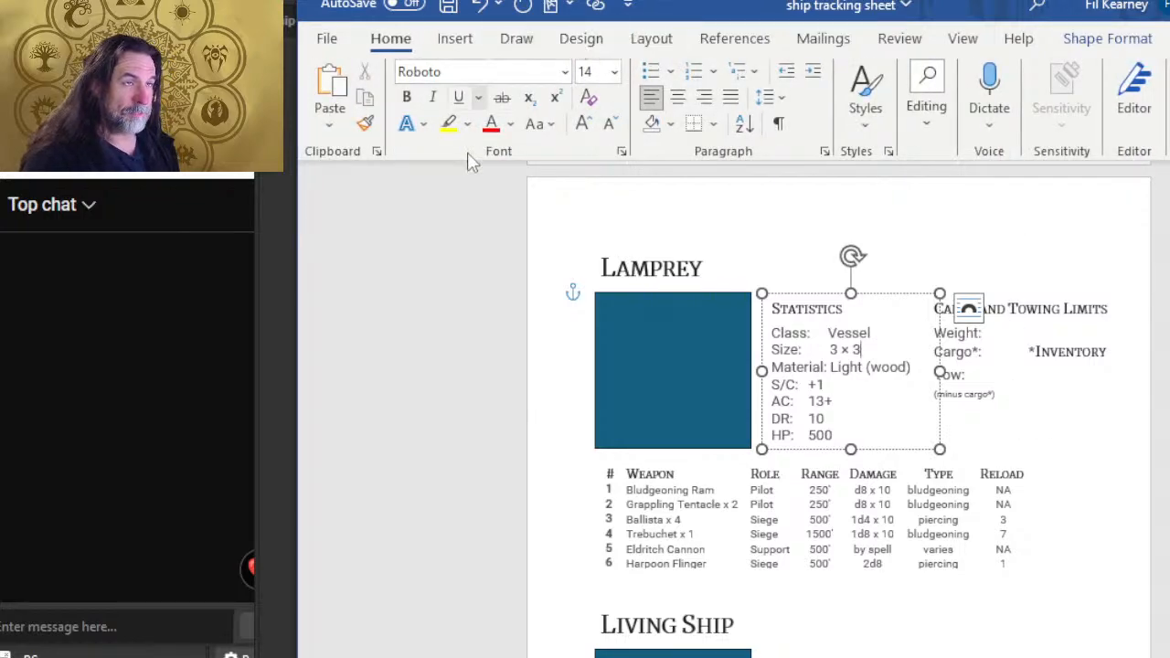
scroll(955, 393, "up", 5)
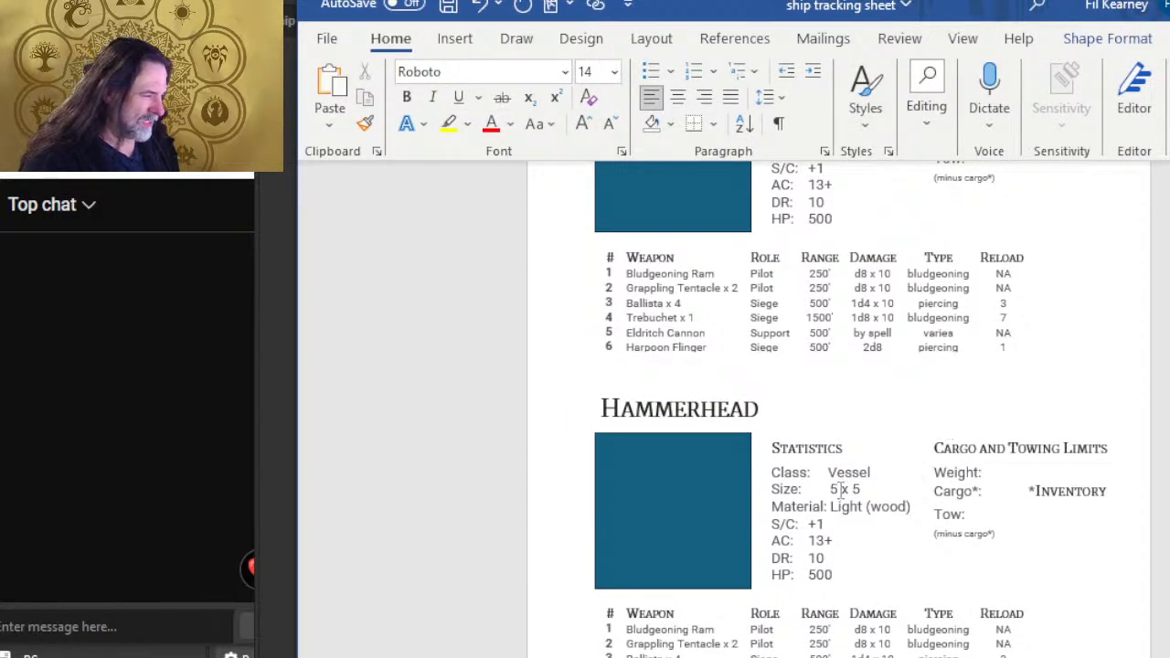
left_click_drag(862, 491, 838, 489)
key("BackSpace")
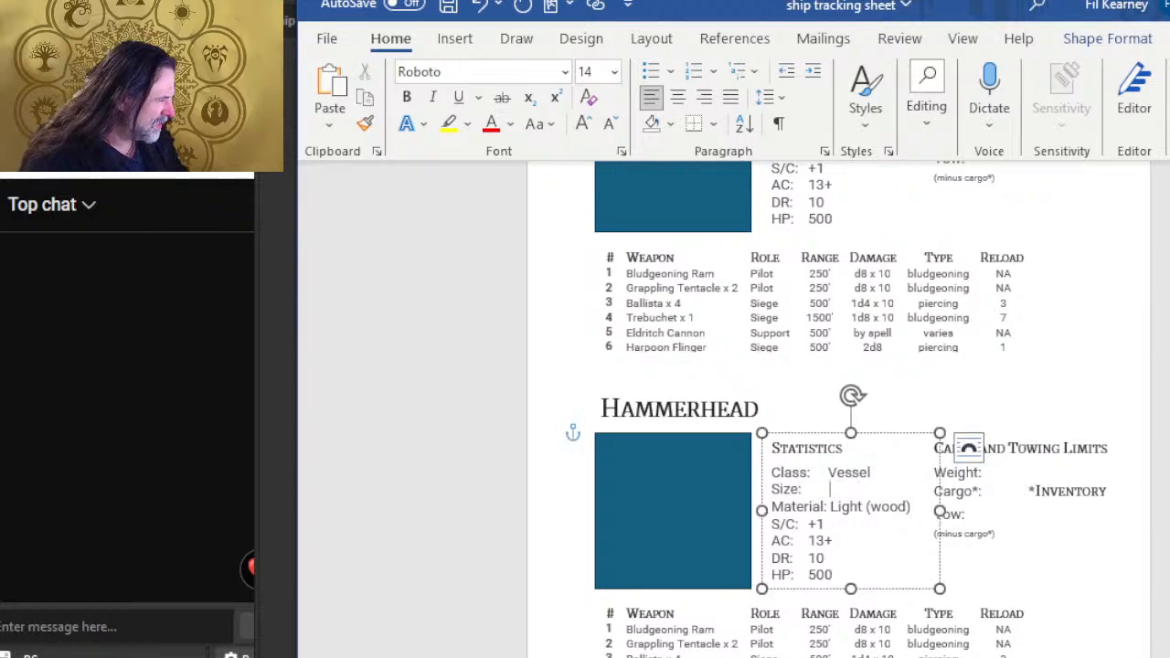
type("x 5")
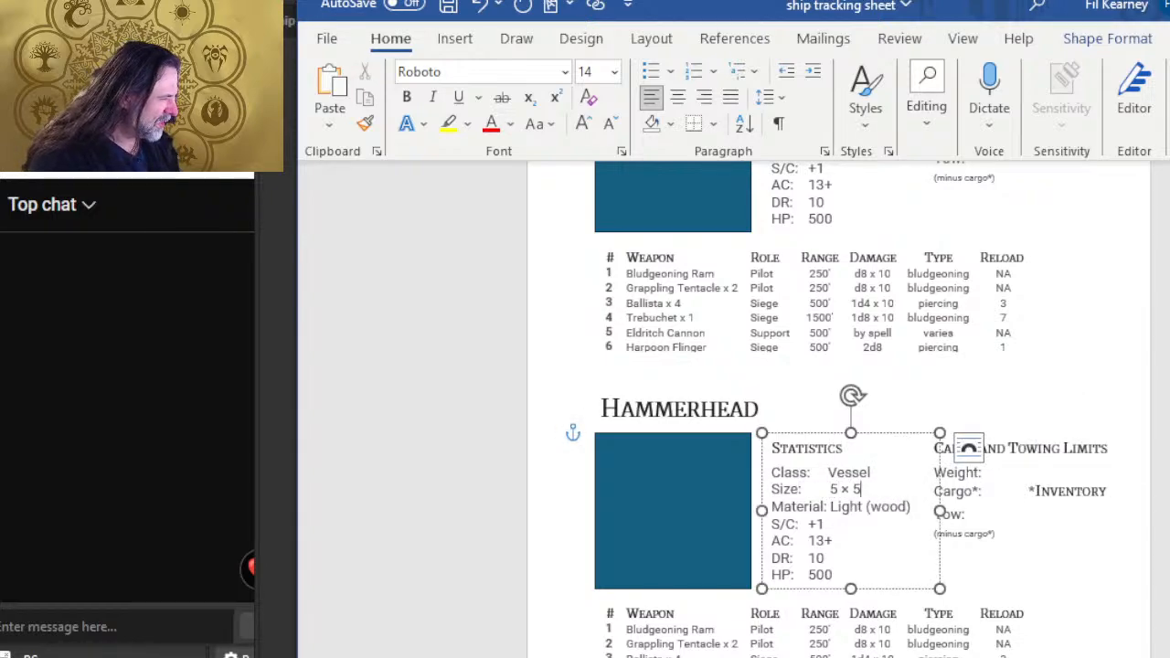
- Check the Flying Fish's space in the Vessels table and set its size in the Statistics block to 3 × 3
scroll(896, 482, "up", 1)
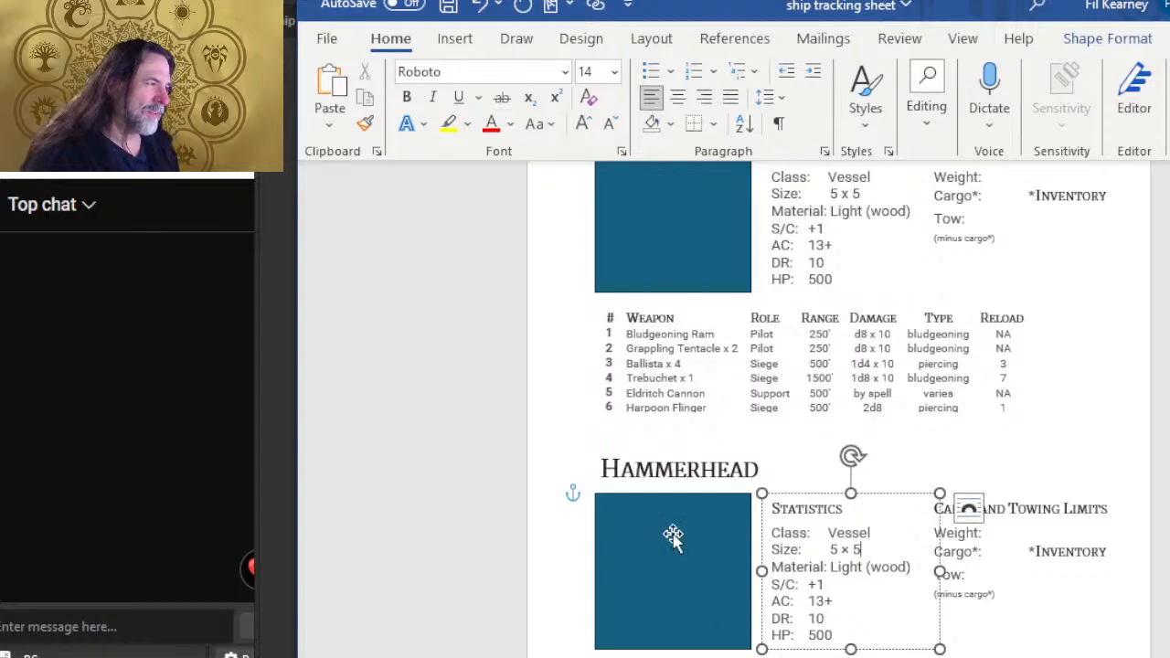
scroll(671, 536, "up", 4)
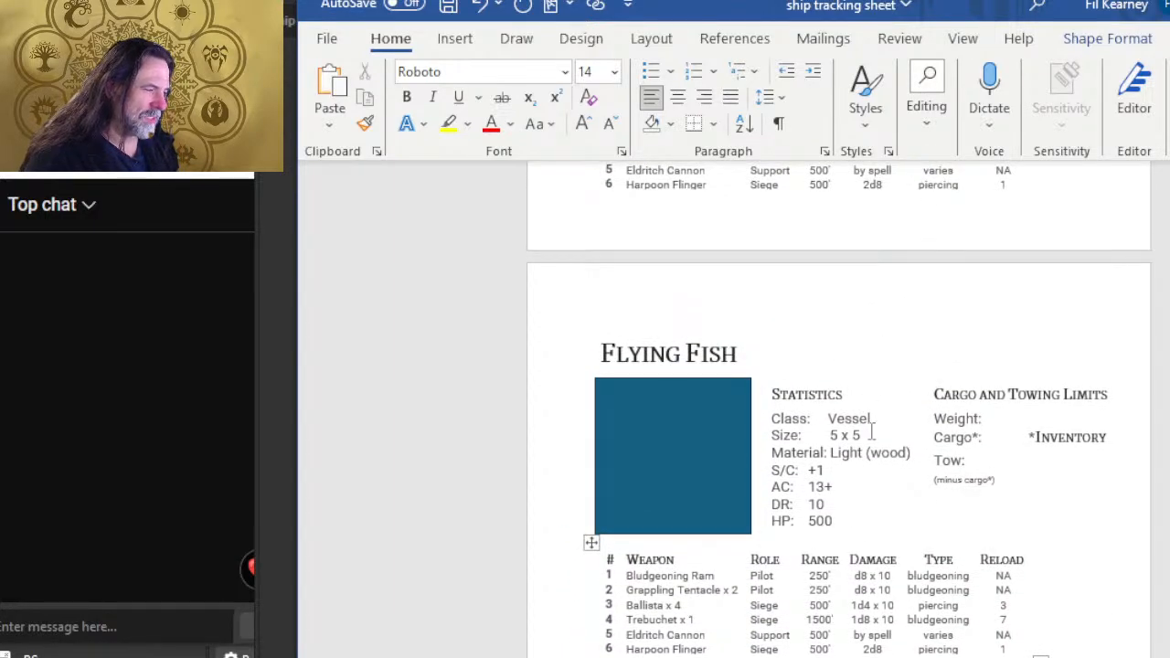
left_click_drag(874, 432, 829, 434)
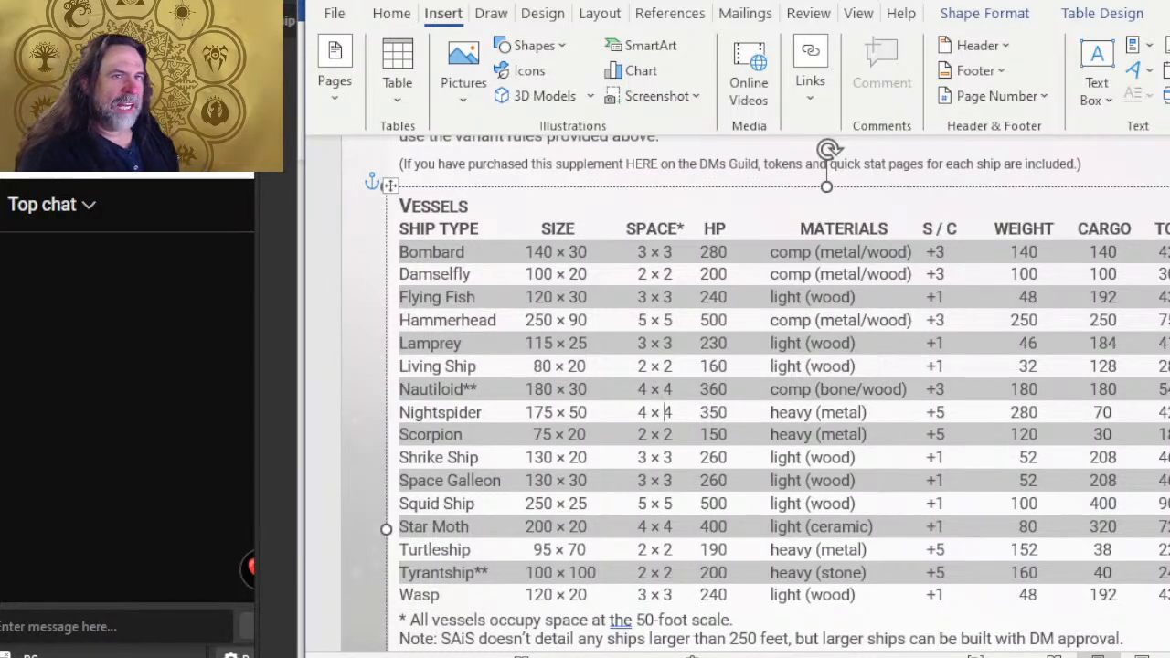
key("alt+Tab")
key("alt+Tab")
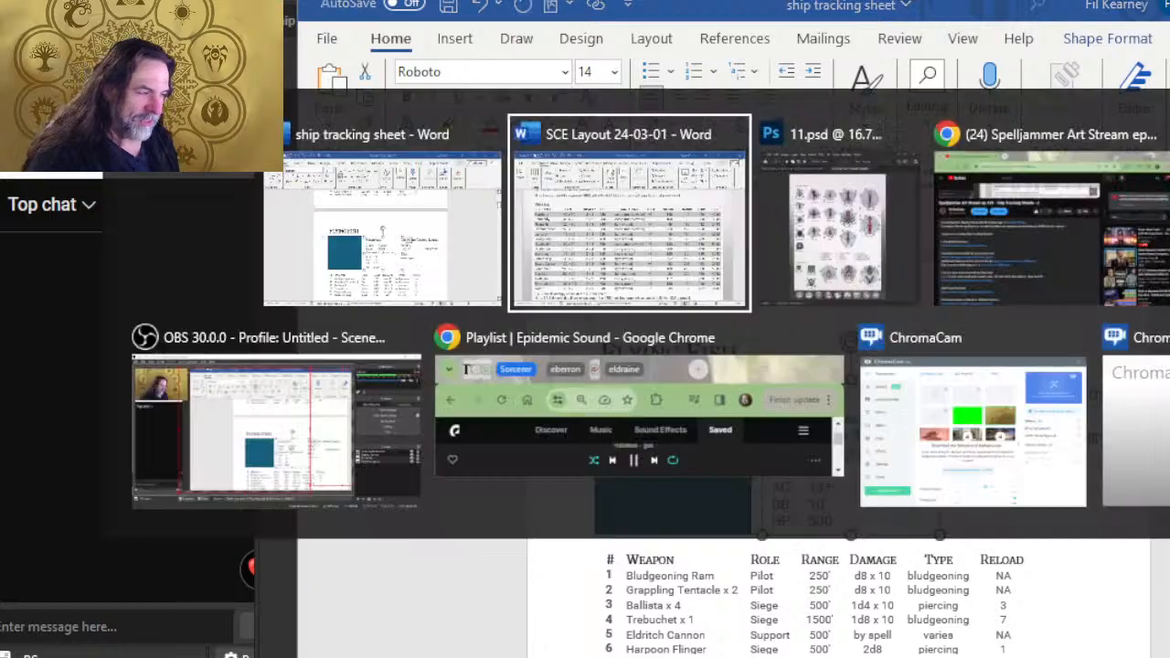
key("alt+Tab")
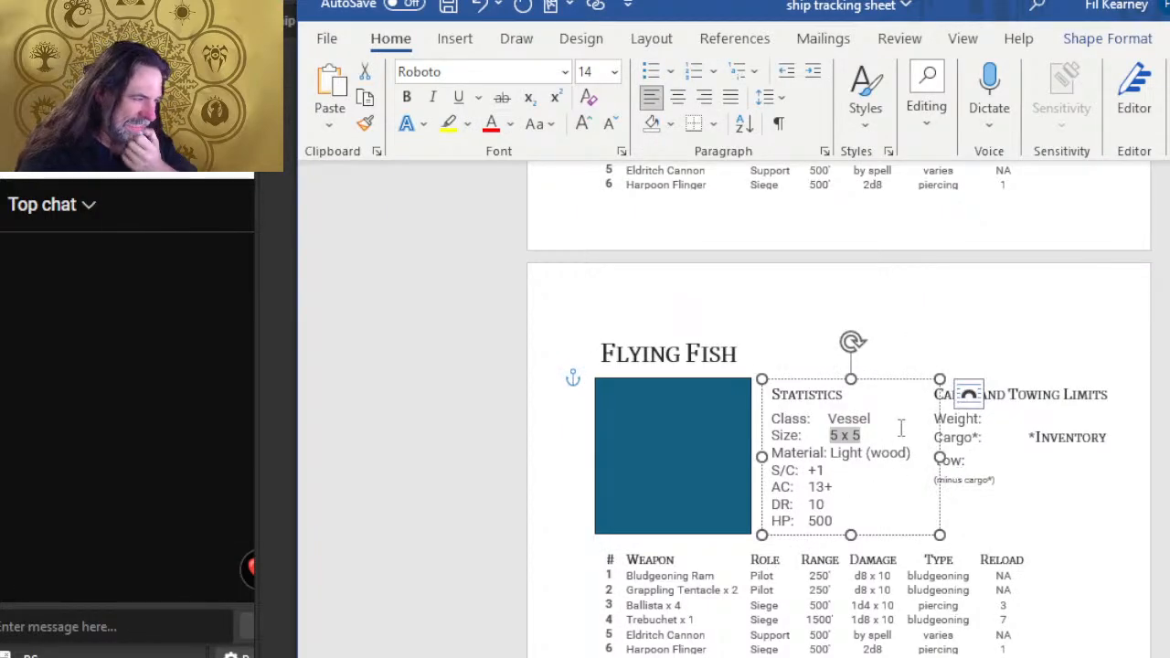
key("alt+Tab")
key("alt+Tab")
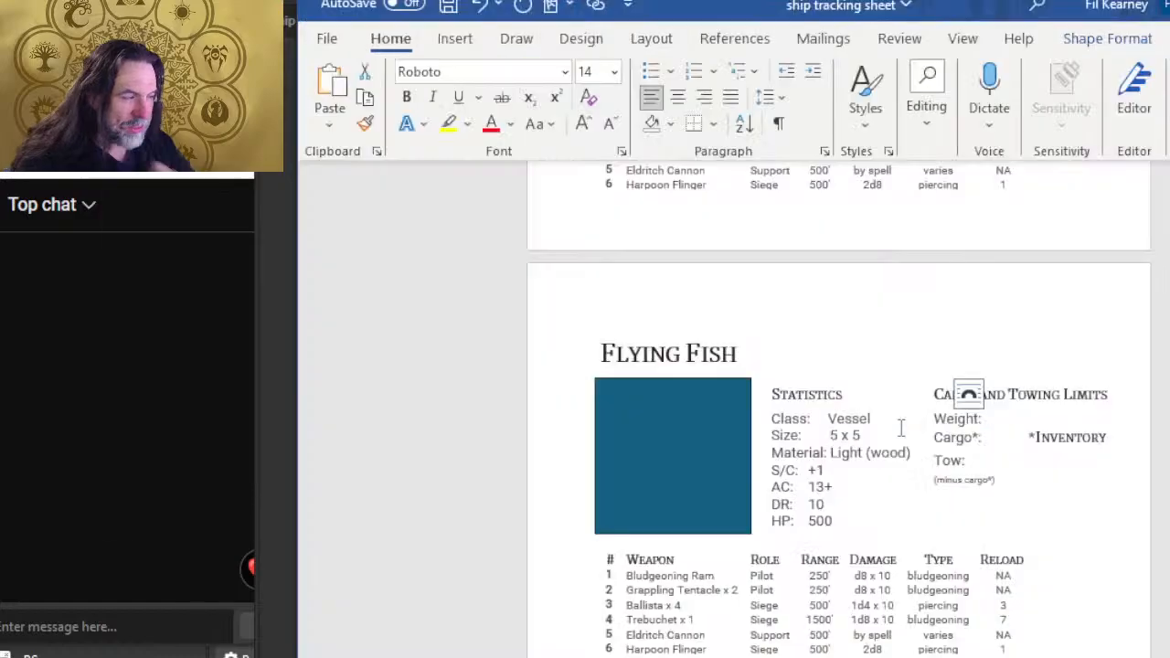
type("3 x 3")
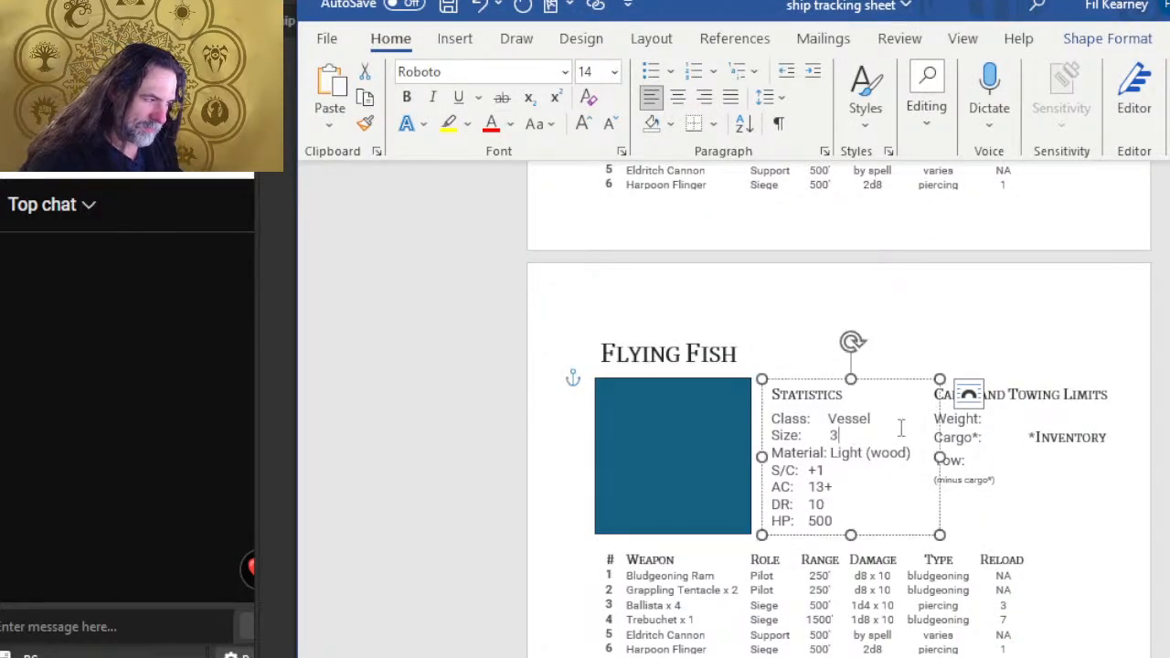
- Look up the Damselfly's space in the Vessels table and set its size in the Statistics block to 2 × 2
key("alt+Tab")
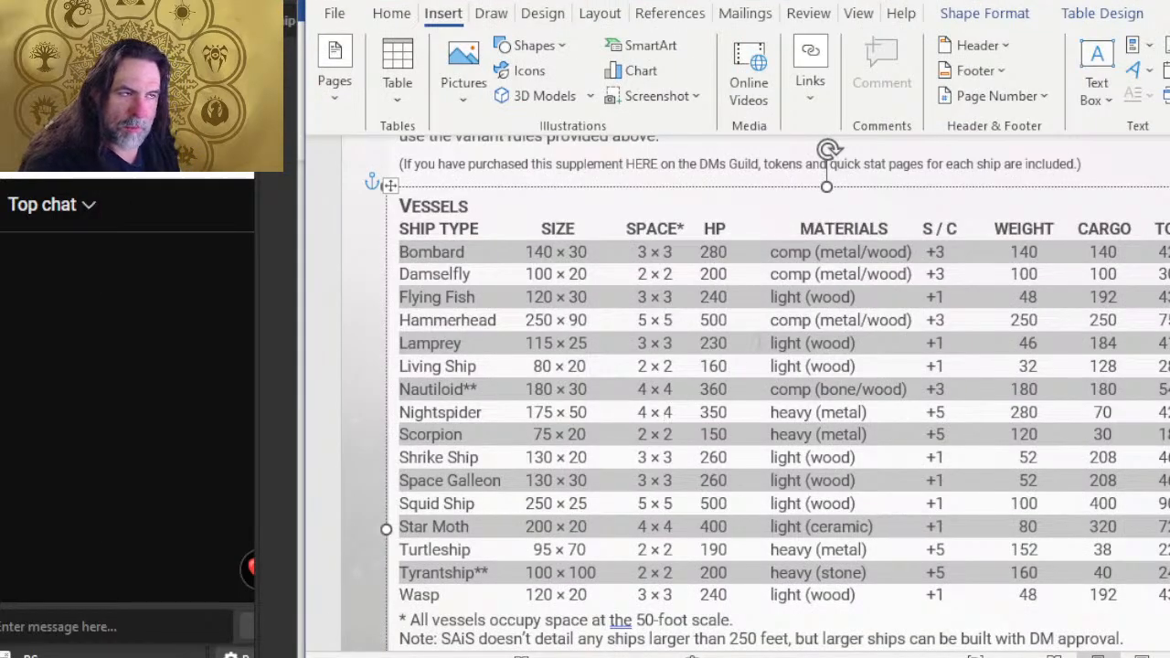
key("alt+Tab")
scroll(823, 420, "up", 3)
key("alt+Tab")
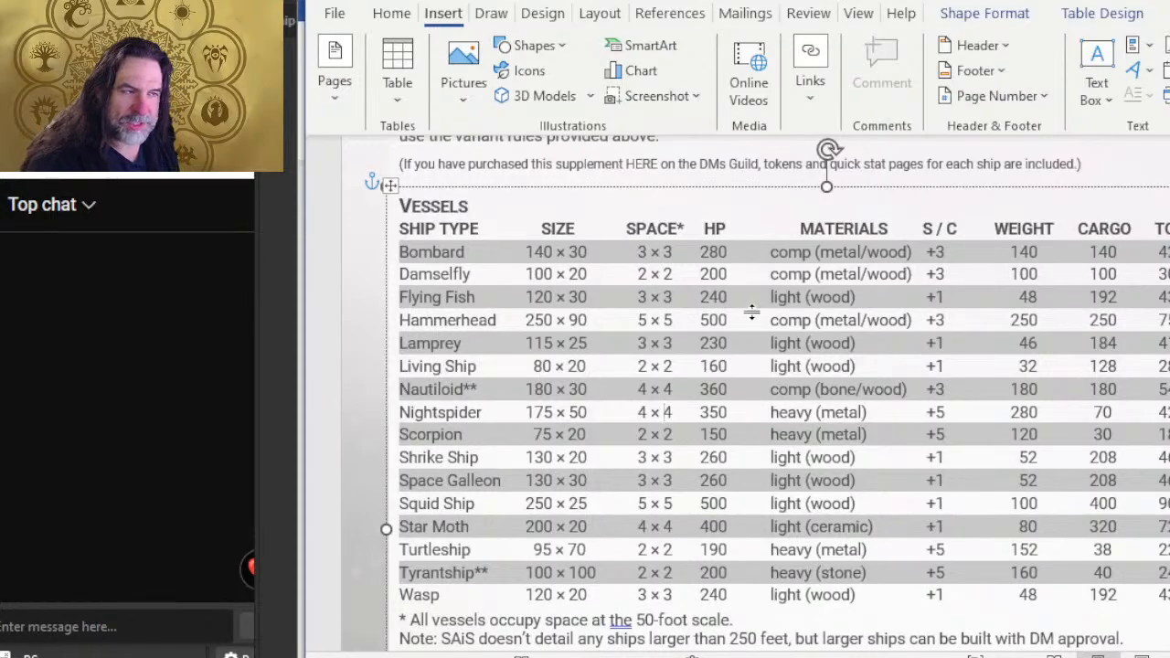
key("alt+Tab")
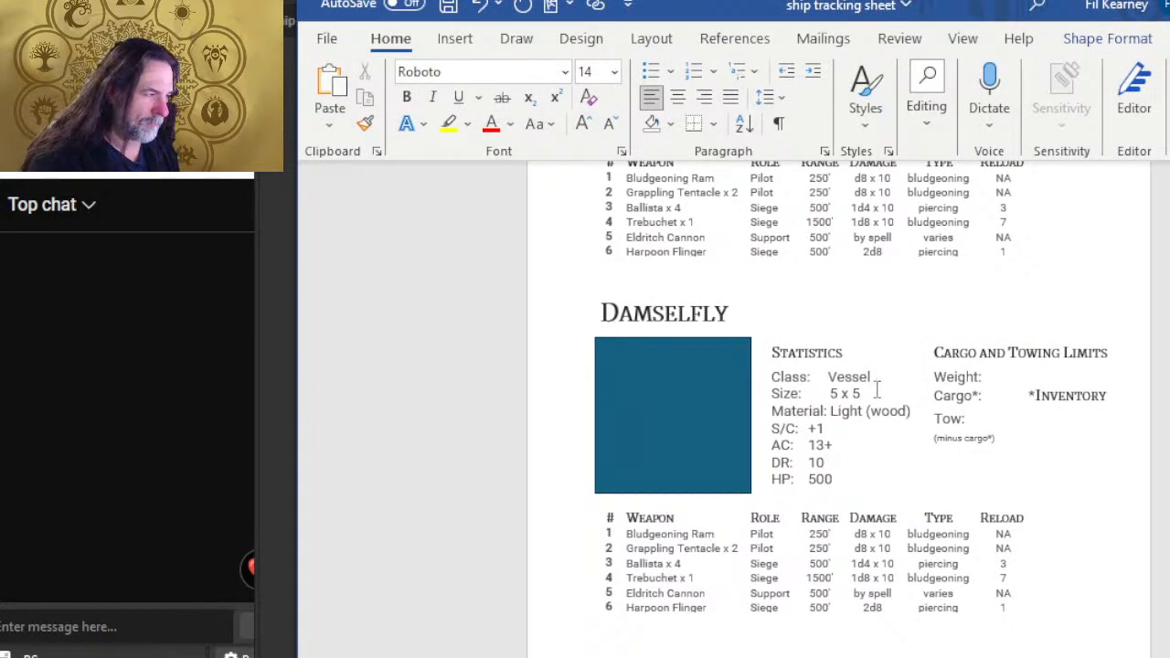
left_click_drag(863, 394, 834, 395)
type("2 x 2")
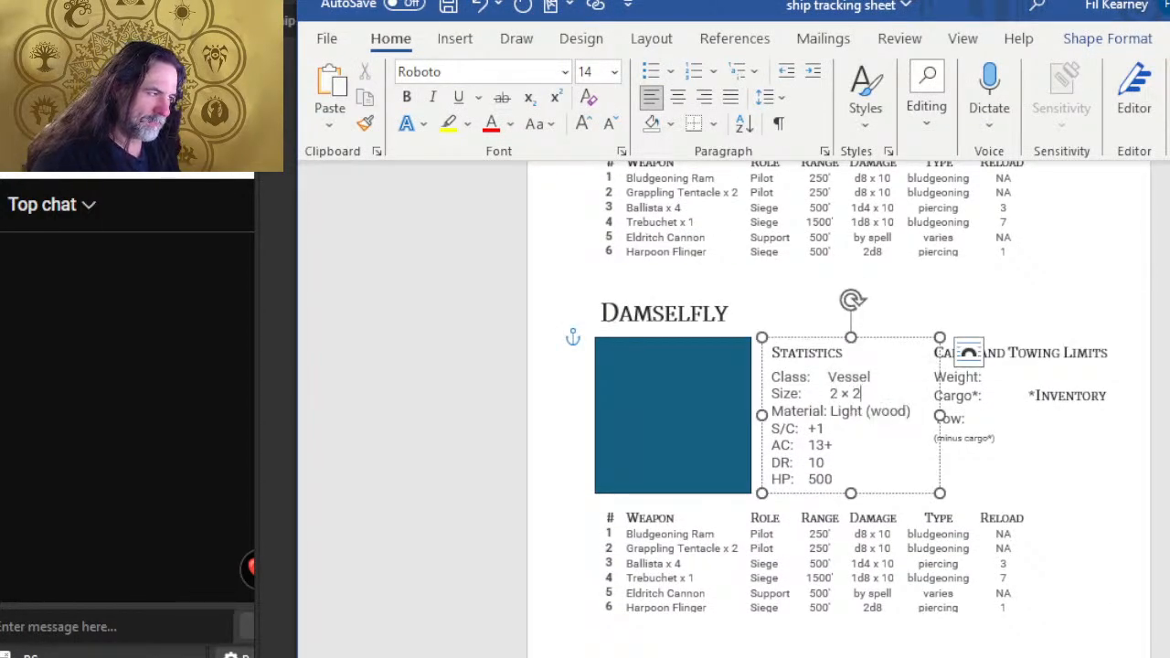
- Set the Bombard's size in its Statistics block to 3 × 3
scroll(835, 395, "up", 3)
scroll(832, 361, "up", 1)
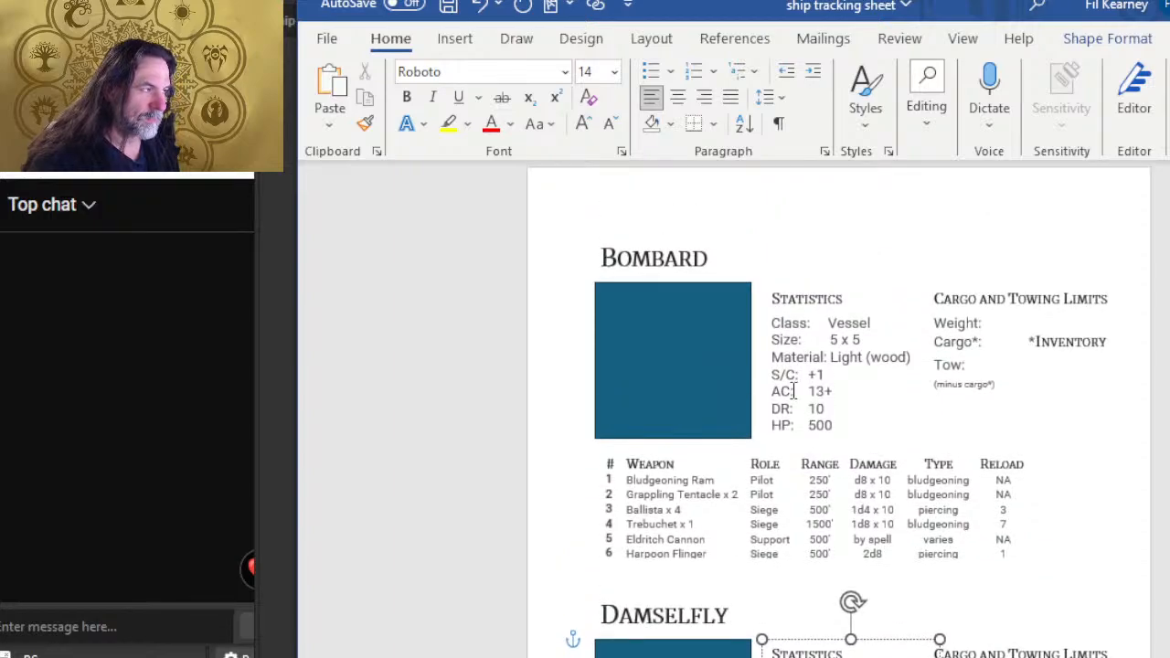
left_click_drag(879, 339, 839, 354)
type("3")
type("×")
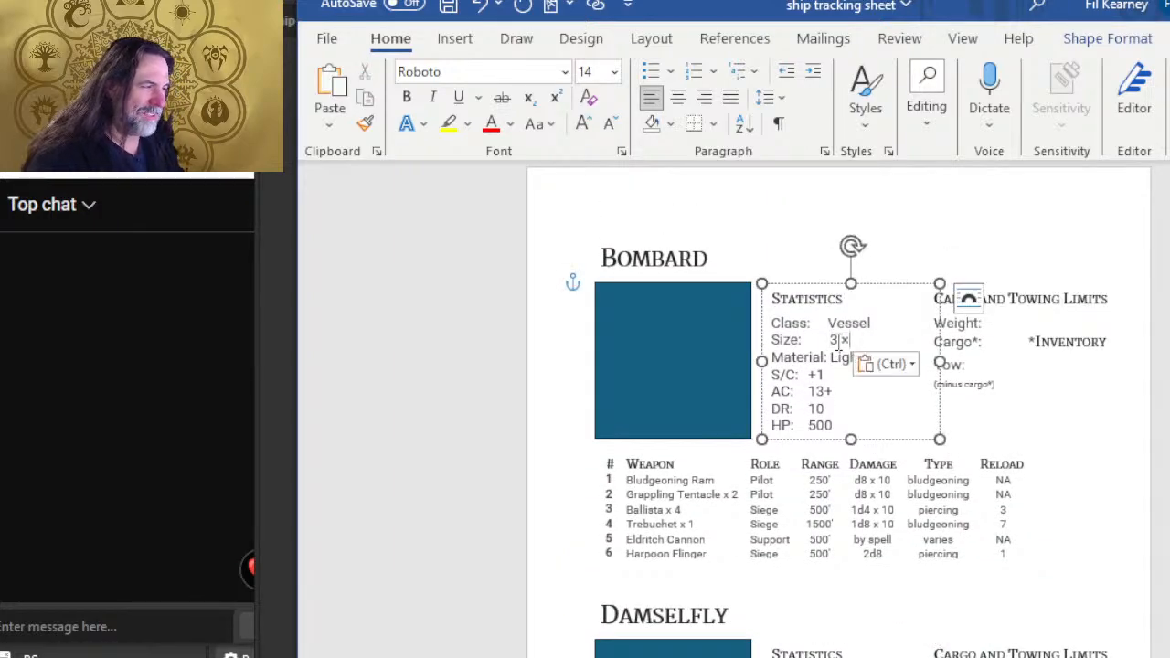
type("3")
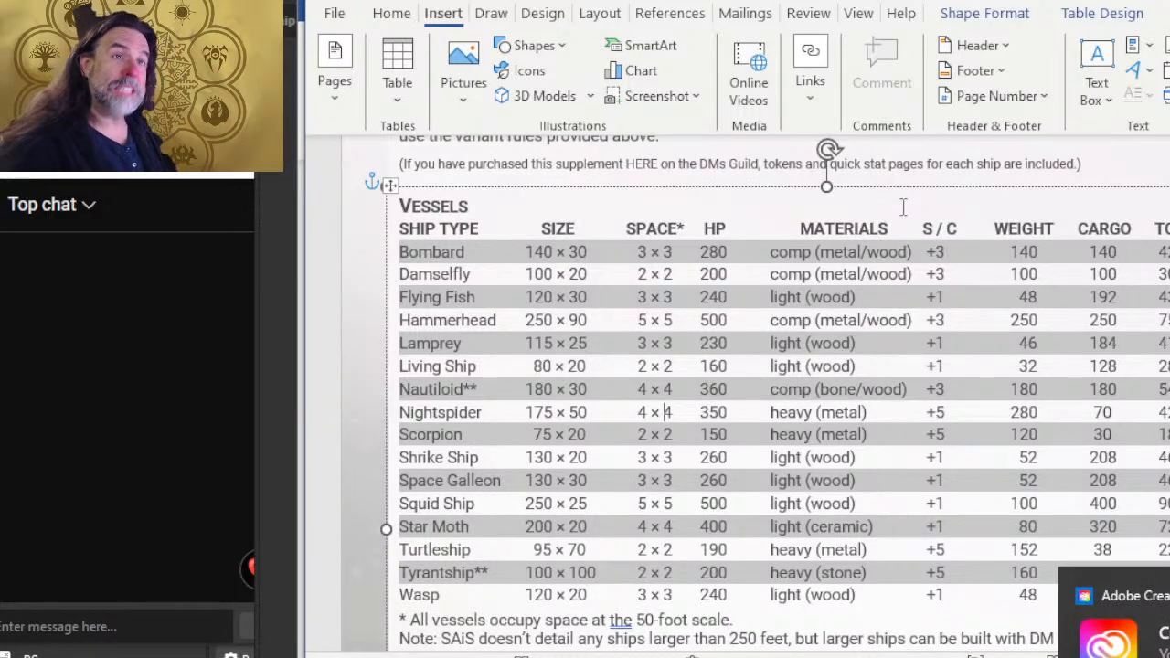
key("alt+Tab")
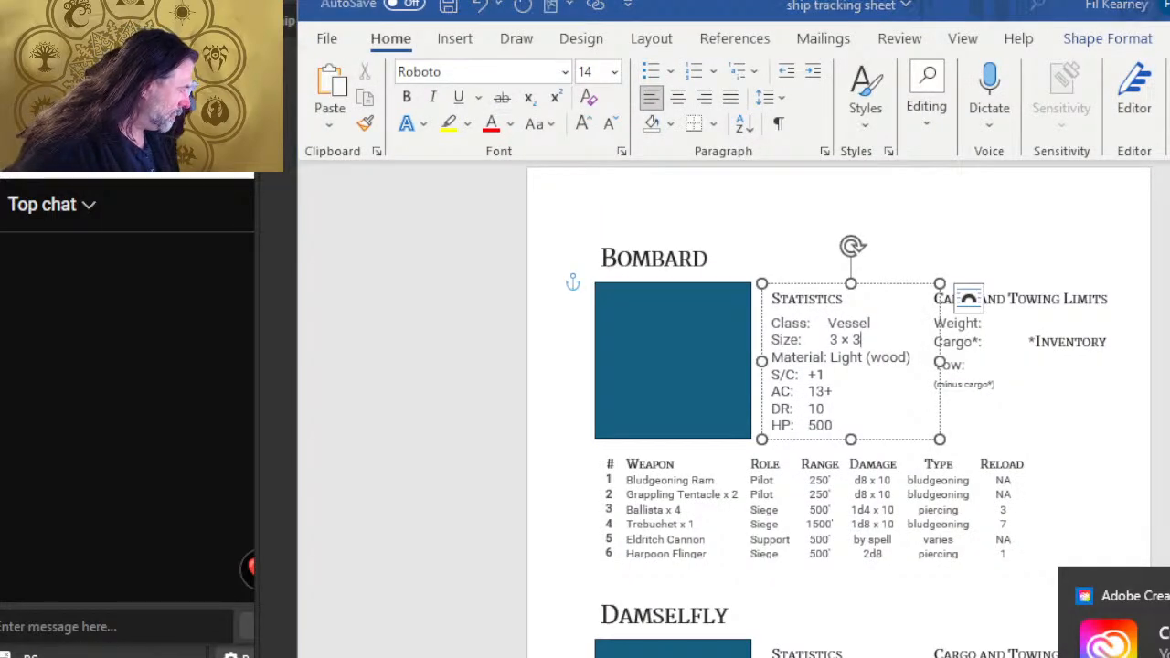
key("alt+Tab")
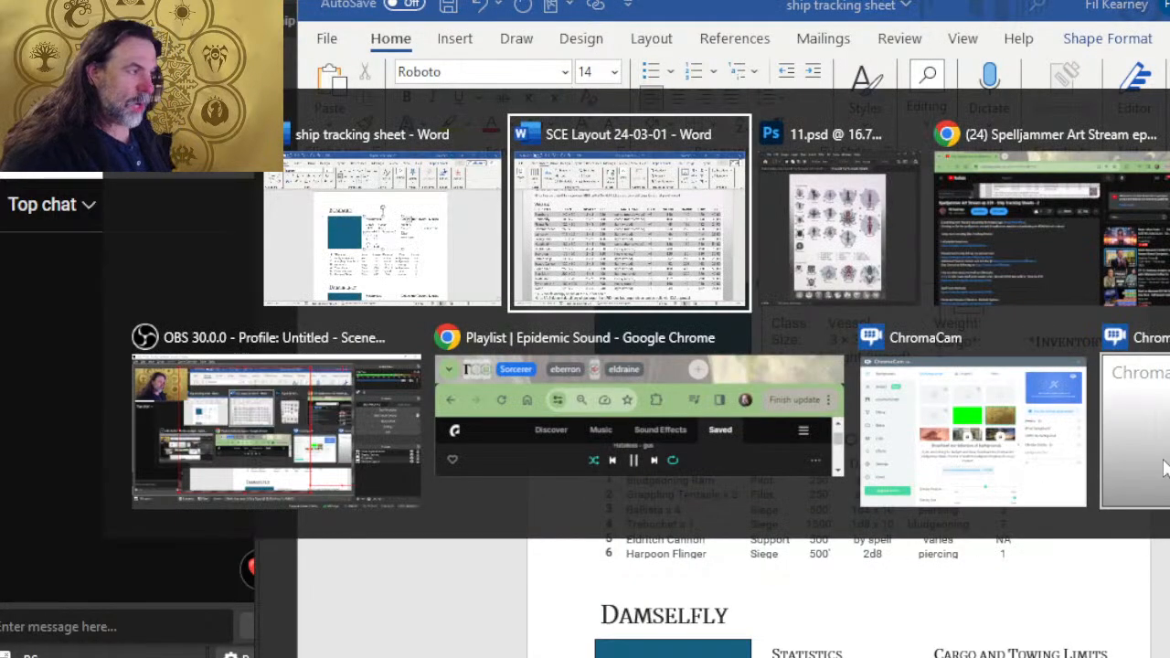
key("alt+shift+Tab")
key("alt+Tab")
key("alt+Tab")
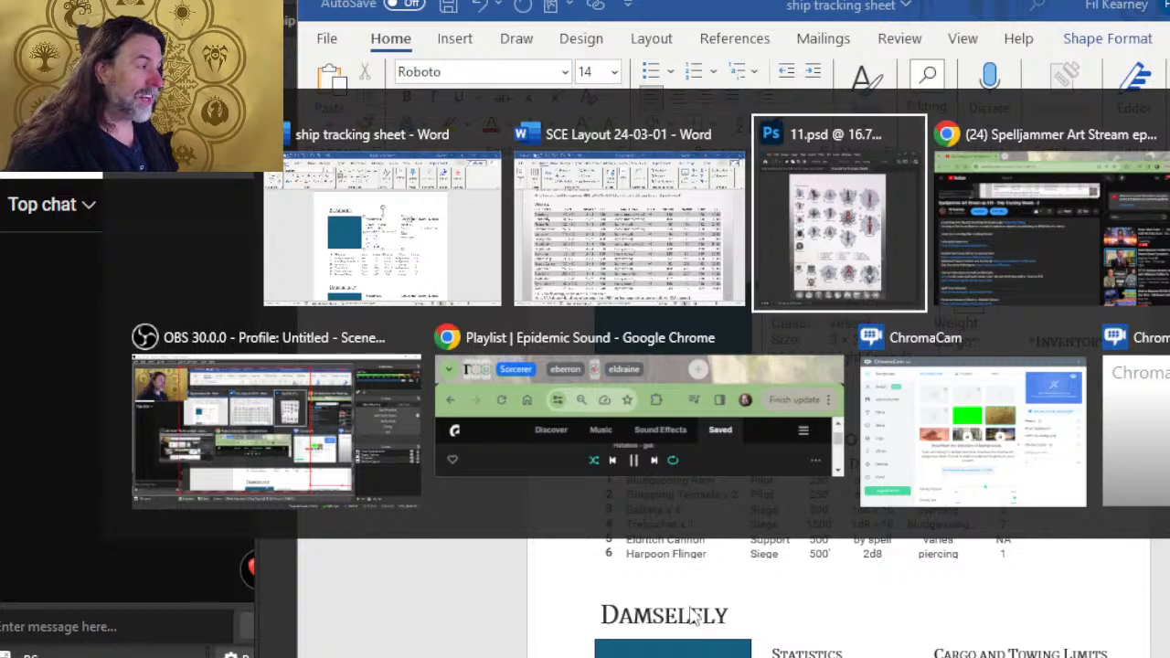
key("alt+Tab")
scroll(467, 370, "up", 4)
key("alt+Tab")
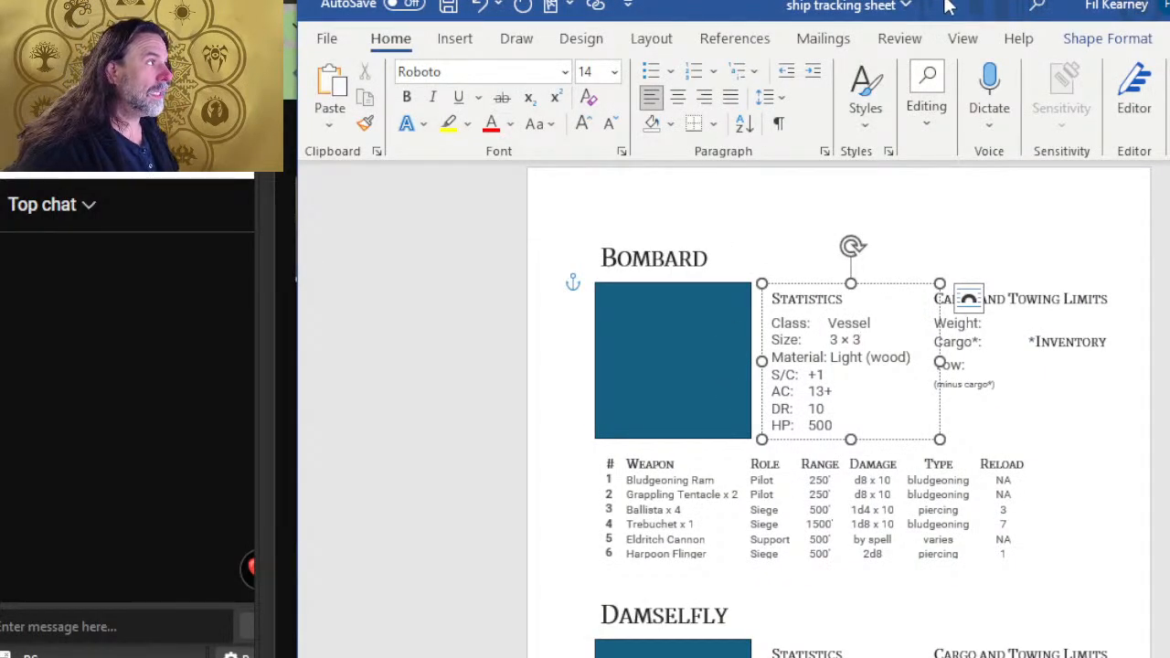
left_click_drag(948, 6, 949, 0)
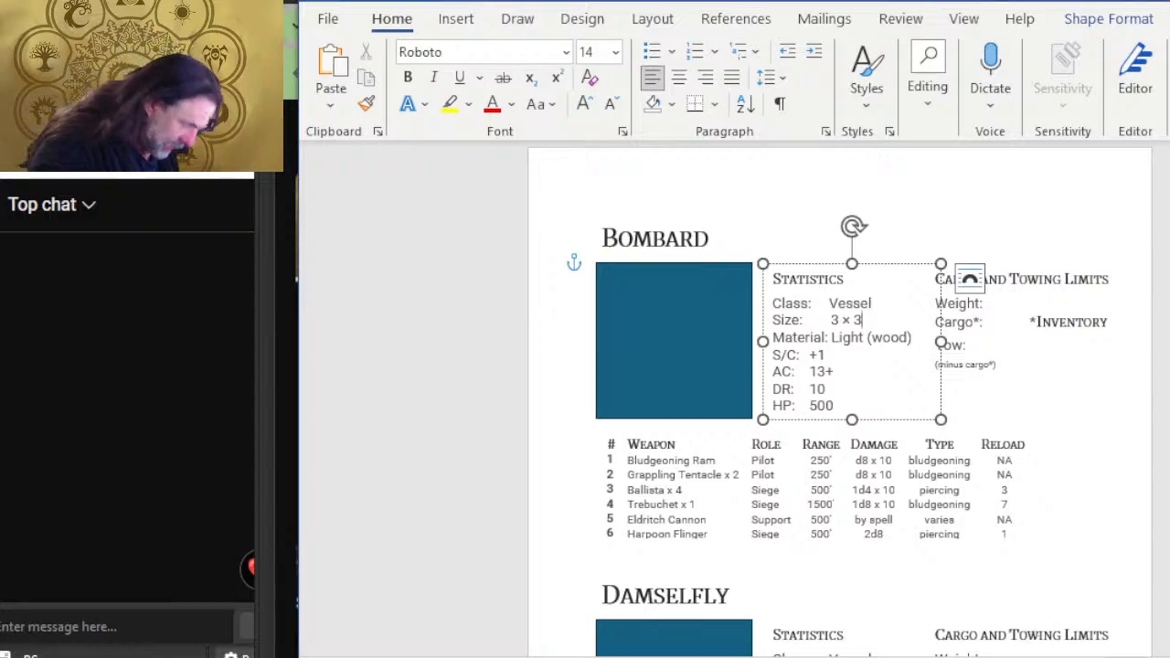
key("alt+Tab")
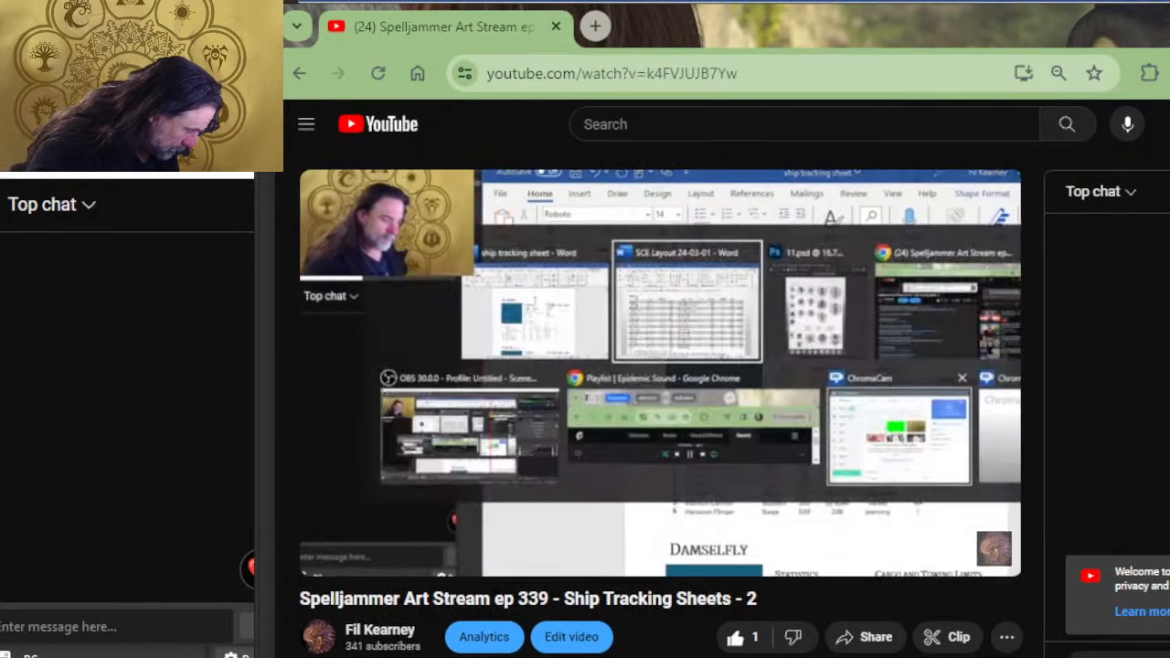
key("alt+Tab")
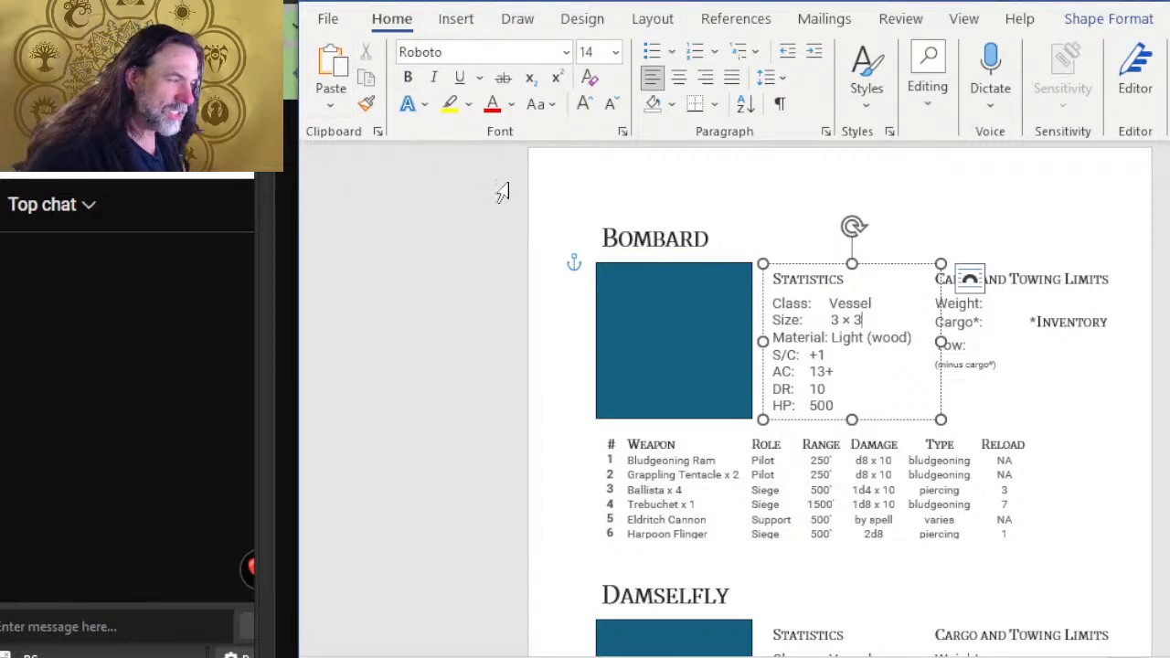
- Look up the Bombard's material in the Vessels table and set it in the Statistics block to Comp (metal /wood)
key("alt+Tab")
key("alt+Tab")
key("alt+Tab")
key("Tab")
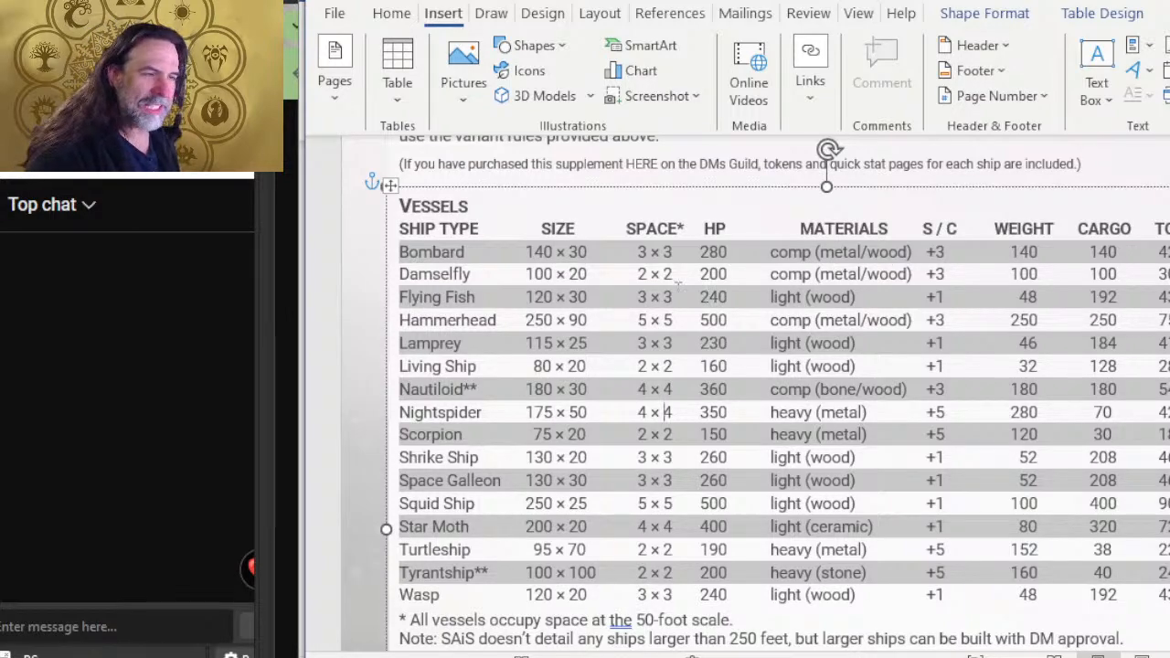
key("alt+Tab")
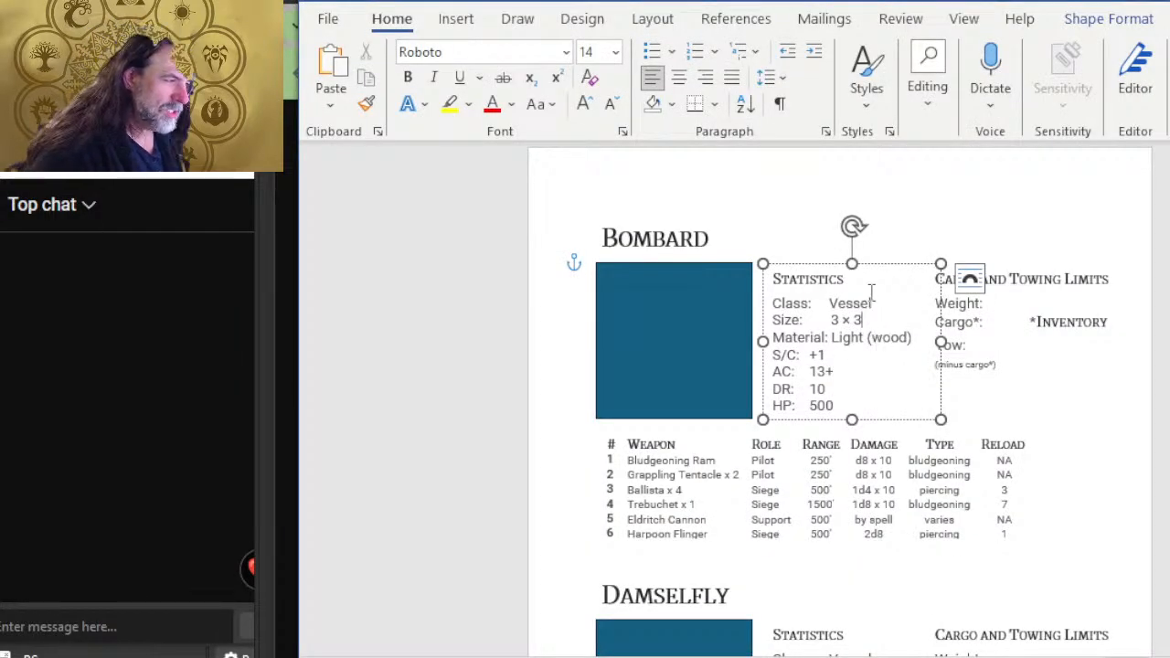
key("alt+Tab")
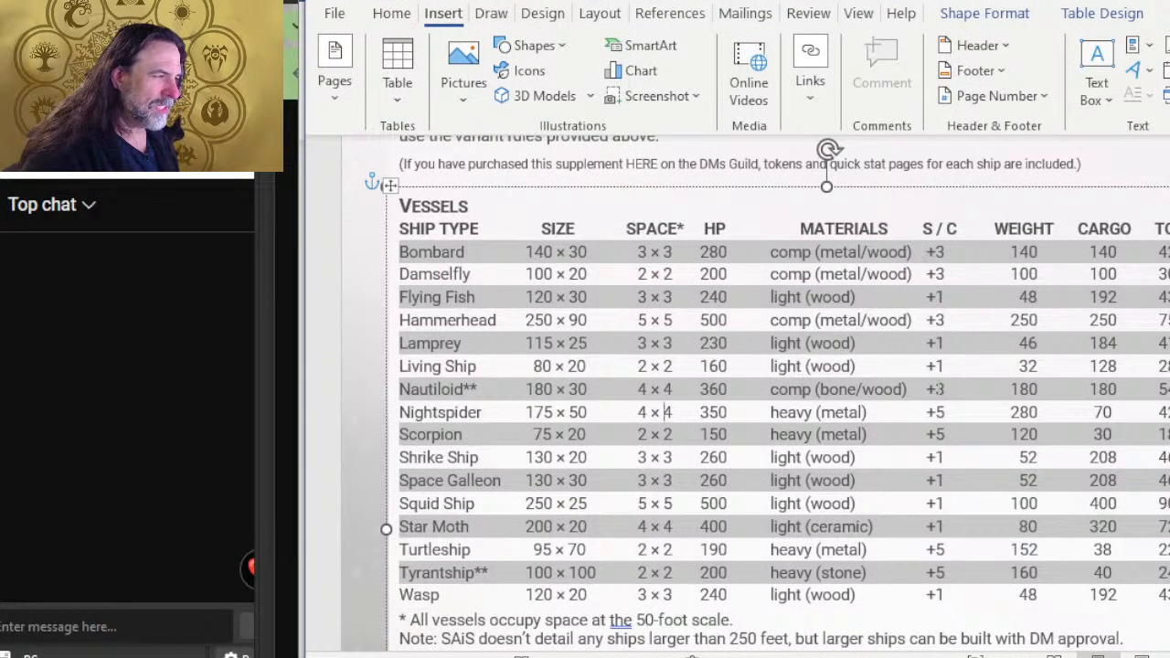
key("alt+Tab")
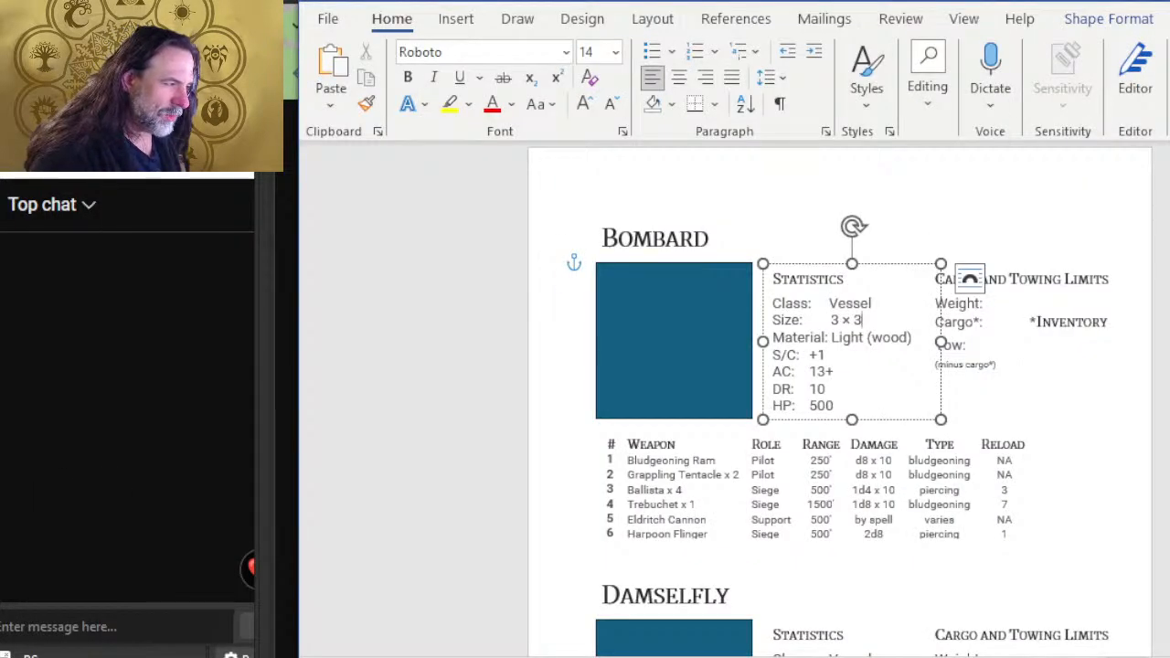
key("Down")
key("Left")
key("Left")
key("Left")
key("Left")
key("Left")
type("C")
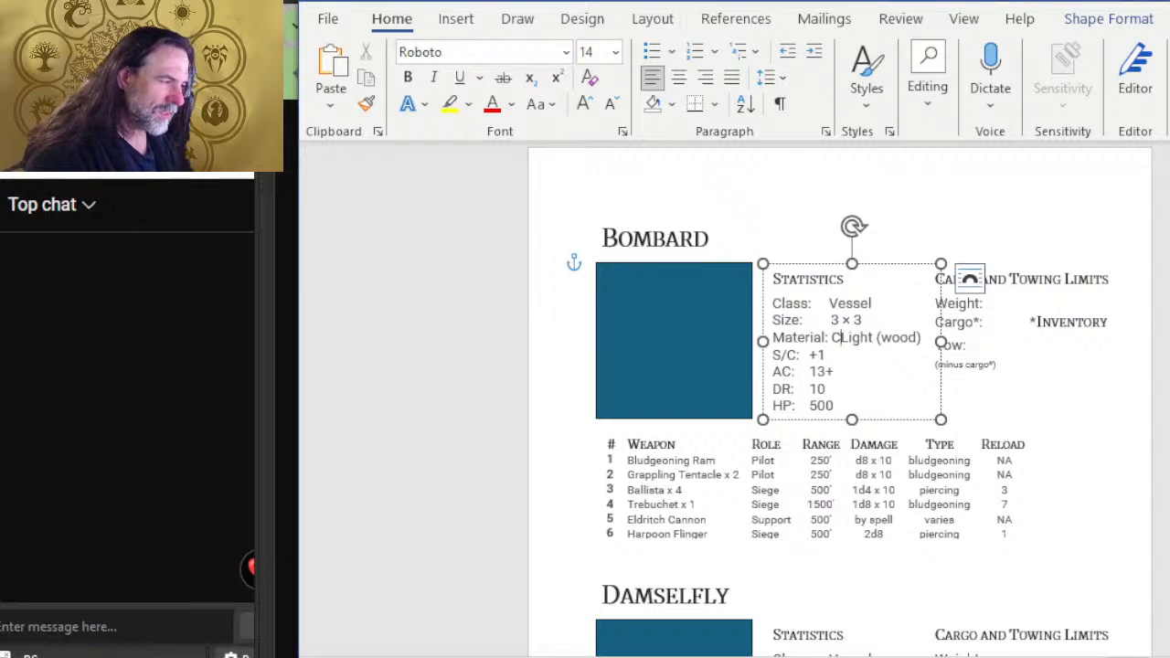
type("omp ")
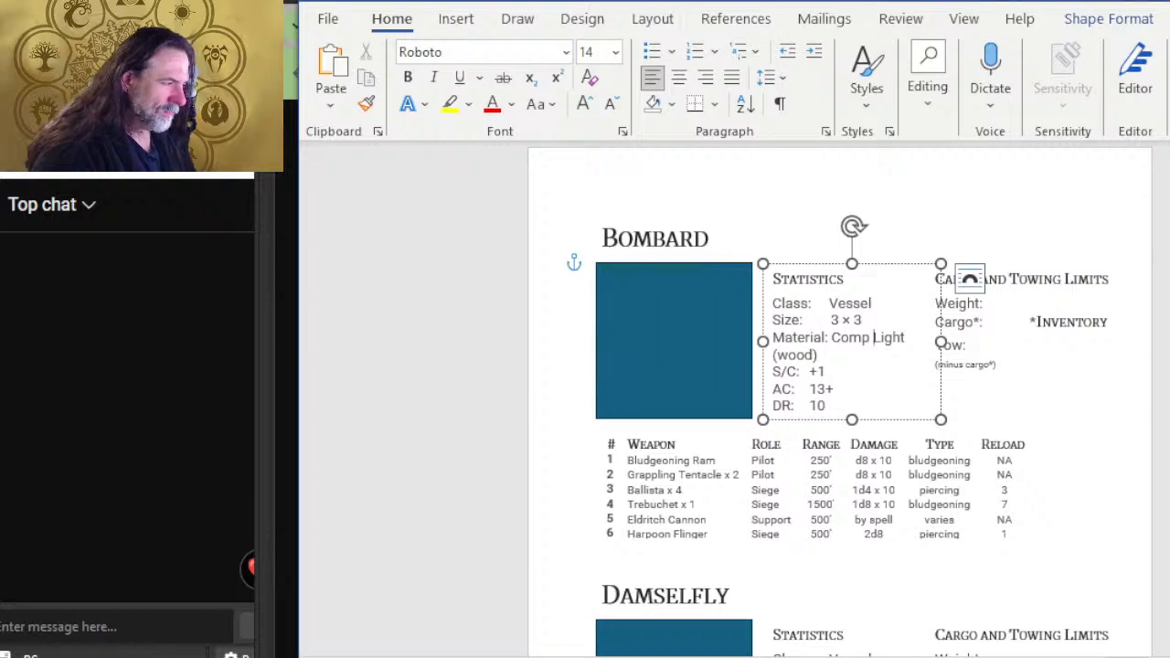
type("(")
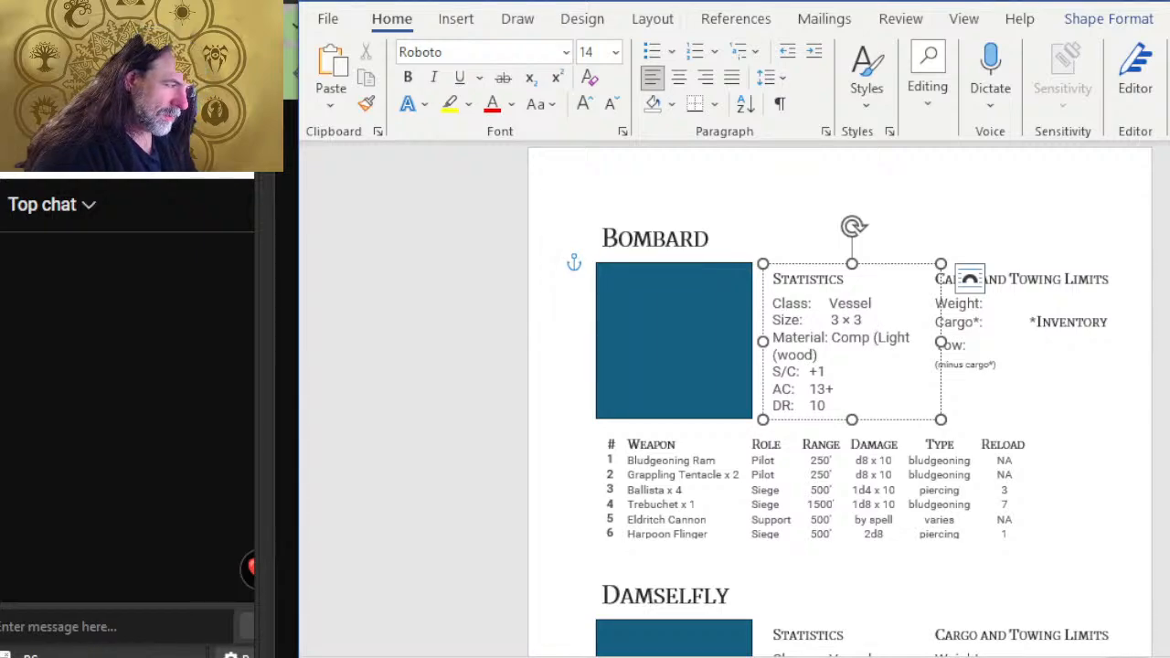
type("metal")
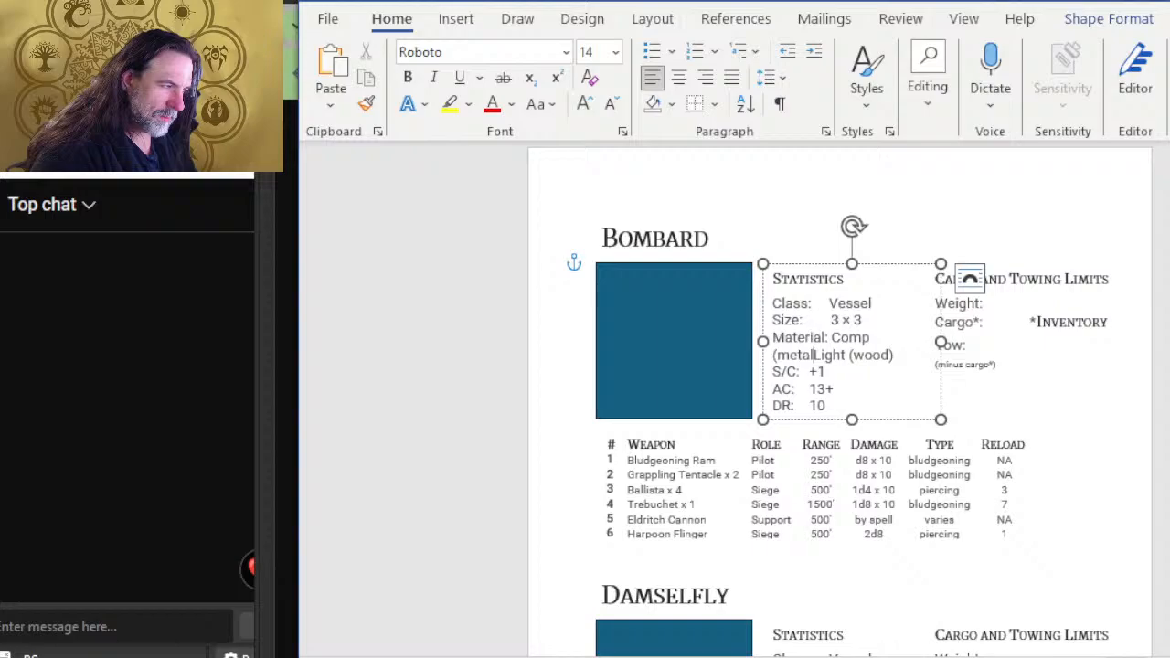
key("Return")
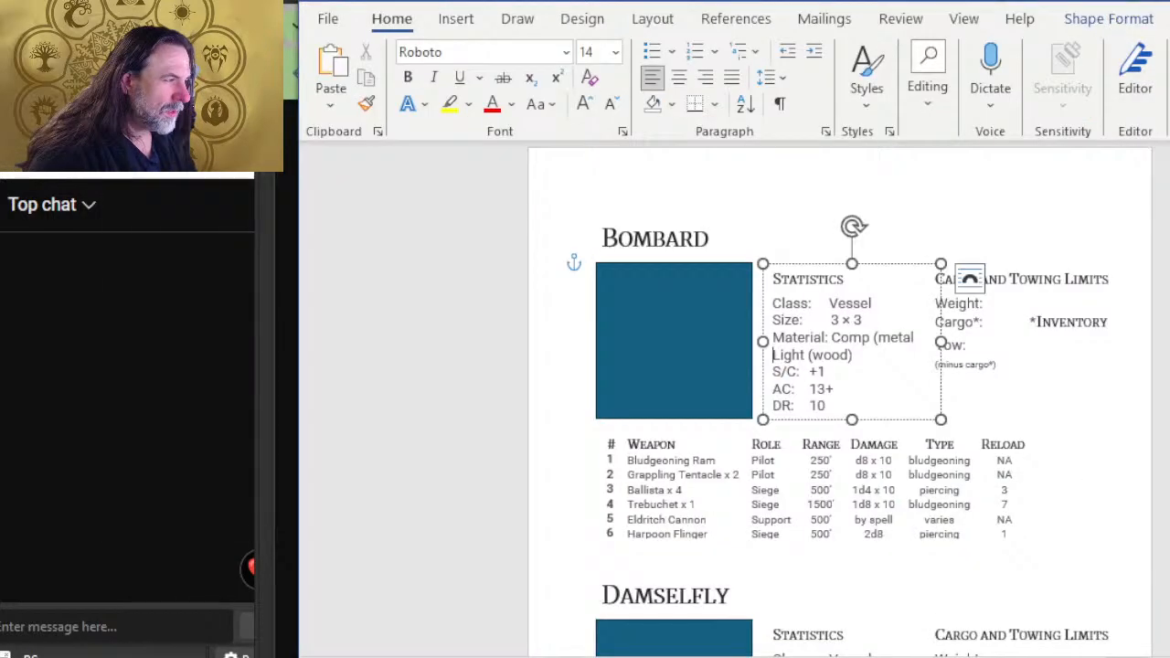
type("/woodLight (wood")
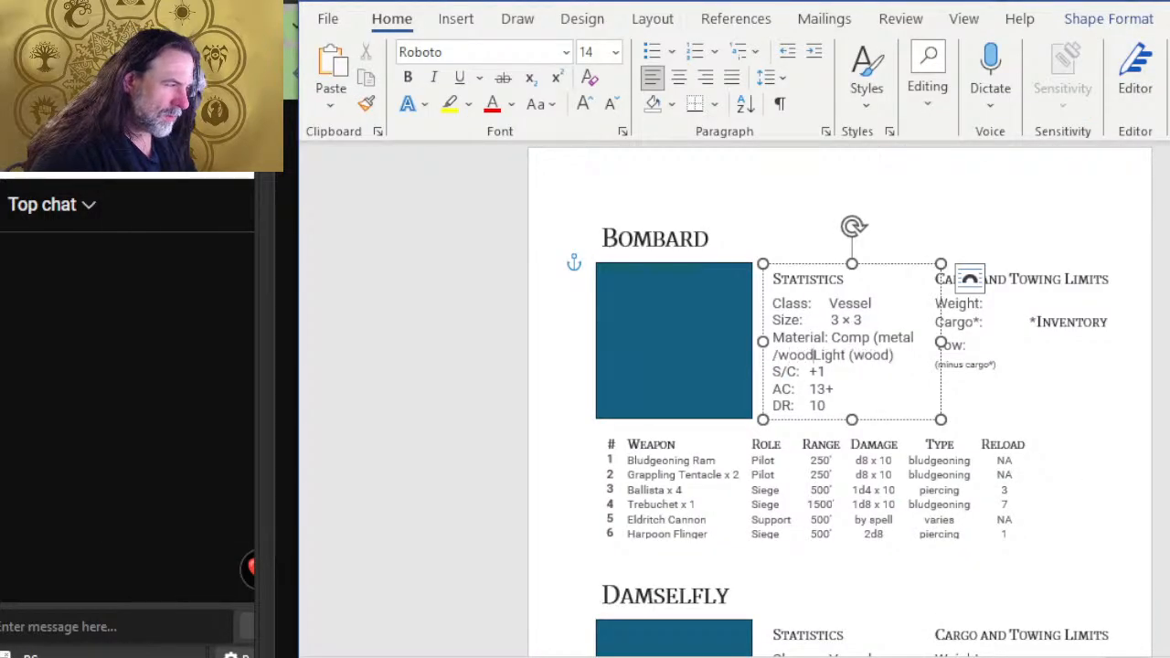
key("Delete")
key("Delete")
key("Delete")
key("Delete")
key("Delete")
key("Delete")
key("Delete")
key("Delete")
key("Delete")
key("Delete")
key("Delete")
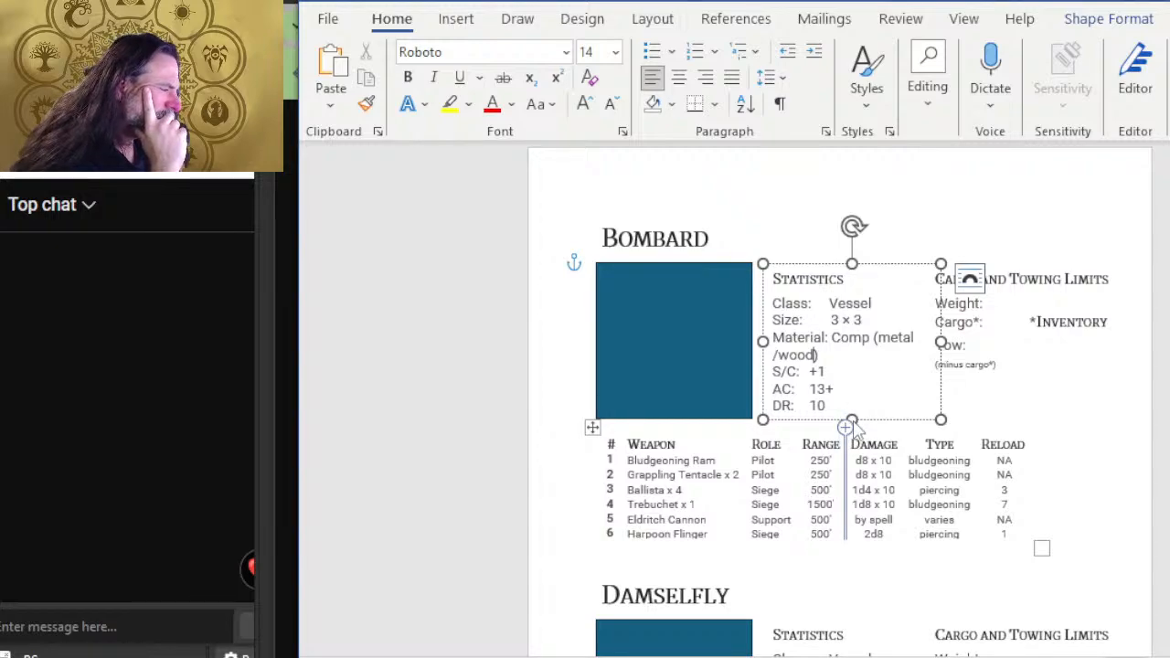
- Extend the Bombard's Statistics box downward to fit the HP line and put the material value on its own line
left_click_drag(851, 421, 853, 440)
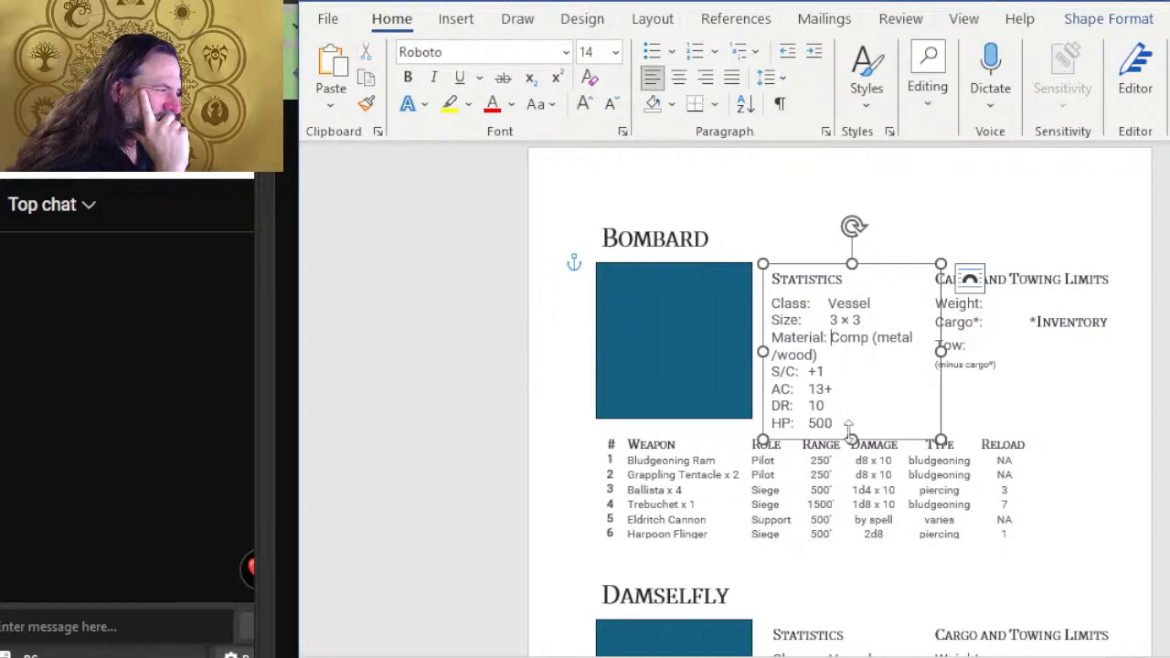
key("Return")
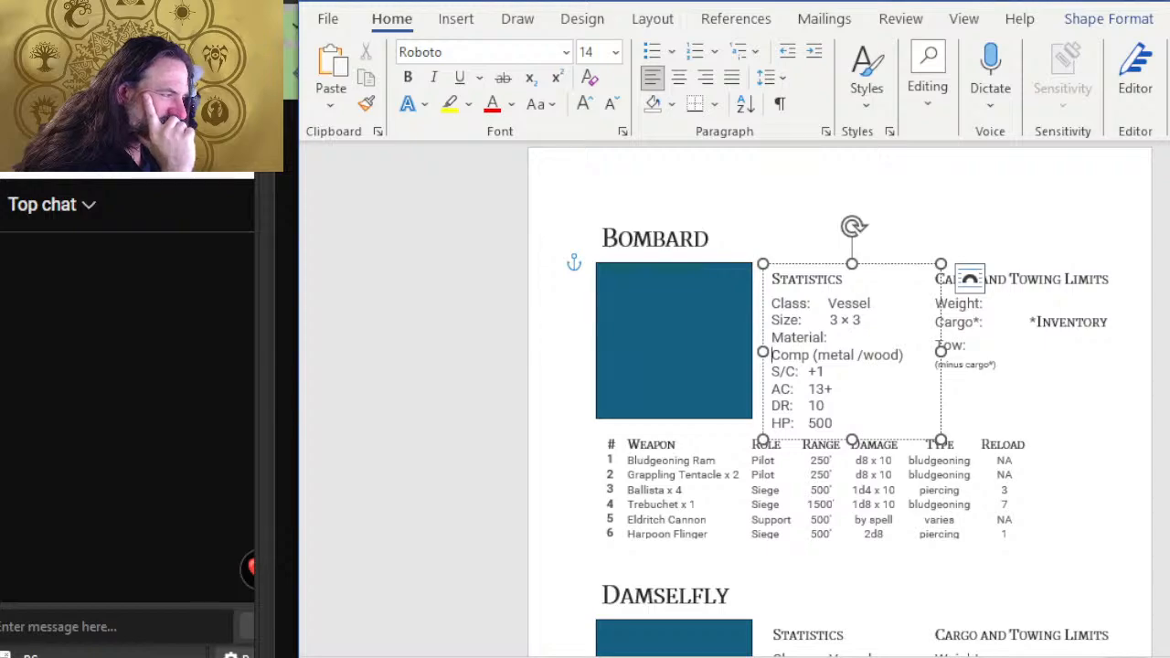
- Nudge the Bombard's Statistics box up slightly so it clears the weapon table
left_click(852, 229)
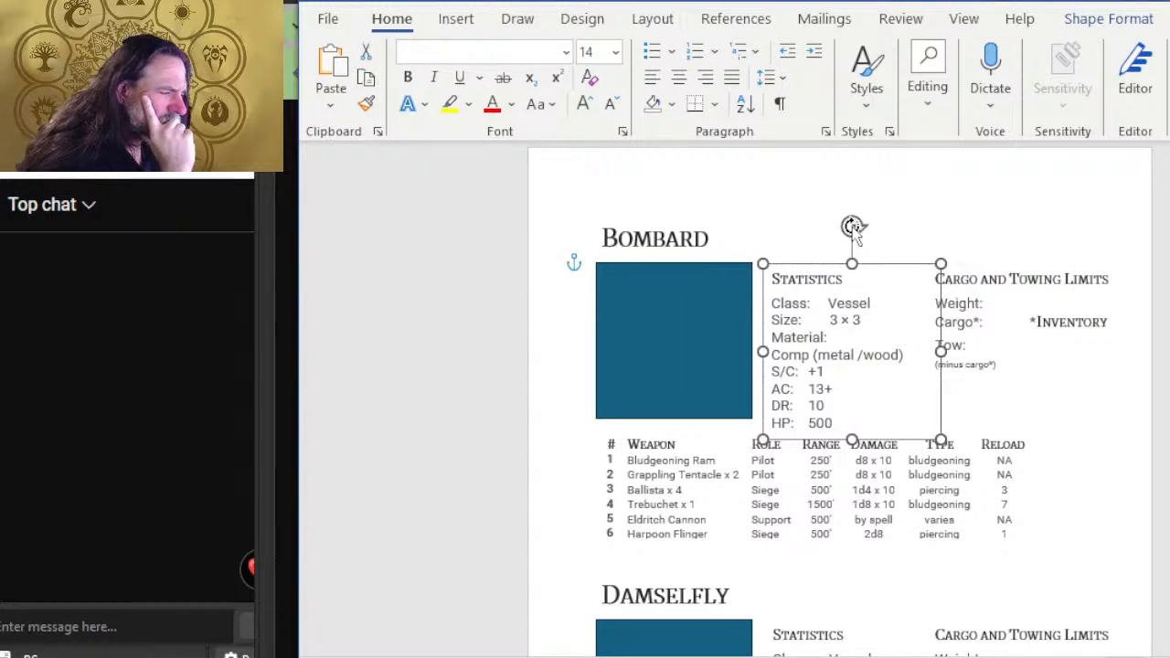
key("Up")
key("Up")
key("Up")
key("Up")
key("Up")
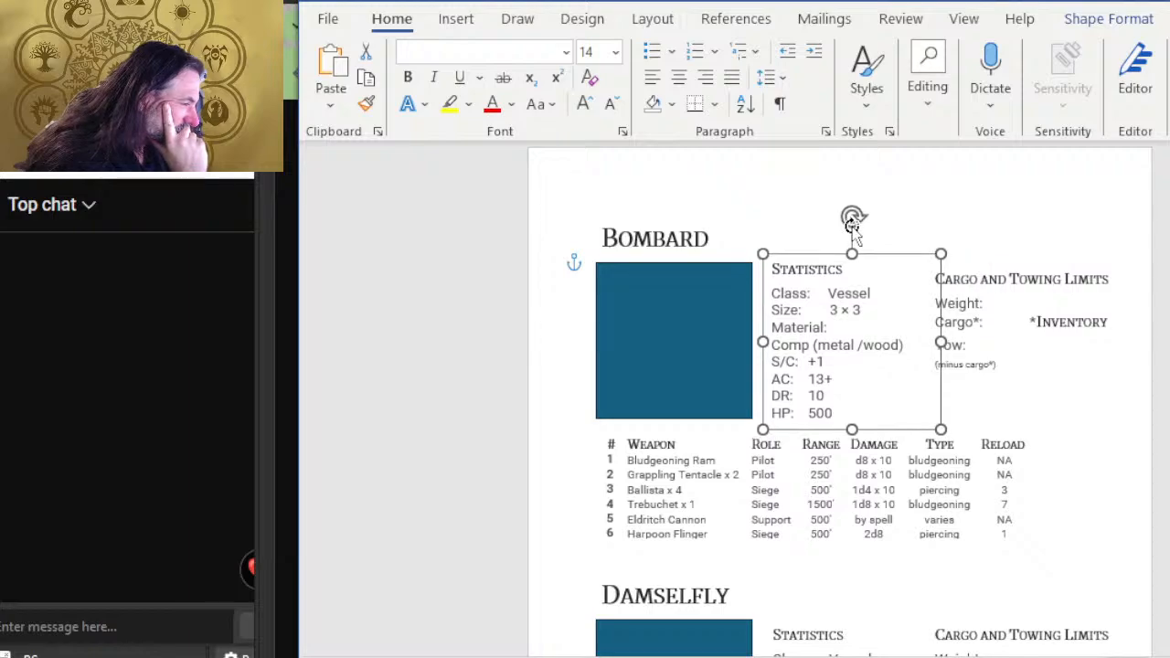
key("Down")
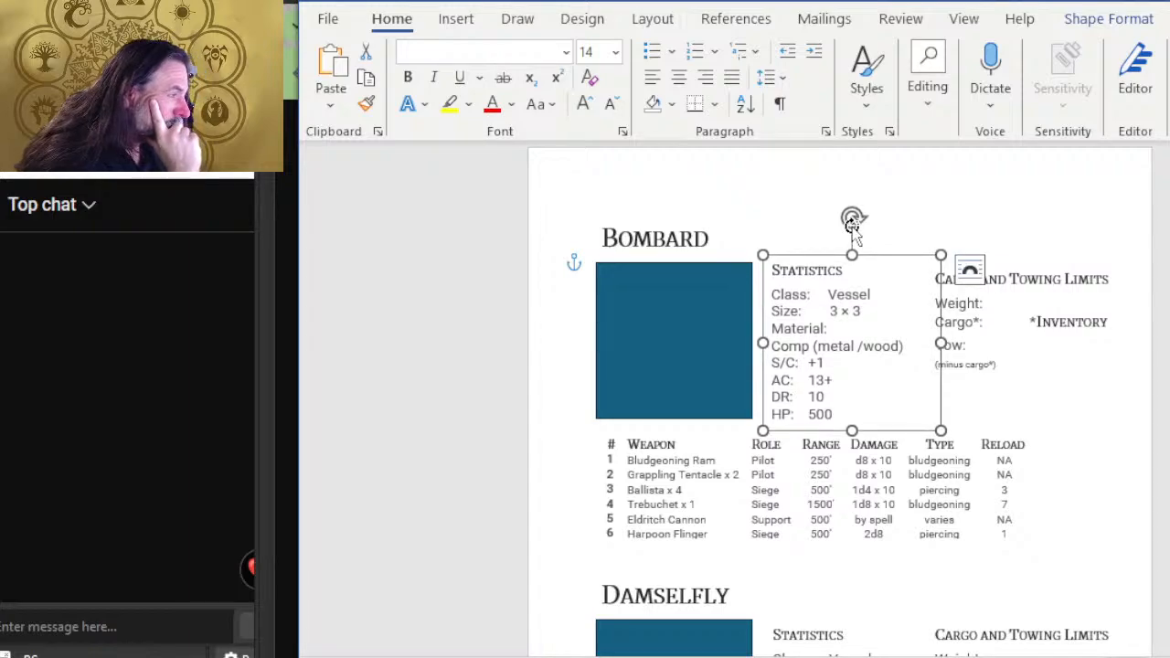
key("Up")
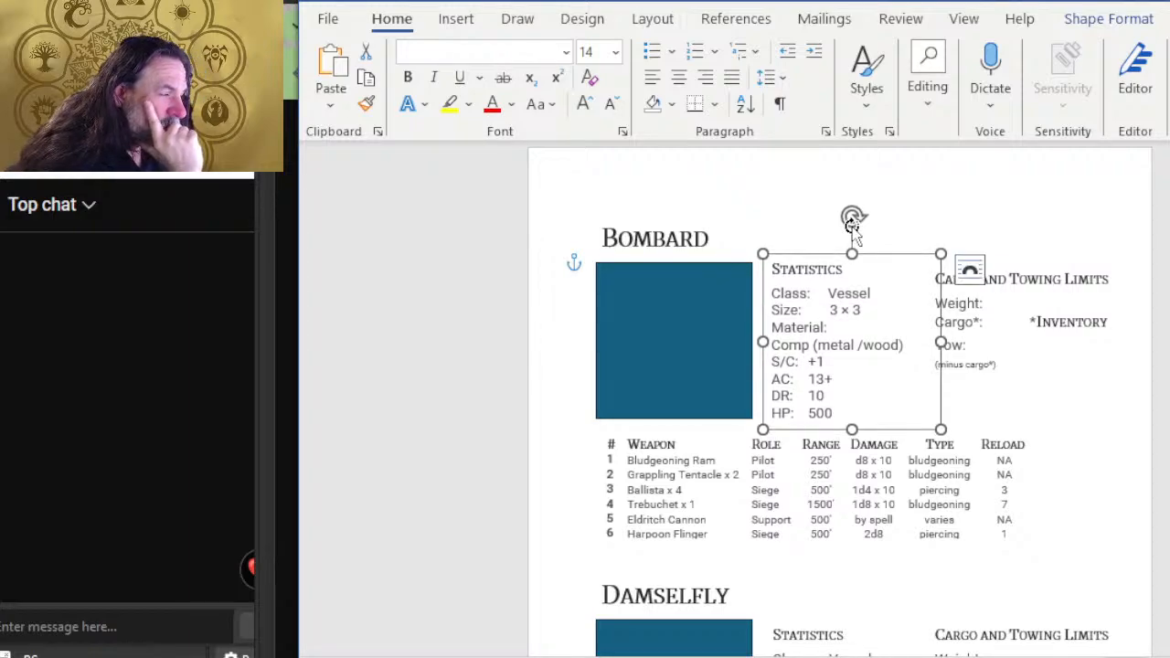
key("Up")
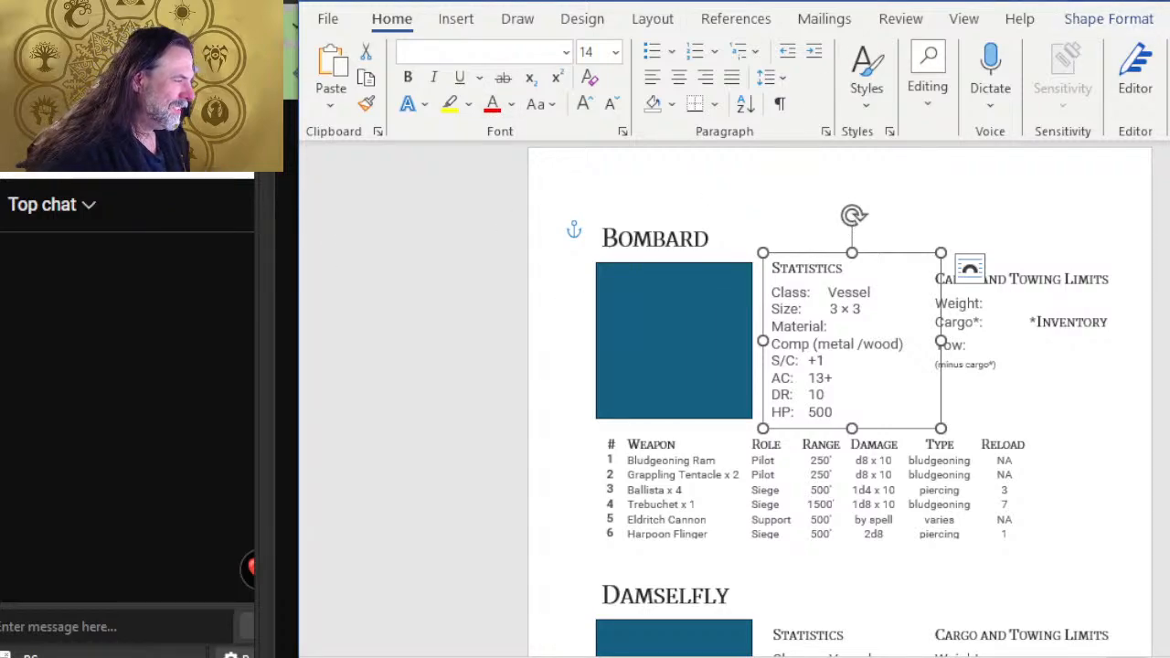
- Nudge the Bombard's Cargo and Towing Limits box up toward the level of the Statistics heading
left_click(1060, 320)
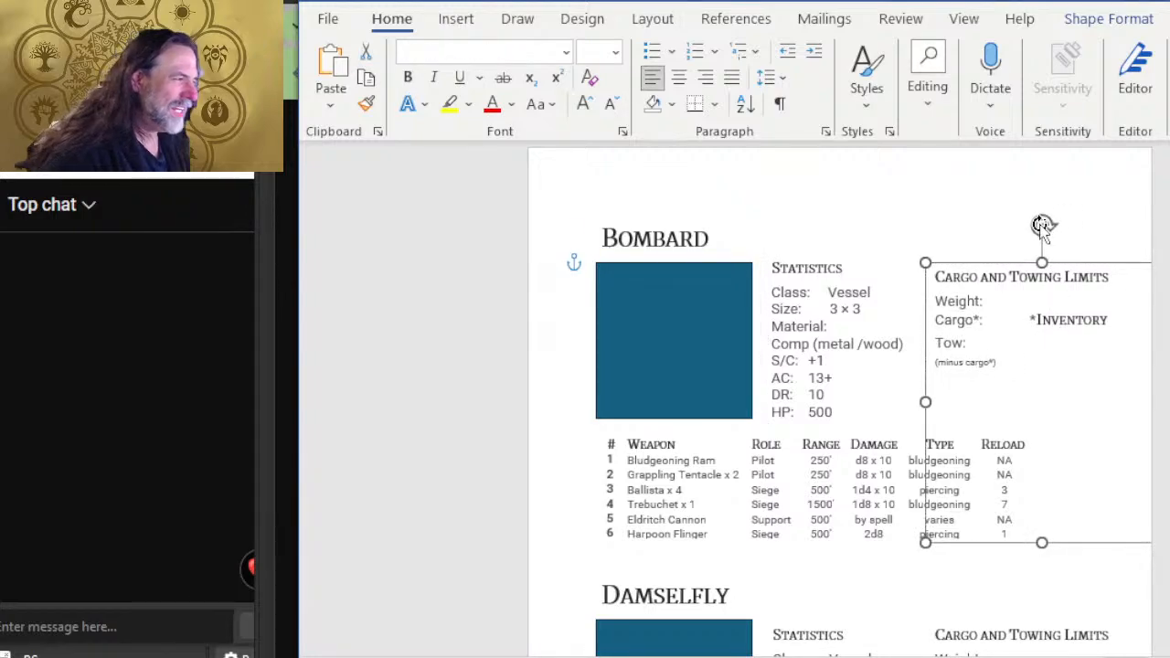
key("Up")
key("Up")
key("Up")
key("Up")
key("Up")
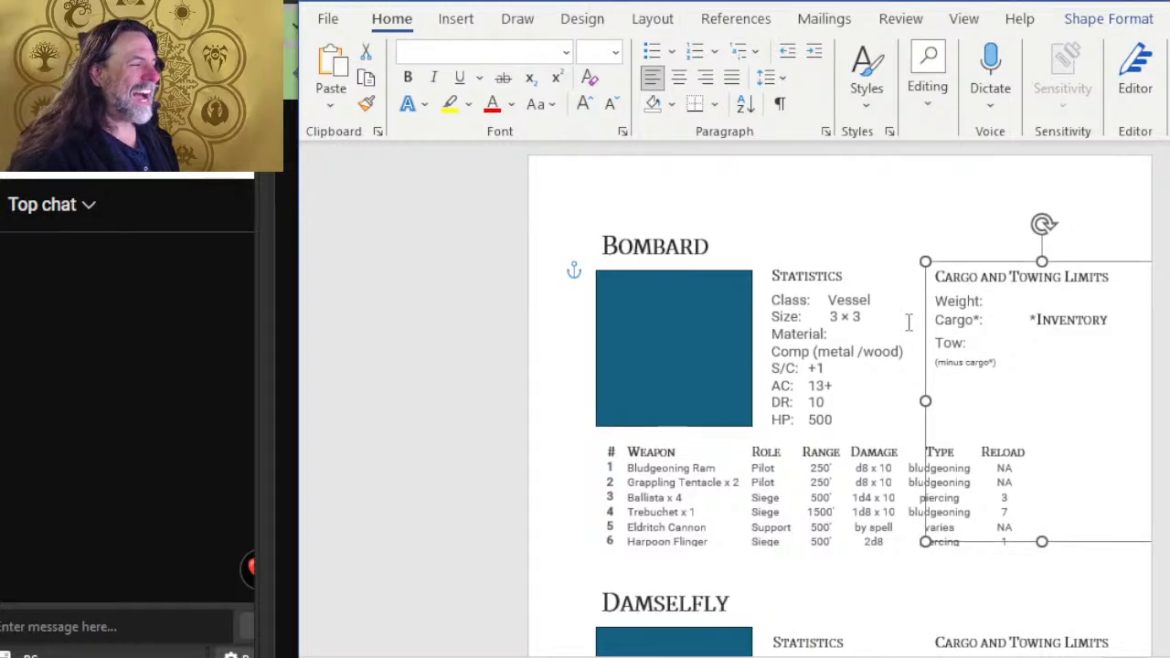
- Put the Damselfly's material value on its own line and extend its Statistics box up and down to fit all lines
scroll(909, 323, "down", 5)
scroll(927, 331, "up", 1)
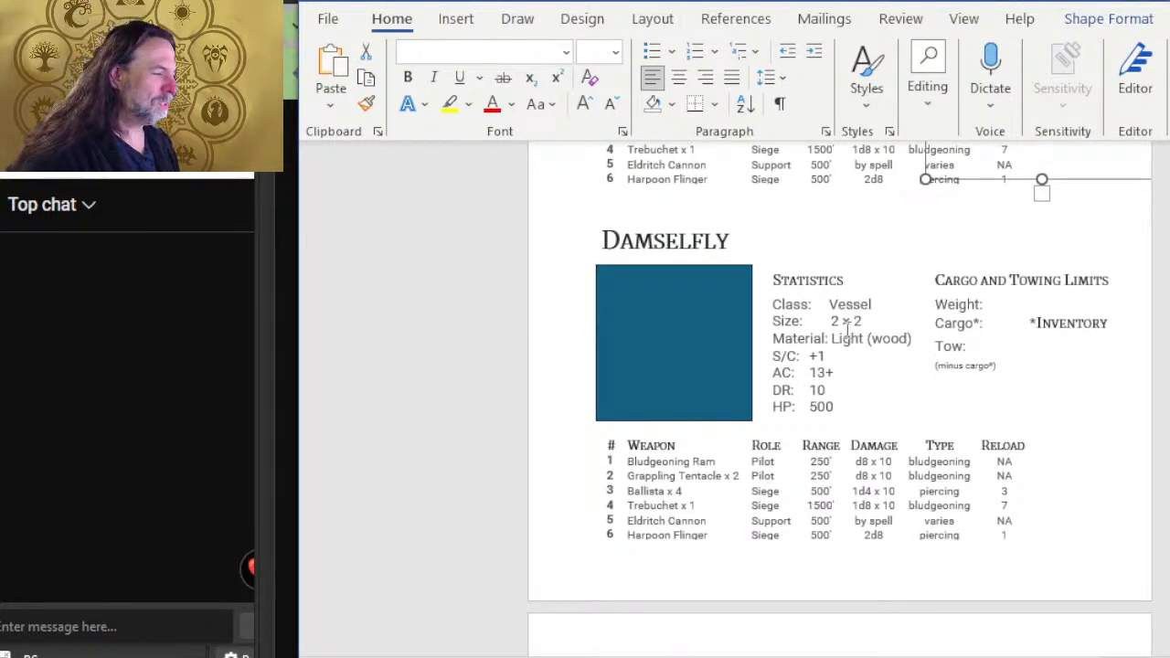
left_click(837, 388)
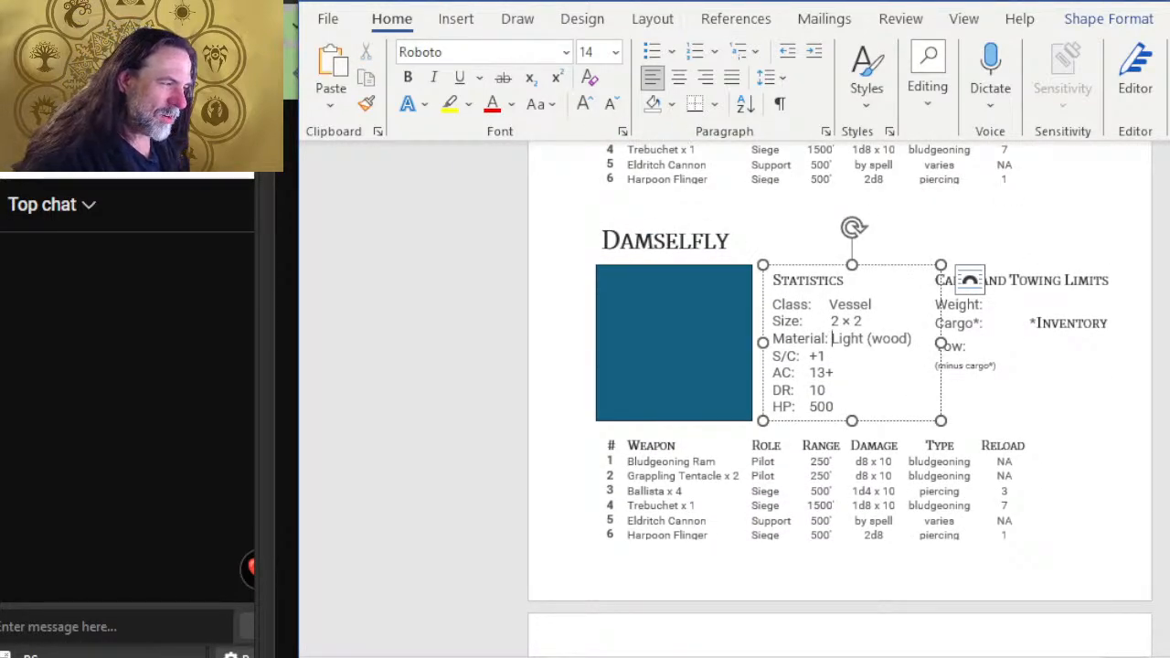
key("Return")
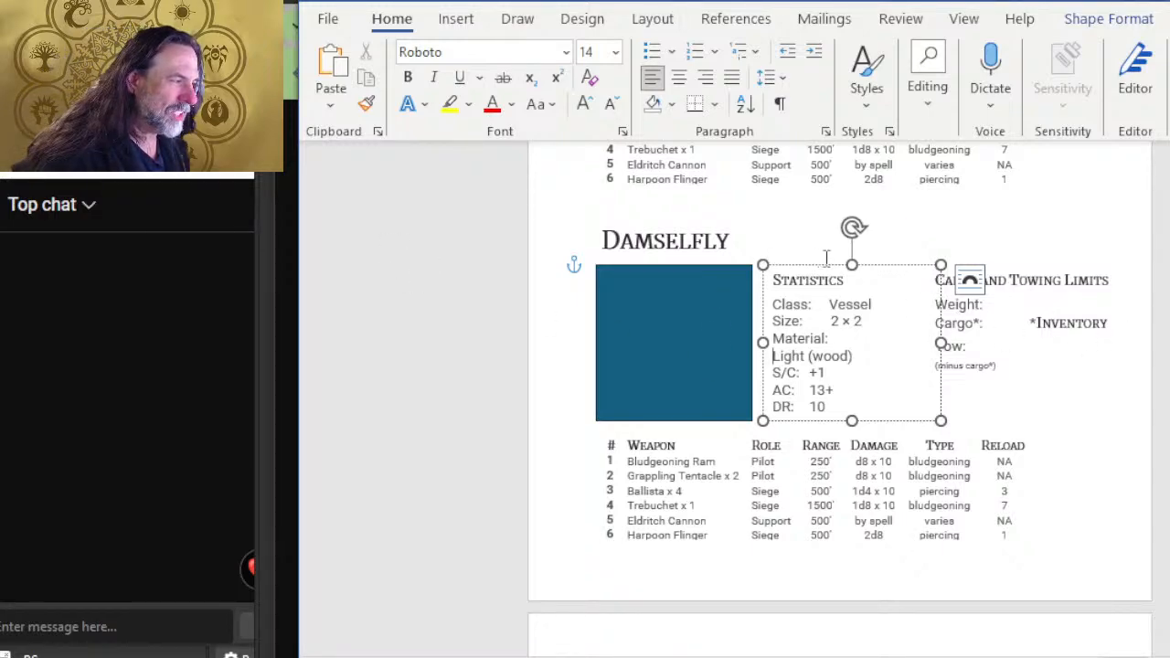
left_click_drag(851, 265, 853, 256)
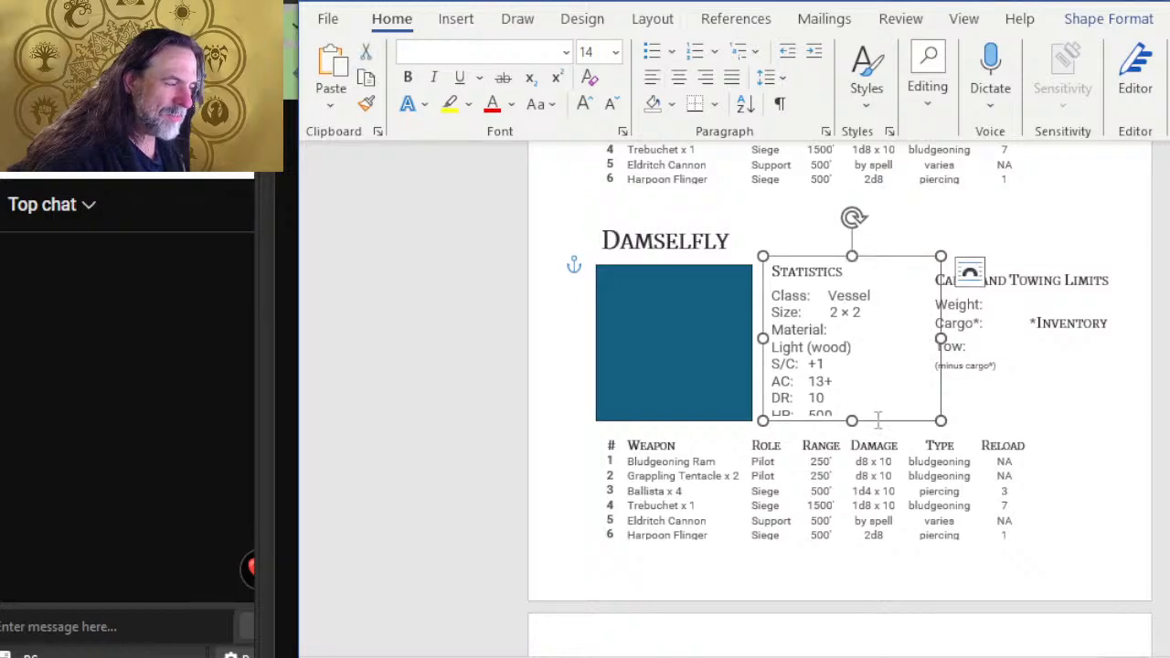
left_click_drag(851, 420, 851, 427)
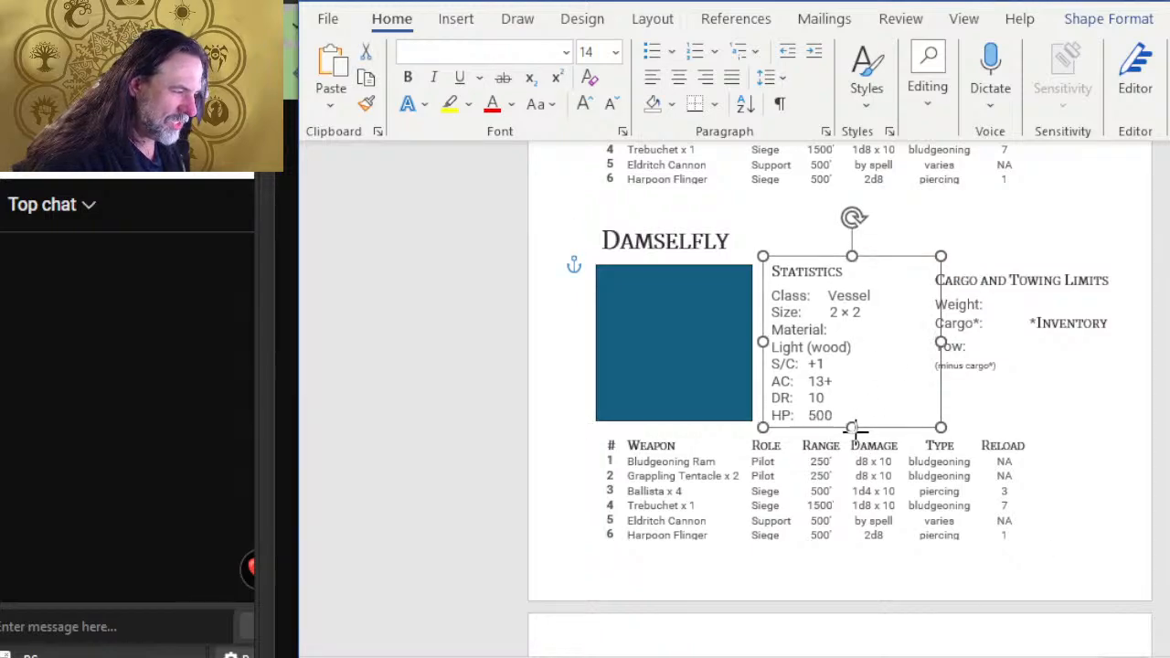
left_click(862, 368)
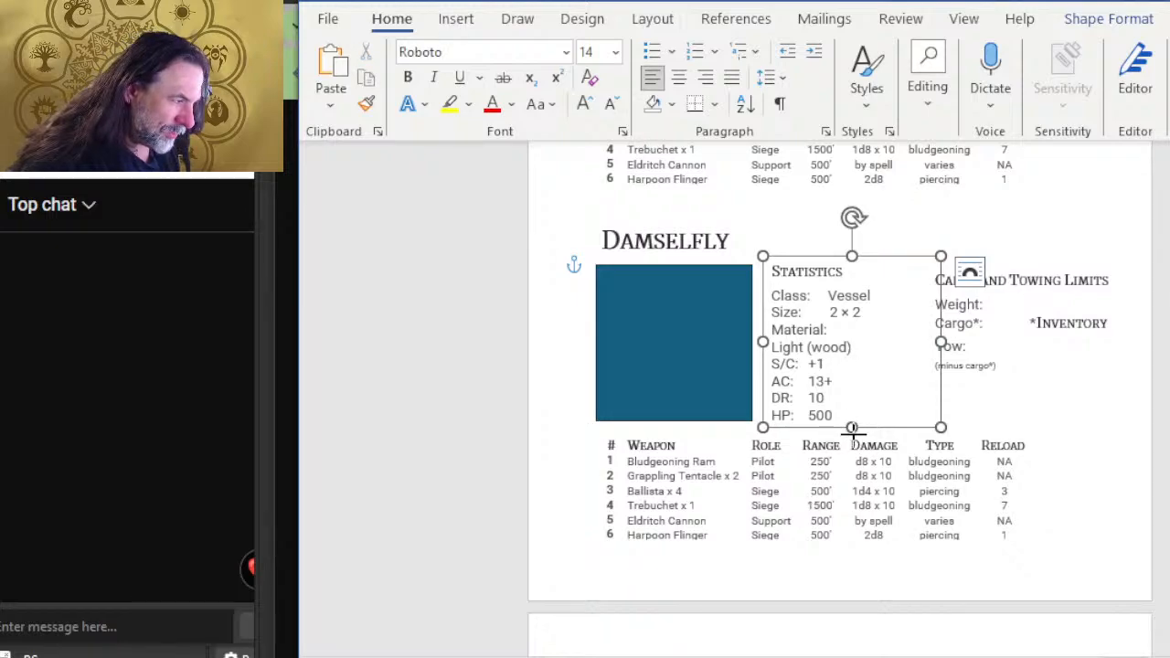
left_click_drag(851, 430, 850, 433)
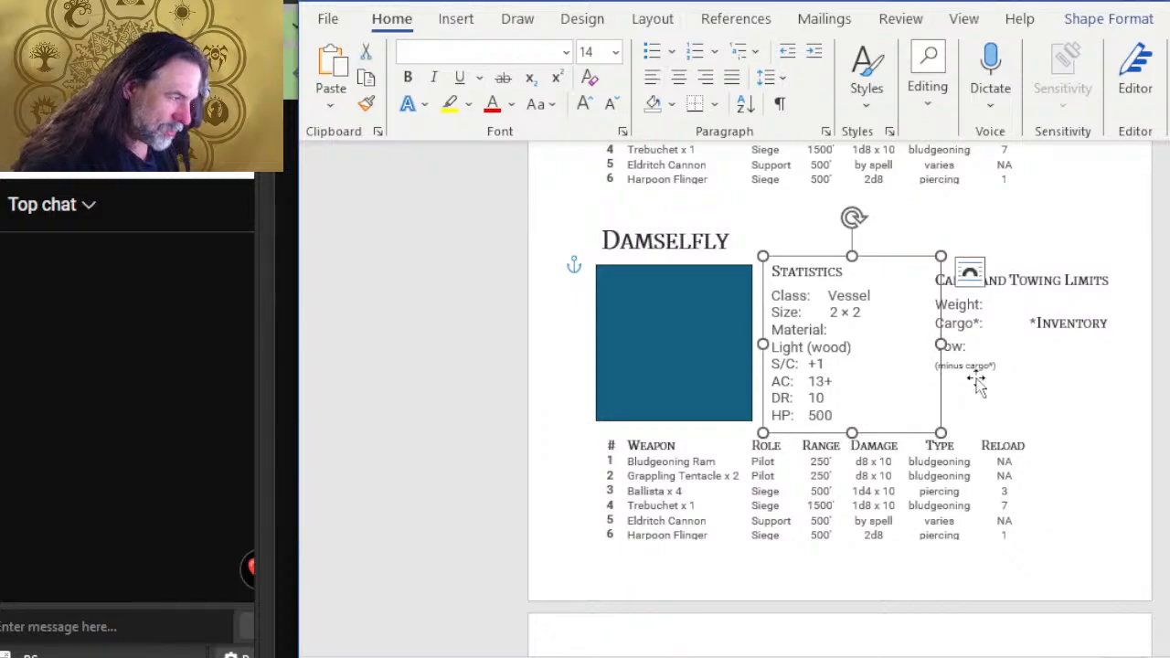
- Nudge the Damselfly's Cargo and Towing Limits box up until its heading is level with the Statistics heading
left_click(1050, 301)
left_click(1042, 227)
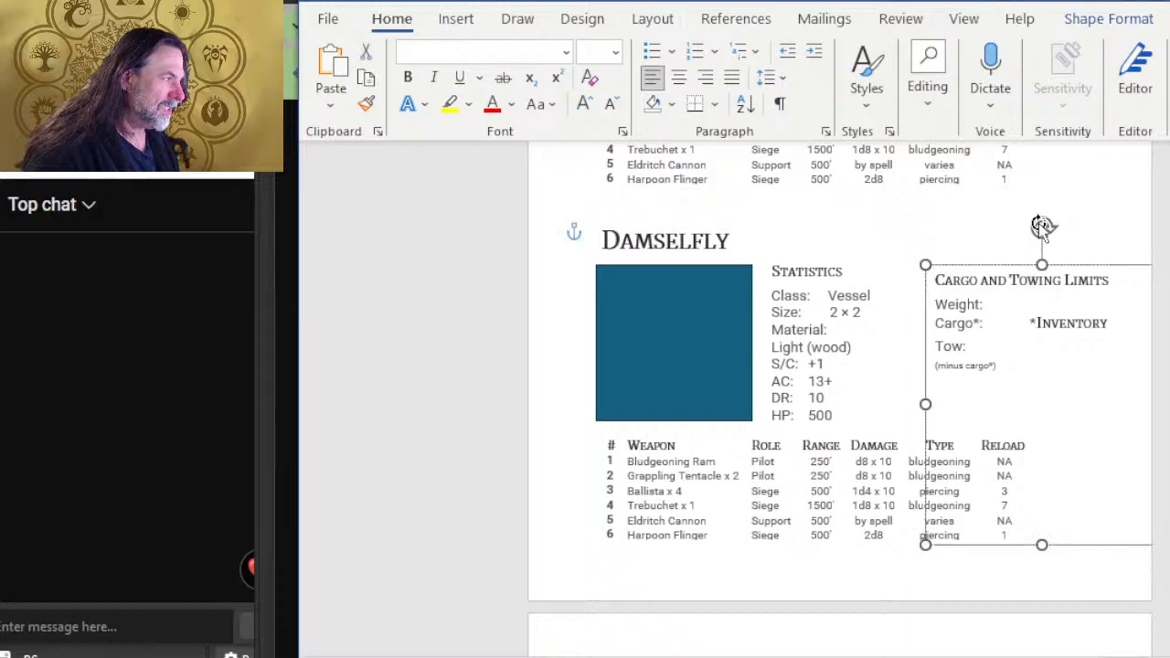
key("Up")
key("Up")
key("Up")
key("Up")
key("Up")
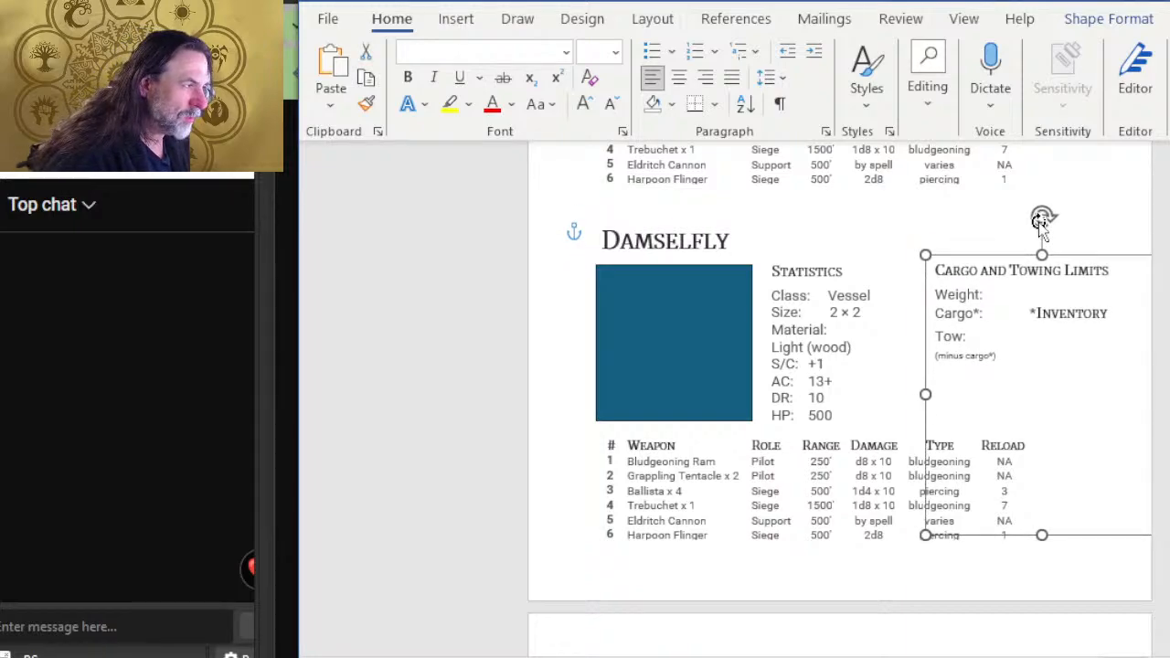
key("Down")
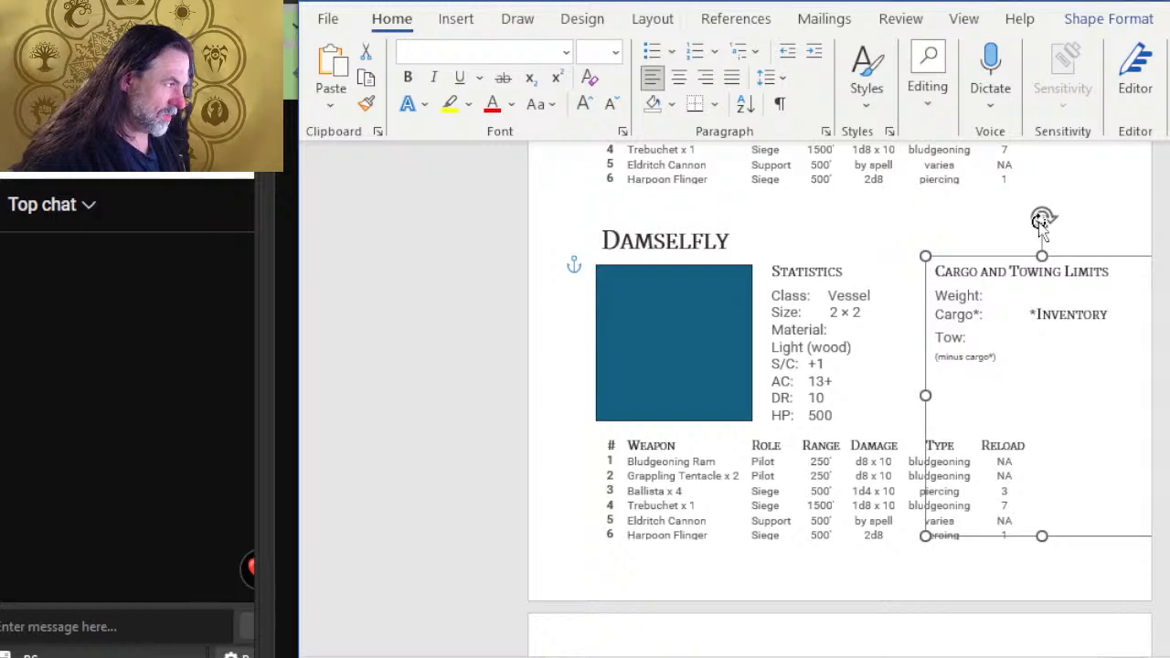
key("Up")
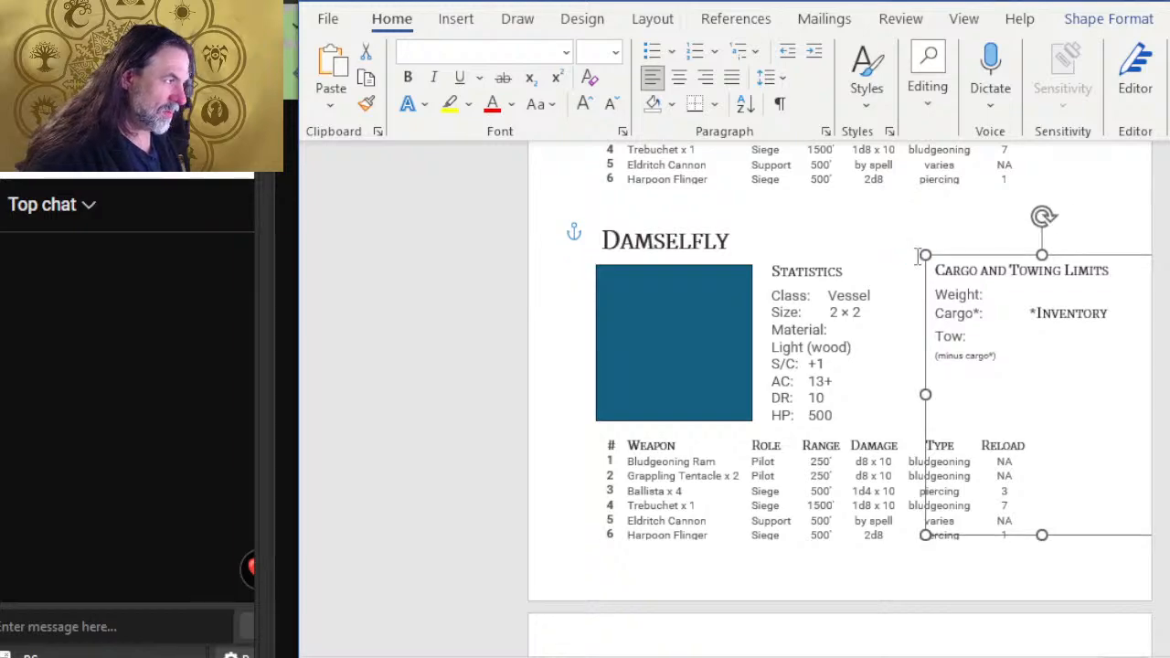
key("Down")
- Put the Flying Fish's material value on its own line and extend its Statistics box up and down to fit all lines
scroll(920, 256, "down", 5)
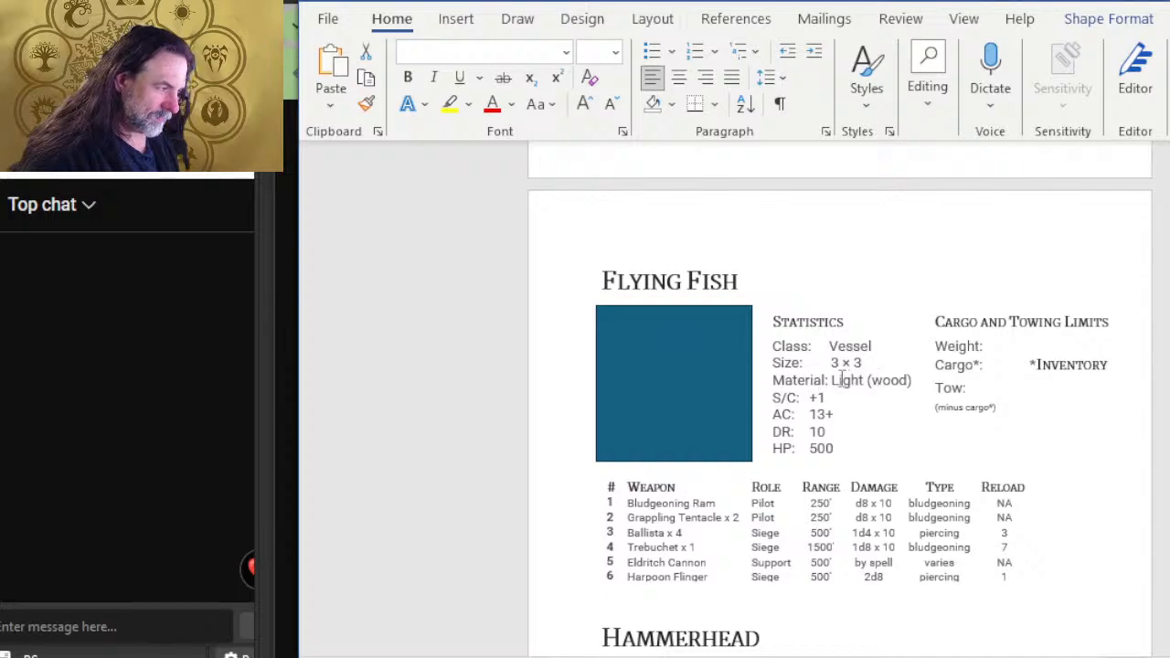
left_click(833, 380)
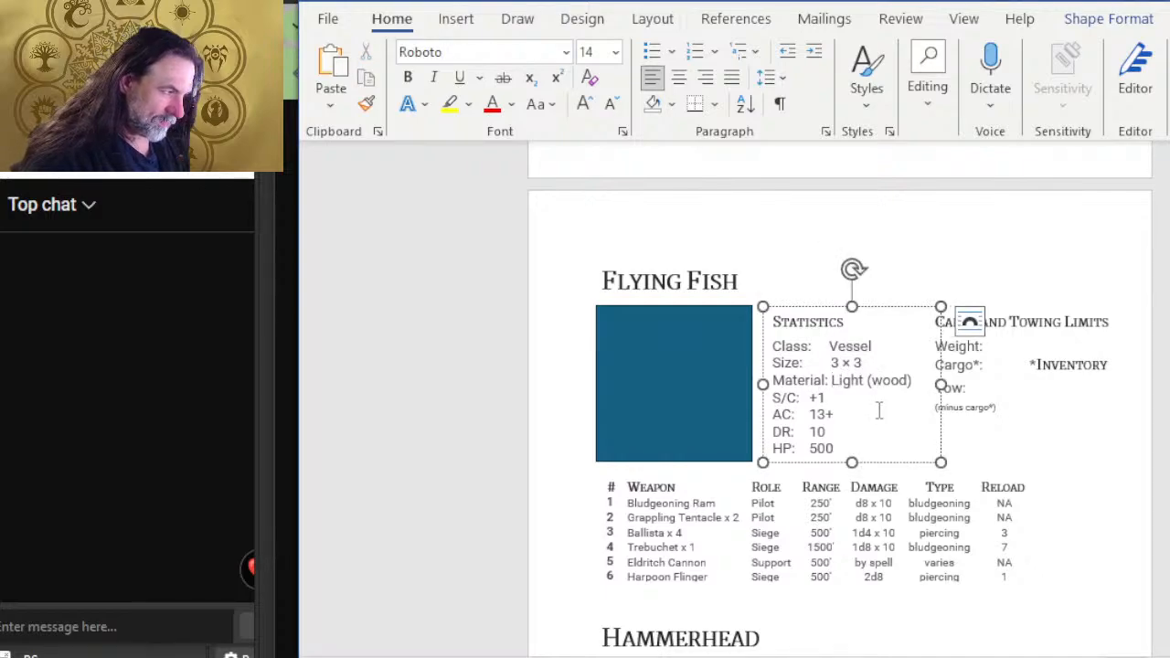
key("Return")
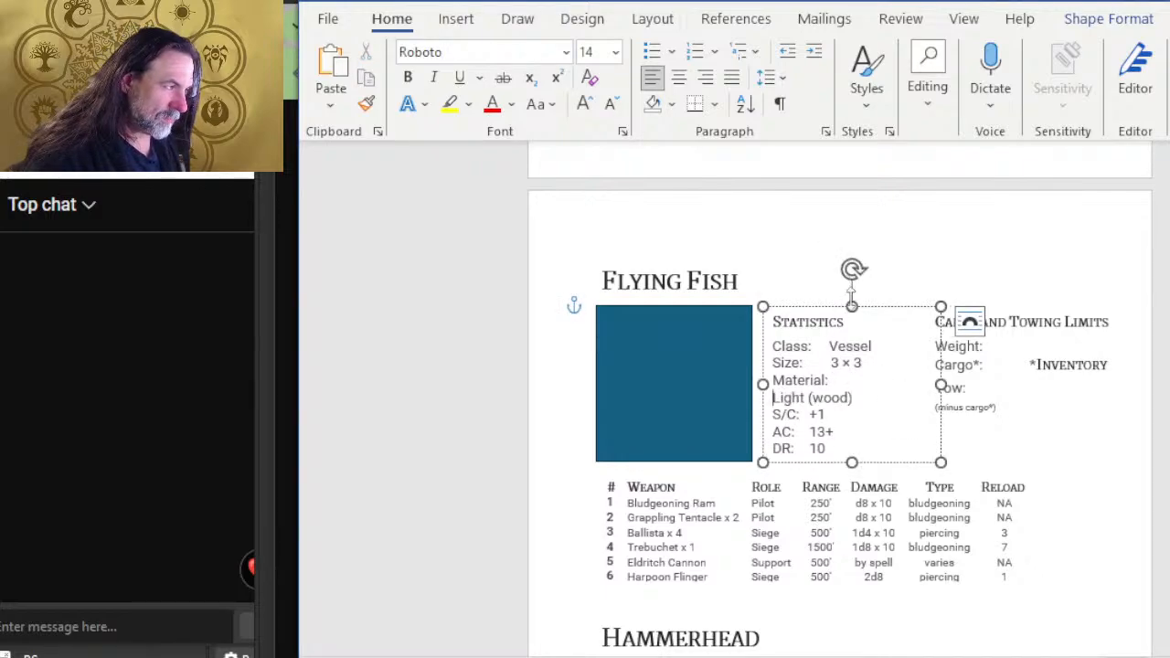
left_click_drag(851, 304, 861, 296)
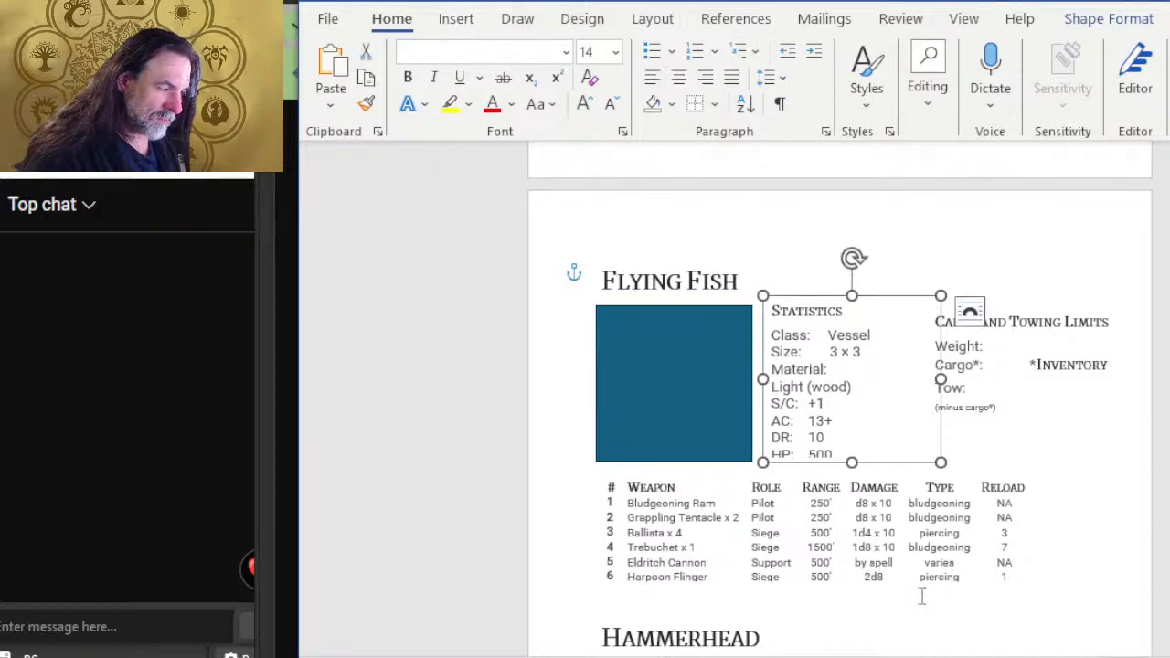
left_click_drag(851, 462, 852, 473)
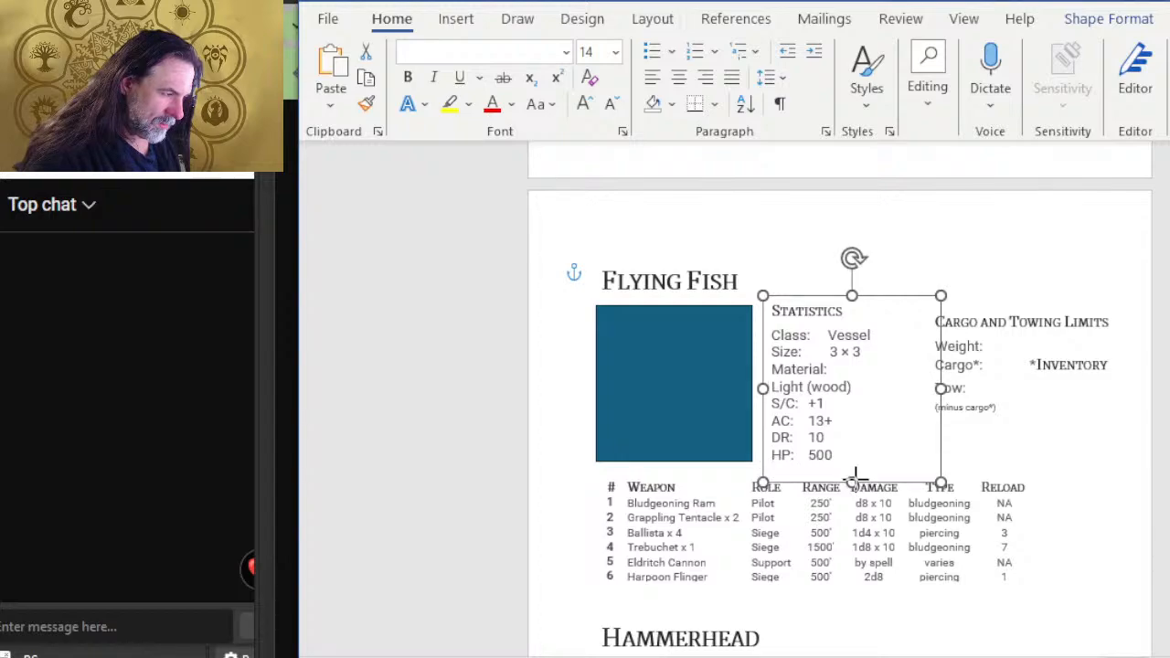
- Nudge the Flying Fish's Cargo and Towing Limits box up until its heading is level with the Statistics heading
left_click(1056, 297)
left_click(1052, 308)
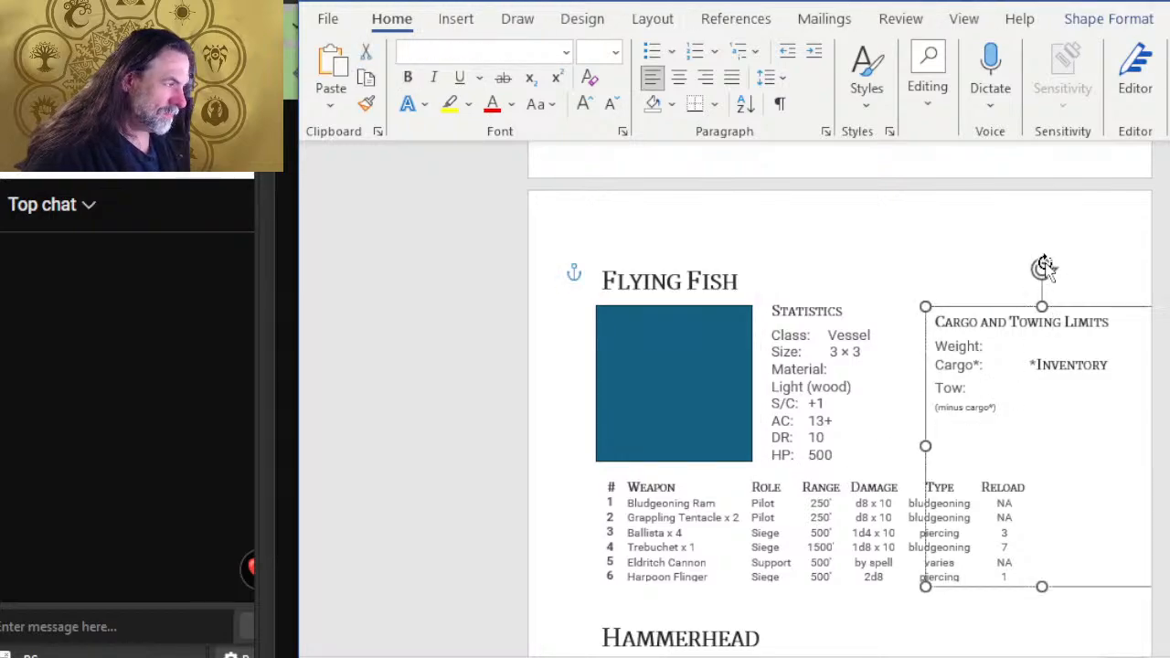
key("Up")
key("Up")
key("Up")
key("Up")
key("Up")
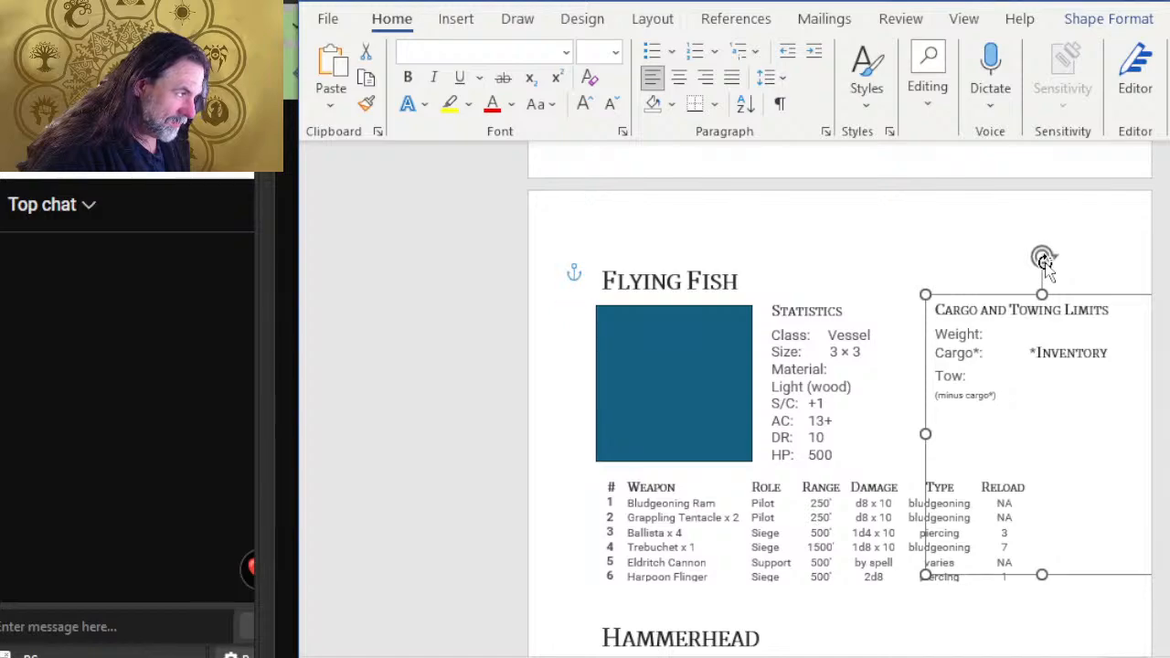
key("Down")
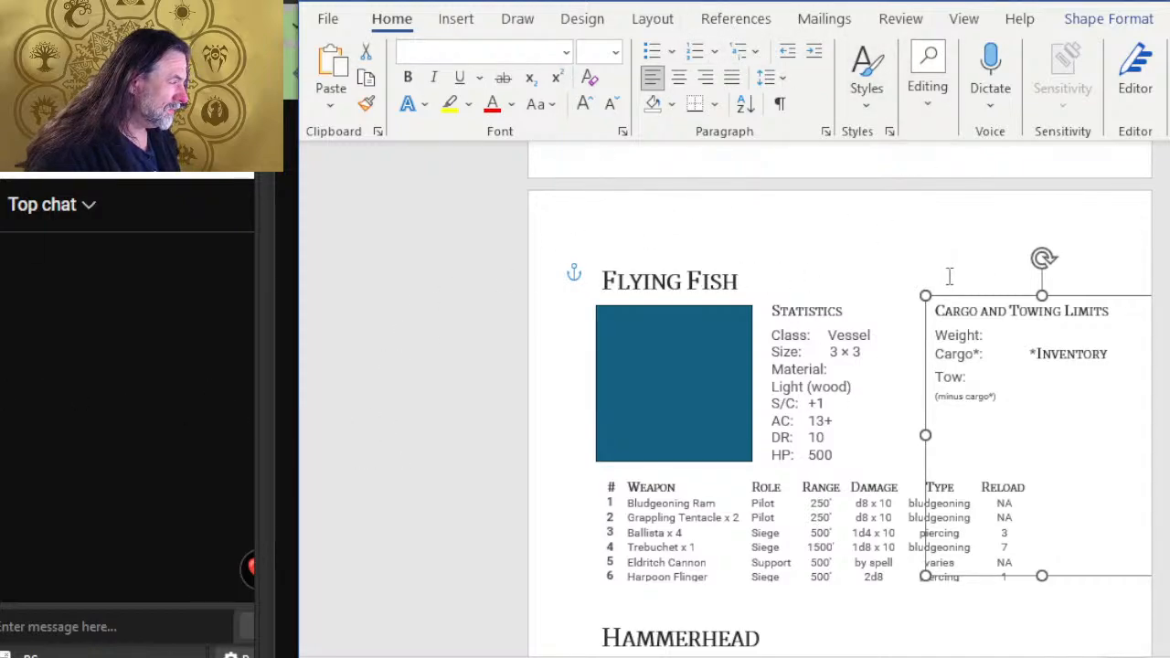
- Apply the last custom page margins to the document: 0.5" top, left and right, and 0.75" bottom
left_click(543, 220)
scroll(612, 230, "up", 4)
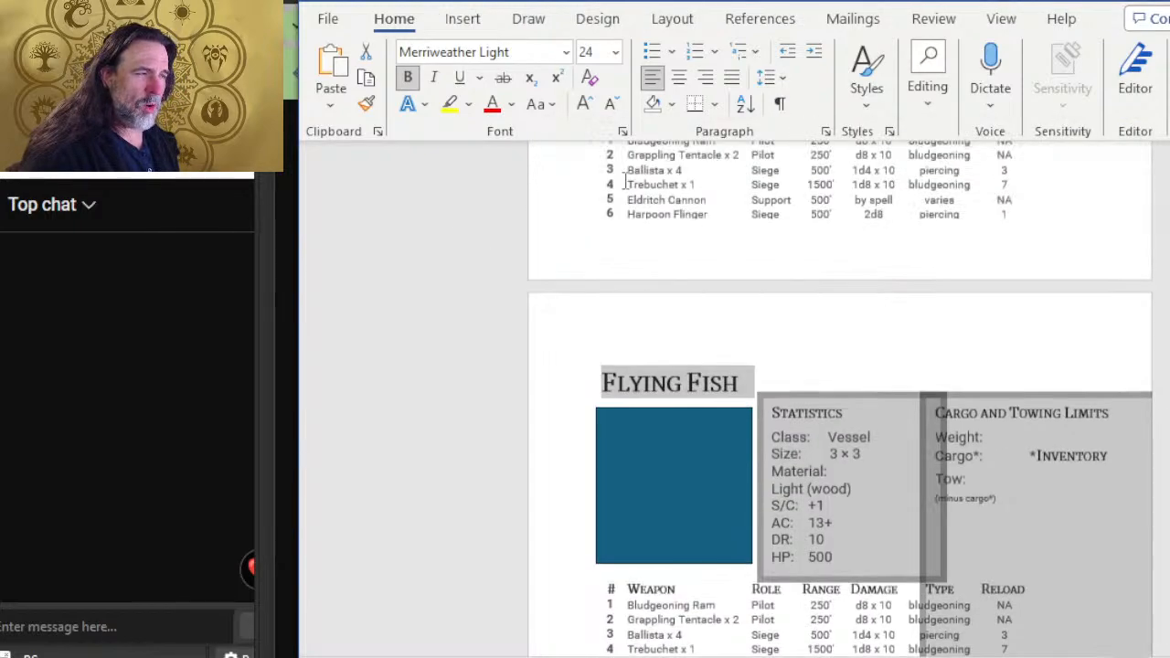
scroll(621, 246, "up", 4)
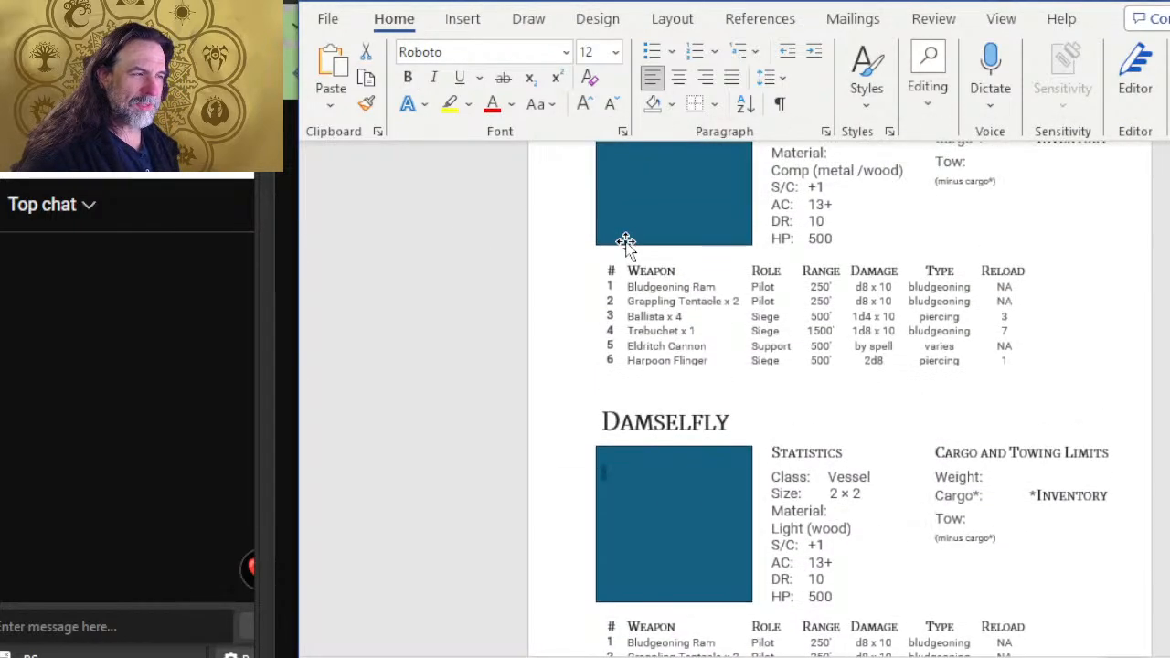
left_click(631, 208)
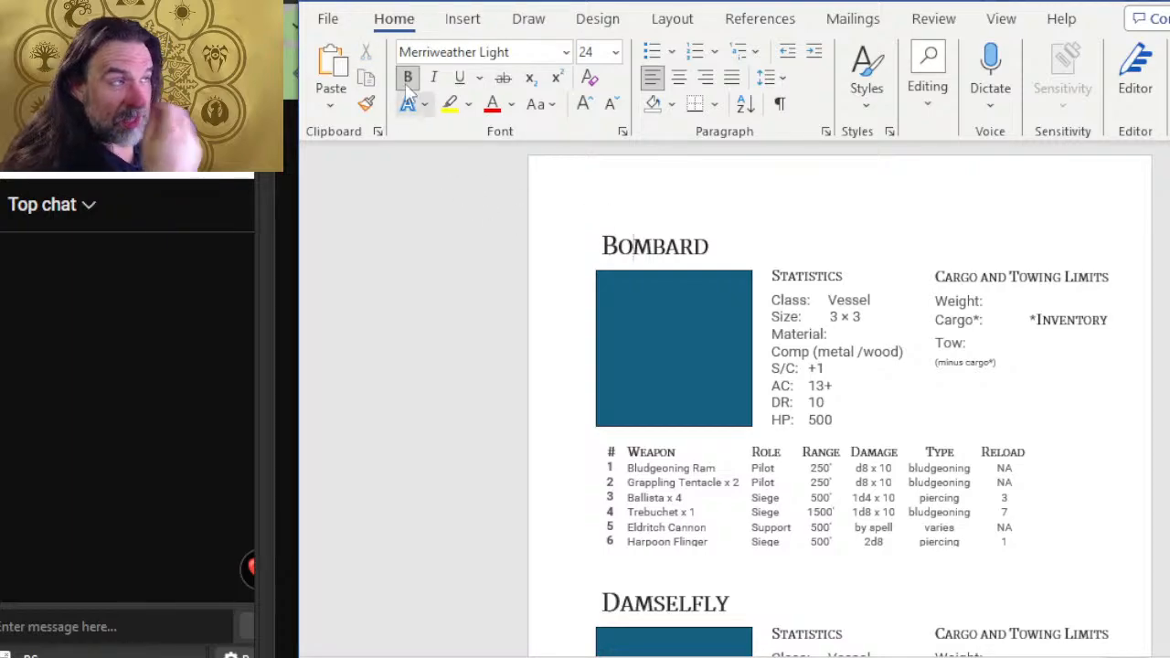
left_click(596, 21)
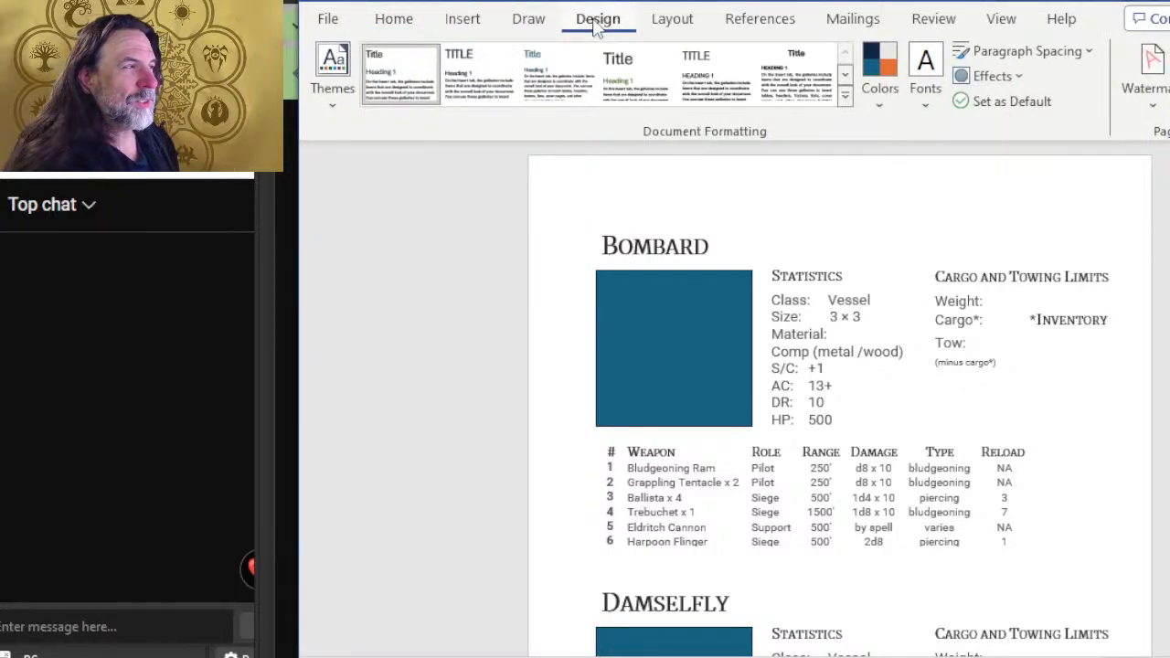
left_click(672, 19)
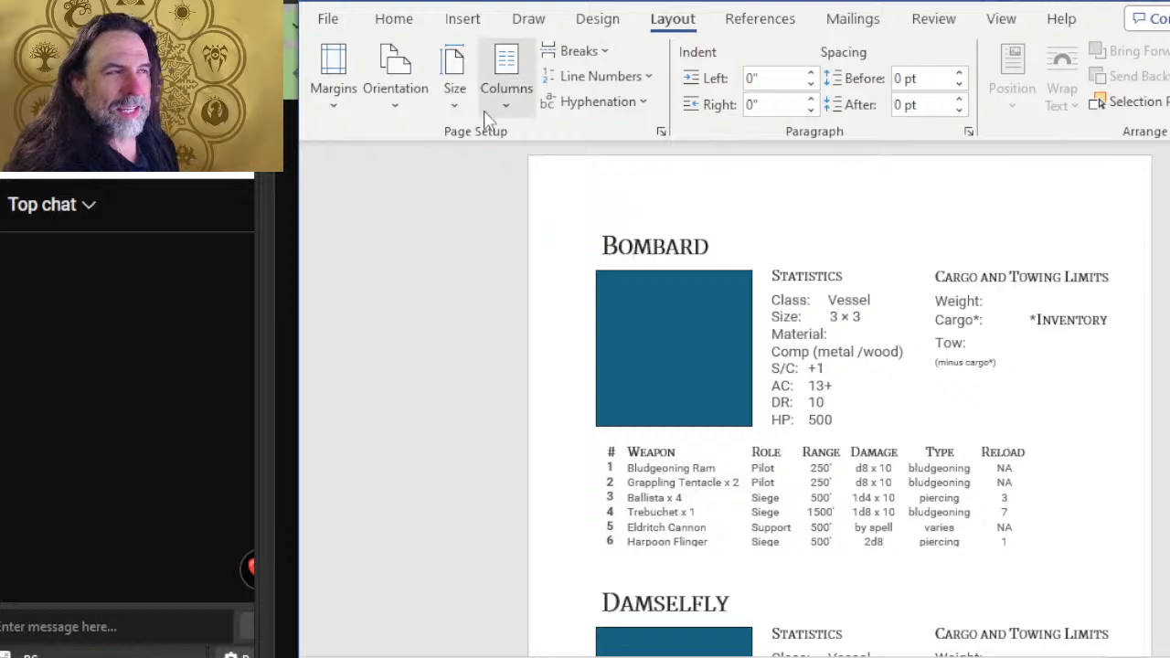
left_click(336, 103)
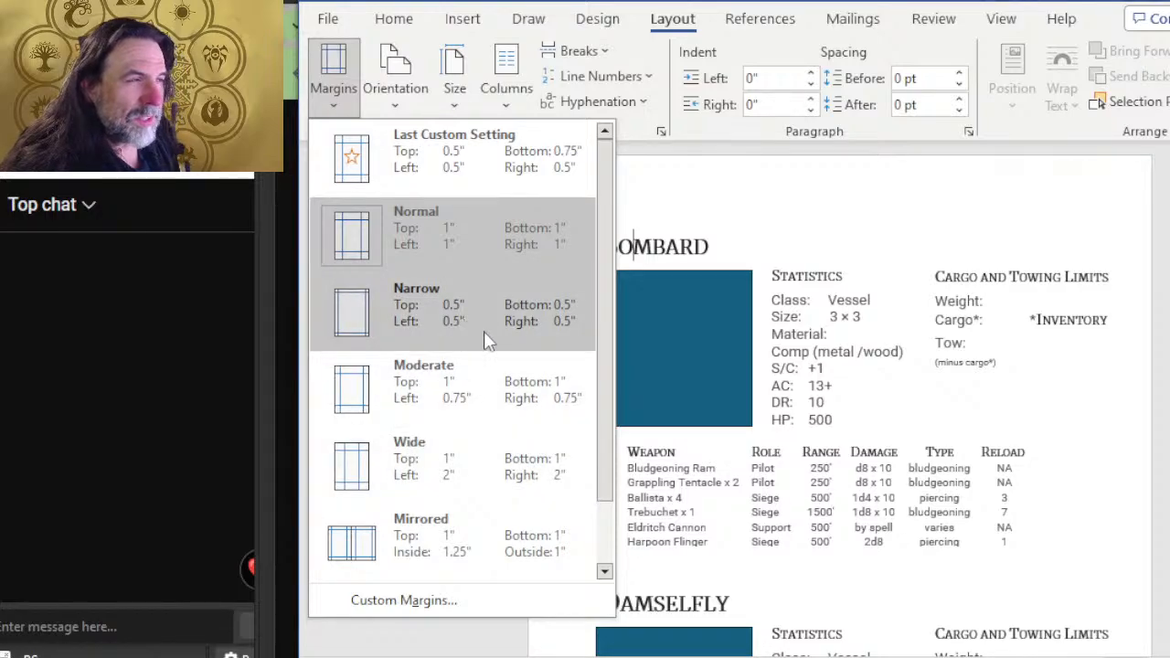
left_click(472, 161)
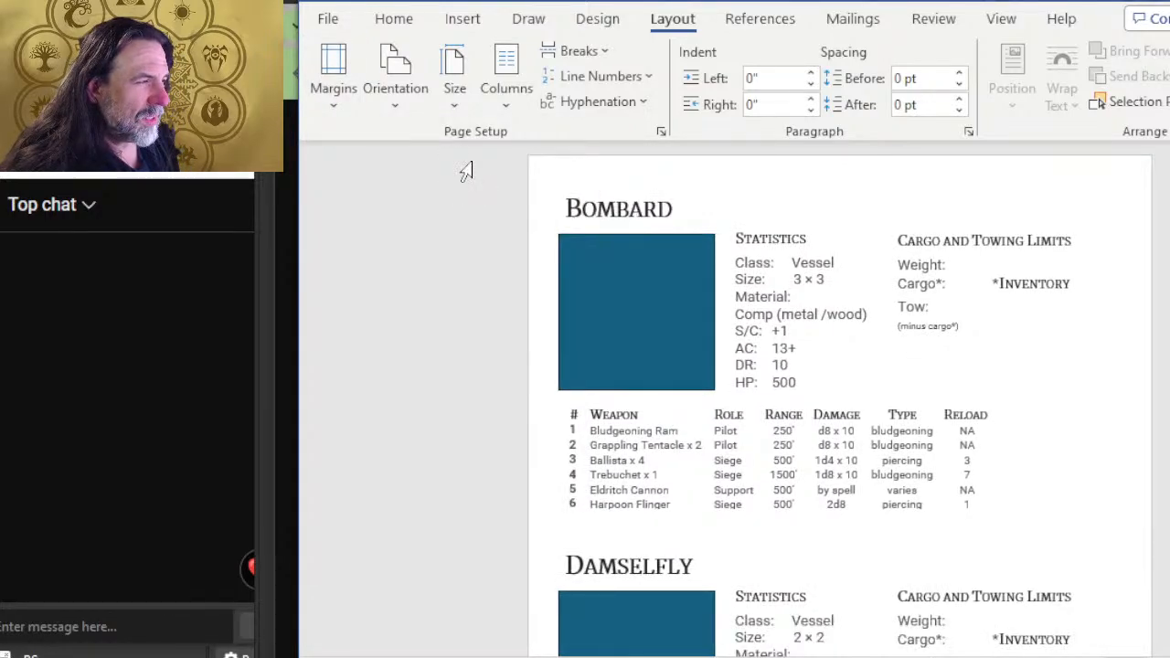
- Insert a blank line before the Flying Fish heading to push that ship's block onto the next page
scroll(859, 346, "down", 4)
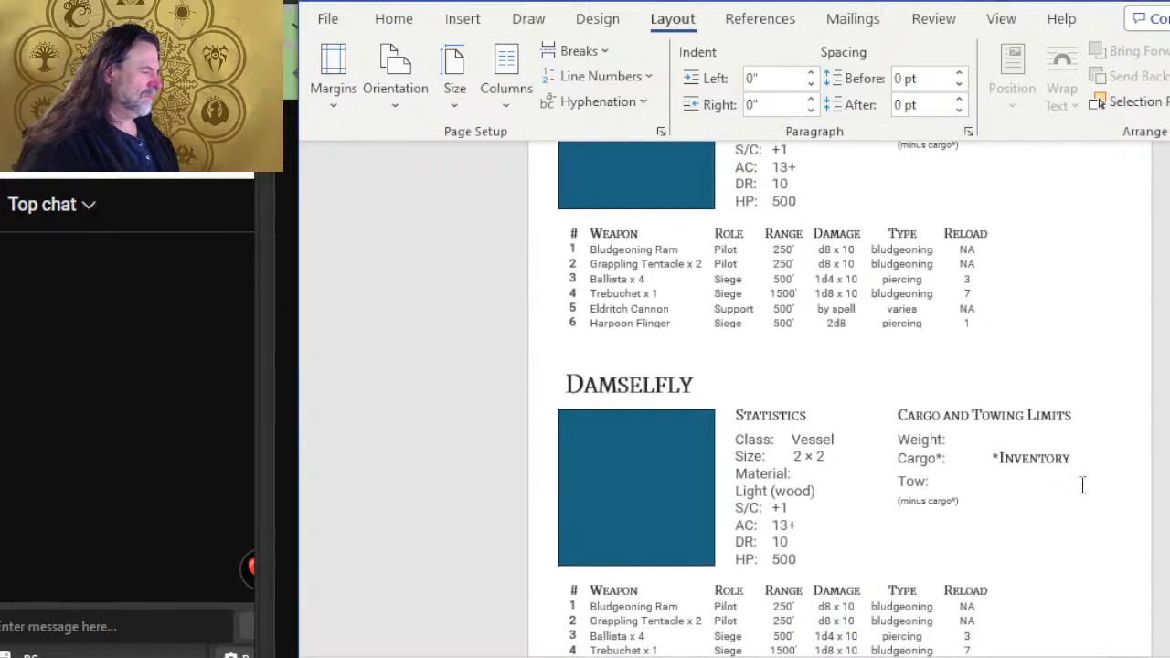
left_click(1072, 459)
scroll(905, 366, "up", 4)
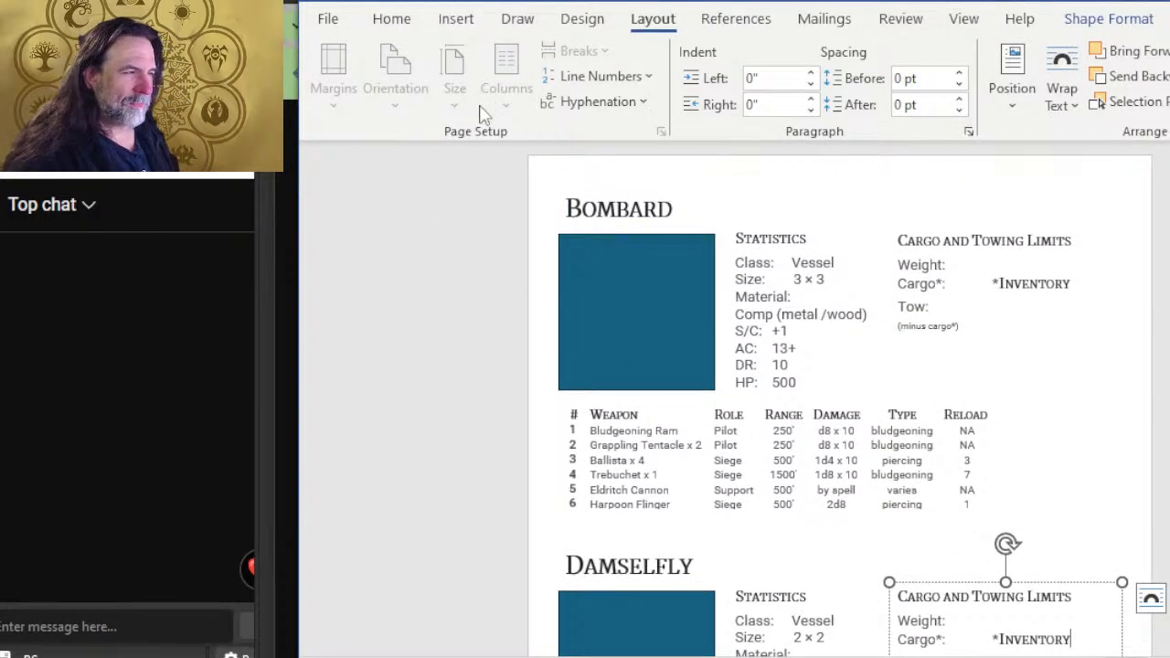
scroll(643, 399, "down", 6)
scroll(643, 400, "down", 5)
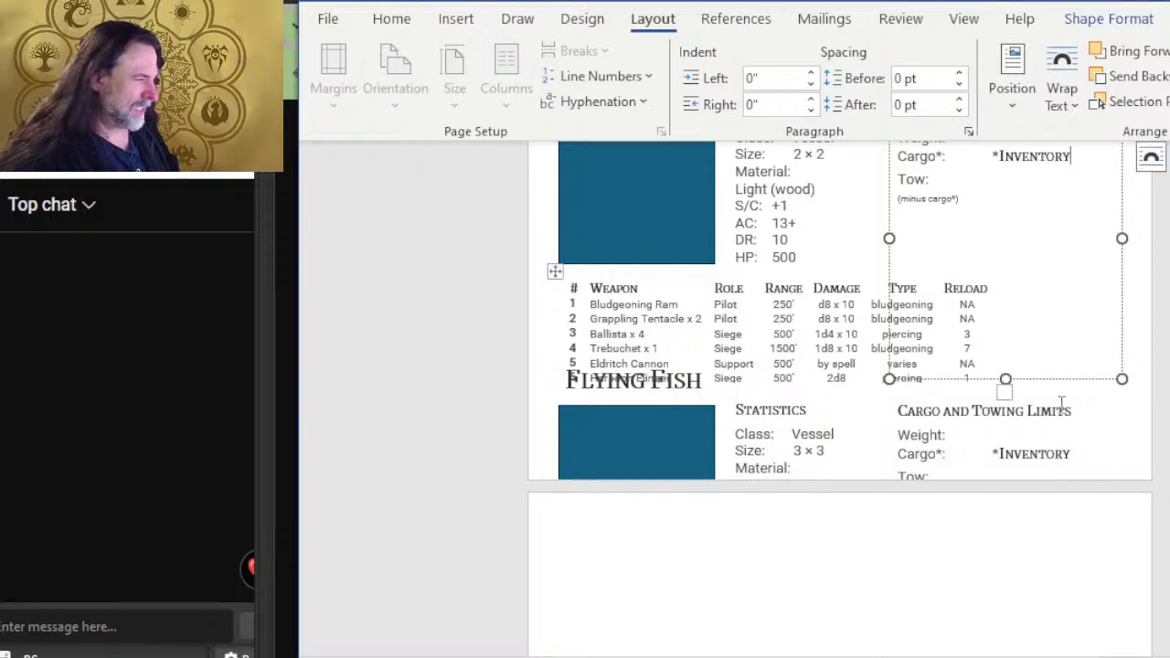
left_click(556, 402)
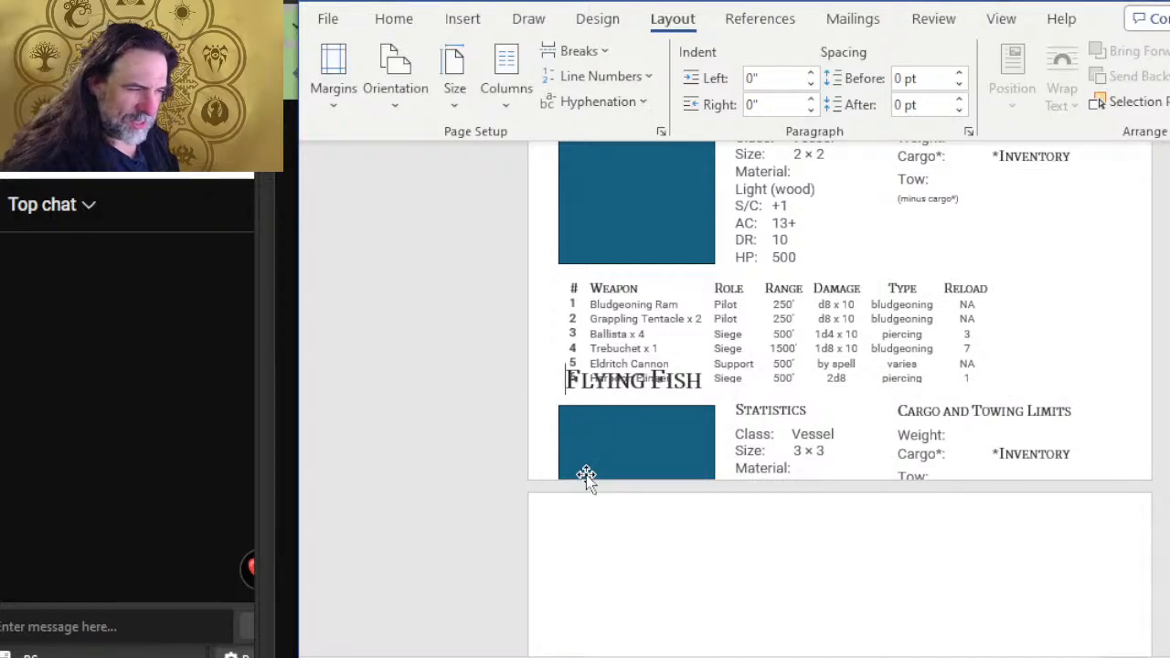
key("Return")
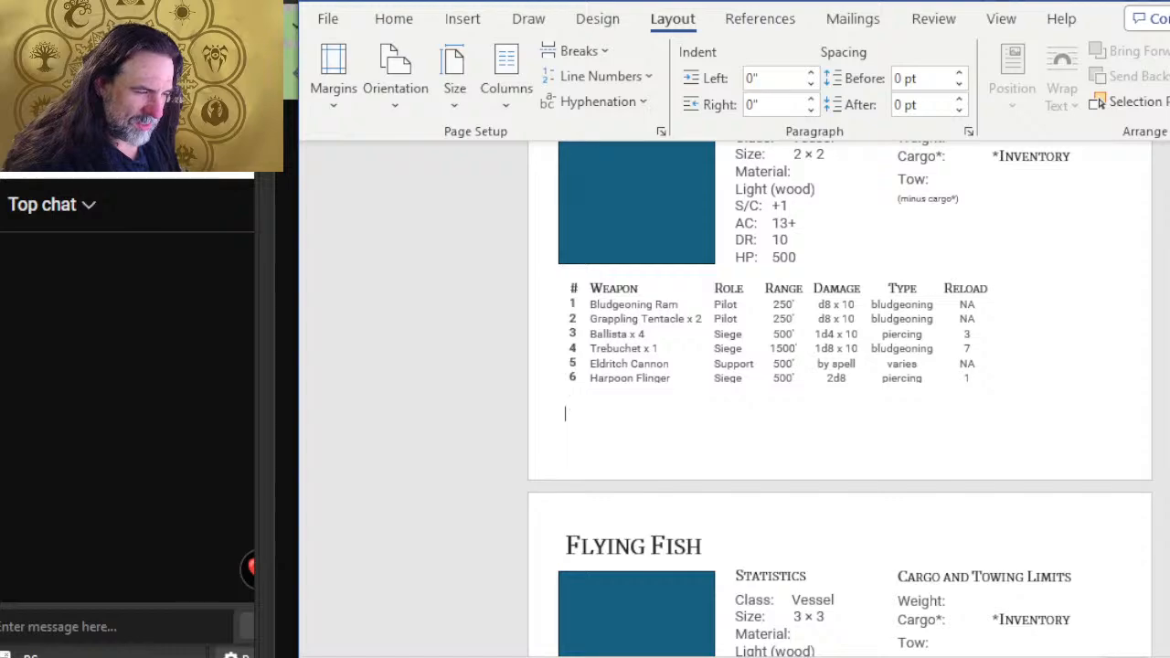
- Add a blank line above the Flying Fish heading at the start of its page
scroll(840, 400, "down", 15)
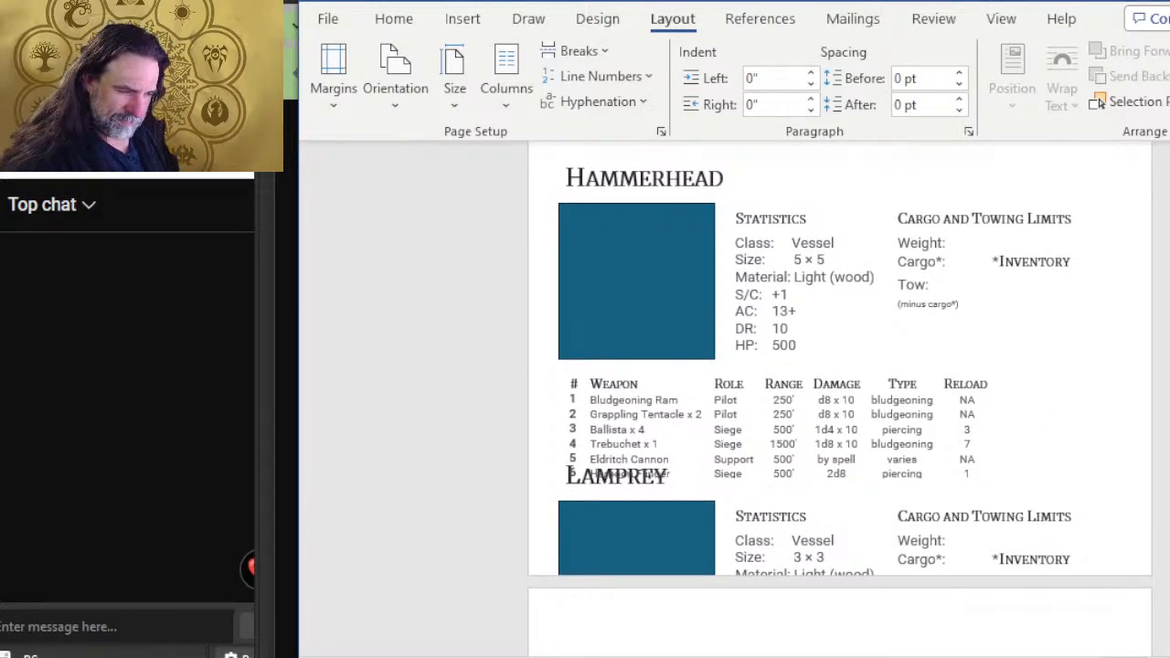
scroll(674, 274, "up", 2)
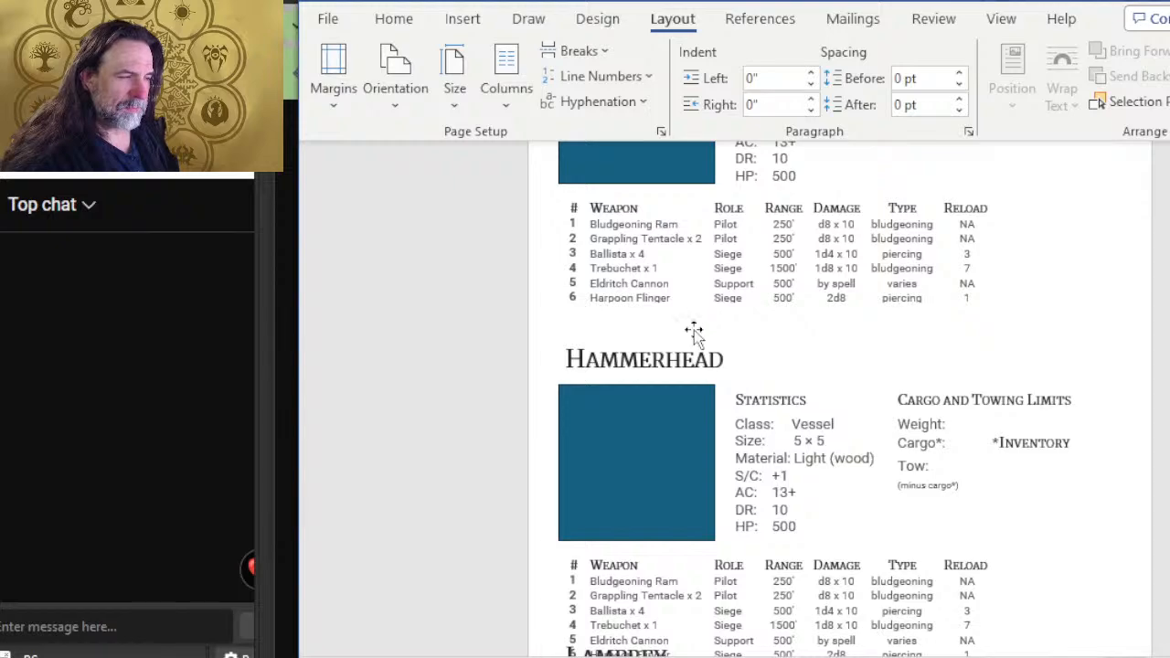
scroll(695, 327, "up", 3)
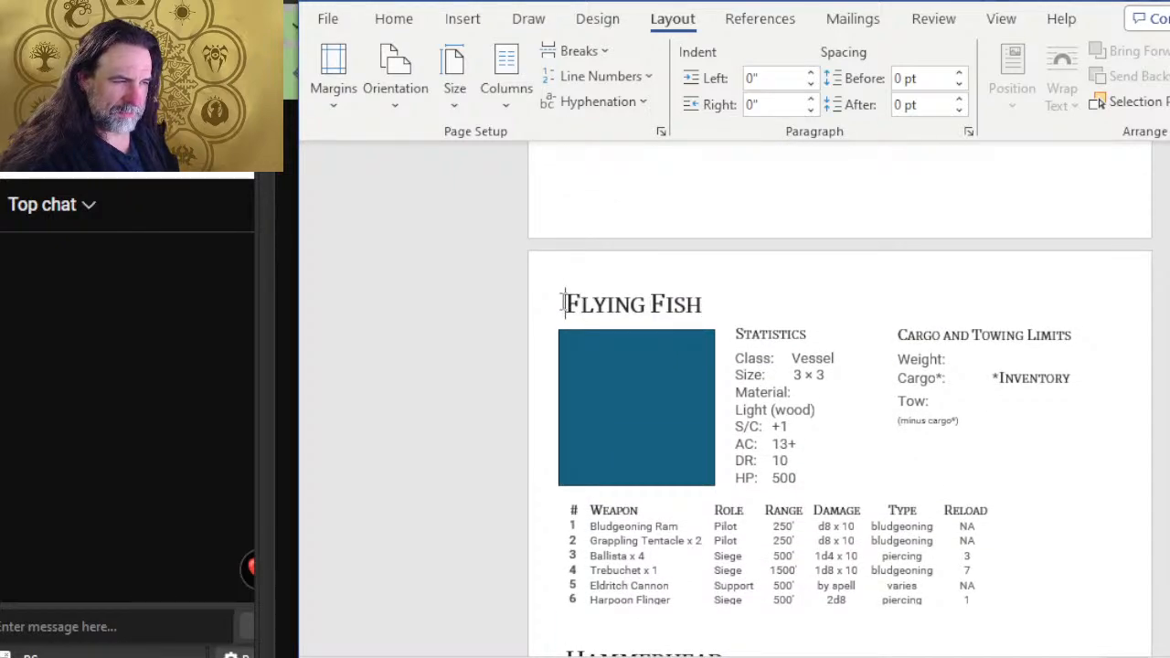
key("Return")
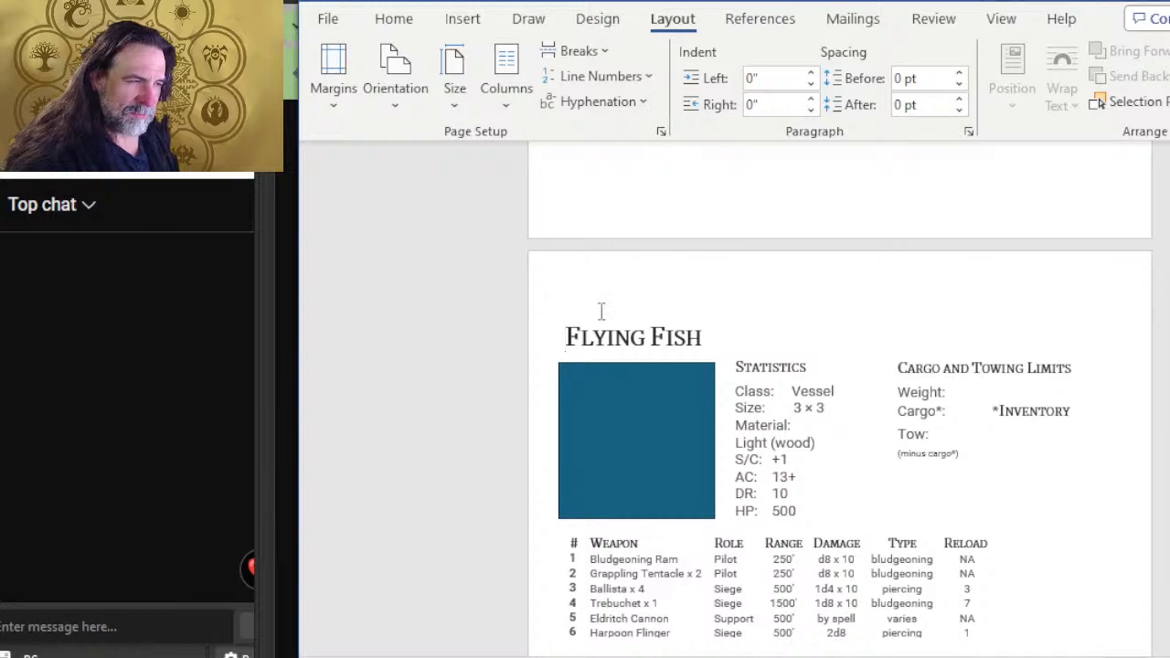
- Shrink the font size of the blank line above the Flying Fish heading to just under 11 pt
triple_click(656, 332)
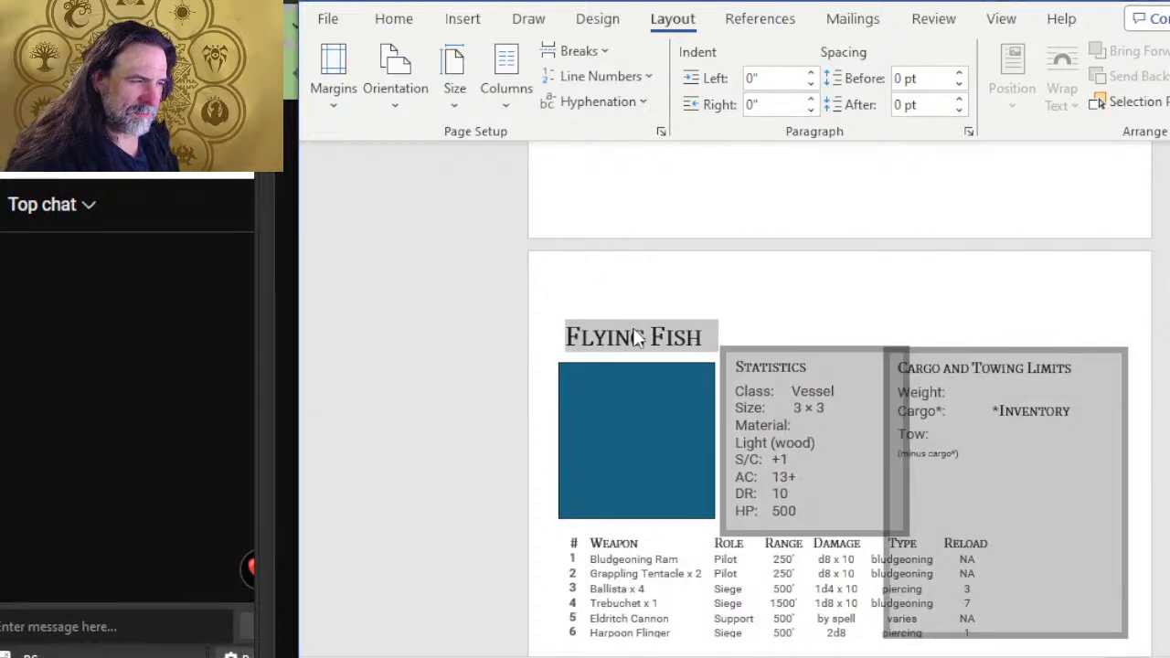
left_click(632, 334)
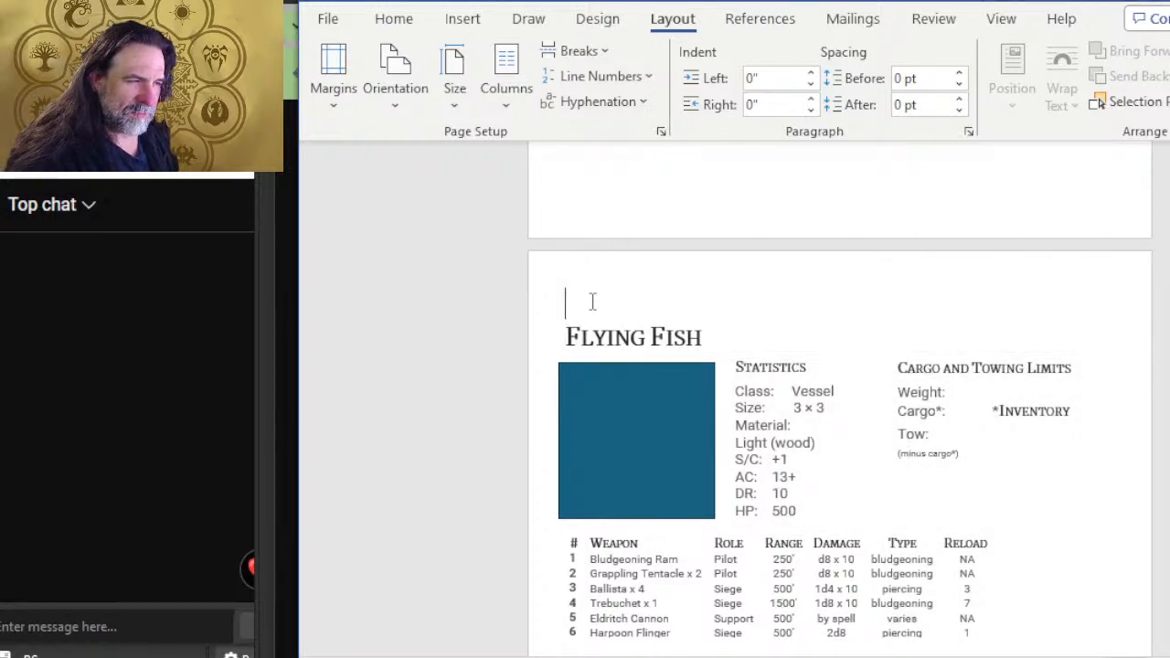
right_click(592, 302)
left_click(795, 218)
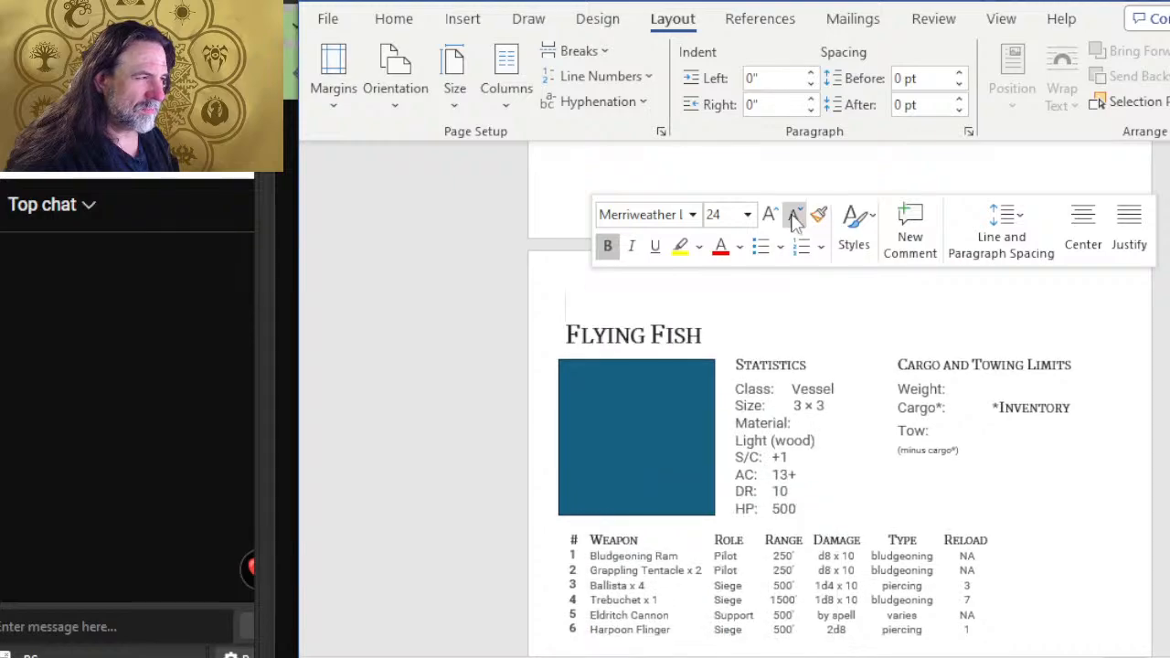
left_click(795, 218)
left_click(795, 217)
left_click(796, 218)
left_click(796, 217)
left_click(795, 218)
left_click(795, 218)
left_click(796, 218)
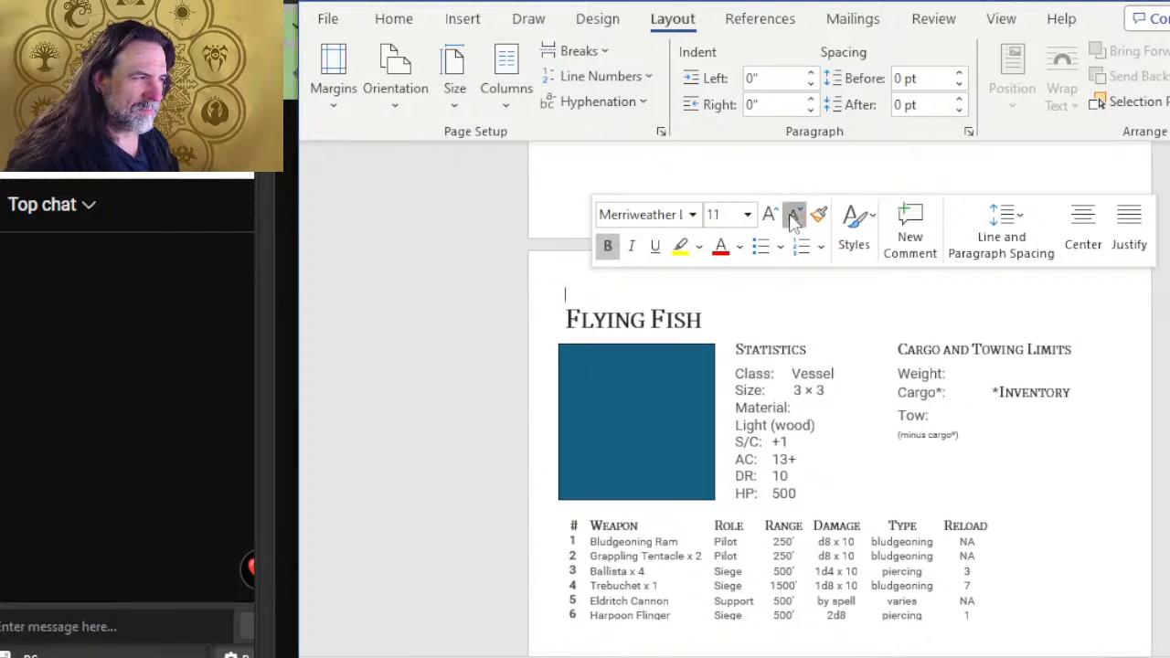
left_click(794, 218)
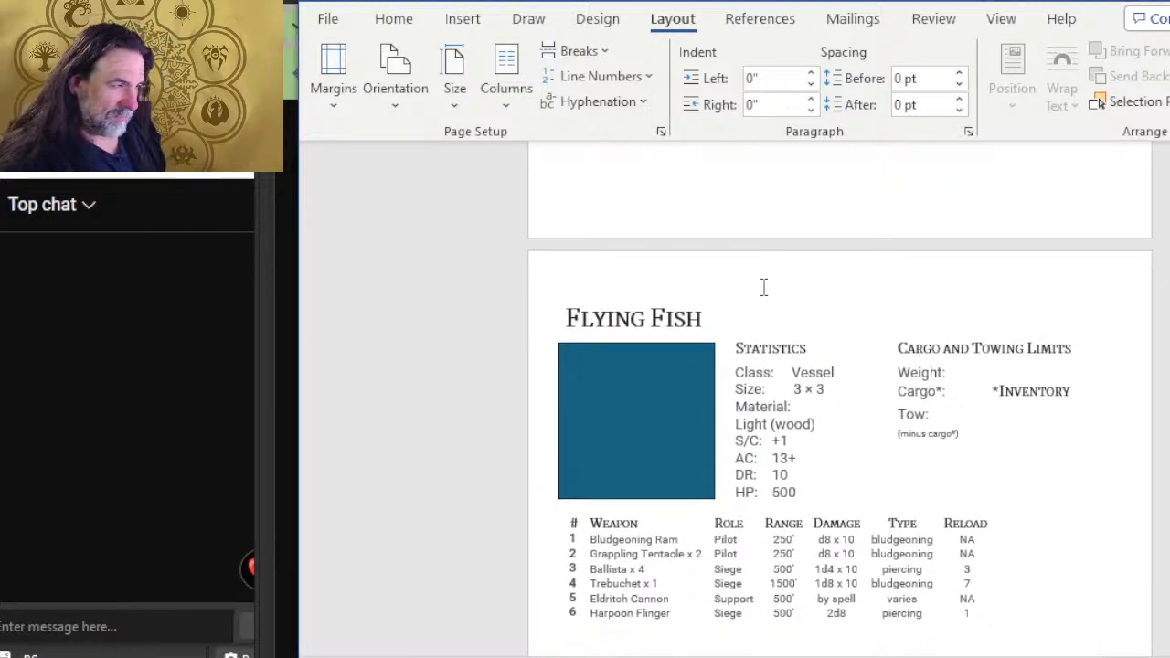
- Insert a blank line above the Hammerhead heading to move that ship's block slightly down
left_click(765, 322)
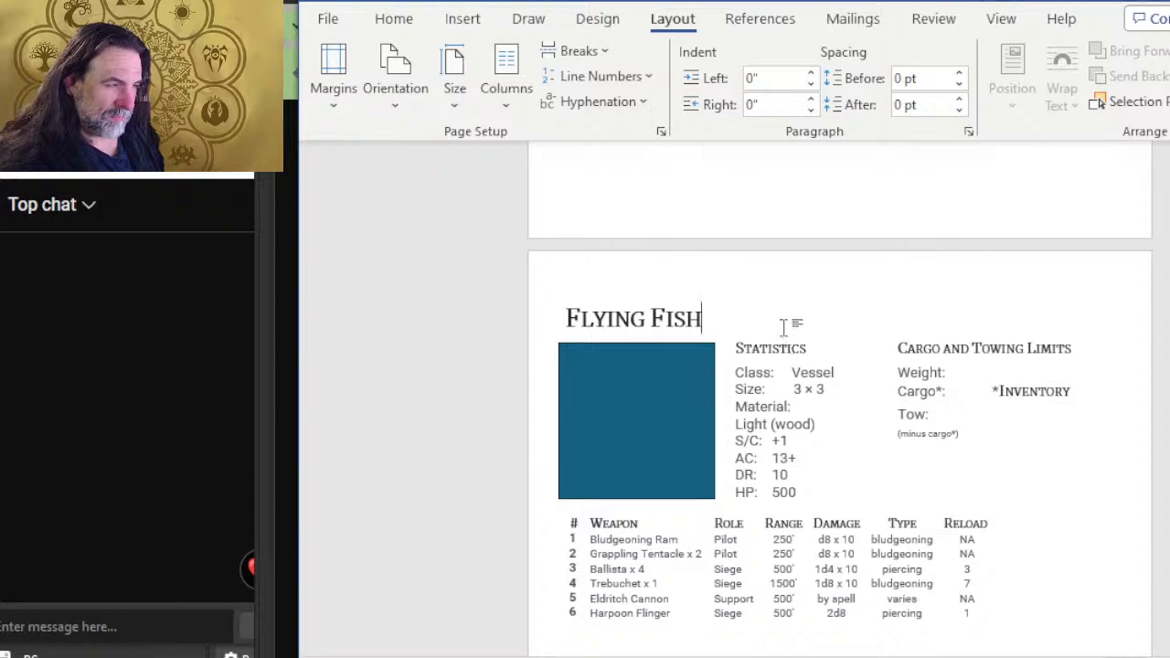
scroll(792, 308, "down", 3)
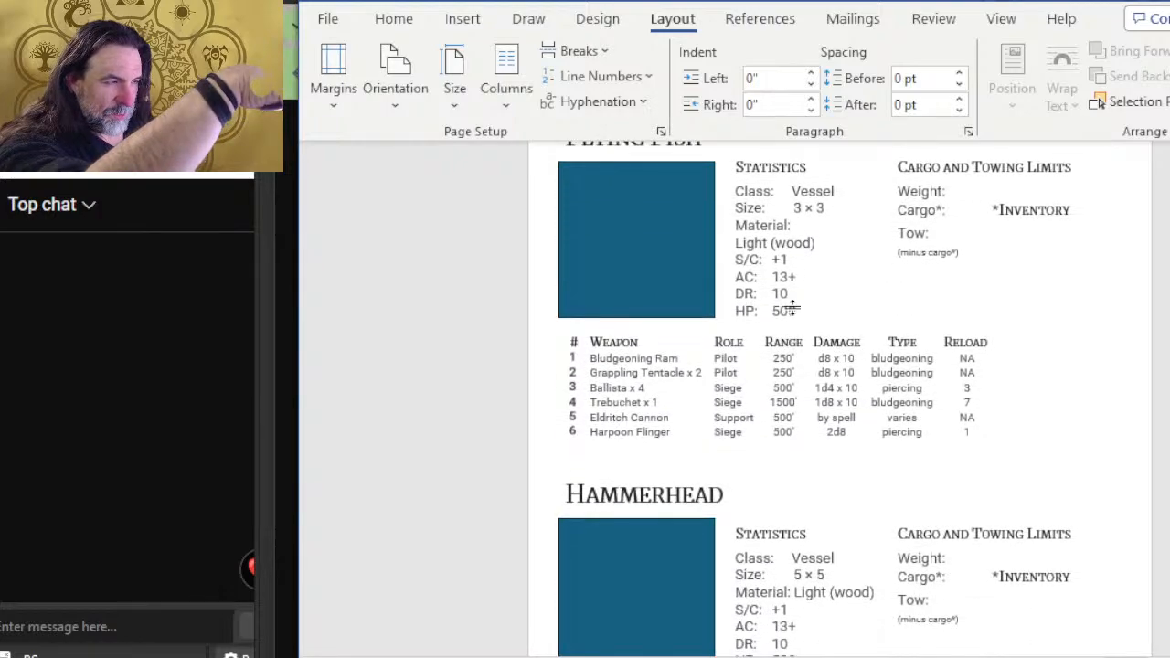
scroll(792, 308, "down", 3)
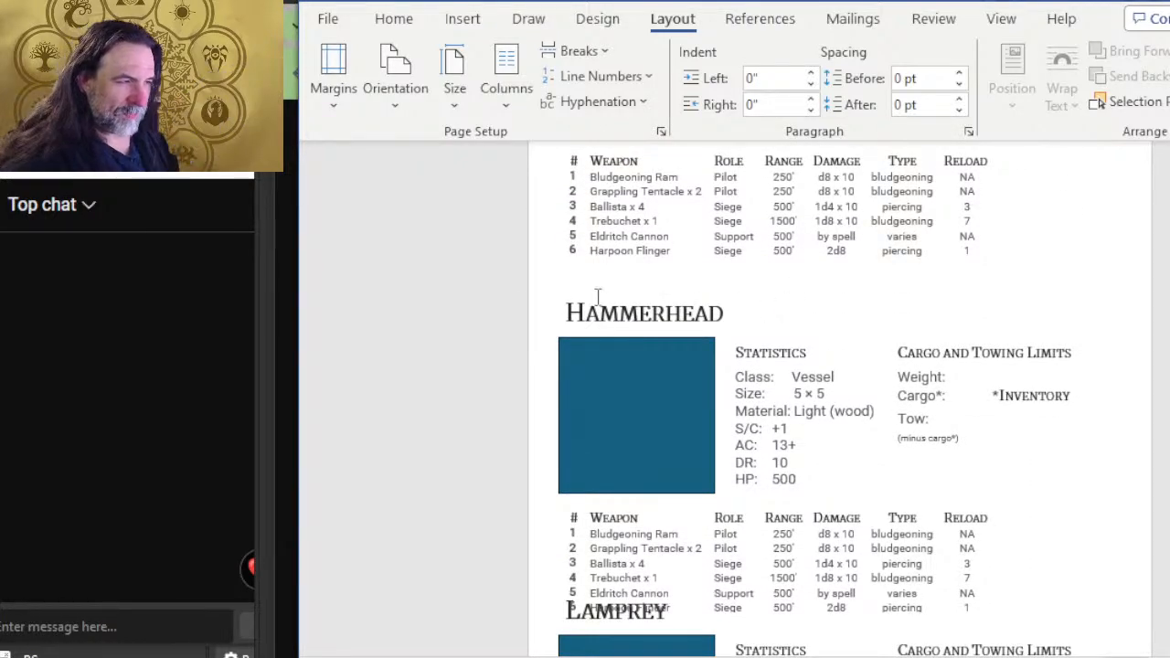
key("Return")
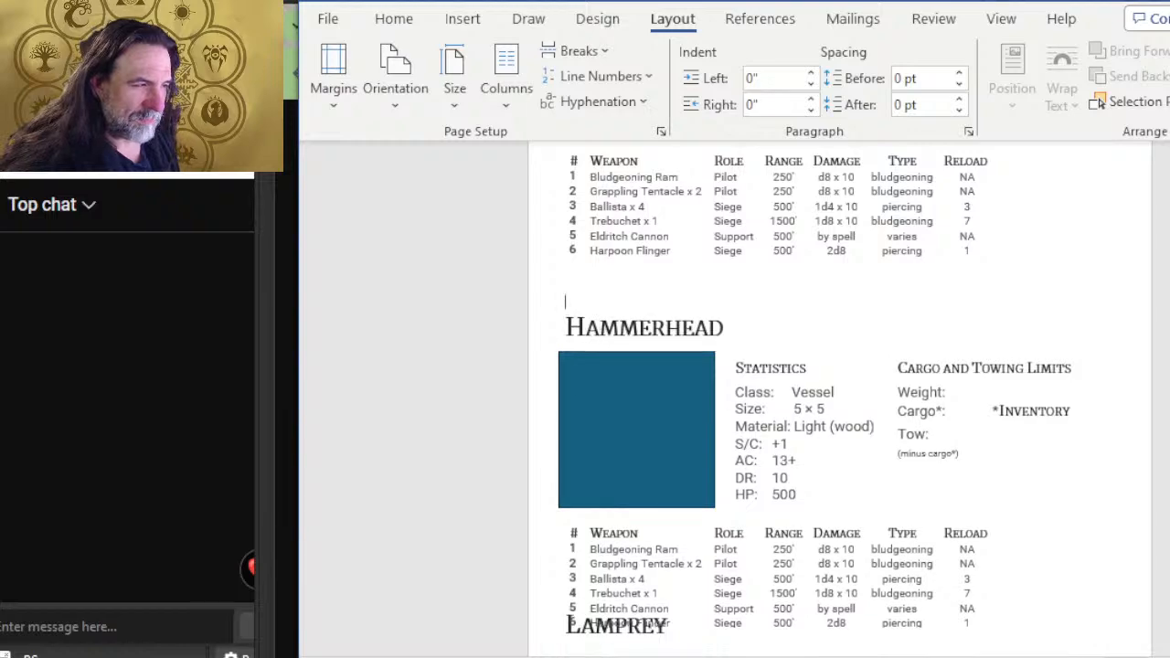
- Insert two blank lines before the Lamprey heading to push that ship's block onto the next page
scroll(661, 357, "down", 5)
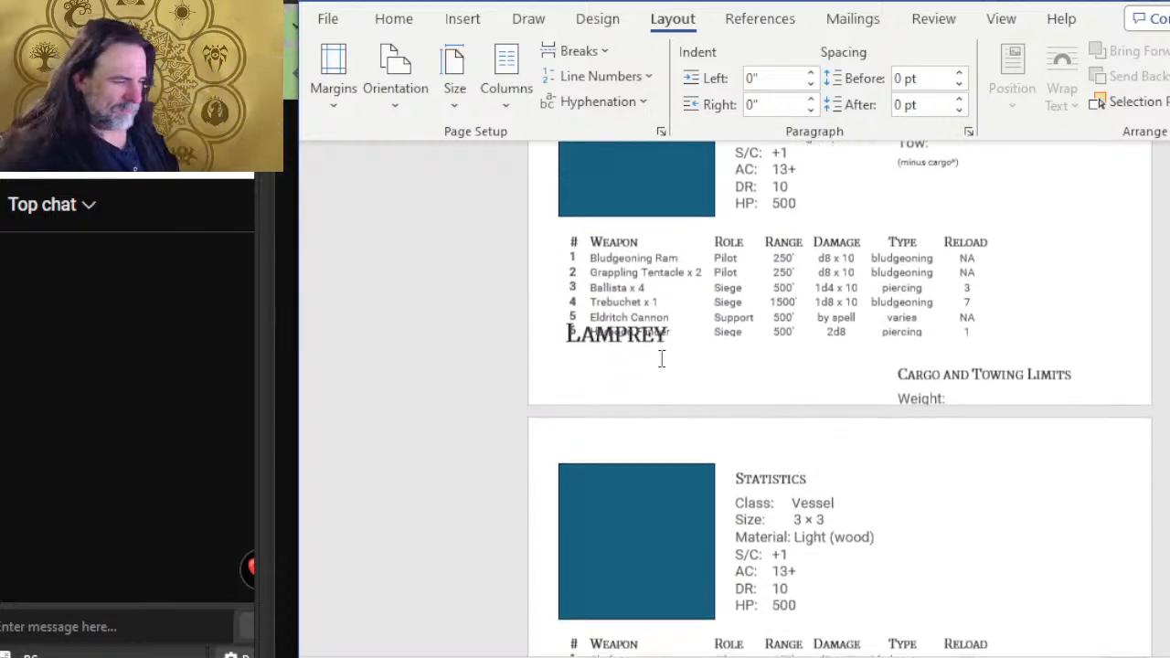
left_click(564, 314)
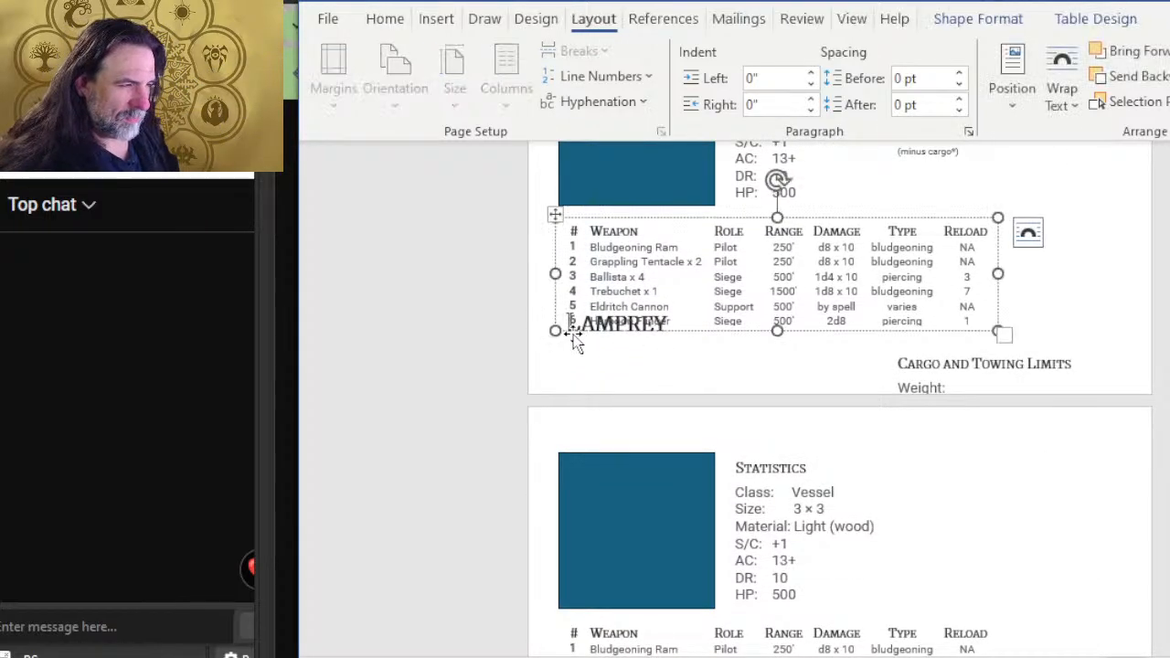
left_click(572, 346)
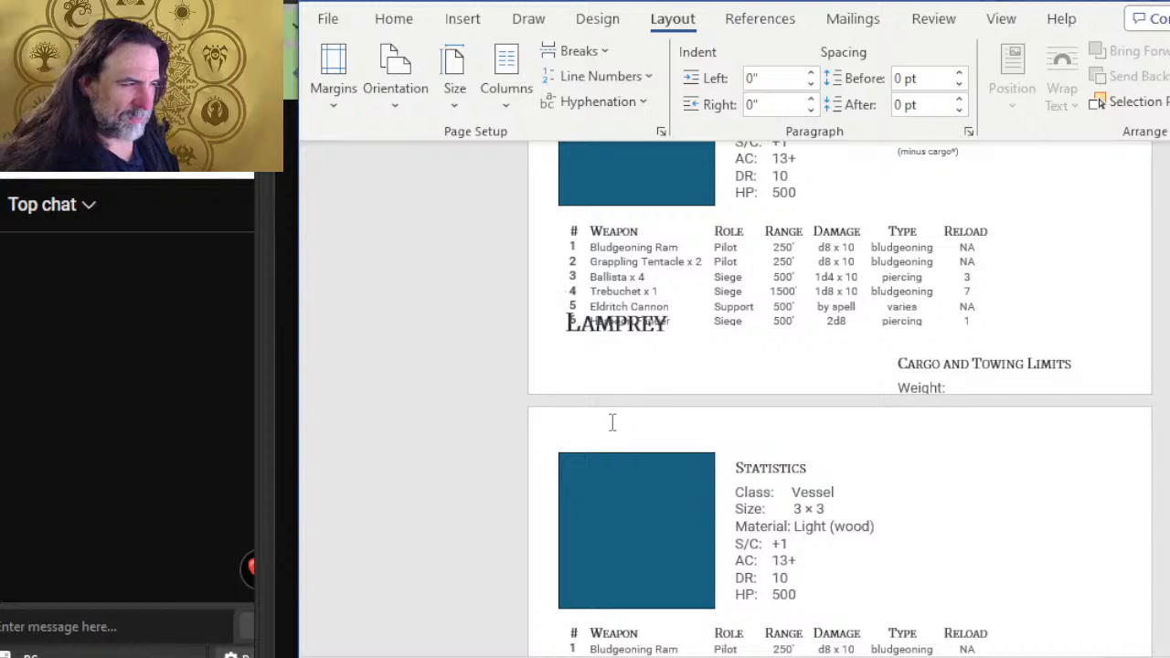
key("Return")
key("Return")
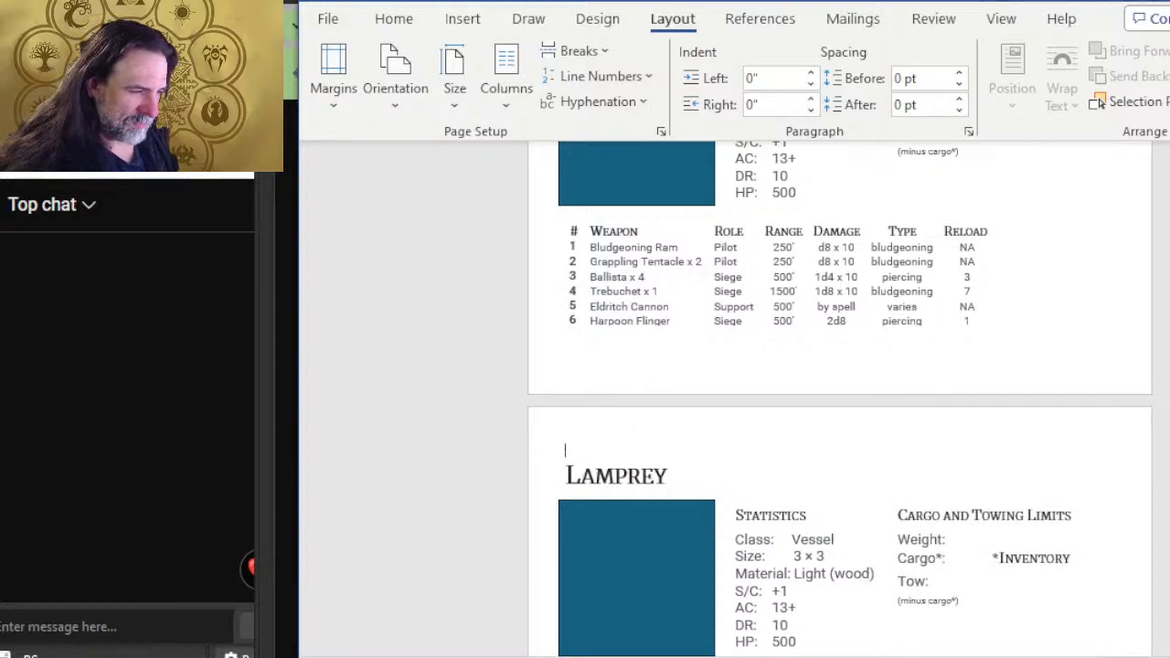
- Insert a blank line above the Bombard heading at the start of its page
scroll(823, 393, "down", 1)
scroll(850, 357, "up", 10)
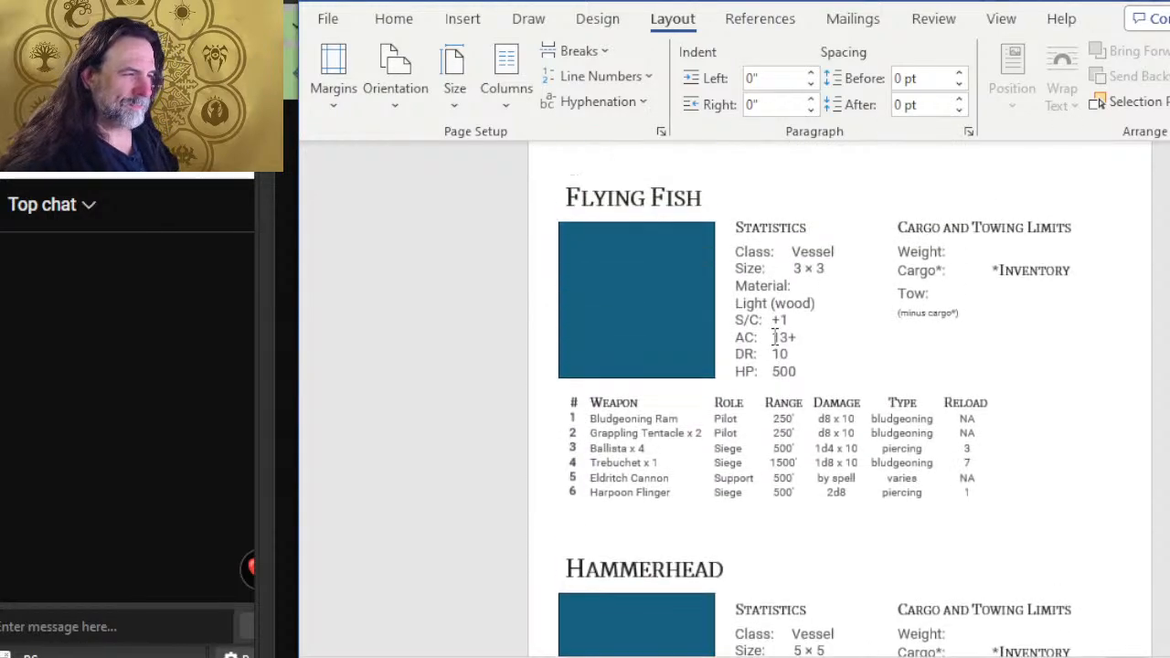
scroll(775, 328, "up", 3)
left_click(637, 413)
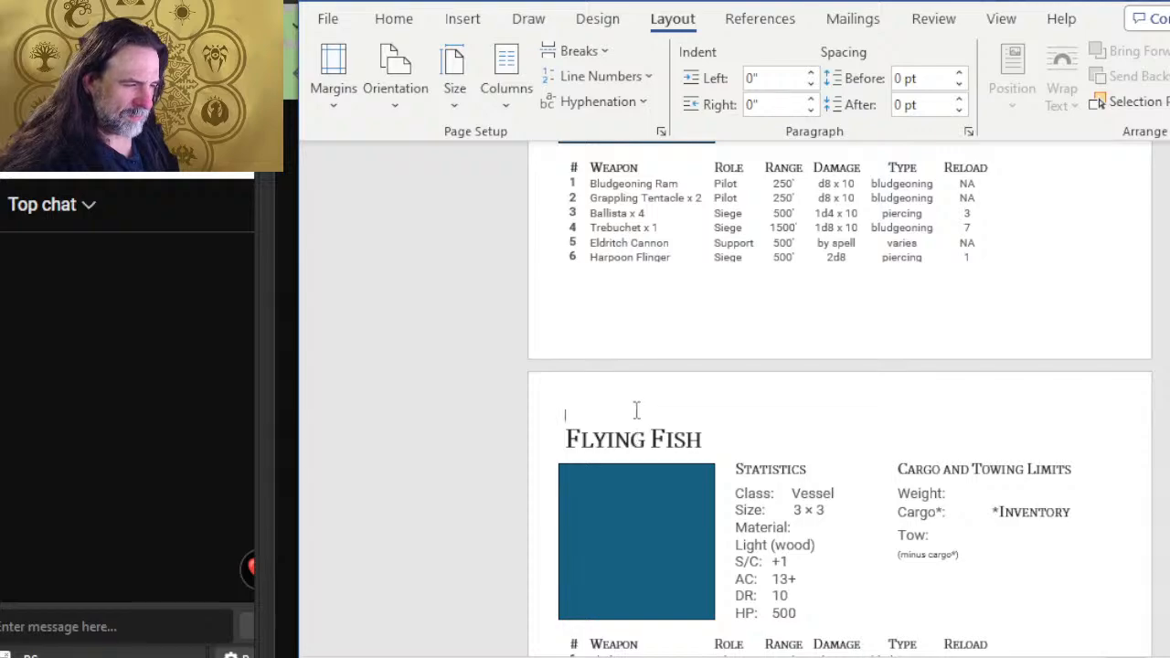
scroll(682, 375, "up", 5)
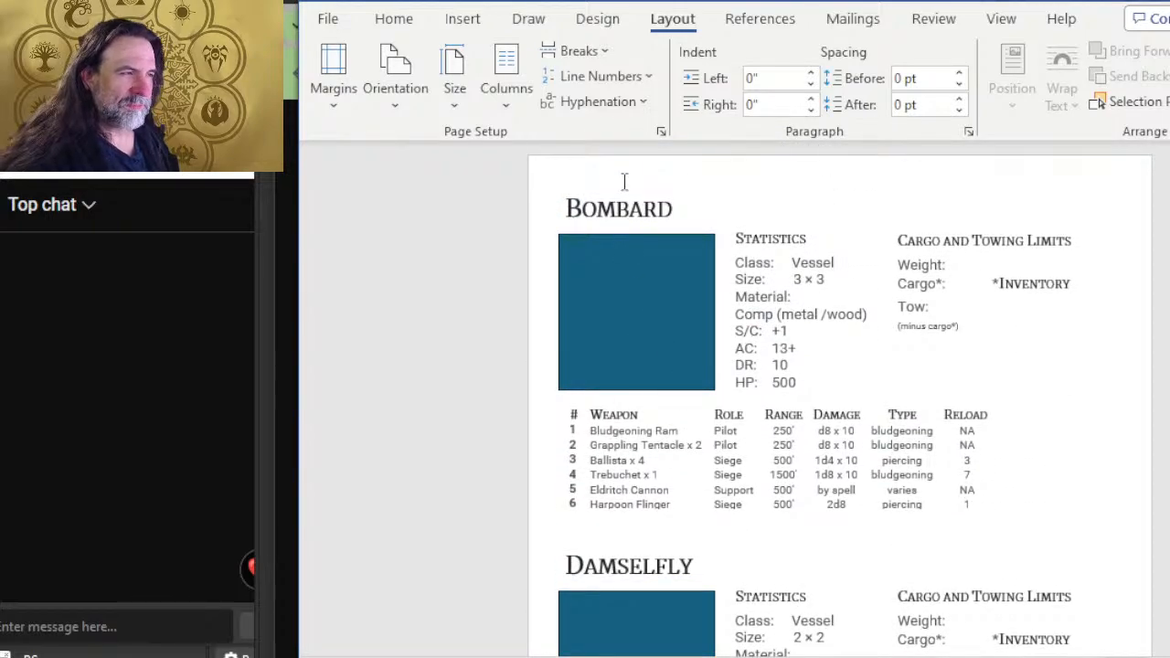
key("Return")
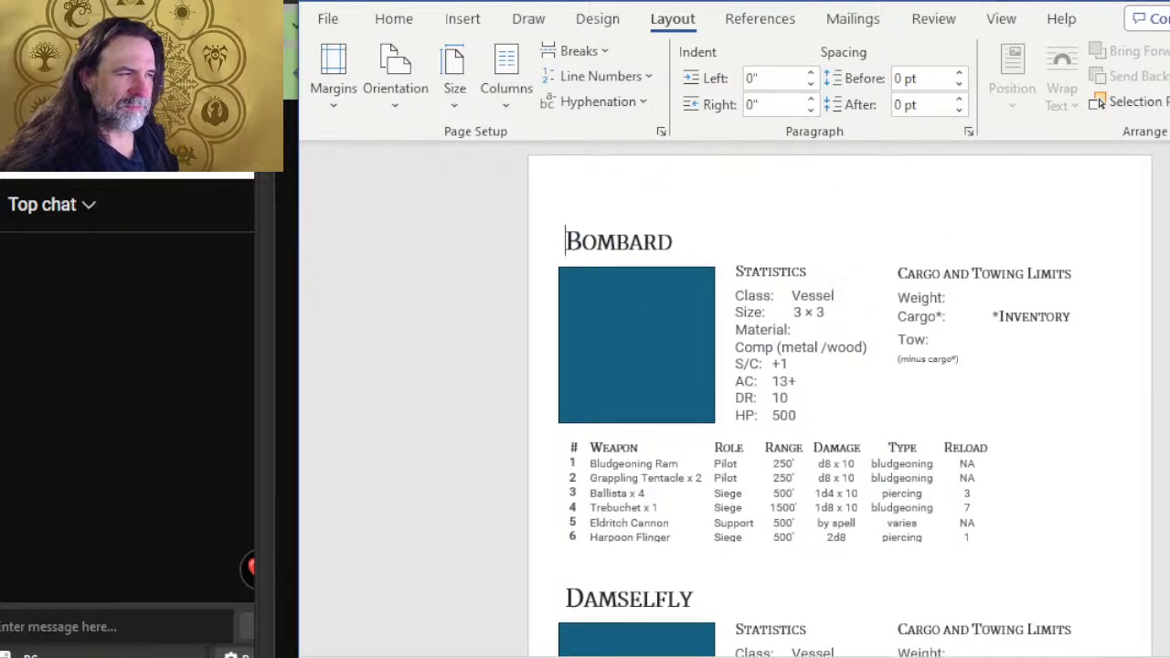
- Reduce the font size of the blank line above the Bombard heading to 10 pt
right_click(598, 190)
left_click(797, 137)
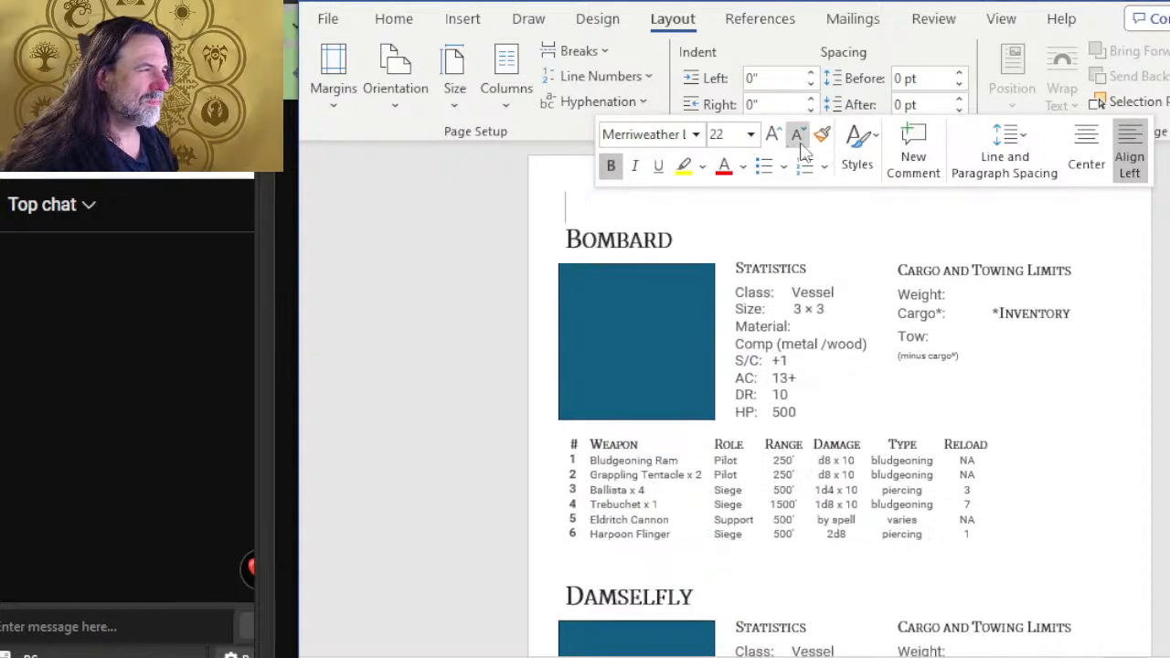
left_click(798, 139)
left_click(799, 139)
left_click(798, 139)
left_click(798, 139)
left_click(798, 139)
left_click(798, 139)
left_click(798, 139)
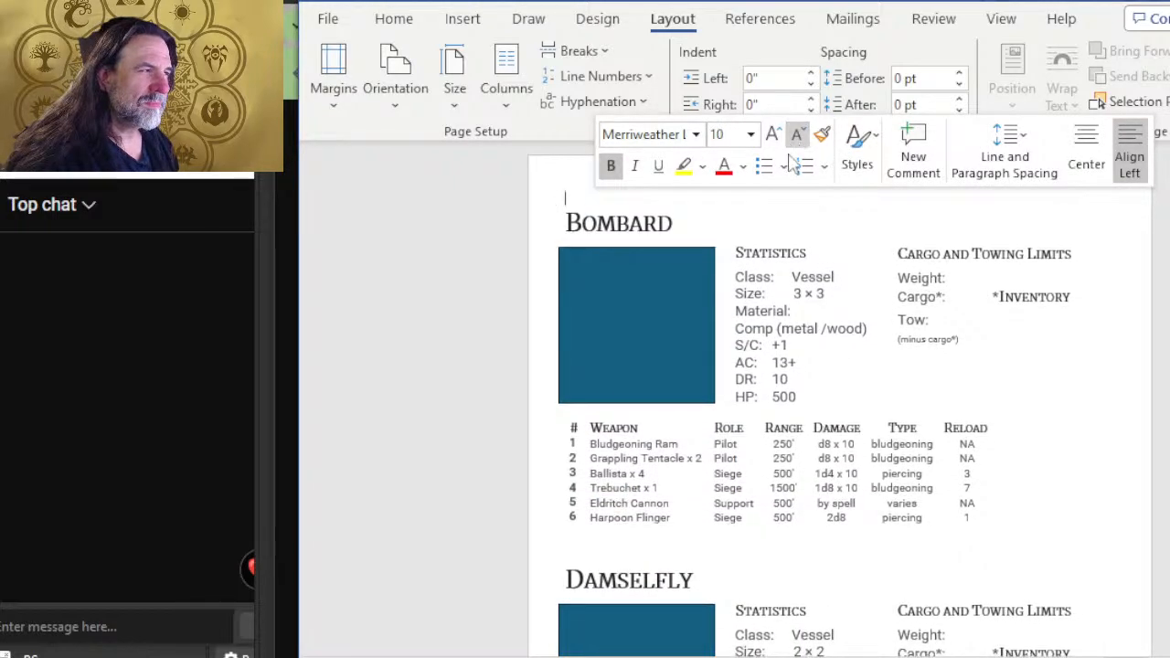
- Compare the spacing and font size of the blank lines above the Bombard and Damselfly headings
scroll(701, 269, "down", 5)
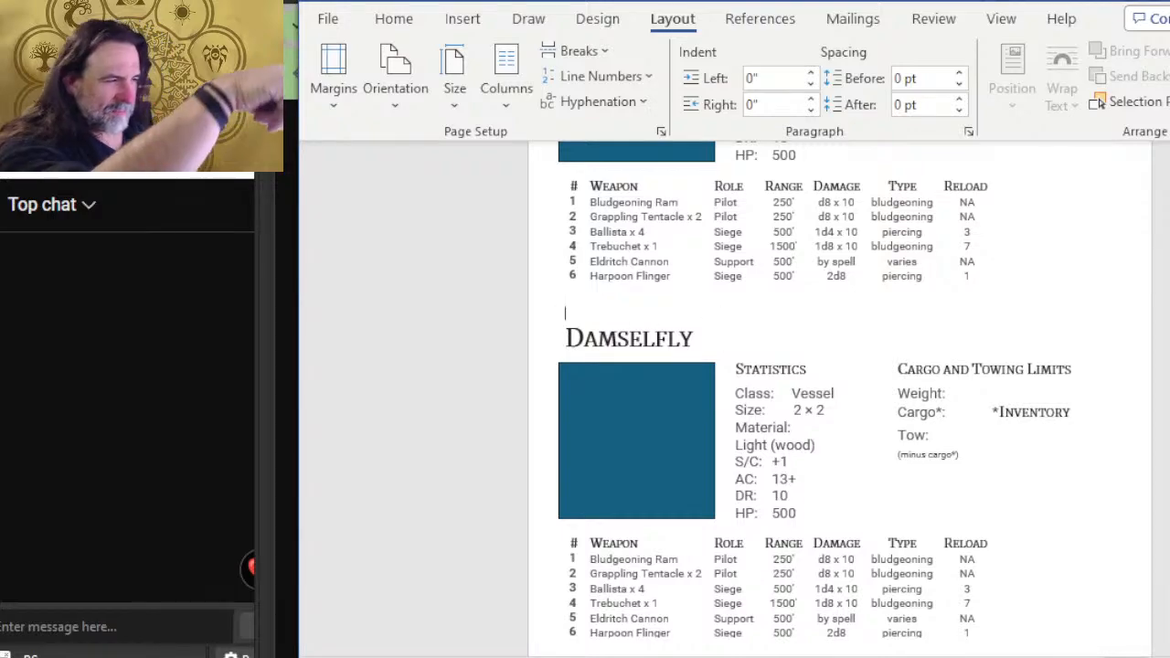
scroll(701, 402, "up", 5)
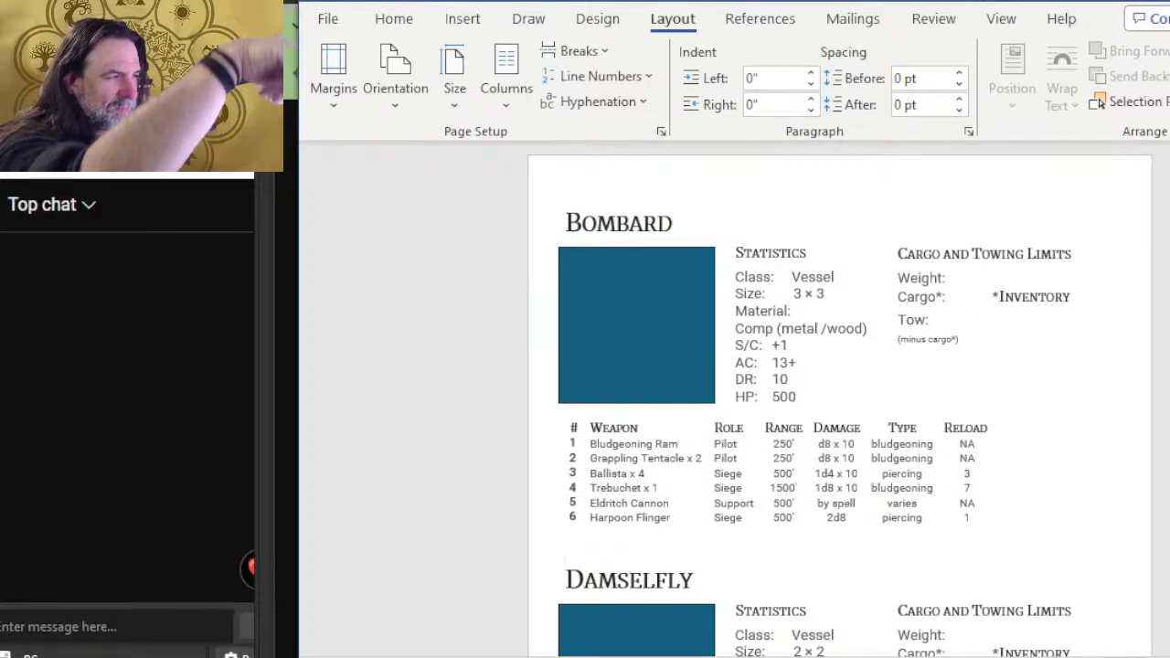
scroll(839, 403, "down", 5)
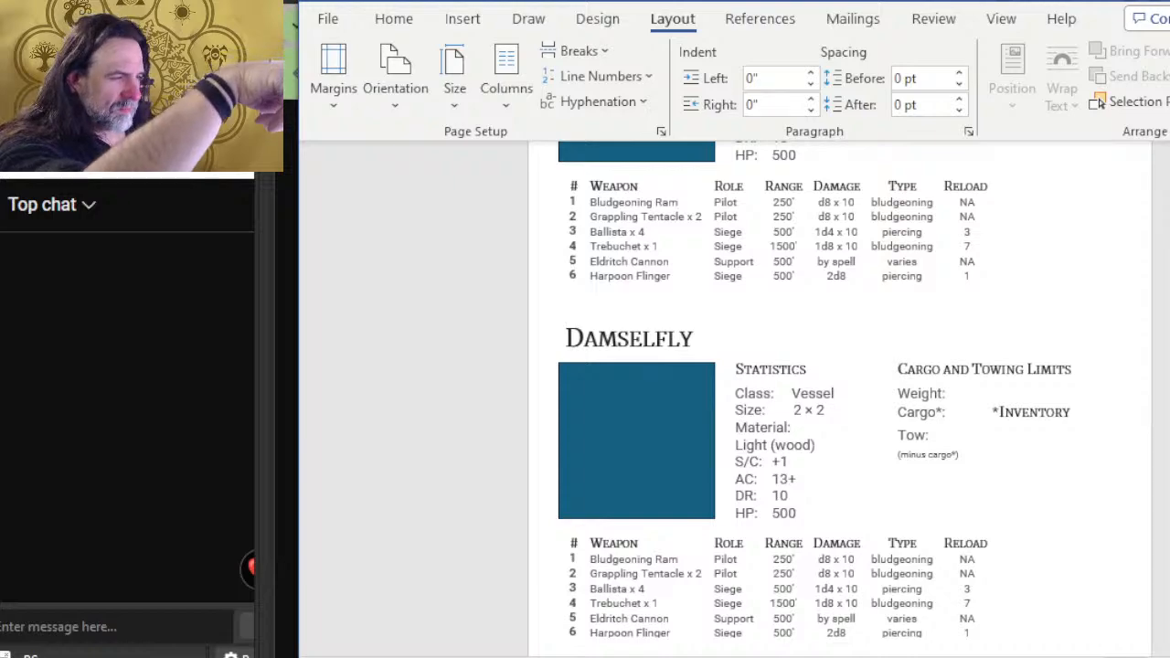
double_click(566, 311)
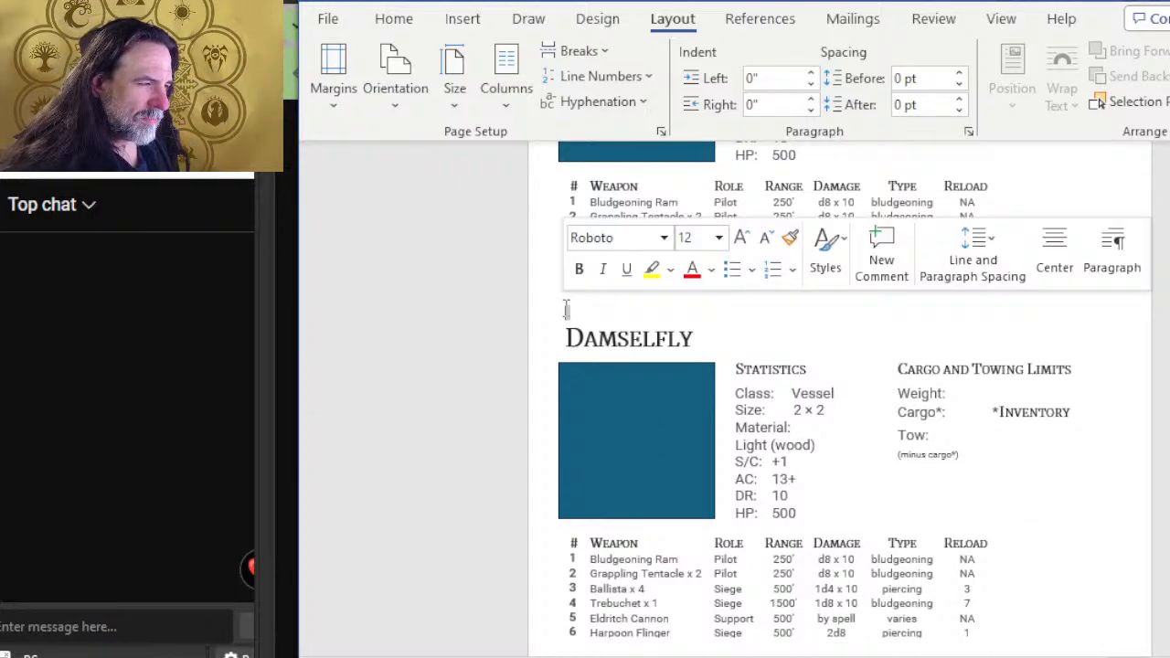
left_click(742, 240)
left_click(766, 239)
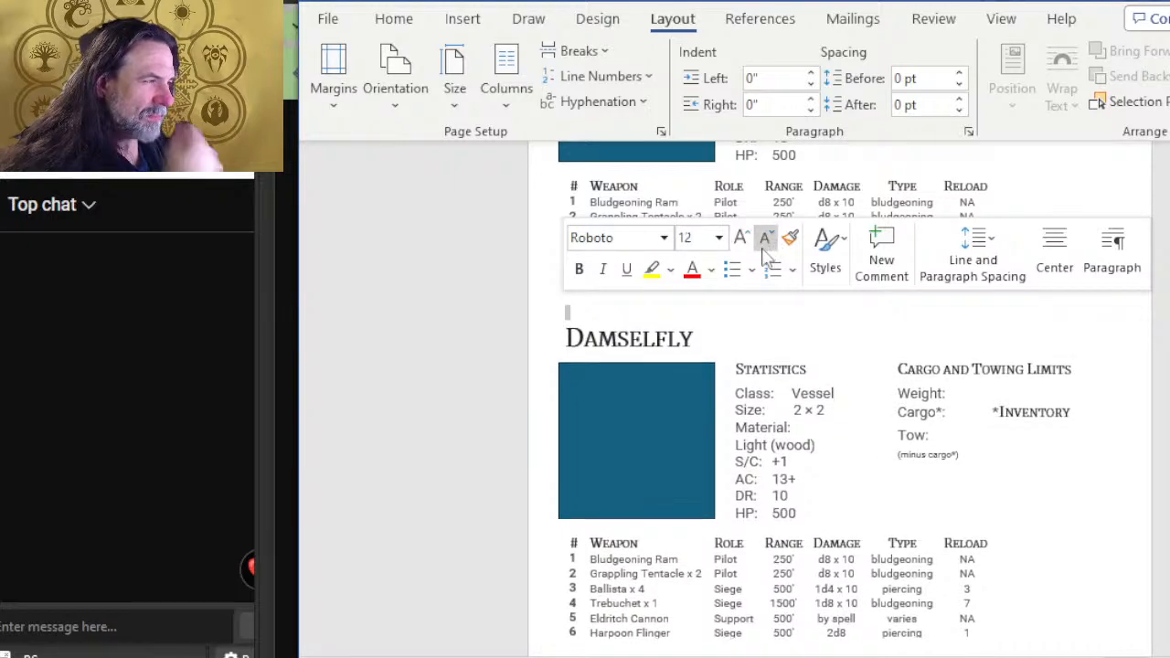
scroll(718, 253, "up", 5)
double_click(590, 198)
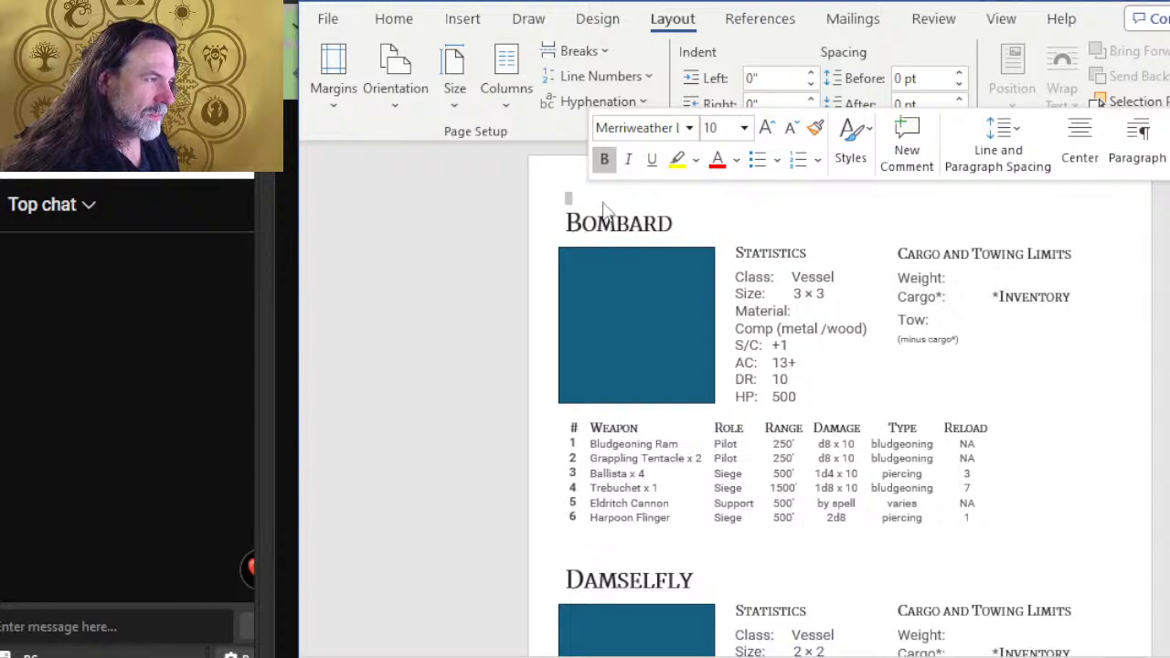
left_click(603, 203)
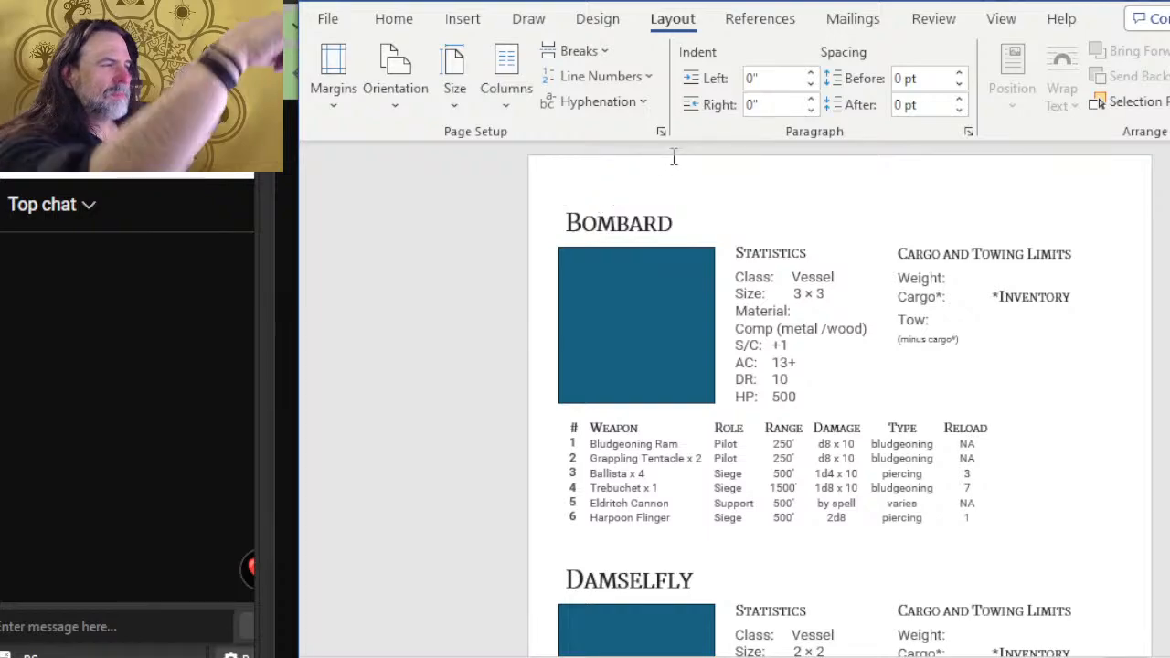
scroll(673, 161, "down", 3)
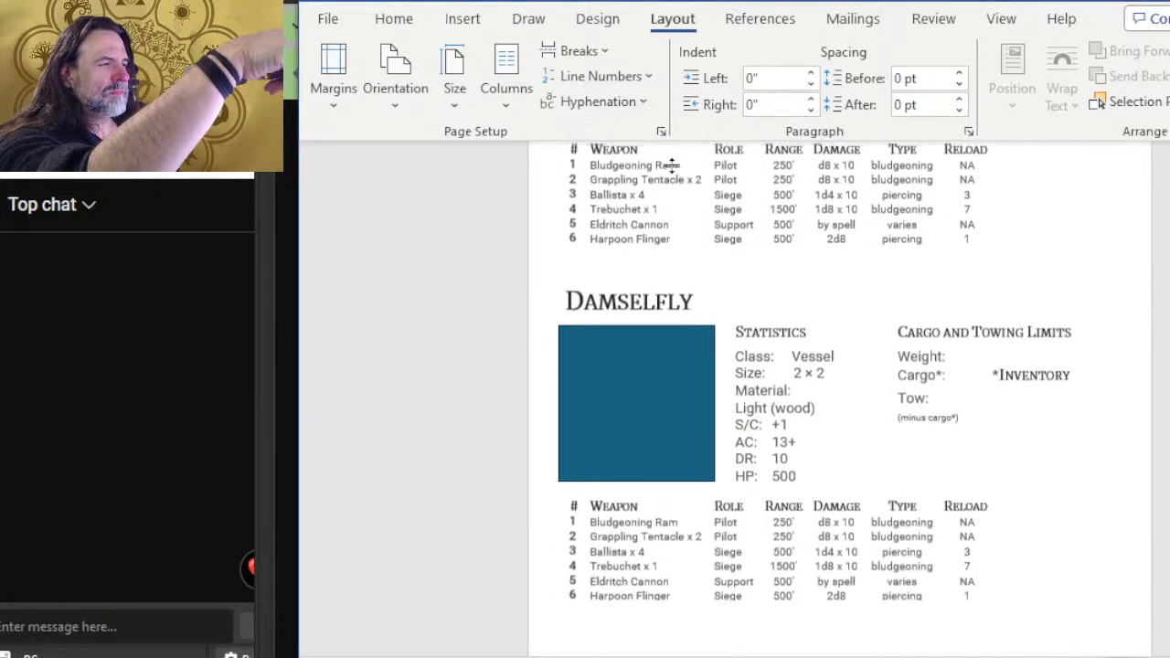
scroll(673, 166, "down", 1)
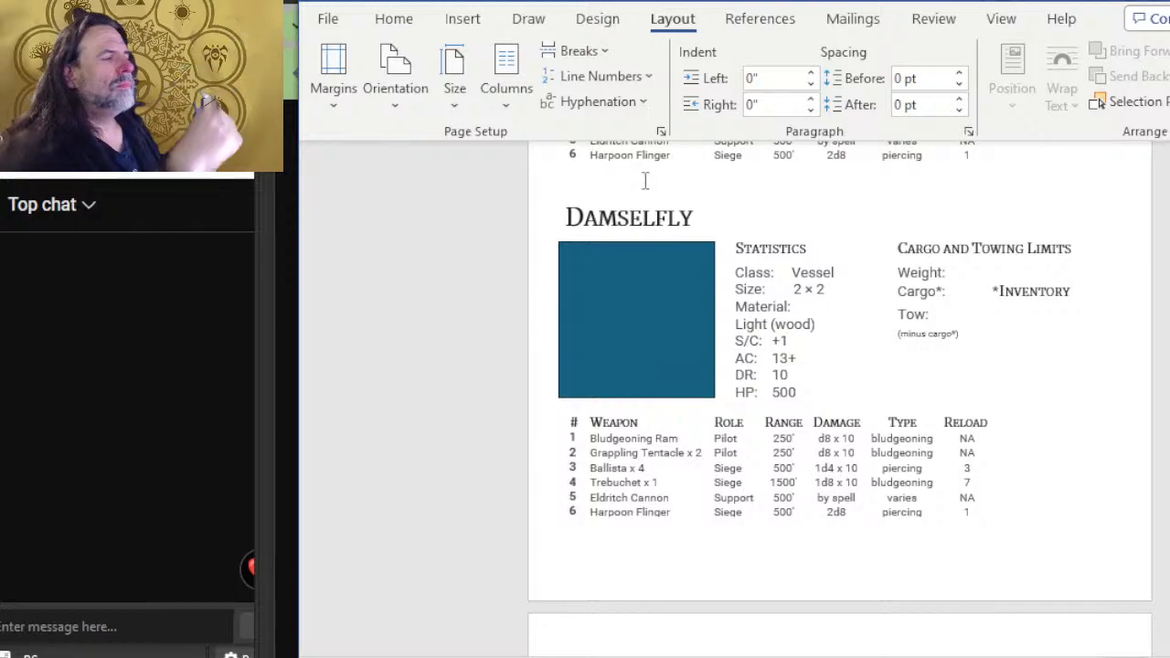
double_click(575, 189)
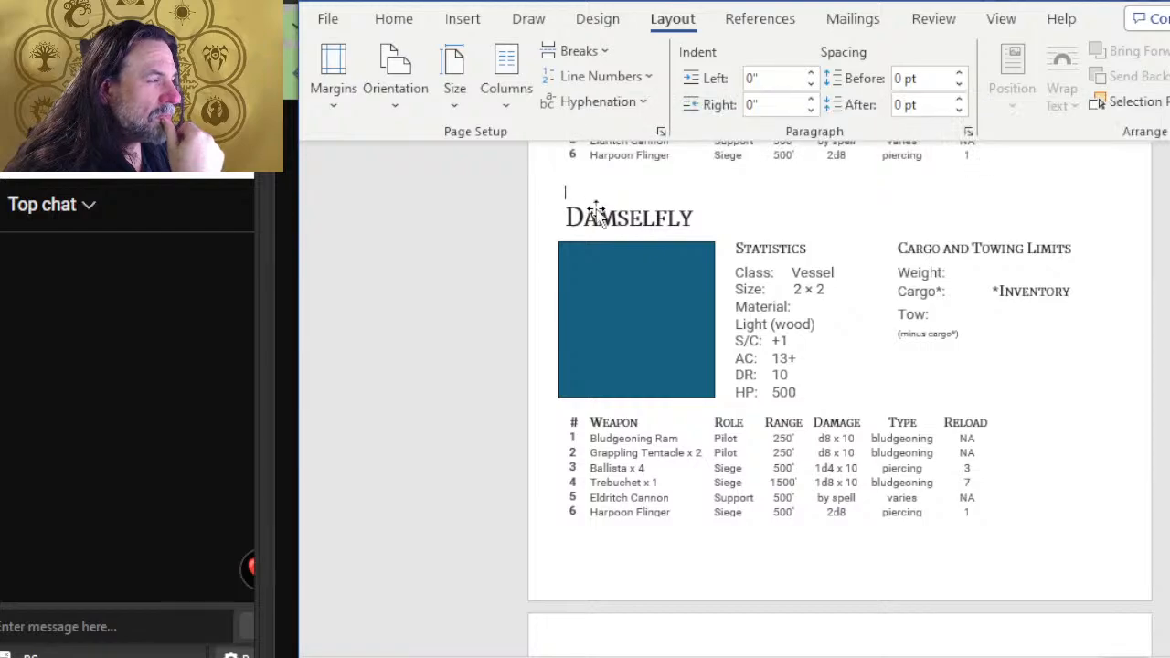
- Delete the extra blank line above the Flying Fish heading and check the font size of the remaining one
scroll(592, 241, "down", 4)
left_click(589, 281)
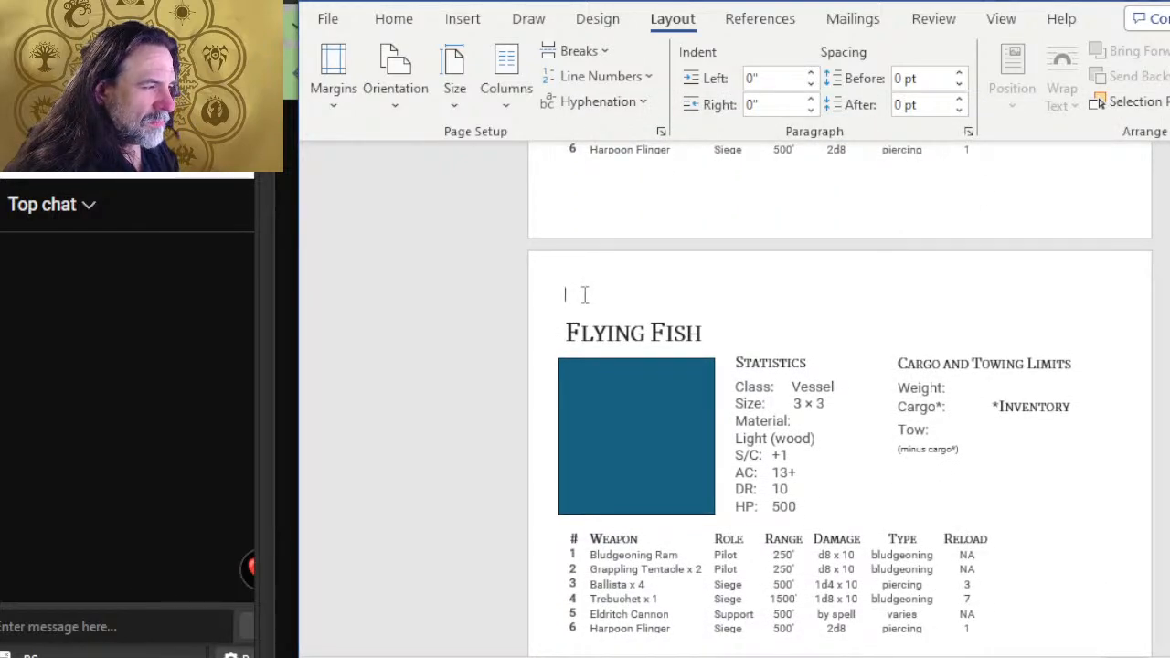
key("Delete")
double_click(585, 295)
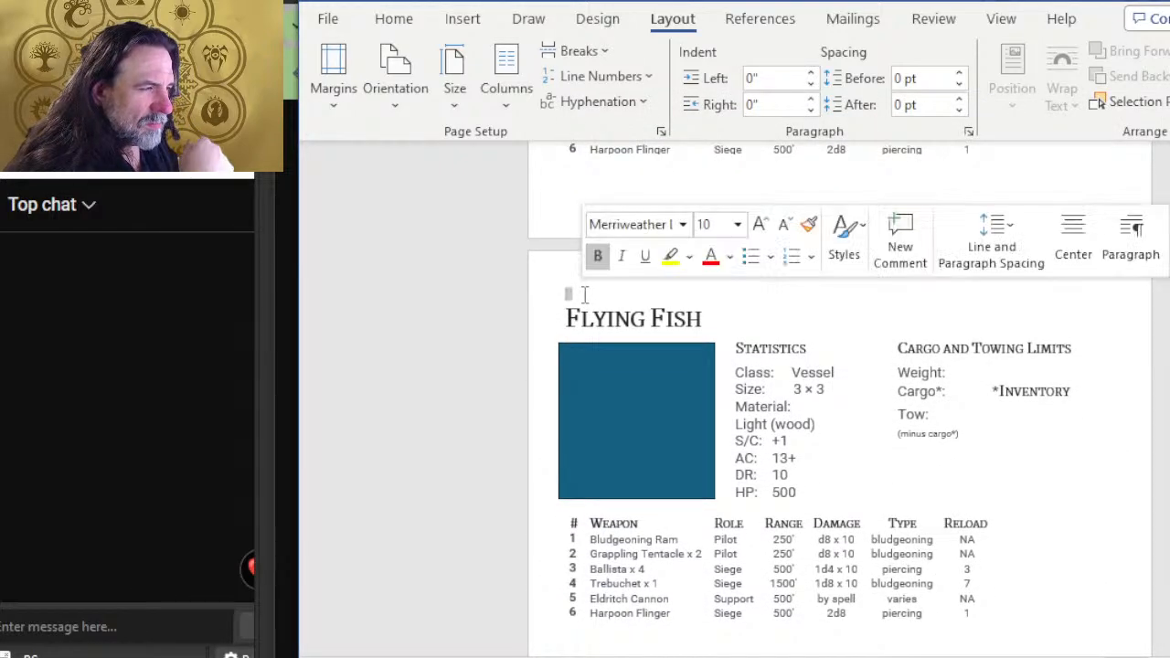
- Delete the extra blank line above the Hammerhead heading and check the font size of the remaining one
scroll(556, 411, "down", 2)
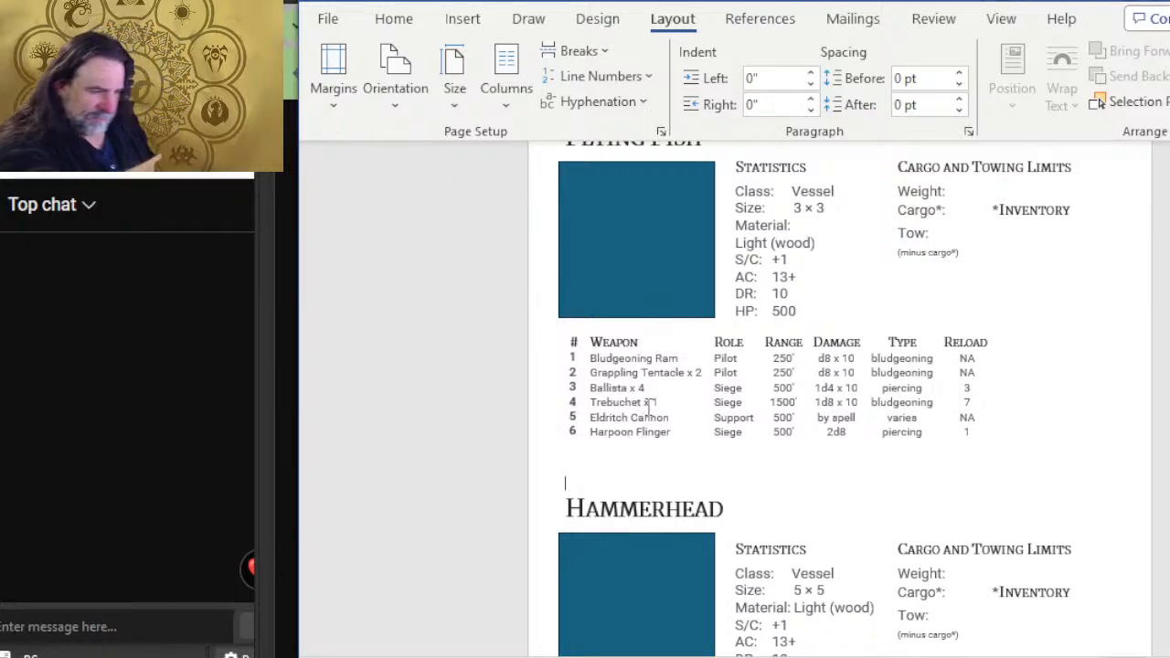
key("Delete")
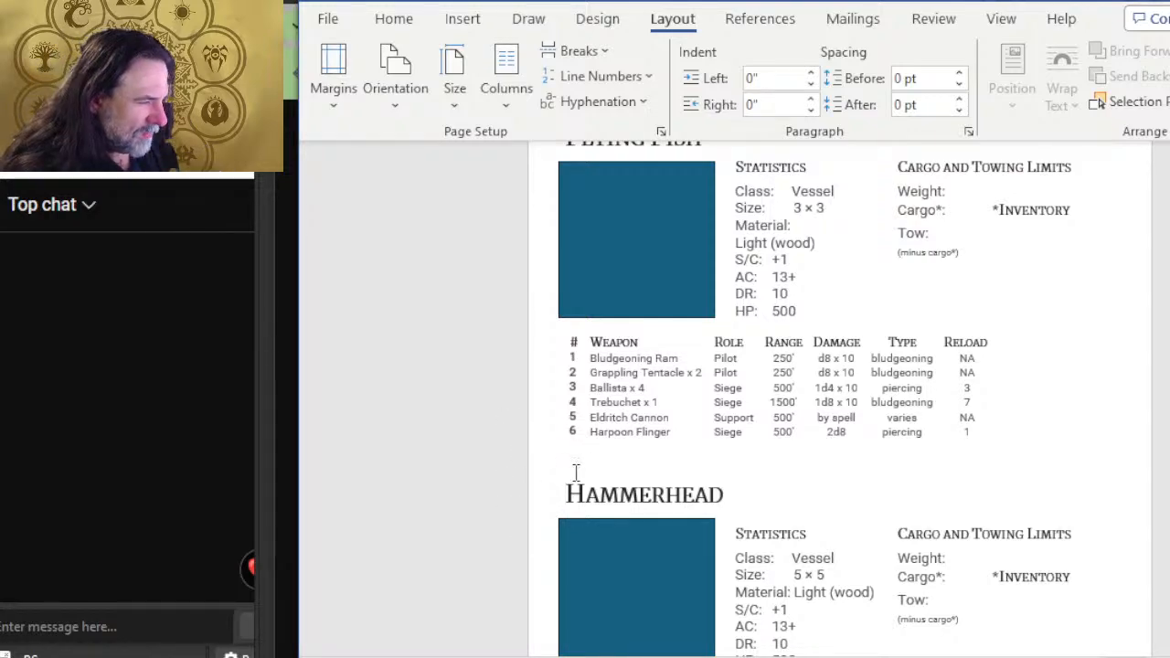
double_click(576, 471)
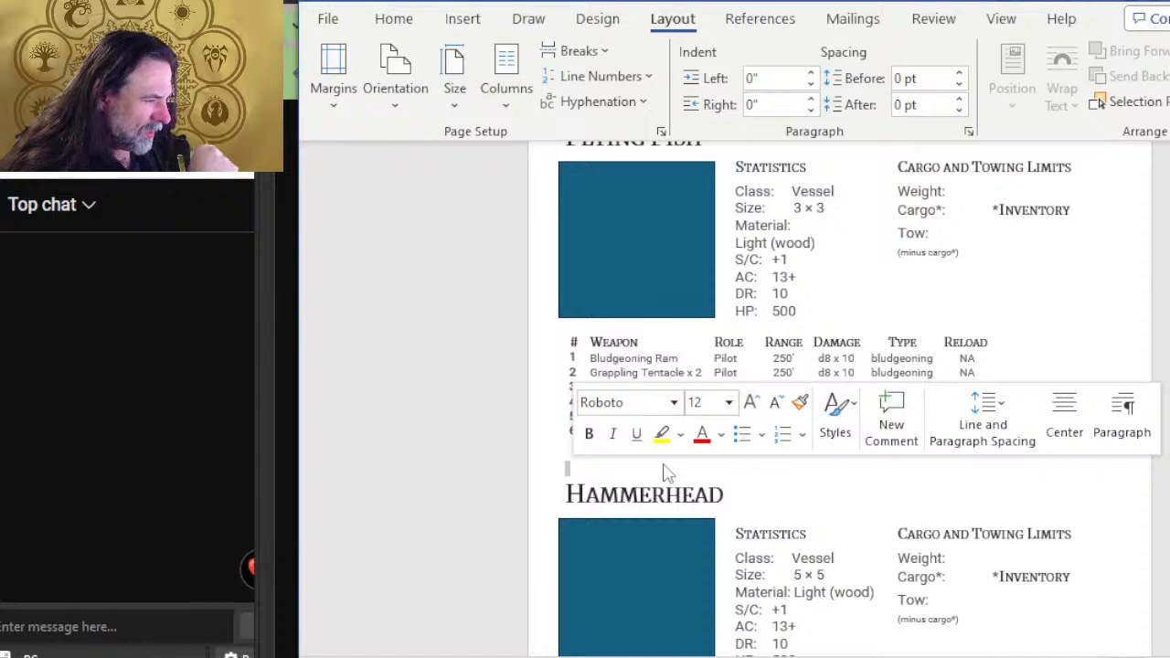
- Reinsert a blank line above the Hammerhead heading after comparing its spacing with the Flying Fish block
scroll(717, 457, "up", 3)
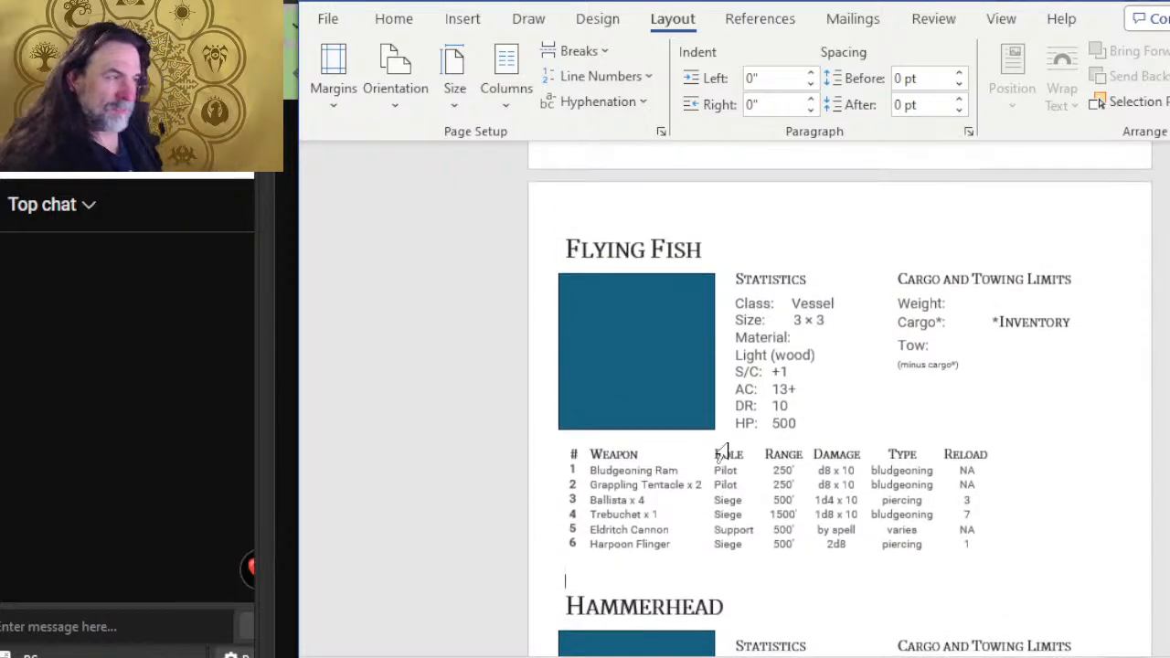
scroll(722, 453, "up", 3)
scroll(793, 326, "down", 8)
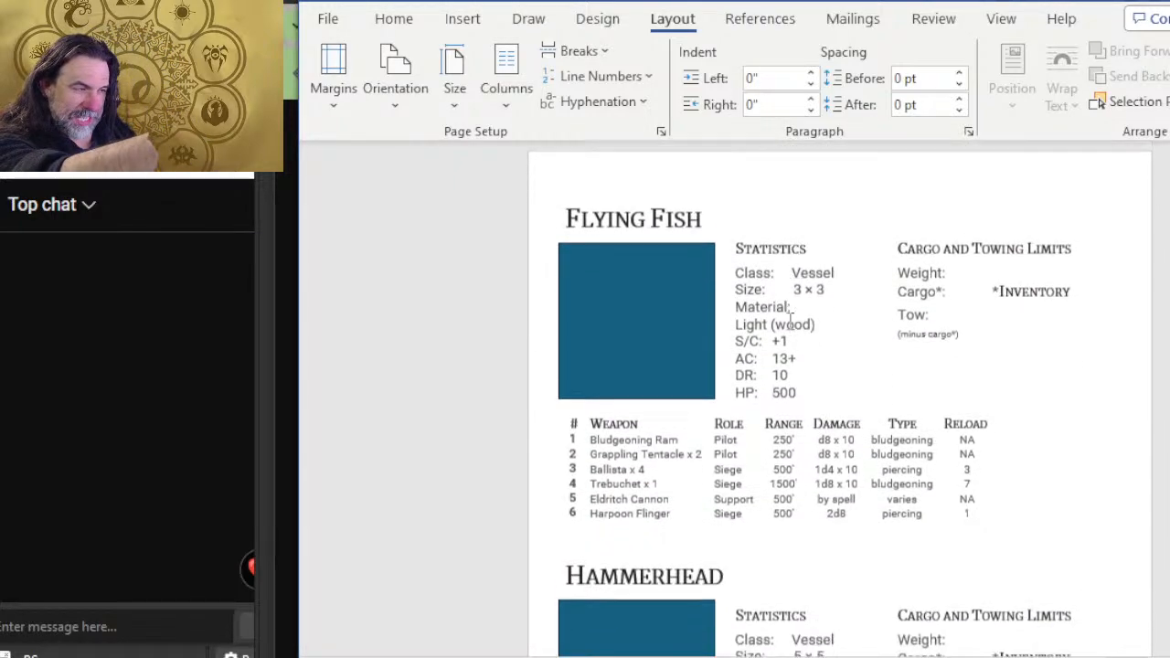
key("Return")
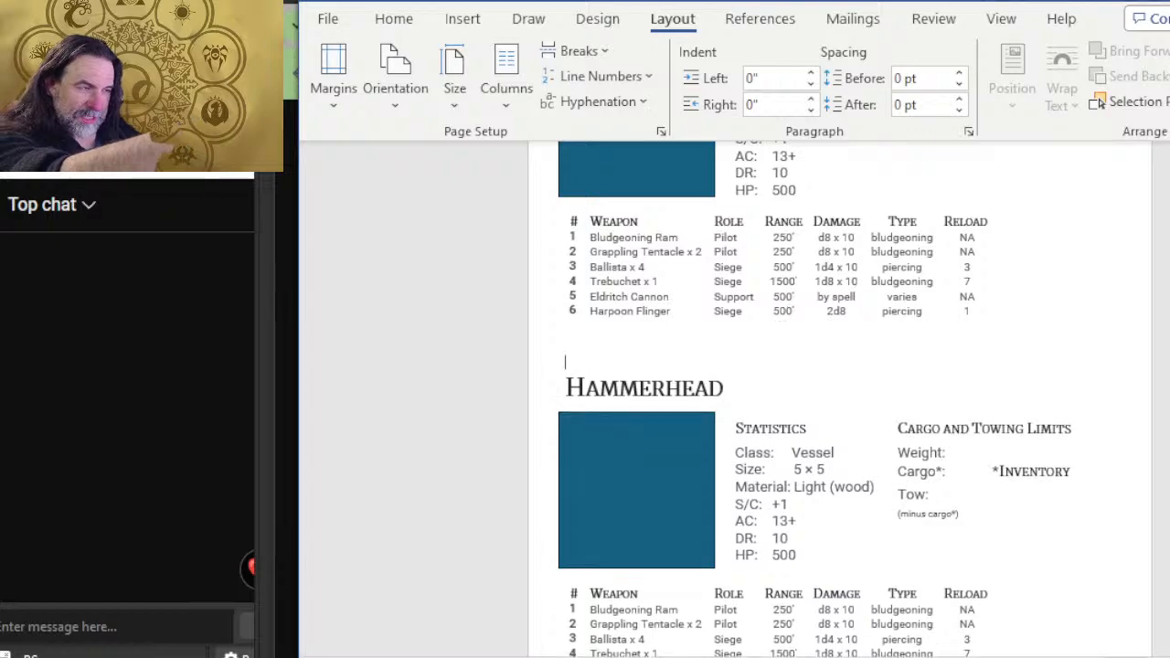
- Insert blank lines before the Nautiloid heading to push that ship's block onto the next page
scroll(813, 316, "down", 8)
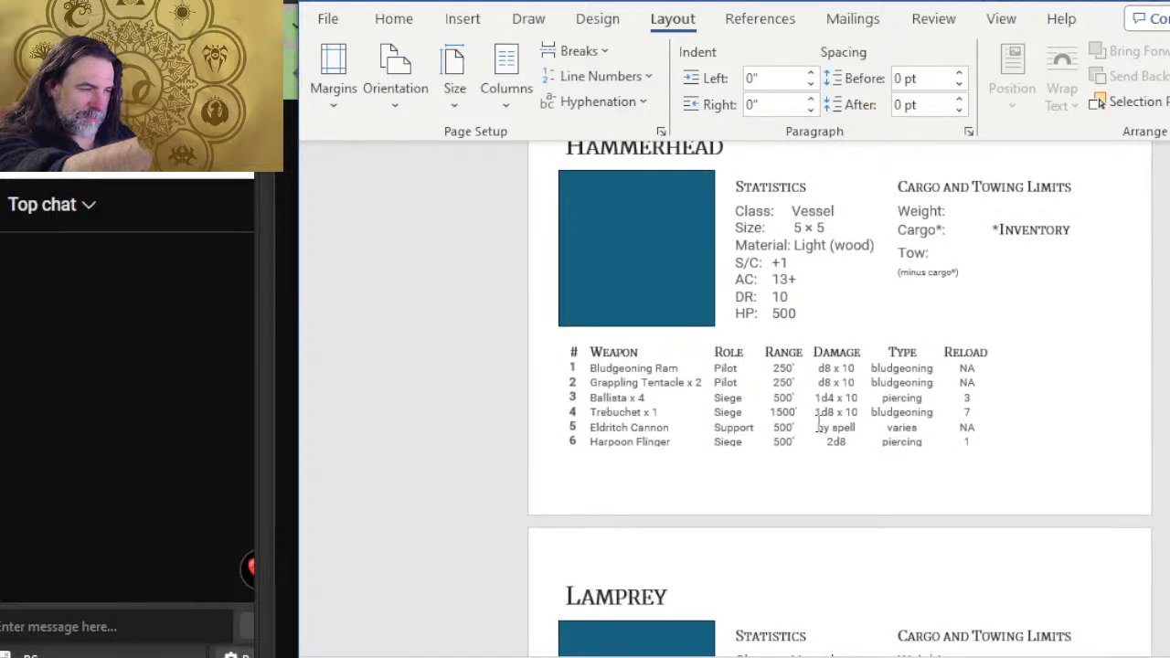
scroll(825, 419, "down", 3)
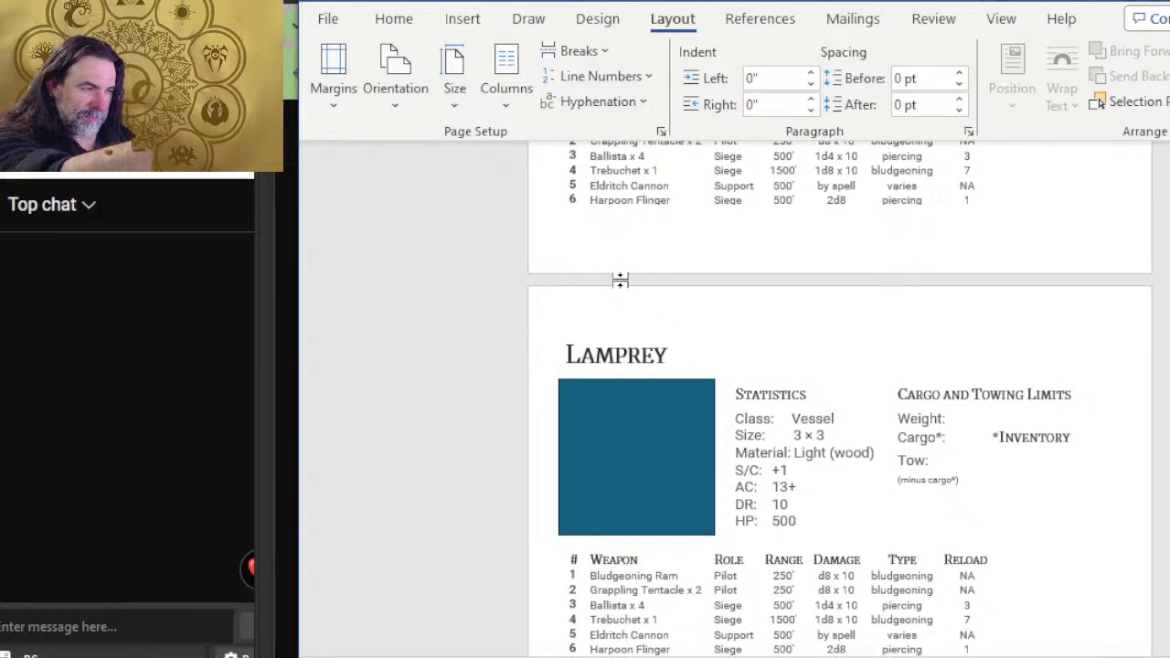
left_click(631, 322)
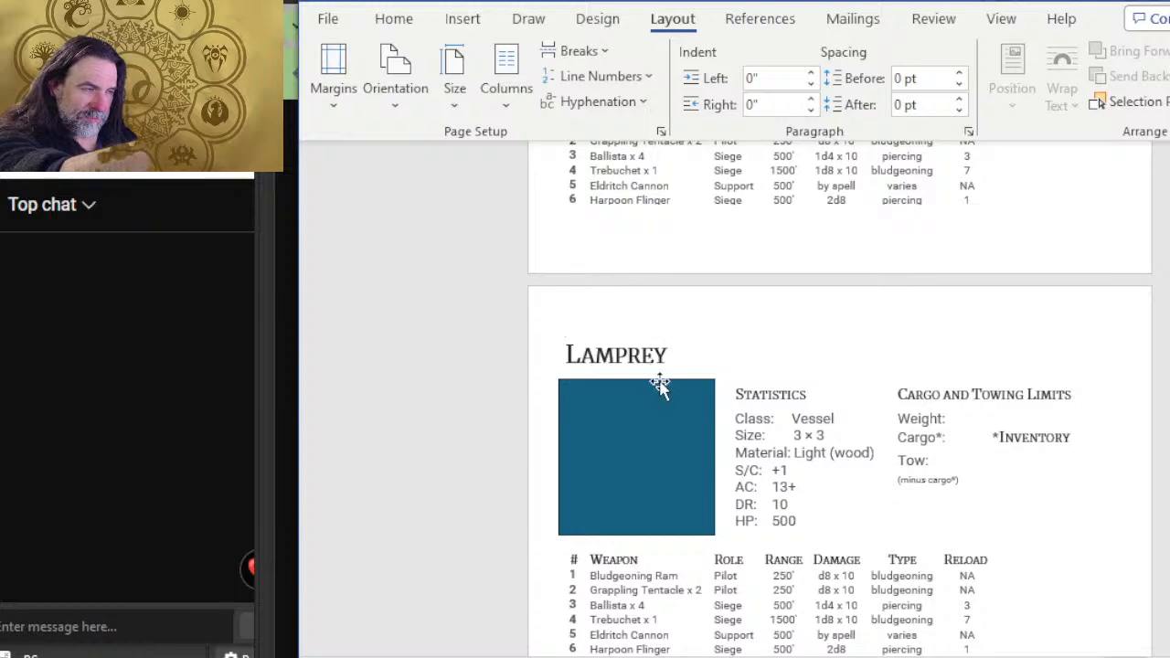
scroll(661, 384, "down", 7)
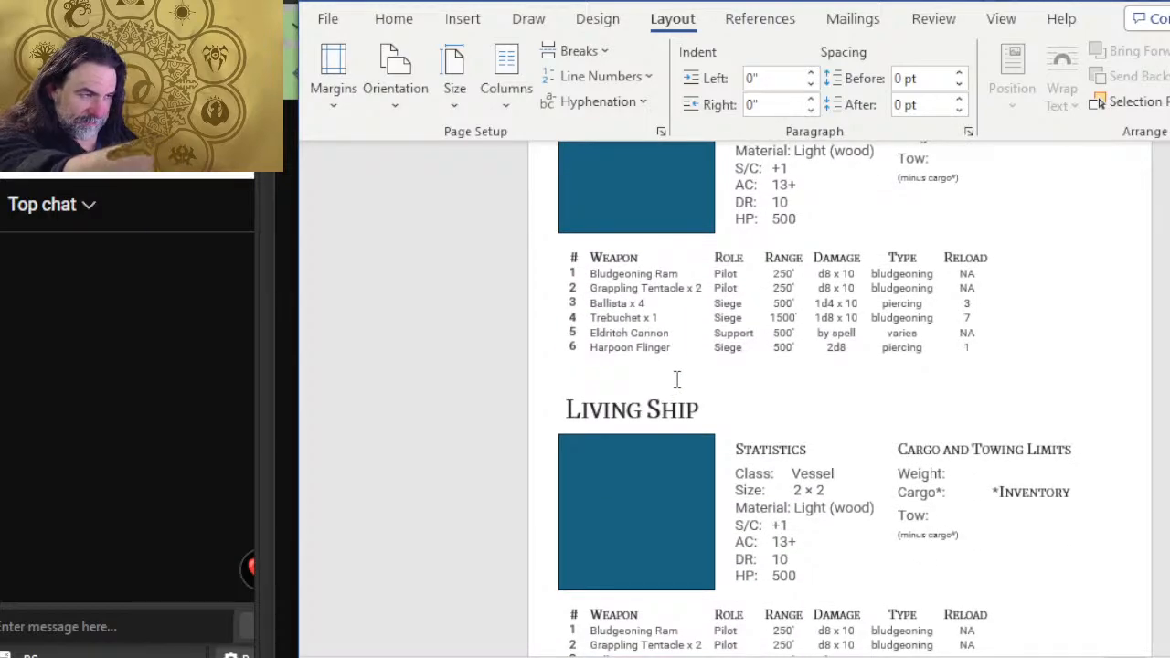
scroll(679, 389, "down", 7)
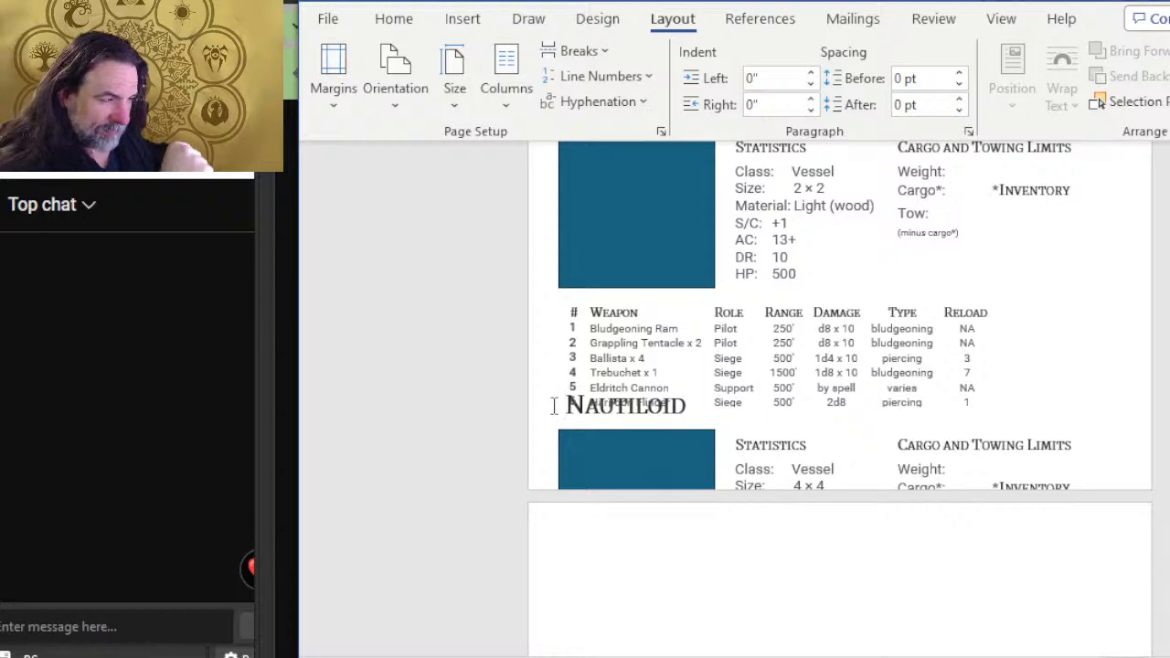
key("Return")
key("Return")
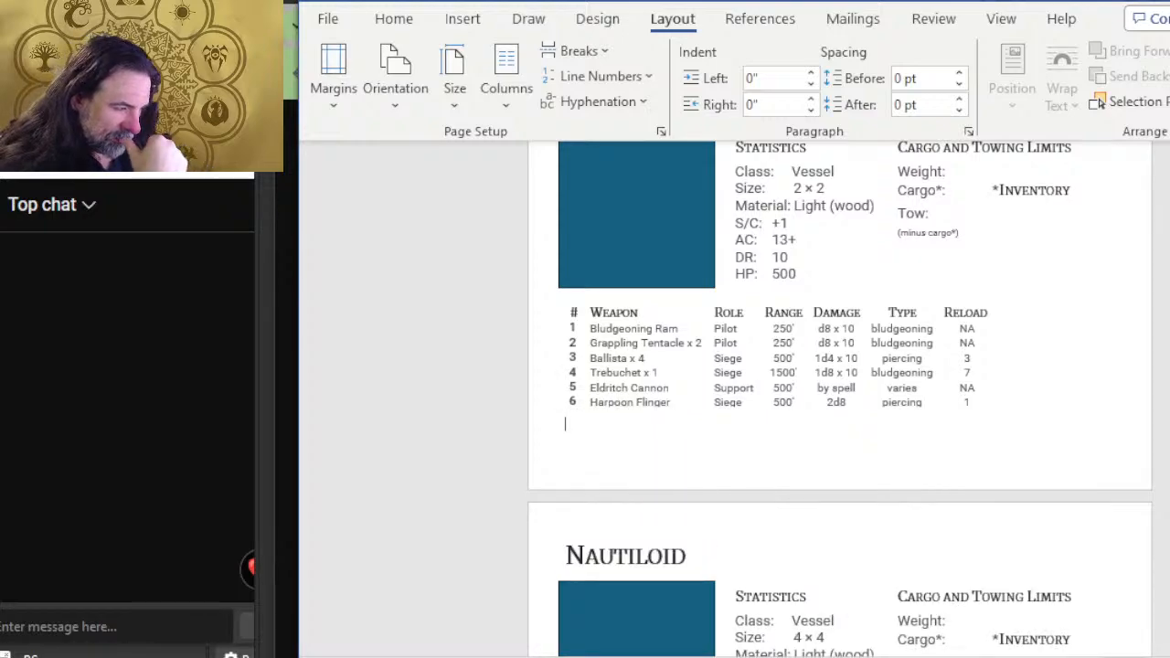
scroll(828, 387, "down", 10)
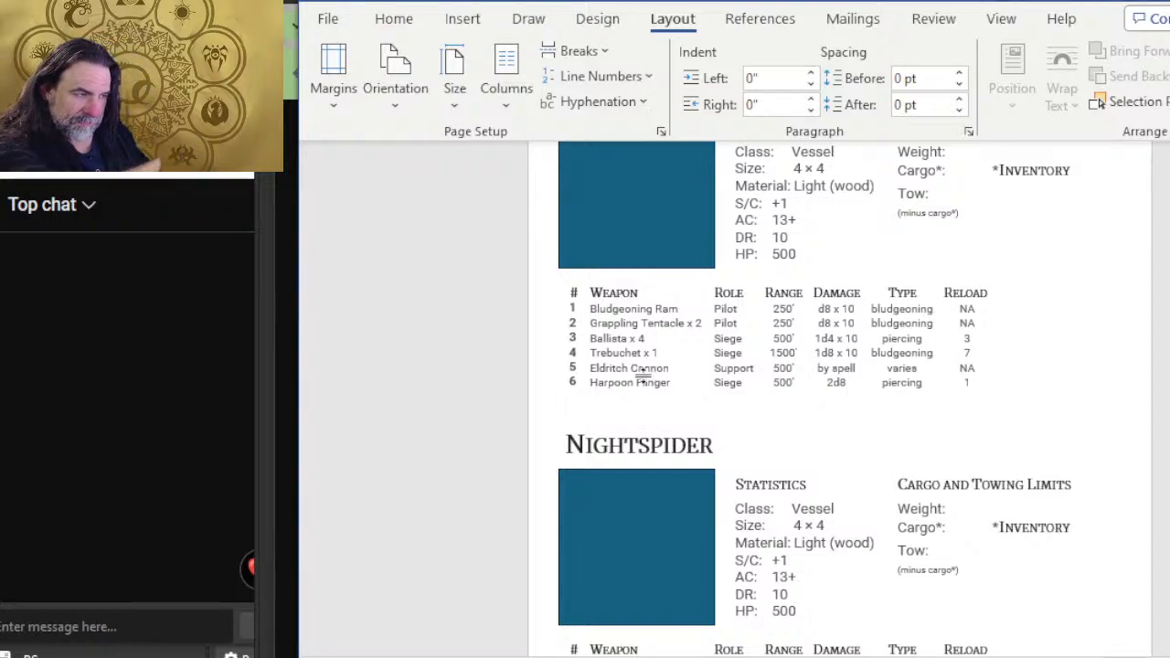
- Insert blank lines before the Scorpion heading to push that ship's block onto the next page
scroll(644, 376, "down", 9)
left_click(566, 329)
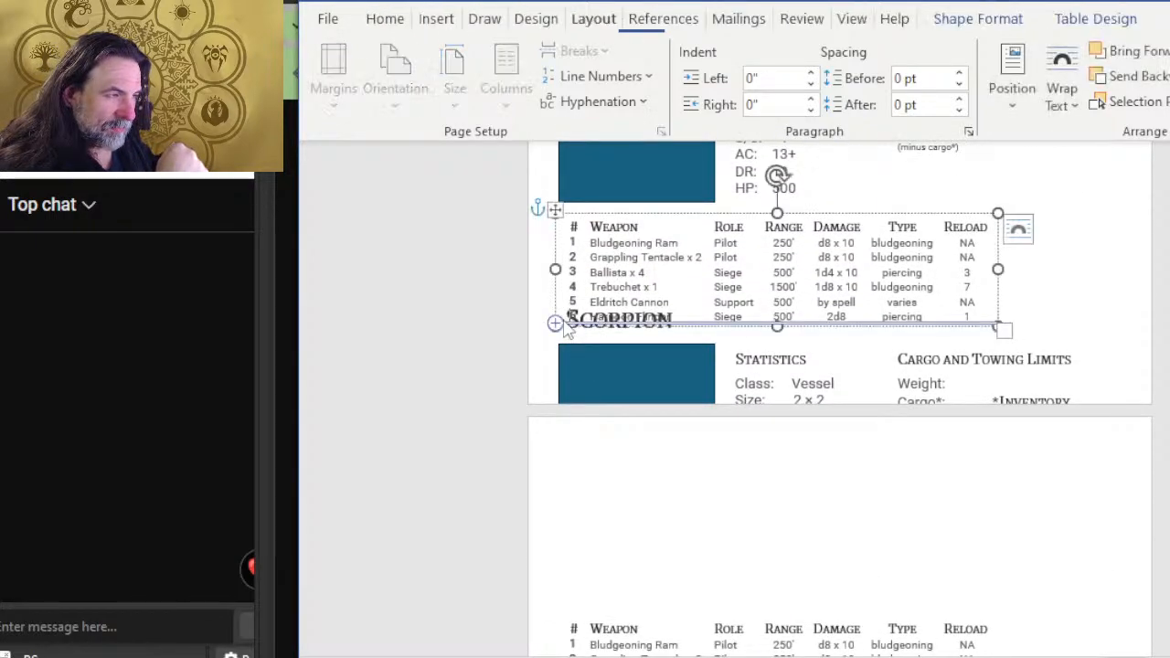
left_click(543, 346)
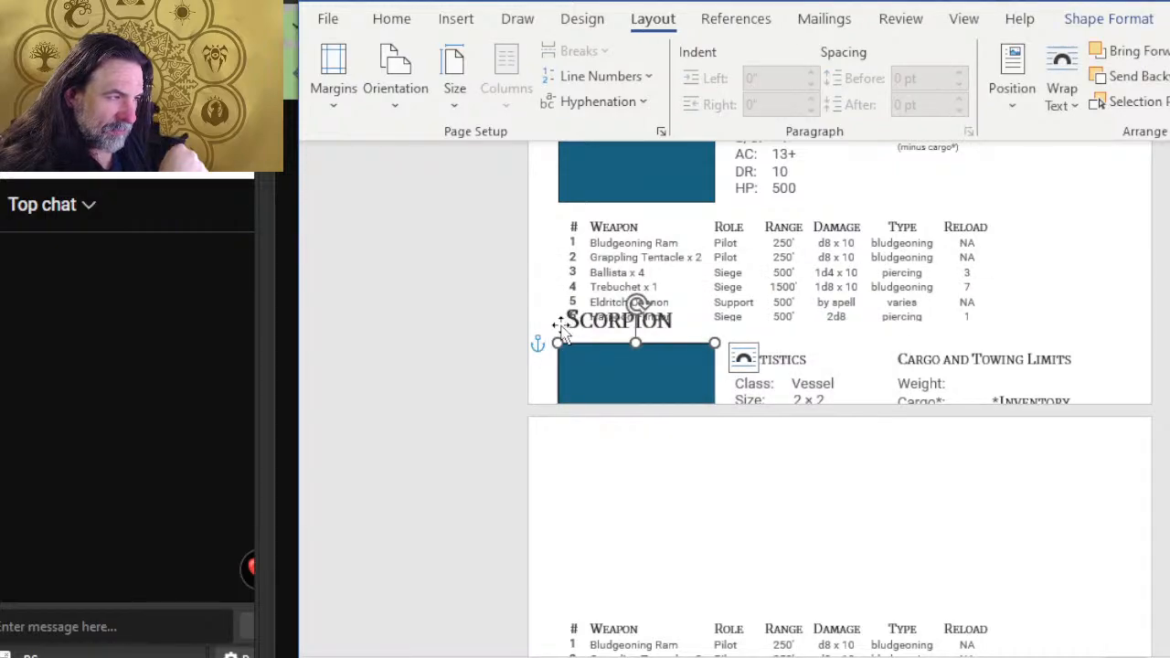
left_click(555, 316)
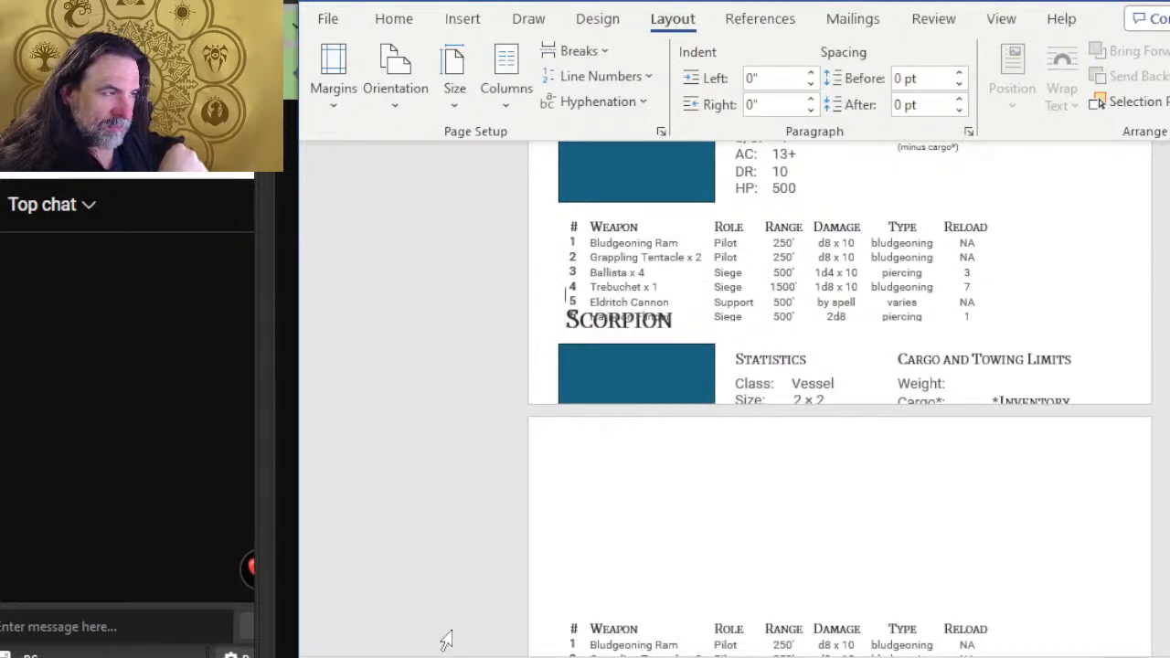
key("Return")
key("Return")
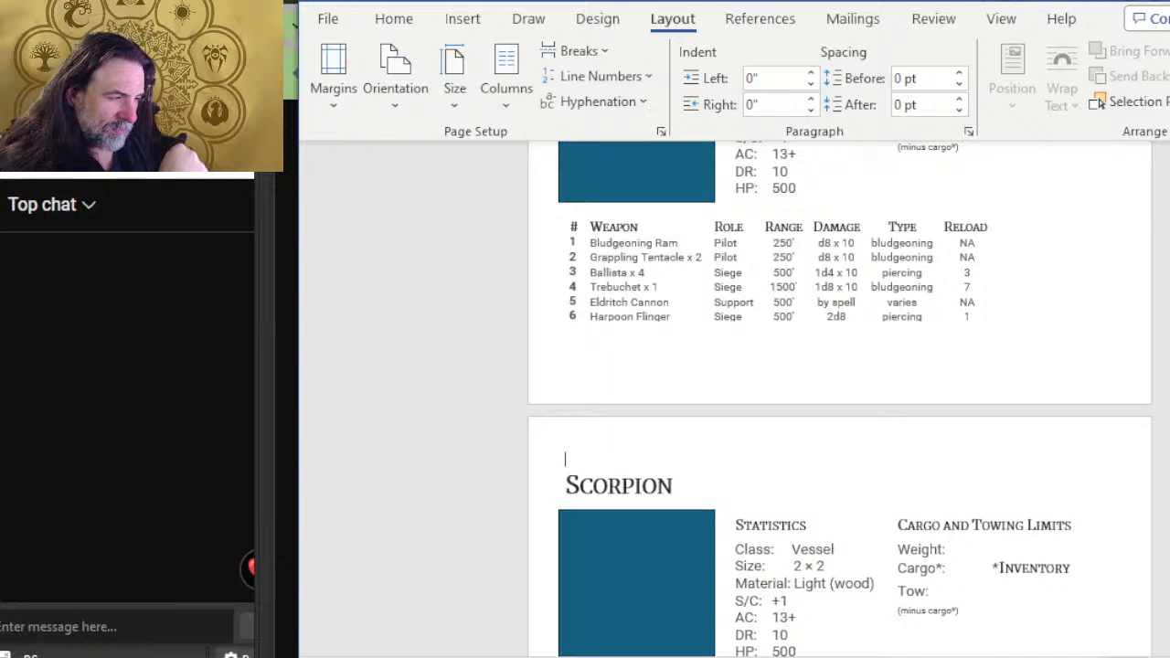
- Insert blank lines before the Space Galleon heading to move its block off the Shrike Ship page onto the next one
scroll(840, 399, "down", 3)
scroll(540, 365, "down", 15)
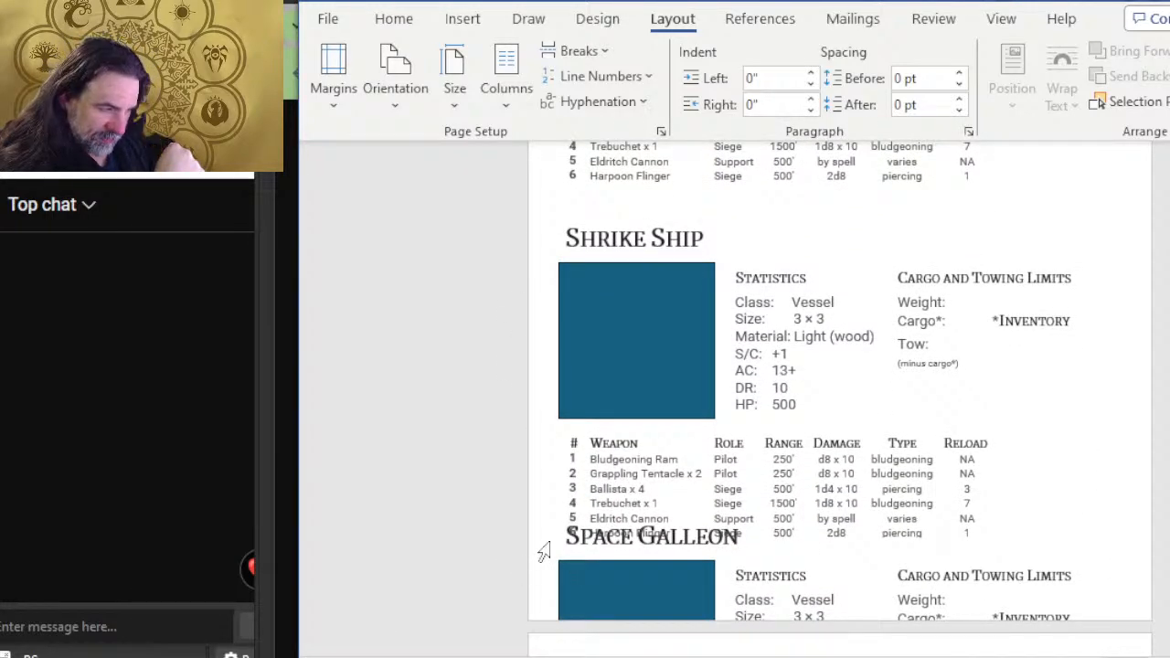
left_click(545, 554)
left_click(558, 546)
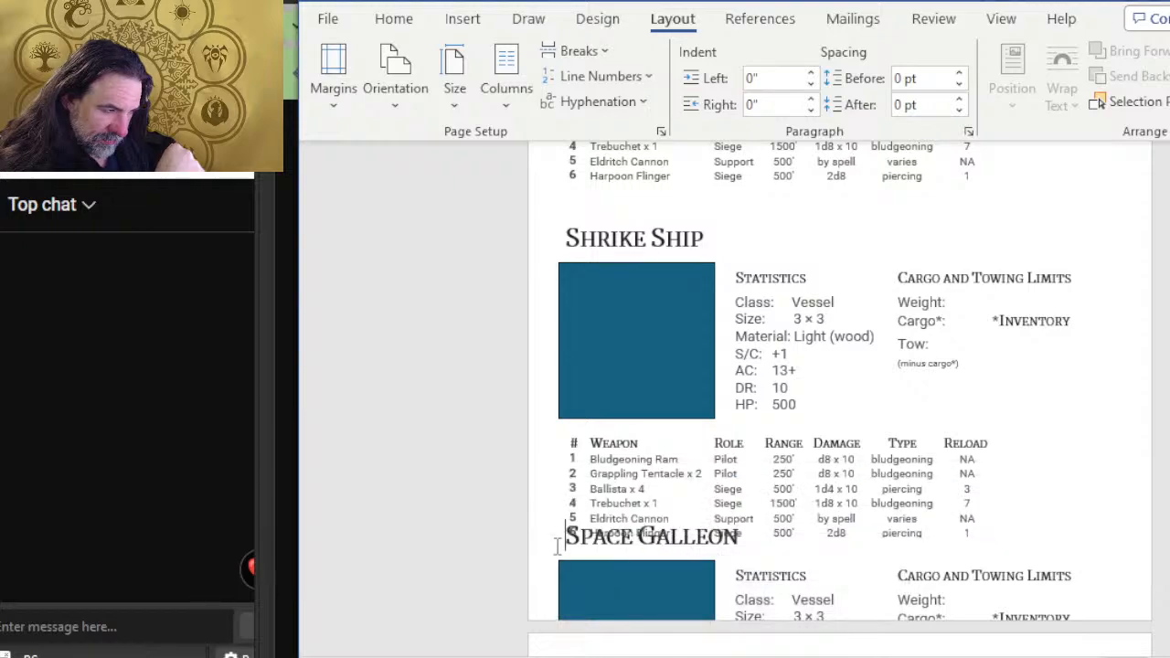
key("Return")
key("Return")
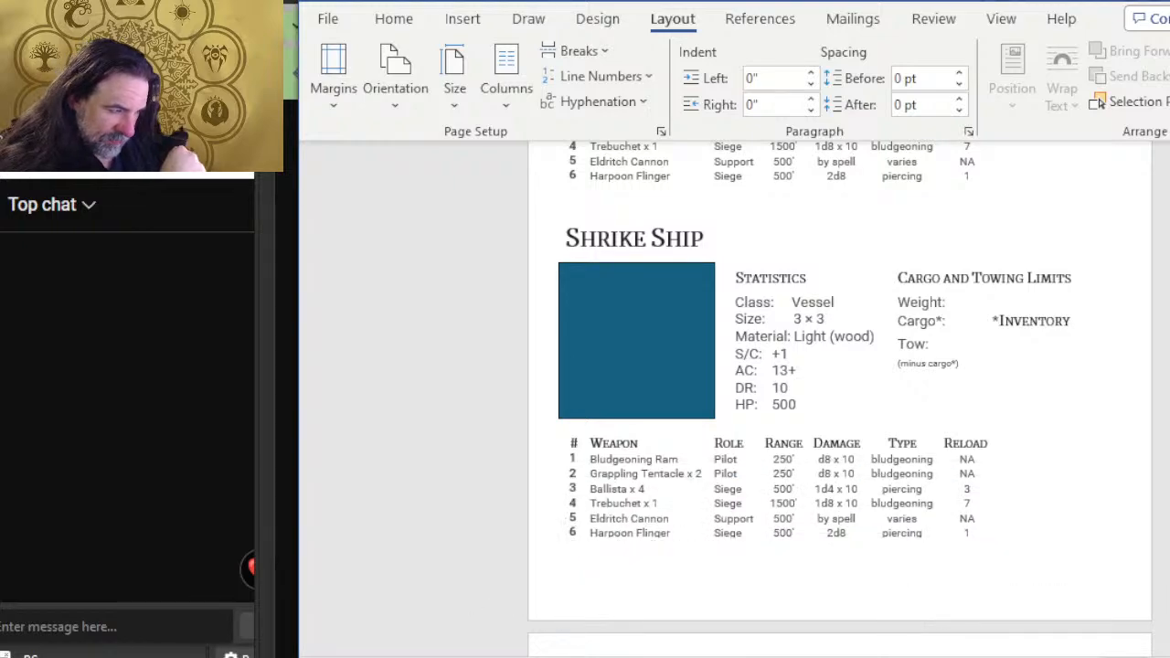
scroll(758, 475, "down", 3)
key("Return")
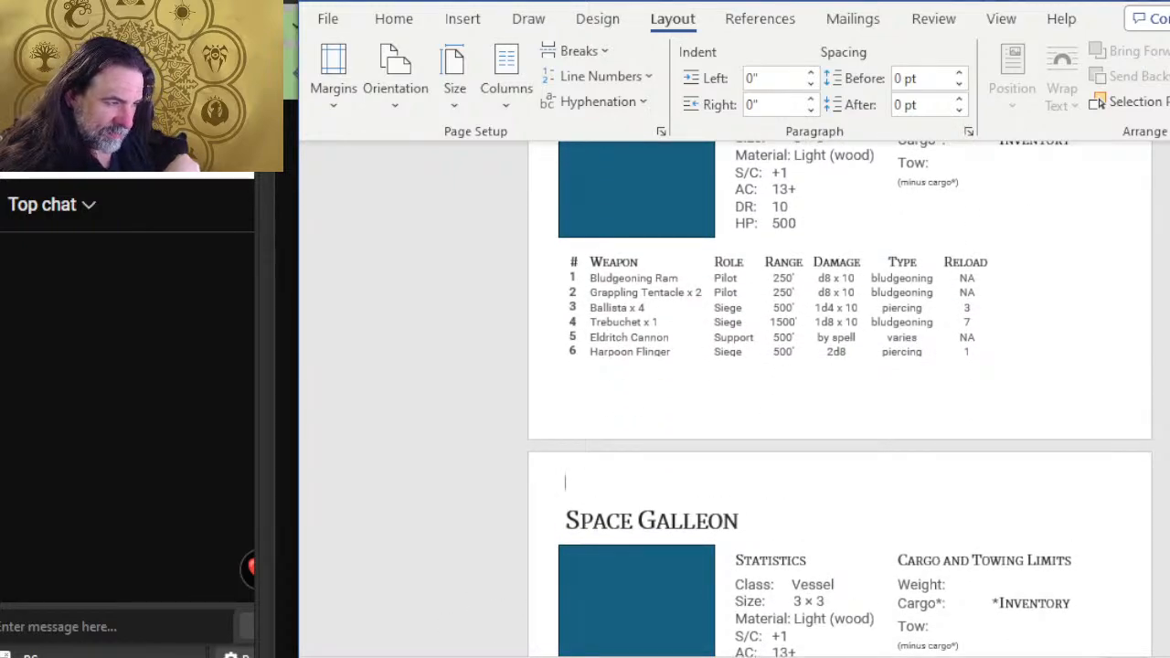
- Insert blank lines before the Star Moth heading so its block starts on the following page with a blank line above
scroll(787, 480, "down", 10)
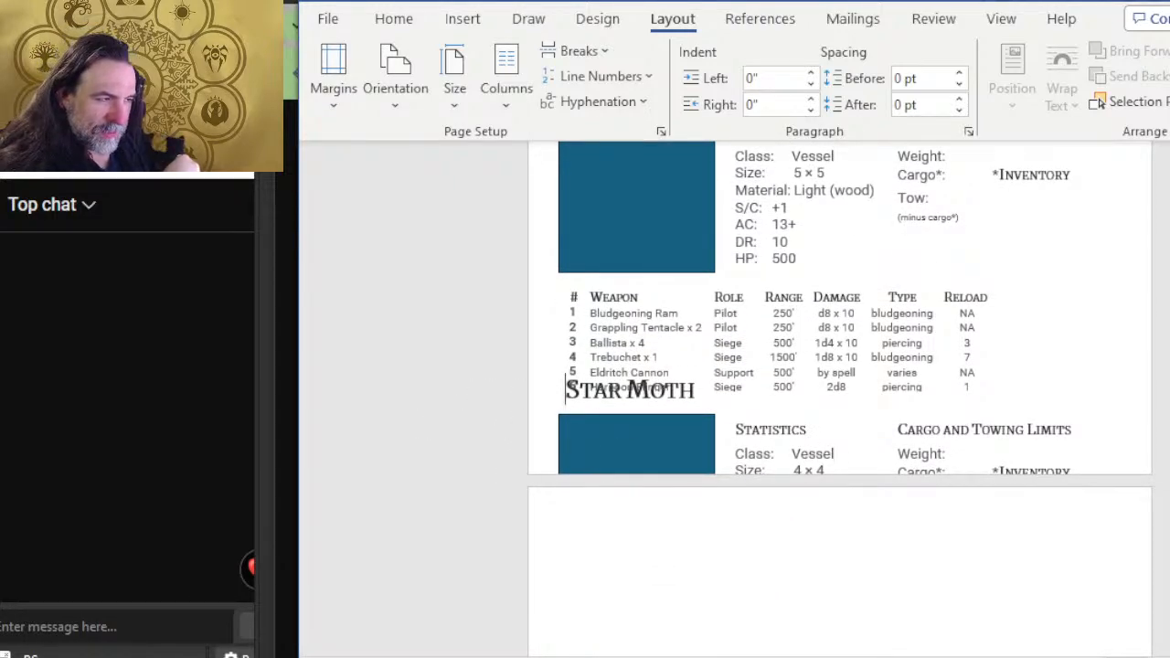
key("Return")
key("Return")
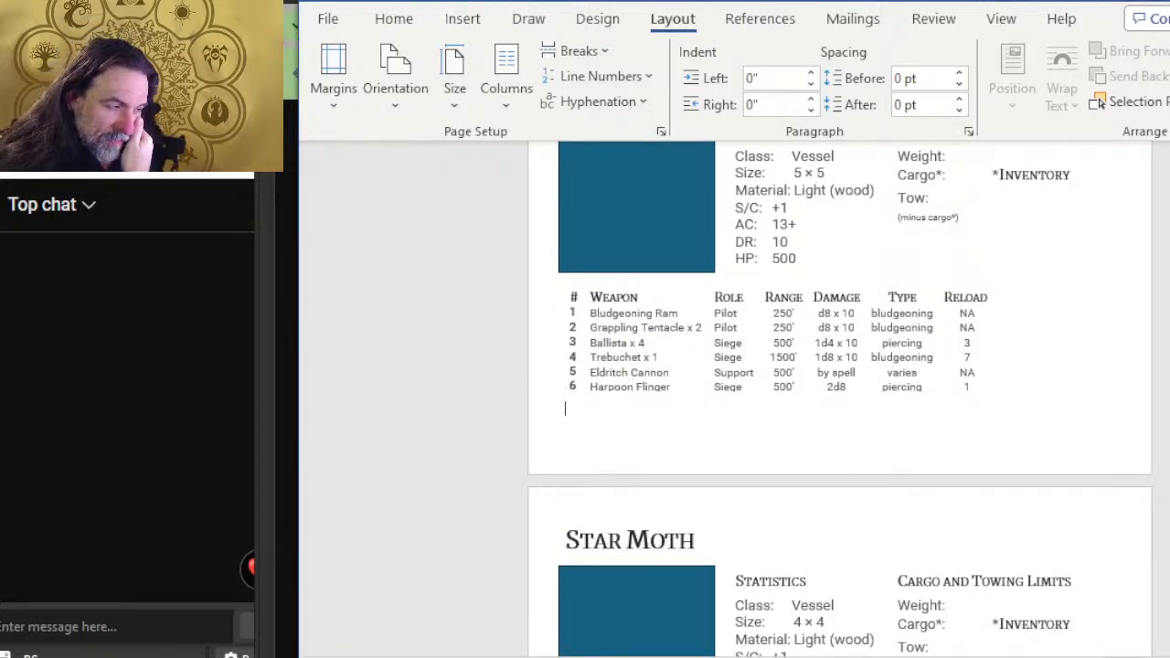
key("Return")
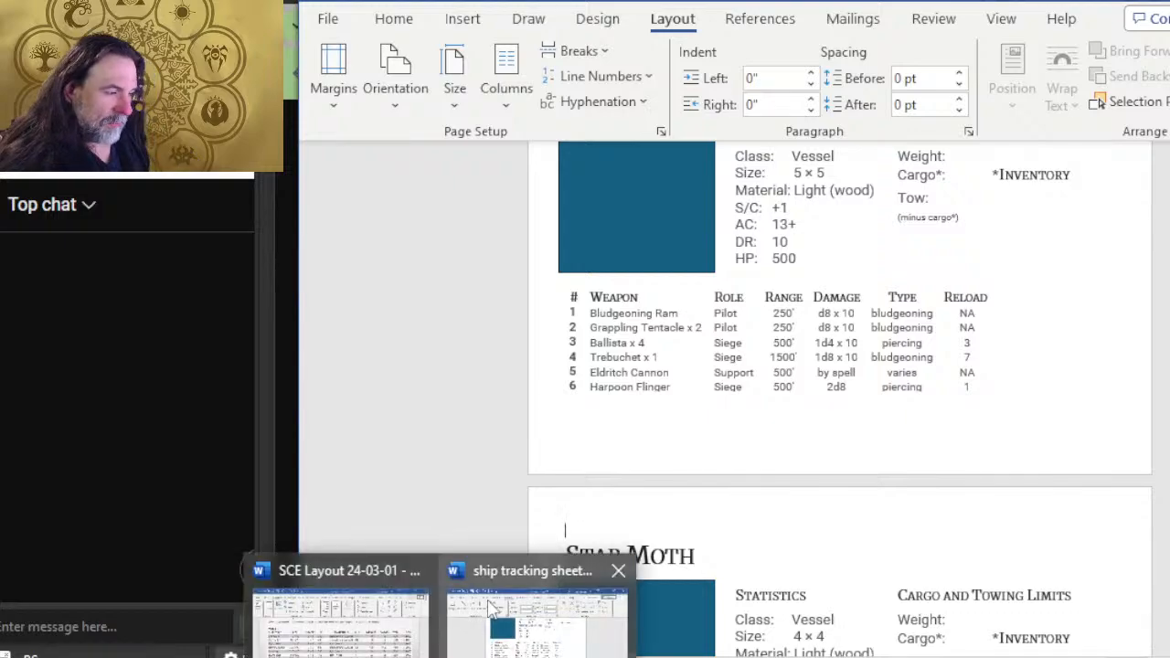
- Add blank lines above the Tyrantship heading to push its block onto the next page
scroll(766, 347, "down", 7)
scroll(651, 264, "down", 5)
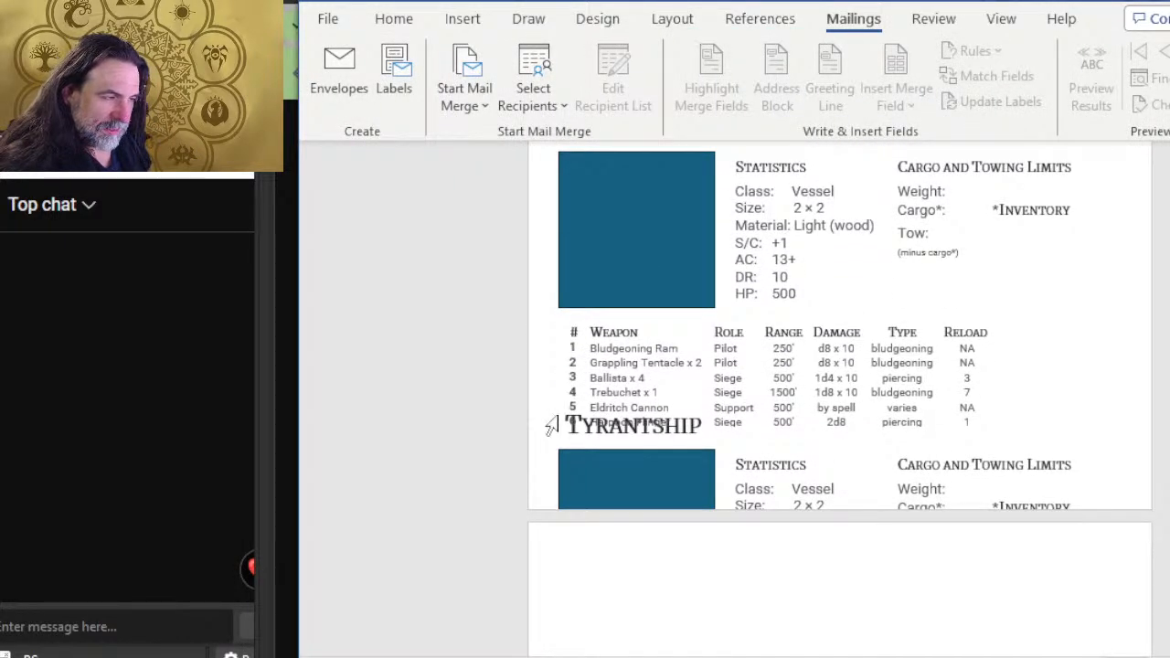
left_click(551, 426)
left_click(535, 438)
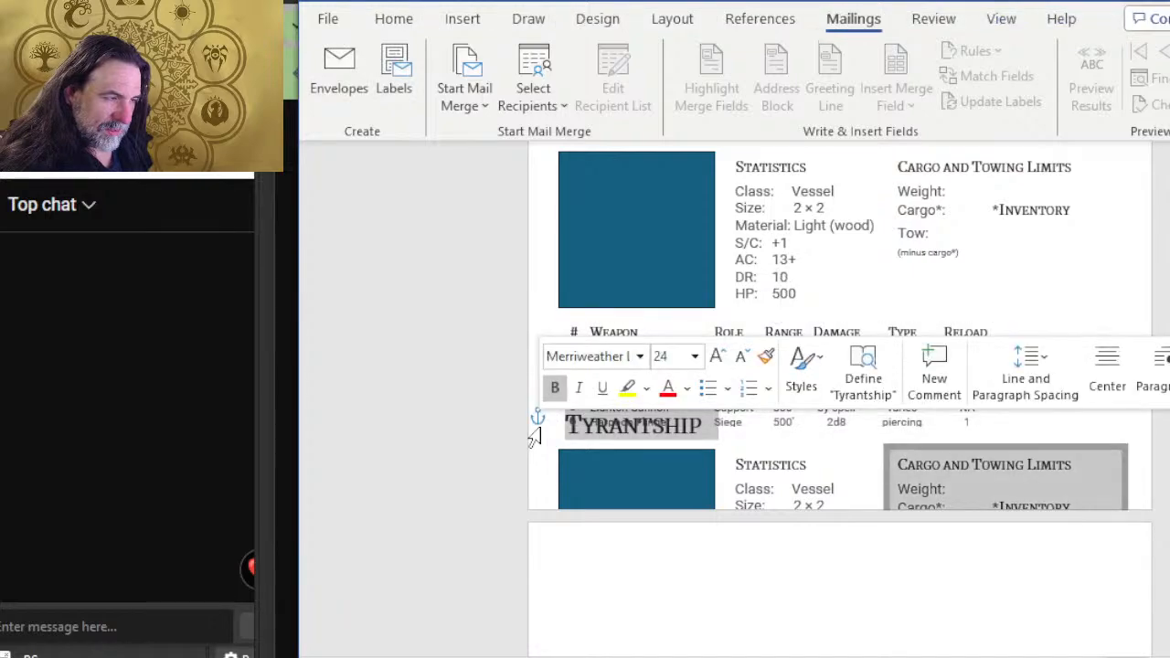
left_click(569, 428)
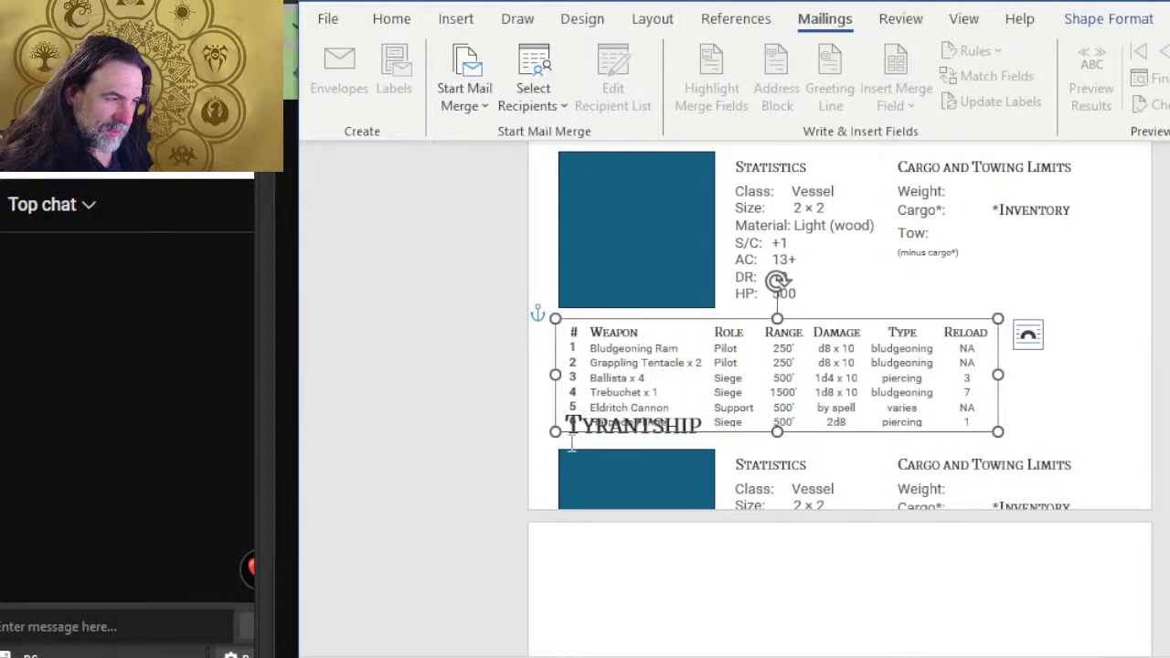
left_click(570, 441)
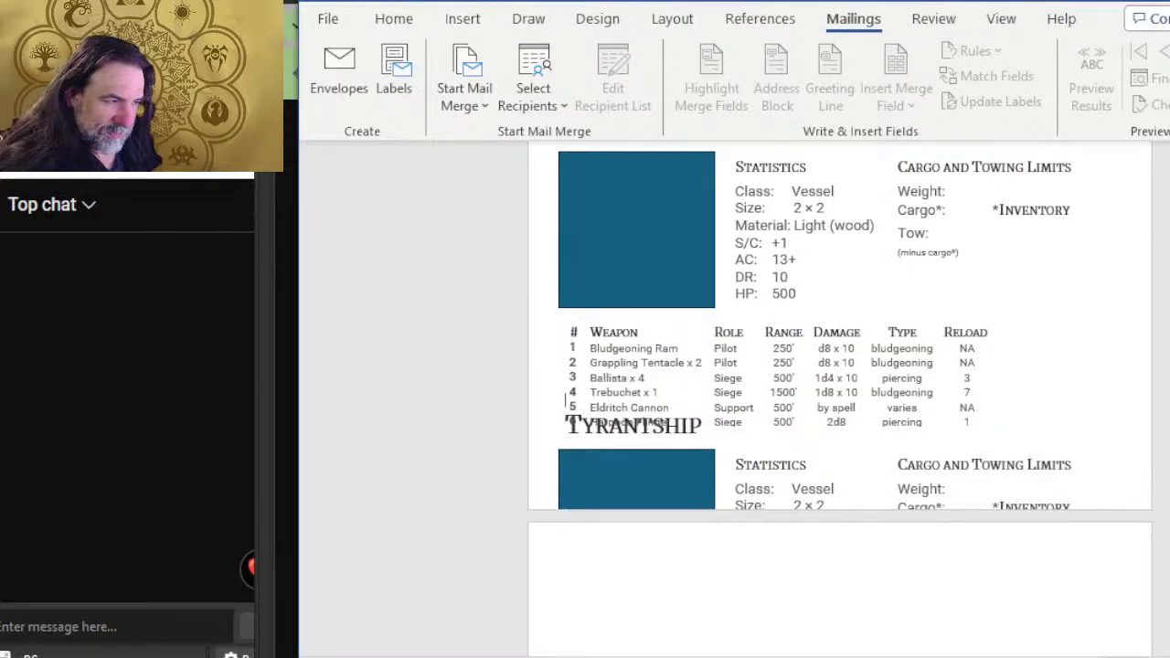
key("Return")
- Add space before the Arrow heading to move its block from the Wasp page onto the next page
scroll(681, 536, "down", 6)
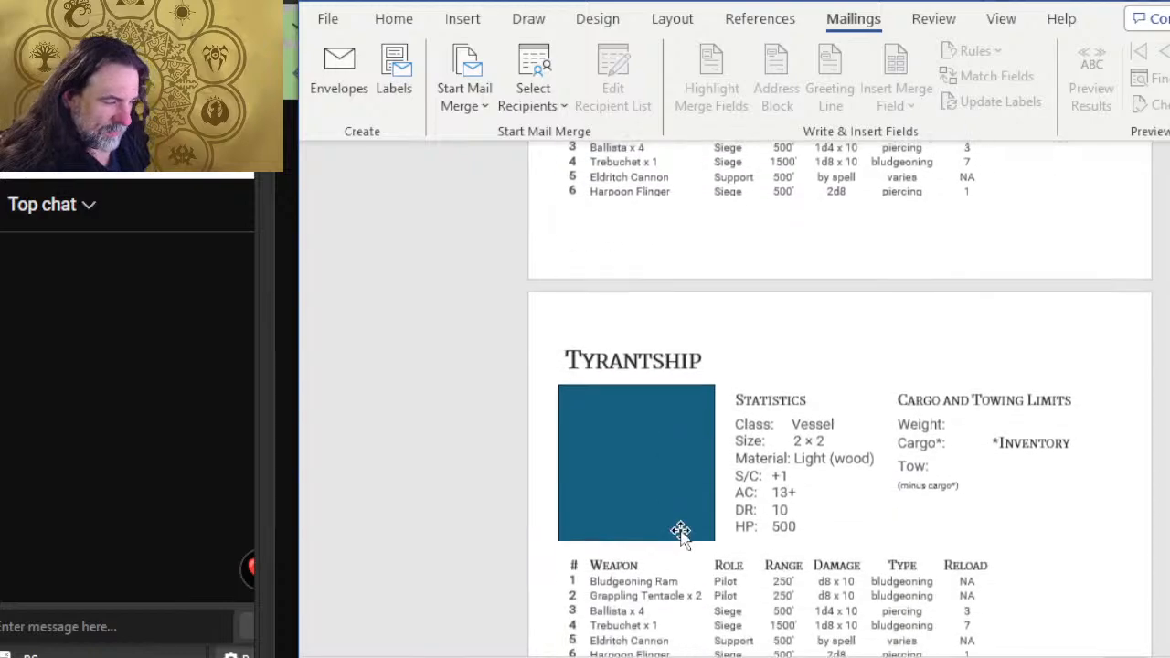
left_click(544, 546)
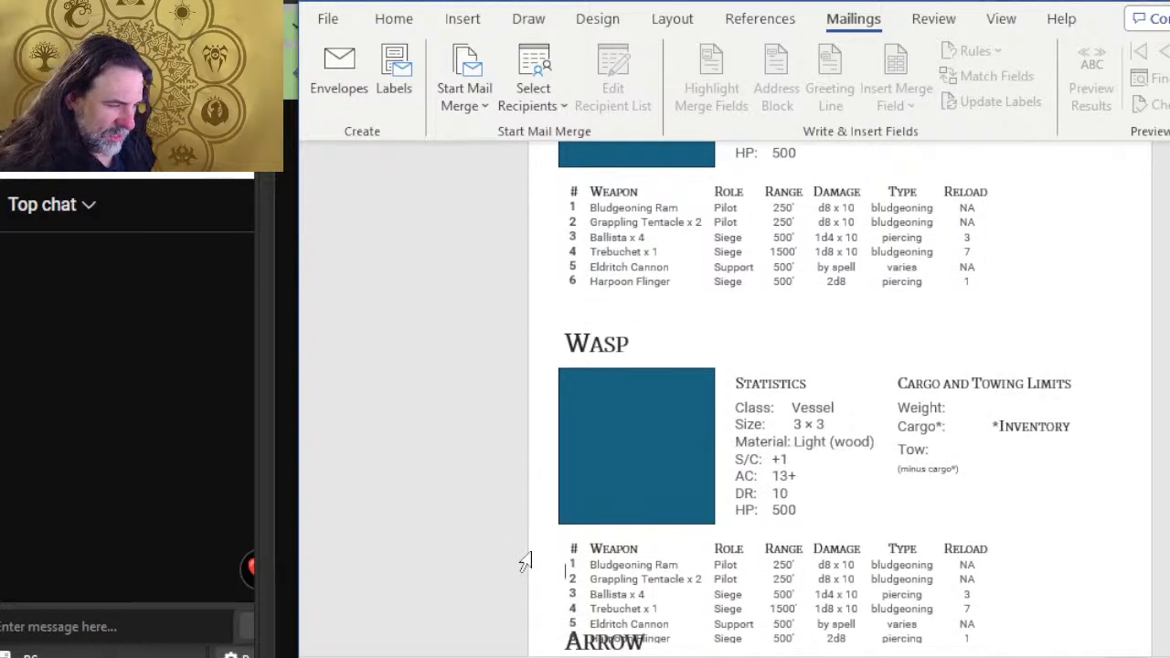
key("ctrl+Return")
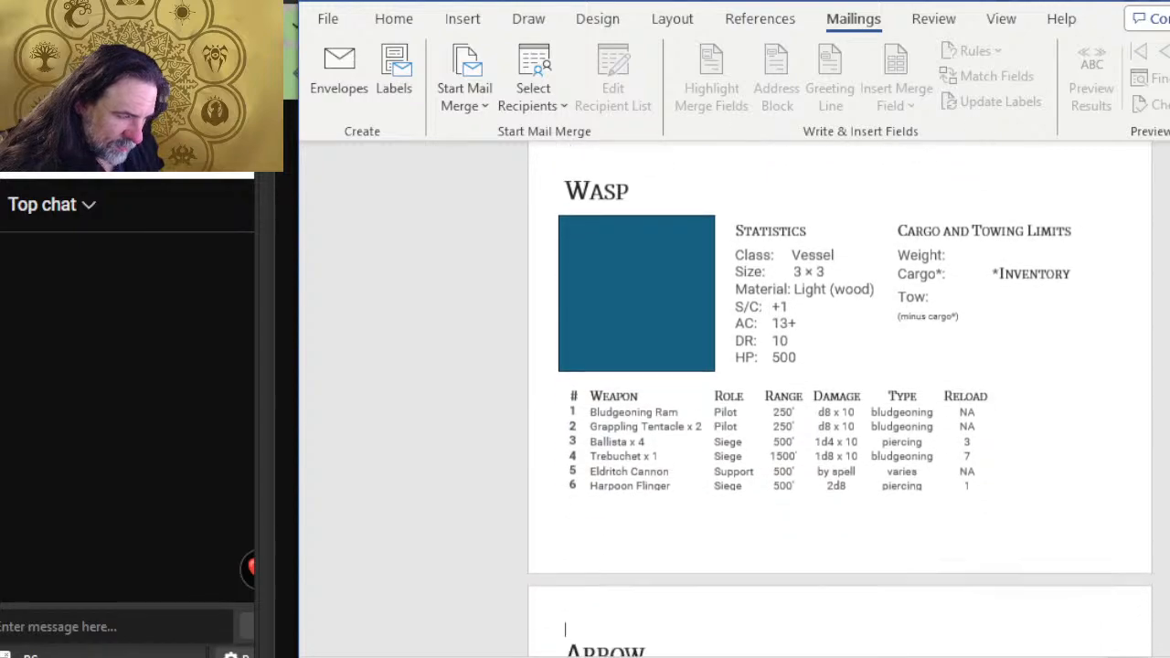
- Add space before the Manta Ray heading to move its block from the Cuttlefish page onto the next page
scroll(640, 457, "down", 7)
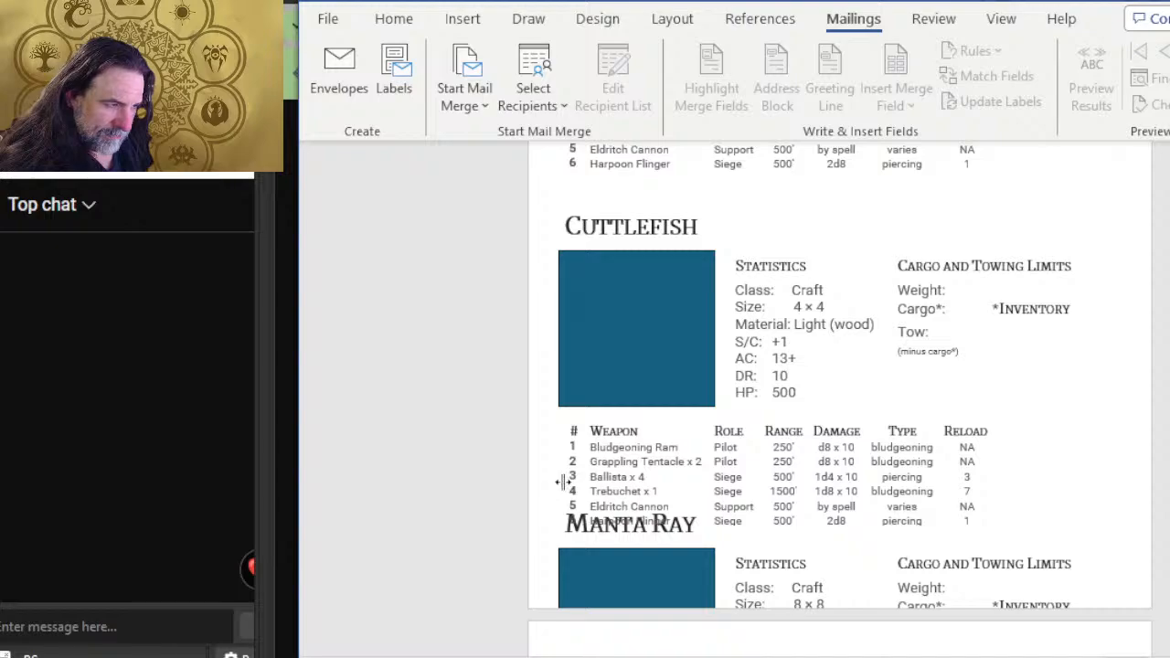
left_click(553, 478)
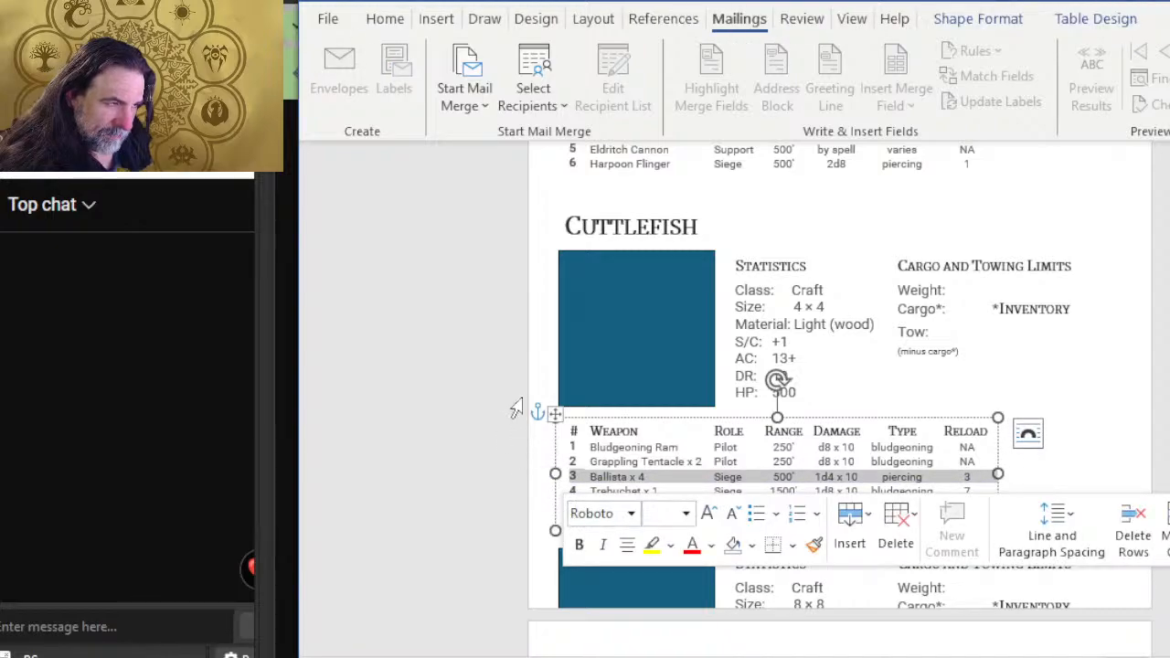
left_click(515, 498)
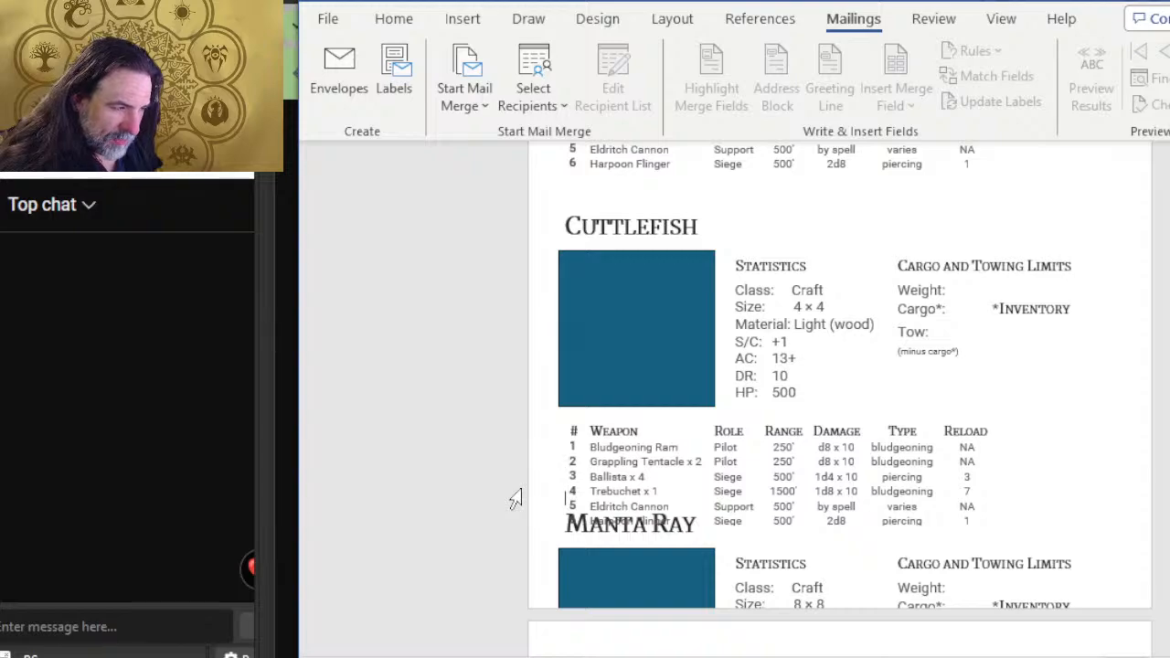
key("ctrl+Return")
scroll(922, 403, "down", 3)
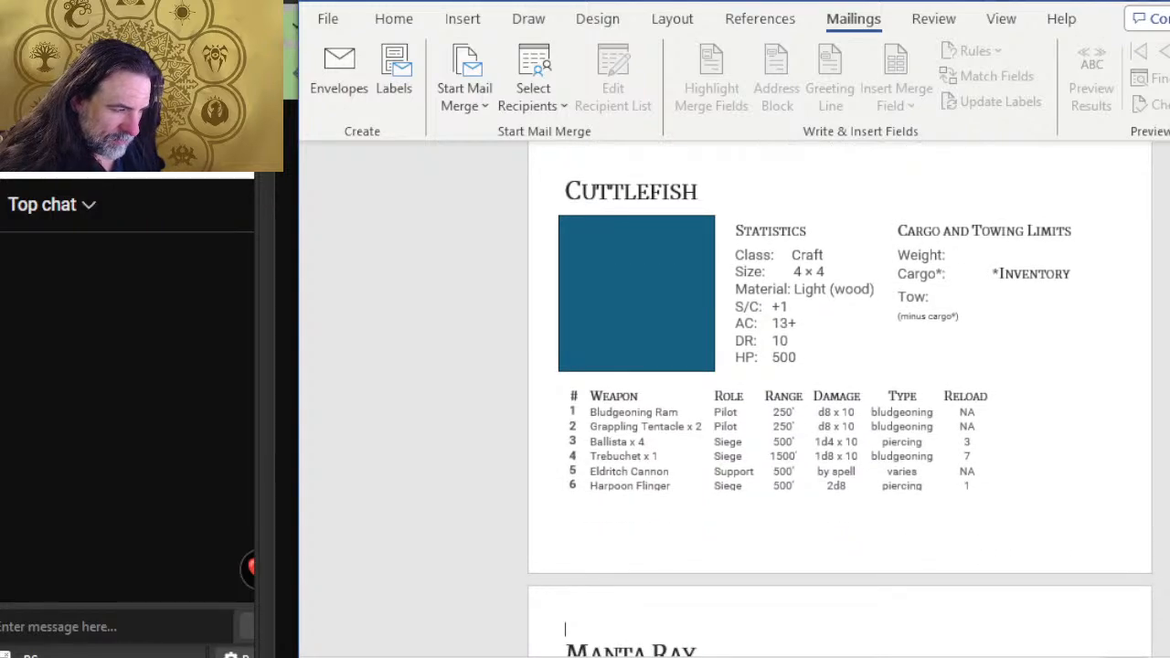
- Add space before the Spiderling heading to move its block from the Skiff page onto the next page
scroll(922, 404, "down", 10)
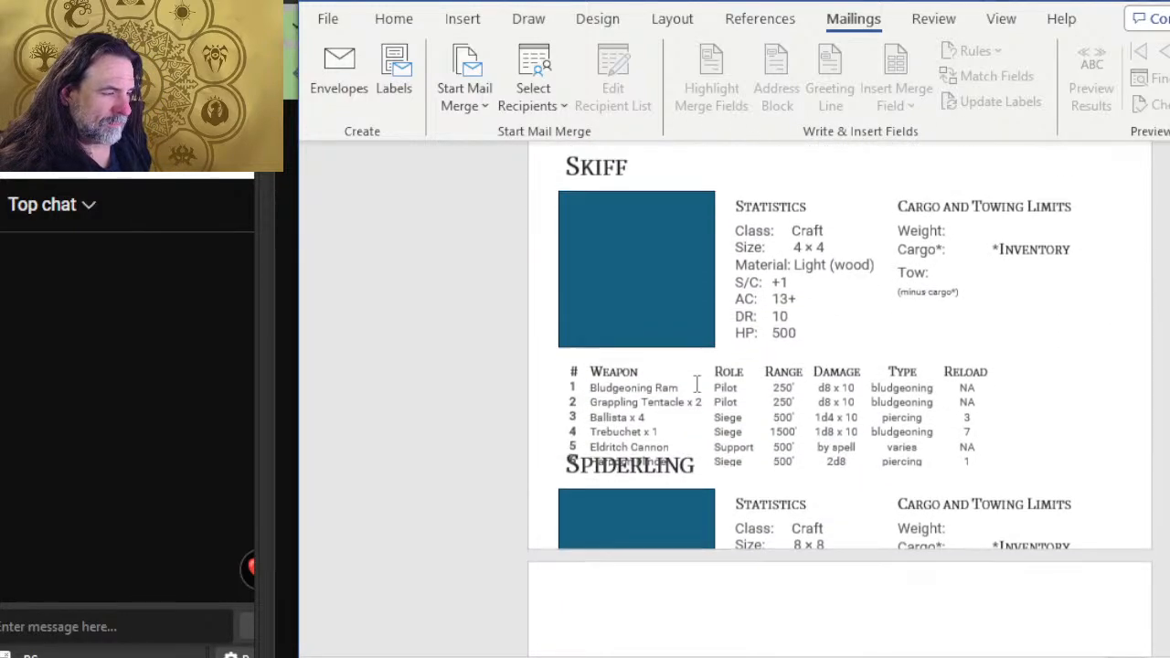
left_click(558, 468)
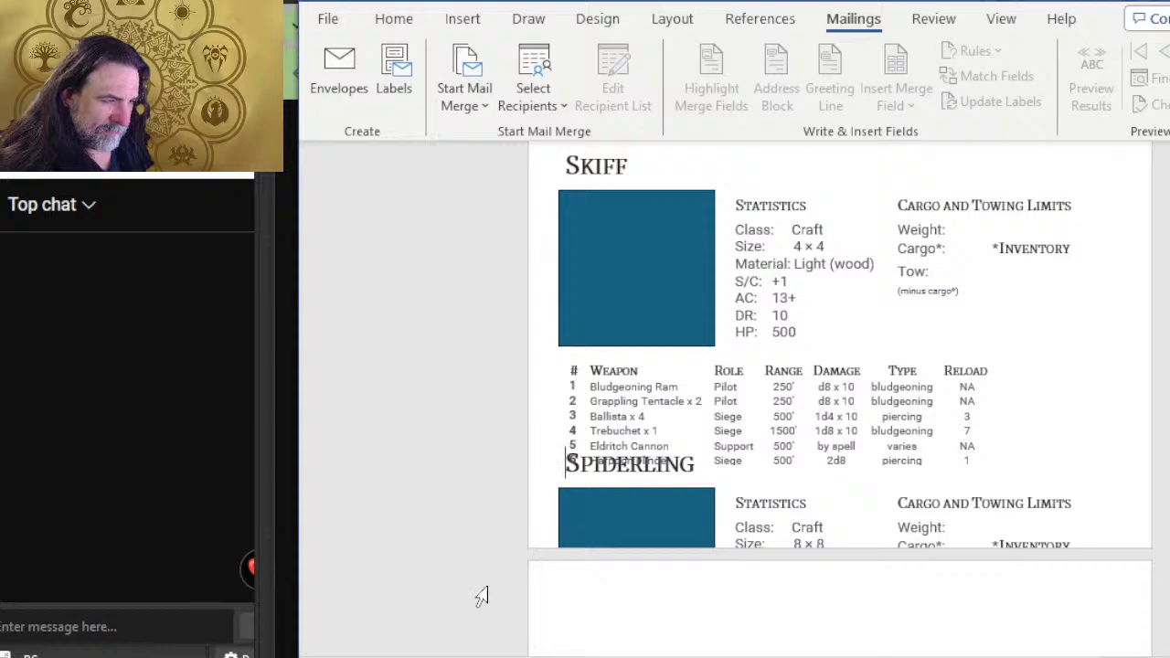
key("ctrl+Return")
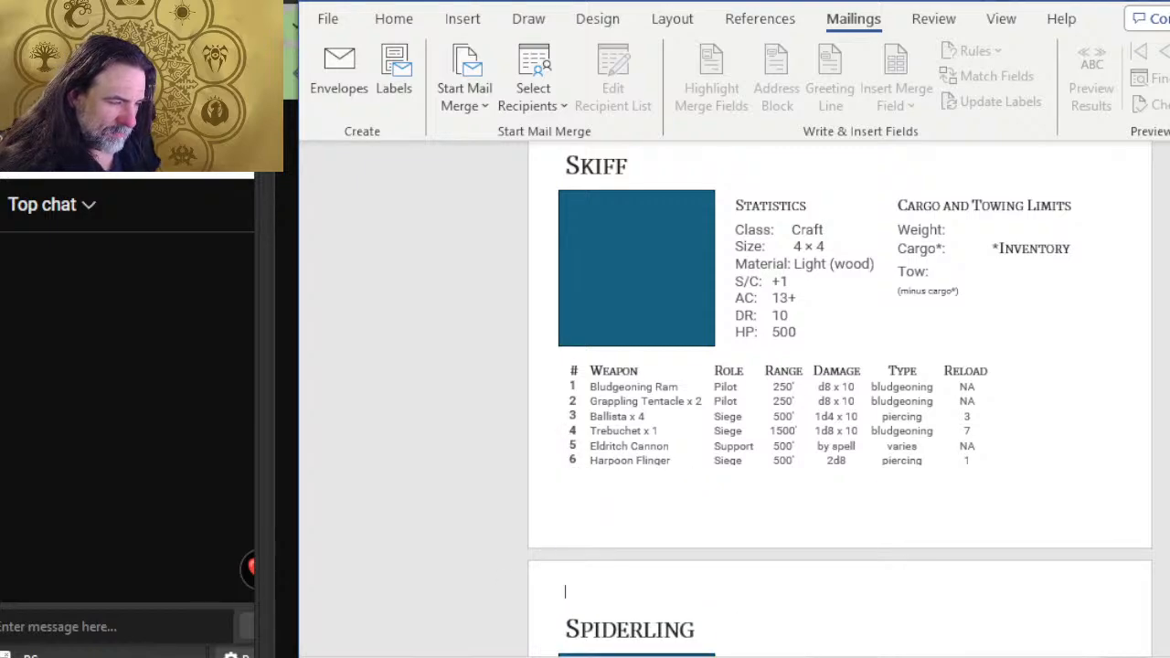
- Review the spacing of the last ship blocks and the overall layout of all pages in a multi-page overview
scroll(988, 585, "down", 8)
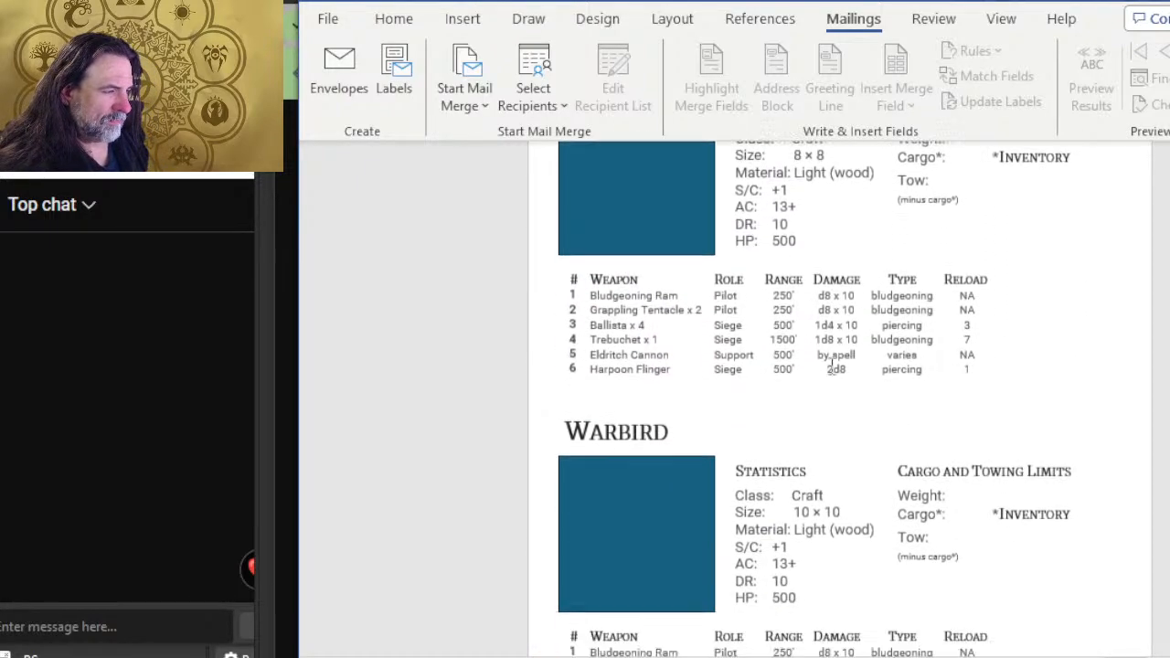
scroll(677, 457, "up", 8)
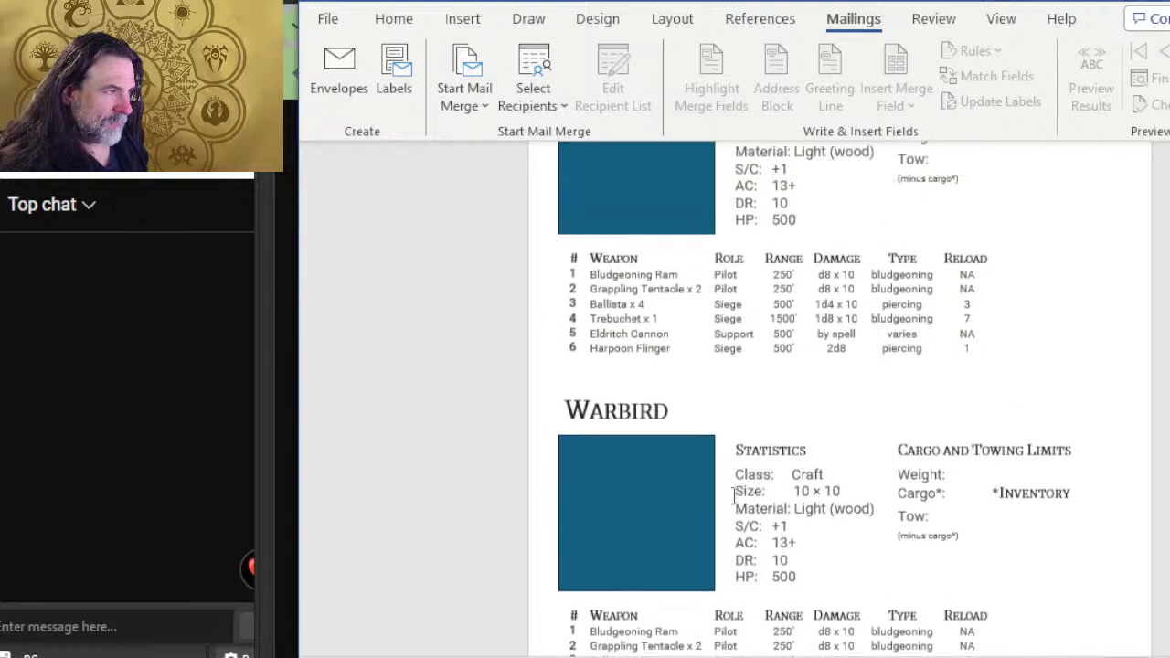
scroll(708, 481, "up", 1)
scroll(701, 460, "down", 4)
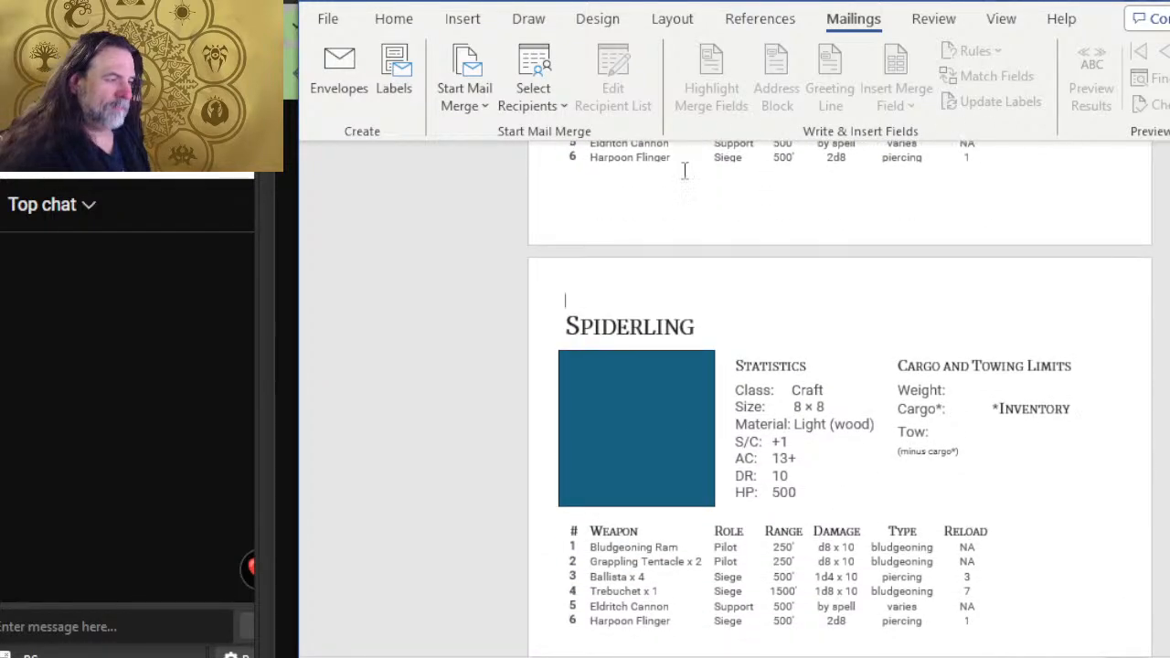
scroll(695, 168, "down", 2, "ctrl")
scroll(700, 167, "down", 5, "ctrl")
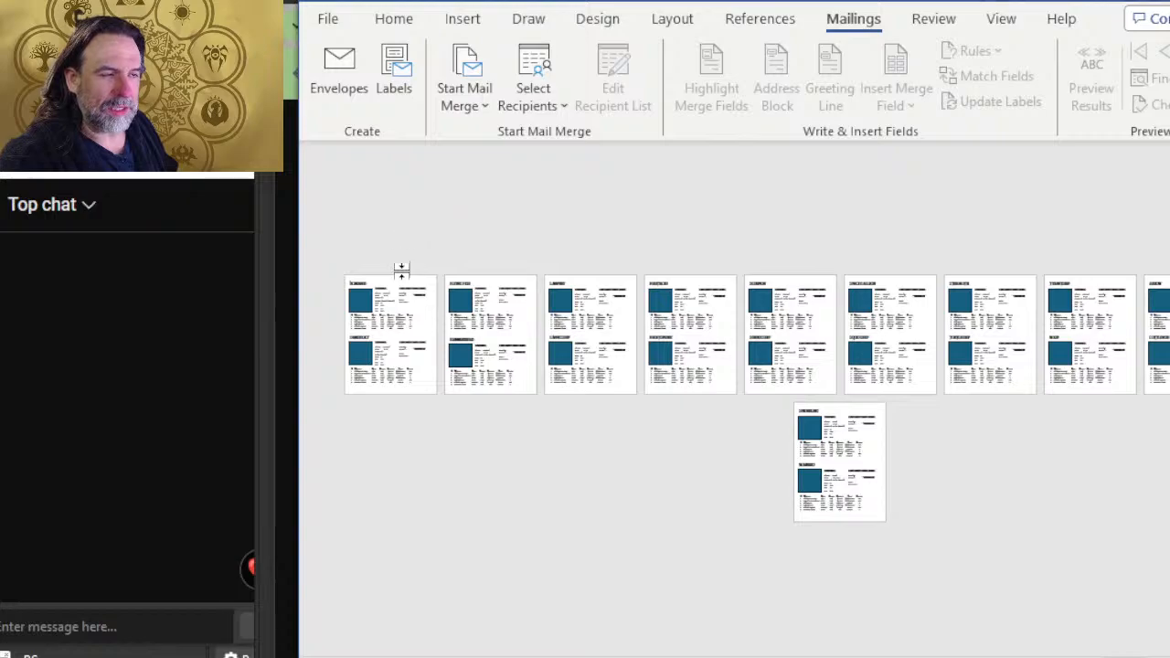
scroll(401, 289, "up", 8)
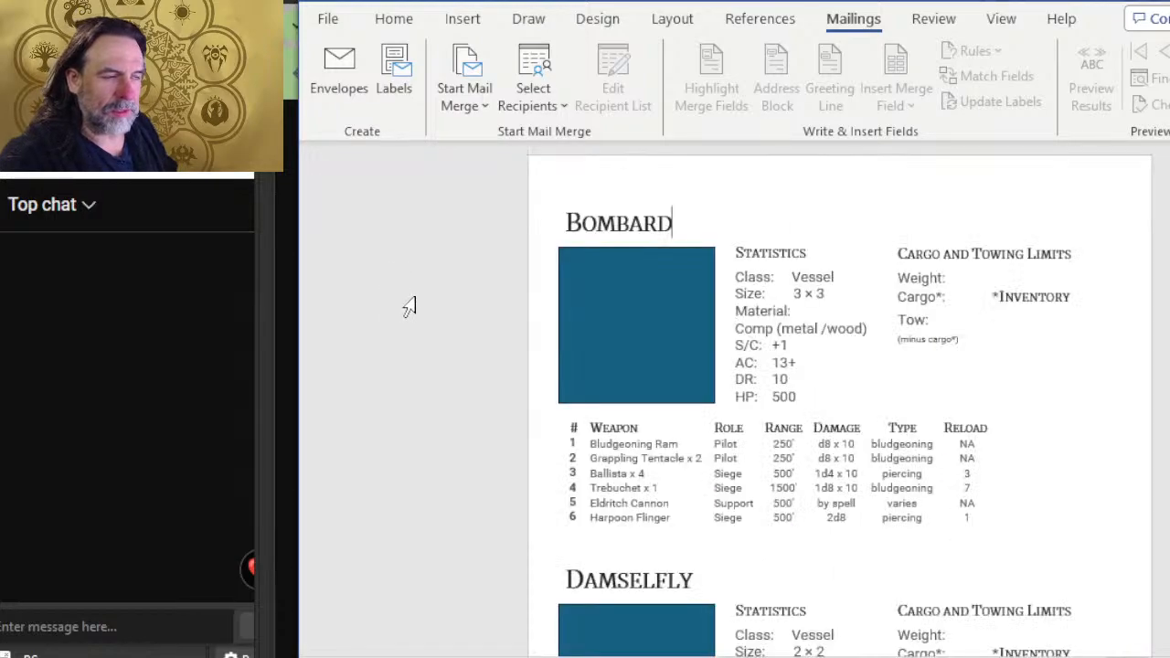
- Select Bombard's blue picture placeholder, switch to Photoshop and examine the ship drawings around Living Ship in 11.psd up close
left_click(643, 309)
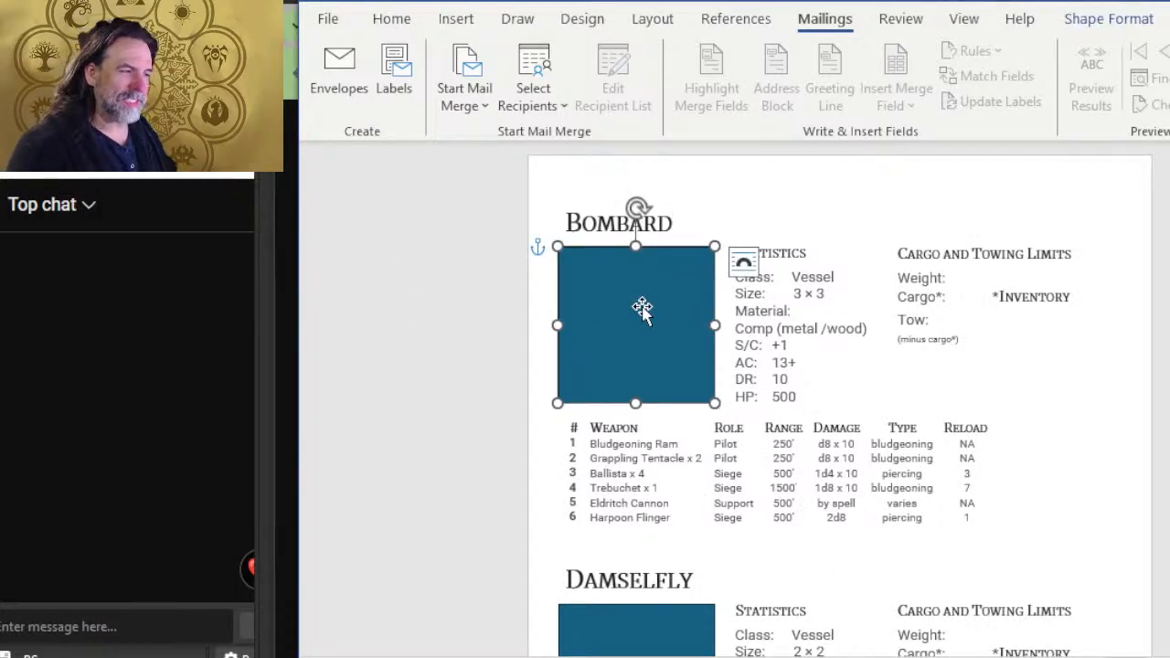
key("alt+Tab")
key("alt+Tab")
key("alt+Tab")
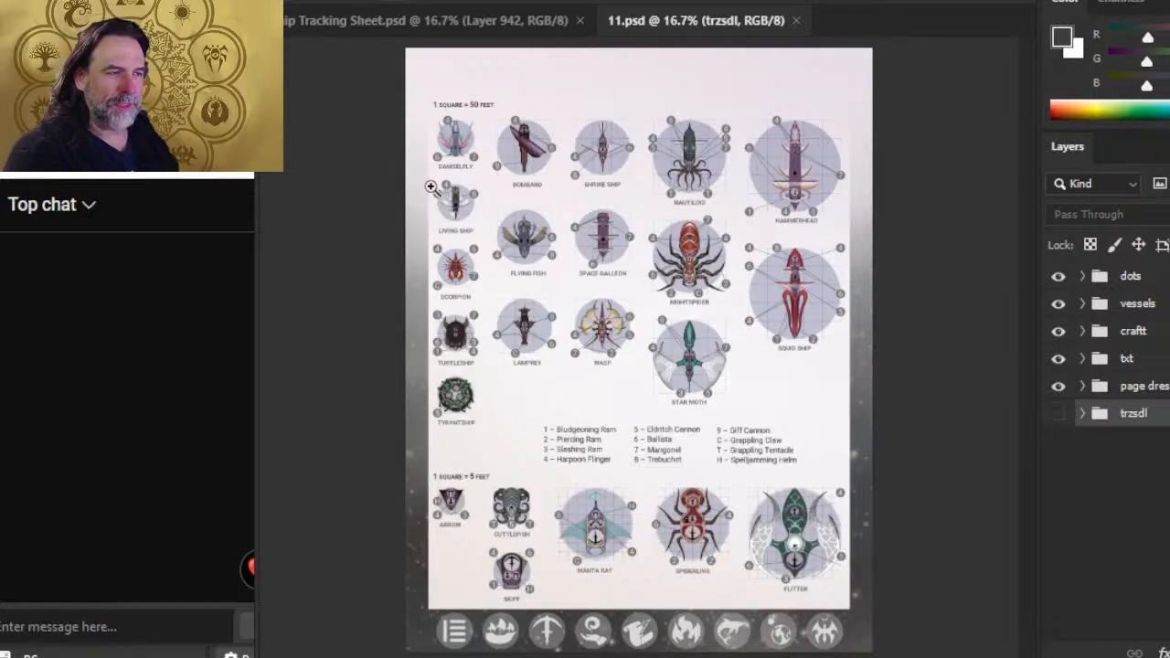
left_click_drag(431, 183, 581, 260)
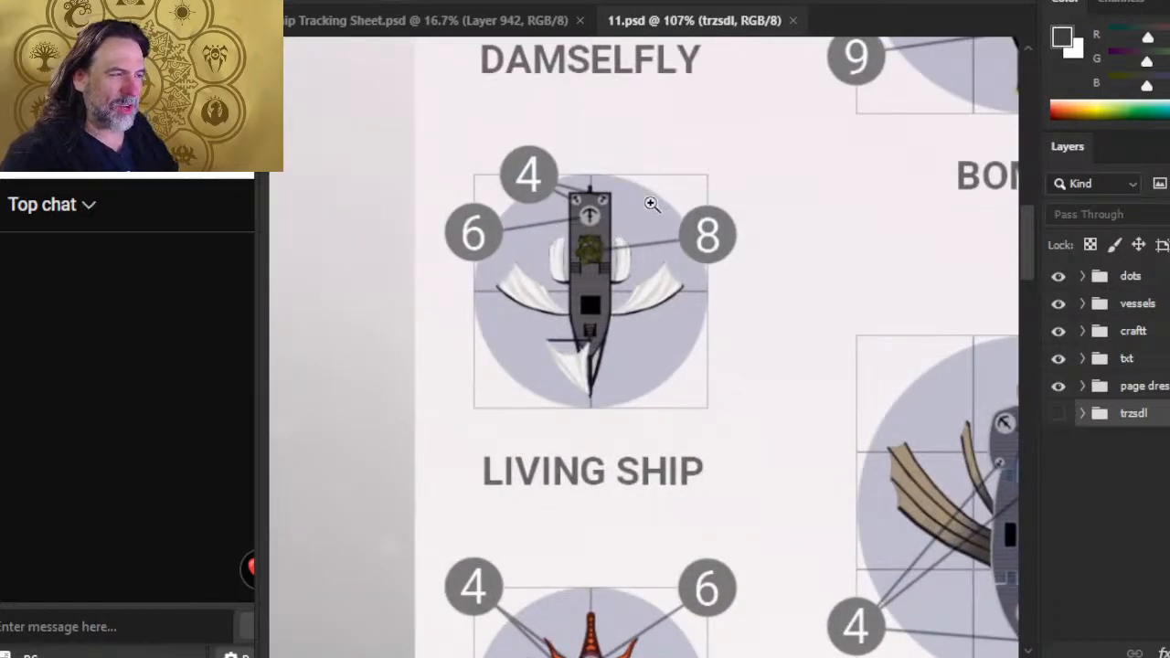
left_click_drag(639, 217, 585, 196)
key("alt+Tab")
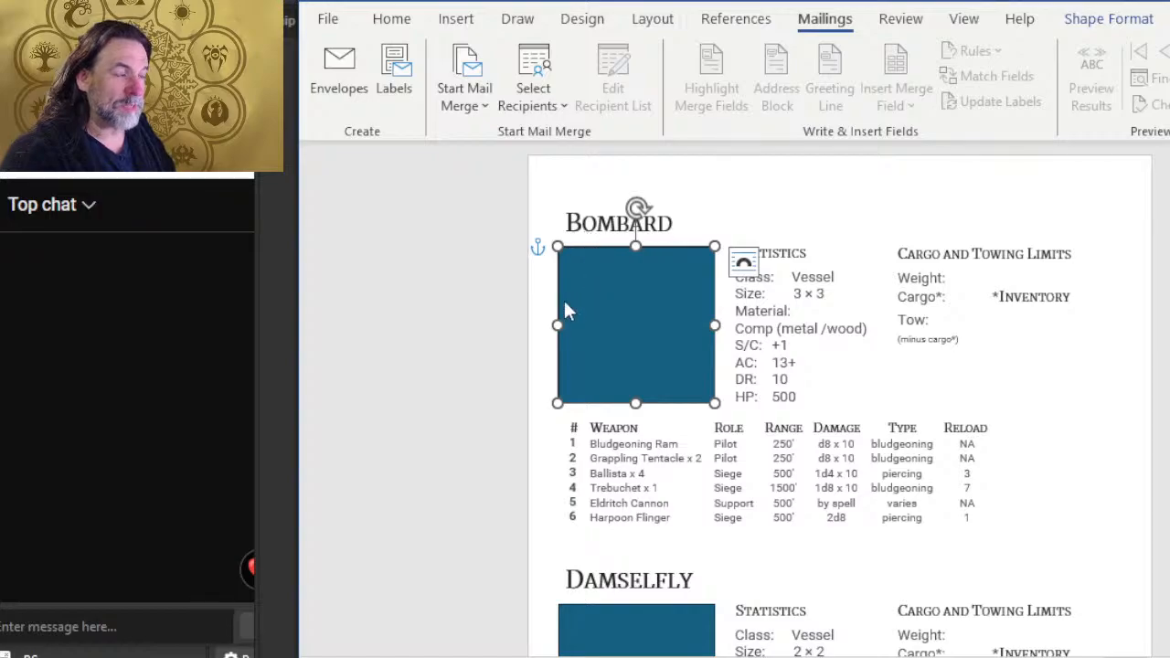
key("alt+Tab")
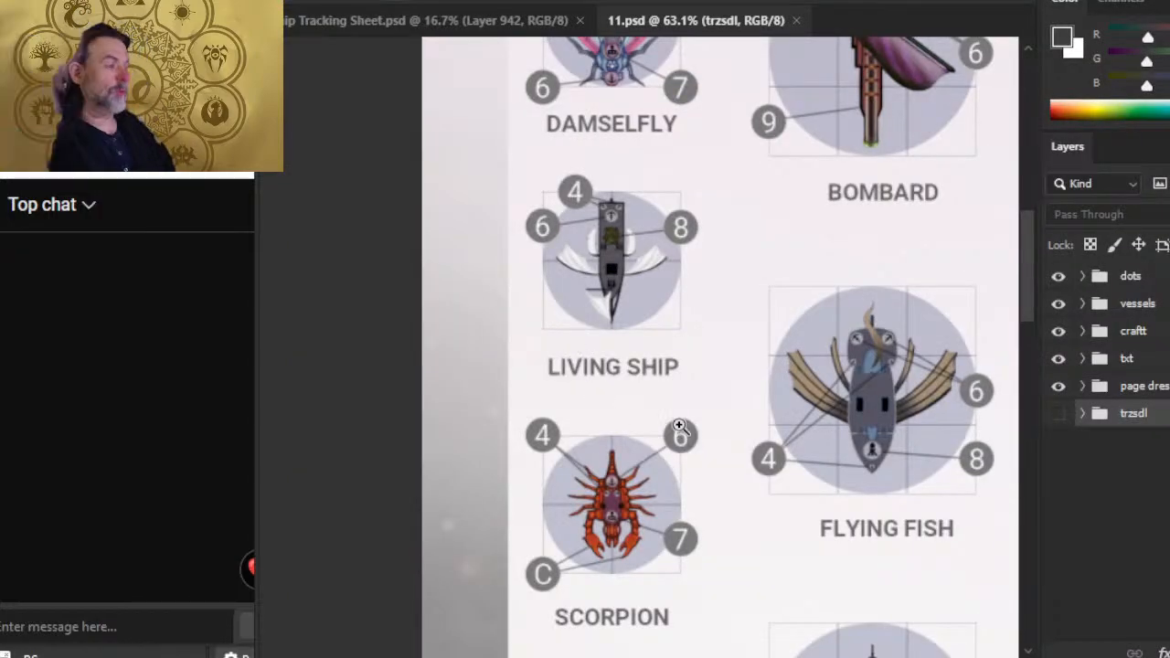
- Compare the ship drawings of 11.psd in Photoshop with Bombard's block in the Word document, finishing in Word
key("alt+Tab")
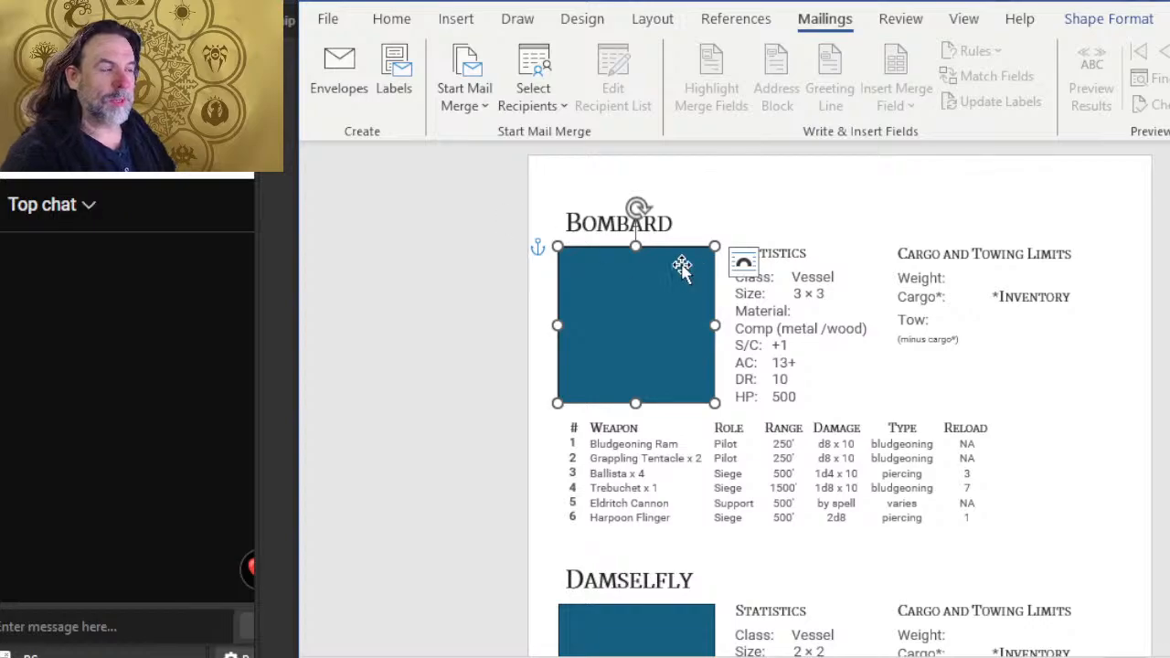
key("alt+Tab")
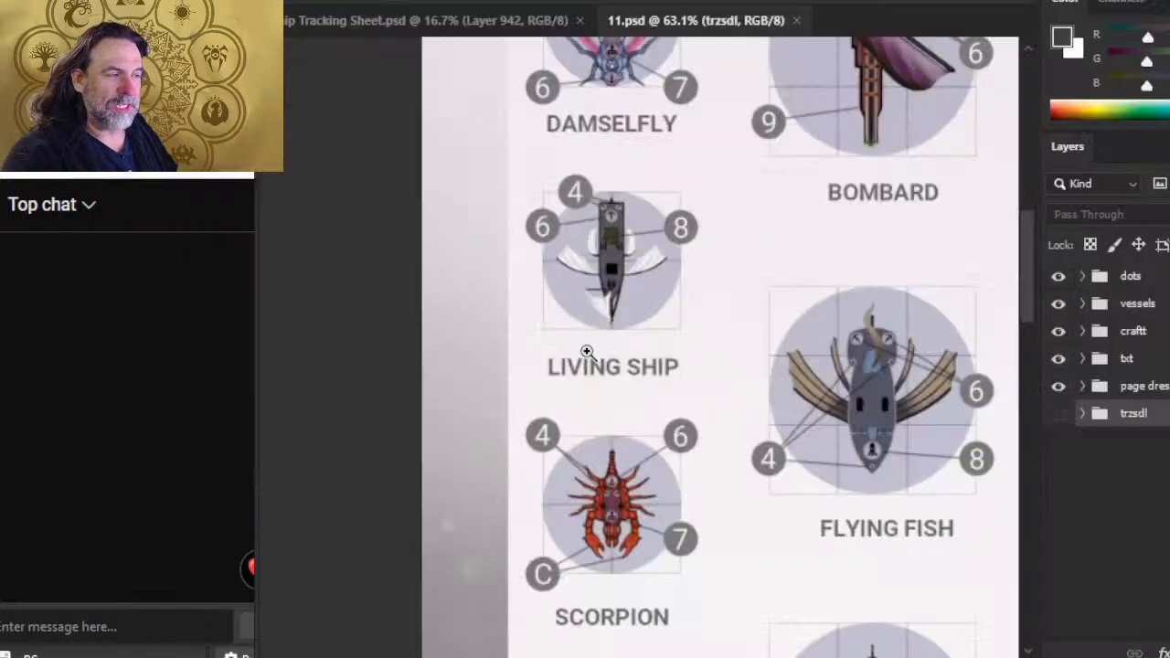
key("alt+Tab")
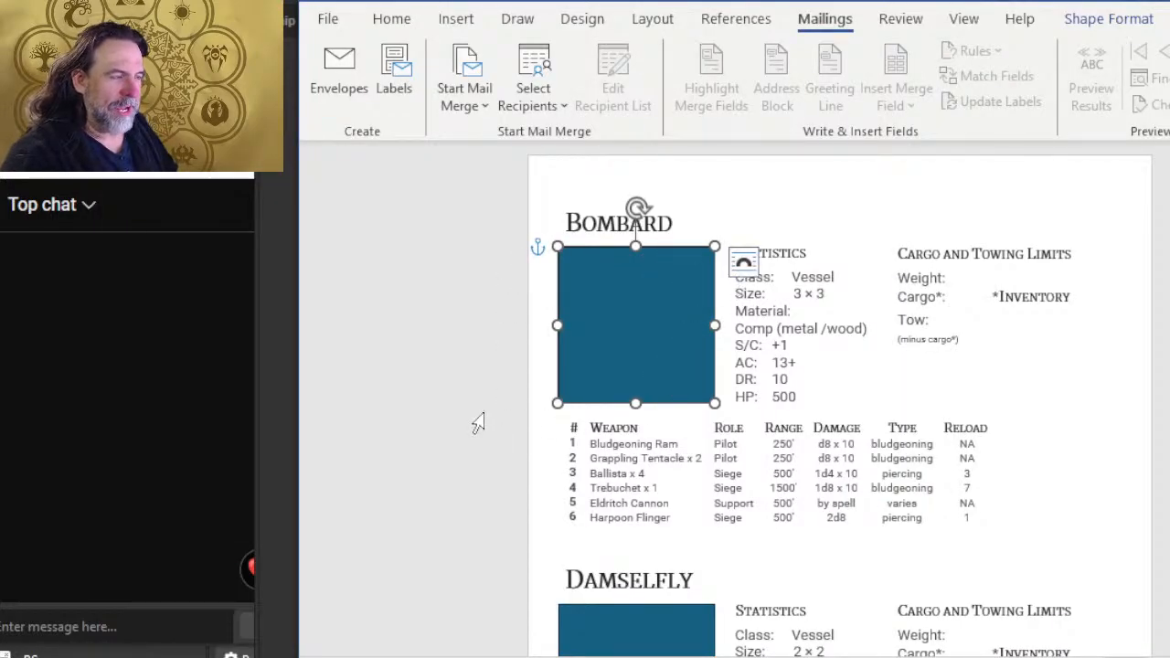
scroll(838, 263, "down", 1)
scroll(839, 263, "up", 1)
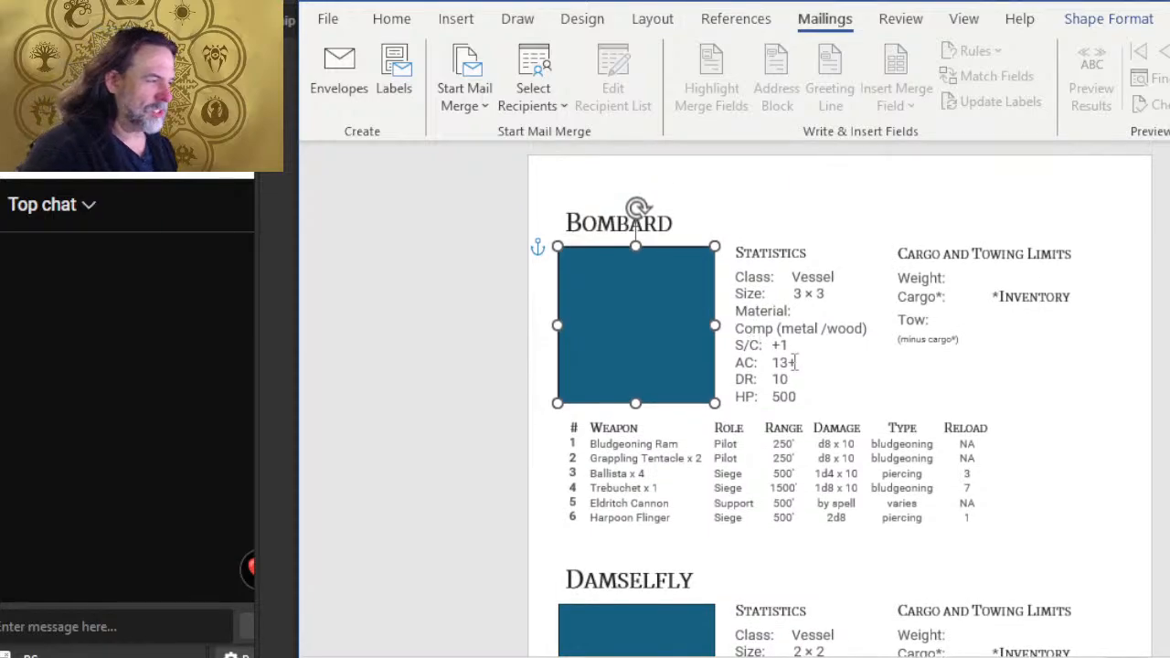
key("alt+Tab")
key("alt+Tab")
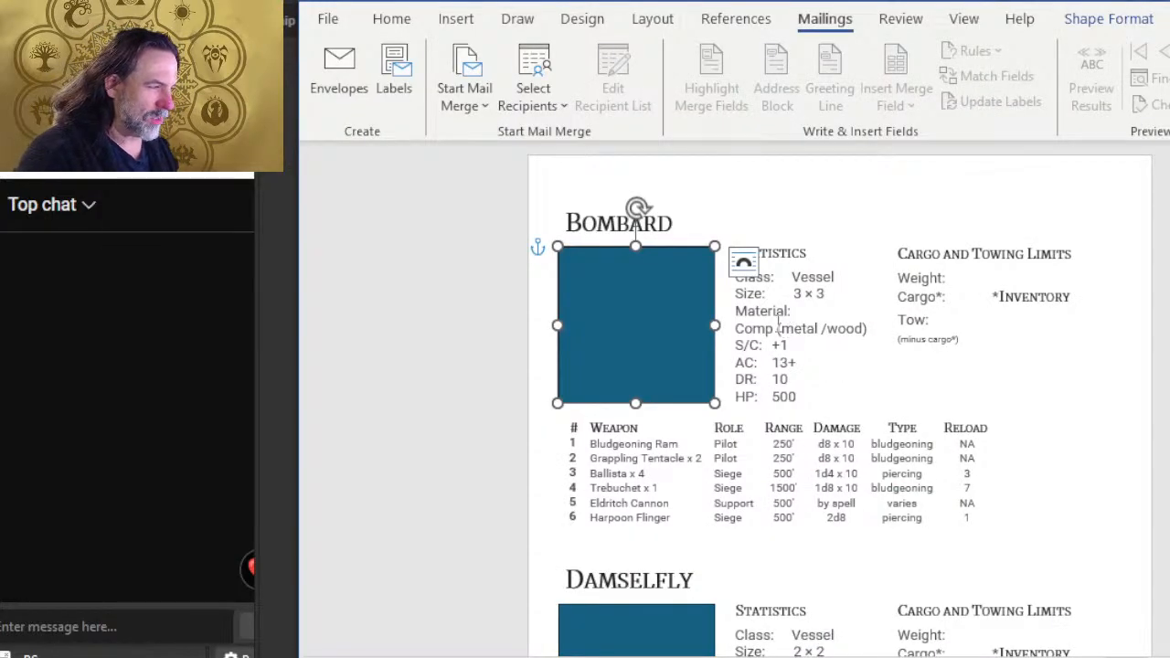
- Put Hammerhead's material "Light (wood)" on its own line and extend the Statistics text box up and down to fit all lines
scroll(833, 364, "down", 6)
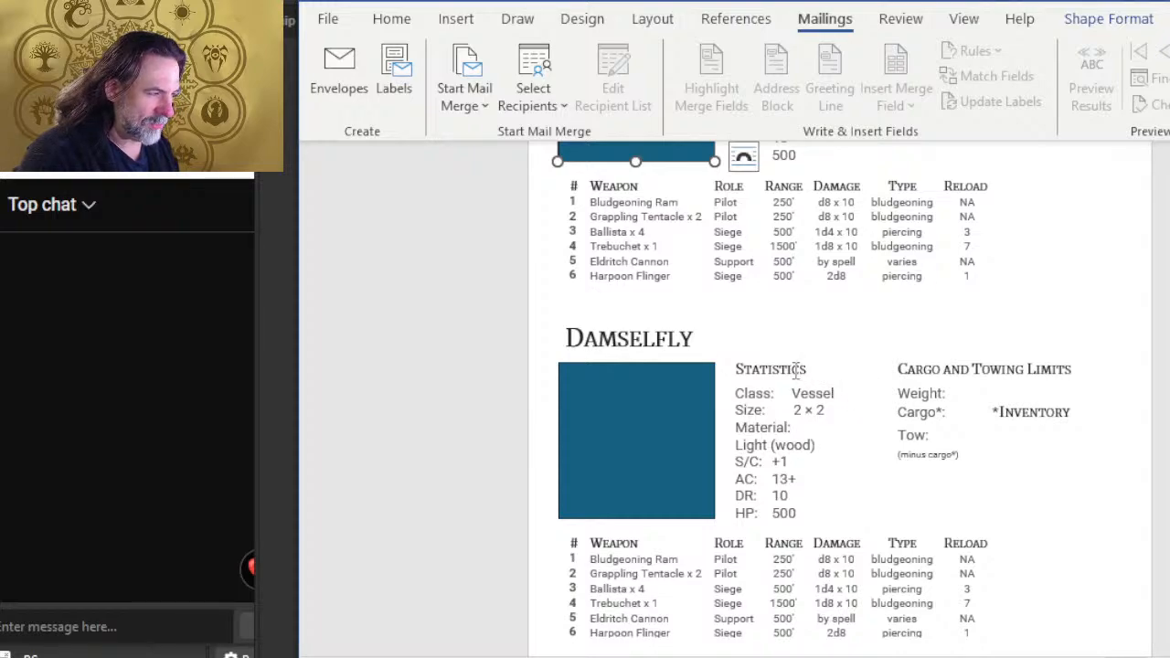
scroll(797, 370, "up", 5)
scroll(797, 370, "down", 10)
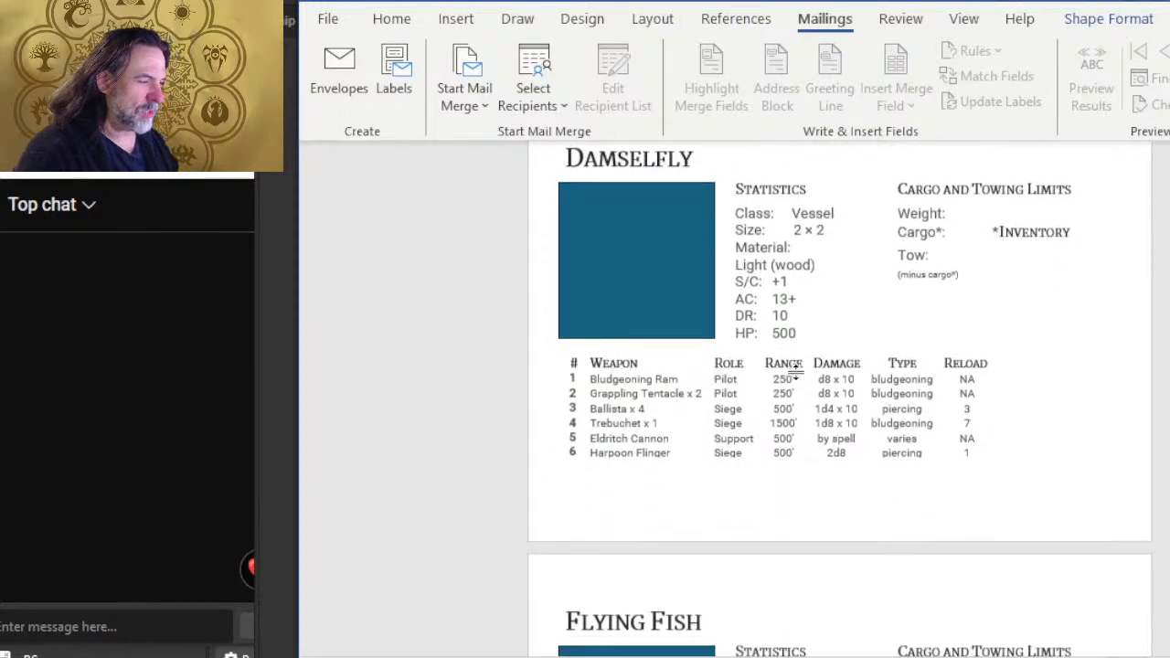
scroll(796, 370, "down", 5)
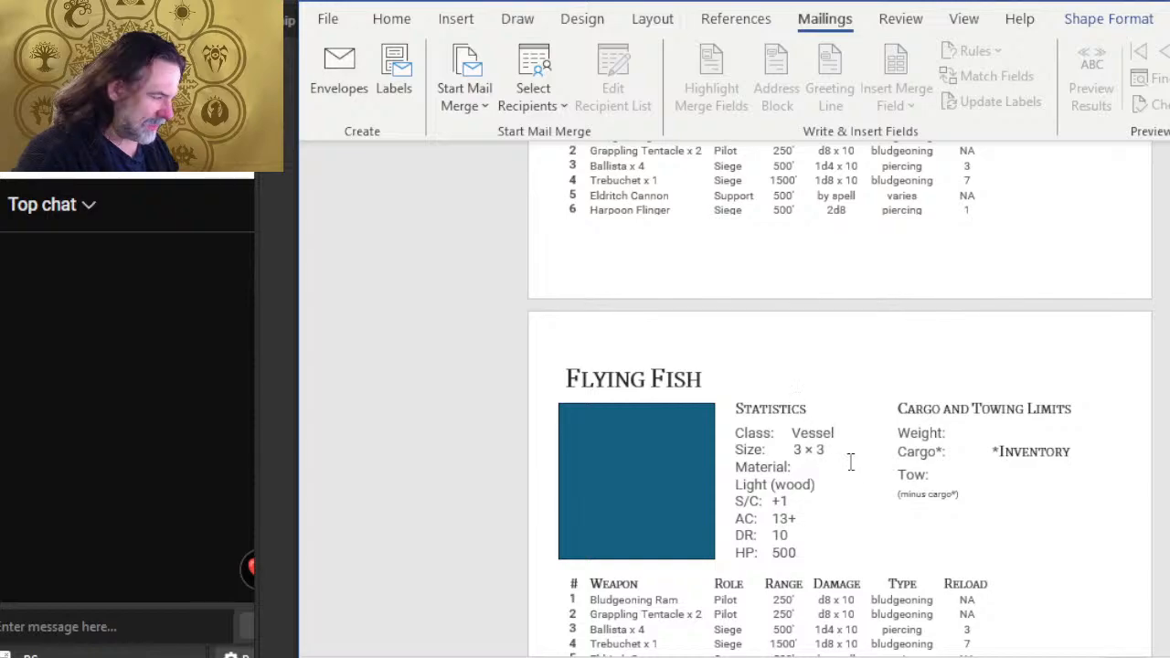
scroll(808, 433, "down", 4)
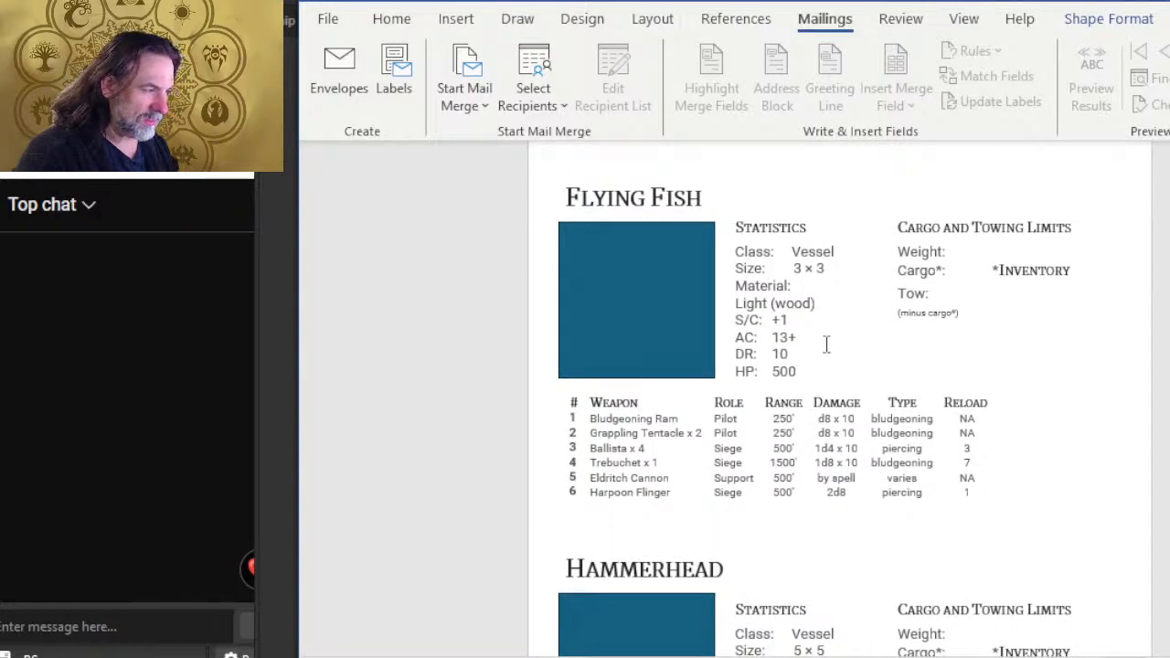
scroll(814, 363, "down", 5)
left_click(795, 427)
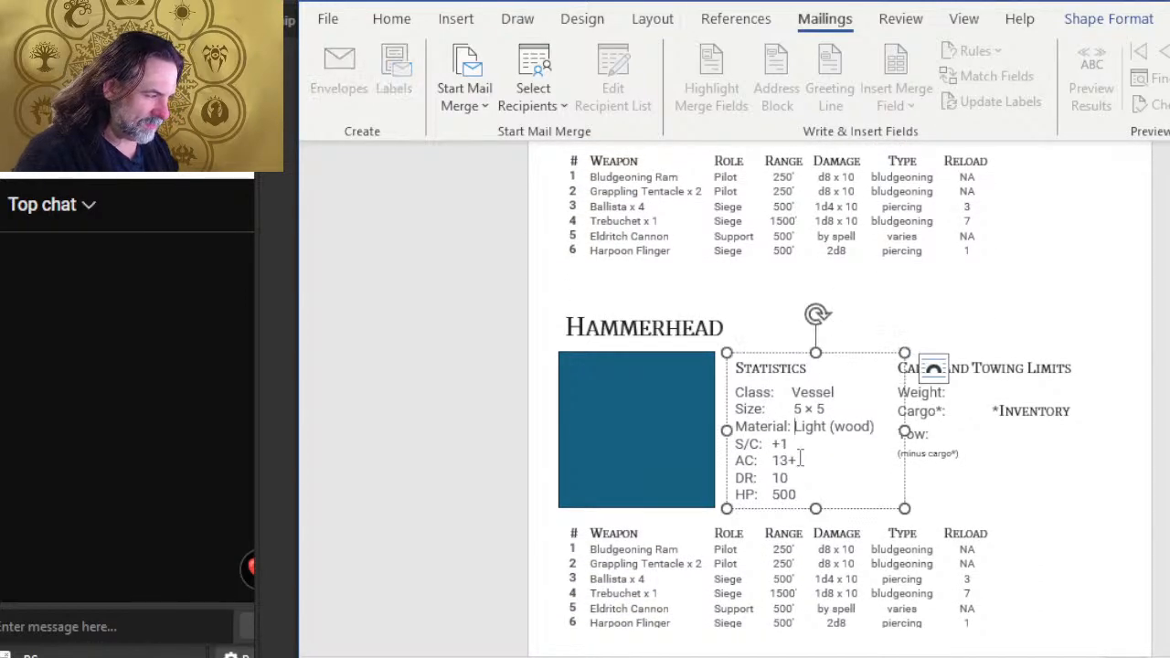
key("Return")
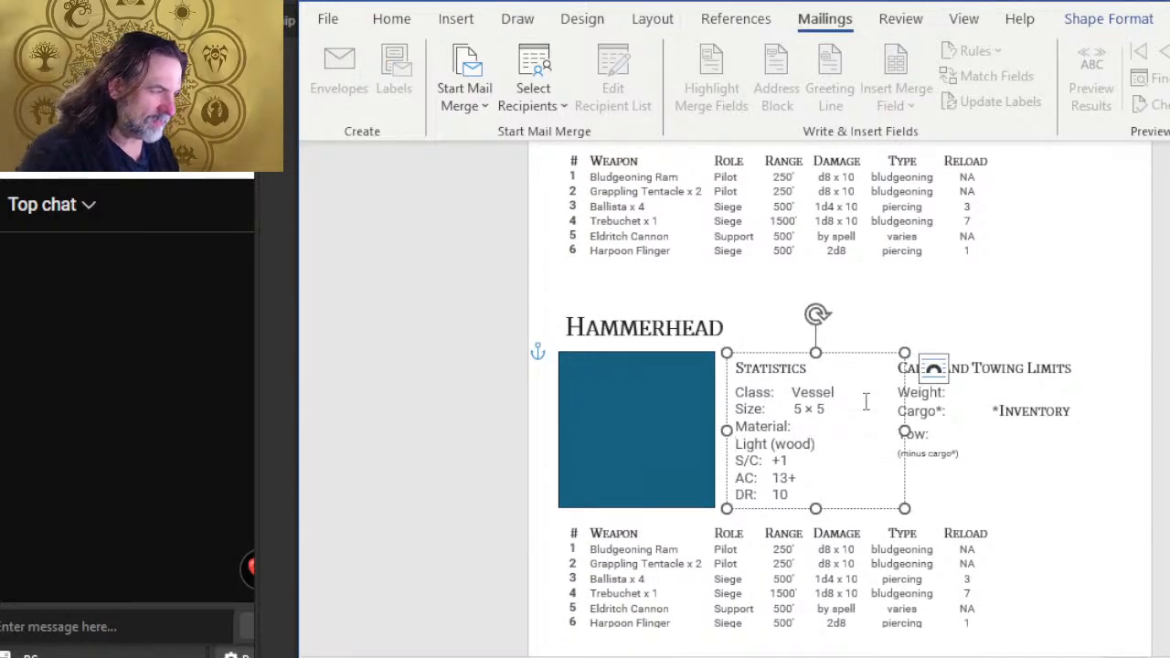
left_click(817, 347)
mouse_move(817, 346)
left_mouse_down()
mouse_move(813, 331)
mouse_move(808, 346)
left_mouse_up()
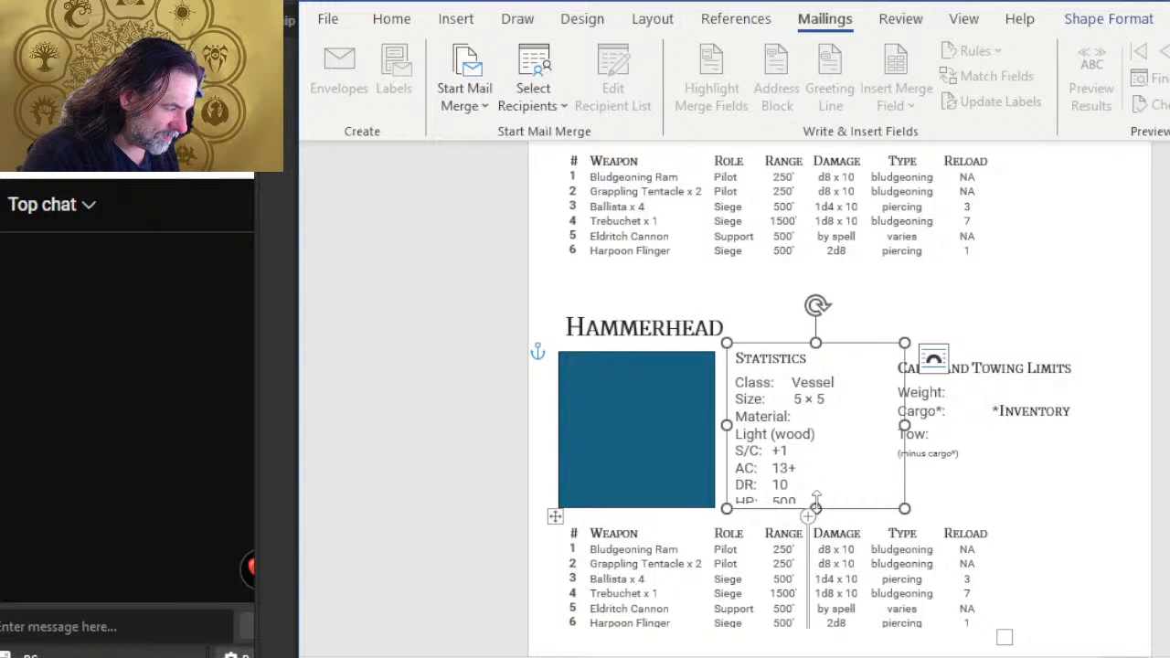
left_click_drag(816, 507, 817, 516)
- Nudge Hammerhead's Cargo and Towing Limits text box up to line up with its Statistics heading
left_click(1029, 369)
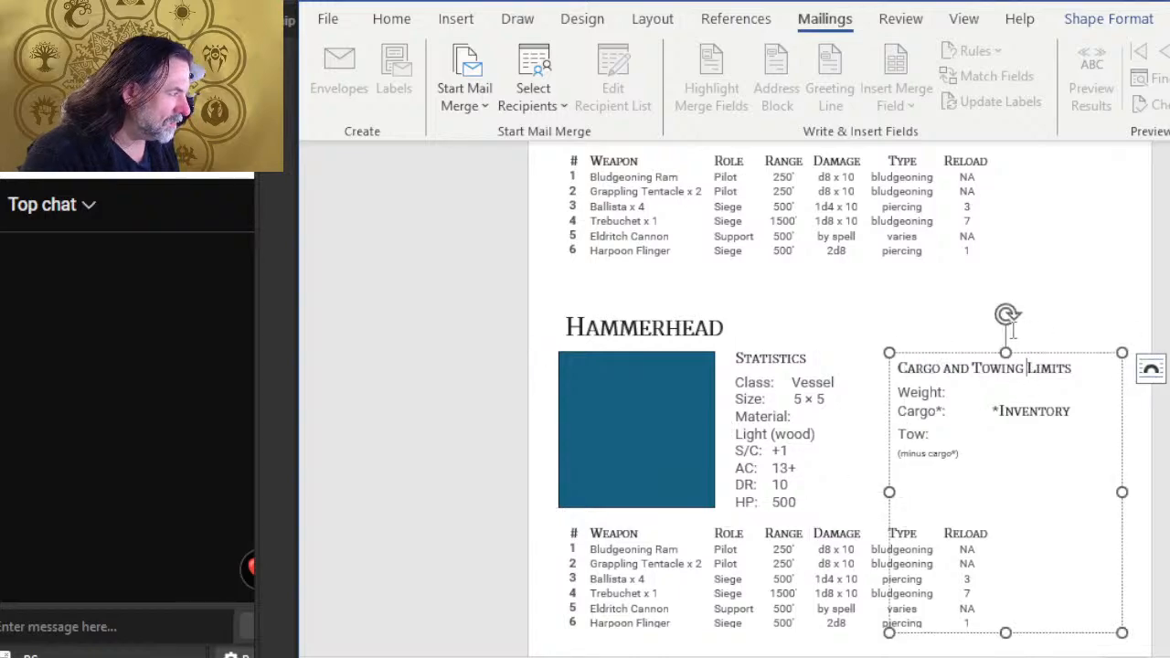
left_click(1014, 313)
key("Up")
key("Up")
key("Up")
key("Up")
key("Up")
key("Up")
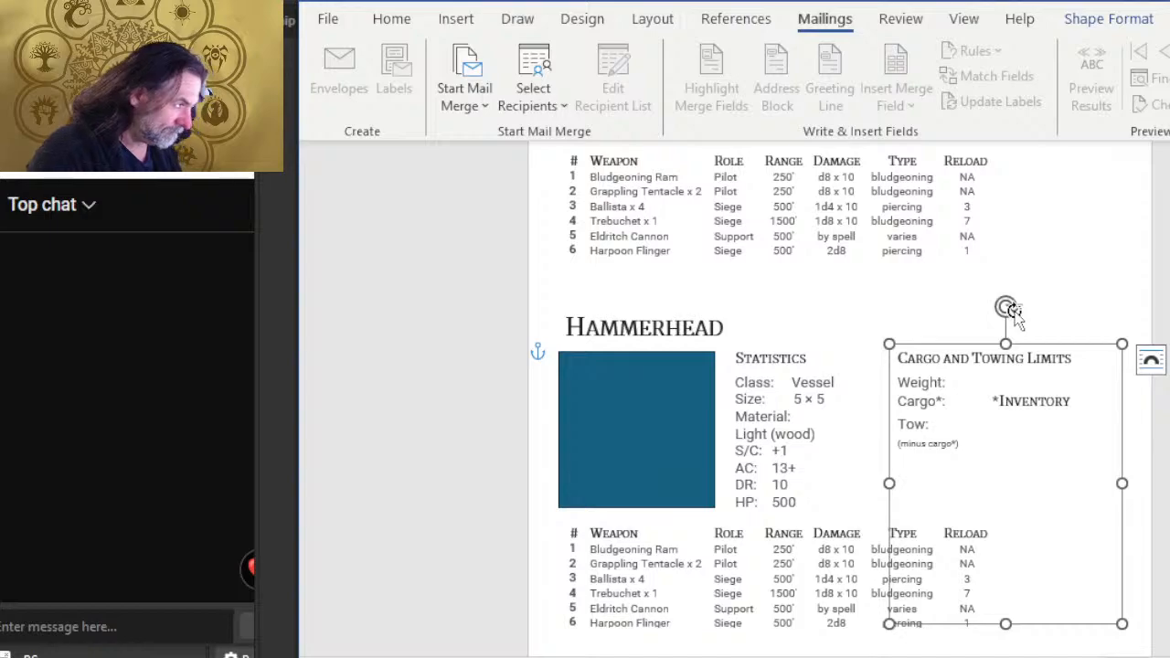
- Put Lamprey's material "Light (wood)" on its own line and extend the Statistics text box up and down to fit all lines
scroll(705, 346, "down", 5)
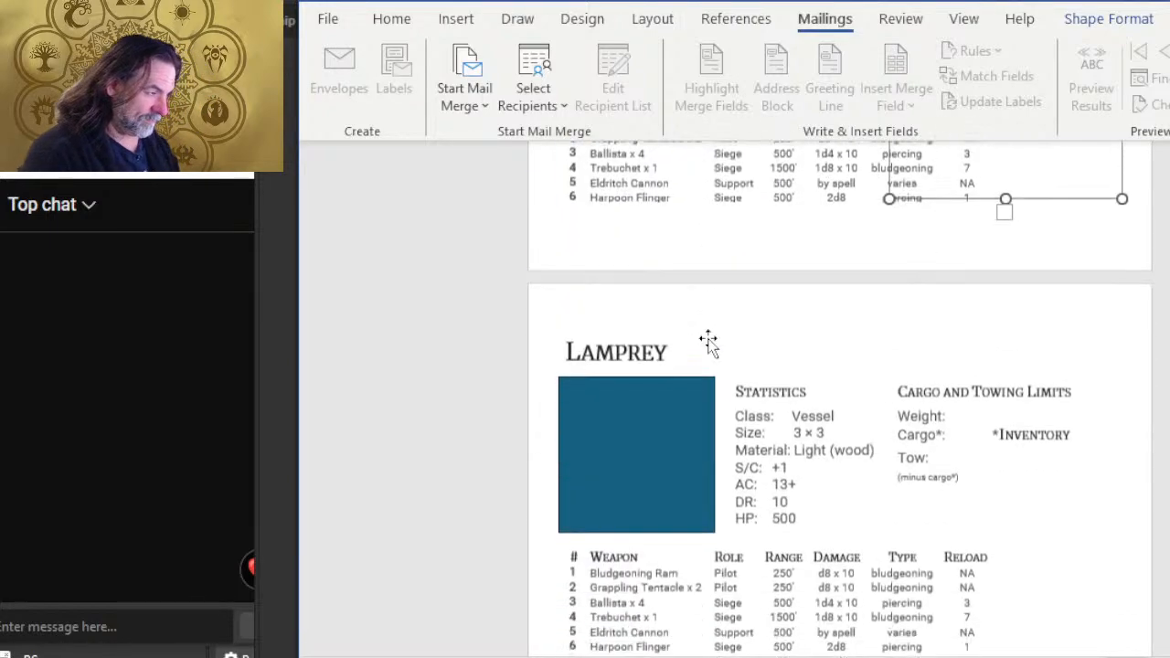
scroll(709, 343, "down", 1)
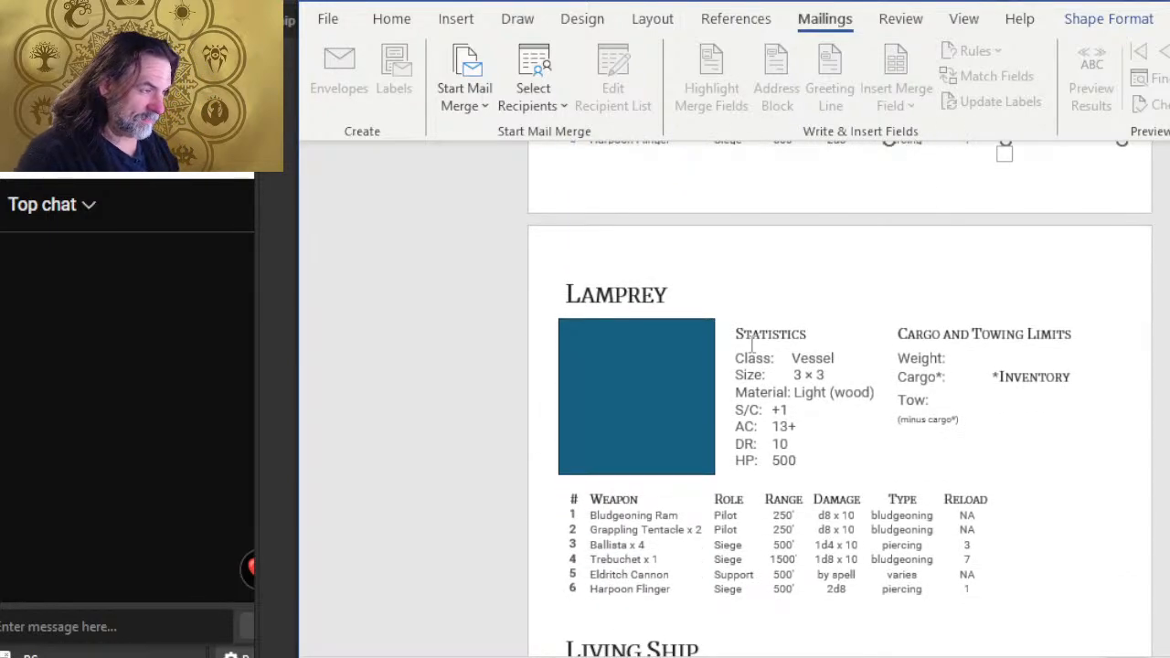
left_click(794, 391)
key("Return")
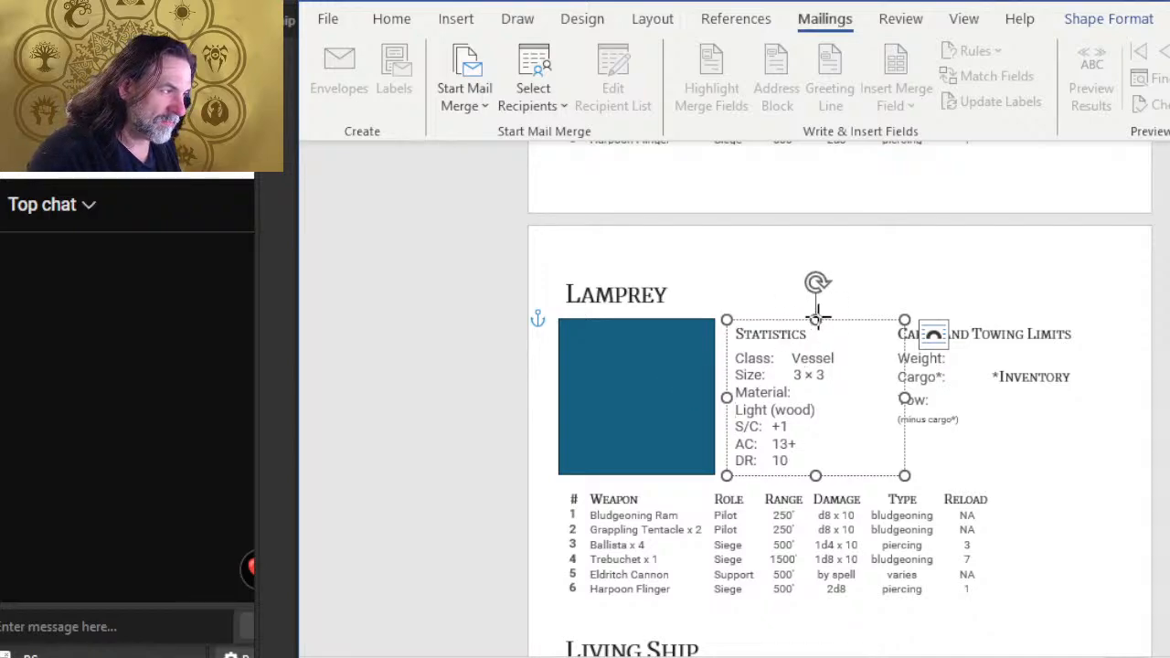
left_click_drag(815, 320, 817, 311)
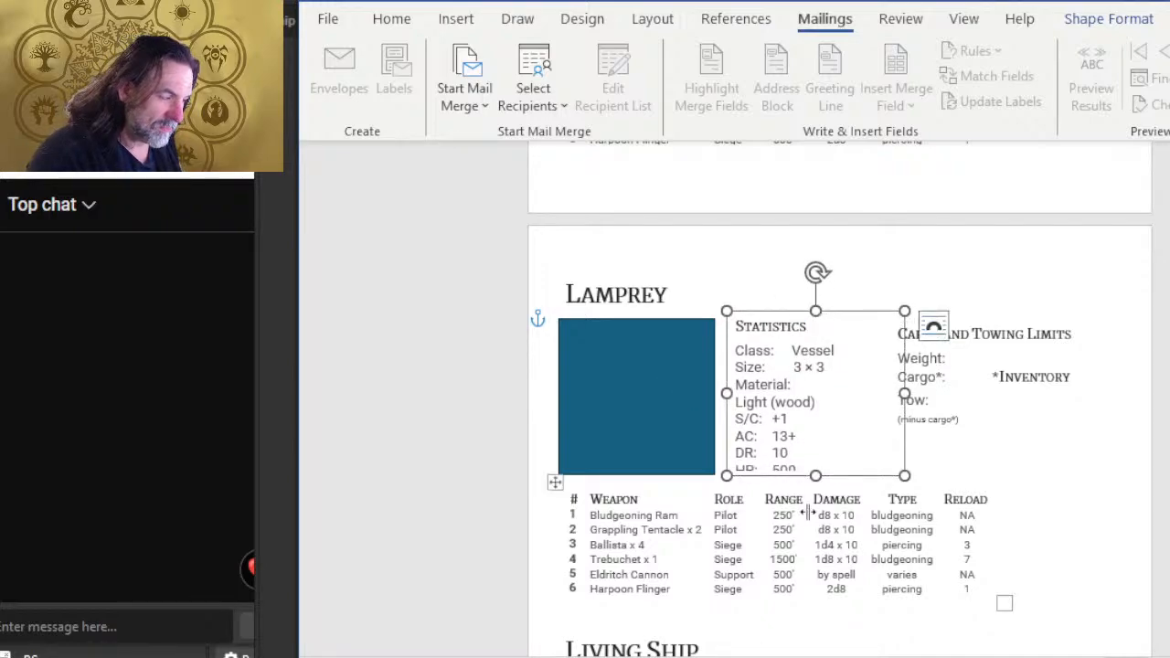
left_click_drag(816, 476, 816, 482)
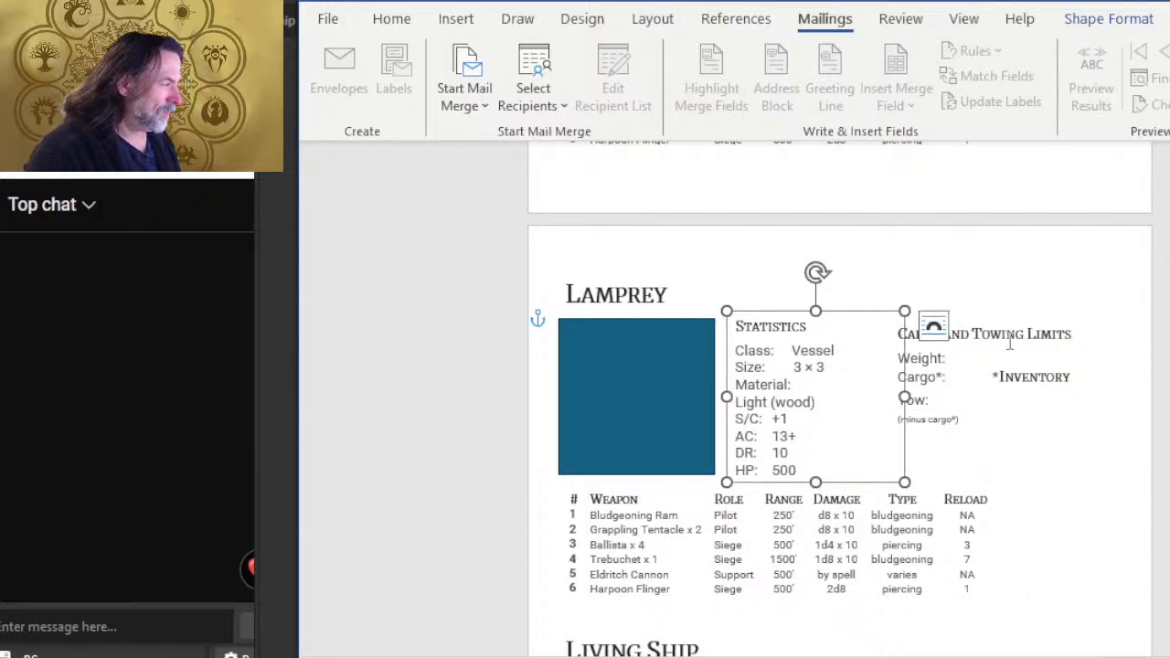
- Nudge Lamprey's Cargo and Towing Limits text box up to the level of its Statistics heading and deselect it
left_click(1011, 343)
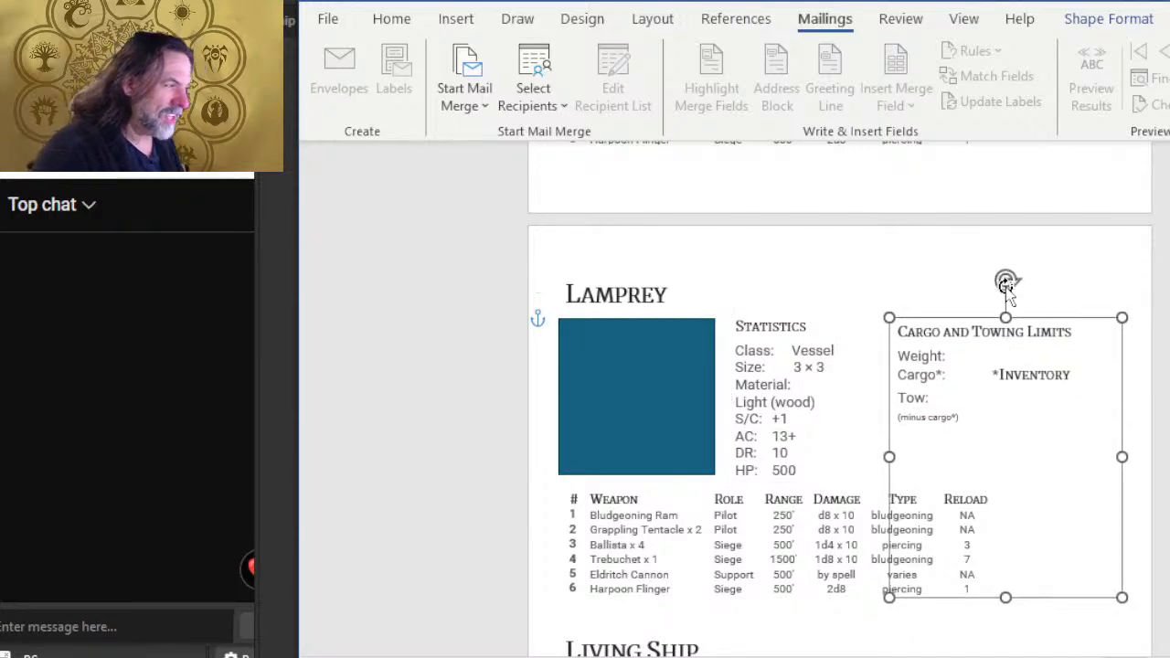
key("Up")
key("Up")
key("Up")
key("Up")
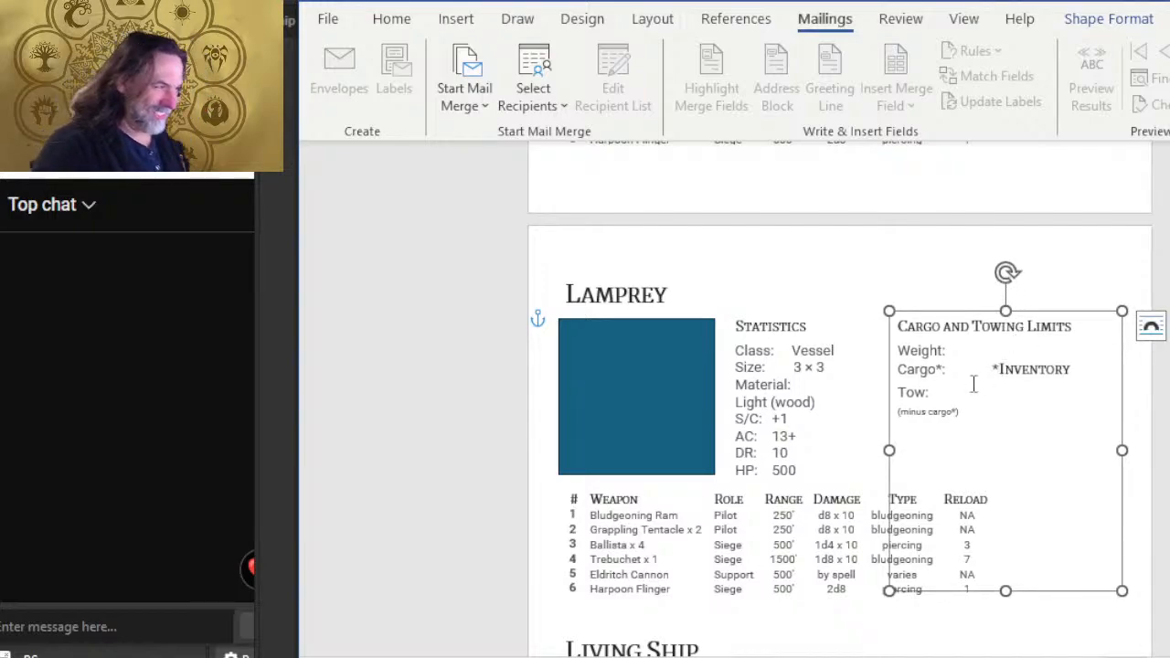
key("Up")
key("Down")
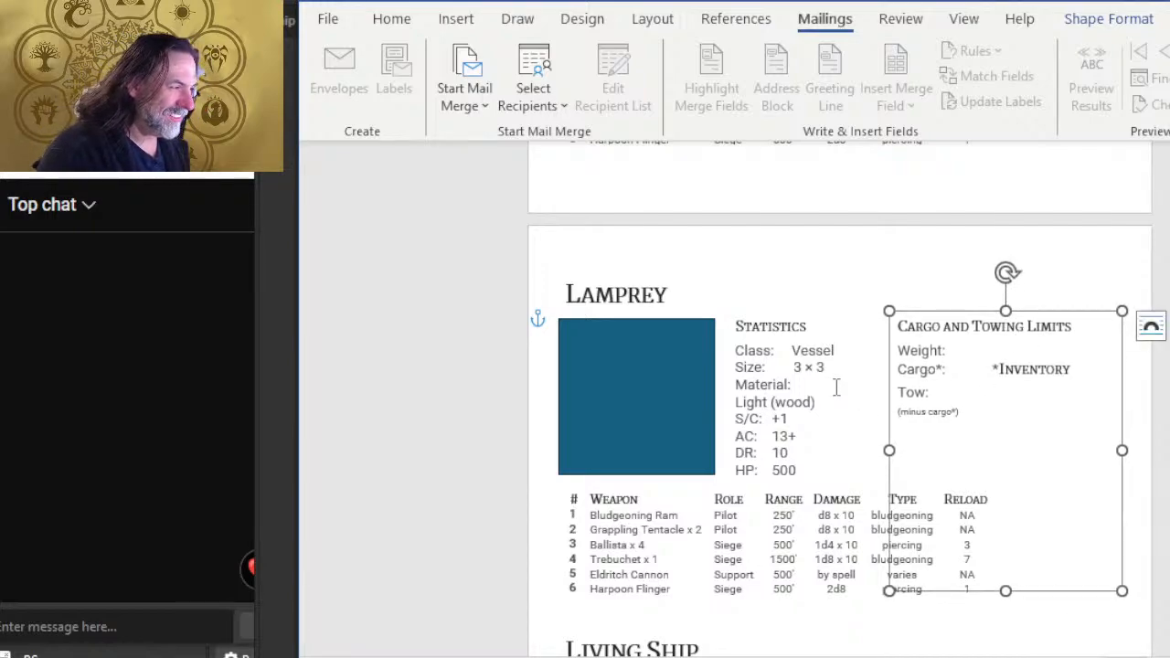
key("Down")
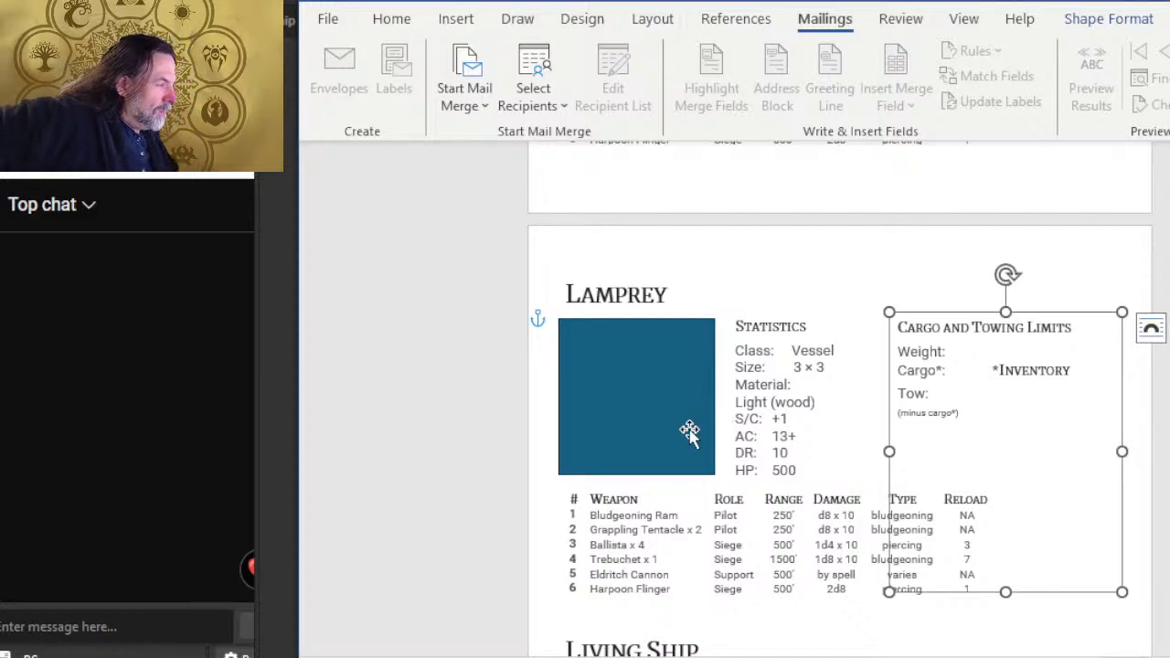
left_click(796, 254)
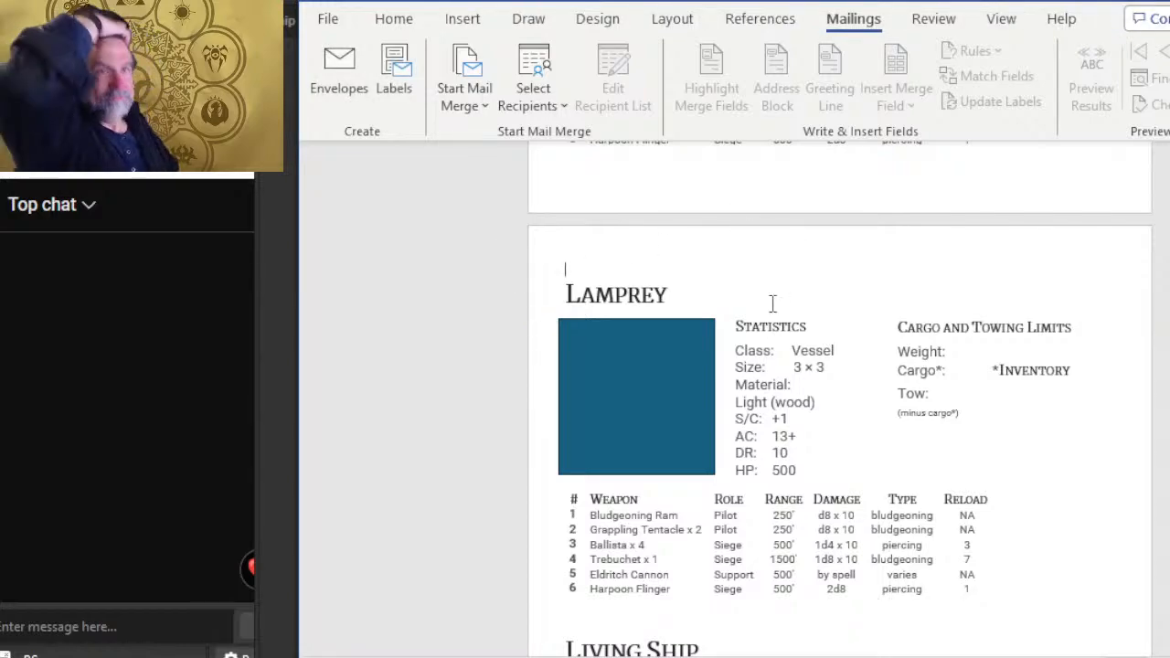
- Put Squid Ship's material "Light (wood)" on its own line and extend the Statistics text box up and down to fit all lines
scroll(771, 301, "down", 12)
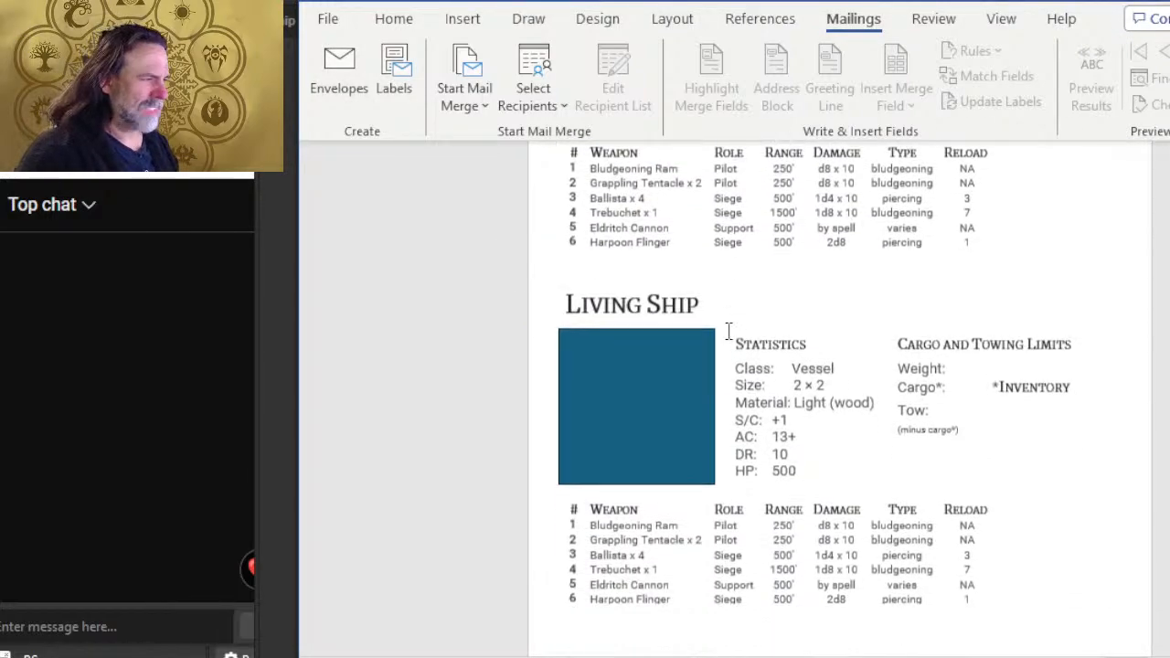
scroll(743, 245, "down", 15)
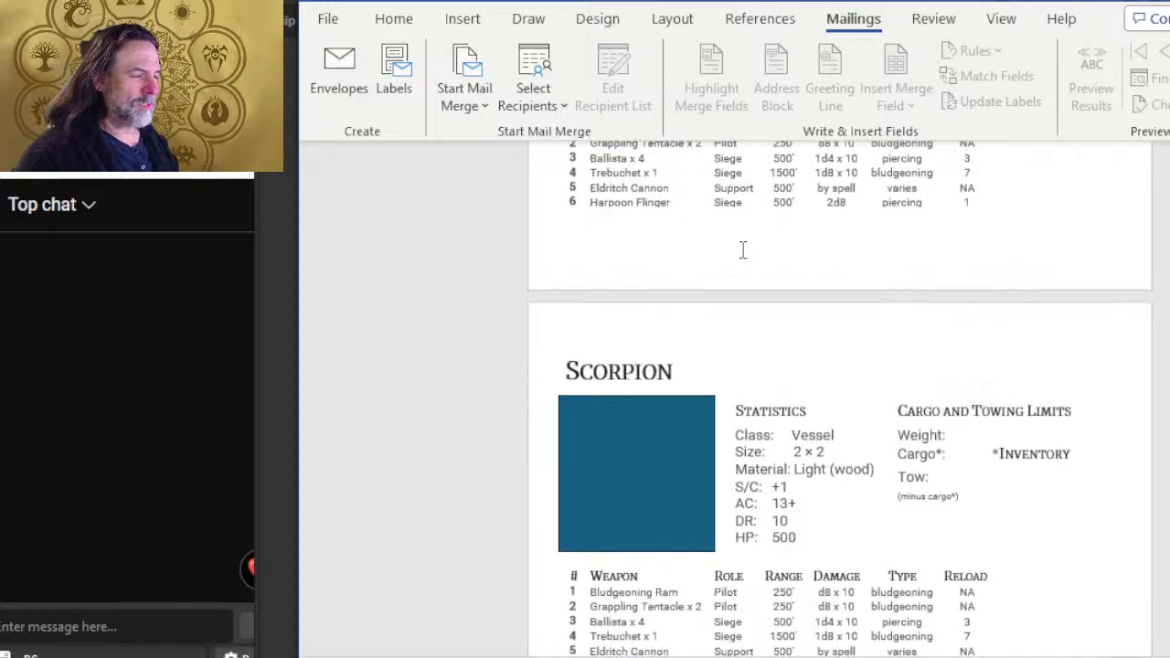
scroll(741, 273, "down", 10)
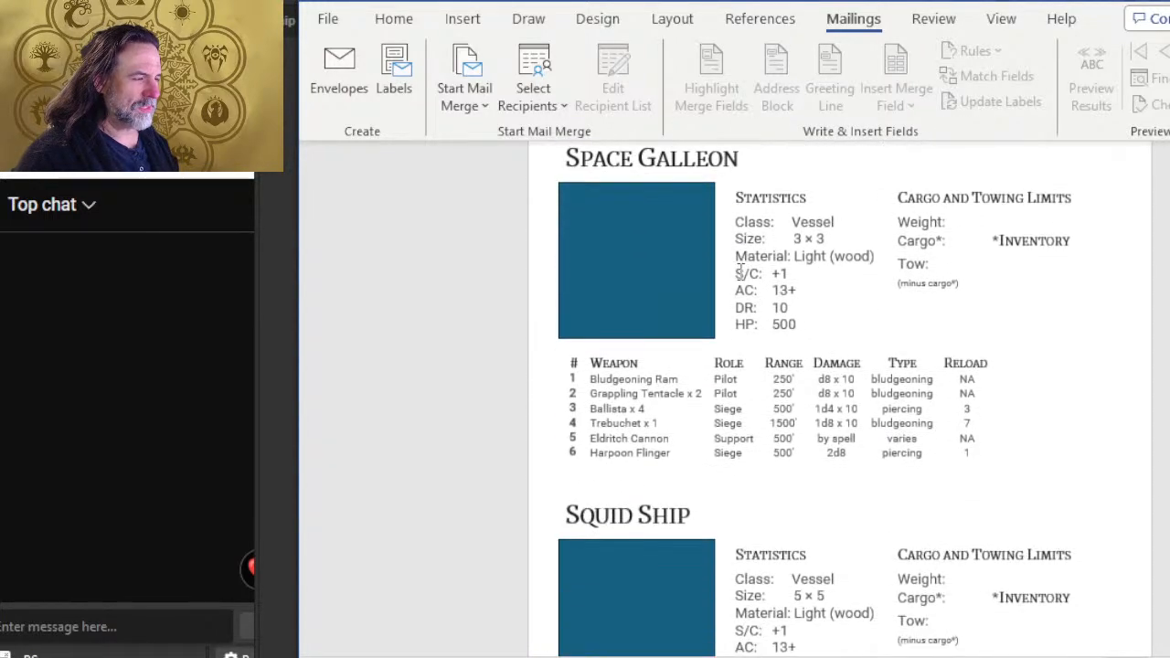
left_click(779, 305)
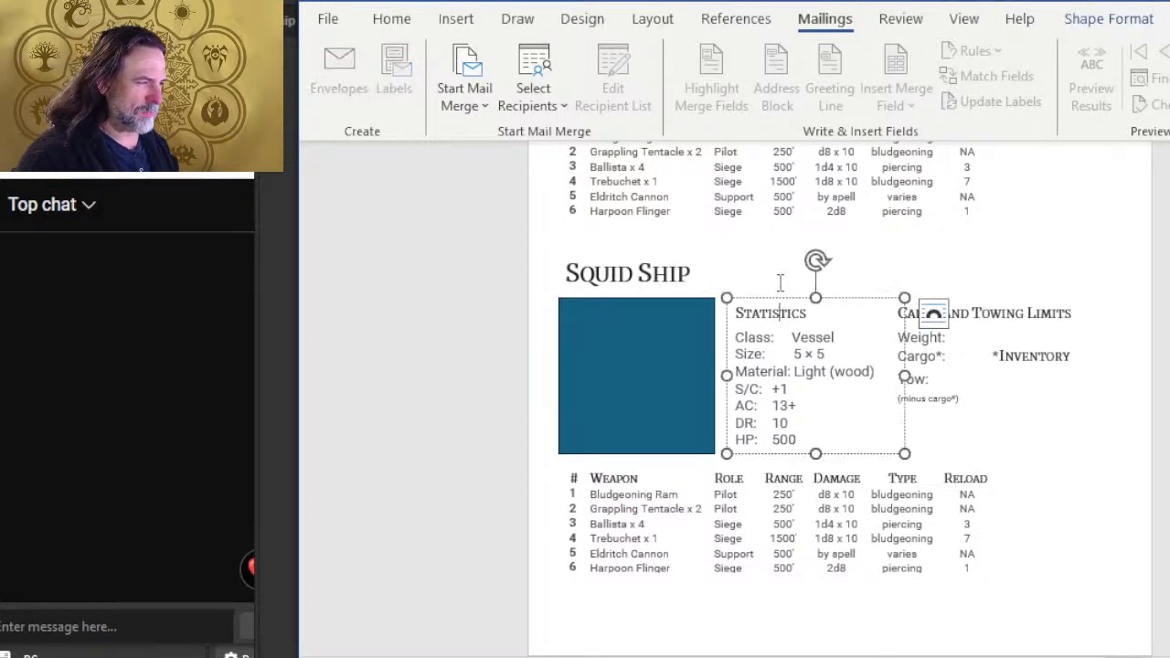
left_click(796, 371)
key("Return")
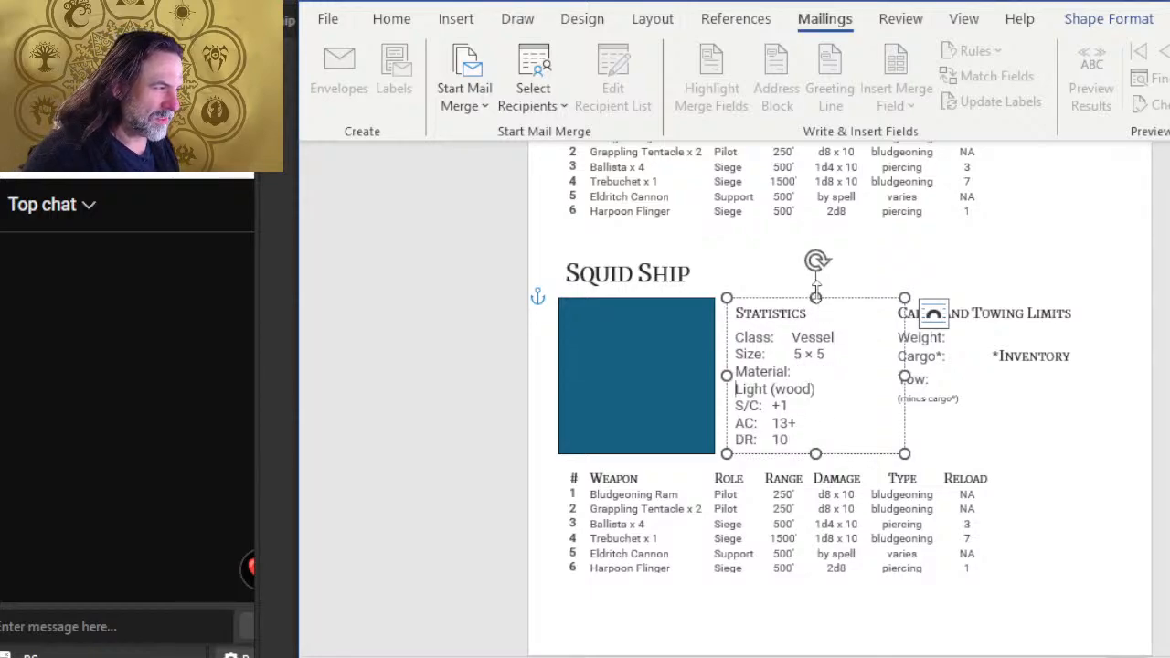
left_click_drag(815, 294, 820, 290)
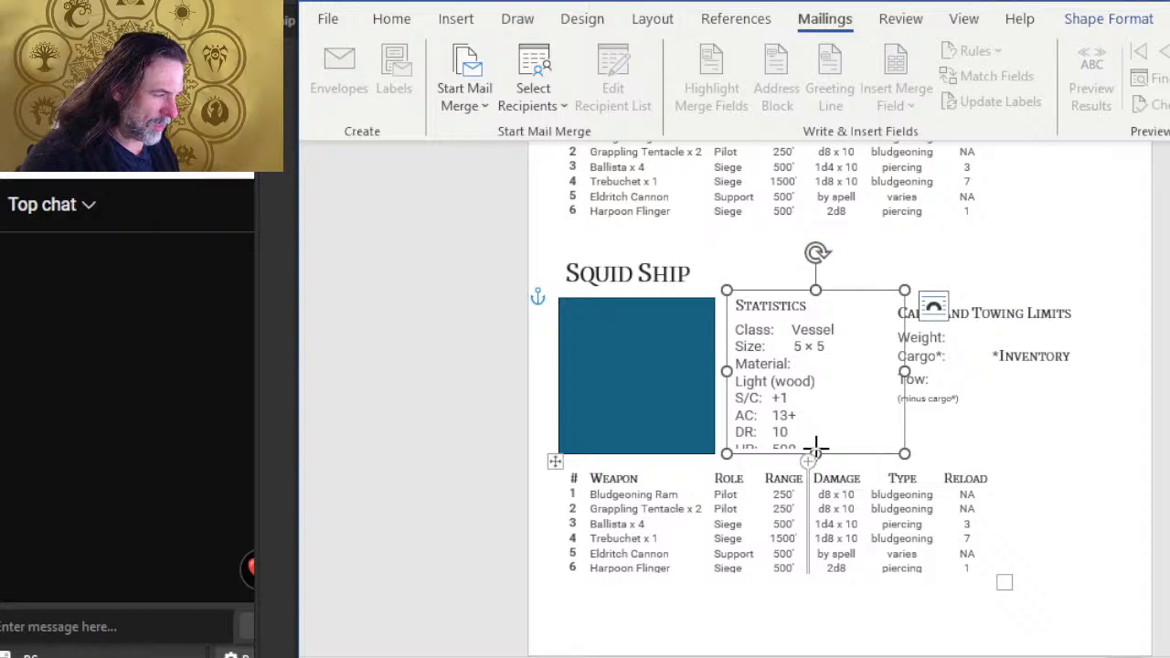
left_click_drag(816, 449, 817, 465)
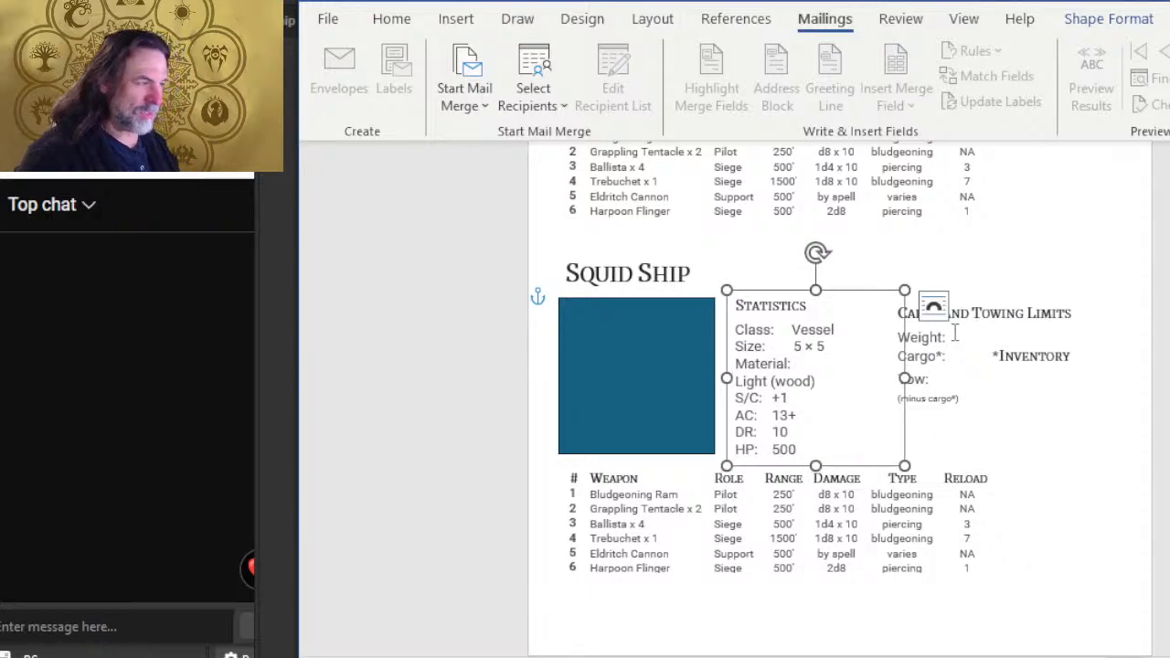
- Nudge Squid Ship's Cargo and Towing Limits text box up to the level of its Statistics heading and deselect it
left_click(999, 325)
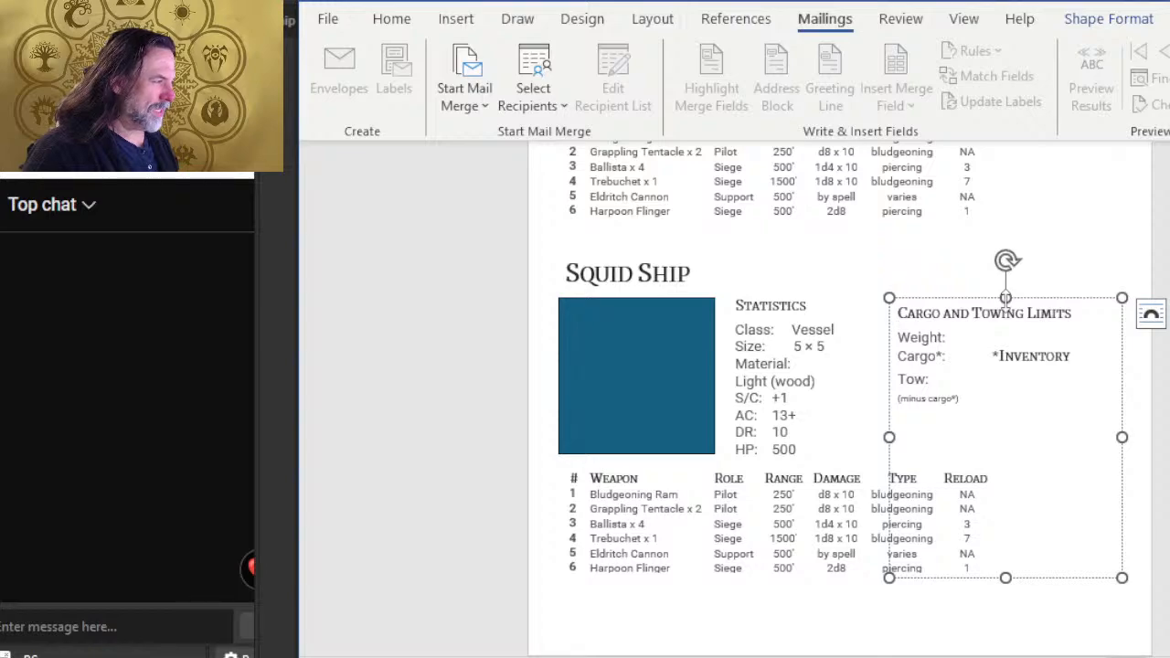
left_click(1005, 299)
key("Up")
key("Up")
key("Up")
key("Up")
key("Up")
key("Up")
key("Up")
key("Up")
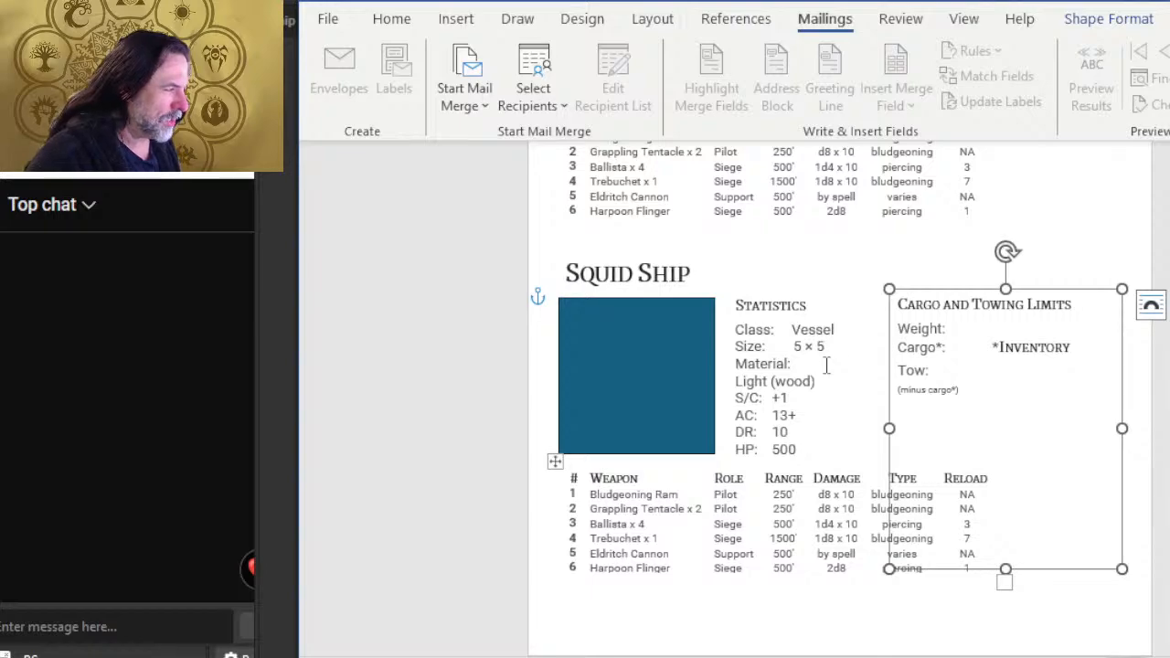
left_click(855, 388)
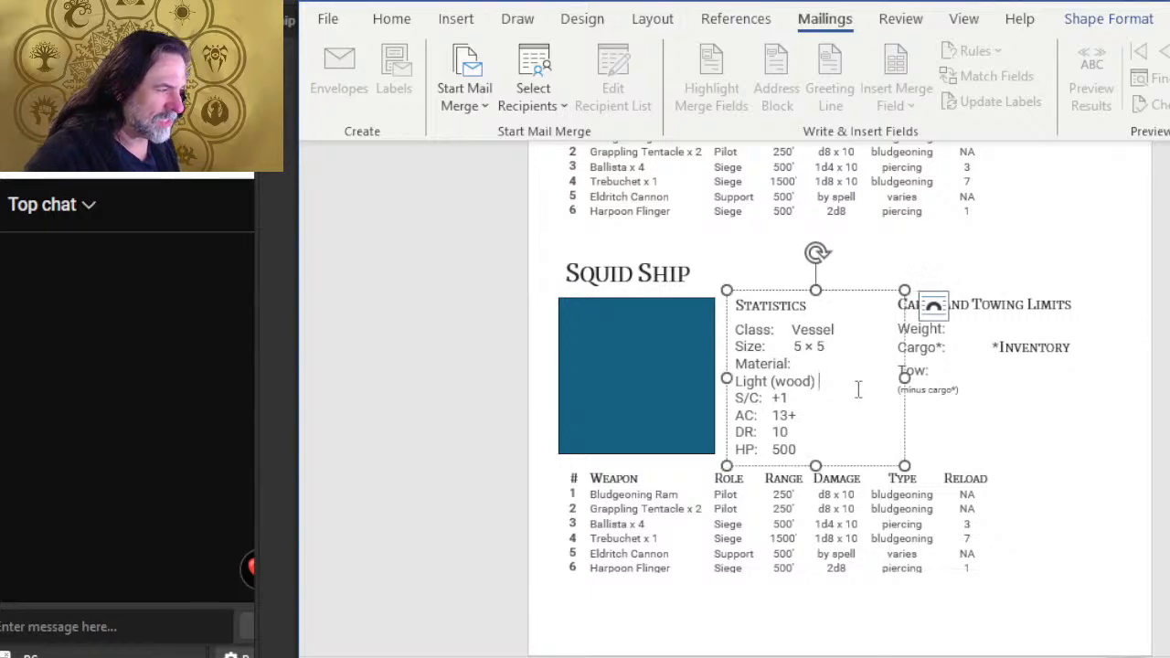
left_click(758, 257)
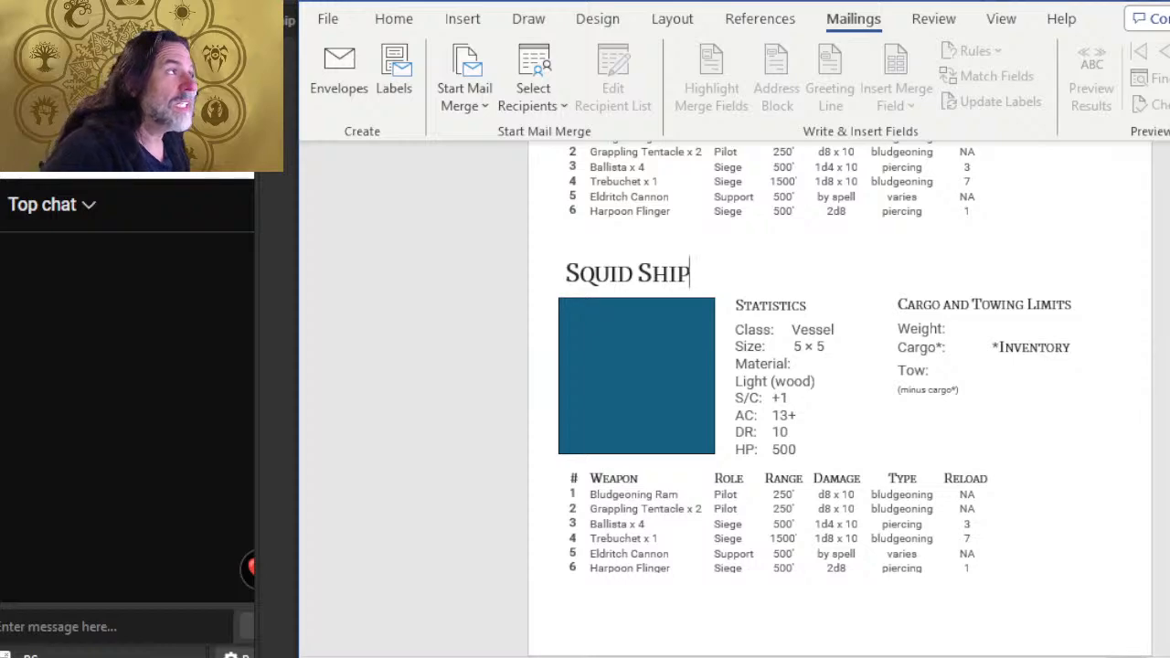
left_click(788, 254)
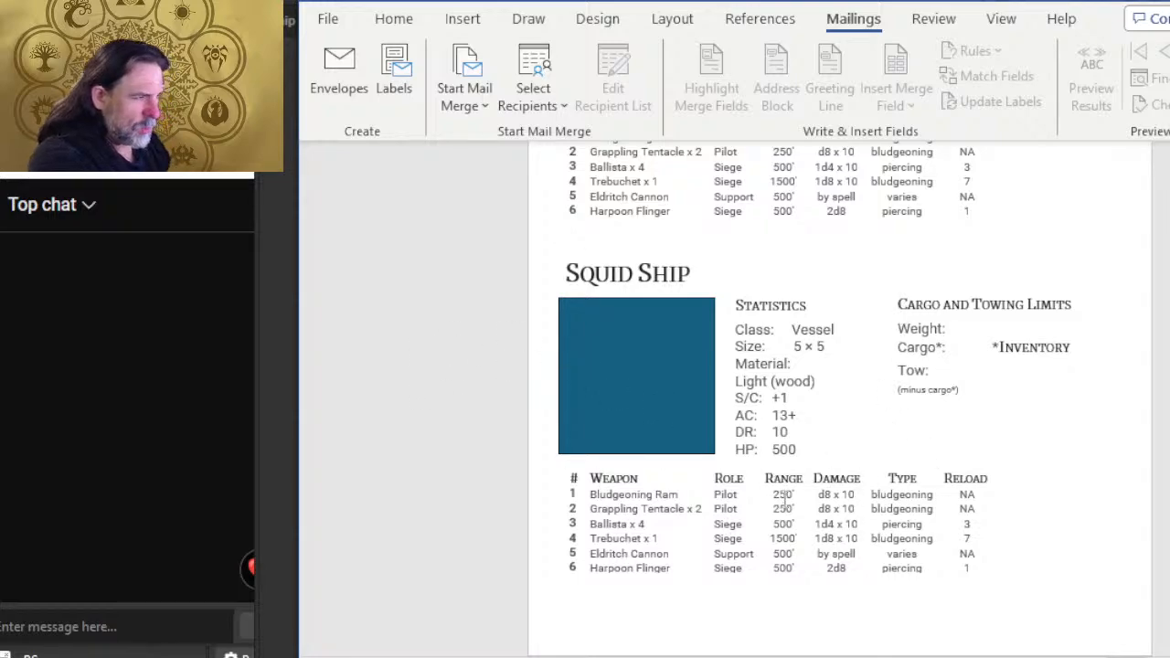
scroll(735, 595, "down", 3)
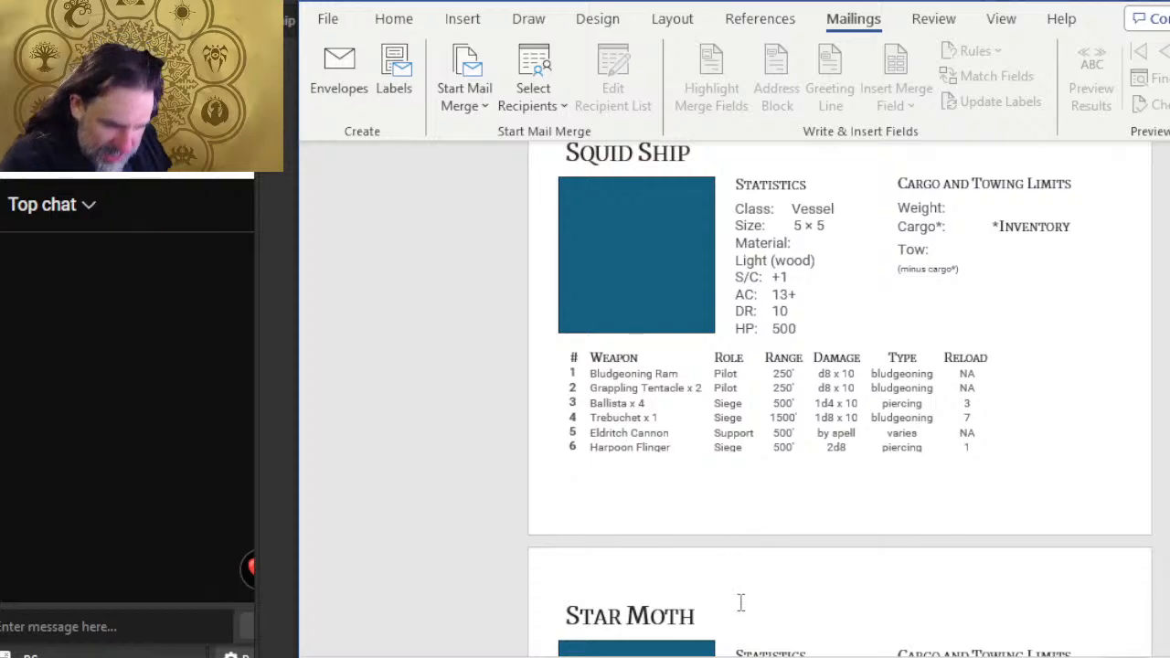
key("ctrl+v")
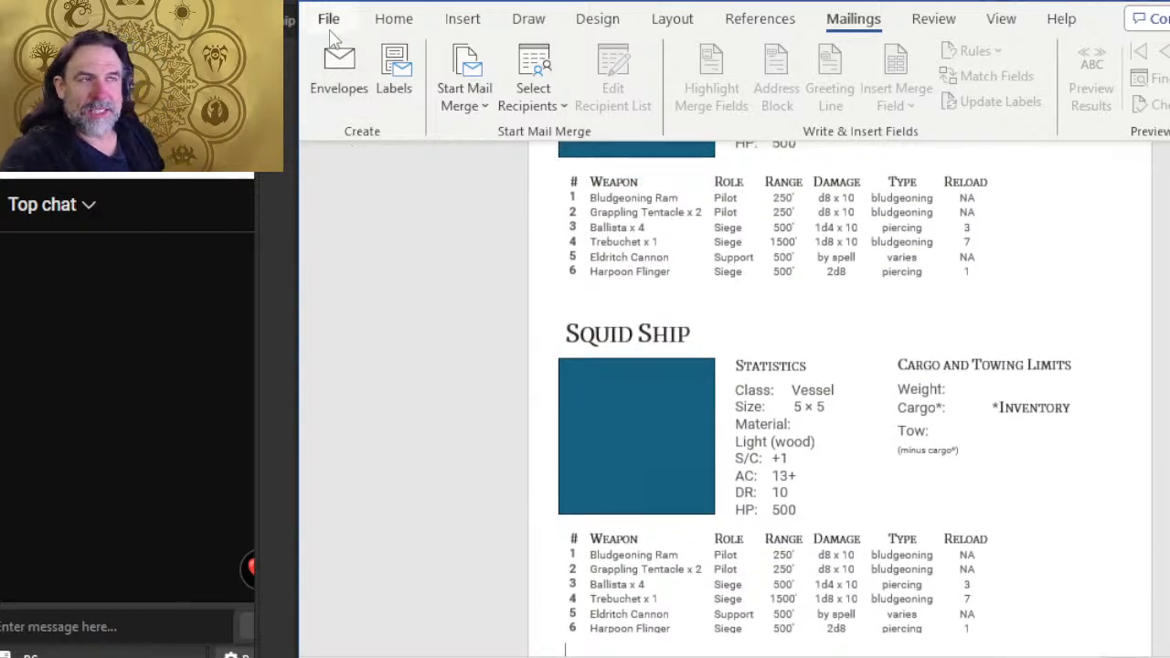
left_click(328, 19)
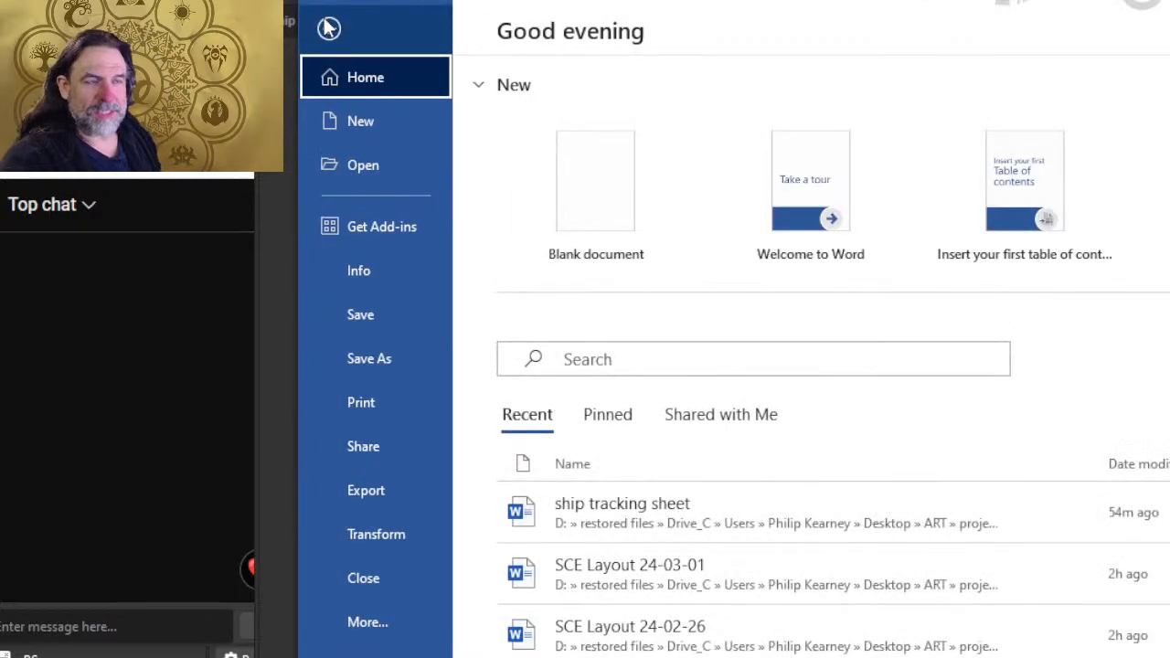
left_click(384, 489)
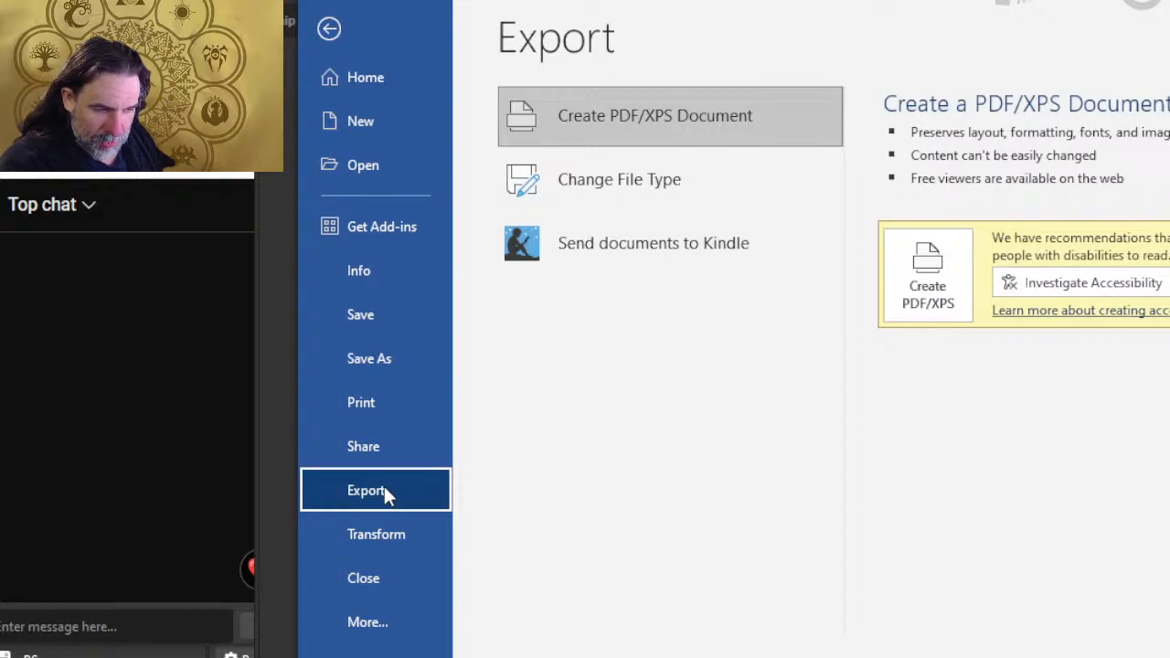
left_click(927, 302)
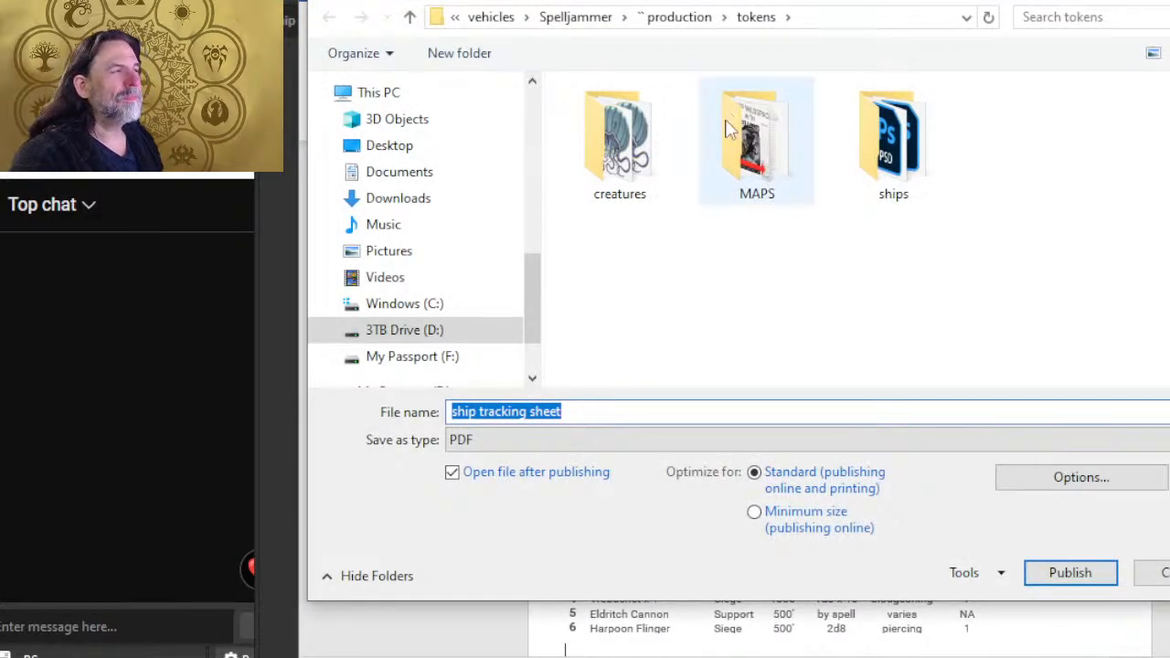
double_click(873, 157)
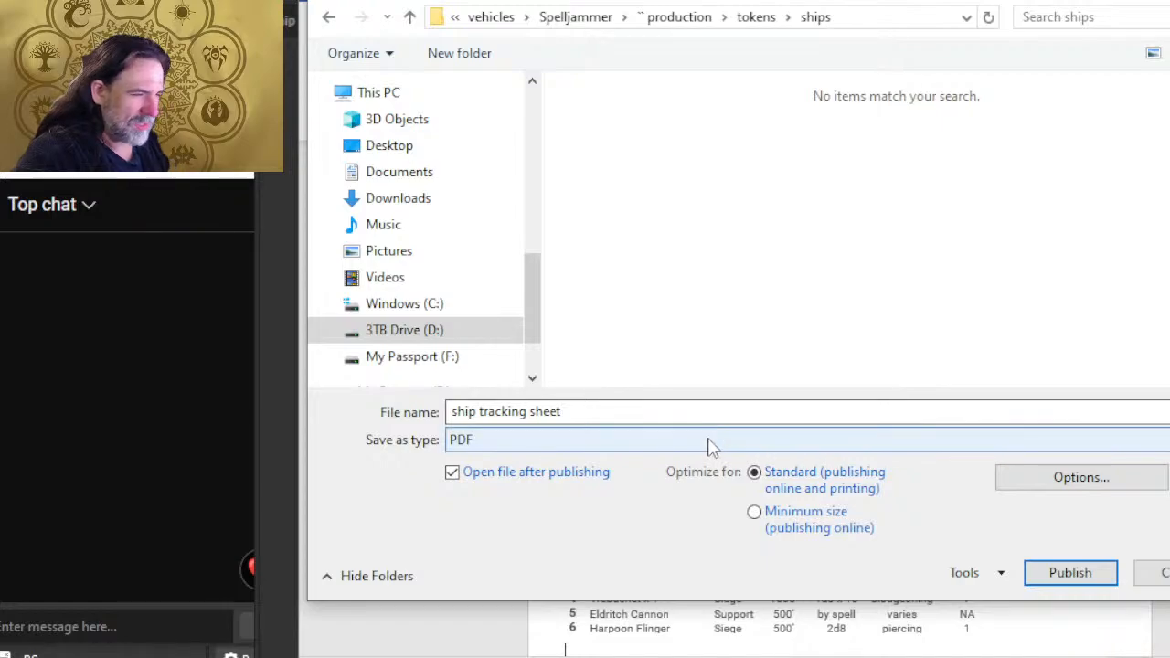
left_click(734, 413)
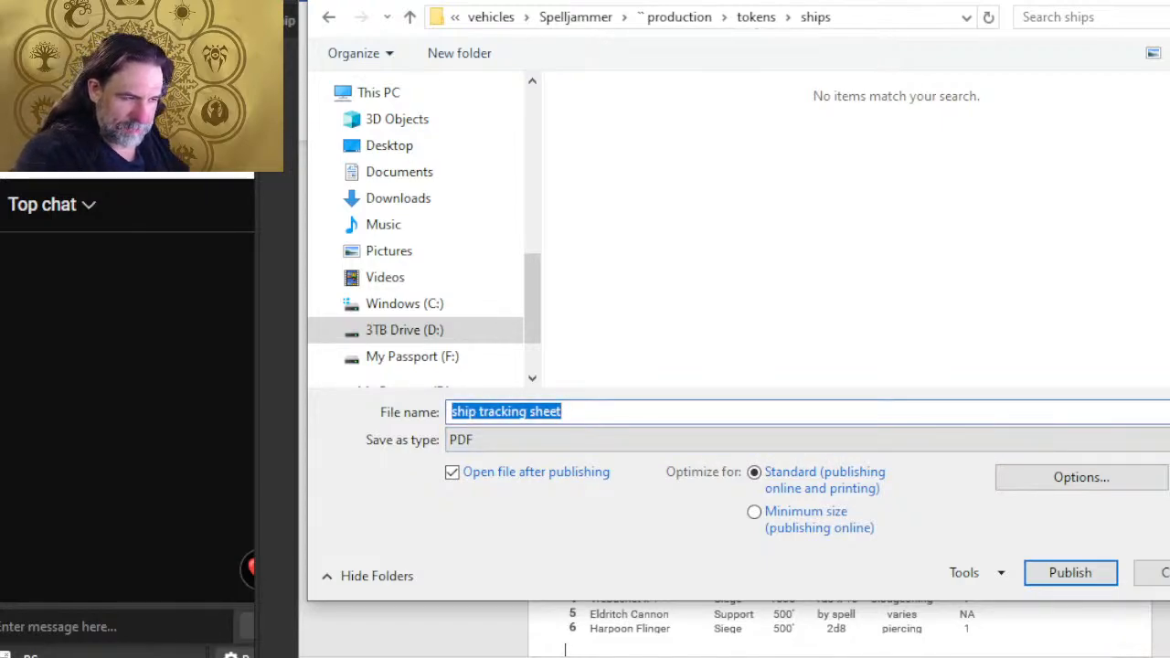
type("ships 6")
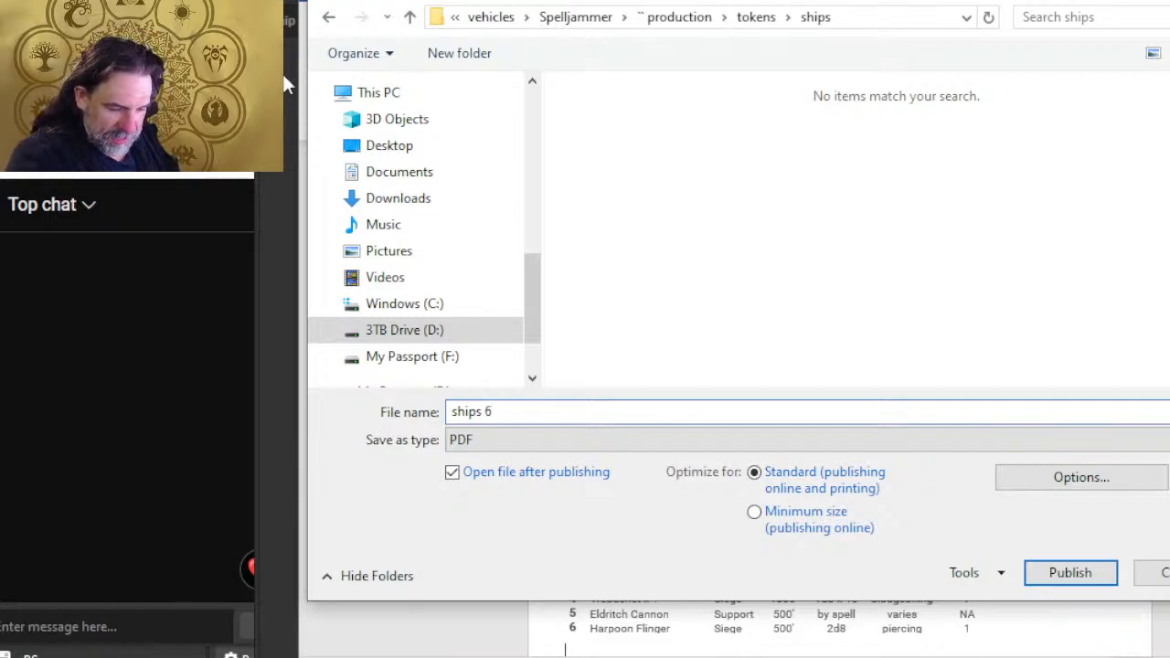
key("BackSpace")
key("BackSpace")
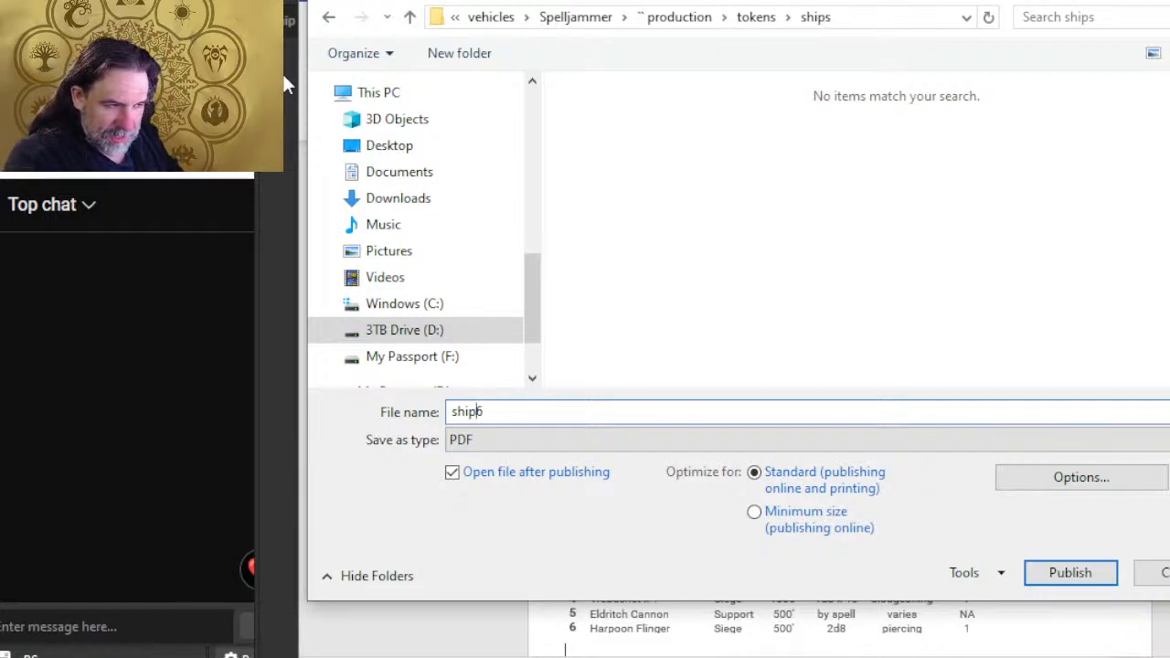
type("tracking")
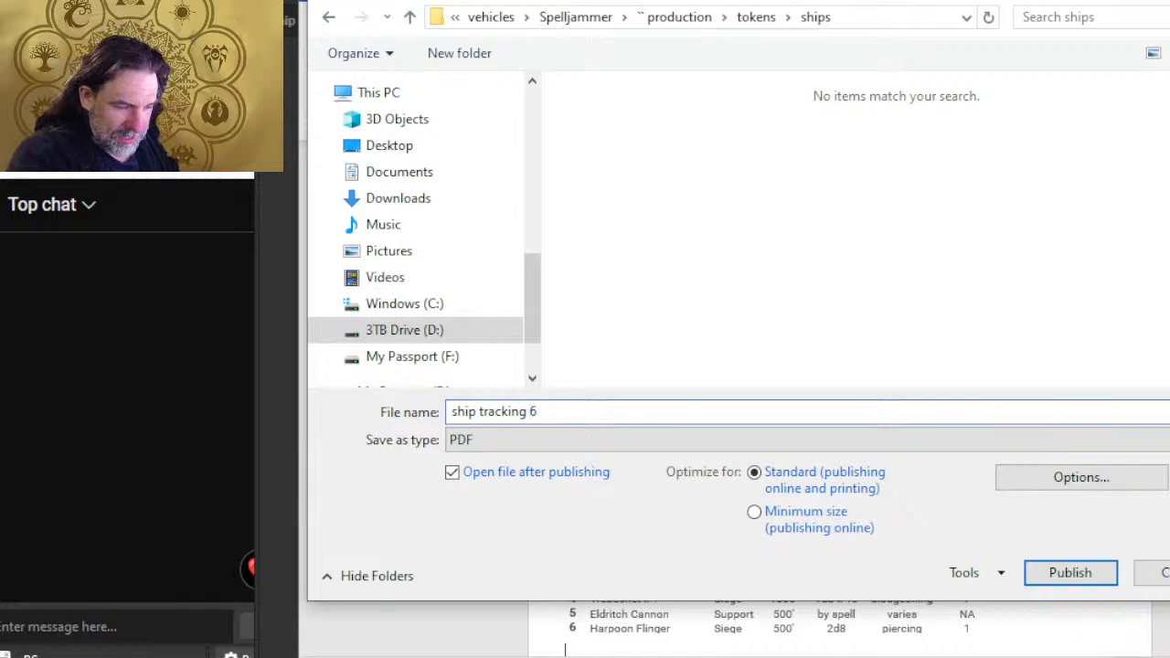
left_click(1100, 479)
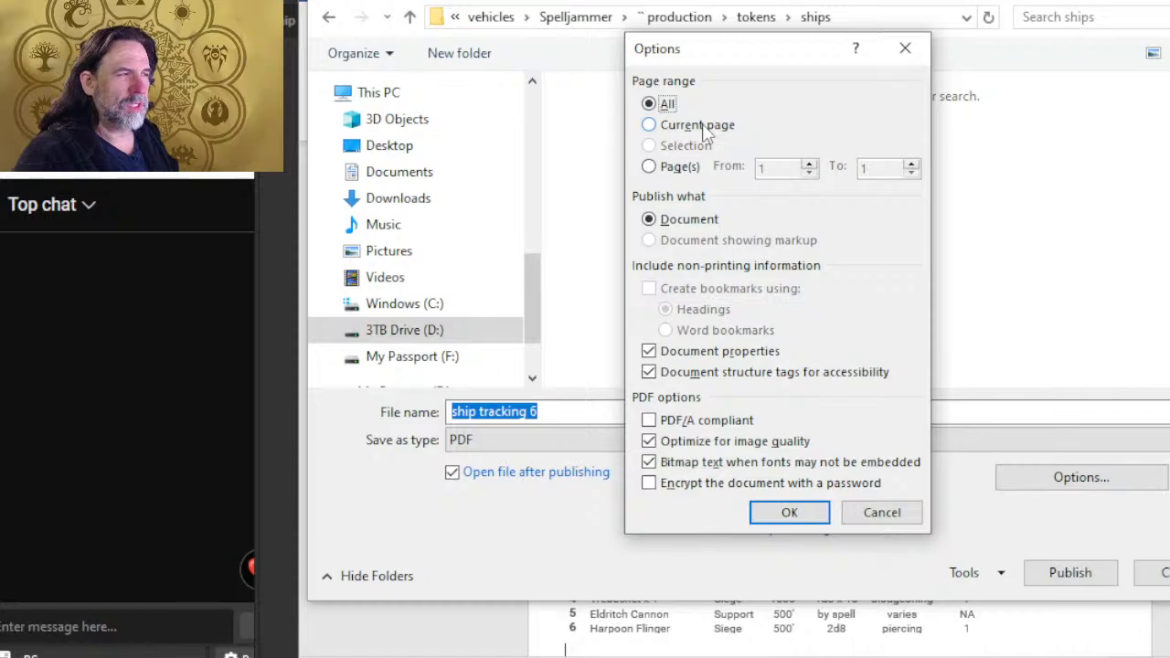
key("Escape")
key("Escape")
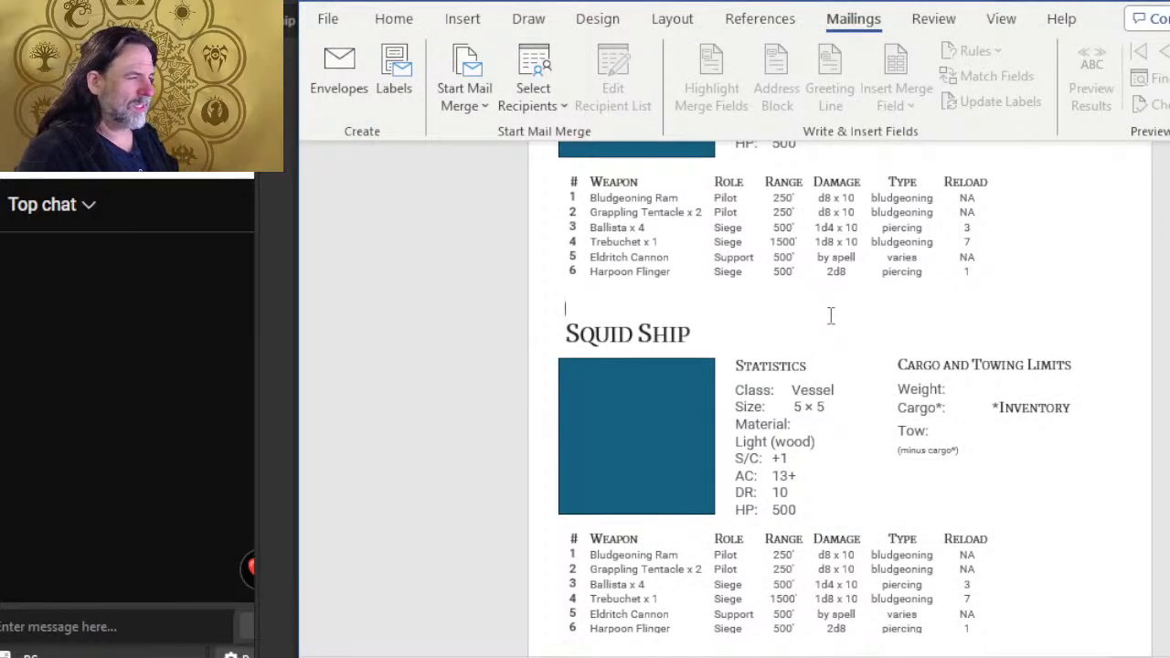
- Set up a PDF export of the tracking sheet in the tokens/ships folder with the file name "ship tracking 6"
left_click(599, 20)
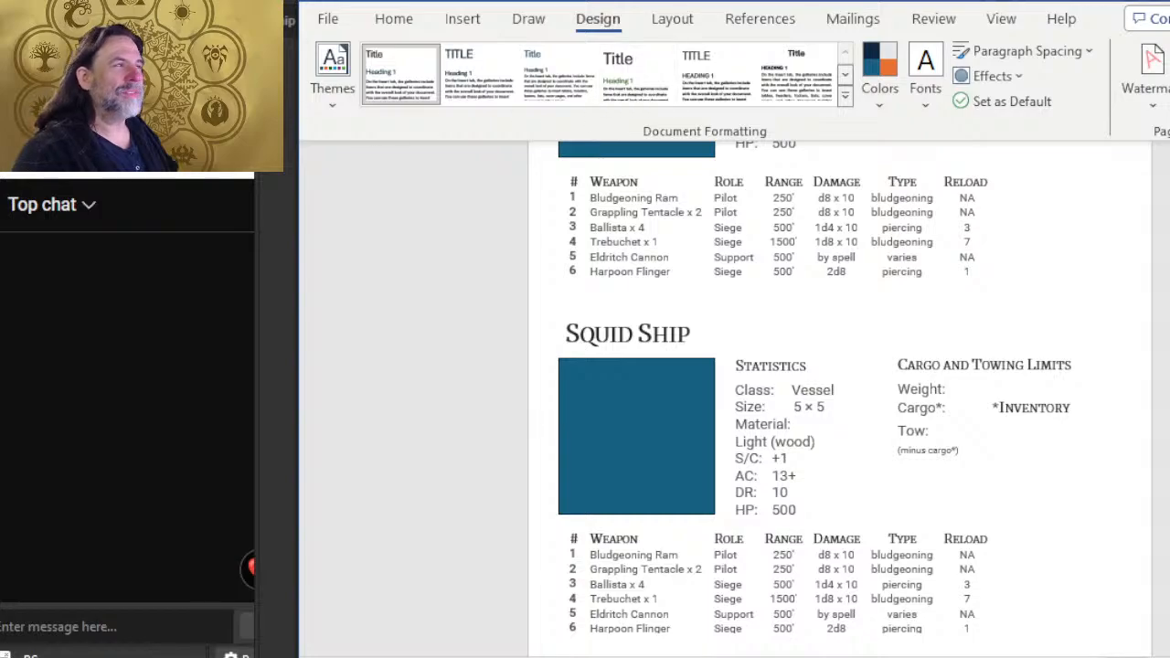
left_click(344, 23)
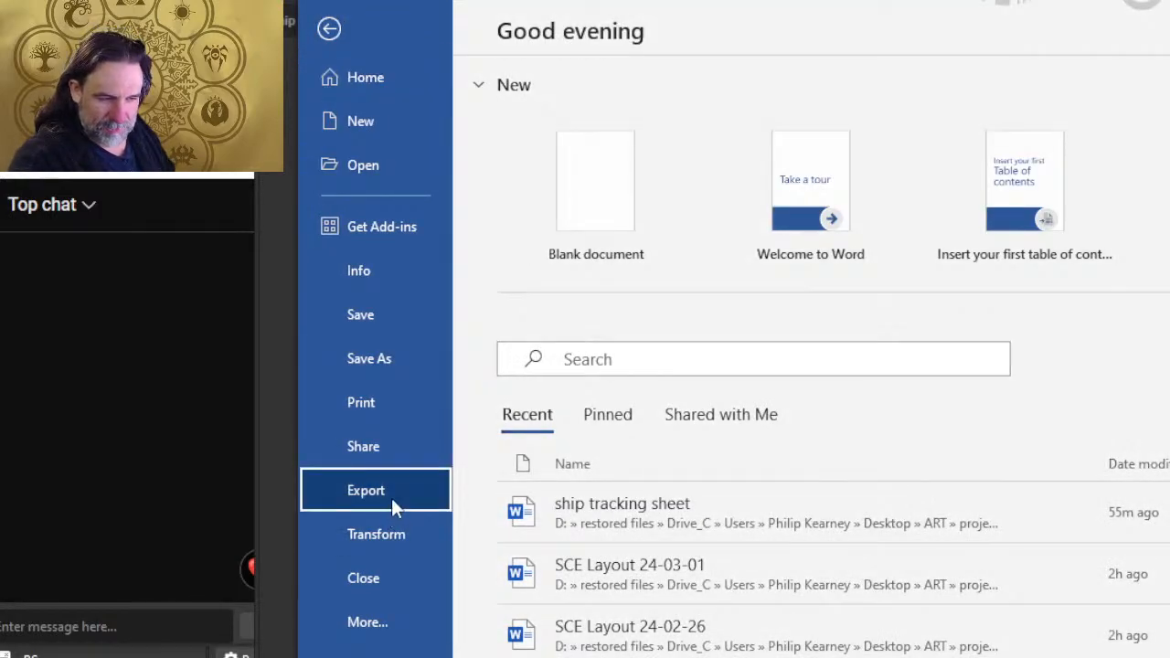
left_click(392, 495)
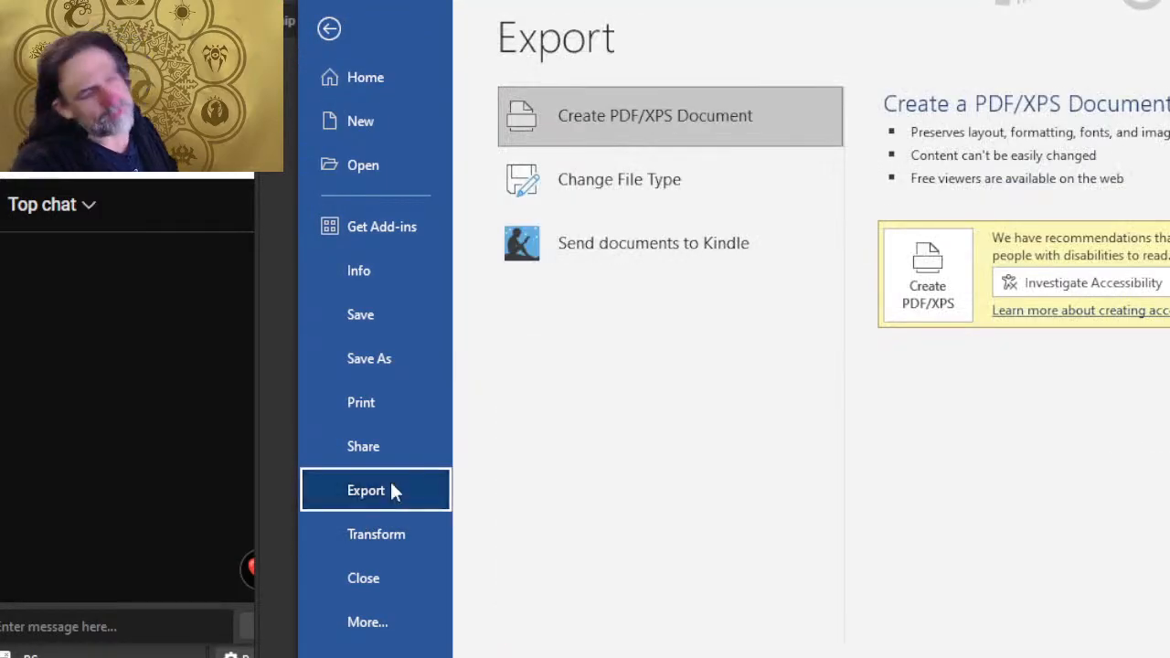
left_click(914, 292)
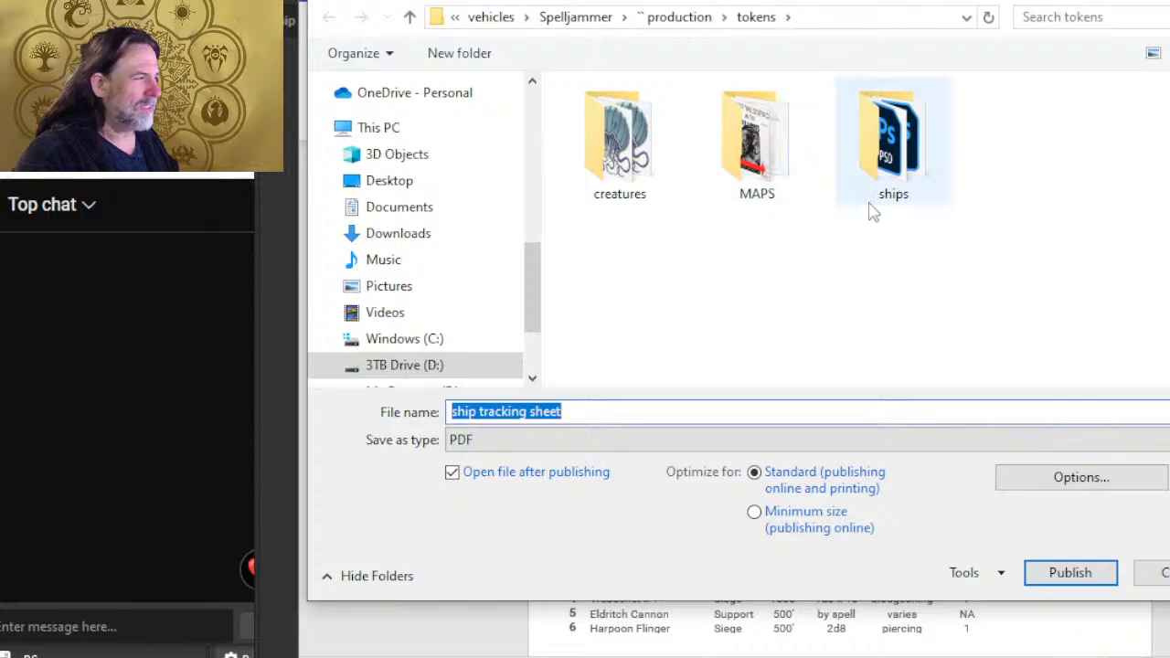
double_click(876, 179)
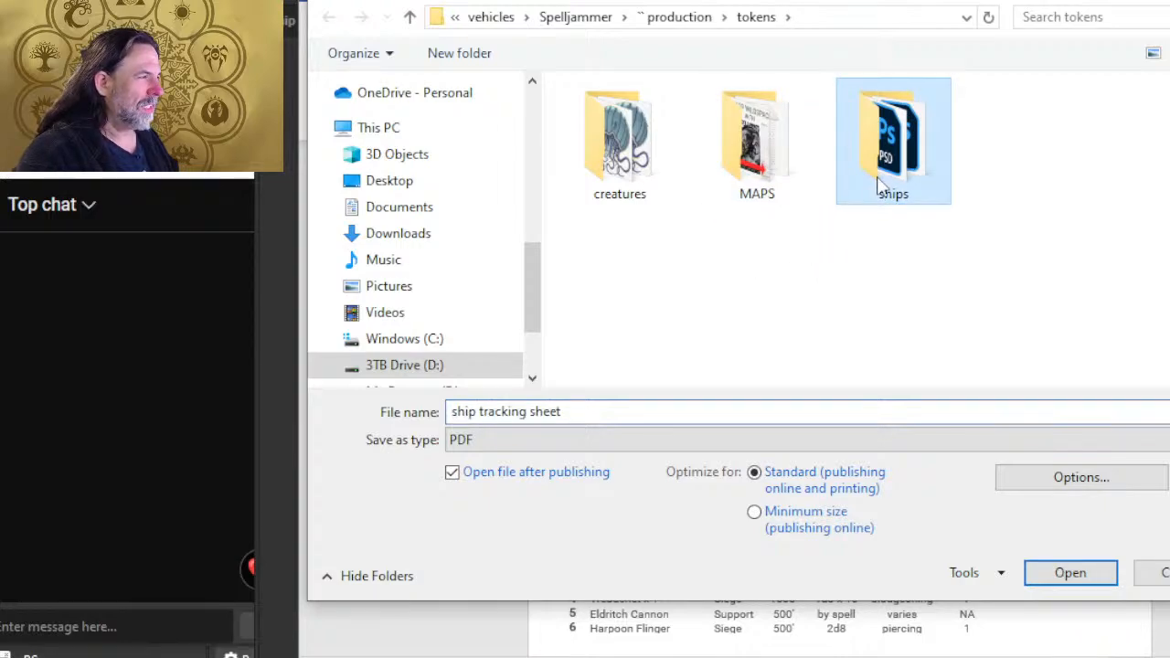
left_click(591, 413)
left_click(590, 414)
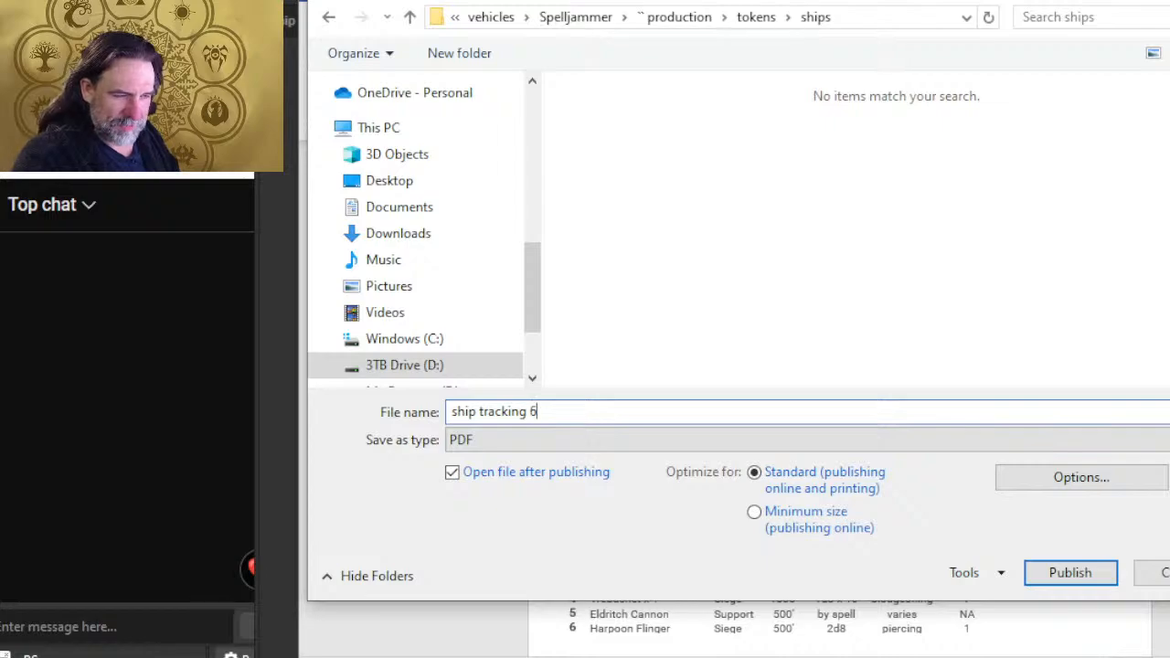
- Limit the PDF to the current page without document properties or accessibility structure tags, publish it, and check the exported page
left_click(1051, 478)
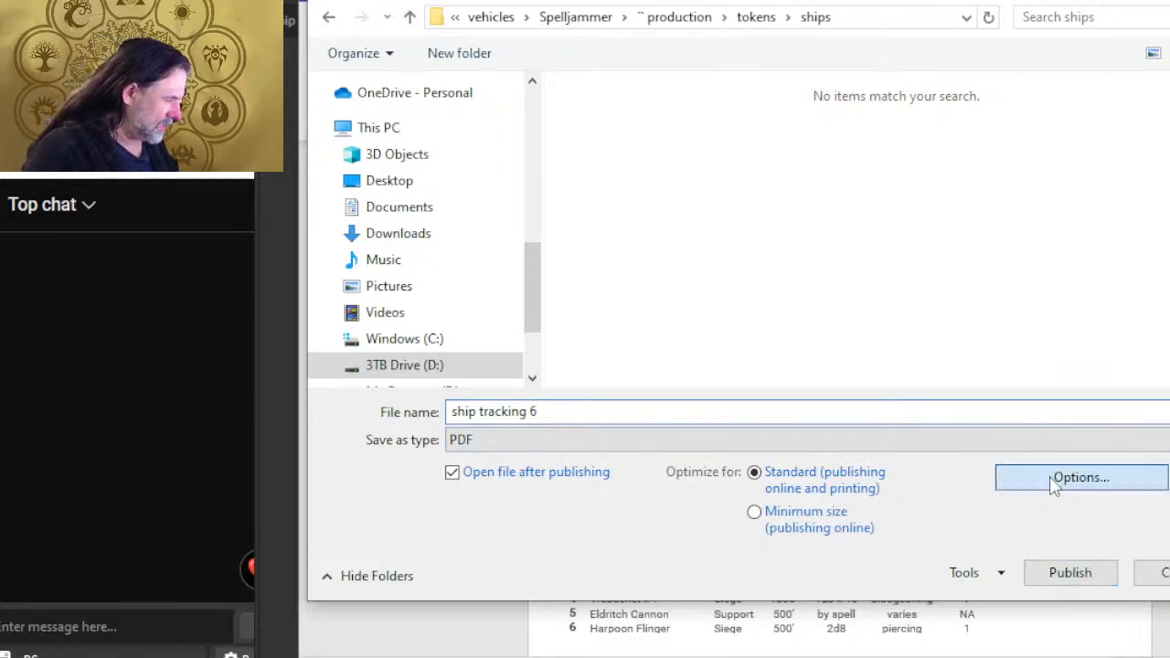
left_click(712, 128)
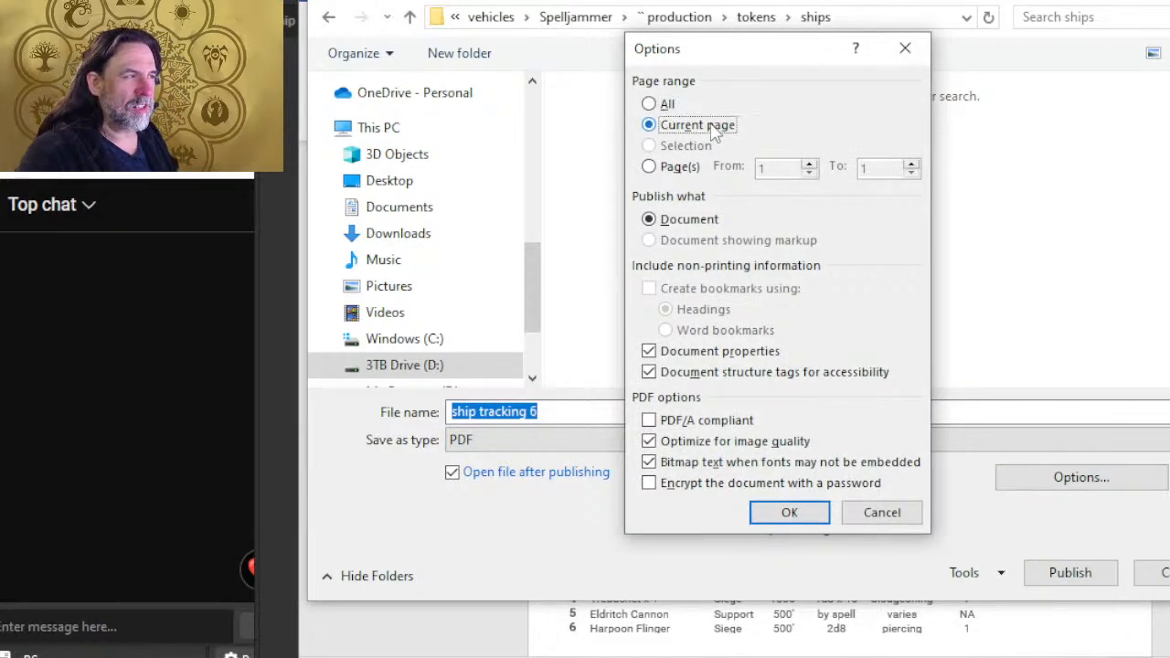
left_click(681, 353)
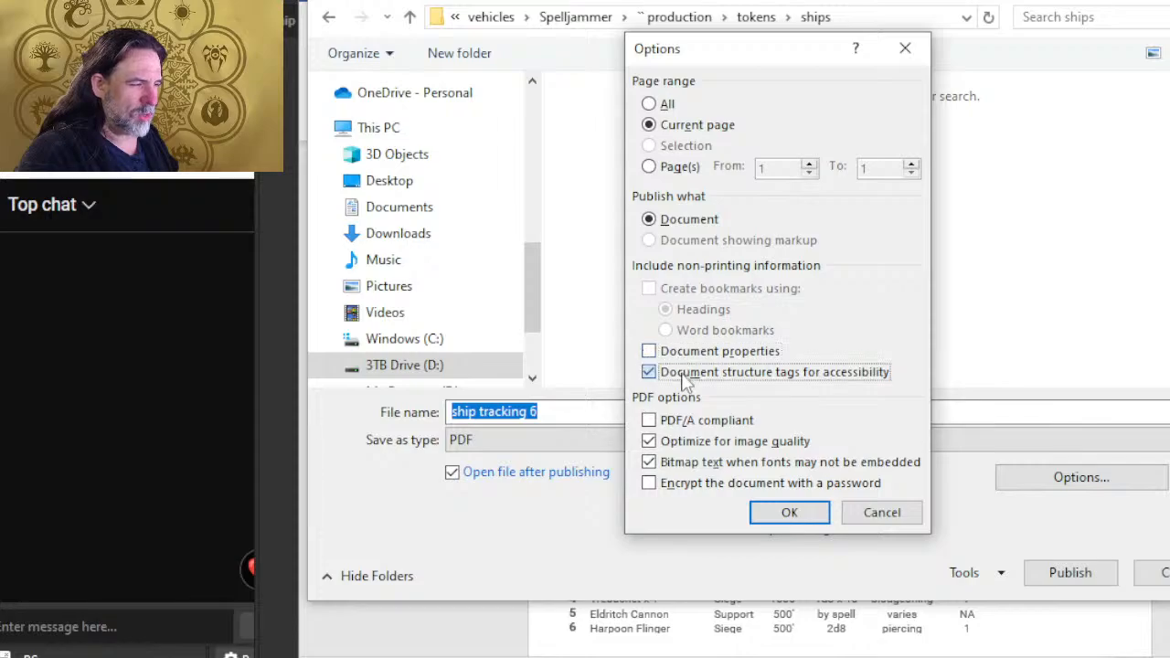
left_click(661, 372)
left_click(786, 512)
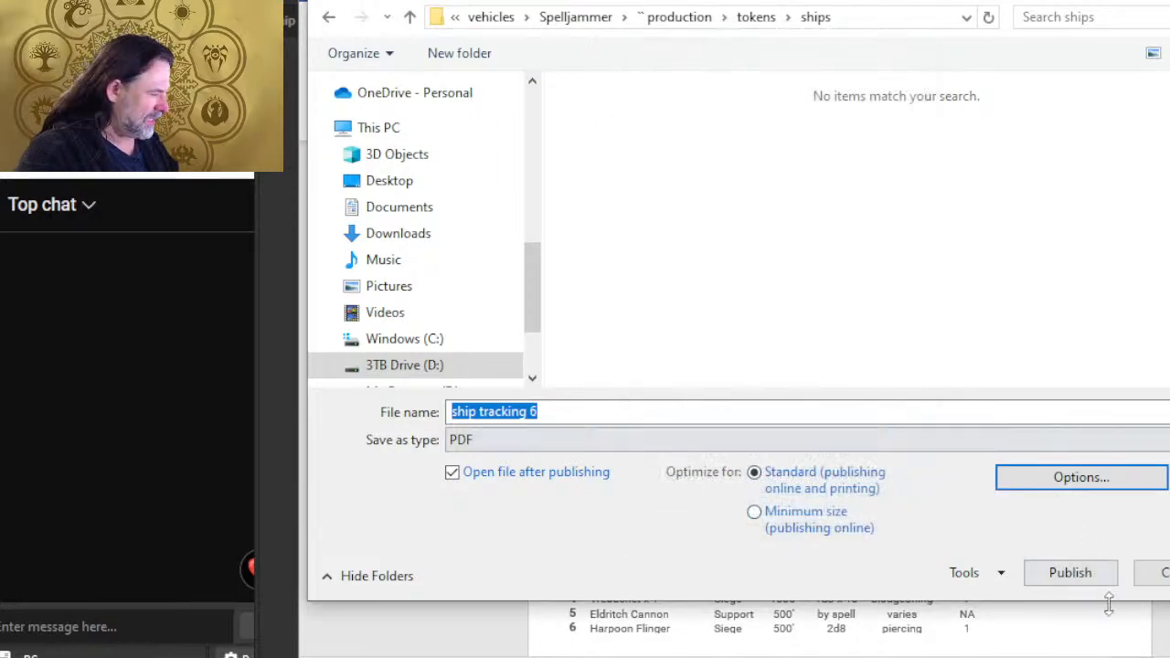
left_click(1109, 583)
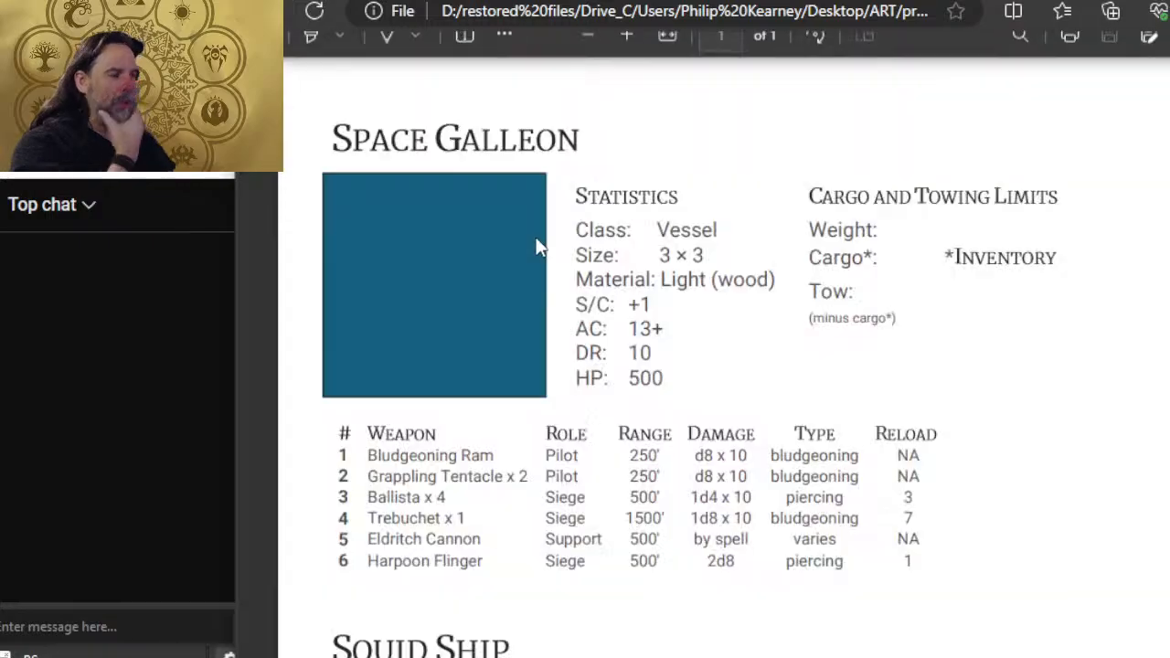
scroll(585, 270, "down", 5)
scroll(586, 277, "down", 1)
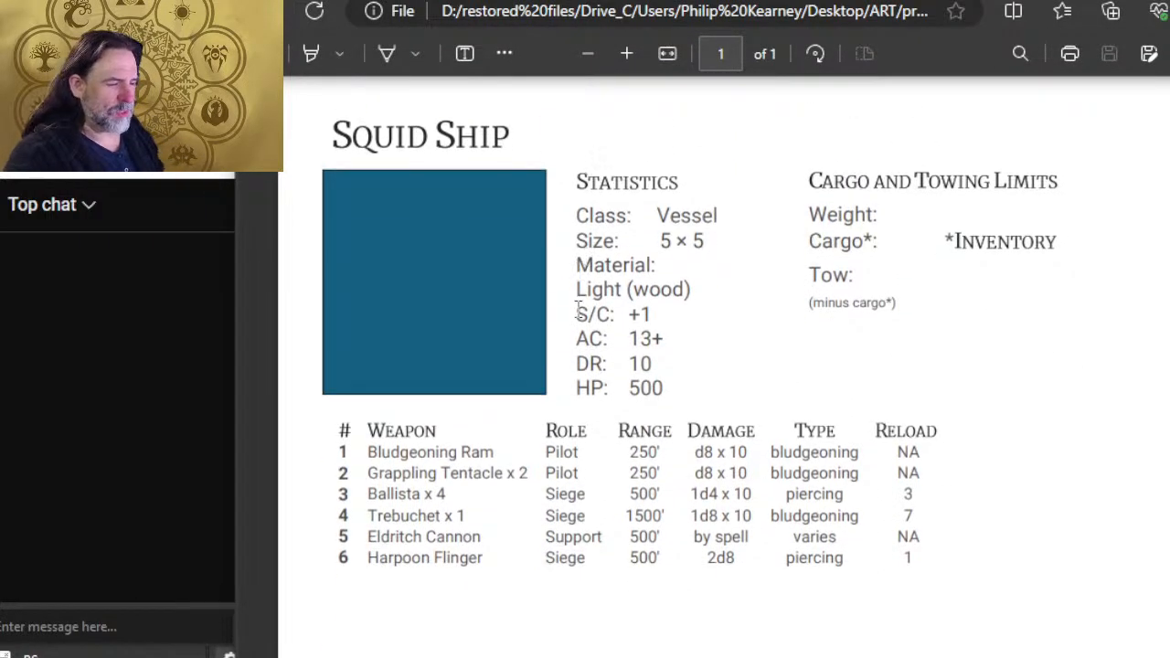
- Switch to Photoshop, look over the Ship Tracking Sheet.psd sketch, and return to 11.psd
key("alt+Tab")
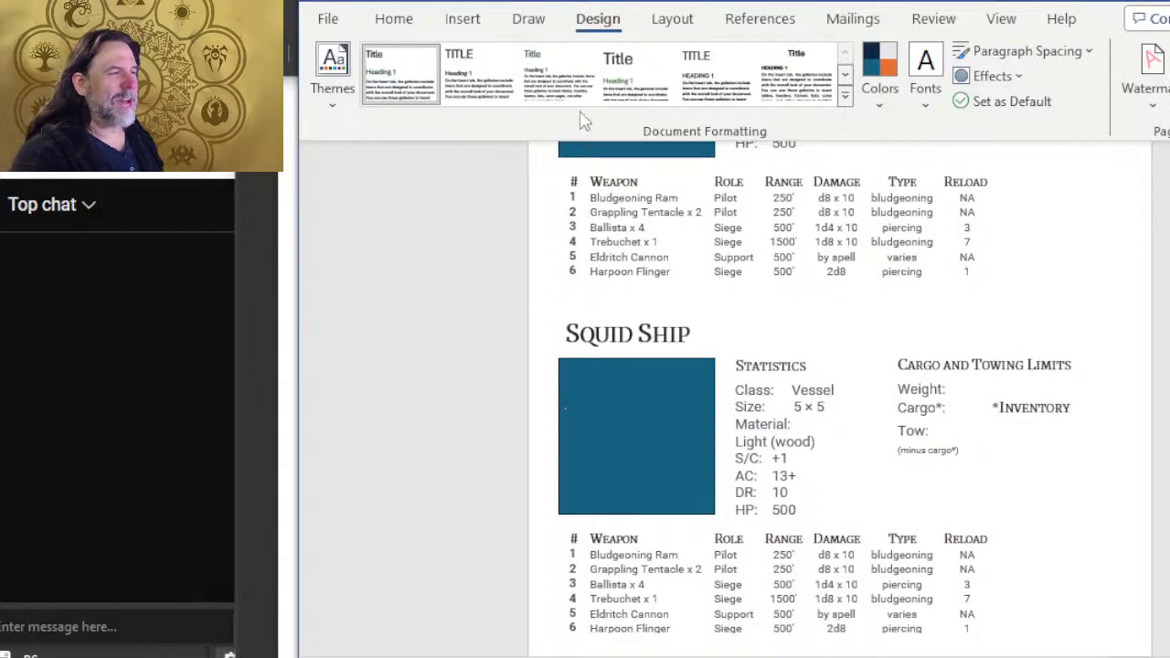
key("alt+Tab")
key("alt+Tab")
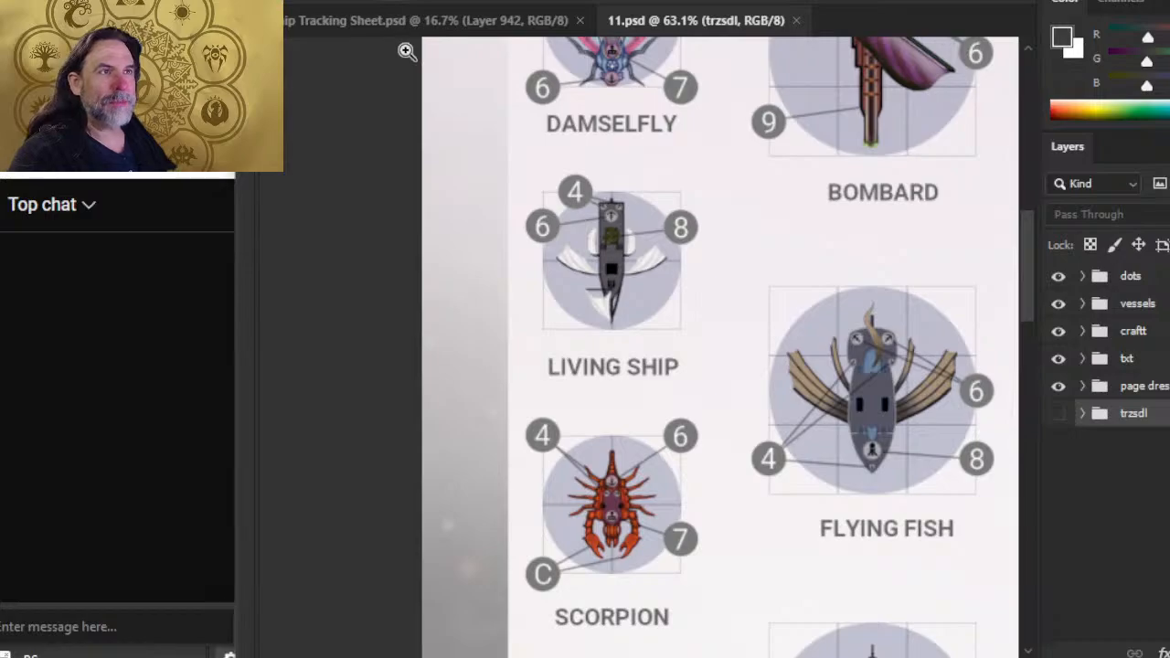
left_click(391, 22)
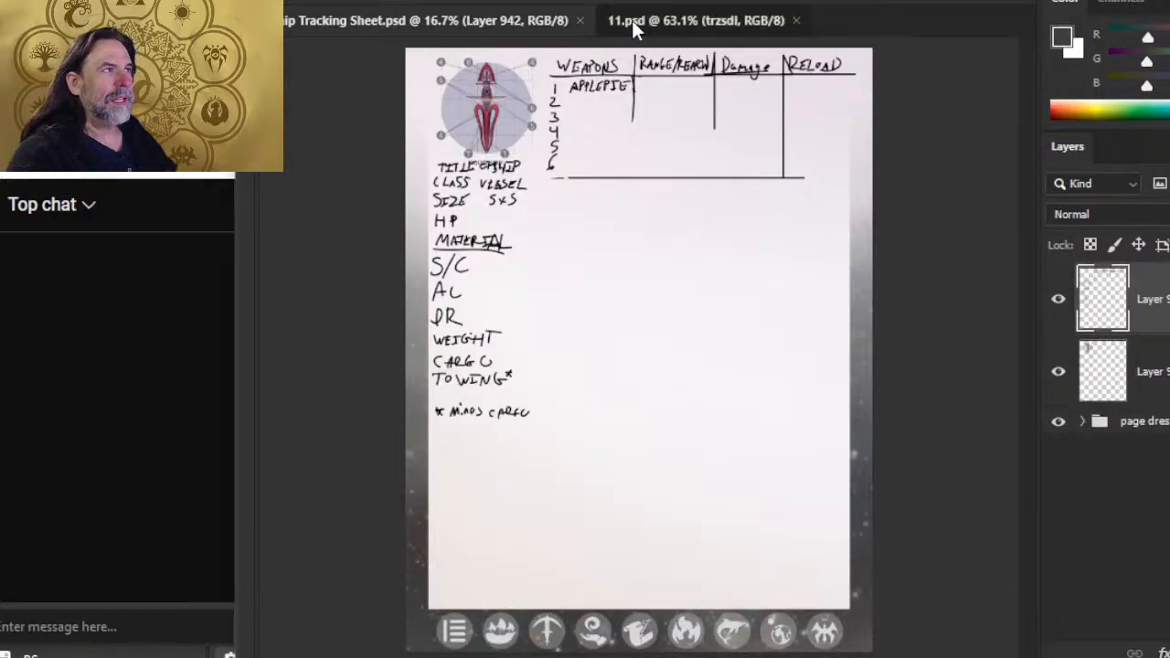
left_click(631, 20)
- Open ship tracking 6.pdf from the tokens/ships folder at 8.5 × 11 inches and 300 pixels/inch, and return to 11.psd
left_click(353, 2)
left_click(352, 2)
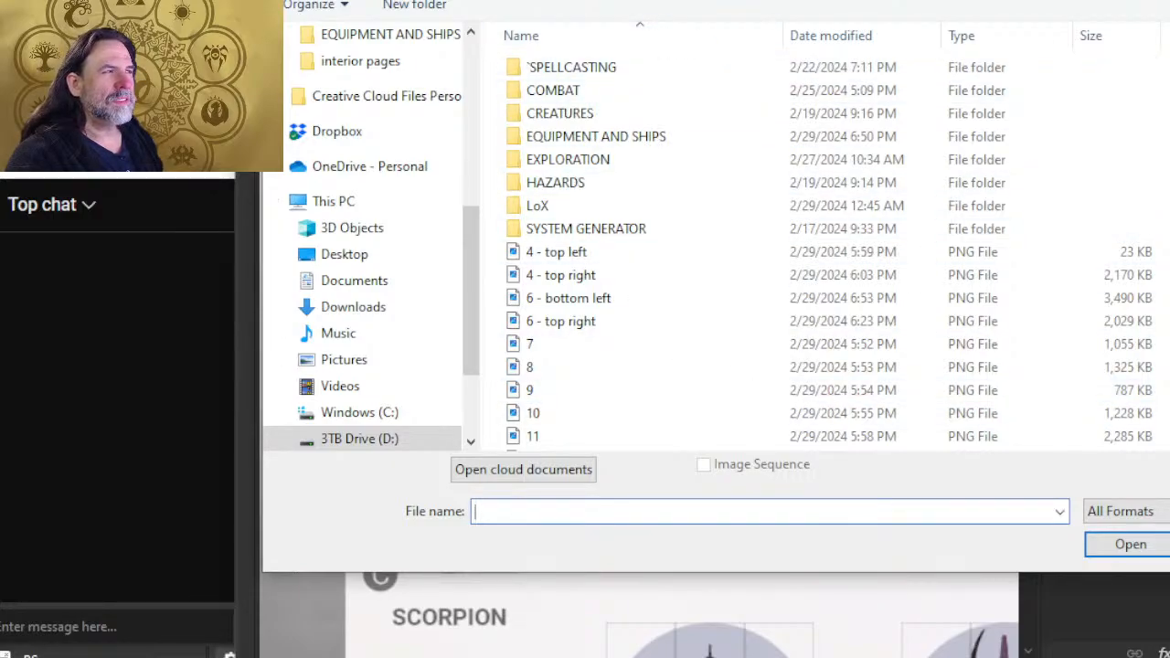
left_click(739, 0)
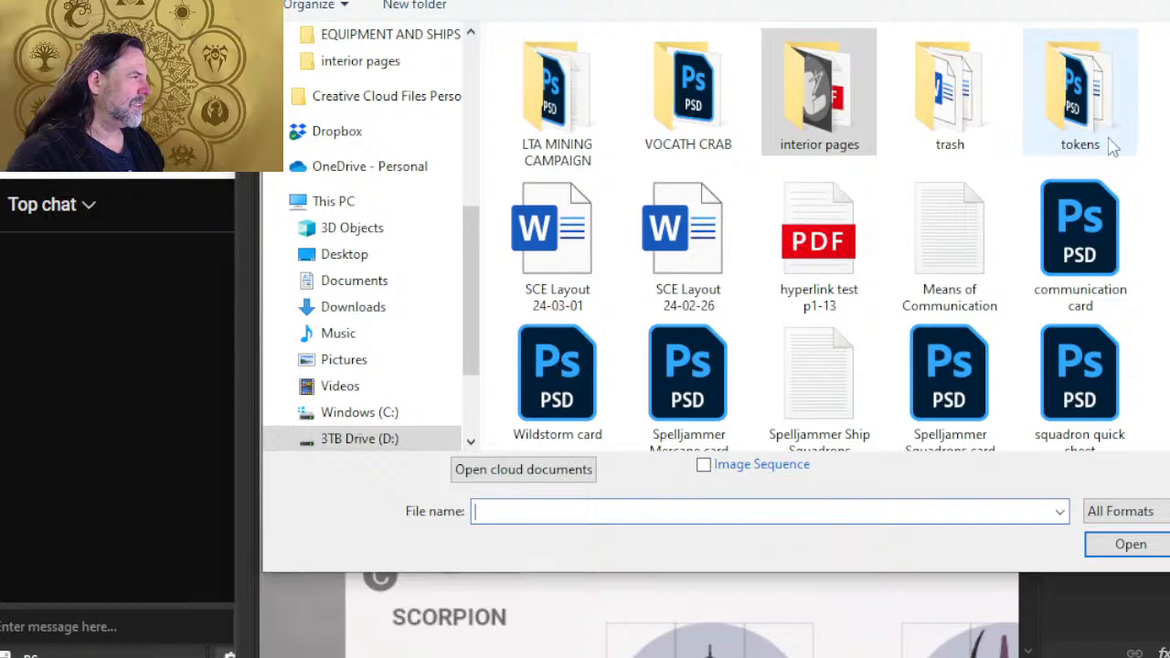
double_click(1079, 101)
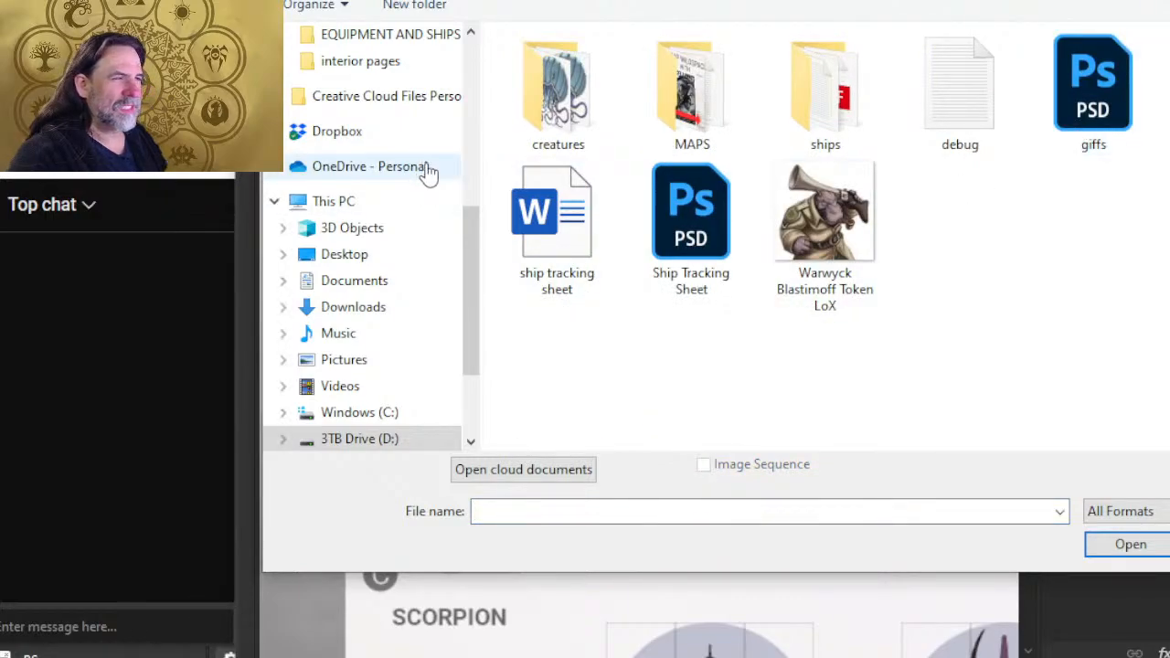
double_click(814, 151)
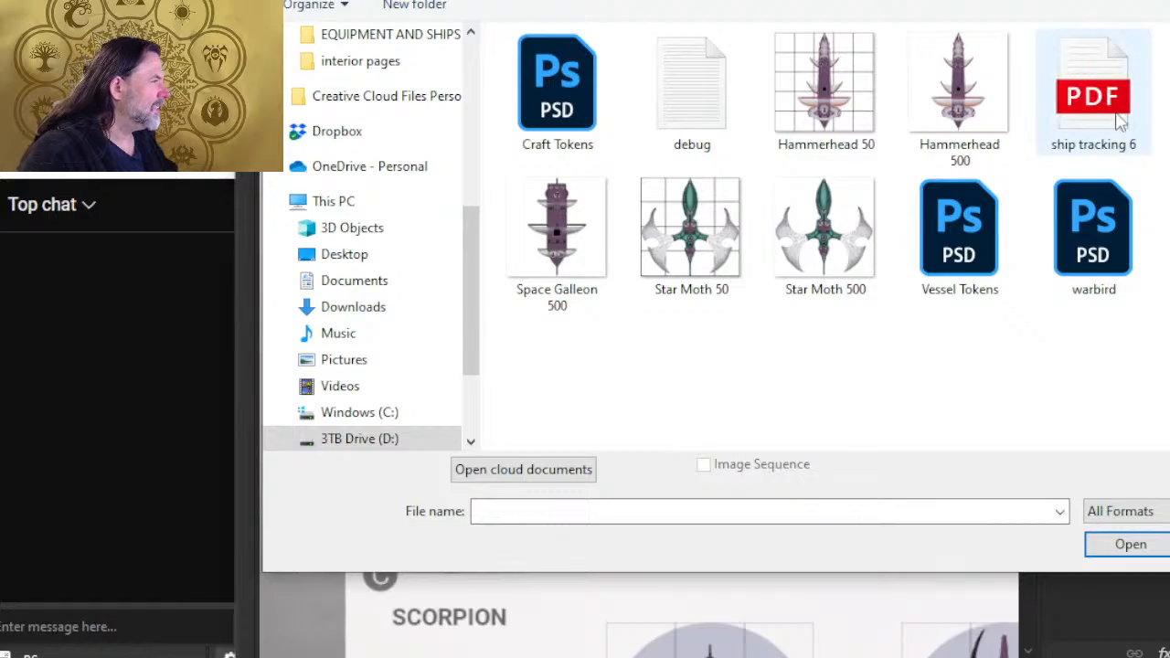
double_click(1094, 96)
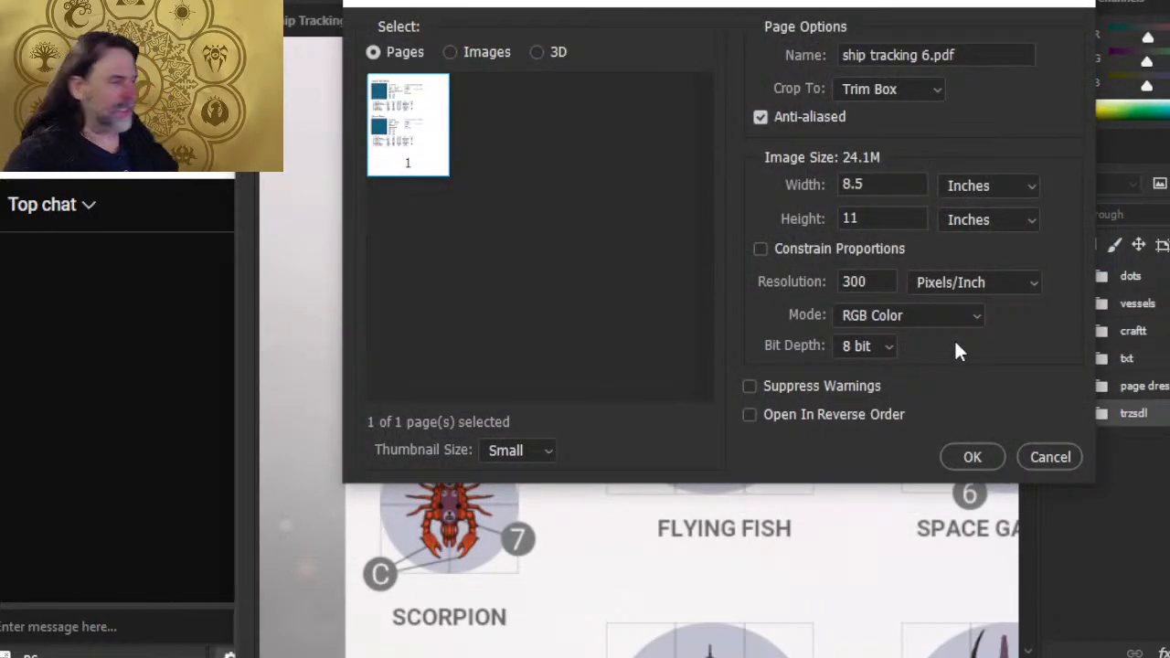
left_click(970, 458)
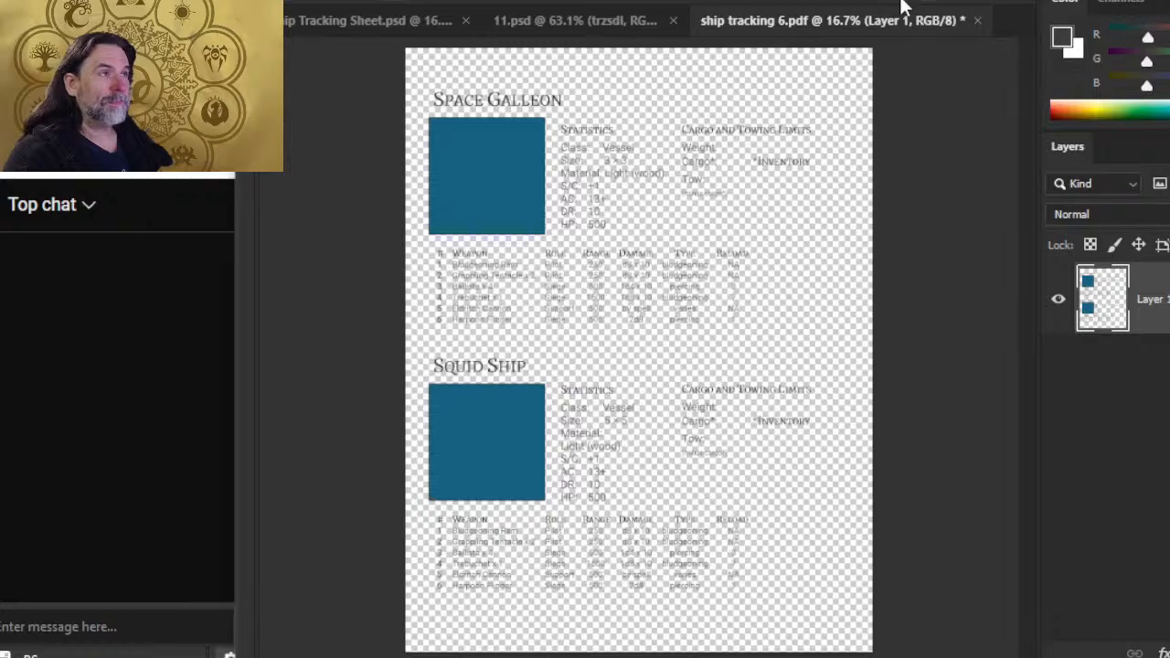
left_click(616, 21)
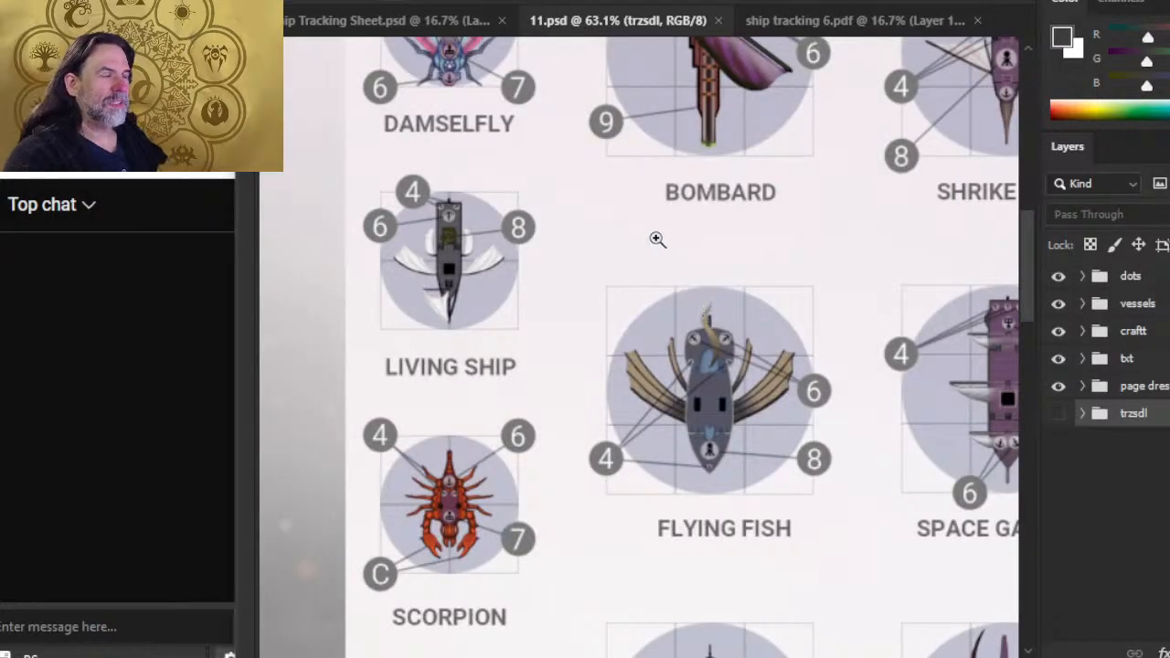
- Switch to Ship Tracking Sheet.psd and hide the handwritten sketch layer and the squid ship layer
left_click(455, 21)
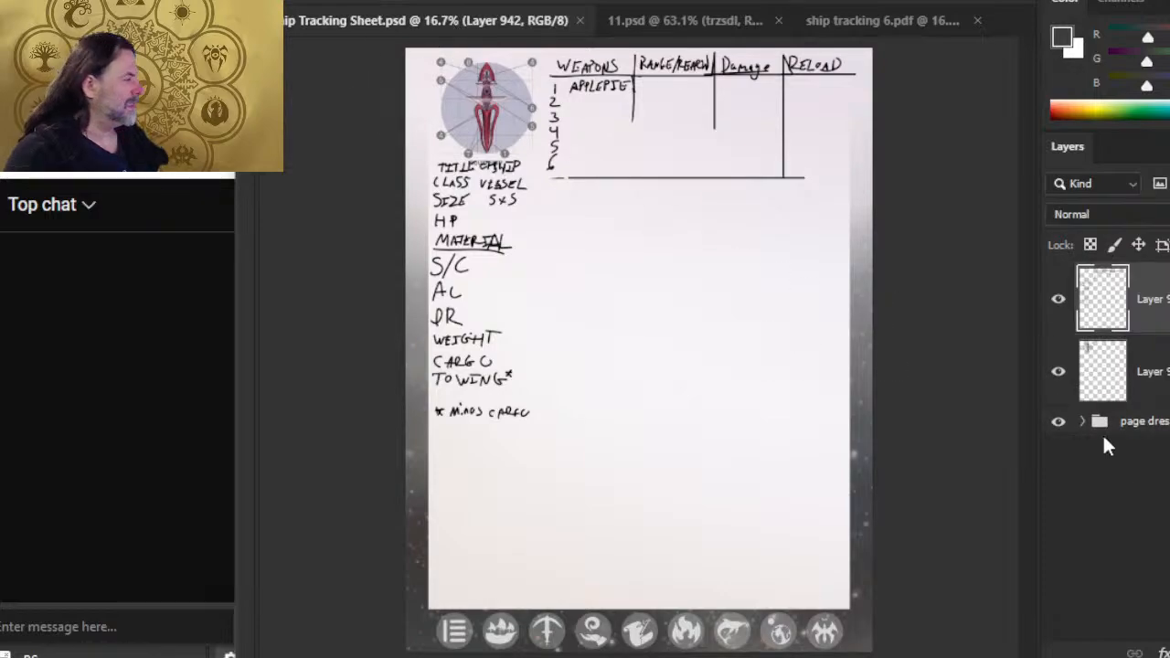
left_click(1059, 375)
left_click(1059, 301)
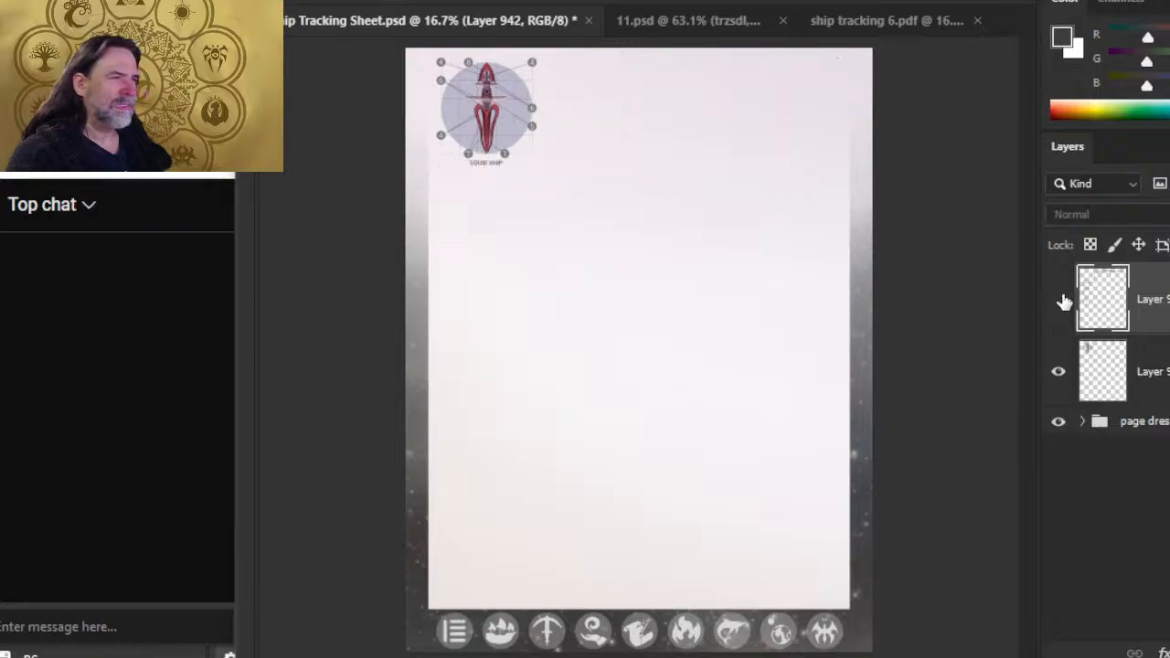
left_click(1059, 375)
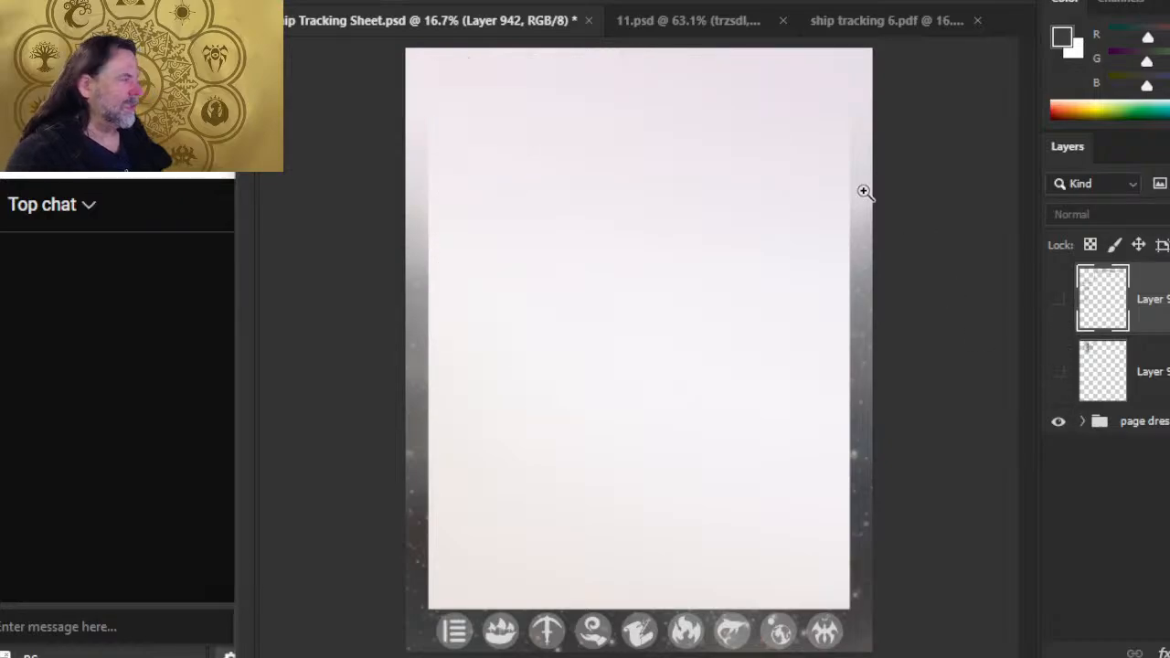
- Copy the contents of Layer 1 in ship tracking 6.pdf into Ship Tracking Sheet.psd and compare it with the page dressing off and on
left_click(858, 24)
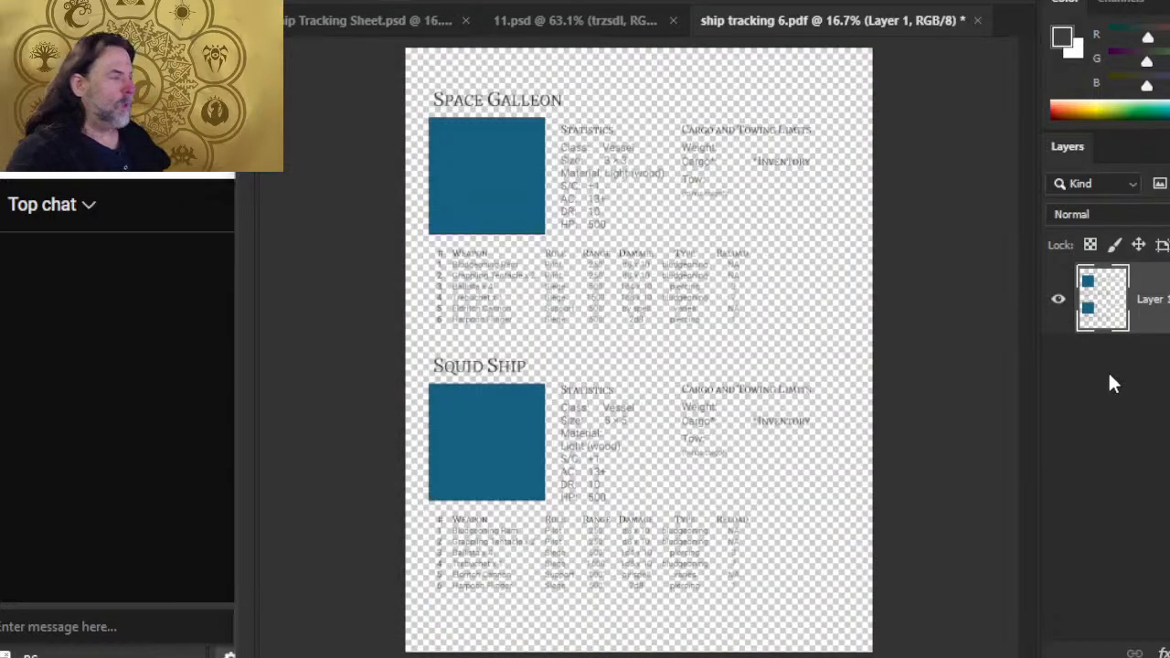
left_click(1116, 291, "ctrl")
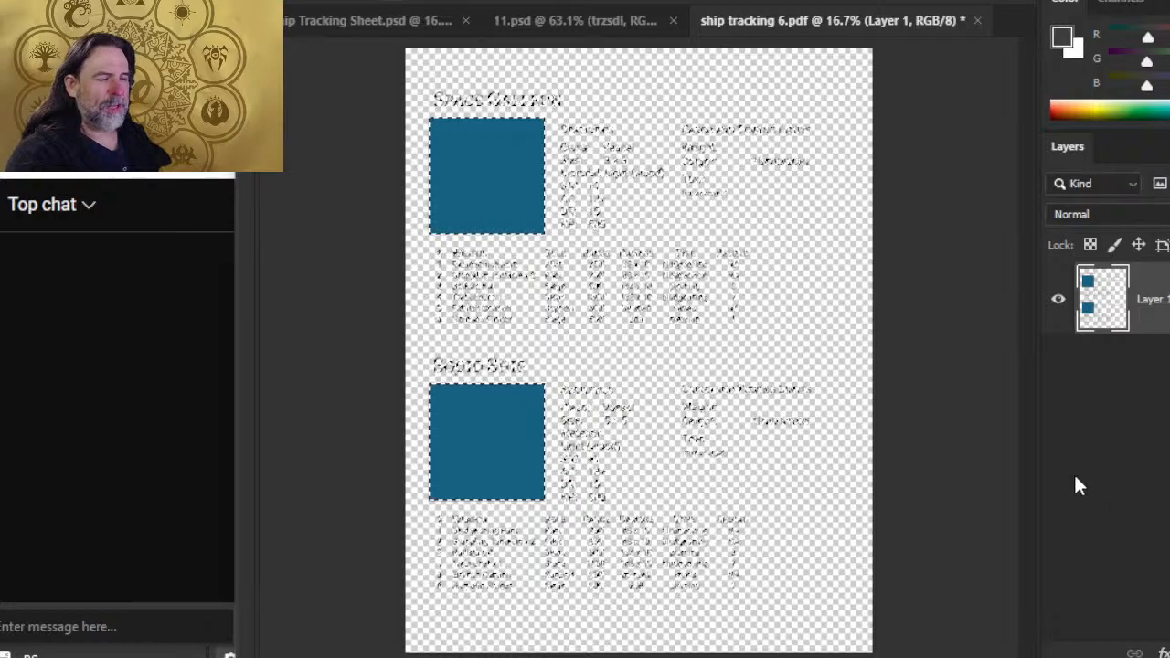
left_click(413, 22)
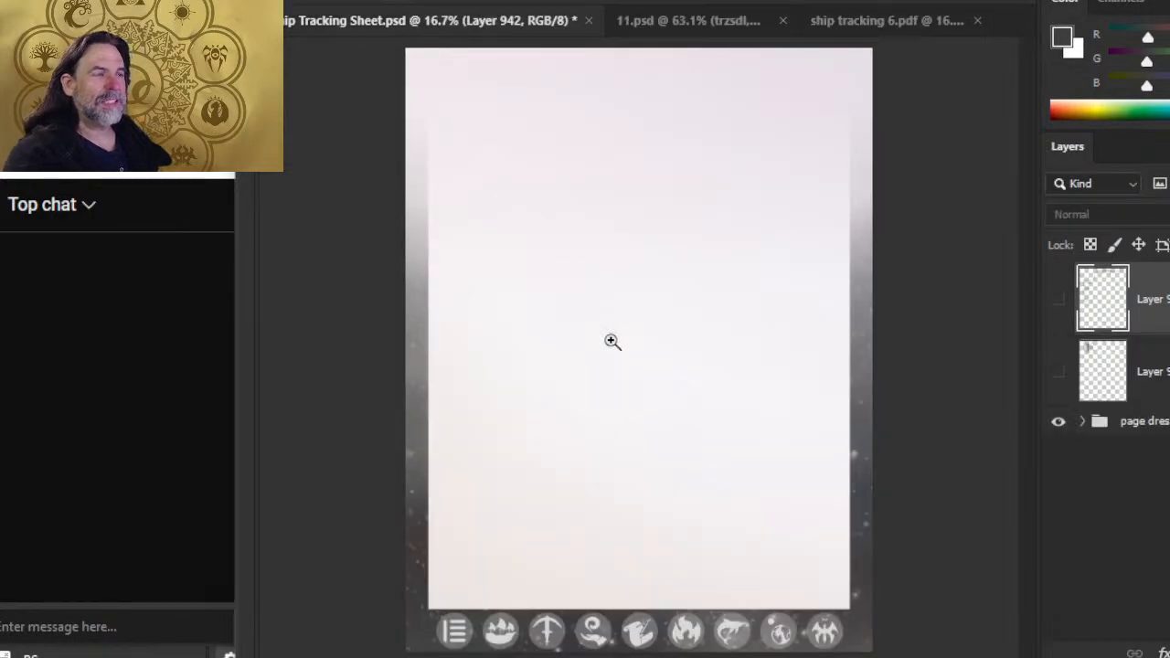
key("ctrl+v")
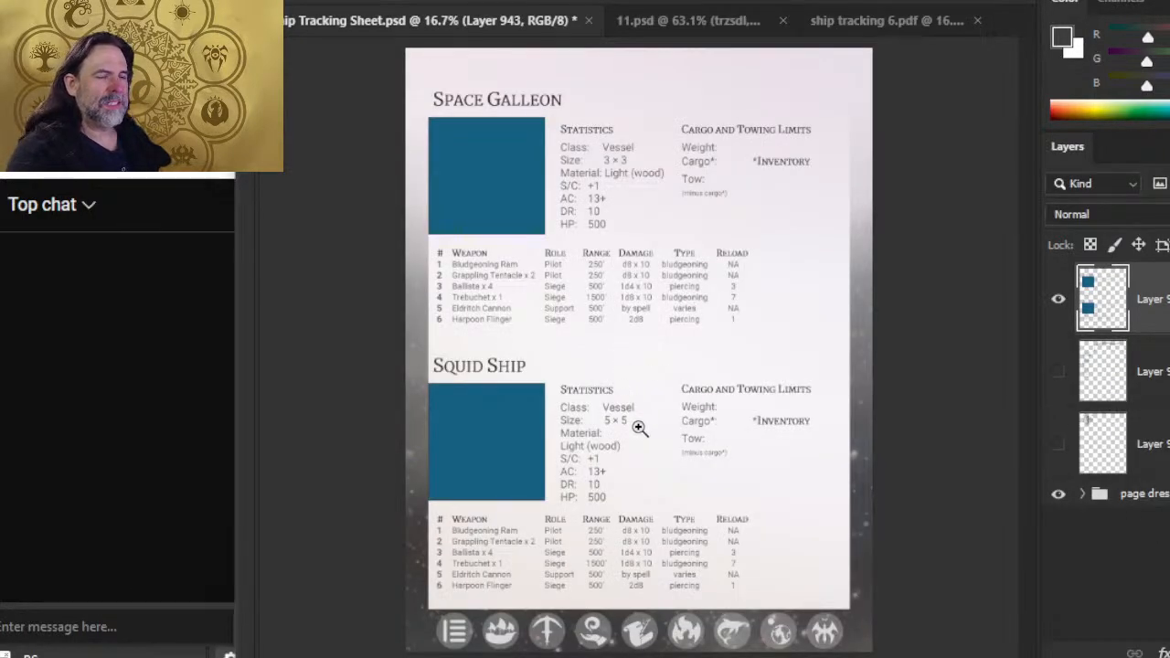
left_click(1059, 497)
left_click(1059, 494)
- Delete the pasted tracking text layer and show the handwritten sketch and squid ship layers again
key("Delete")
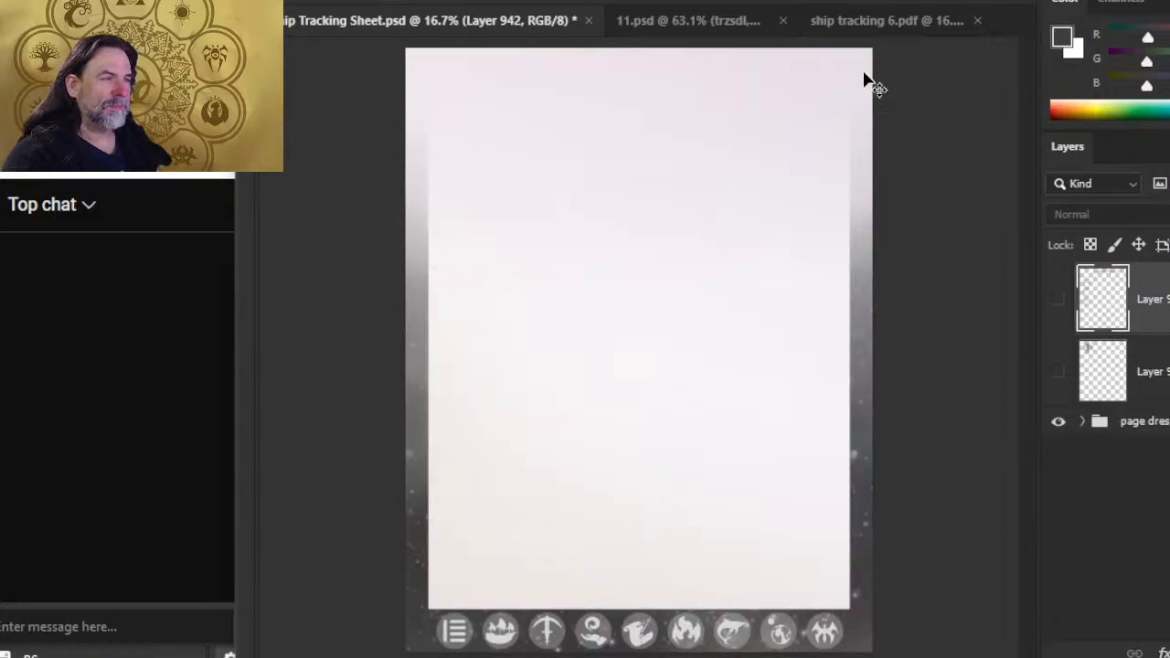
left_click(1061, 318)
left_click(1059, 371)
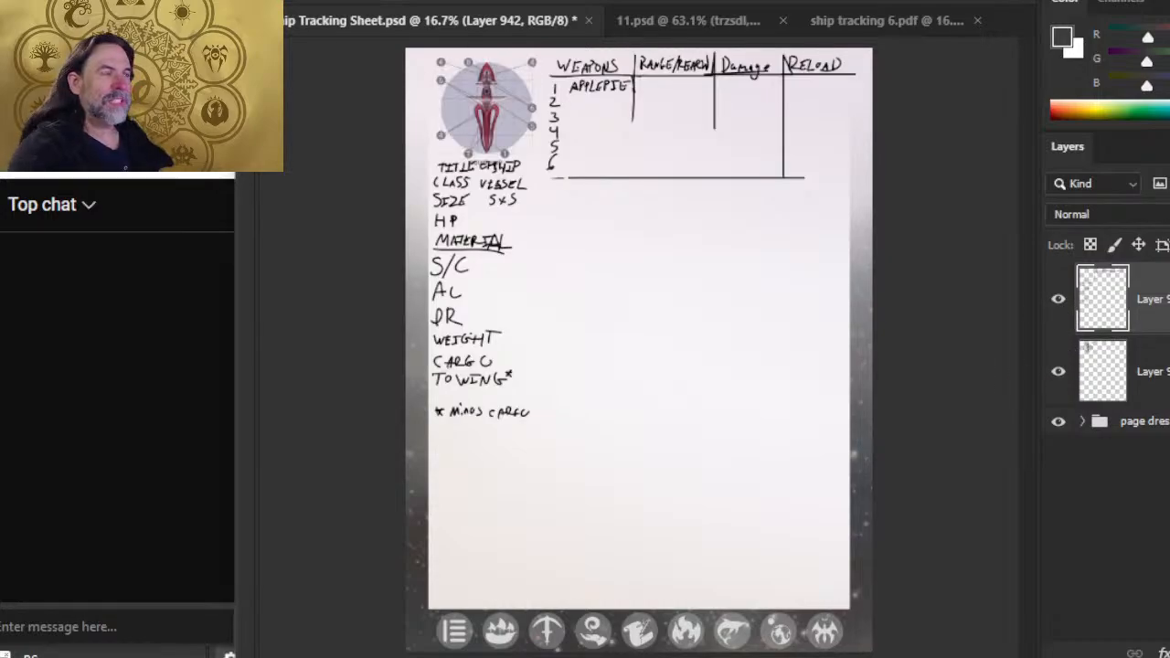
- In ship tracking 6.pdf, reset the colors to black and white and add a new layer beneath Layer 1
left_click(819, 20)
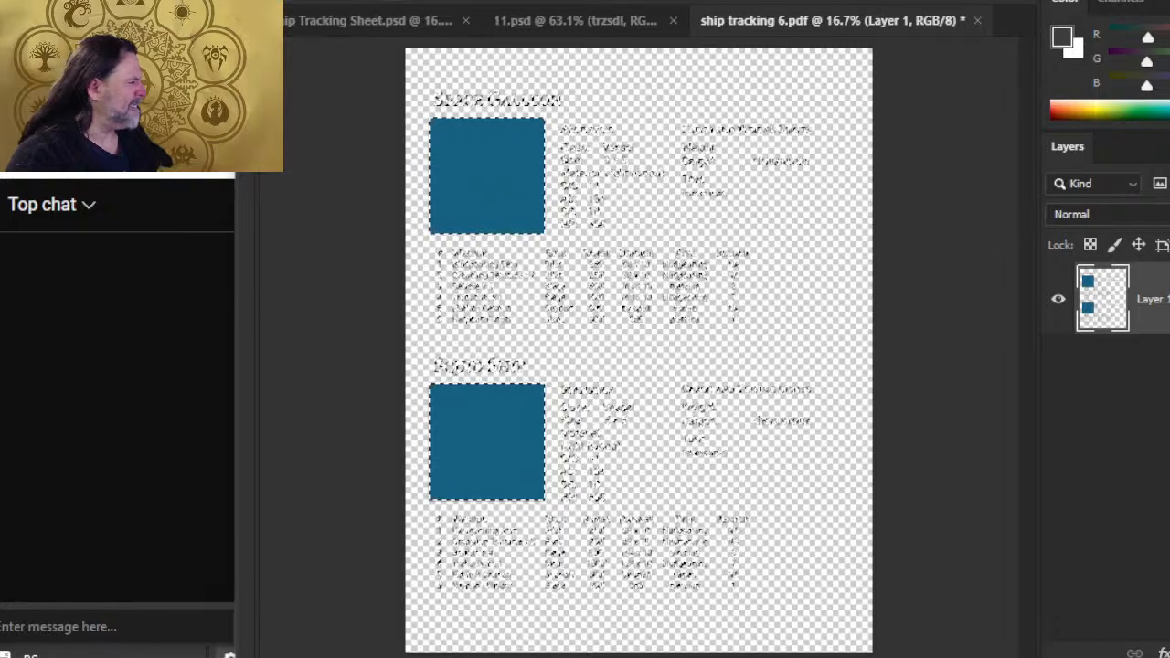
key("d")
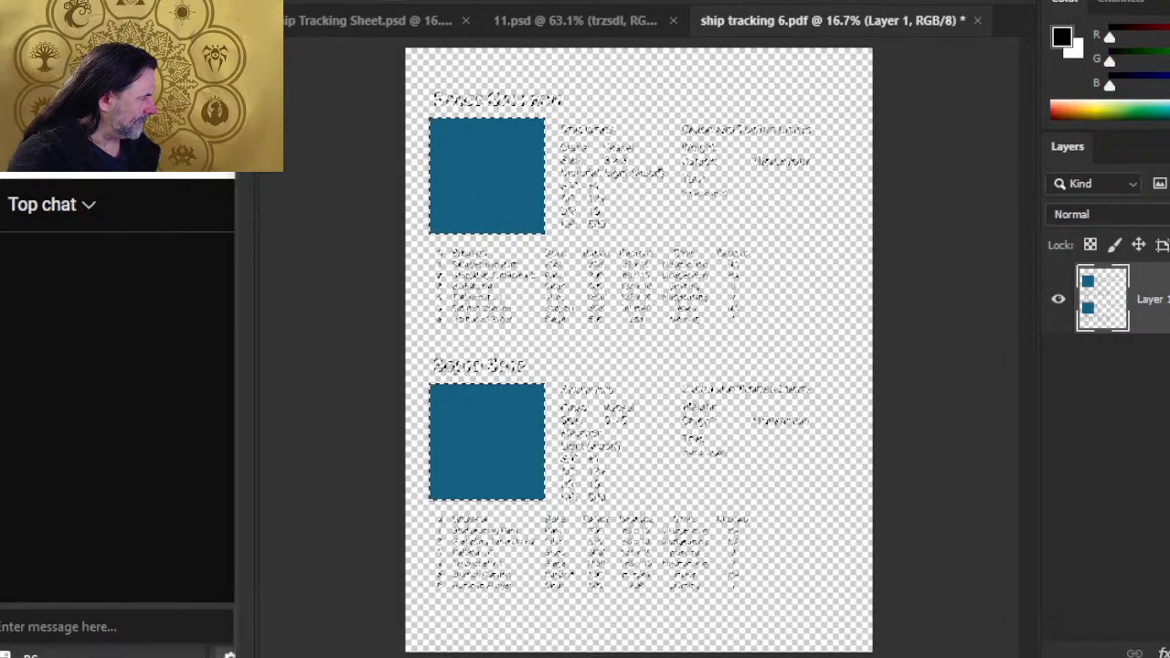
key("ctrl+shift+alt+n")
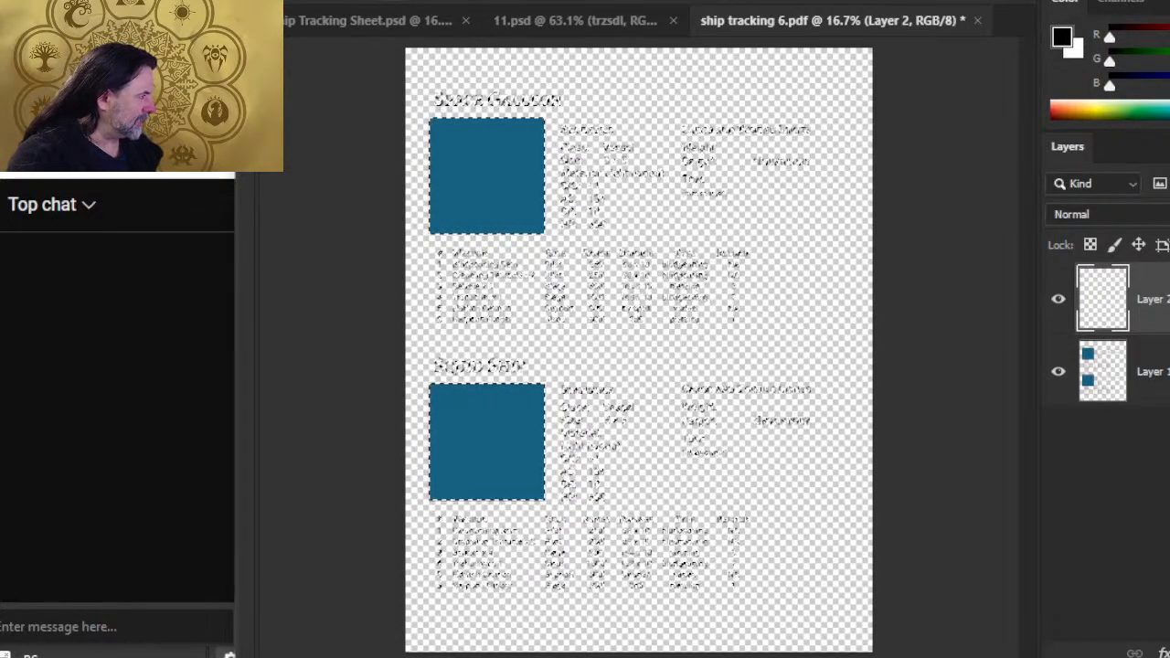
key("ctrl+bracketleft")
- Clear the selection and fill the whole new background layer with white
key("alt+BackSpace")
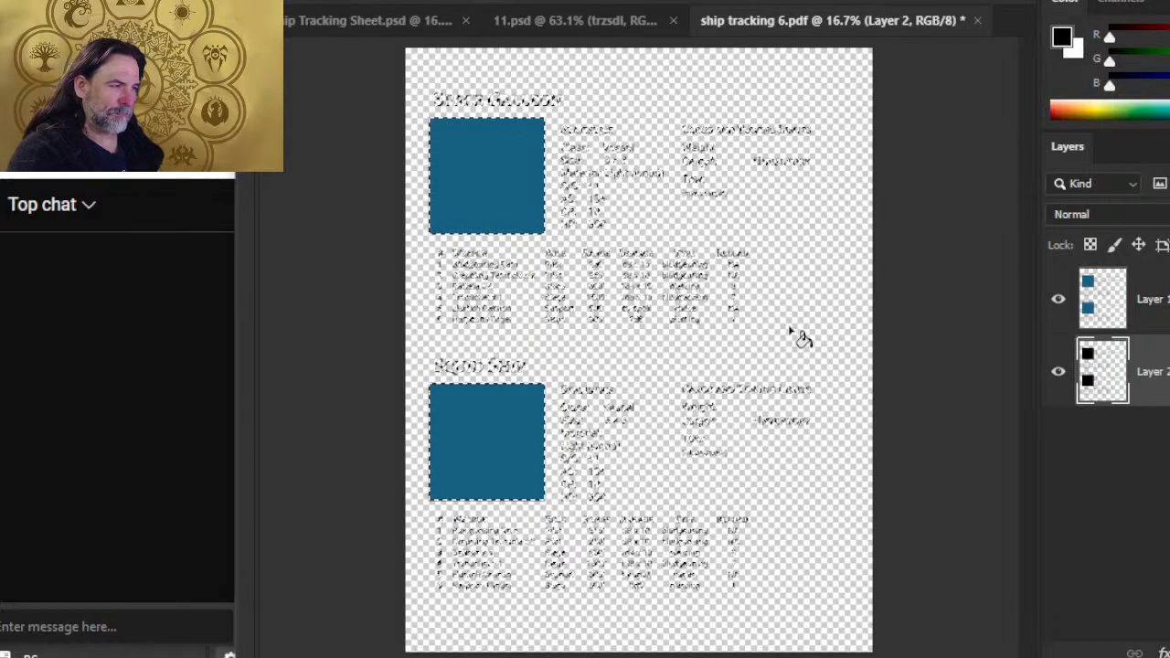
key("ctrl+z")
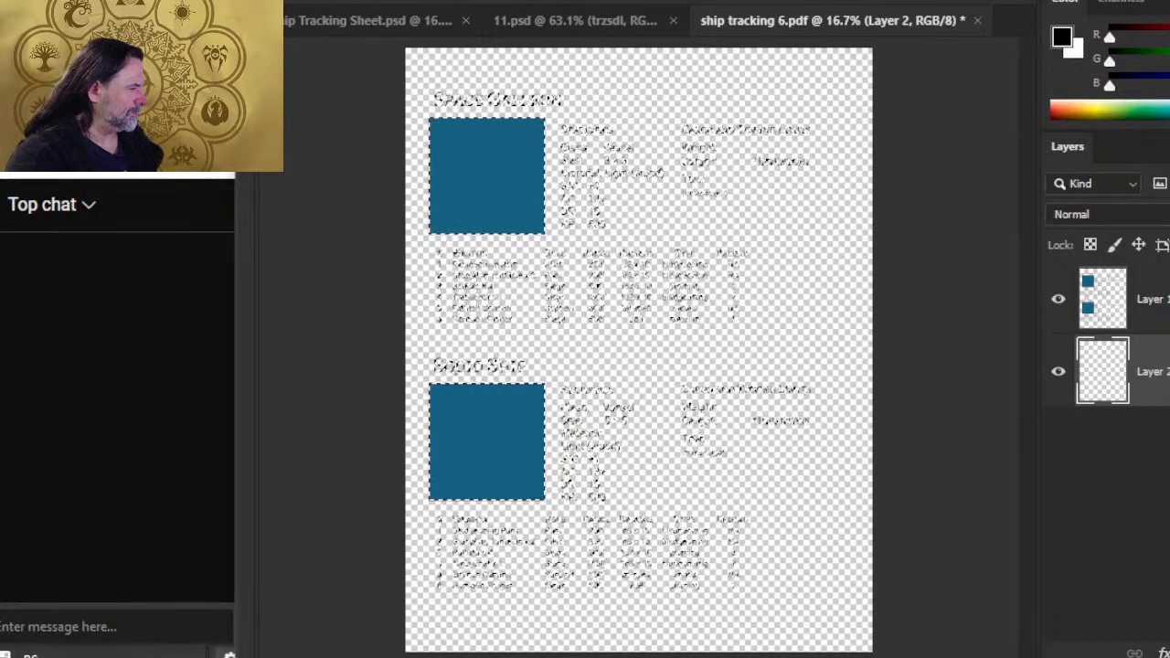
key("ctrl+d")
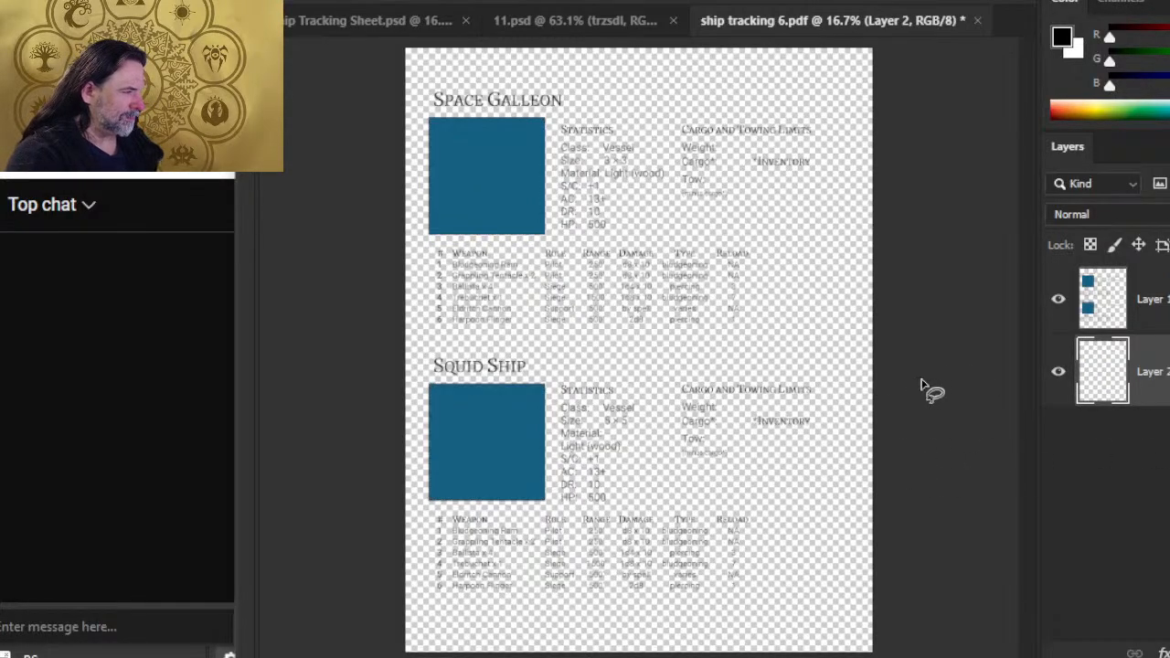
key("alt+BackSpace")
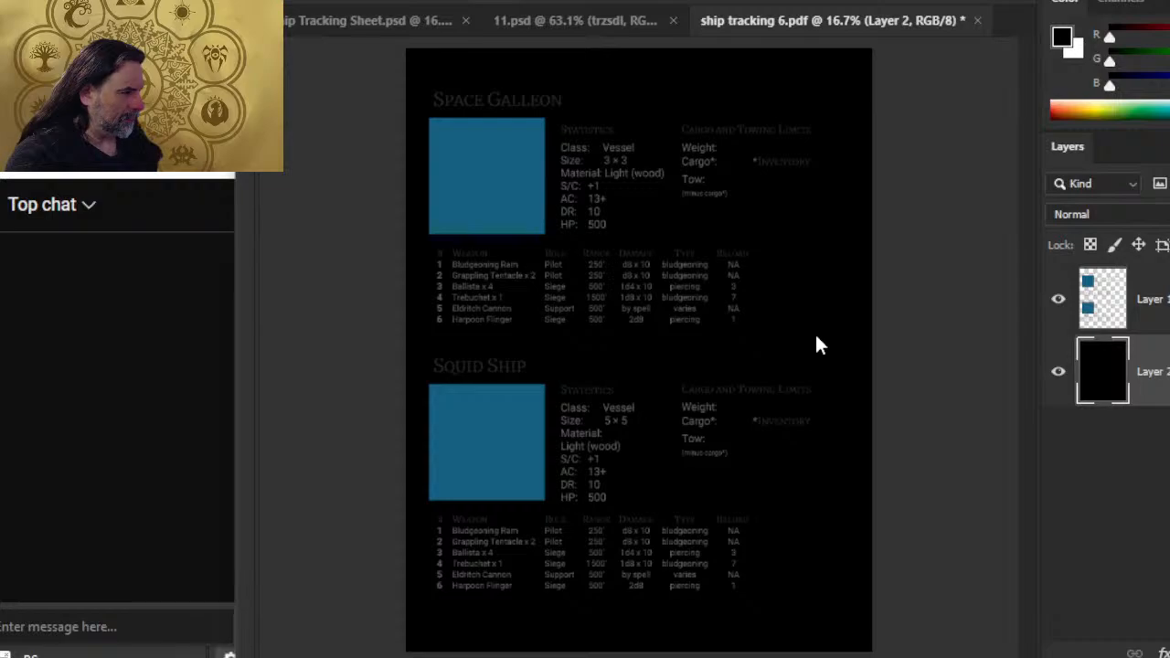
key("x")
key("alt+BackSpace")
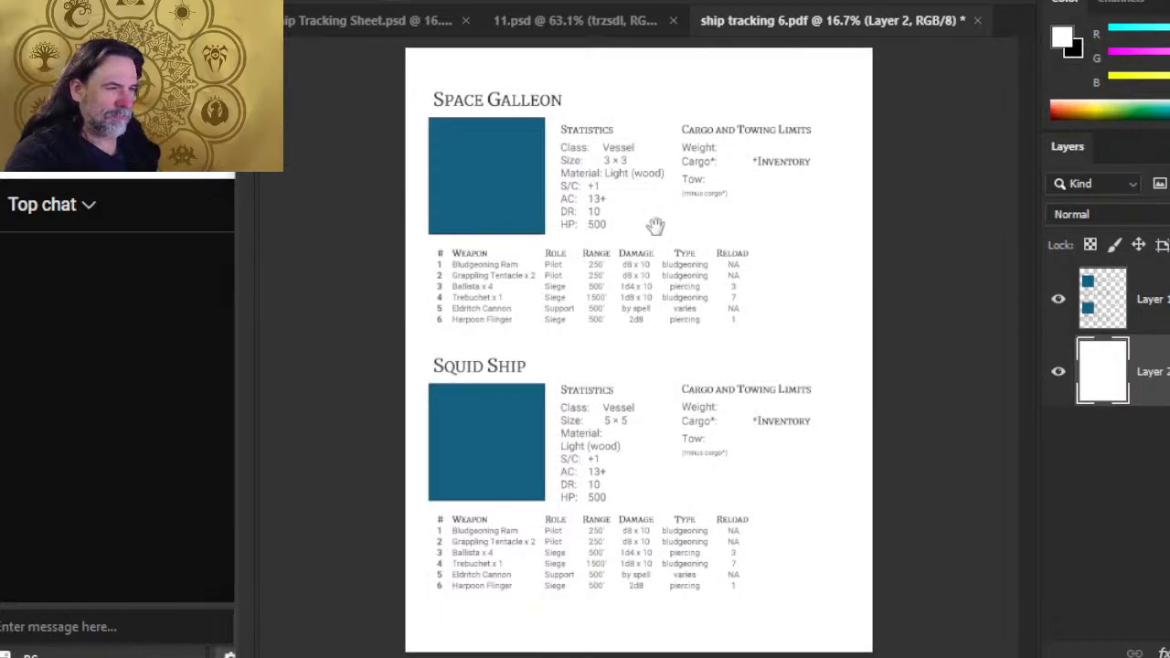
- Examine the Space Galleon block up close, check the Vessels table in the SCE Layout 24-03-01 Word document, and return to Photoshop
left_click_drag(545, 257, 635, 260)
left_click_drag(611, 260, 522, 347)
scroll(653, 396, "down", 3)
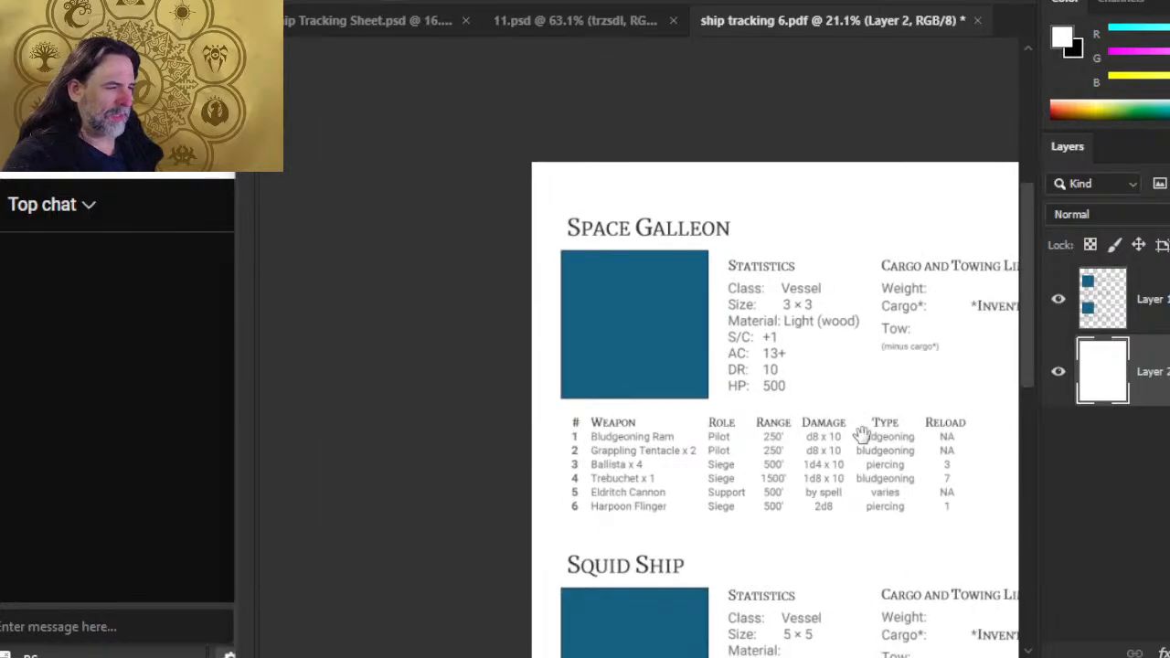
left_click_drag(862, 434, 826, 392)
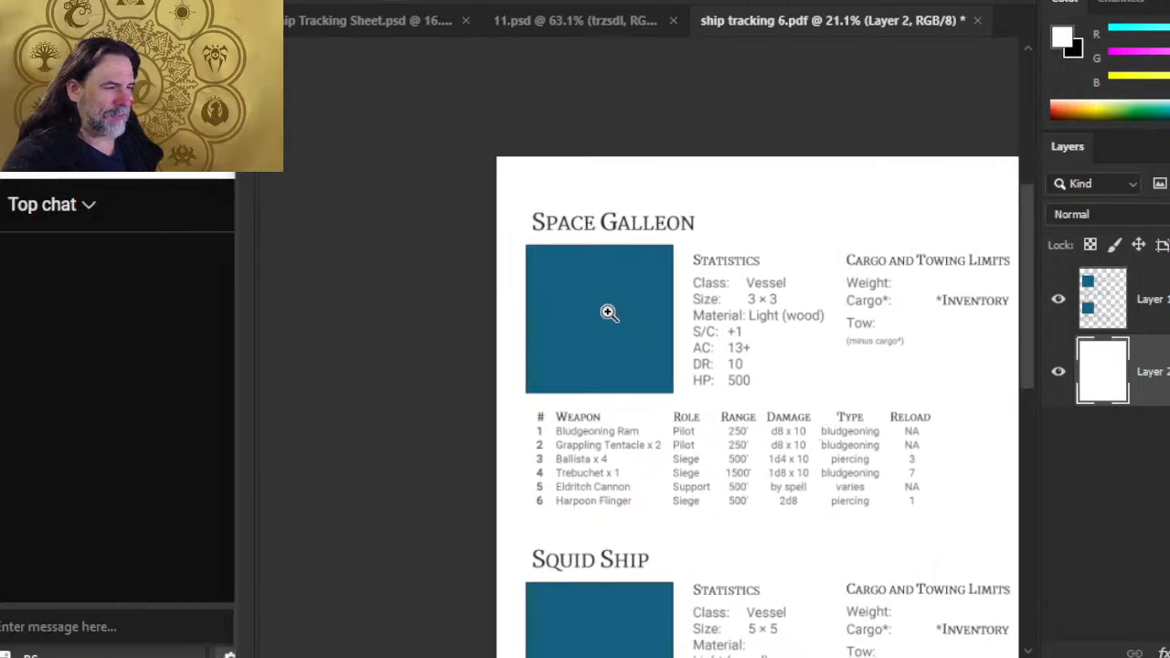
left_click_drag(606, 314, 710, 355)
key("alt+Tab")
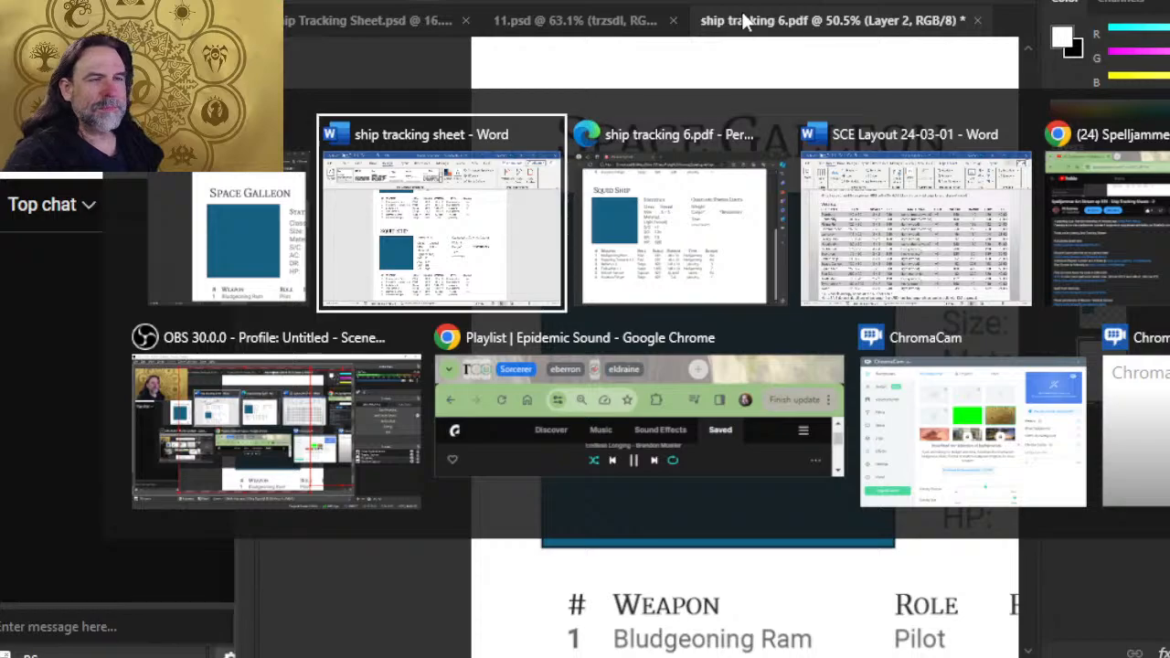
left_click(773, 135)
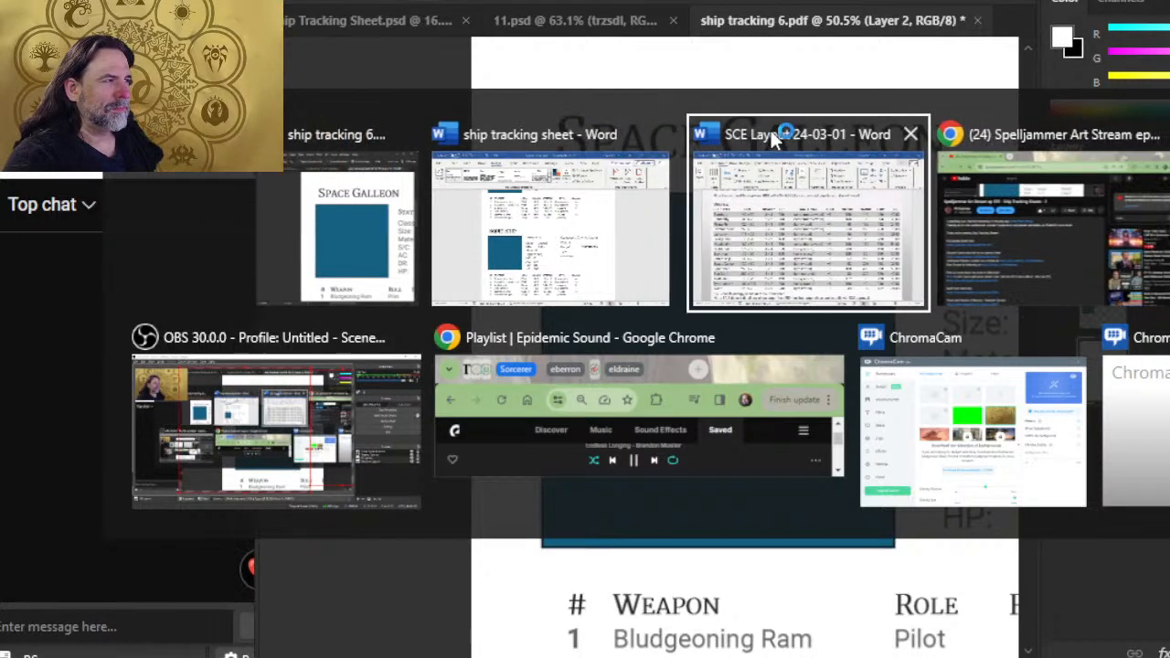
key("alt+Tab")
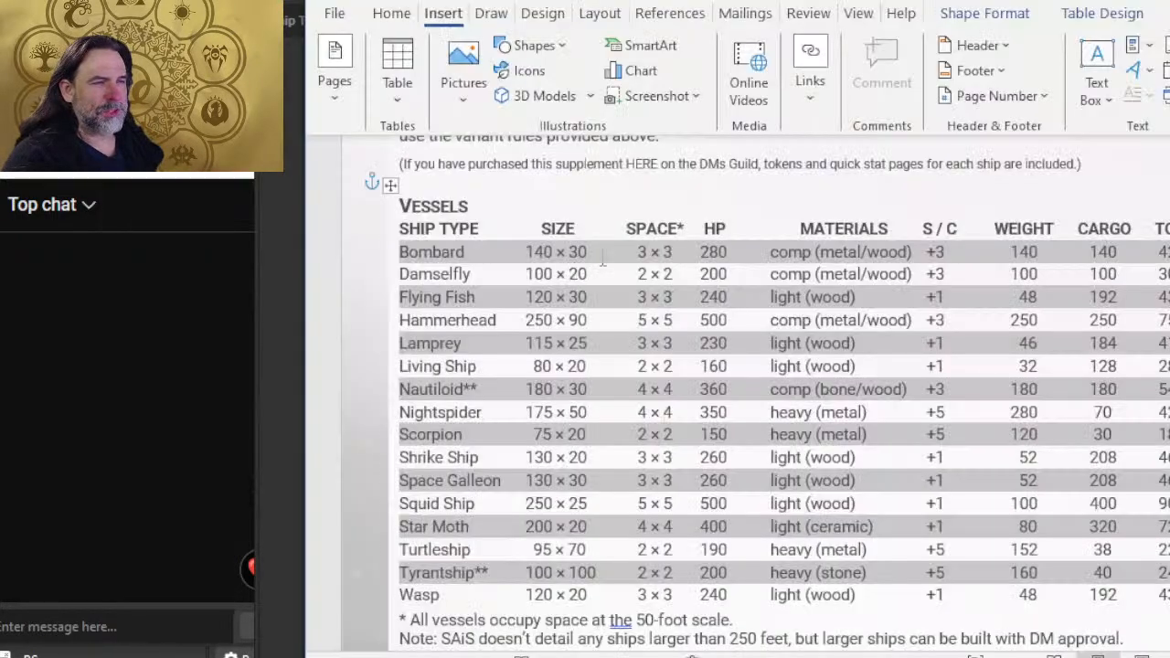
key("alt+Tab")
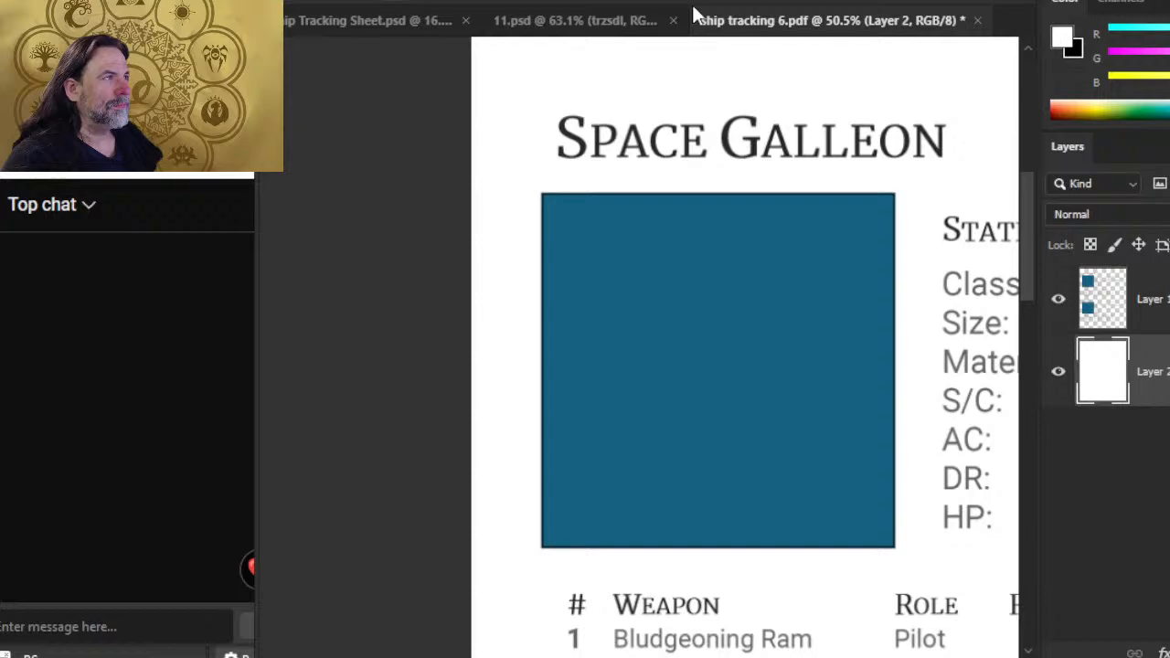
- In Ship Tracking Sheet.psd, lasso around the squid ship diagram on its own layer and copy it
left_click(562, 26)
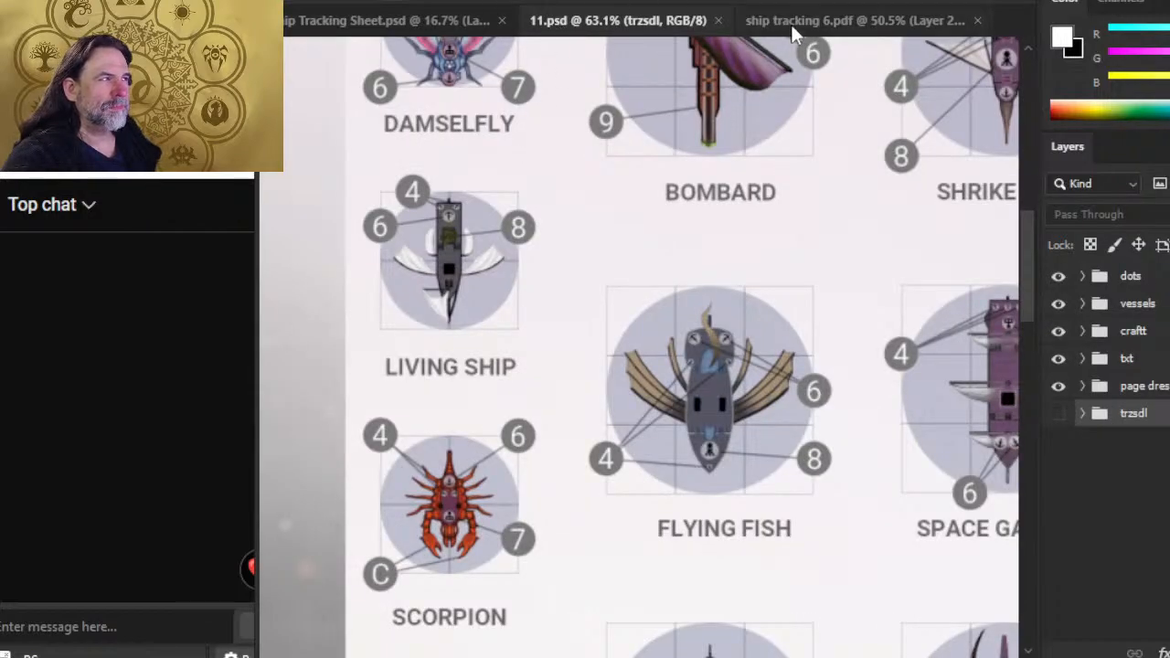
left_click(384, 20)
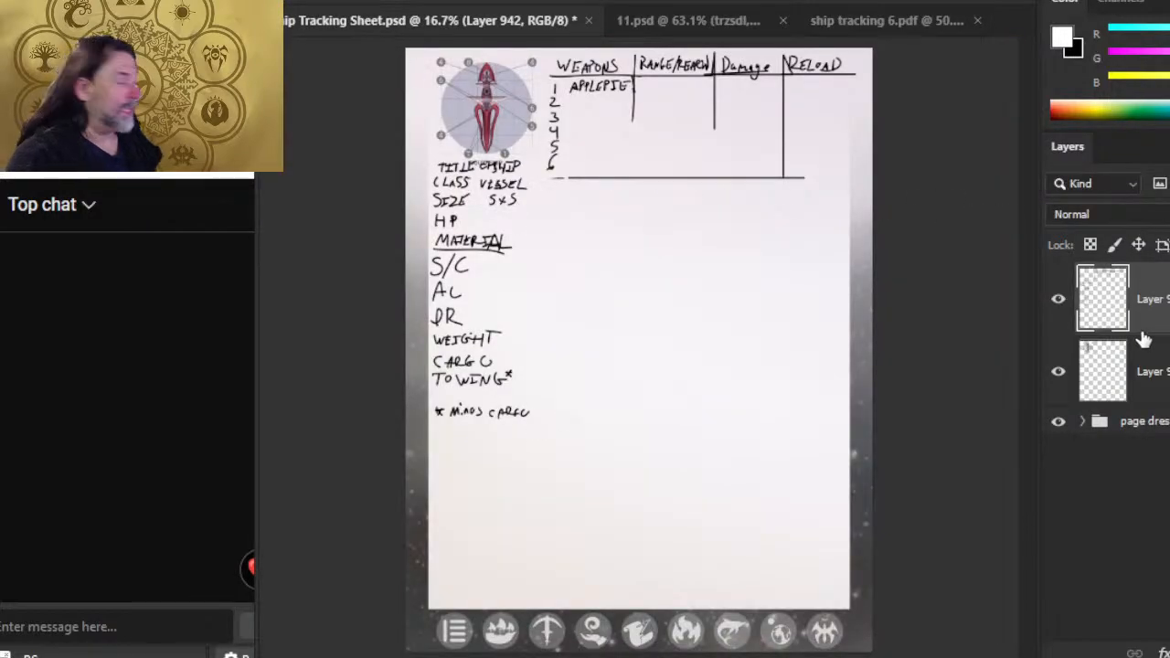
left_click(1166, 368)
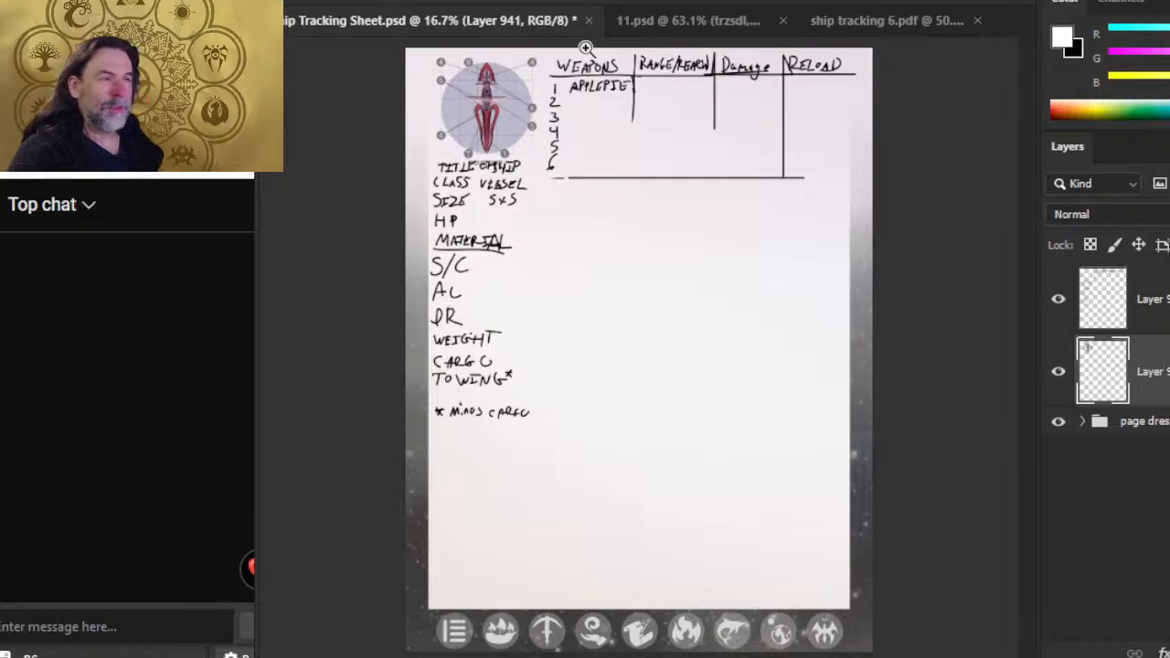
left_click_drag(456, 99, 666, 418)
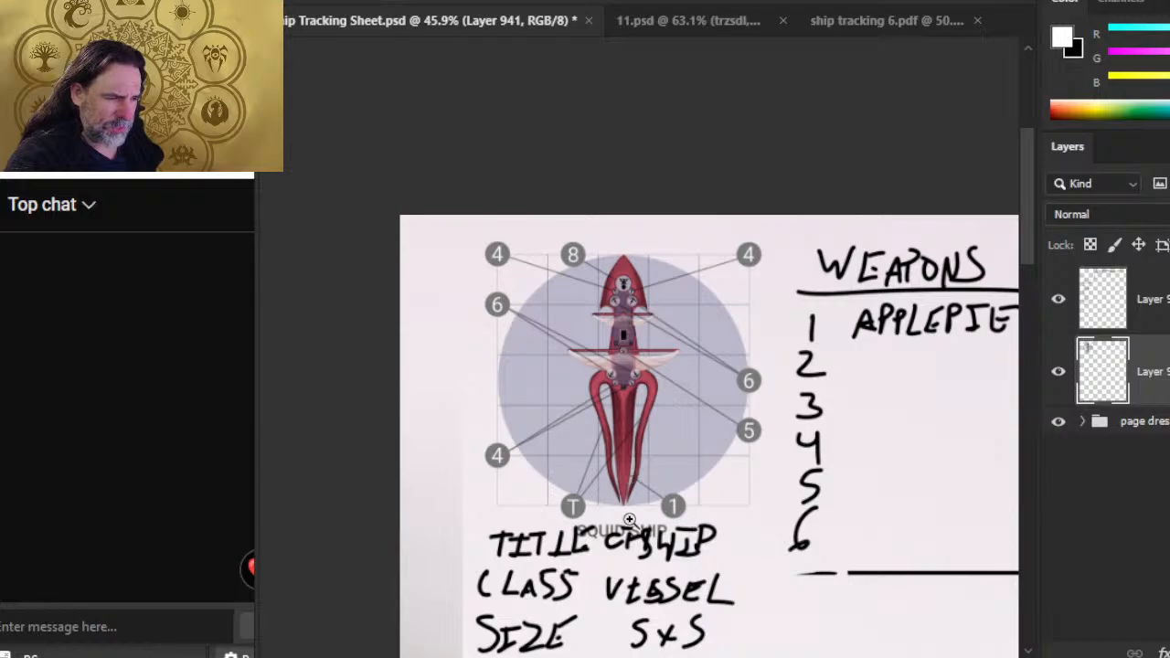
mouse_move(767, 220)
left_mouse_down()
mouse_move(308, 522)
mouse_move(631, 643)
mouse_move(880, 522)
mouse_move(777, 209)
left_mouse_up()
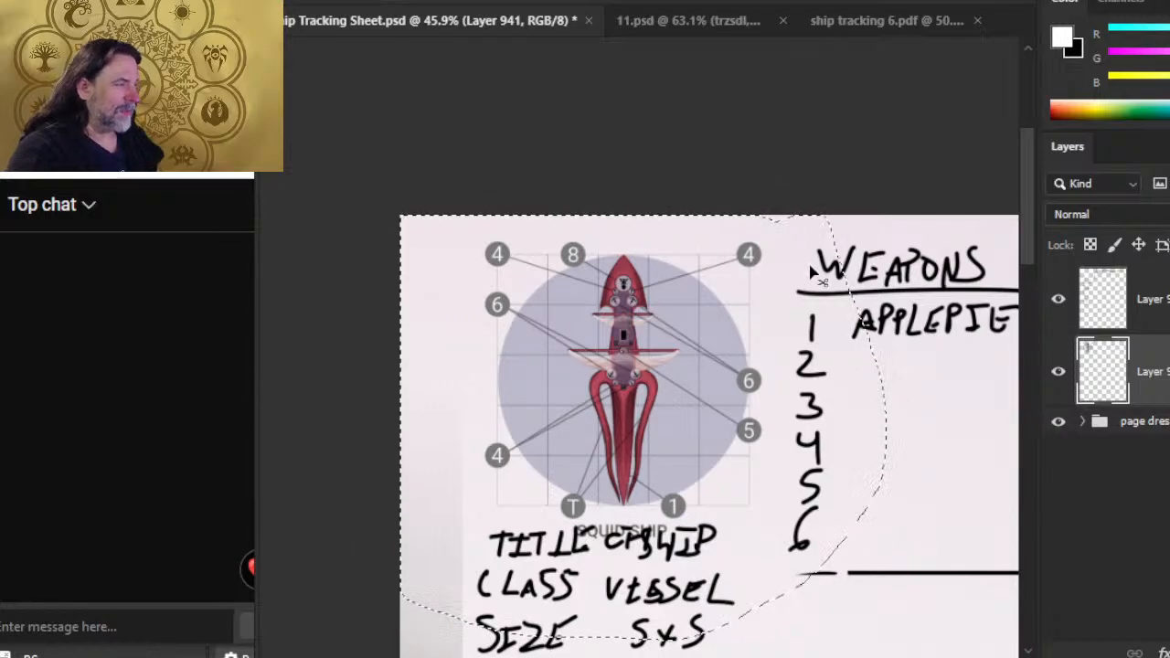
- Paste the squid ship diagram into ship tracking 6.pdf, raise it above Layer 1, and move it over the blue square under Space Galleon
left_click(820, 31)
key("ctrl+v")
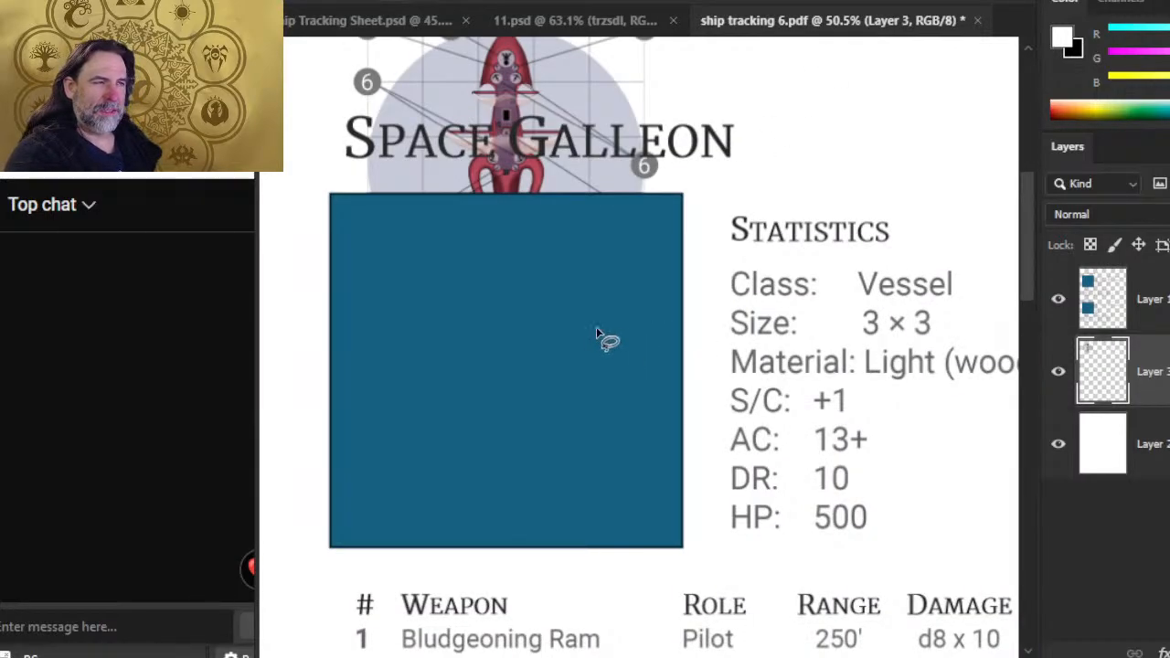
left_click_drag(1168, 350, 1169, 279)
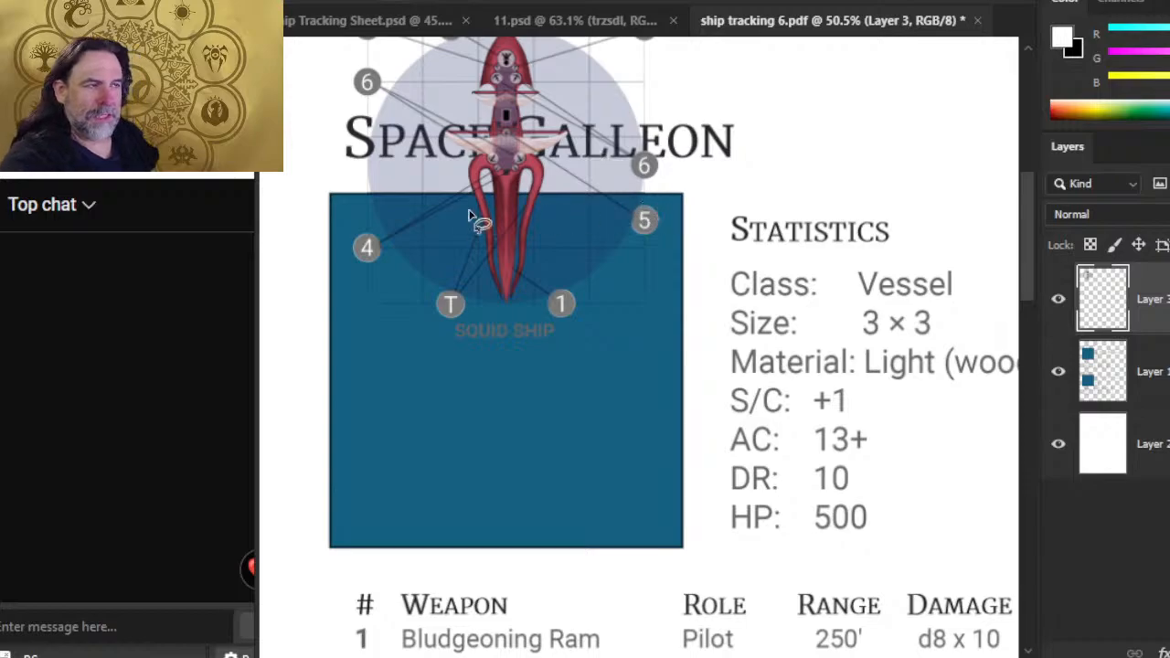
left_click_drag(498, 196, 475, 367)
- Try to resize the squid ship diagram within the blue square using Free Transform
right_click(446, 287)
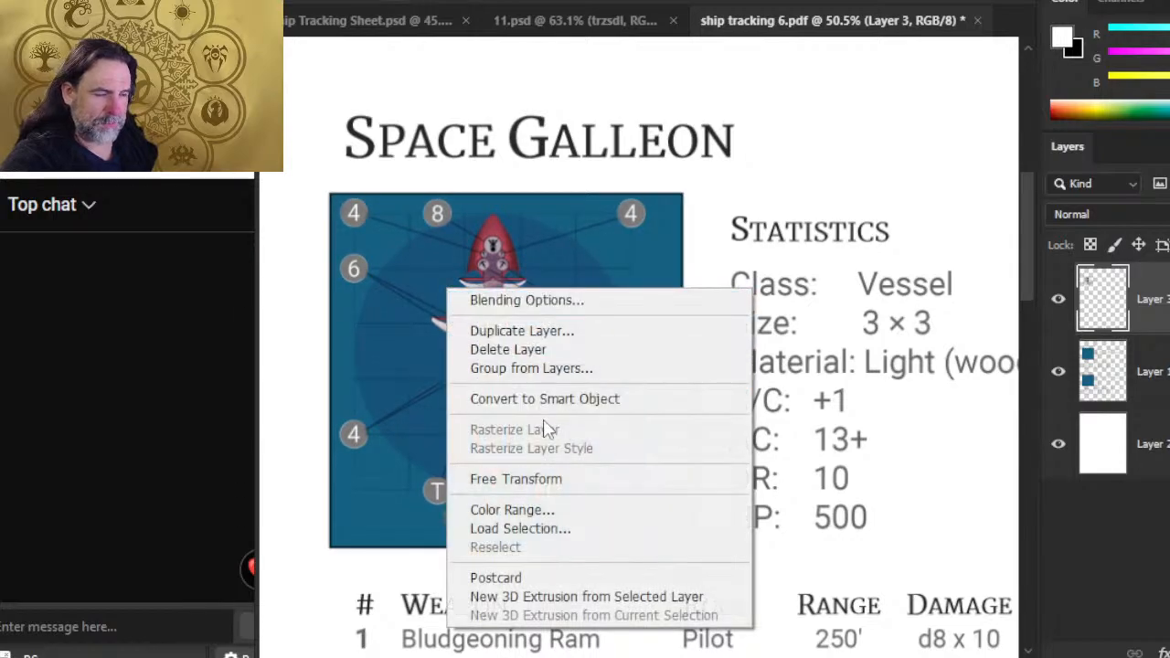
left_click(551, 483)
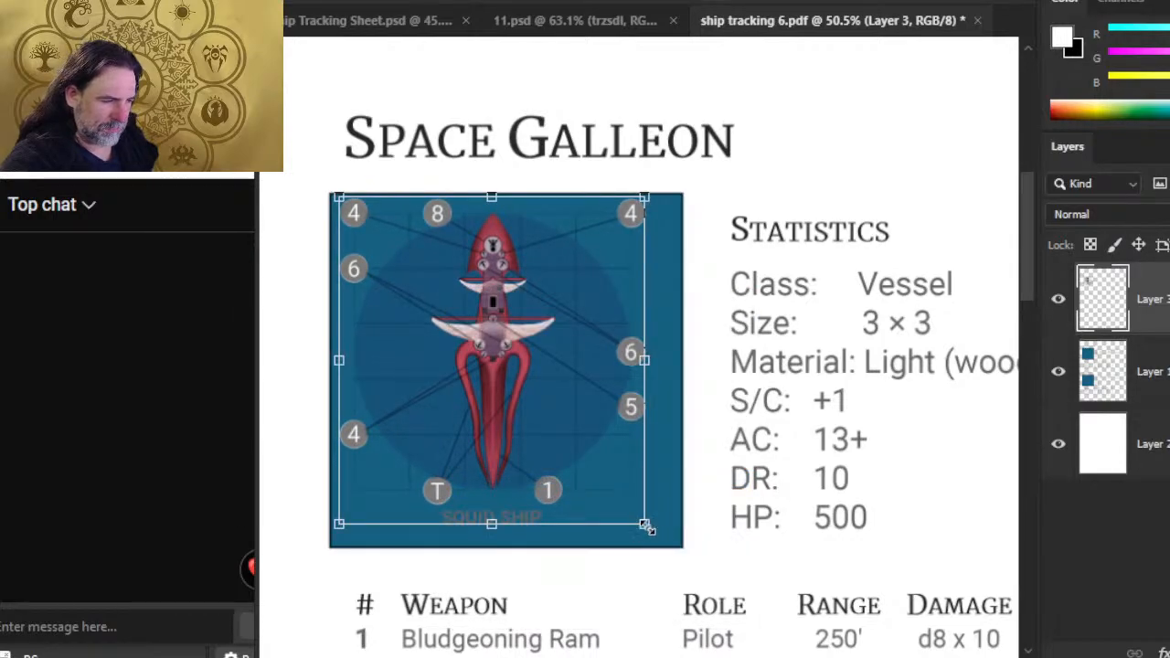
left_click_drag(647, 523, 664, 503)
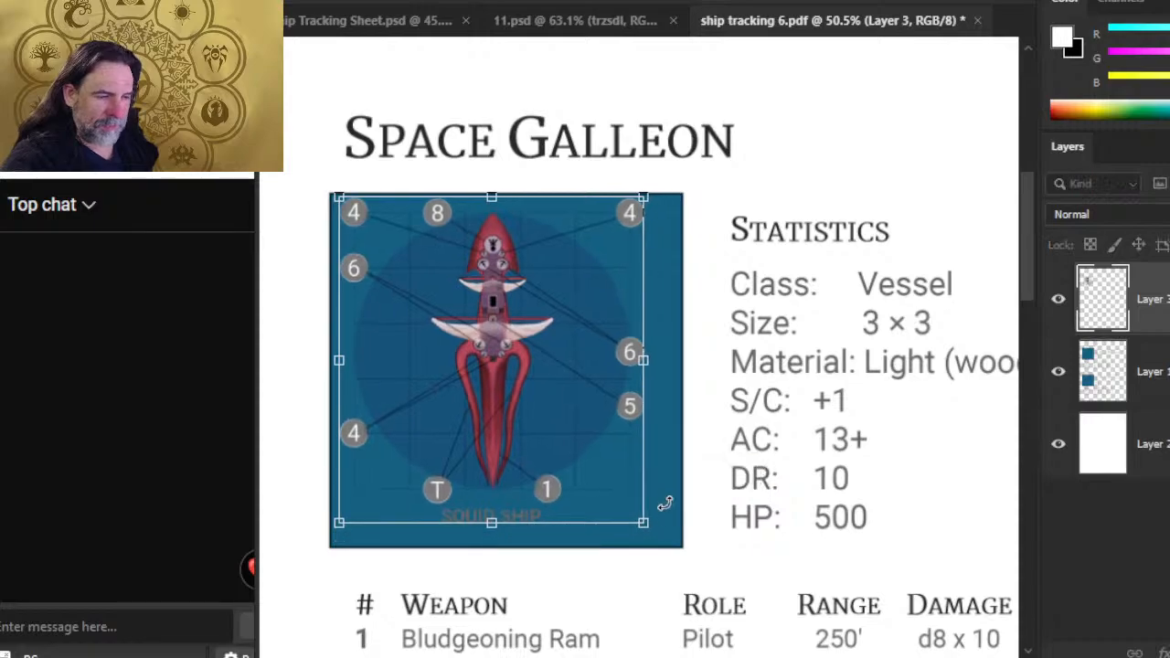
key("Return")
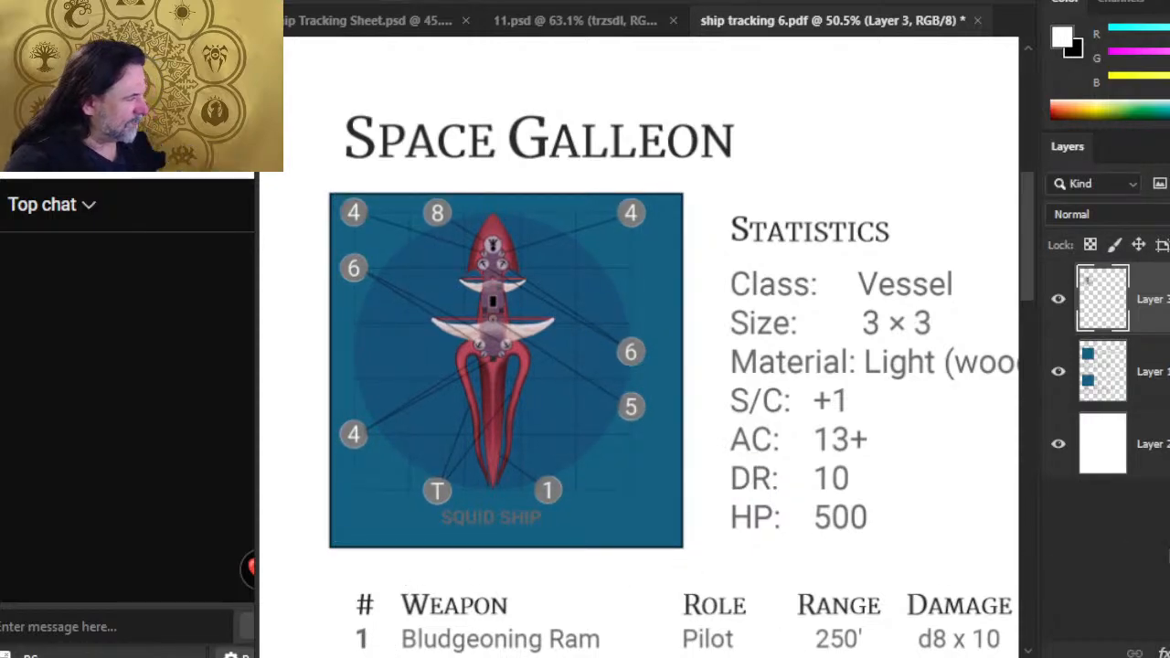
- Cut the blue square under Space Galleon out of Layer 1 and paste it in place on its own layer
left_click(1097, 377)
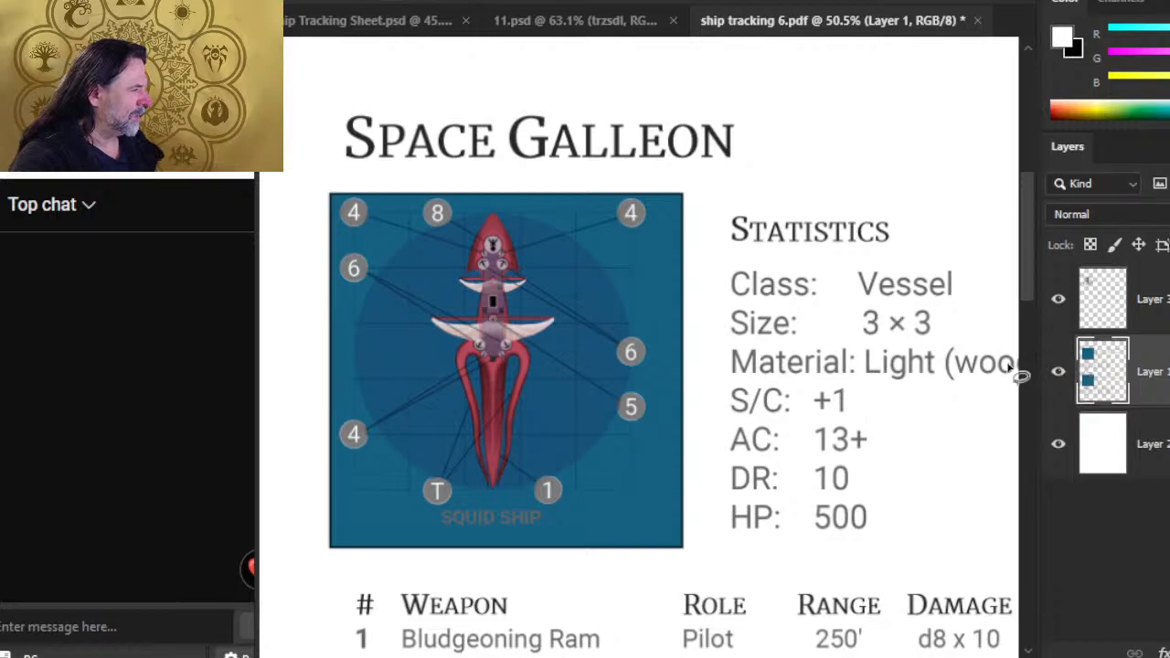
key("w")
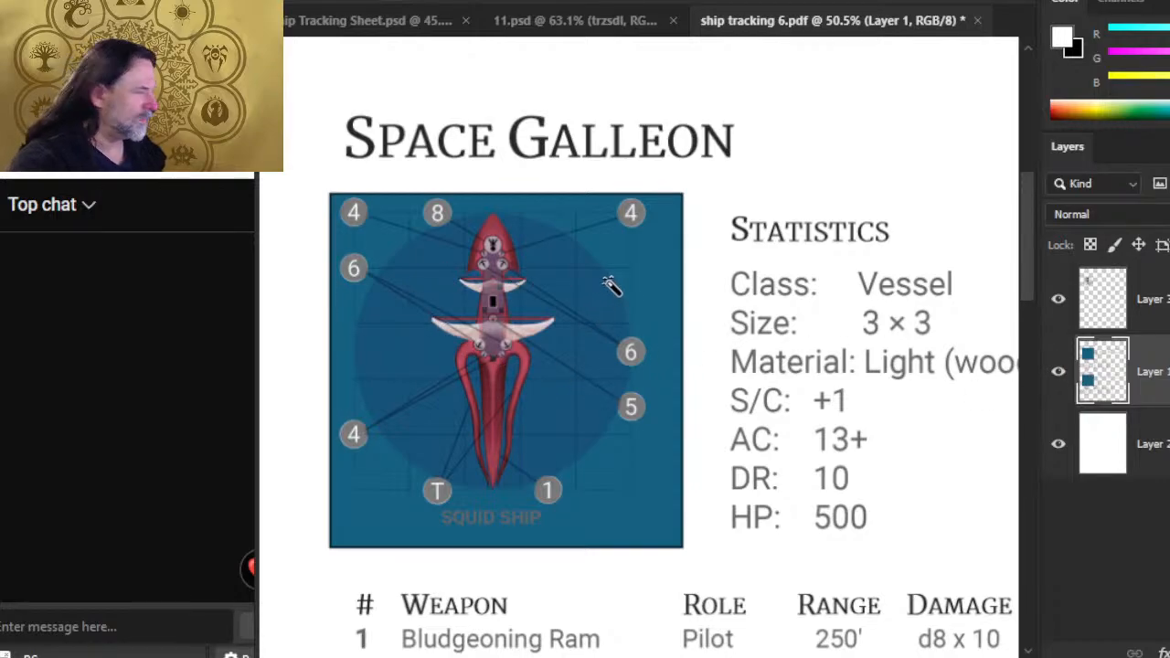
left_click(602, 291)
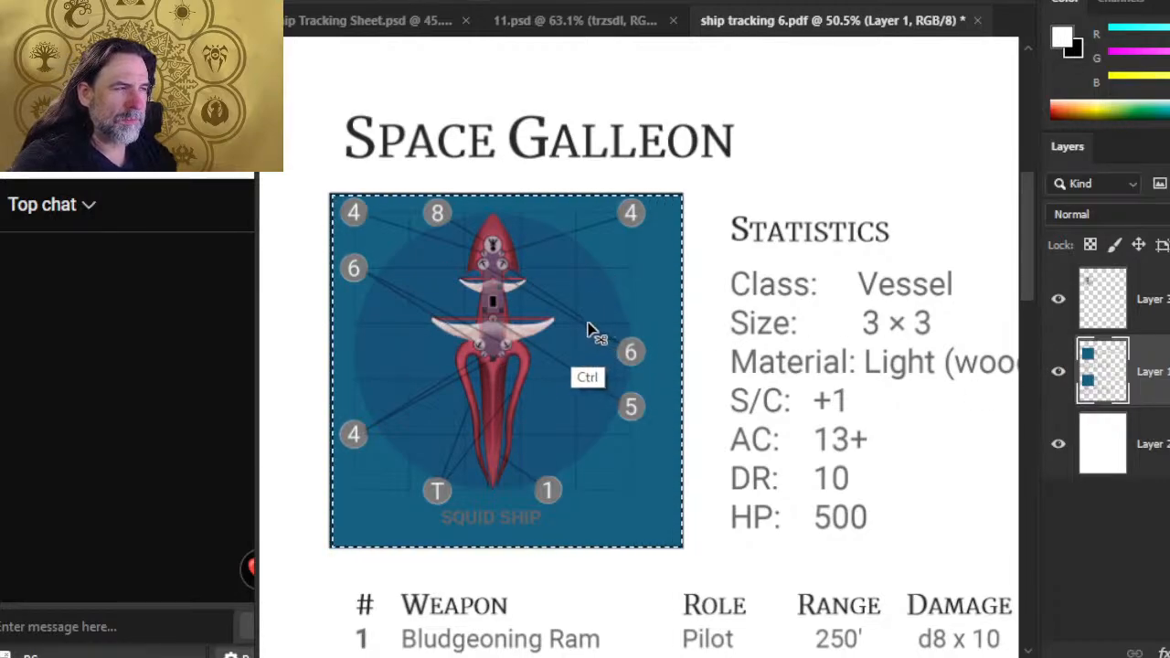
key("ctrl+x")
key("ctrl+shift+v")
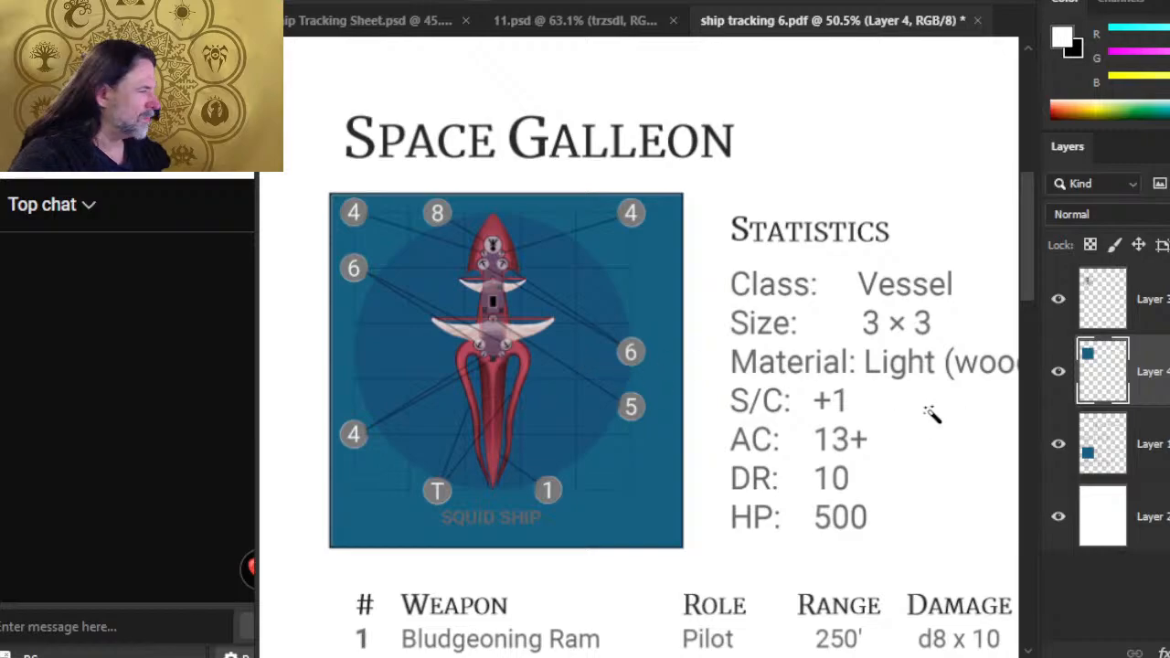
- Hide the cut-out blue square, erase its leftover outline on Layer 1, and show the square again
left_click(1059, 373)
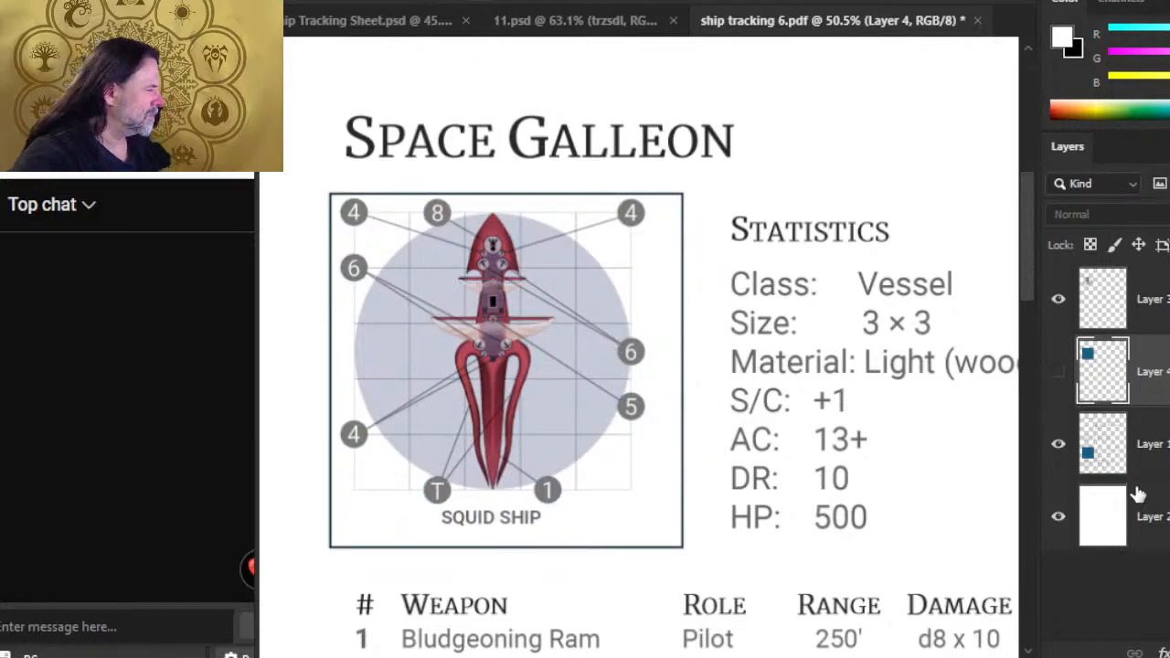
left_click(1121, 450)
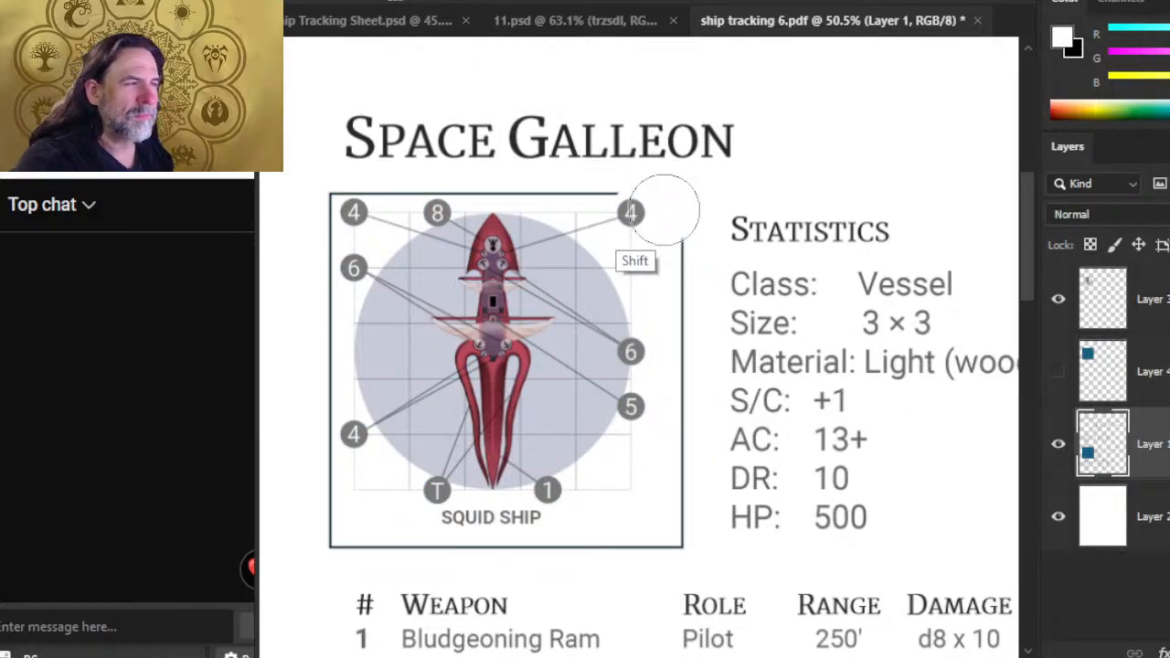
left_click(331, 196, "shift")
left_click(320, 542, "shift")
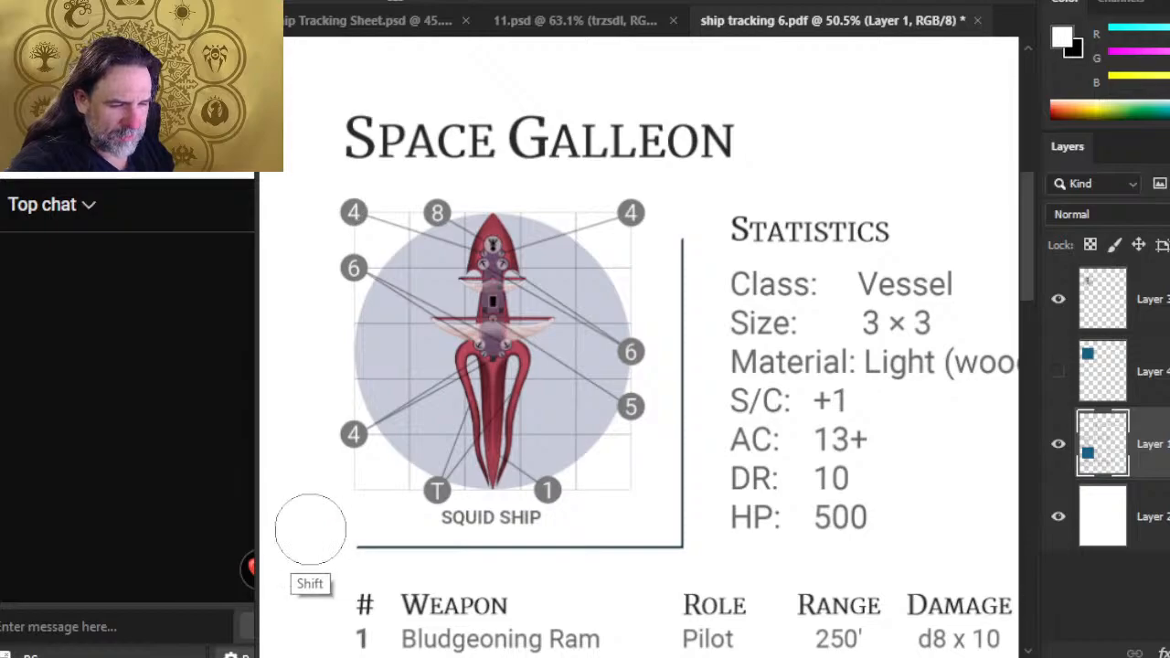
mouse_move(311, 529)
left_mouse_down()
mouse_move(651, 534)
mouse_move(655, 369)
mouse_move(641, 189)
left_mouse_up()
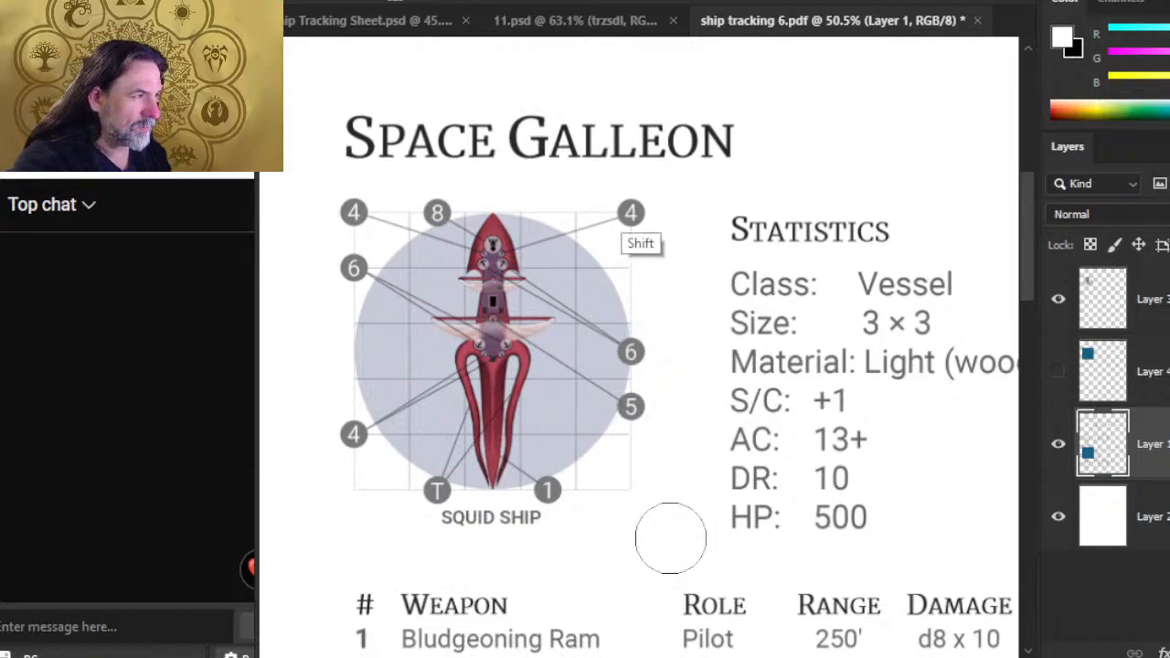
left_click(1059, 372)
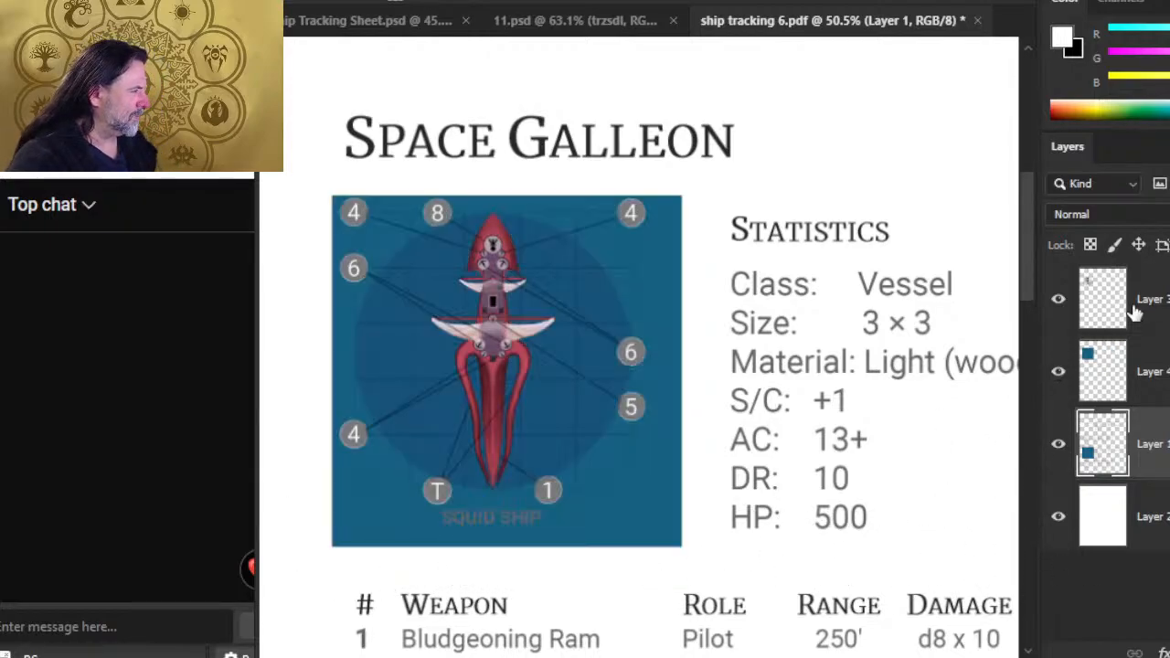
- Erase the SQUID SHIP caption from the diagram on Layer 3, hiding the blue square while erasing and showing it again
left_click(1130, 324)
left_click(1059, 299)
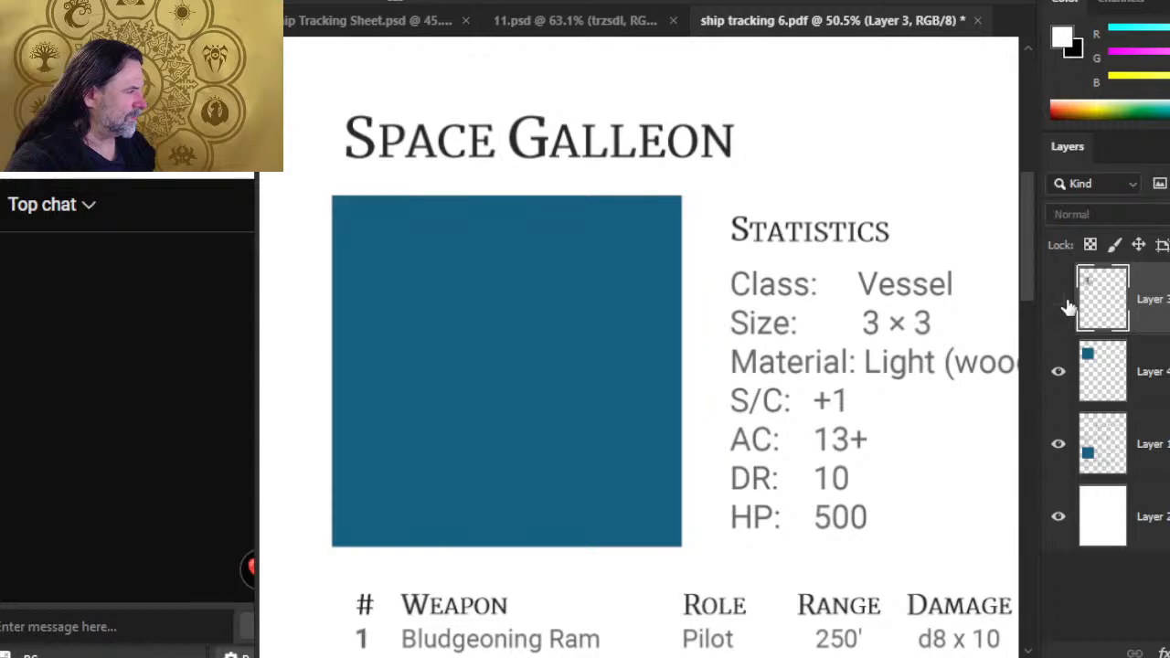
left_click(1059, 299)
left_click(1059, 371)
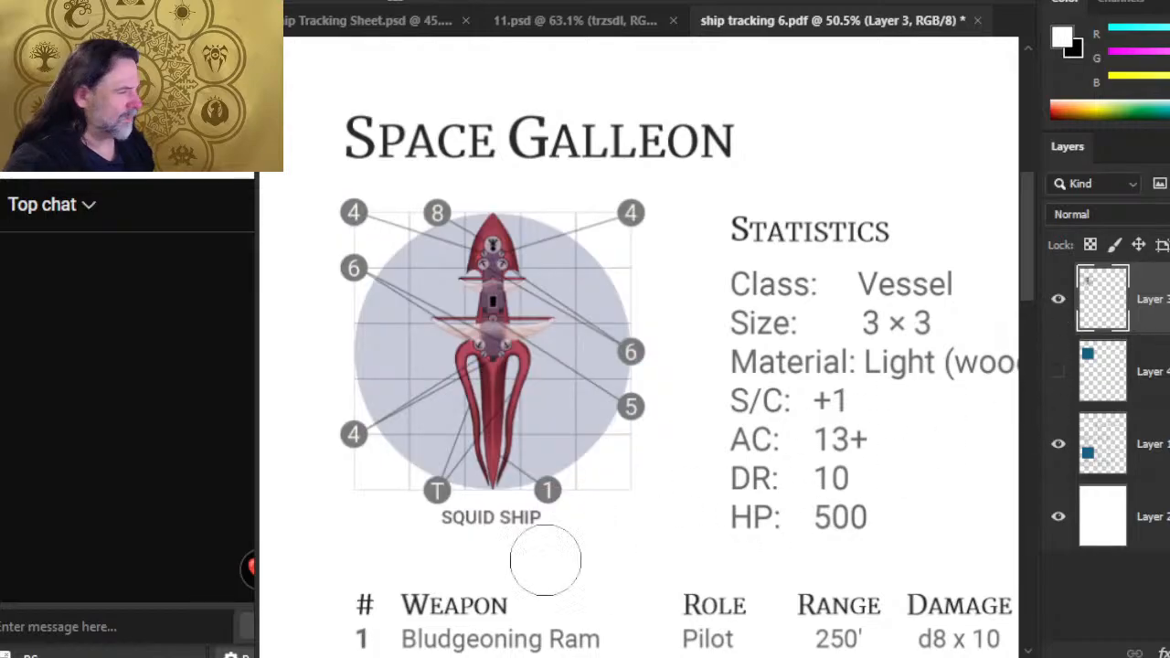
left_click(443, 531, "shift")
left_click_drag(442, 531, 543, 526)
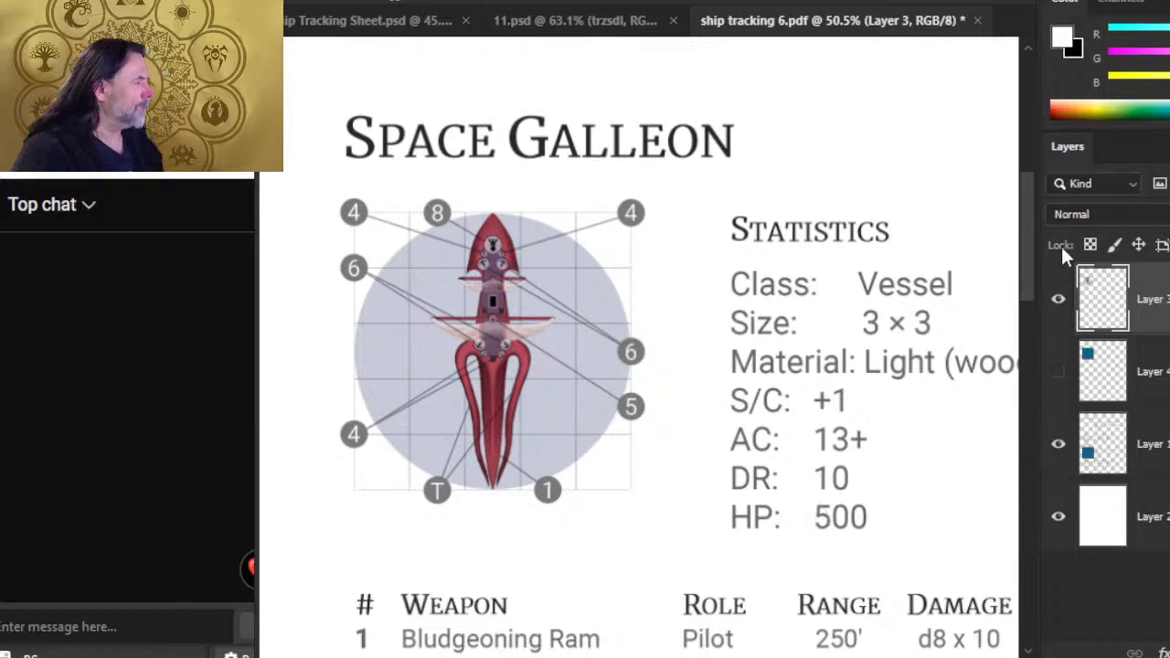
left_click(1059, 373)
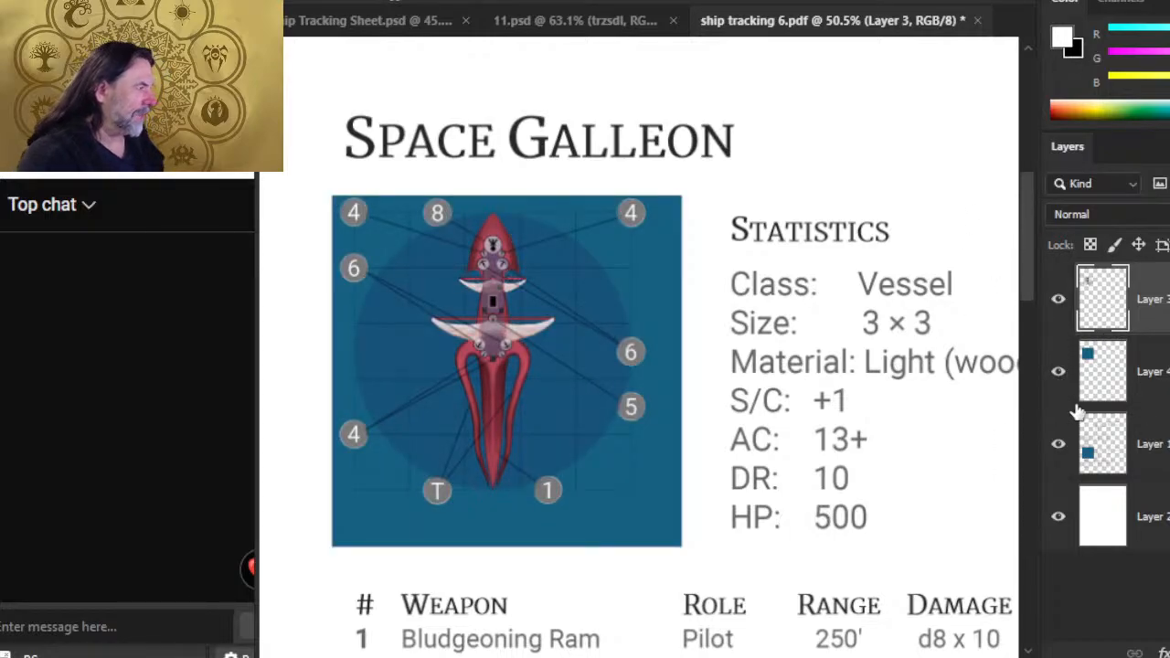
- Enlarge and nudge the squid ship diagram with Free Transform until it fills the blue square, and hide the square
right_click(533, 317)
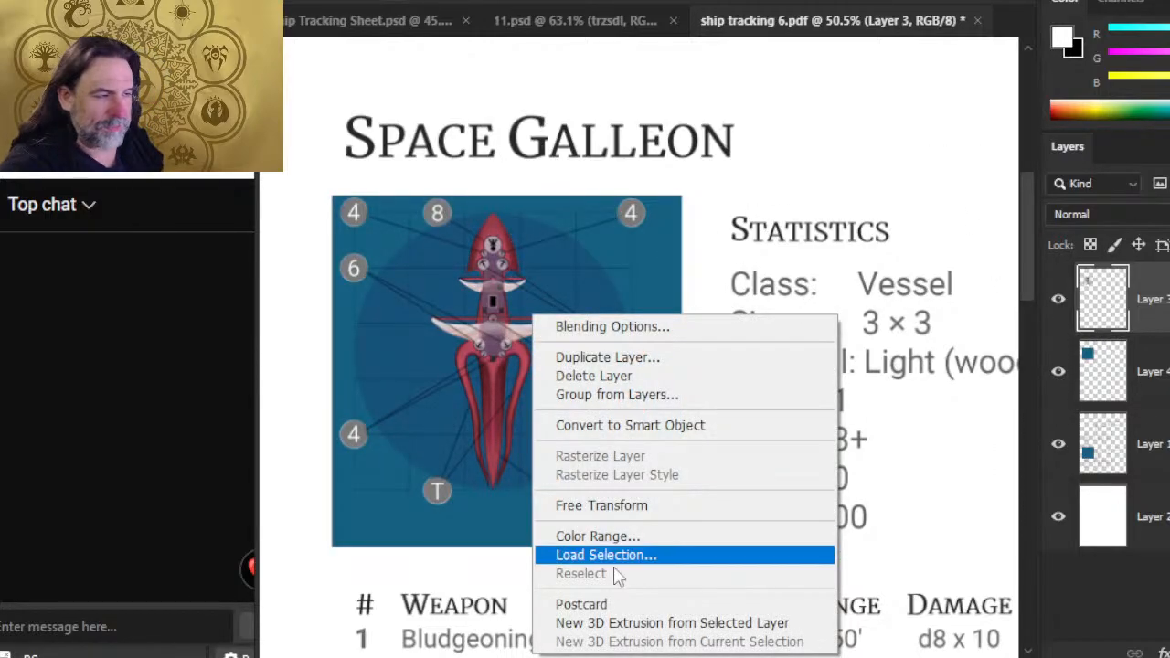
left_click(654, 505)
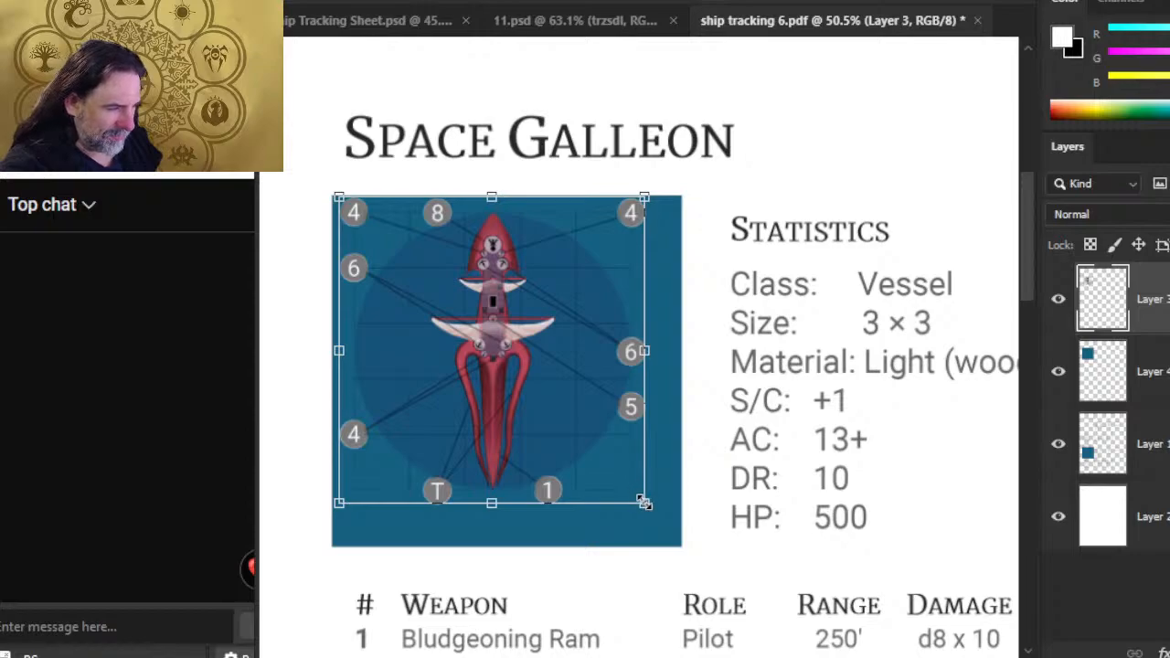
left_click_drag(645, 503, 685, 542)
key("Left")
key("Left")
key("Left")
key("Left")
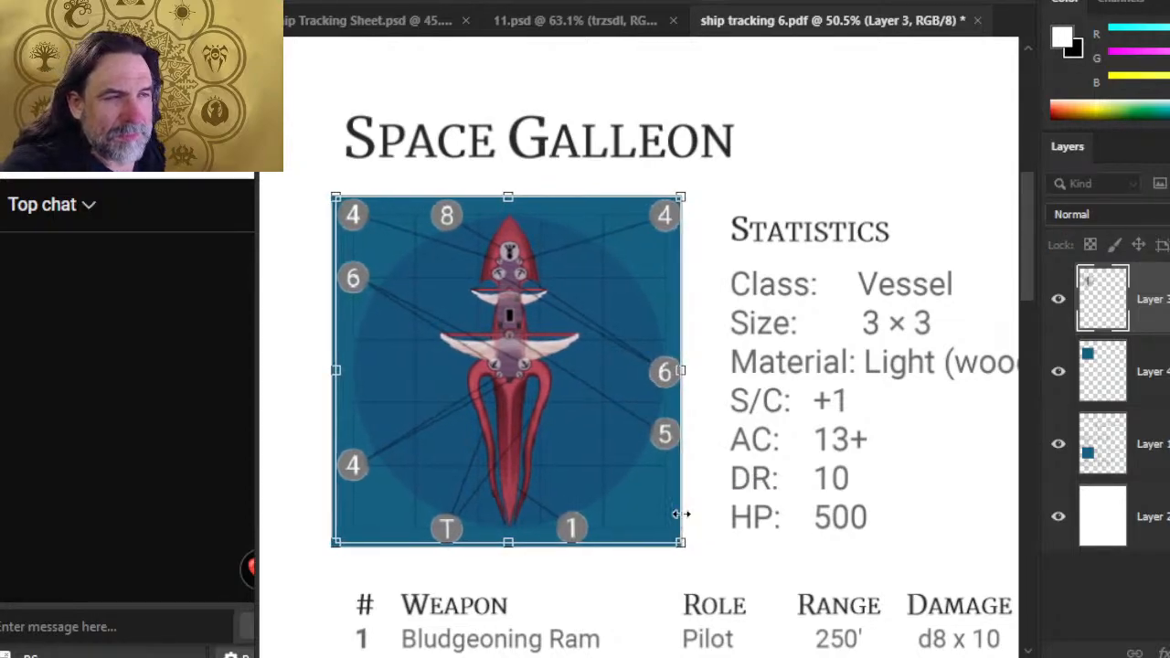
key("Up")
key("Left")
key("Left")
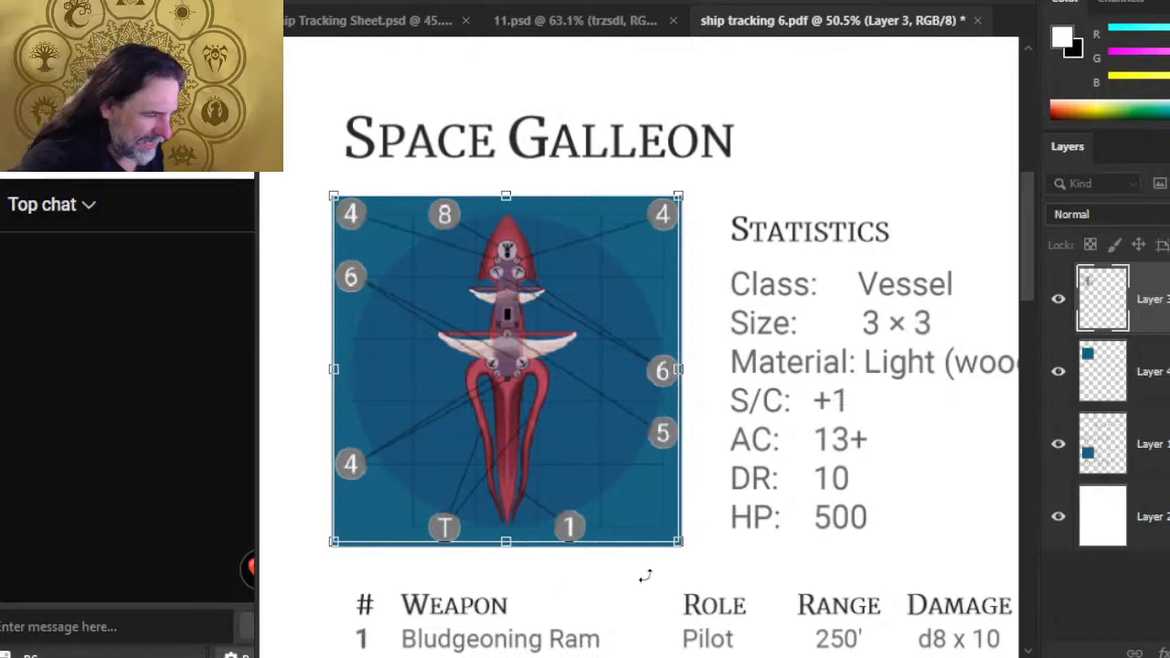
left_click_drag(679, 540, 682, 545)
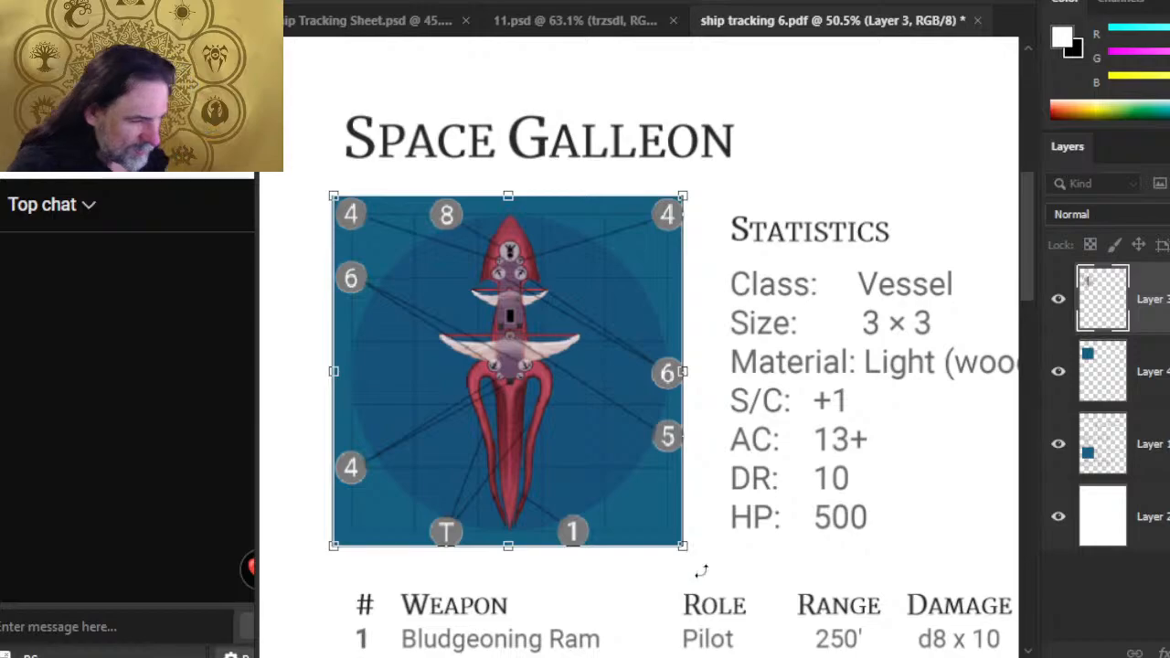
key("Return")
left_click(1061, 373)
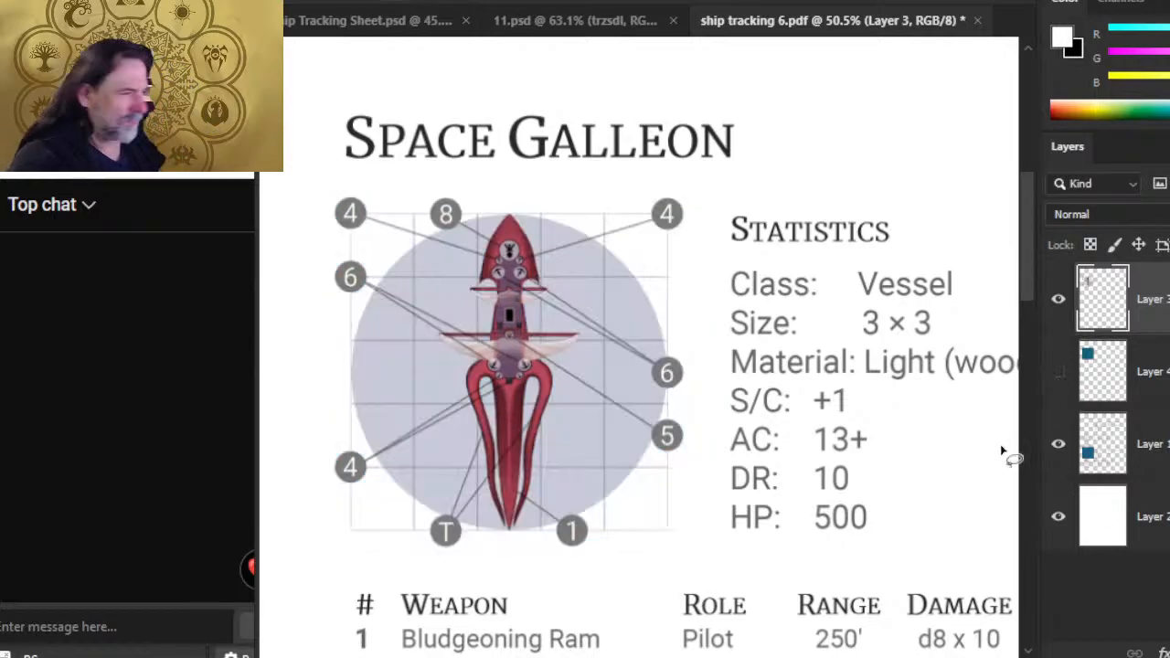
mouse_move(739, 443)
left_mouse_down()
mouse_move(680, 426)
mouse_move(646, 500)
left_mouse_up()
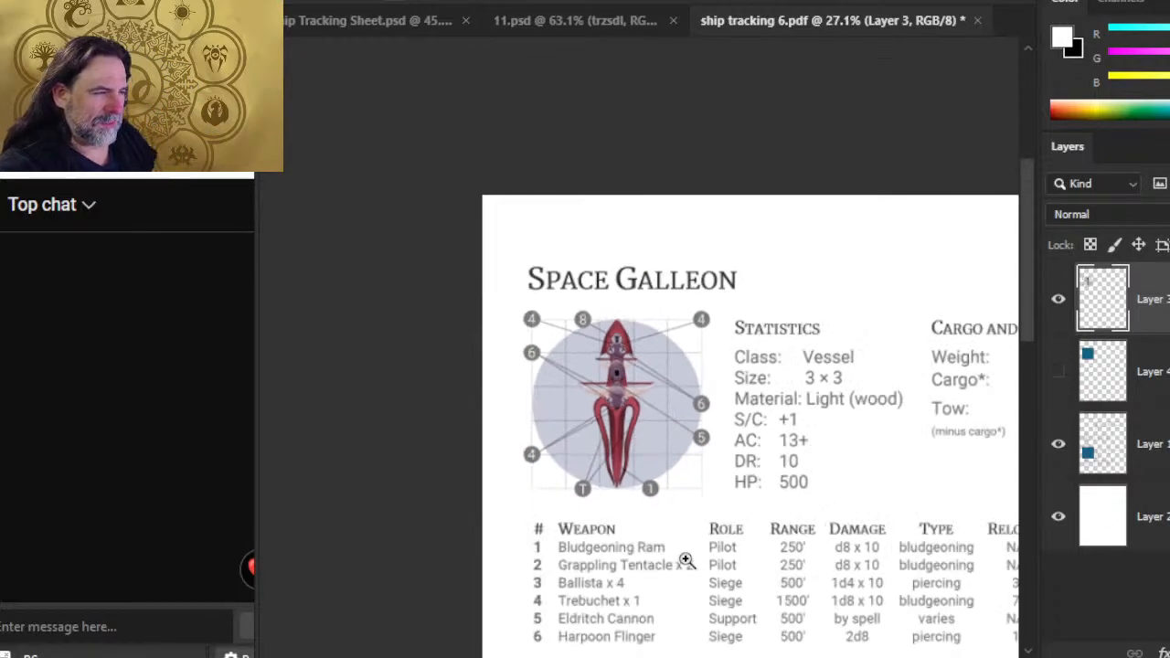
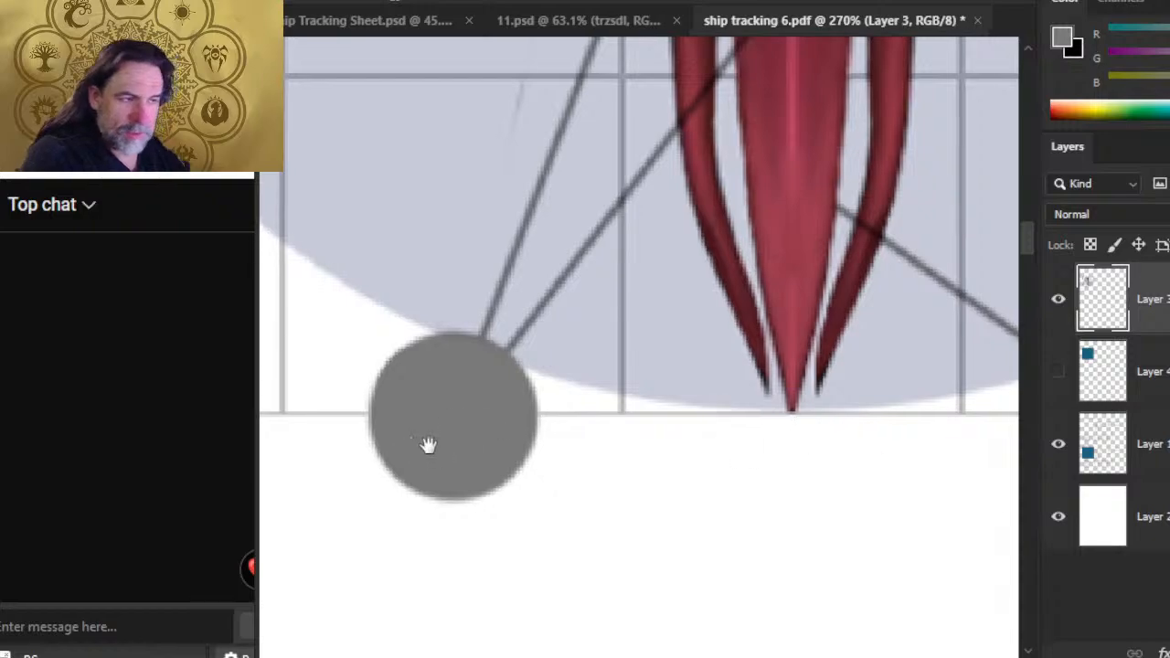
- Paint over the 4, 6 and 4 labels in the circles along the squid ship diagram's left edge with the circles' gray
left_click_drag(426, 444, 708, 423)
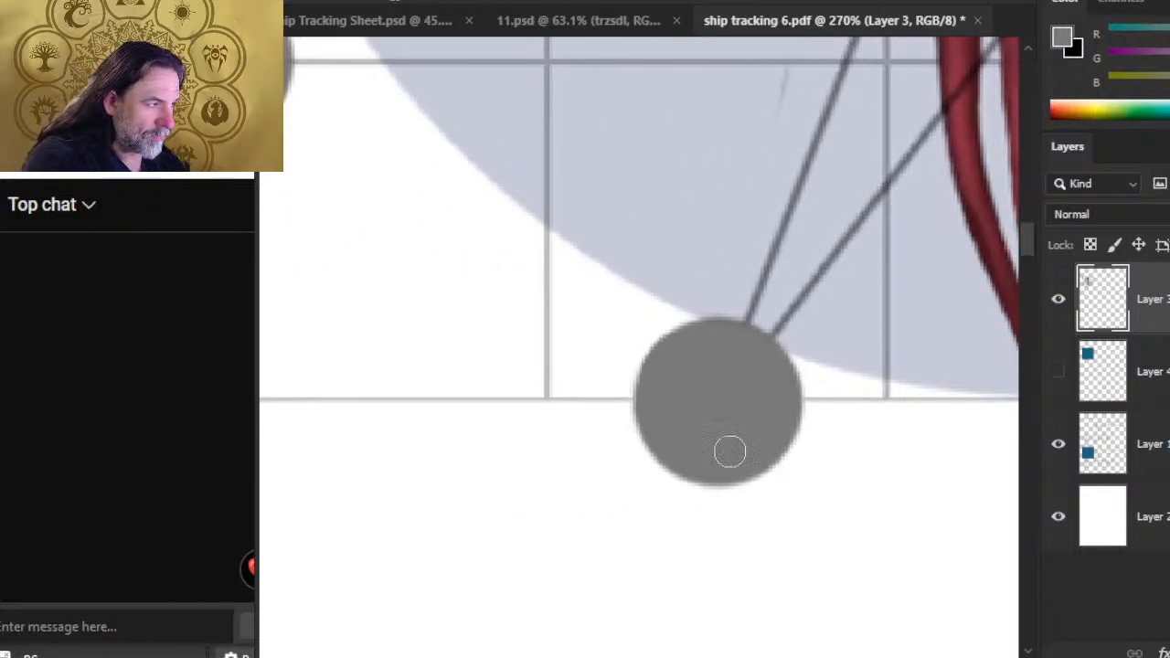
left_click_drag(573, 191, 867, 646)
left_click_drag(628, 363, 750, 202)
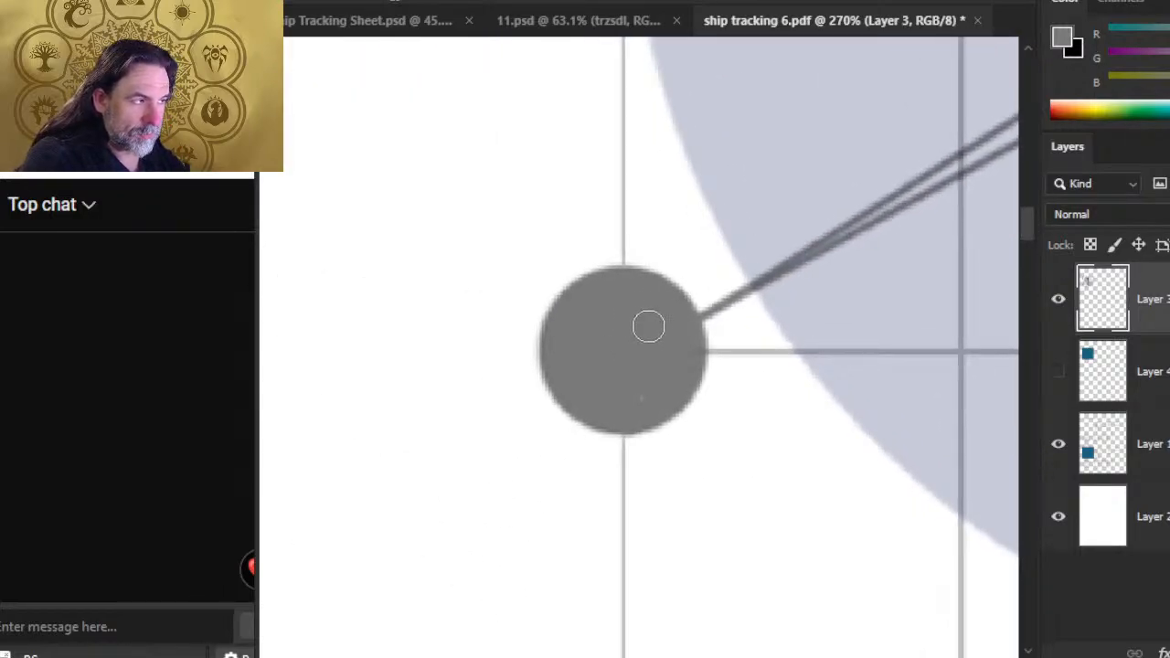
left_click_drag(674, 149, 723, 622)
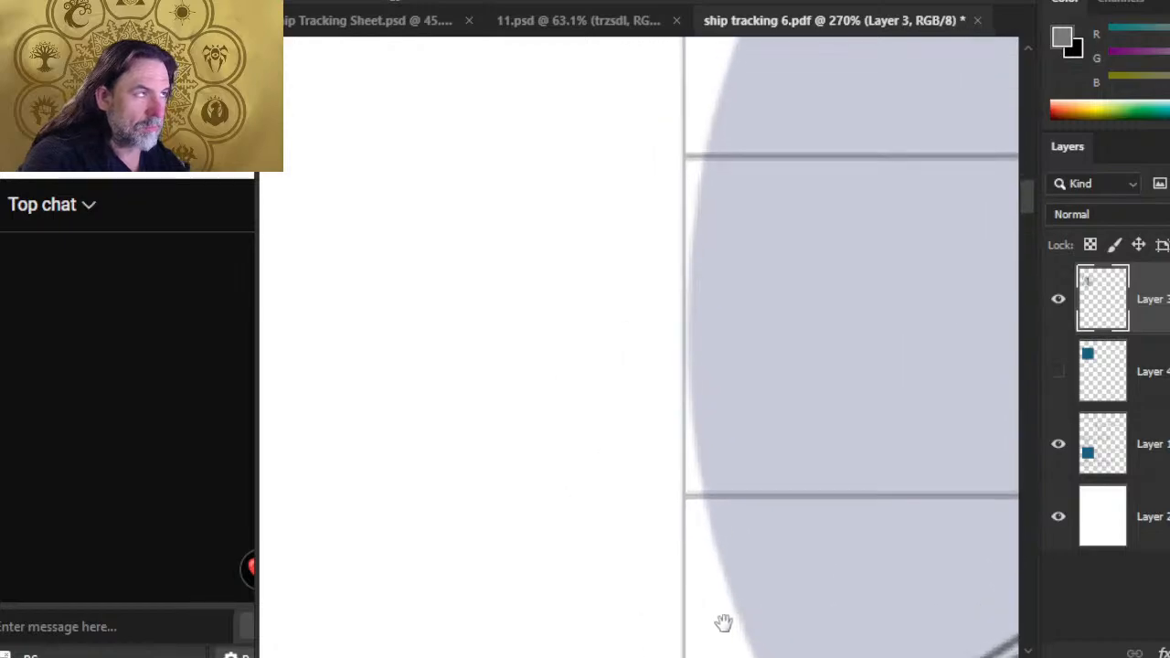
left_click_drag(713, 193, 704, 614)
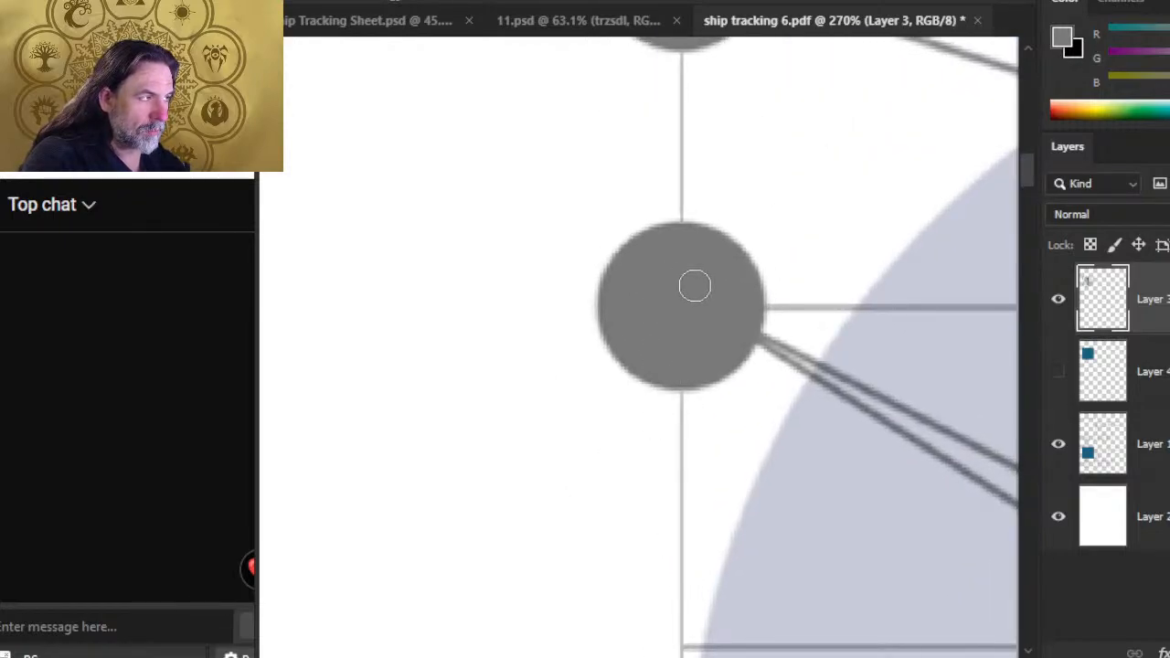
left_click_drag(711, 191, 687, 613)
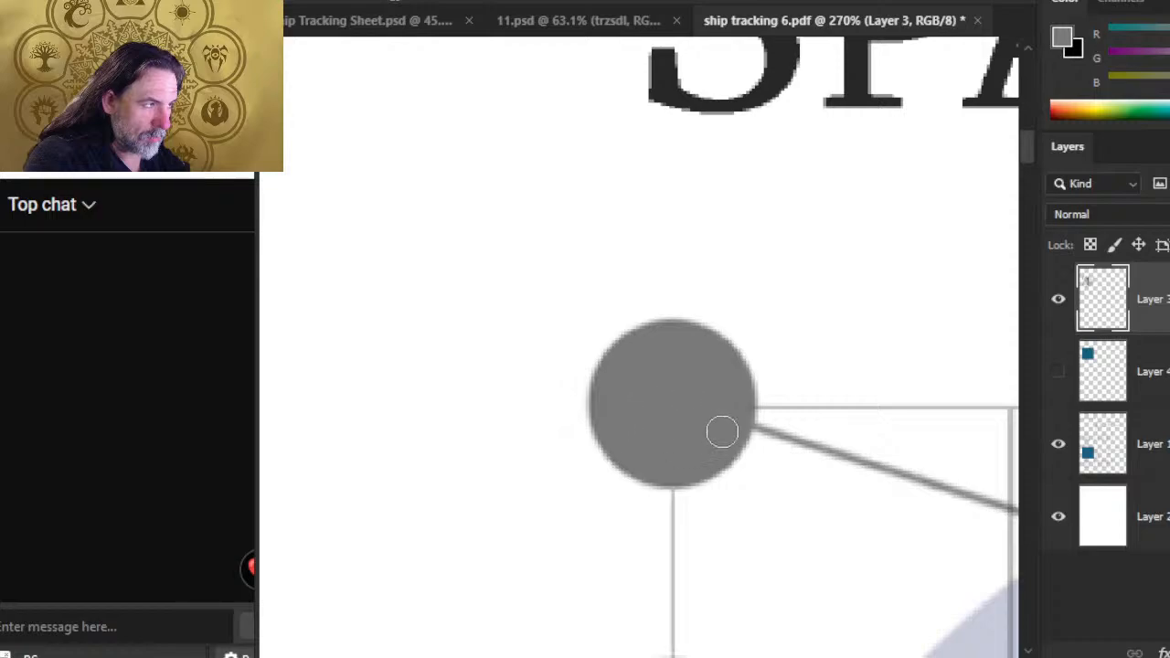
- Paint over the 8 and the 4 in the remaining circles along the squid ship diagram's top edge with sampled circle gray
left_click_drag(806, 409, 458, 324)
left_click_drag(689, 339, 745, 401)
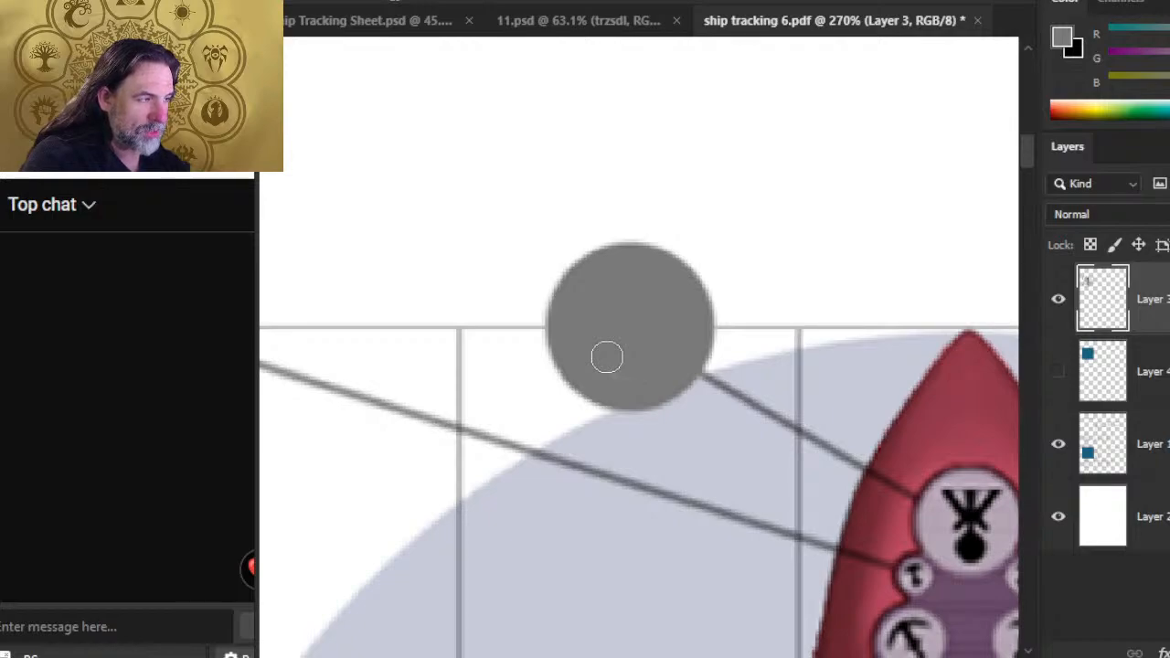
left_click_drag(721, 384, 439, 345)
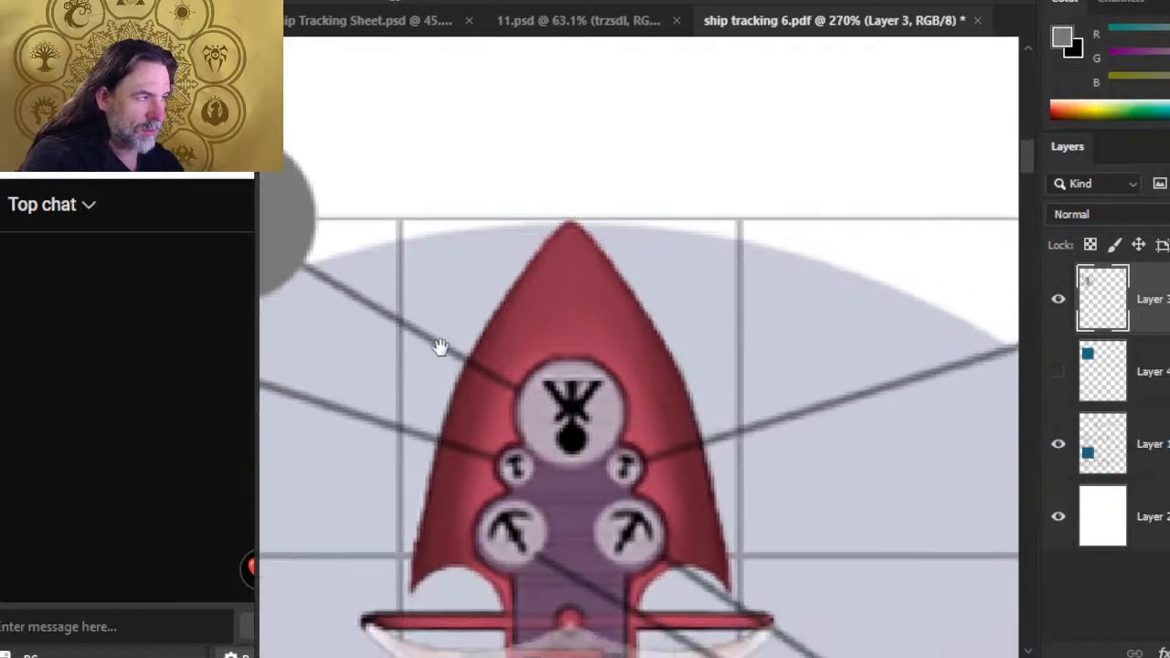
mouse_move(865, 382)
left_mouse_down()
mouse_move(483, 462)
mouse_move(588, 471)
left_mouse_up()
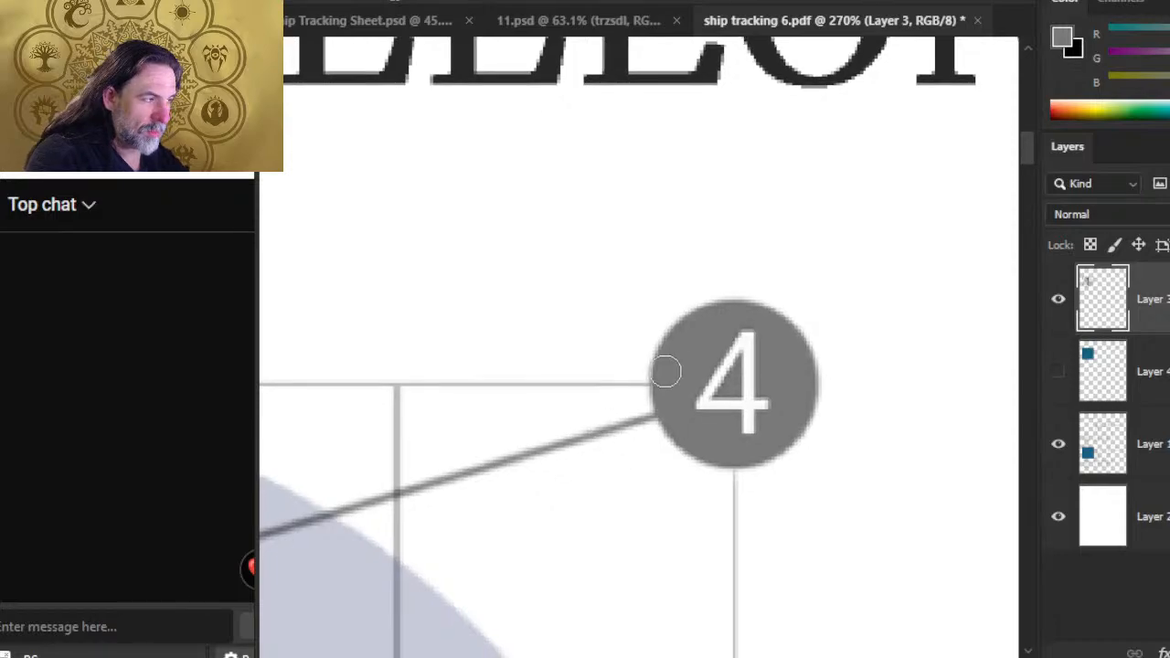
left_click(702, 358, "alt")
left_click_drag(710, 401, 739, 387)
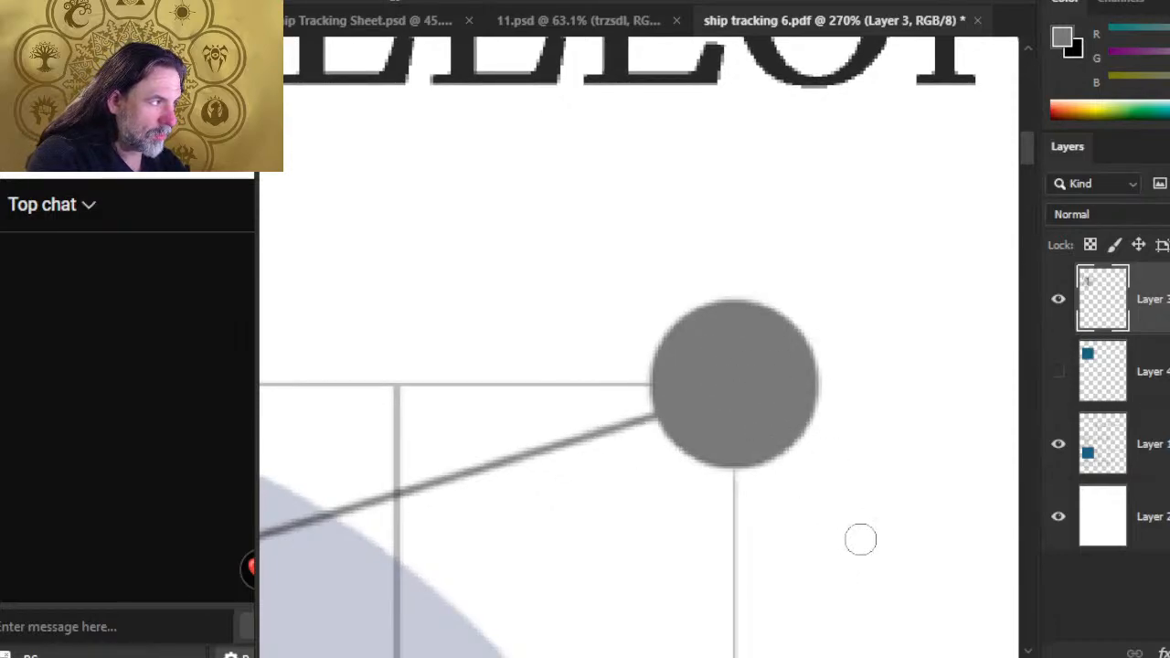
left_click_drag(861, 540, 679, 279)
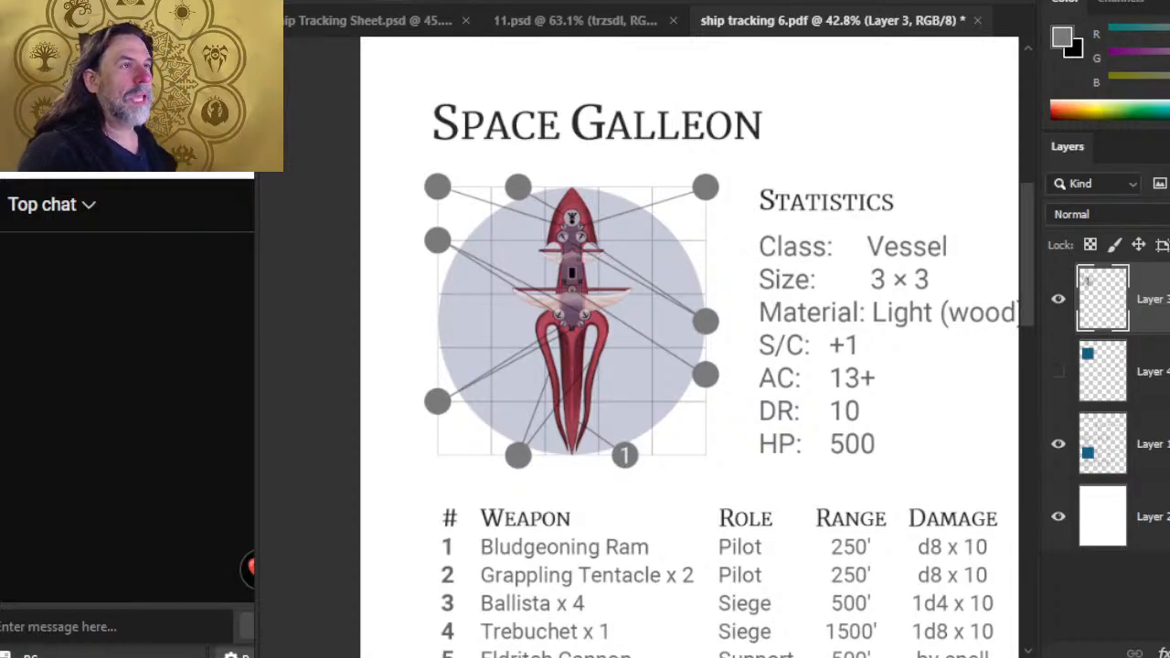
- Copy the 2 label circle under the Nightspider in 11.psd and paste it over the blank bottom circle of the squid ship diagram
left_click(533, 15)
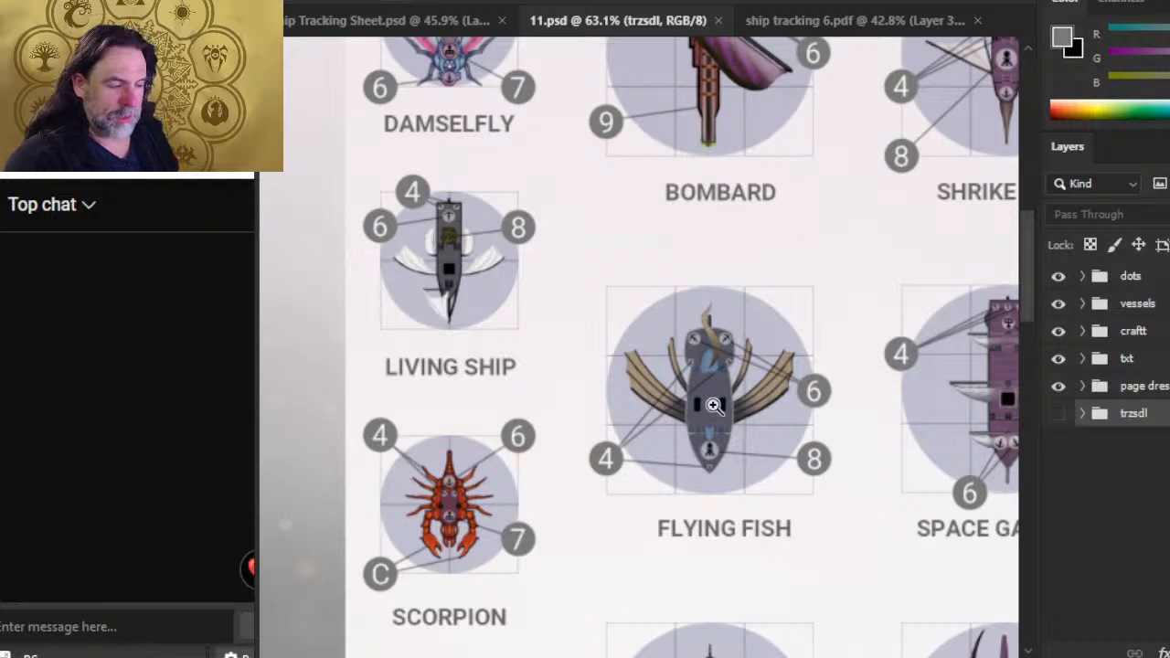
left_click_drag(657, 144, 460, 254)
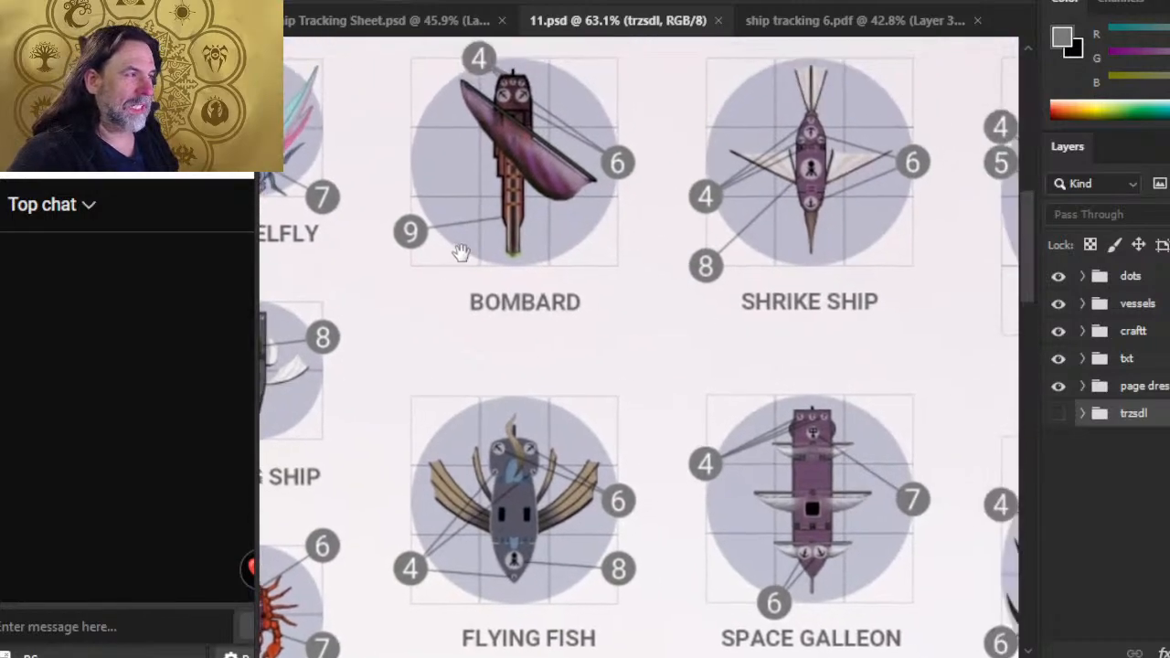
left_click_drag(762, 515, 551, 281)
left_click_drag(667, 405, 482, 280)
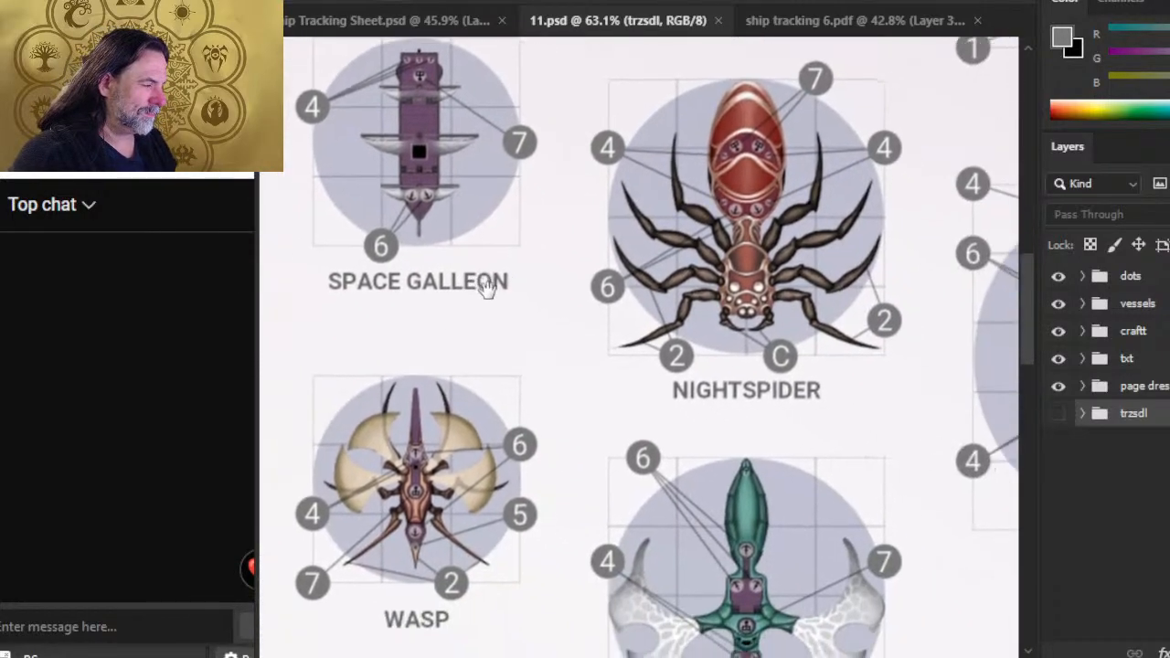
left_click_drag(649, 381, 769, 395)
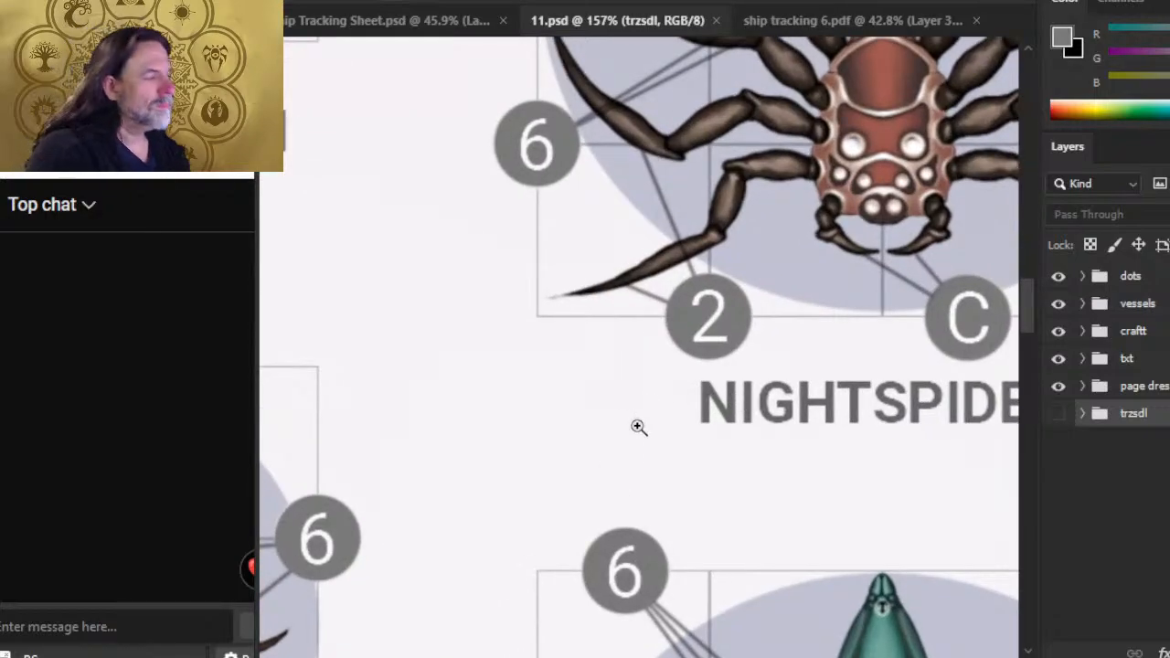
left_click_drag(638, 427, 622, 326)
mouse_move(765, 242)
left_mouse_down()
mouse_move(693, 240)
mouse_move(648, 277)
mouse_move(667, 346)
mouse_move(762, 371)
mouse_move(800, 283)
mouse_move(770, 243)
left_mouse_up()
left_click(829, 22)
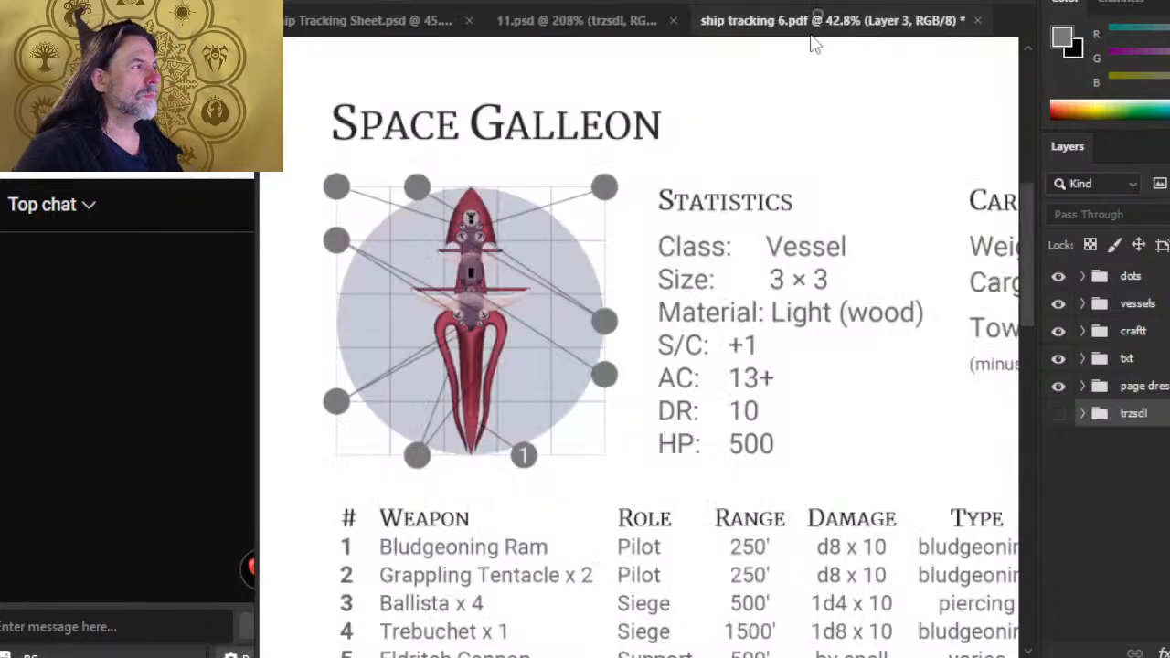
key("ctrl+shift+v")
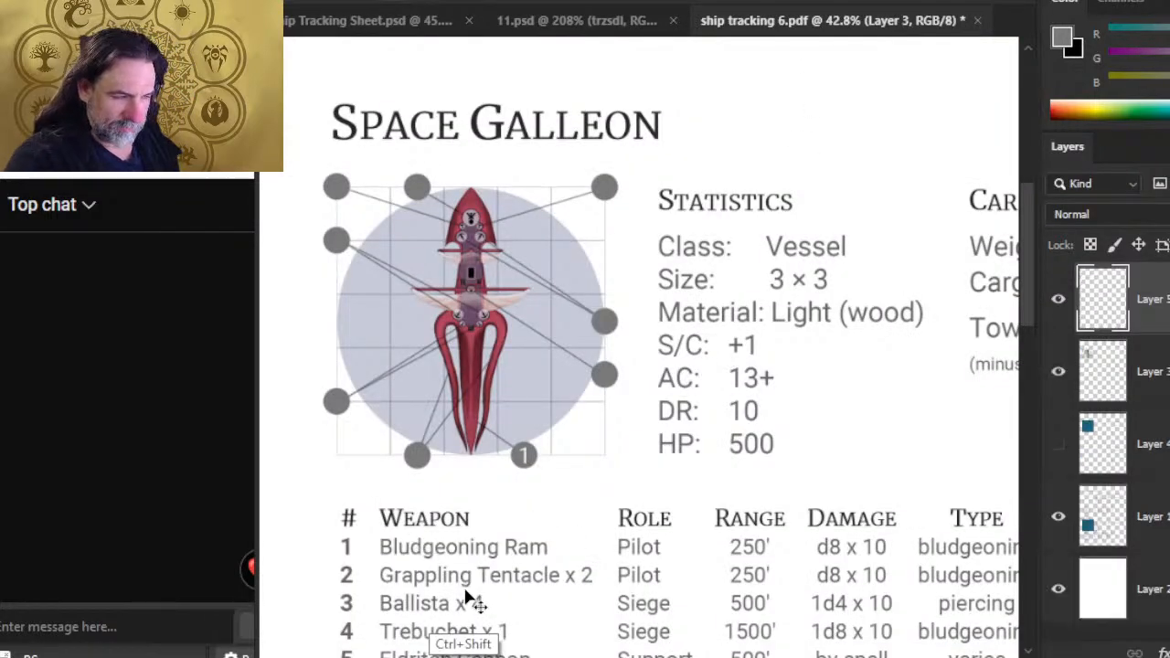
left_click_drag(762, 555, 453, 371)
left_click_drag(557, 469, 554, 480)
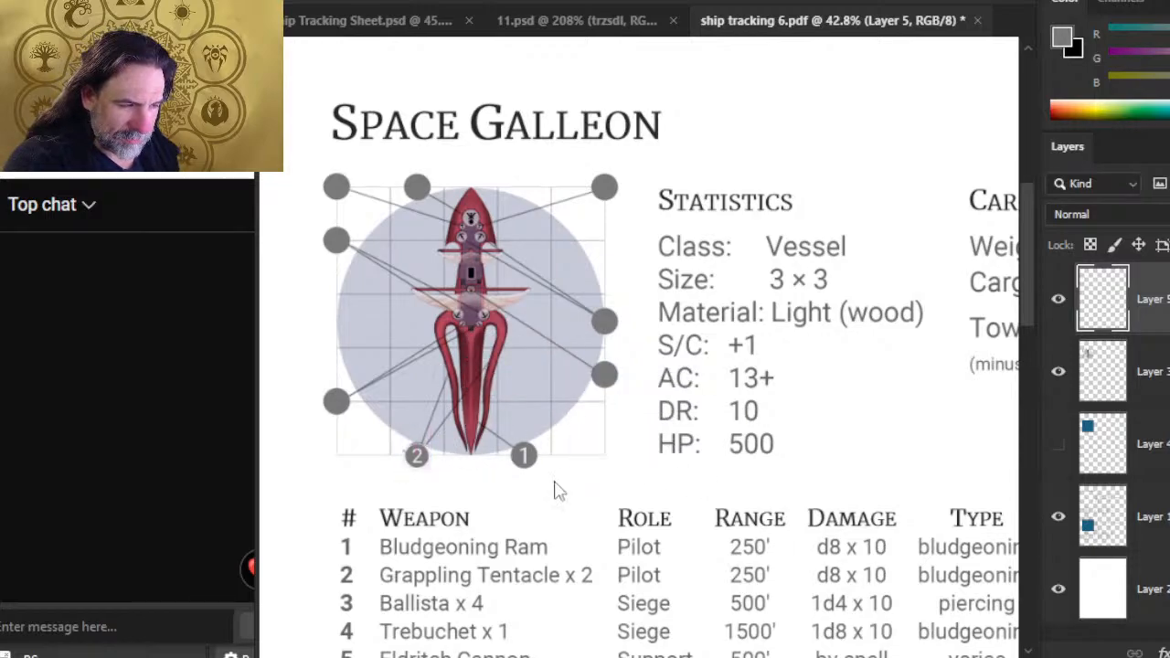
- Erase the pale background and stray lines around the pasted 2 with a smaller eraser brush
key("z")
mouse_move(395, 451)
left_mouse_down()
mouse_move(460, 450)
mouse_move(578, 512)
mouse_move(616, 421)
mouse_move(647, 425)
mouse_move(640, 442)
left_mouse_up()
key("v")
key("e")
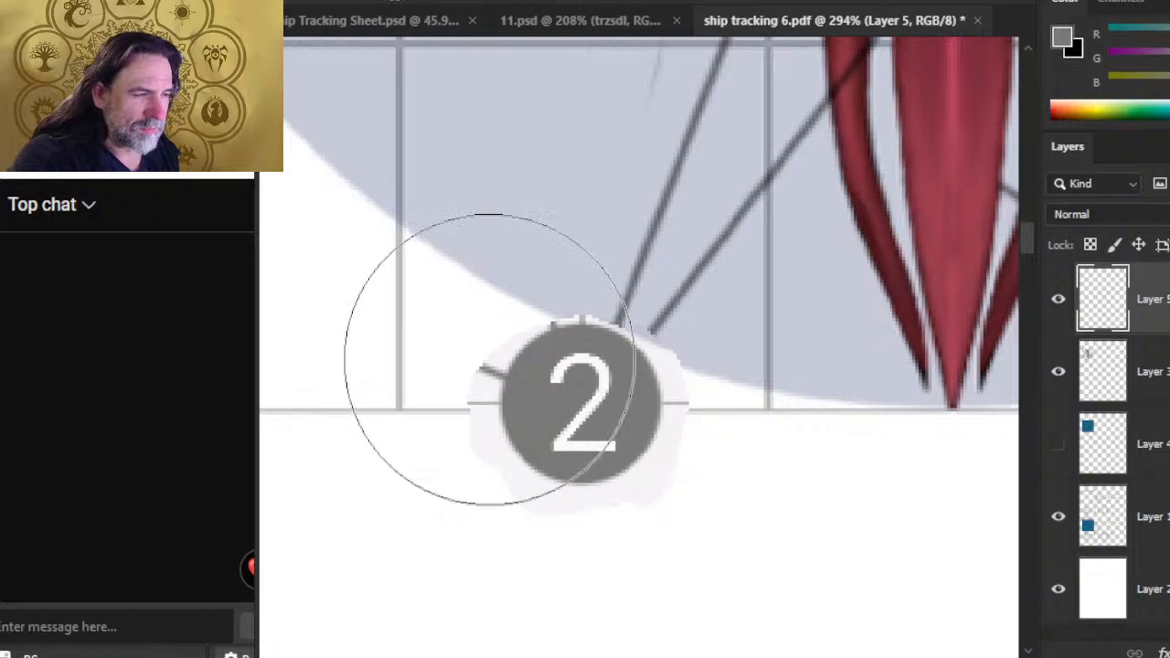
key("bracketleft")
key("bracketleft")
key("bracketleft")
key("bracketleft")
key("bracketleft")
key("bracketleft")
key("bracketleft")
key("bracketleft")
key("bracketleft")
mouse_move(478, 357)
left_mouse_down()
mouse_move(585, 300)
mouse_move(682, 401)
mouse_move(666, 465)
mouse_move(660, 450)
mouse_move(626, 489)
mouse_move(501, 450)
mouse_move(481, 457)
left_mouse_up()
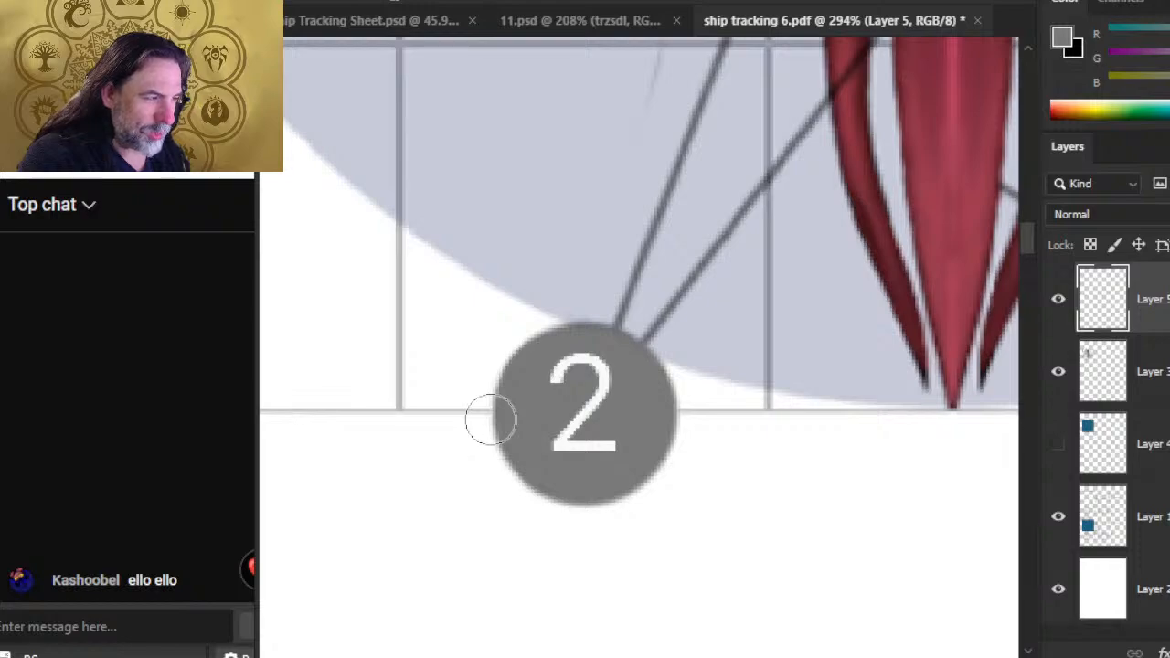
- Enlarge the pasted 2 with Free Transform to suit its circle, and erase the leftover bump at the circle's edge
right_click(578, 337)
left_click(676, 473)
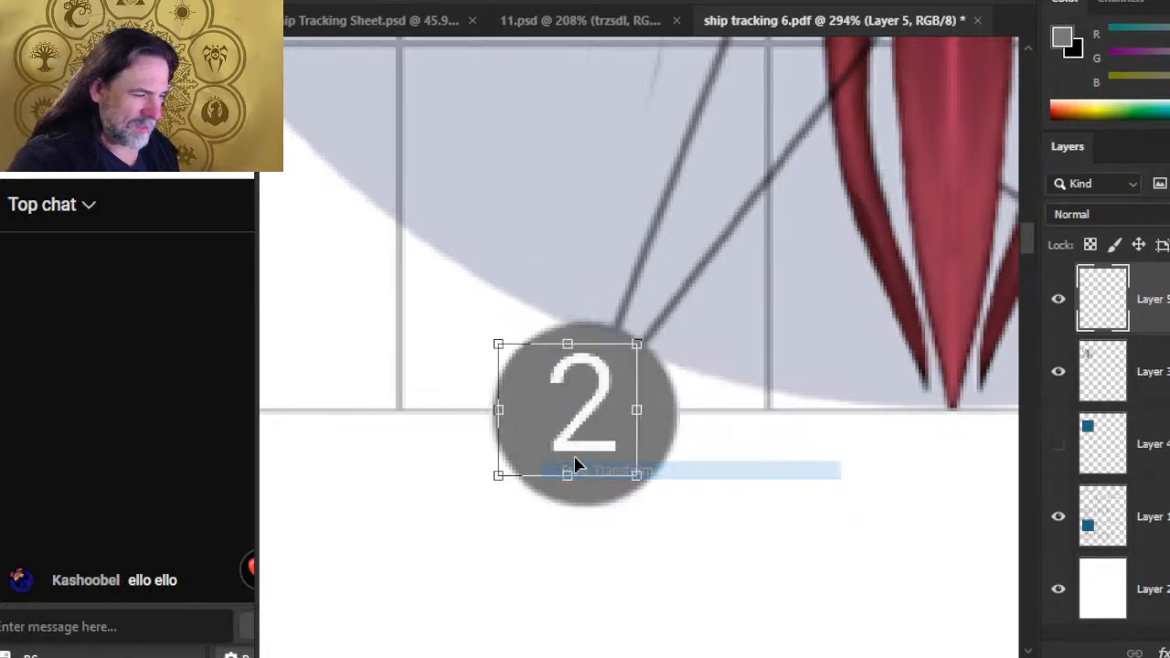
left_click_drag(564, 476, 598, 464)
key("Return")
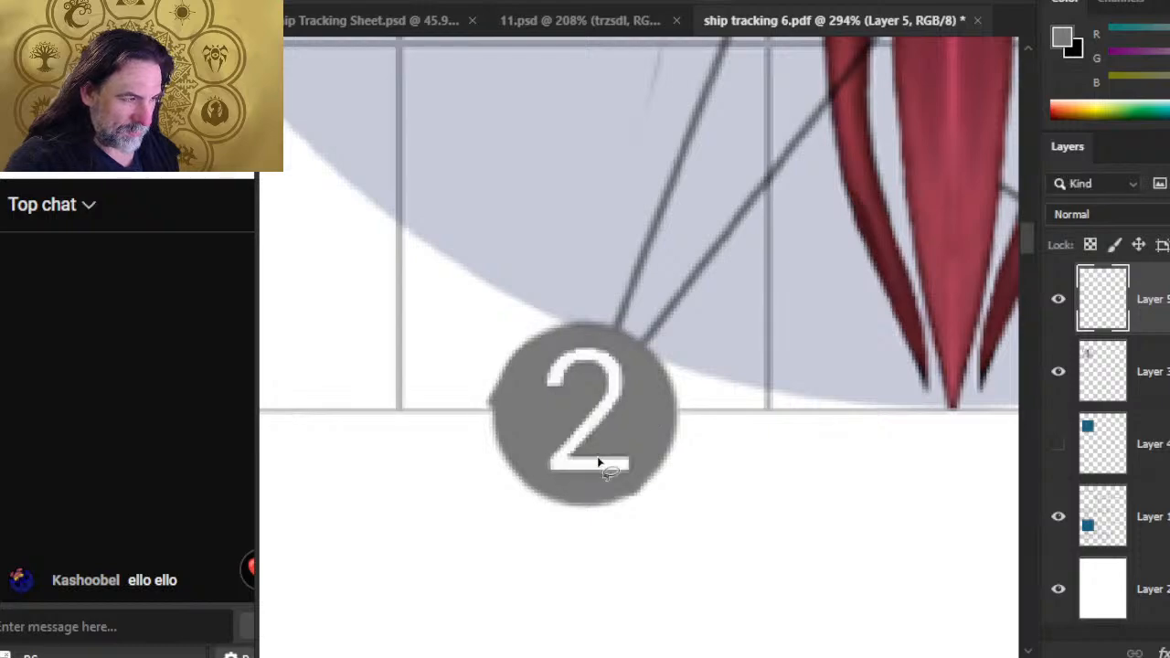
key("e")
left_click(470, 387)
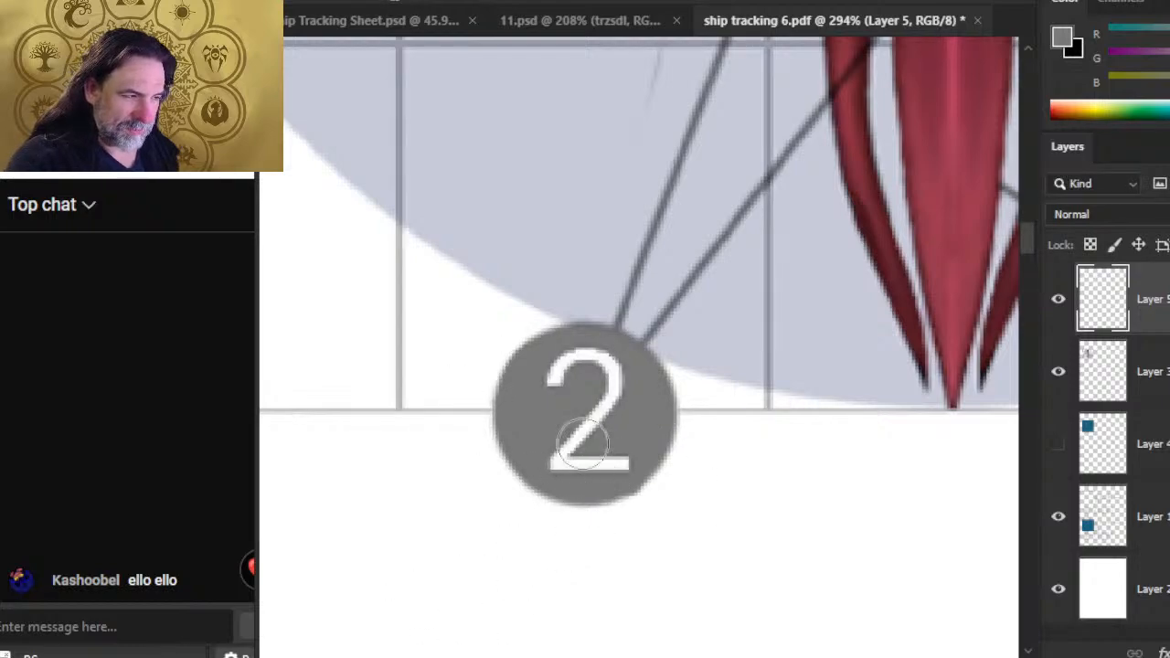
- Shrink the pasted 2 slightly with Free Transform to match the 1 in the neighbouring circle
left_click_drag(825, 487, 599, 471)
left_click_drag(873, 553, 628, 462)
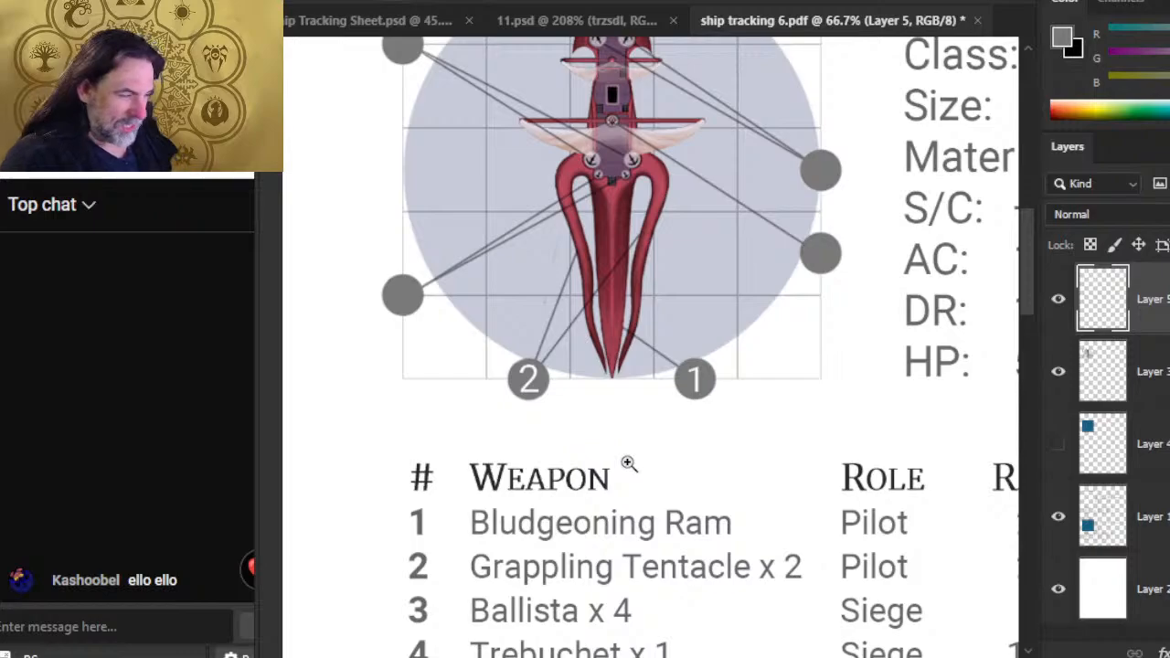
left_click(531, 412)
right_click(571, 396)
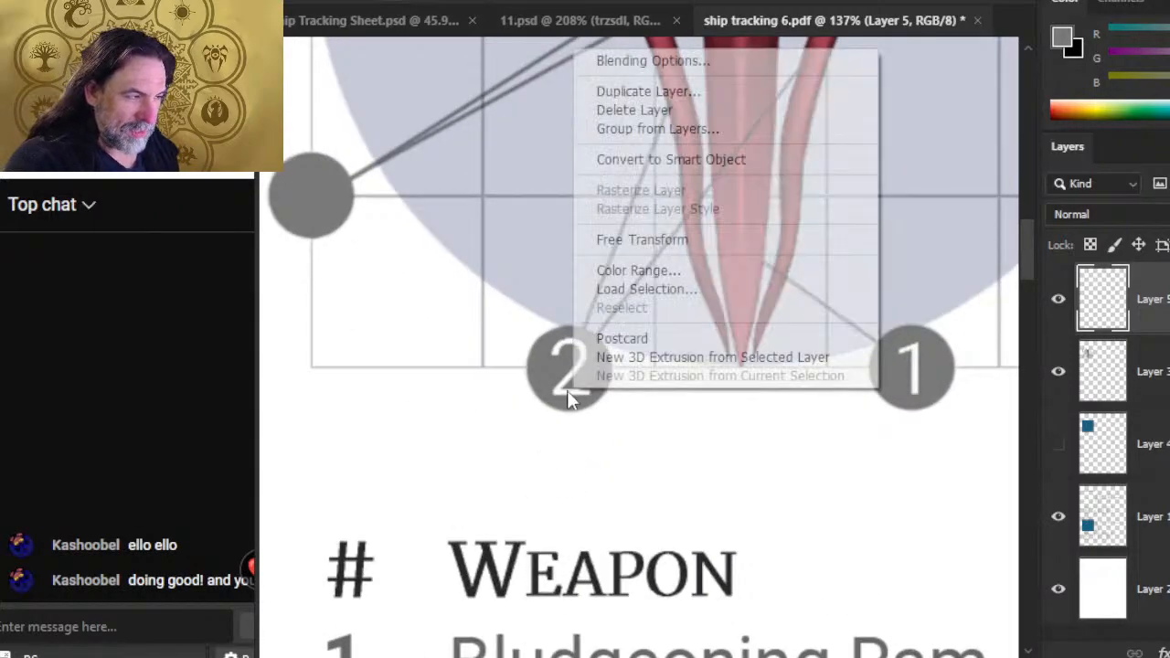
left_click(640, 240)
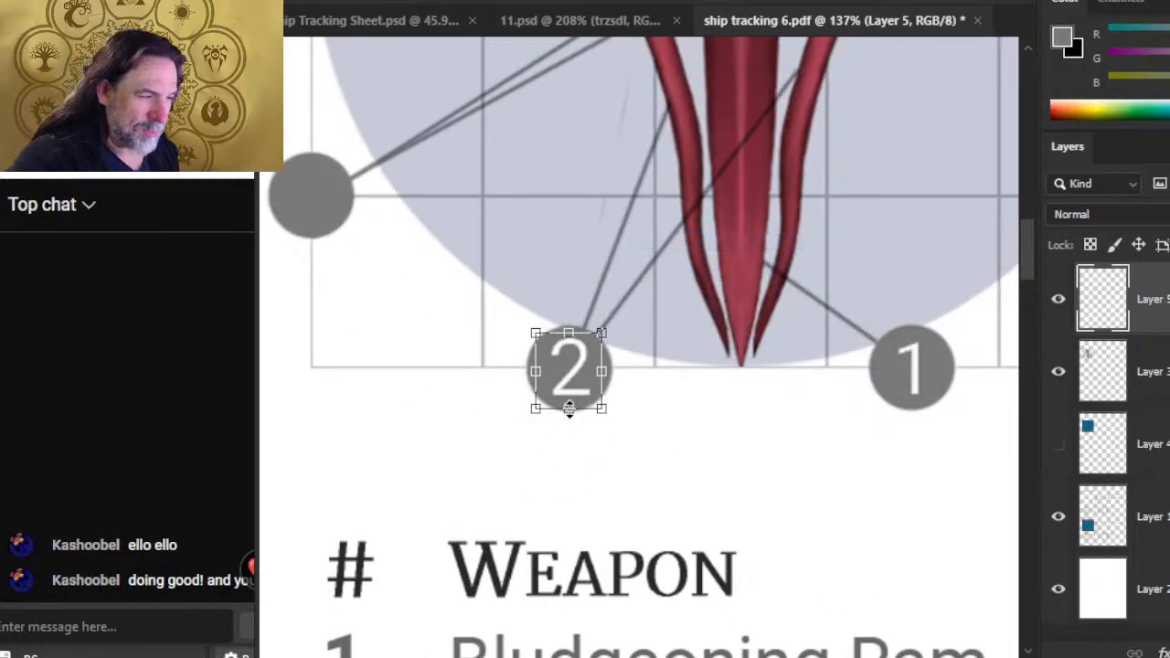
left_click_drag(568, 409, 570, 405)
key("Return")
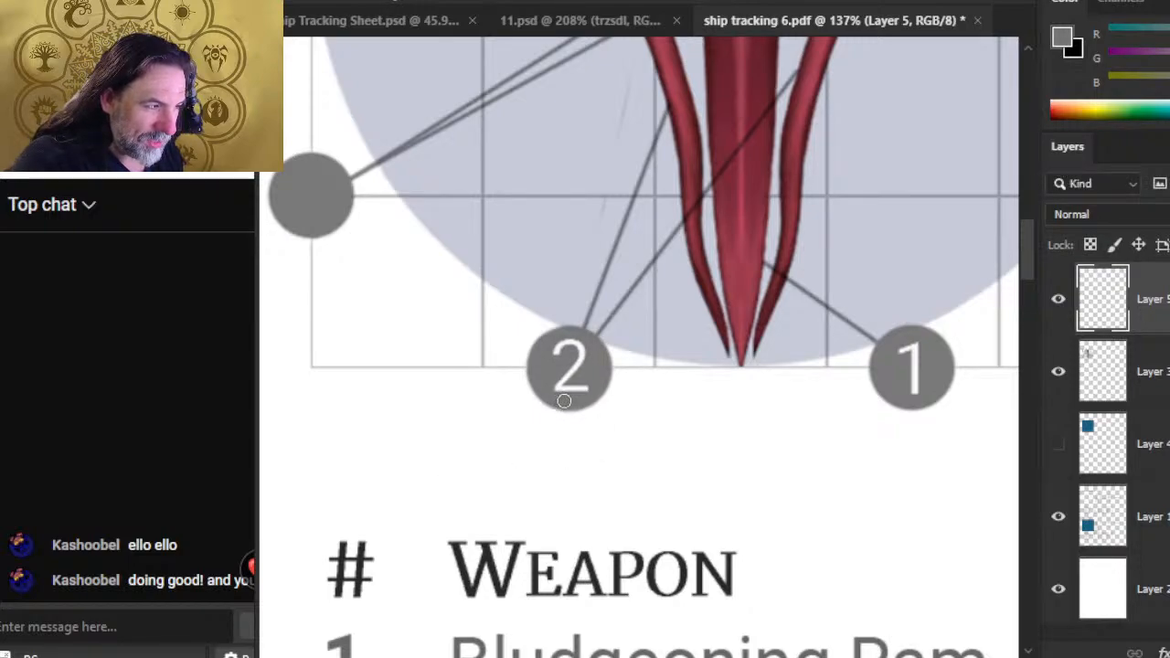
left_click_drag(784, 473, 683, 467)
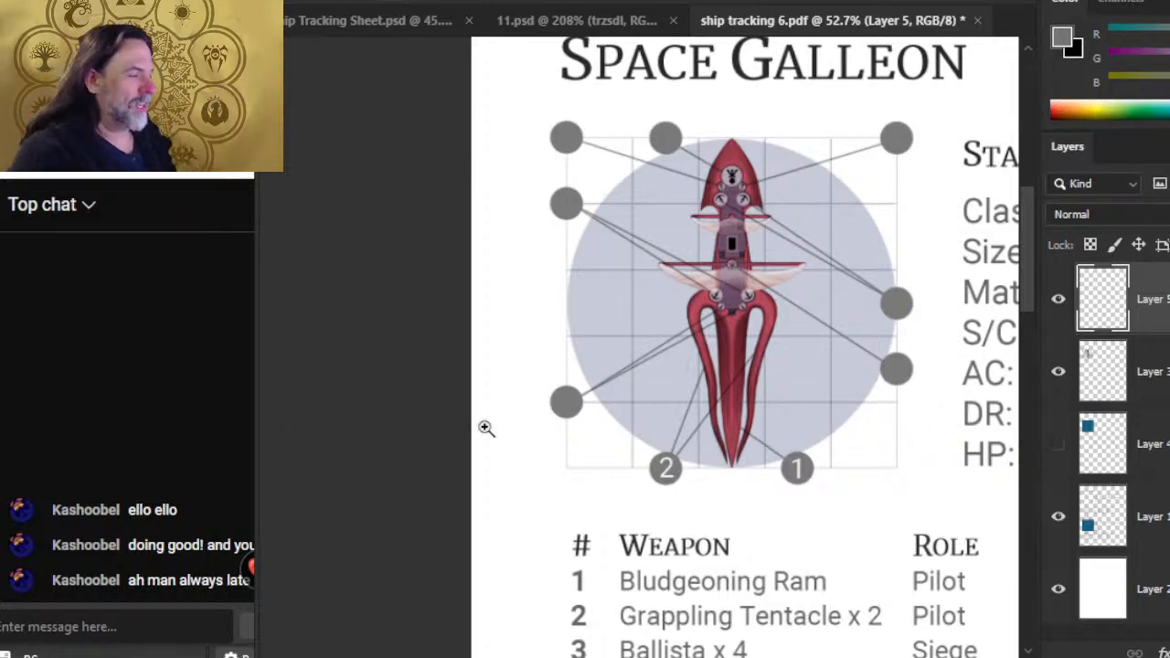
- Examine the squid ship diagram's remaining blank circles and its fit on the full page
left_click(568, 390)
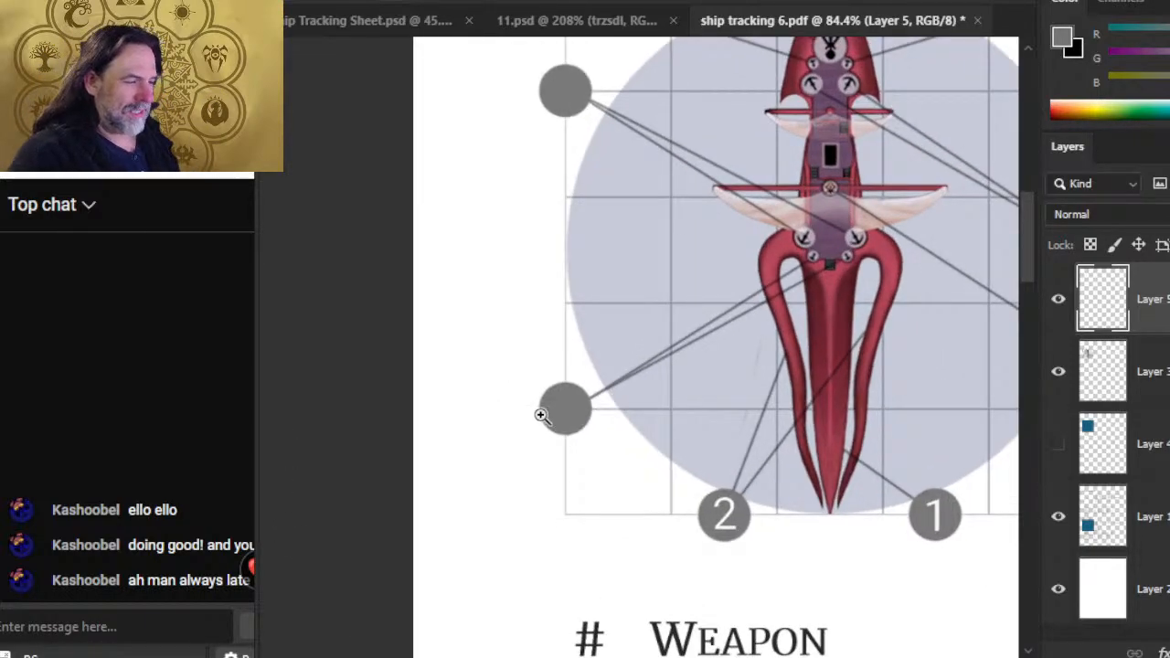
key("alt+Tab")
key("alt+Tab")
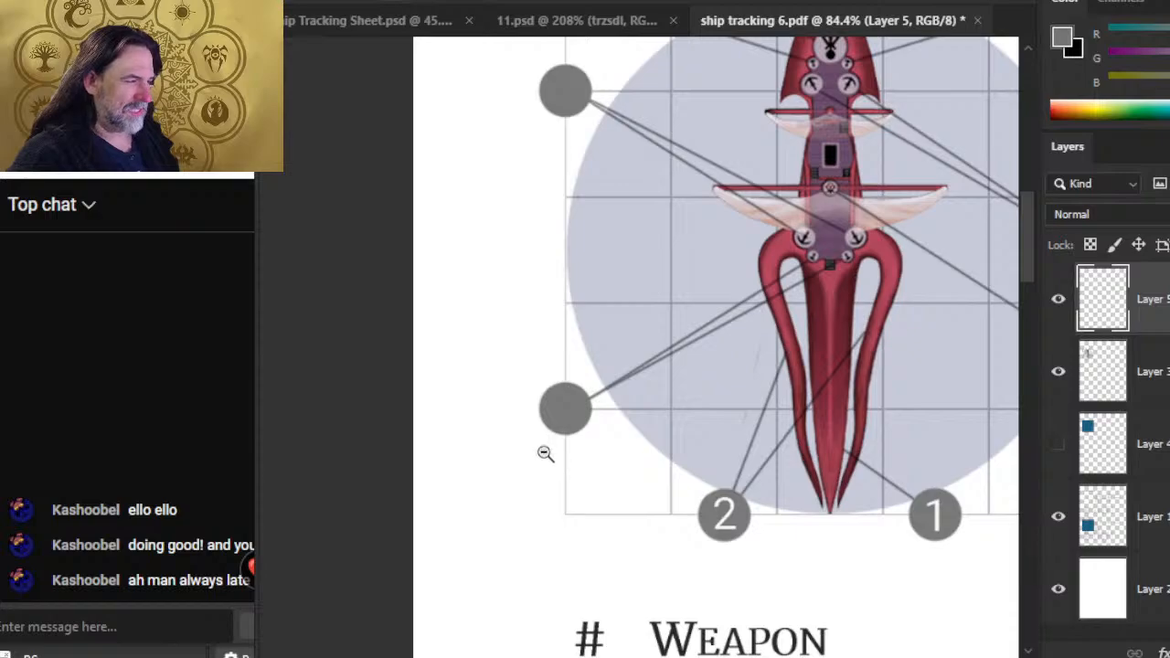
left_click_drag(725, 322, 453, 380)
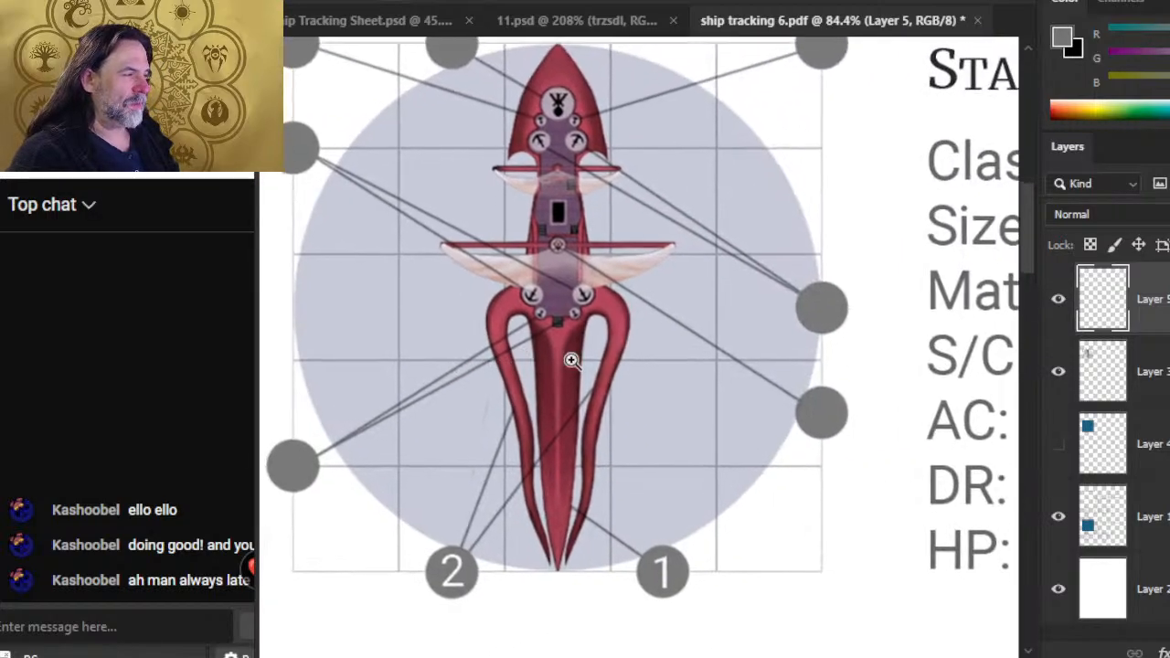
left_click_drag(796, 401, 689, 376)
key("ctrl+0")
left_click_drag(549, 172, 584, 334)
left_click_drag(759, 408, 712, 491)
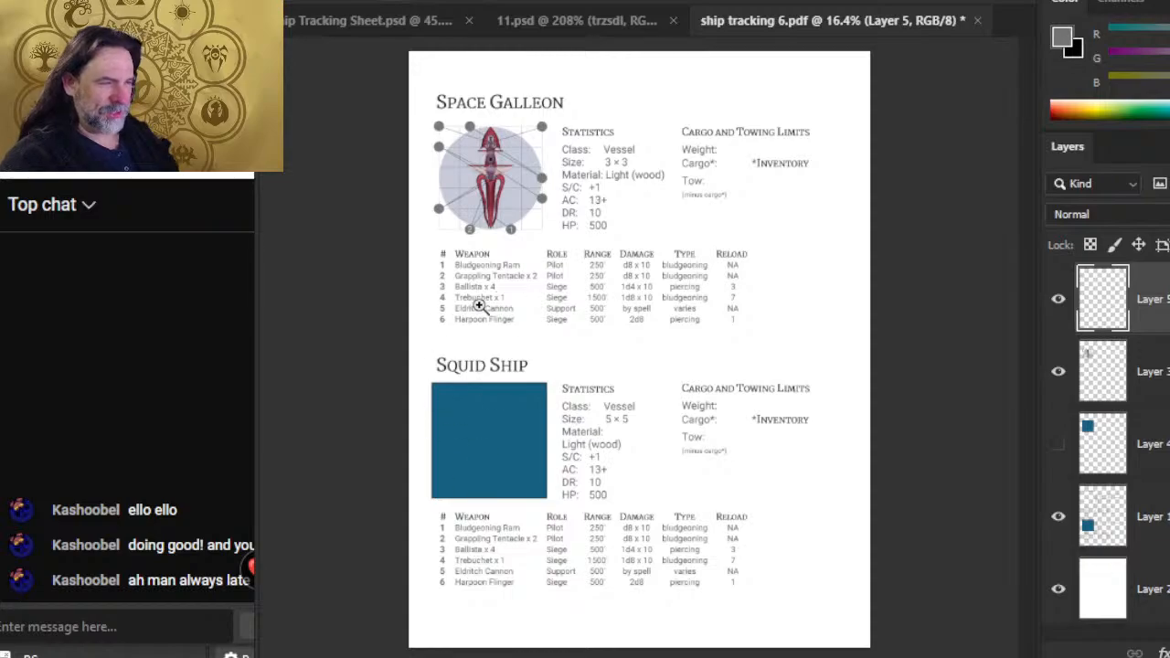
left_click_drag(486, 220, 548, 262)
- Switch to the SCE Layout document in Word and review the vessel table, cargo and towing limits, and ship materials
key("alt+Tab")
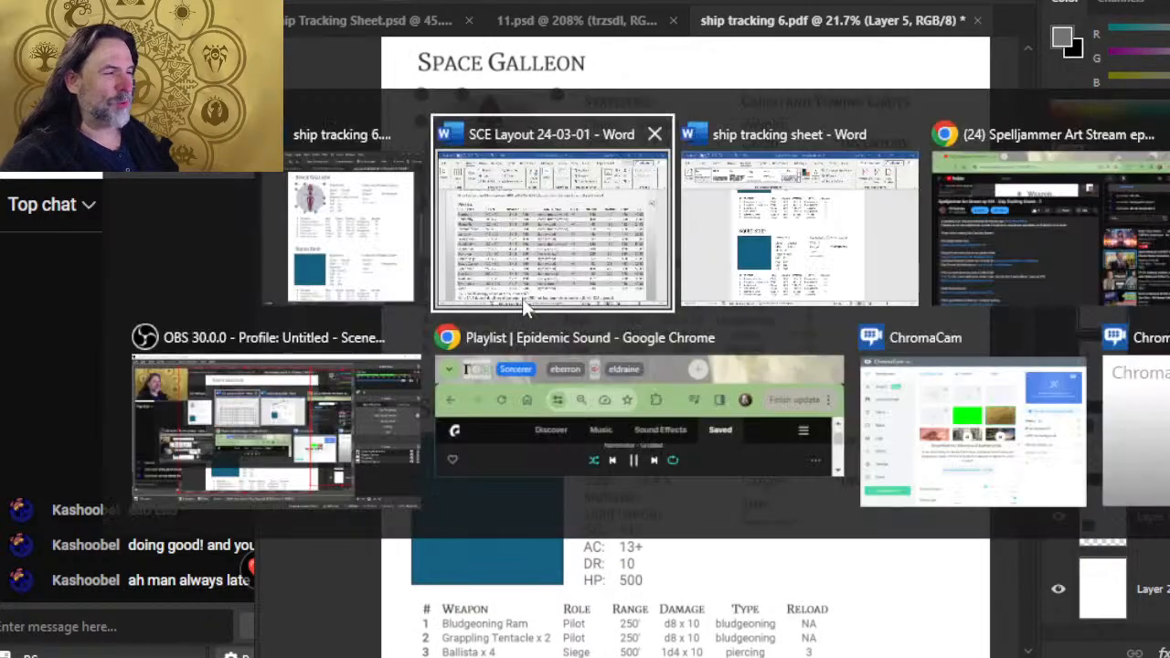
scroll(522, 297, "down", 6)
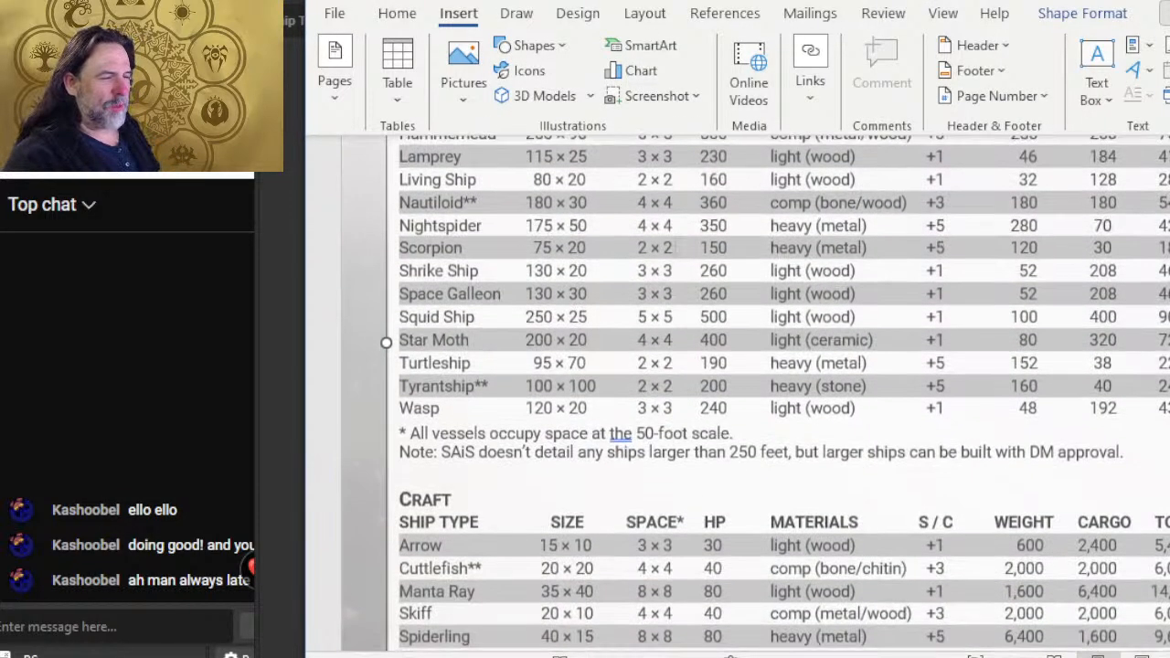
scroll(639, 229, "up", 8)
scroll(572, 335, "down", 2)
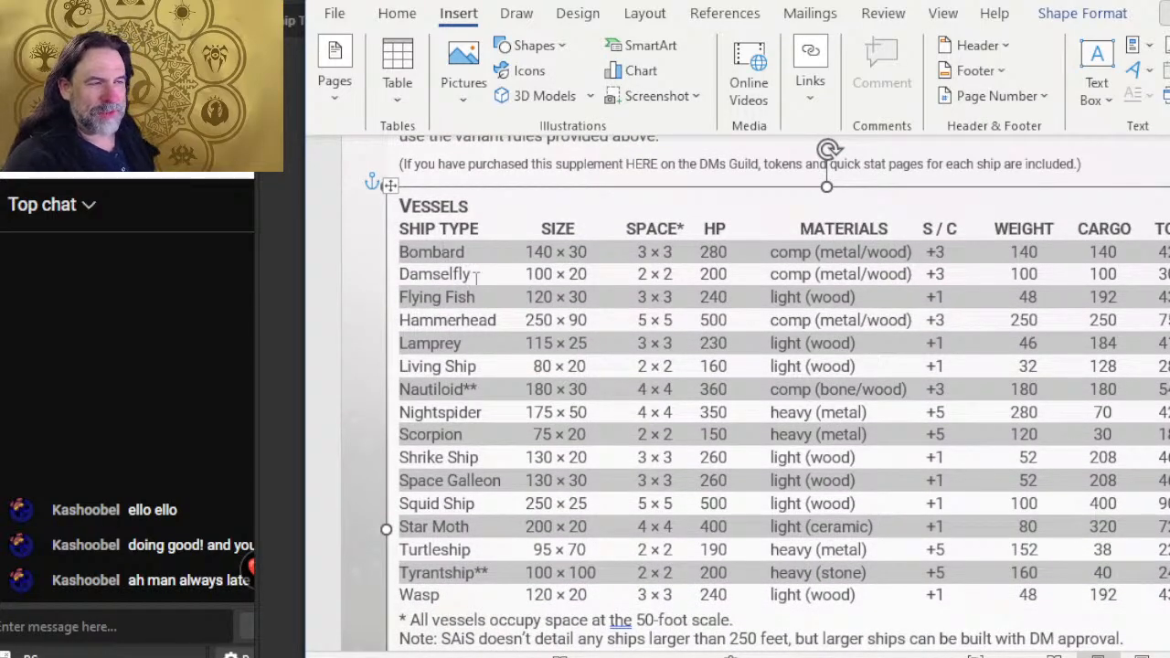
scroll(476, 277, "up", 10)
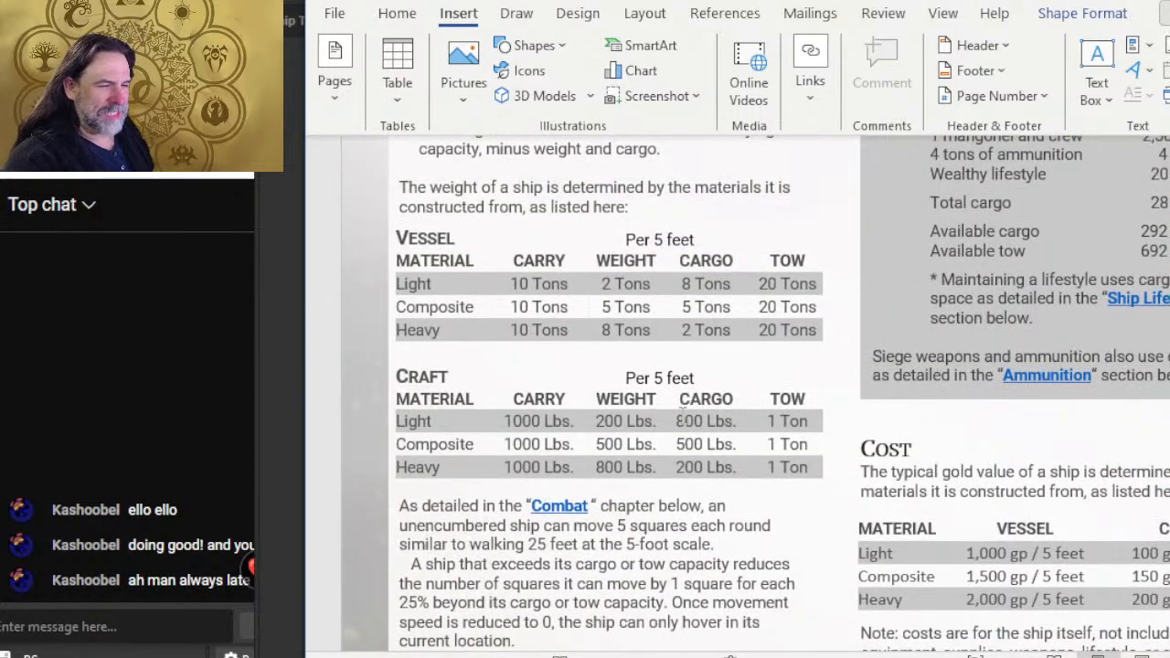
scroll(747, 420, "up", 20)
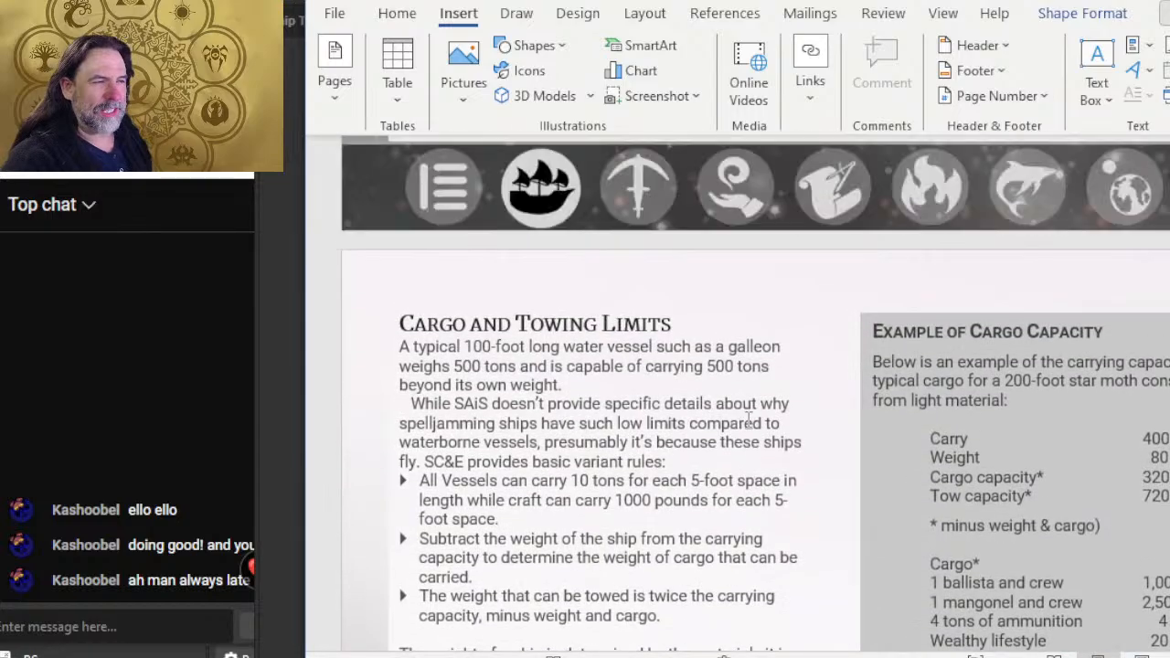
scroll(747, 421, "down", 12)
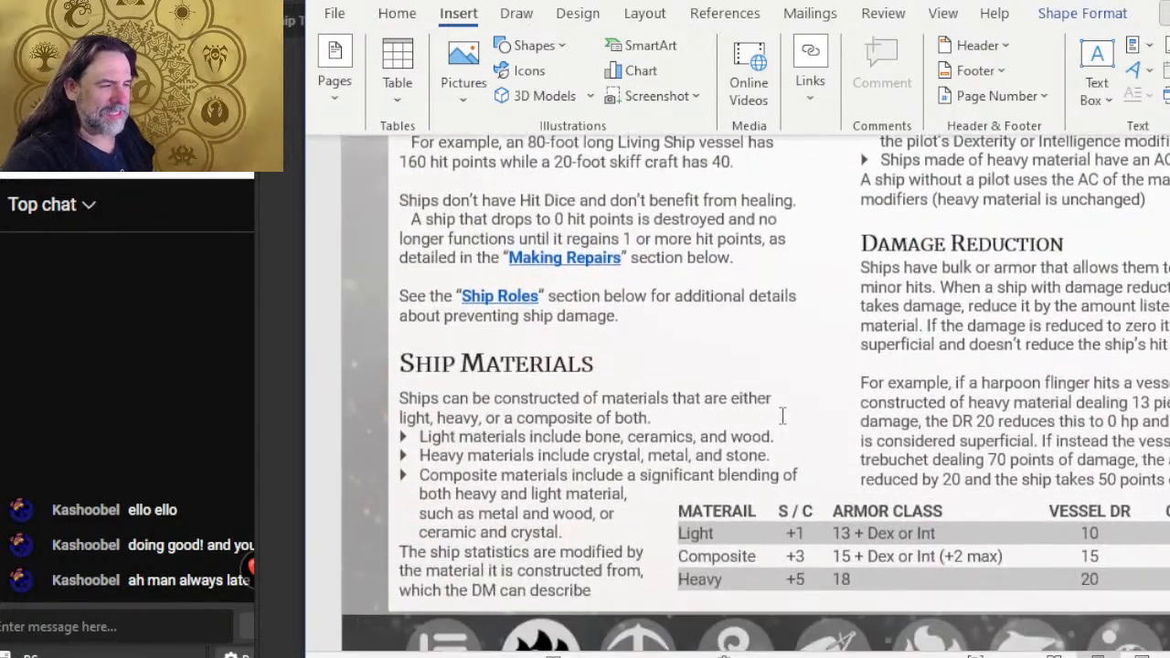
scroll(783, 419, "up", 4)
key("alt+Tab")
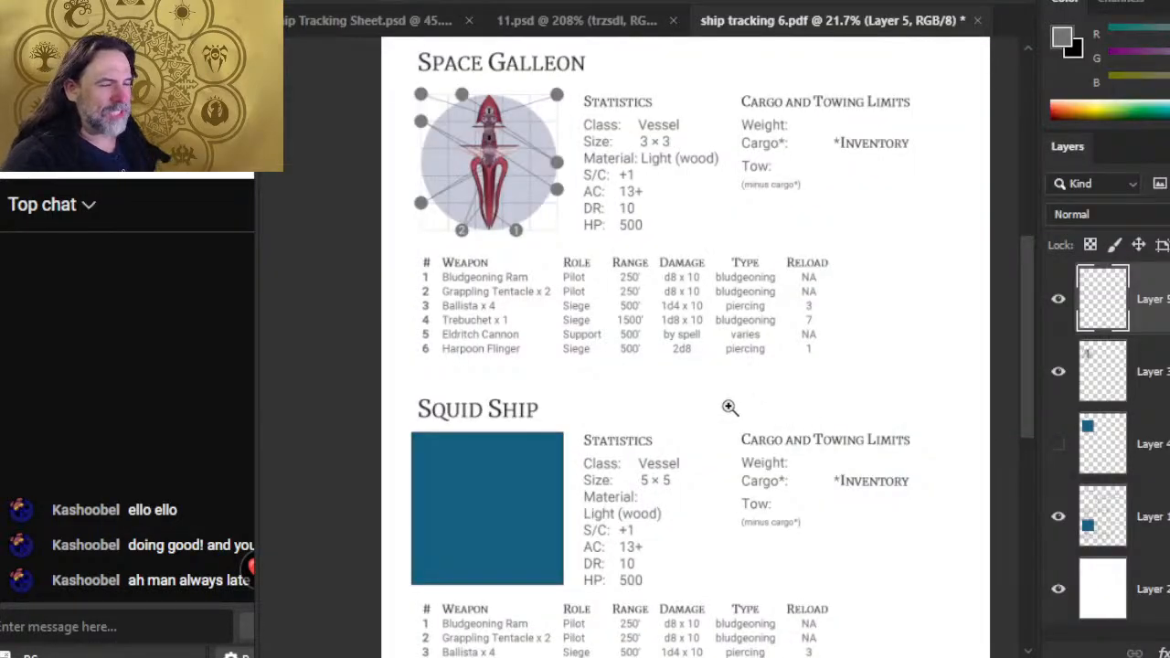
- Compare the squid ship diagram's leader lines and blank circles with the numbered weapon list below it
scroll(655, 367, "up", 1)
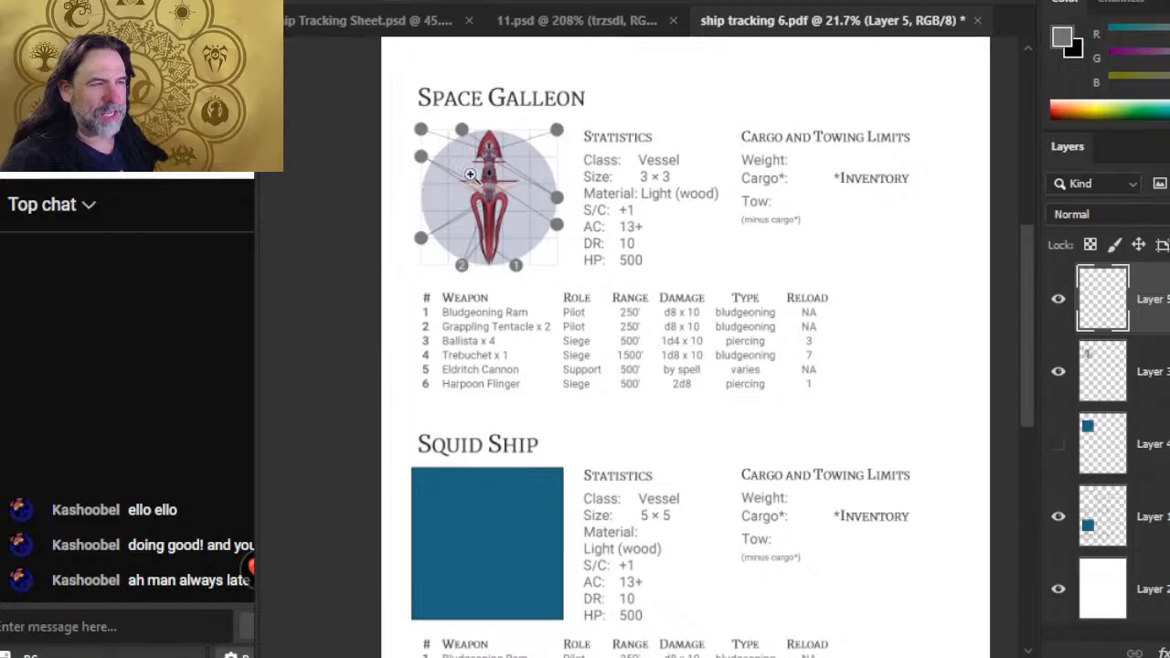
left_click_drag(490, 176, 618, 155)
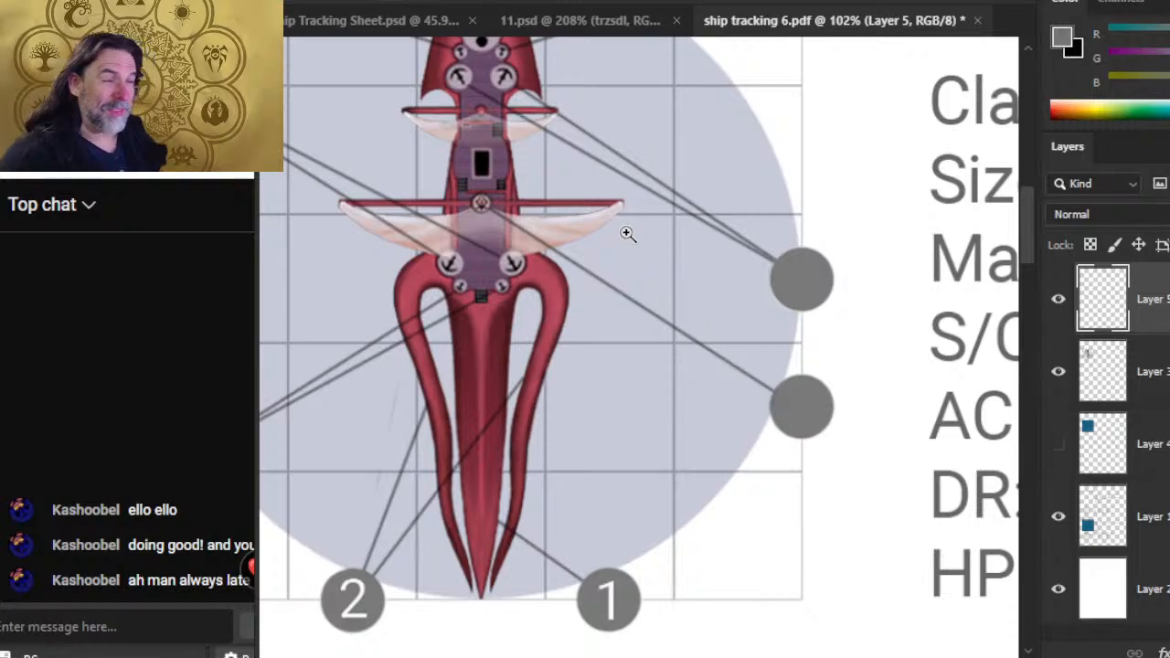
left_click_drag(507, 439, 615, 352)
left_click_drag(686, 366, 610, 368)
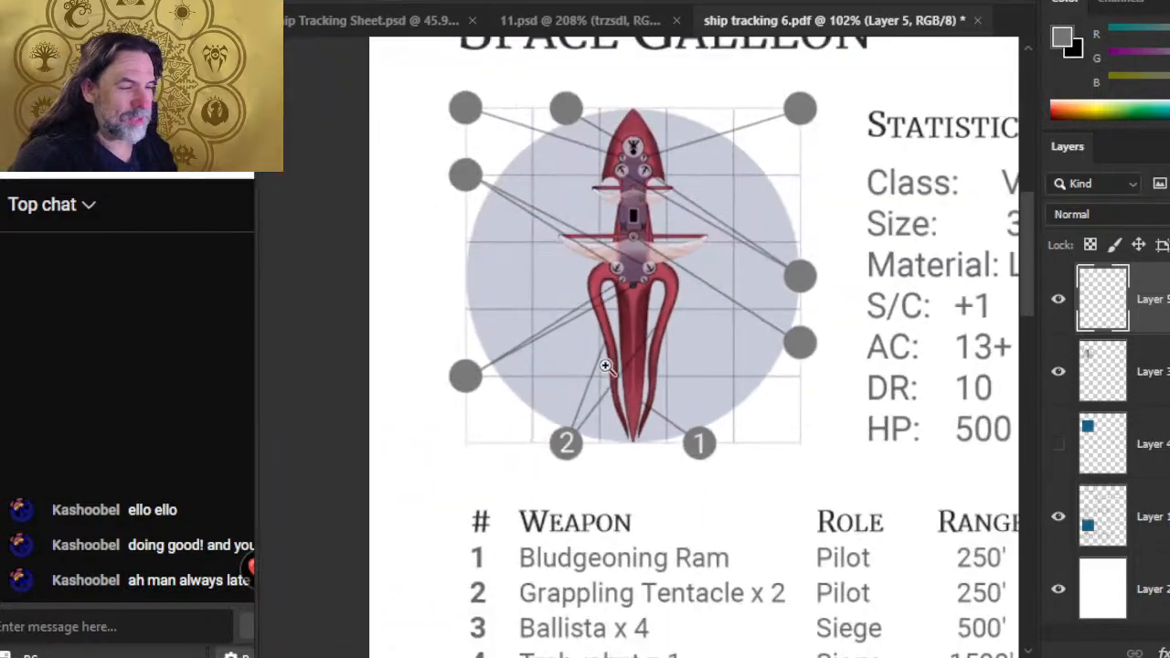
left_click_drag(644, 443, 632, 460)
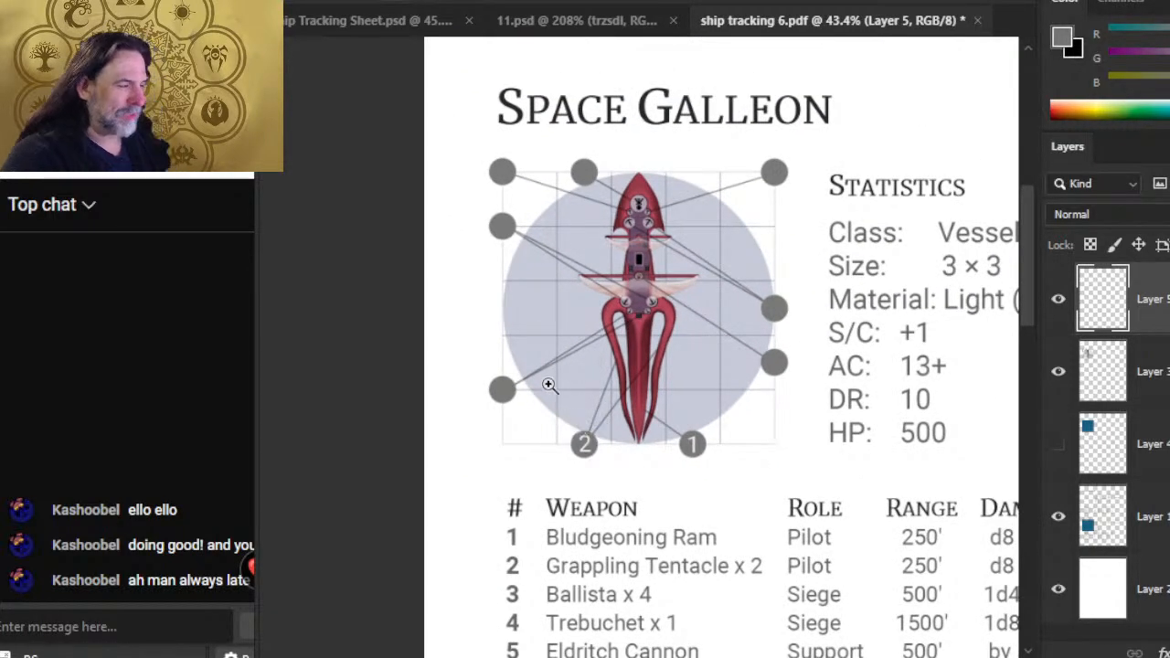
mouse_move(631, 551)
left_mouse_down()
mouse_move(644, 372)
mouse_move(642, 541)
left_mouse_up()
left_click_drag(663, 272, 642, 334)
left_click_drag(642, 546, 652, 443)
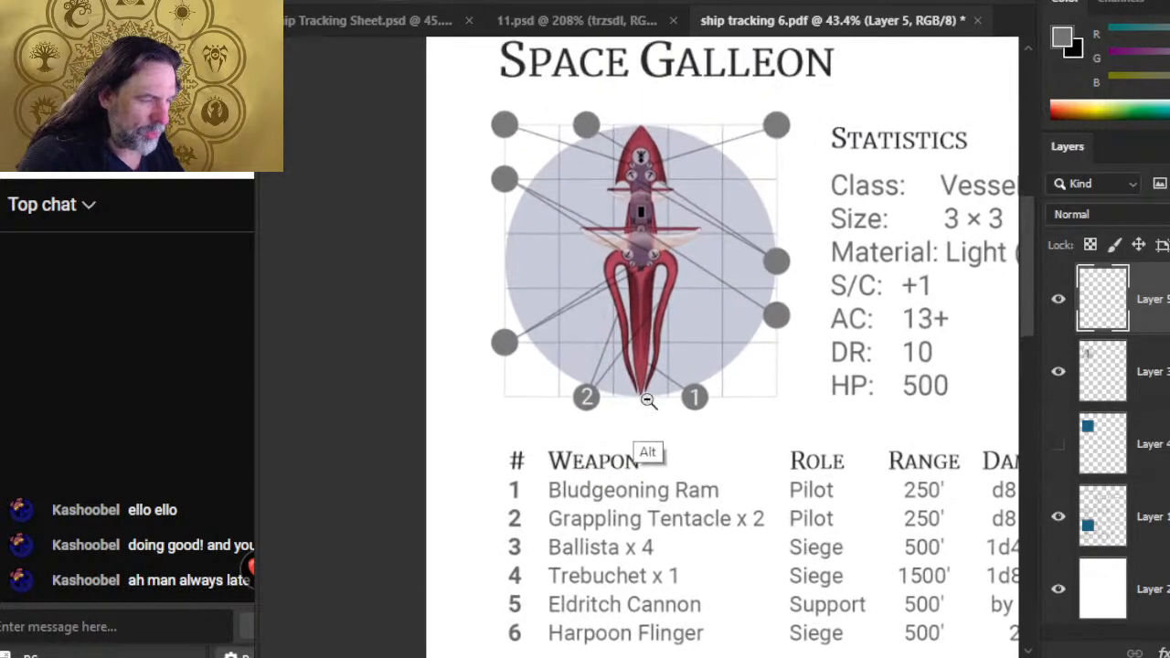
key("alt+Tab")
key("alt+Tab")
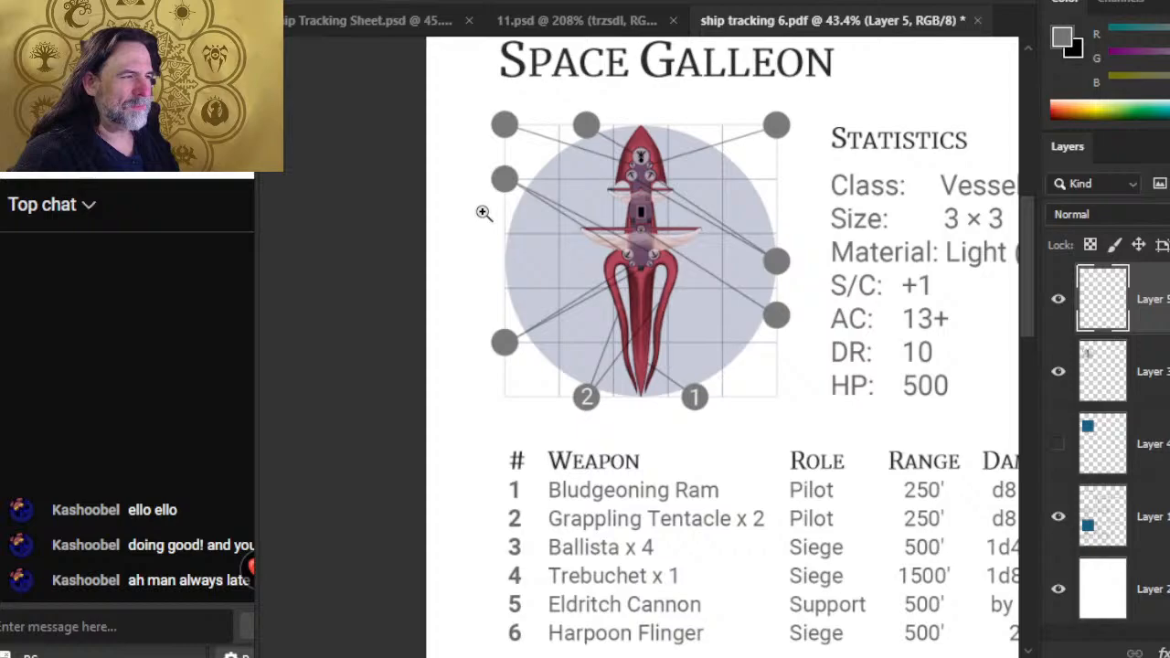
- Find a circled 3 among the ship diagrams in 11.psd, lasso around it and copy it
left_click(618, 16)
left_click_drag(750, 395, 558, 416)
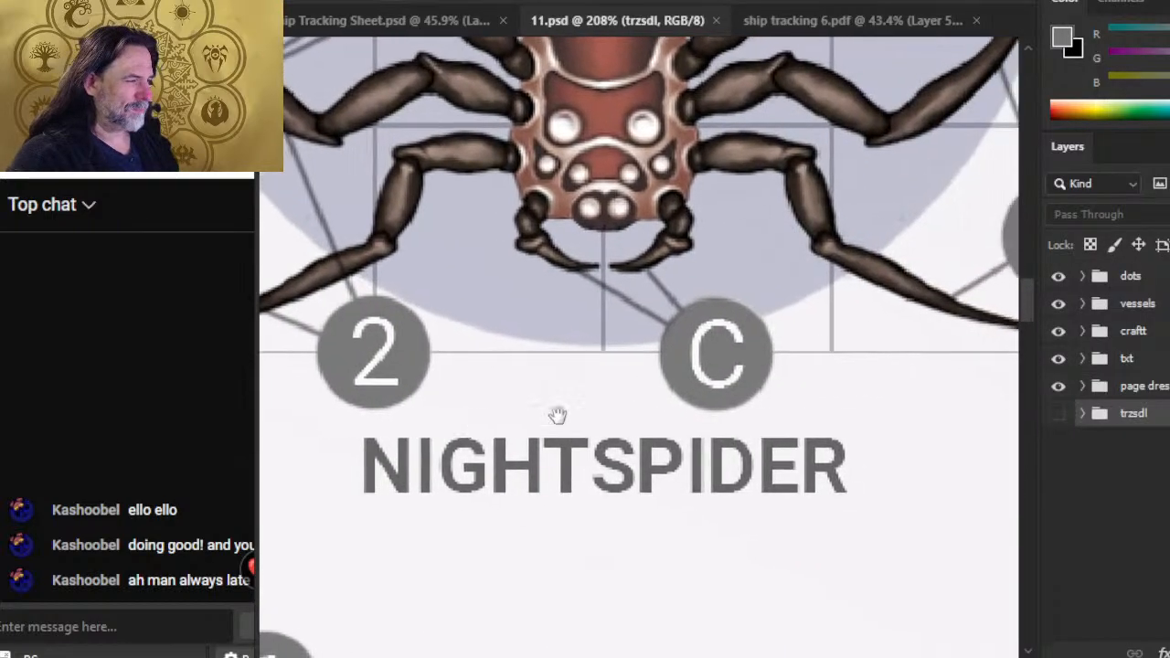
left_click_drag(738, 295, 474, 560)
left_click_drag(627, 303, 598, 627)
left_click_drag(556, 317, 939, 606)
left_click_drag(736, 293, 619, 505)
left_click_drag(682, 163, 661, 647)
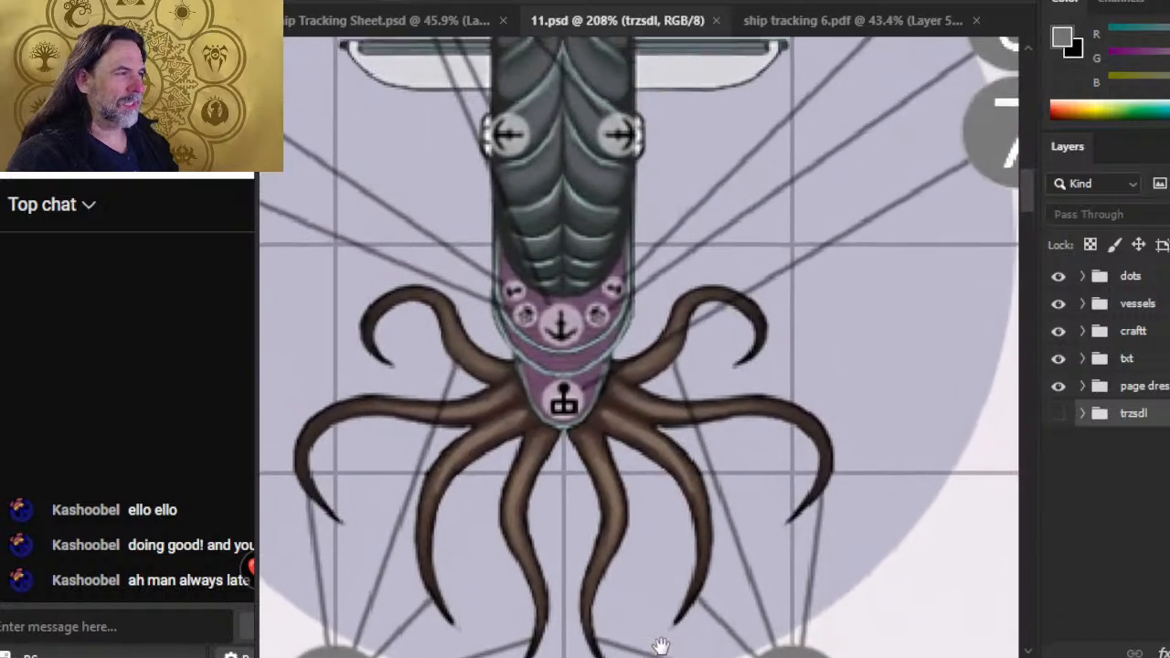
left_click_drag(755, 230, 157, 247)
left_click_drag(799, 386, 687, 348)
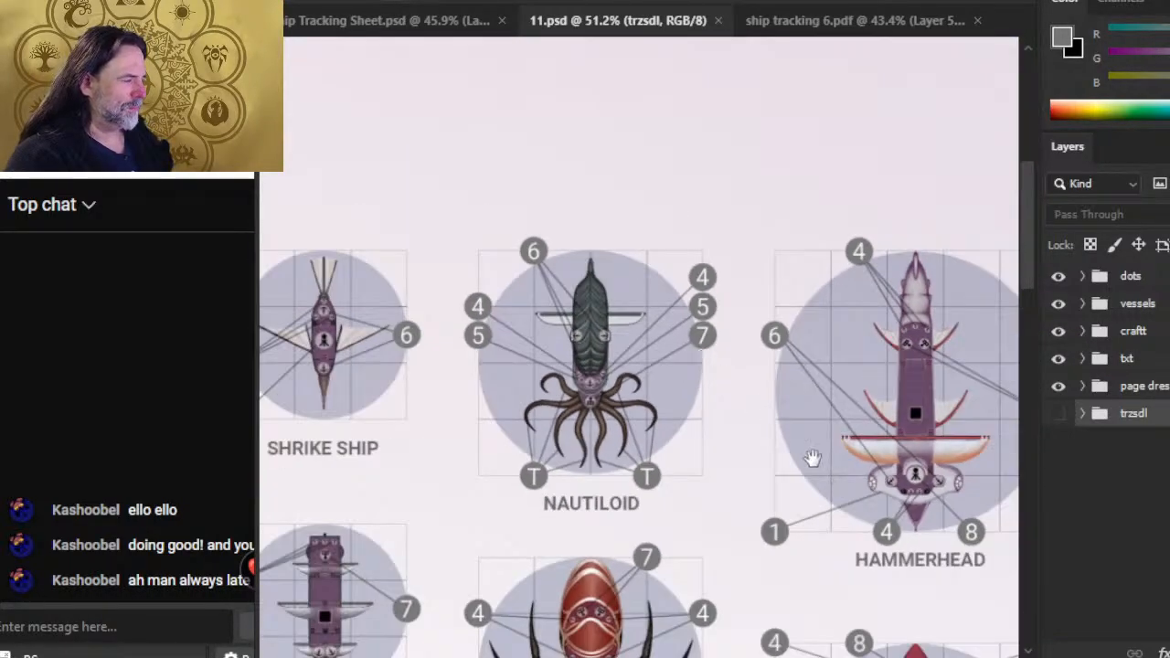
left_click_drag(813, 458, 1075, 301)
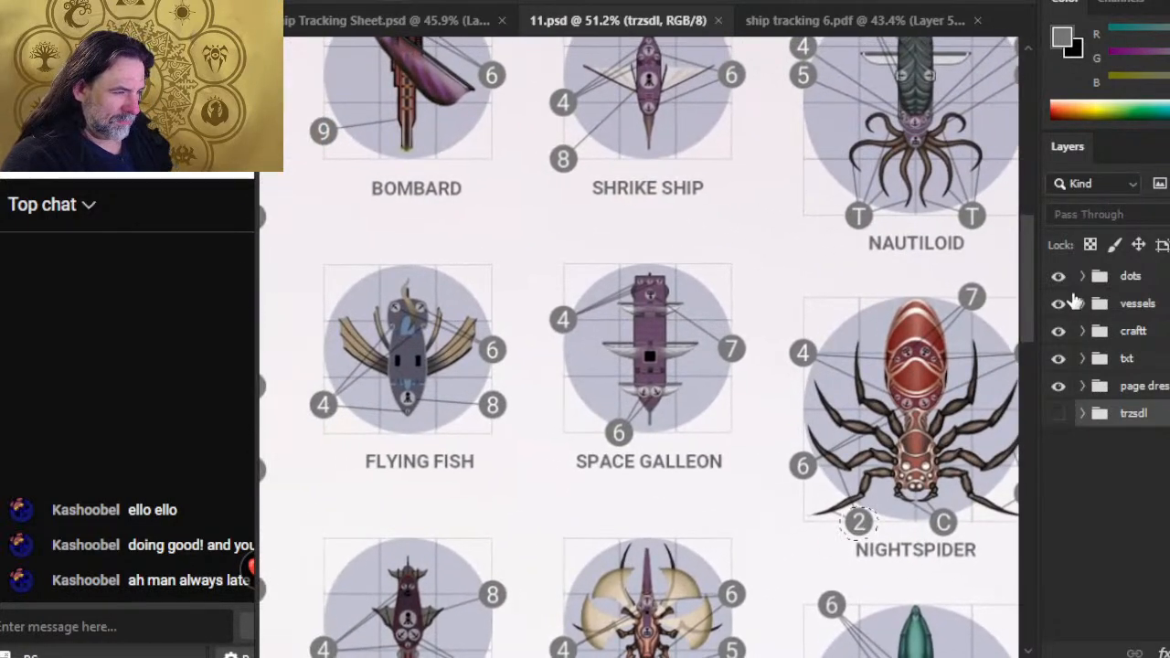
left_click_drag(684, 483, 897, 254)
mouse_move(342, 370)
left_mouse_down()
mouse_move(484, 393)
mouse_move(562, 365)
left_mouse_up()
mouse_move(504, 186)
left_mouse_down()
mouse_move(564, 196)
mouse_move(375, 291)
mouse_move(651, 416)
left_mouse_up()
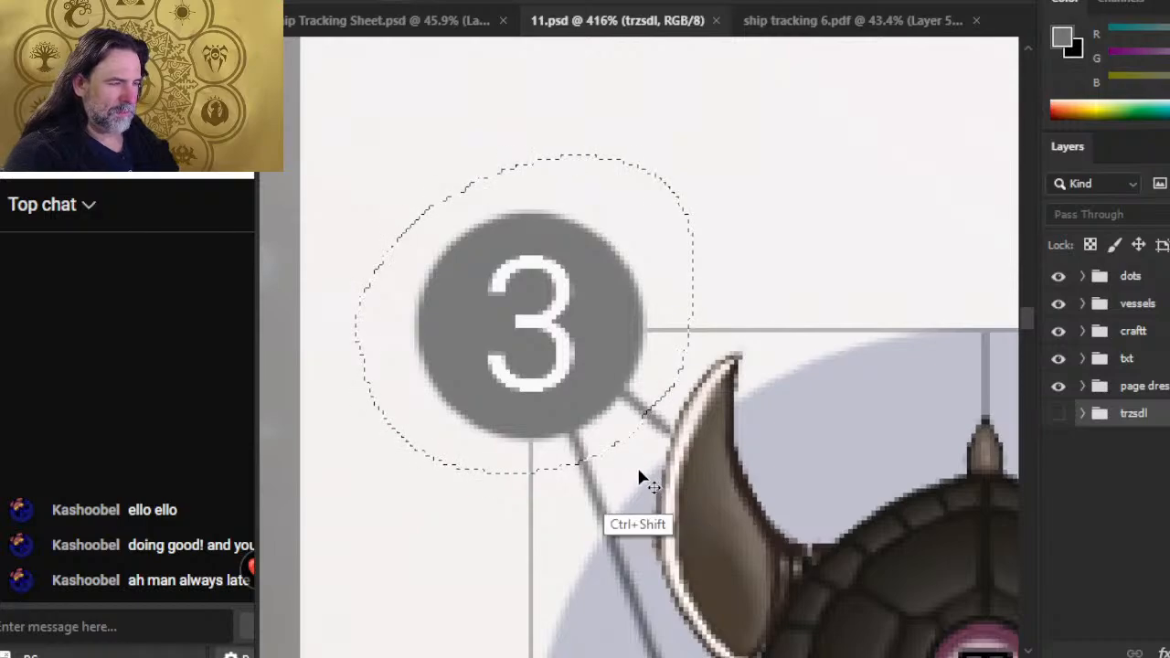
- Paste the circled 3 into ship tracking 6.pdf and place it over the squid ship's lower-left blank circle
left_click(810, 20)
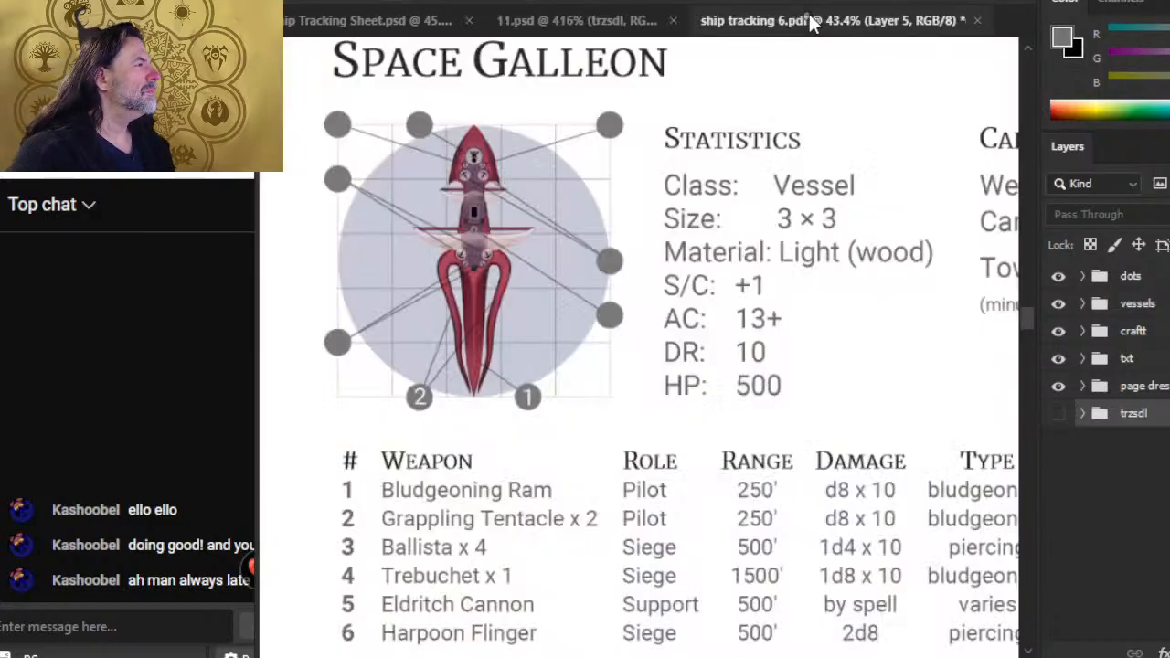
key("ctrl+v")
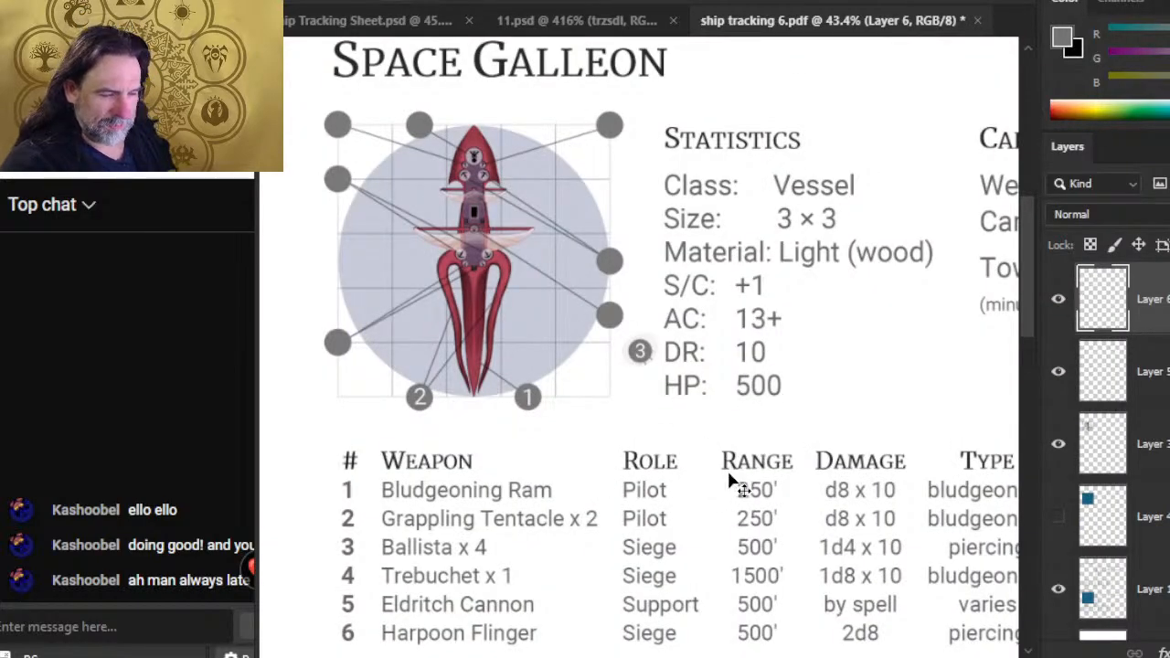
left_click_drag(755, 462, 461, 468)
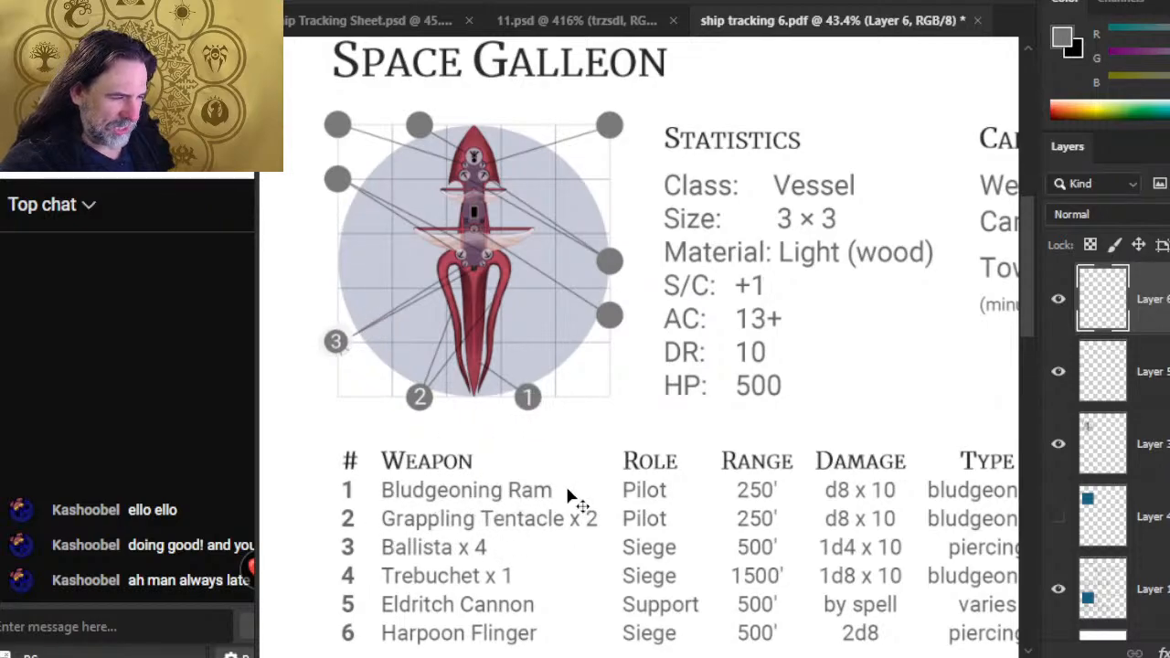
- Select the pale background around the pasted 3 with the Magic Wand, delete it and deselect
scroll(502, 337, "up", 5)
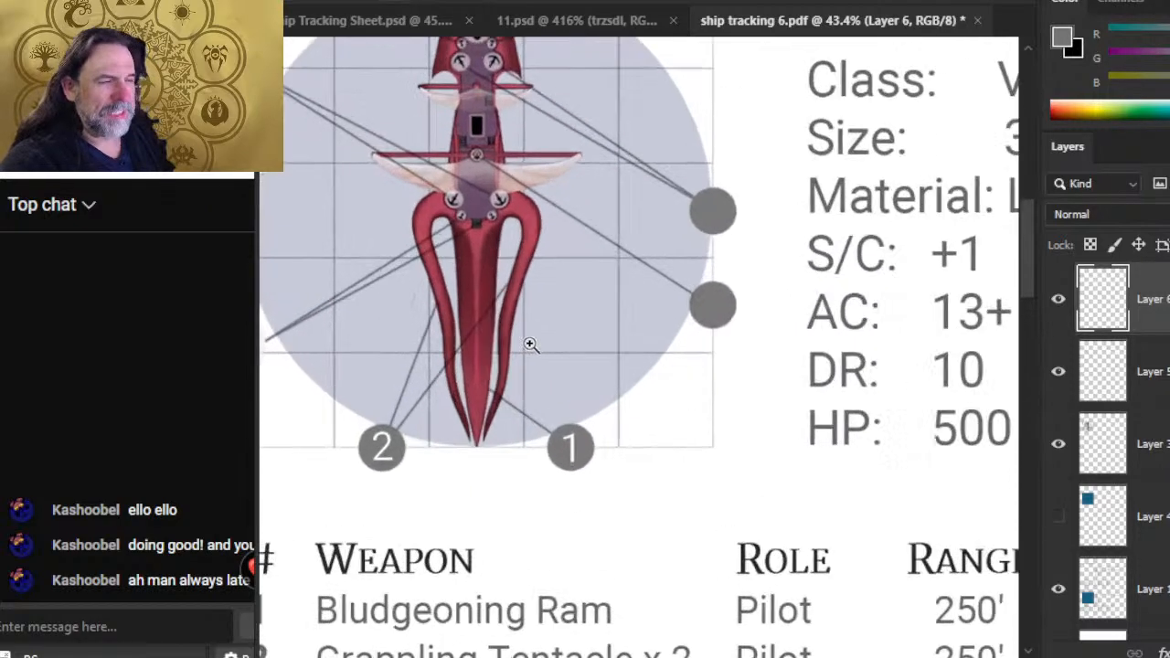
left_click_drag(536, 360, 631, 445)
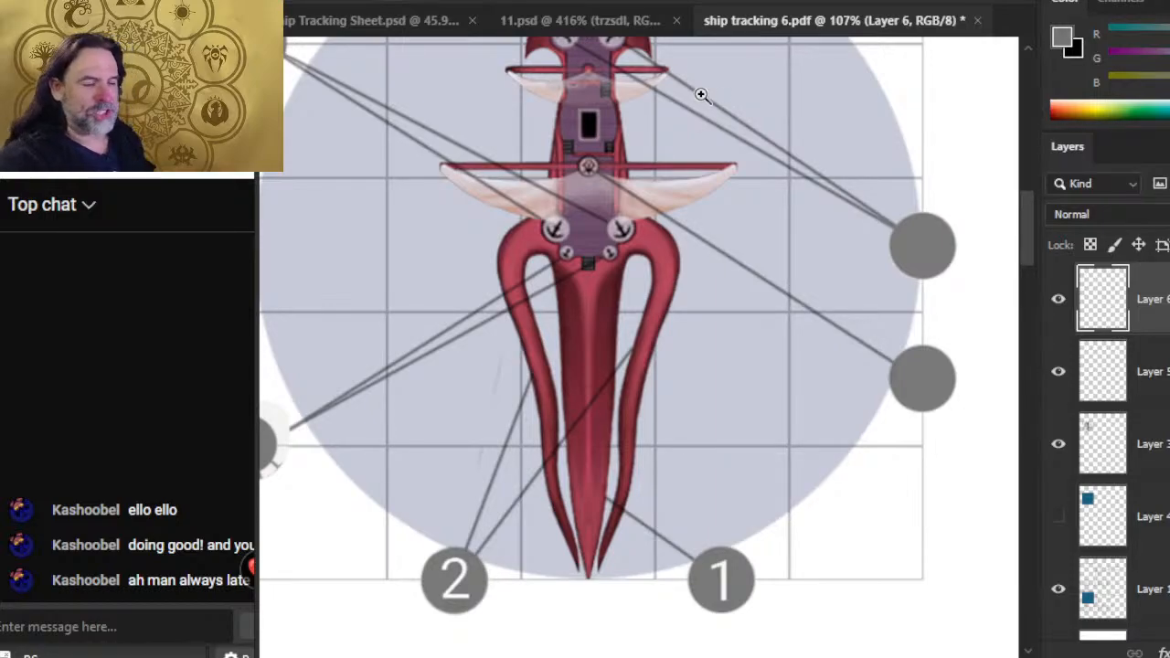
left_click_drag(522, 496, 625, 378)
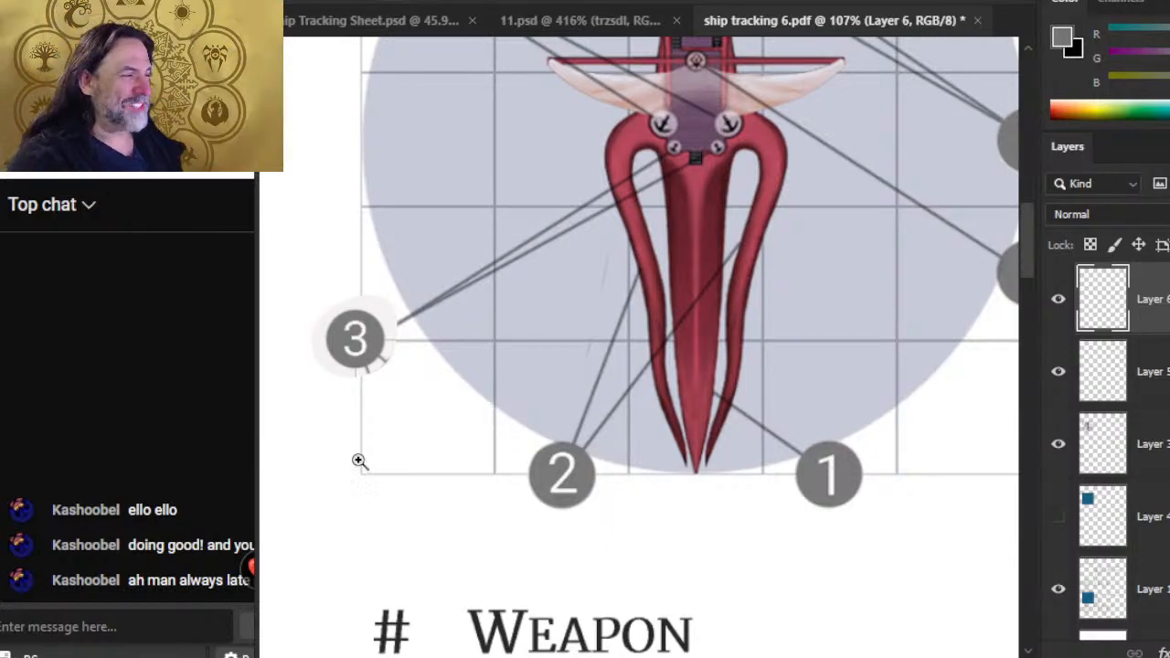
left_click_drag(343, 370, 502, 408)
key("w")
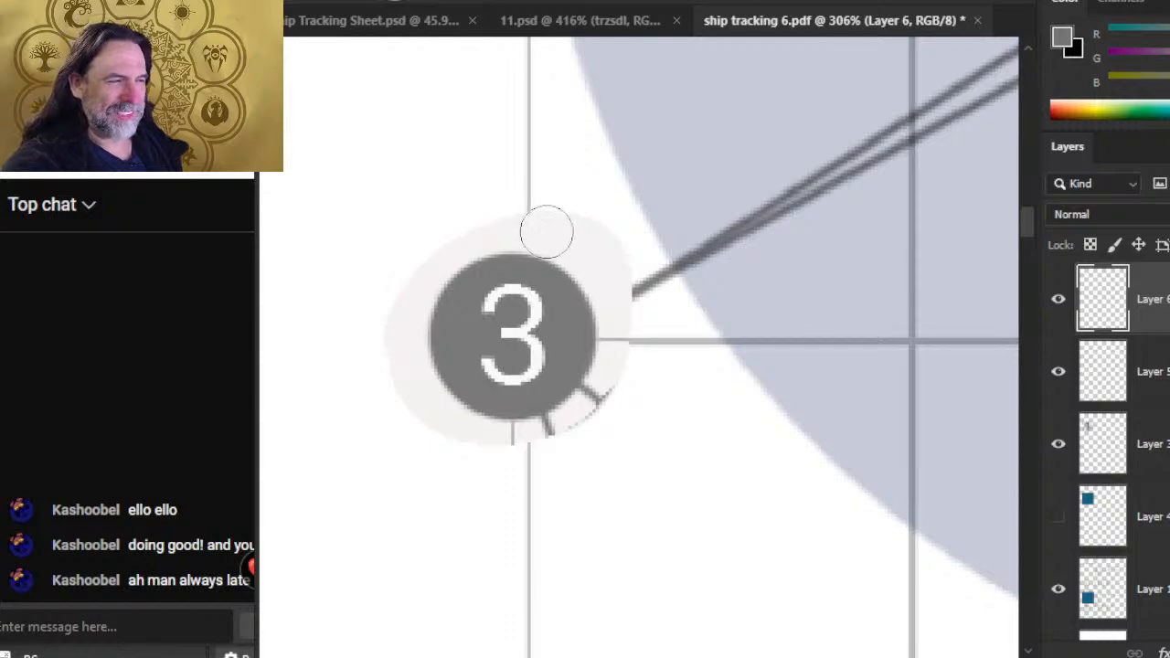
left_click_drag(554, 229, 561, 254)
key("Delete")
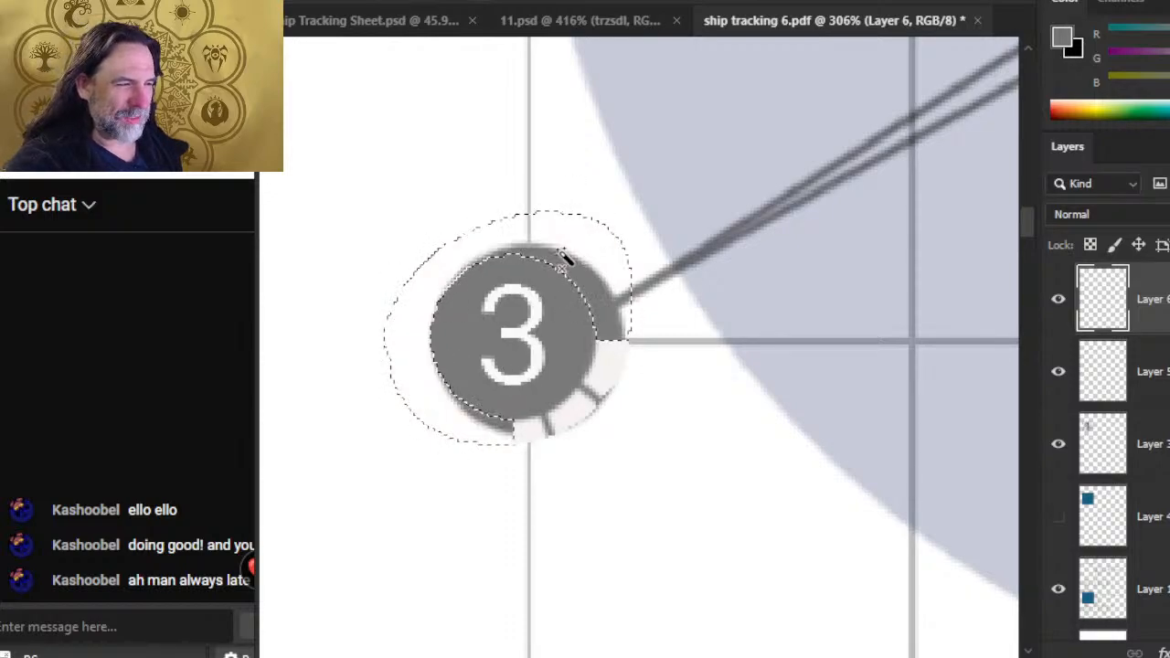
key("ctrl+d")
- Erase the leftover background and leader-line scraps around the lower-right edge of the pasted 3
key("e")
left_click_drag(623, 364, 624, 355)
key("ctrl+z")
key("ctrl+z")
key("ctrl+z")
key("ctrl+z")
key("ctrl+z")
key("ctrl+z")
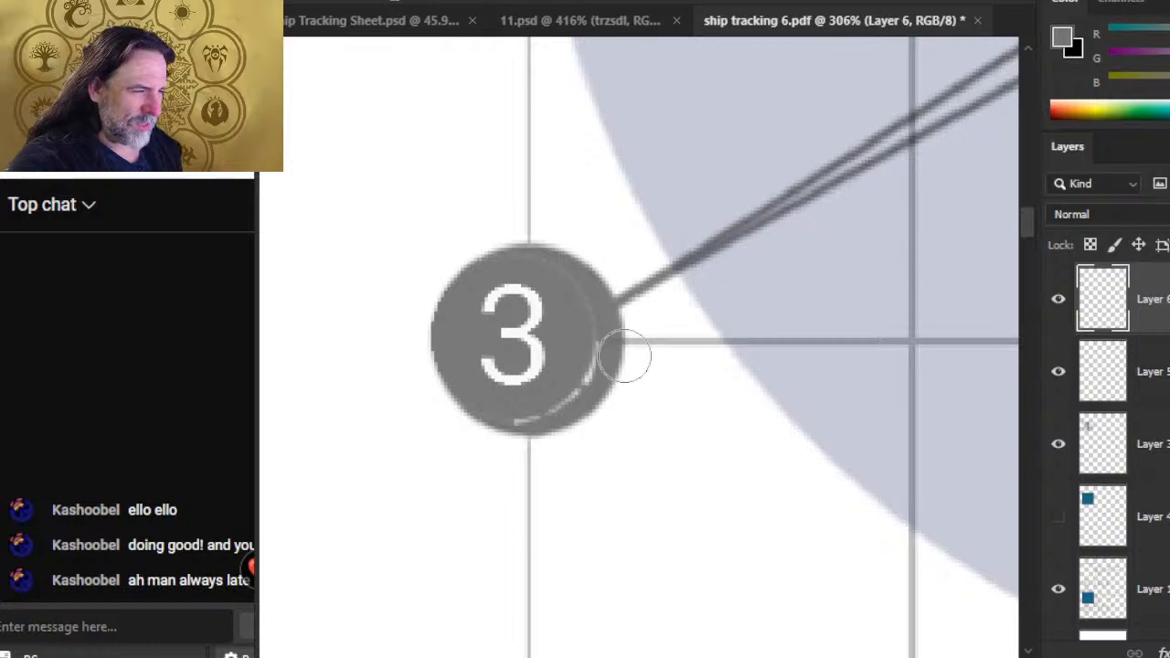
- Centre the 3 on the blank circle and enlarge it slightly with Free Transform to cover the circle
key("v")
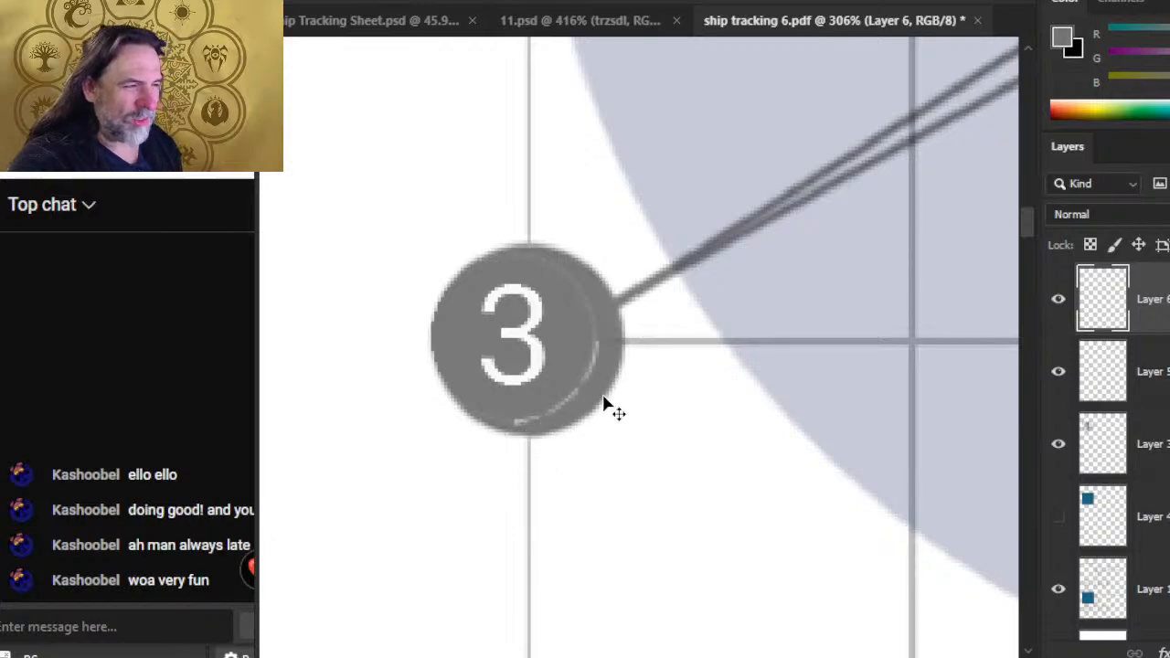
left_click_drag(603, 395, 618, 403)
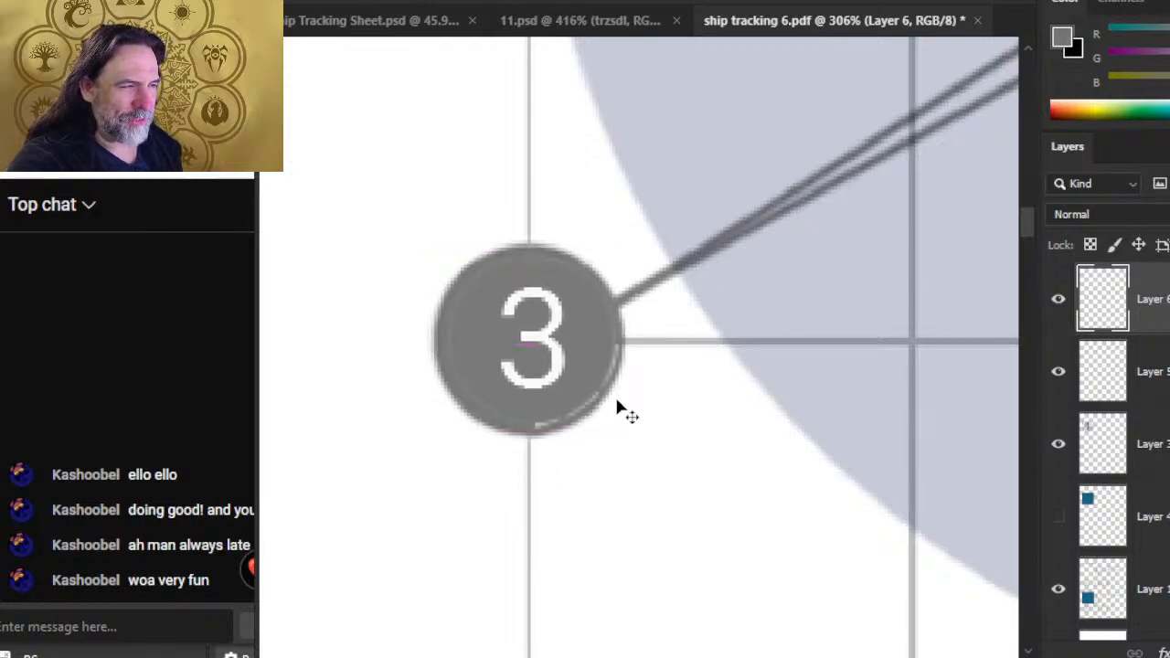
right_click(618, 284)
left_click(712, 476)
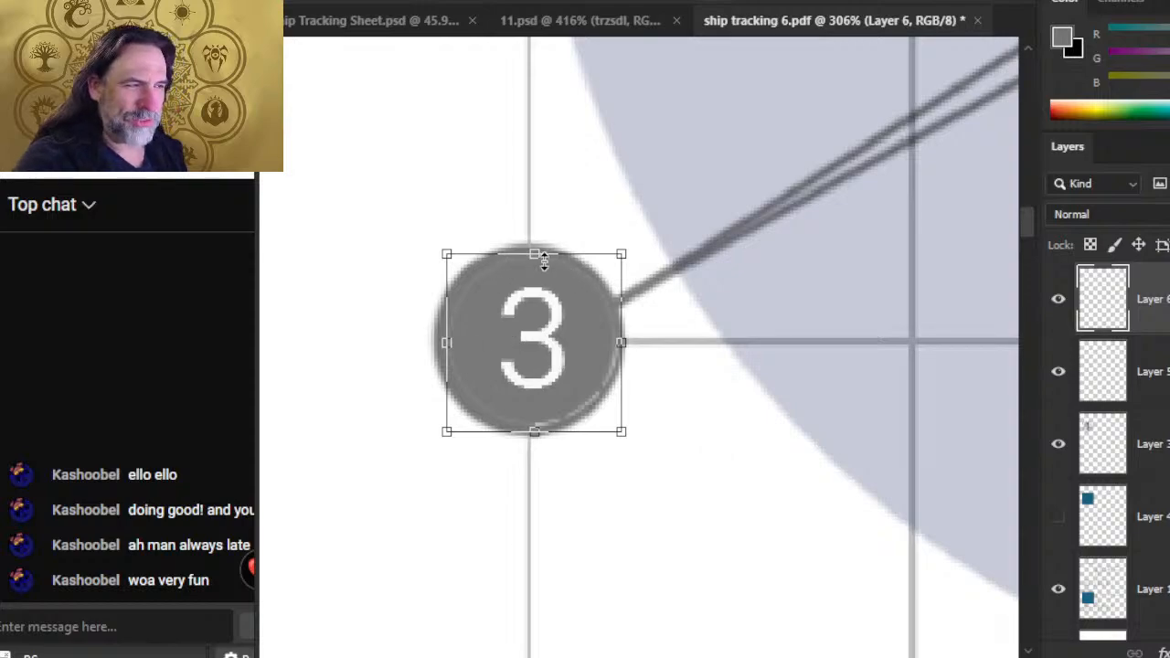
left_click_drag(539, 249, 538, 244)
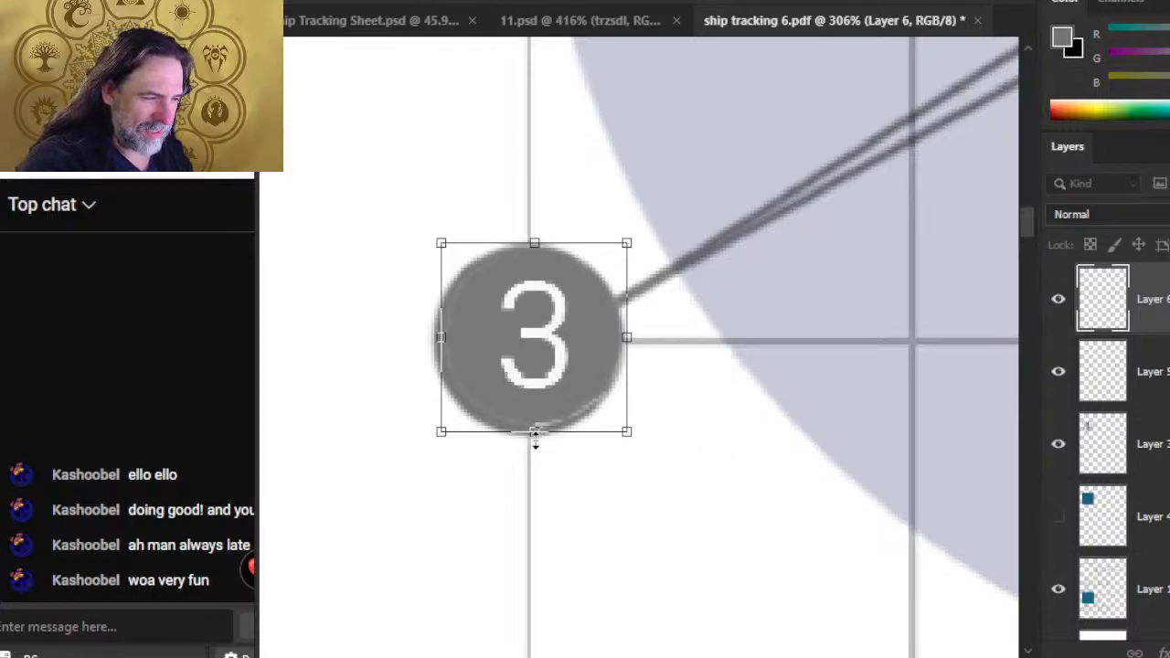
left_click_drag(536, 439, 535, 445)
left_click_drag(426, 339, 434, 343)
key("Return")
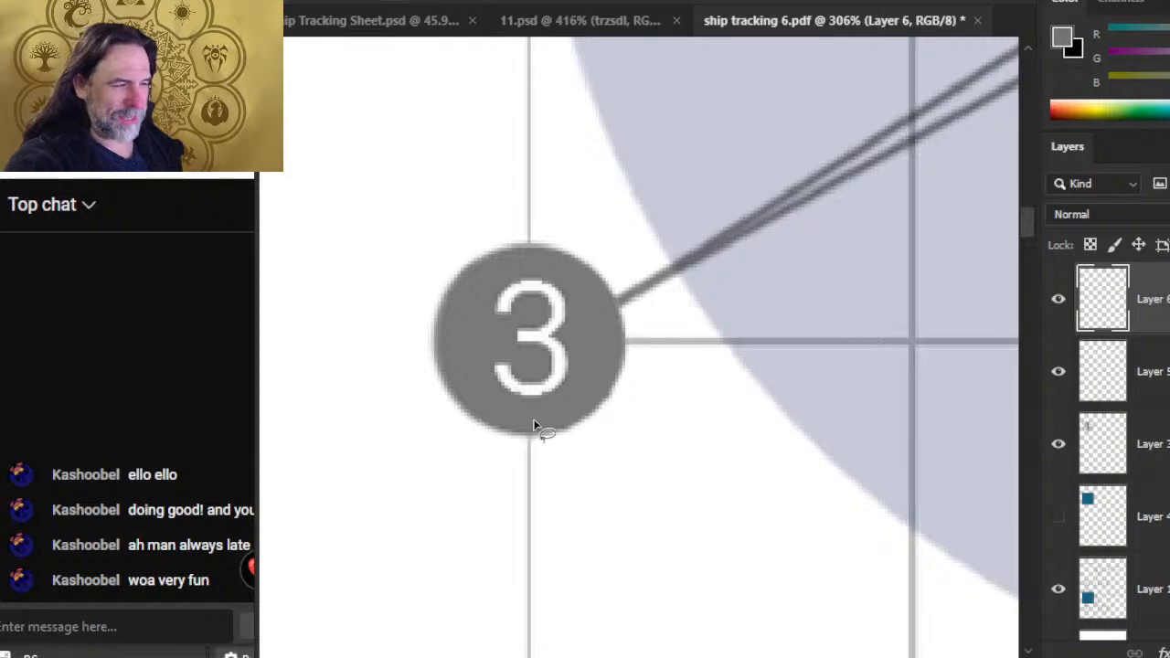
- Erase the excess edge of the pasted 3 where its circle meets the leader and grid lines
key("e")
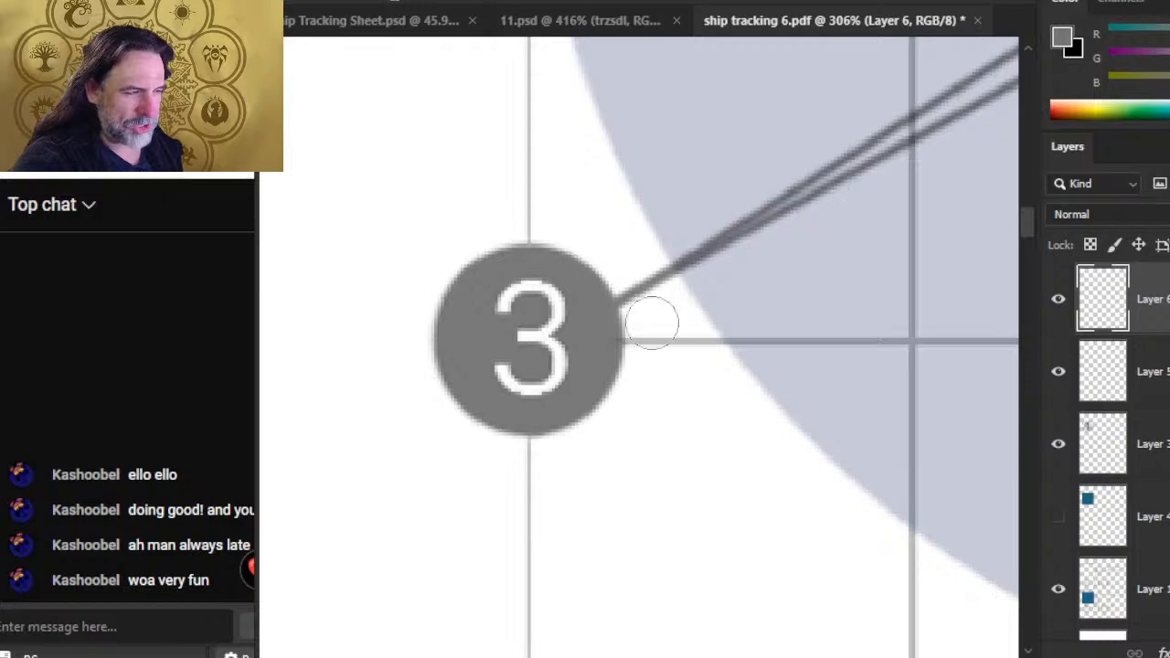
scroll(723, 391, "down", 5)
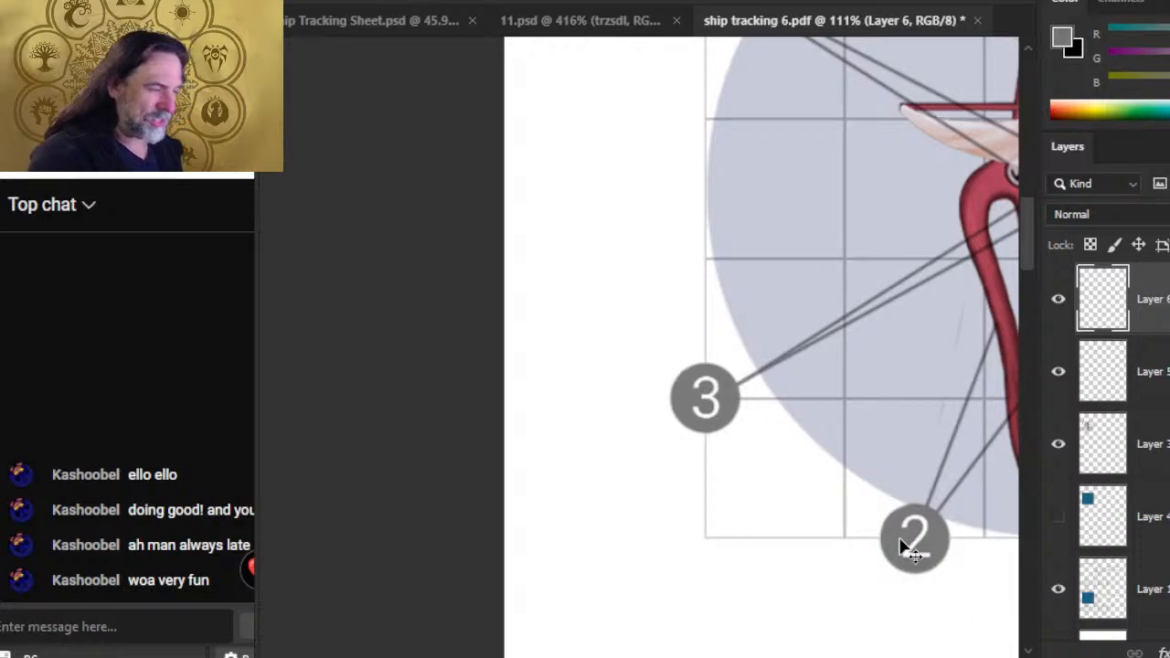
left_click_drag(781, 554, 581, 335)
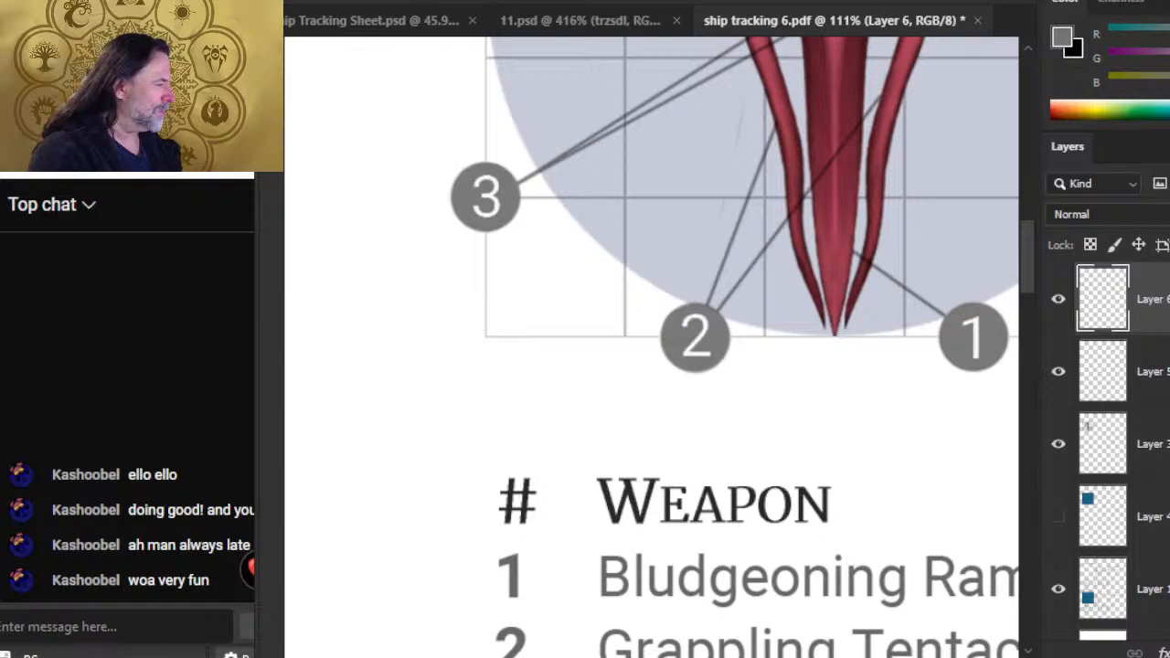
- Select Layer 5 and toggle its visibility off and on to check which label it holds
left_click(1133, 379)
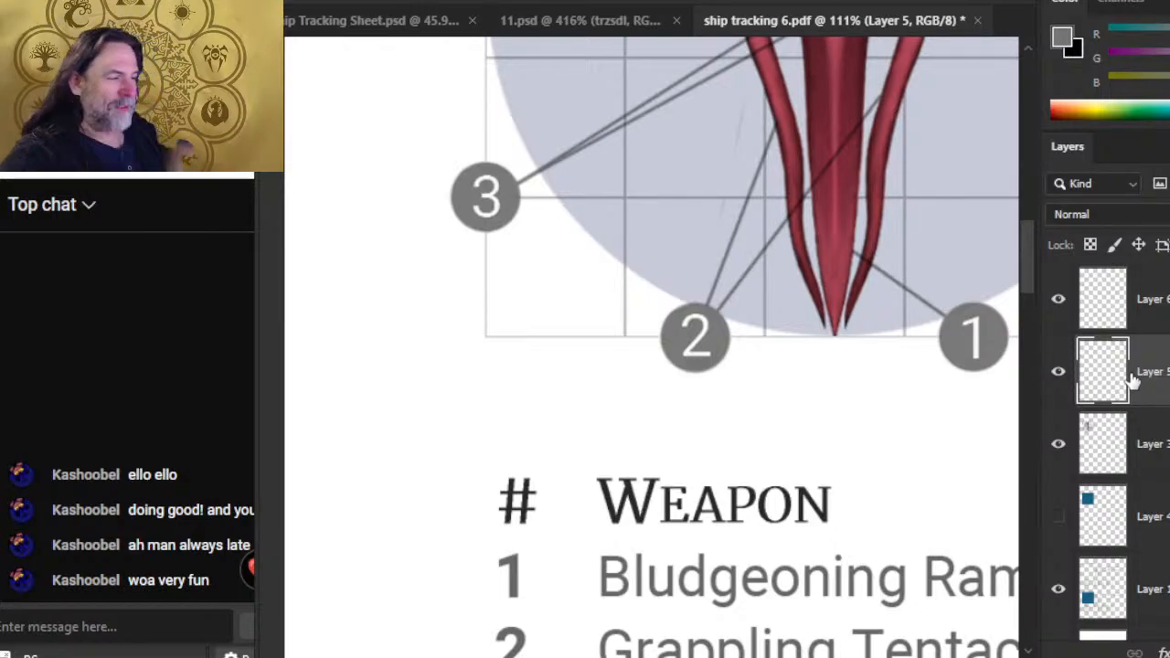
left_click(1060, 383)
left_click(1061, 382)
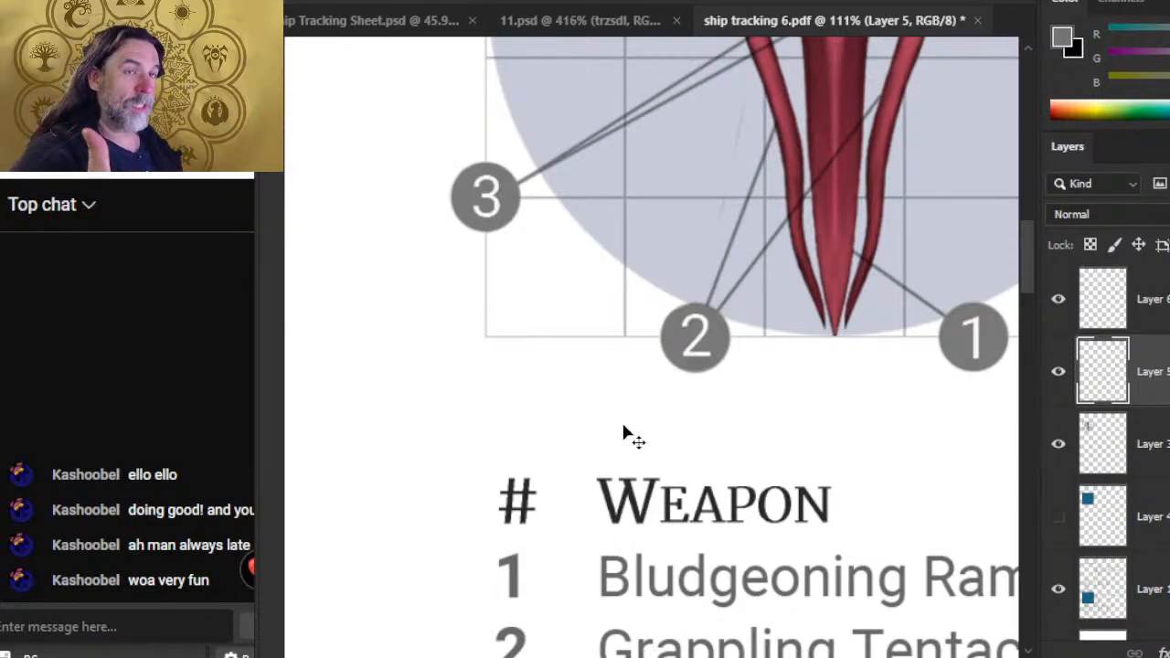
- Merge Layer 6, Layer 5 and Layer 3 of ship tracking 6.pdf into a single layer
left_click(1130, 292)
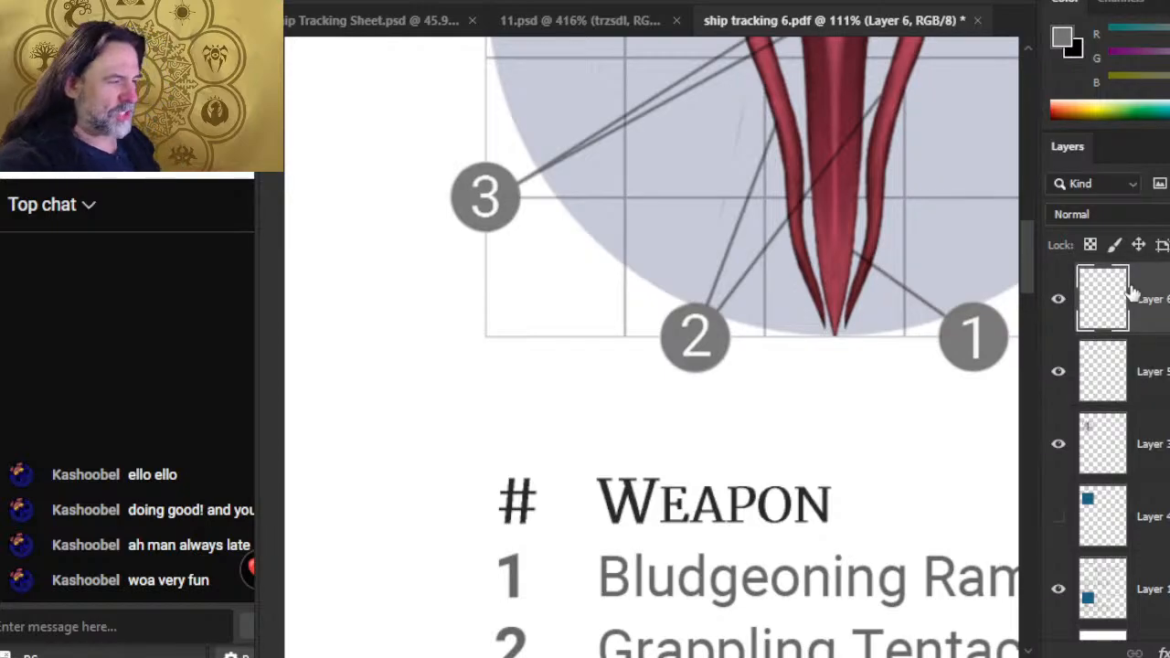
scroll(663, 347, "up", 5)
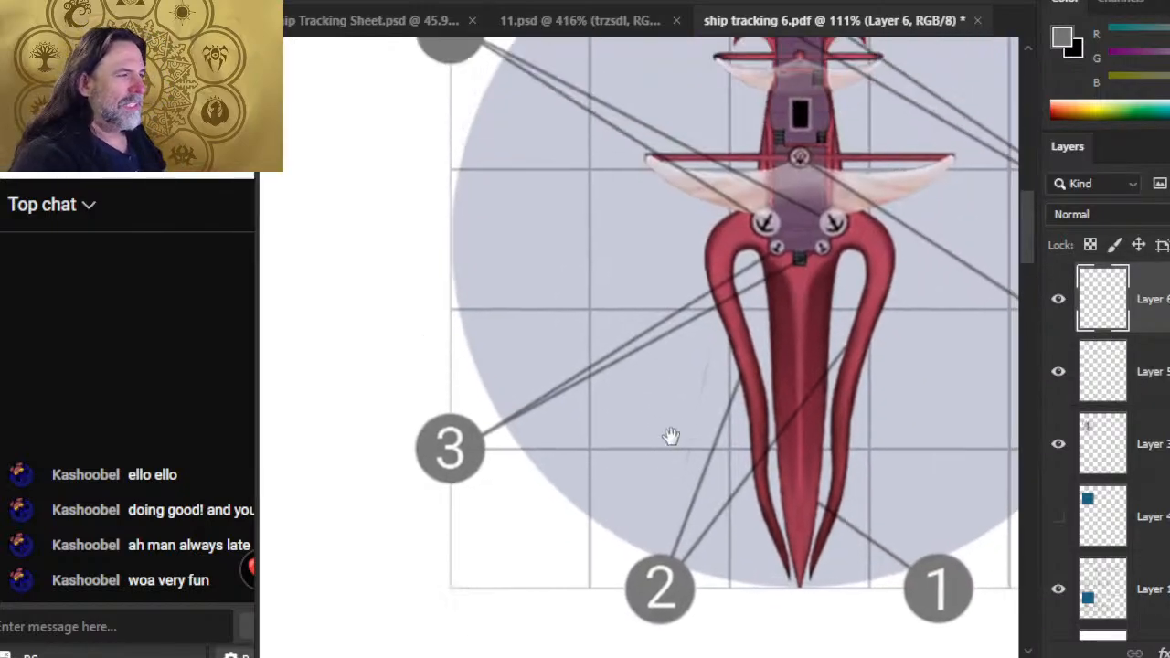
left_click_drag(743, 355, 697, 364)
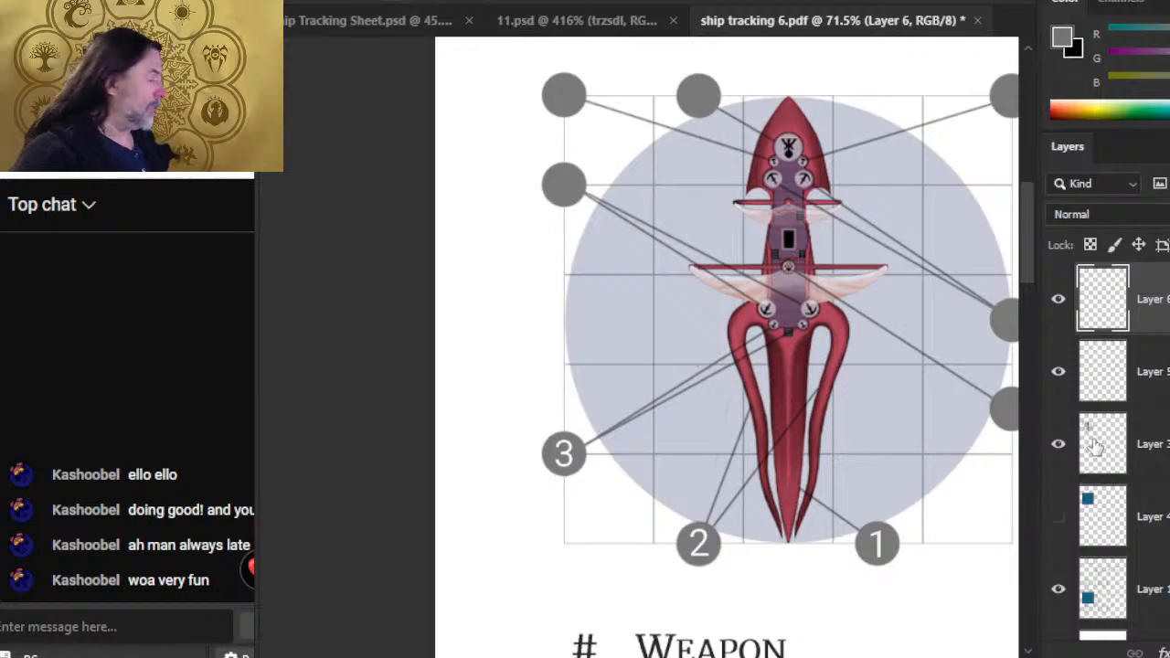
right_click(1144, 514)
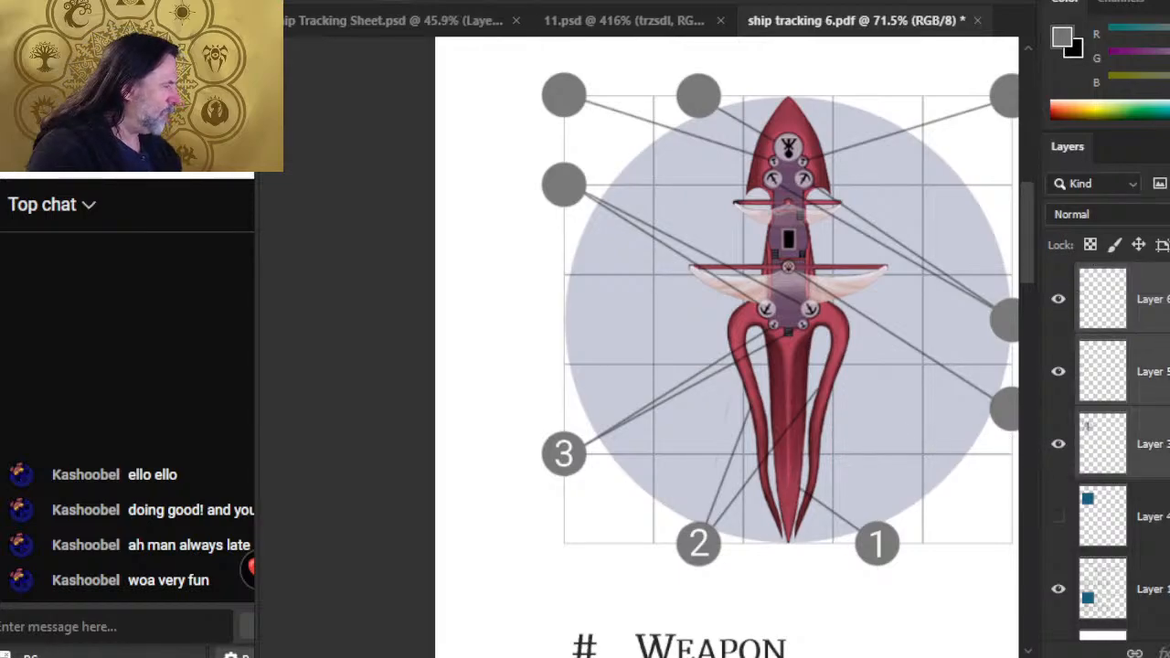
left_click(1001, 565)
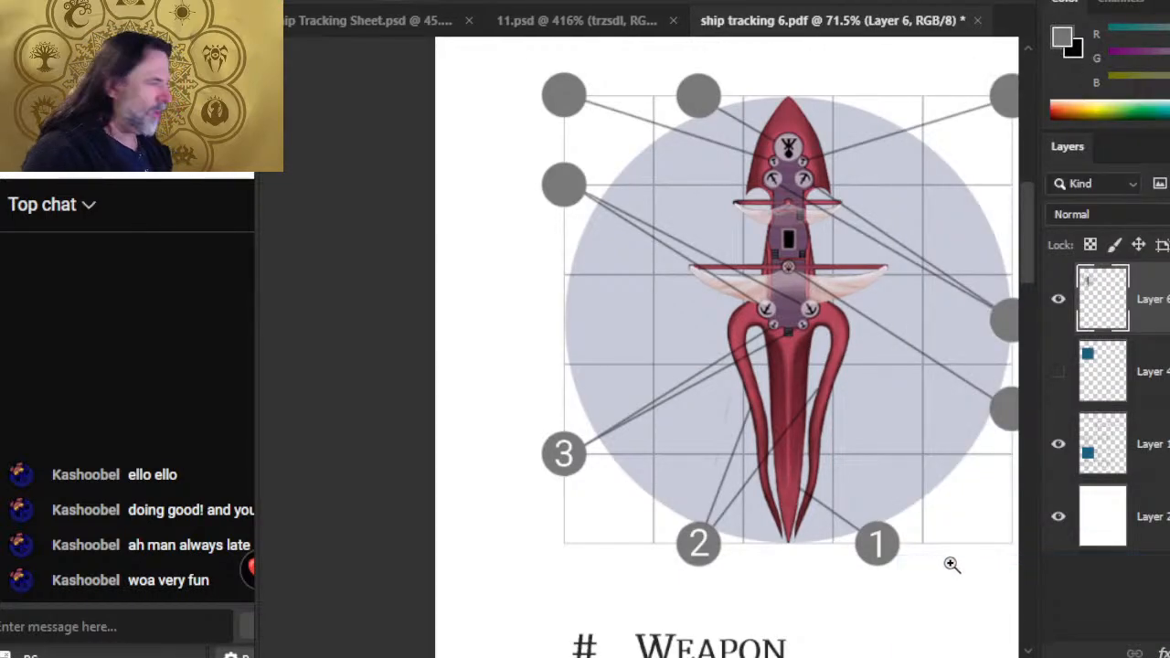
key("alt+Tab")
scroll(755, 393, "down", 10)
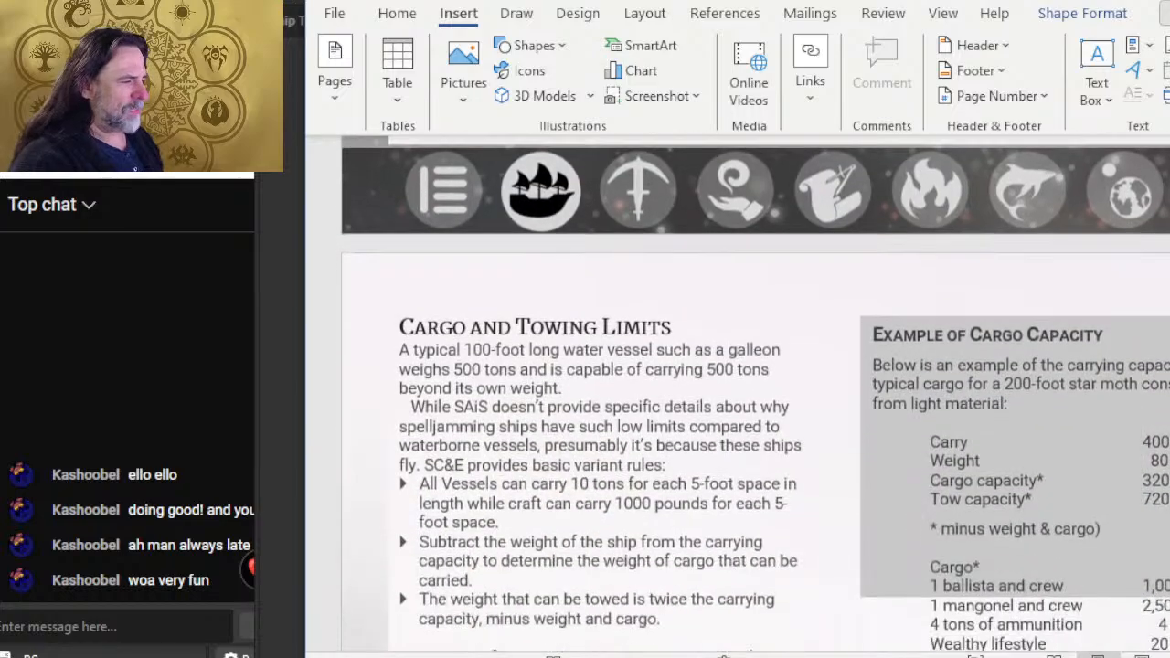
key("alt+Tab")
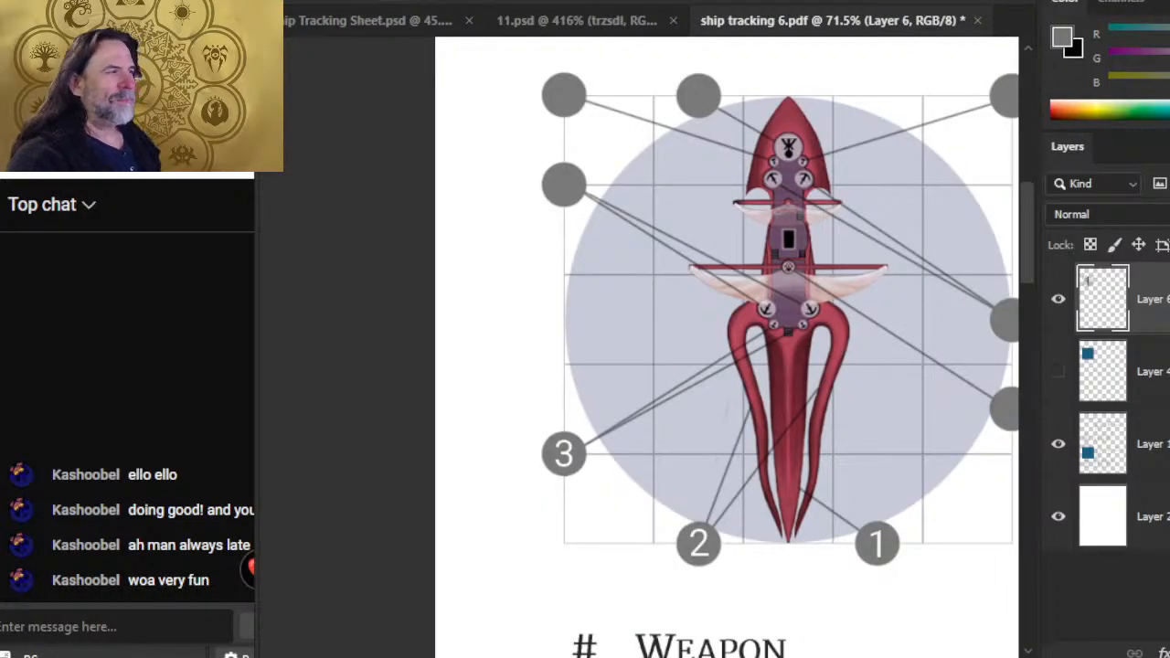
- Close the Ship Tracking Sheet.psd document without saving its changes
left_click(363, 21)
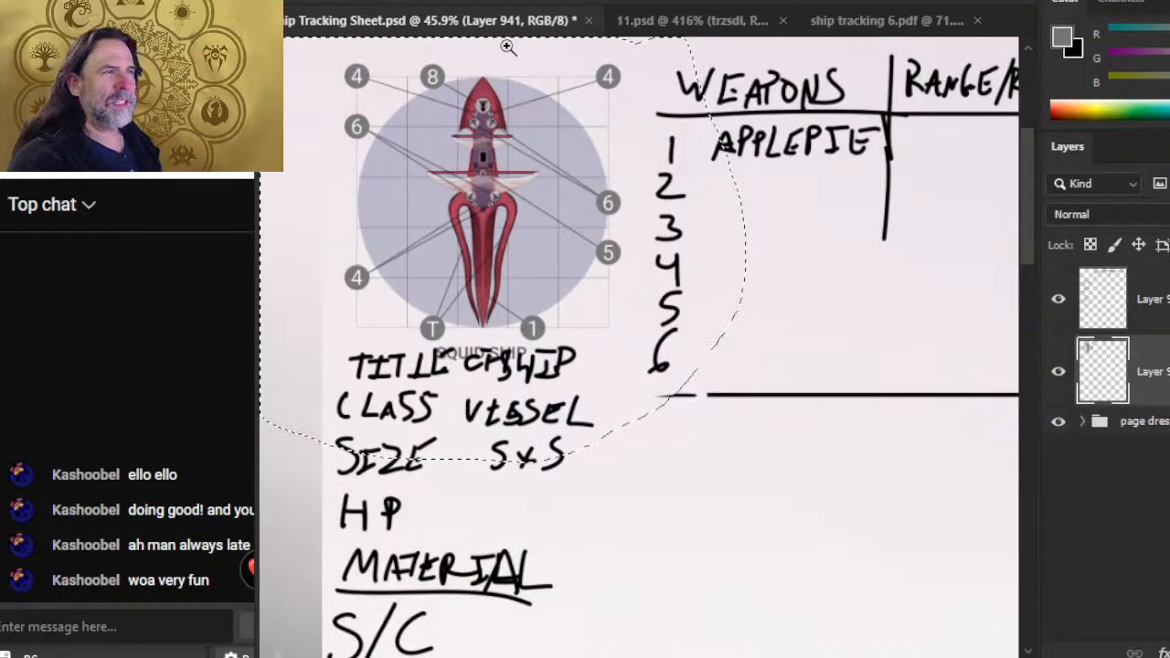
left_click(588, 20)
left_click(638, 239)
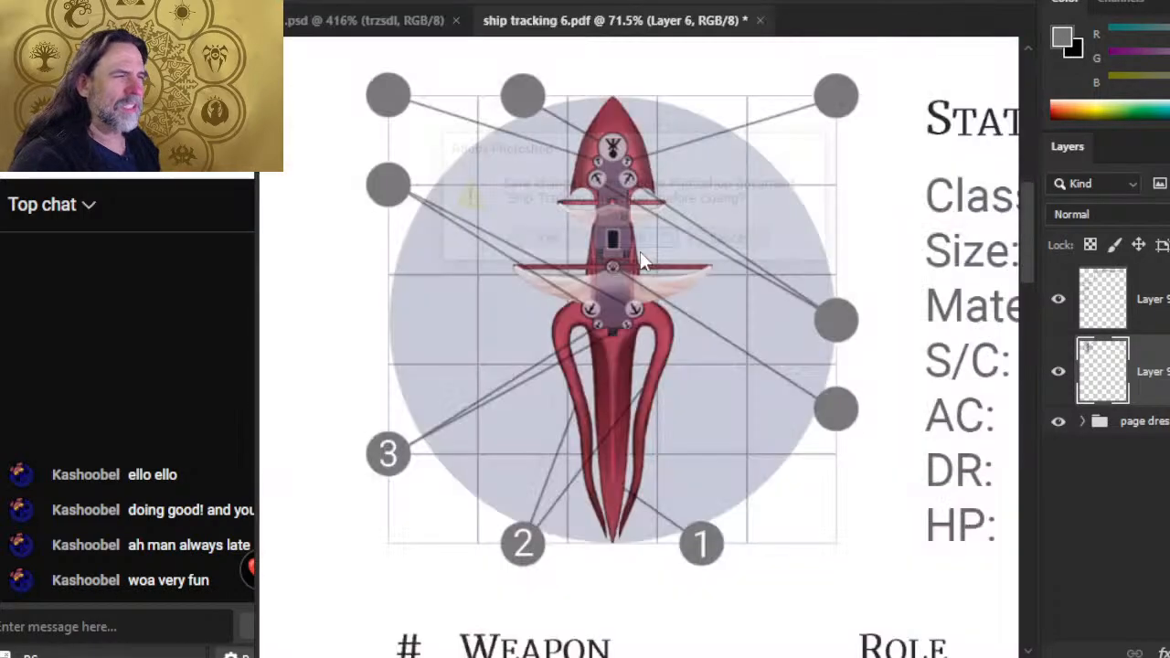
- Bring up the 11.psd document and try to make a selection at the clipped TYRANTSHIP label
left_click(336, 22)
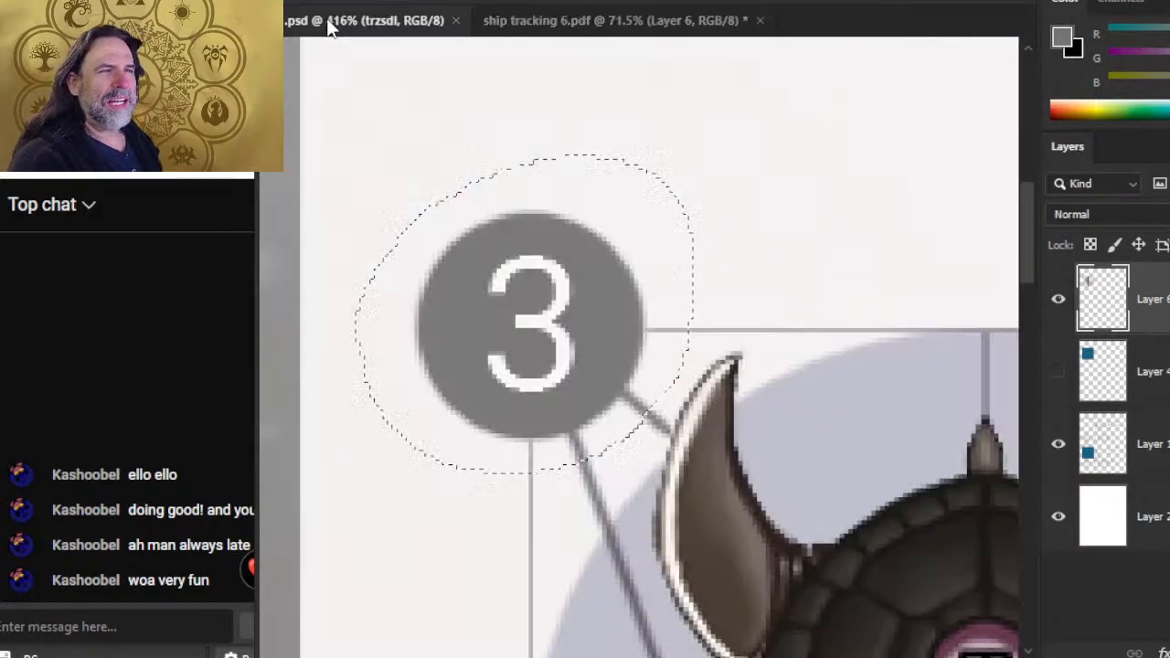
left_click(812, 470)
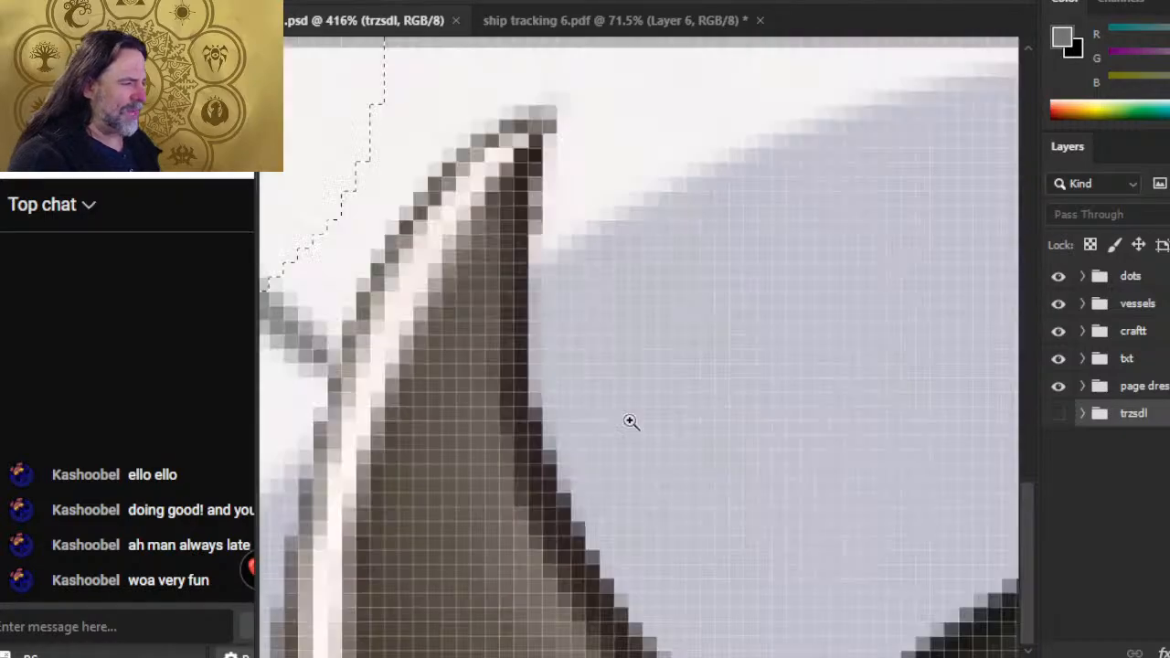
left_click_drag(846, 509, 639, 492)
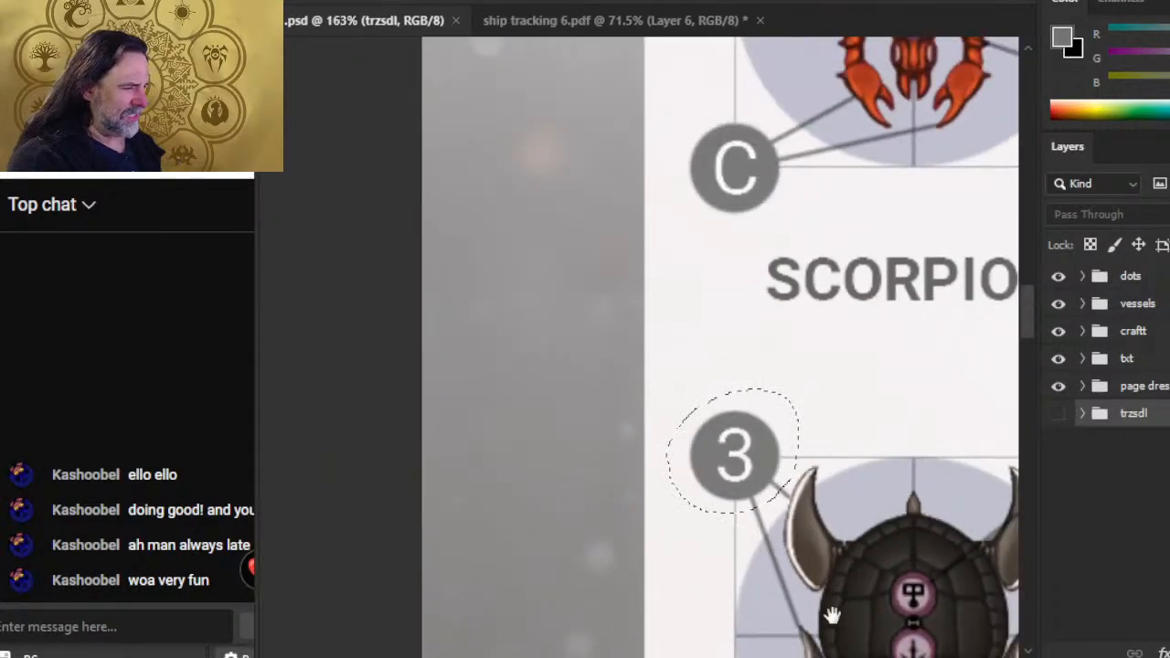
left_click_drag(832, 614, 512, 18)
left_click_drag(732, 503, 875, 254)
left_click_drag(794, 508, 679, 311)
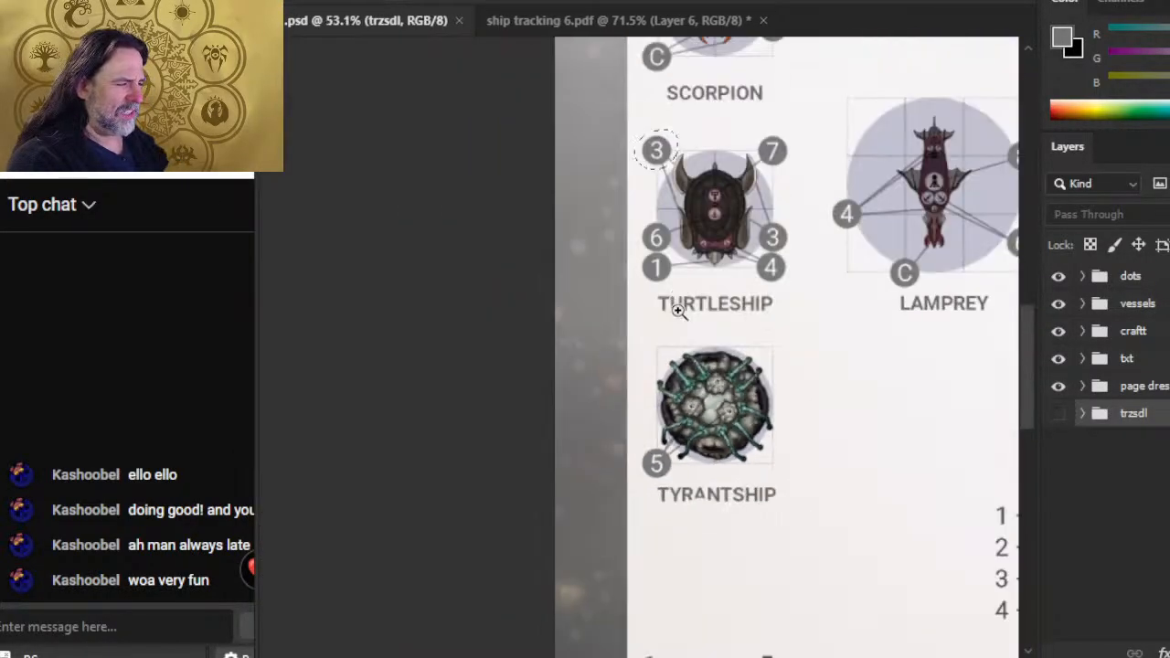
left_click_drag(808, 577, 625, 350)
key("w")
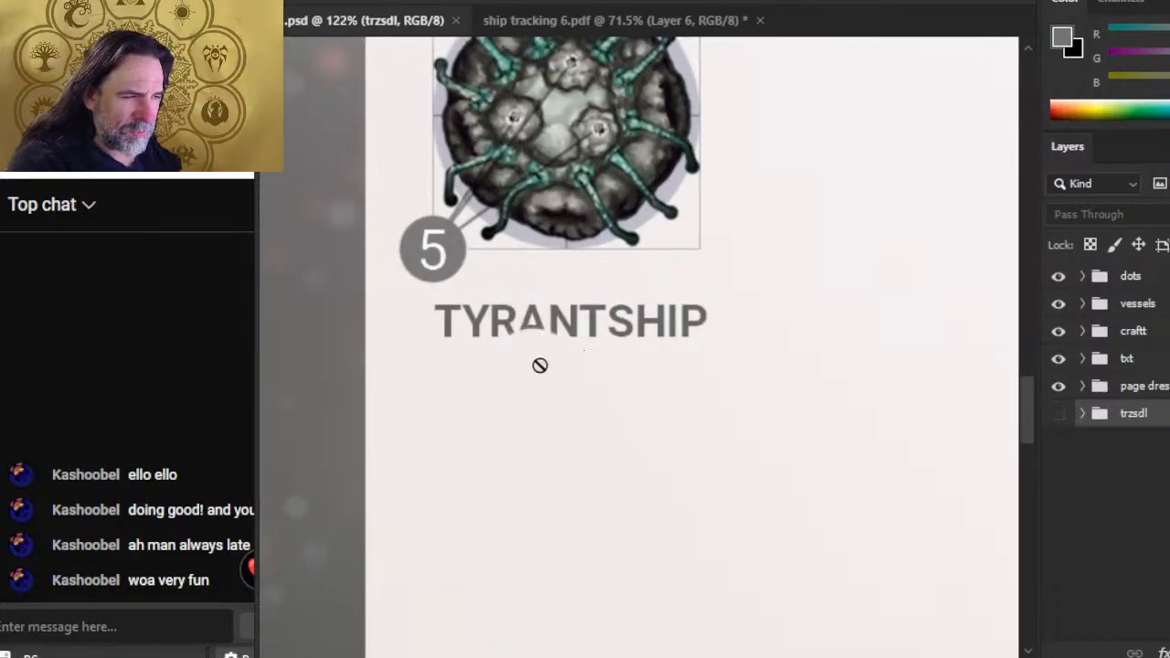
left_click(541, 368)
left_click(611, 247)
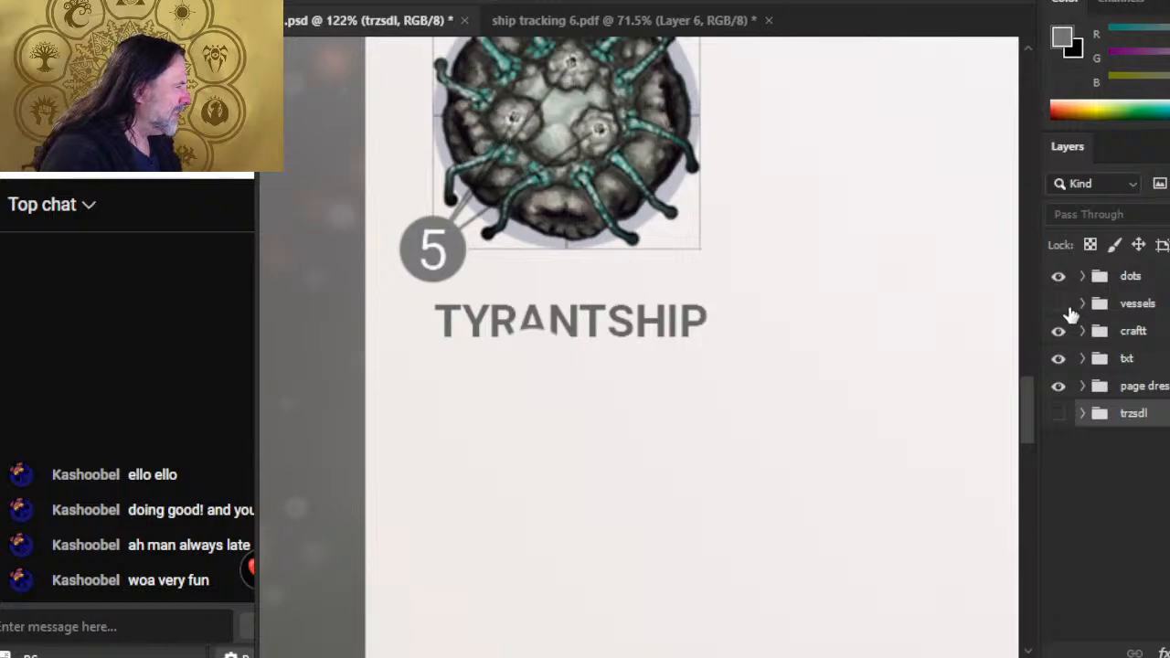
- Toggle the visibility of the vessels, dots and txt groups to find the one holding the TYRANTSHIP label, and select the txt group
left_click(1060, 305)
left_click(1059, 304)
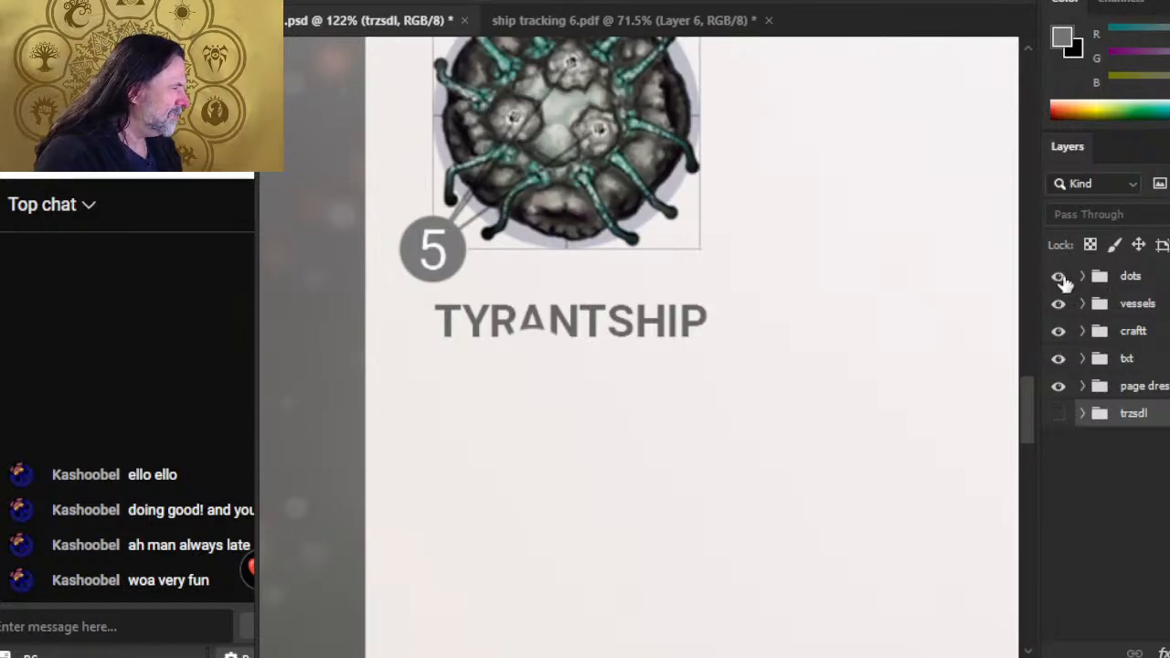
left_click(1059, 277)
left_click(1058, 277)
left_click(1059, 360)
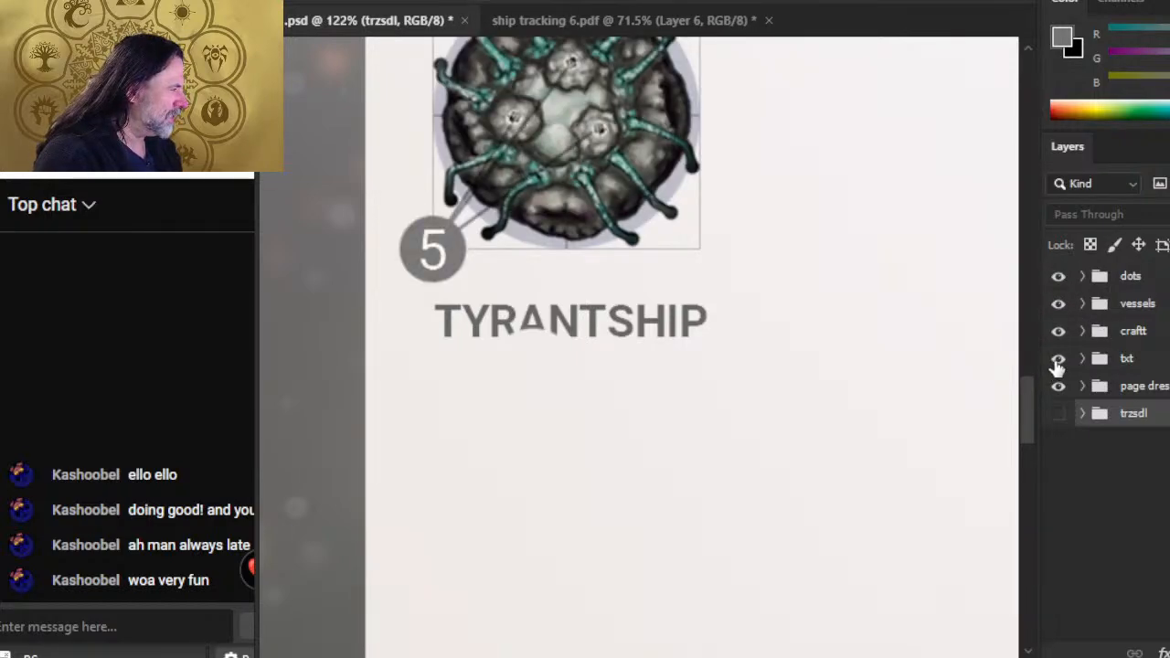
left_click(1059, 360)
left_click(1059, 360)
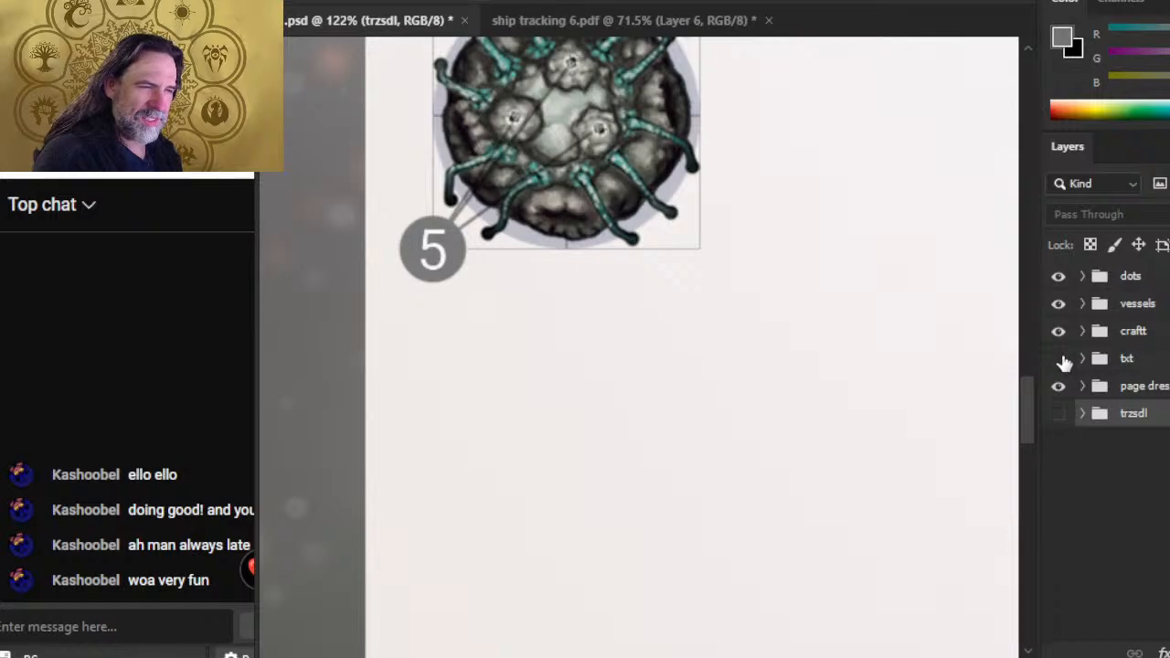
left_click(1059, 360)
left_click(1094, 364)
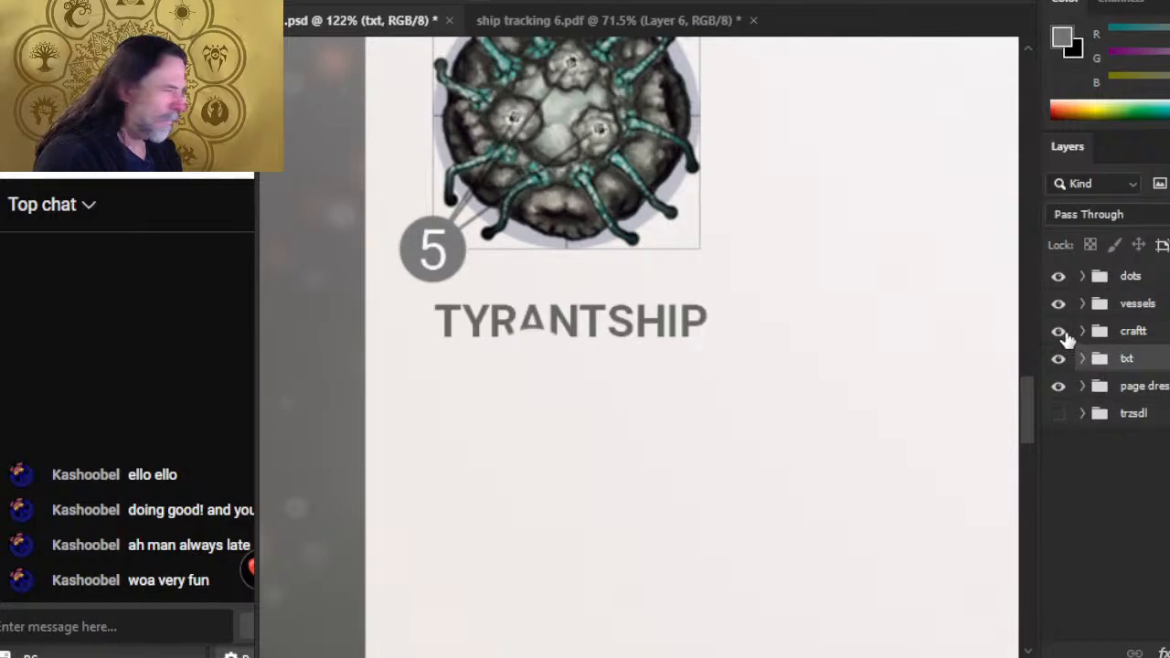
- Temporarily hide the craftt, vessels and dots groups to check what covers the TYRANTSHIP label, restoring each one
left_click(1061, 335)
left_click(1059, 305)
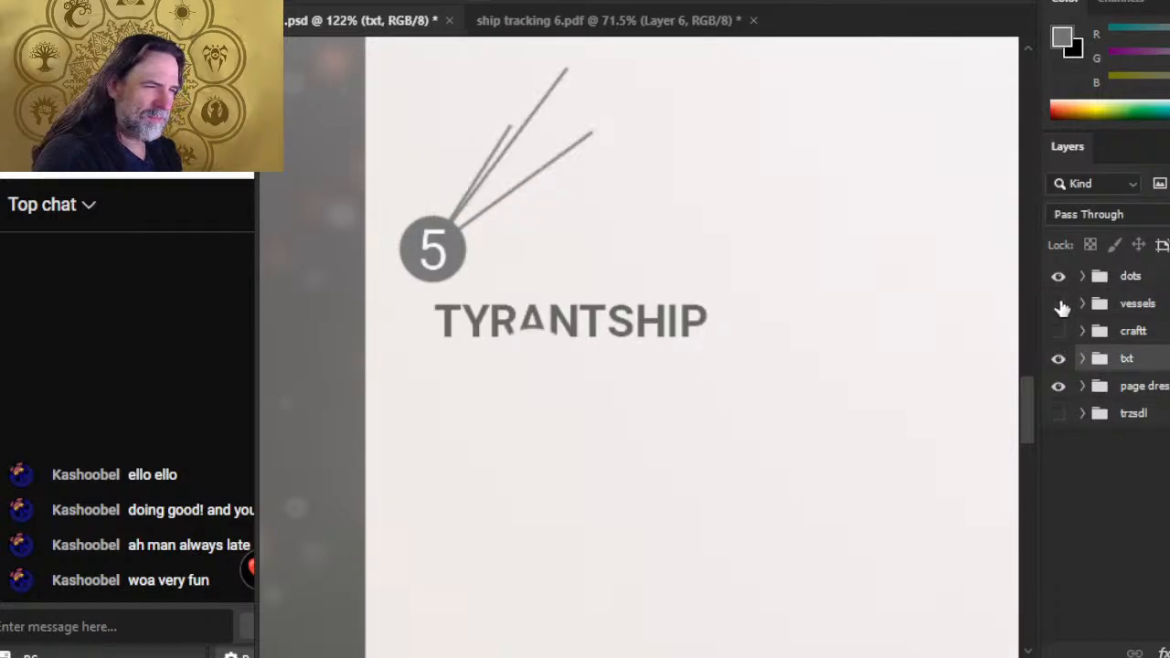
left_click(1058, 276)
left_click(1059, 276)
left_click(1059, 305)
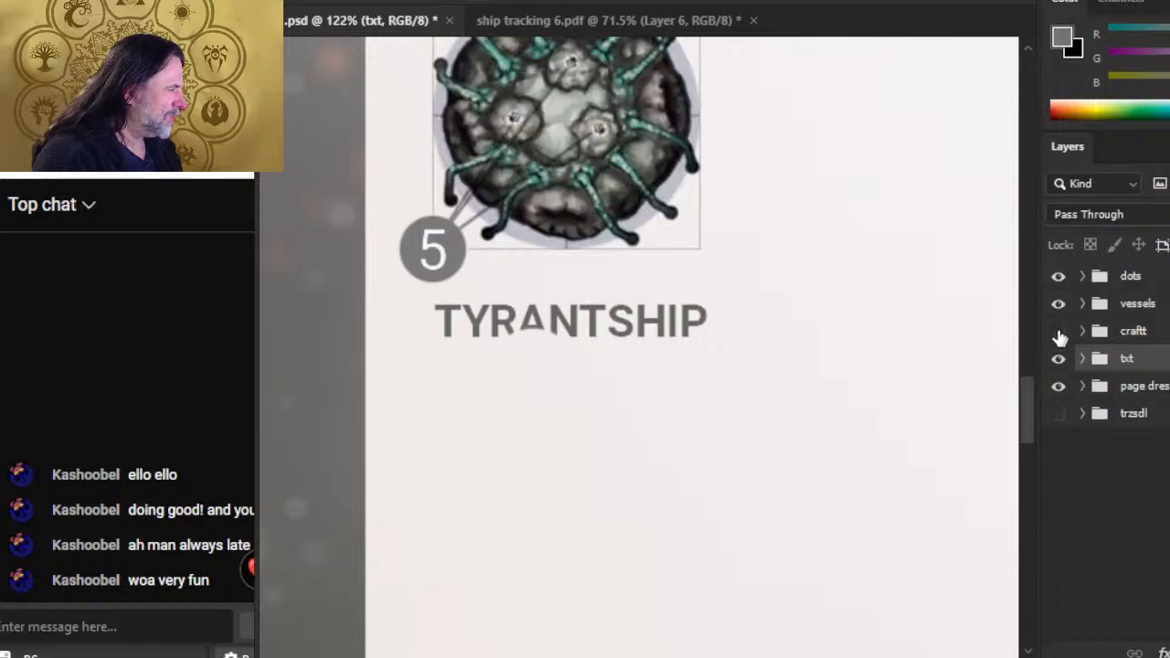
left_click(1059, 331)
- Expand the txt group, toggle individual layers on and off to look for the TYRANTSHIP label's layer, and collapse the group
left_click(1083, 362)
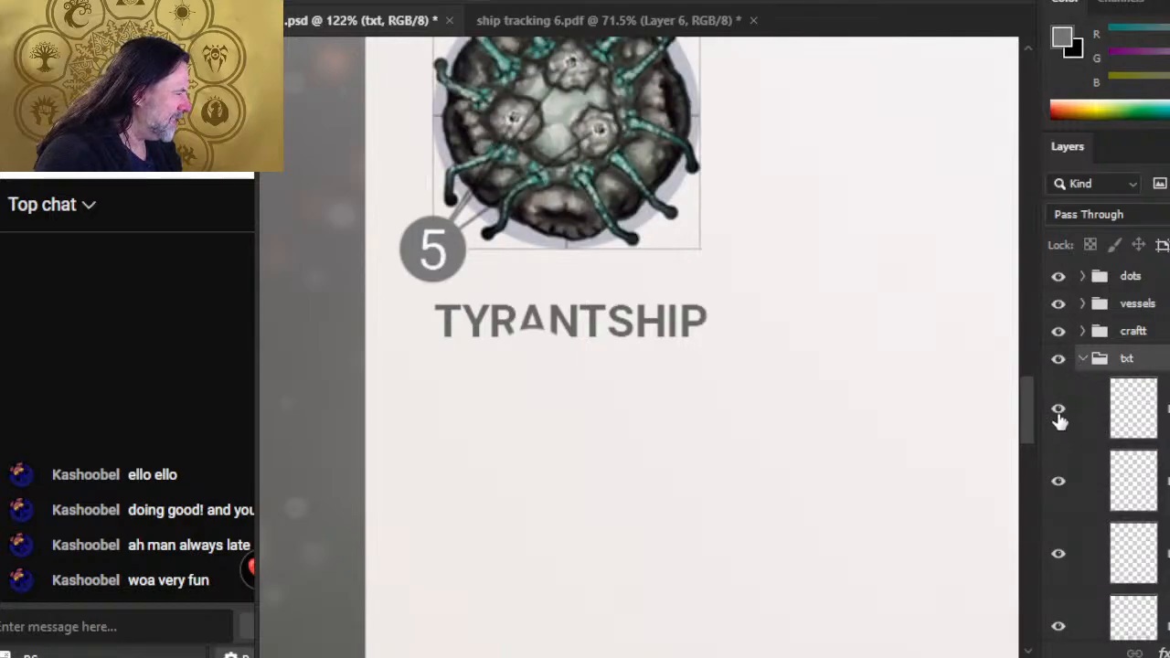
left_click(1059, 411)
left_click(1059, 413)
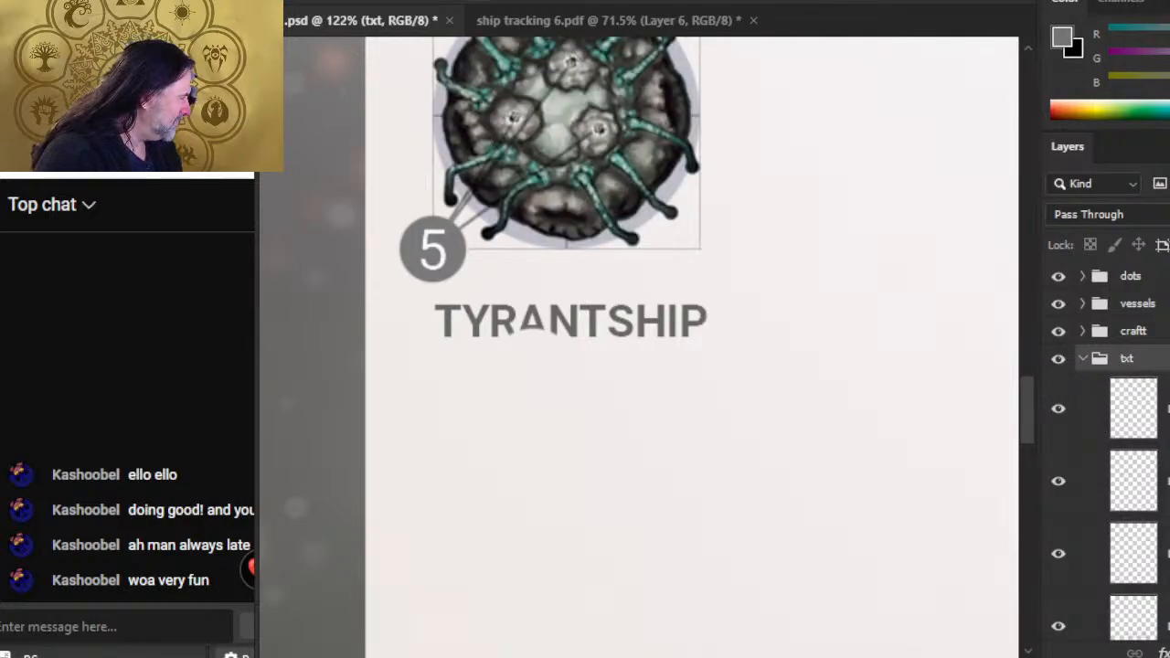
scroll(1106, 448, "down", 4)
scroll(1063, 411, "up", 1)
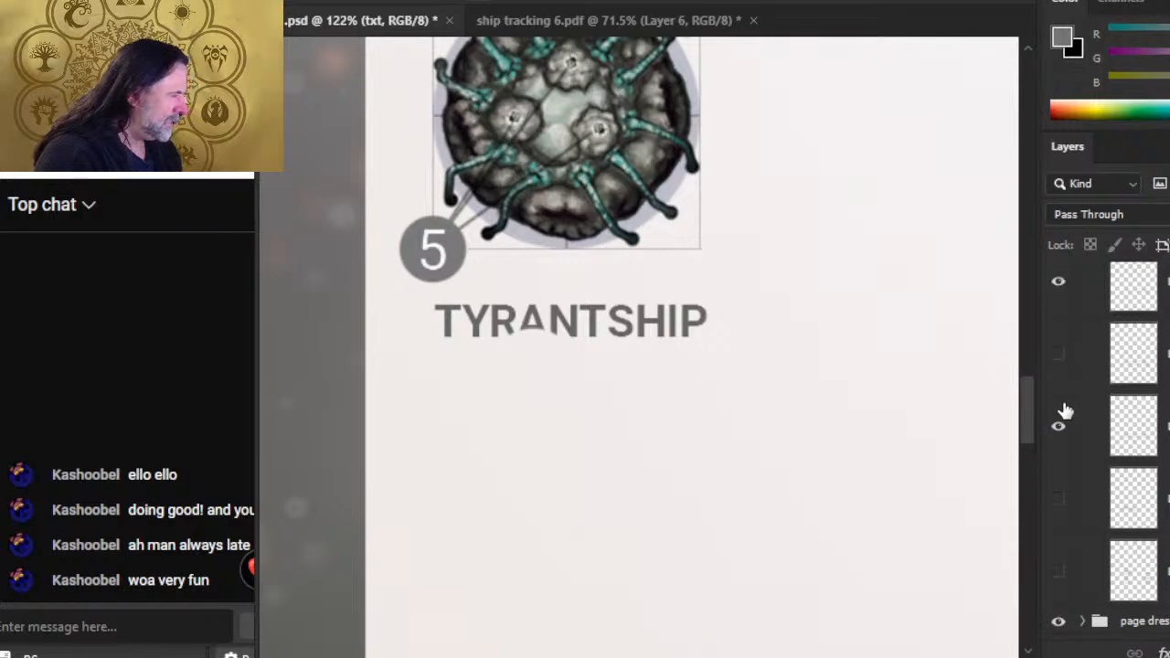
left_click(1058, 428)
left_click(1058, 429)
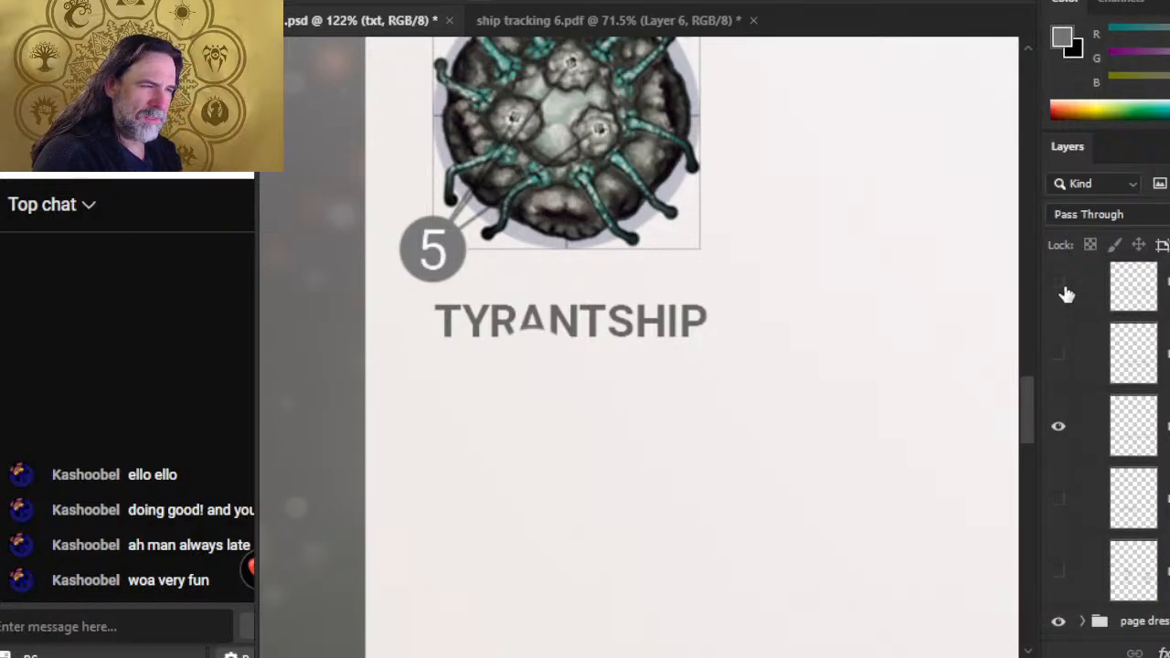
scroll(1106, 430, "up", 6)
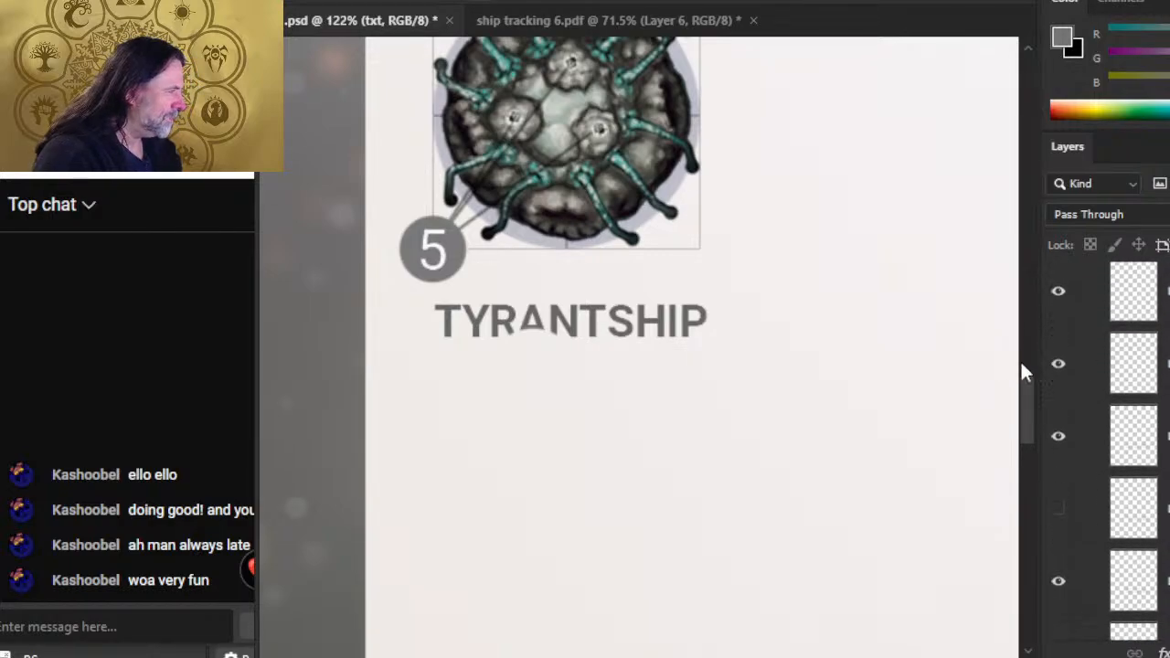
left_click(1058, 365)
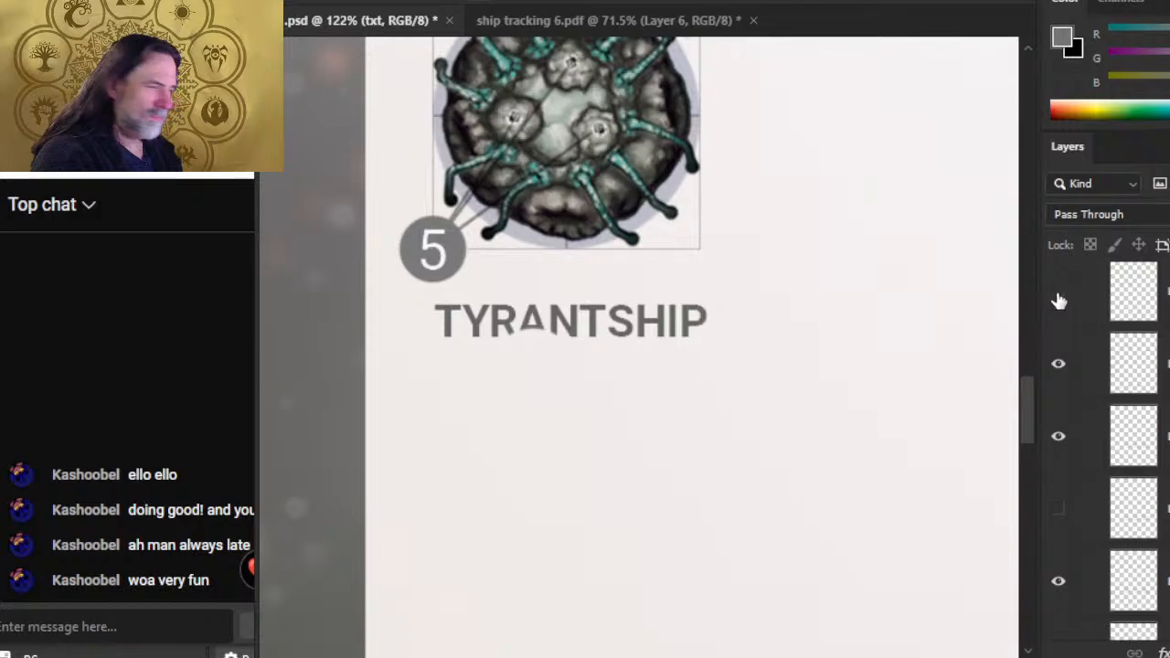
scroll(1106, 412, "up", 5)
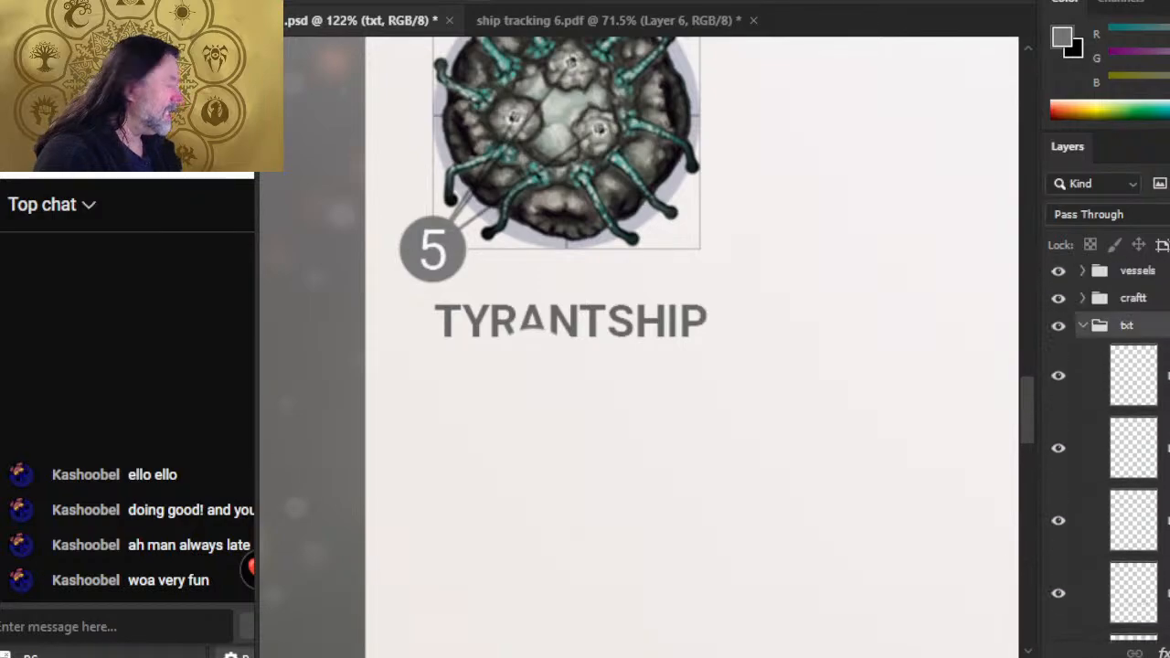
left_click(1082, 359)
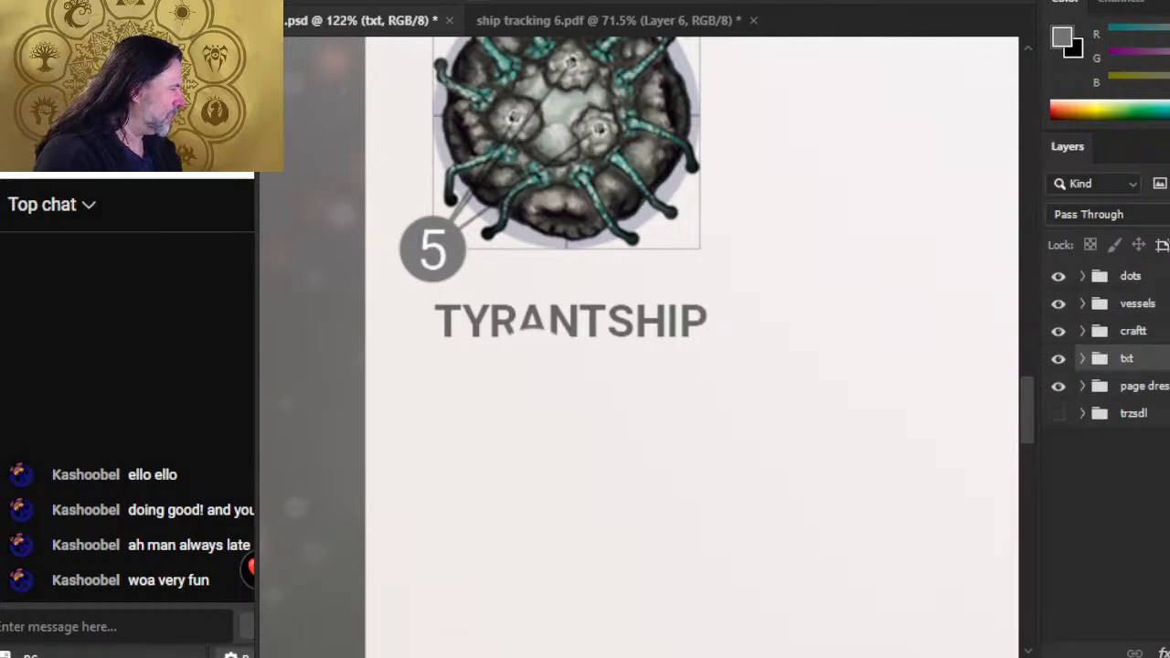
- Examine the craft diagrams and their numbered weapon markers, from the Cuttlefish to the Spiderling
left_click_drag(748, 428, 671, 431)
left_click_drag(799, 552, 732, 214)
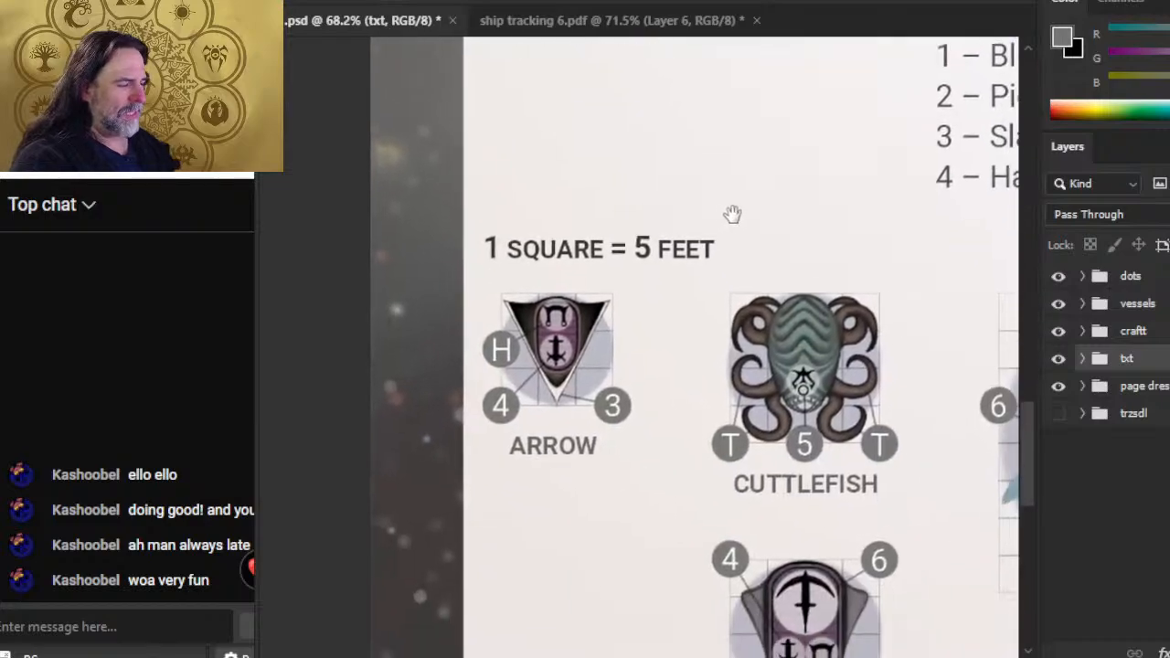
left_click_drag(814, 507, 462, 294)
left_click_drag(792, 290, 889, 464)
left_click_drag(534, 328, 612, 431)
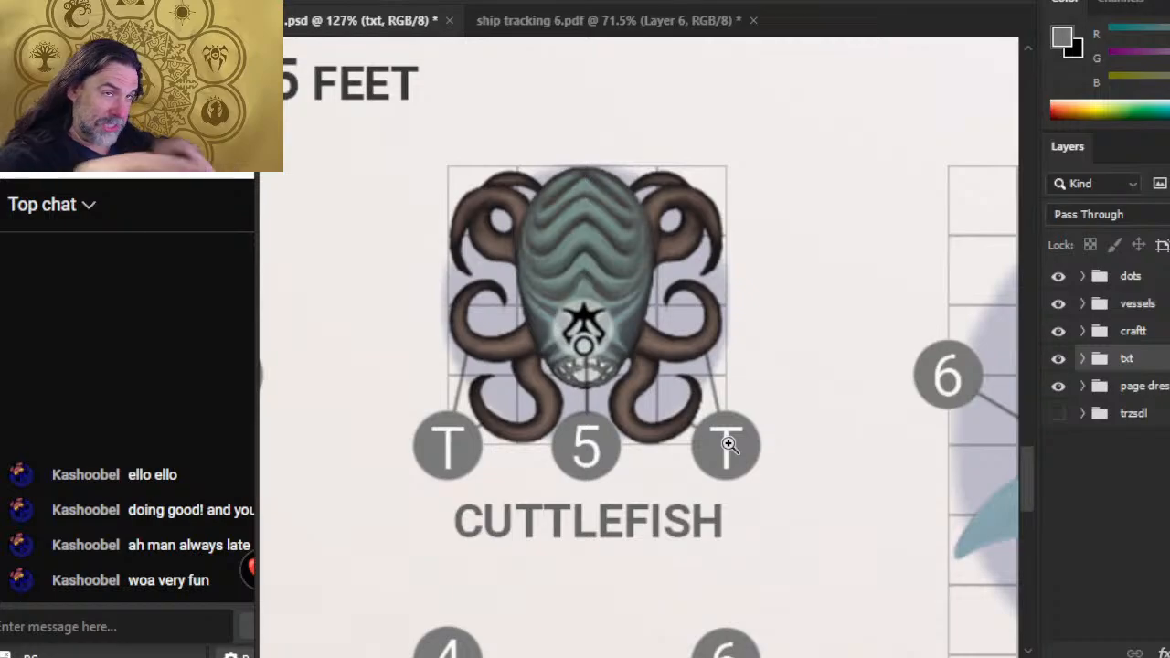
left_click_drag(734, 515, 701, 254)
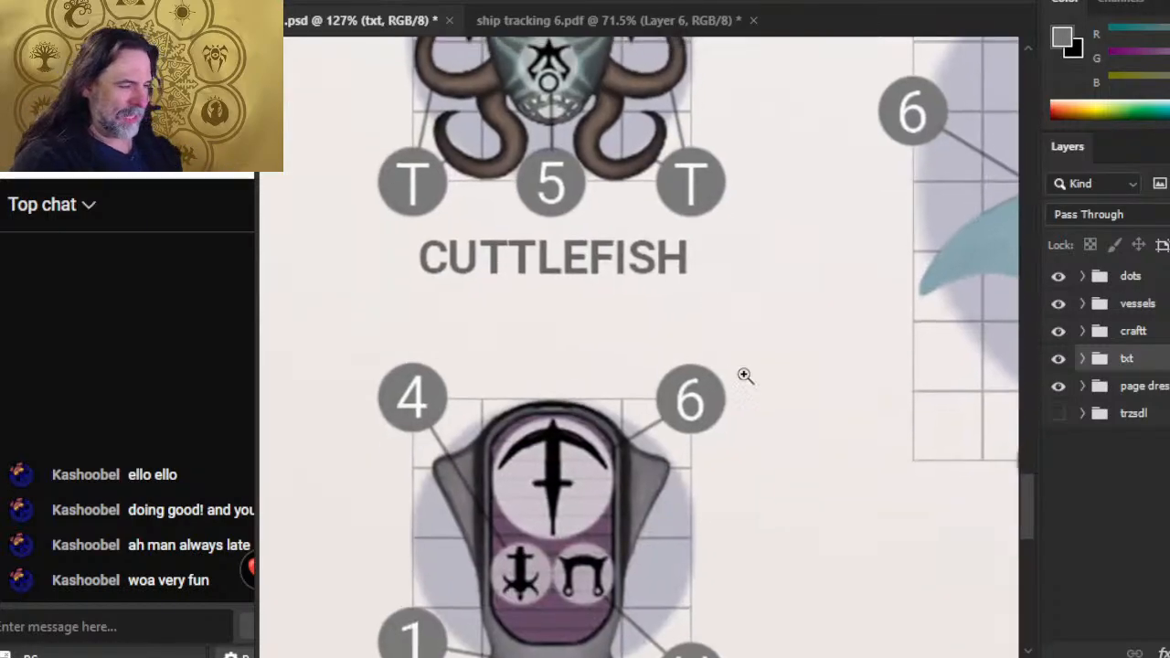
left_click_drag(821, 487, 455, 476)
left_click_drag(842, 514, 645, 466)
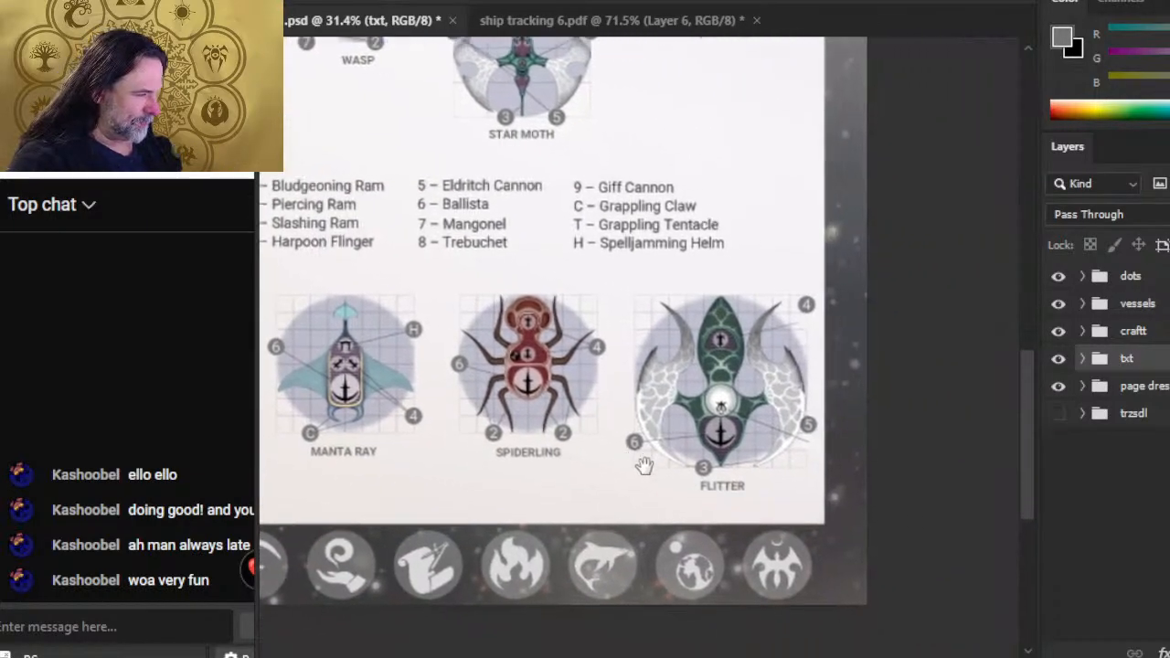
left_click_drag(509, 368, 613, 478)
left_click_drag(557, 453, 628, 374)
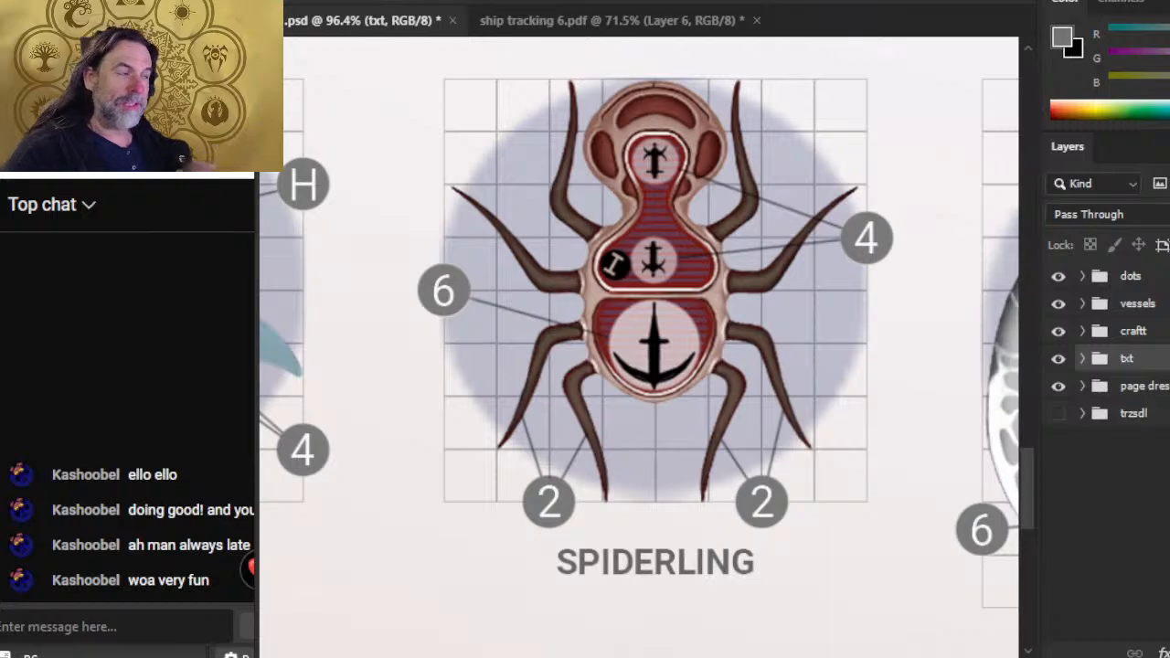
- Check the blank weapon markers on the Space Galleon diagram in ship tracking 6.pdf and return to 11.psd
key("alt+Tab")
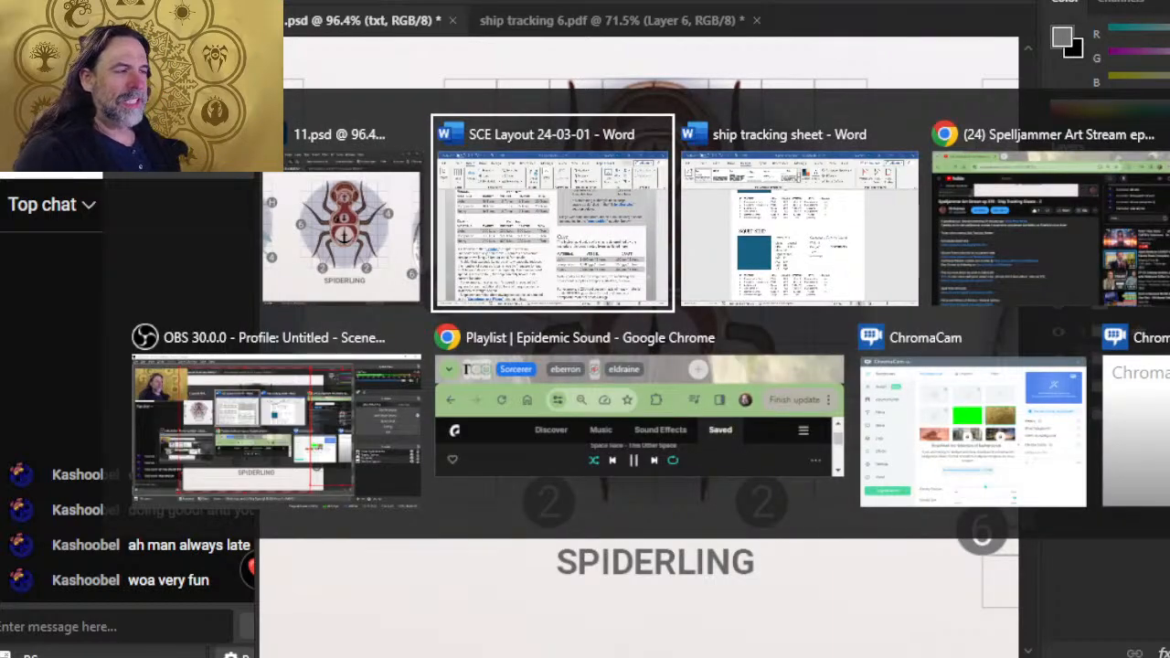
key("Escape")
key("alt+Tab")
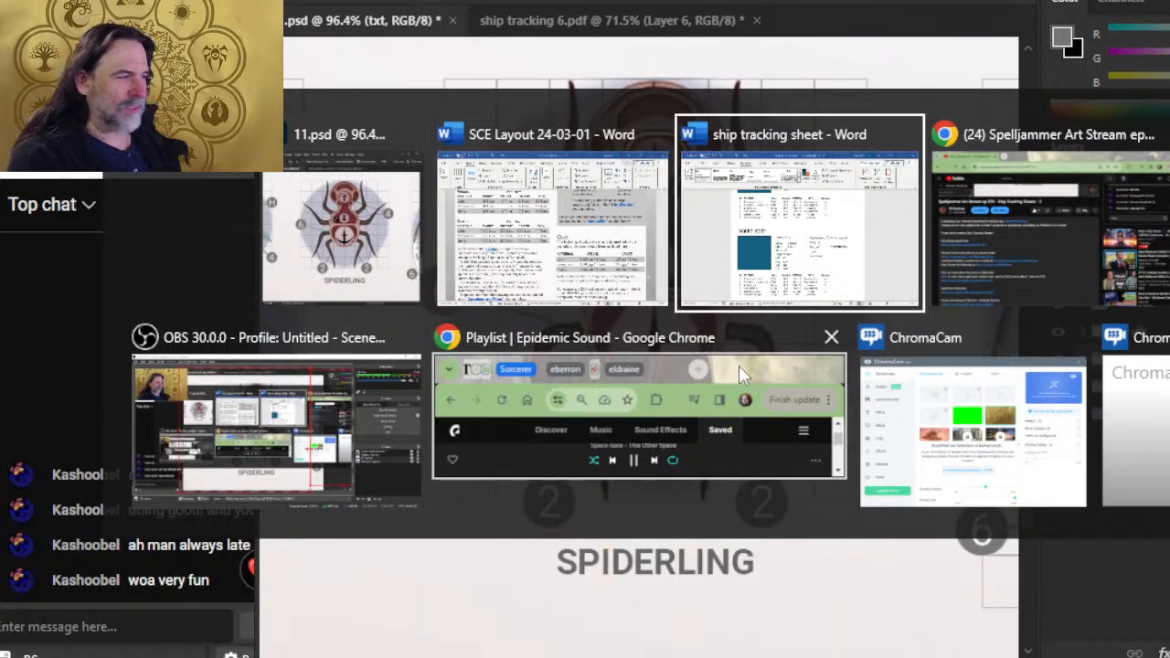
key("Escape")
left_click(647, 22)
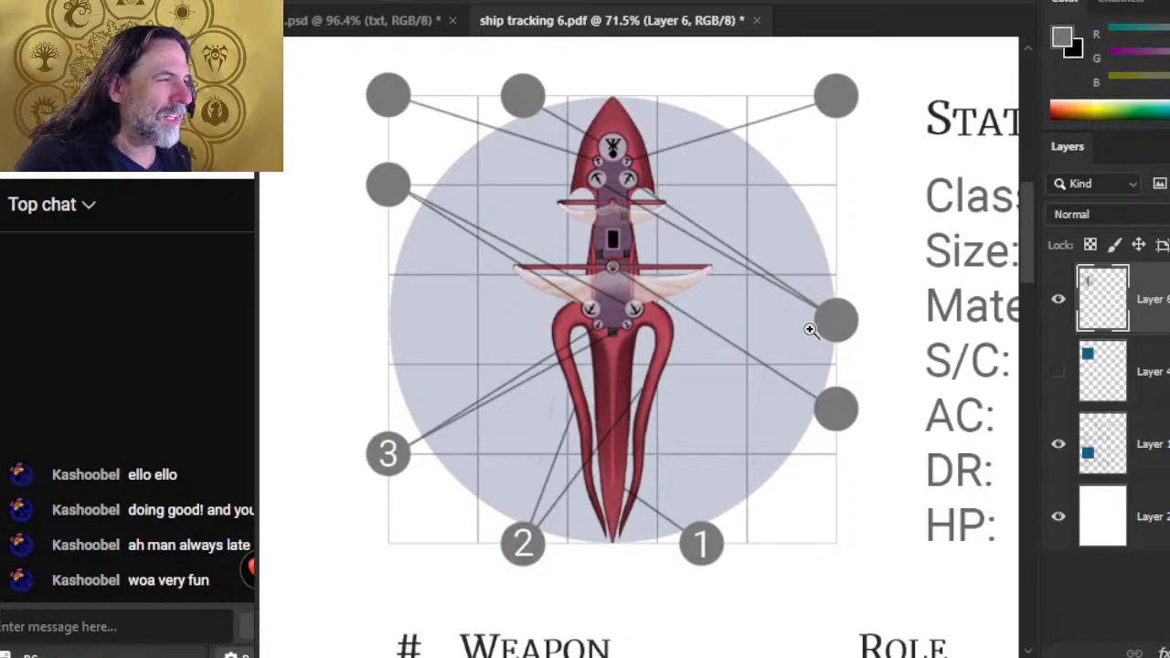
key("alt+Tab")
key("alt+Tab")
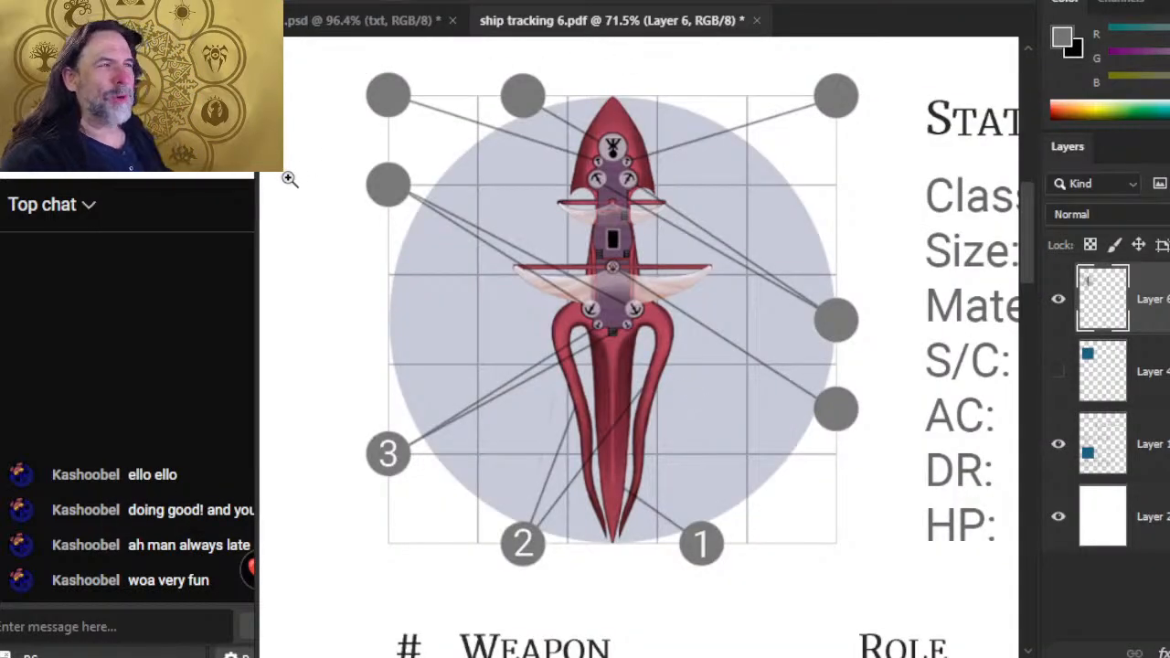
left_click(353, 27)
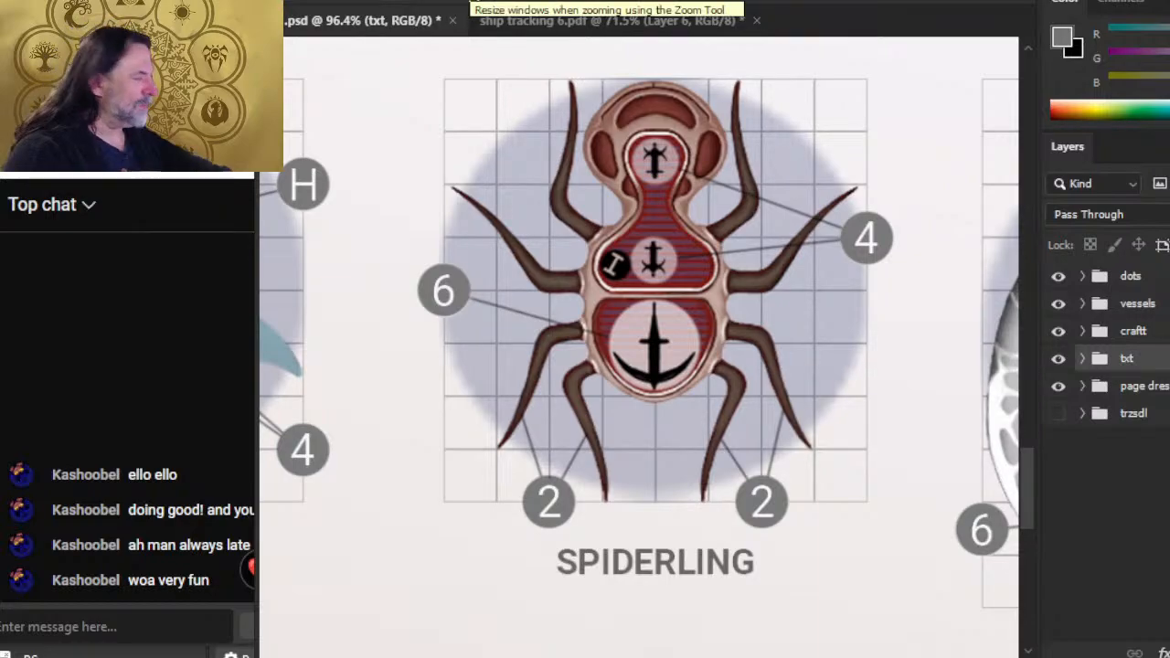
- Lasso the grey number 4 marker beside the Spiderling and copy it from the artwork
left_click_drag(797, 263, 665, 278)
left_click(741, 233)
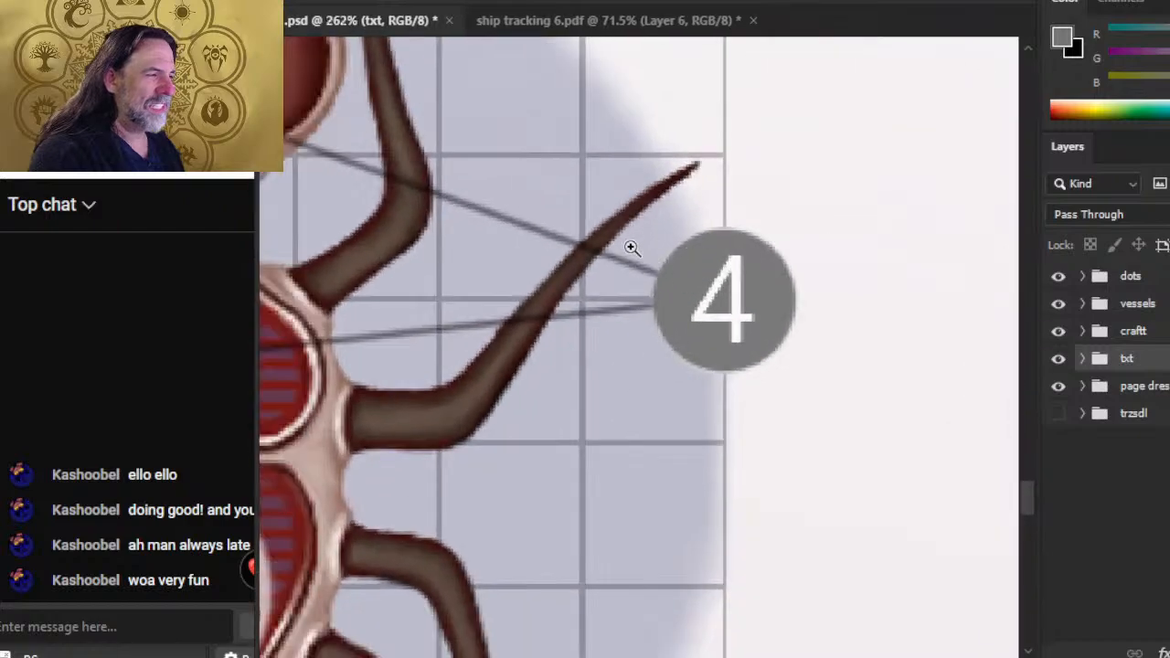
mouse_move(713, 218)
left_mouse_down()
mouse_move(676, 237)
mouse_move(643, 288)
mouse_move(644, 331)
mouse_move(685, 369)
mouse_move(737, 385)
mouse_move(792, 364)
mouse_move(814, 294)
left_mouse_up()
left_click_drag(754, 227, 727, 217)
key("ctrl+c")
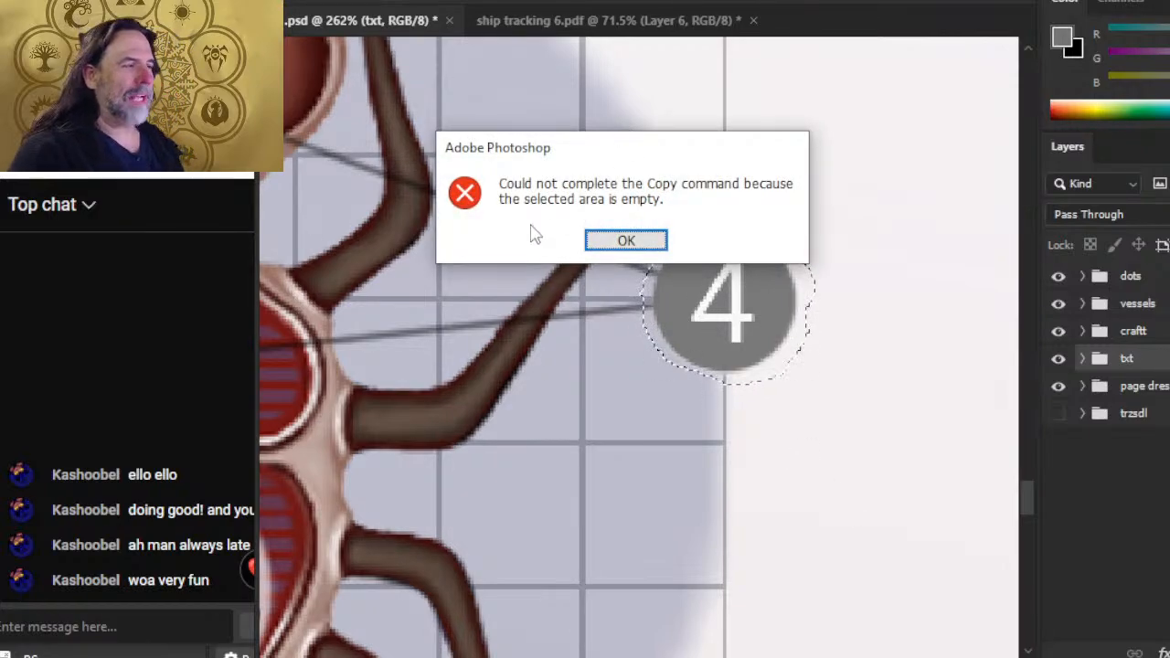
key("Return")
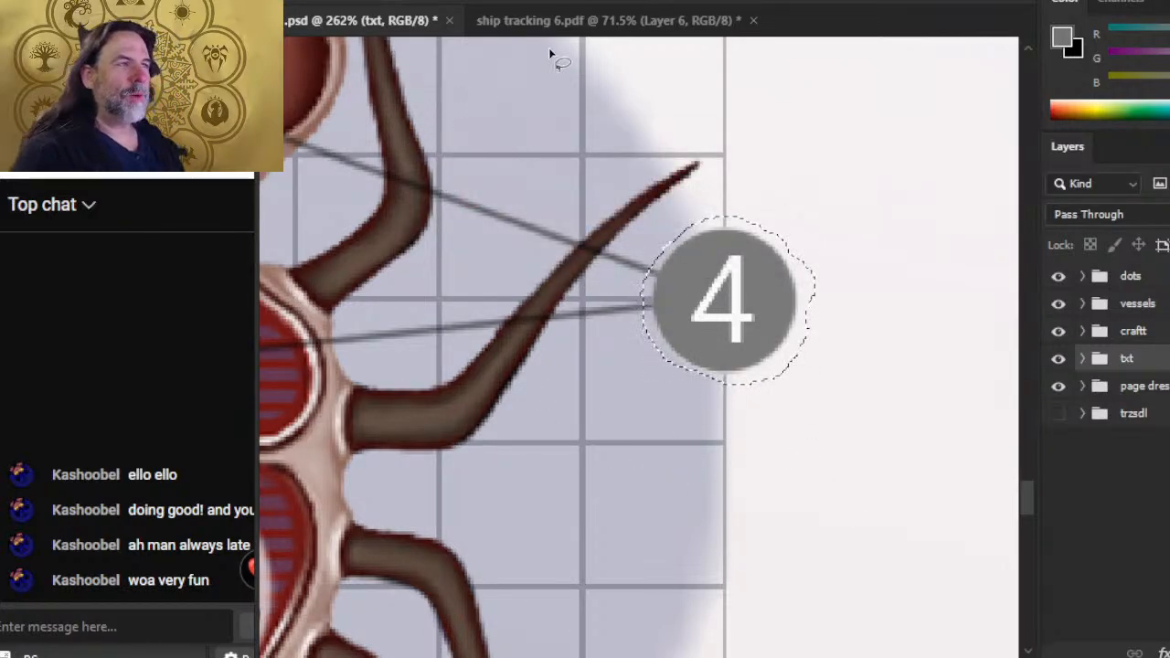
- Paste the copied number 4 marker into ship tracking 6.pdf and move it onto the Space Galleon diagram
left_click(551, 20)
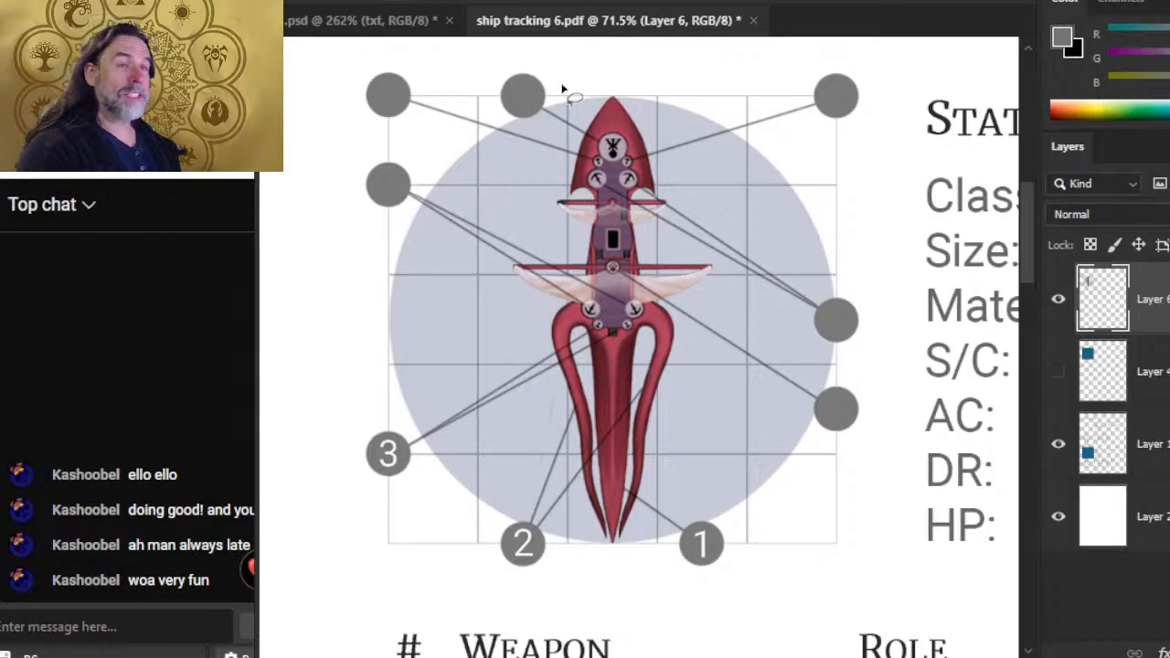
key("ctrl+v")
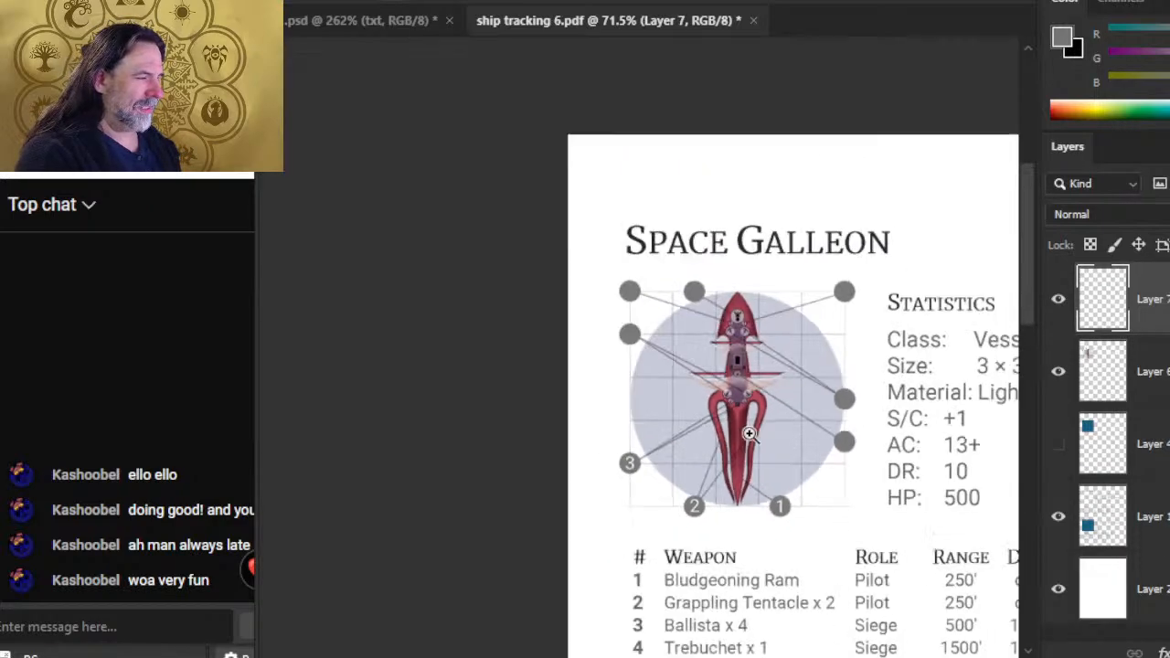
scroll(846, 471, "down", 3)
mouse_move(891, 491)
left_mouse_down()
mouse_move(667, 412)
mouse_move(704, 284)
mouse_move(679, 360)
mouse_move(695, 346)
mouse_move(797, 388)
left_mouse_up()
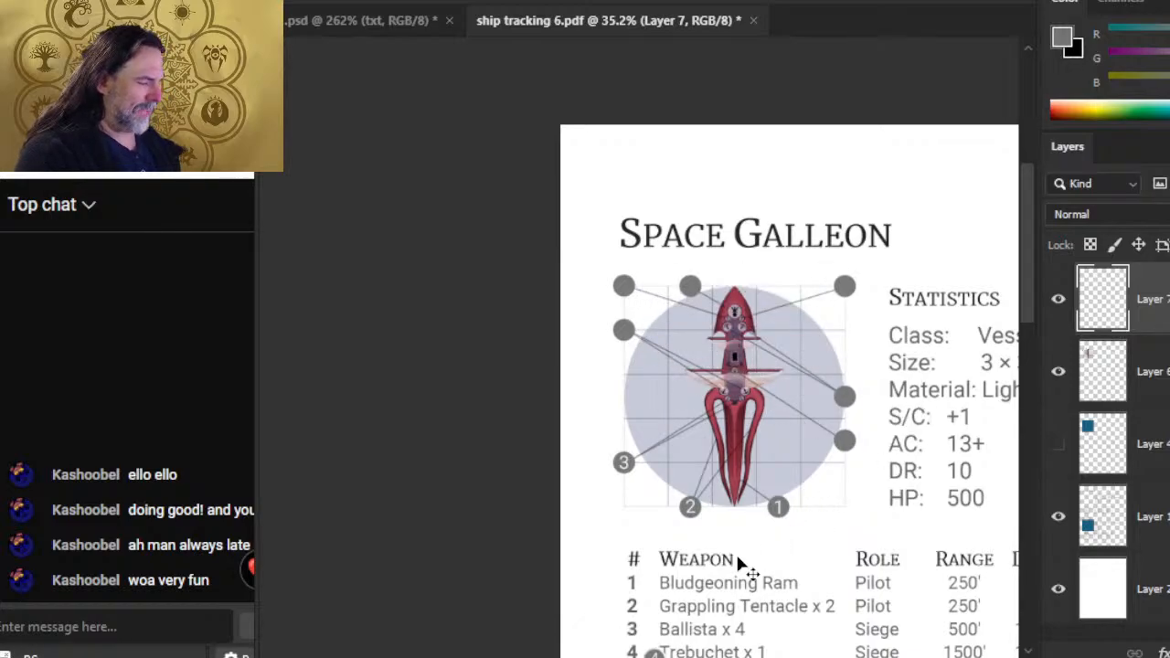
left_click_drag(744, 595, 795, 415)
left_click_drag(747, 531, 722, 372)
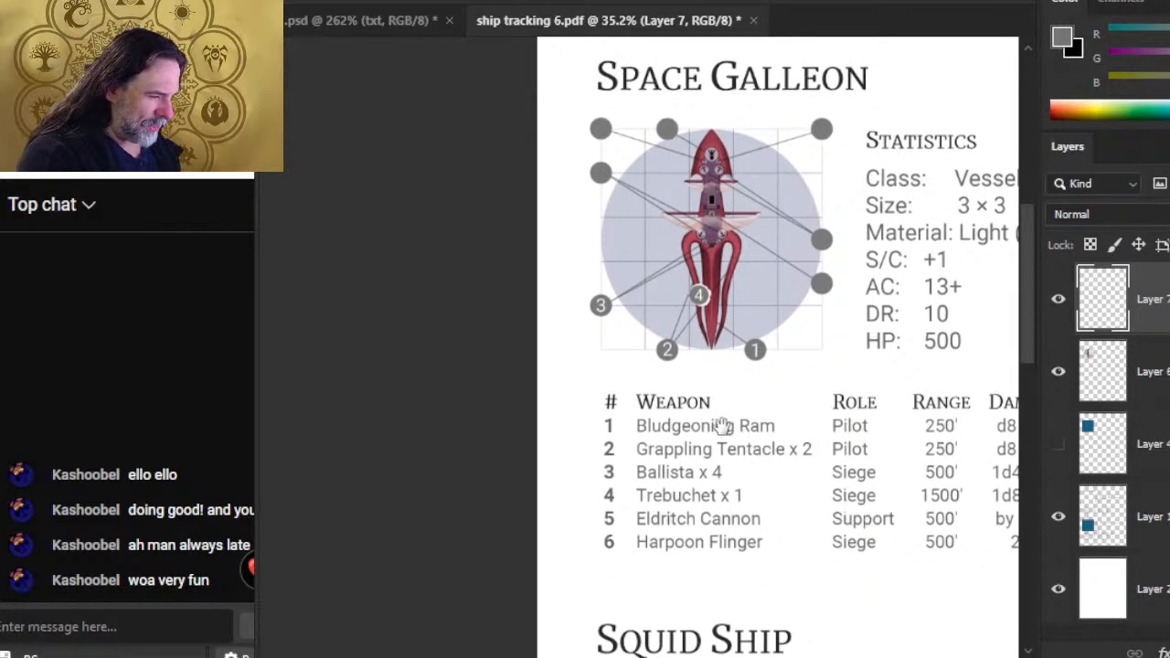
- Move the number 4 marker over the blank marker whose single line leads to the large weapon at the galleon's bow
left_click_drag(724, 424, 706, 549)
left_click(706, 366)
left_click_drag(768, 332, 796, 405)
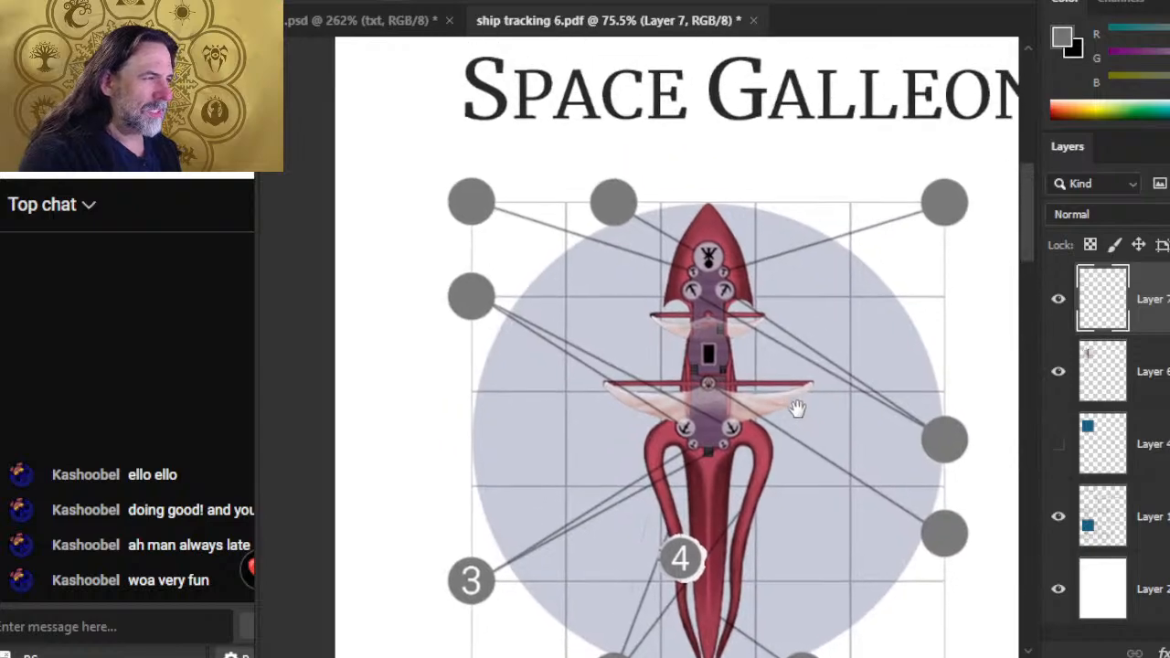
mouse_move(710, 540)
left_mouse_down()
mouse_move(692, 268)
mouse_move(654, 195)
mouse_move(685, 254)
mouse_move(718, 247)
left_mouse_up()
left_click_drag(718, 247, 708, 393)
left_click_drag(699, 340, 692, 366)
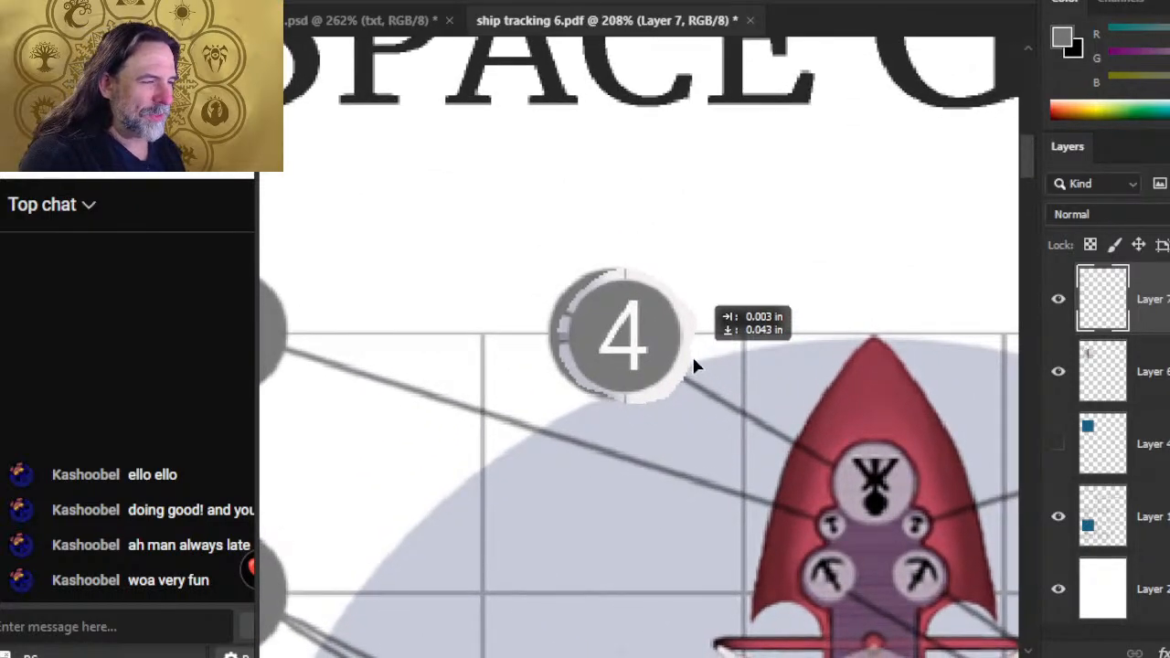
- Enlarge the number 4 marker with Free Transform to match the size of the blank circle beneath it
right_click(626, 307)
left_click(744, 510)
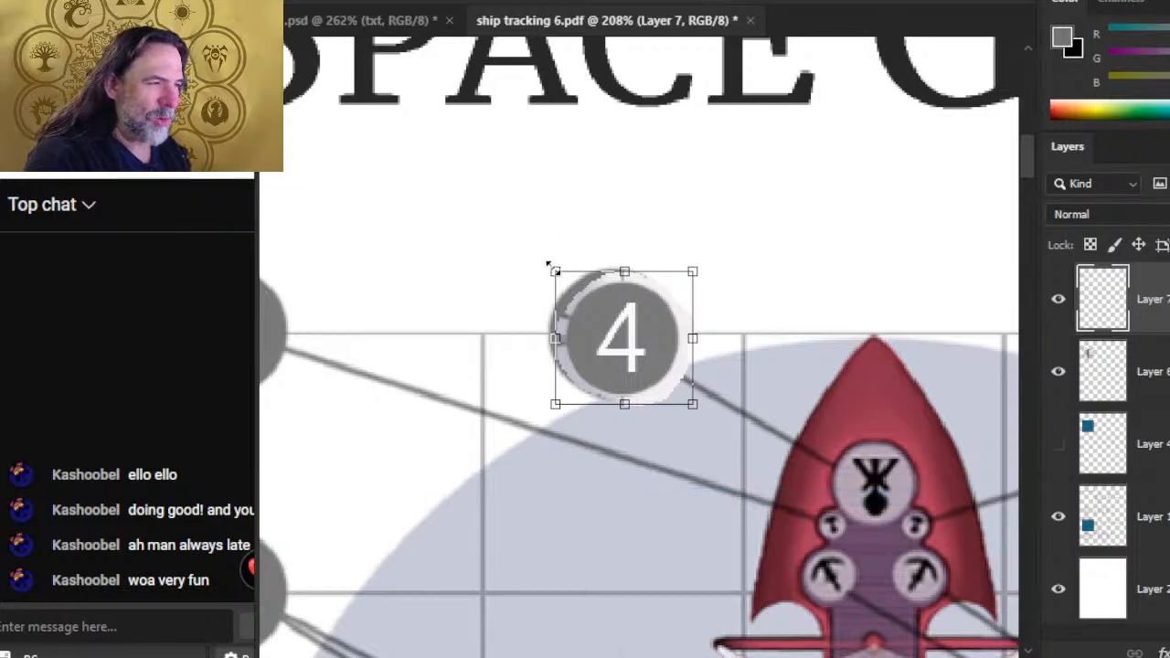
left_click_drag(551, 267, 516, 261)
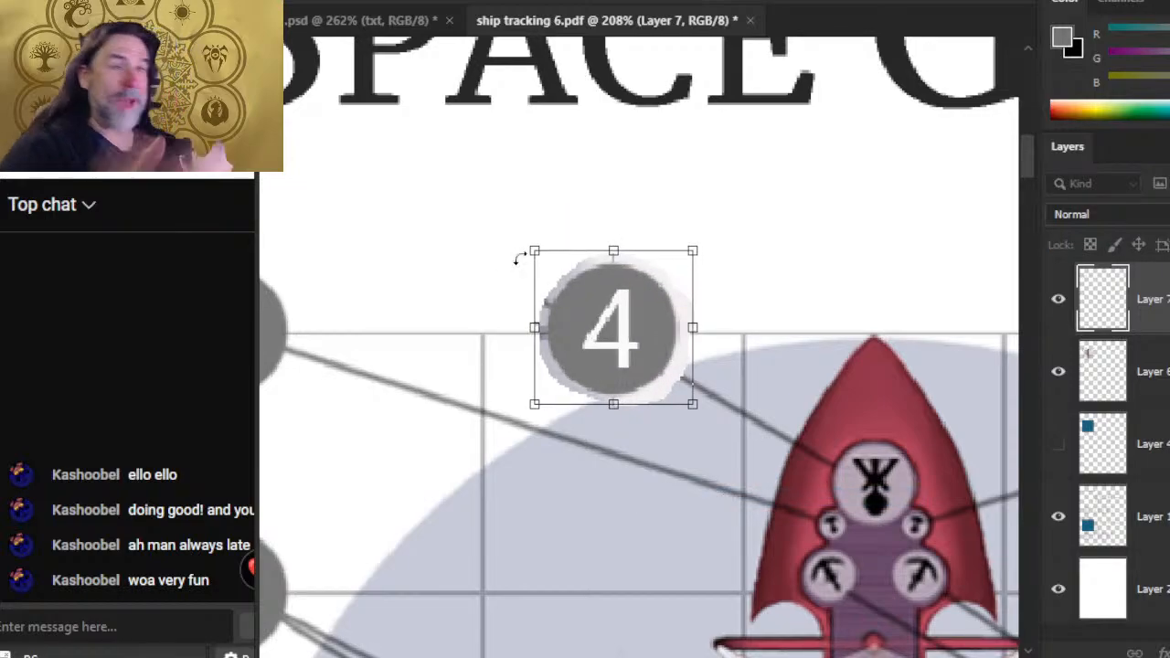
key("Return")
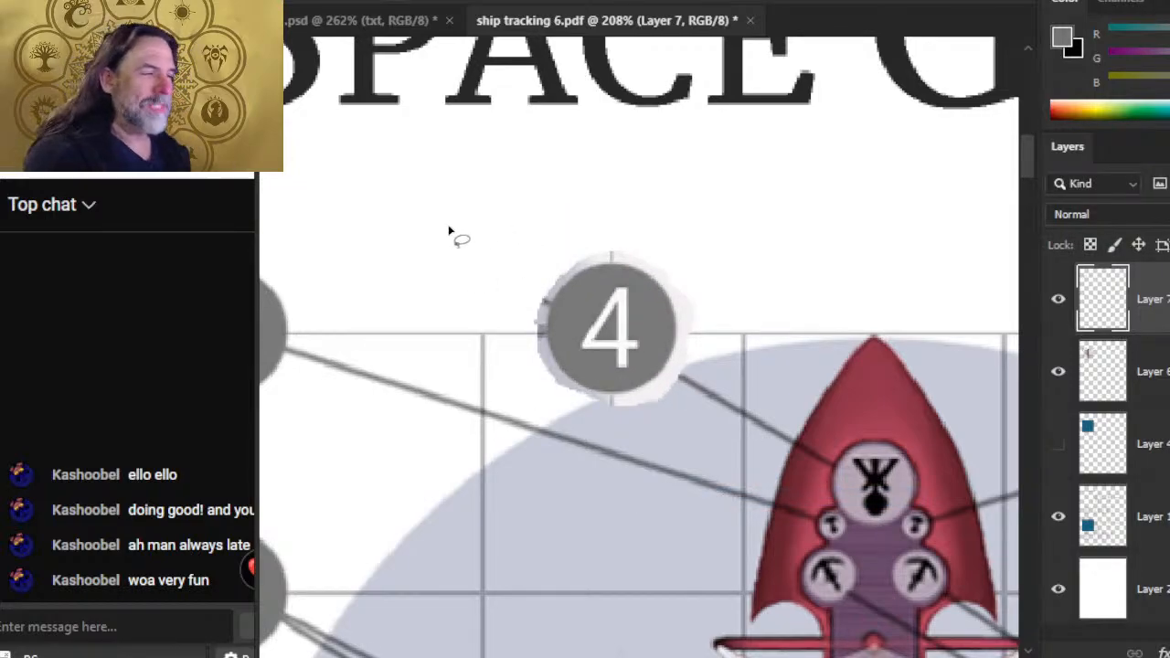
- Erase the leftover background around the upper, right and lower edges of the number 4 marker
key("e")
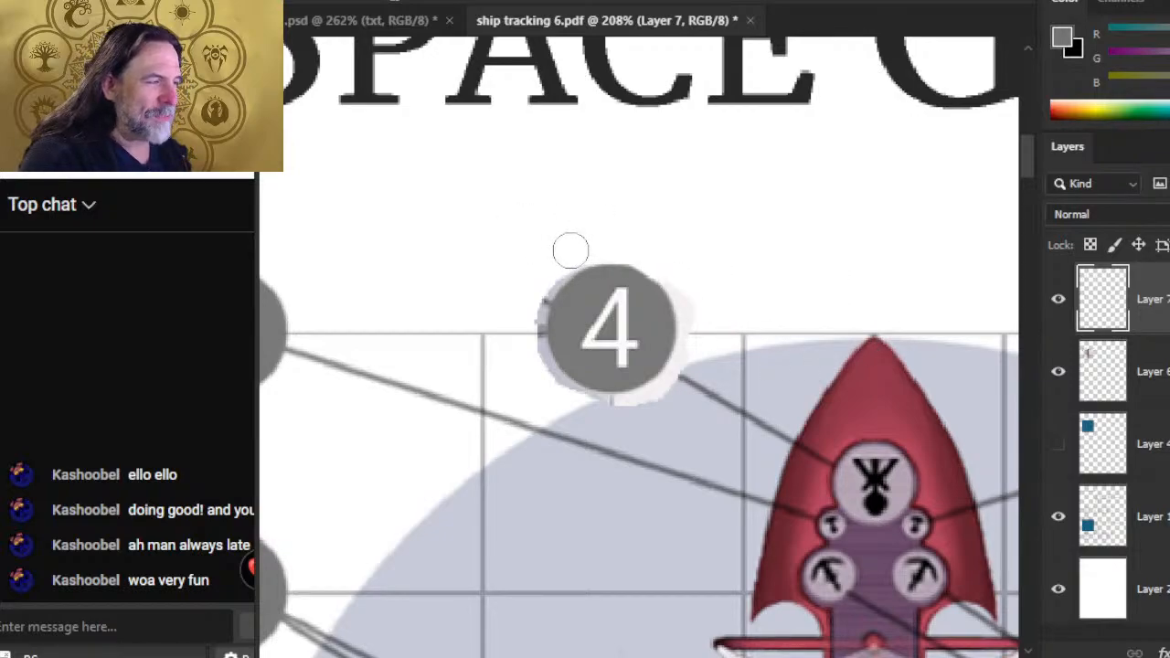
key("ctrl+z")
key("ctrl+z")
key("ctrl+z")
key("ctrl+z")
key("ctrl+z")
key("ctrl+z")
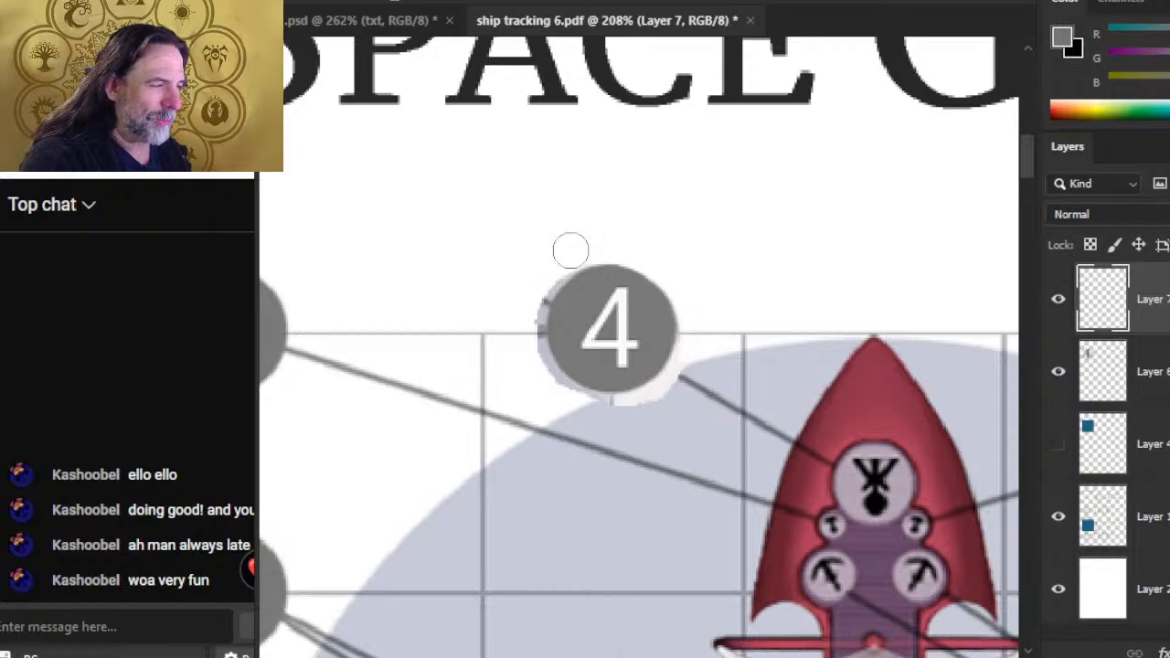
key("ctrl+z")
key("ctrl+z")
key("ctrl+z")
key("ctrl+z")
key("ctrl+z")
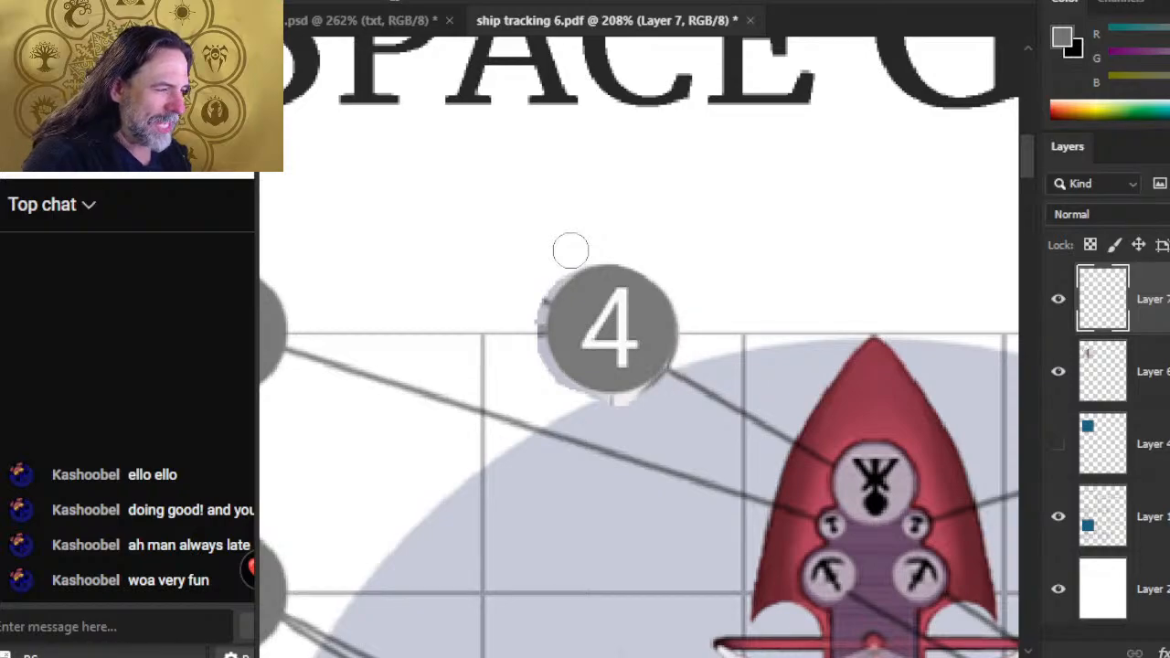
key("ctrl+z")
key("ctrl+z")
key("ctrl+z")
key("ctrl+z")
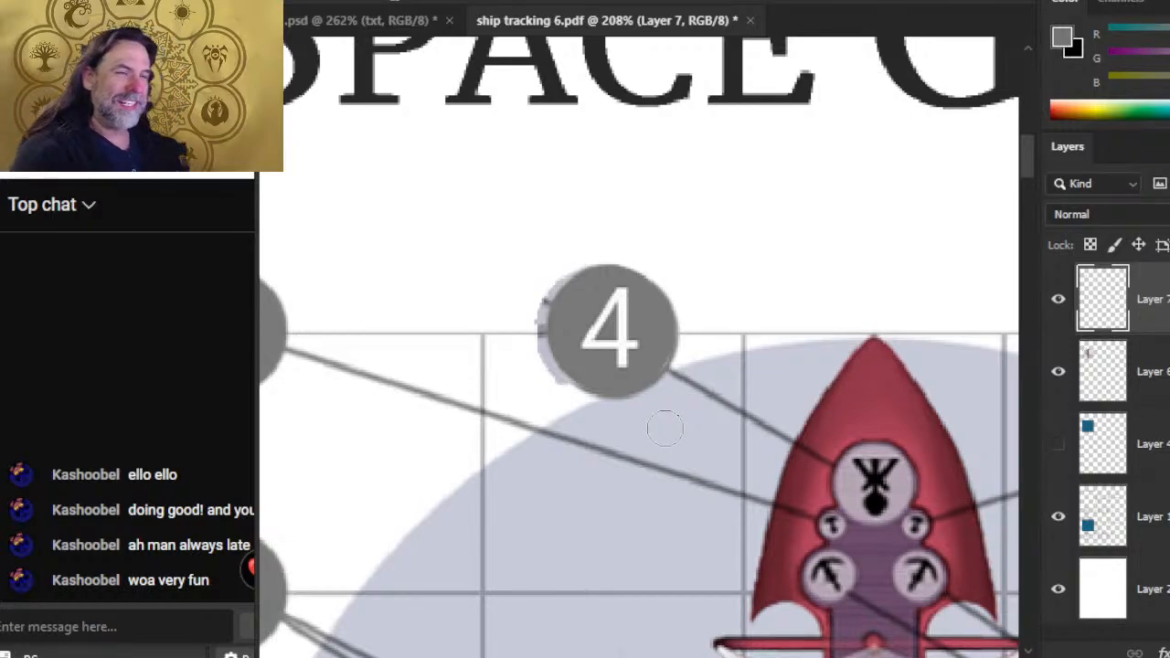
- Realign the number 4 marker with the blank circle and erase the leftover background along its left edge
key("v")
mouse_move(593, 362)
left_mouse_down()
mouse_move(609, 372)
mouse_move(606, 351)
left_mouse_up()
left_click_drag(649, 386, 648, 386)
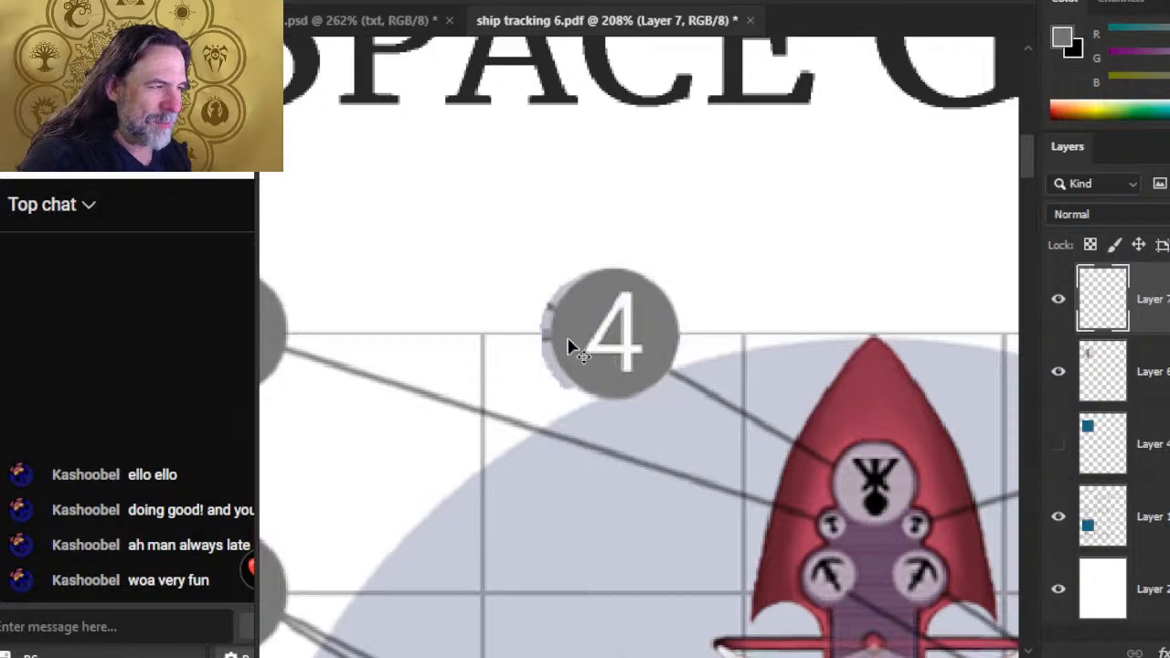
key("b")
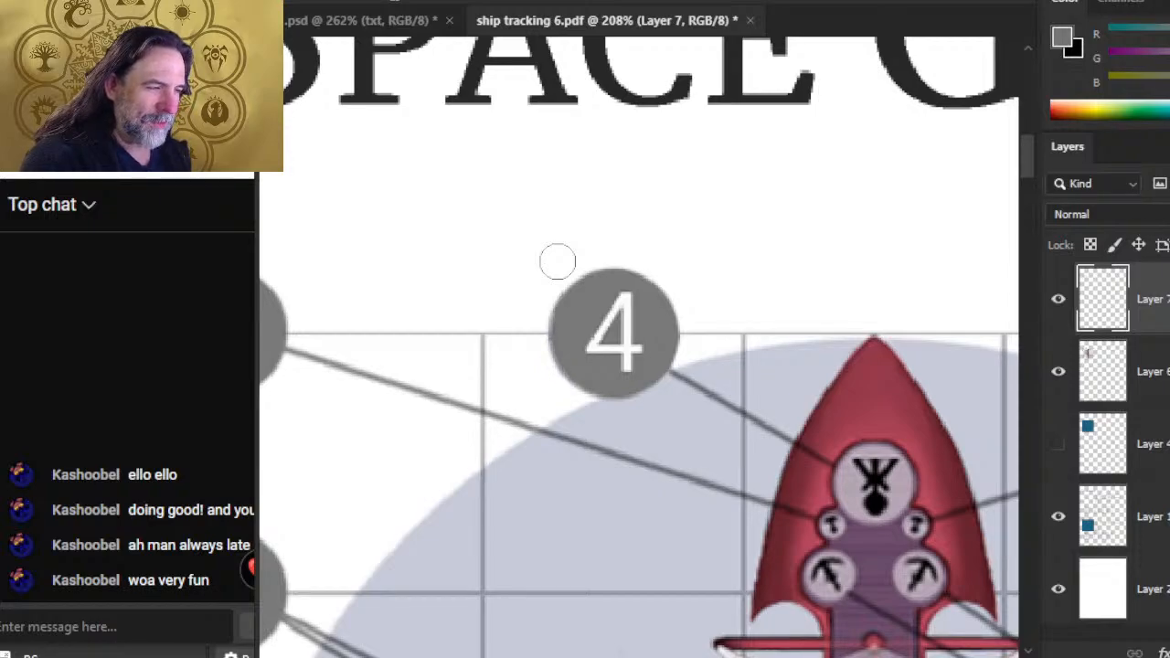
- Nudge the number 4 marker in small increments to line it up exactly with the circle beneath
key("v")
key("Right")
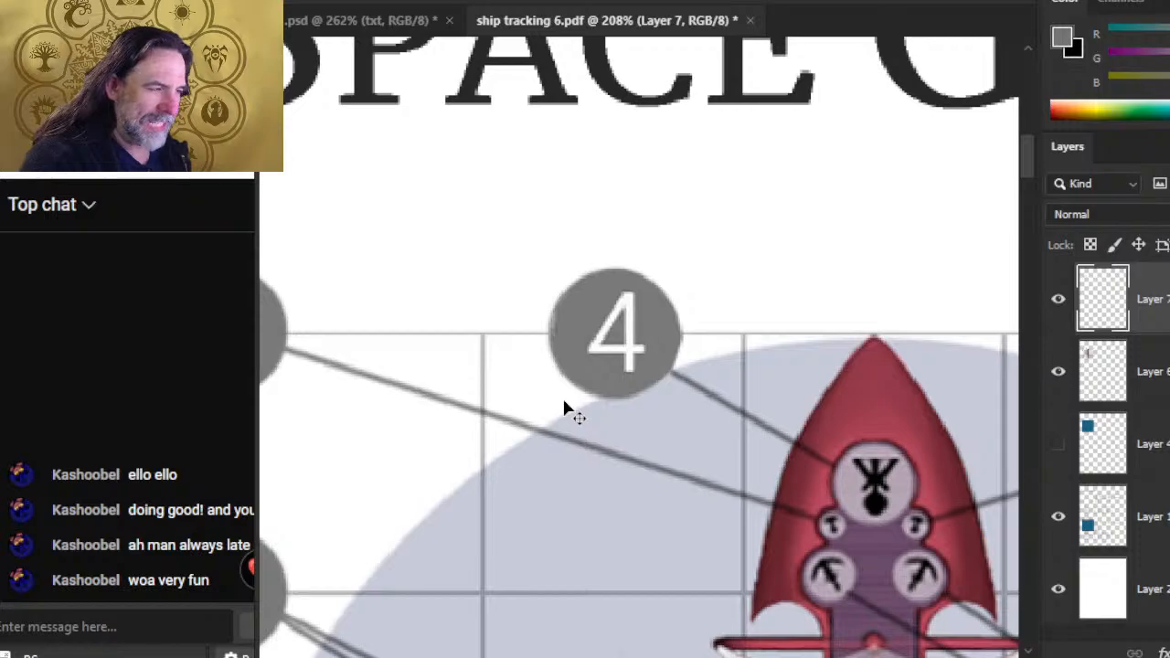
key("Left")
key("Up")
key("Left")
key("Down")
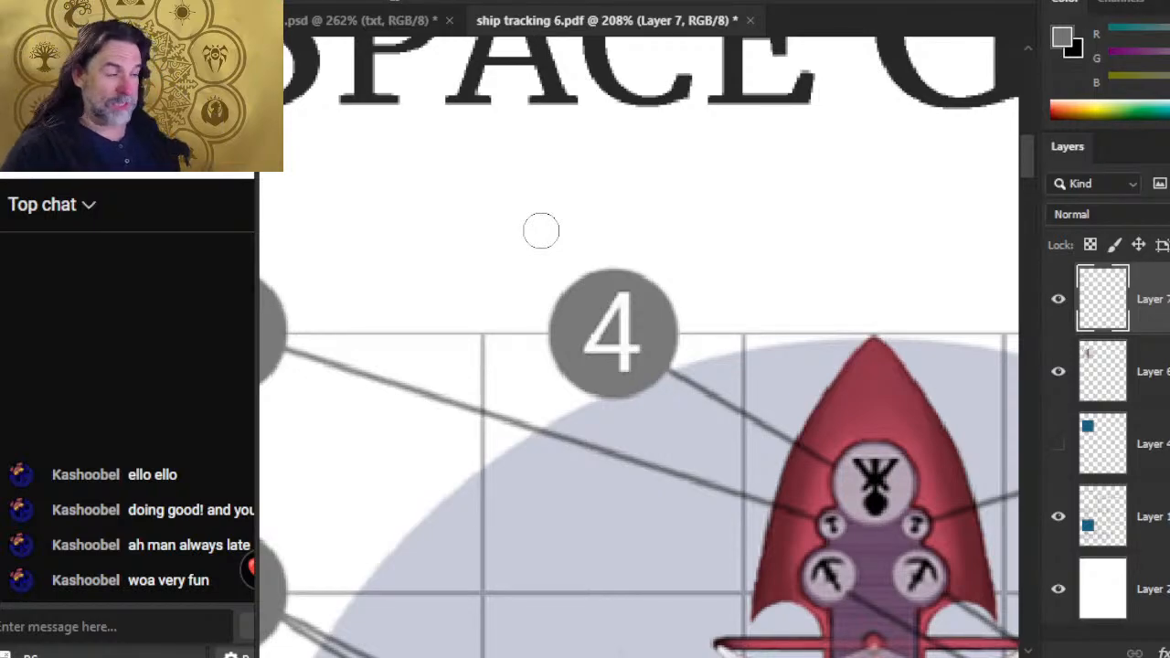
key("v")
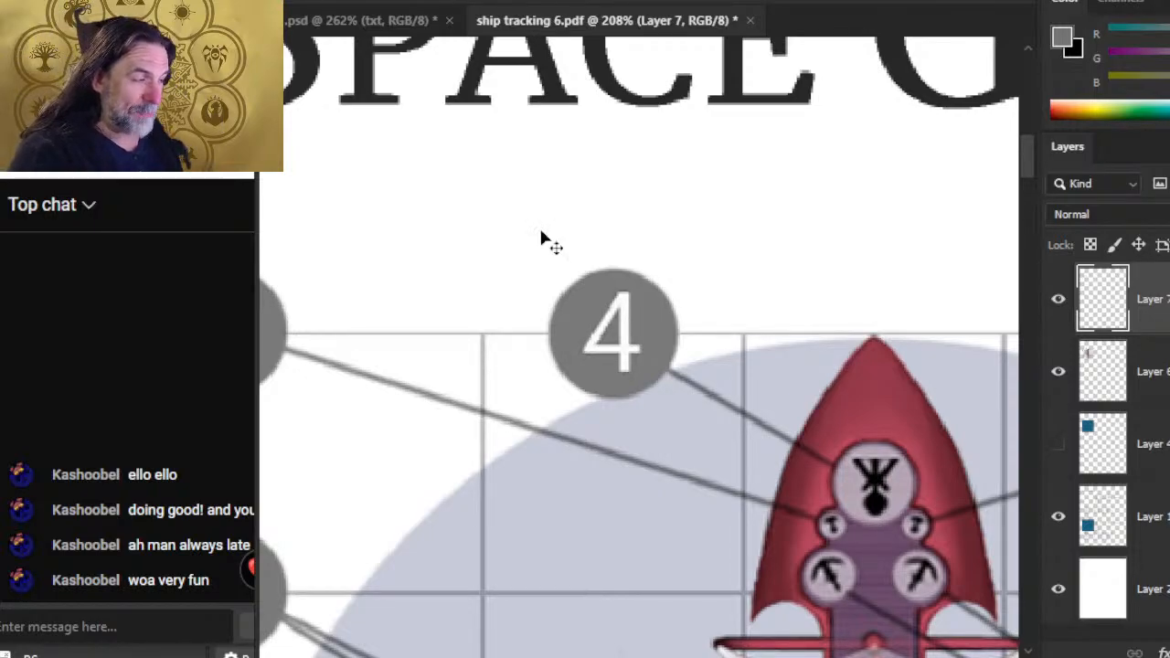
key("ctrl+space")
left_click_drag(735, 470, 596, 420)
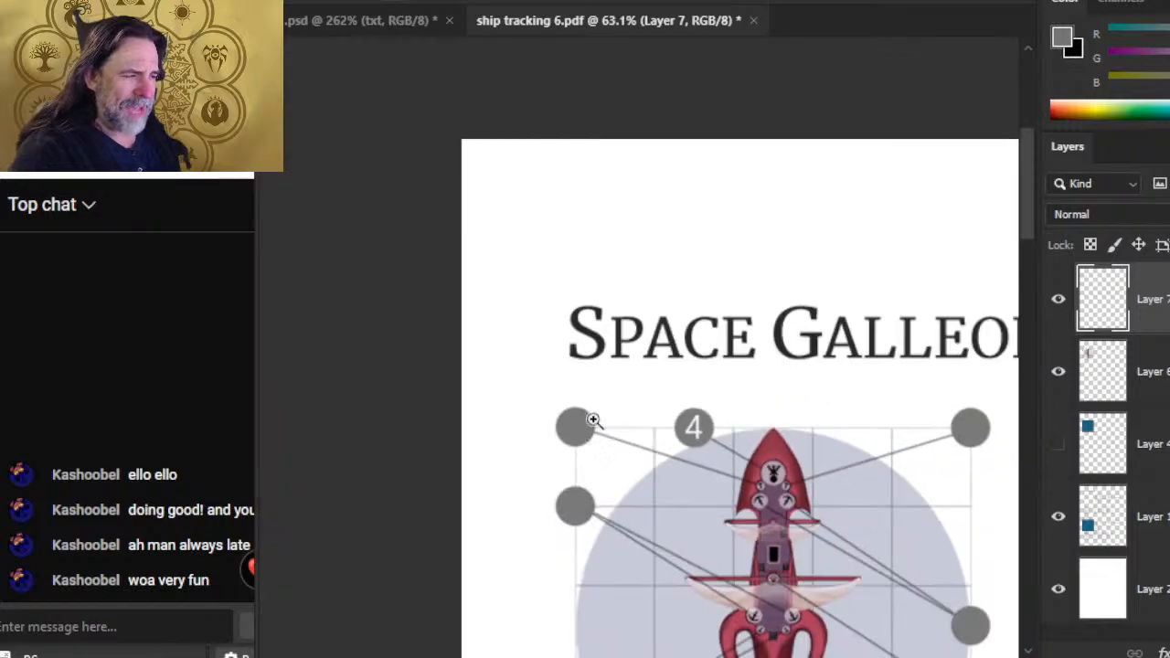
key("space")
left_click_drag(839, 573, 783, 387)
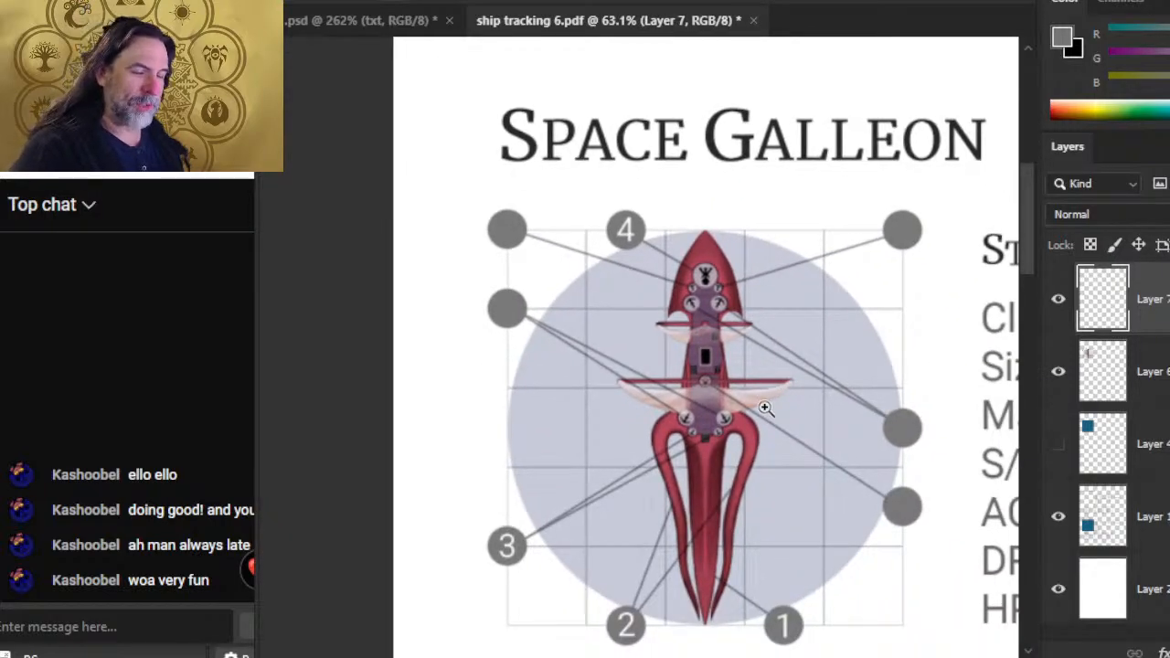
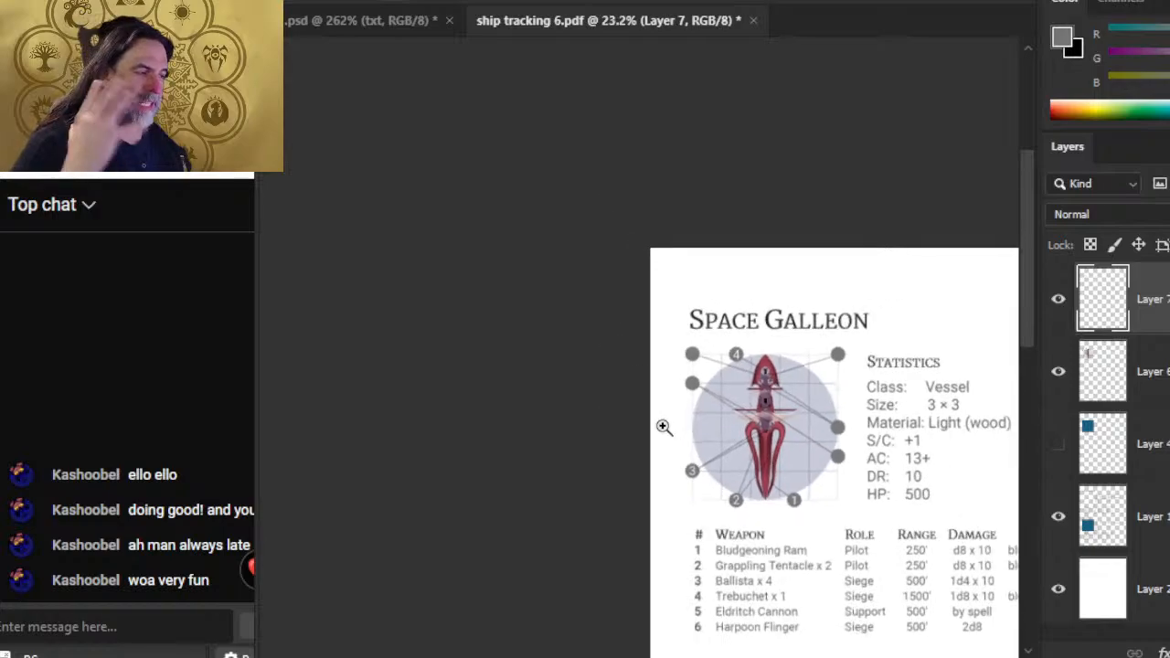
- Switch to the SCE Layout 24-03-01 Word document, review the ship rules and Pregenerated Ships vessel list, and return to Photoshop
key("alt+Tab")
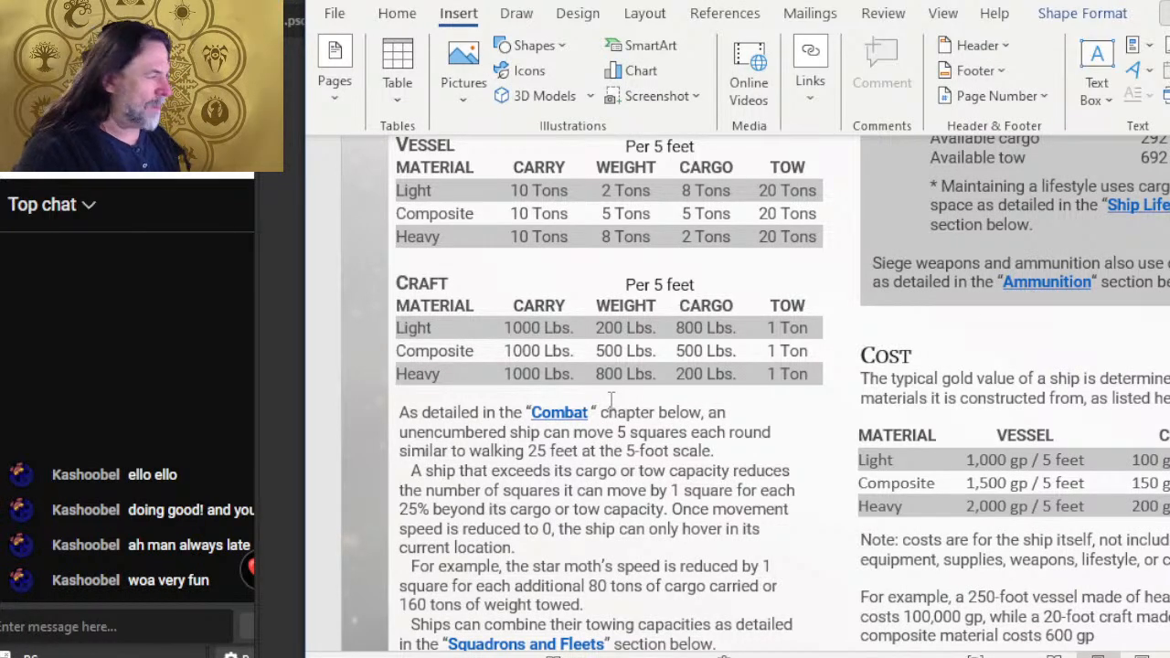
scroll(640, 275, "down", 10)
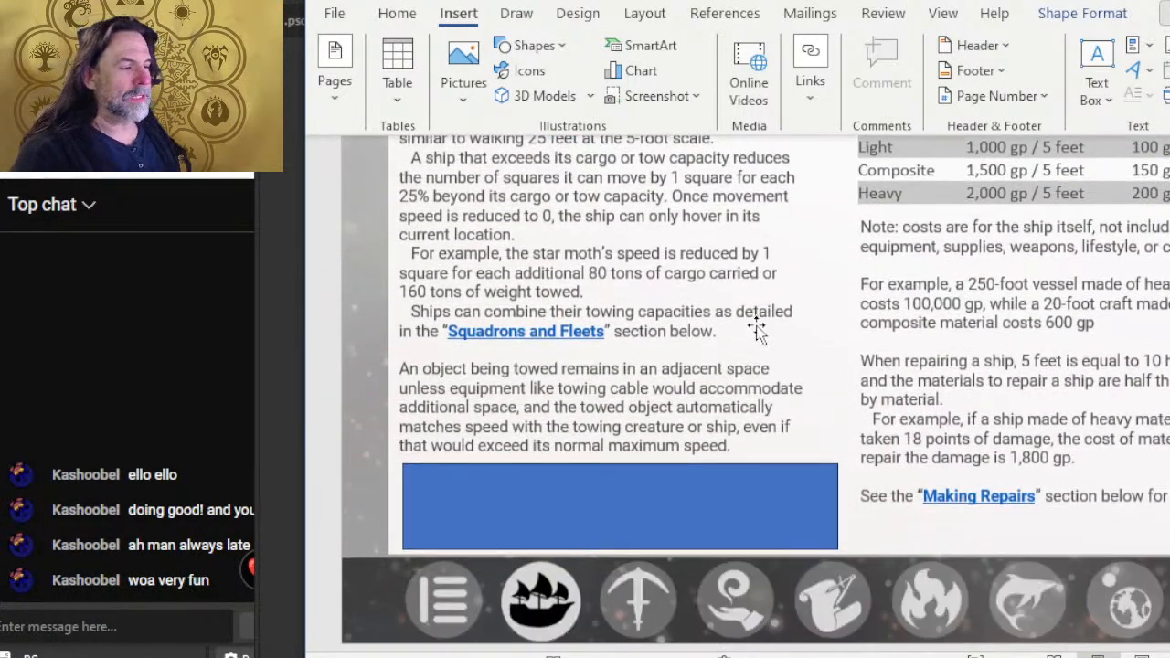
scroll(640, 248, "up", 1)
scroll(640, 249, "down", 10)
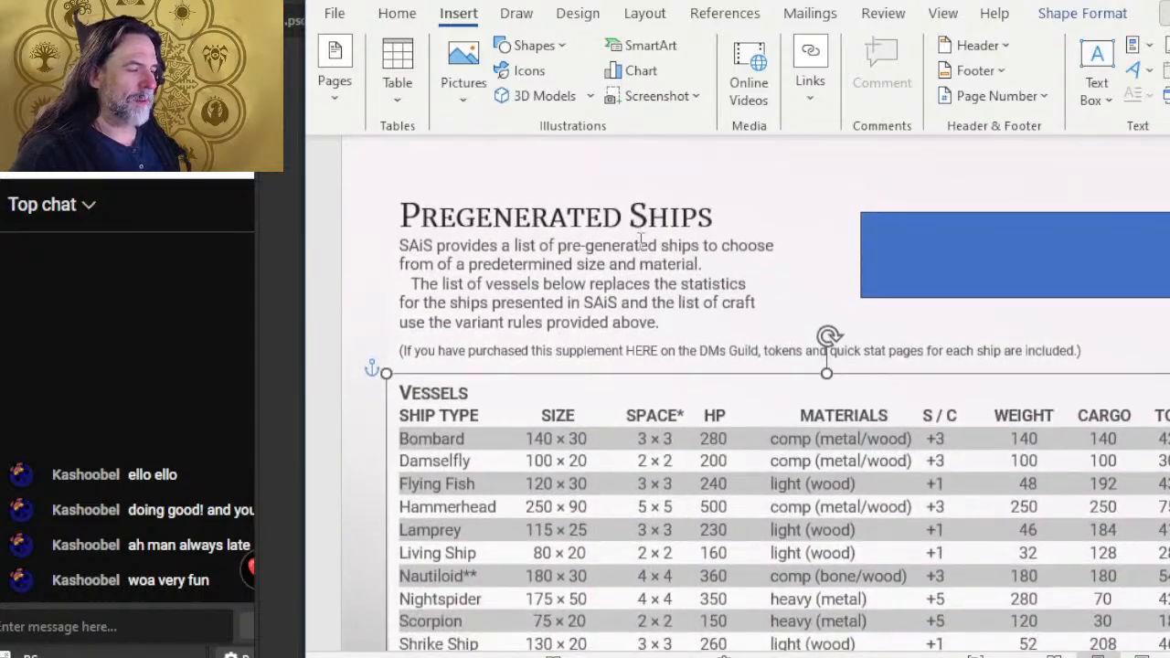
scroll(641, 241, "down", 10)
key("alt+Tab")
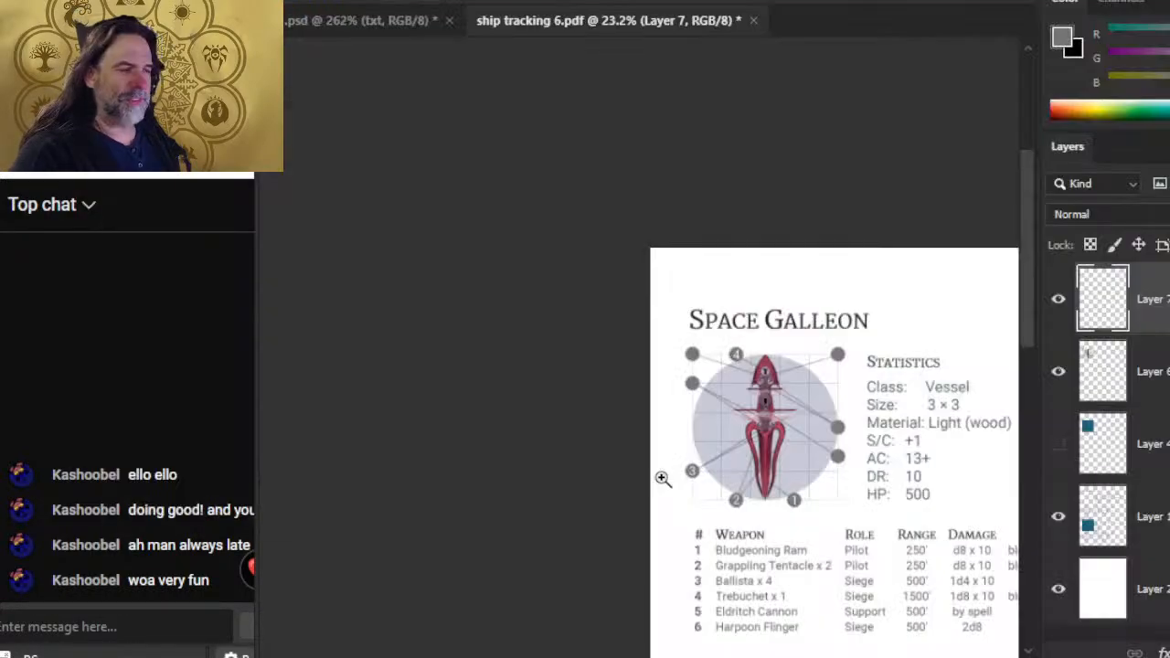
left_click_drag(779, 483, 631, 376)
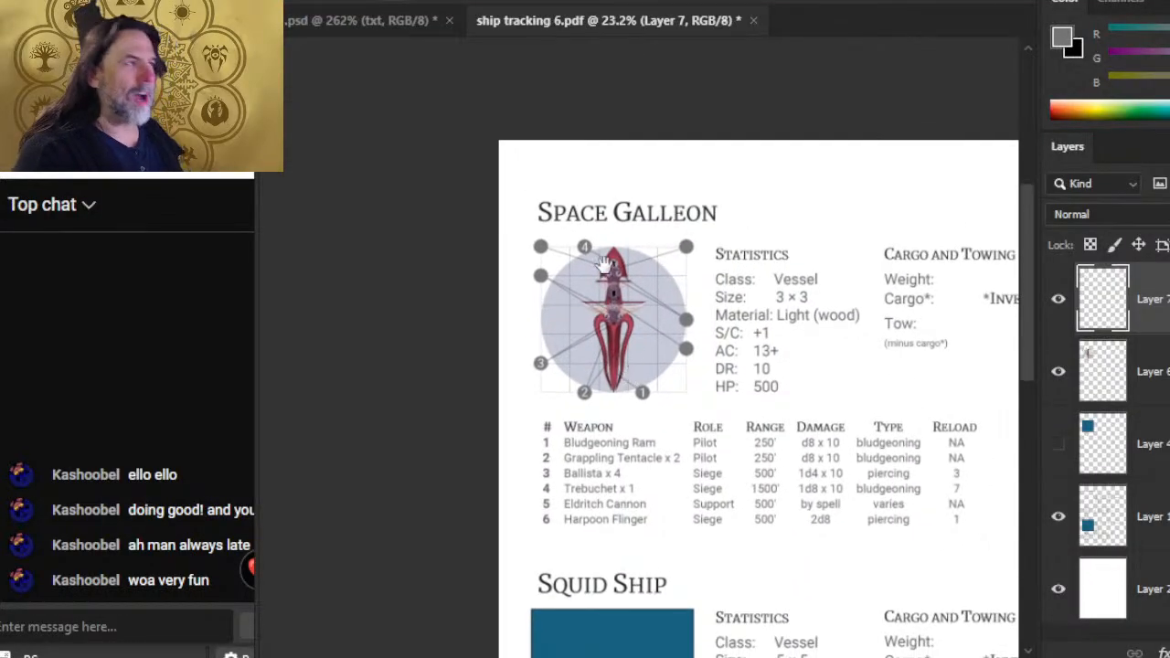
left_click_drag(606, 291, 690, 321)
left_click_drag(714, 370, 675, 349)
key("alt+Tab")
key("alt+Tab")
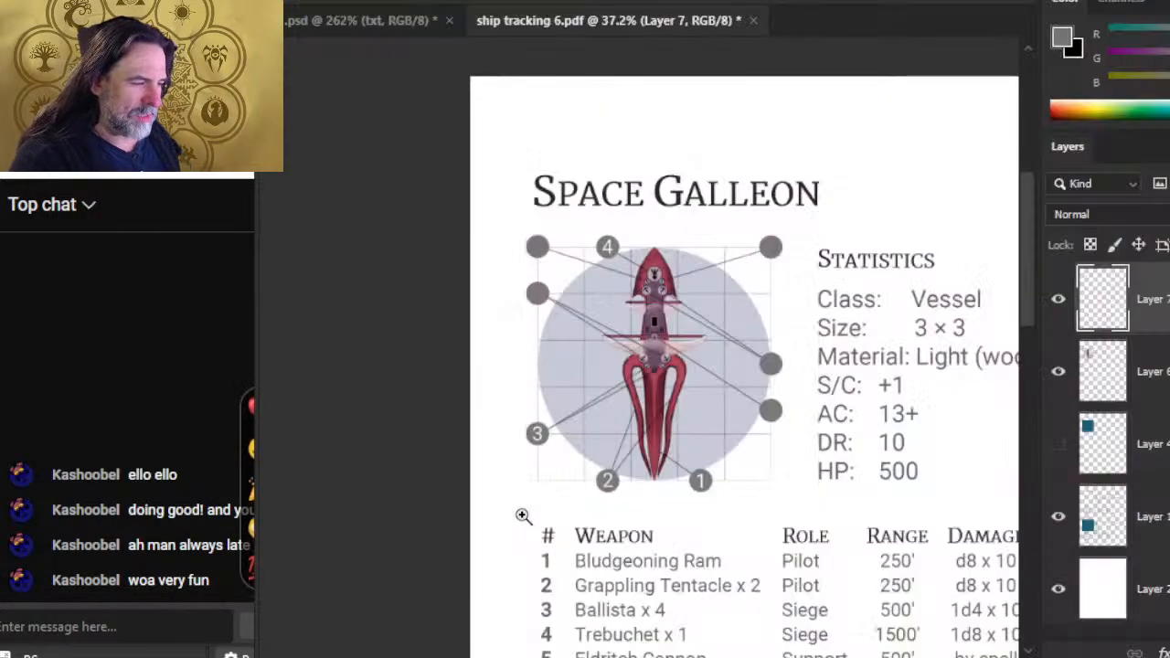
- Toggle the visibility of Layer 7 off and on to check which marker it holds
scroll(576, 521, "down", 1)
scroll(576, 521, "down", 3)
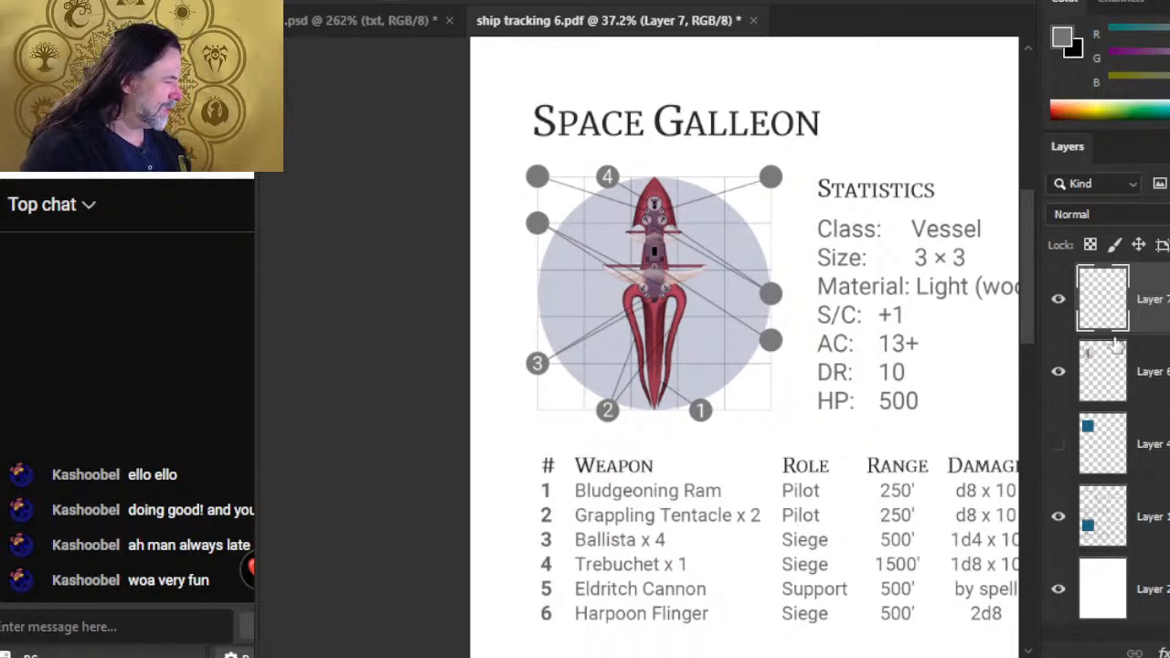
left_click(1060, 301)
left_click(1063, 309)
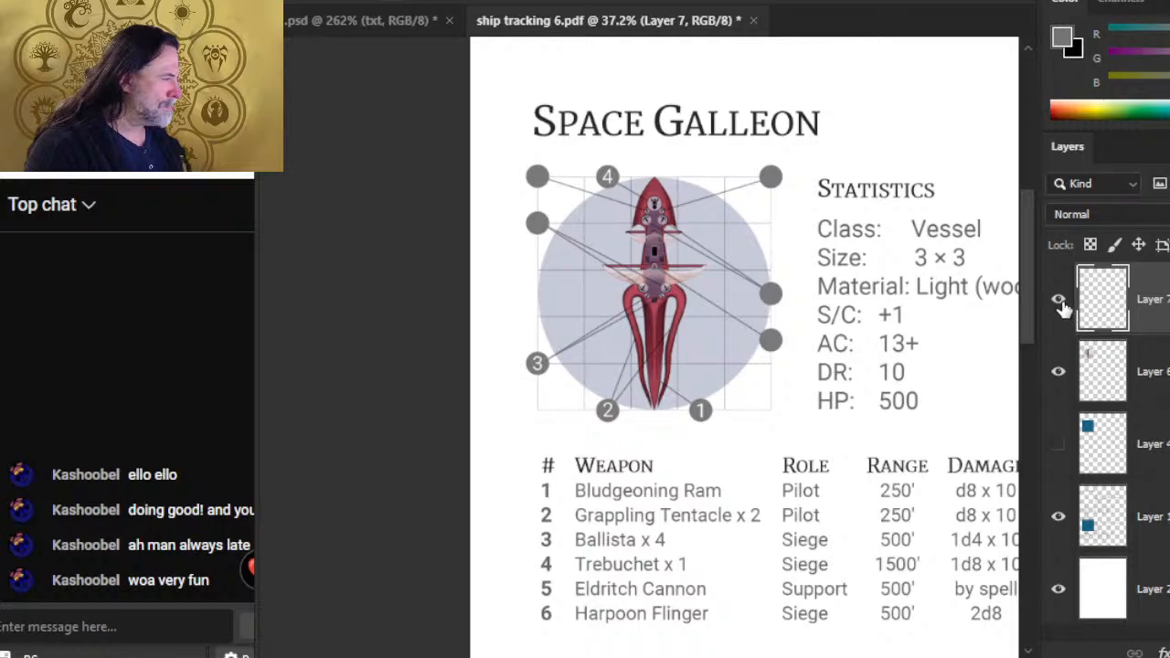
left_click(1065, 305)
left_click(1064, 304)
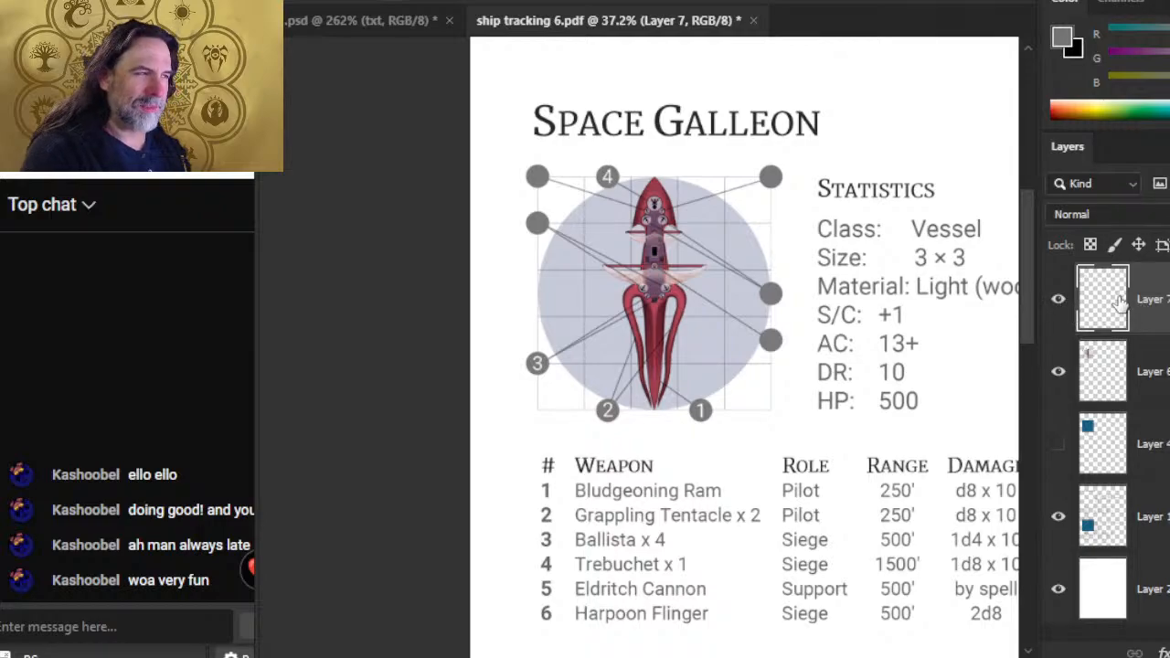
- Lasso the number 3 inside its marker circle on Layer 6 and copy it
left_click(1162, 383)
left_click_drag(539, 360, 679, 422)
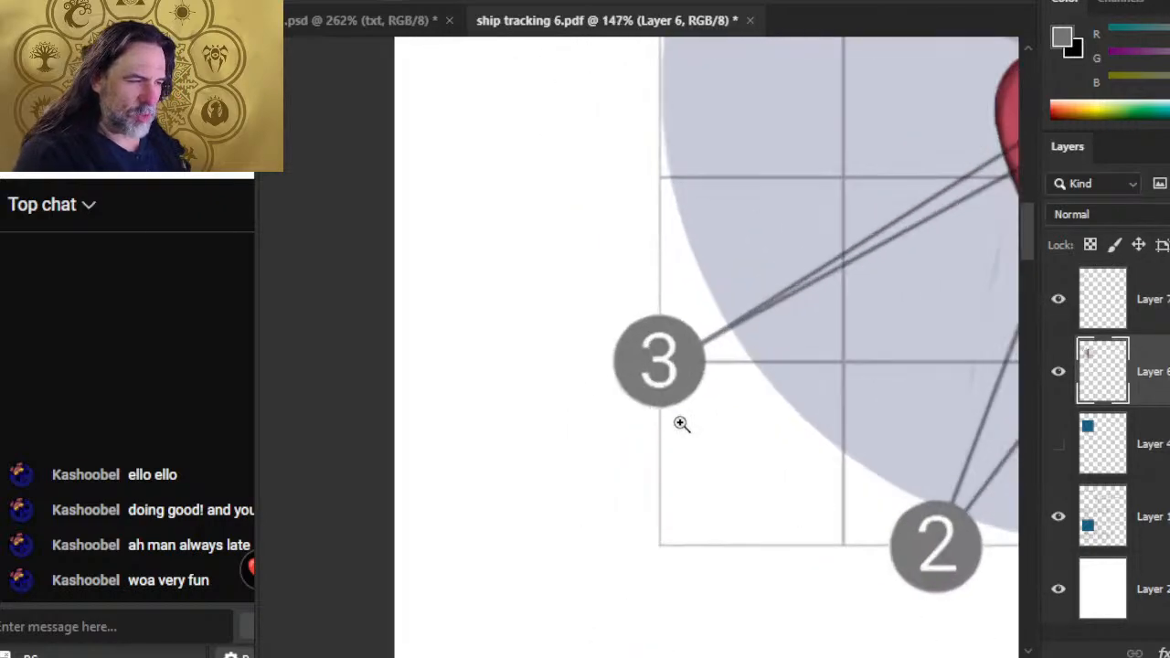
mouse_move(675, 332)
left_mouse_down()
mouse_move(626, 343)
mouse_move(632, 379)
left_mouse_up()
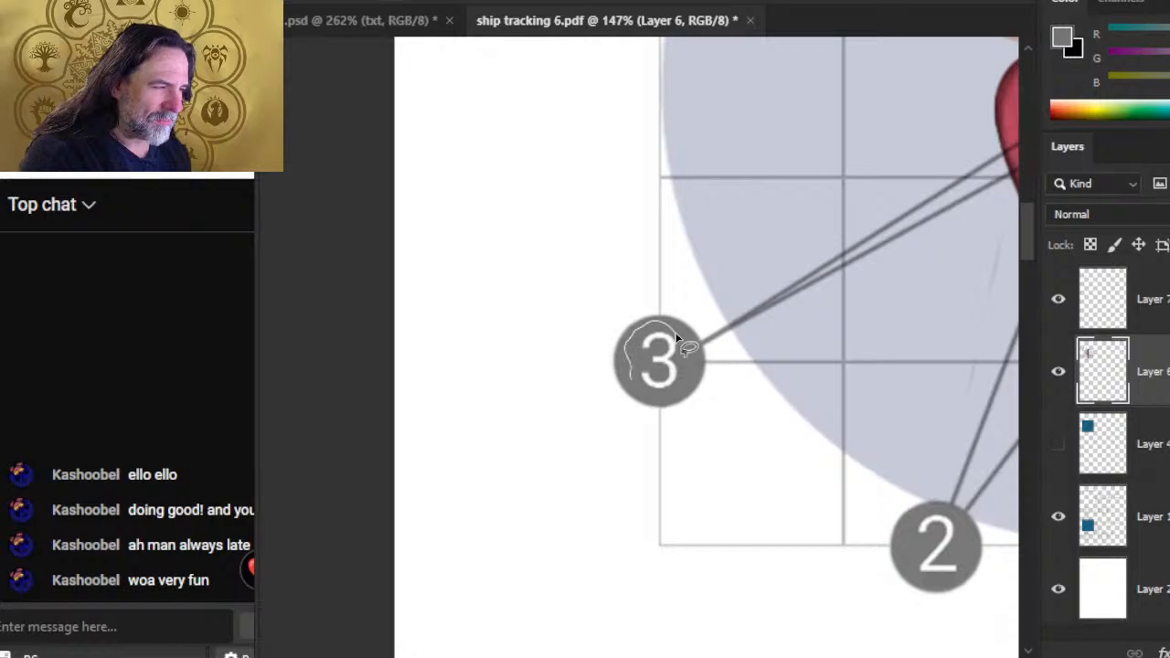
left_click_drag(678, 339, 679, 340)
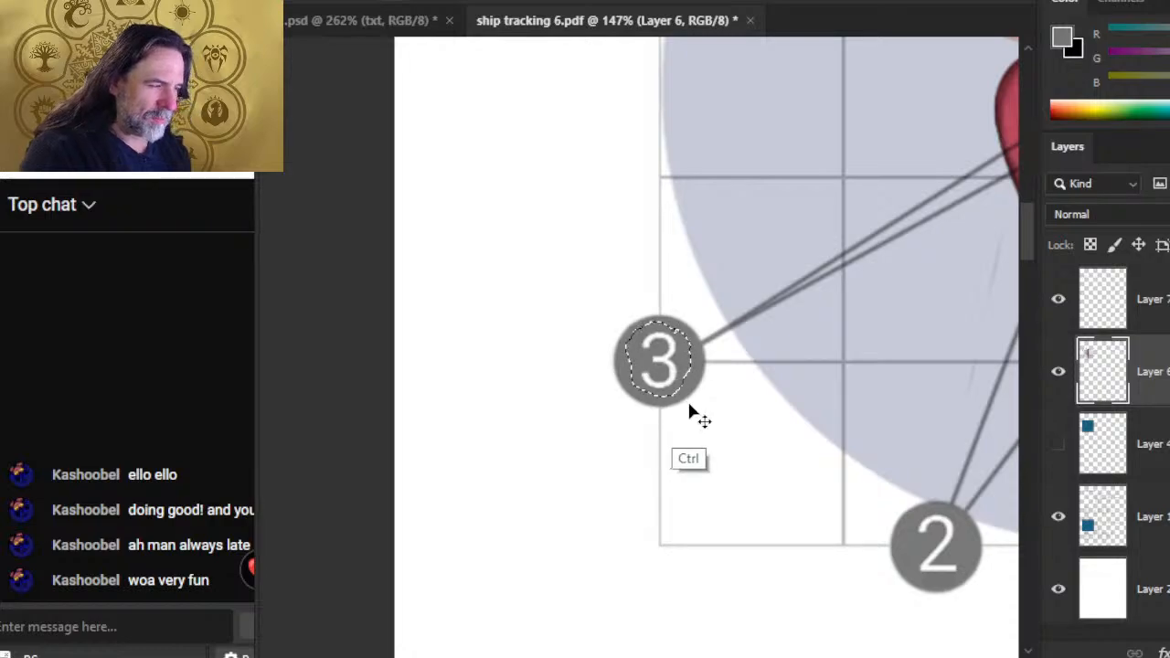
- Paste the copied 3 onto the upper of the two adjacent blank circles on the diagram's right side and nudge it to the centre
left_click_drag(857, 289, 672, 585)
left_click_drag(917, 238, 674, 416)
mouse_move(791, 503)
left_mouse_down()
mouse_move(514, 298)
mouse_move(371, 224)
left_mouse_up()
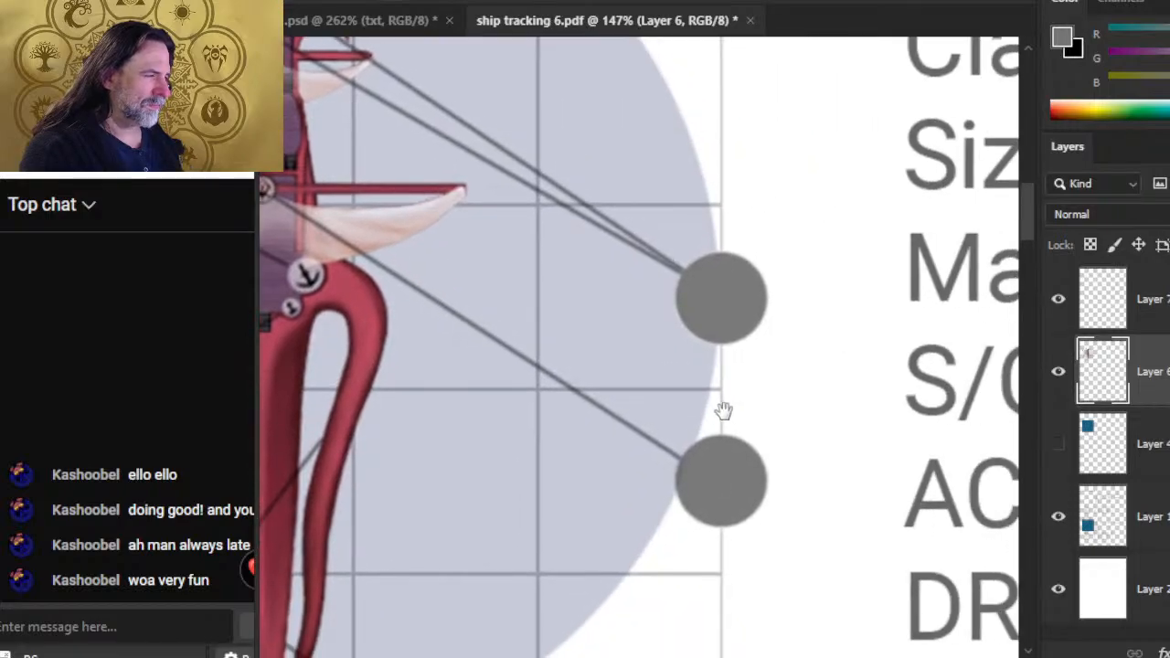
key("ctrl+v")
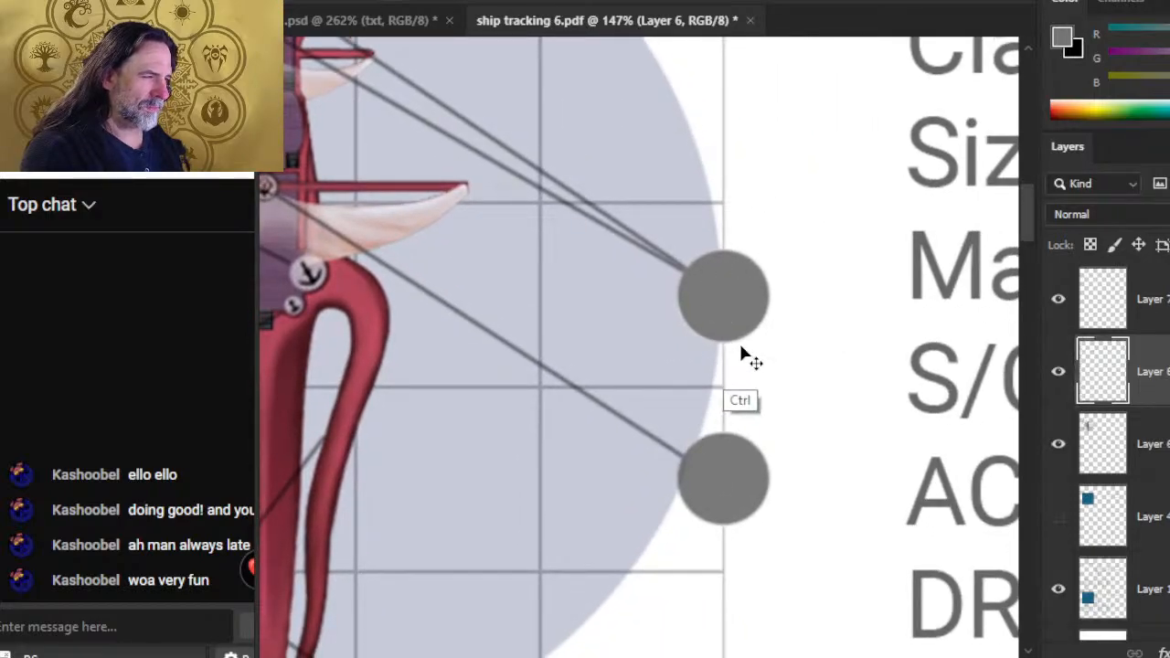
mouse_move(748, 366)
left_mouse_down()
mouse_move(748, 342)
mouse_move(751, 351)
left_mouse_up()
key("Right")
key("Right")
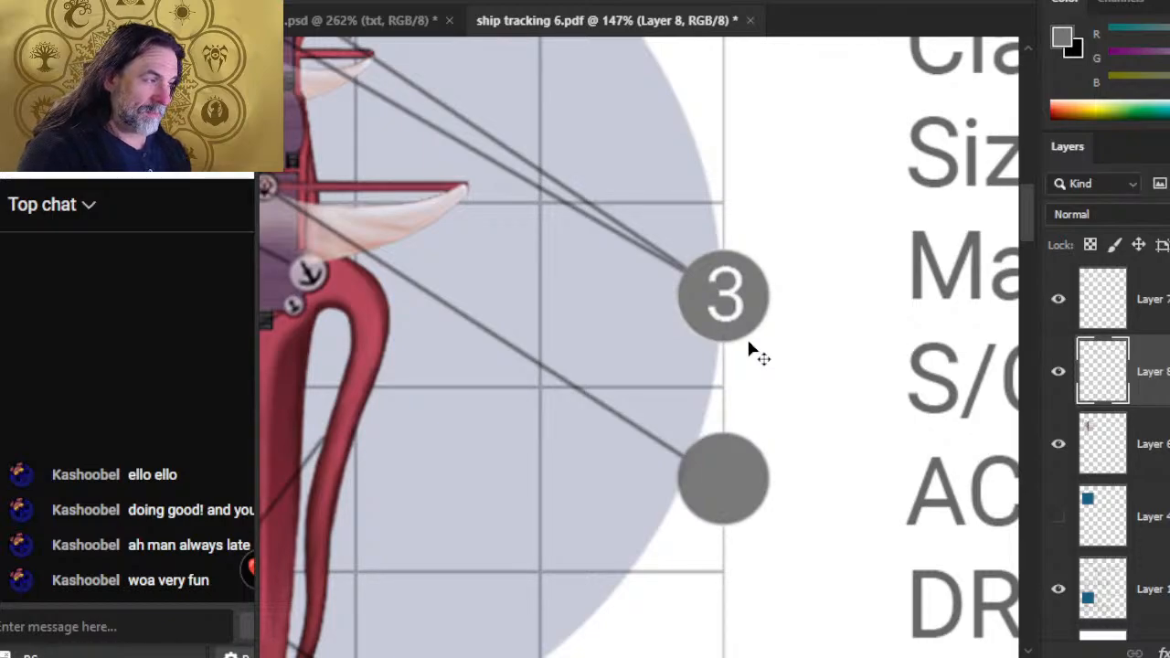
key("Down")
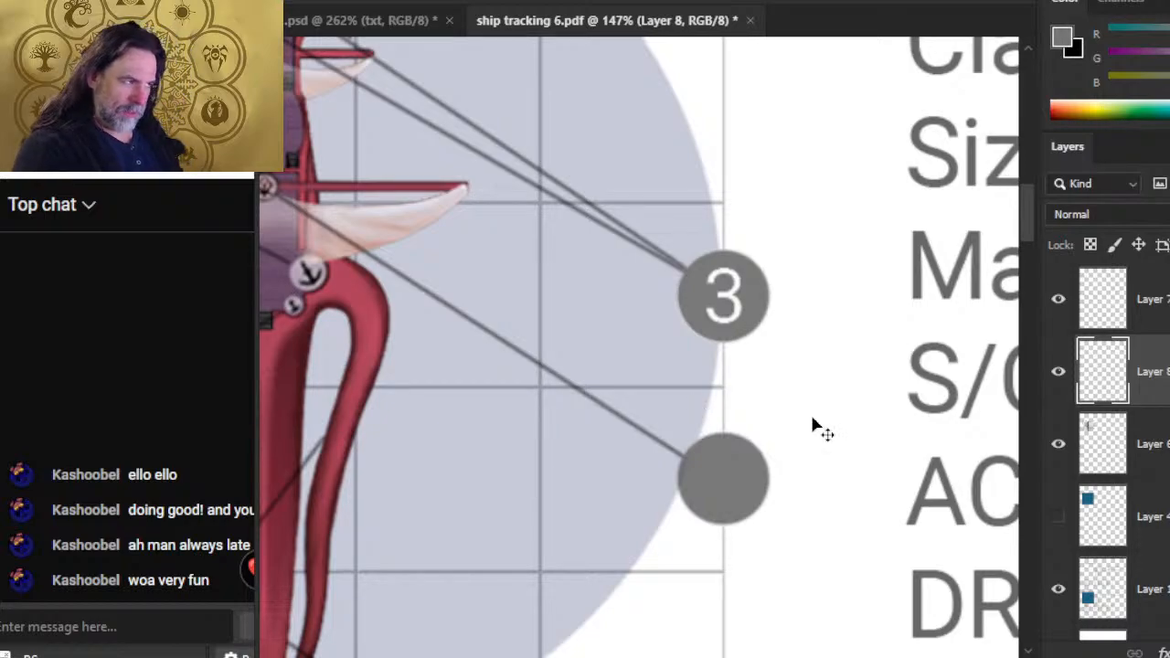
- Merge Layers 6, 7 and 8 of the ship tracking sheet into one layer
left_click_drag(792, 373, 672, 362)
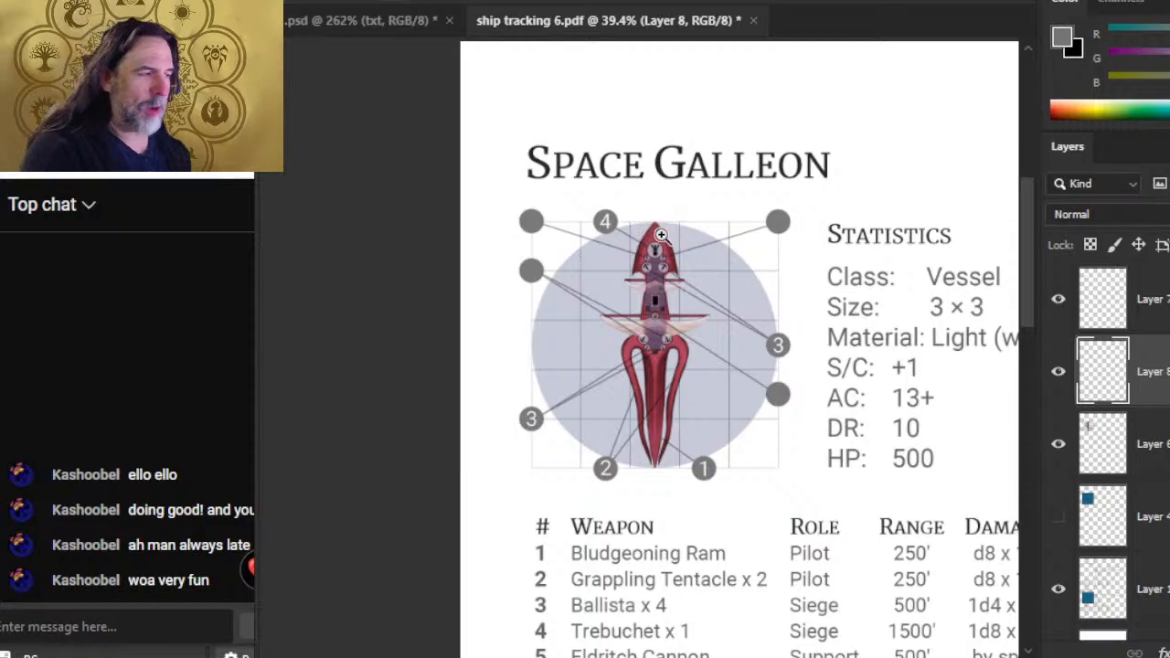
left_click_drag(662, 236, 719, 301)
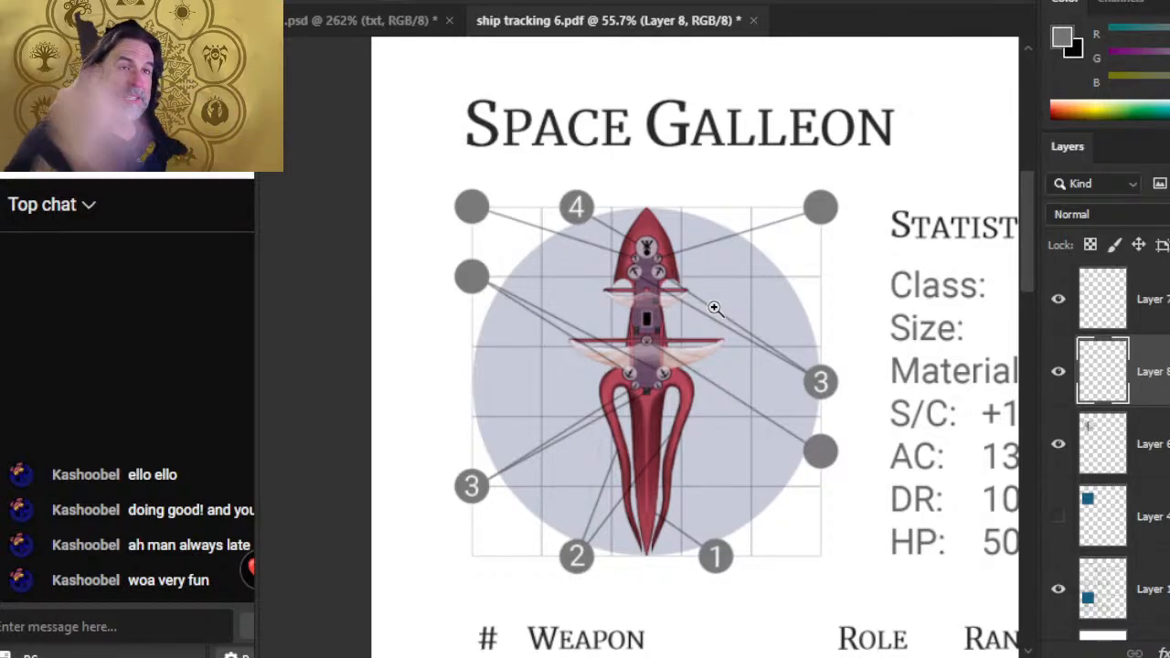
left_click(1164, 329, "ctrl")
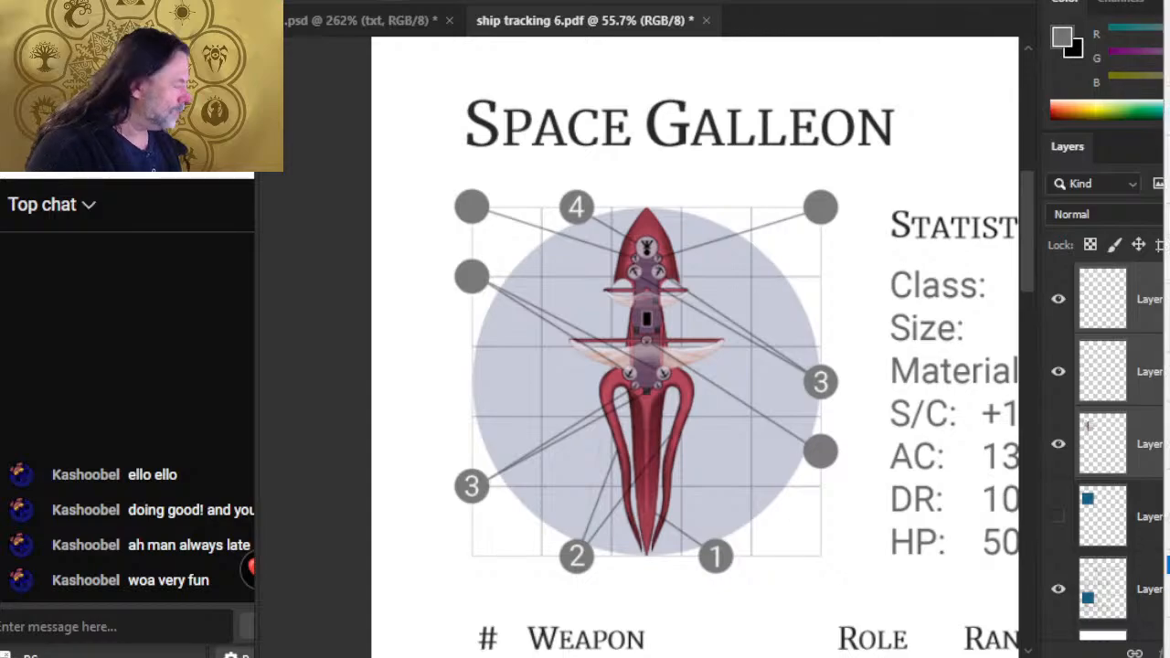
left_click(1167, 565)
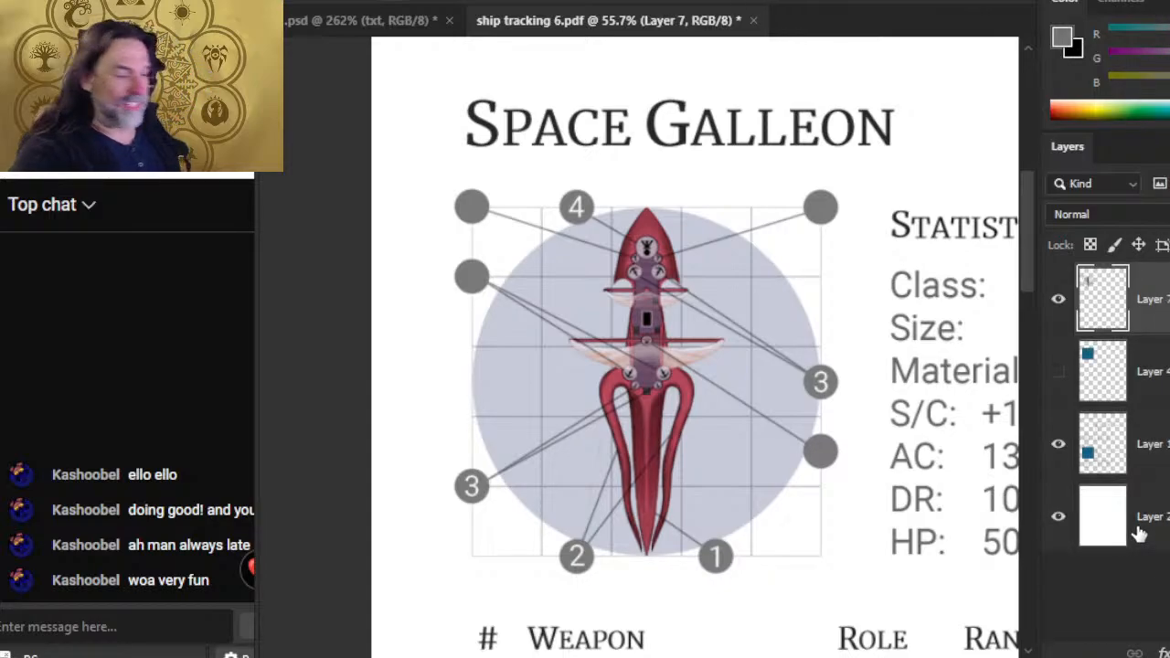
- Examine the Space Galleon's weapon icons and leader lines up close and compare them with the weapon table
scroll(898, 629, "down", 5)
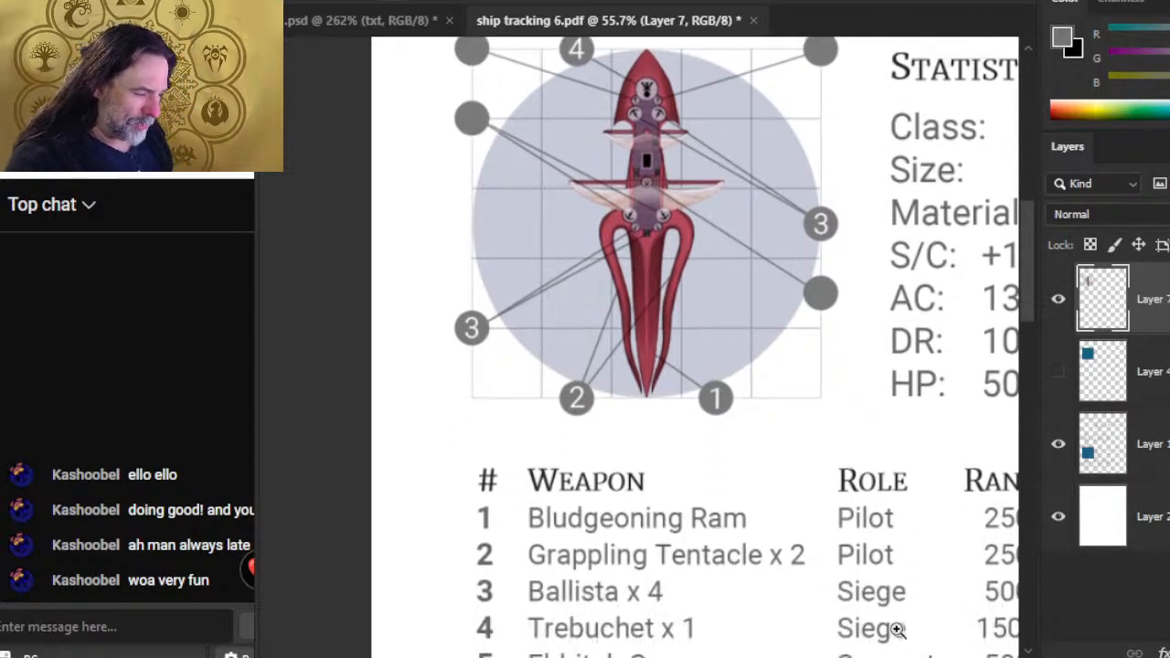
scroll(741, 488, "down", 2)
scroll(710, 488, "up", 4)
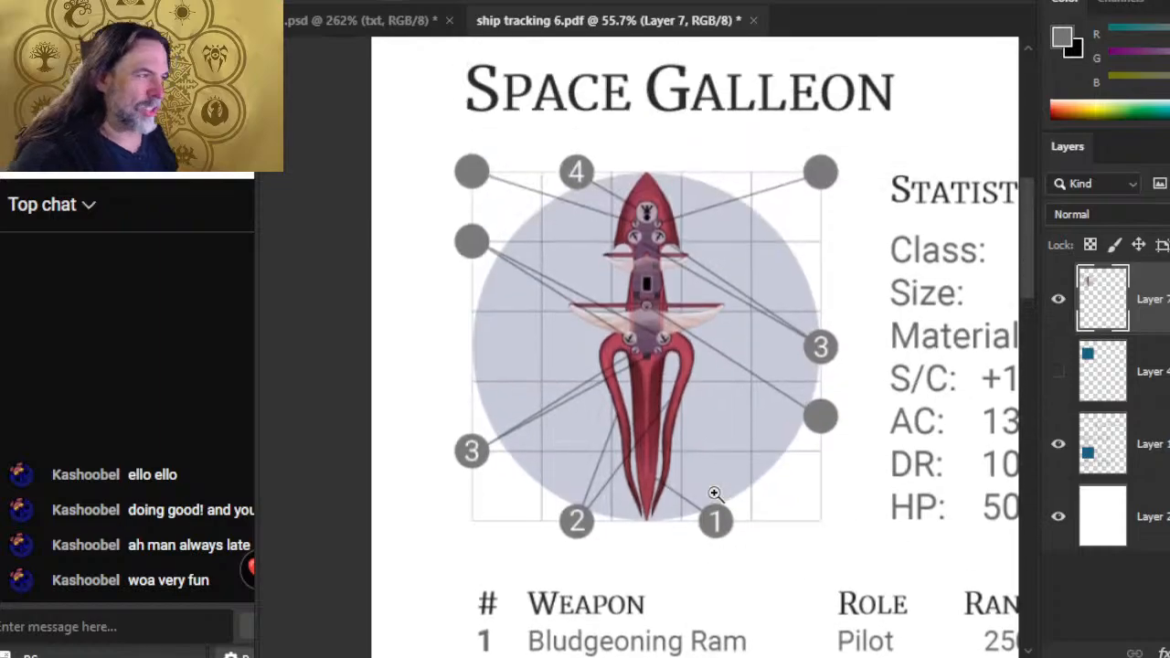
left_click_drag(640, 347, 737, 343)
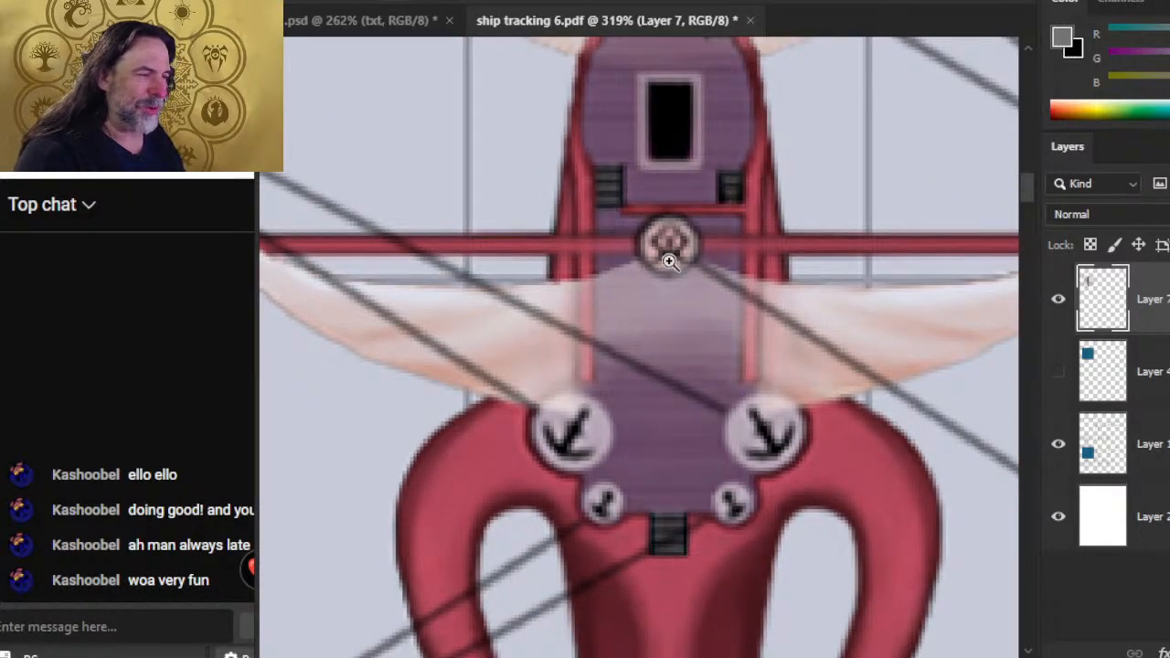
left_click_drag(757, 292, 595, 264)
left_click_drag(883, 283, 829, 338)
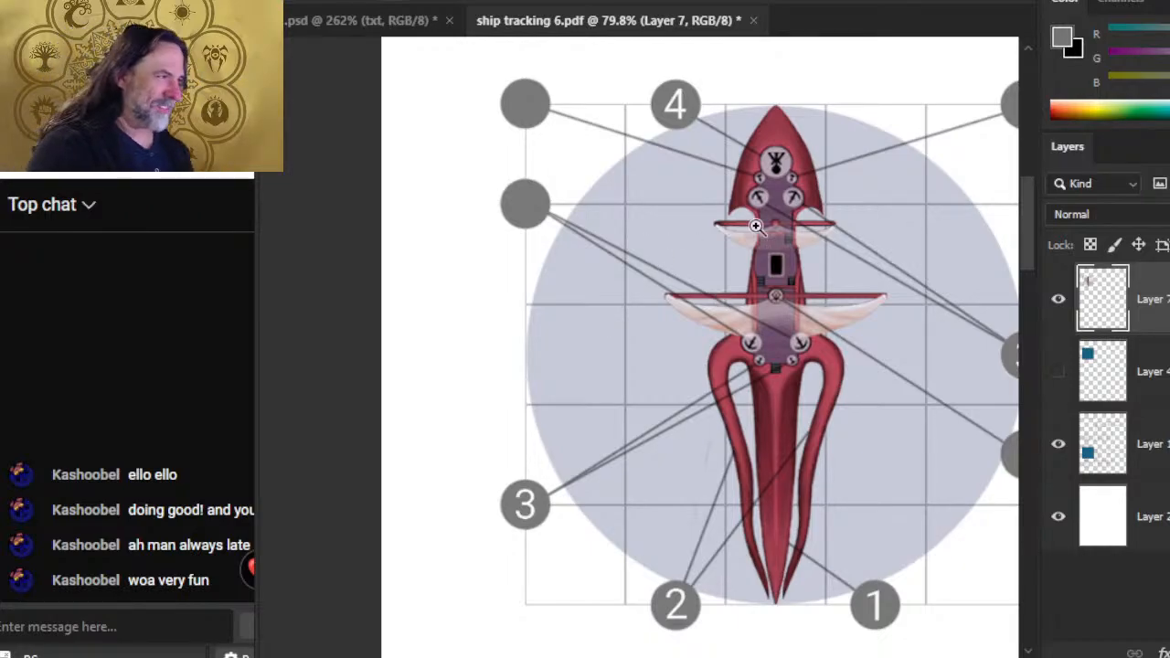
left_click_drag(874, 359, 739, 286)
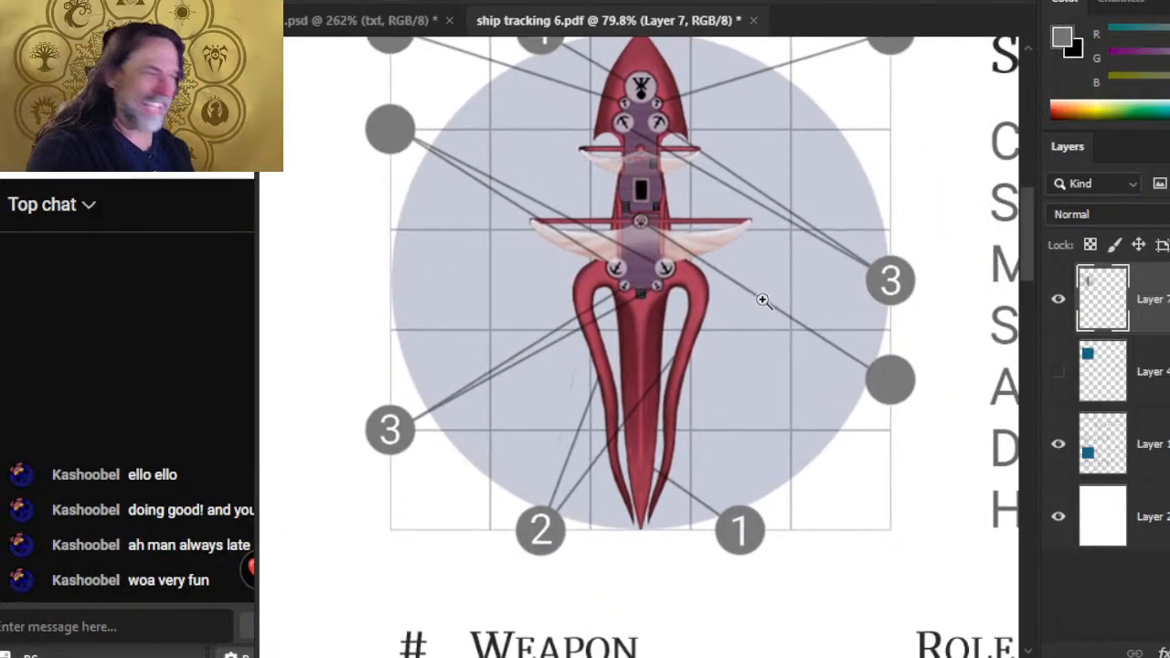
left_click_drag(665, 206, 683, 387)
left_click_drag(622, 535, 754, 194)
left_click_drag(792, 556, 654, 634)
left_click_drag(781, 254, 766, 355)
key("alt+Tab")
key("alt+Tab")
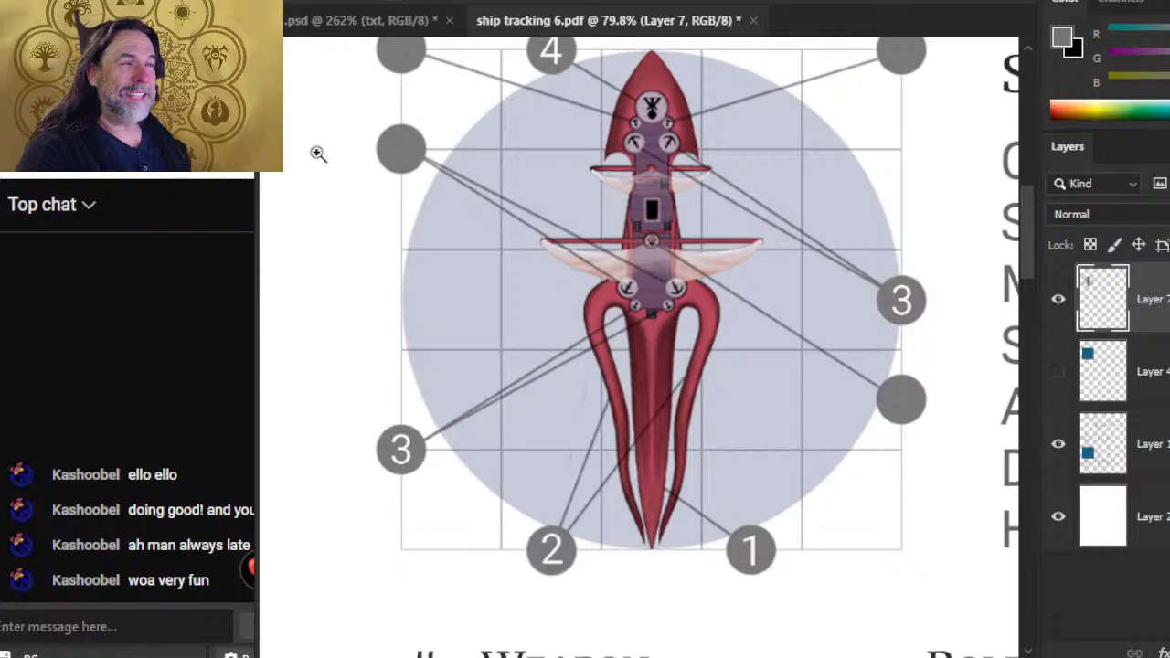
- Switch to 11.psd and locate the number 5 marker on the Flitter diagram
left_click(394, 17)
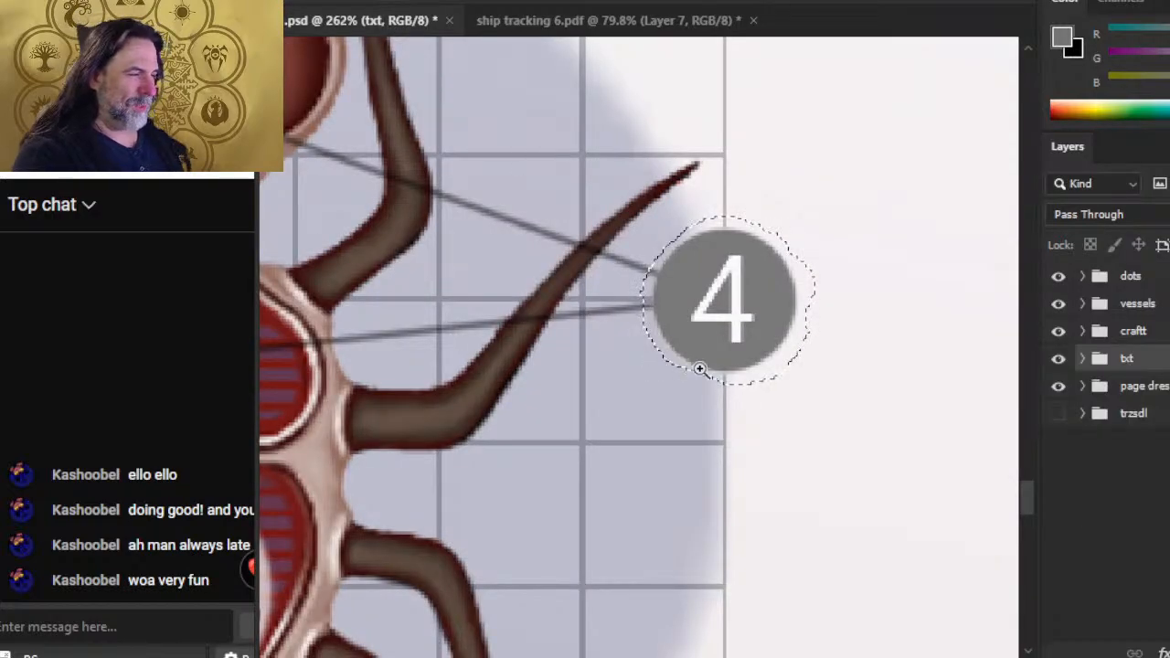
left_click_drag(718, 372, 619, 362)
left_click_drag(846, 522, 433, 325)
left_click_drag(661, 368, 663, 387)
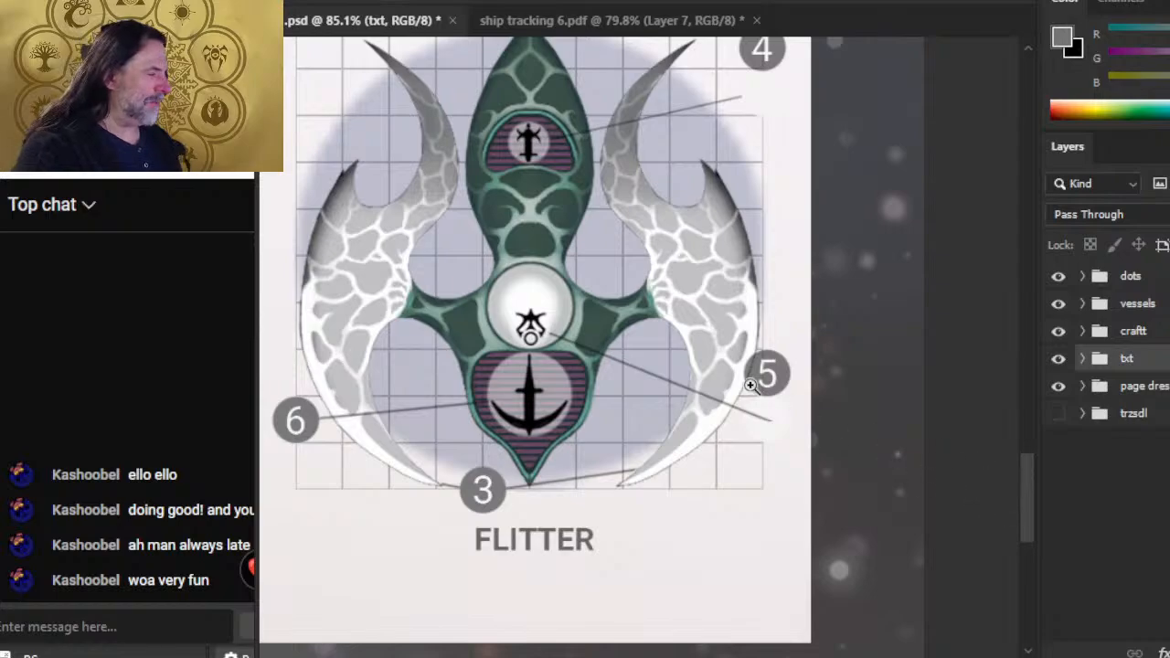
left_click_drag(731, 342, 846, 450)
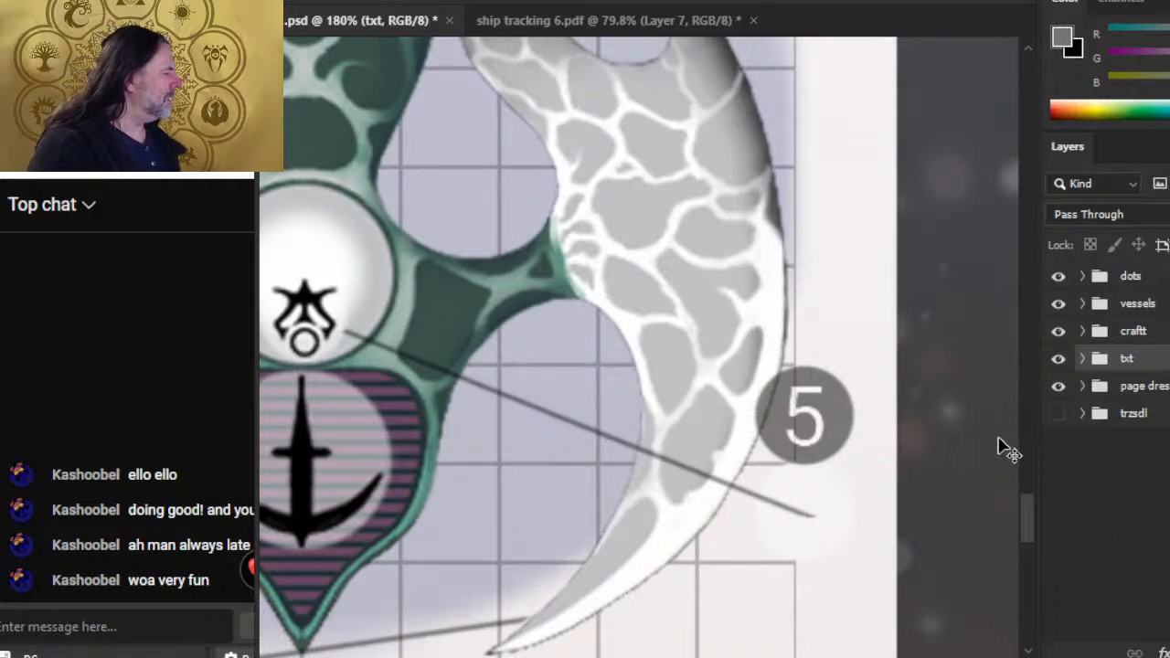
- Expand the dots group, its craft subgroup and the last folder inside, toggling their visibility to find the Flitter's markers
left_click(1060, 277)
left_click(1061, 277)
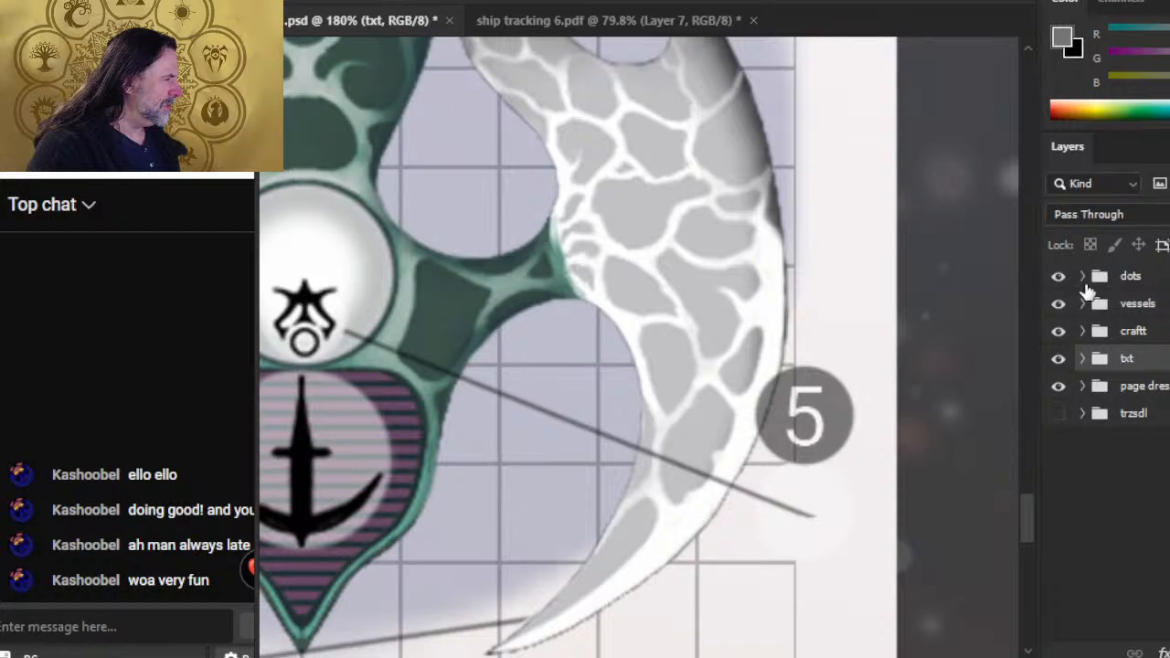
left_click(1083, 277)
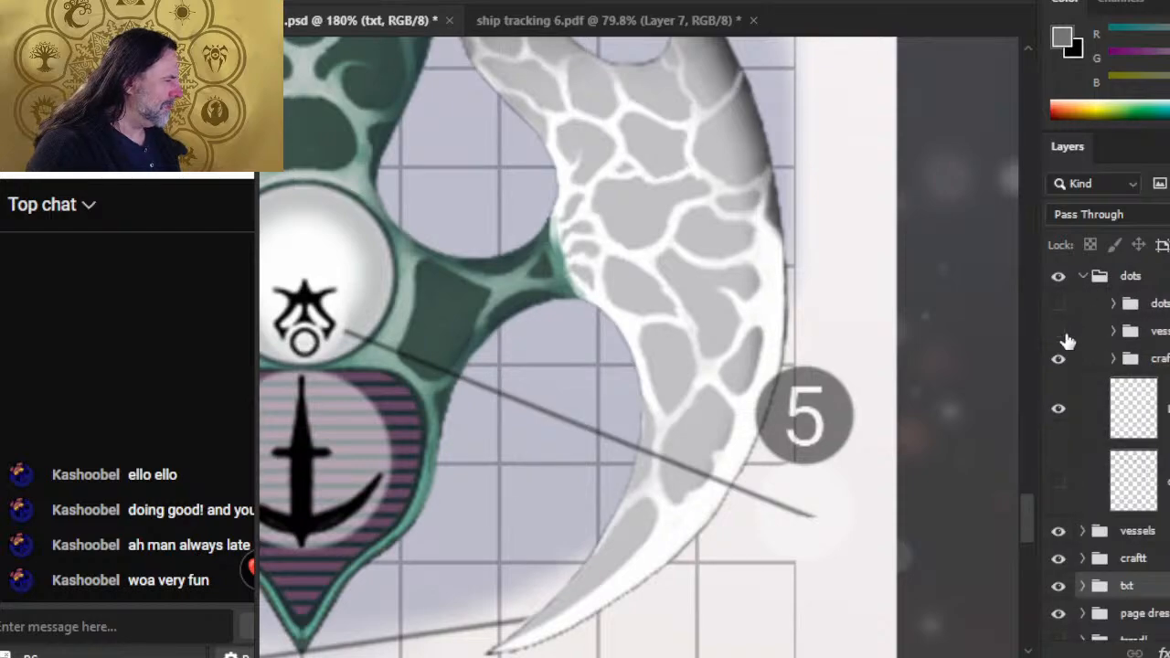
left_click(1060, 364)
left_click(1061, 364)
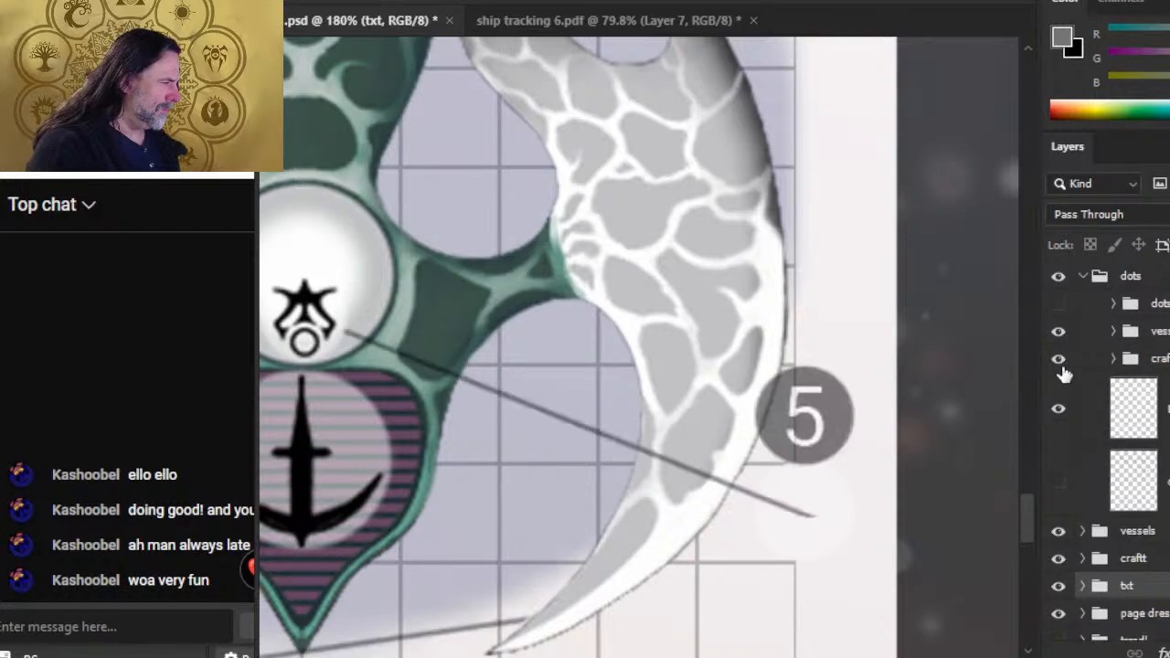
left_click(1116, 359)
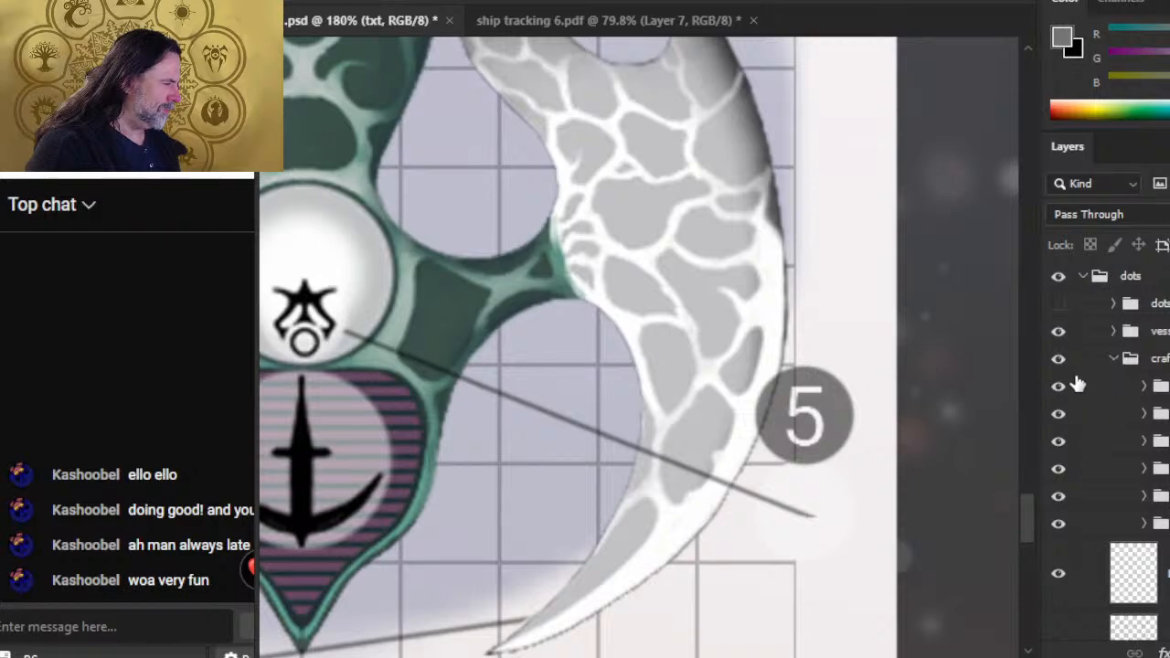
left_click(1060, 524)
left_click(1060, 526)
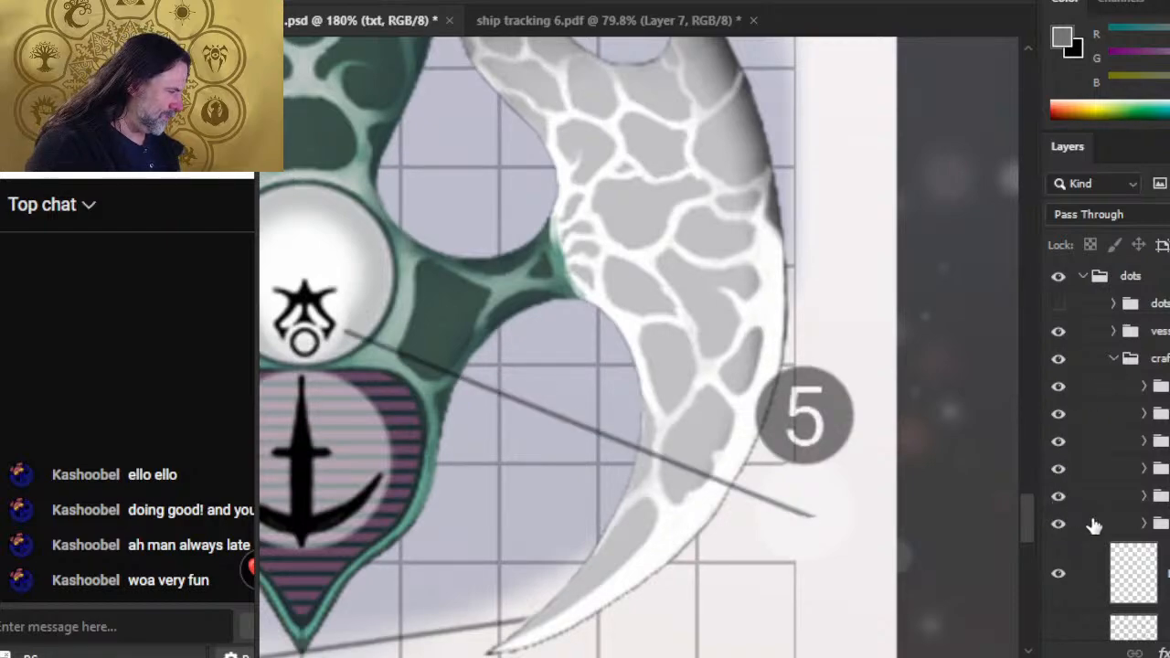
left_click(1145, 528)
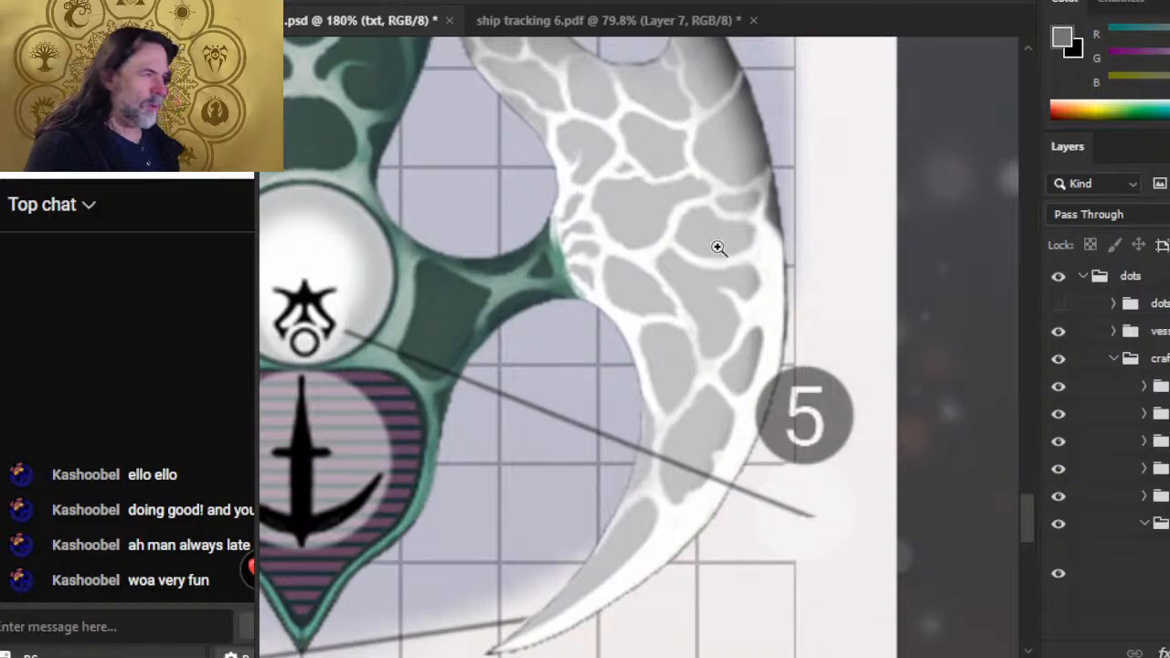
- Examine the Manta Ray, Spiderling and Flitter diagrams up close, comparing where their number markers sit on the leader lines
left_click_drag(776, 339, 628, 249)
left_click_drag(513, 176, 768, 275)
left_click_drag(735, 392, 765, 403)
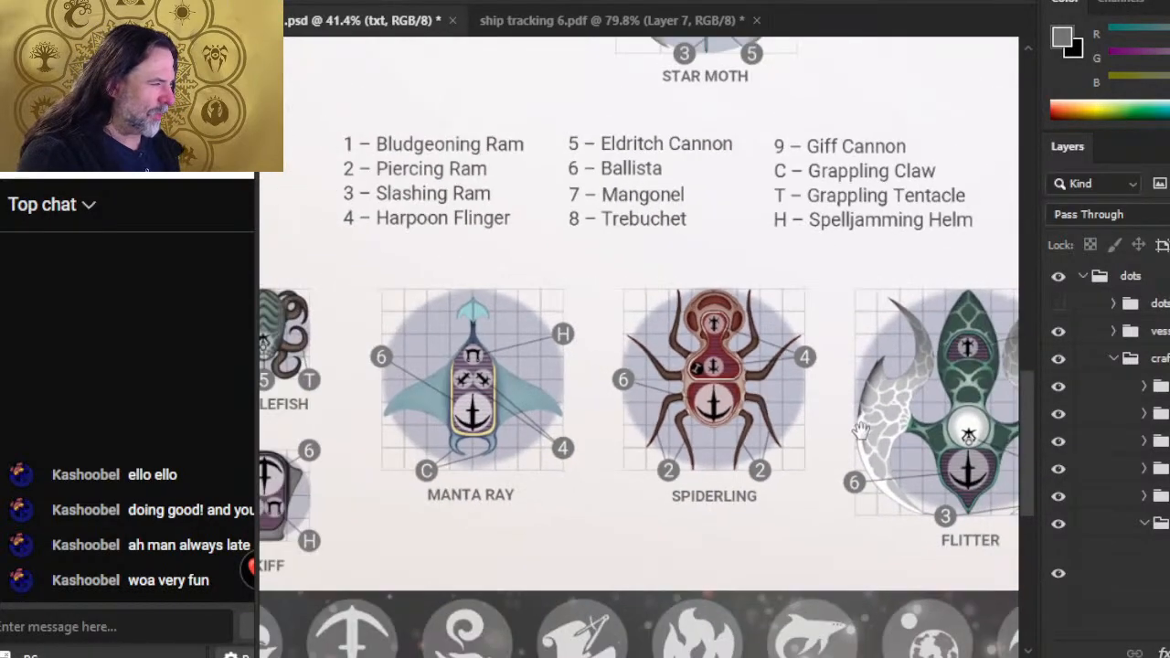
left_click_drag(860, 429, 655, 325)
left_click_drag(841, 352, 760, 384)
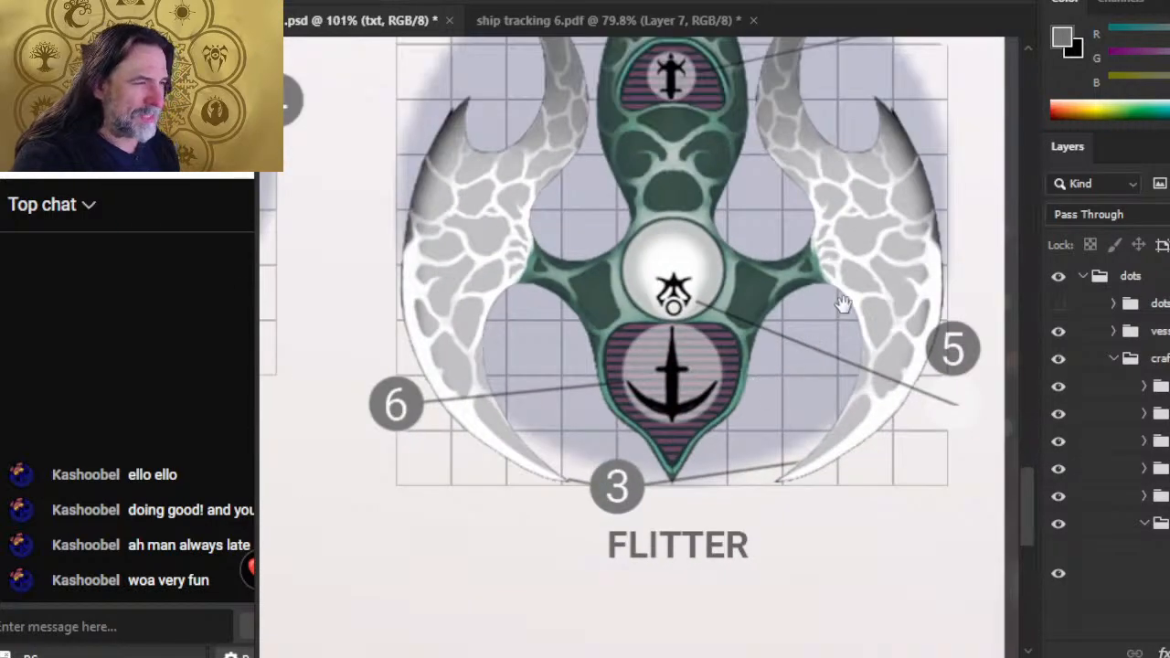
left_click_drag(844, 306, 701, 451)
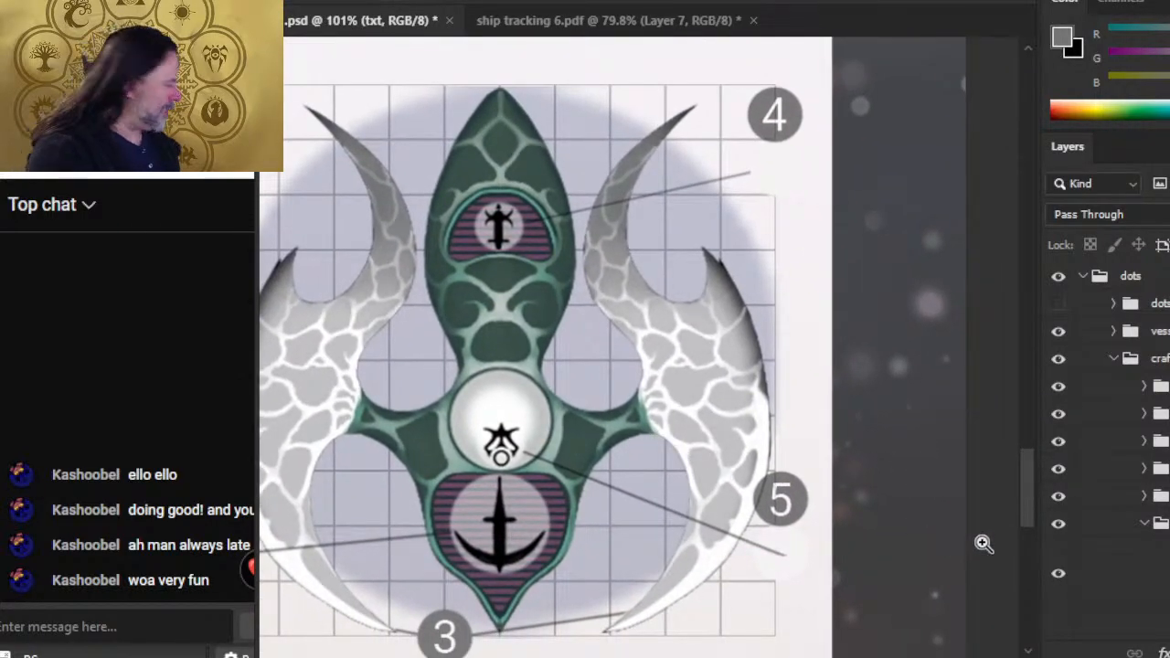
- Toggle the layers in the last craft folder to find the one holding the Flitter's 4 and 5 markers, and select it
scroll(1129, 442, "down", 2)
scroll(1130, 442, "down", 3)
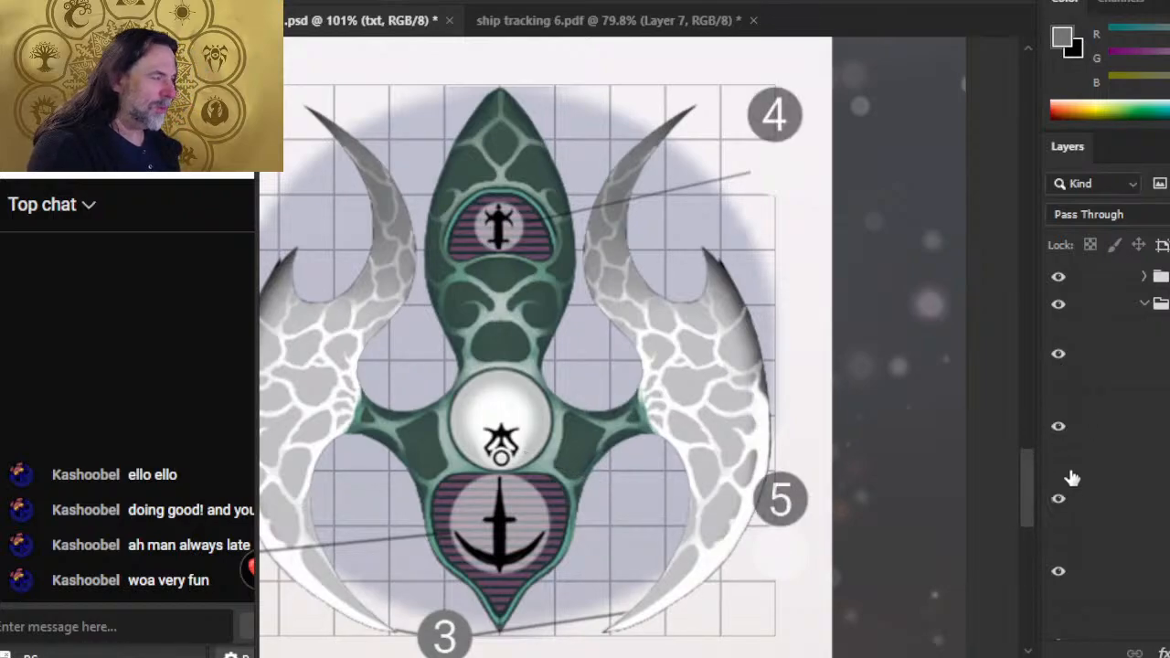
left_click(1065, 366)
left_click(1065, 362)
left_click(1062, 581)
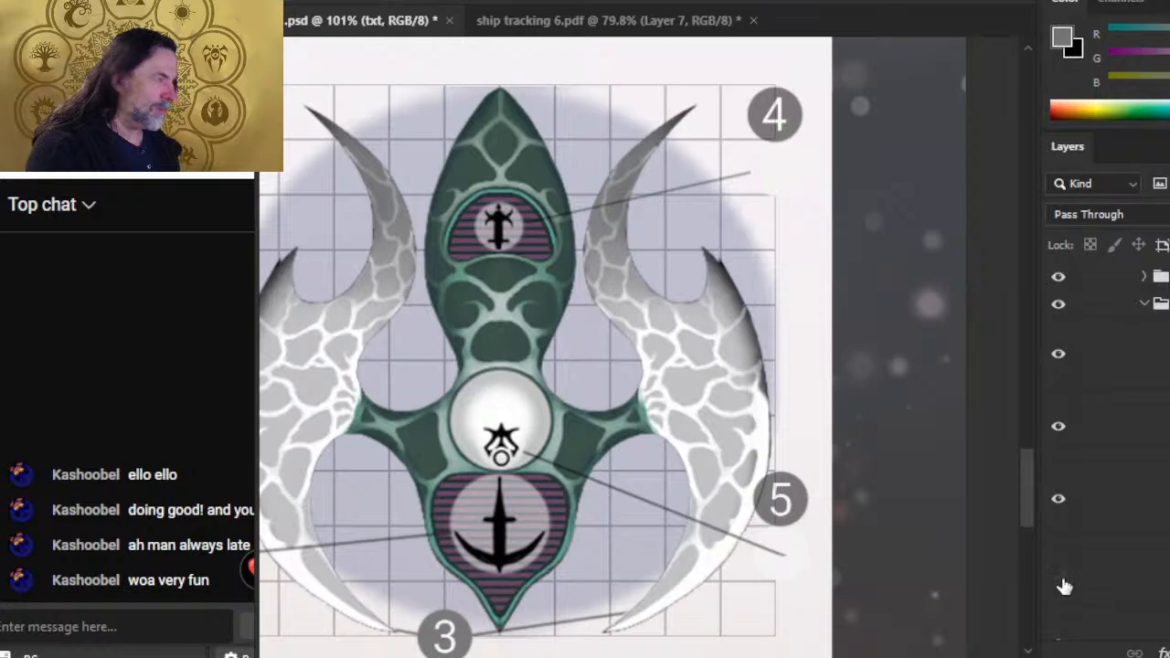
left_click(1062, 581)
left_click(1057, 502)
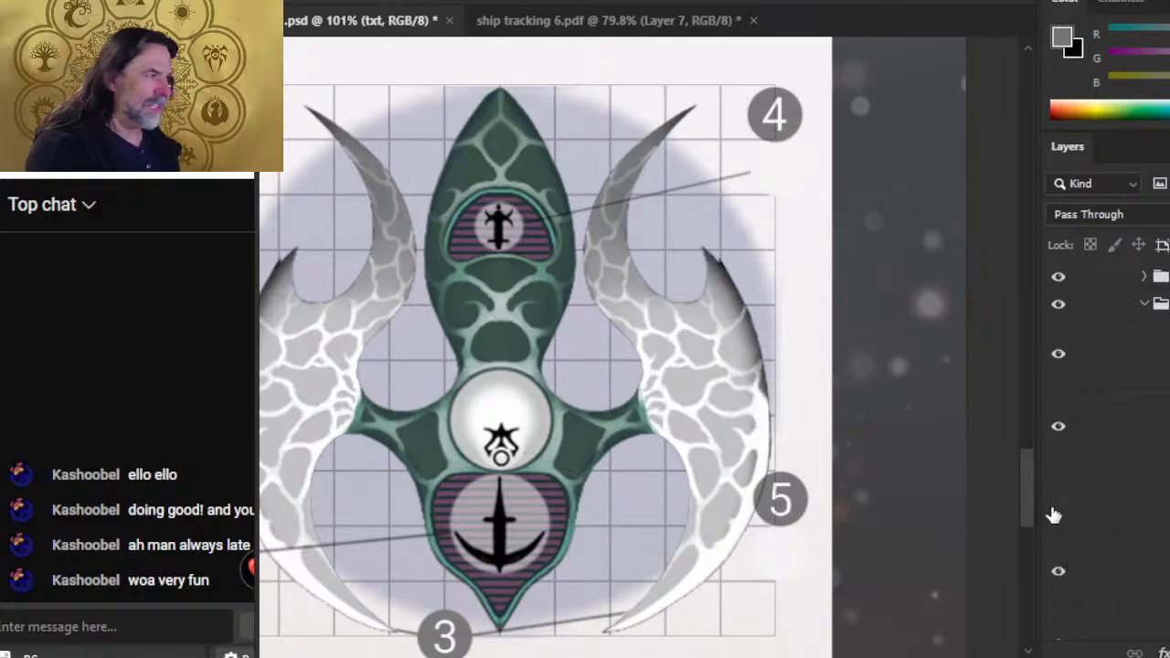
left_click(1055, 510)
left_click(1061, 427)
left_click(1061, 427)
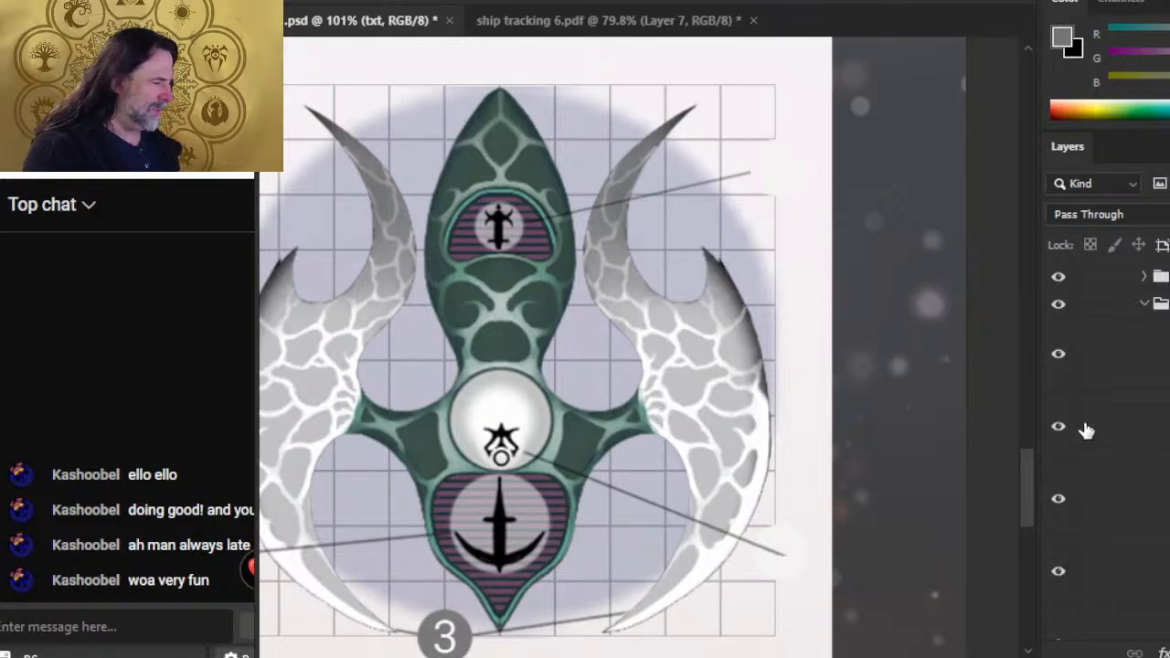
left_click(1100, 441)
- Check the remaining layers in the Flitter's folder by hiding and showing its leader lines and its 4 and 5 markers
left_click(1059, 457)
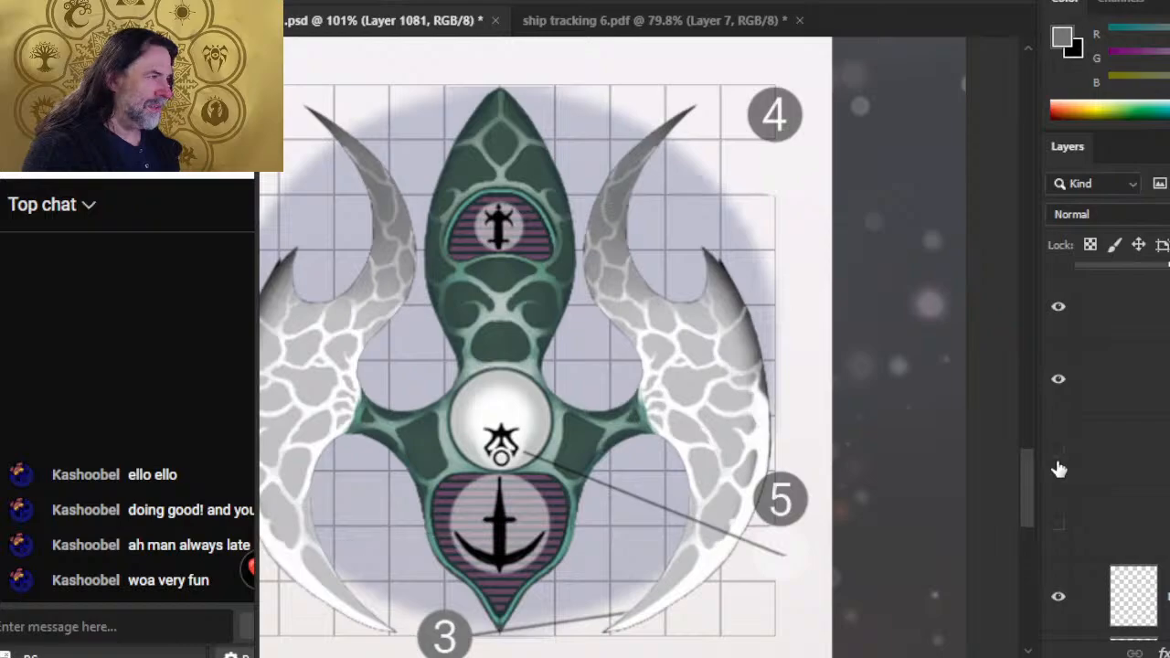
left_click(1059, 457)
left_click(1061, 382)
left_click(1062, 384)
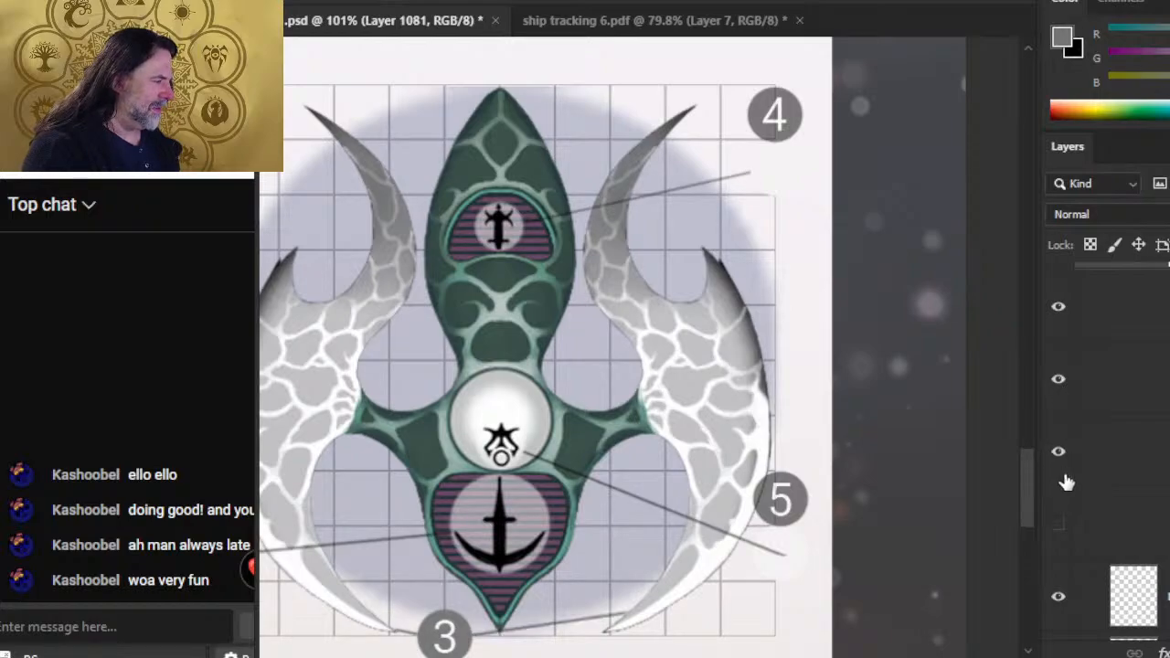
left_click(1070, 598)
left_click(1072, 598)
scroll(1100, 541, "down", 3)
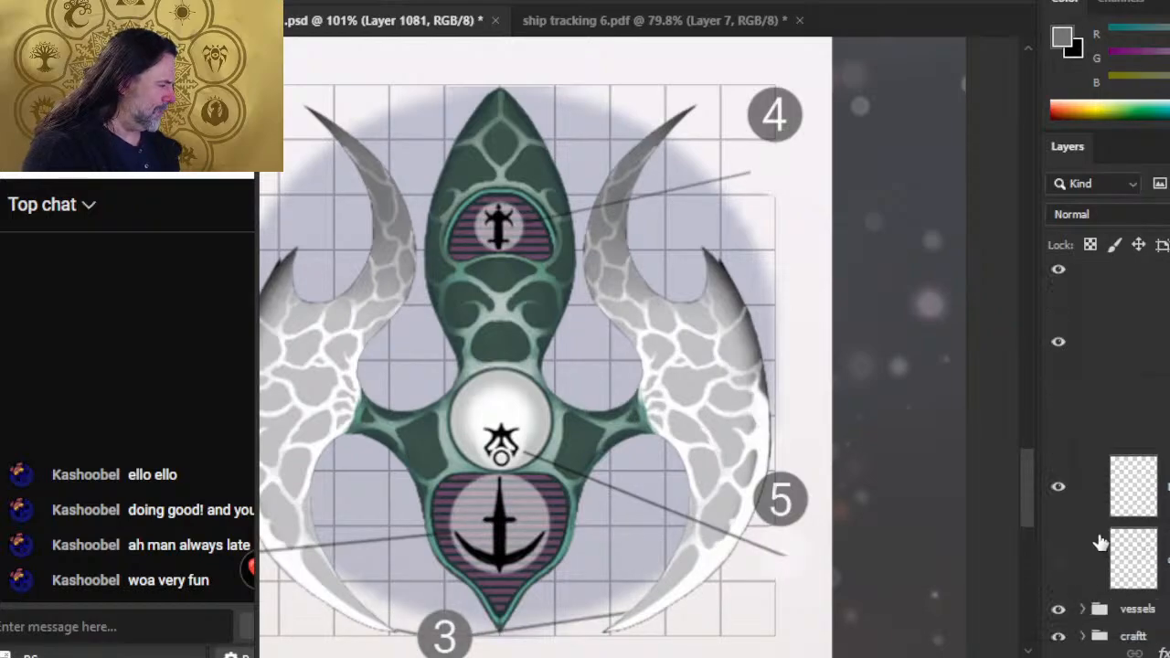
scroll(1095, 534, "up", 12)
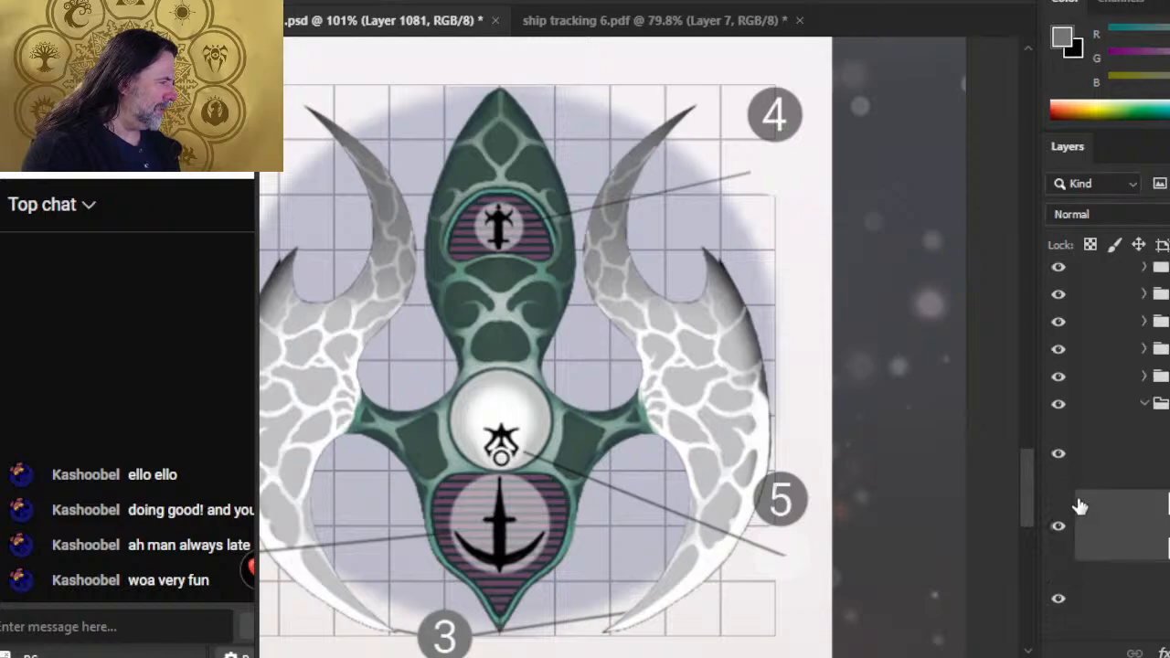
scroll(1067, 497, "down", 1)
left_click(1058, 457)
left_click(1058, 459)
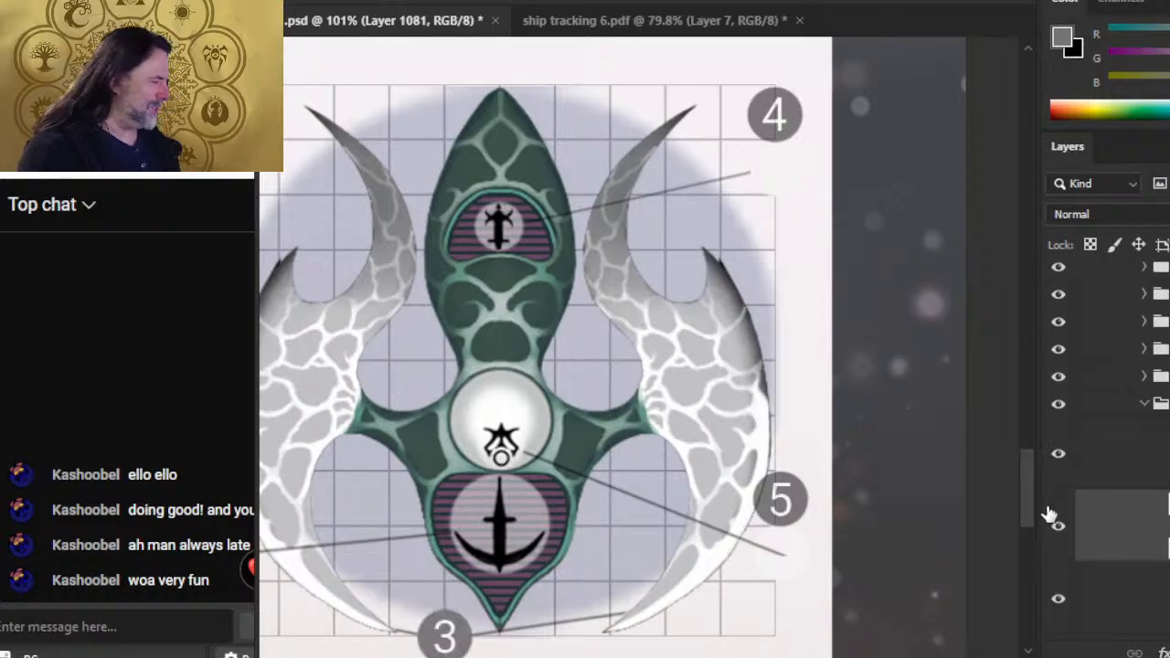
left_click(1060, 528)
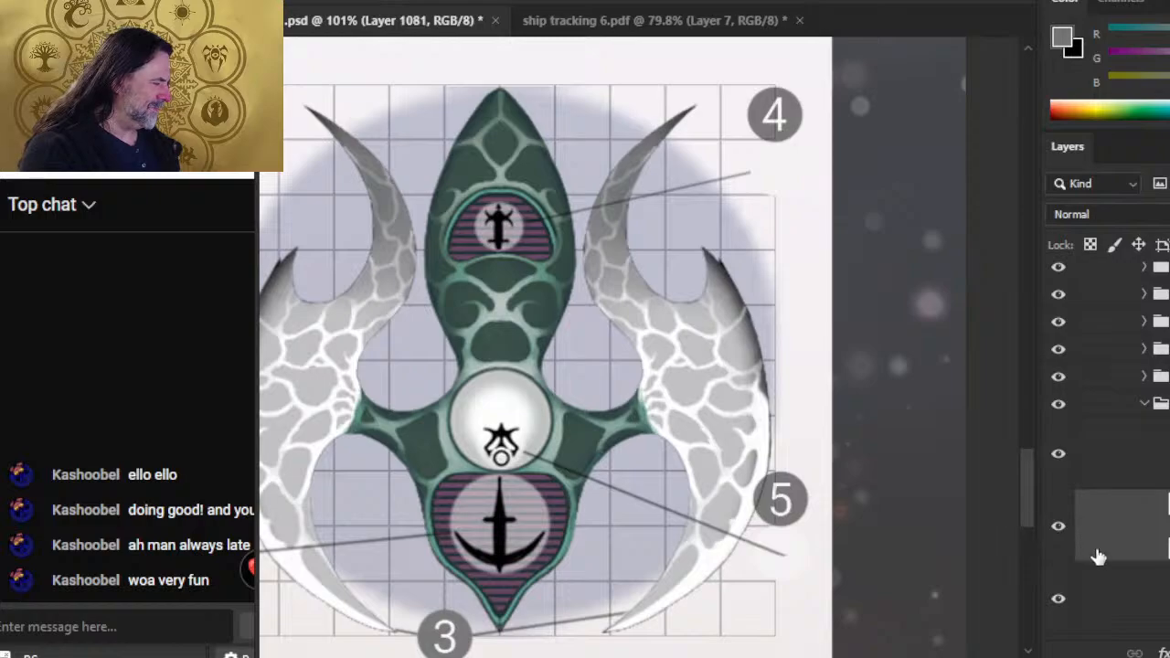
left_click(1059, 528)
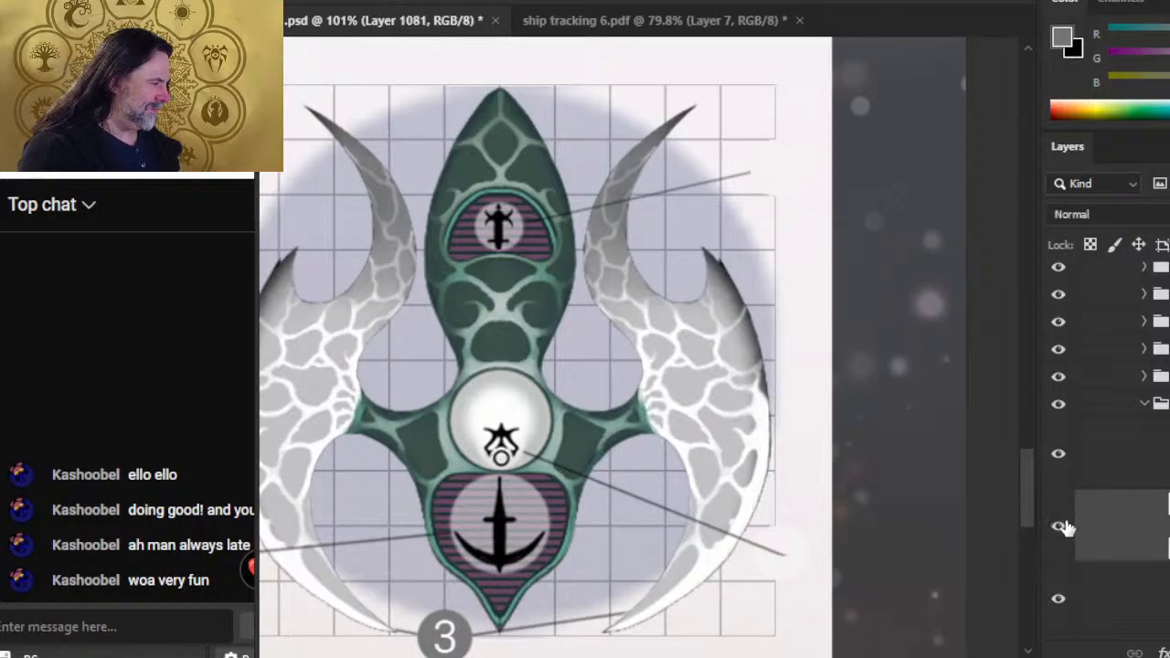
left_click(1060, 527)
- Move the Flitter's 4 and 5 markers down onto the ends of their leader lines and fine-tune their height
key("shift+Down")
key("shift+Down")
key("shift+Down")
key("shift+Down")
key("shift+Down")
key("shift+Down")
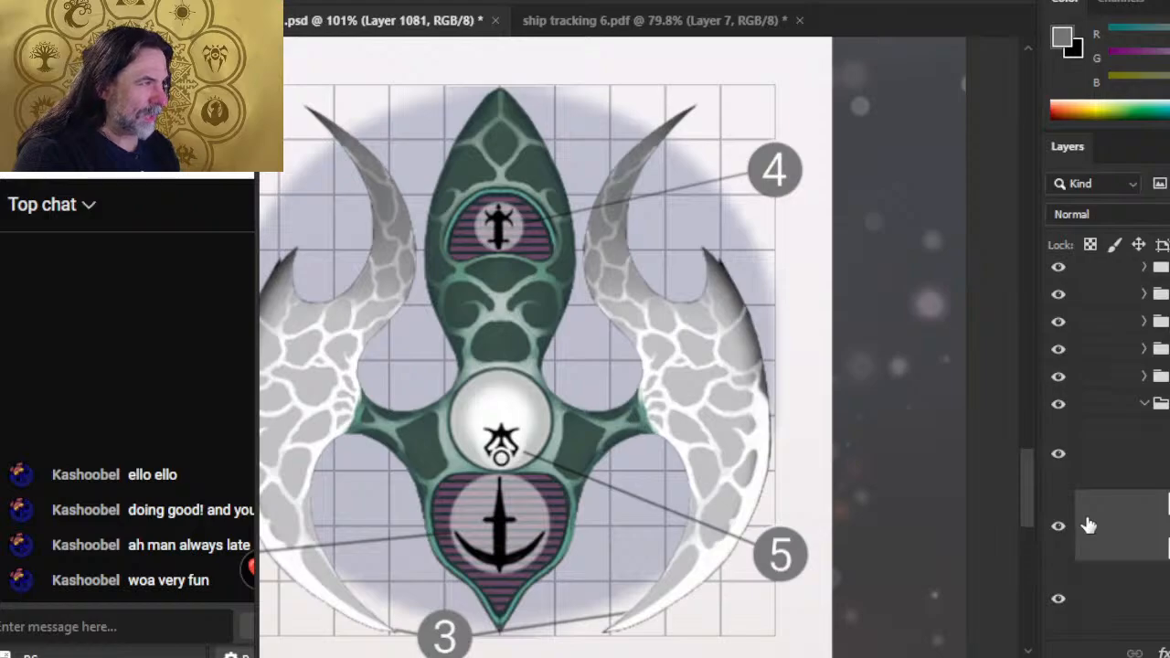
key("Up")
key("Up")
key("Up")
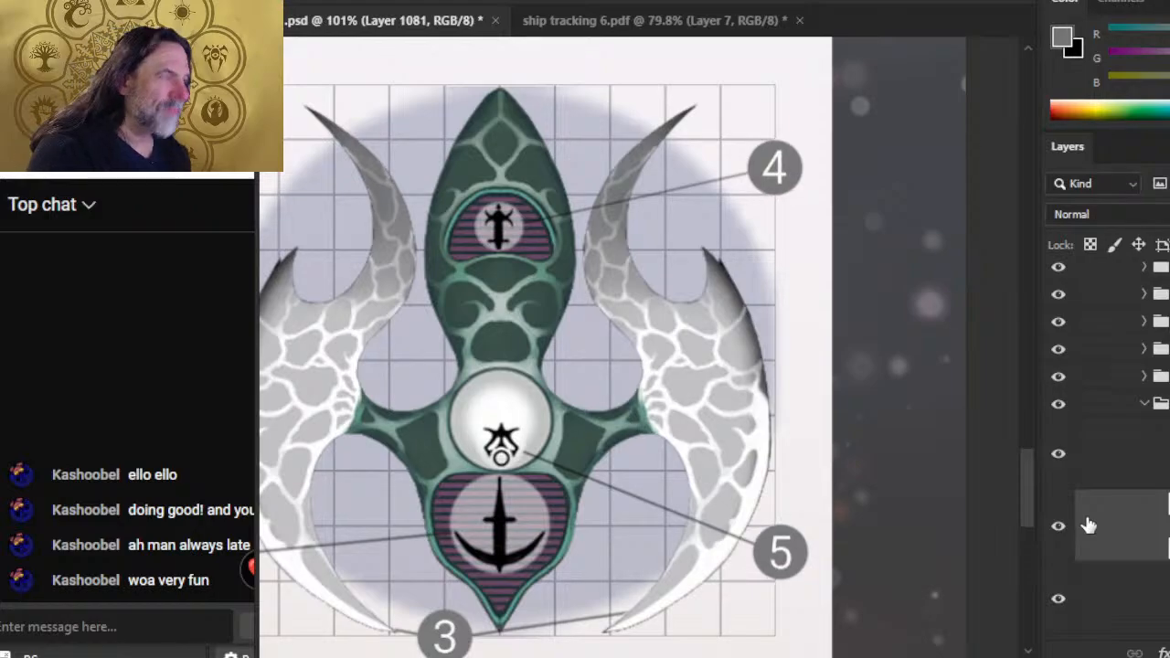
key("Down")
key("Down")
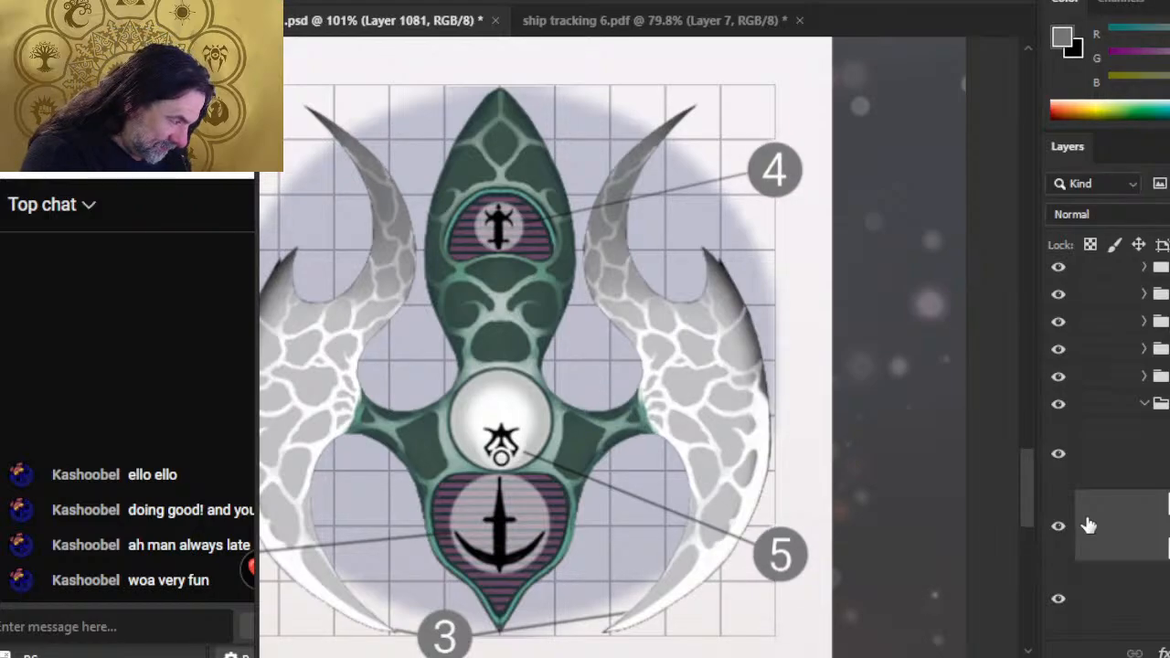
key("Up")
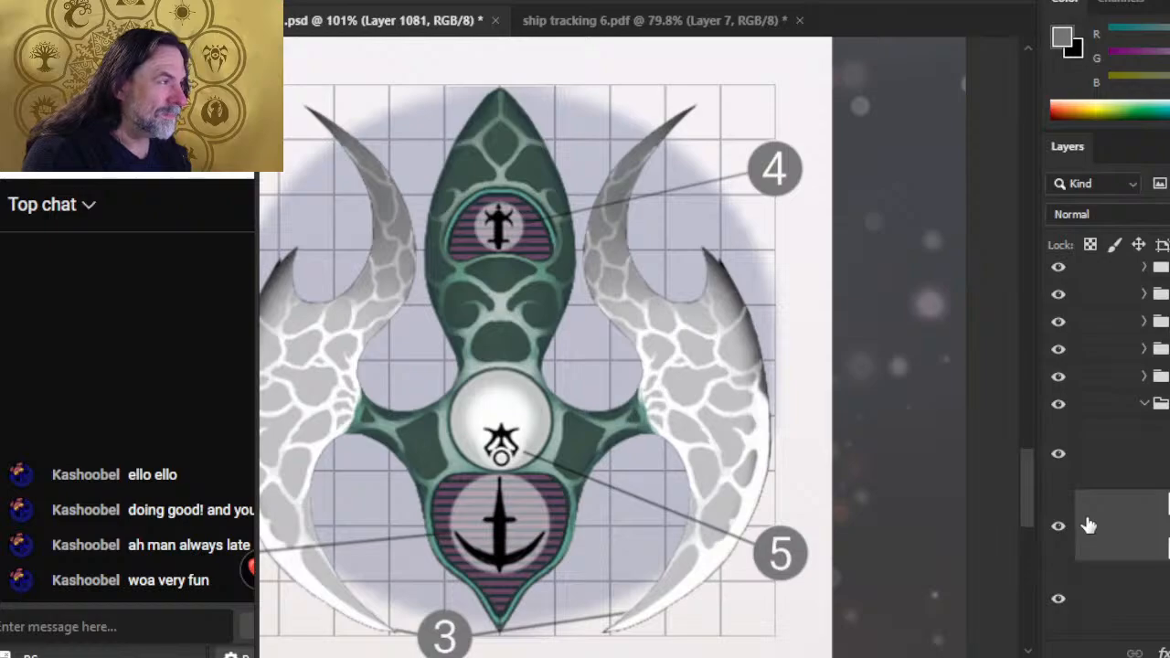
- Select the Flitter's number 5 marker with a loose freehand outline and copy it
left_click_drag(802, 541, 831, 412)
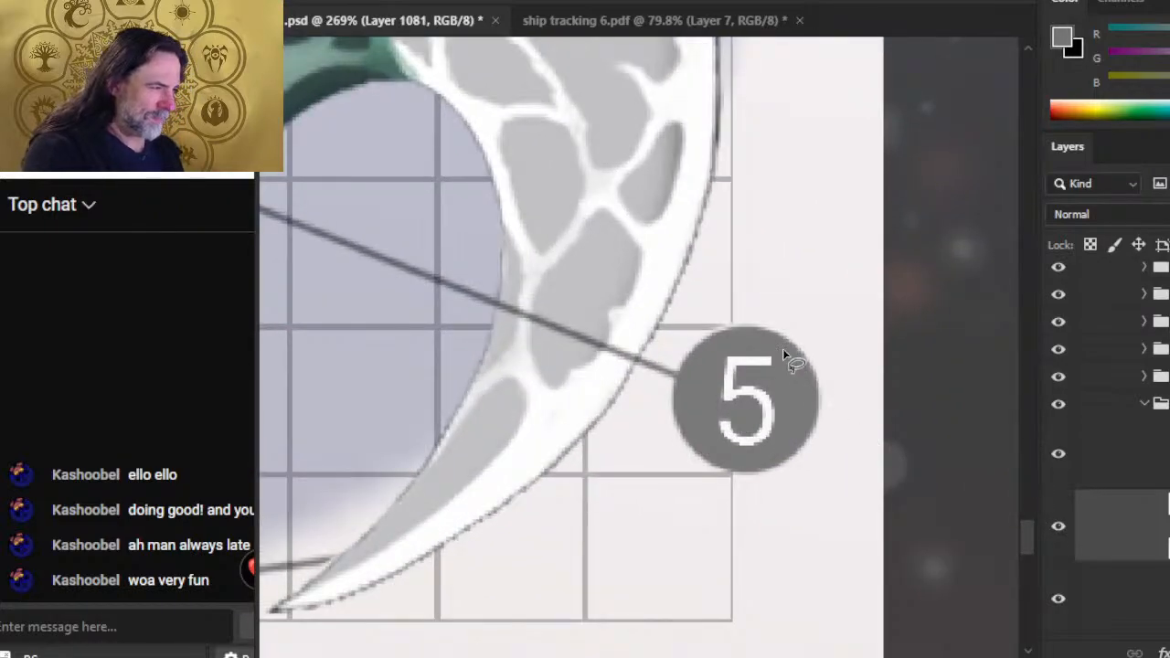
mouse_move(787, 347)
left_mouse_down()
mouse_move(697, 377)
mouse_move(702, 431)
mouse_move(753, 458)
mouse_move(793, 418)
mouse_move(802, 389)
mouse_move(790, 349)
left_mouse_up()
mouse_move(803, 313)
left_mouse_down()
mouse_move(678, 346)
mouse_move(671, 459)
mouse_move(798, 484)
mouse_move(825, 331)
mouse_move(807, 319)
left_mouse_up()
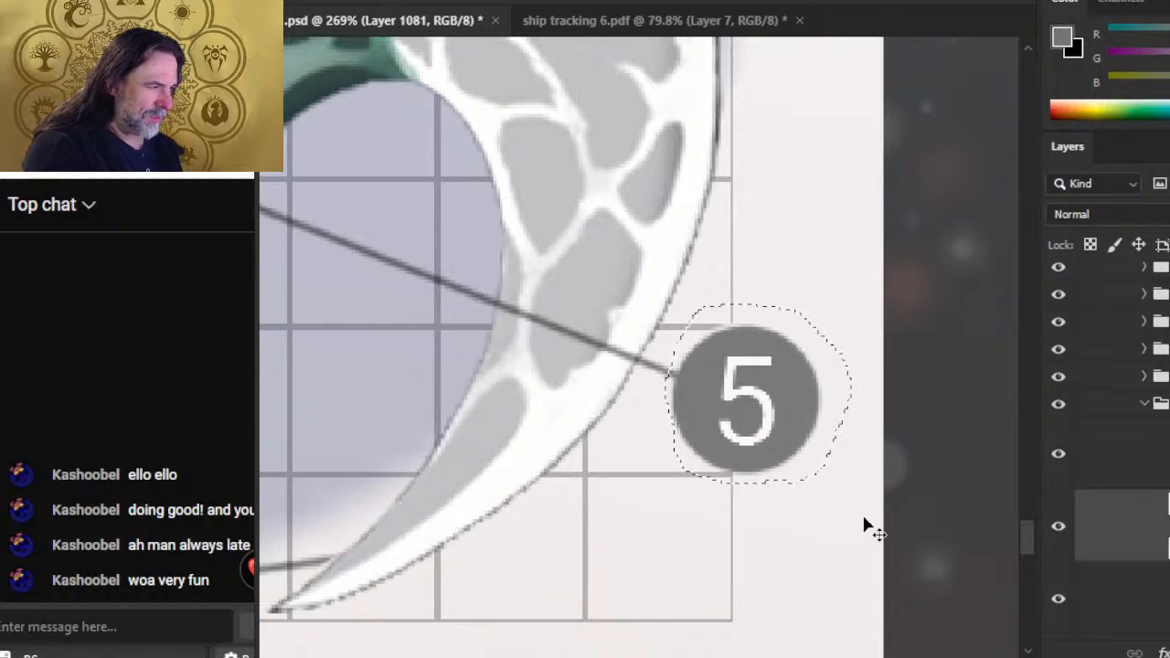
- Switch to ship tracking 6.pdf, paste the number 5 marker and place it over the blank marker below the right-hand 3
left_click(585, 22)
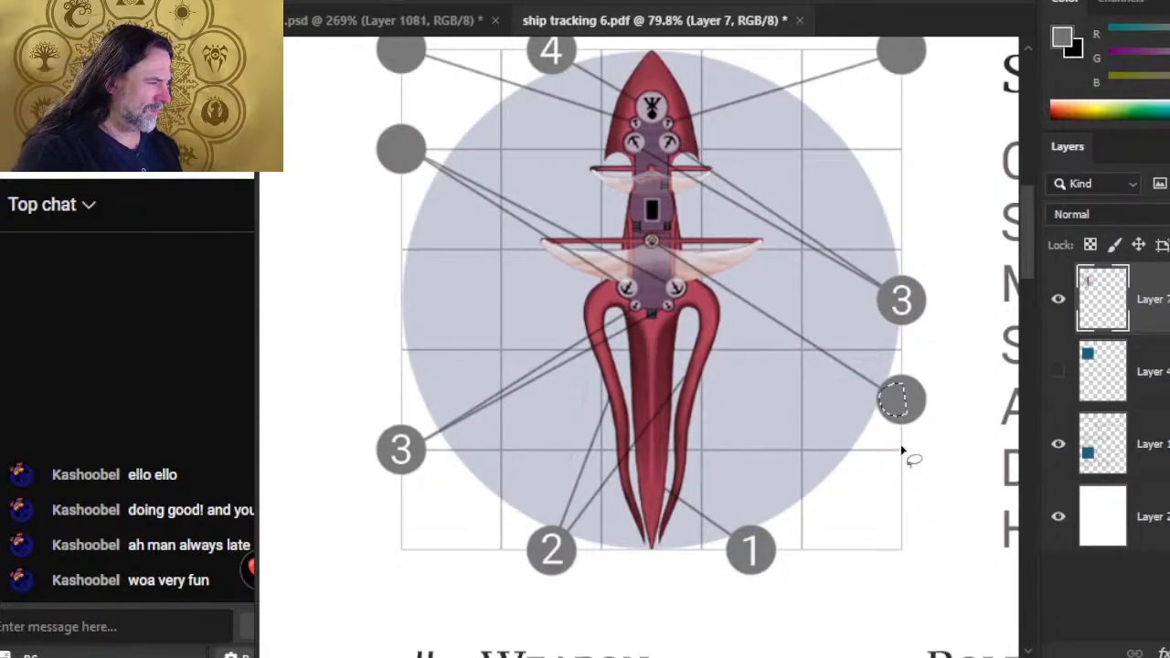
key("ctrl+v")
scroll(913, 443, "up", 5)
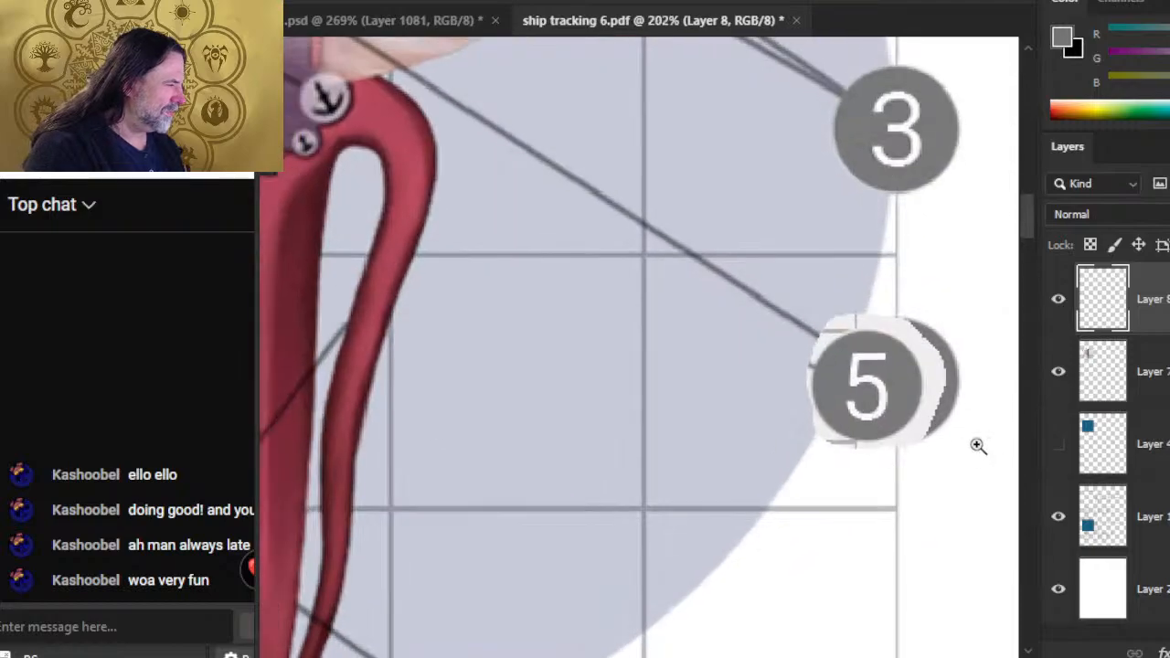
left_click_drag(977, 445, 942, 440)
- Erase part of the pale background at the upper right of the pasted number 5 marker
key("e")
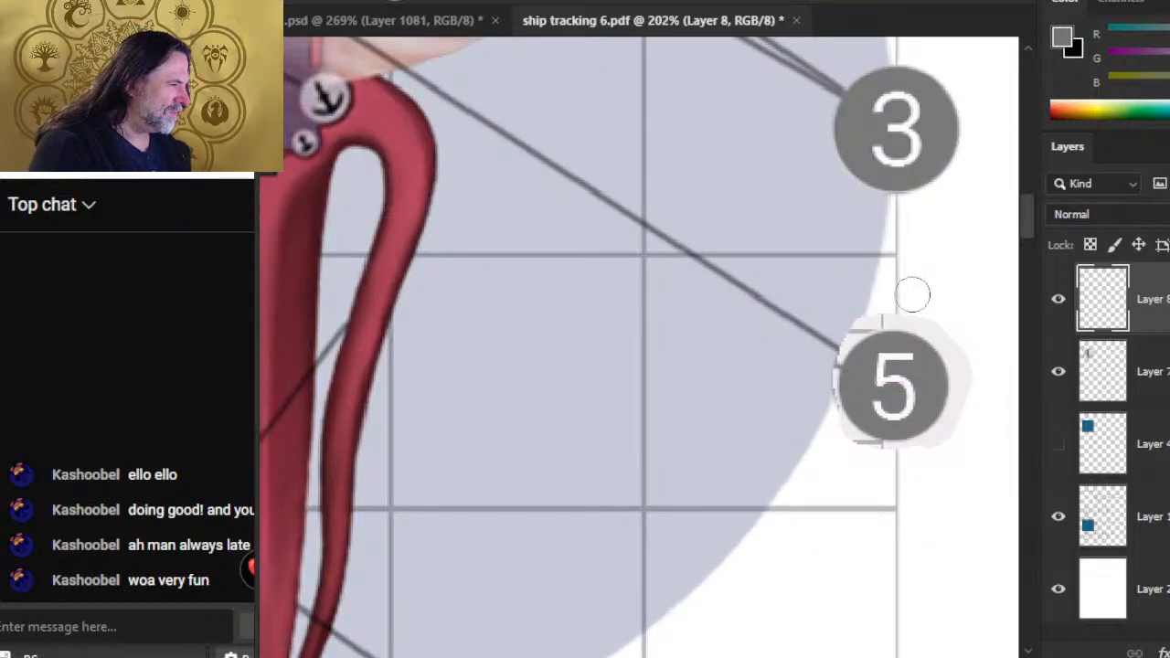
key("w")
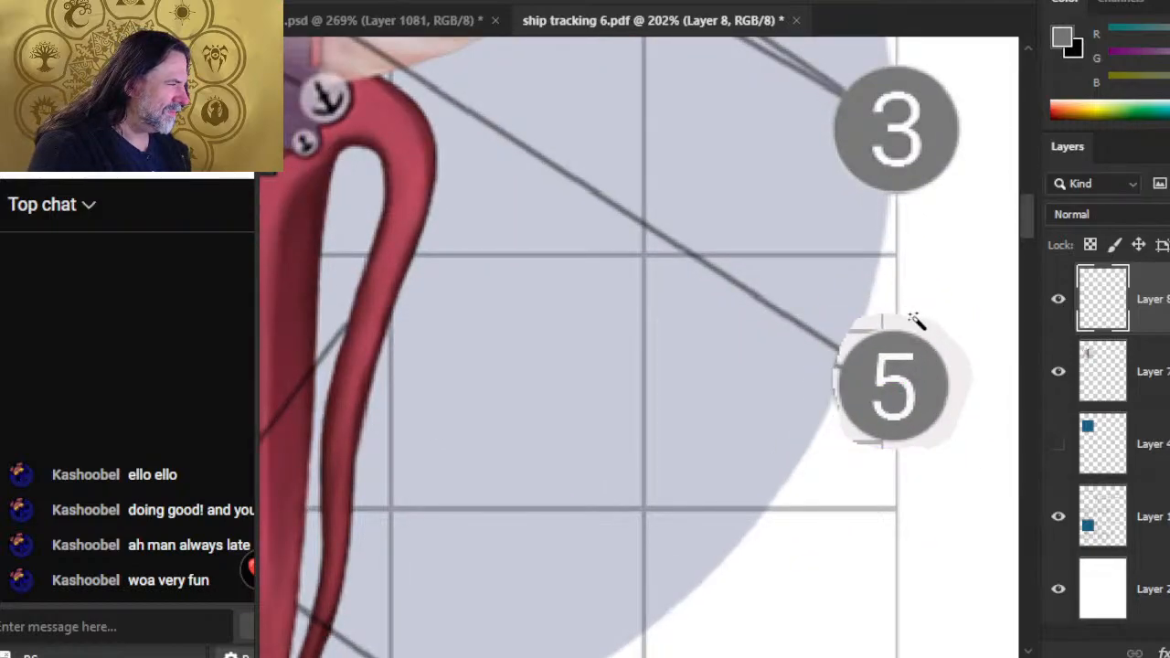
key("e")
left_click_drag(931, 326, 917, 316)
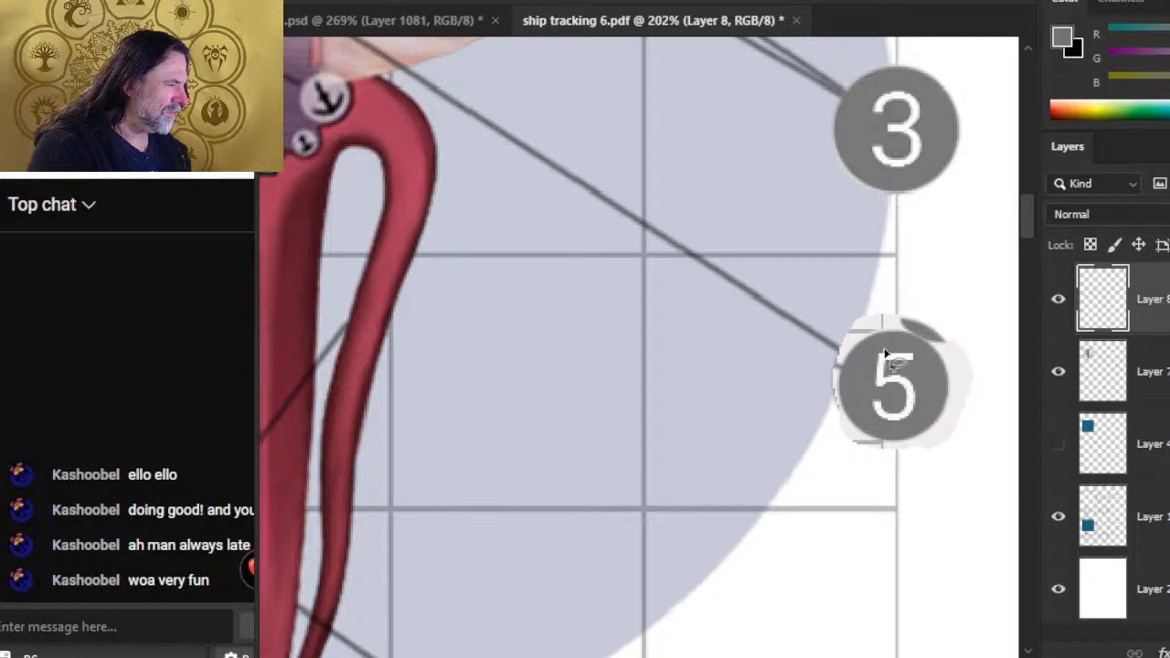
- Enlarge the pasted number 5 marker with Free Transform until its circle covers the blank marker beneath
right_click(854, 334)
left_click(971, 528)
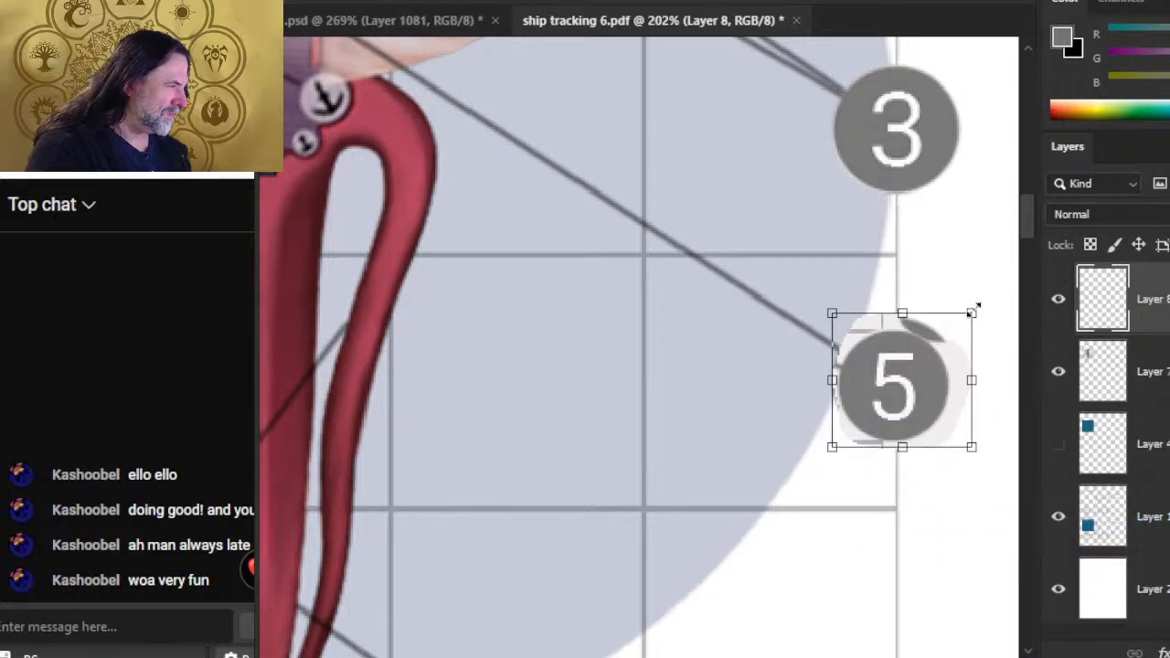
left_click_drag(971, 313, 988, 292)
key("Return")
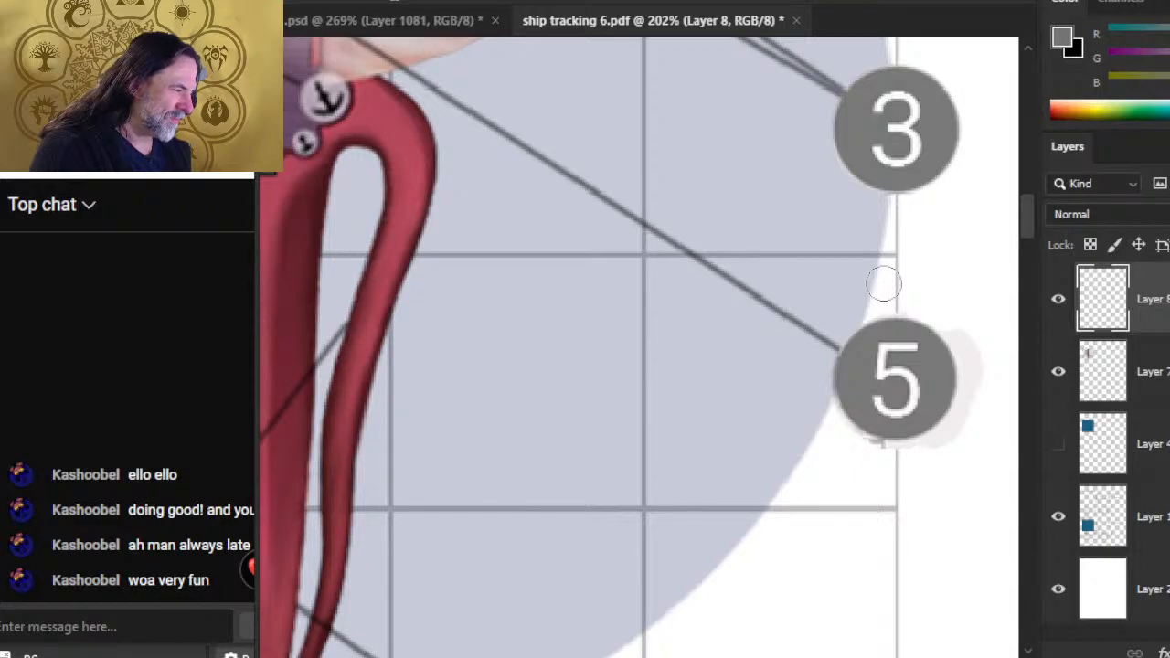
- Clear the leftover pale background and grid fragments around the number 5 marker
key("ctrl+z")
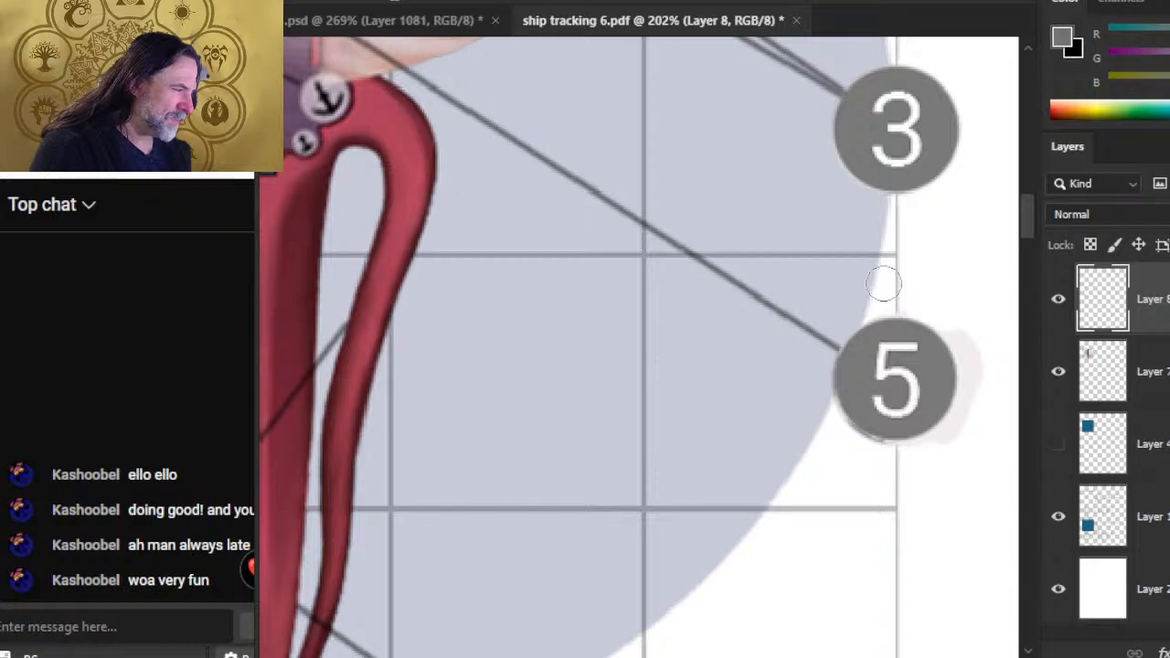
key("ctrl+z")
key("ctrl+z")
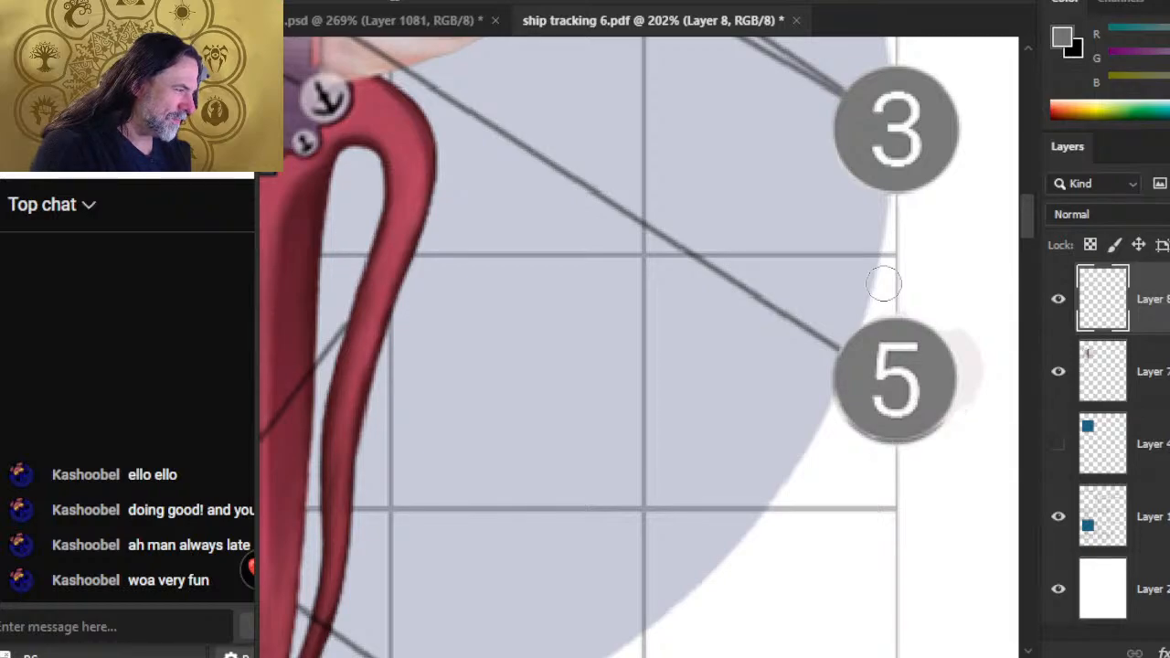
key("ctrl+z")
key("ctrl+z")
key("ctrl+z")
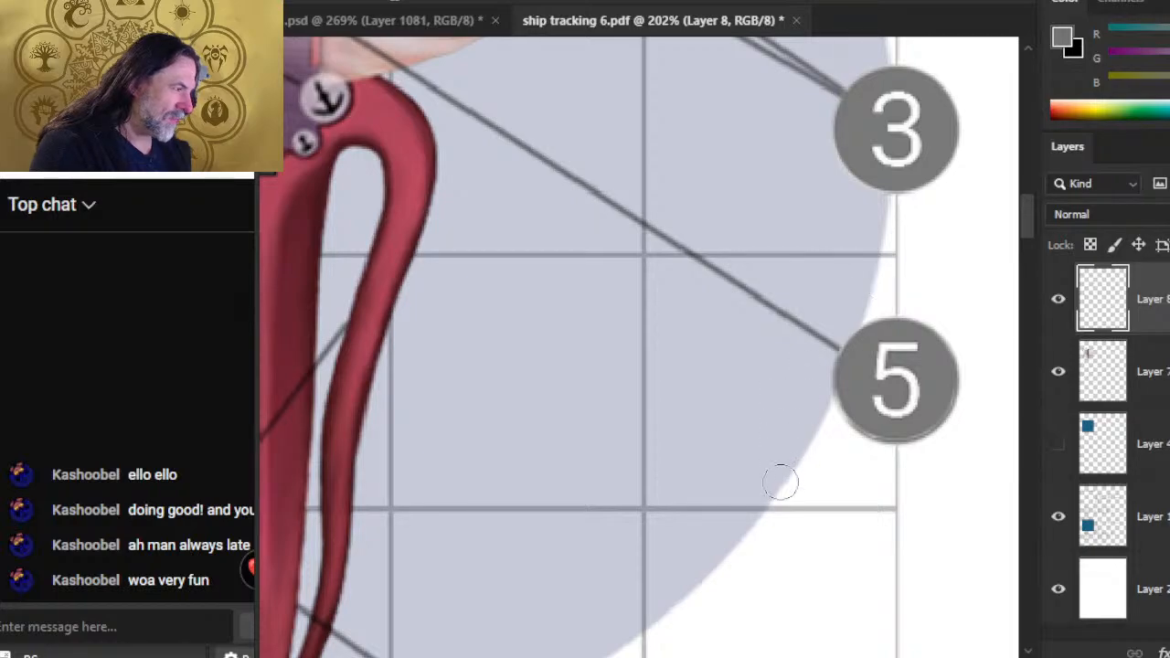
- Refine the number 5 marker's size and position with Free Transform so it fully covers the blank circle, about 0.194 by 0.204 in
key("v")
key("Up")
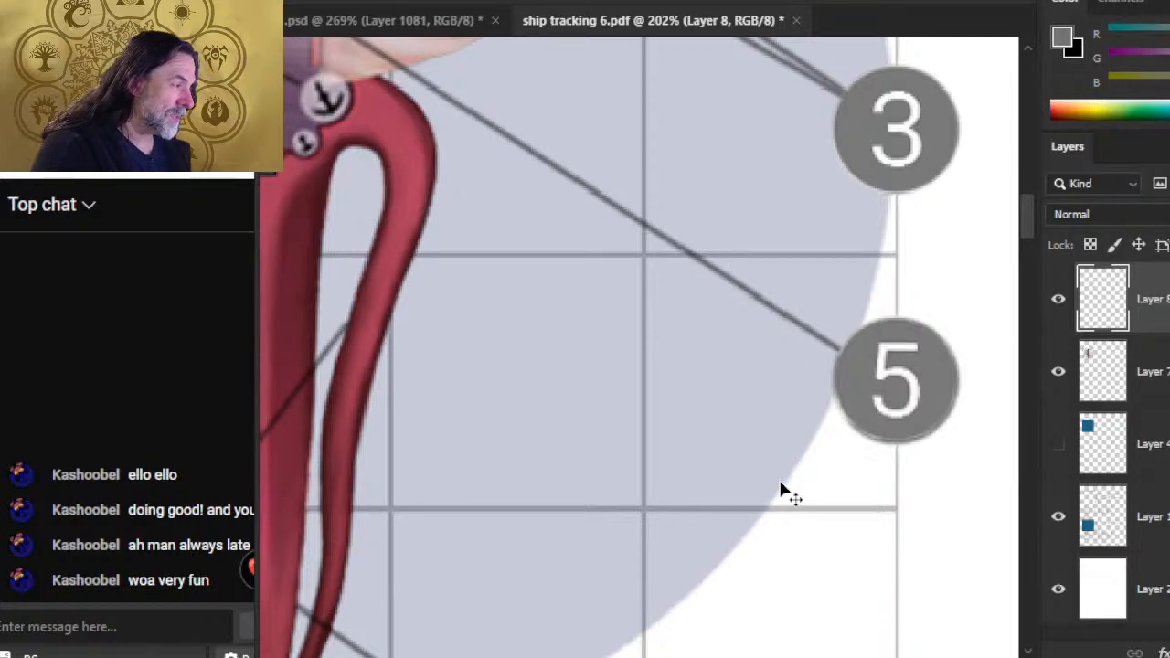
right_click(831, 266)
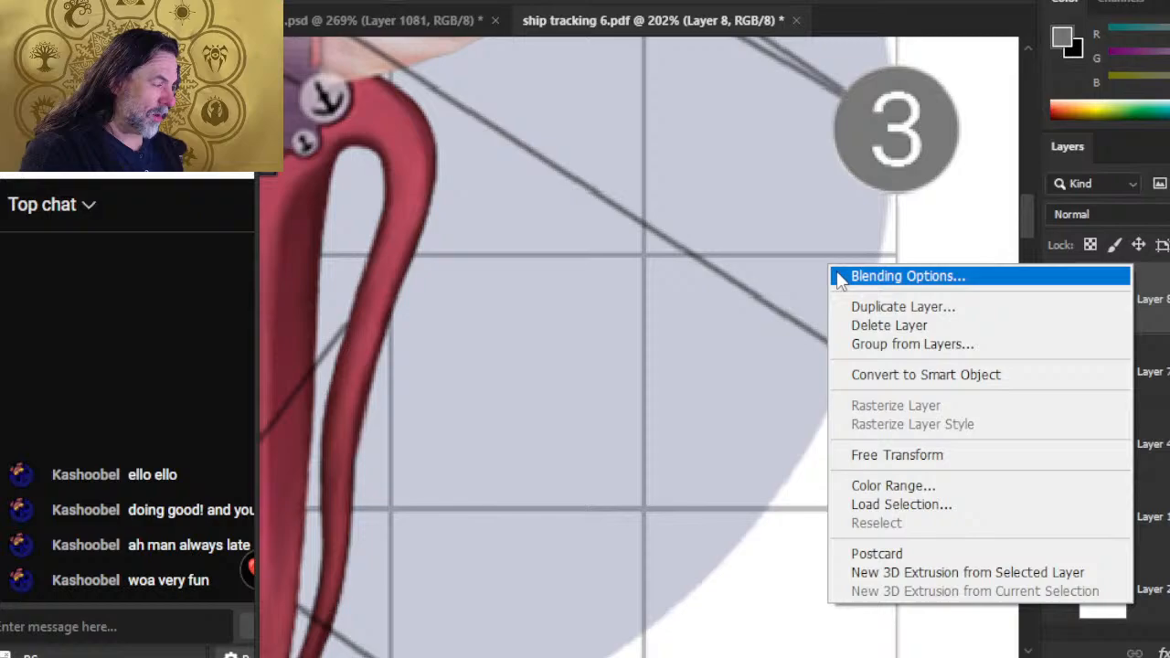
left_click(938, 455)
left_click_drag(895, 441, 905, 443)
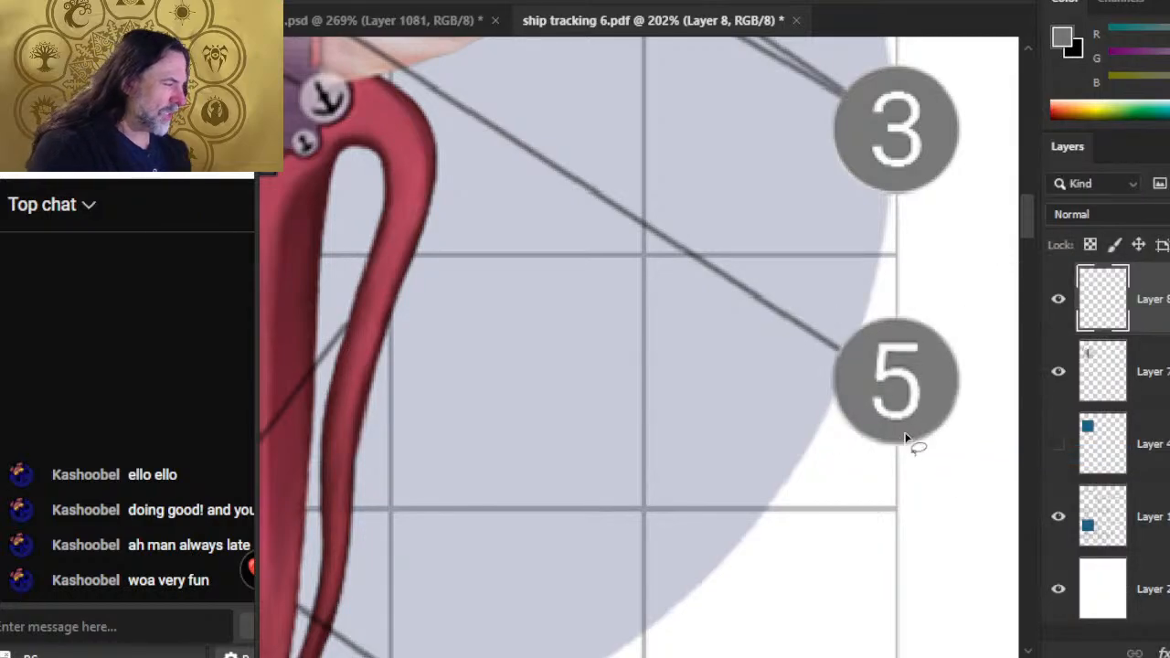
key("Return")
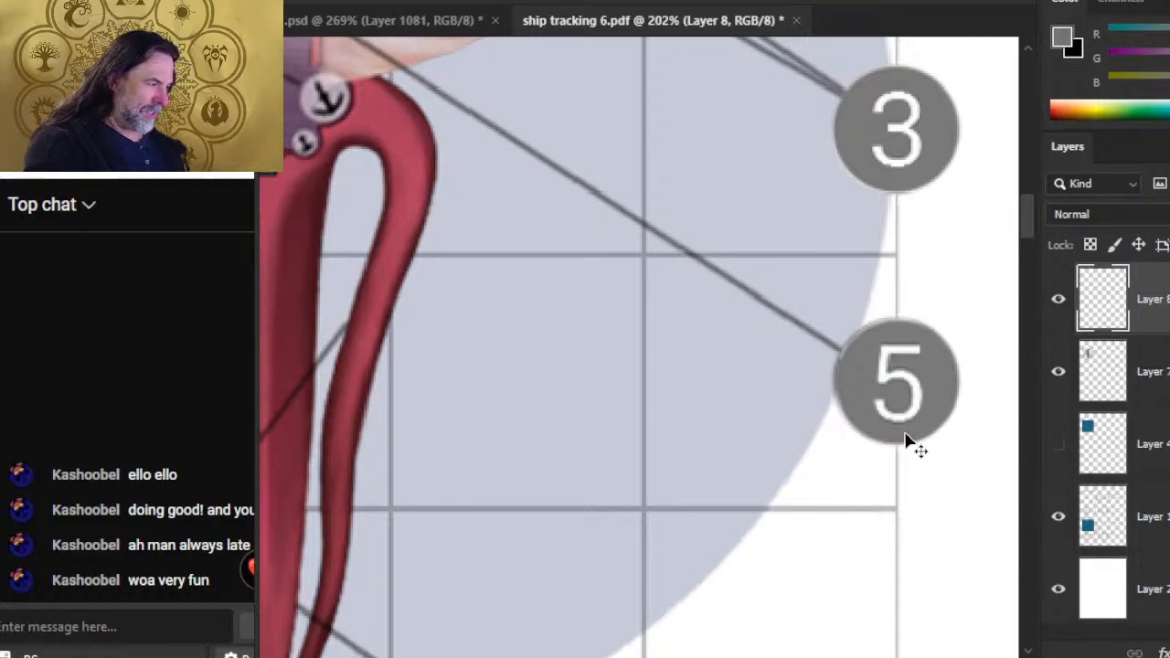
right_click(743, 340)
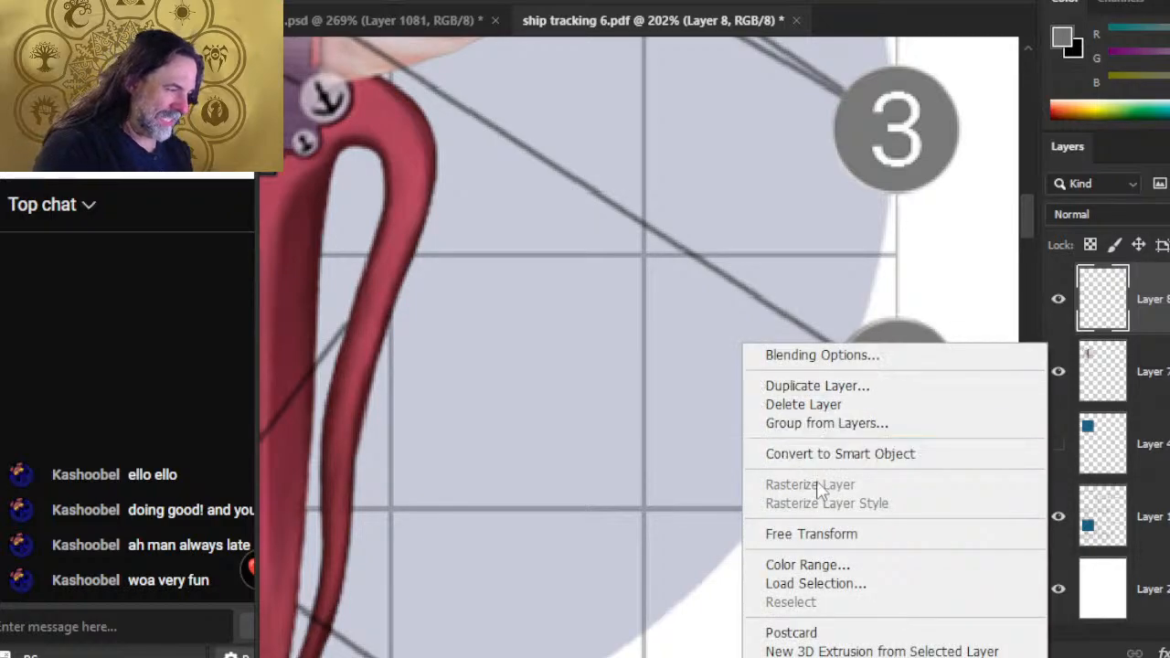
left_click(826, 534)
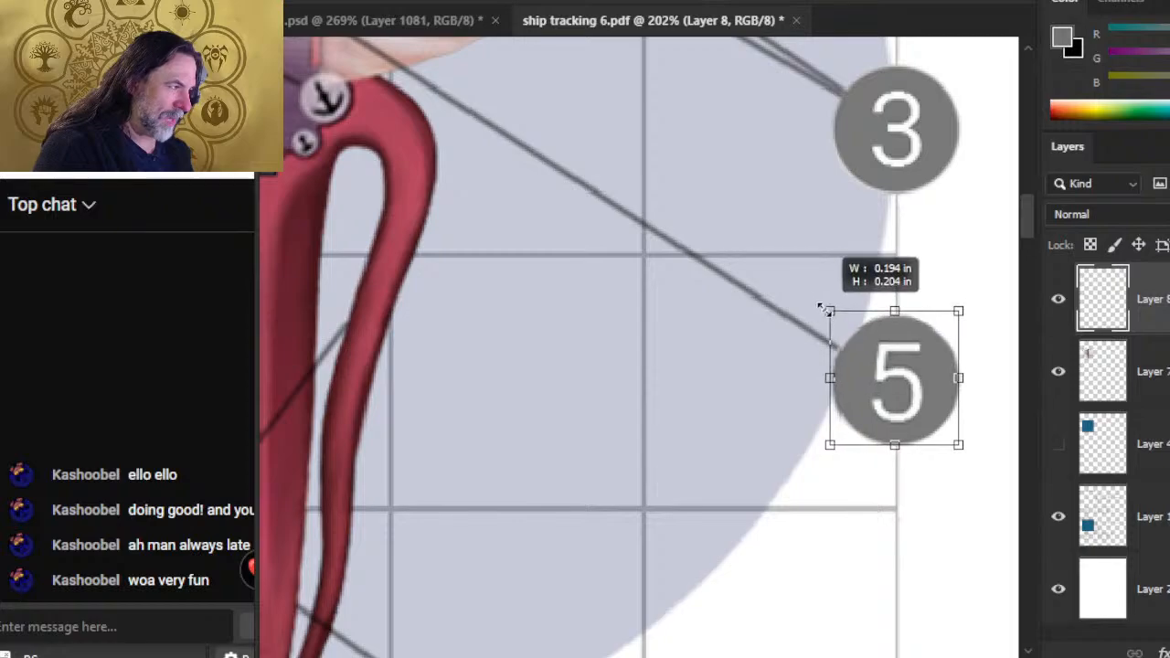
key("Return")
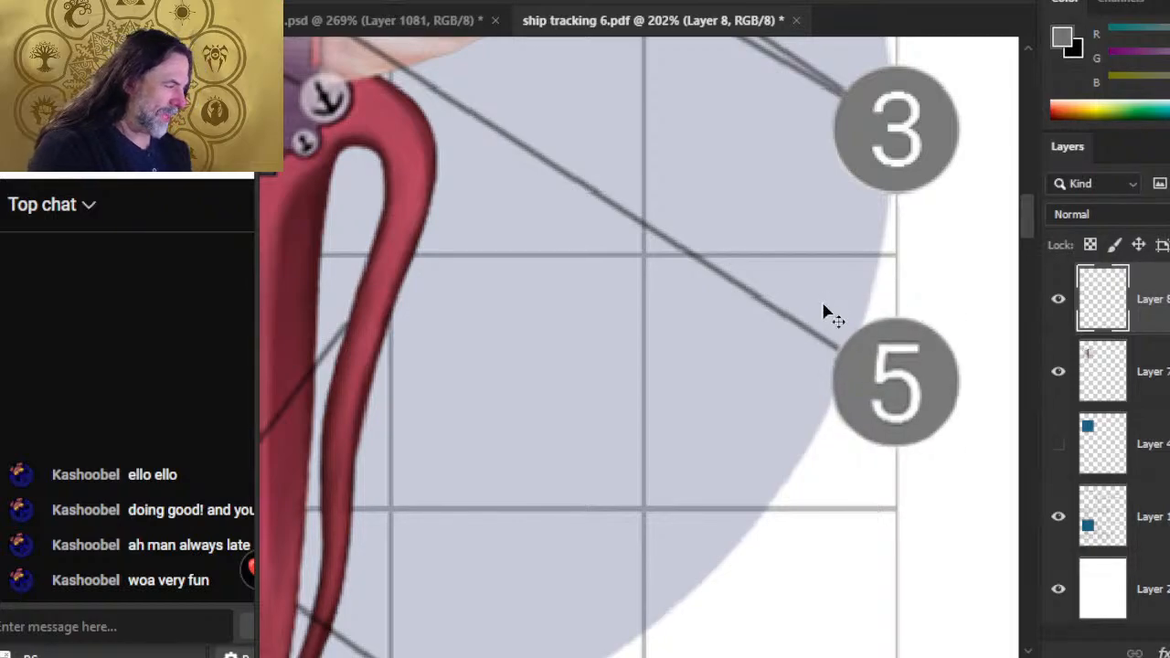
- Merge the number 5 marker layer down into Layer 7
key("e")
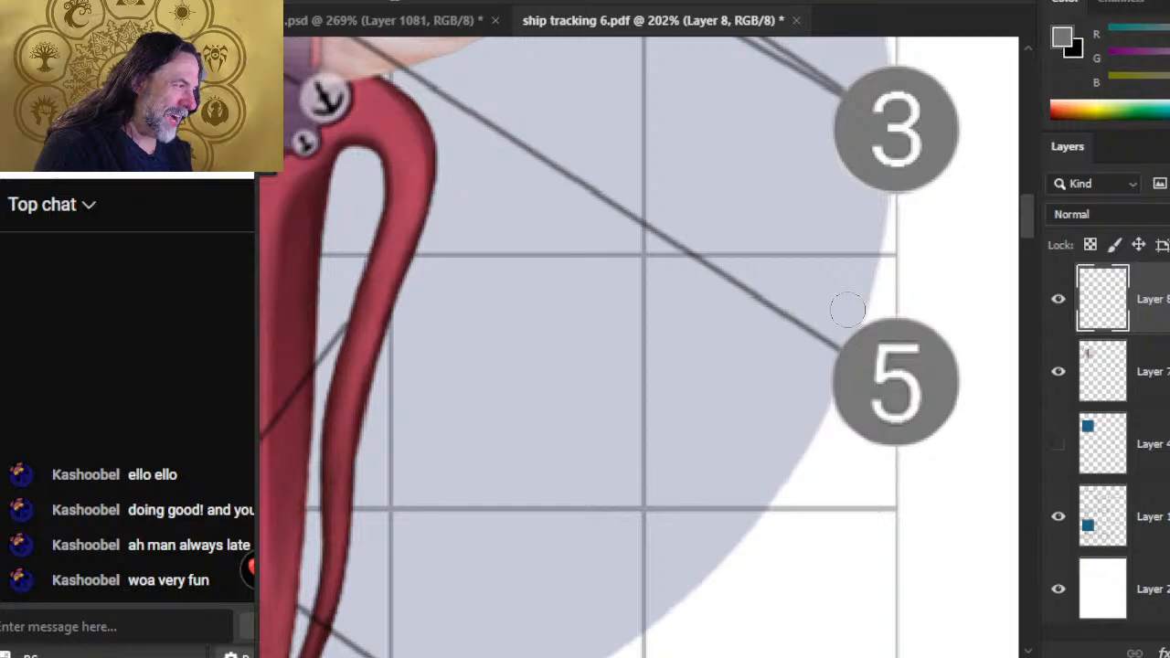
mouse_move(897, 543)
left_mouse_down()
mouse_move(758, 504)
mouse_move(748, 521)
left_mouse_up()
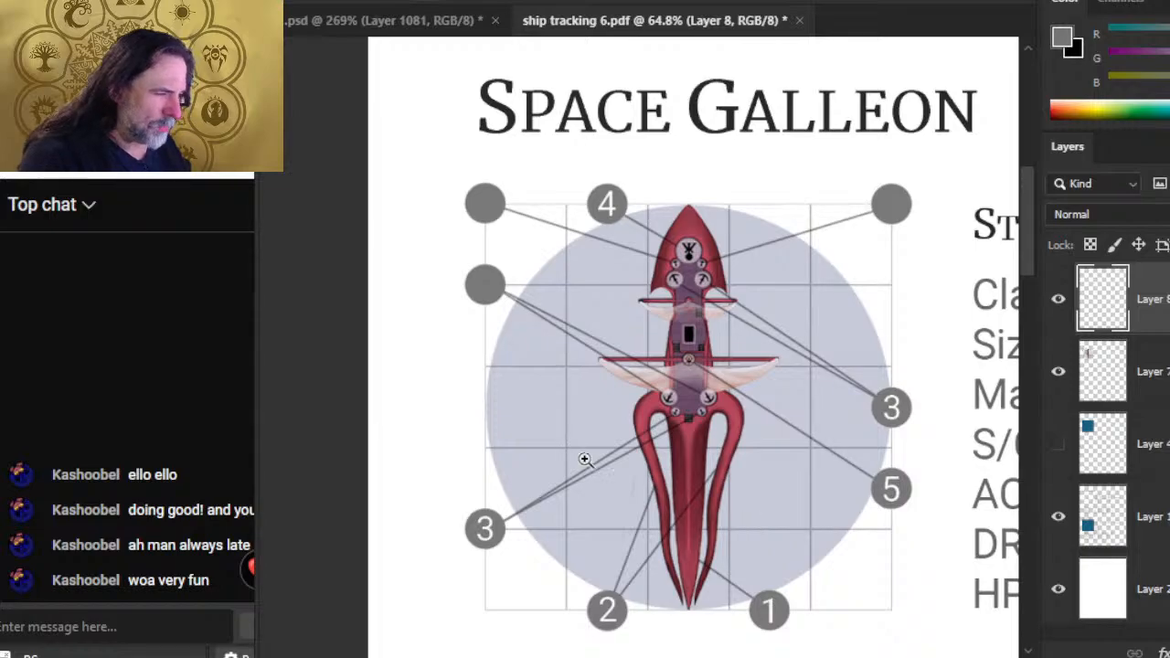
mouse_move(695, 418)
left_mouse_down()
mouse_move(841, 439)
mouse_move(706, 434)
left_mouse_up()
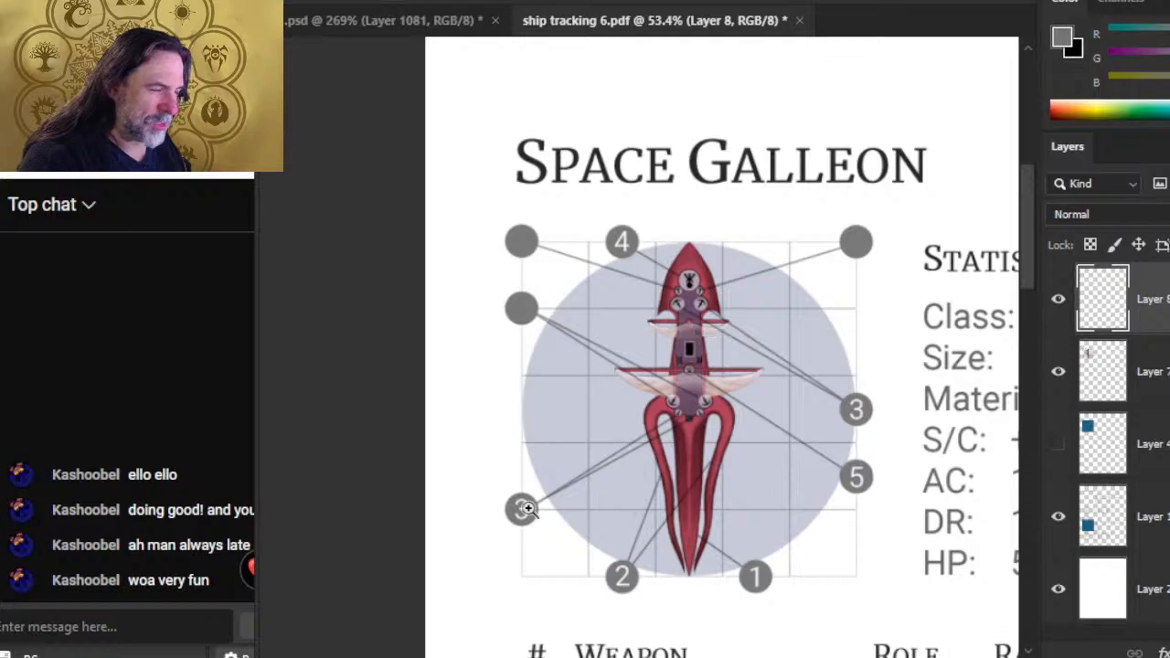
right_click(1160, 556)
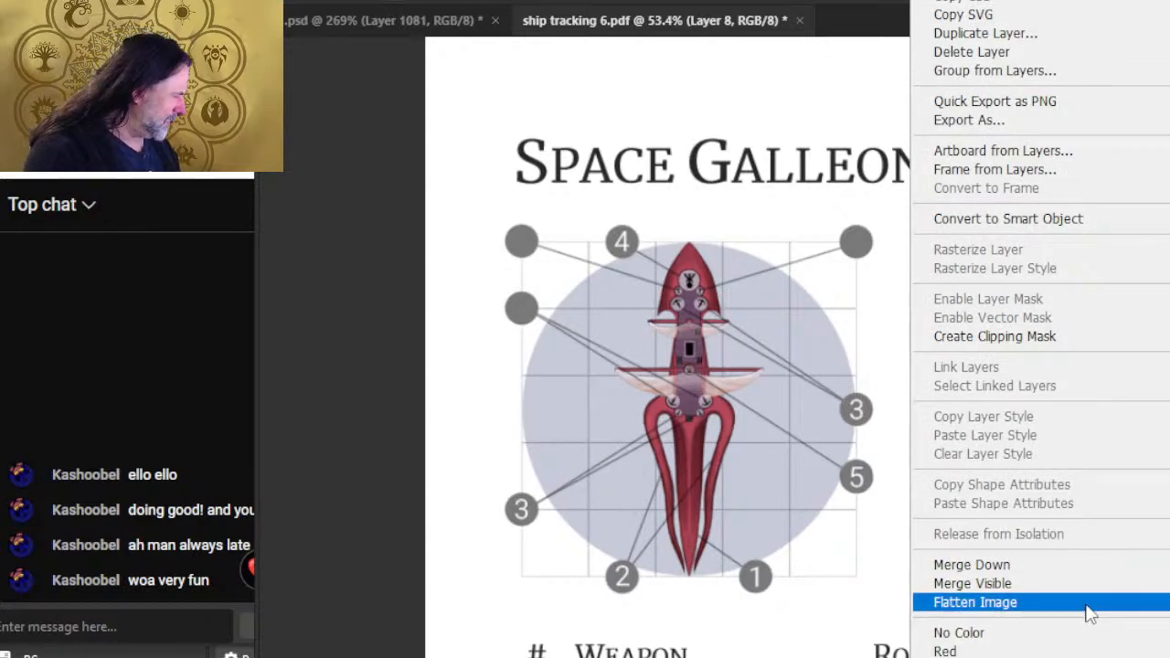
left_click(1052, 566)
- Lasso the lower-left number 3 marker, copy it merged, paste it and place the copy over the lower blank marker at the diagram's upper left
left_click_drag(460, 488, 635, 548)
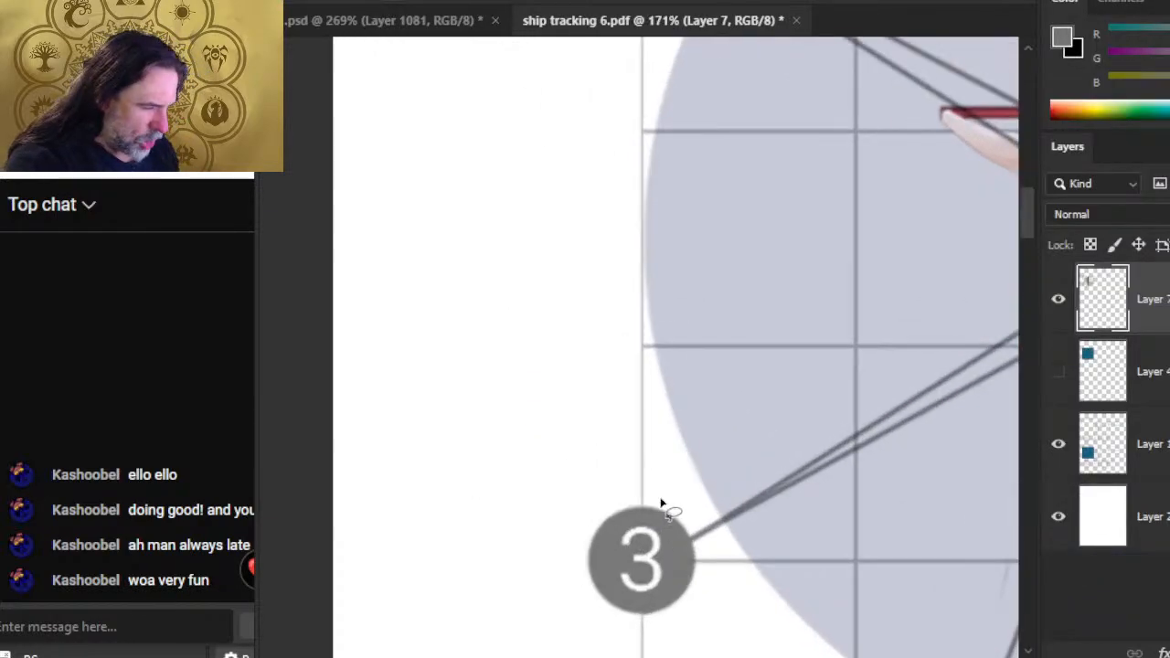
mouse_move(661, 504)
left_mouse_down()
mouse_move(695, 604)
mouse_move(663, 491)
left_mouse_up()
key("ctrl+shift+c")
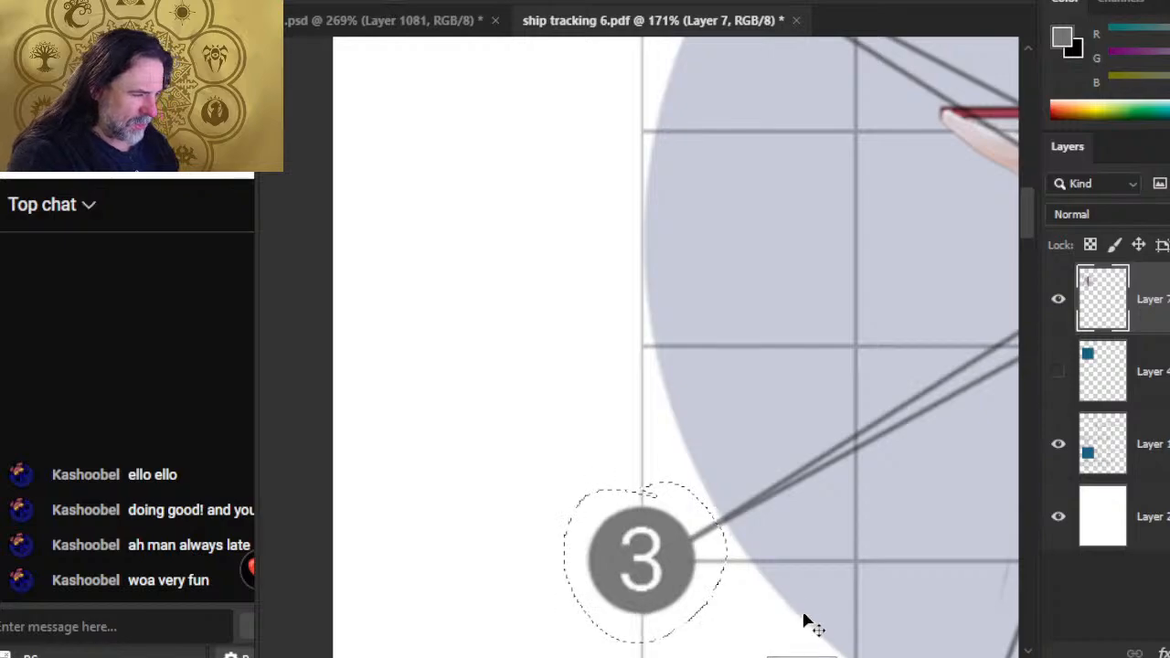
key("ctrl+v")
left_click_drag(688, 635, 733, 289)
left_click_drag(760, 350, 709, 622)
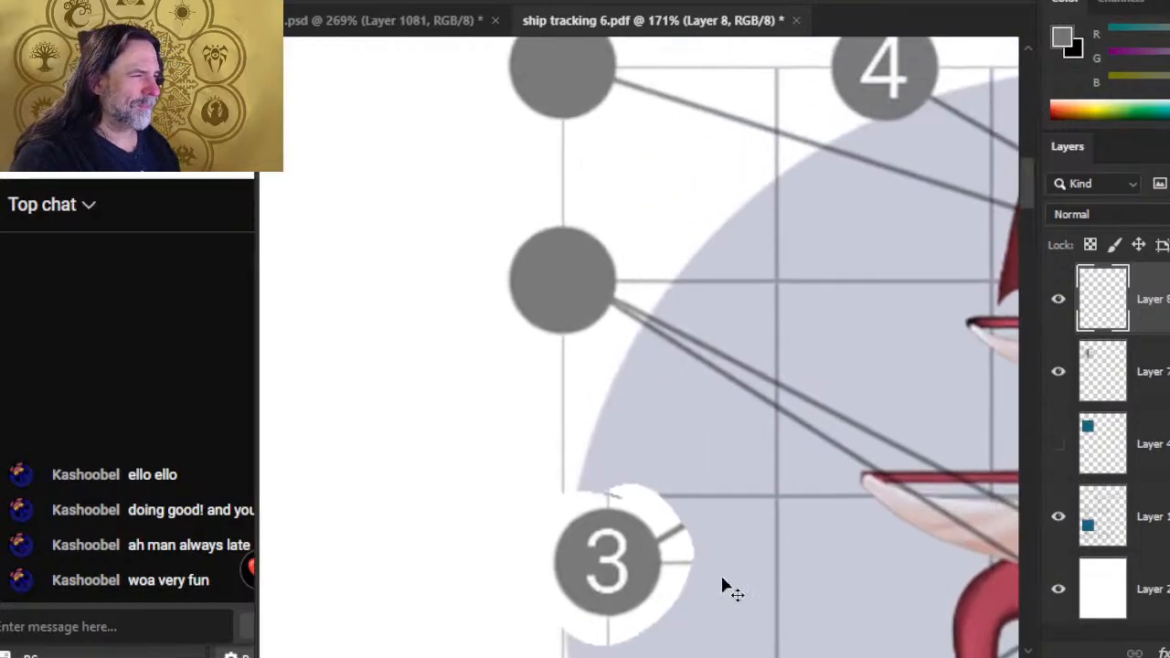
mouse_move(715, 575)
left_mouse_down()
mouse_move(673, 342)
mouse_move(680, 281)
left_mouse_up()
- Erase the white background and leftover line fragments around the pasted number 3 marker
key("e")
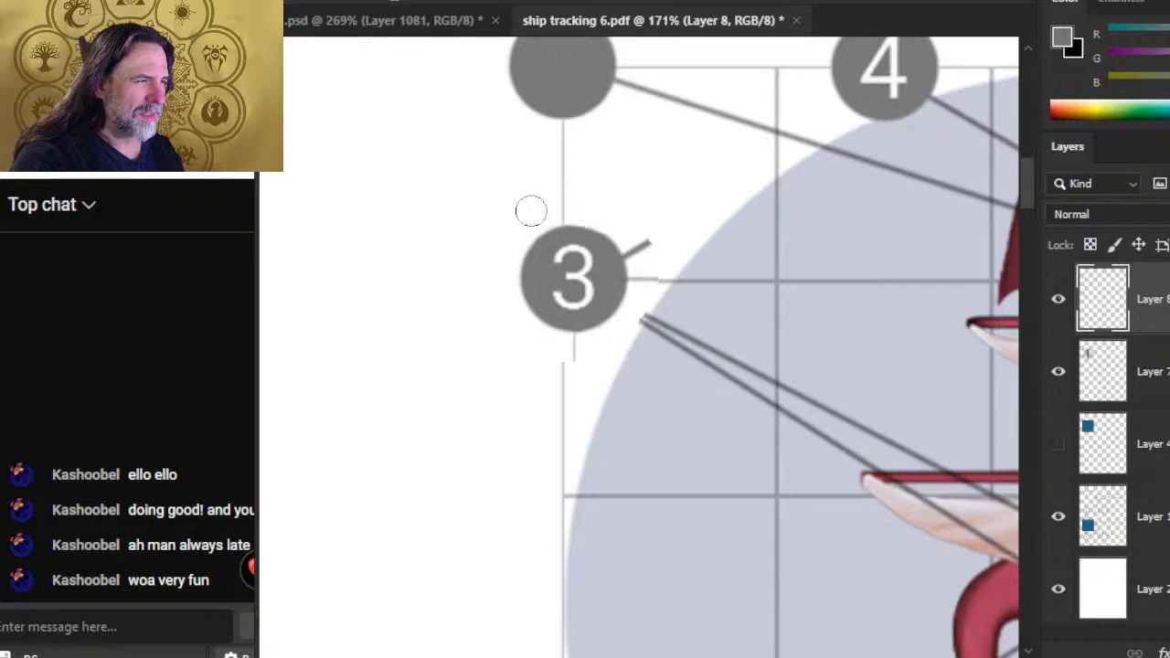
mouse_move(651, 241)
left_mouse_down()
mouse_move(645, 271)
mouse_move(634, 242)
left_mouse_up()
key("ctrl+z")
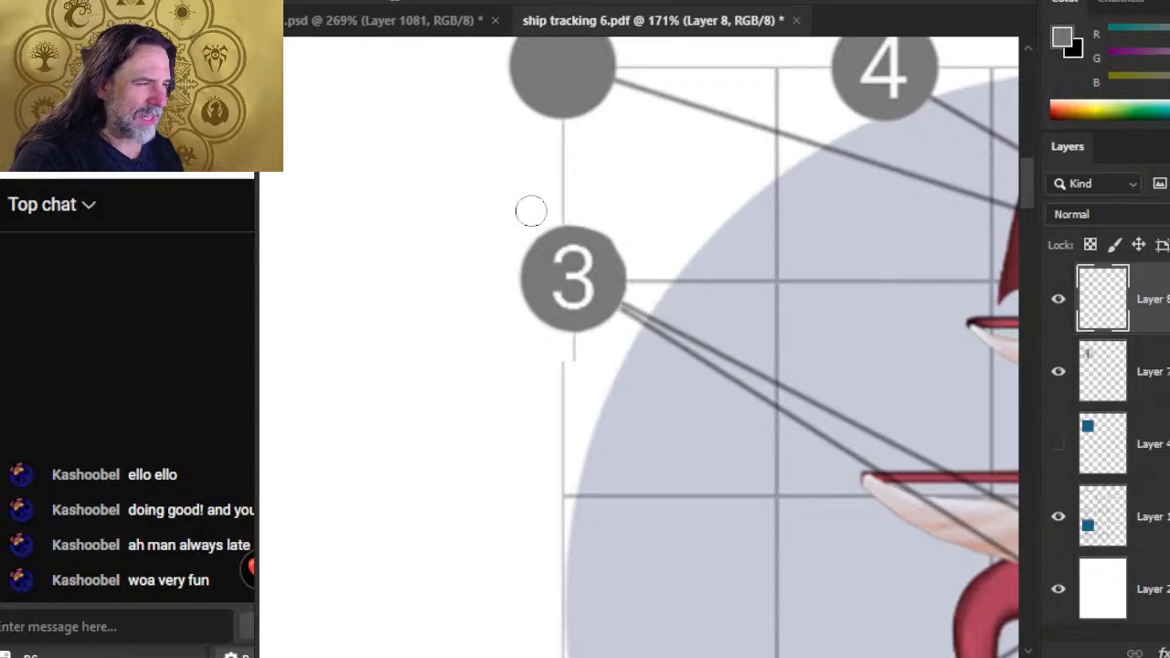
mouse_move(569, 358)
left_mouse_down()
mouse_move(561, 333)
mouse_move(514, 302)
mouse_move(523, 242)
left_mouse_up()
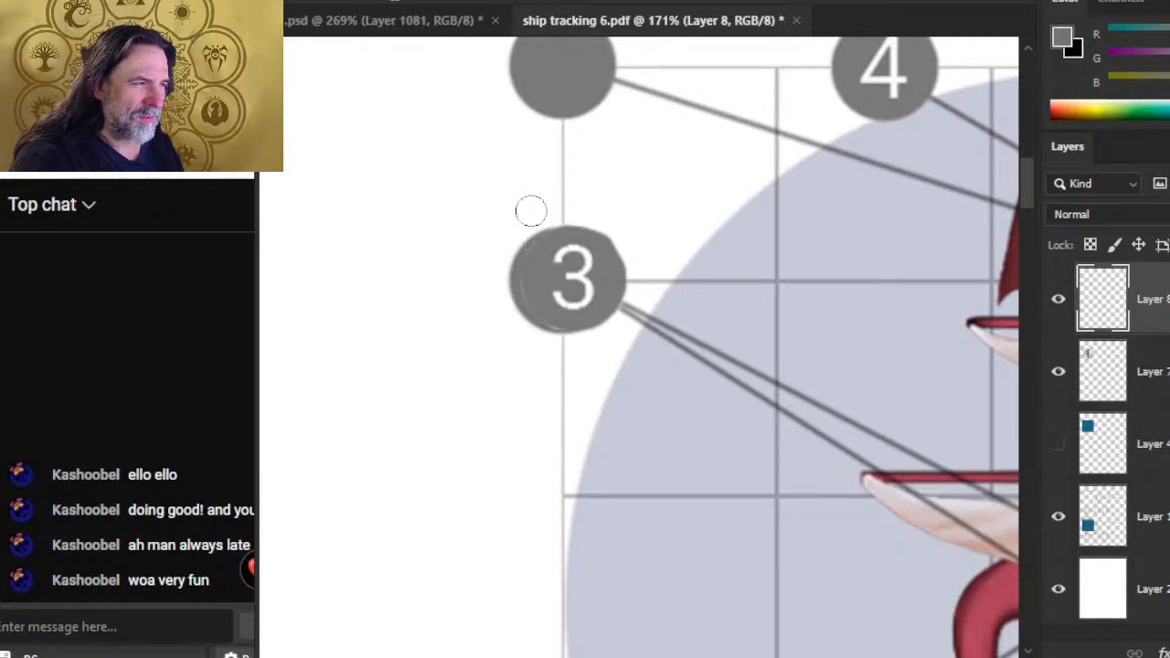
- Nudge the pasted number 3 marker left and vertically until its circle aligns exactly with the blank marker beneath
key("v")
key("Left")
key("Left")
key("Left")
key("Left")
key("Left")
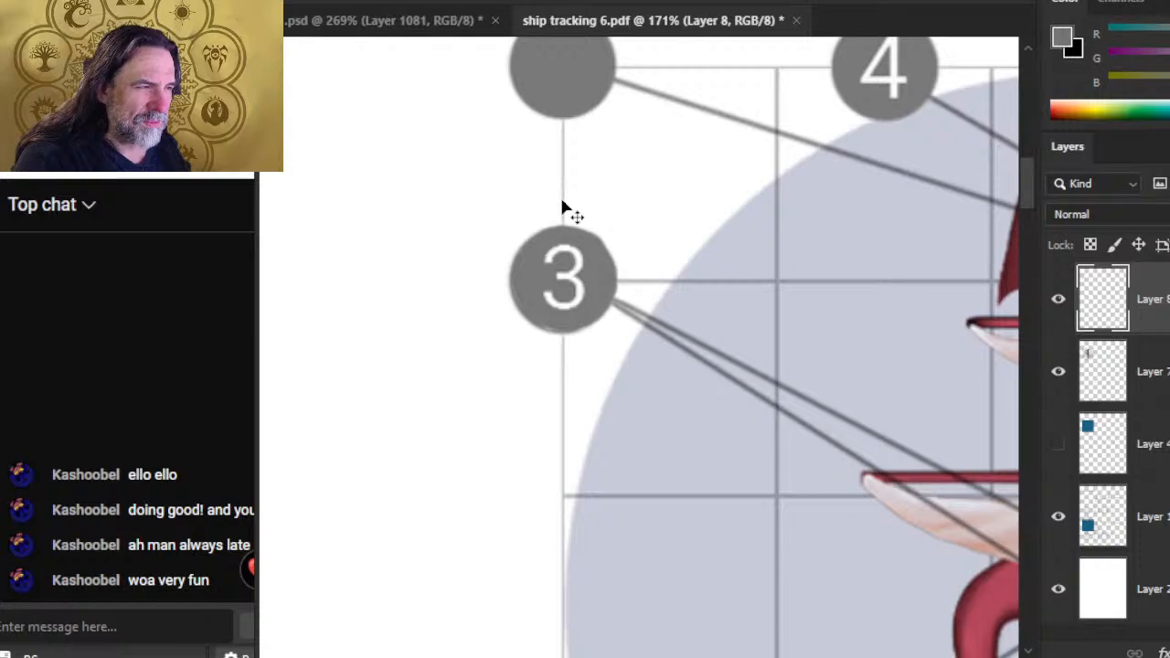
key("Down")
key("Down")
key("Up")
key("Left")
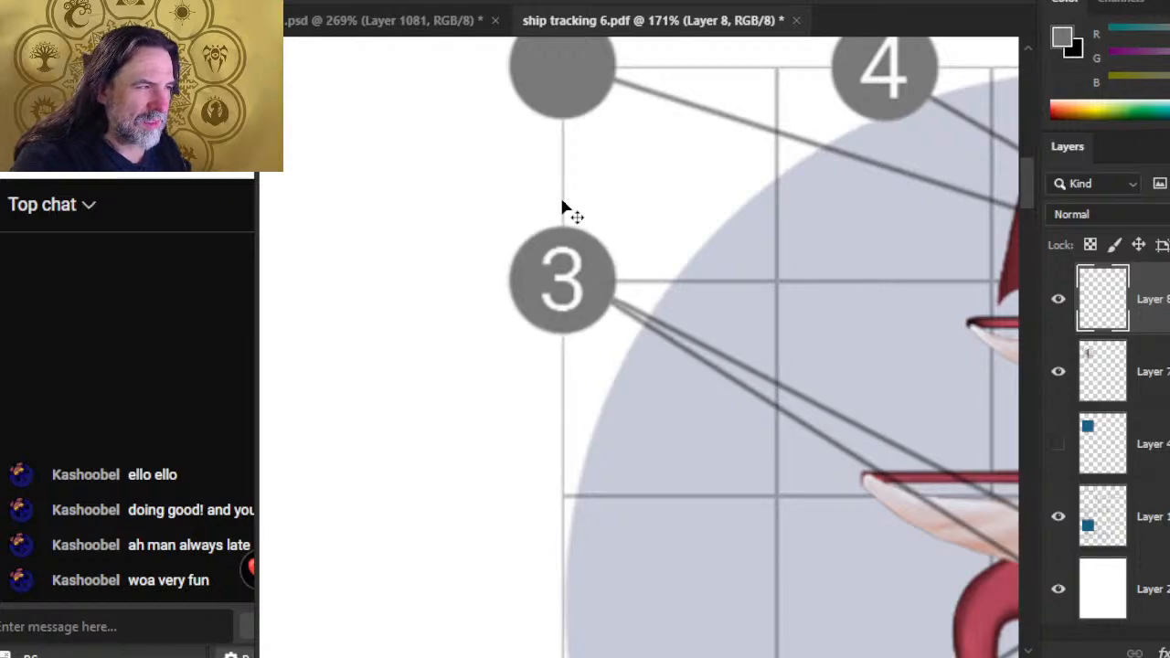
key("Up")
key("Down")
key("Left")
key("Down")
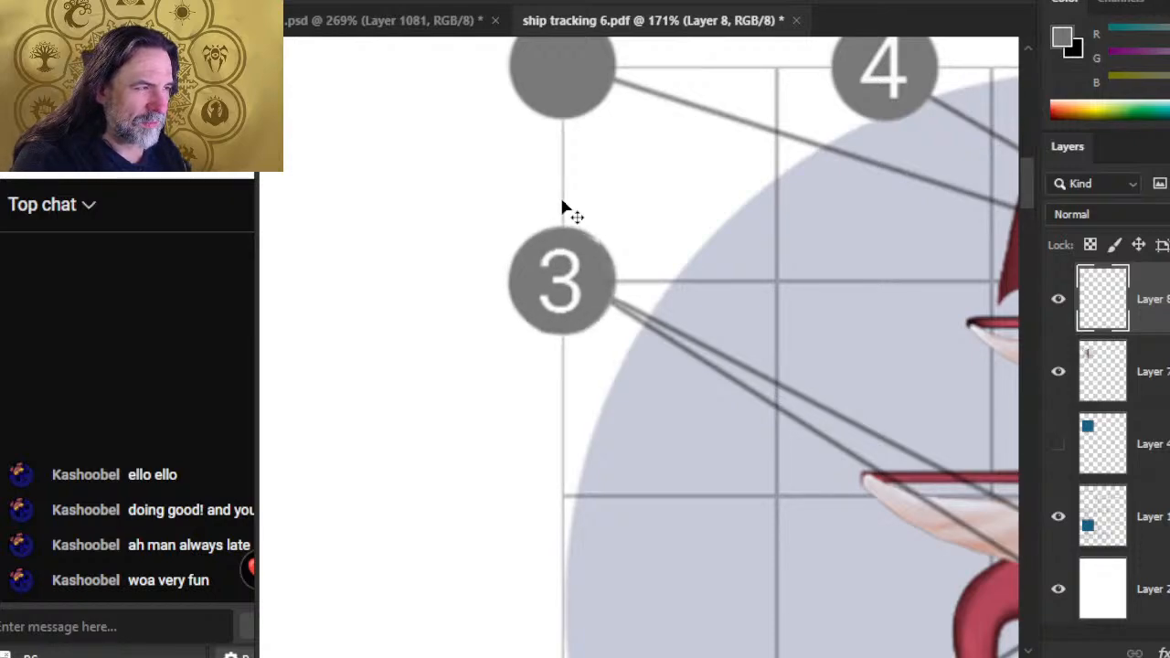
key("Right")
key("Up")
key("Up")
key("Down")
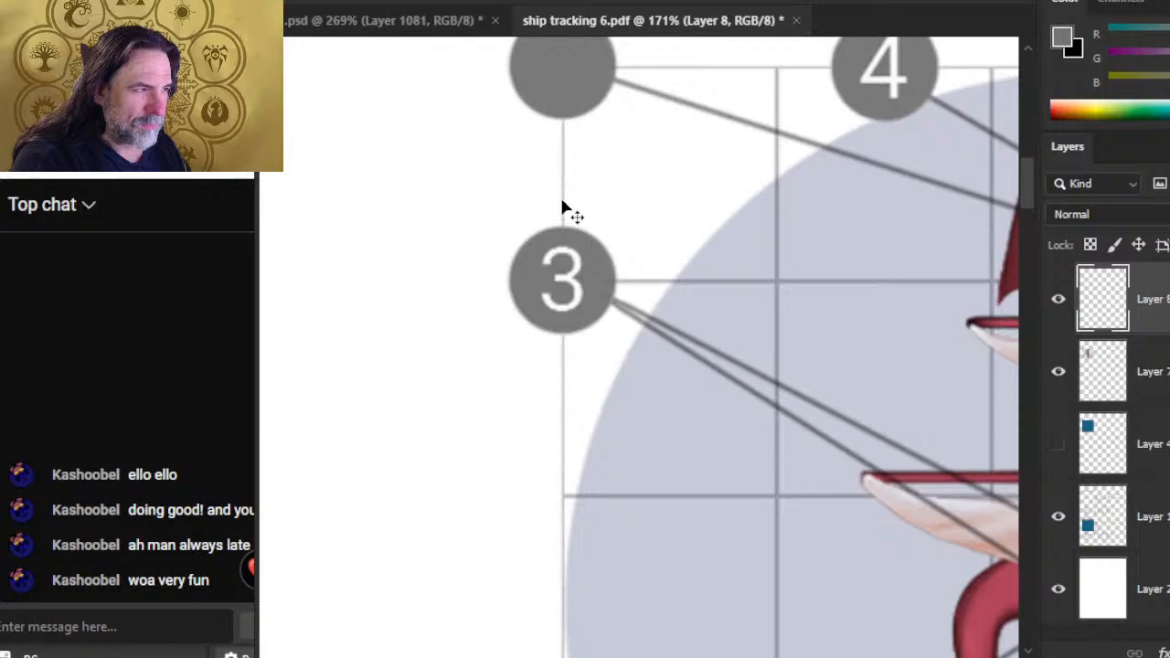
key("b")
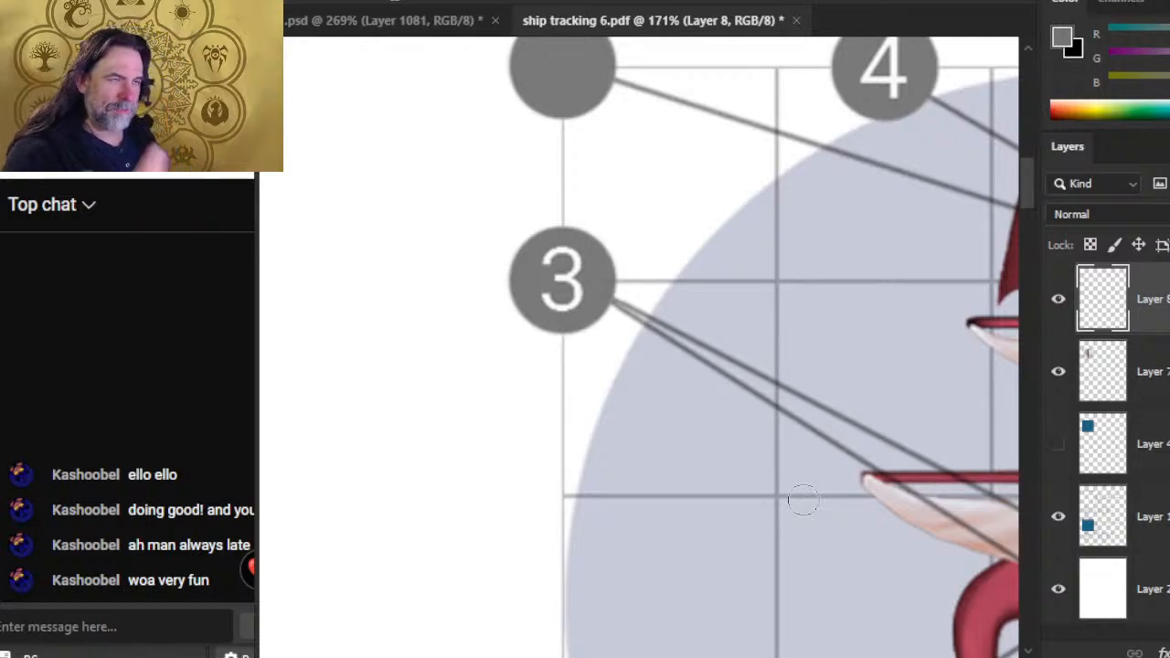
- Examine the Space Galleon diagram's remaining blank markers, and switch to Word to compare the numbered vessel and craft diagrams with the weapon list
left_click_drag(850, 392, 699, 374)
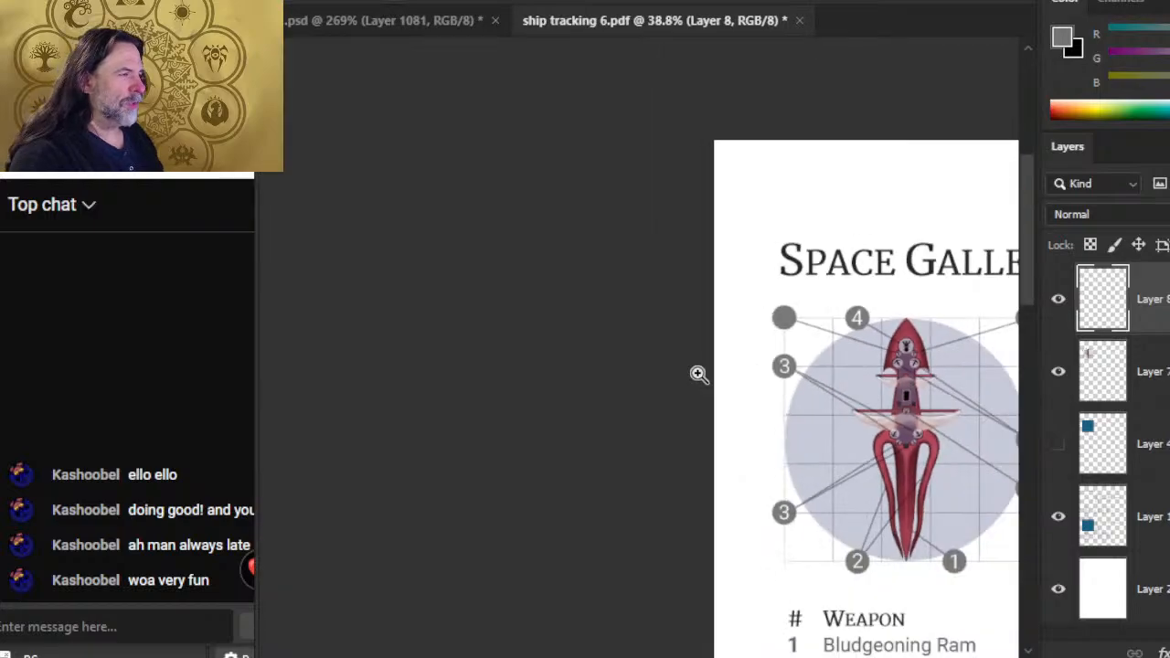
left_click_drag(849, 386, 628, 351)
left_click_drag(700, 301, 807, 300)
left_click_drag(824, 551, 766, 450)
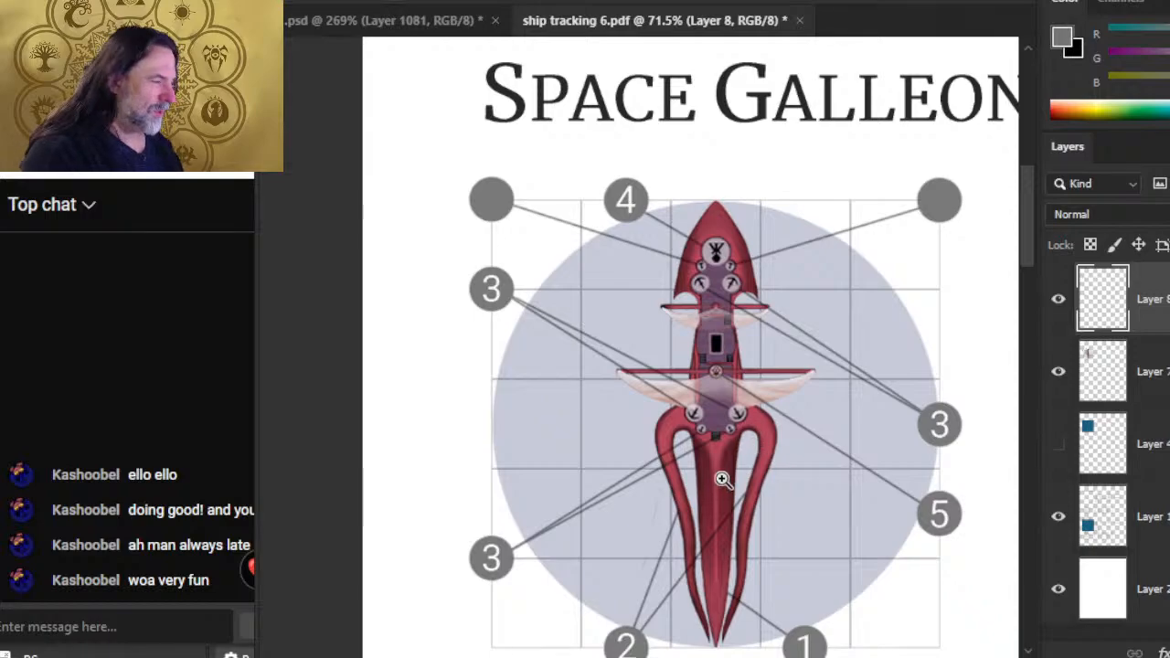
left_click_drag(736, 572, 727, 477)
left_click_drag(837, 203, 718, 614)
key("alt+Tab")
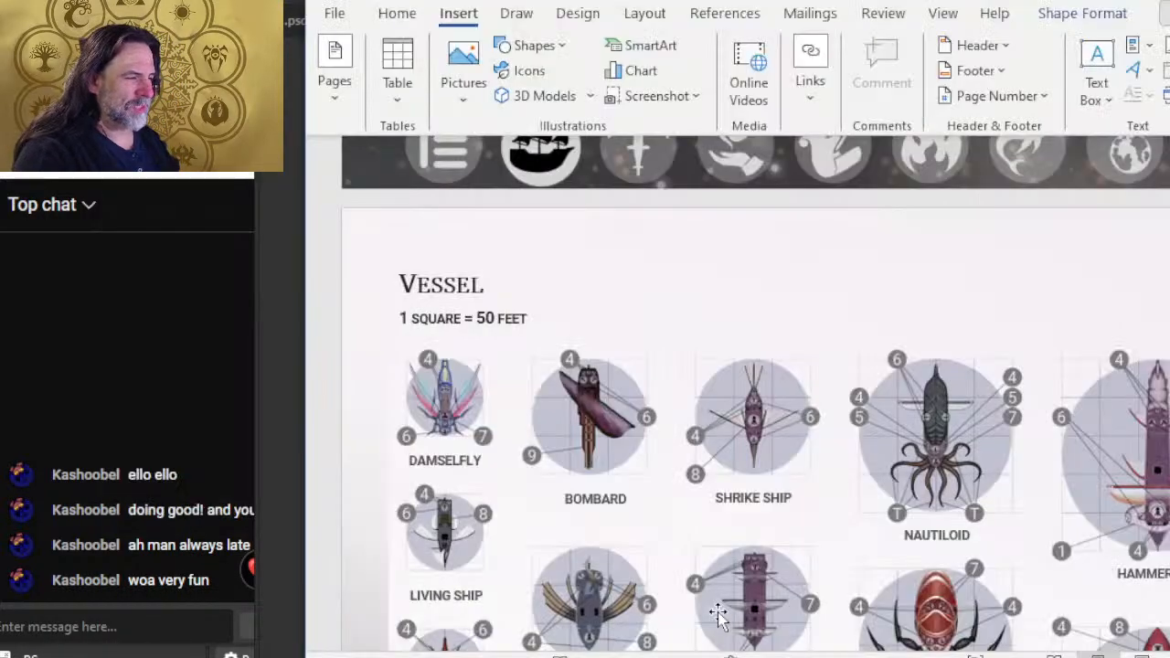
scroll(951, 640, "down", 15)
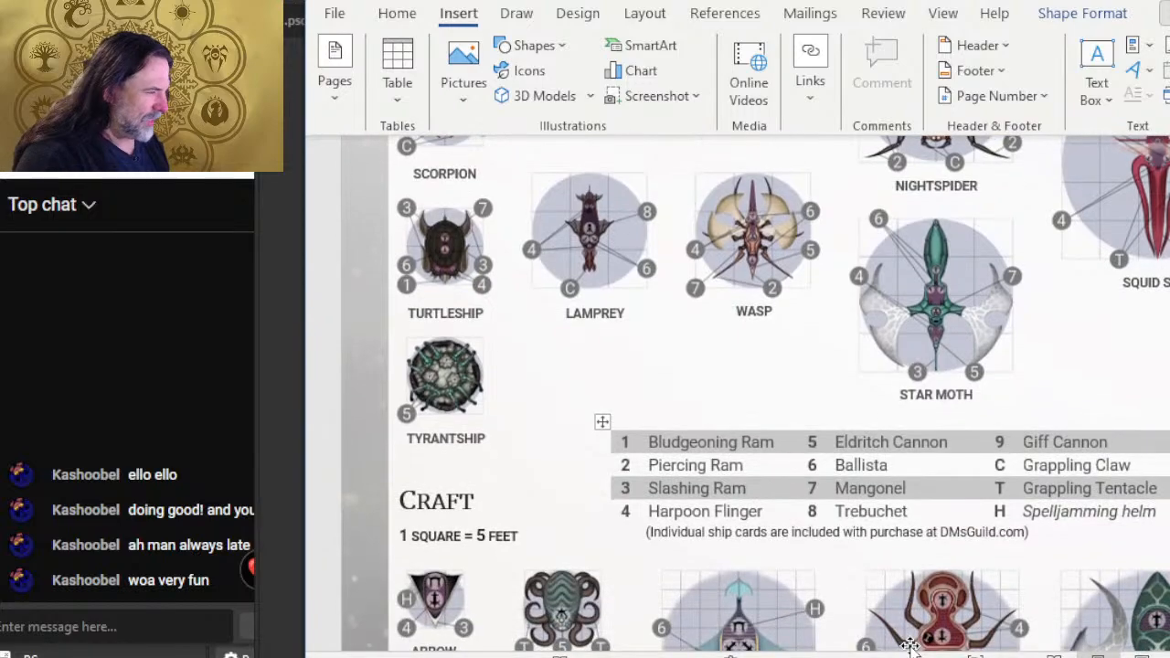
scroll(937, 584, "down", 2)
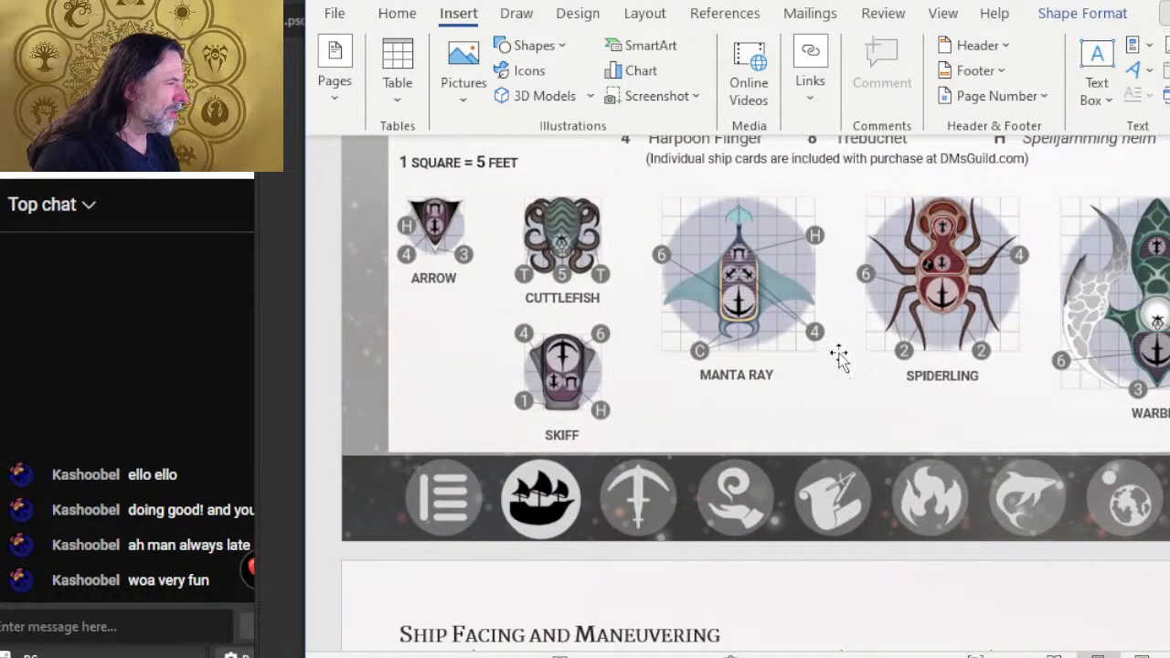
scroll(918, 333, "up", 4, "ctrl")
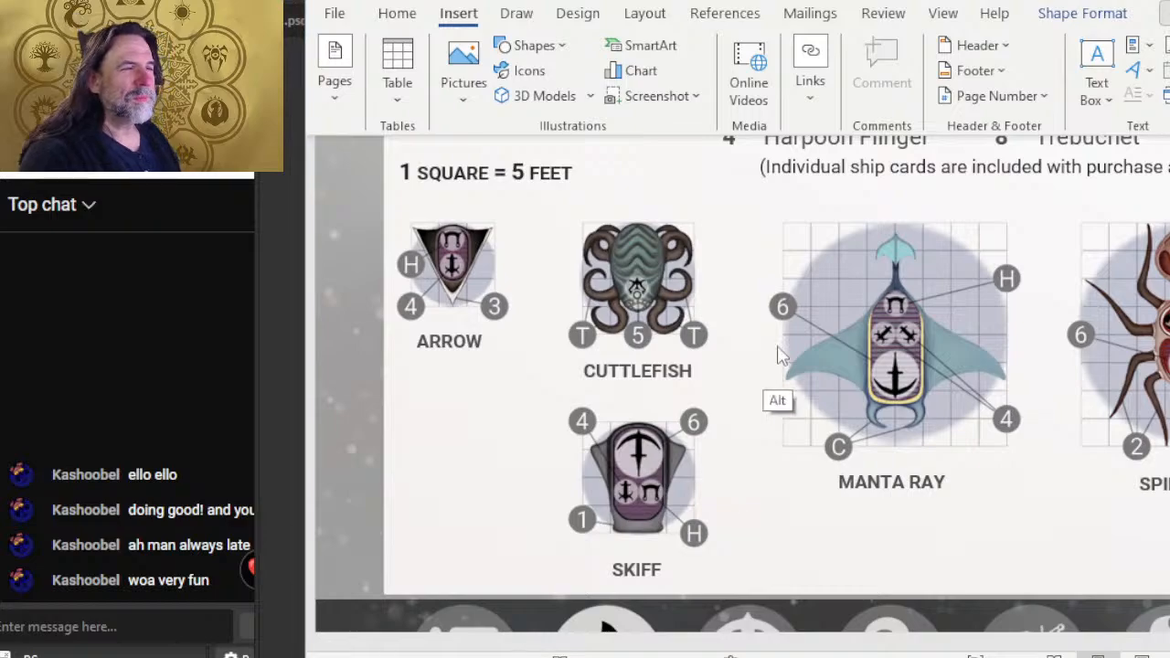
- Return to Photoshop, open 11.psd and clear the selection around the Flitter's number 5 marker
key("alt+Tab")
left_click(409, 25)
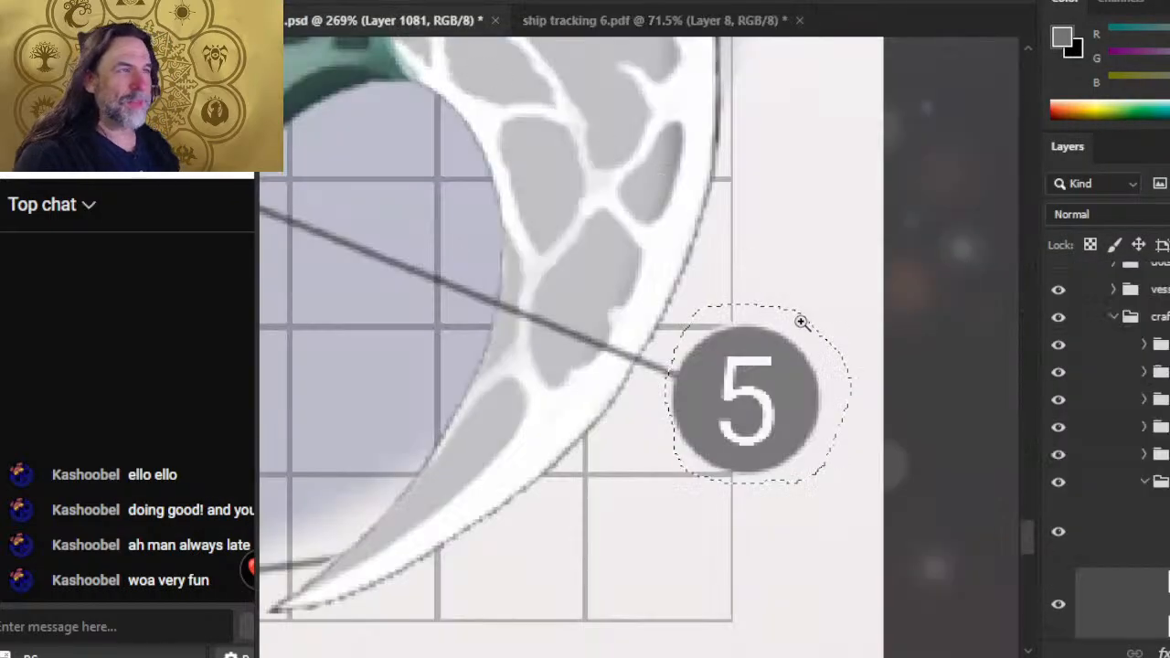
key("ctrl+d")
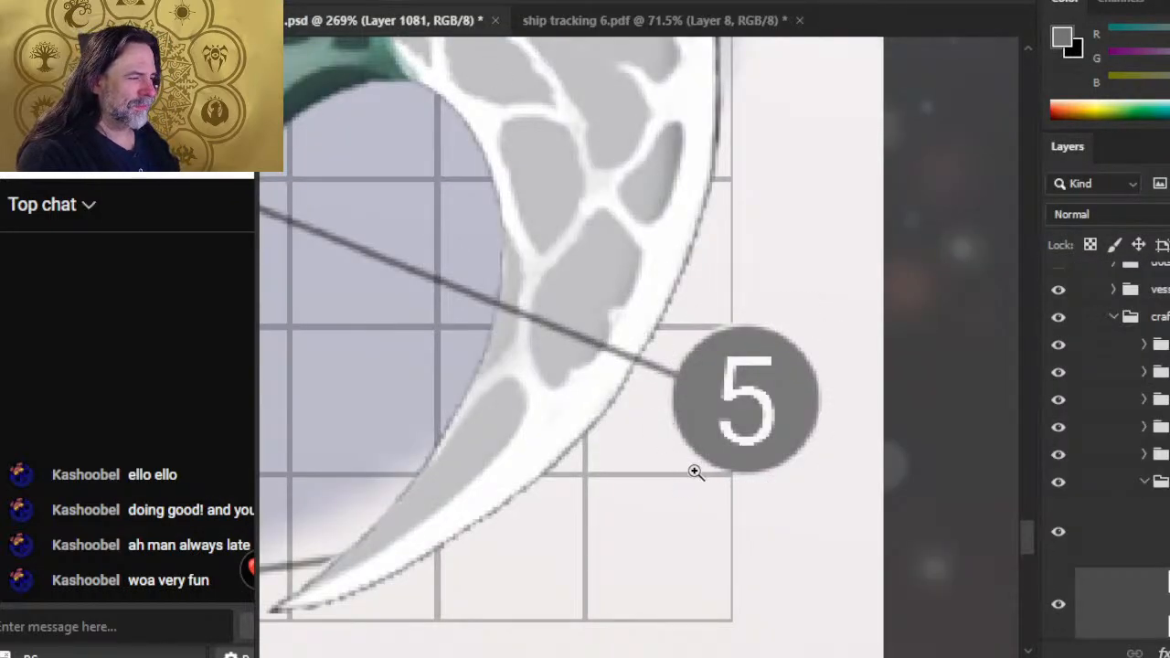
- Lasso the number 6 marker beside the Flitter and move it up onto the end of its leader line, keeping it selected
left_click_drag(697, 472, 537, 453)
left_click_drag(448, 412, 771, 423)
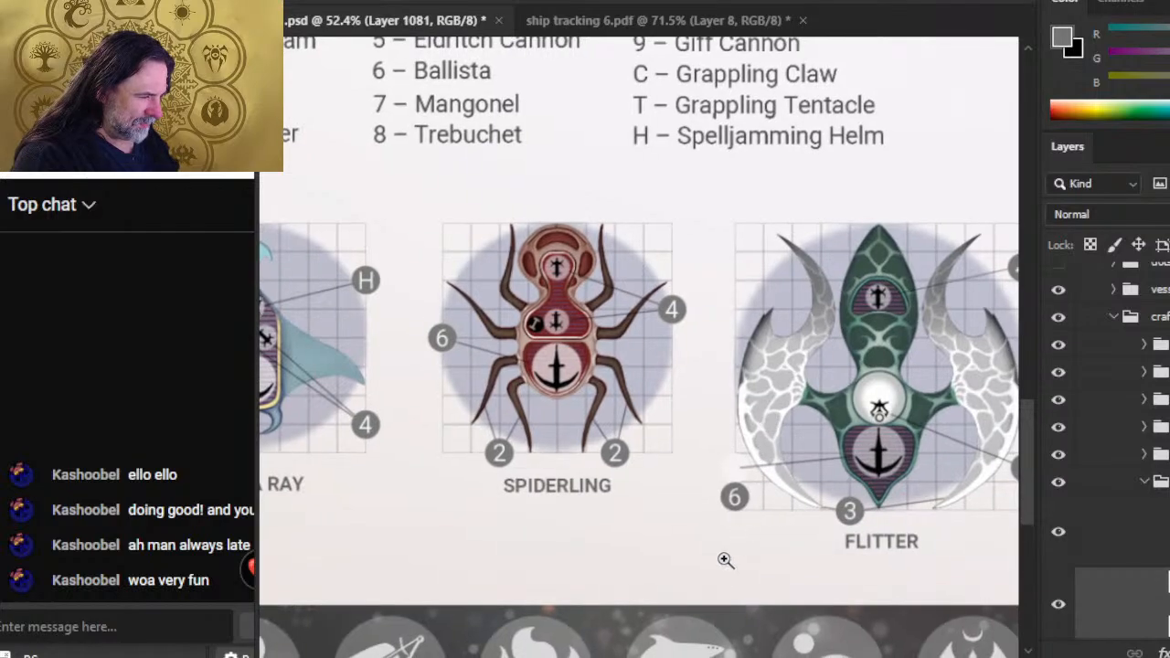
left_click_drag(859, 484, 682, 470)
mouse_move(569, 478)
left_mouse_down()
mouse_move(649, 462)
mouse_move(850, 511)
left_mouse_up()
left_click_drag(666, 501, 750, 436)
left_click_drag(645, 359, 646, 364)
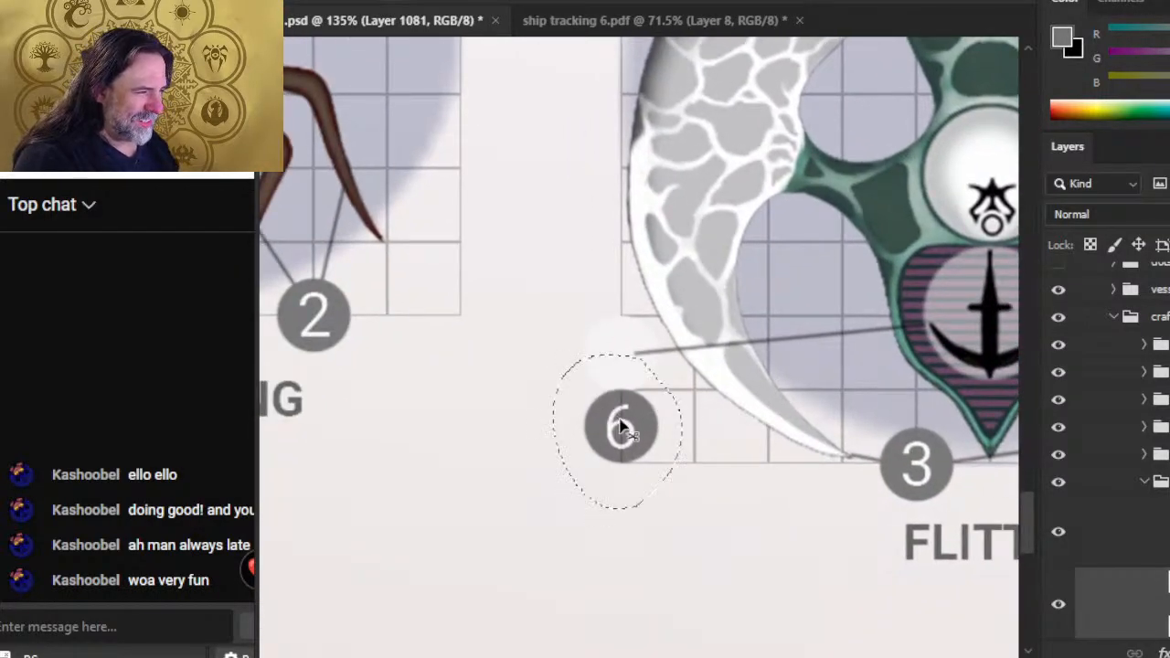
left_click_drag(637, 424, 637, 350)
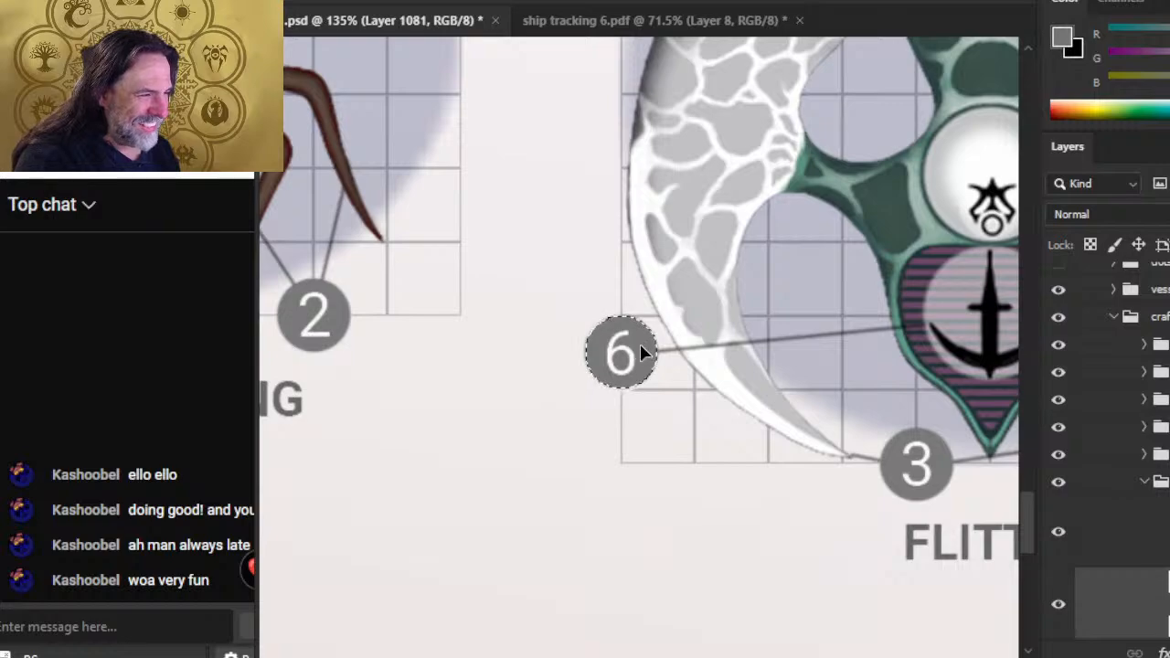
key("ctrl+d")
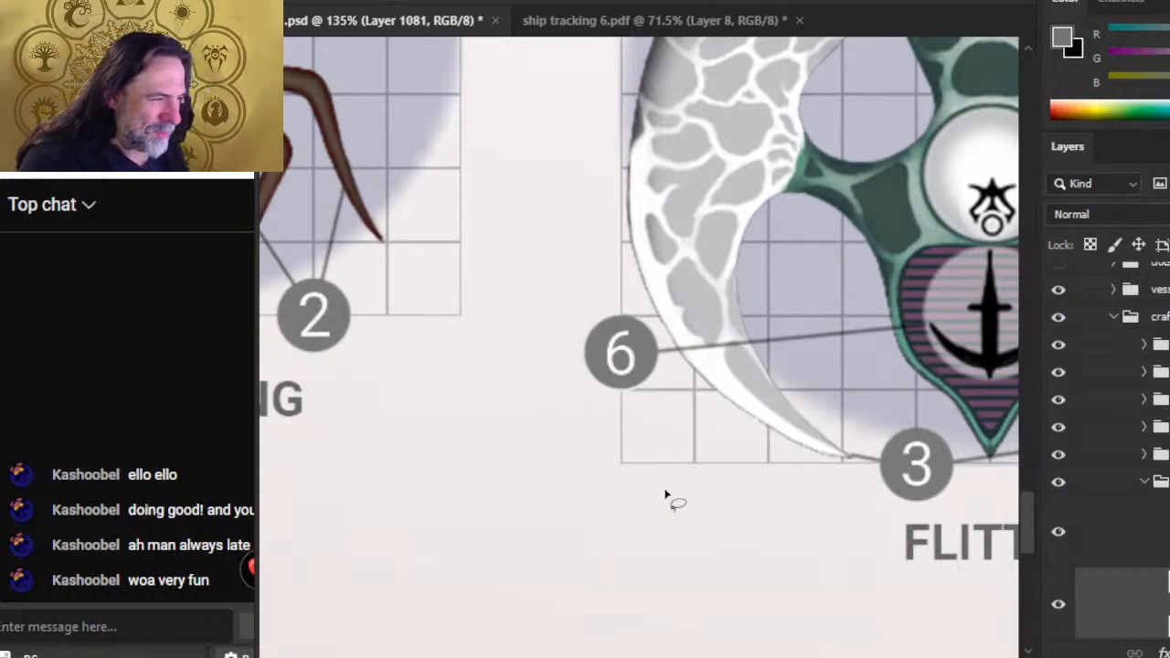
key("ctrl+z")
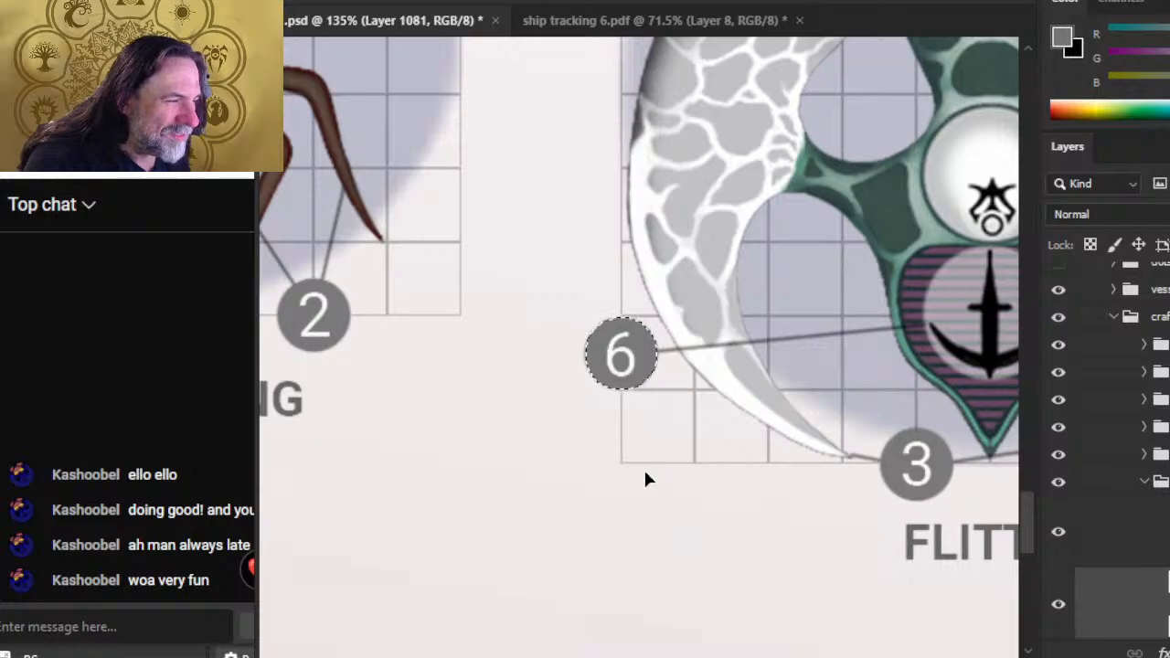
- Clear the selection in 11.psd and try to place the copied number 6 marker beside the lower-left marker of the Space Galleon diagram
key("ctrl+d")
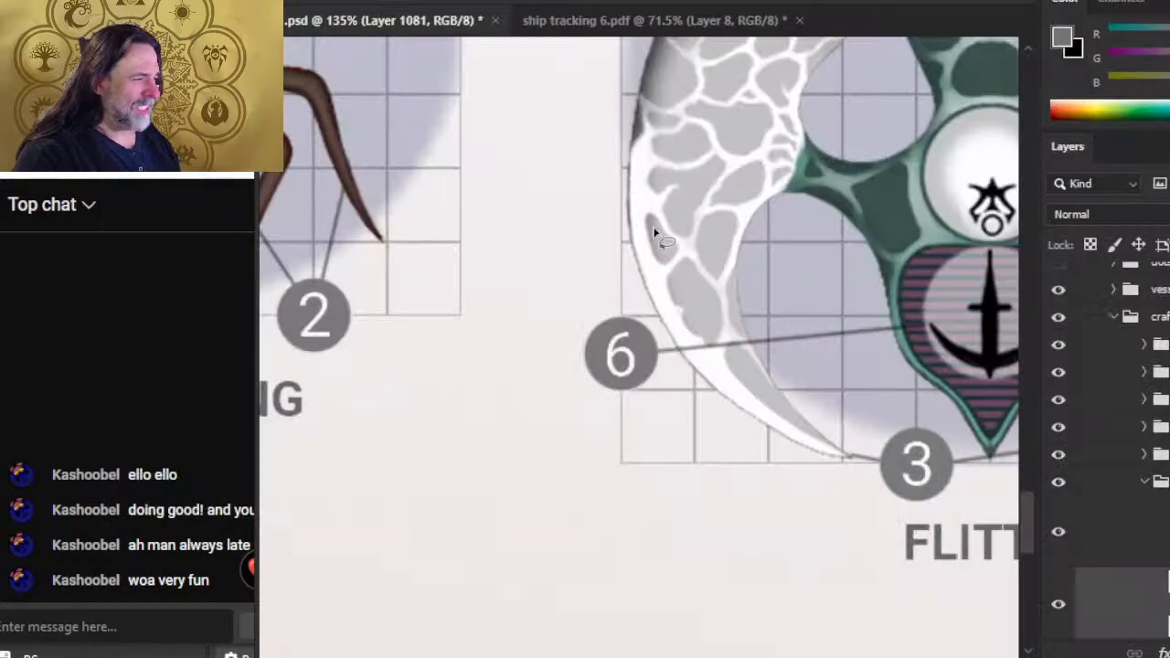
left_click(781, 5)
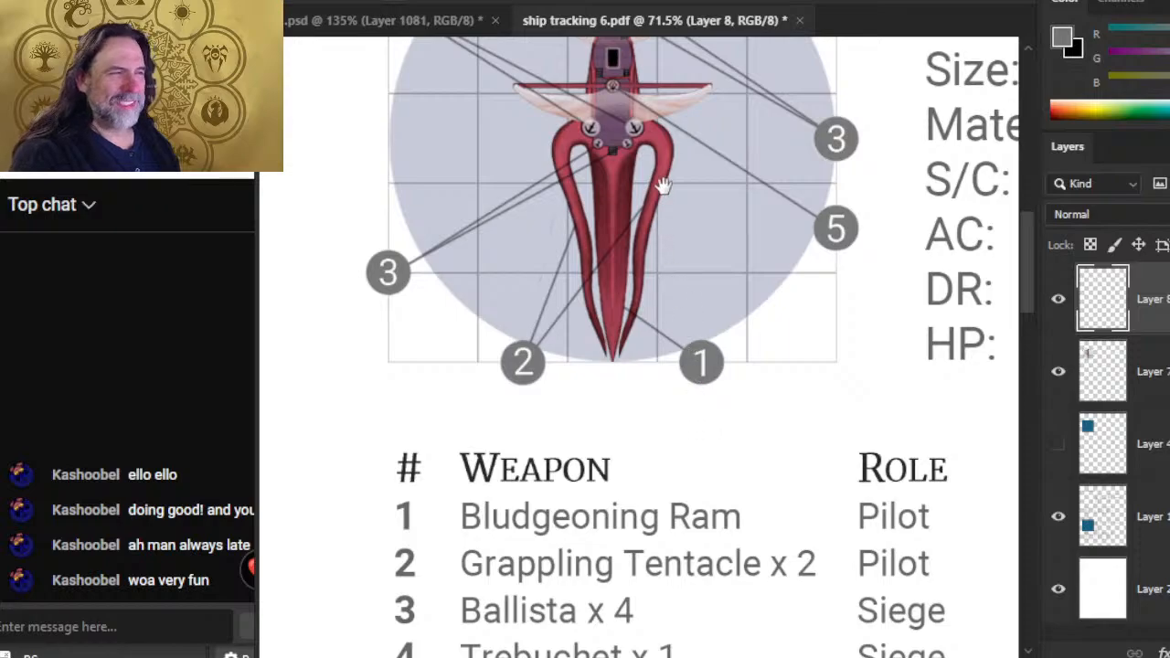
left_click_drag(662, 186, 755, 382)
key("ctrl+v")
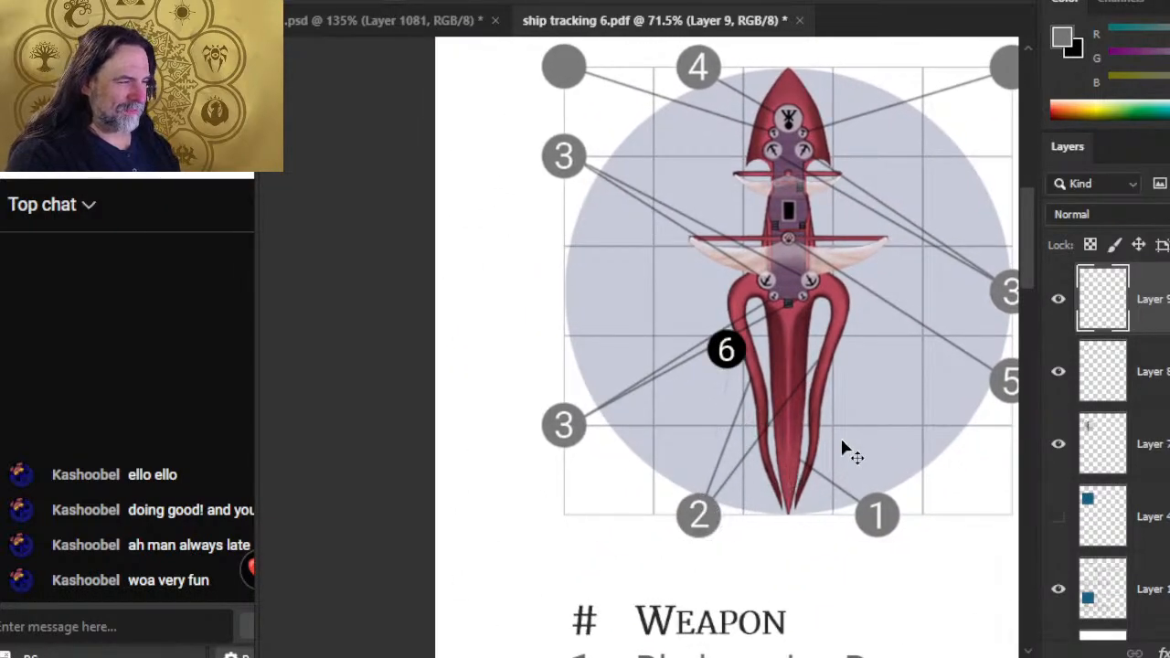
left_click_drag(844, 451, 644, 479)
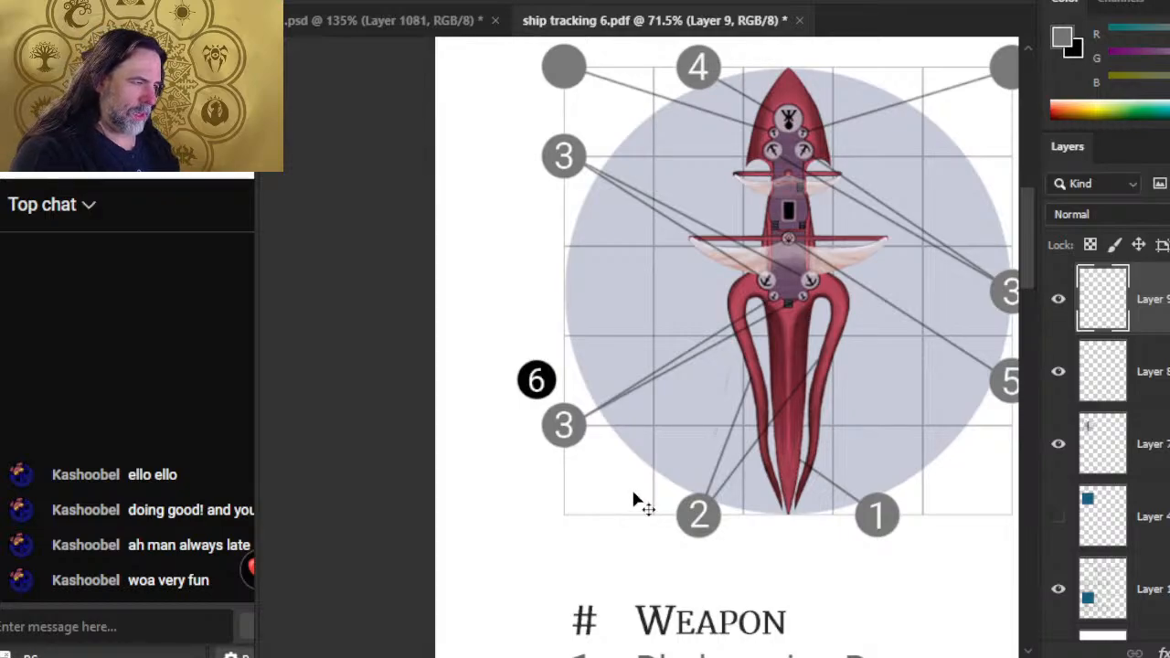
key("Delete")
- Return to 11.psd and lasso the 6 within the gray circle of the Flitter's number 6 marker, excluding the leader line
left_click(361, 21)
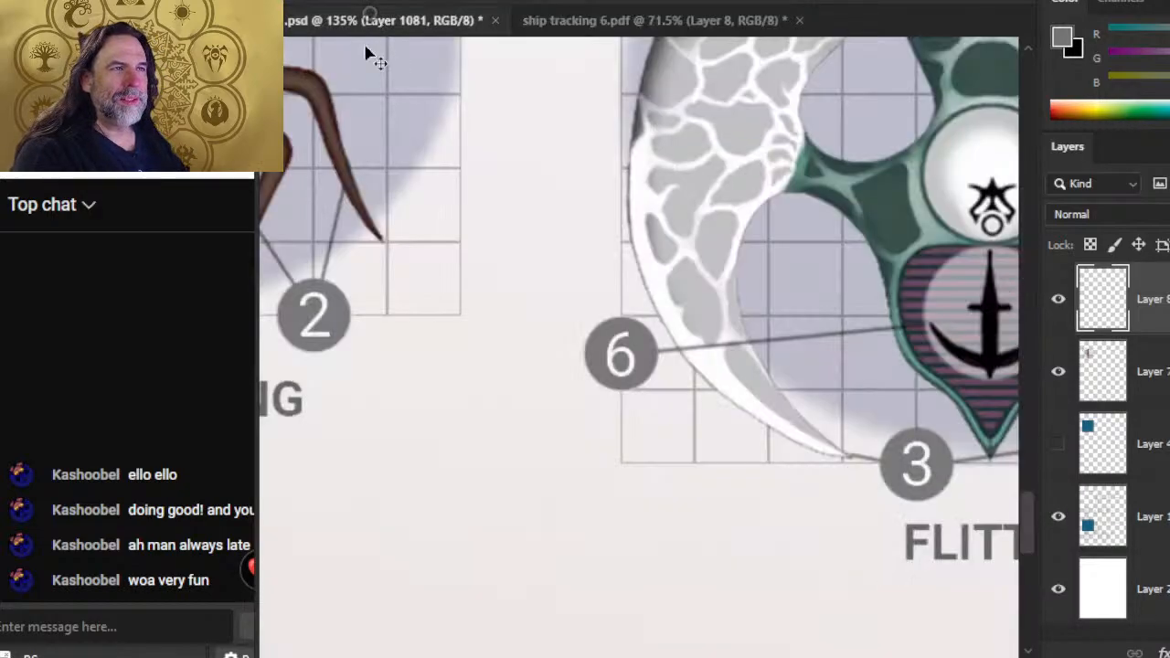
key("ctrl+space")
left_click_drag(574, 373, 684, 404)
key("l")
mouse_move(675, 271)
left_mouse_down()
mouse_move(638, 279)
mouse_move(616, 343)
mouse_move(640, 389)
mouse_move(722, 388)
mouse_move(748, 371)
mouse_move(727, 307)
mouse_move(681, 272)
left_mouse_up()
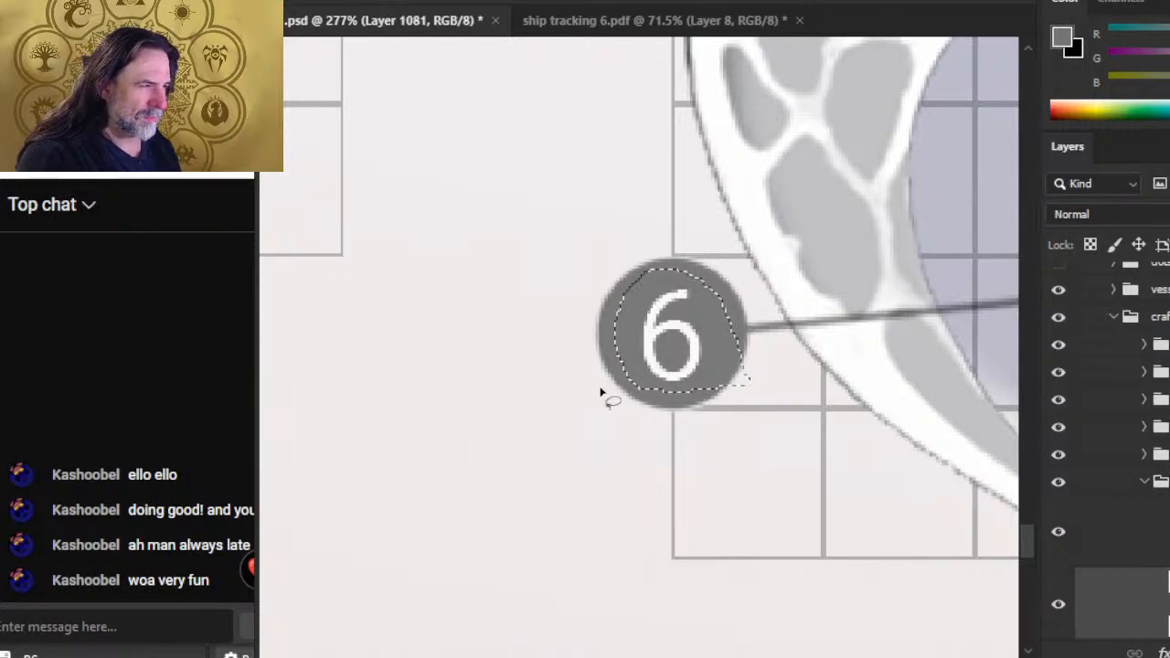
key("ctrl+j")
key("ctrl+z")
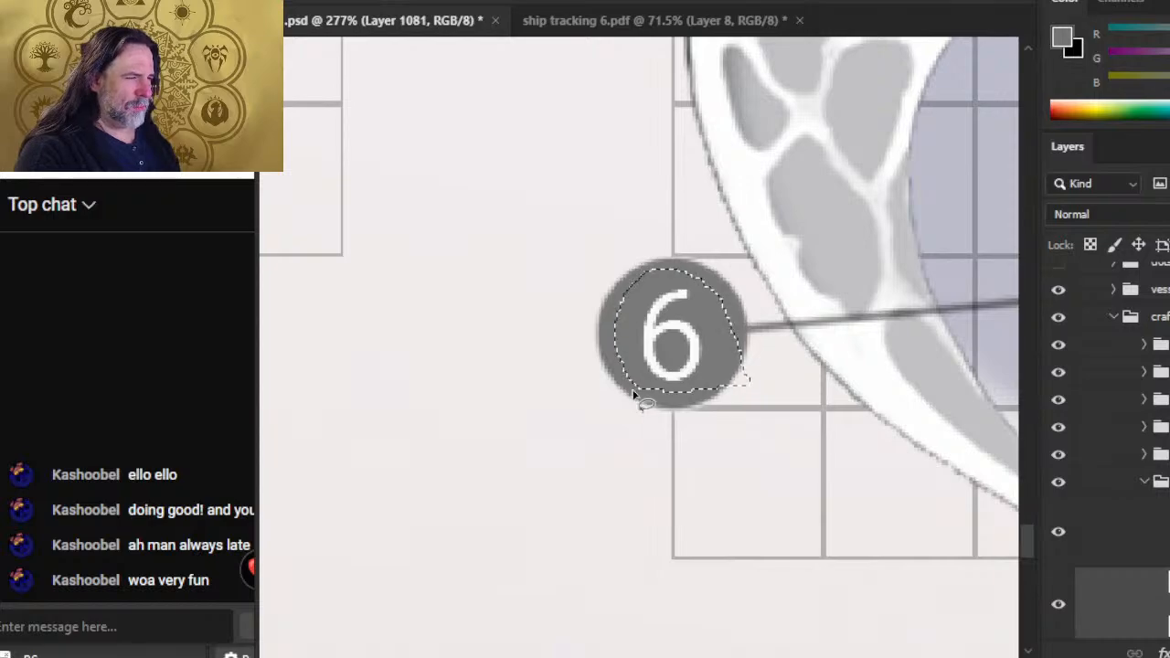
- Try to paste the lassoed 6 into the Space Galleon sheet
left_click(705, 17)
key("ctrl+v")
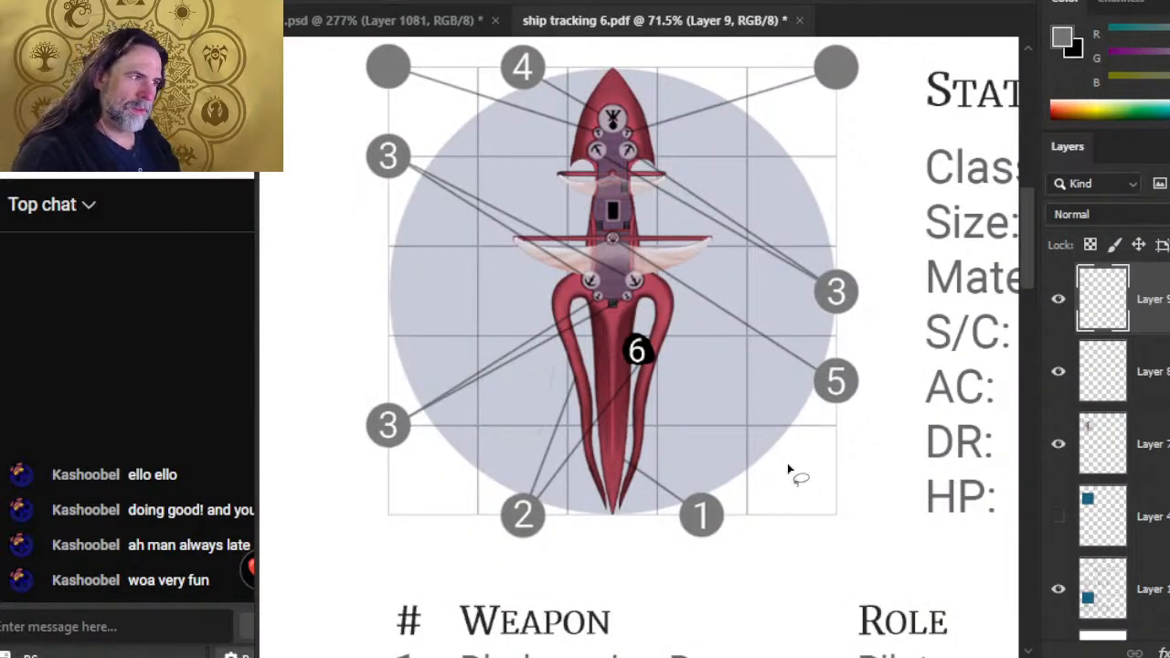
key("ctrl+z")
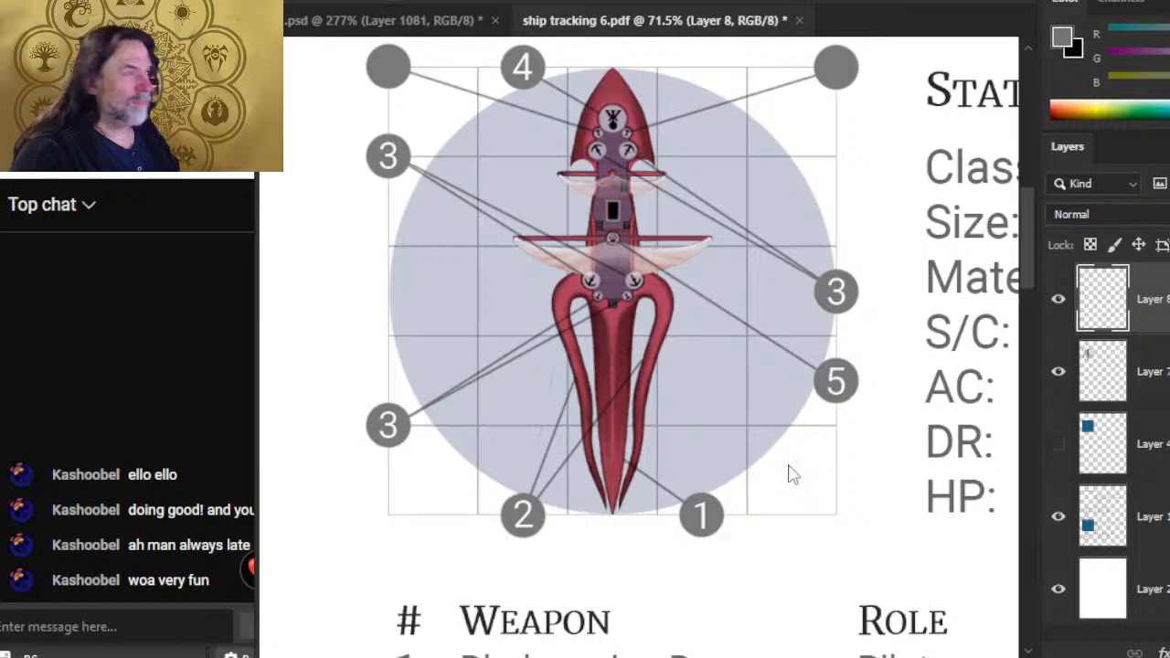
key("alt+Tab")
key("alt+Tab")
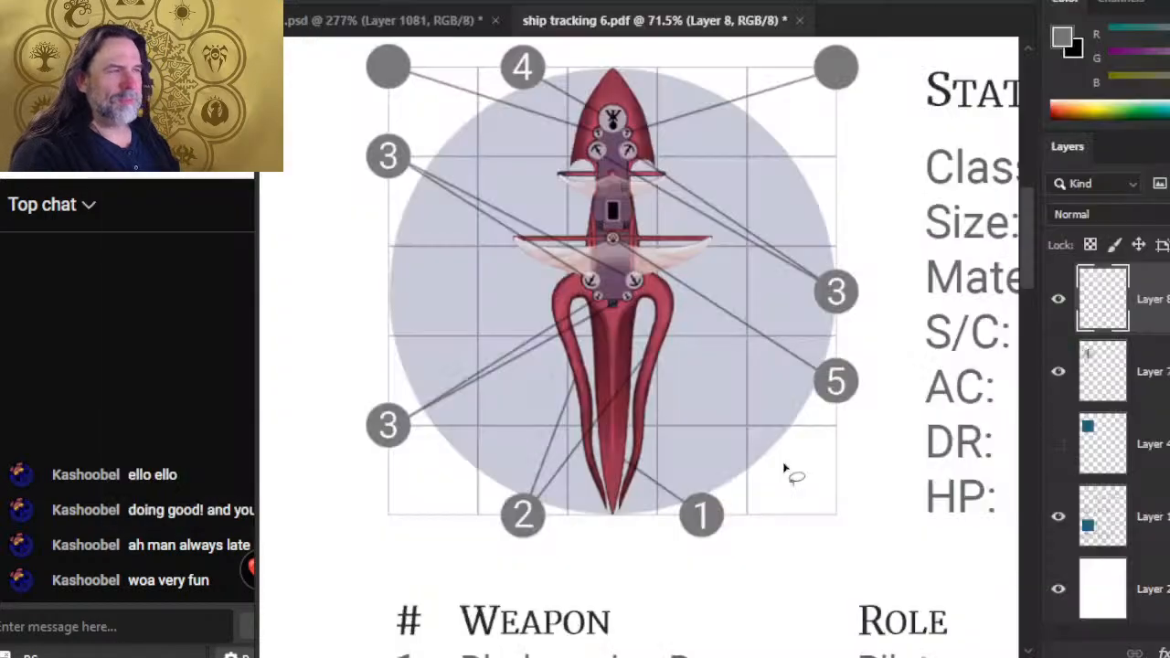
- Copy the lassoed 6 from 11.psd, paste it into the Space Galleon sheet and move it over the lower-left number 3 marker
left_click(437, 26)
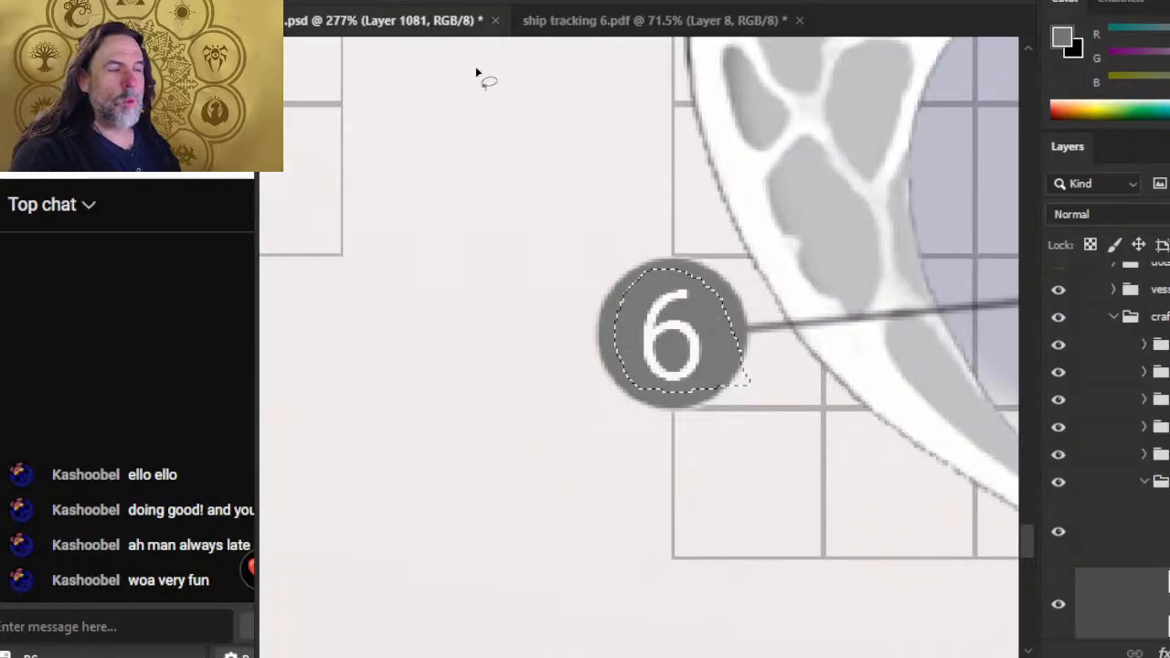
left_click(577, 16)
key("ctrl+v")
mouse_move(810, 470)
left_mouse_down()
mouse_move(561, 510)
mouse_move(546, 530)
left_mouse_up()
left_click_drag(385, 463, 521, 407)
mouse_move(521, 407)
left_mouse_down()
mouse_move(552, 446)
mouse_move(701, 454)
left_mouse_up()
- Enlarge the pasted 6 with Free Transform and center it so it hides the 3 in the lower-left marker
right_click(630, 381)
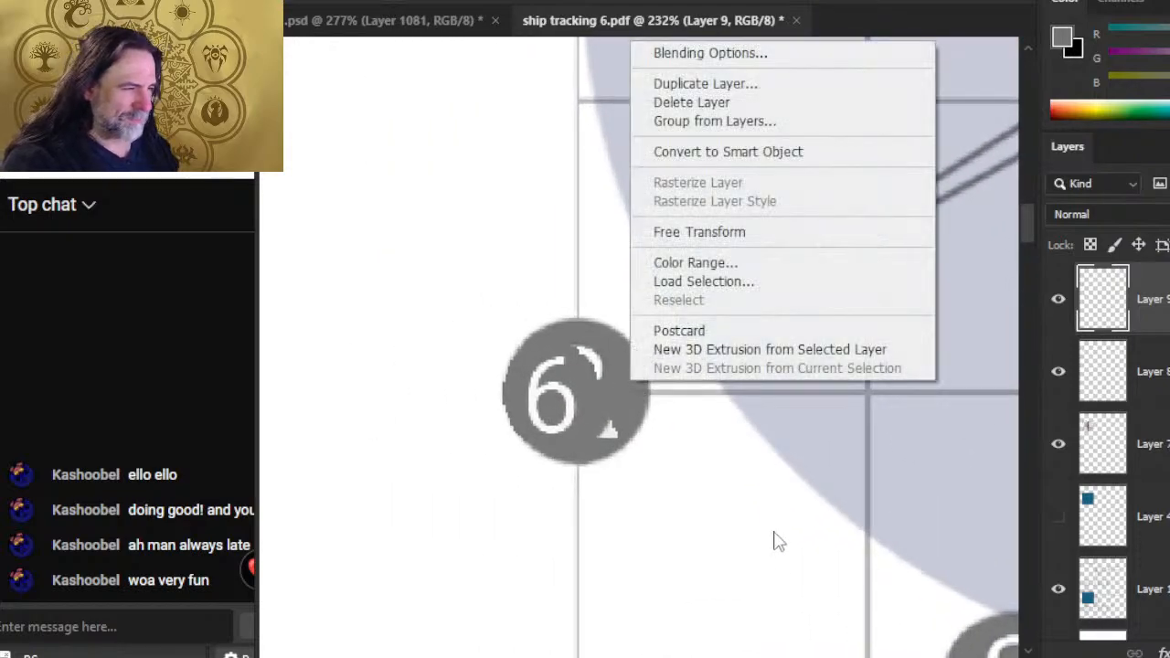
left_click(744, 232)
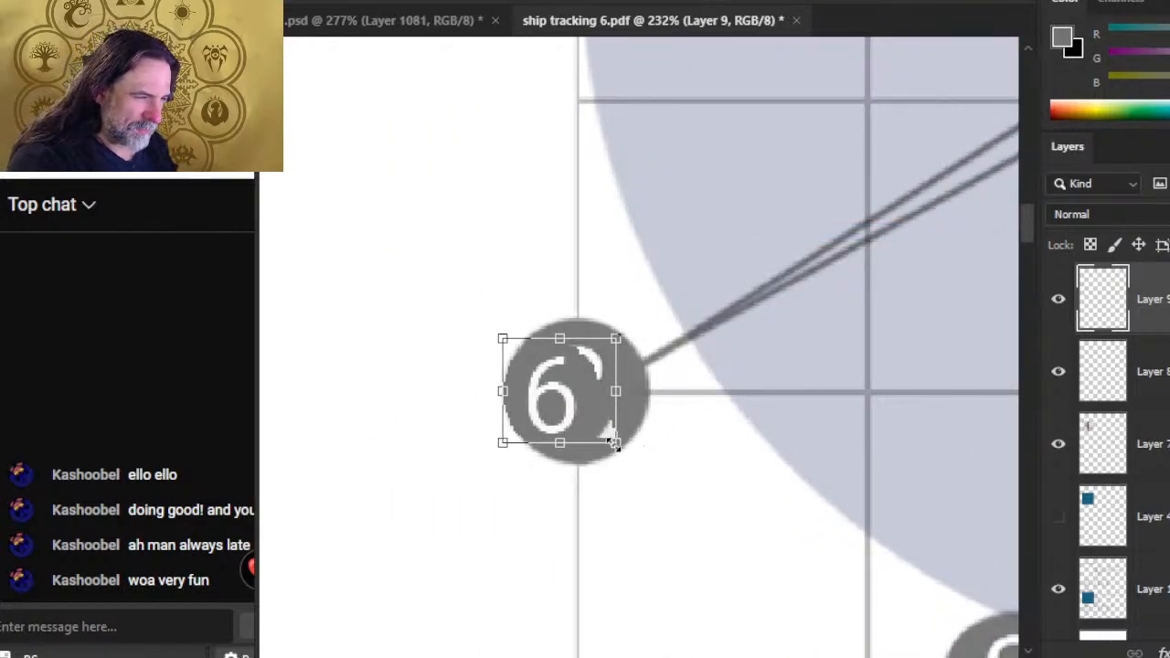
left_click_drag(615, 443, 612, 388)
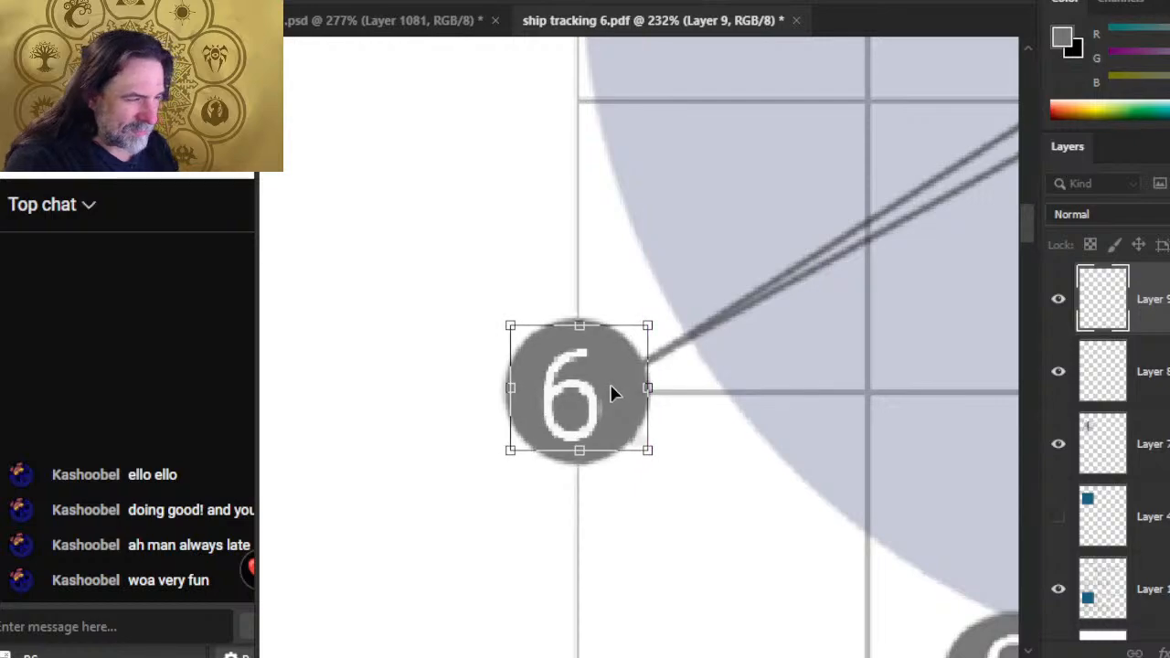
key("Return")
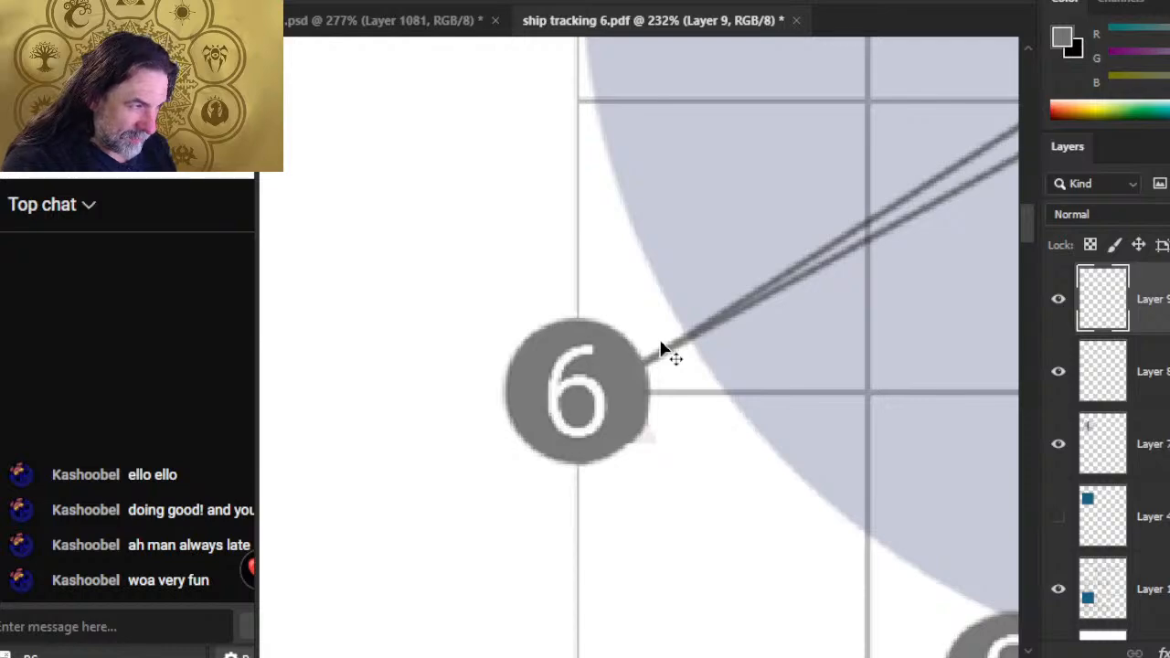
- Nudge the lower-left 6 slightly right and erase the pale sliver sticking out beyond its circle
key("Right")
key("Right")
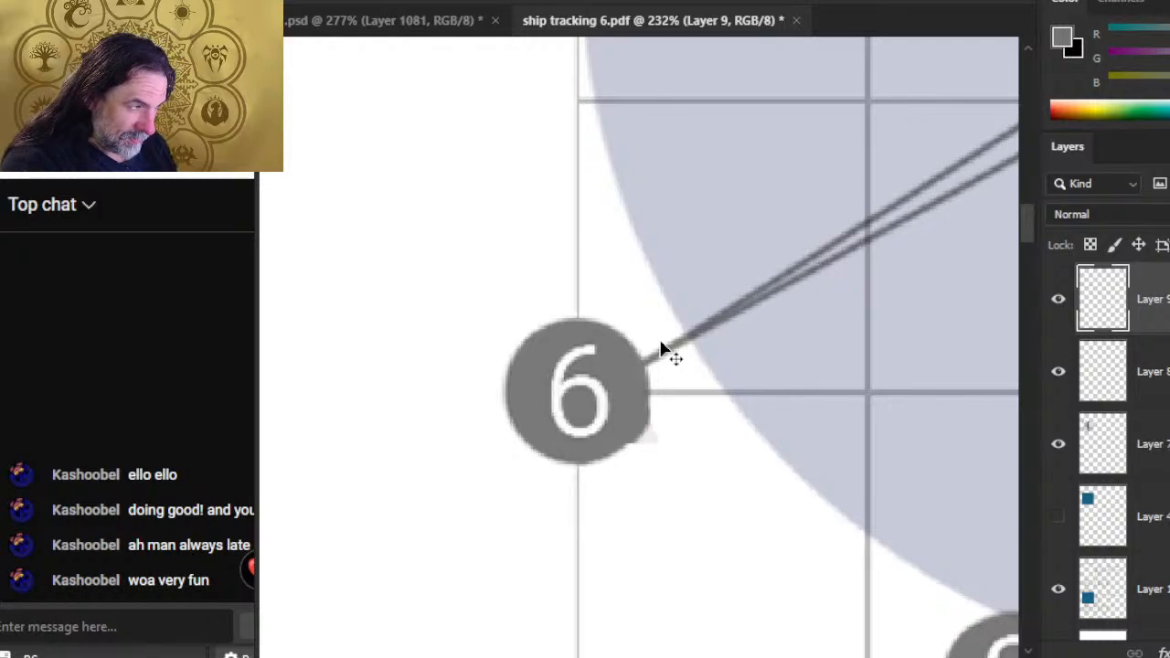
key("e")
left_click_drag(656, 434, 666, 404)
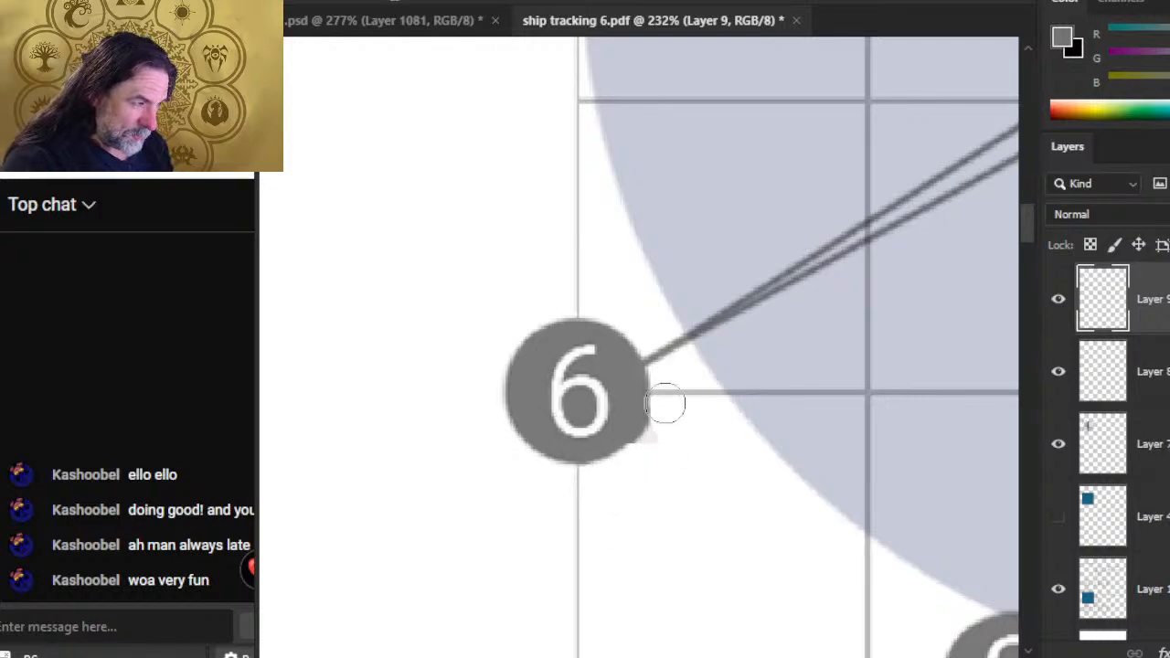
- Paste another 6 onto the diagram's blank upper-left marker and scale it with Free Transform to match the circle
key("z")
mouse_move(740, 480)
left_mouse_down()
mouse_move(693, 449)
mouse_move(667, 466)
left_mouse_up()
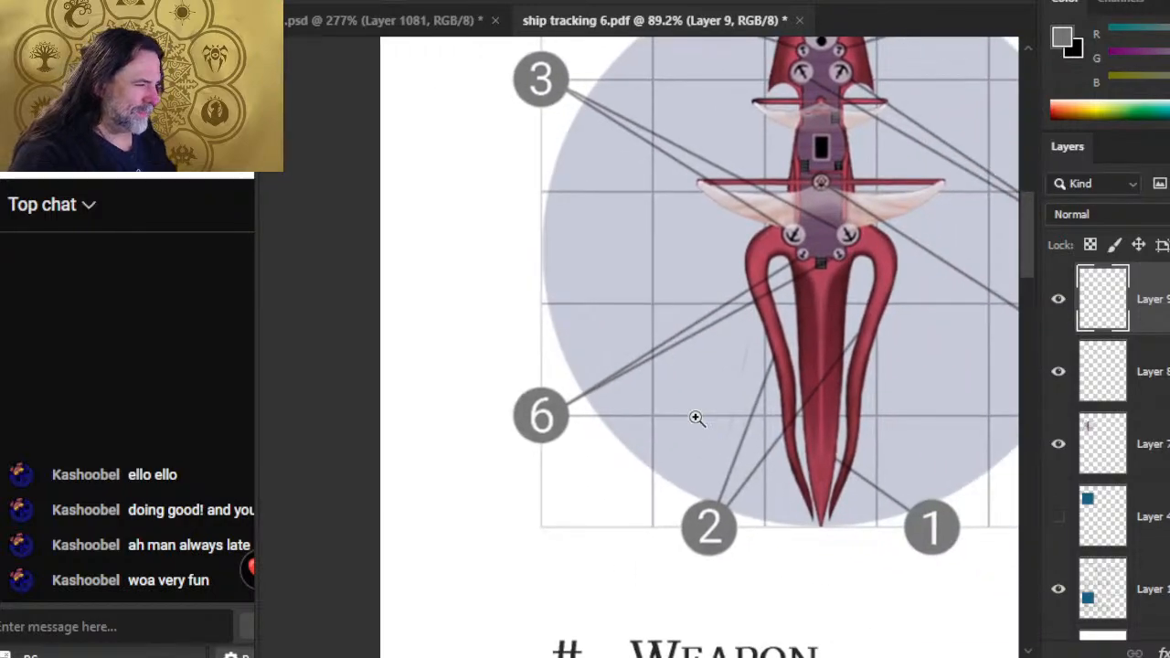
left_click_drag(755, 276, 567, 247)
key("ctrl+v")
right_click(538, 221)
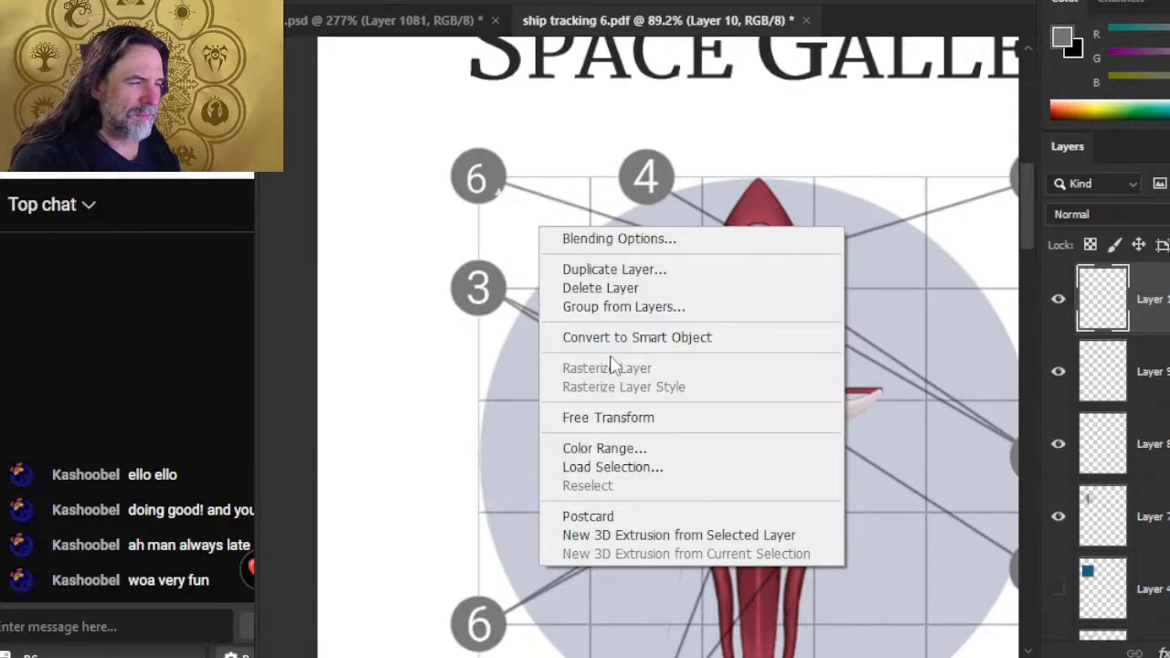
left_click(613, 417)
left_click_drag(501, 194, 508, 188)
key("Return")
key("v")
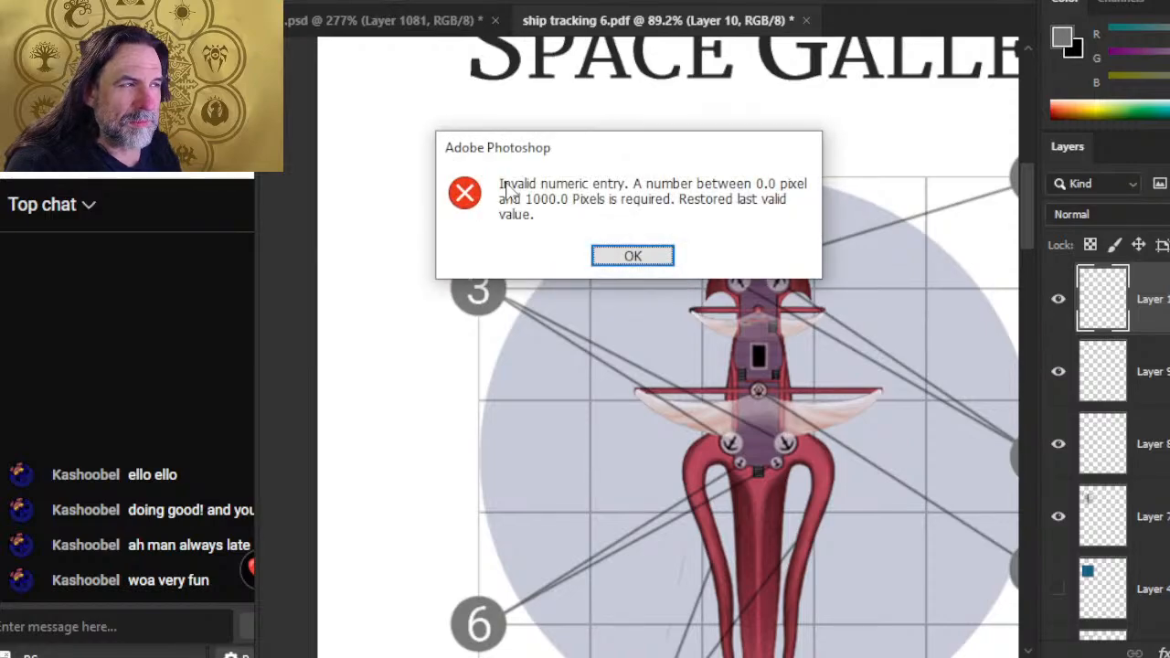
key("Return")
key("v")
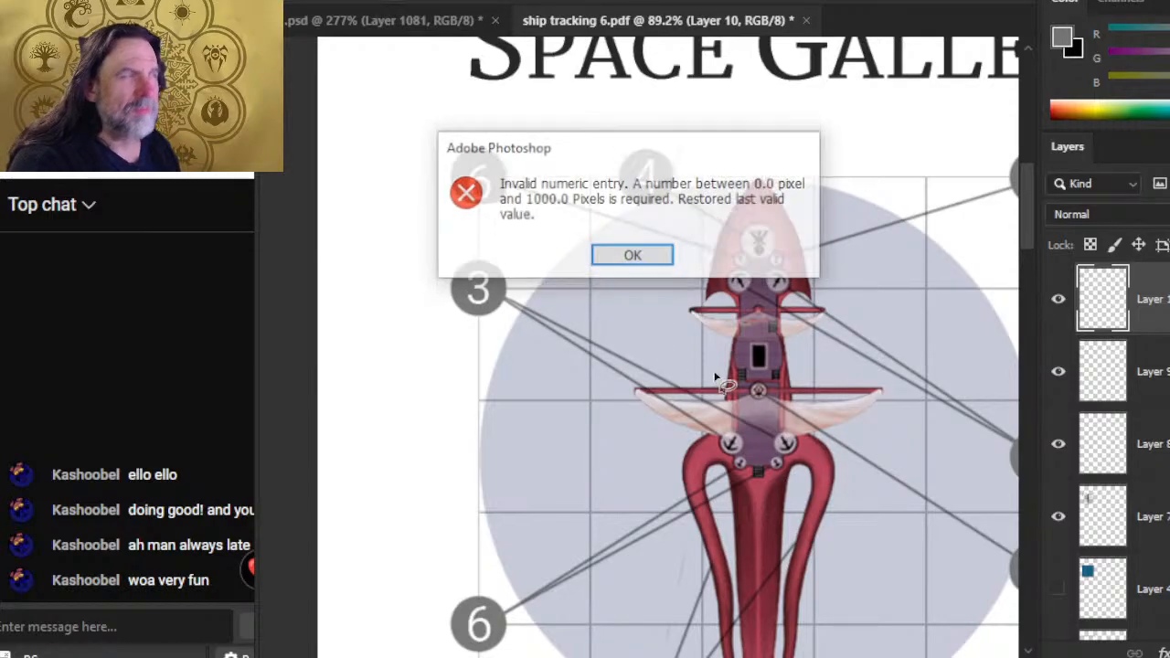
key("Return")
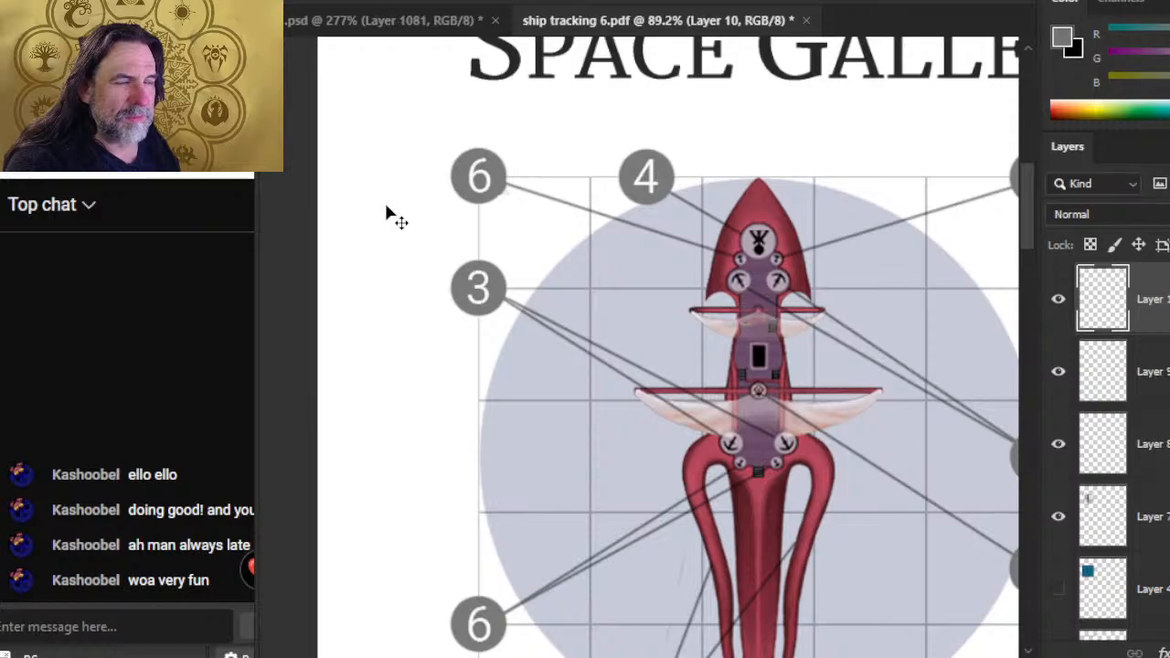
- Lasso and duplicate the upper-left 6, move the copy onto the blank upper-right marker, and nudge both 6 layers right
mouse_move(515, 183)
left_mouse_down()
mouse_move(527, 131)
mouse_move(510, 188)
left_mouse_up()
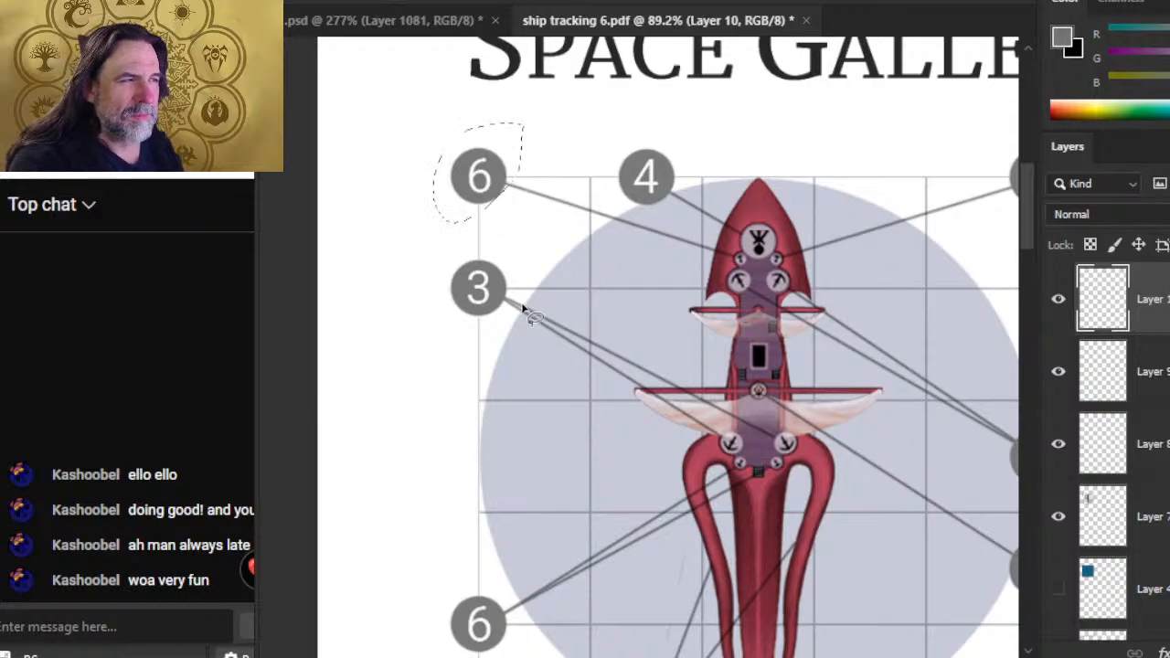
key("ctrl+j")
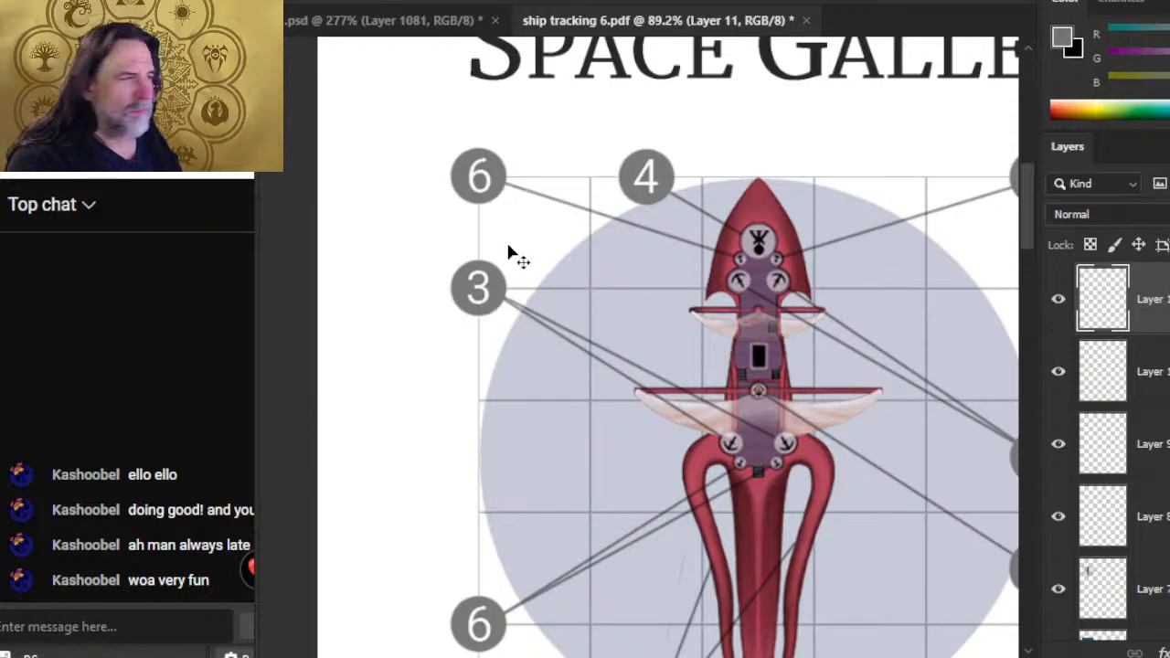
scroll(516, 295, "right", 4)
left_click_drag(517, 296, 869, 304)
key("Right")
key("Right")
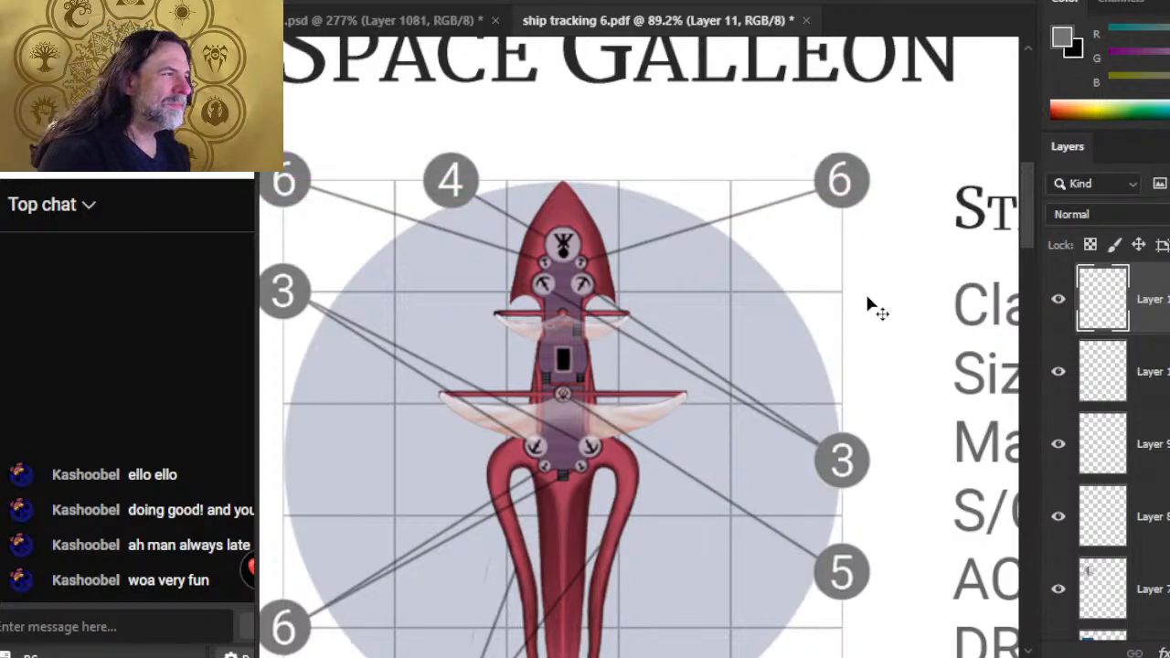
left_click(1165, 373, "shift")
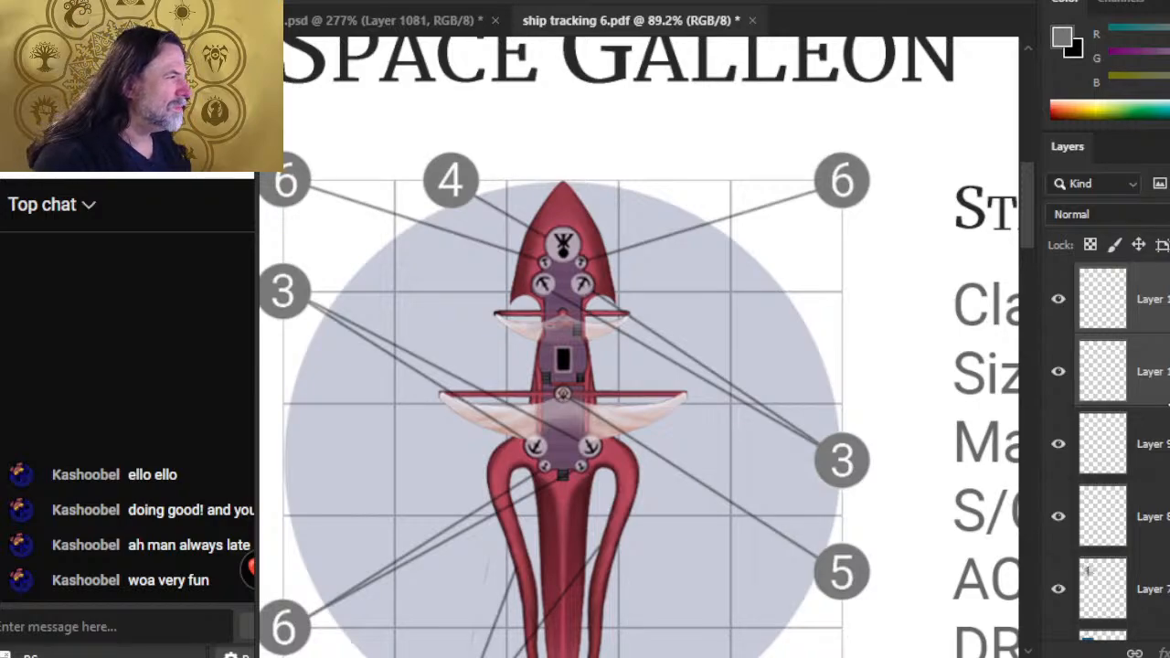
key("Right")
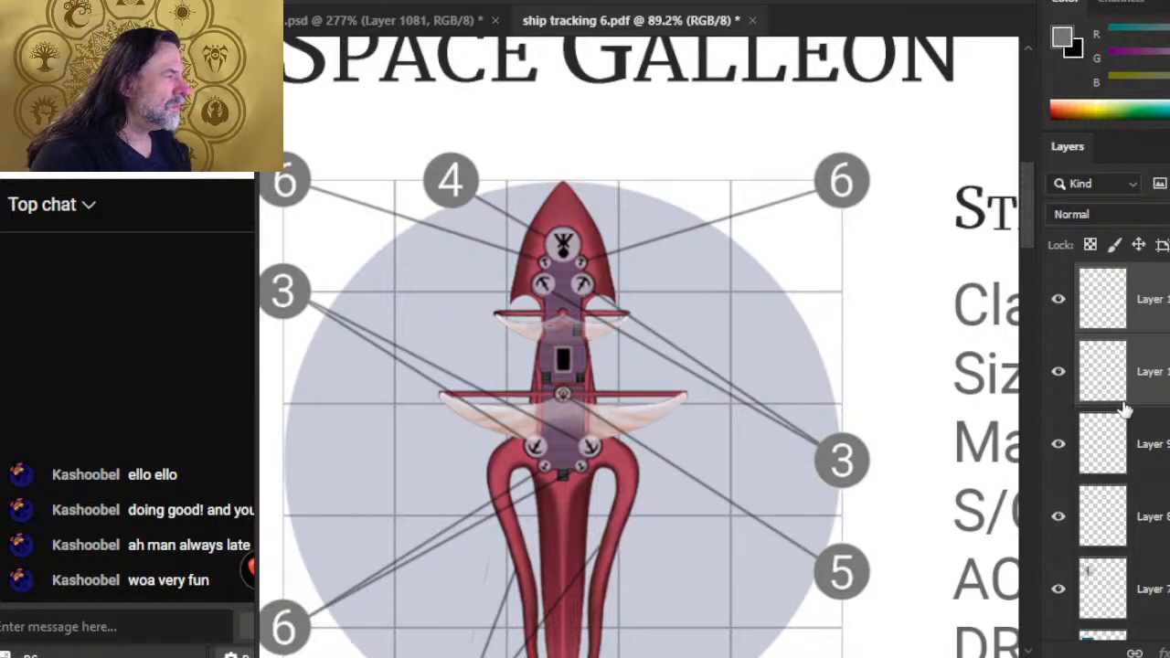
- Select only the upper-left 6's layer, shift it off its circle and nudge it back until the digit is centered in the marker
left_click(1167, 389)
key("shift+Left")
key("shift+Left")
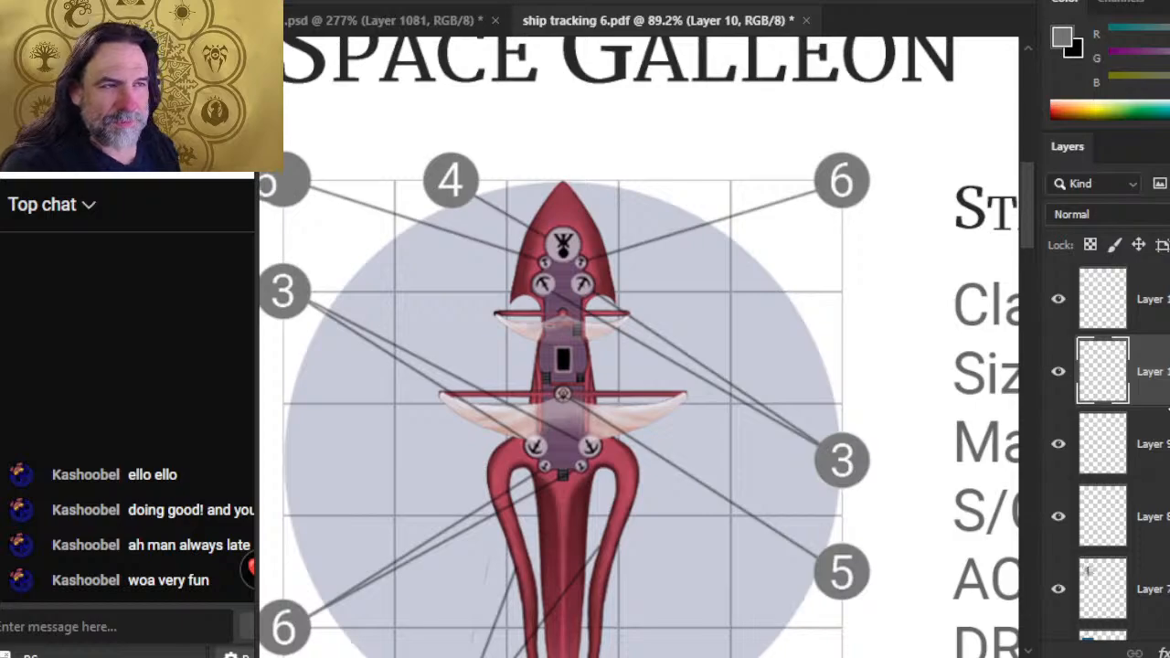
left_click_drag(409, 353, 565, 466)
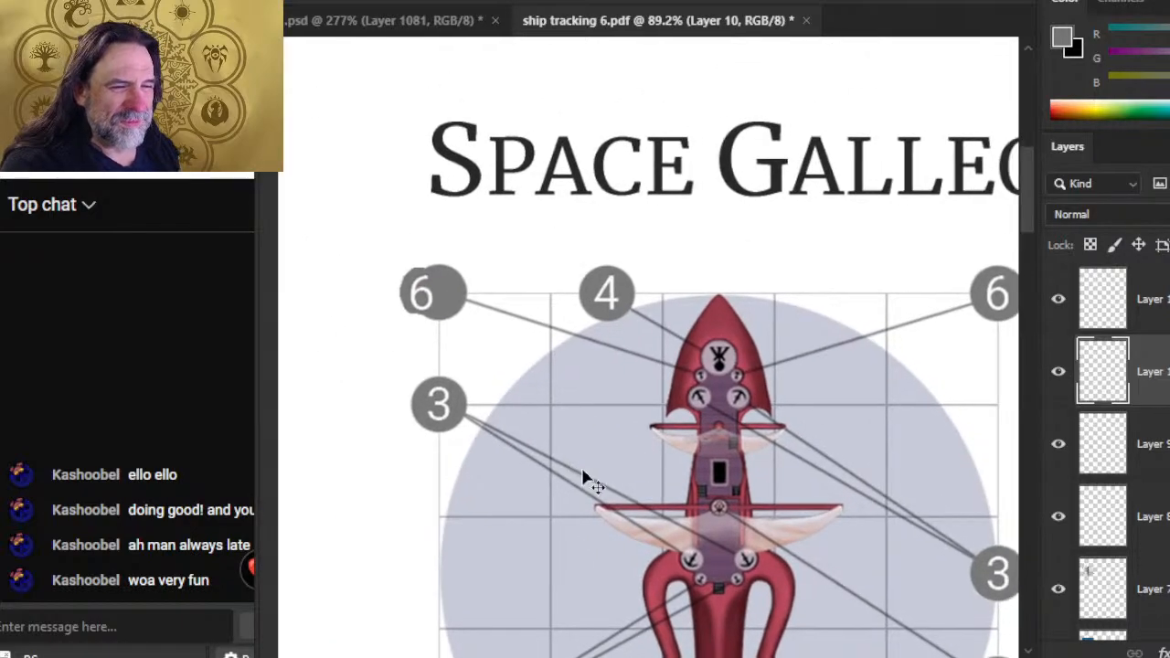
key("Right")
key("Right")
key("Right")
key("Right")
key("Down")
key("Right")
key("Right")
key("Right")
key("Right")
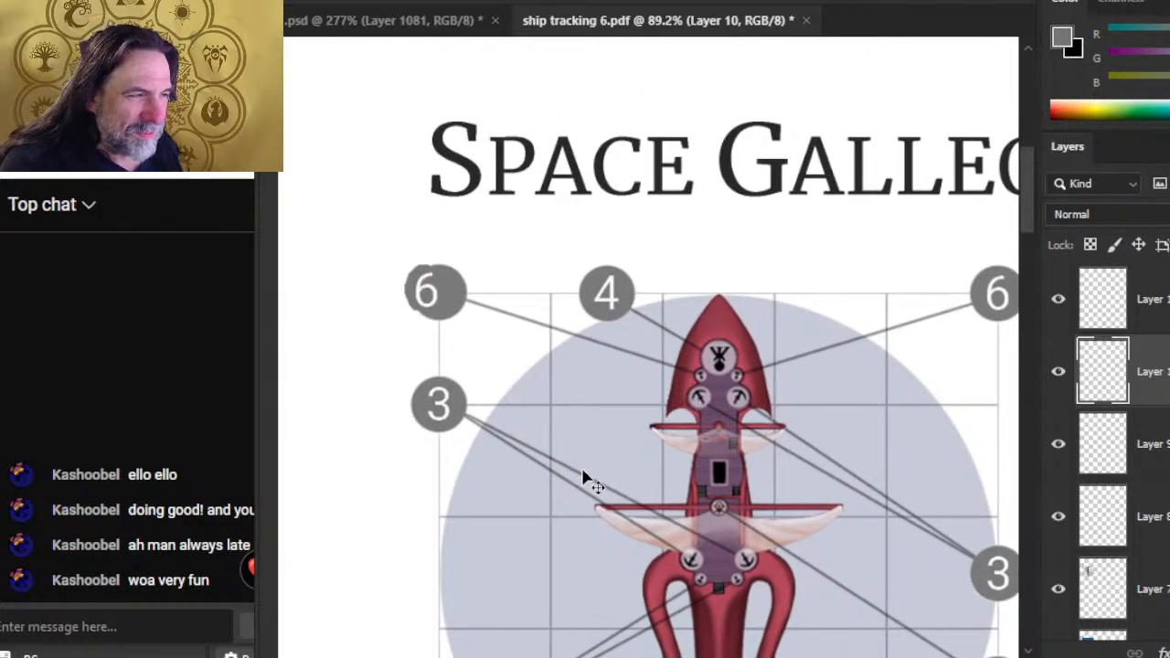
key("Down")
key("Right")
key("Right")
key("Right")
key("Right")
key("Right")
key("Right")
key("Right")
key("Right")
key("Right")
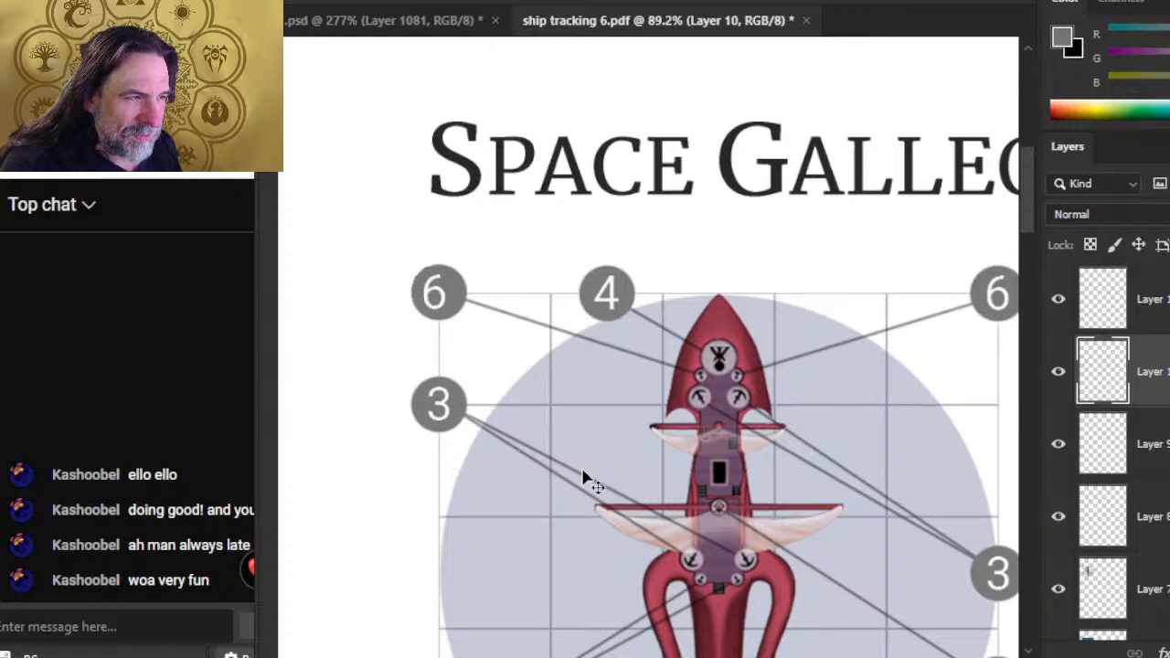
key("Right")
key("Right")
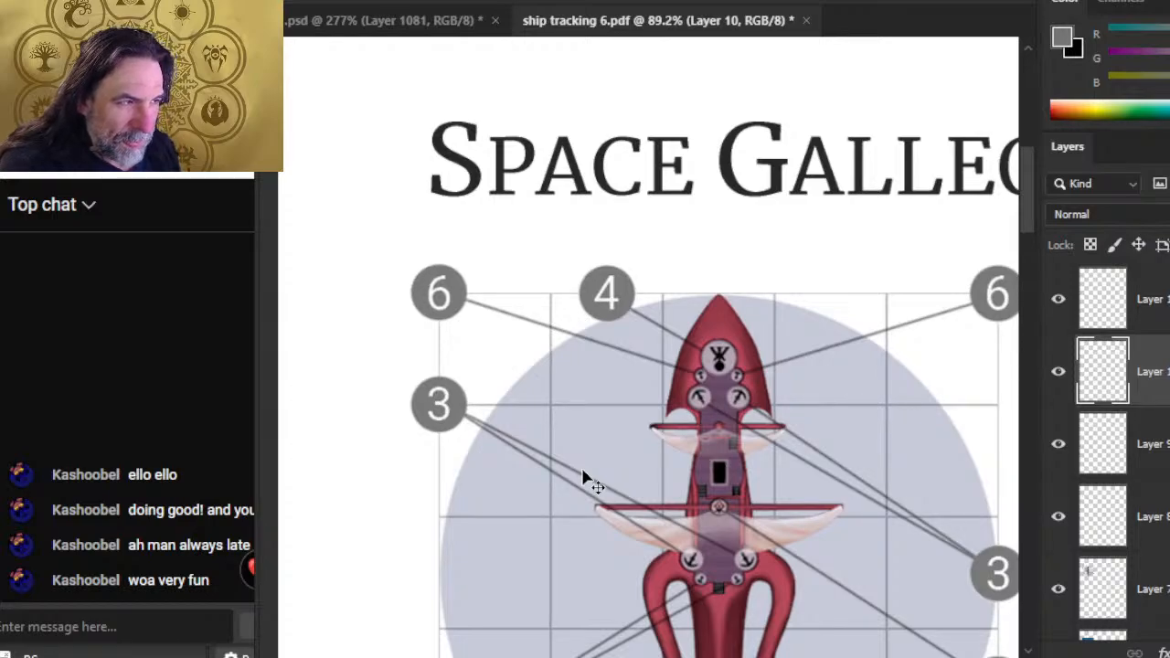
key("Left")
key("Left")
key("Up")
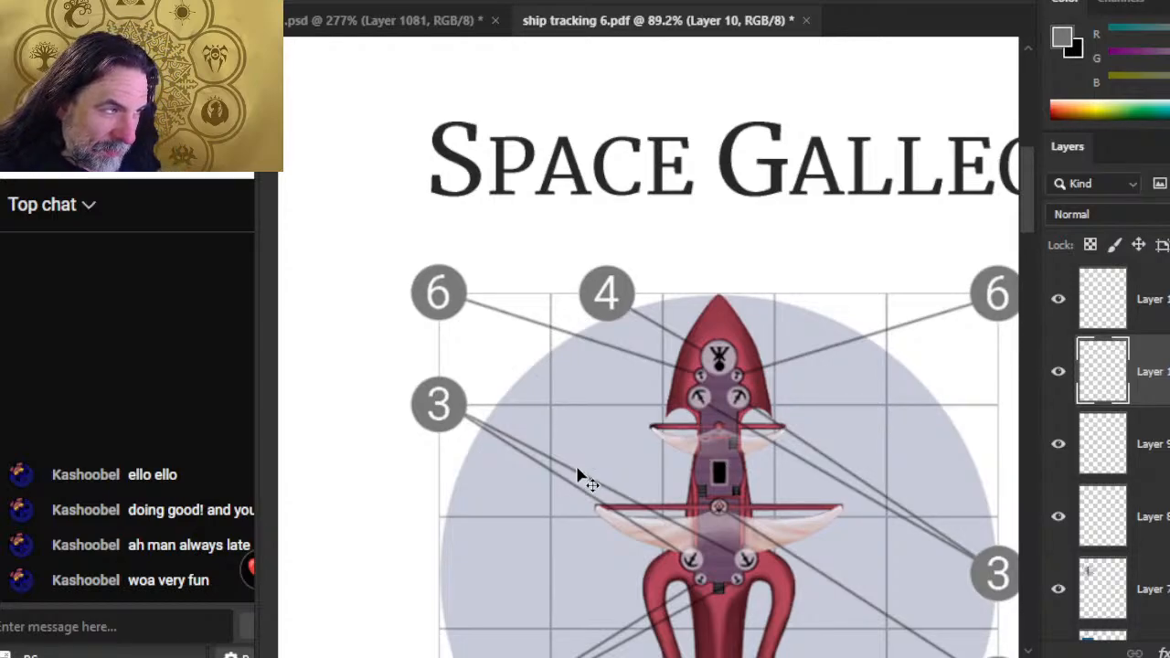
key("Right")
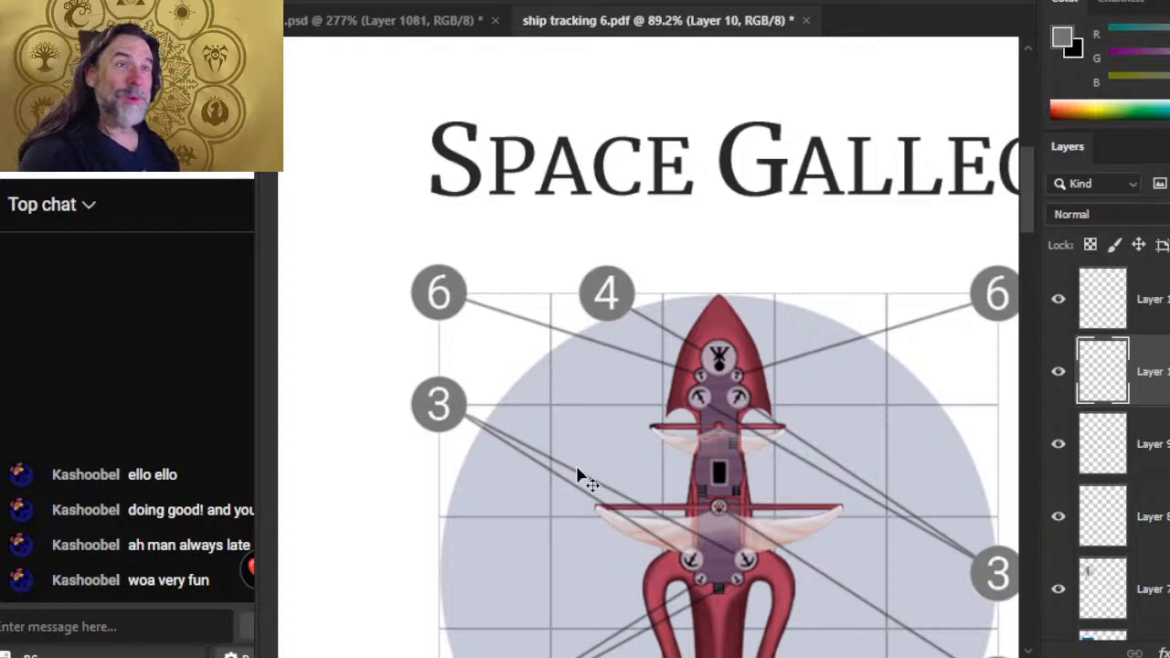
key("z")
left_click_drag(759, 345, 648, 347)
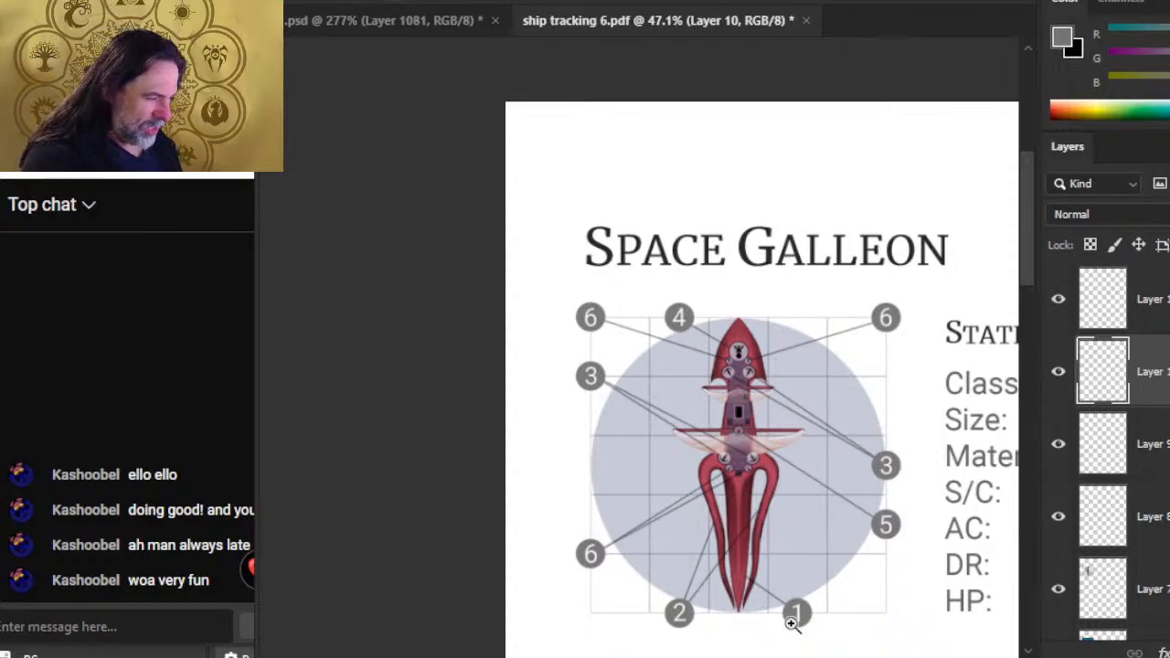
- Select the lower-left 6's layer and nudge the digit slightly left to center it in its marker circle
left_click_drag(794, 626, 869, 489)
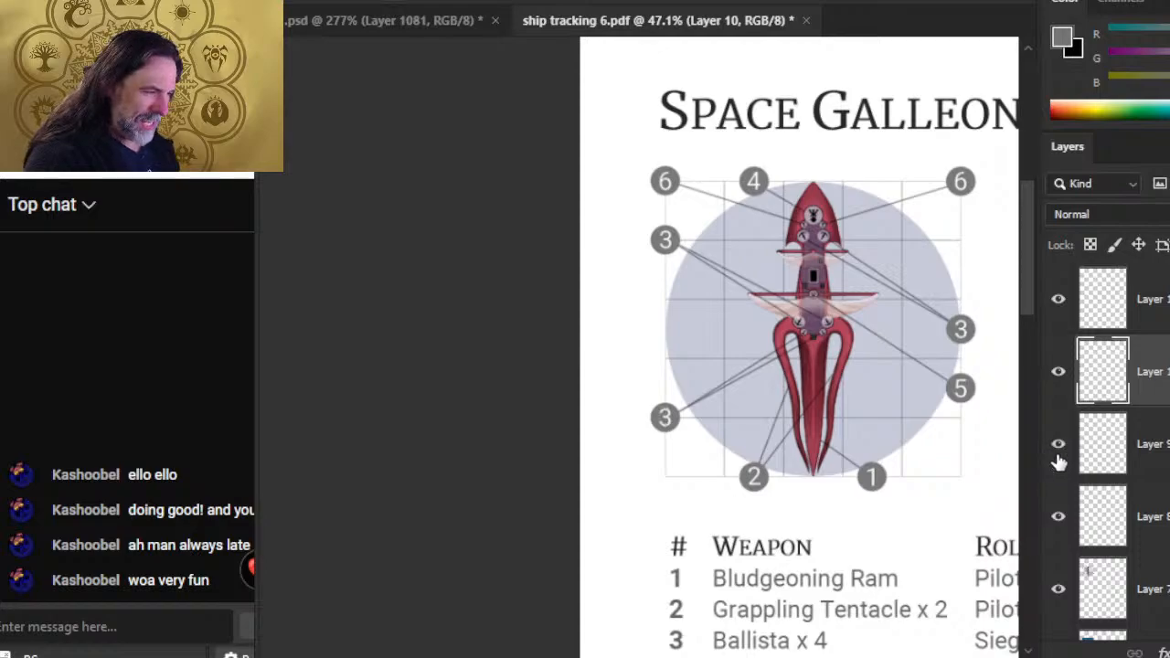
left_click(1134, 444)
left_click_drag(664, 416, 750, 455)
key("v")
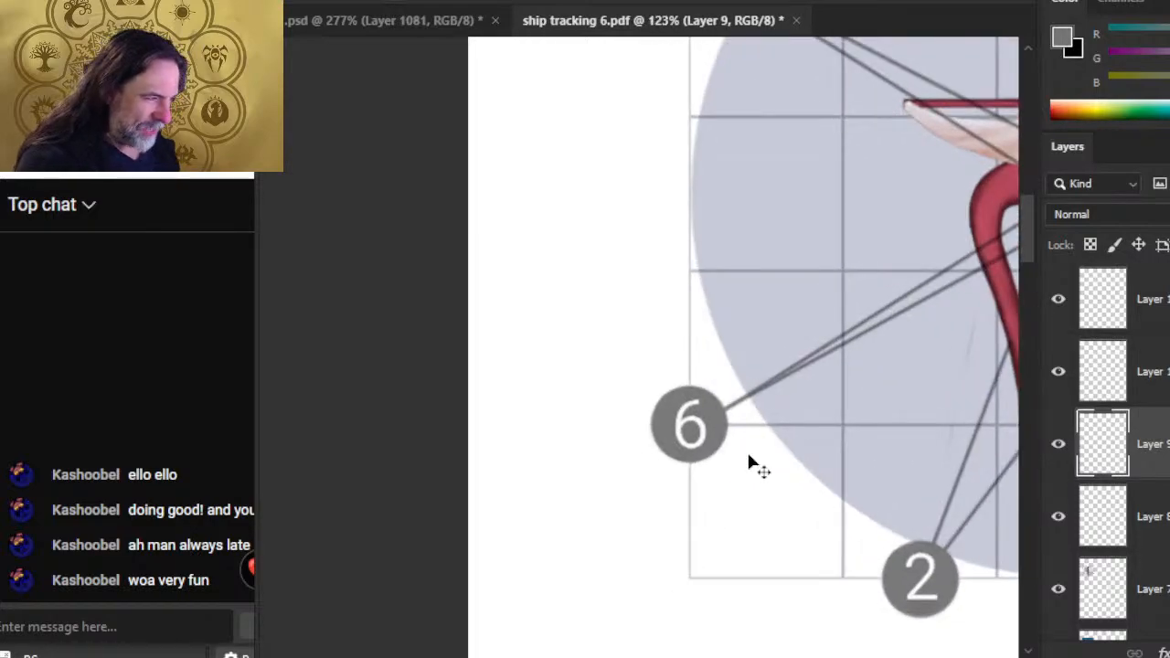
key("Left")
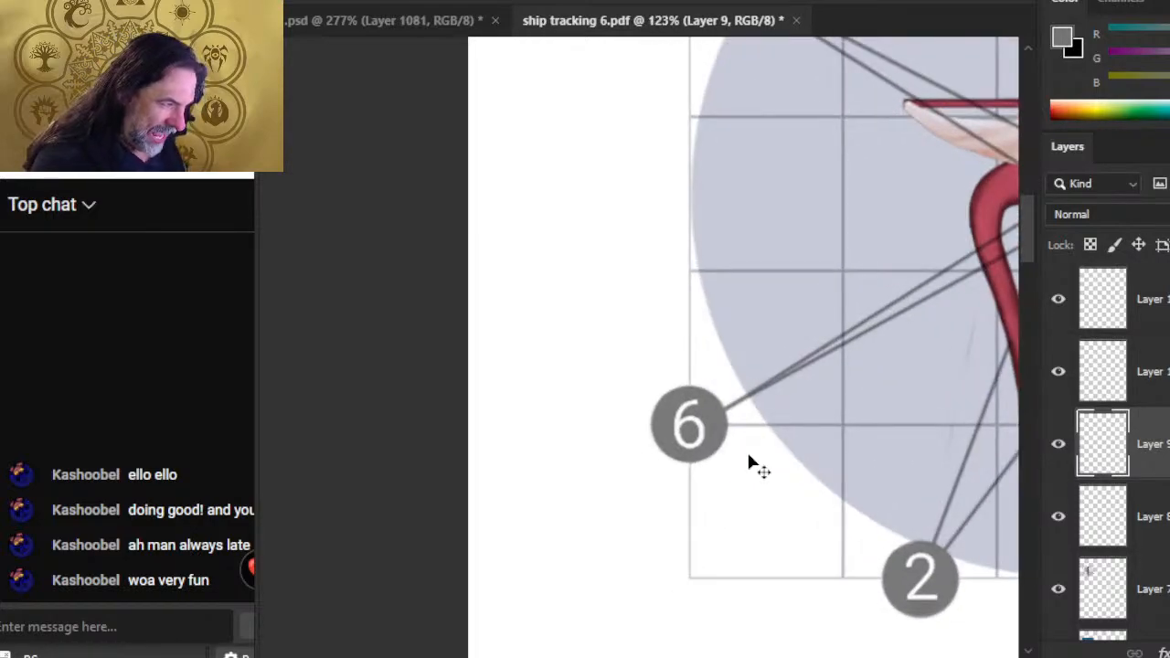
key("Up")
key("Down")
key("Up")
key("Down")
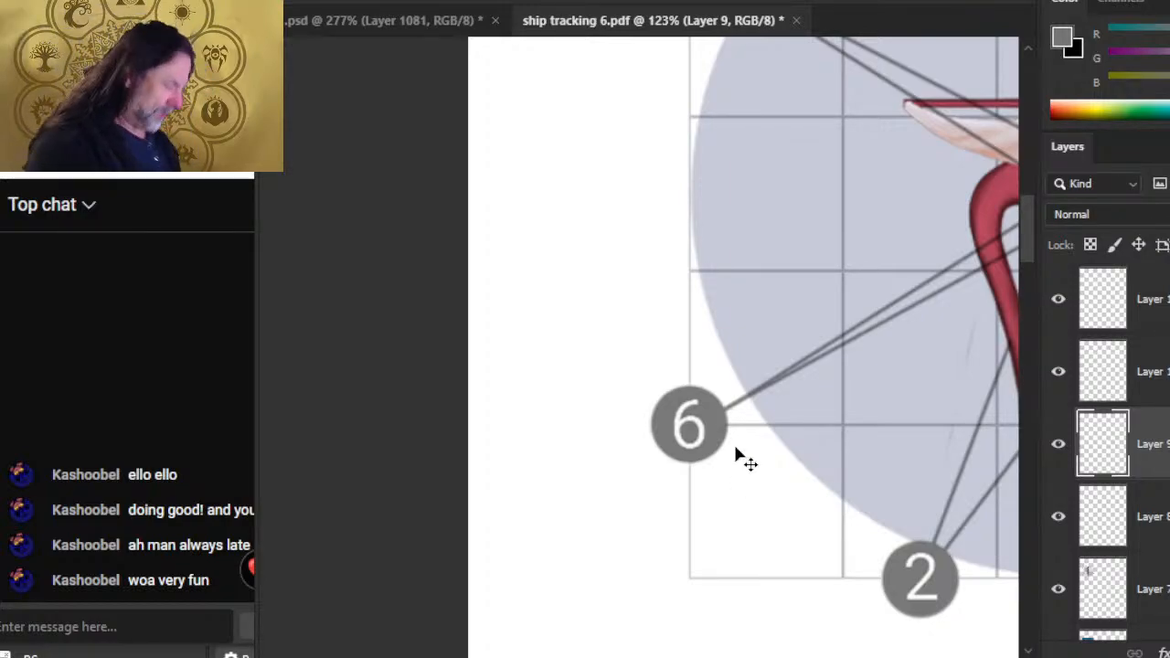
- Select all the number layers from Layer 7 up to the topmost layer and merge them into one layer
left_click(1151, 600)
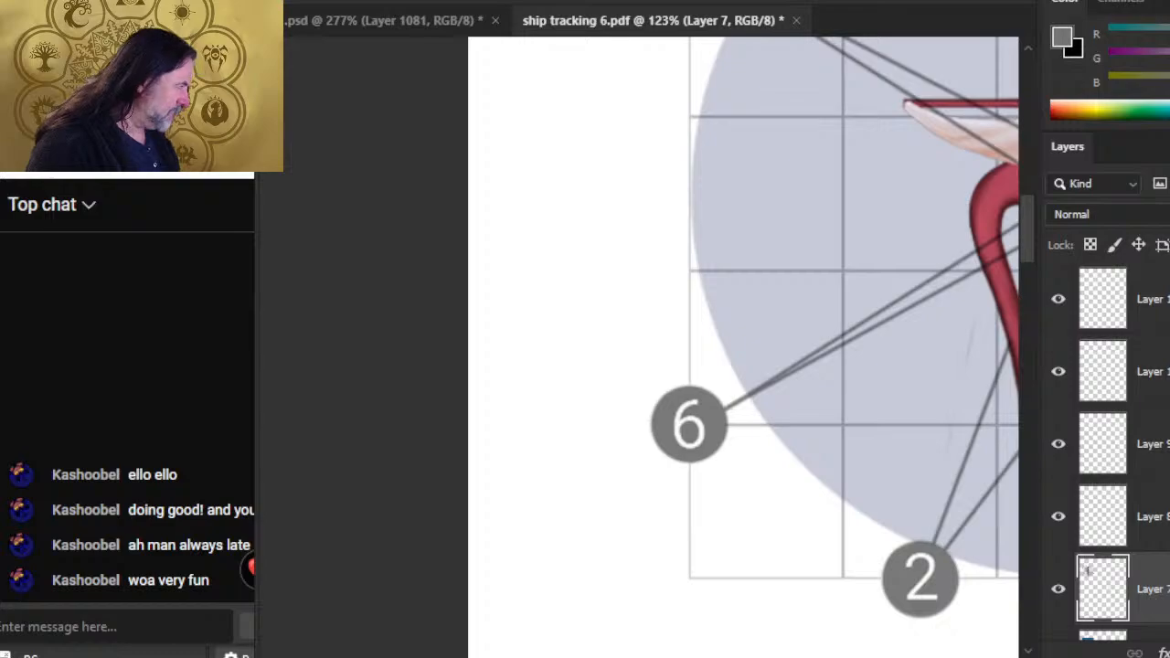
left_click(1153, 300, "shift")
right_click(1154, 300)
left_click(957, 560)
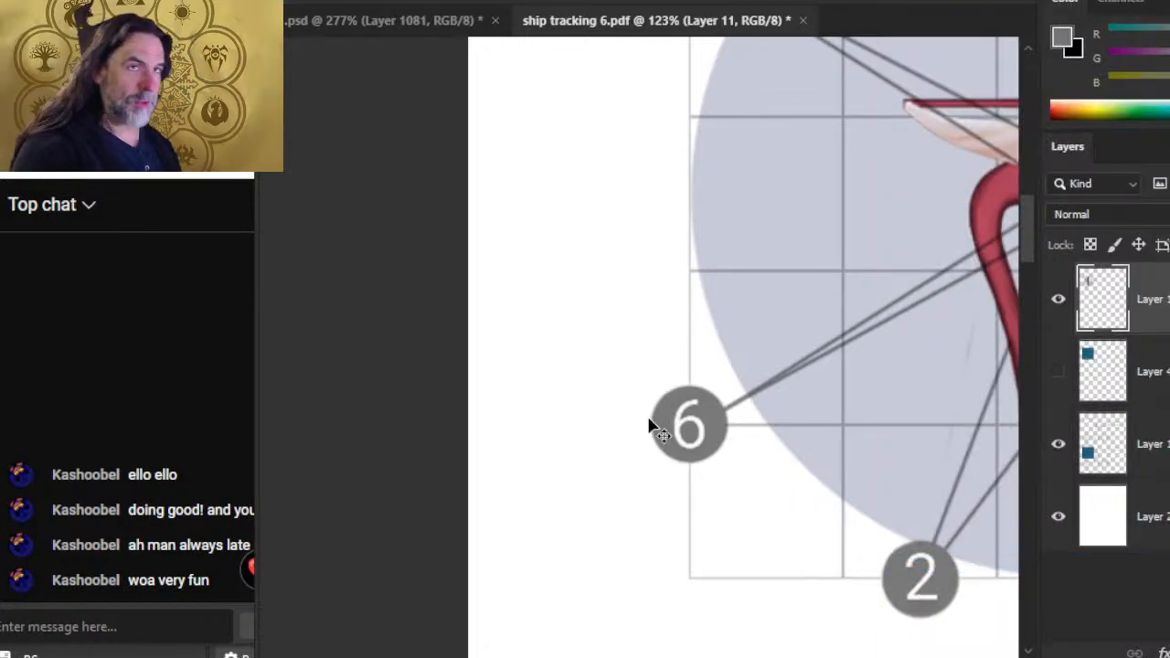
- Check the Space Galleon diagram's numbered markers and leader lines against the weapon icons and the weapon table below
left_click_drag(843, 445, 531, 405)
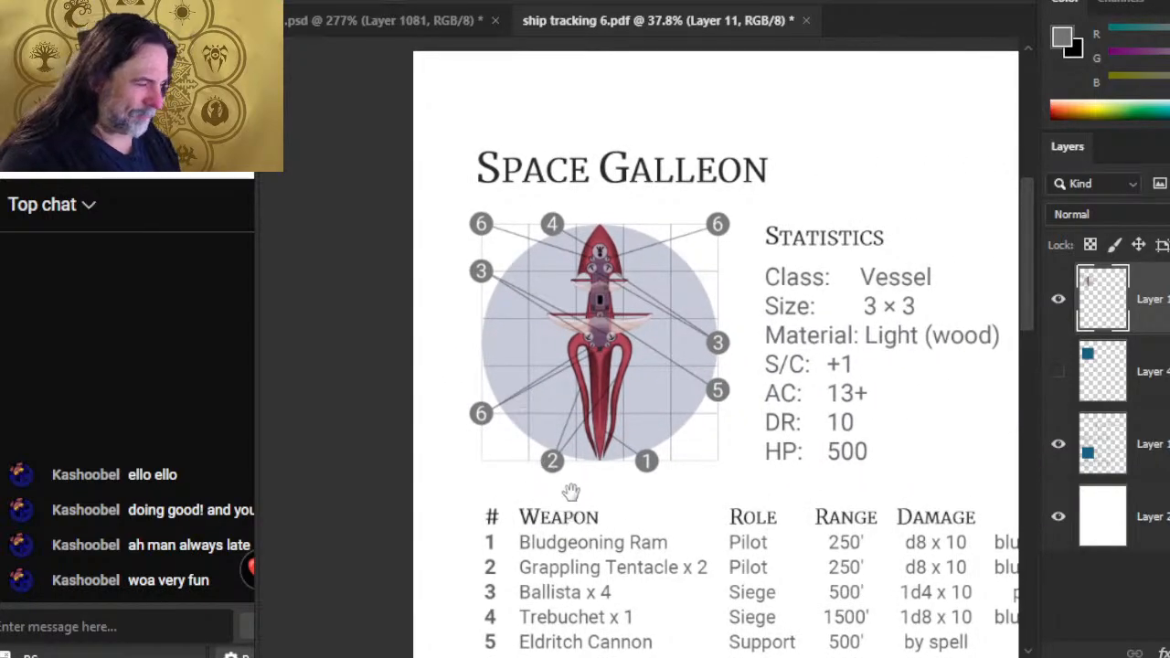
left_click_drag(564, 496, 596, 394)
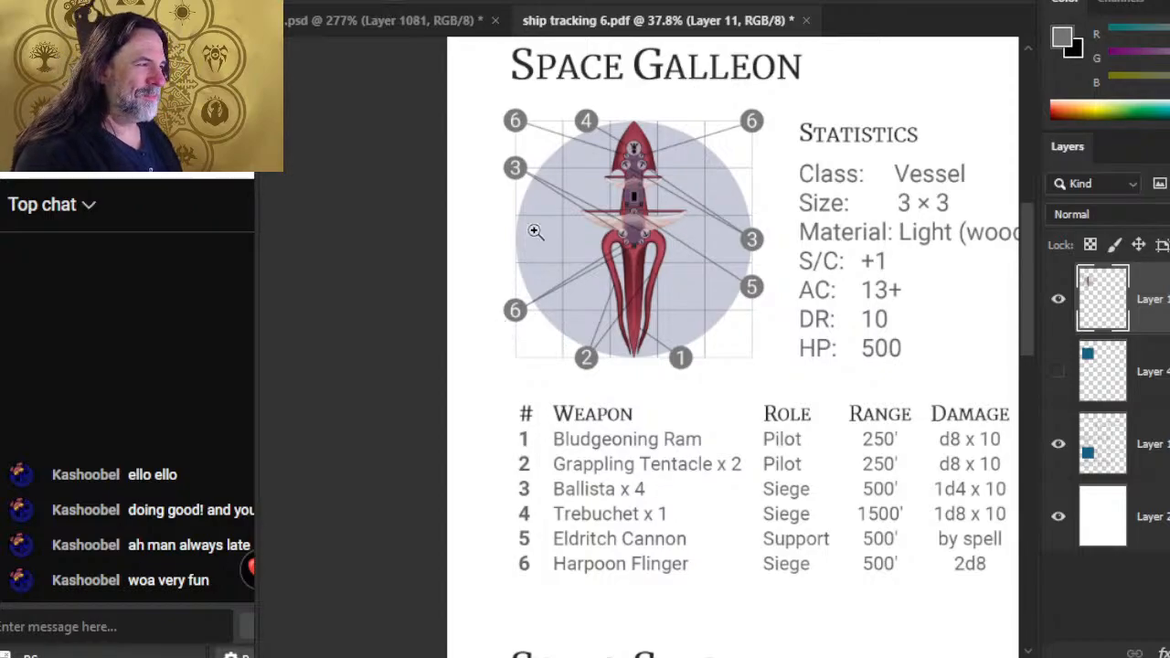
left_click(521, 134)
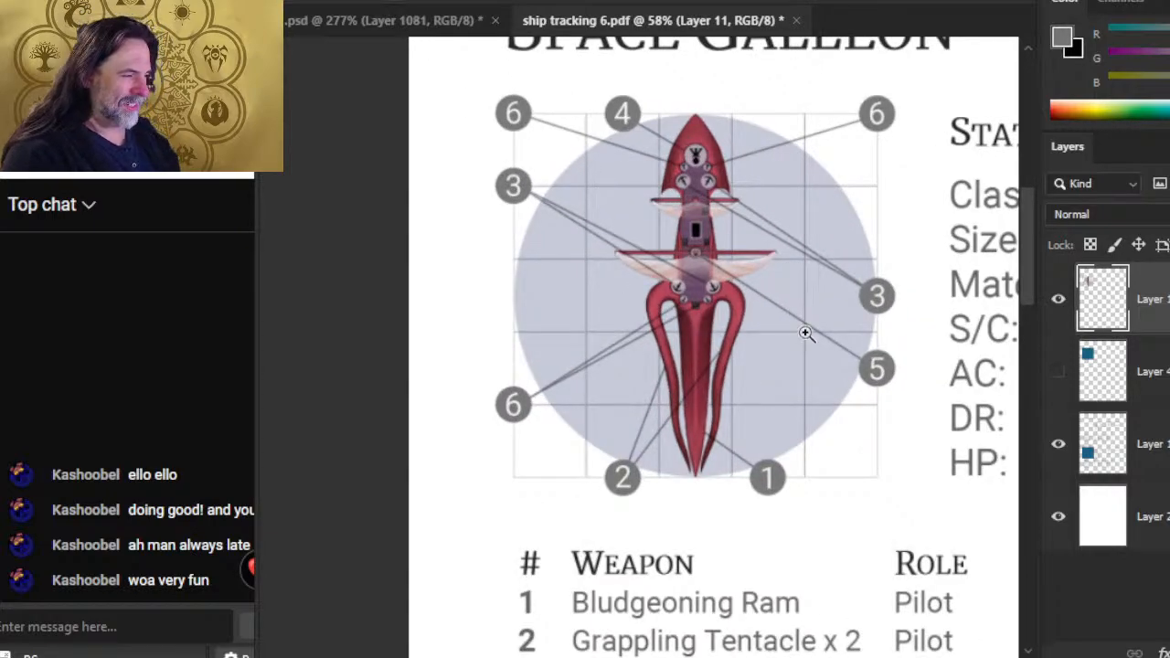
left_click(813, 363, "alt")
left_click_drag(688, 291, 677, 293)
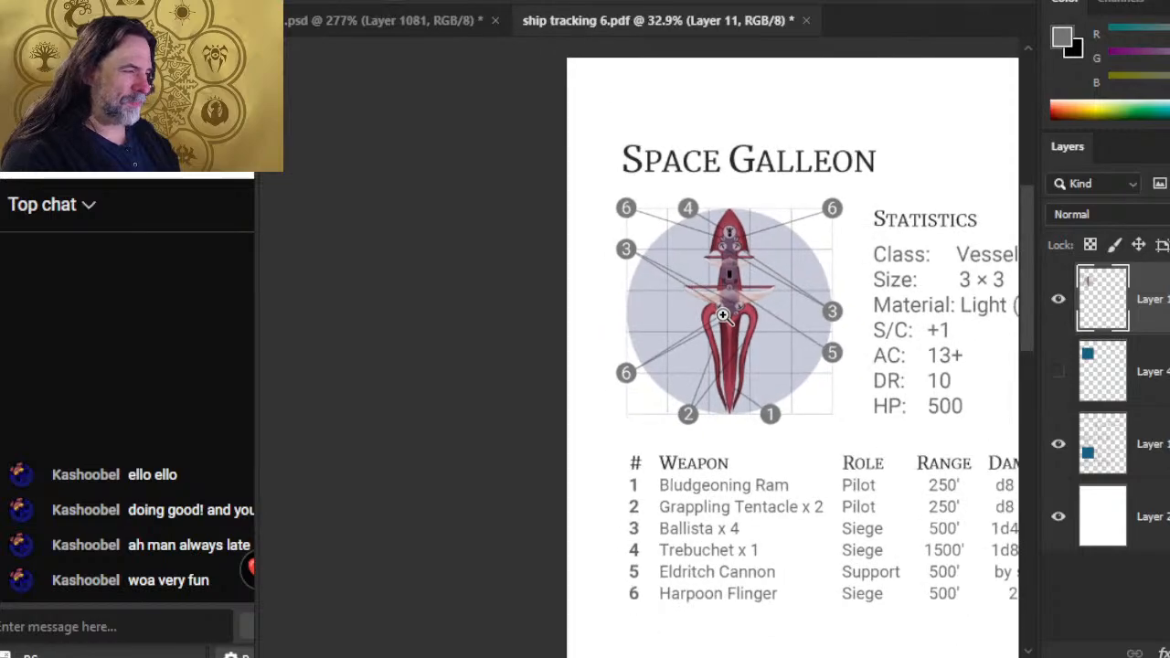
scroll(692, 374, "up", 3)
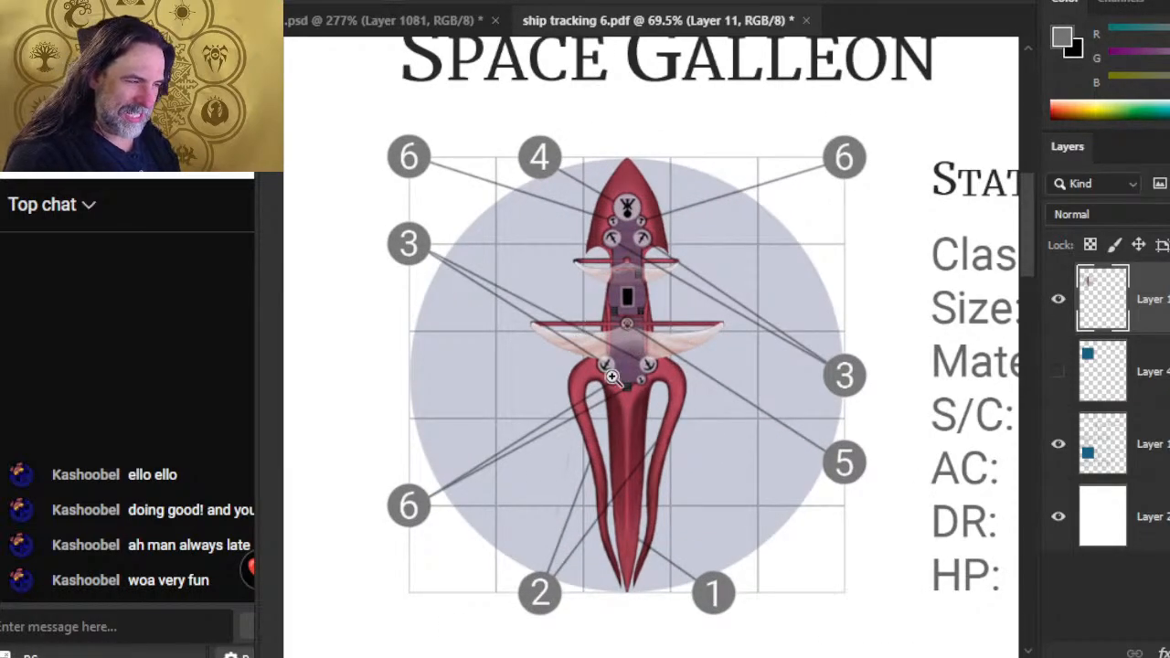
scroll(643, 381, "up", 3)
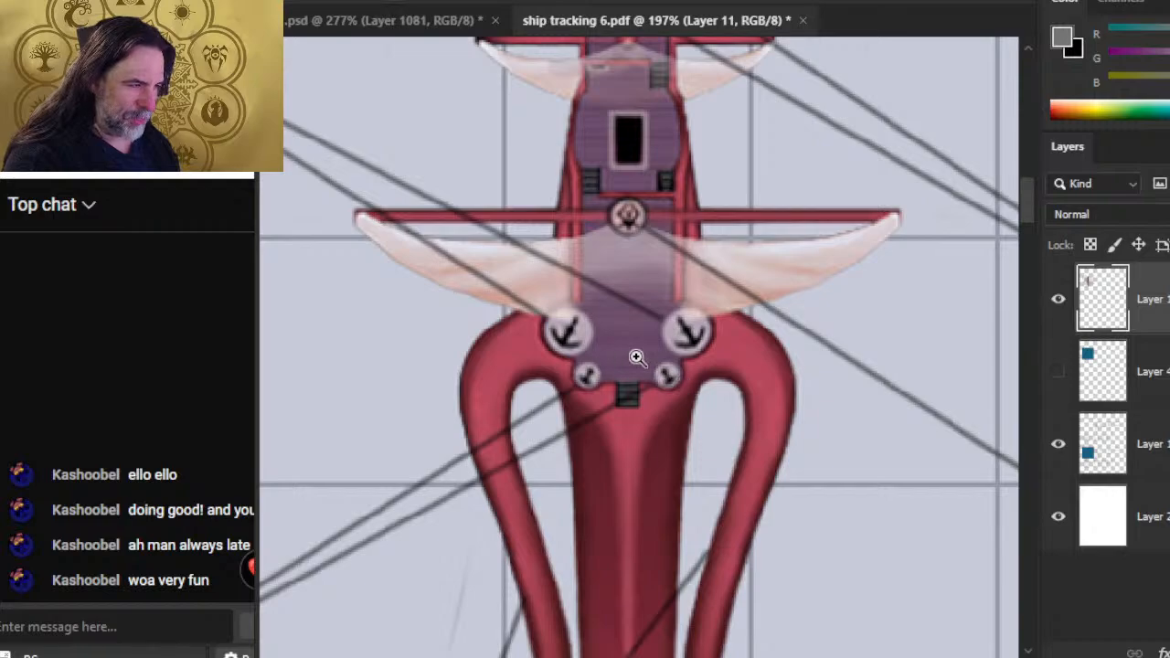
scroll(793, 357, "down", 2)
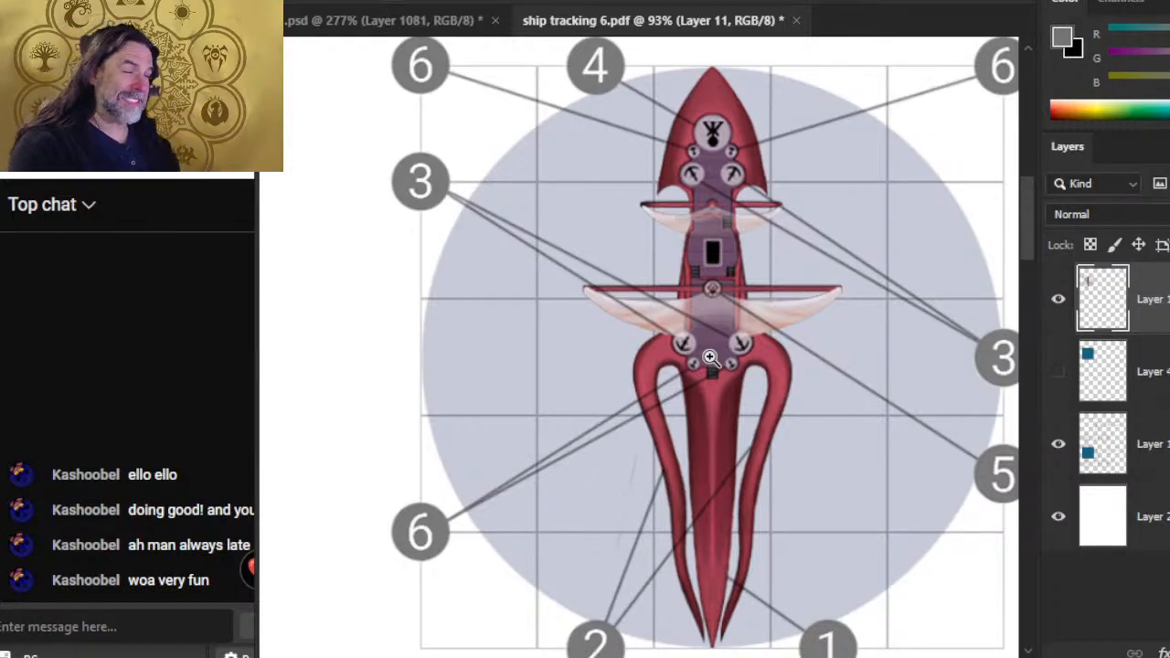
left_click_drag(761, 539, 664, 319)
left_click_drag(815, 420, 681, 439)
left_click_drag(856, 563, 573, 359)
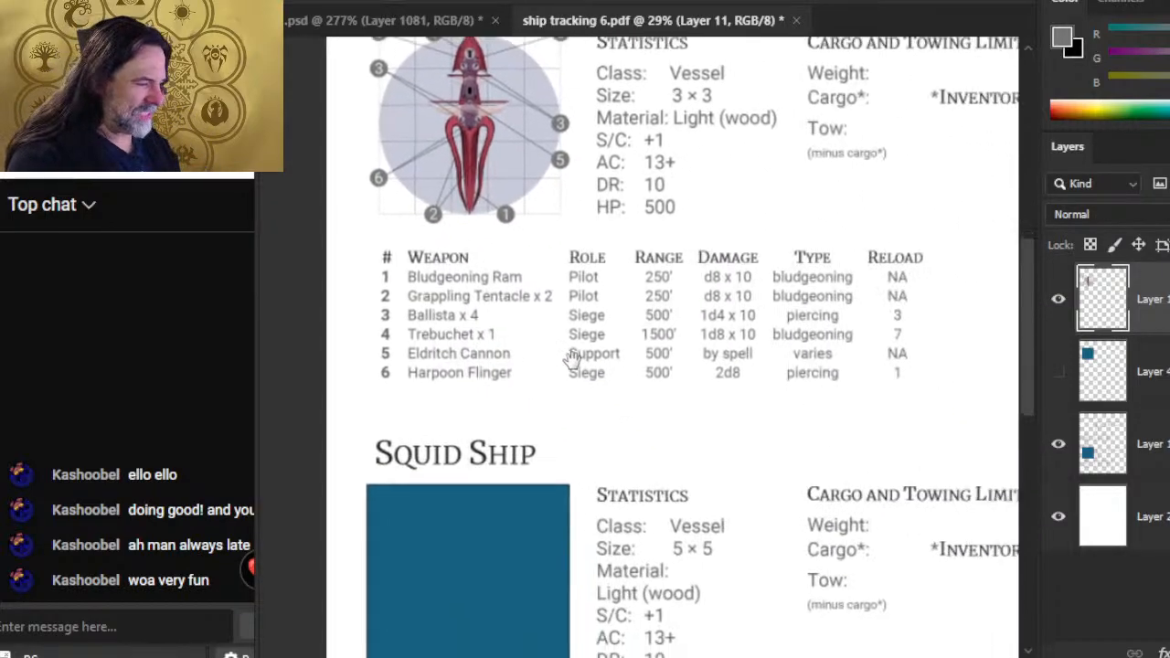
left_click_drag(631, 399, 562, 407)
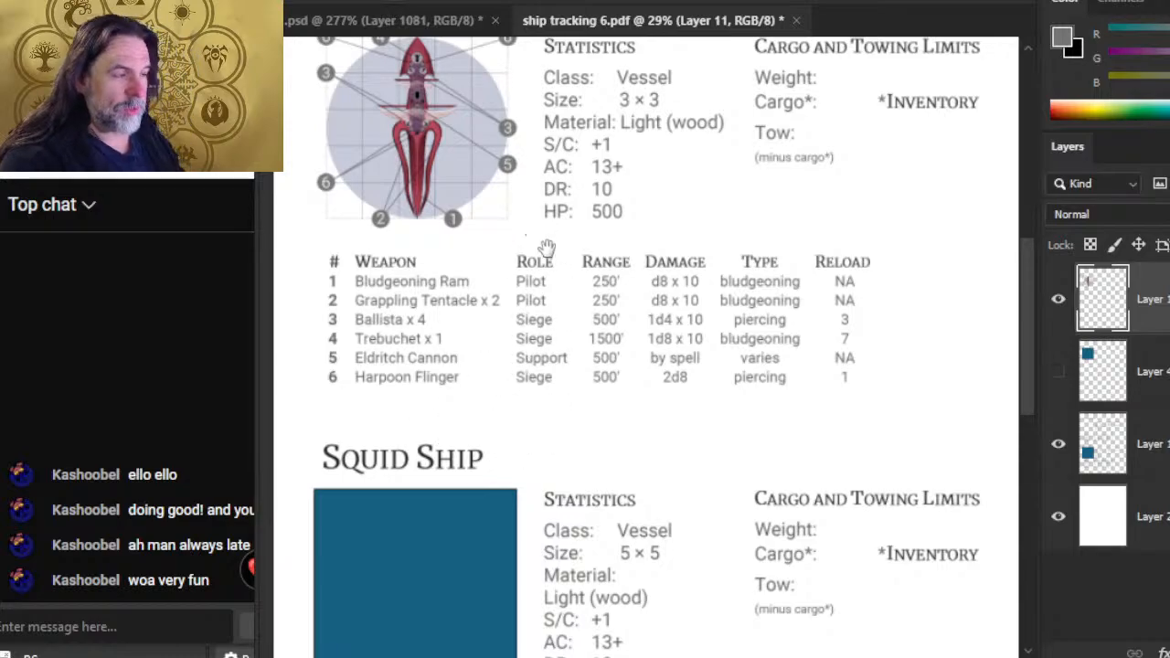
key("alt+Tab")
key("Tab")
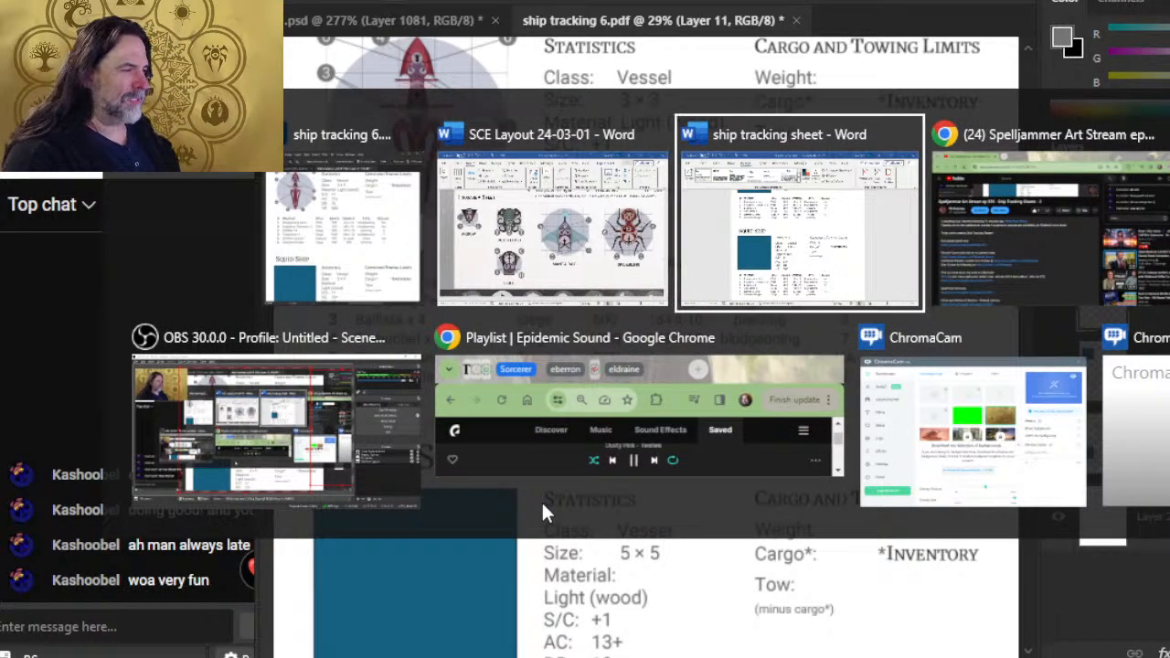
key("Tab")
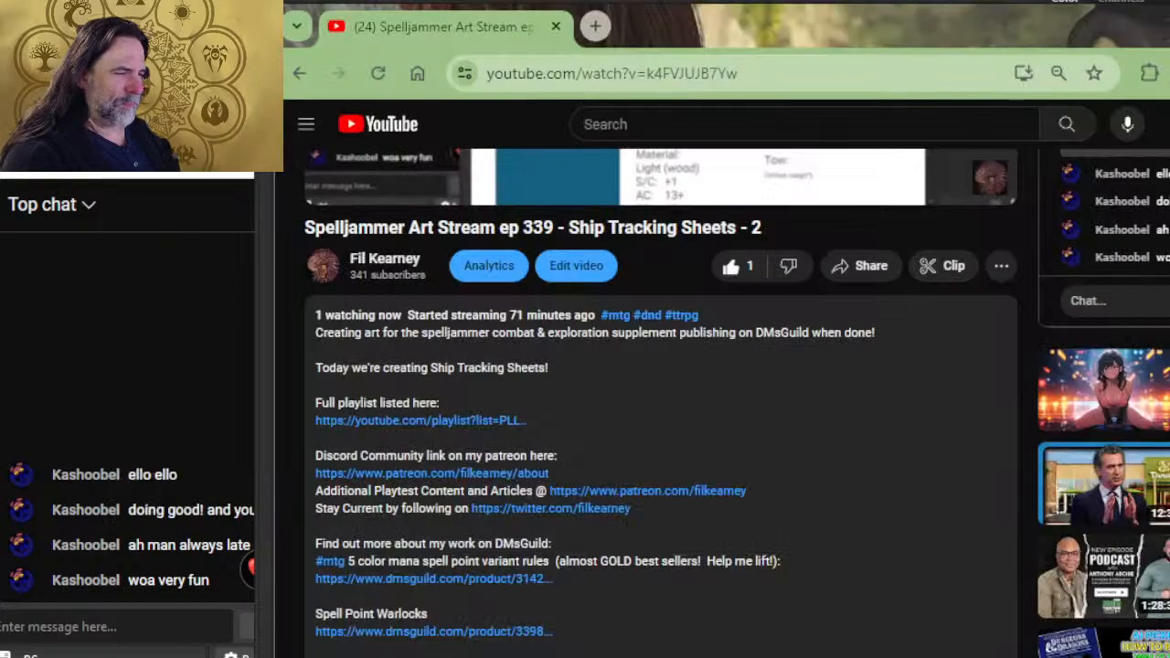
- Switch to the SCE Layout 24-03-01 document in Word and follow its table of contents to Ship Roles
key("alt+Tab")
key("Tab")
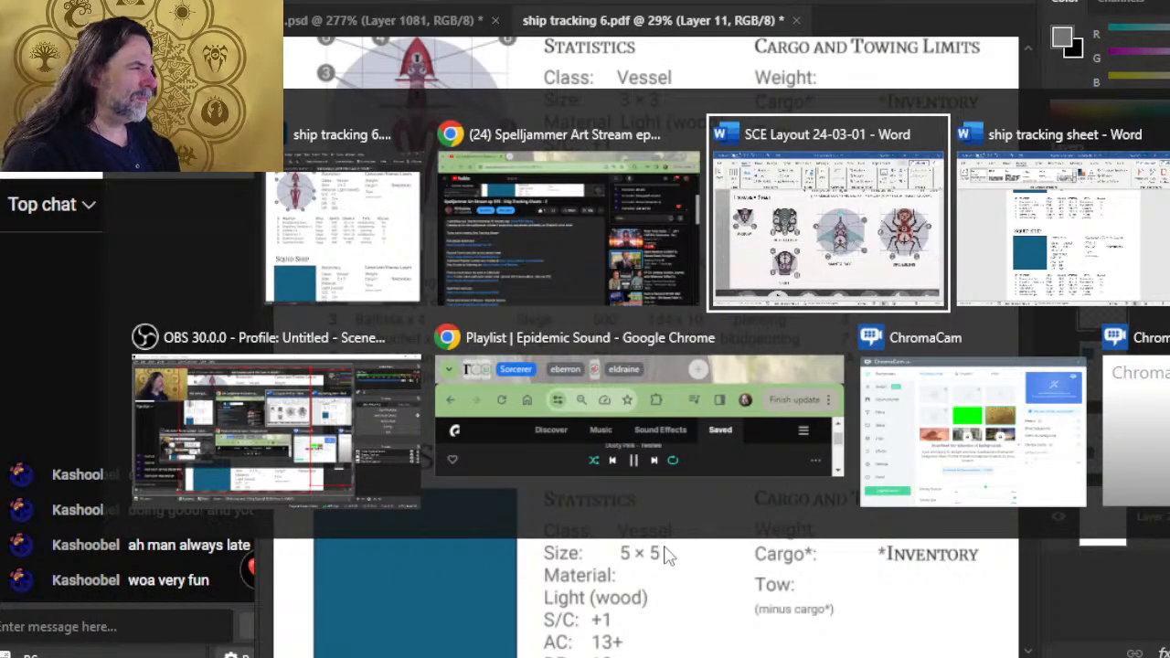
scroll(514, 588, "down", 3)
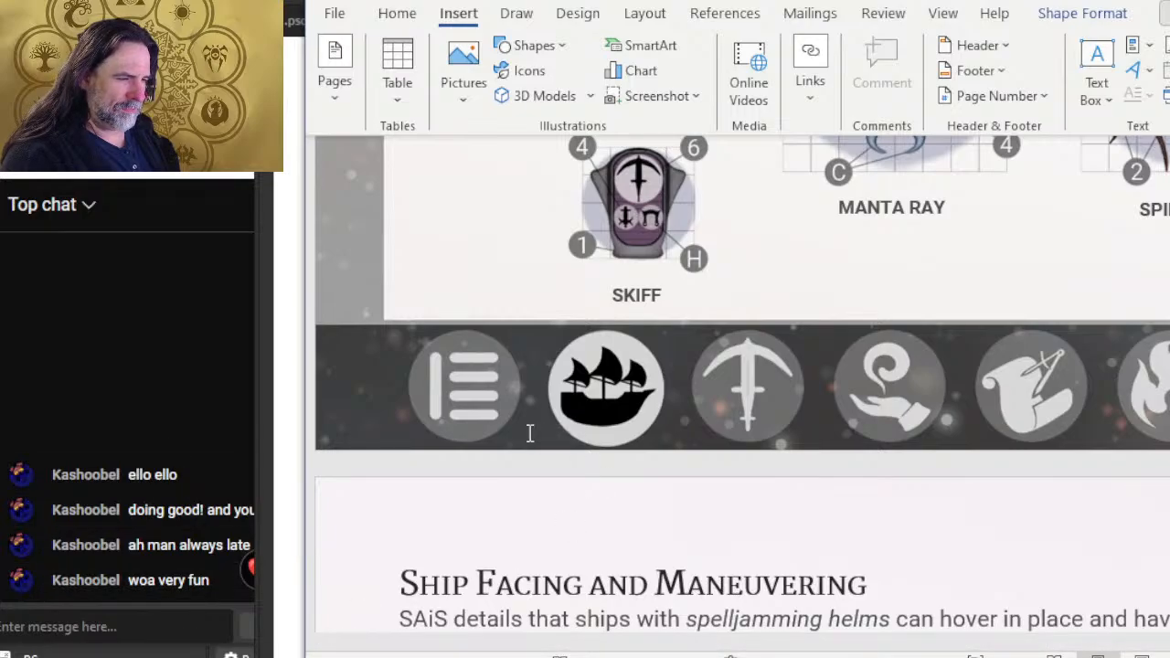
left_click(476, 417, "ctrl")
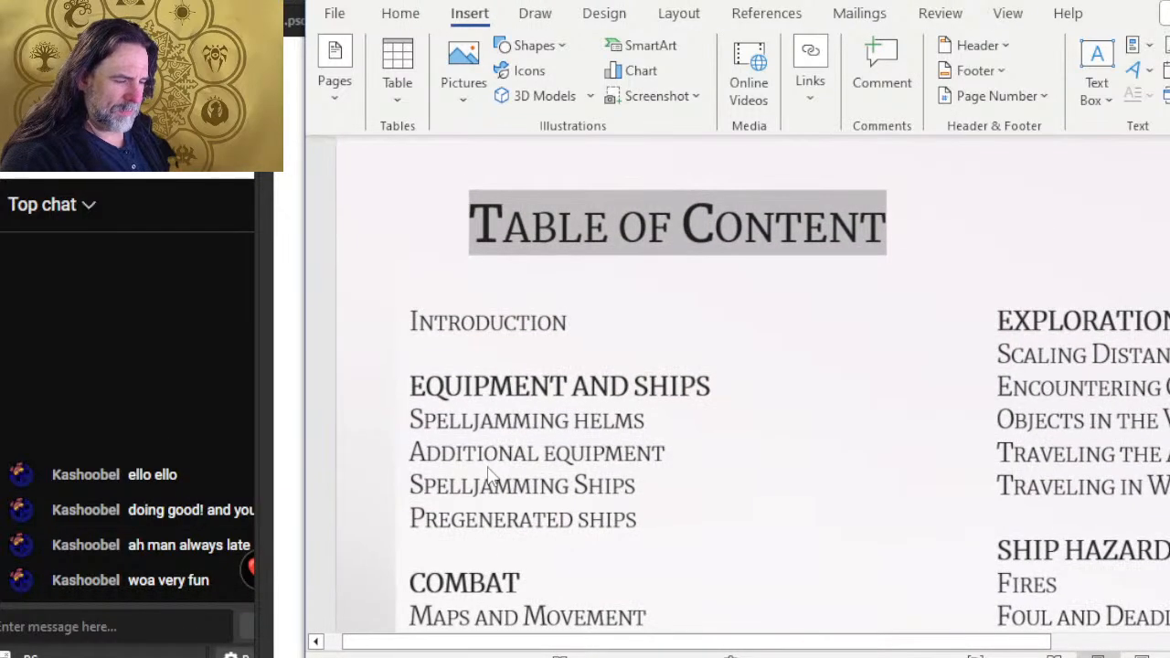
scroll(526, 439, "down", 5)
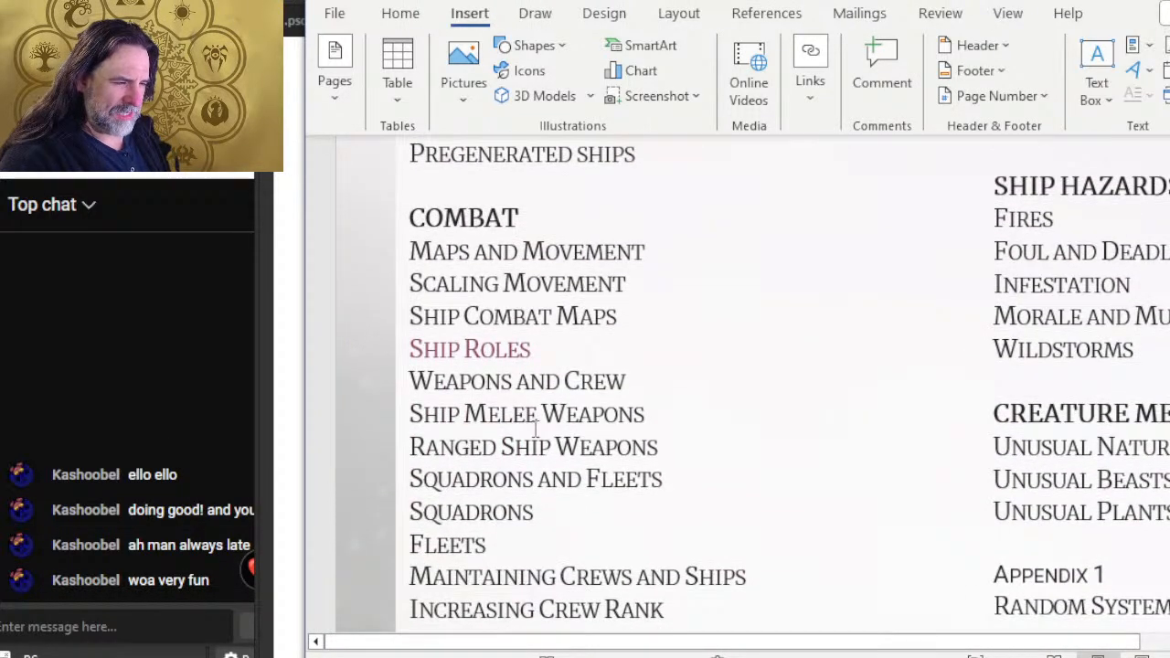
left_click(497, 355, "ctrl")
- Read the ship role duties and the option tables for Pilot, Siege Commander, Squadron Commander and Support
scroll(621, 388, "down", 4)
scroll(621, 388, "up", 1)
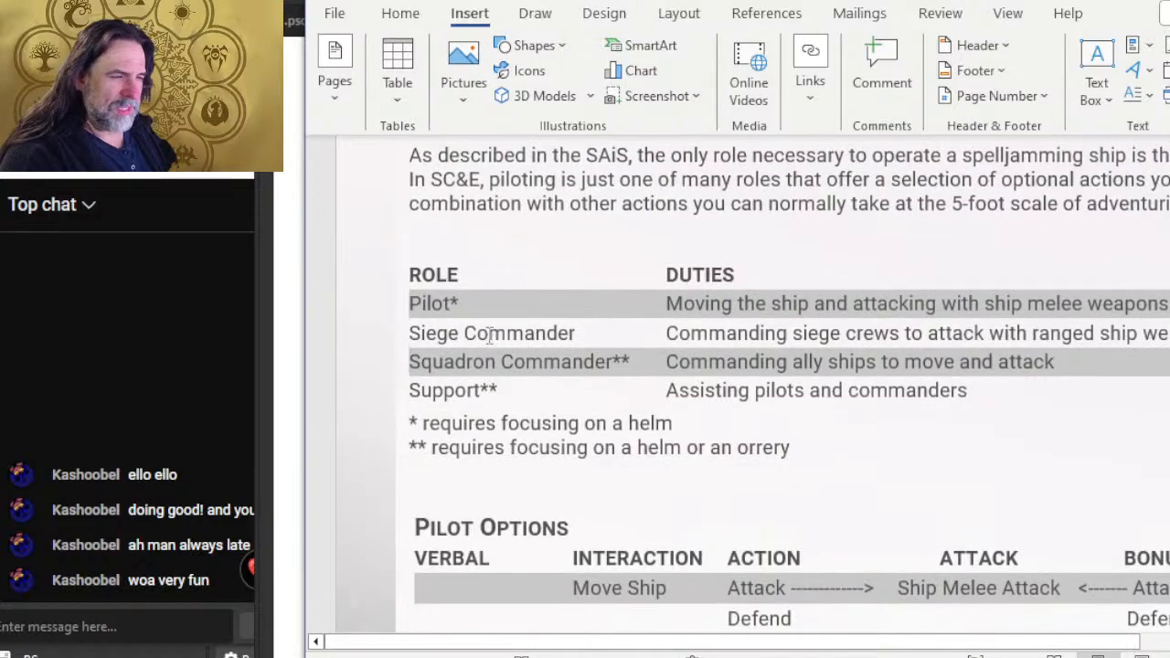
scroll(491, 334, "down", 2)
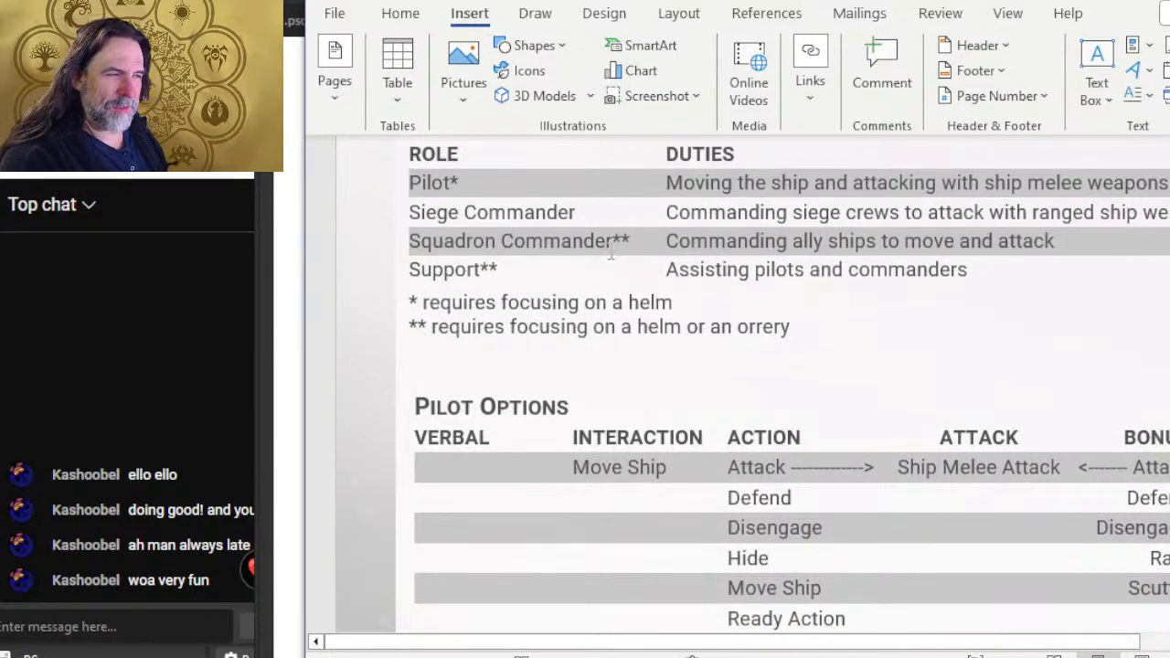
scroll(540, 306, "down", 3)
scroll(543, 312, "down", 1)
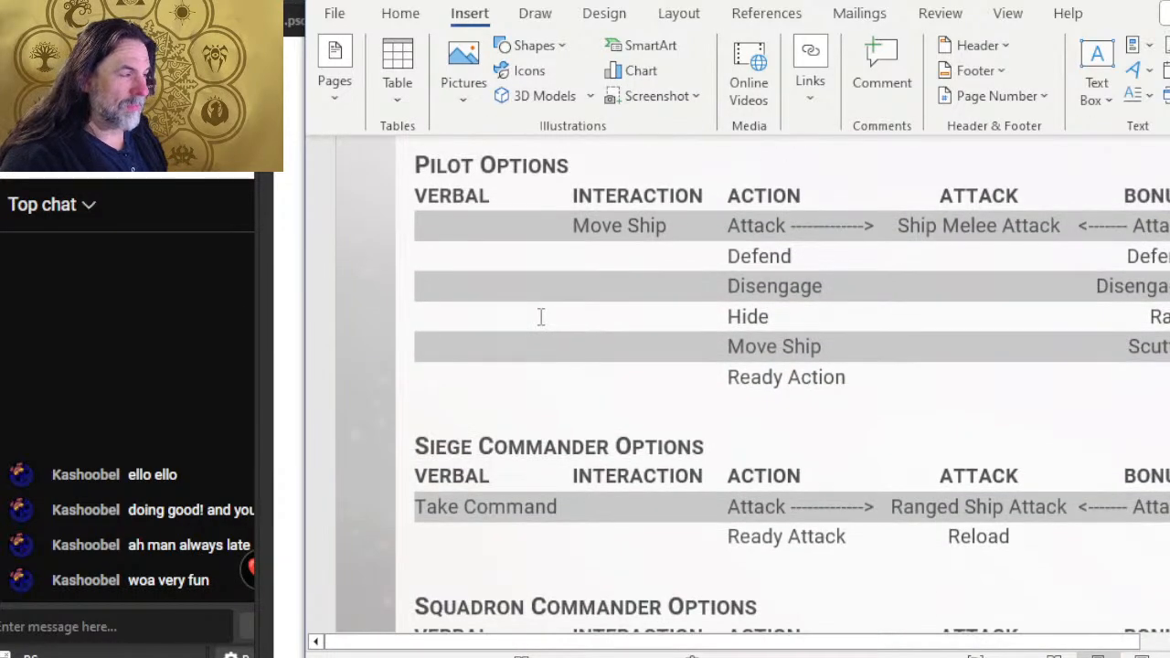
left_click_drag(604, 647, 663, 646)
scroll(523, 366, "down", 2)
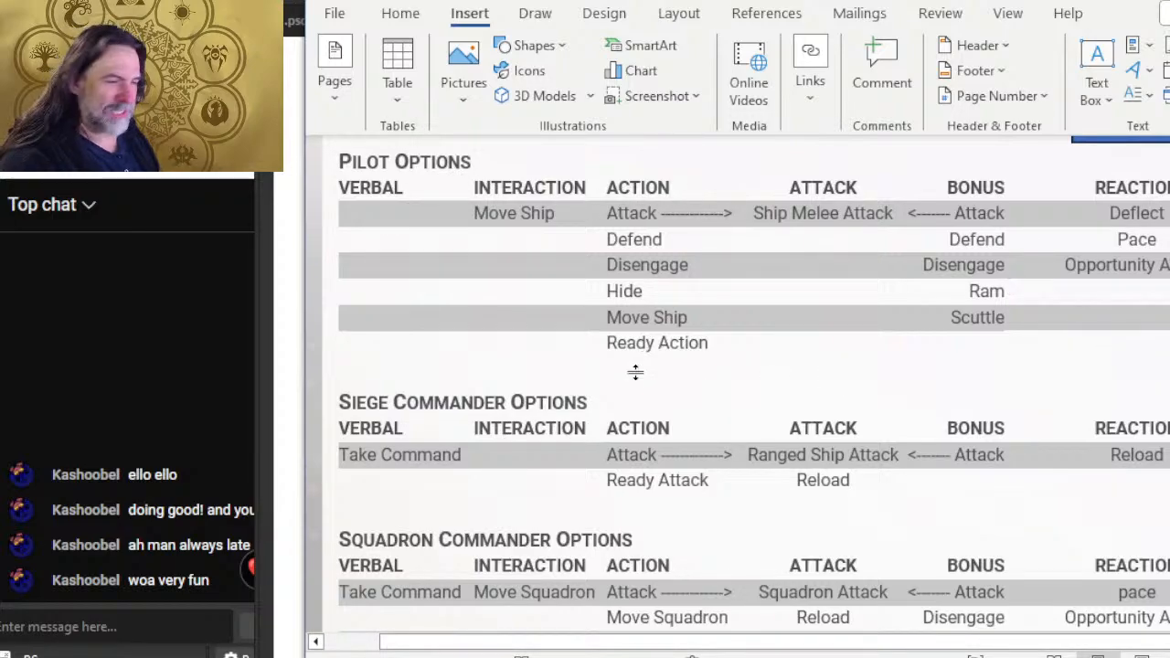
scroll(635, 373, "down", 3)
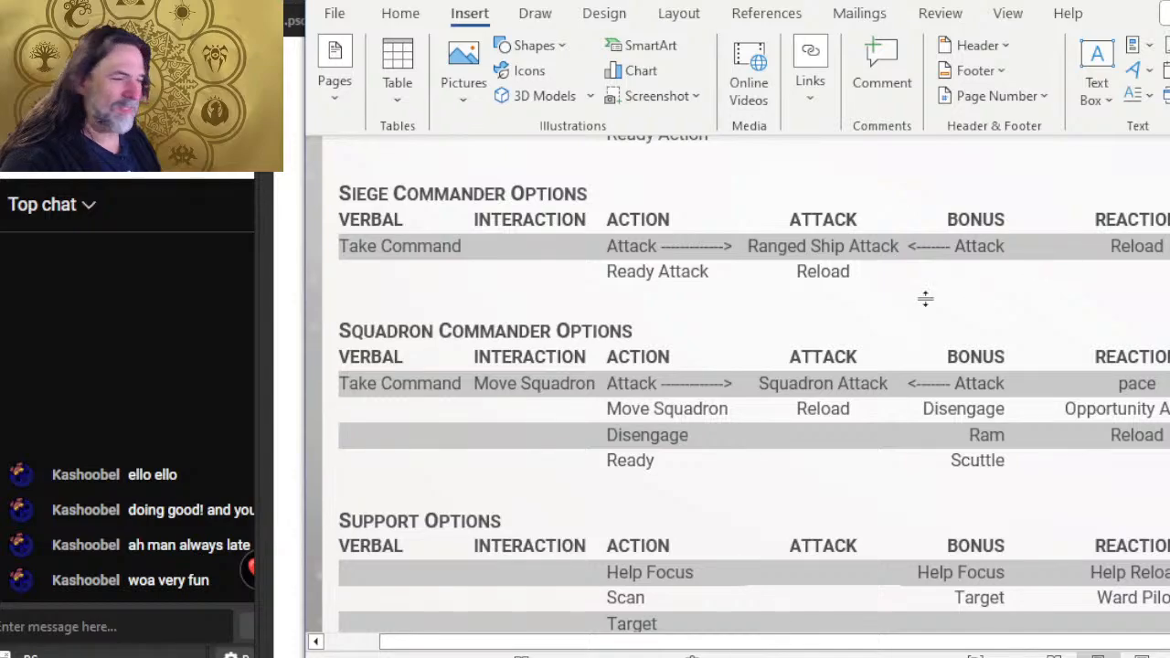
scroll(611, 357, "down", 3)
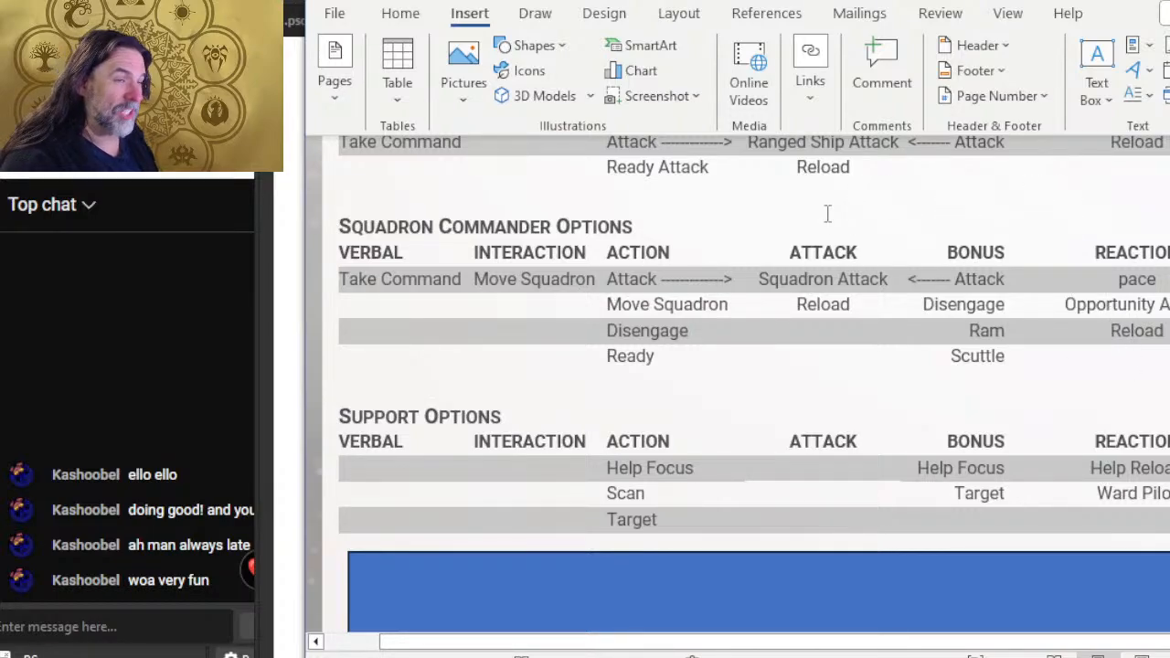
scroll(472, 354, "down", 4)
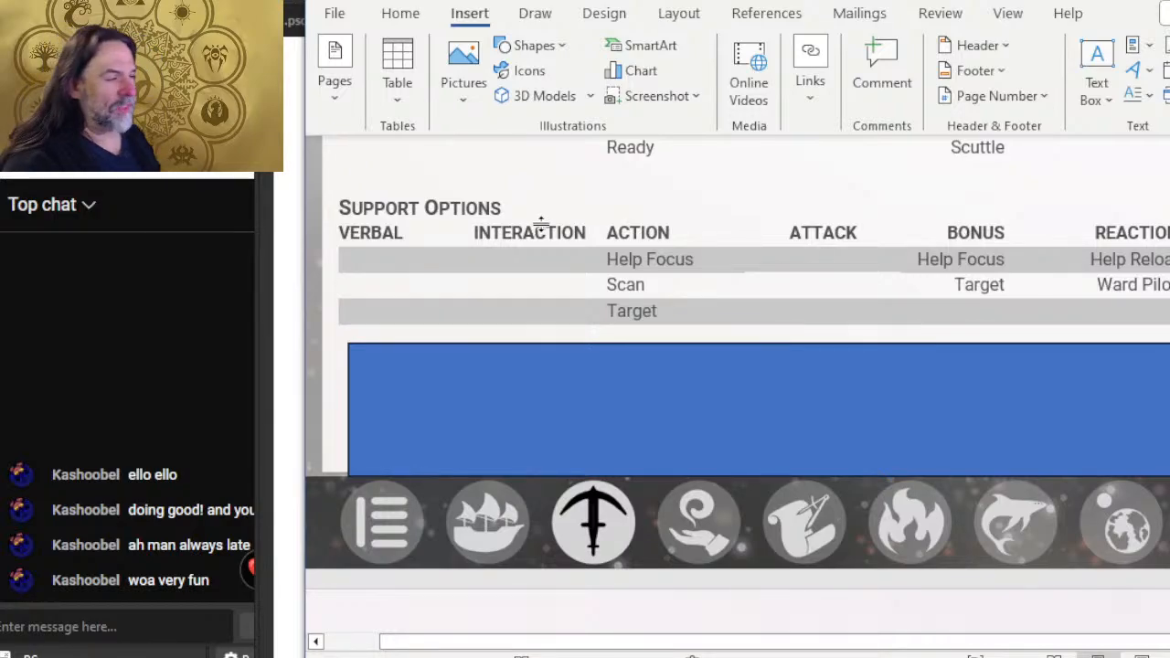
- Compare the actions, attacks, bonus actions and reactions across the Pilot, Siege Commander, Squadron Commander and Support option tables
scroll(752, 198, "up", 11)
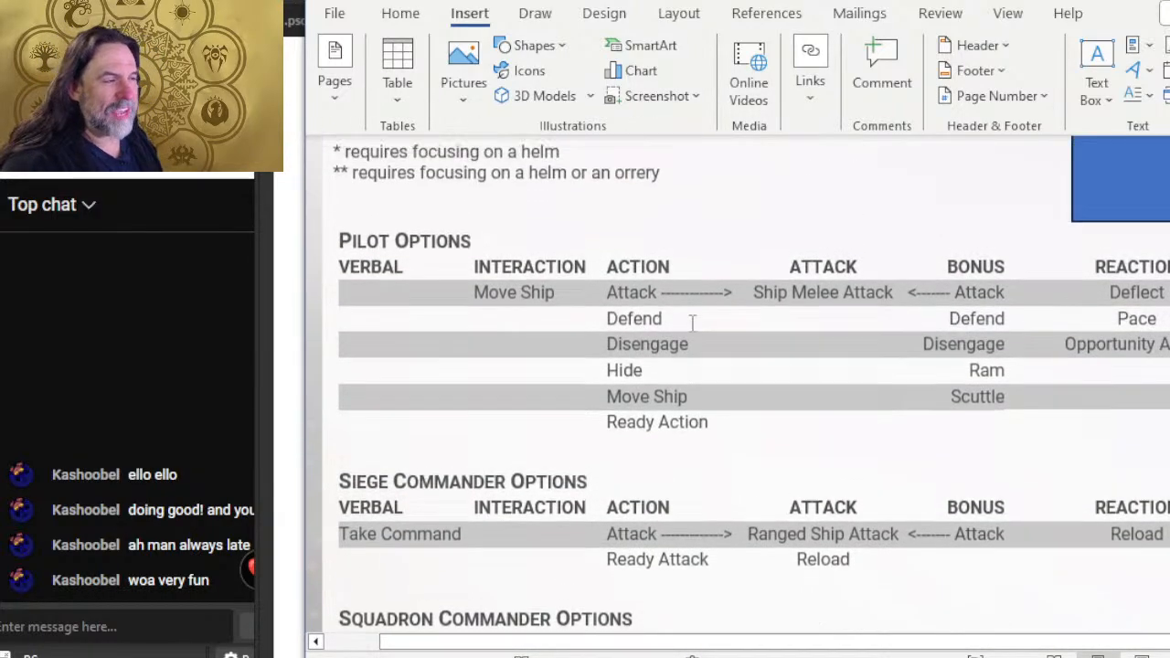
scroll(676, 325, "down", 8)
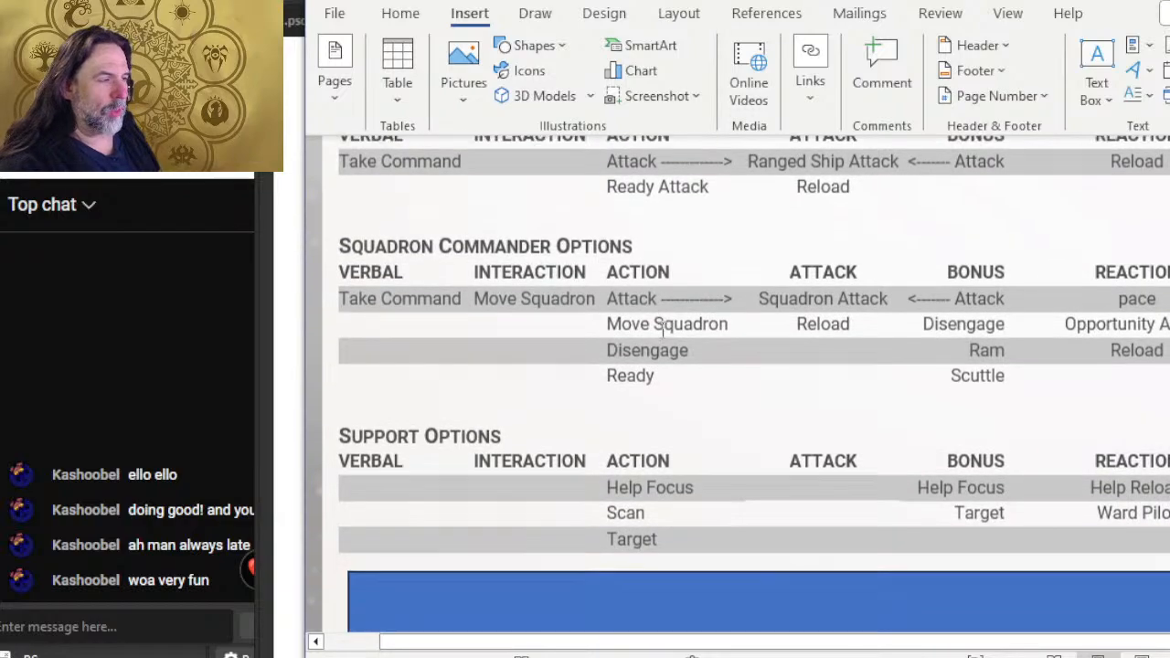
scroll(663, 332, "down", 2)
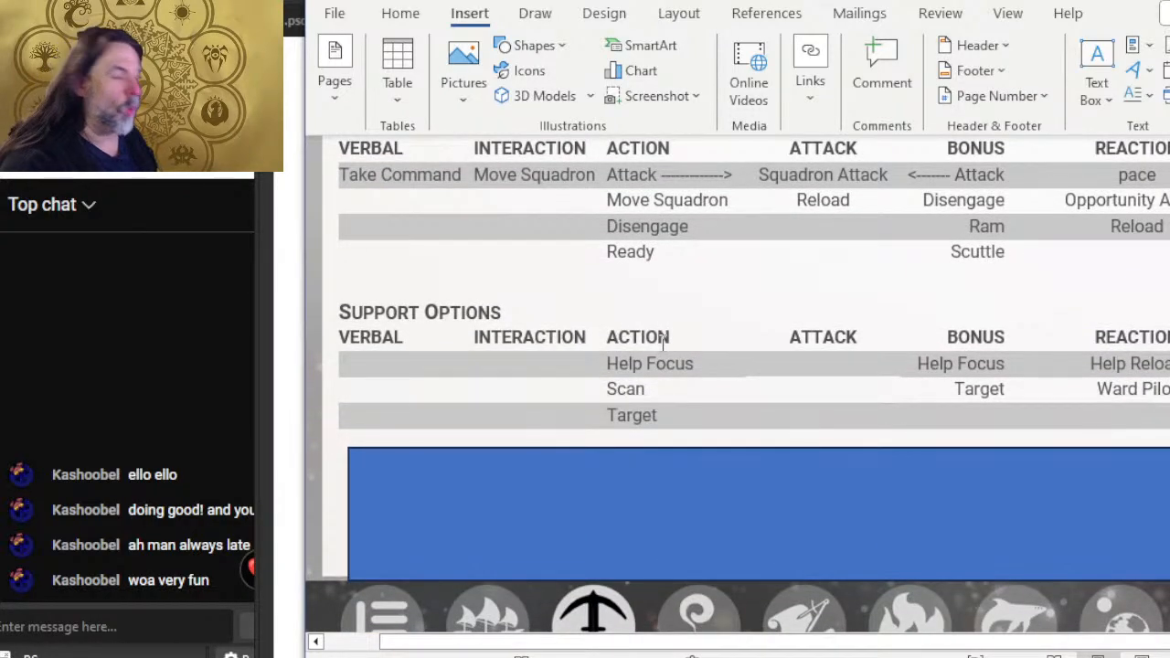
scroll(718, 253, "up", 6)
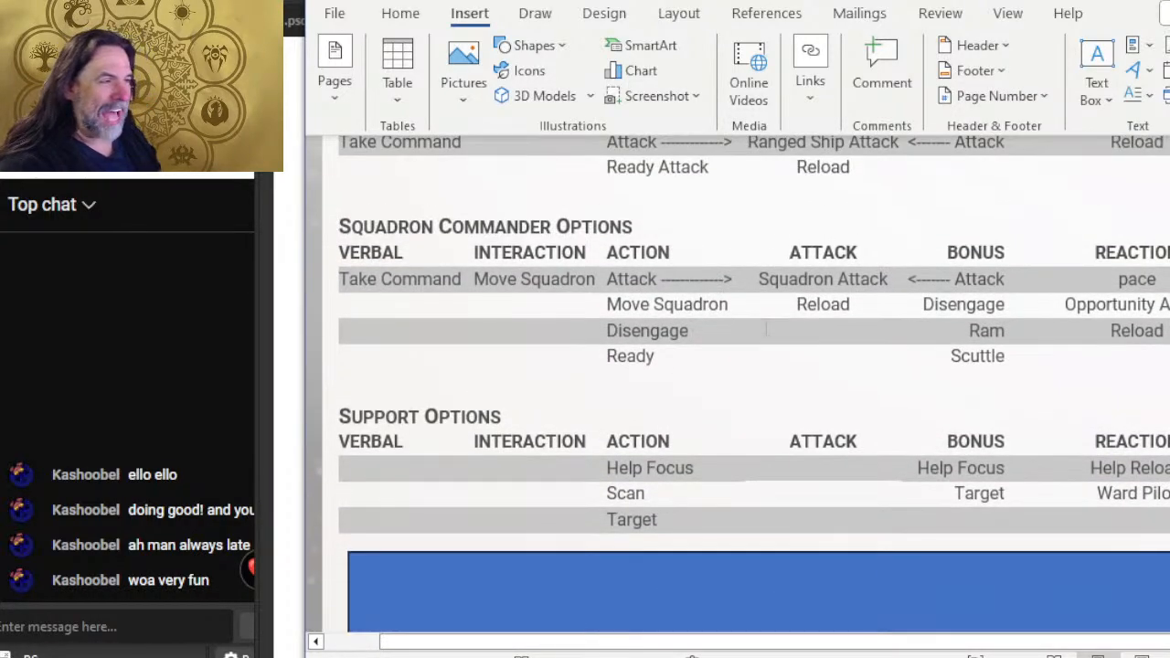
scroll(755, 334, "up", 4)
scroll(576, 280, "down", 8)
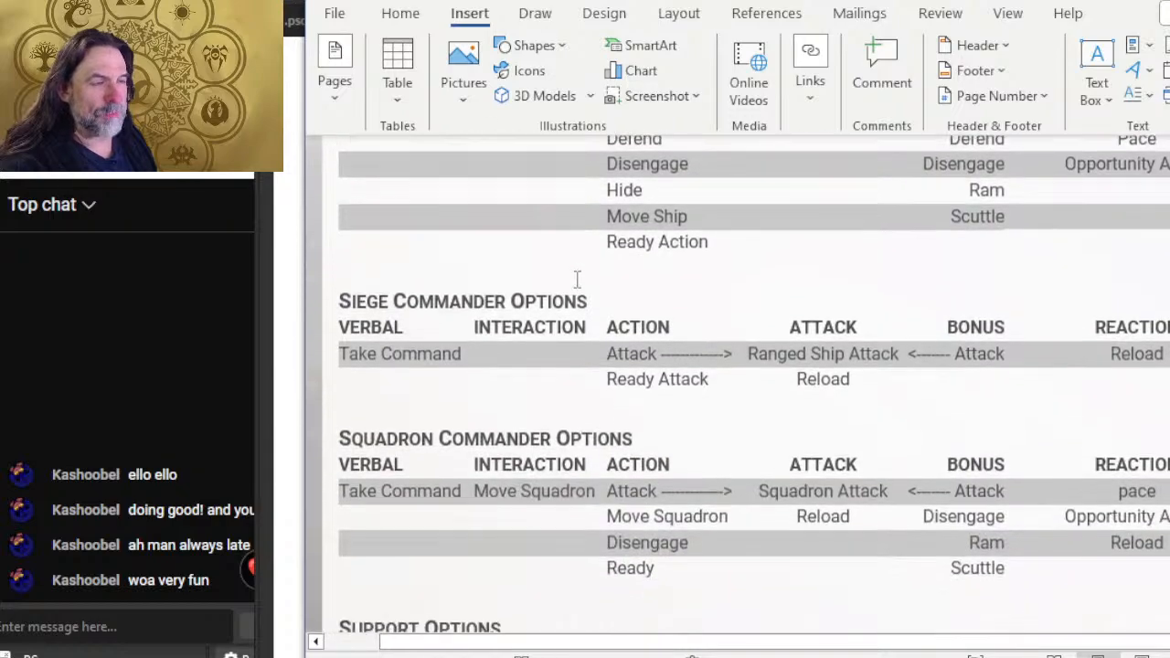
scroll(572, 279, "down", 2)
scroll(572, 320, "up", 9)
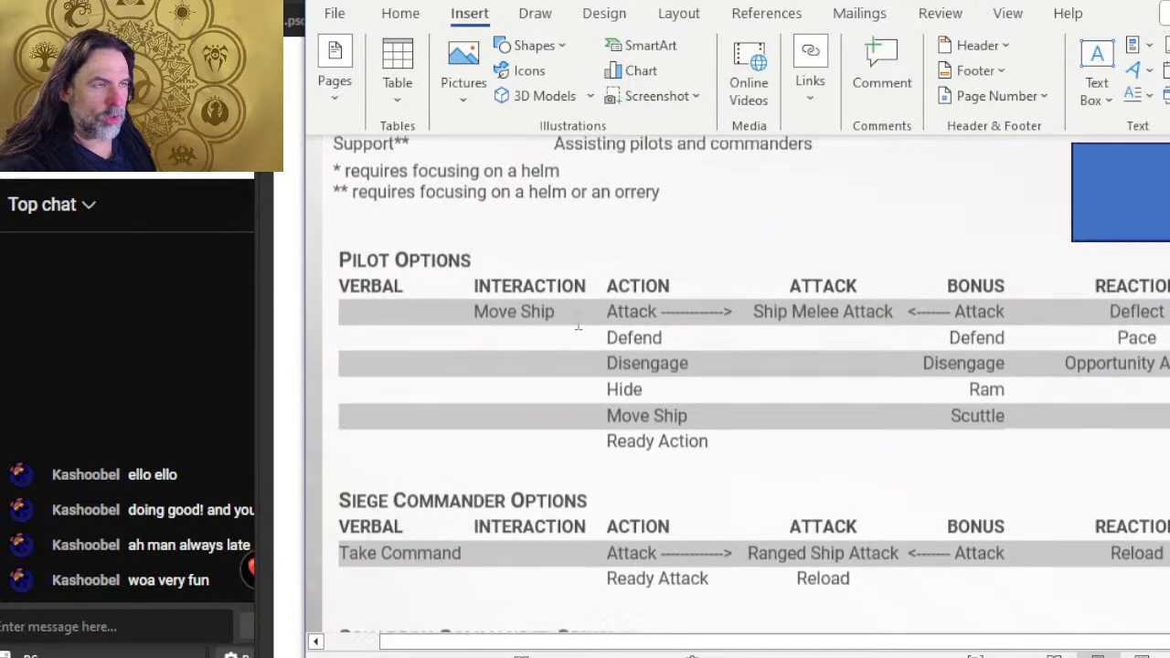
scroll(549, 292, "down", 1)
scroll(476, 252, "up", 1)
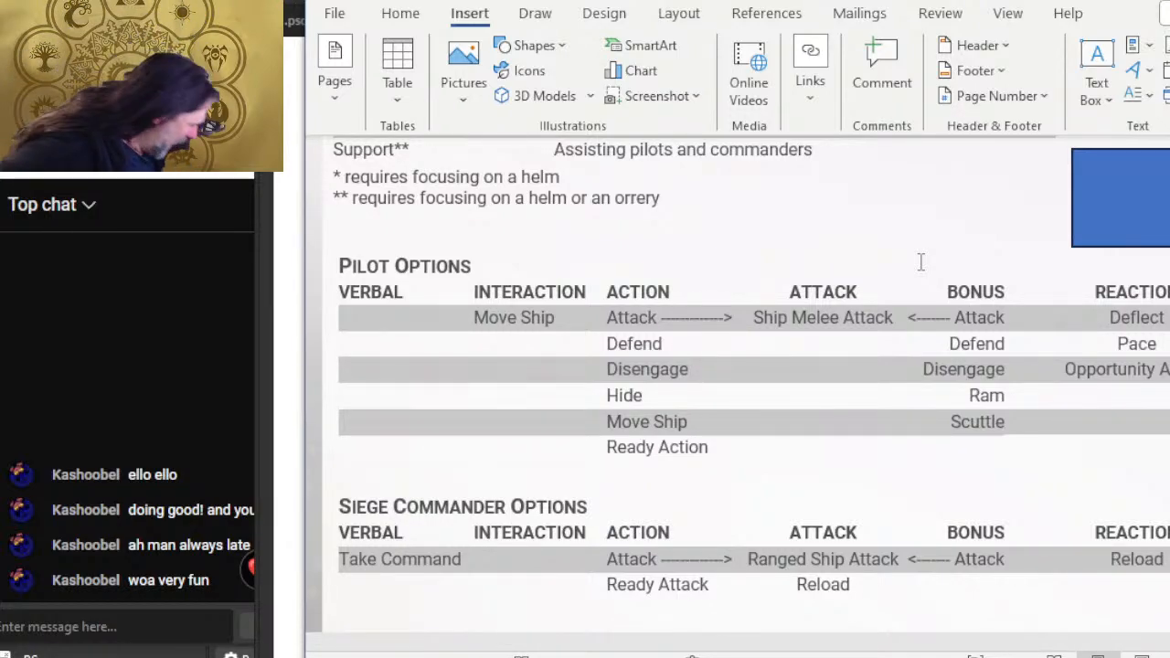
- Switch to the ship tracking 6.pdf sheet in Photoshop and review its Space Galleon and Squid Ship sections
key("alt+Tab")
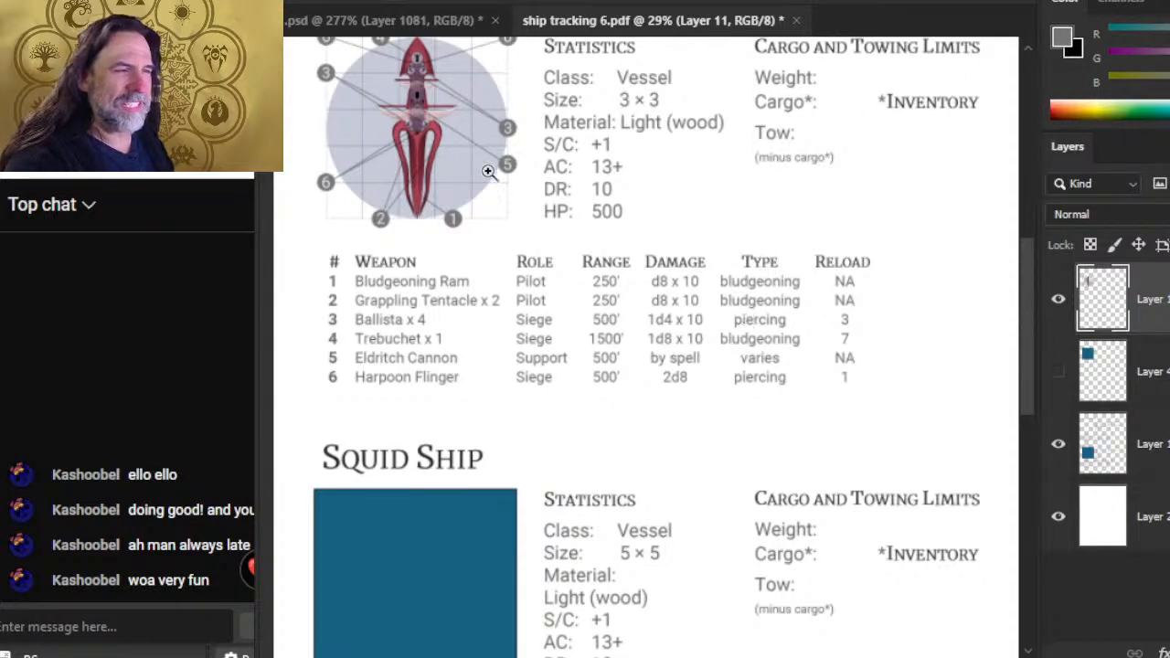
left_click_drag(470, 173, 509, 339)
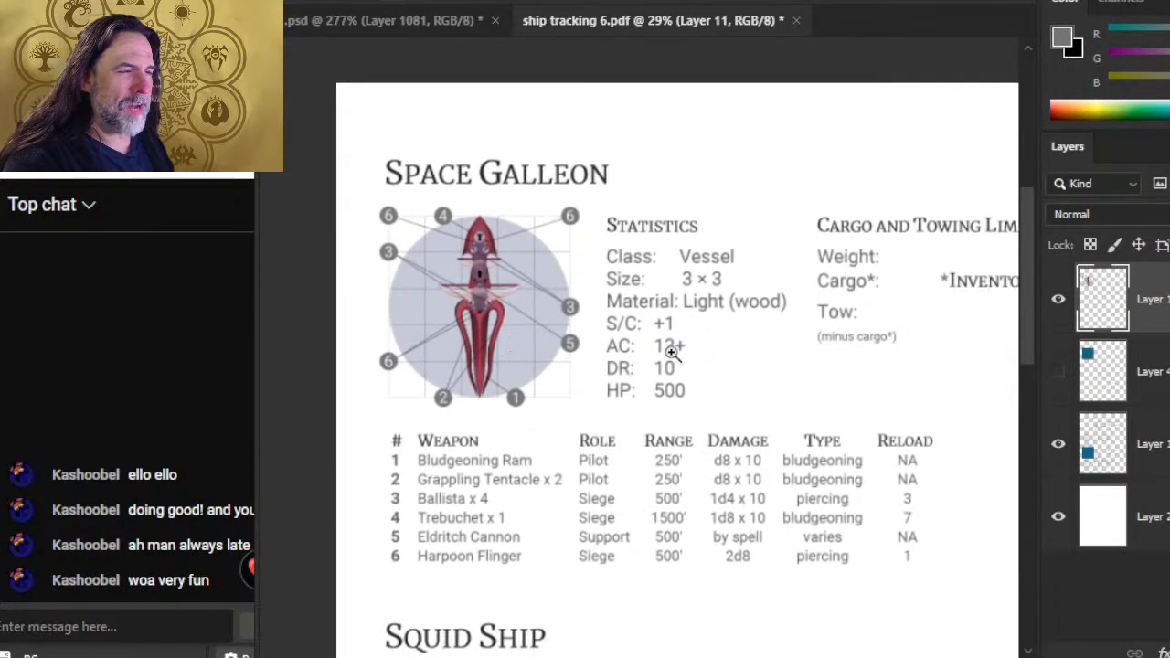
left_click_drag(671, 352, 601, 315)
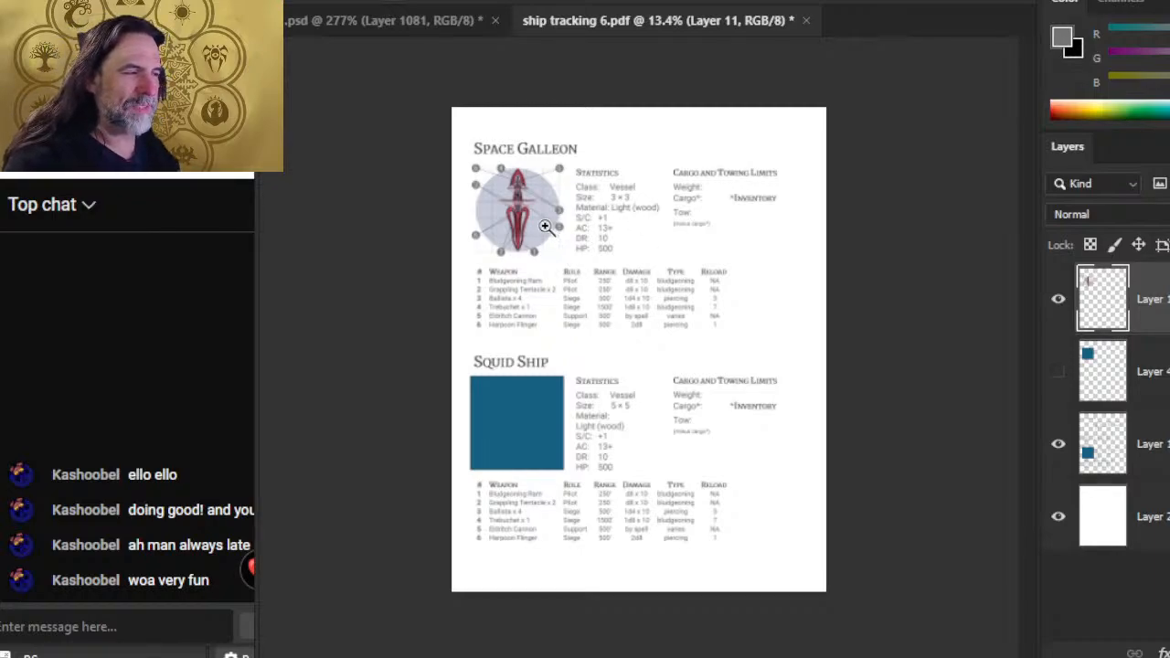
left_click_drag(545, 226, 609, 256)
left_click_drag(533, 247, 563, 302)
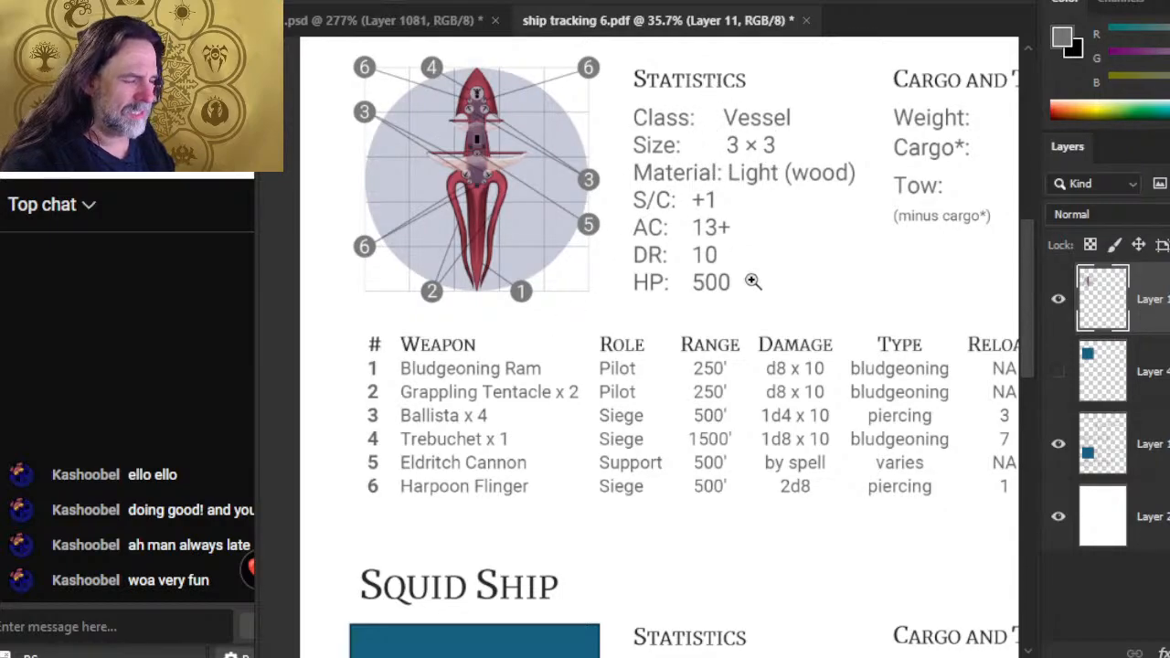
left_click_drag(747, 280, 658, 253)
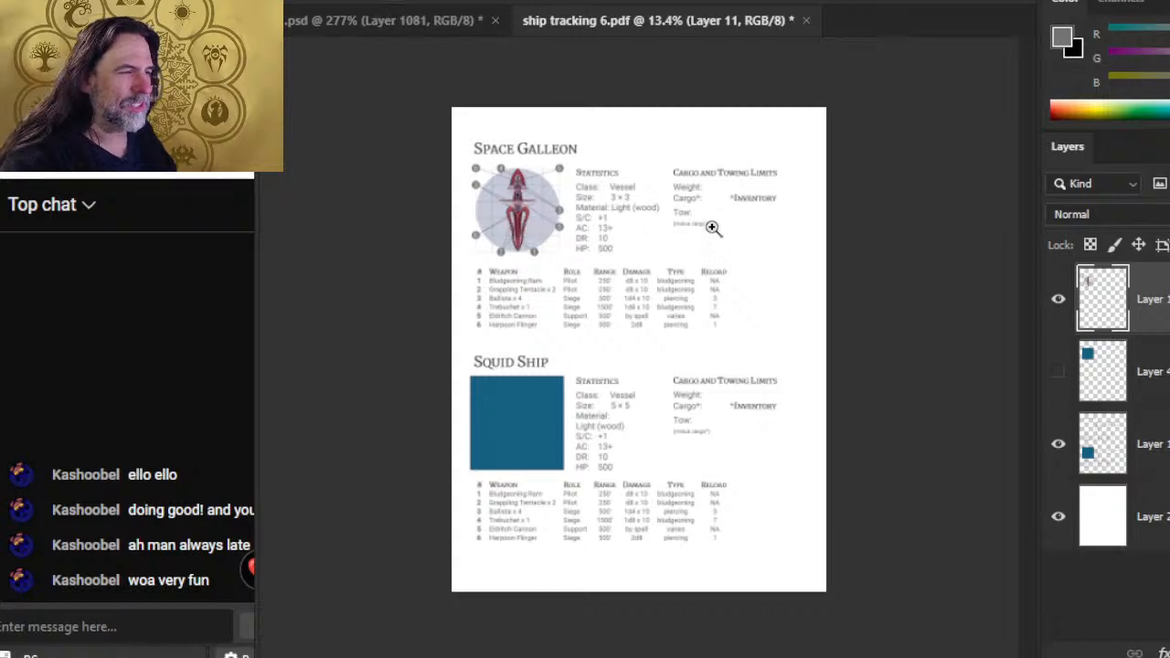
- Move the numbered weapon diagram layer straight down from the Space Galleon section onto the Squid Ship's blue placeholder square
left_click(1101, 446)
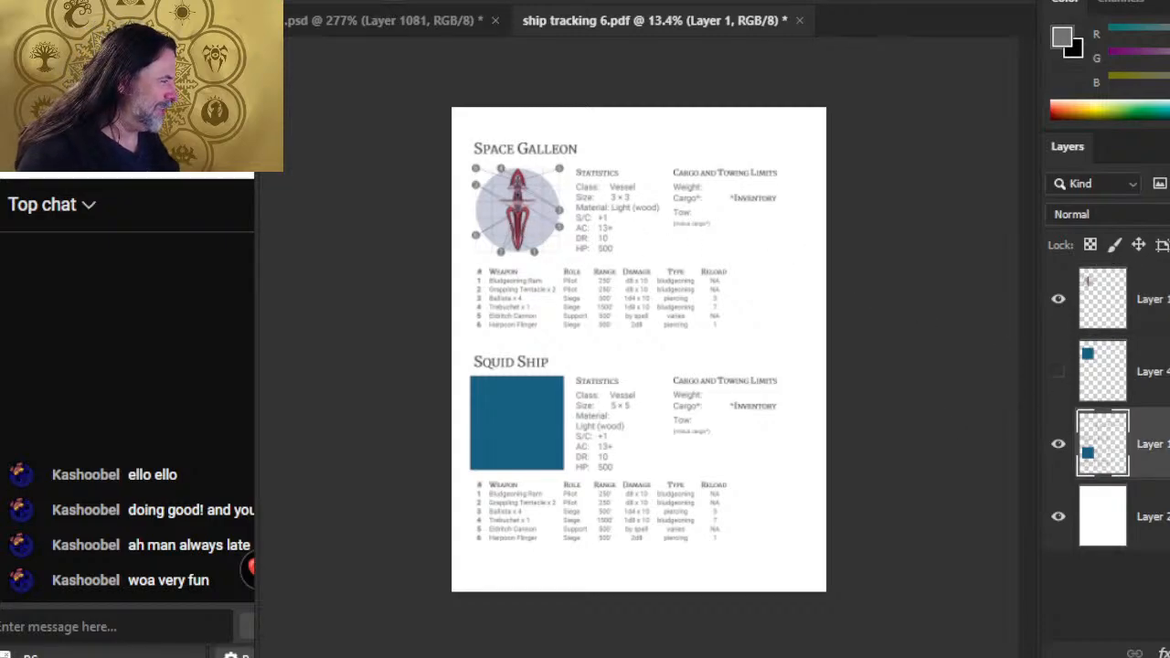
left_click(1095, 302)
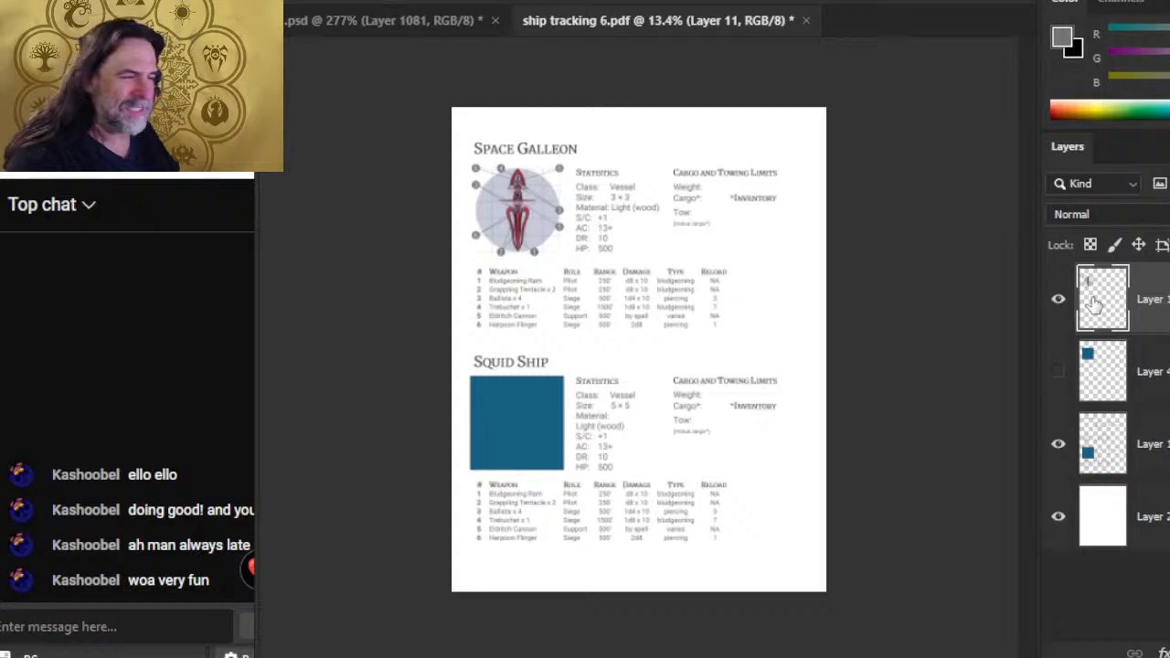
key("shift+Down")
key("shift+Down")
key("shift+Down")
key("shift+Down")
key("shift+Down")
key("shift+Down")
key("shift+Down")
key("shift+Down")
key("shift+Down")
key("shift+Down")
key("shift+Down")
key("shift+Down")
key("shift+Down")
key("shift+Down")
key("shift+Down")
key("shift+Down")
key("shift+Down")
key("shift+Down")
key("shift+Down")
key("shift+Down")
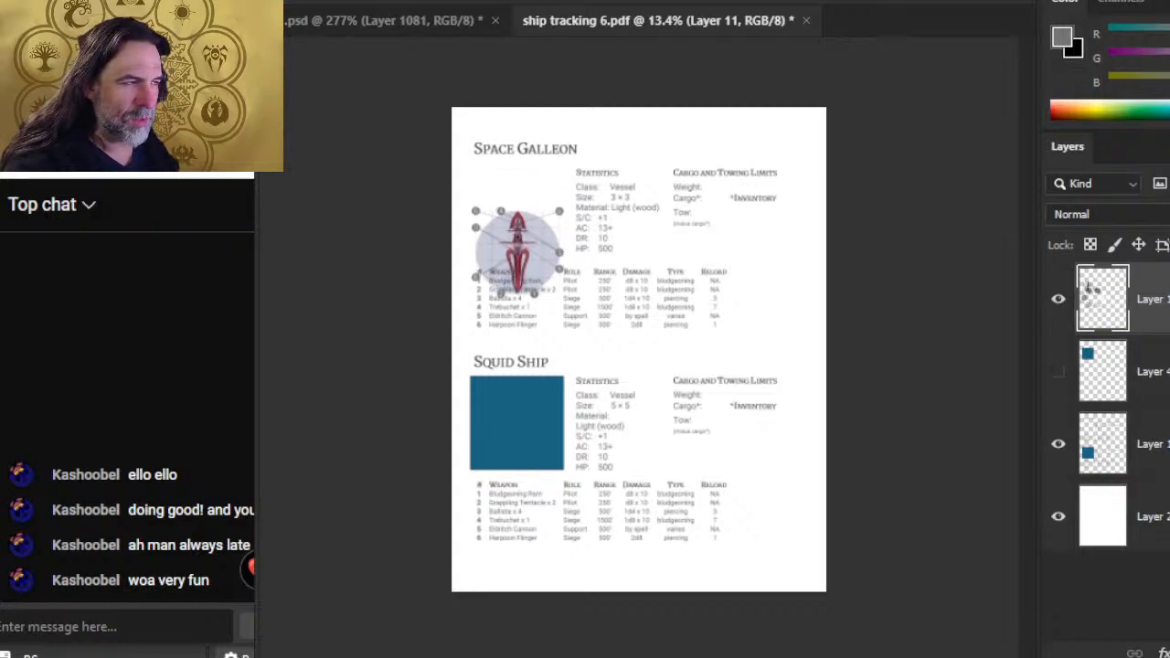
key("shift+Down")
key("shift+Down")
key("shift+Down")
key("shift+Down")
key("shift+Down")
key("shift+Down")
key("shift+Down")
key("shift+Down")
key("shift+Down")
key("shift+Down")
key("shift+Down")
key("shift+Down")
key("shift+Down")
key("shift+Down")
key("shift+Down")
key("shift+Down")
key("shift+Down")
key("shift+Down")
key("shift+Down")
key("shift+Down")
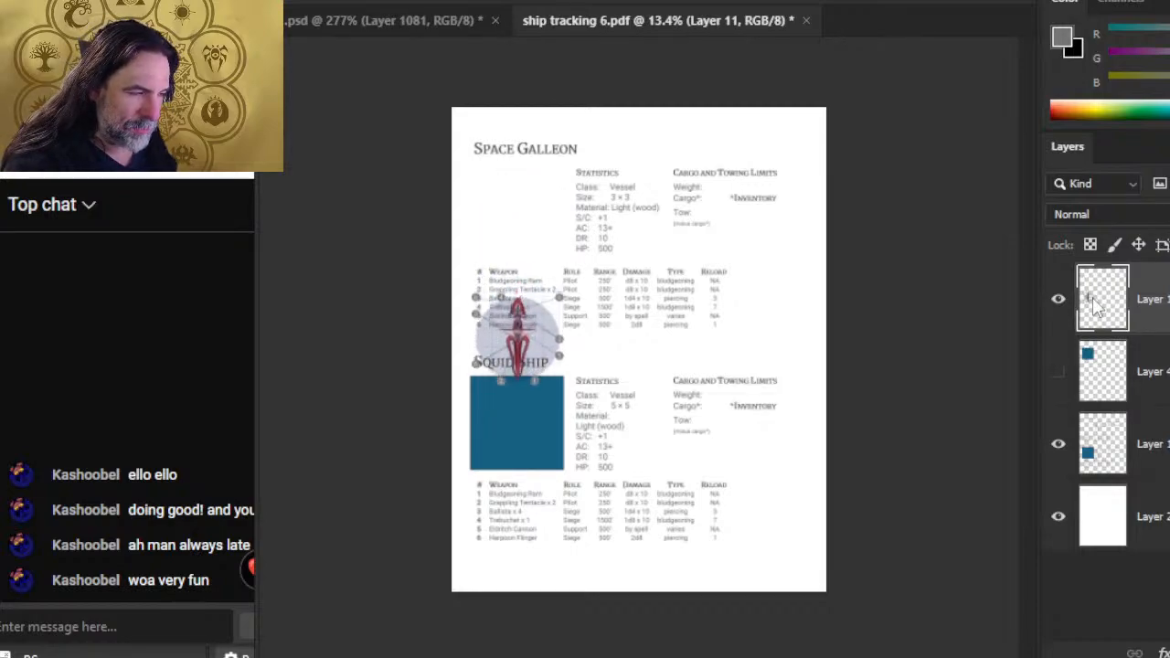
key("shift+Down")
key("shift+Down")
key("shift+Down")
key("shift+Down")
key("shift+Down")
key("shift+Down")
key("shift+Down")
key("shift+Down")
key("shift+Down")
key("shift+Down")
key("shift+Down")
key("shift+Down")
key("shift+Down")
key("shift+Down")
key("shift+Down")
key("shift+Down")
key("shift+Down")
key("shift+Down")
key("shift+Down")
key("shift+Down")
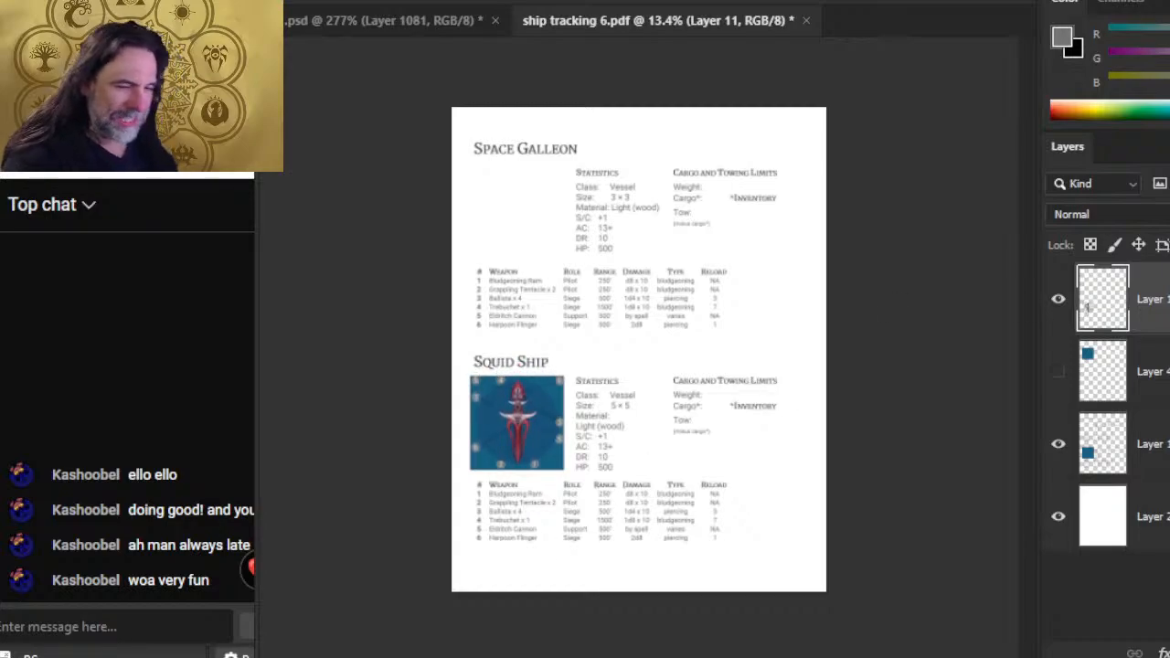
- Nudge the weapon diagram slightly left and down to center it within the Squid Ship's blue square
left_click_drag(491, 442, 626, 424)
key("v")
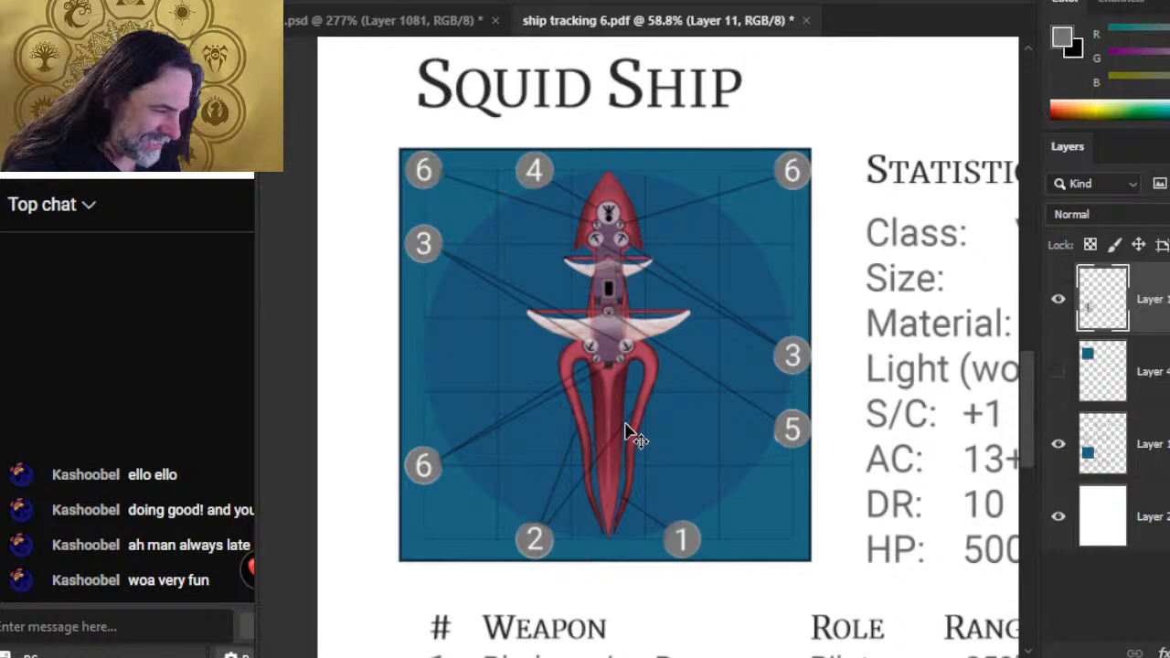
key("Left")
key("Left")
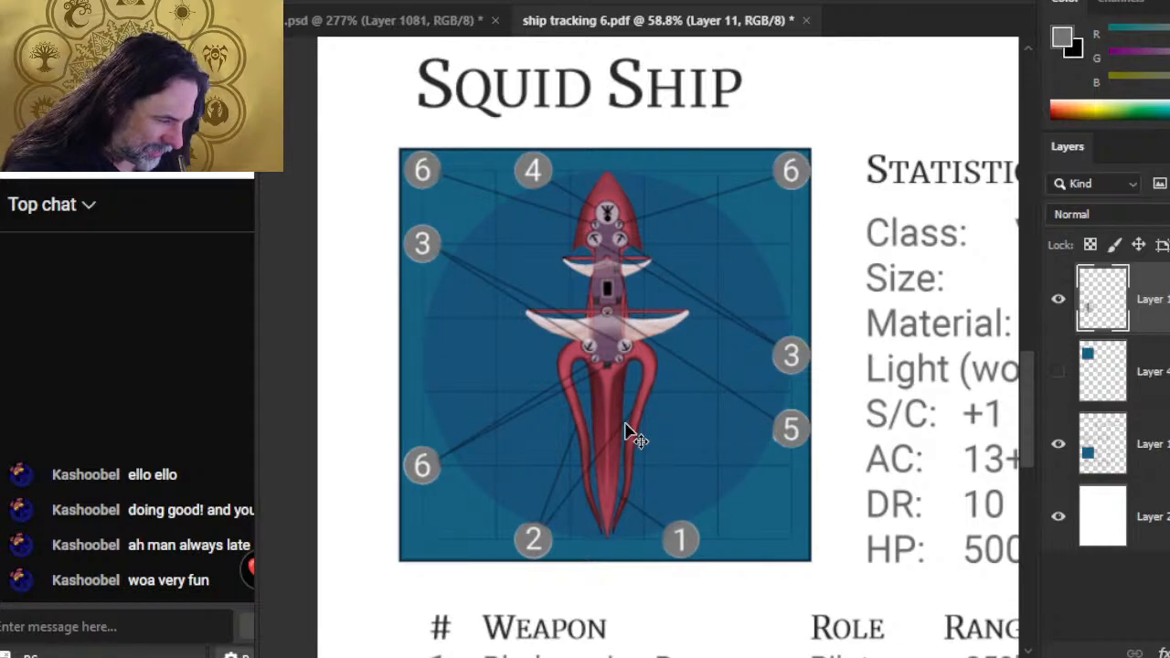
key("Down")
key("Down")
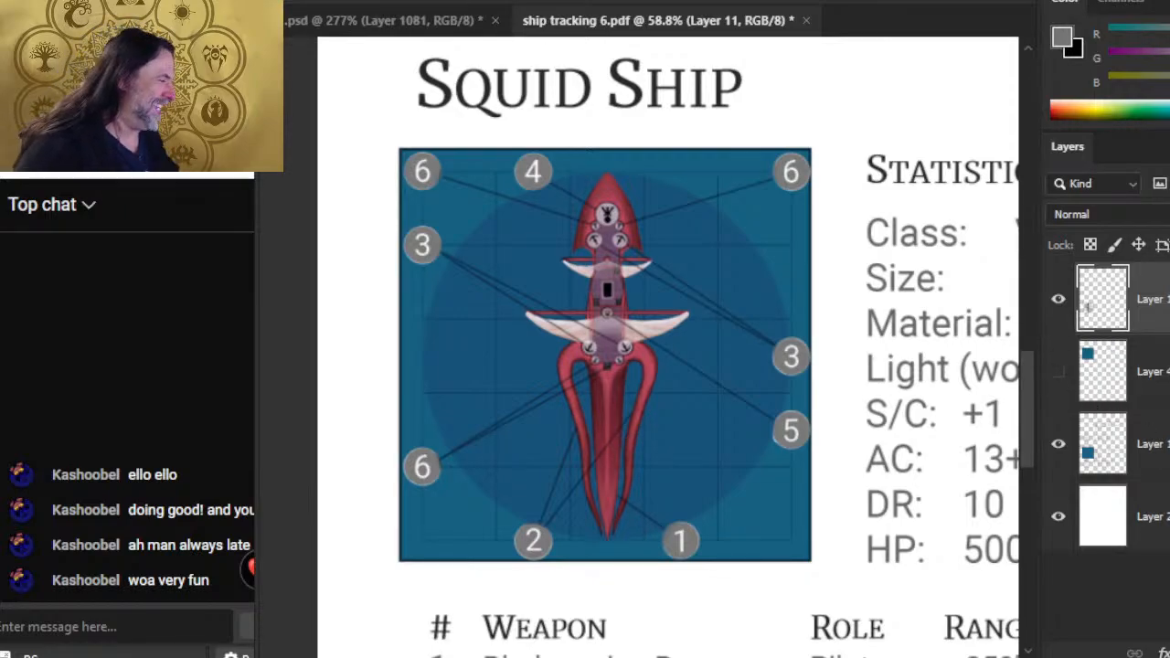
- Remove the blue fill behind the Squid Ship diagram and erase the square's remaining dark outline
left_click(1147, 452)
key("w")
left_click(472, 295)
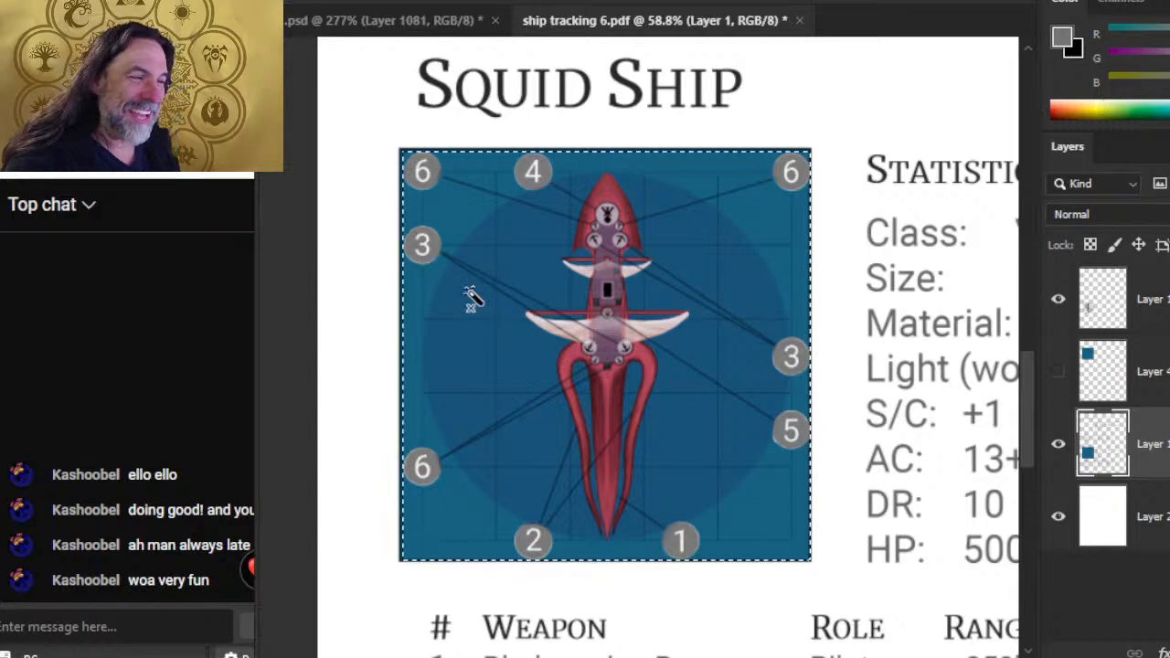
key("Delete")
key("ctrl+d")
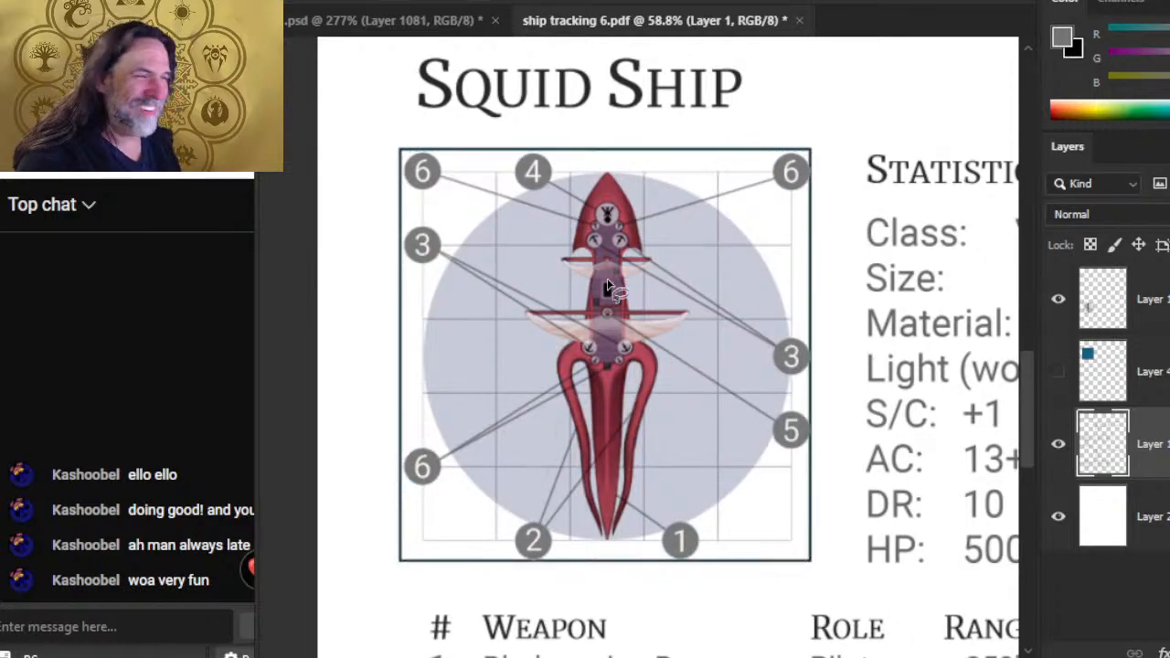
mouse_move(405, 157)
left_mouse_down()
mouse_move(401, 551)
mouse_move(762, 578)
mouse_move(809, 571)
mouse_move(815, 149)
mouse_move(416, 149)
left_mouse_up()
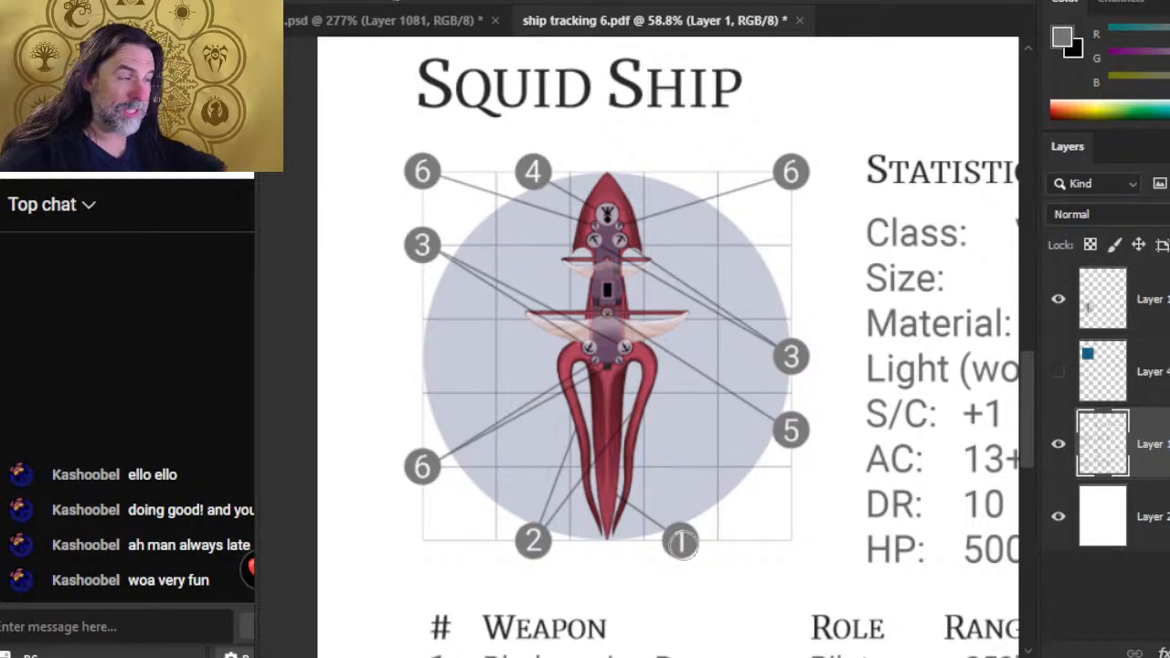
- Delete the unused blue square layer and hide the white background and sheet text layers, leaving only the squid ship diagram visible
key("z")
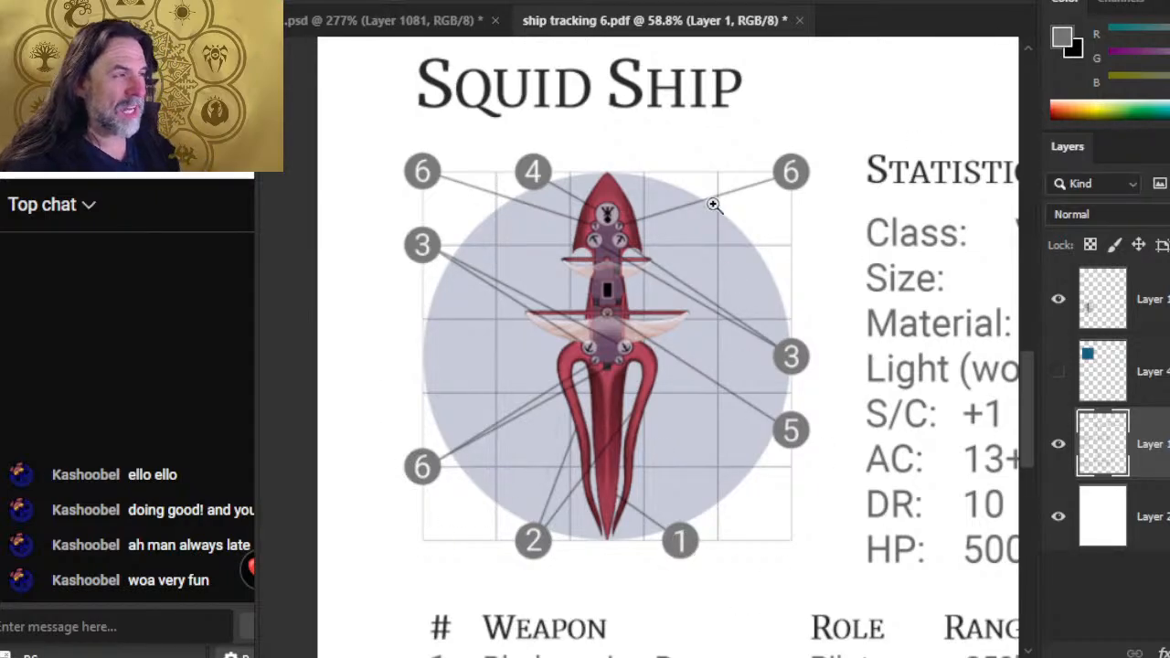
left_click_drag(749, 293, 667, 253)
left_click_drag(804, 334, 787, 315)
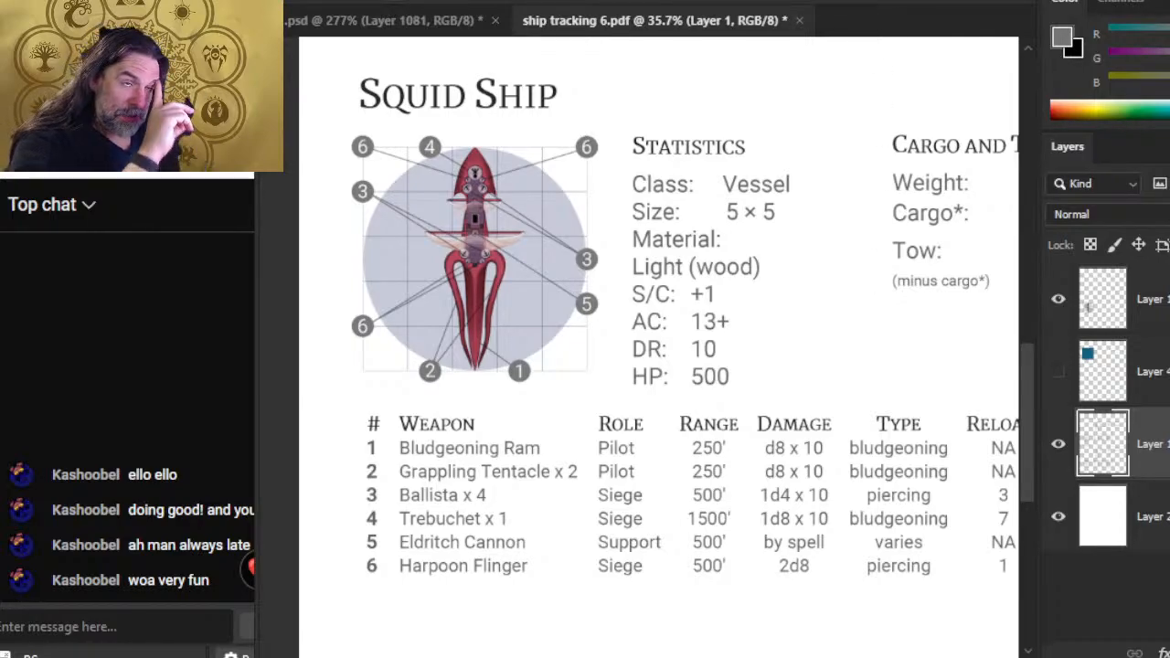
key("ctrl+0")
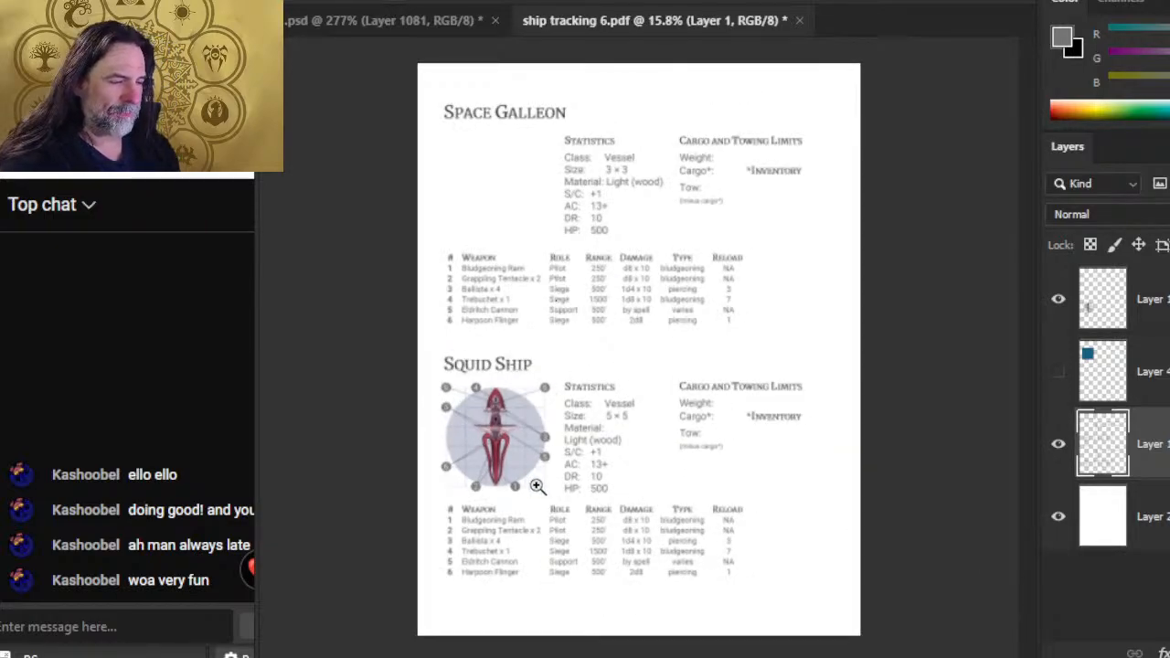
left_click(426, 431)
scroll(666, 479, "down", 3)
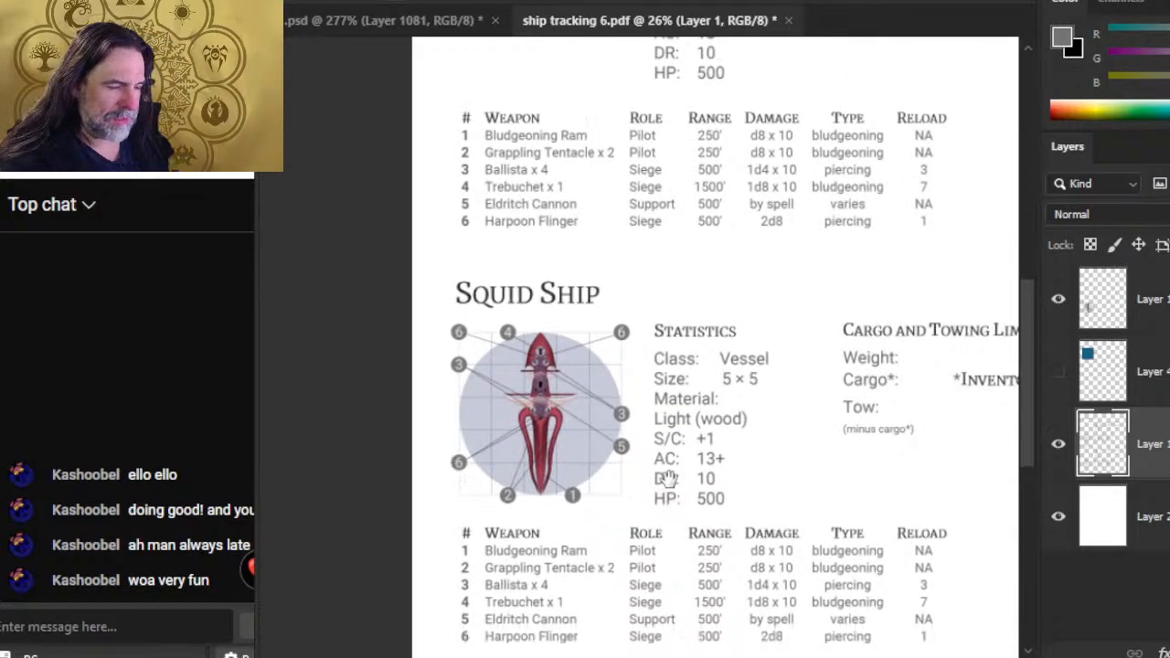
left_click(1059, 518)
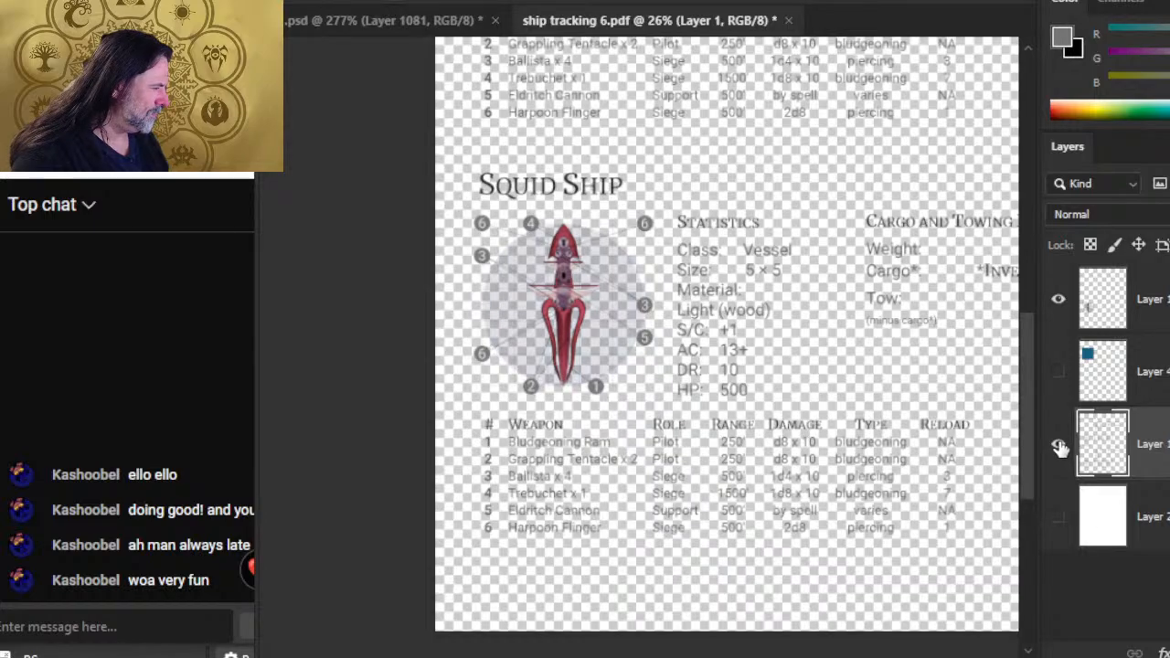
left_click(1059, 299)
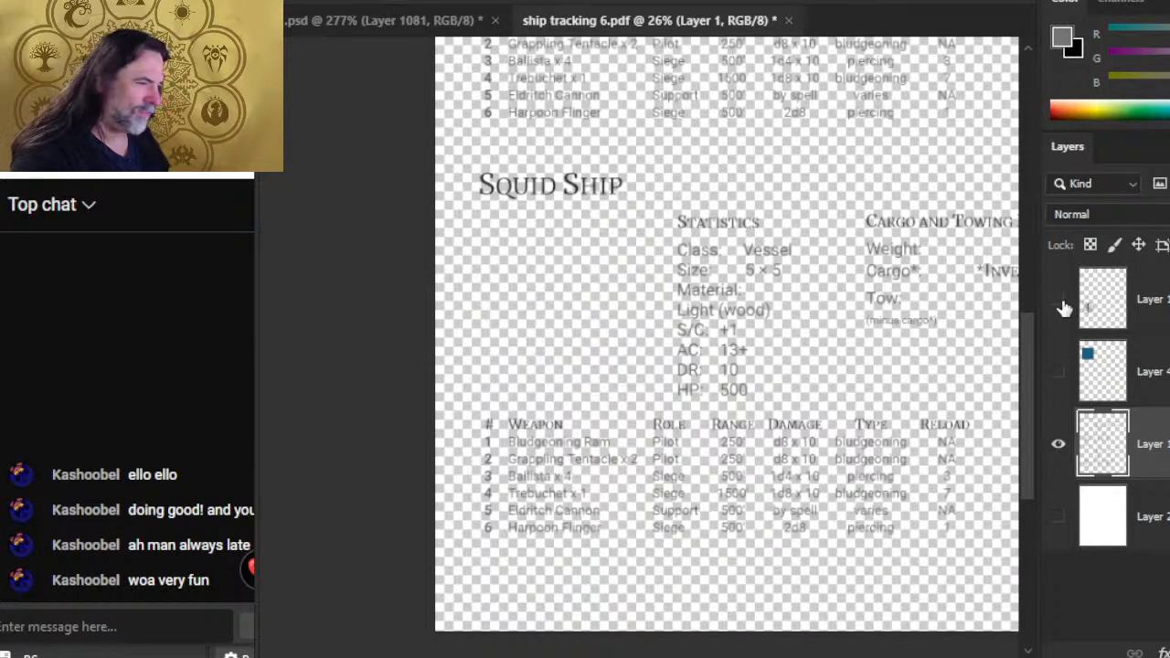
left_click(1059, 300)
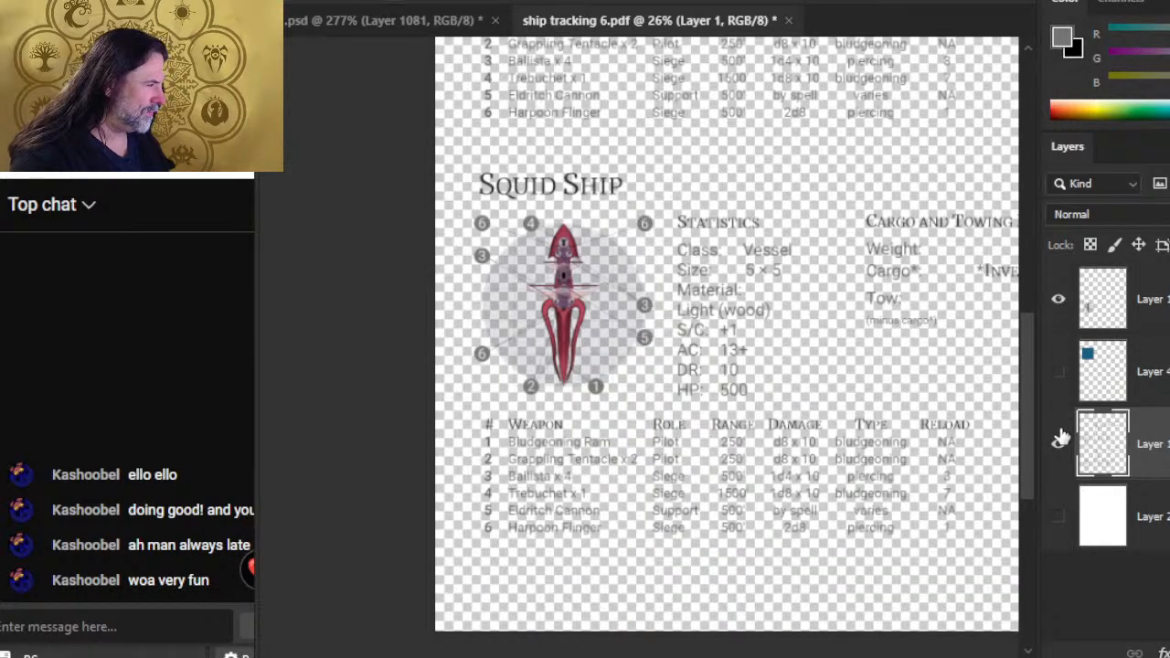
left_click(1125, 376)
key("Delete")
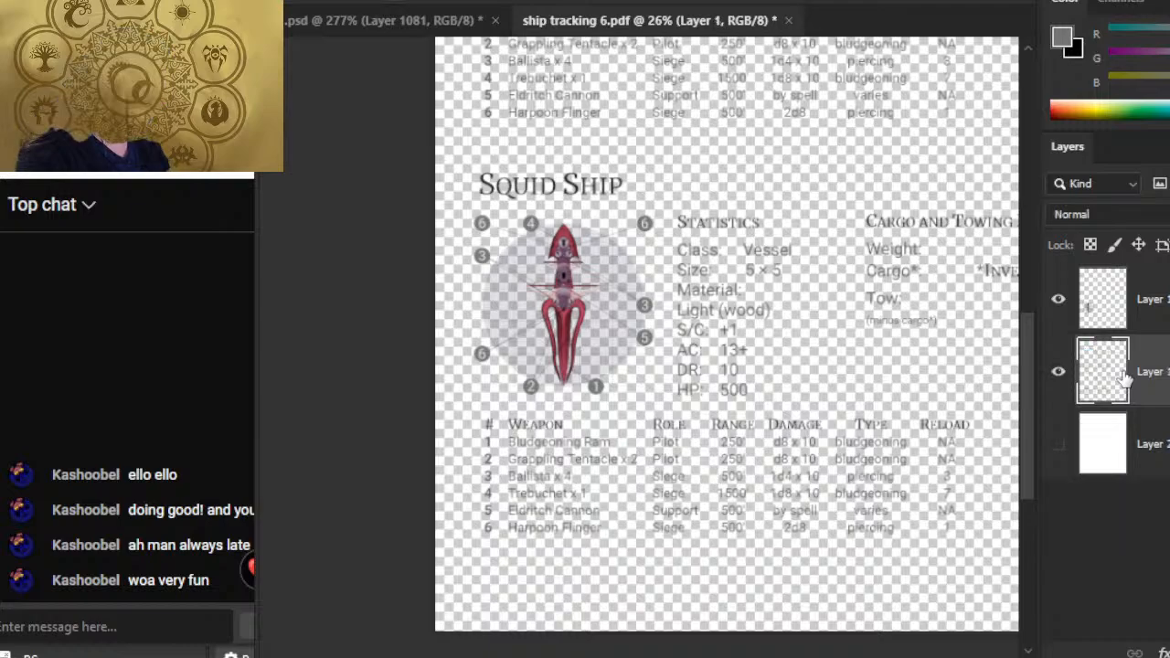
left_click(1057, 373)
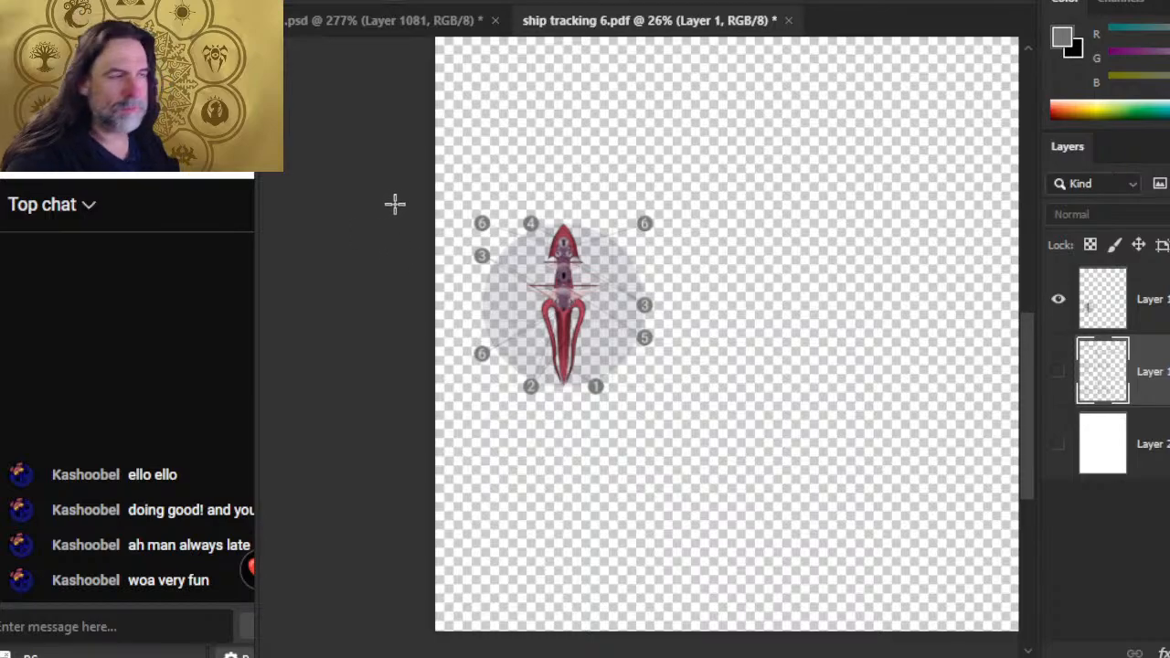
- Save the isolated diagram as a PNG named "squid ship tracking" with the smallest file size option
mouse_move(411, 165)
left_mouse_down()
mouse_move(639, 273)
mouse_move(677, 634)
left_mouse_up()
left_click(761, 462)
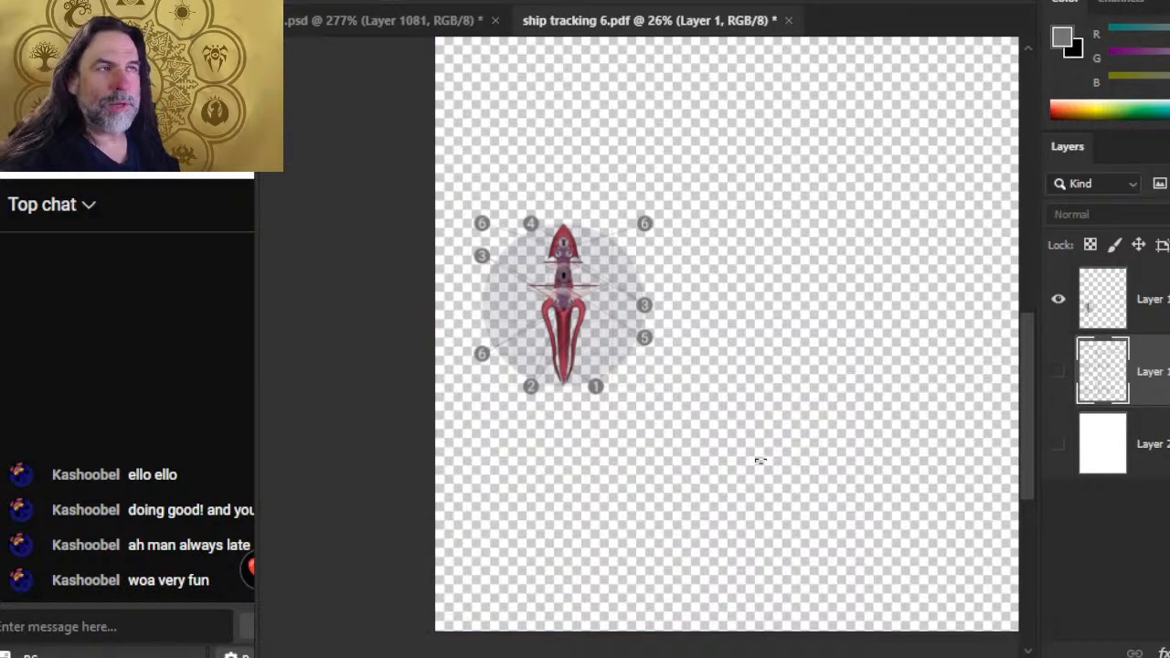
left_click(308, 0)
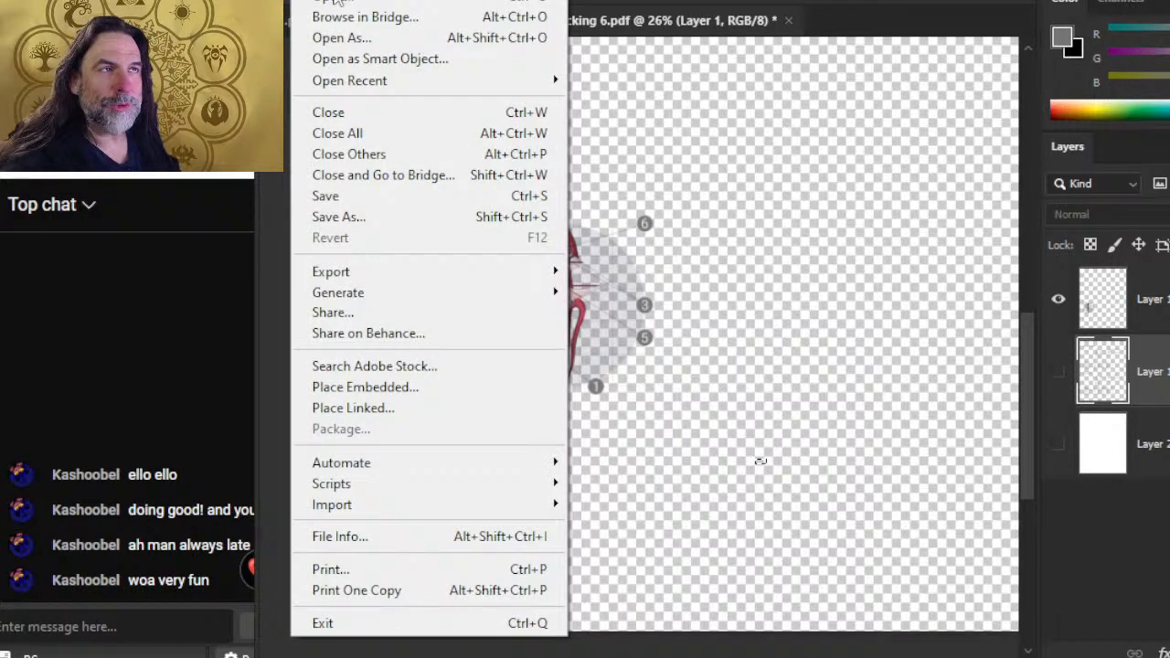
left_click(396, 224)
left_click(871, 521)
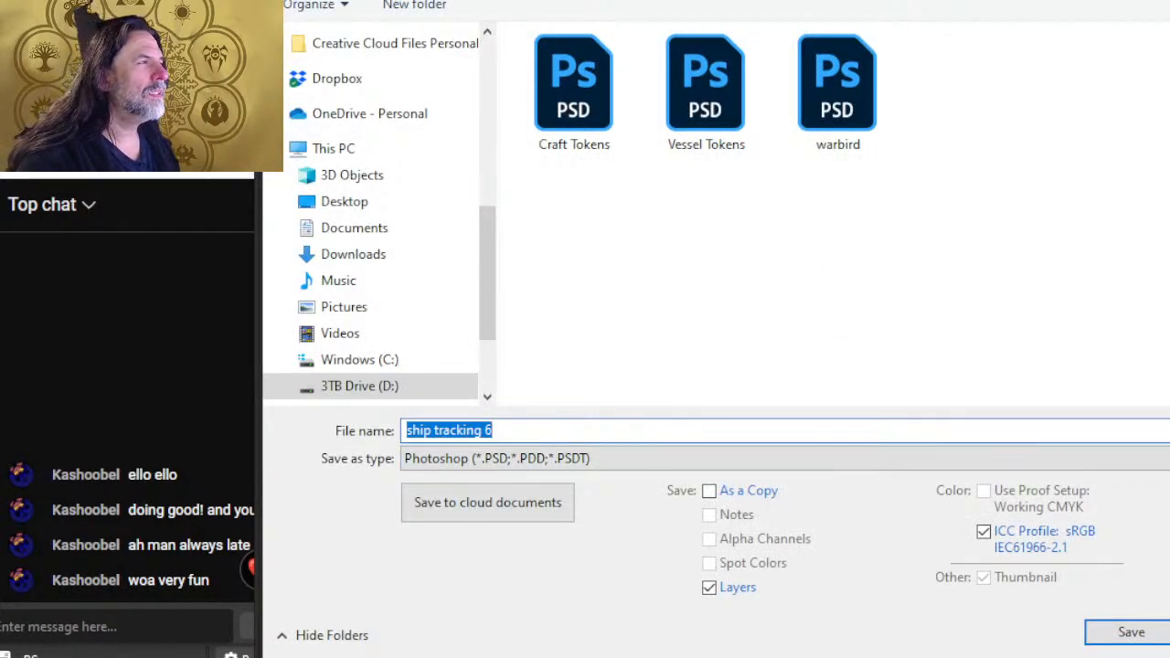
left_click(578, 462)
left_click(522, 372)
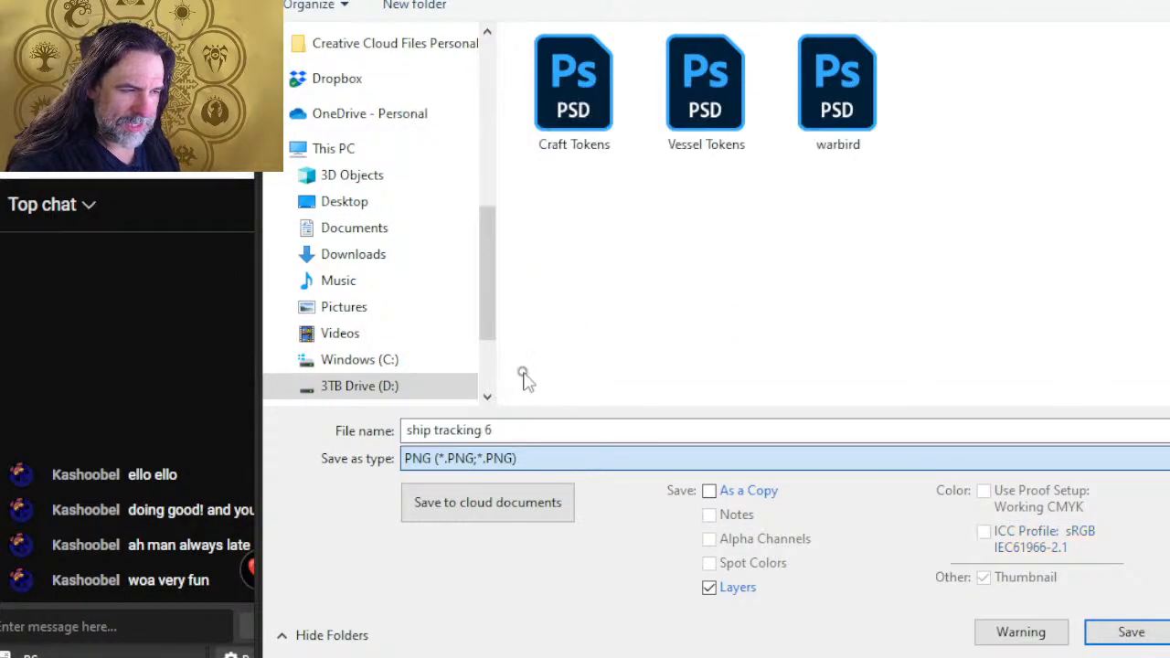
left_click(538, 434)
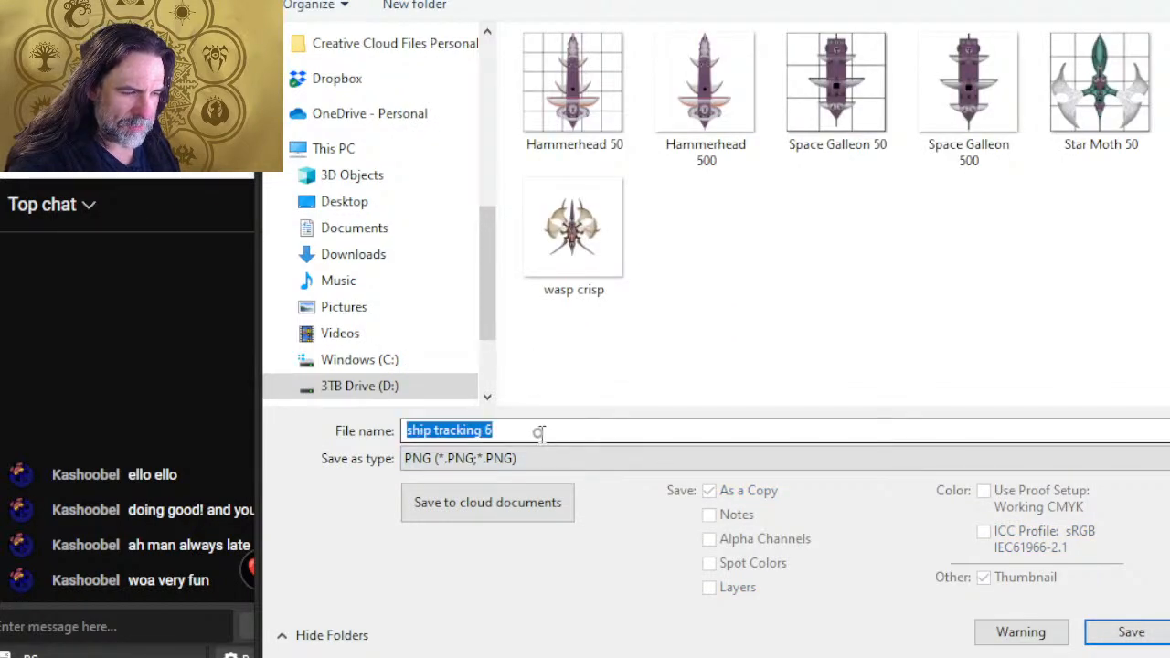
type("sh")
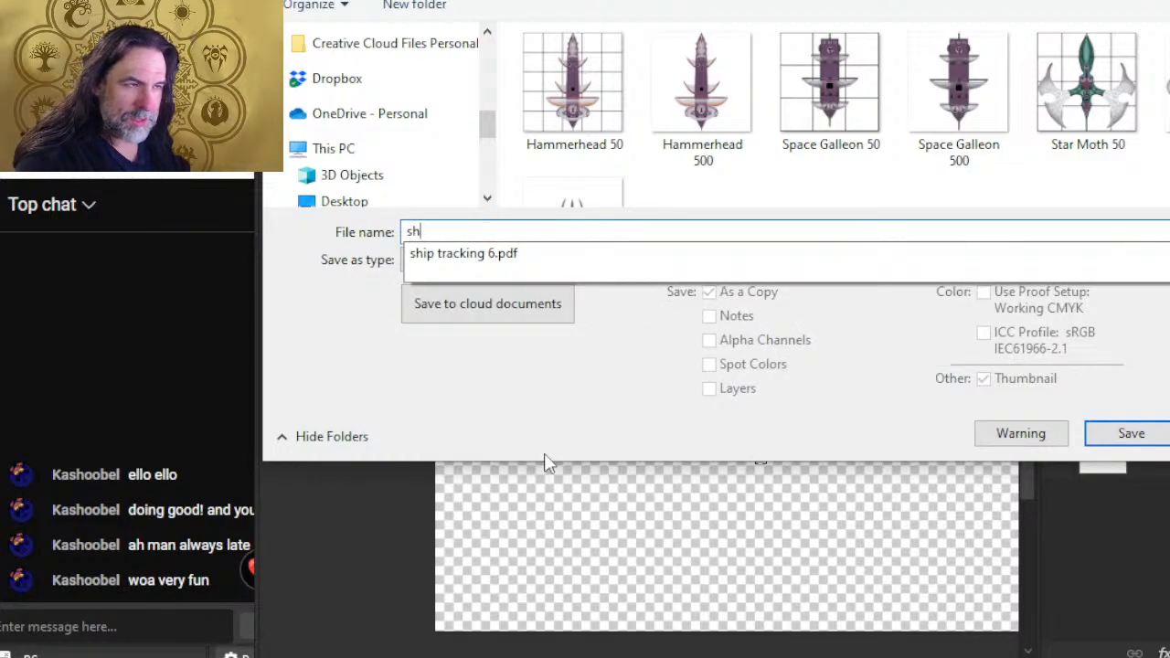
key("BackSpace")
type("quid ship tracking")
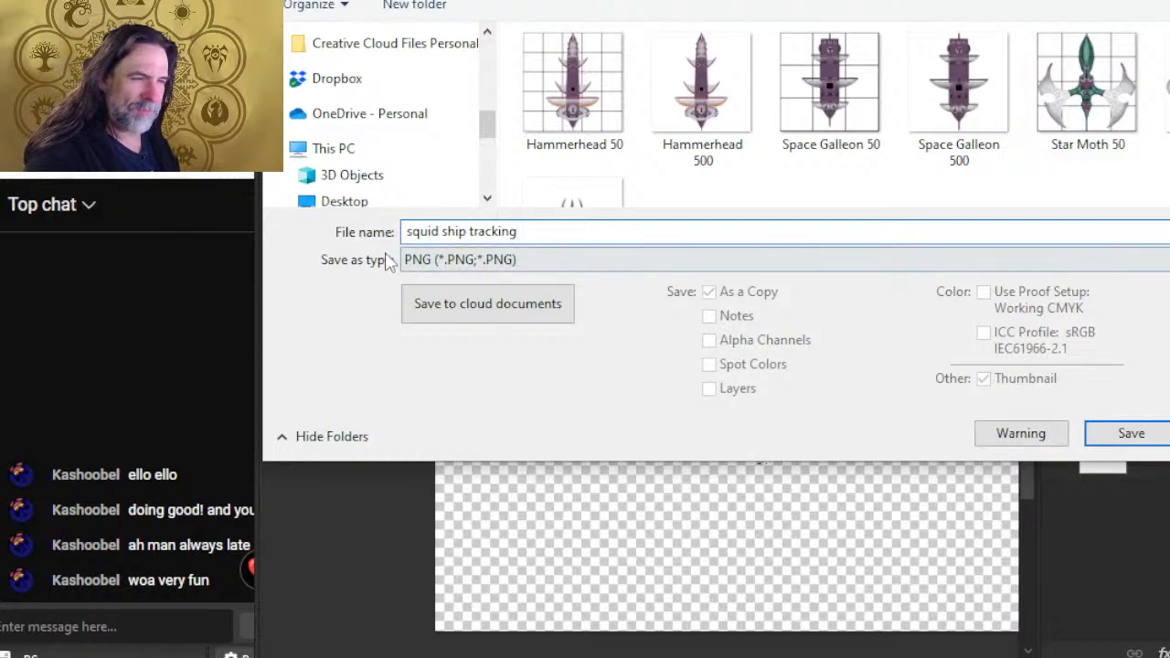
left_click(1131, 437)
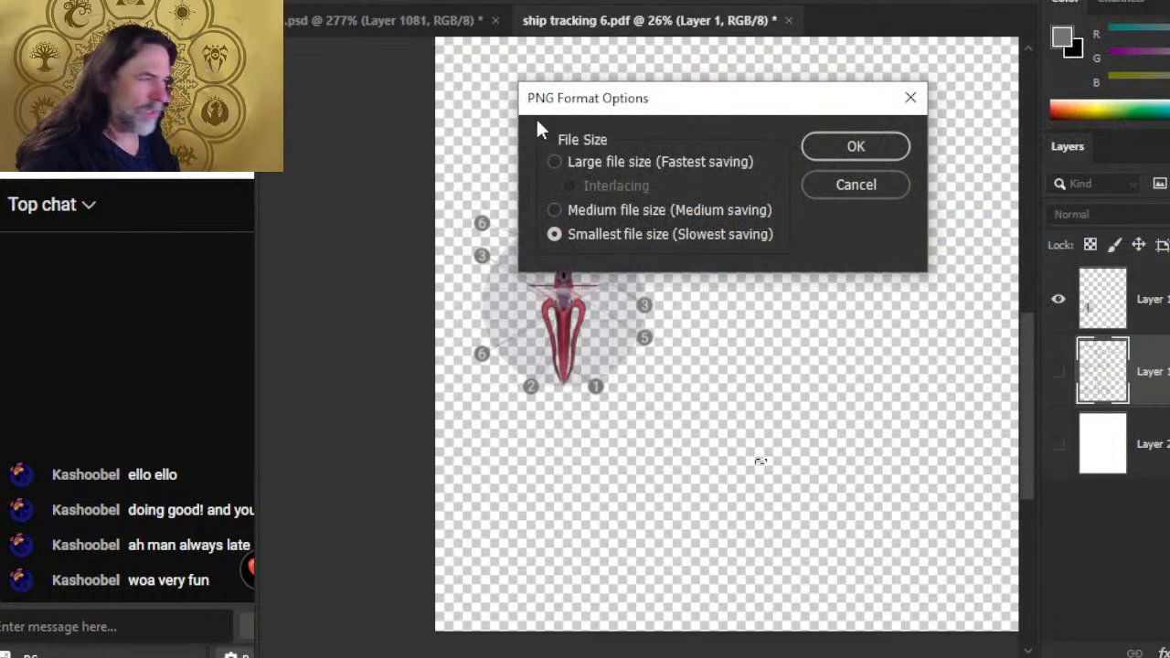
left_click(868, 146)
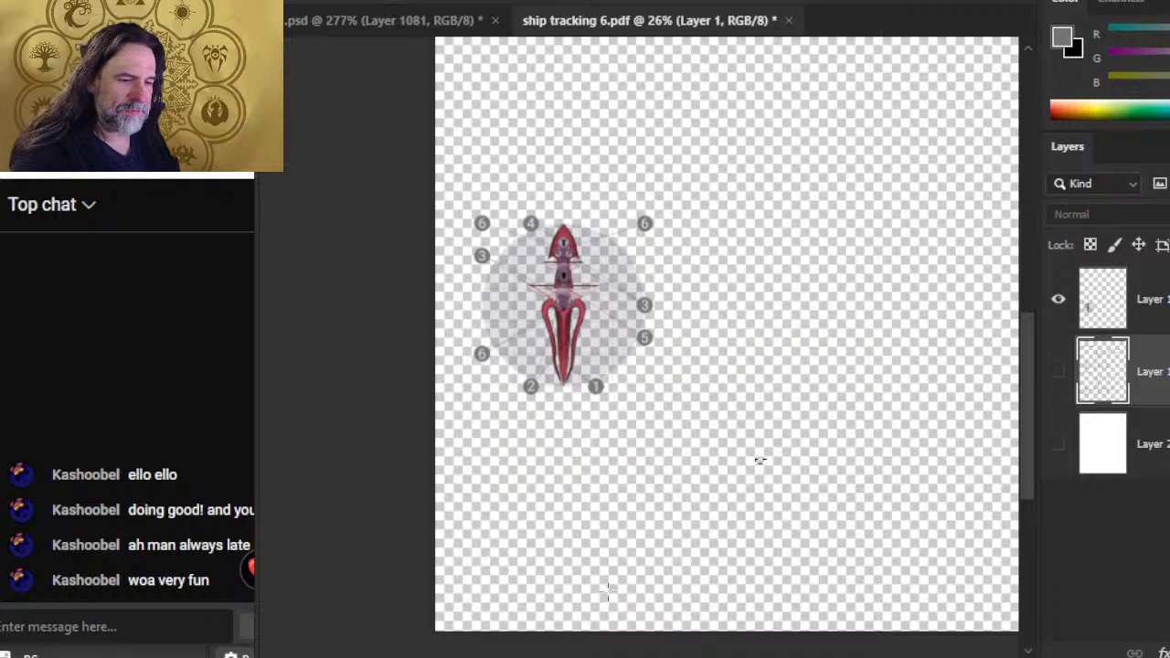
- Switch to the ship tracking document in Word with the Squid Ship section and its blue placeholder square
key("alt+Tab")
key("alt+Tab")
key("alt+Tab")
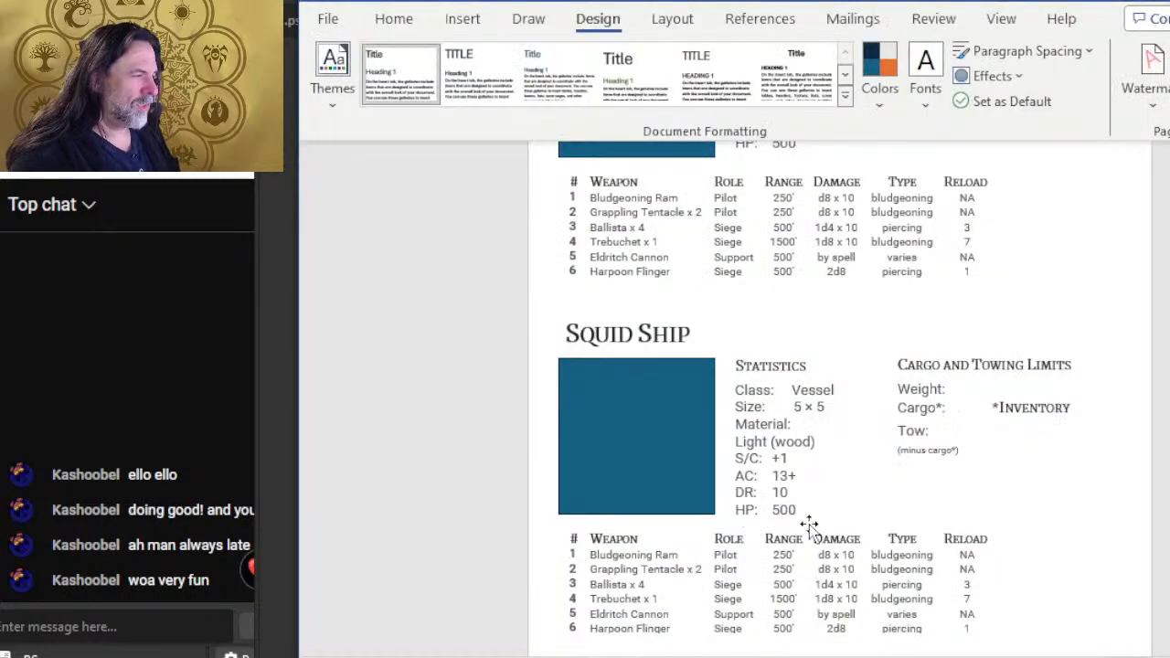
- Switch back to Photoshop and show the sheet text and white background layers of ship tracking 6 again
scroll(704, 540, "down", 3)
left_click(614, 324)
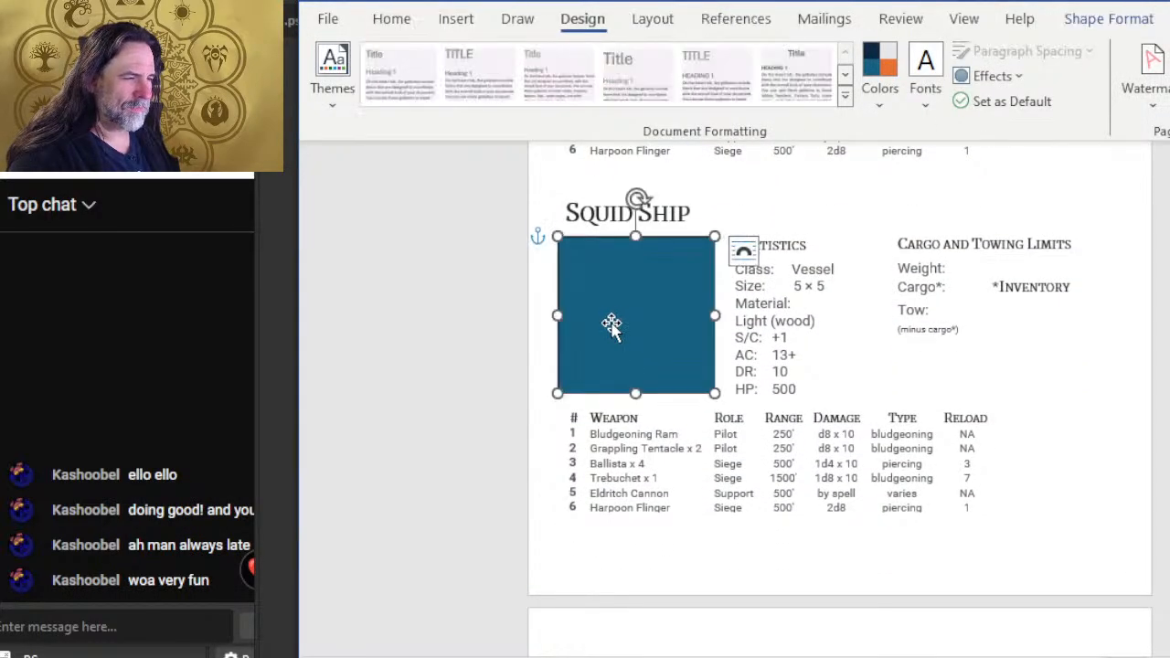
key("alt+Tab")
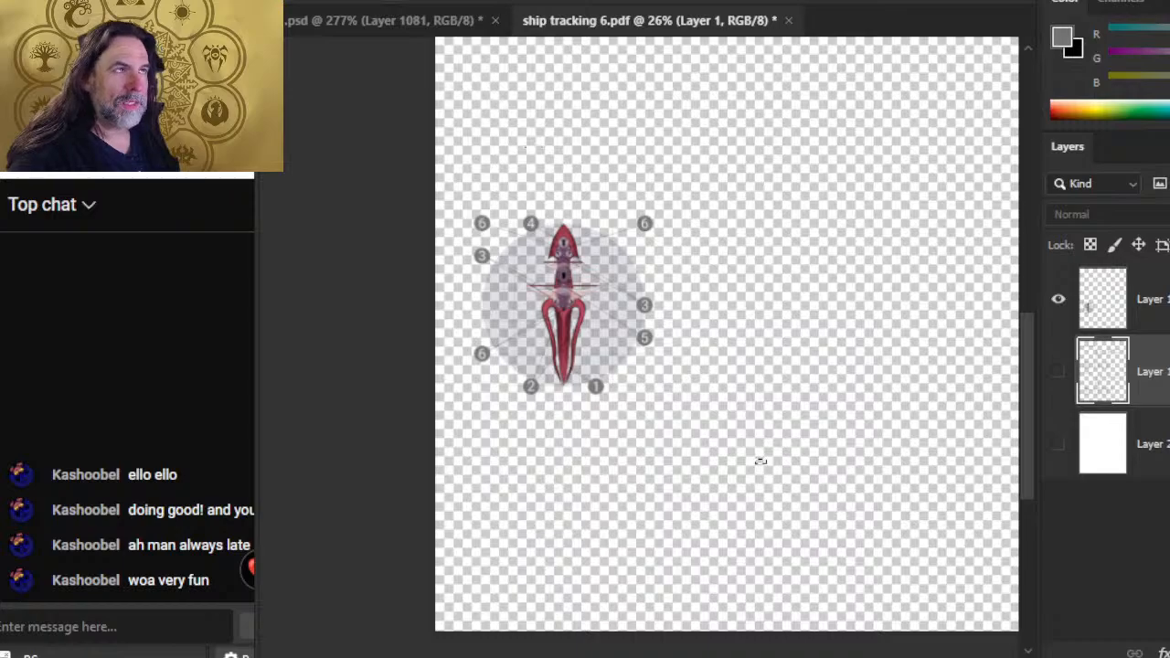
left_click(1057, 371)
left_click(1058, 443)
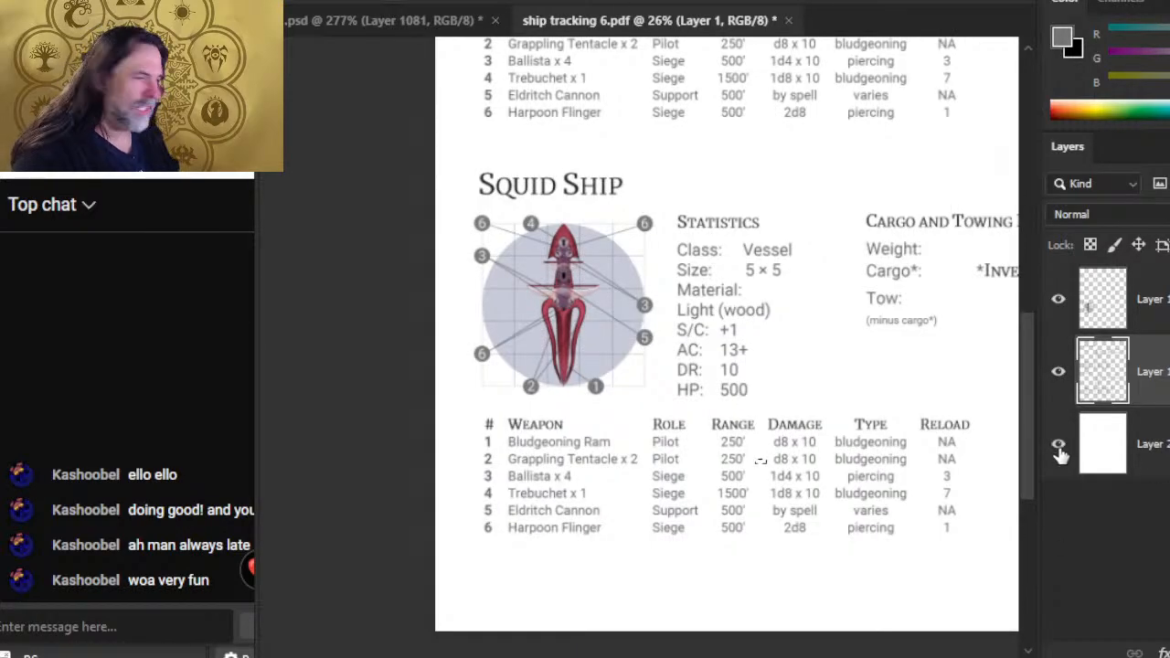
key("ctrl+s")
key("Escape")
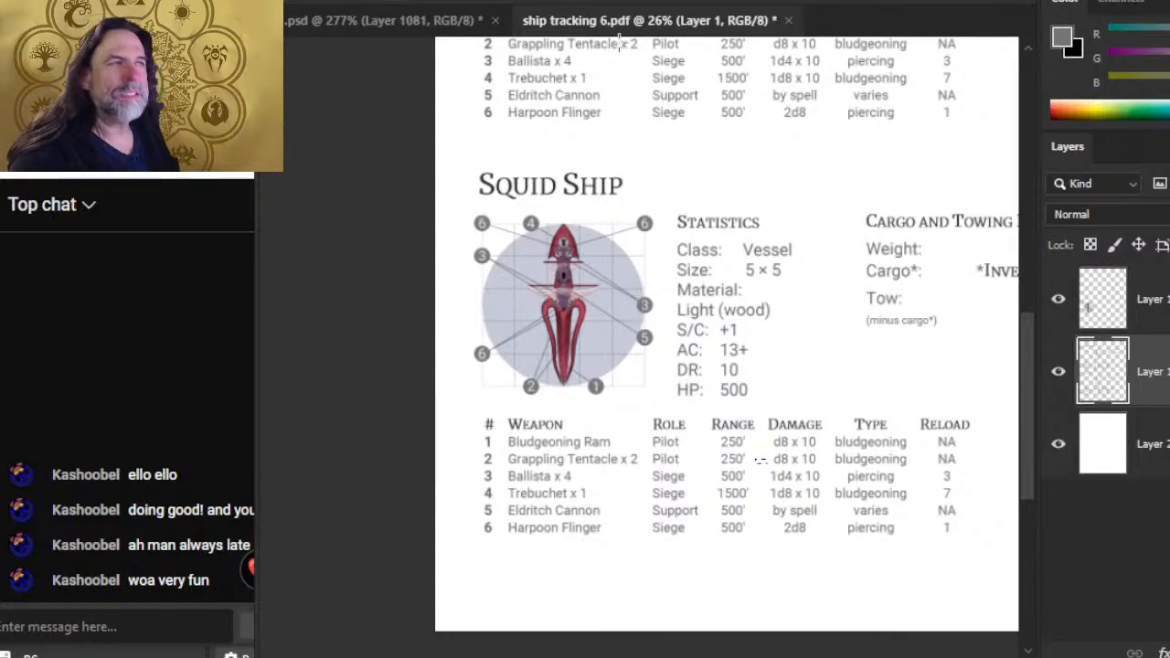
key("ctrl+s")
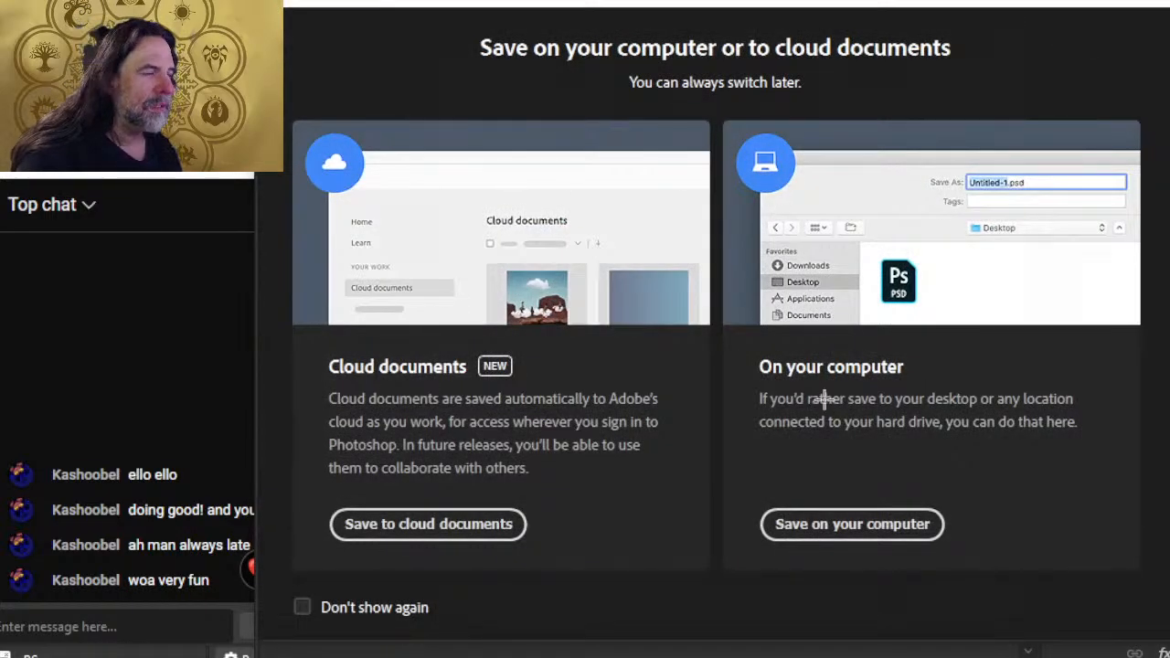
key("Escape")
- Save the layered sheet on the computer as a Photoshop file named "ship tracking - squid ship"
key("z")
left_click_drag(669, 291, 579, 252)
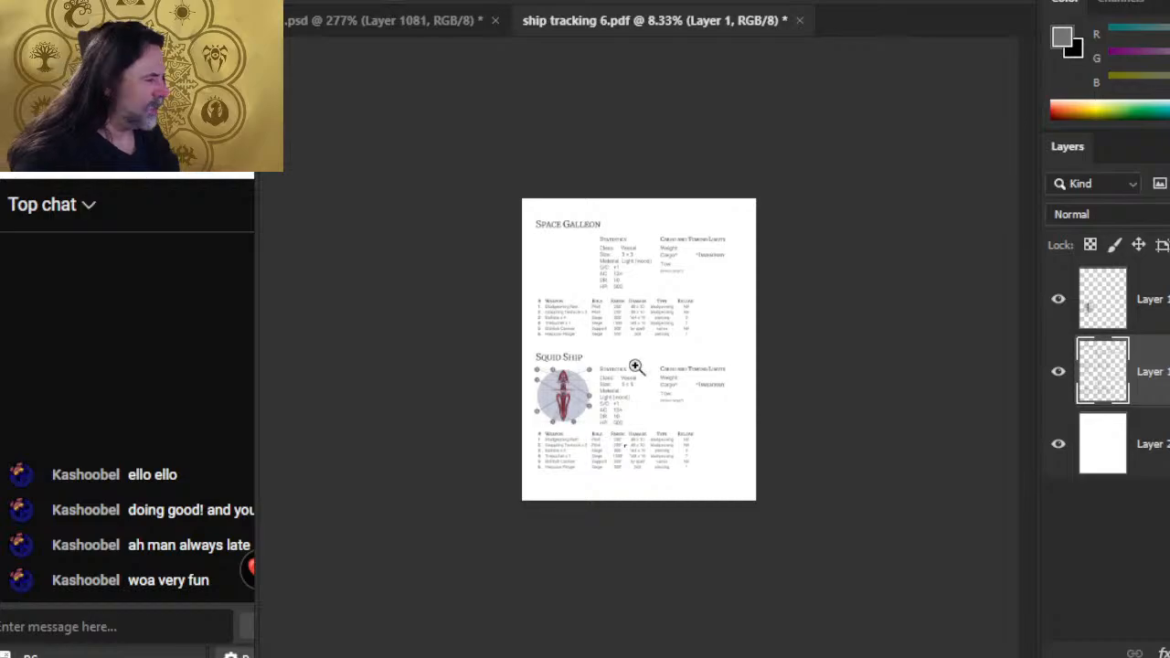
left_click_drag(567, 355, 640, 375)
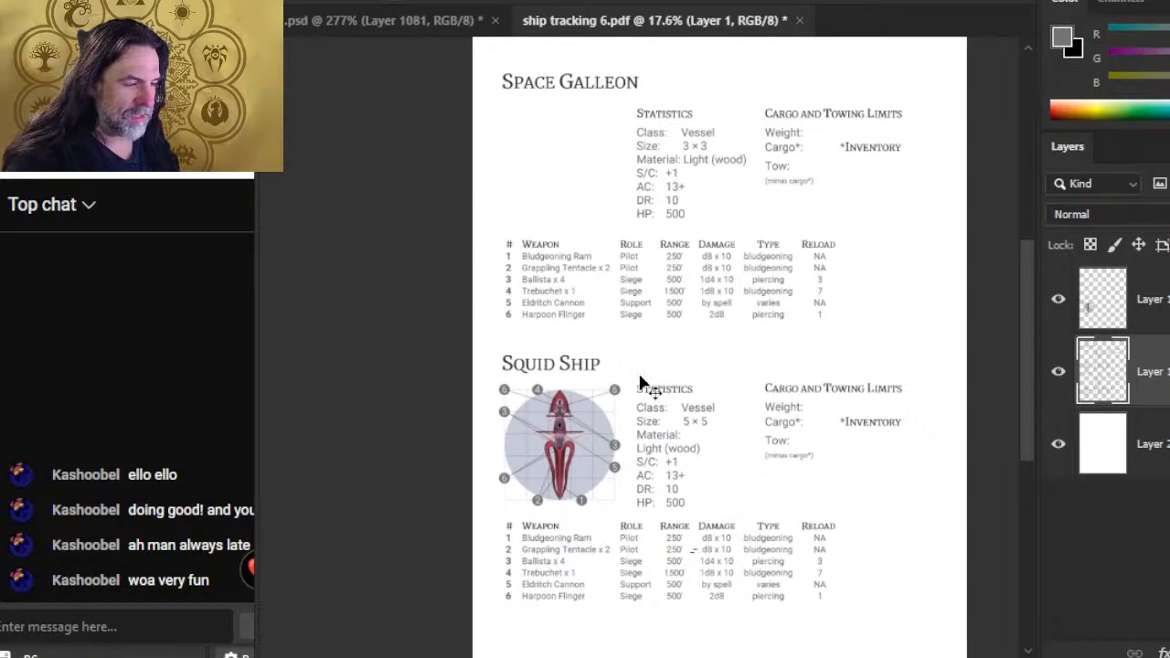
key("ctrl+s")
left_click(850, 528)
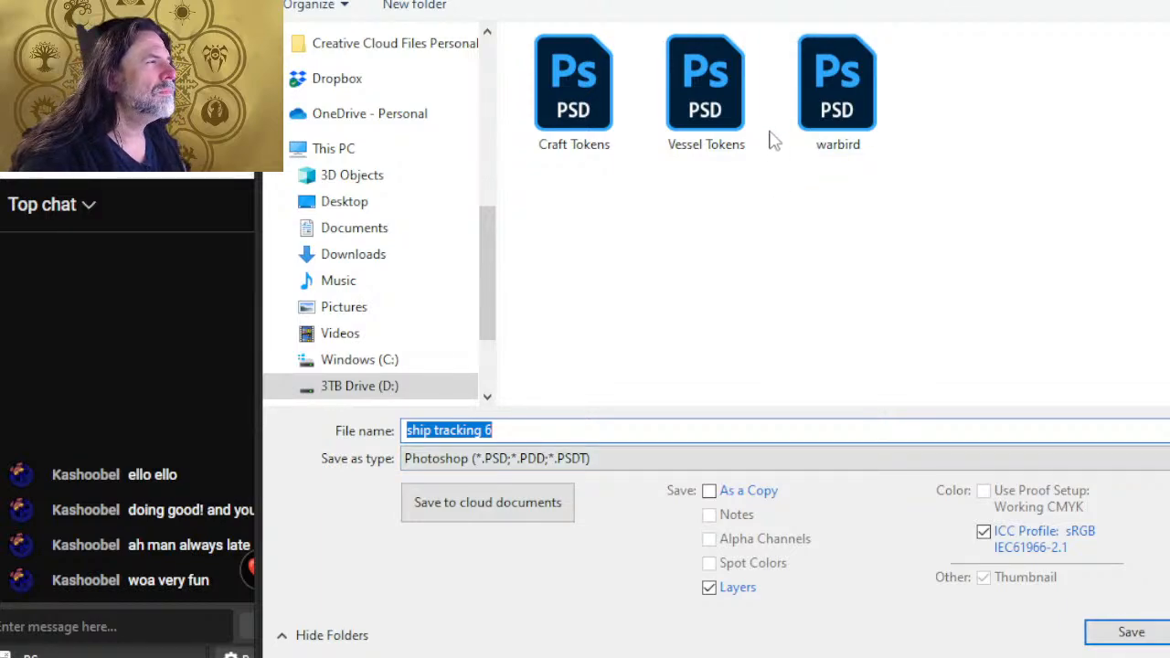
left_click(572, 426)
key("BackSpace")
type("- squid ship")
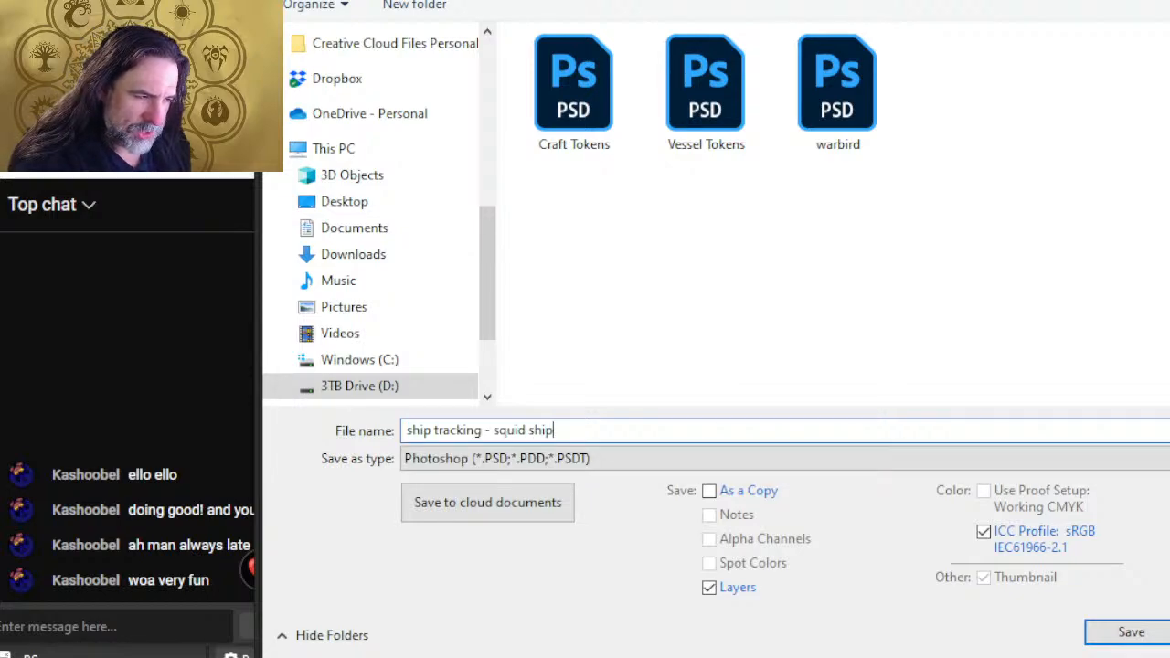
key("Return")
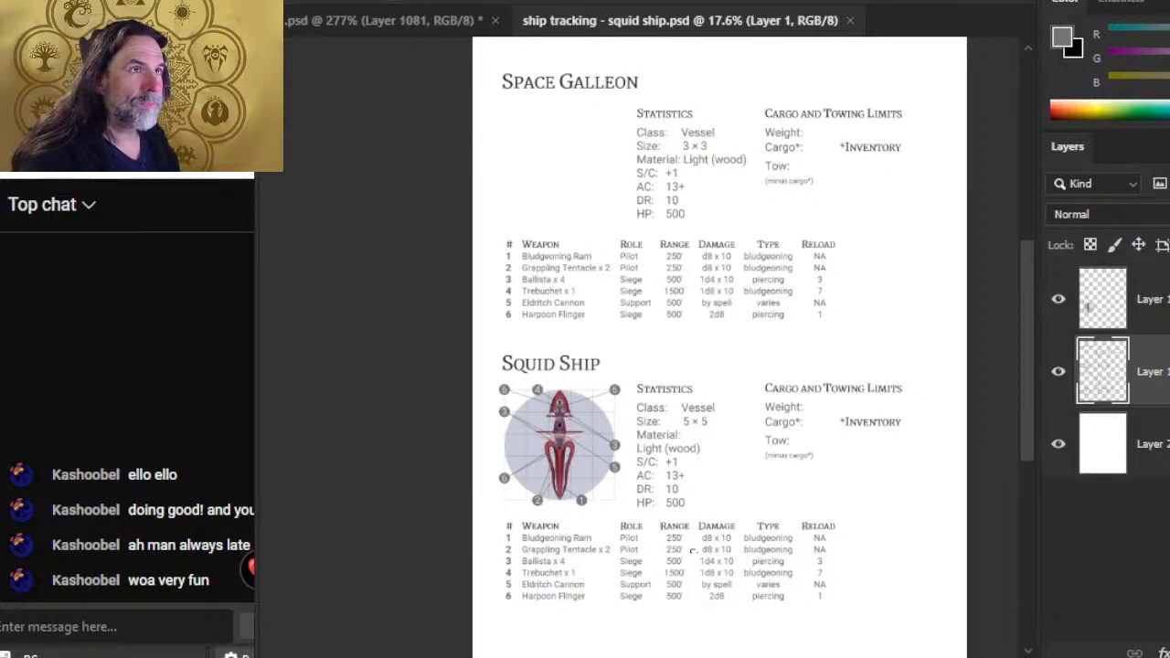
- Open the exported "squid ship tracking" PNG for editing
left_click(307, 0)
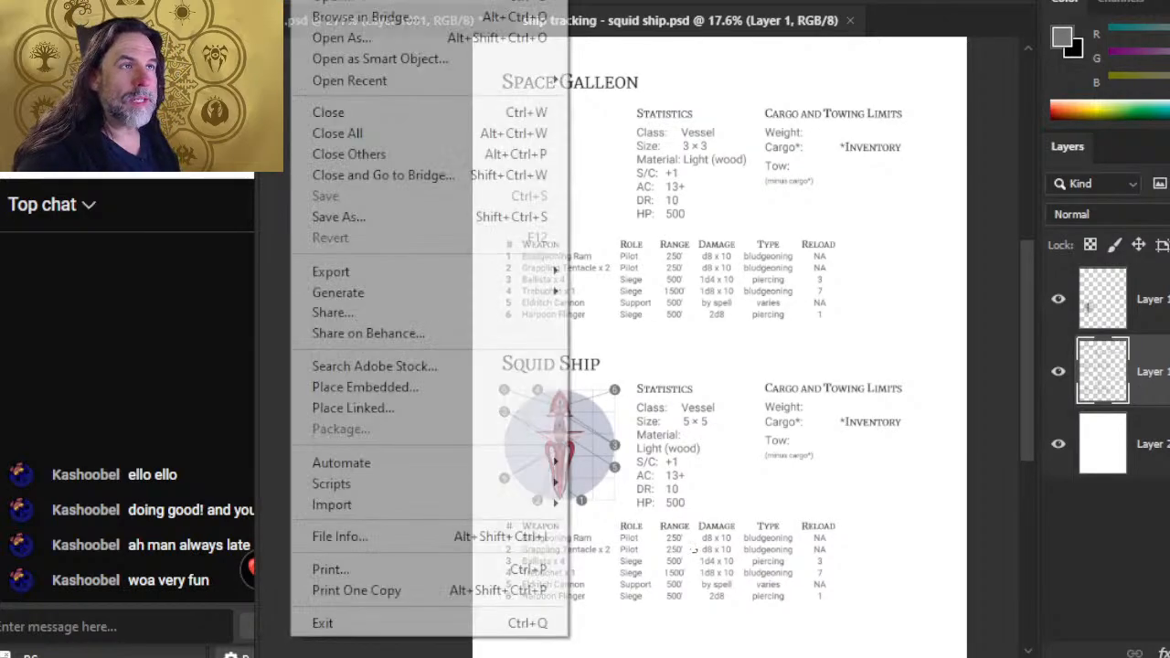
left_click(392, 3)
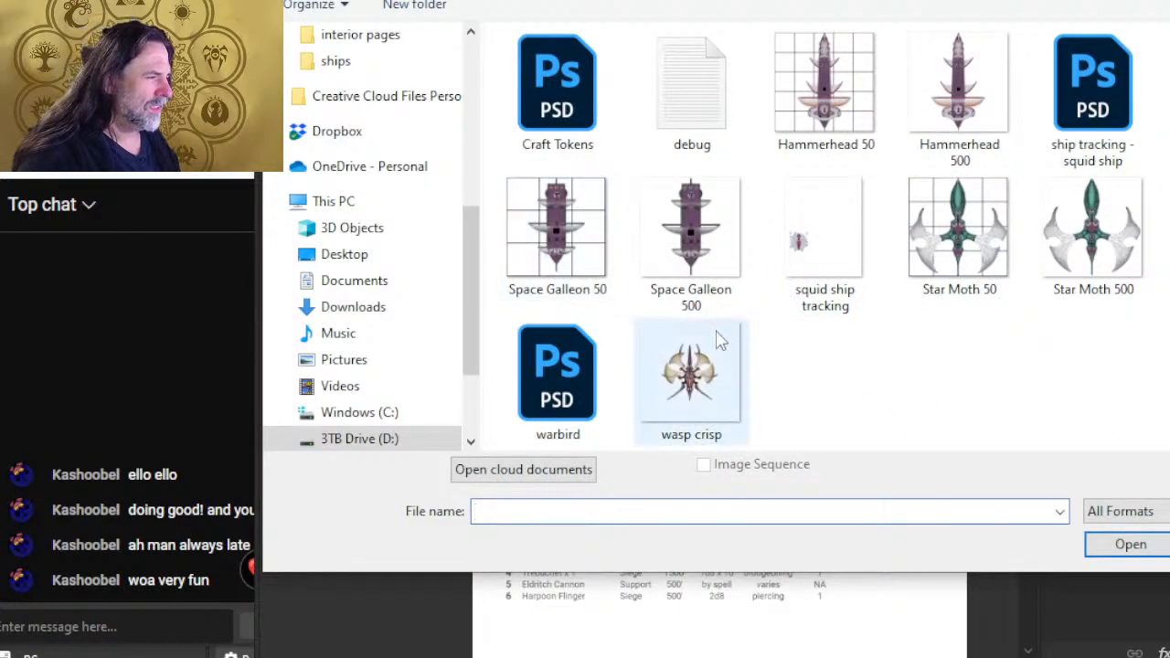
double_click(828, 283)
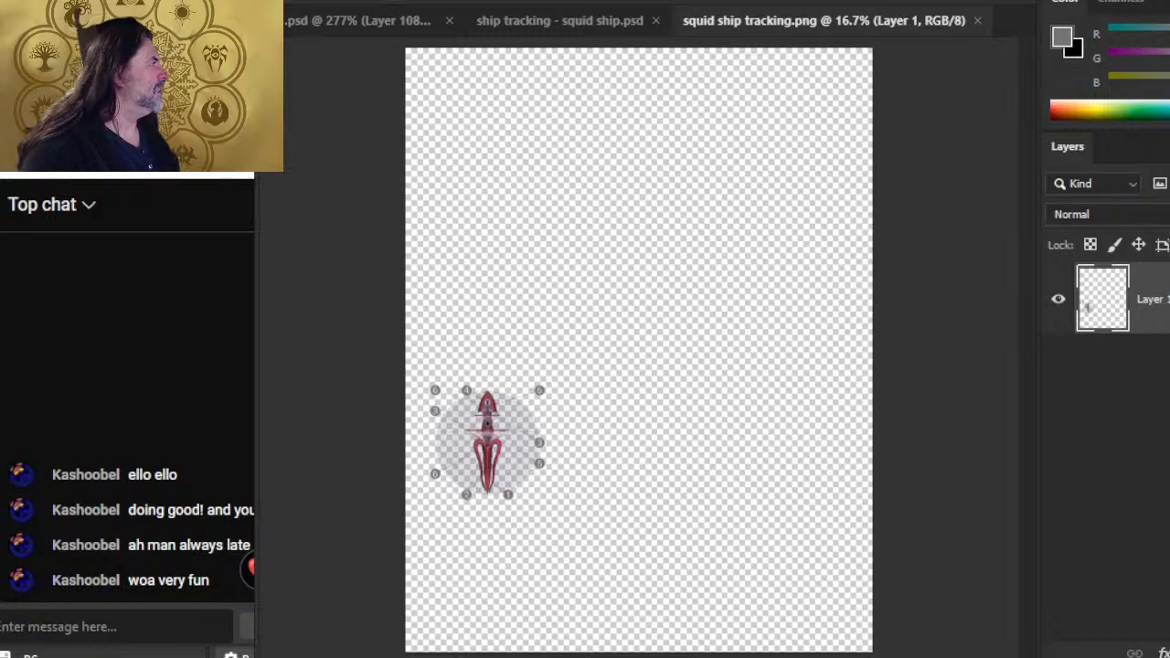
- Crop the image to a rectangle of about 2.95 × 5.46 inches around the squid ship diagram, reaching the page's left and bottom edges
left_click_drag(383, 355, 567, 653)
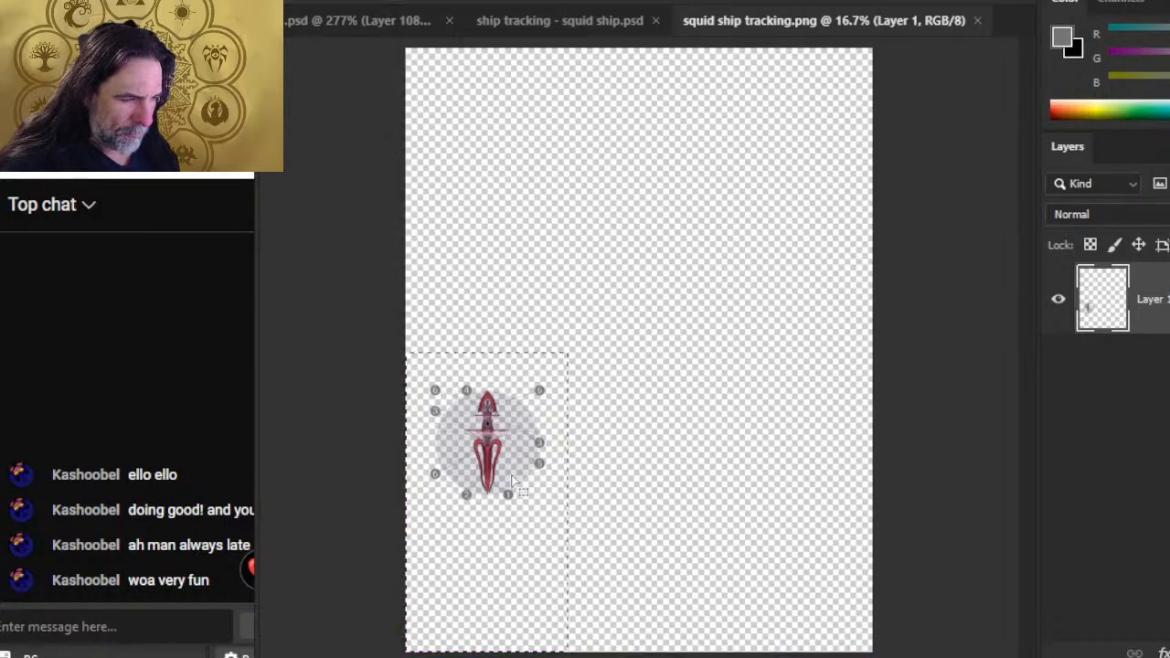
left_click(375, 0)
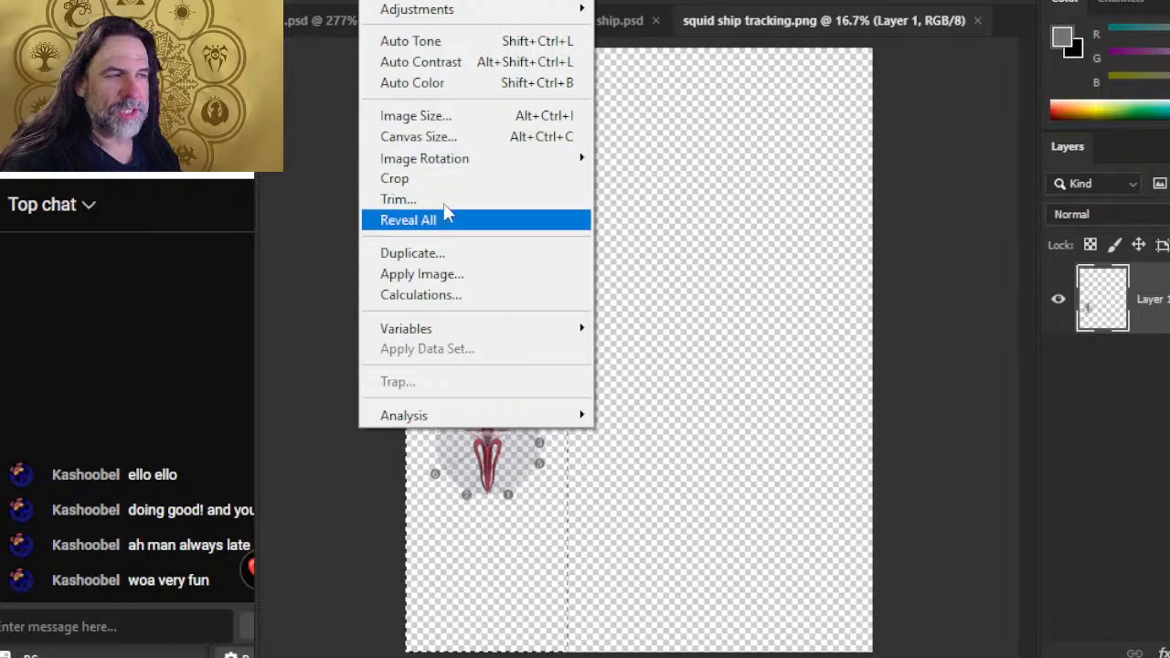
left_click(444, 178)
- Try enlarging the canvas to 3 × 5.5 inches, anchored at the image's bottom-left corner
left_click(375, 0)
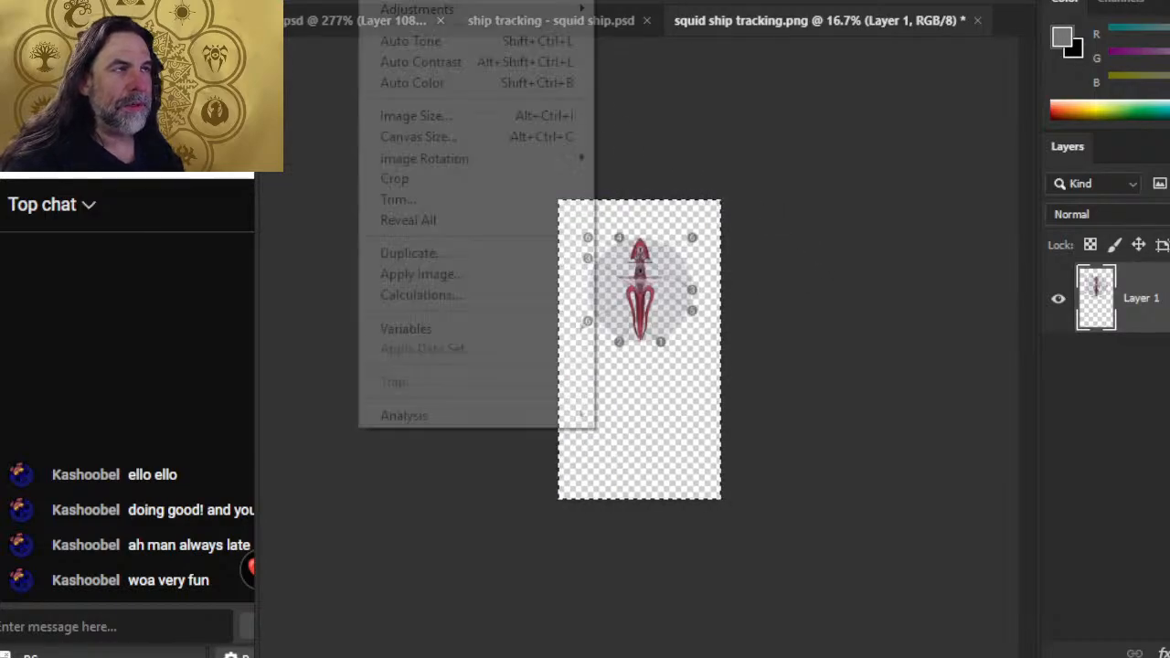
left_click(450, 139)
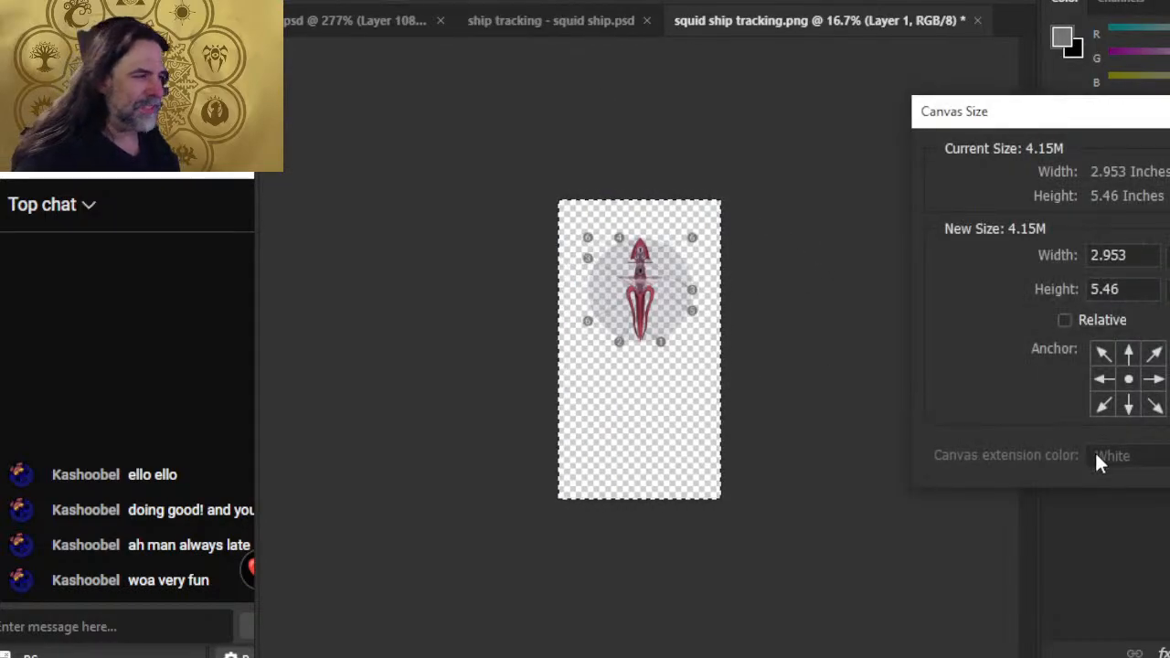
left_click(1103, 406)
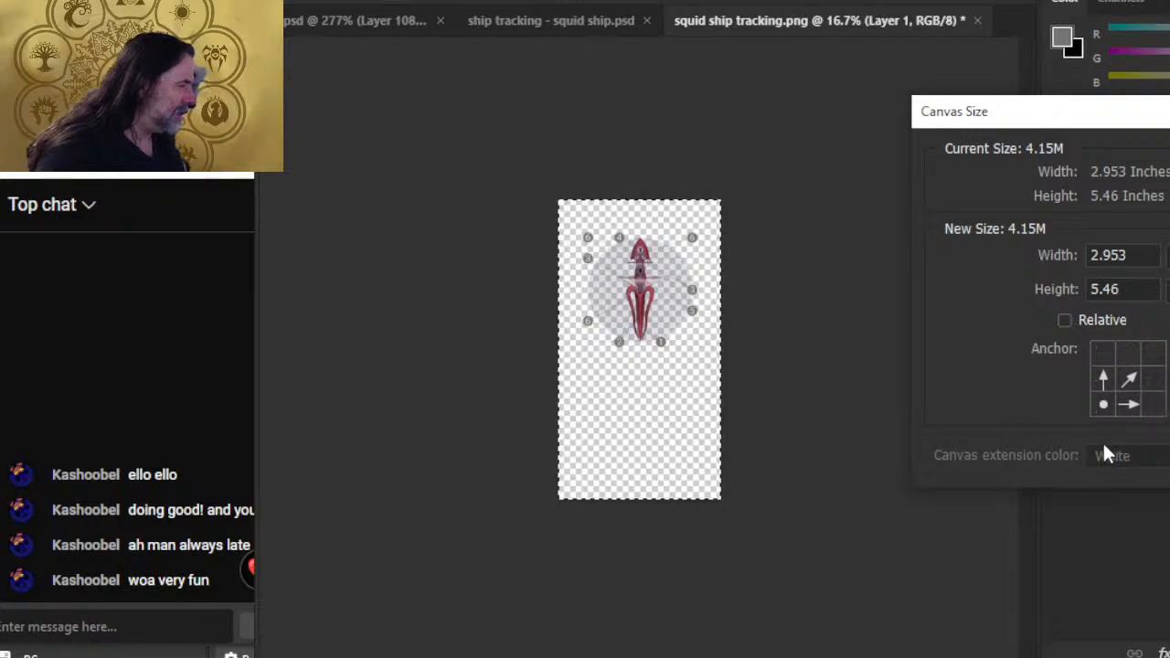
left_click(1142, 255)
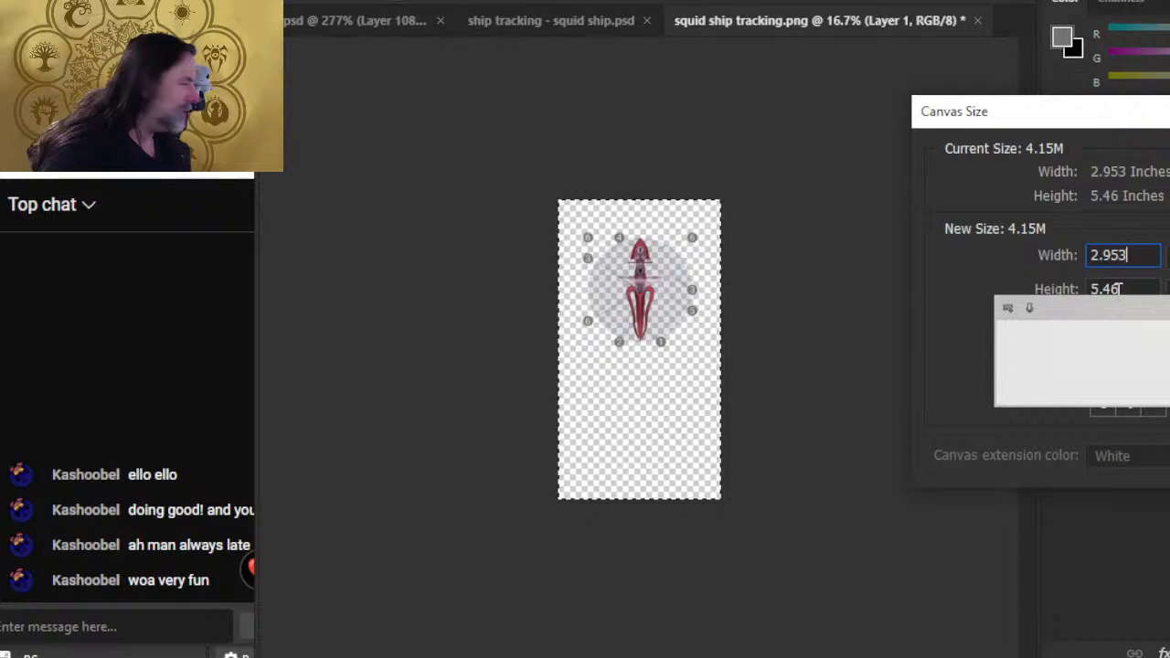
key("BackSpace")
key("BackSpace")
key("BackSpace")
key("BackSpace")
key("BackSpace")
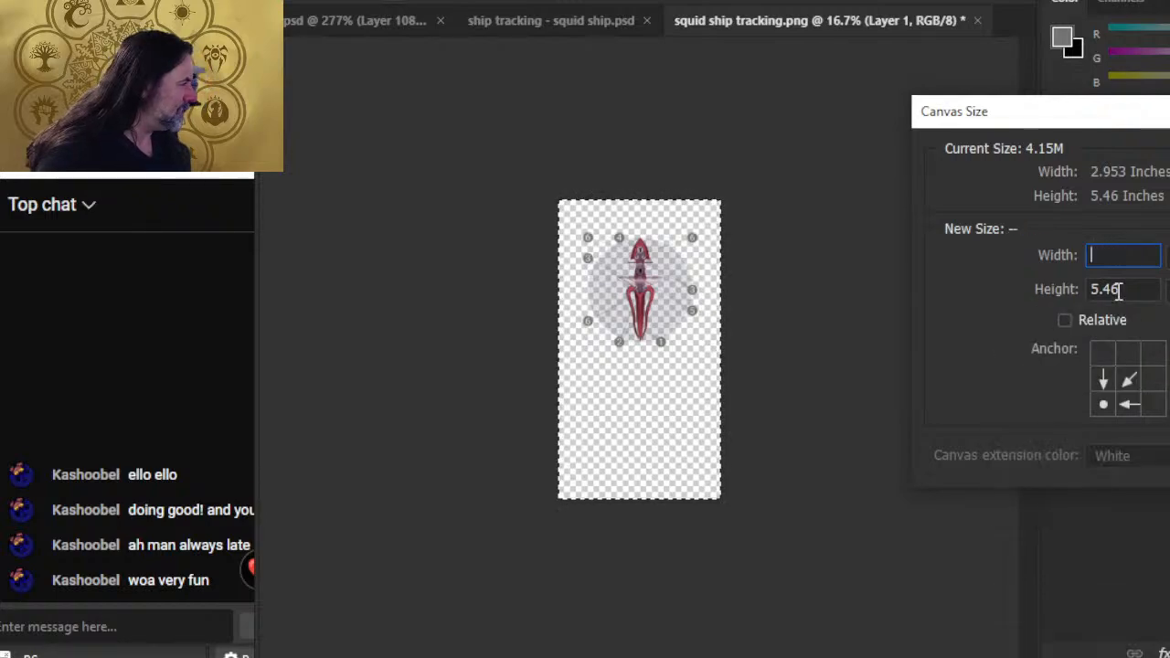
type("3")
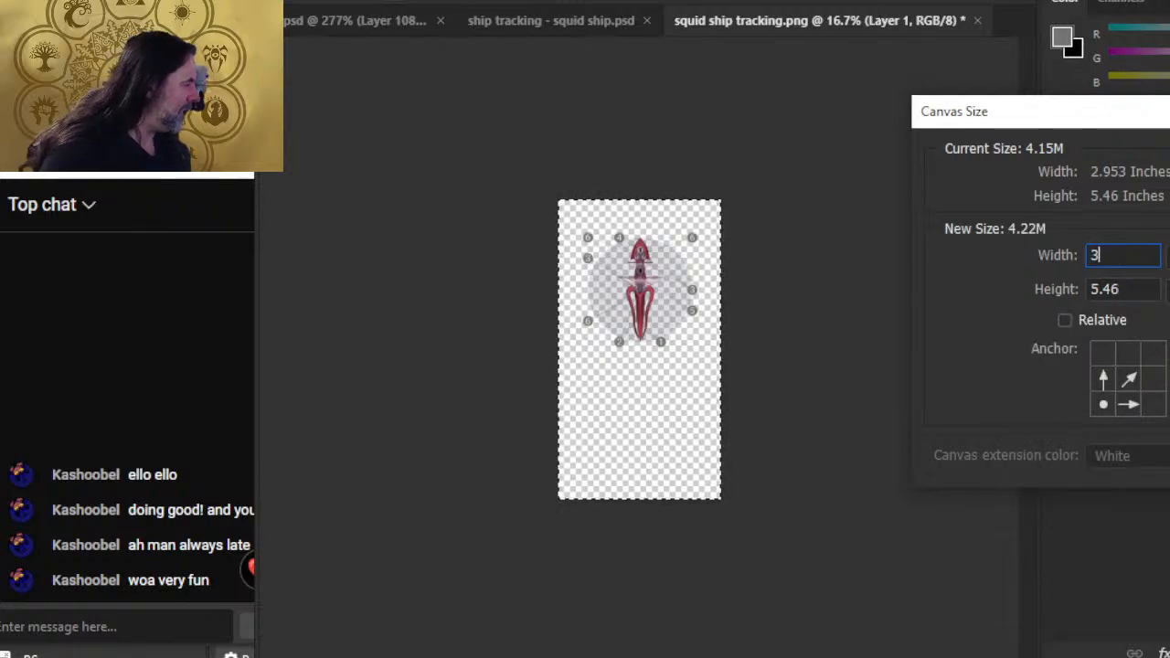
double_click(1117, 291)
type("50")
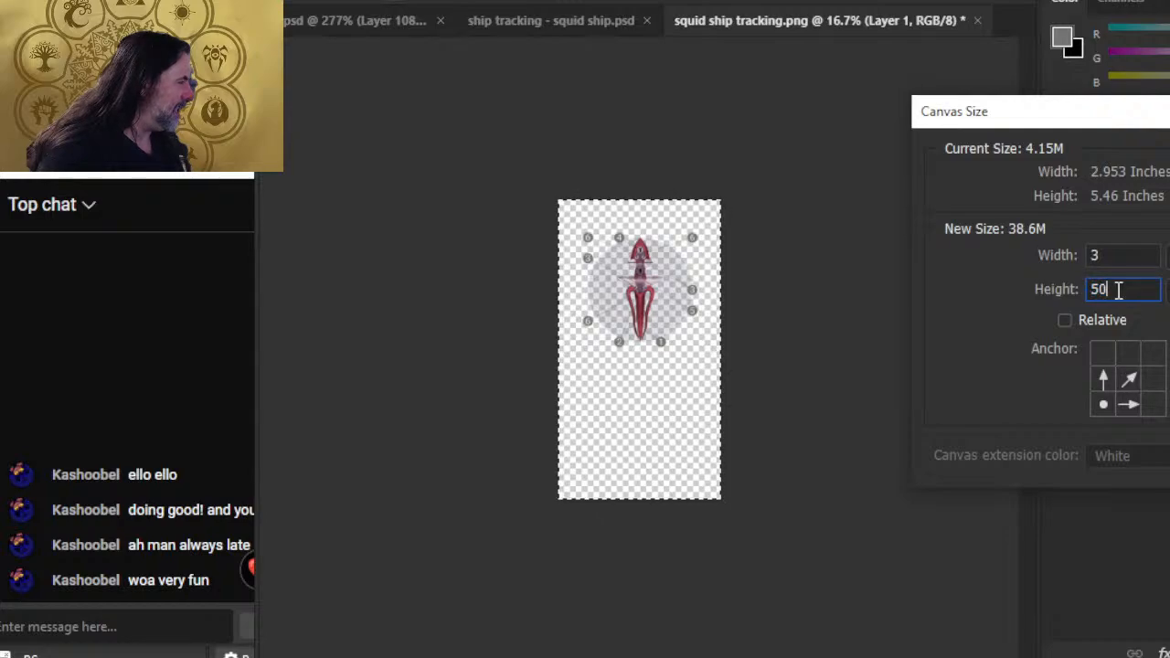
key("BackSpace")
type(".5")
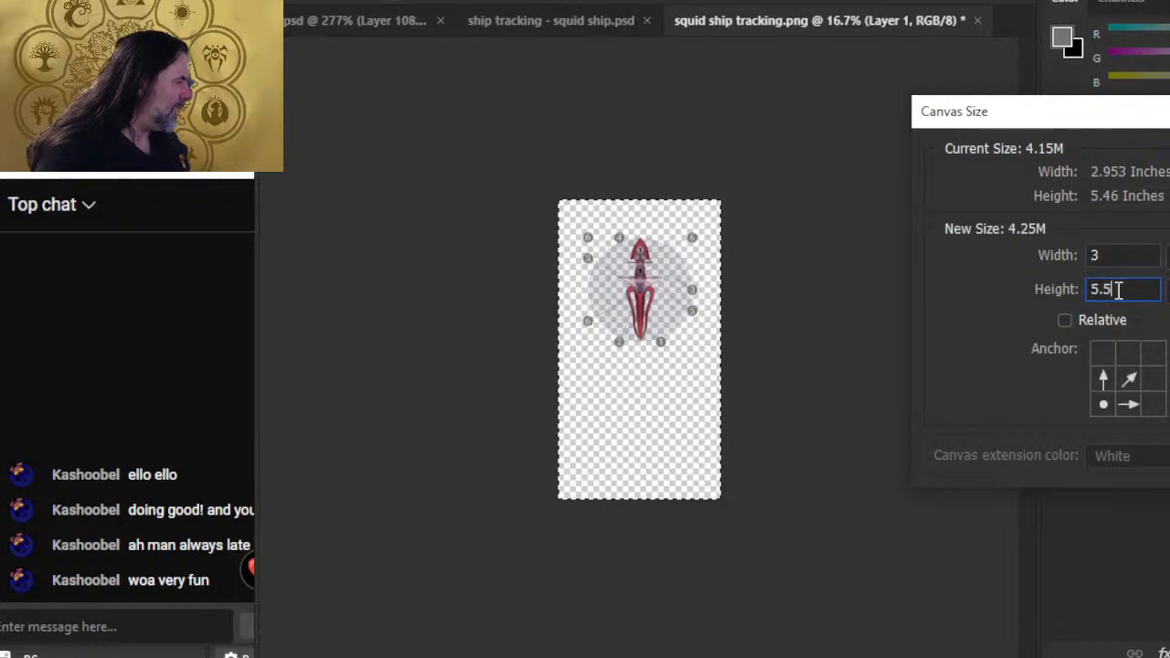
key("Return")
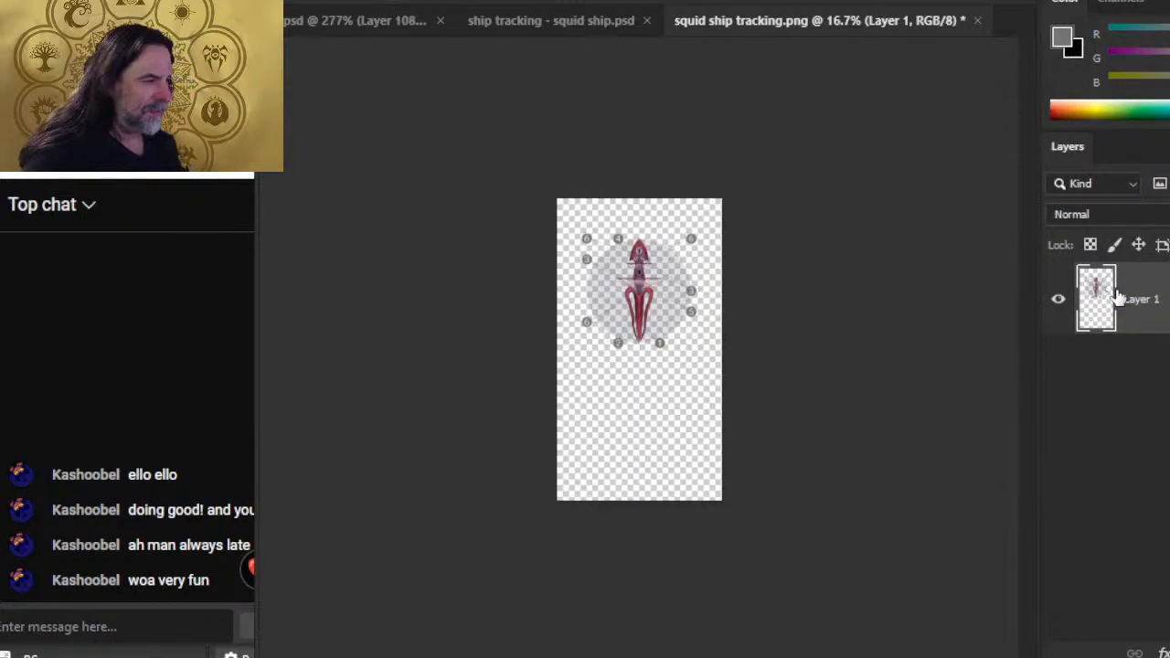
- Undo the canvas enlargement to return to the freshly cropped image
key("ctrl+a")
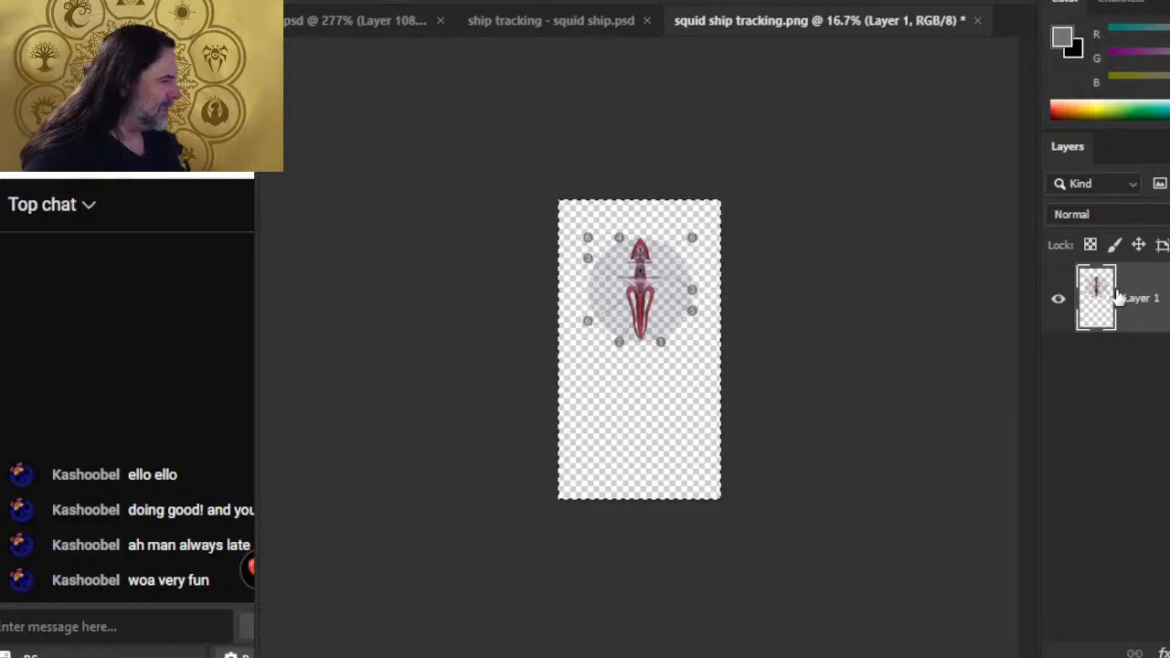
key("ctrl+z")
key("ctrl+shift+z")
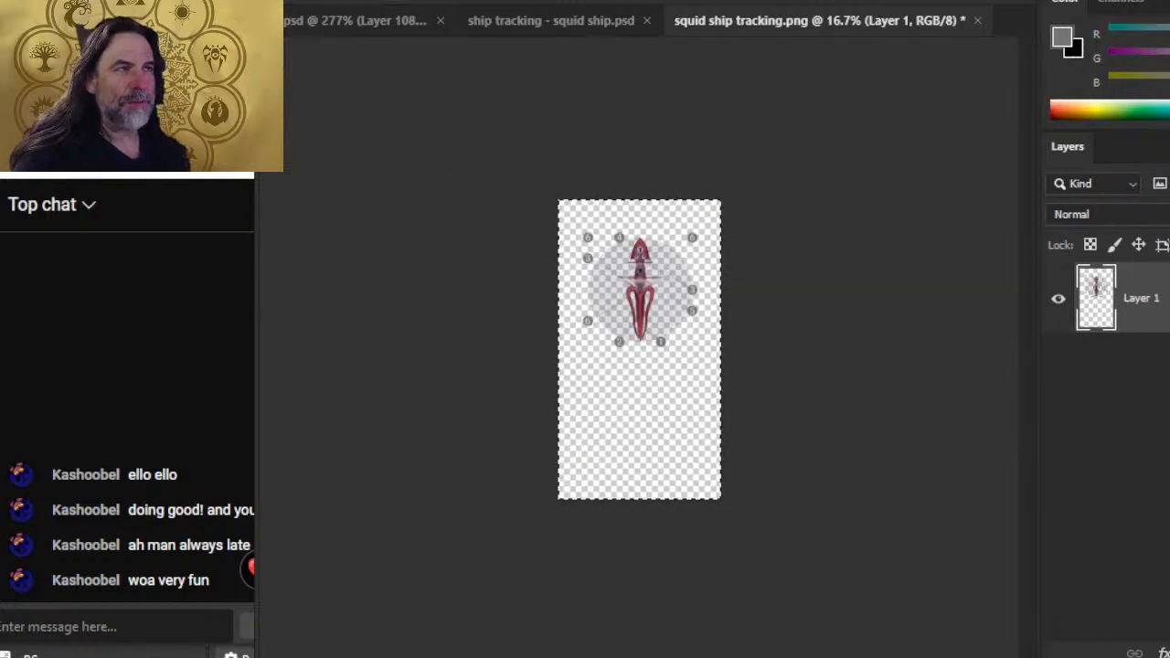
- Set the canvas size to 3 × 5.5 inches, anchored at the image's bottom-left corner, and save the PNG
left_click(375, 1)
left_click(471, 136)
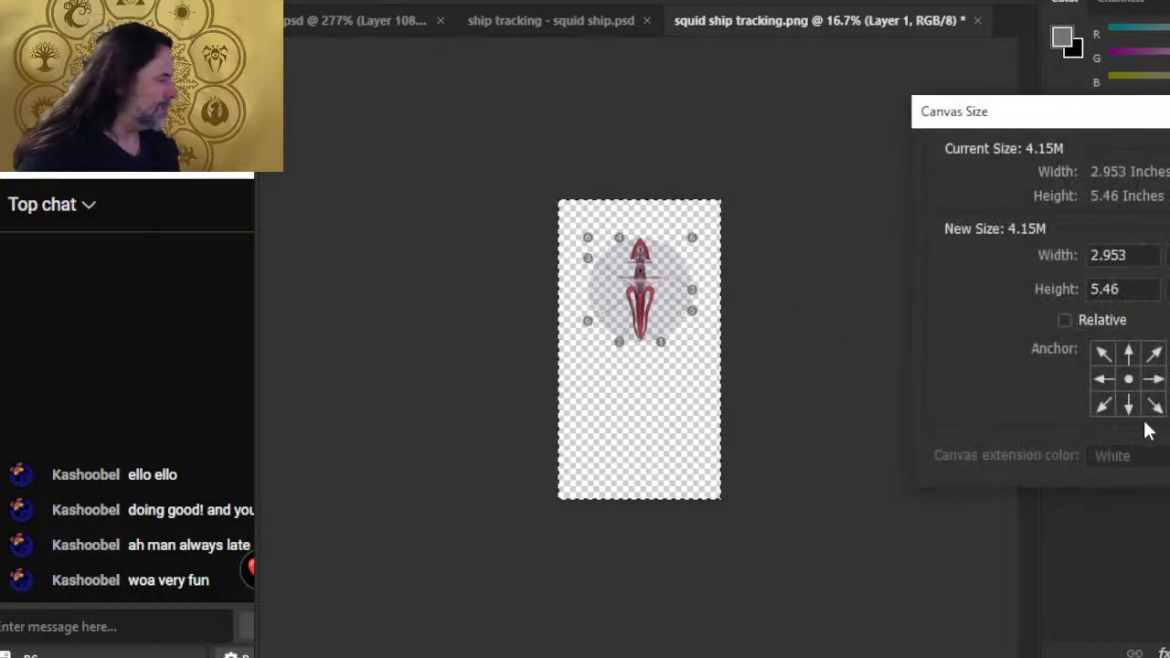
double_click(1139, 258)
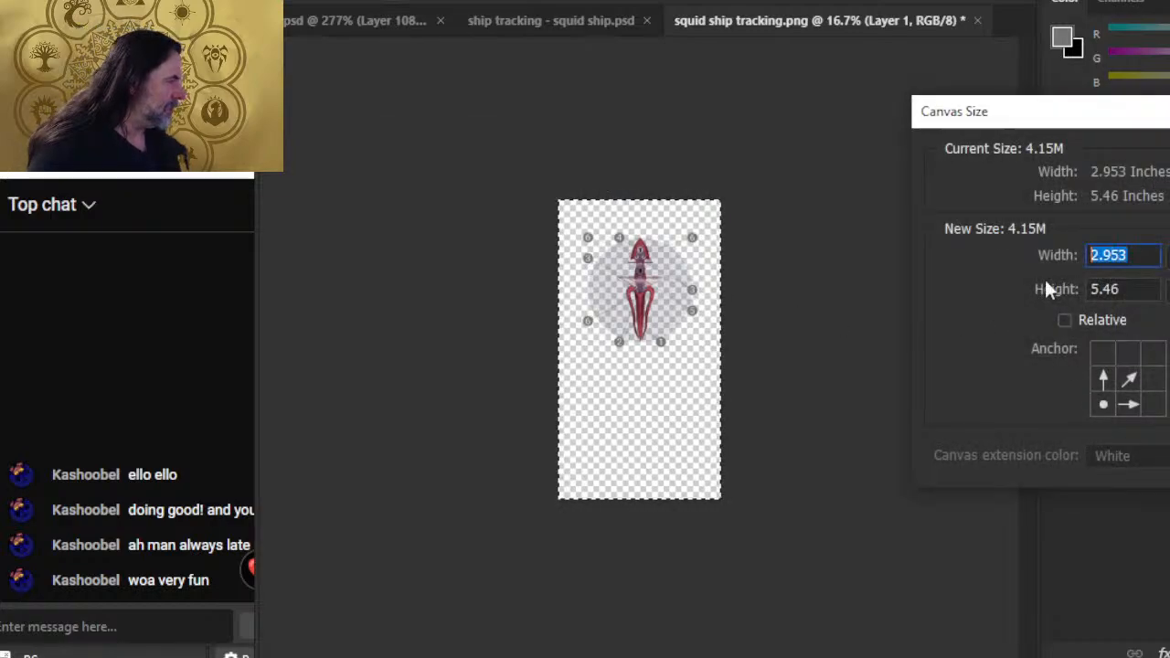
type("3")
key("Tab")
type("5.5")
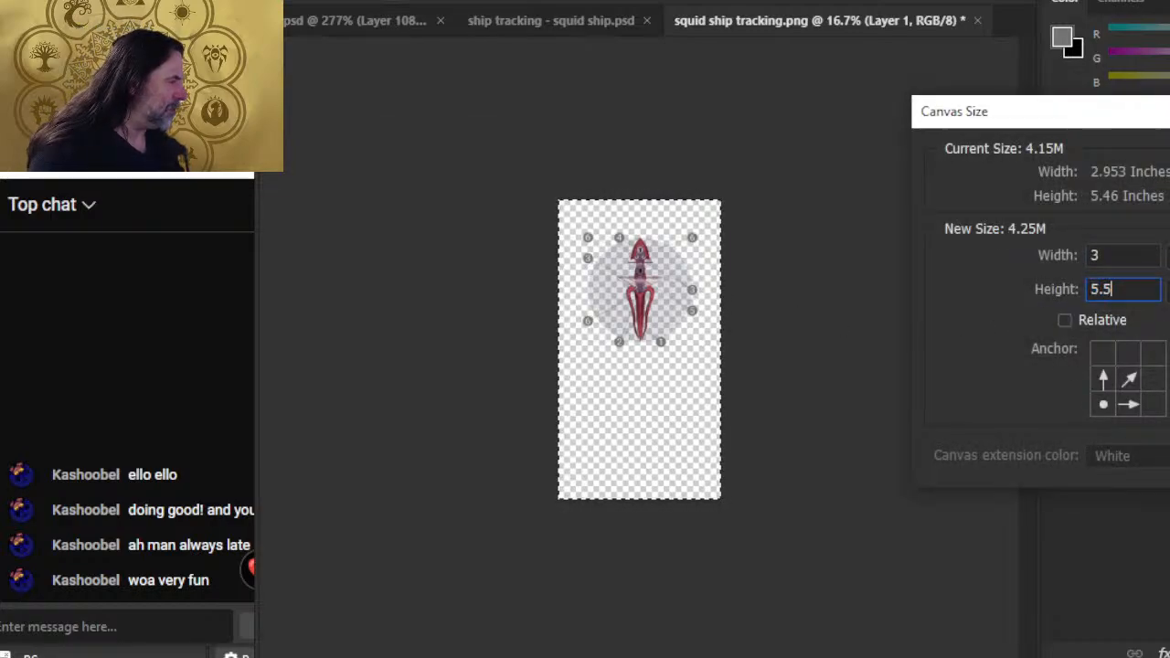
key("Return")
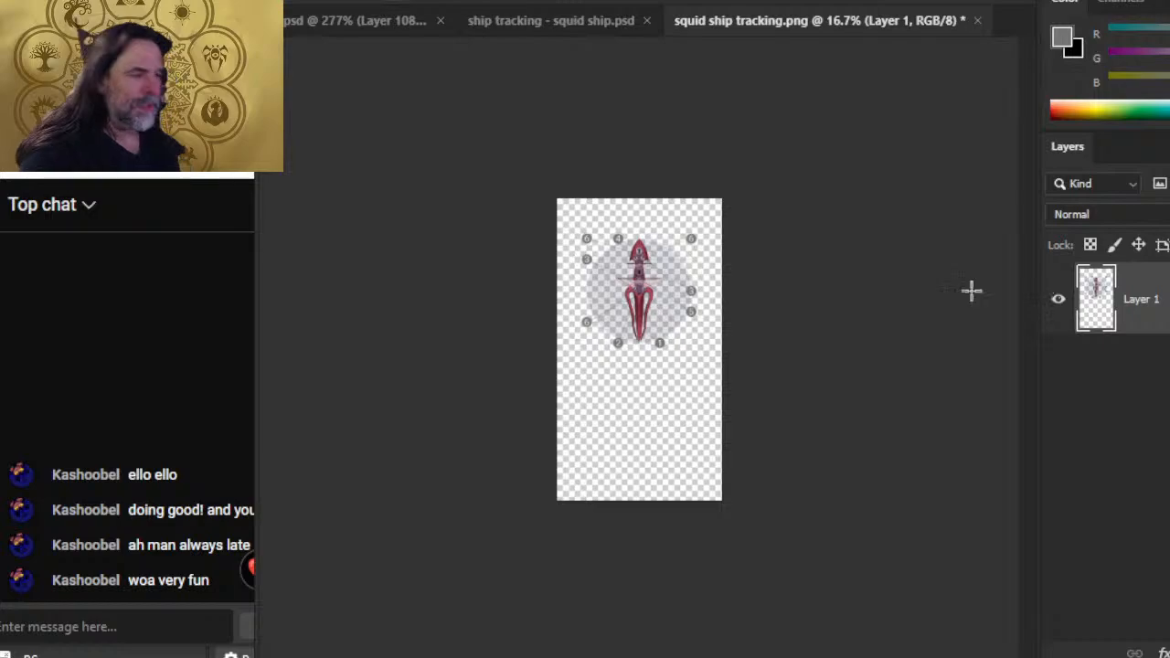
key("ctrl+s")
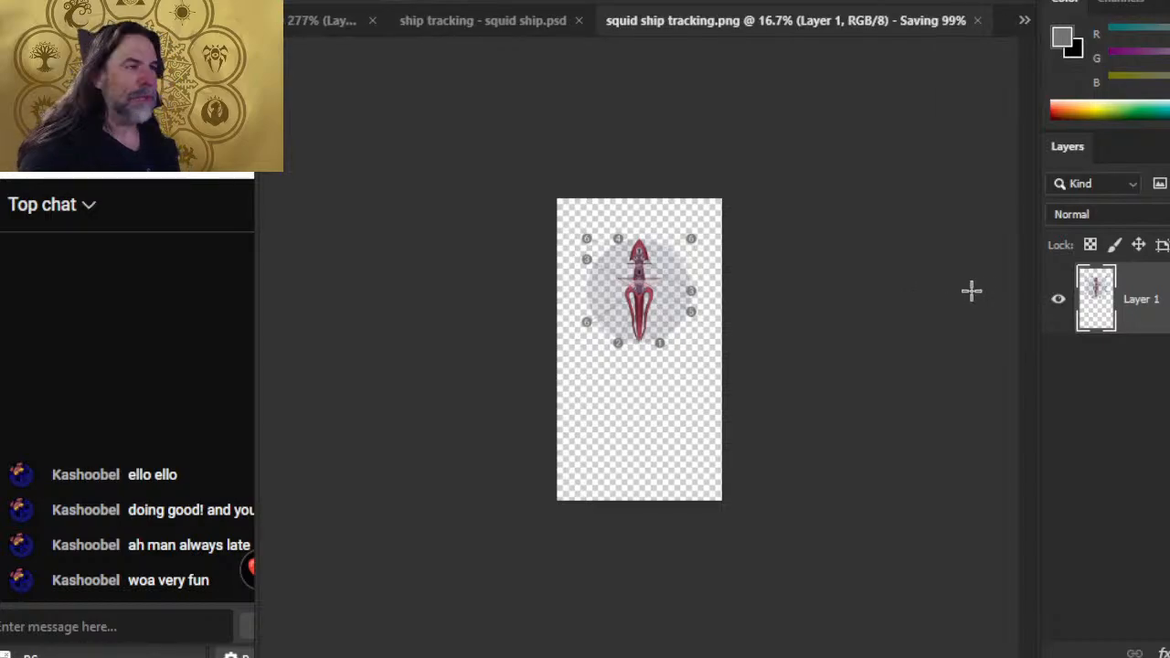
key("Tab")
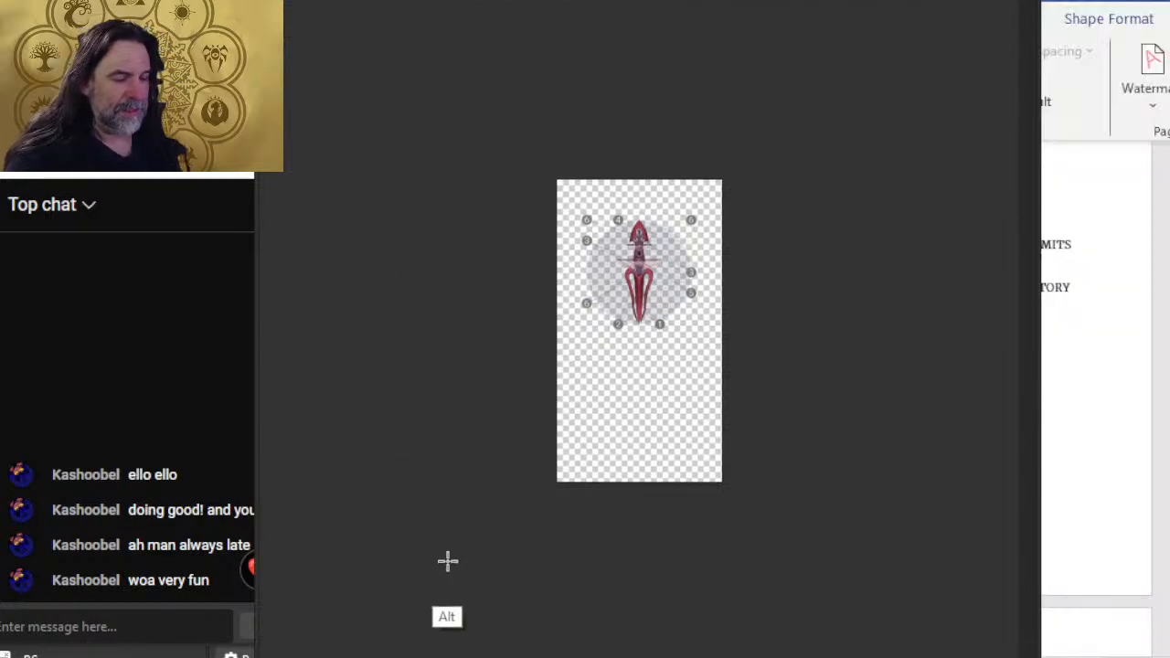
key("alt+Tab")
key("alt+Tab")
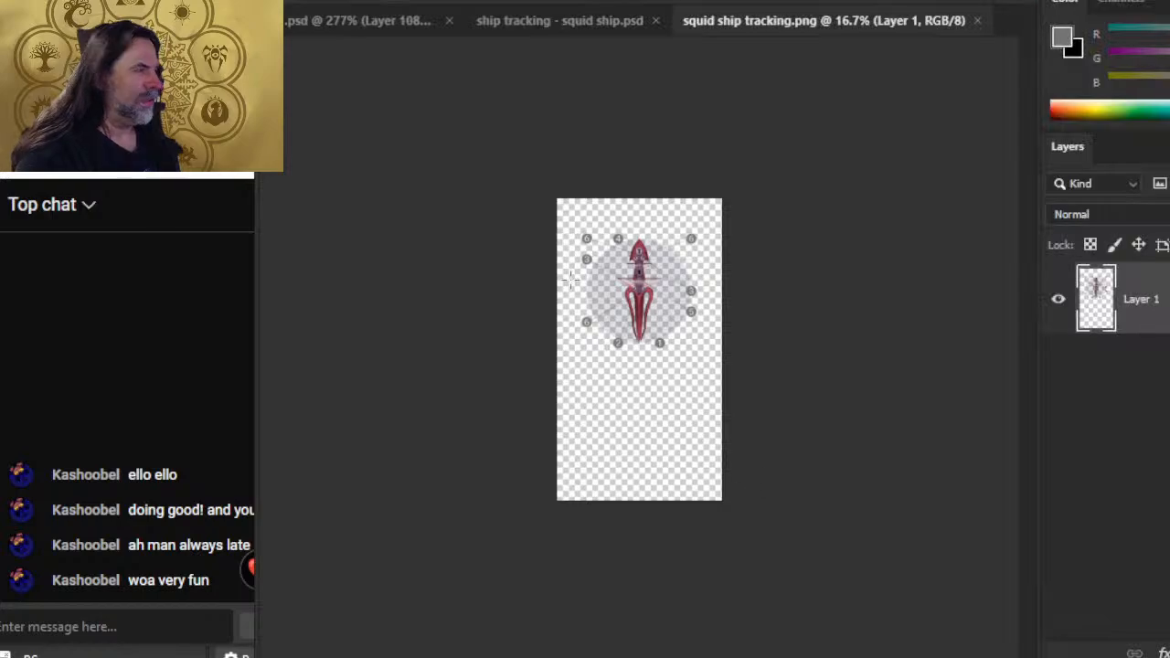
- Check the PNG's canvas size, switch to Word and resize the squid ship placeholder to 5.5 inches high and 3 inches wide
left_click(377, 1)
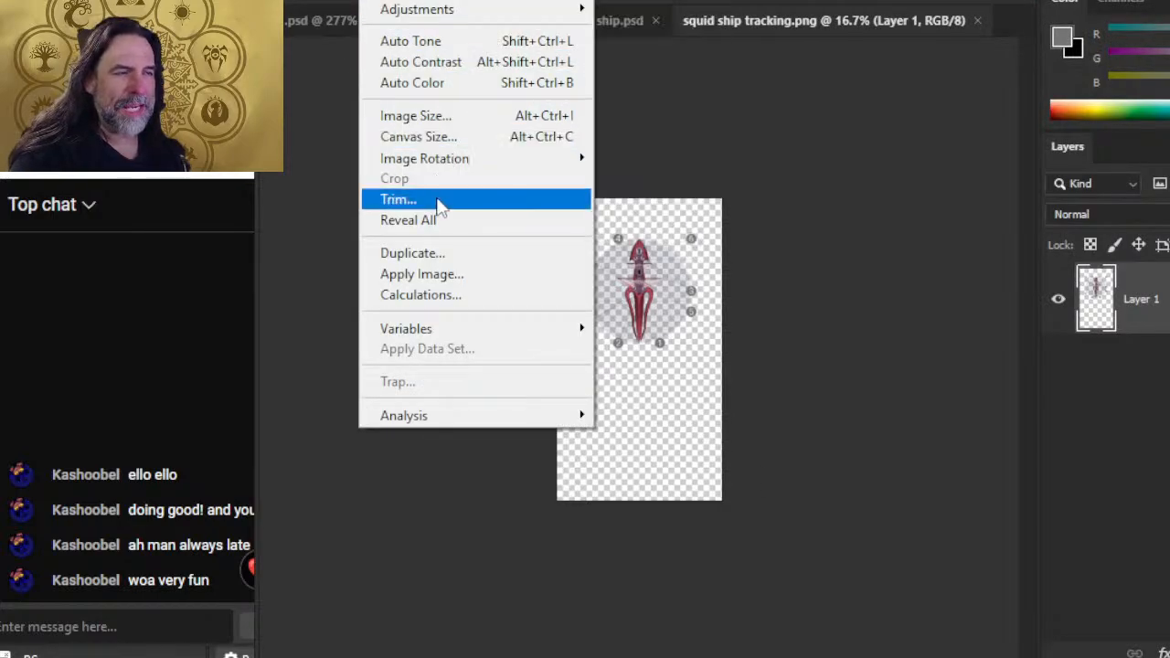
left_click(435, 139)
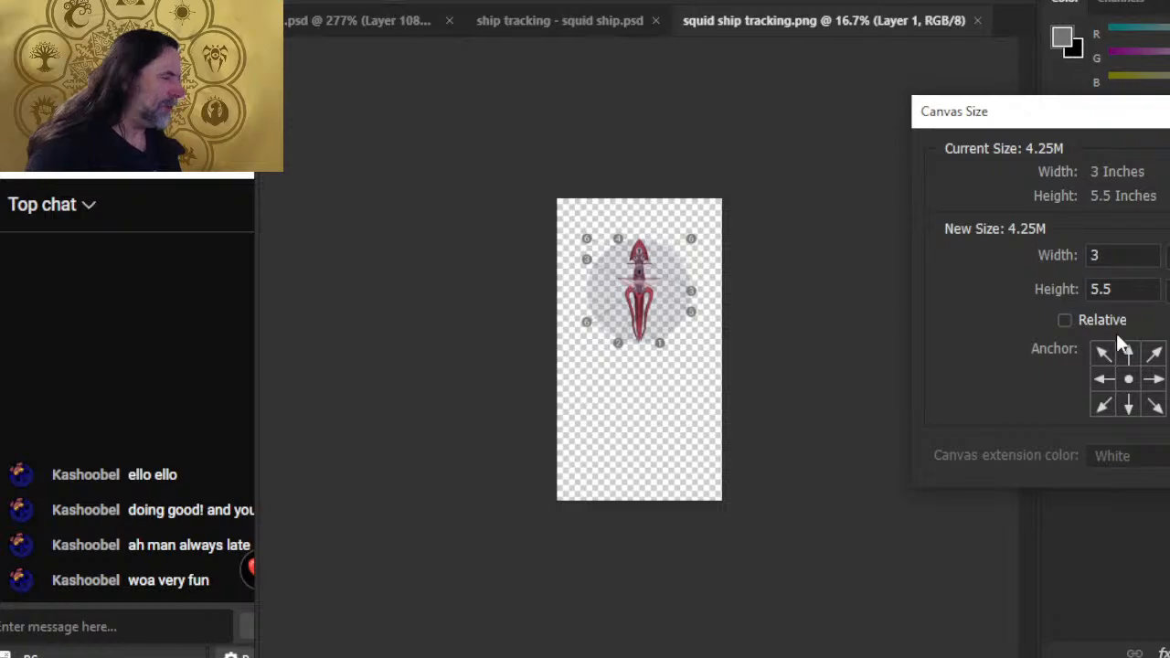
key("alt+Tab")
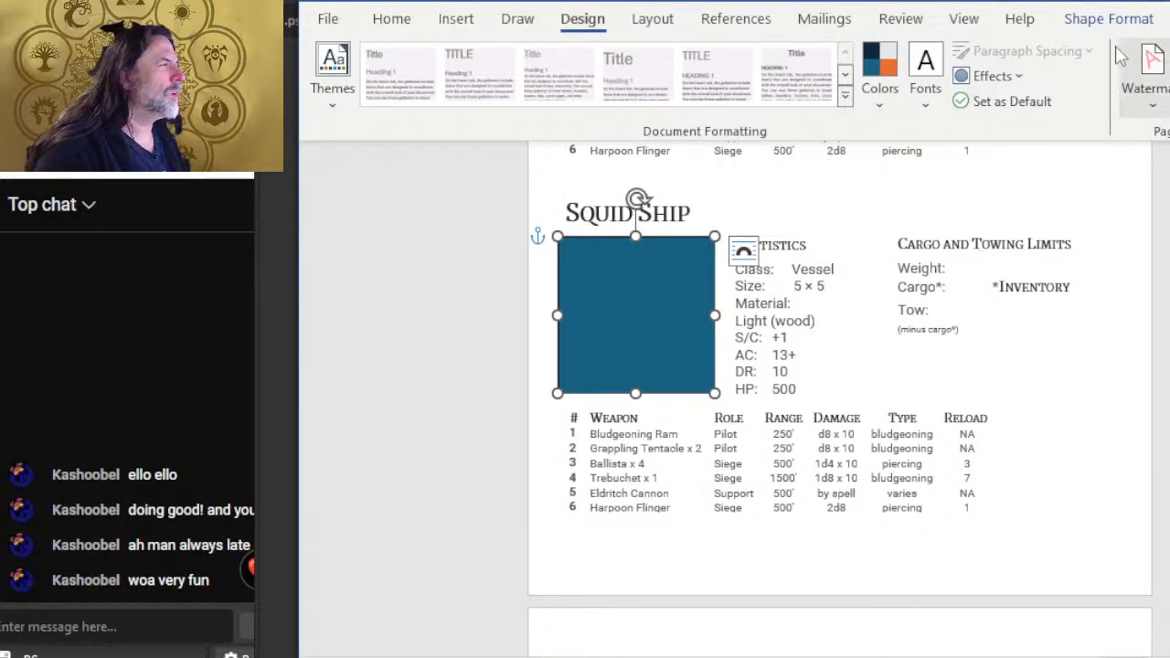
left_click(1088, 22)
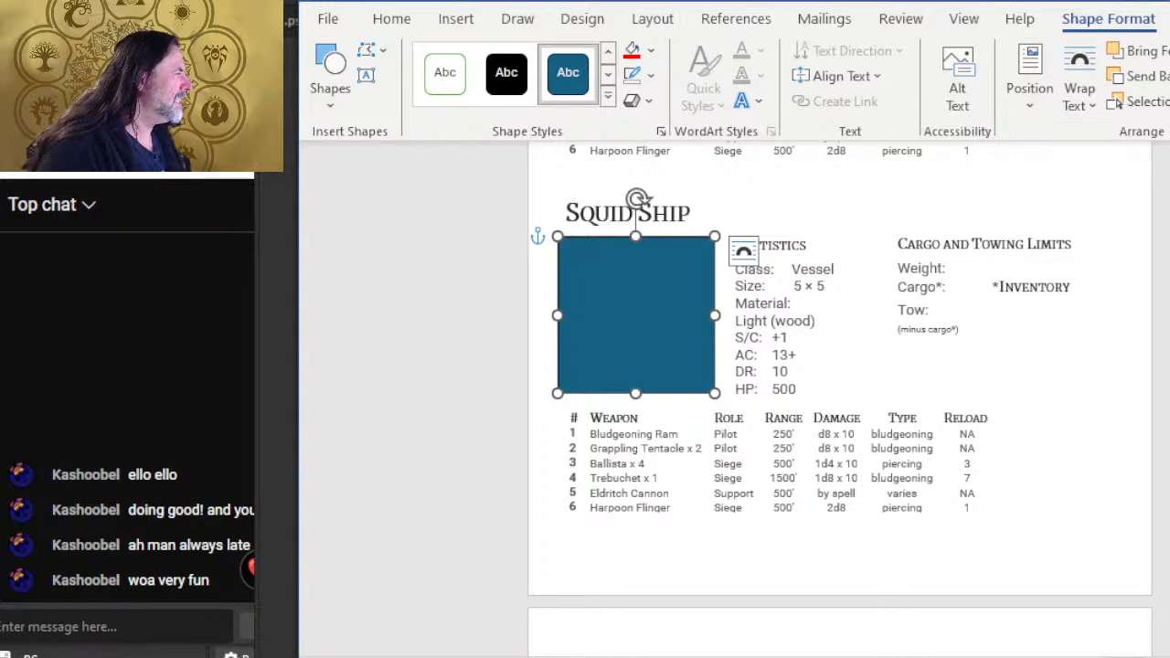
key("Tab")
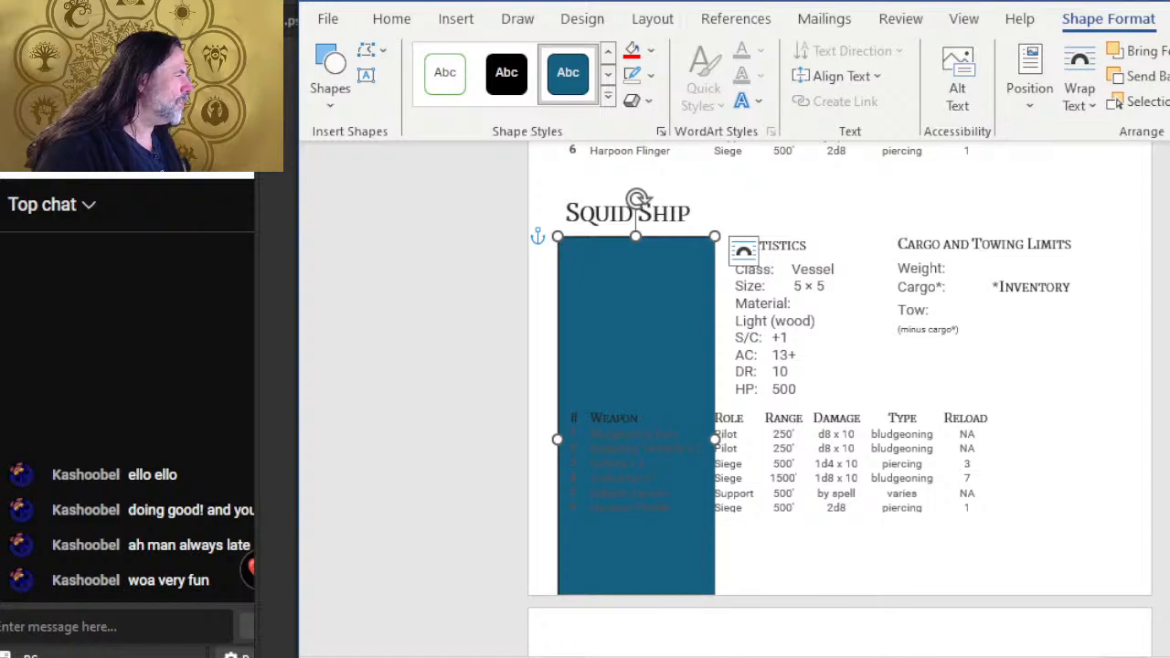
key("alt+Tab")
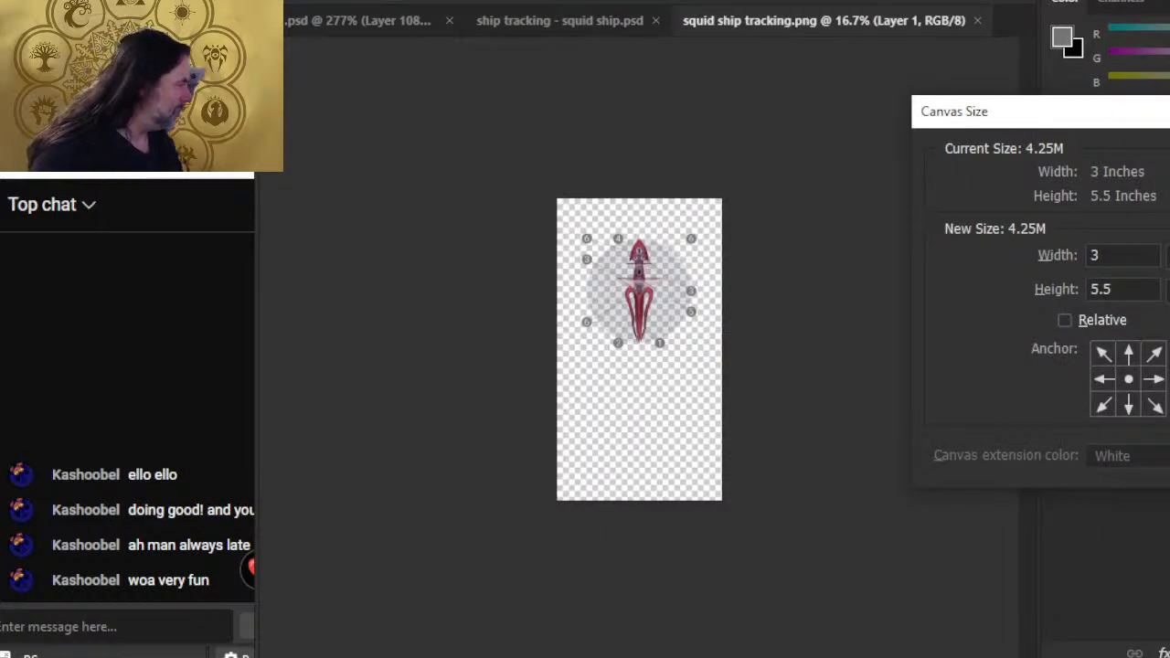
key("alt+Tab")
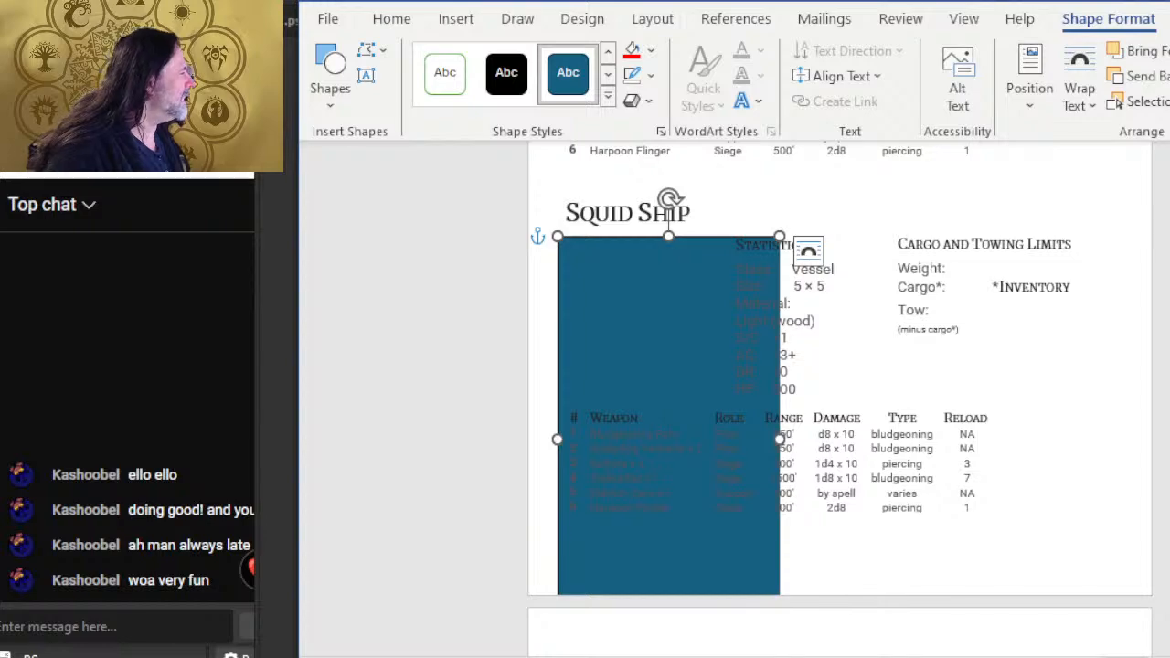
left_click(1047, 101)
key("Escape")
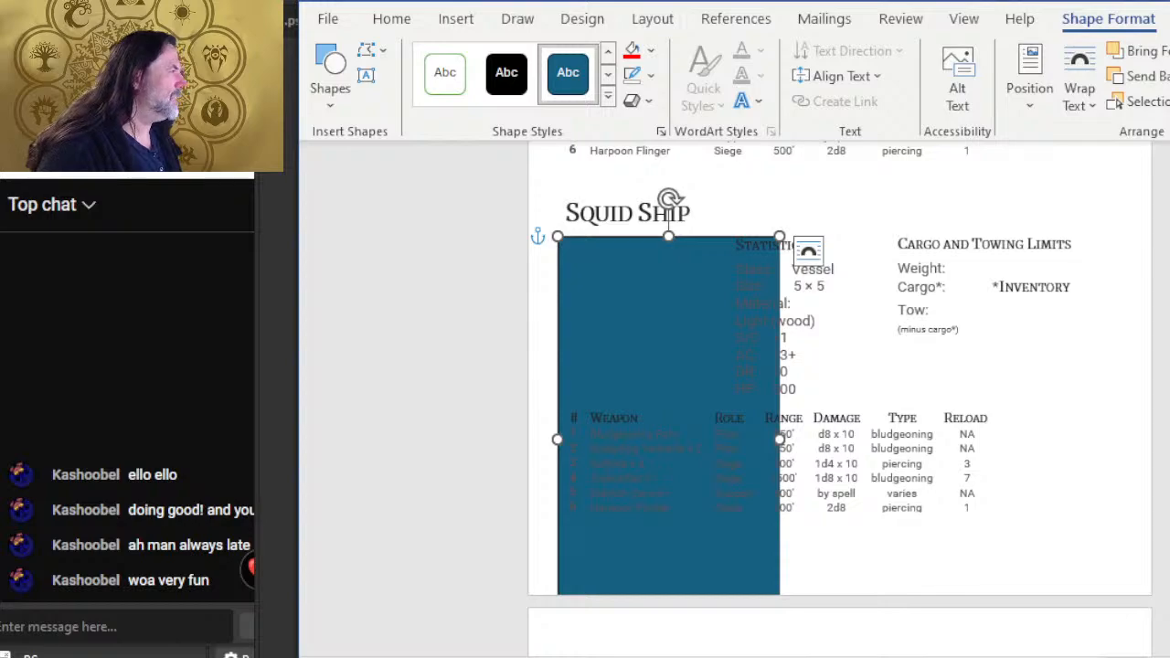
- Move the squid ship placeholder flush with the page's left and bottom edges and remove its outline
key("Left")
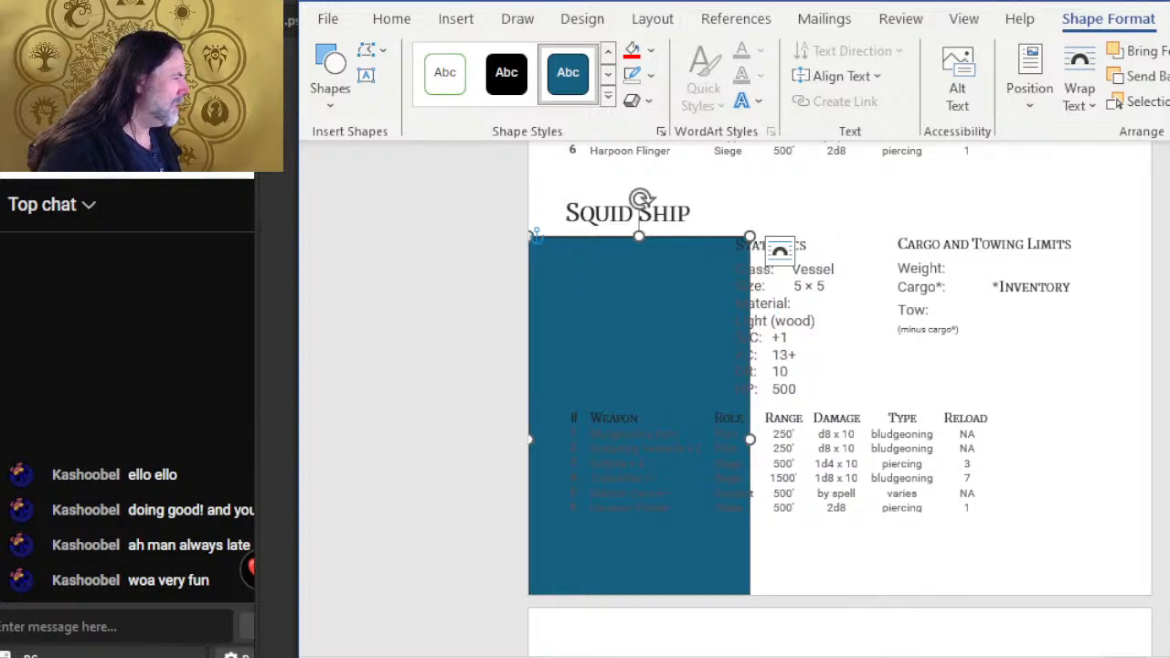
key("Up")
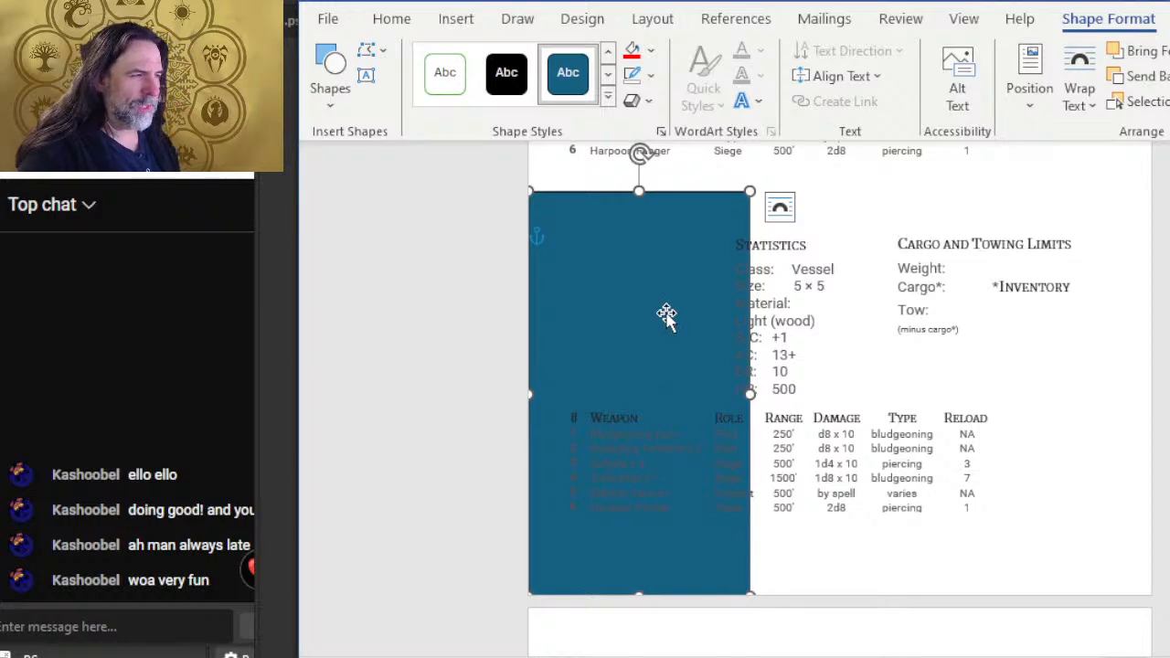
right_click(692, 269)
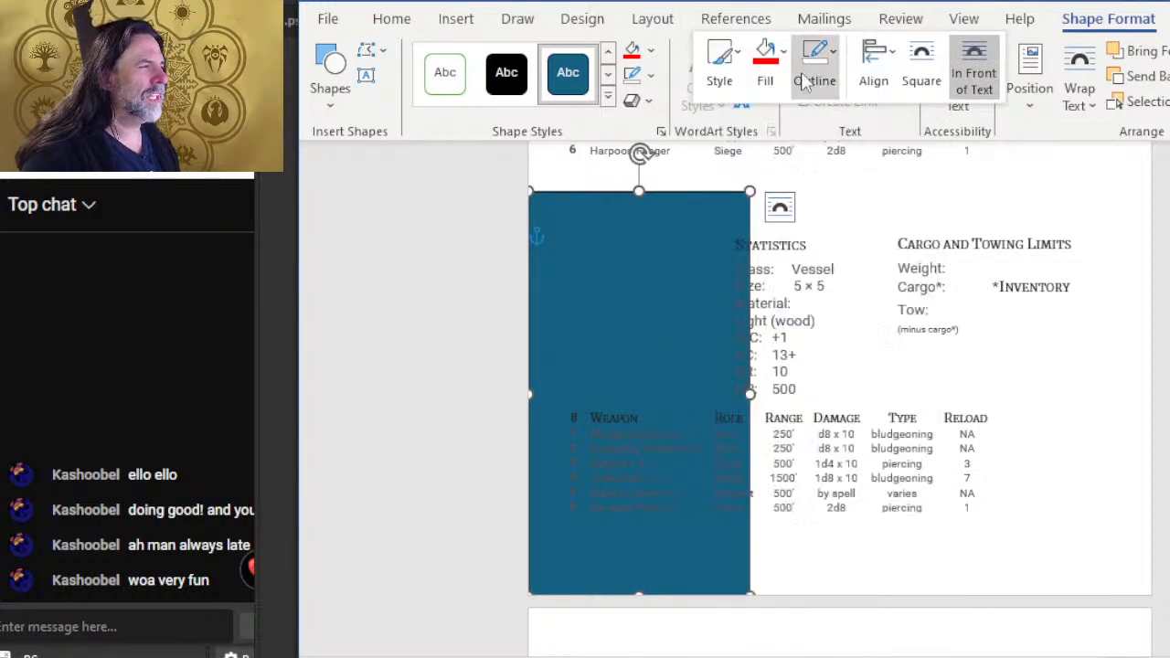
left_click(803, 82)
left_click(882, 386)
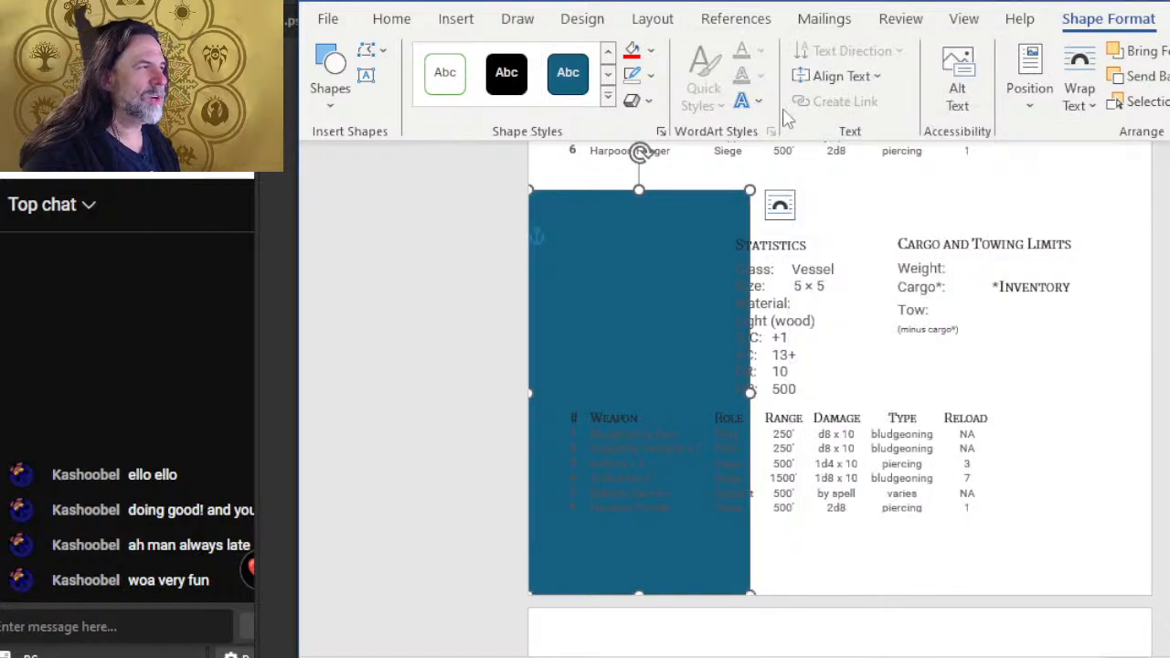
- Fill the squid ship placeholder with the picture "squid ship tracking" from the tokens > ships folder
right_click(737, 216)
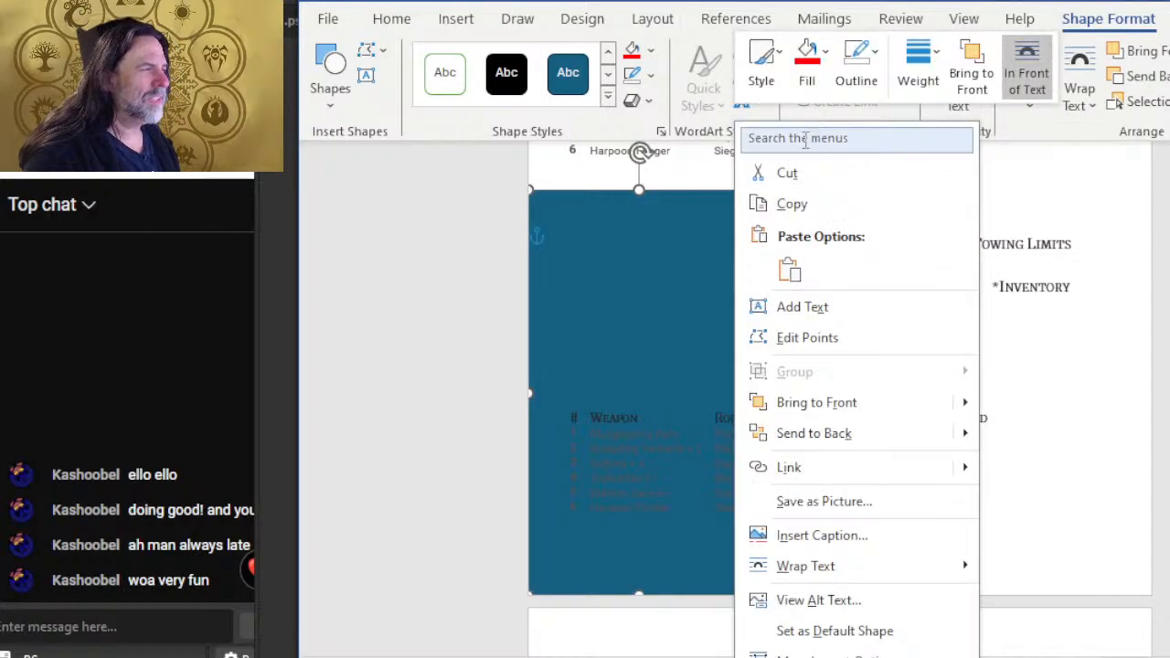
left_click(810, 75)
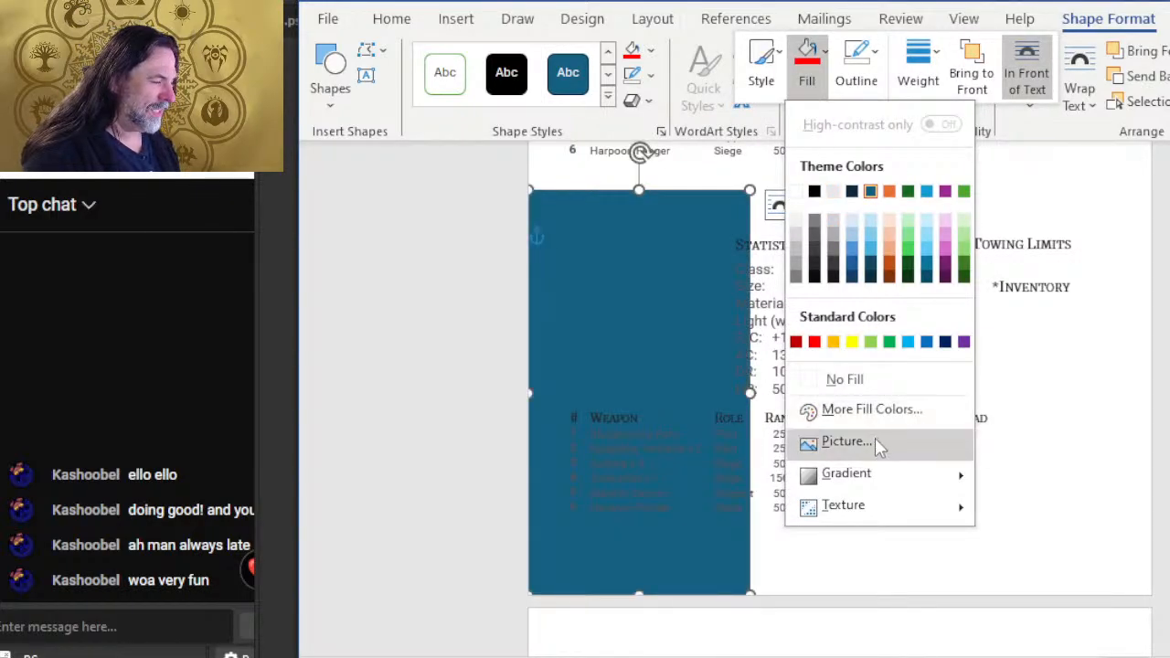
left_click(875, 443)
left_click(807, 234)
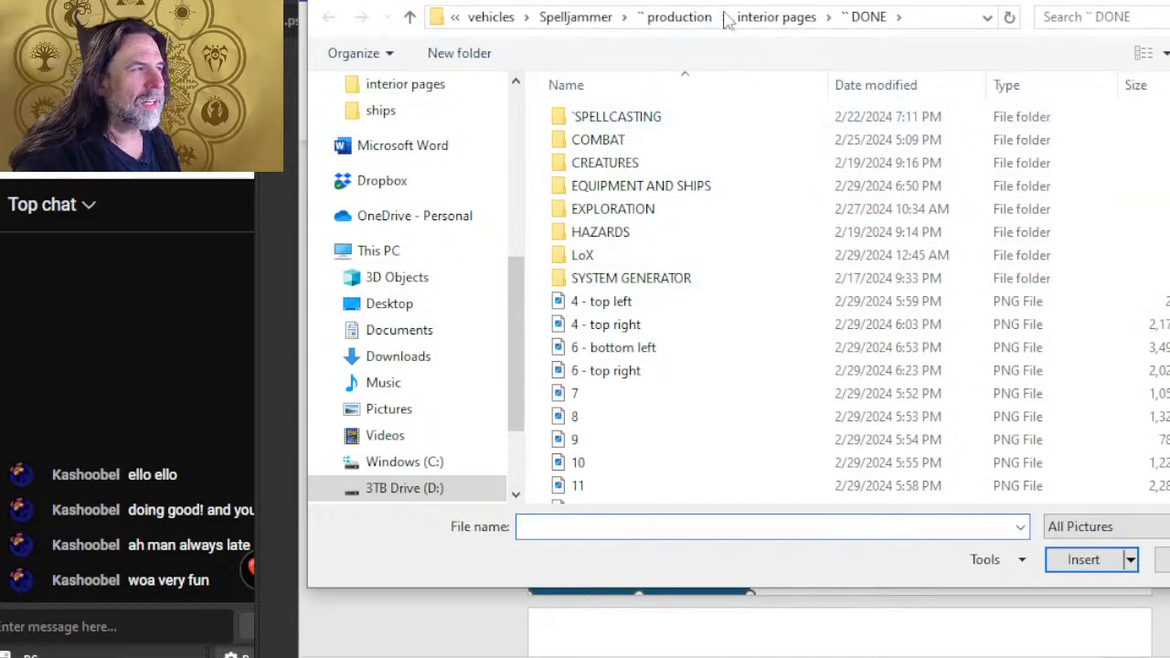
left_click(763, 17)
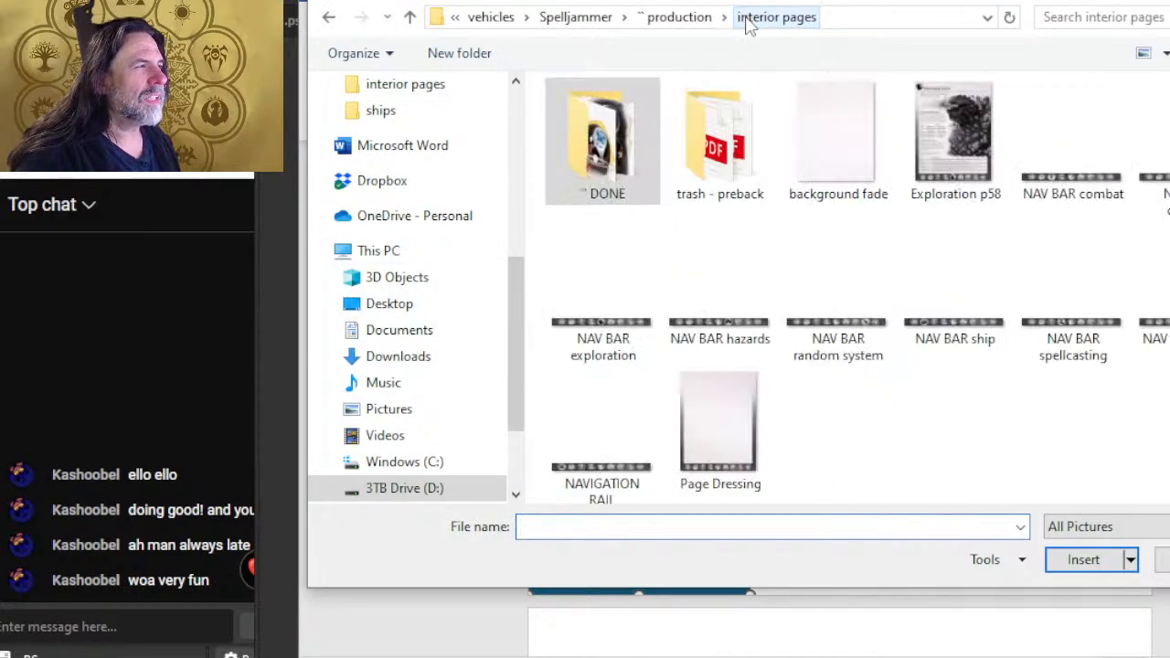
left_click(682, 25)
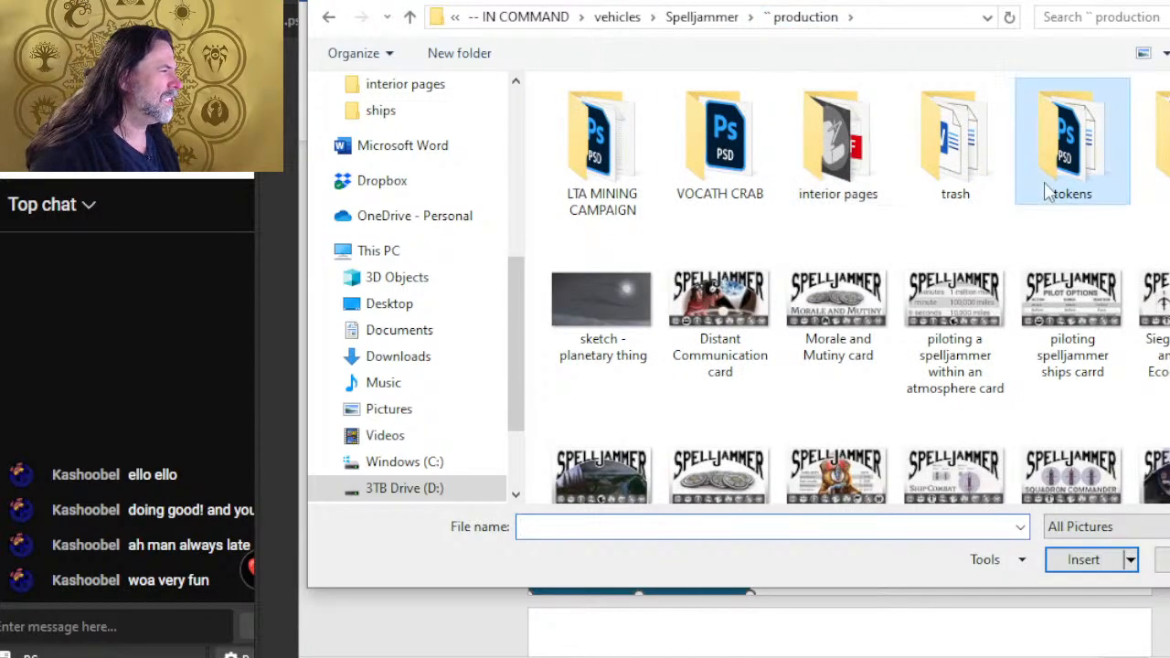
double_click(1050, 192)
double_click(840, 146)
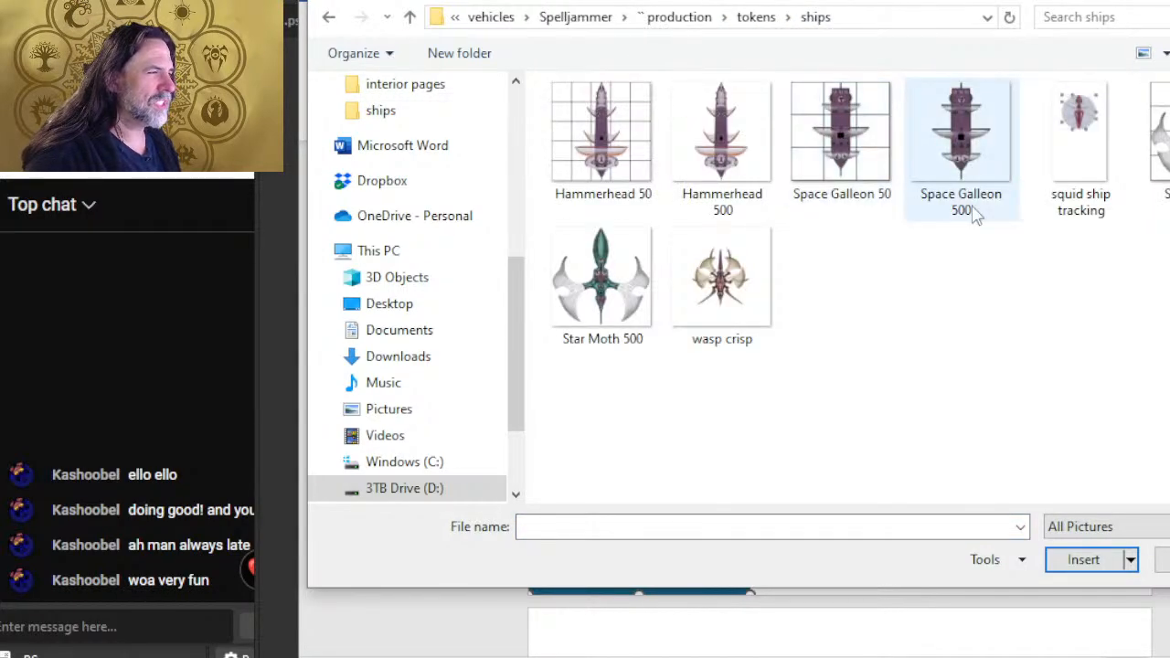
double_click(1077, 128)
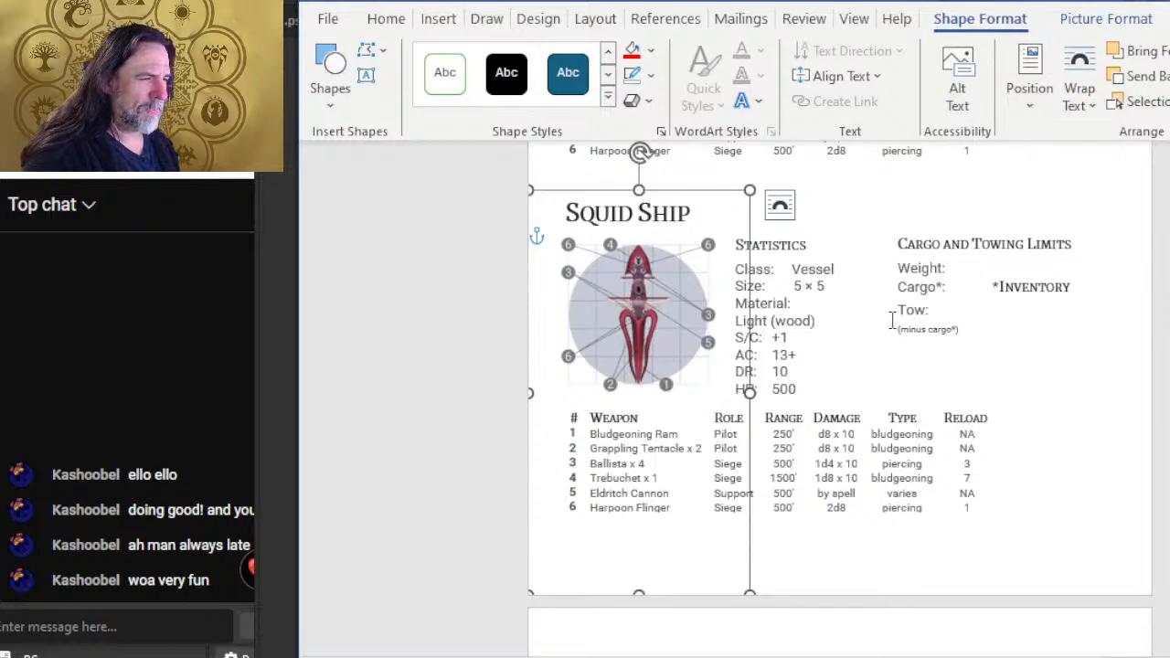
left_click(1098, 295)
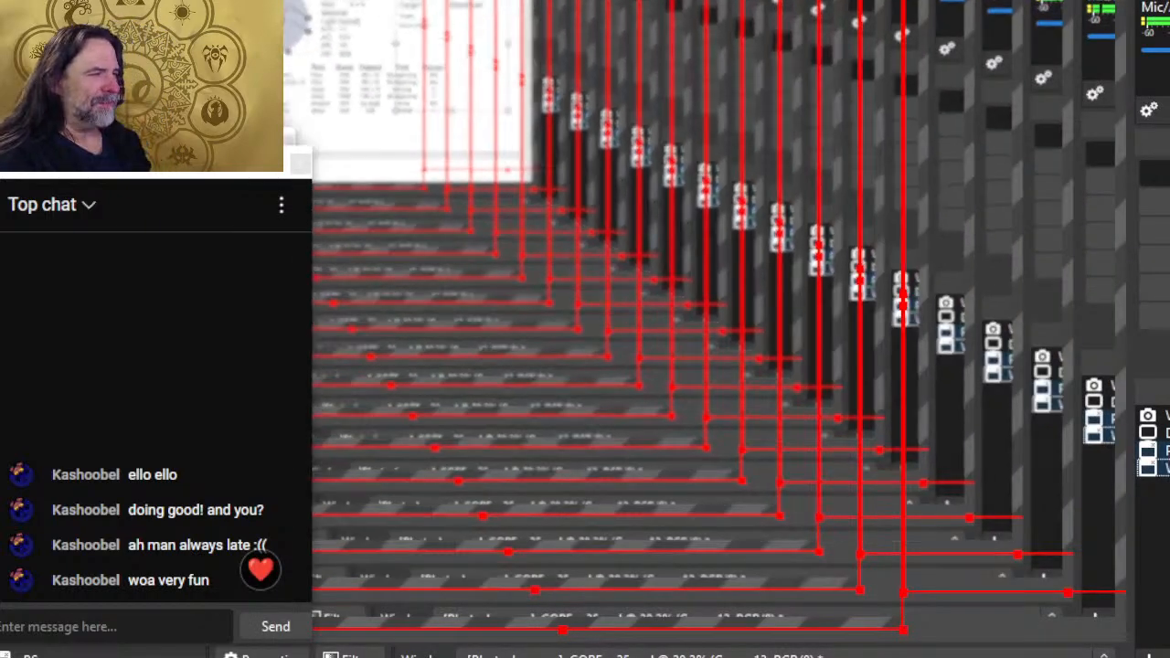
- Examine how the squid ship diagram sits beneath its heading and beside the statistics block and weapon table
key("alt+Tab")
key("alt+Tab")
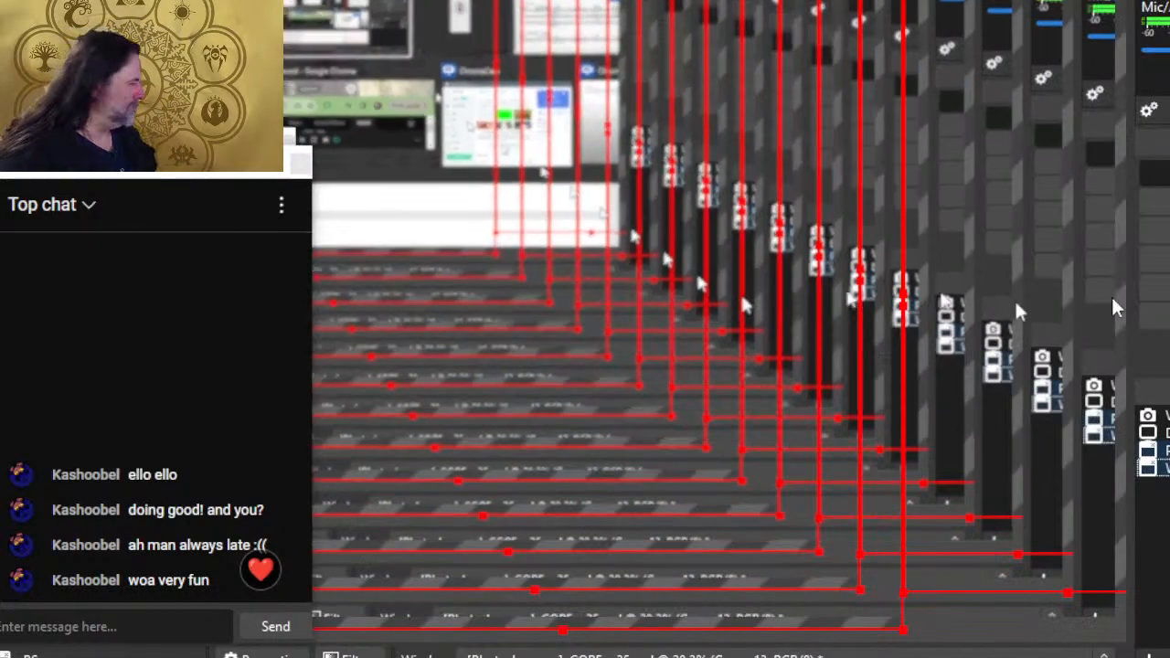
key("alt+Tab")
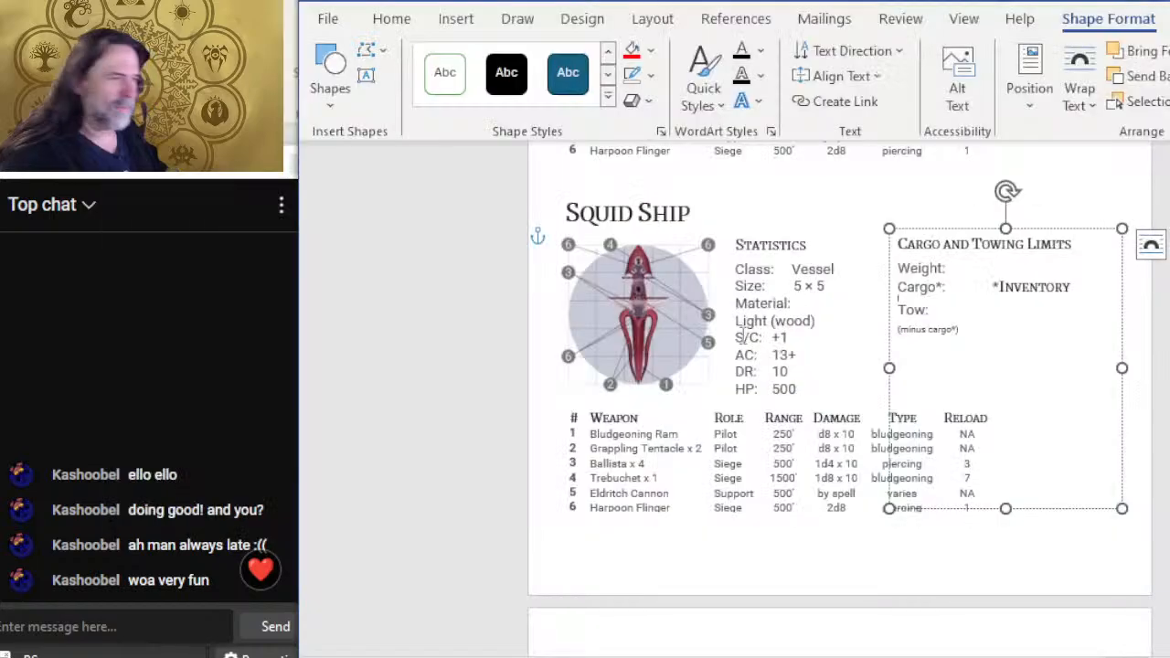
scroll(619, 304, "up", 5)
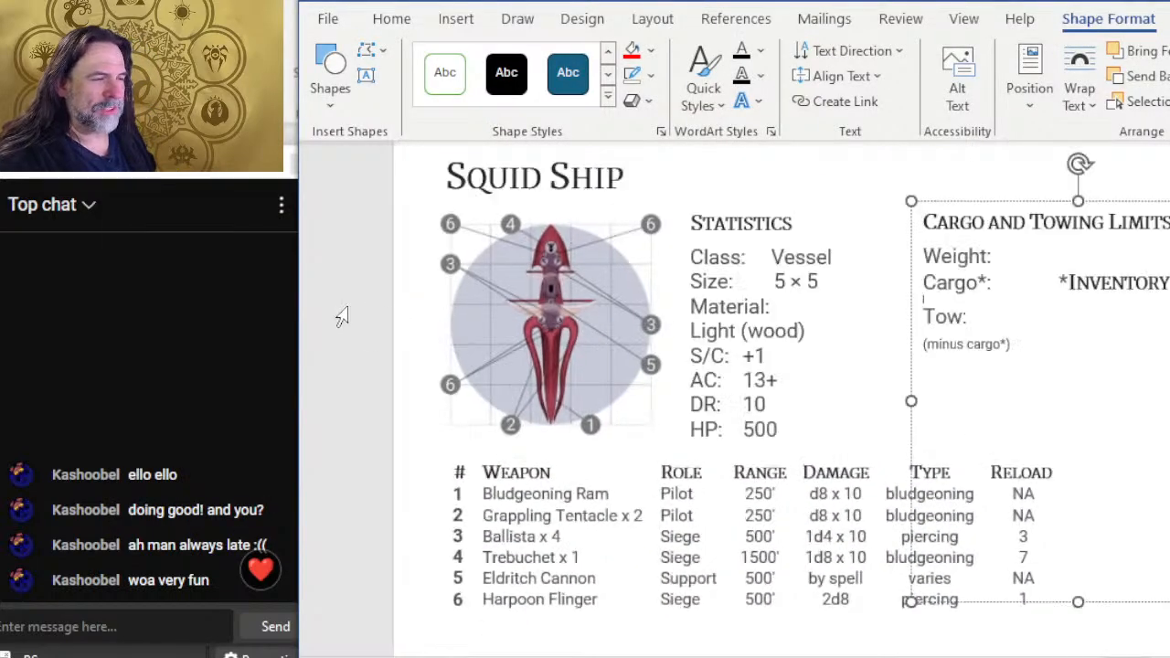
left_click(332, 315)
scroll(444, 318, "down", 3)
scroll(449, 326, "down", 3)
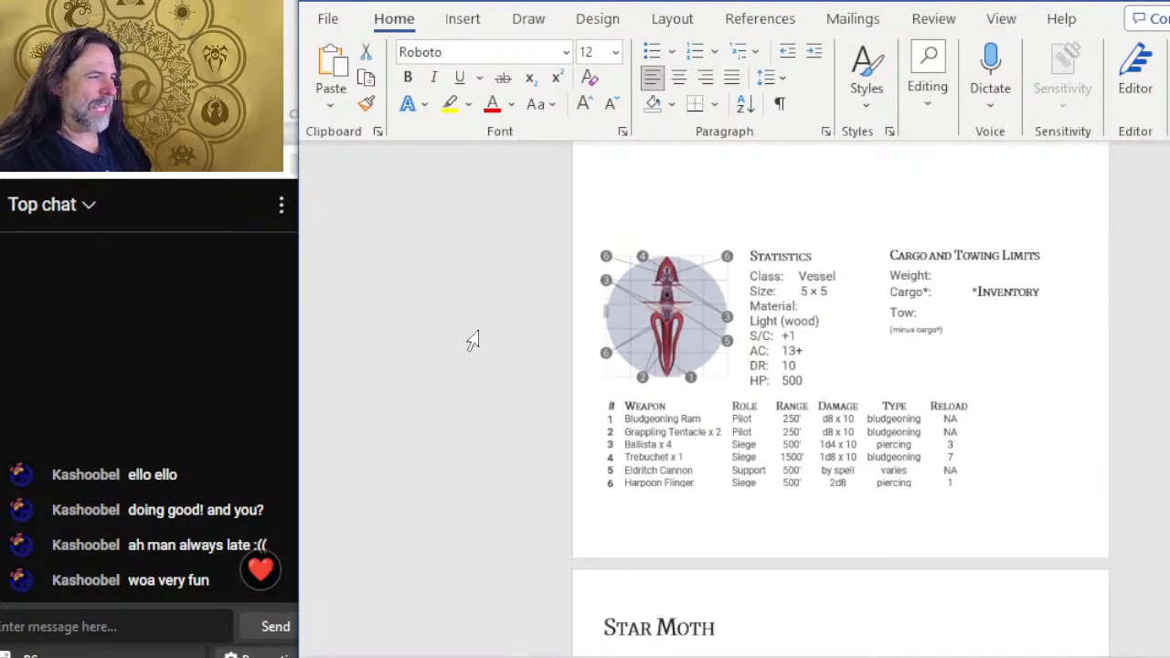
scroll(591, 382, "up", 4)
scroll(606, 399, "down", 3)
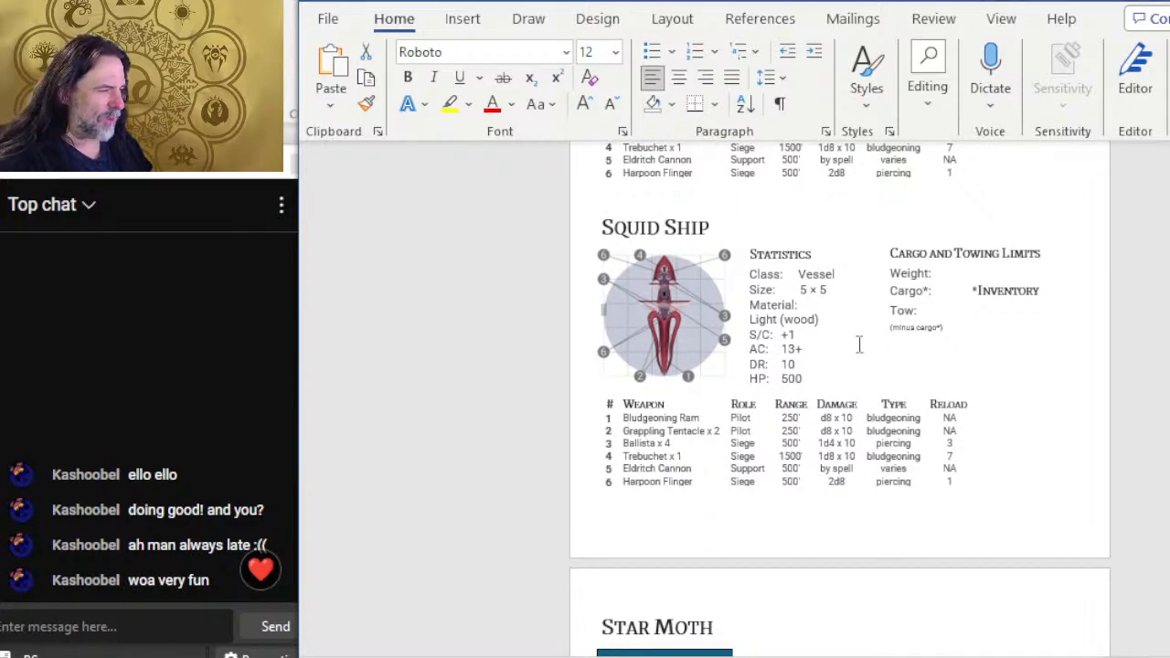
scroll(658, 339, "up", 3)
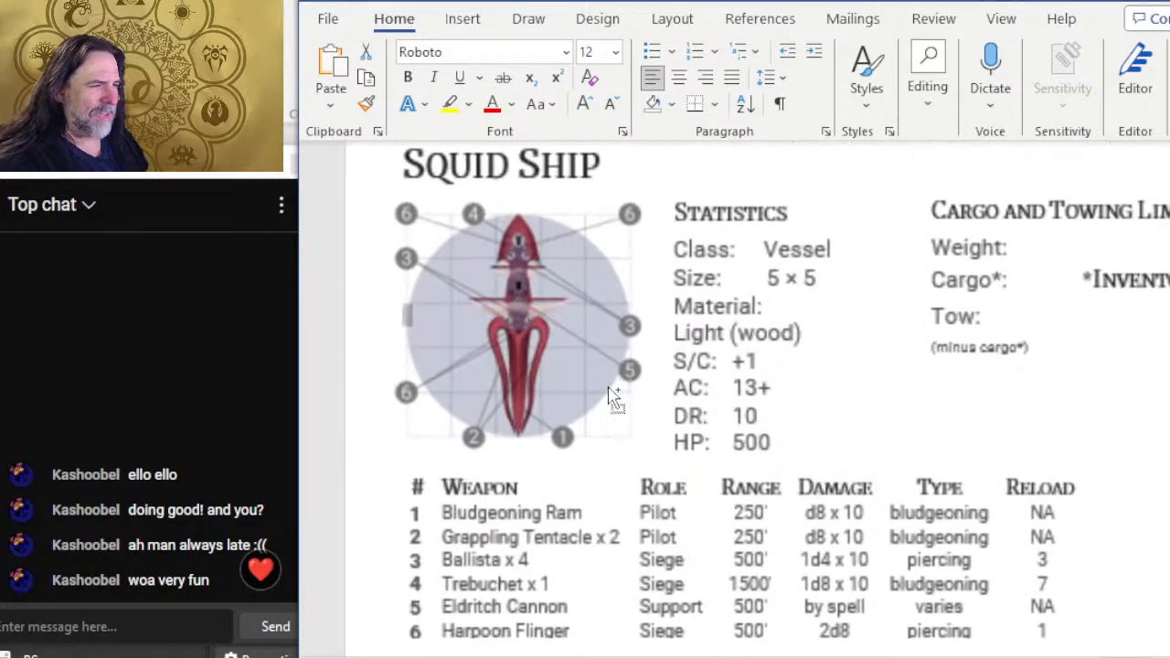
left_click(954, 283)
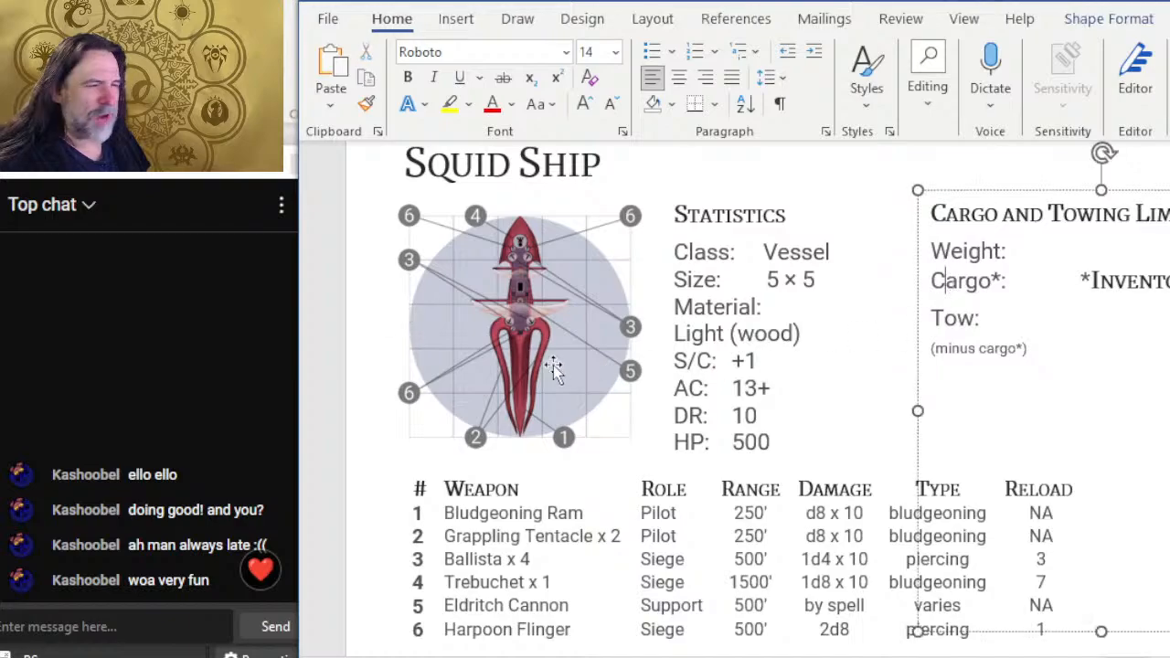
left_click(823, 194)
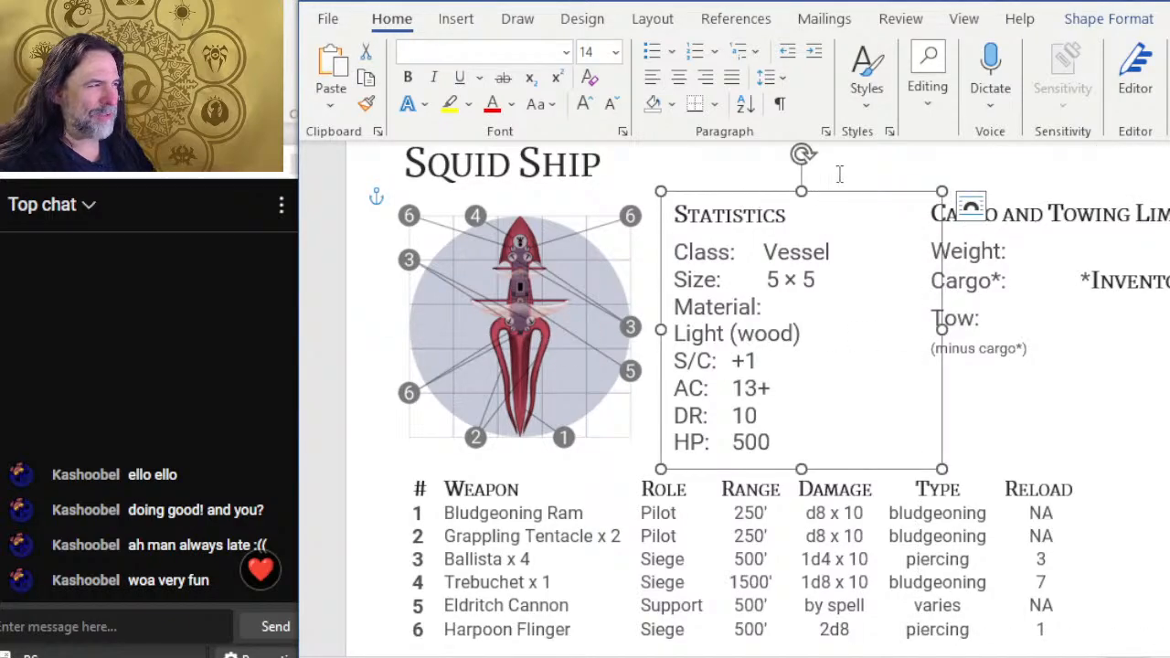
left_click(840, 173)
- Review the squid ship entry's layout against the entries above and below, including the cargo block and weapon rows
scroll(737, 243, "down", 4)
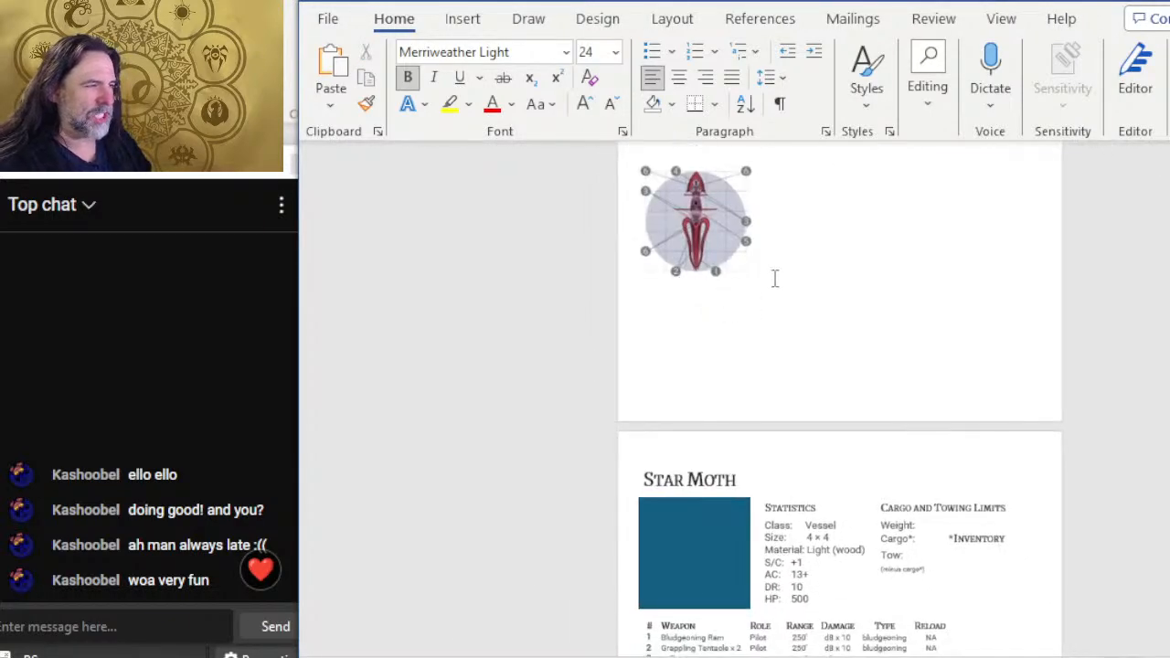
scroll(779, 280, "down", 2)
scroll(1010, 480, "up", 4)
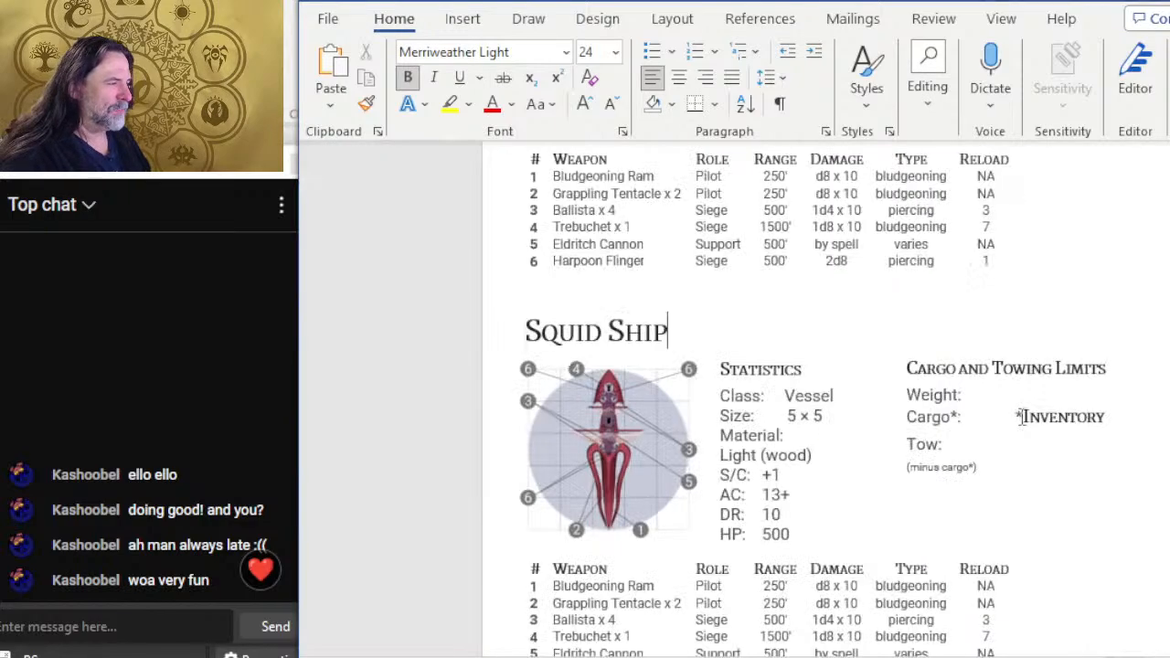
scroll(902, 437, "down", 3)
scroll(841, 410, "up", 2)
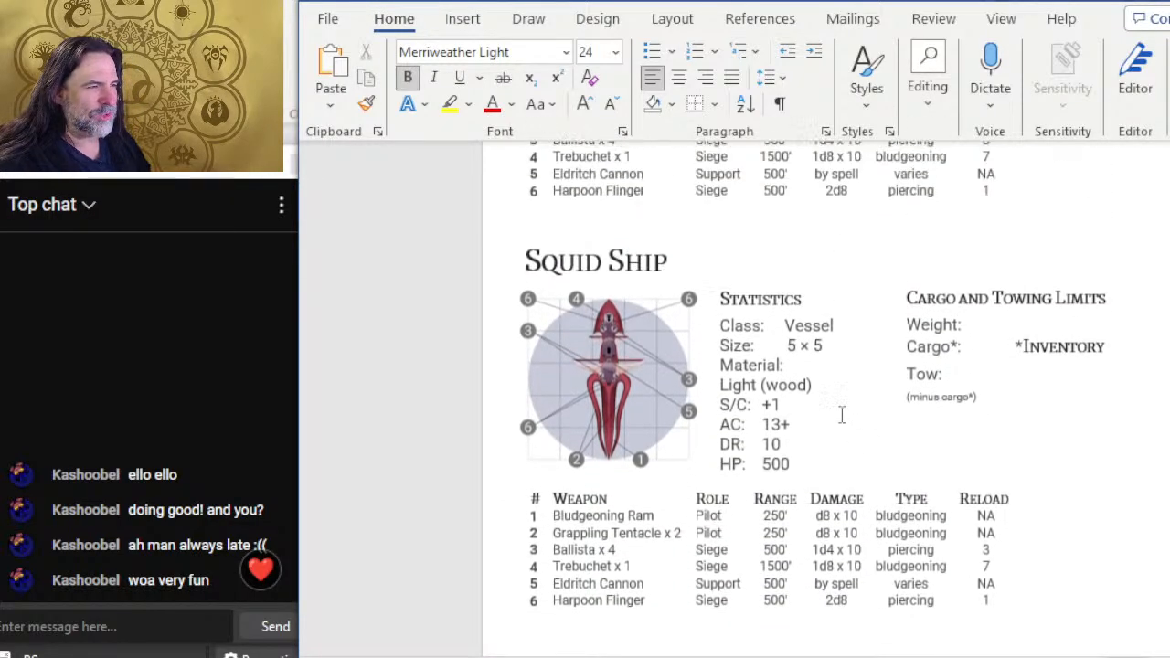
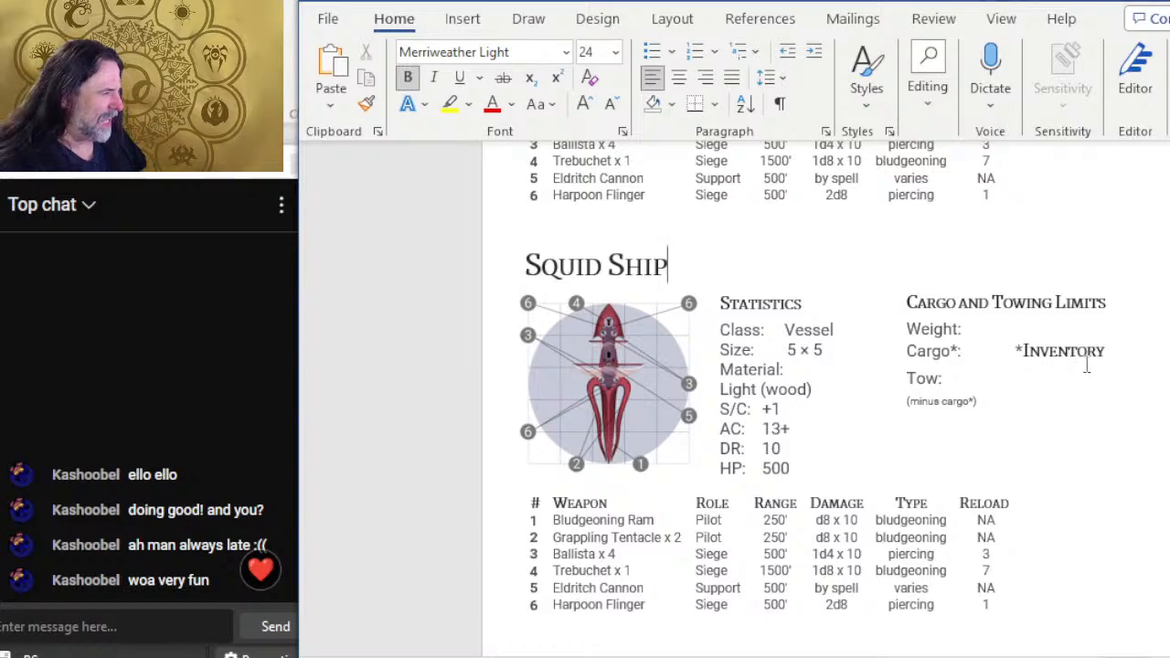
scroll(1087, 365, "down", 2)
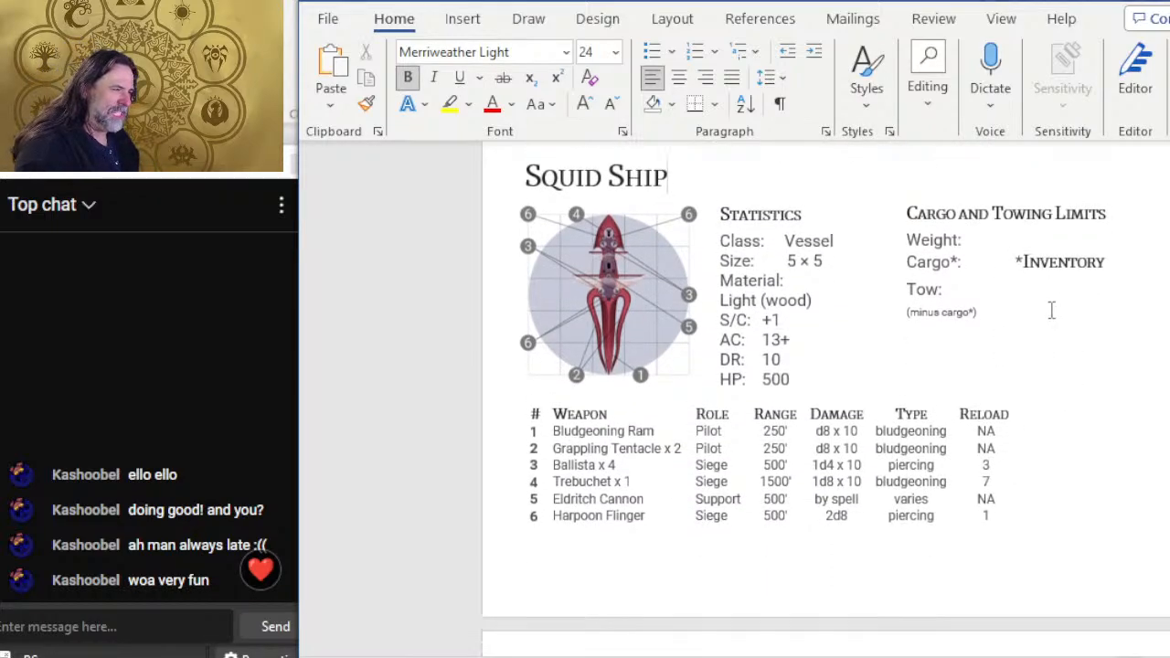
scroll(1061, 283, "down", 3)
scroll(1068, 266, "up", 2)
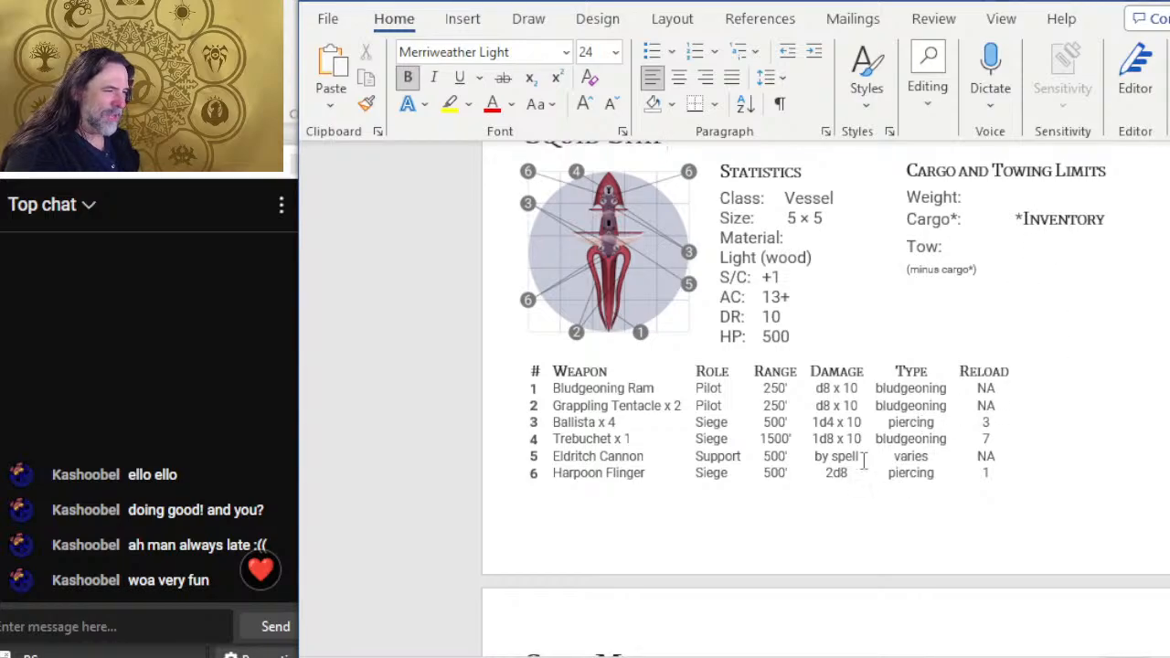
scroll(780, 397, "up", 2, "ctrl")
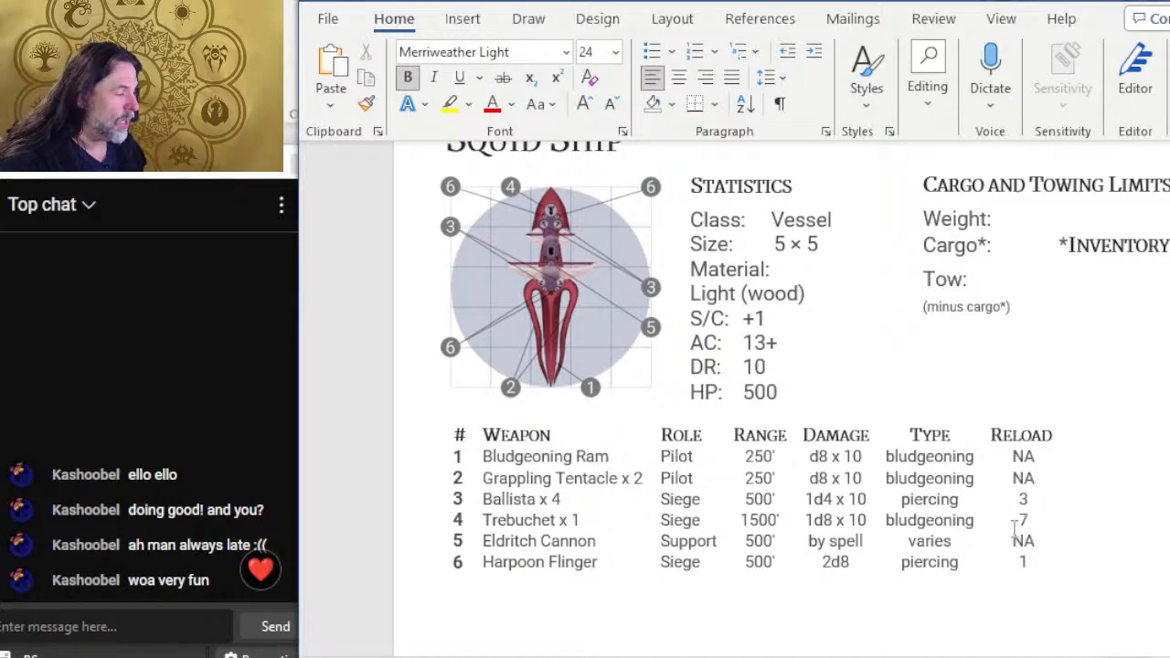
- Delete the weapon rows beneath the header of the squid ship's weapon table and add blank lines below it
left_click(1072, 546)
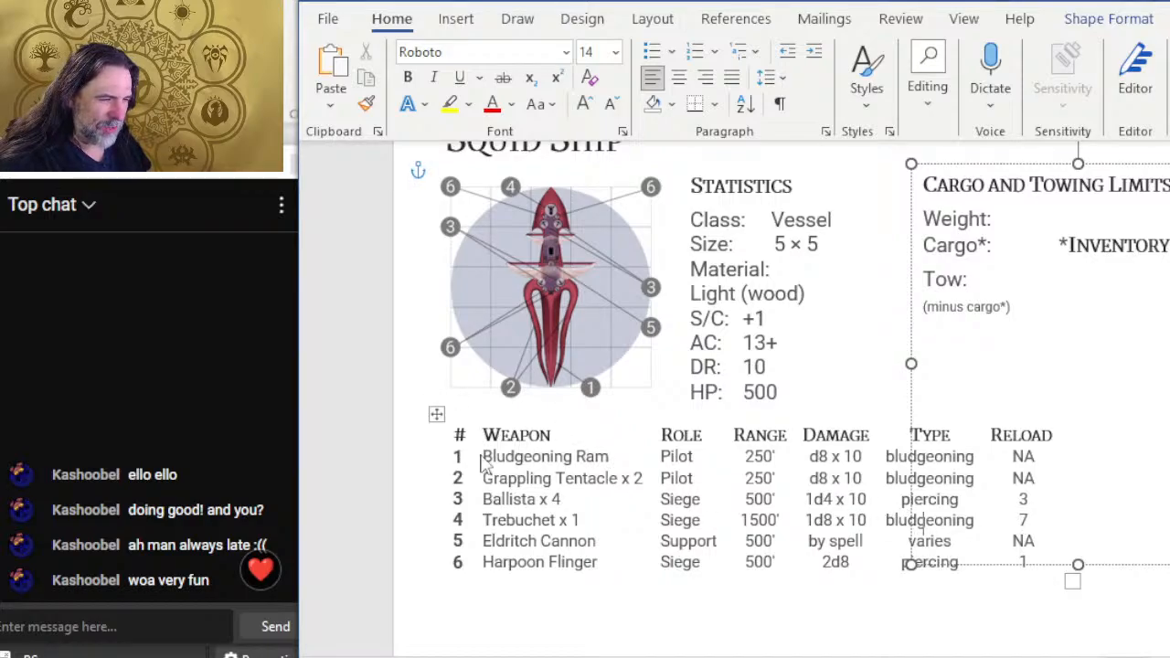
left_click(491, 456)
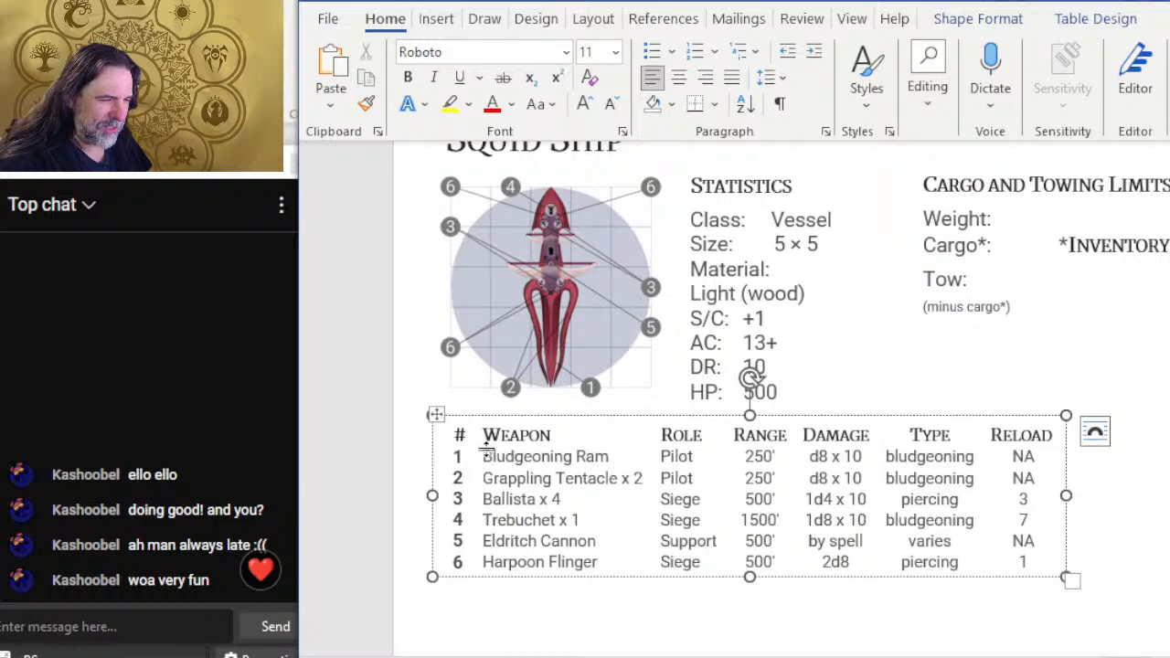
left_click_drag(488, 447, 545, 467)
key("ctrl+z")
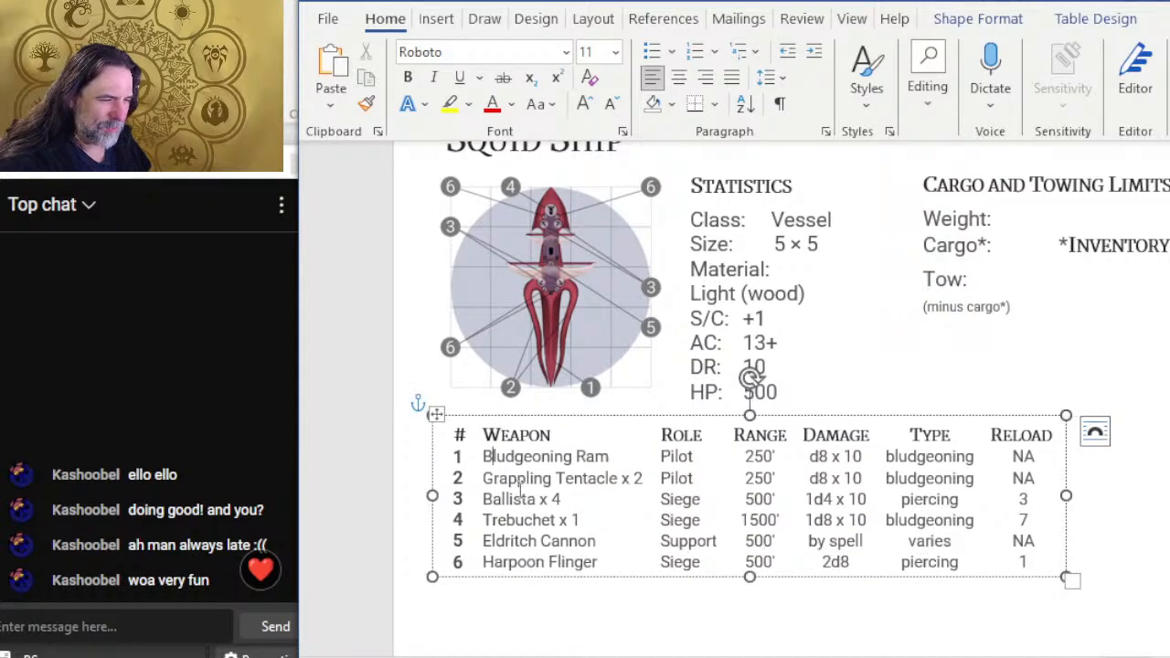
left_click(482, 462)
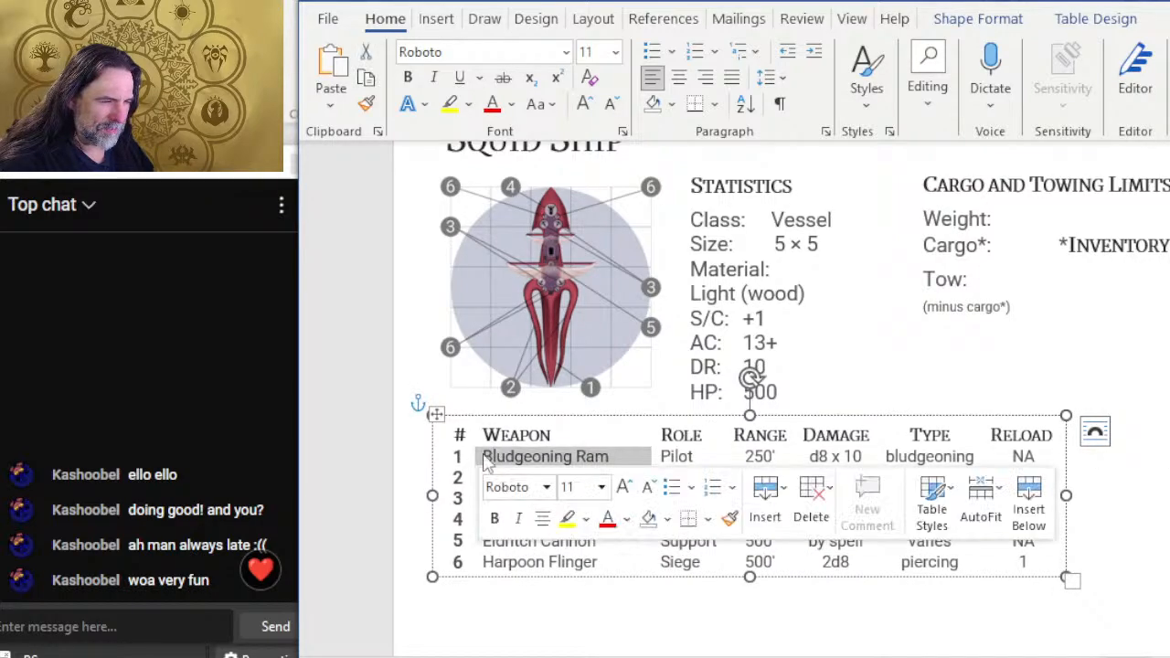
left_click(487, 456)
left_click_drag(488, 457, 1022, 578)
key("BackSpace")
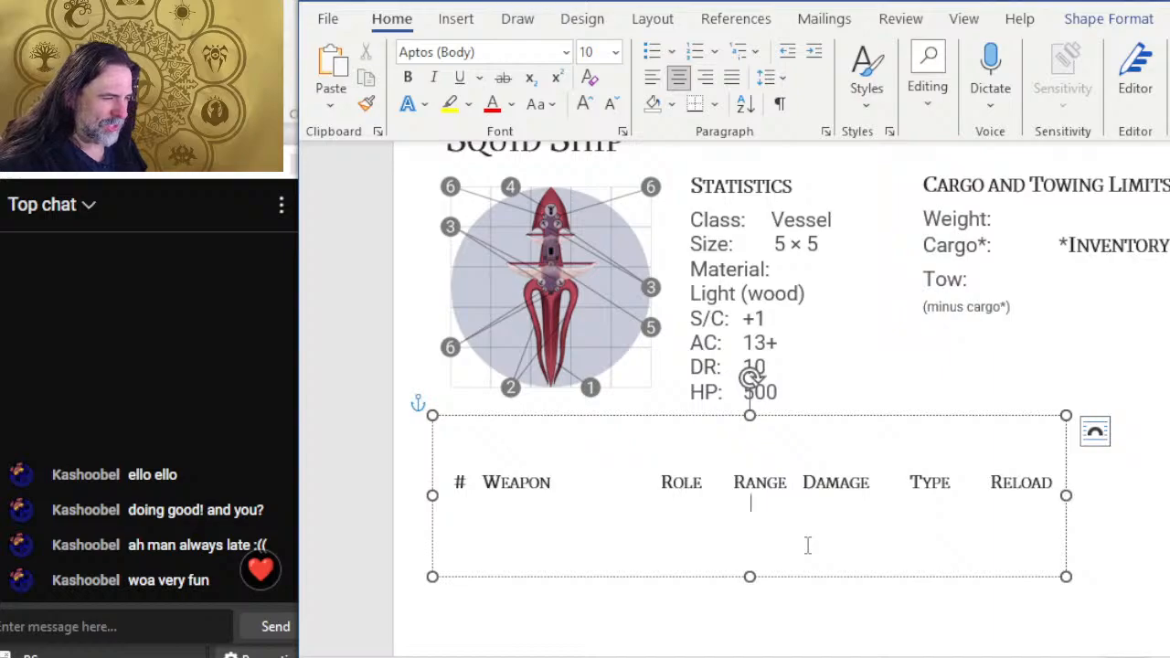
key("Return")
key("Return")
key("Return")
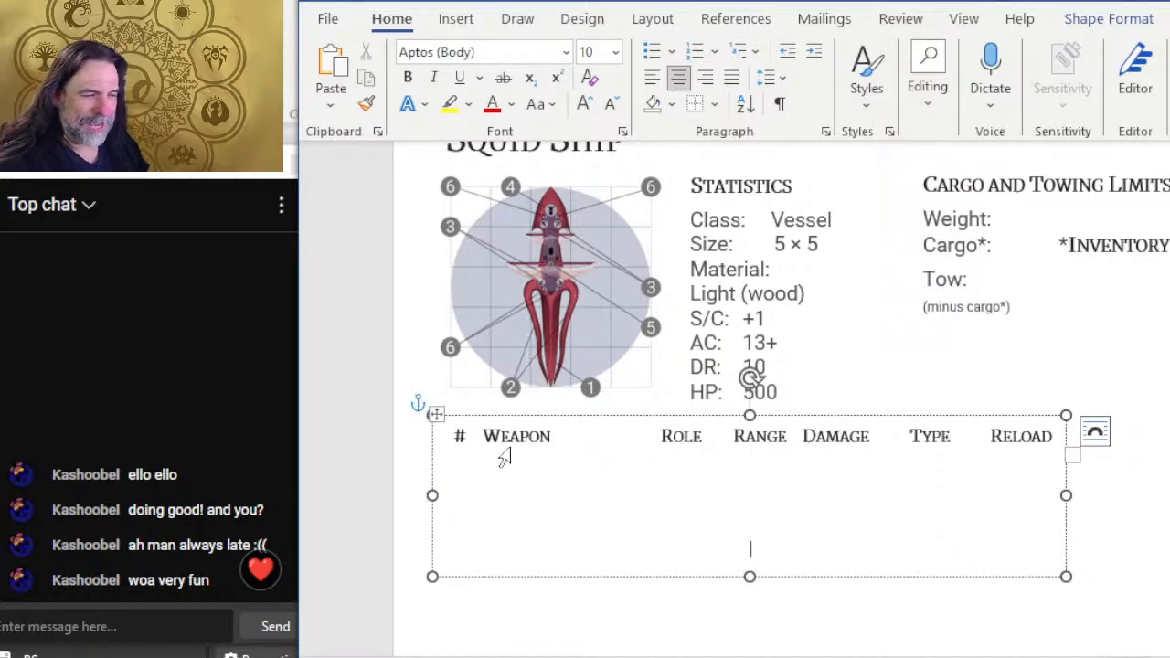
scroll(558, 473, "down", 3)
left_click(543, 388)
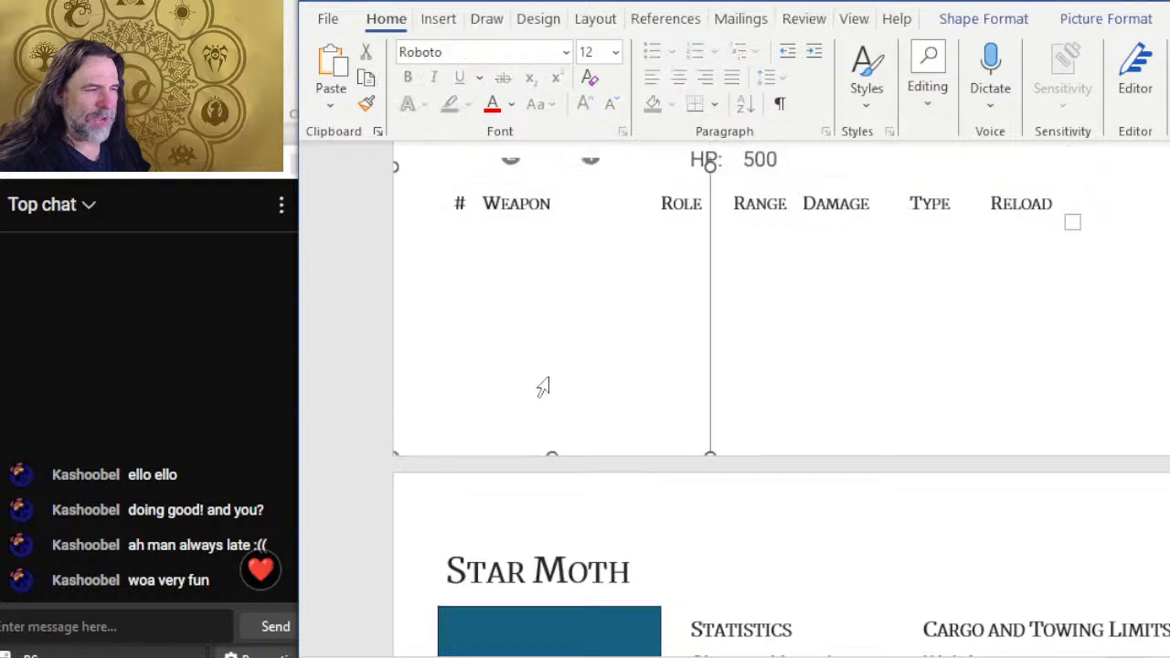
scroll(543, 387, "up", 2)
left_click(881, 381)
scroll(854, 389, "down", 1)
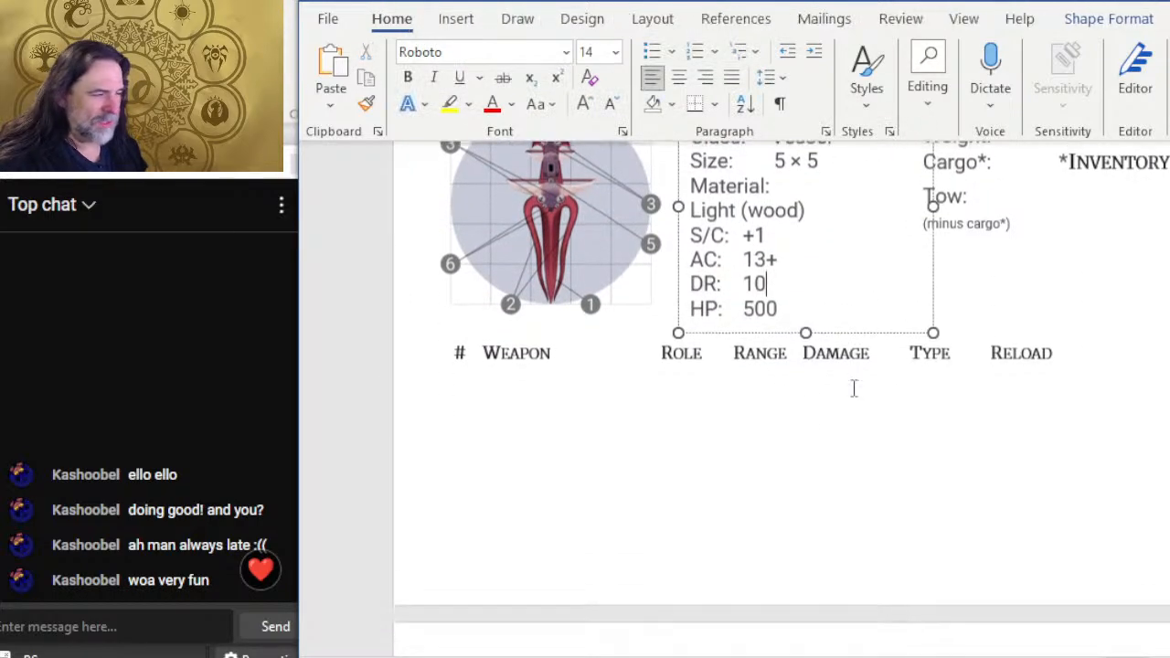
left_click(1107, 448)
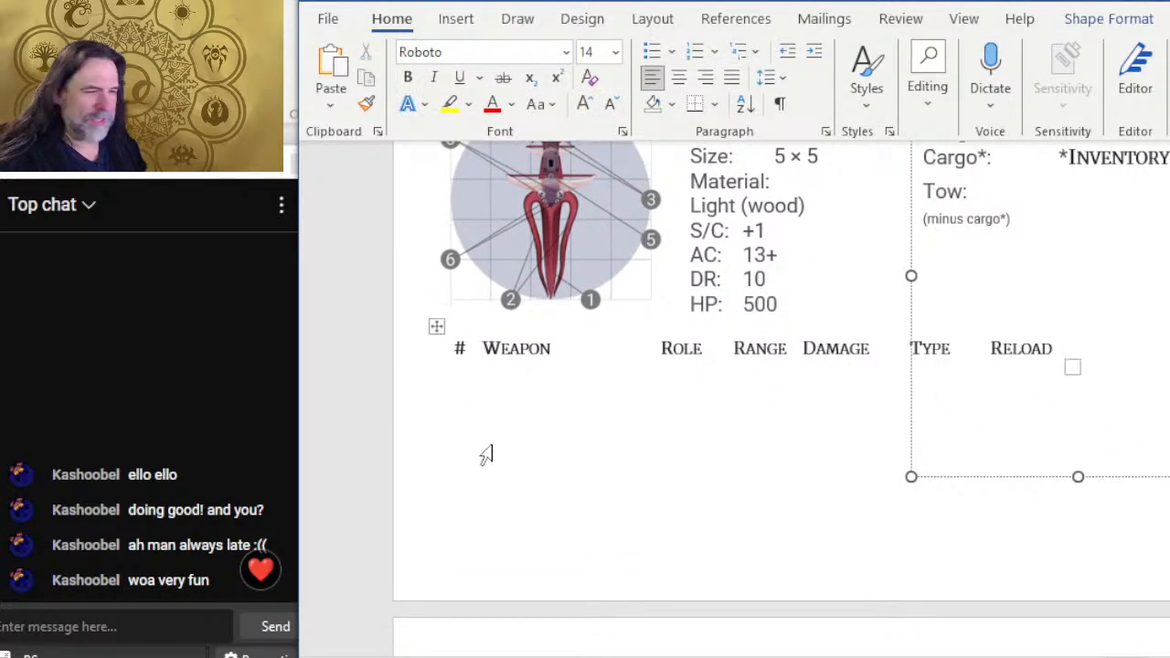
left_click(453, 507)
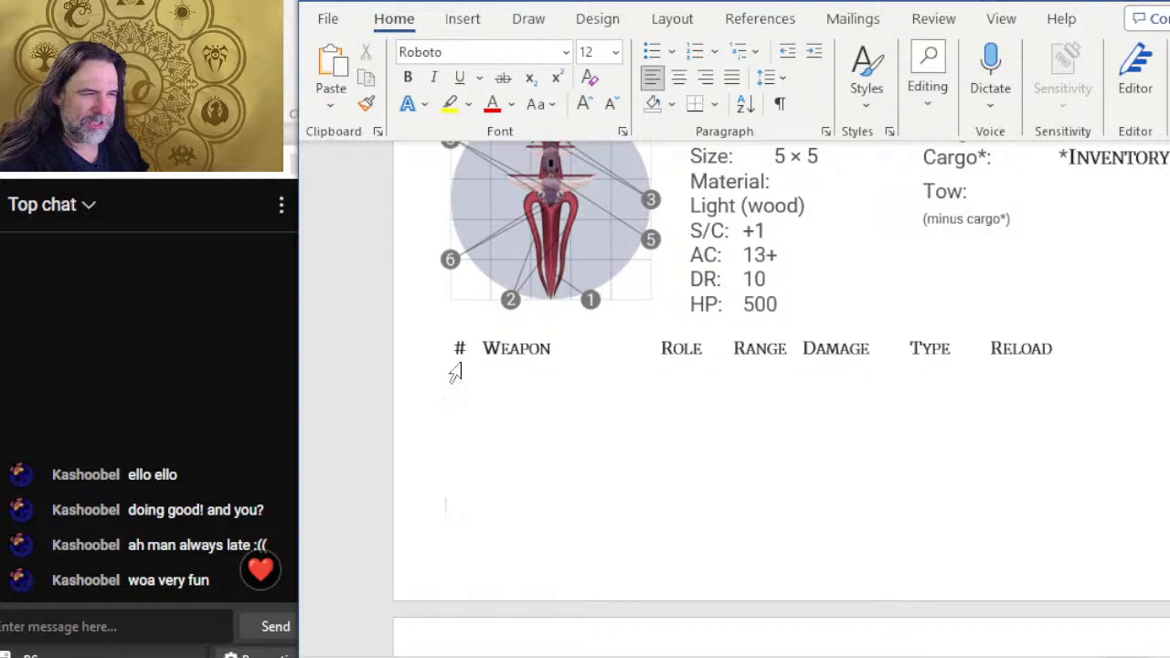
- Examine the enlarged squid ship diagram, following each numbered callout from bow to stern
scroll(609, 348, "up", 4)
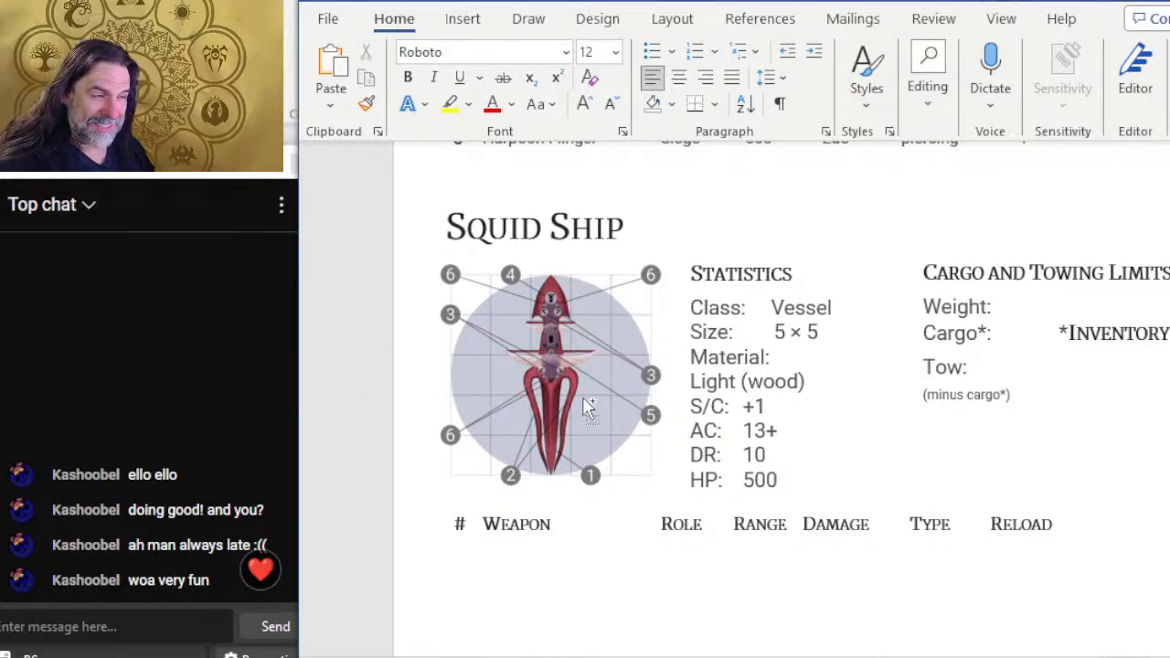
scroll(591, 410, "up", 5)
scroll(607, 506, "up", 2)
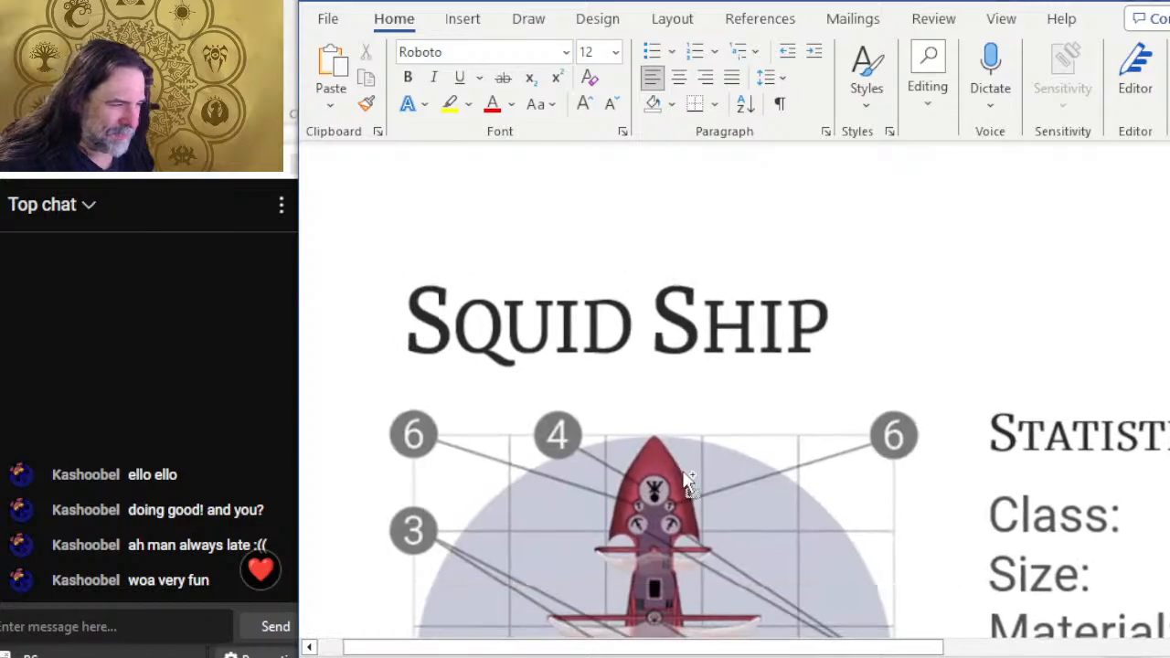
scroll(719, 508, "up", 2)
scroll(719, 498, "down", 3)
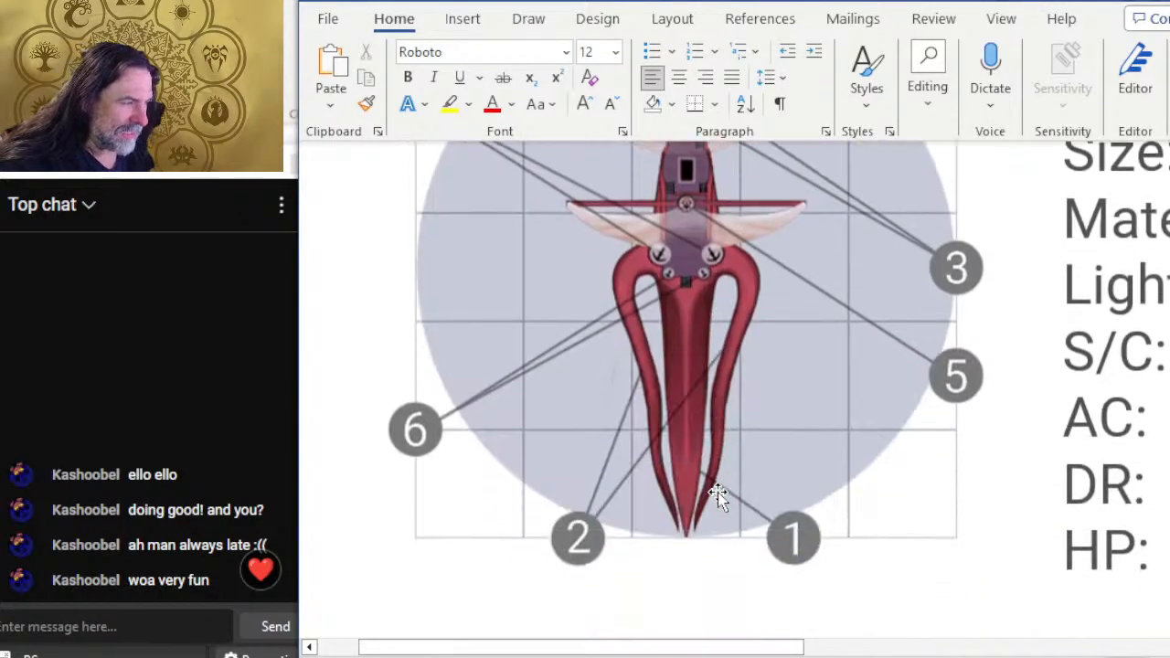
scroll(715, 490, "up", 3)
scroll(713, 486, "down", 3)
scroll(697, 428, "up", 2)
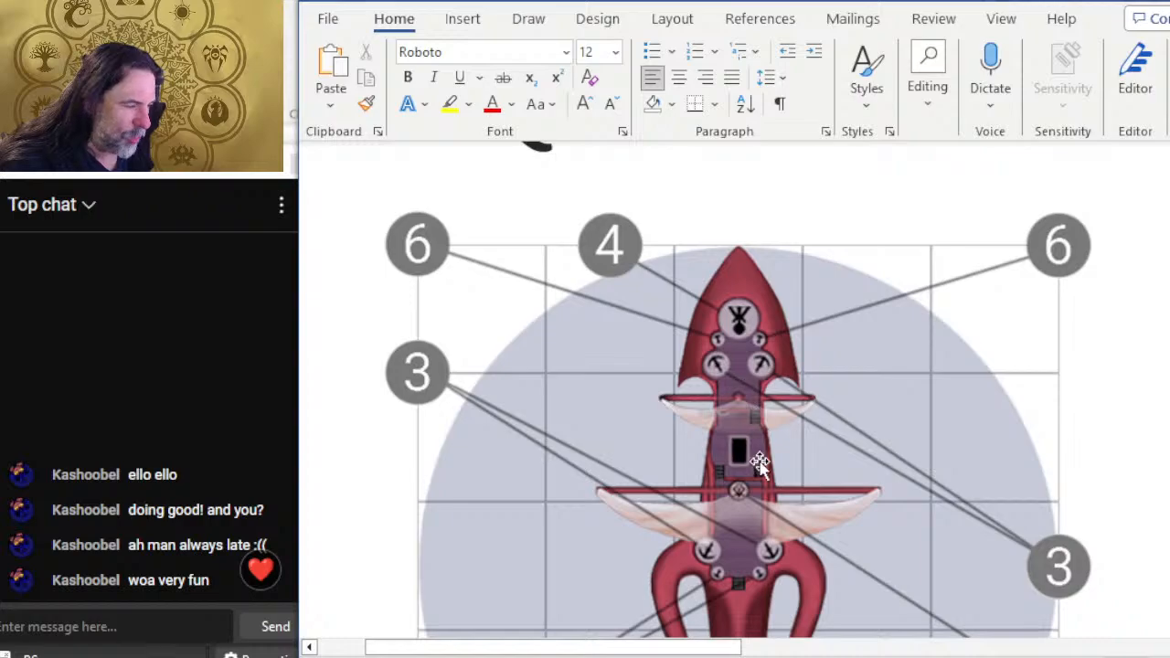
scroll(750, 455, "down", 3)
scroll(752, 444, "up", 3)
scroll(763, 439, "down", 3)
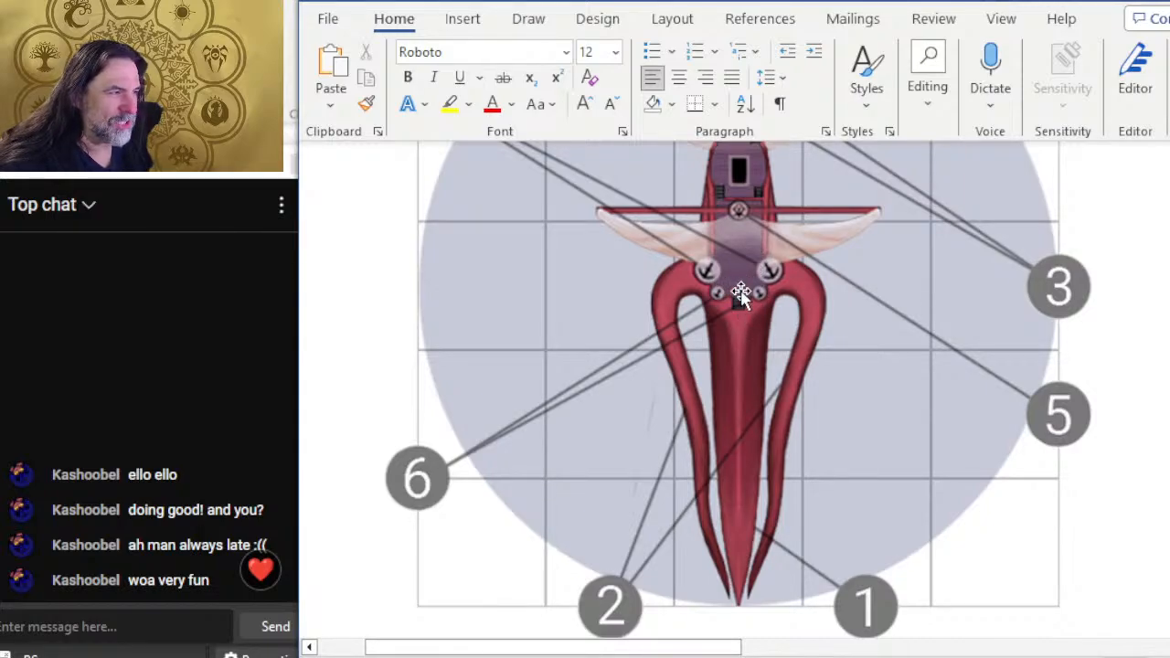
scroll(732, 329, "down", 10)
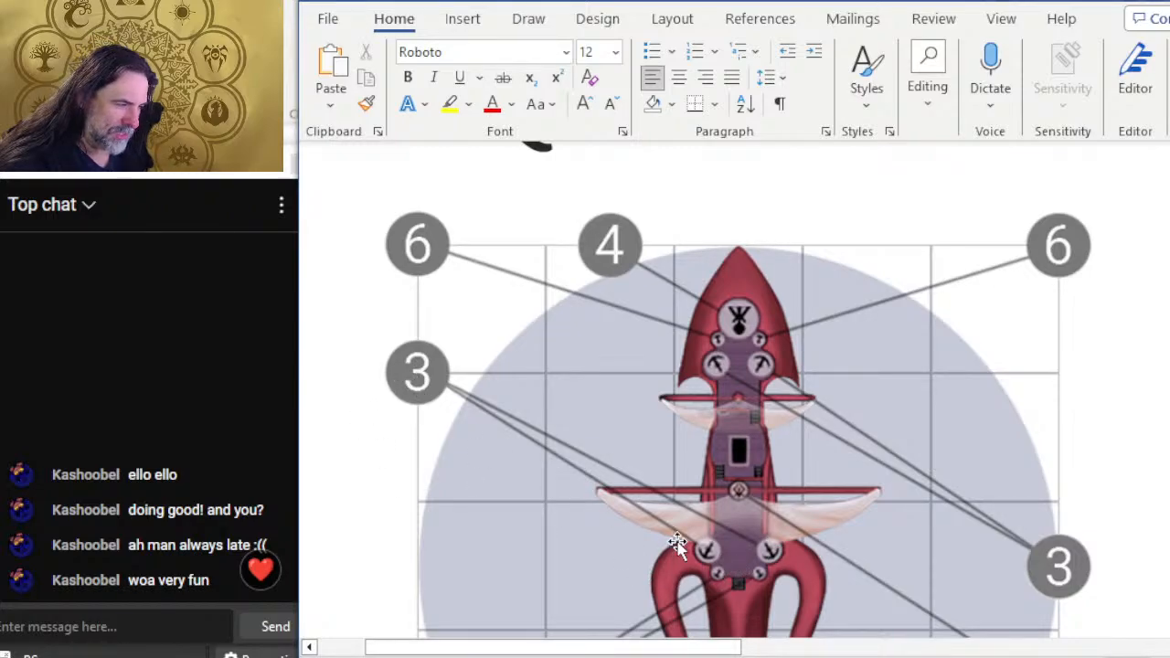
scroll(771, 345, "down", 4)
scroll(776, 337, "up", 1)
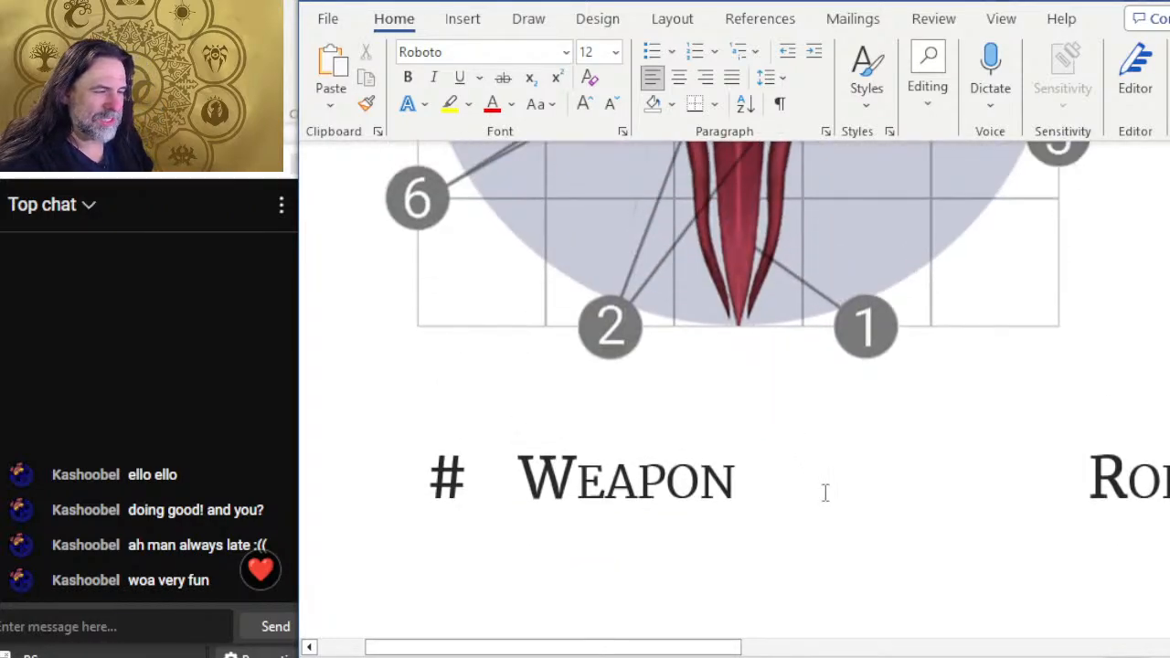
- Undo the deletion of the squid ship's weapon rows
left_click(826, 492)
key("ctrl+a")
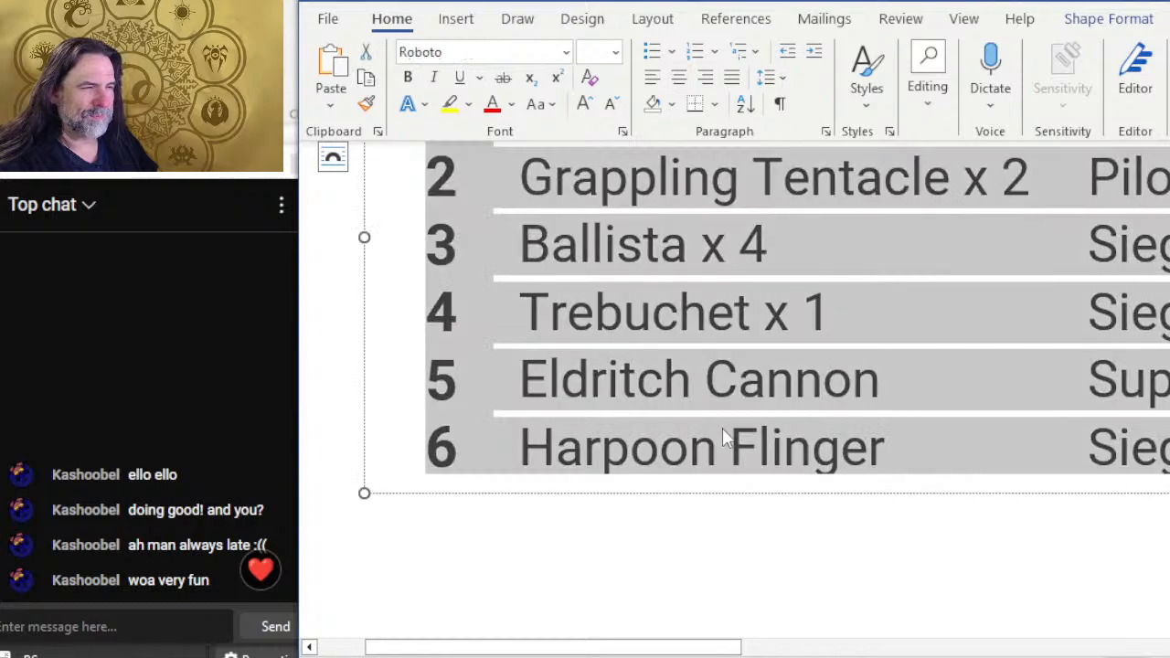
left_click(988, 343)
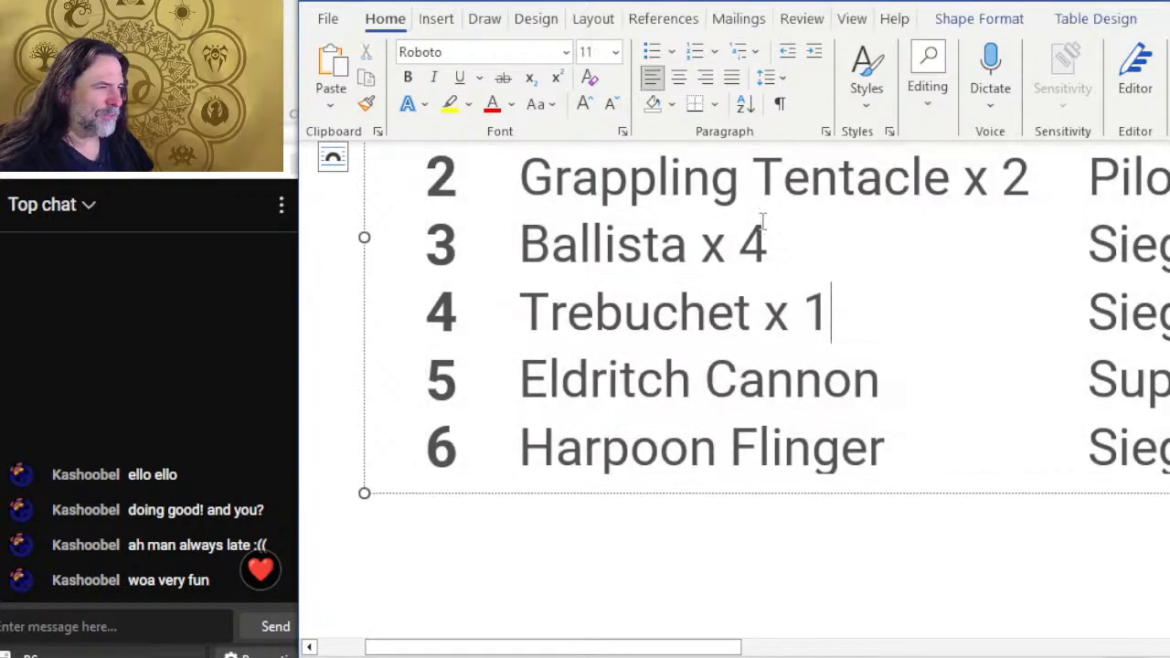
left_click(761, 245)
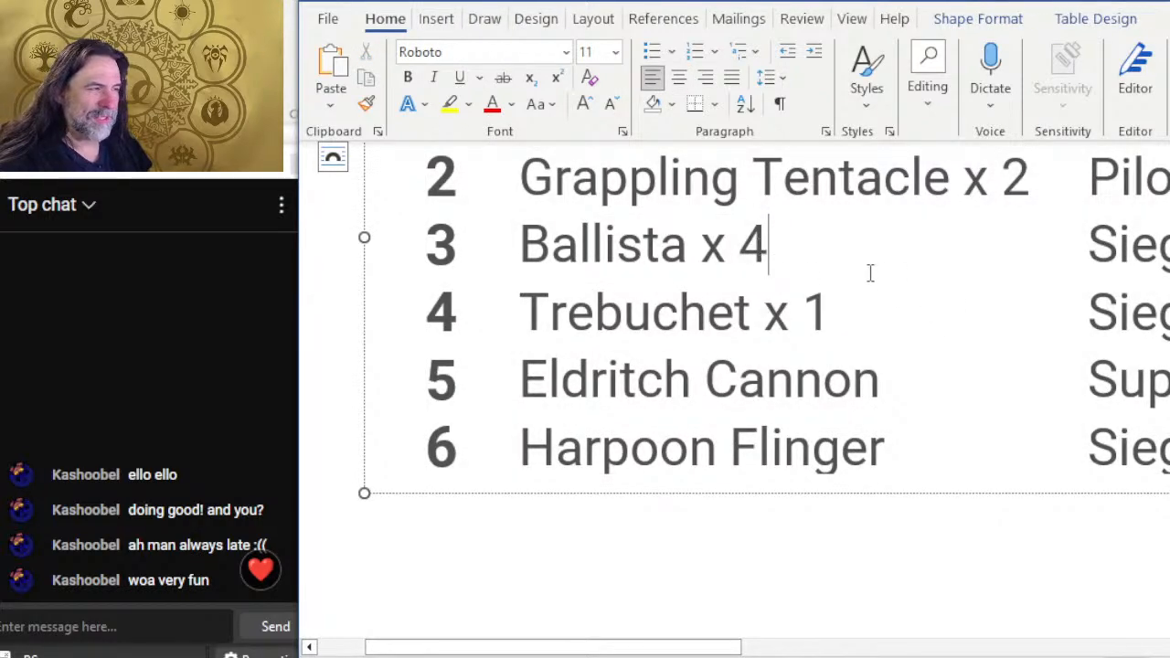
- Compare the squid ship diagram's numbered callouts with its statistics and the weapon table below
scroll(871, 273, "up", 3)
scroll(878, 384, "down", 1)
scroll(888, 412, "up", 5)
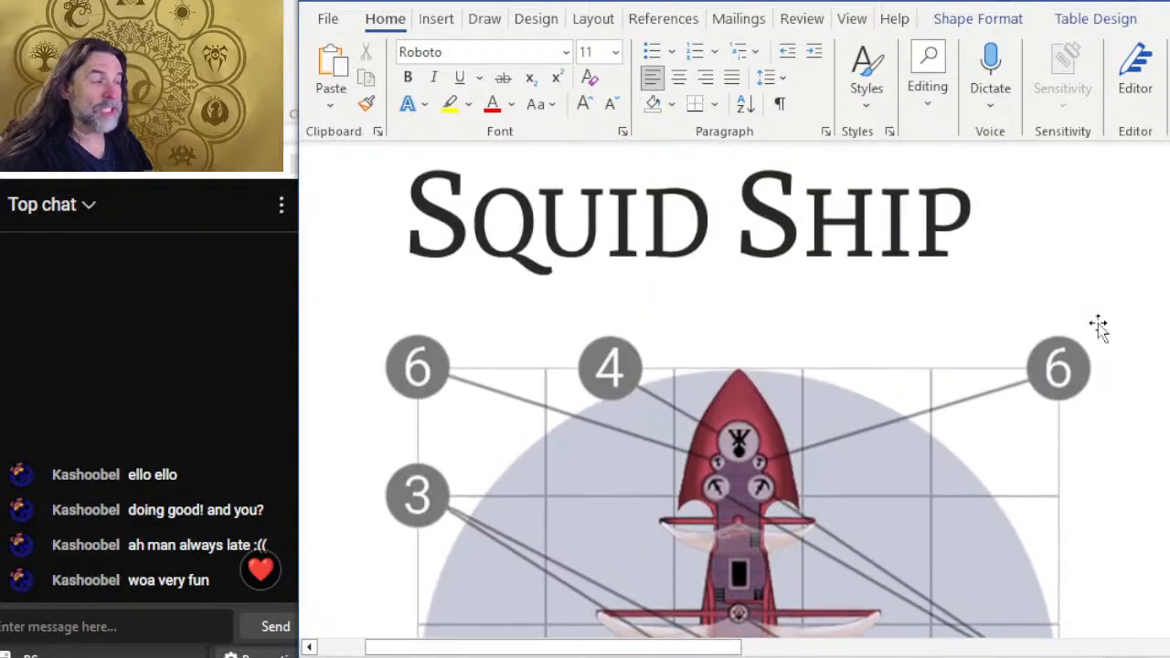
scroll(1099, 327, "down", 3)
scroll(1045, 379, "up", 3)
scroll(1045, 379, "down", 3)
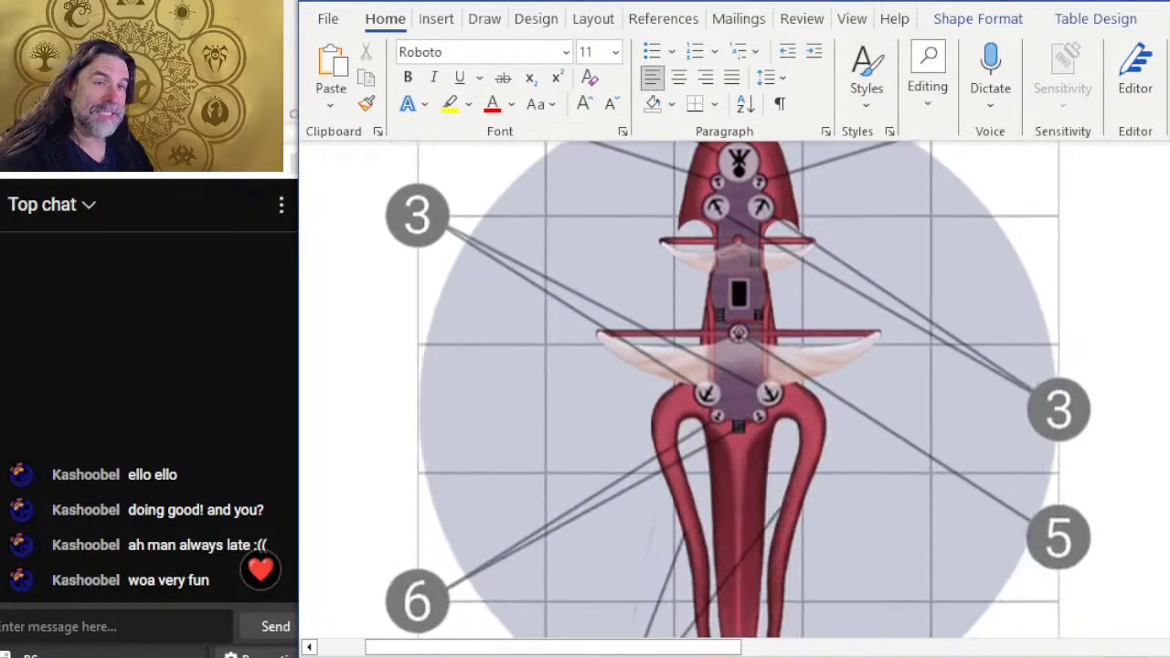
scroll(976, 315, "up", 5)
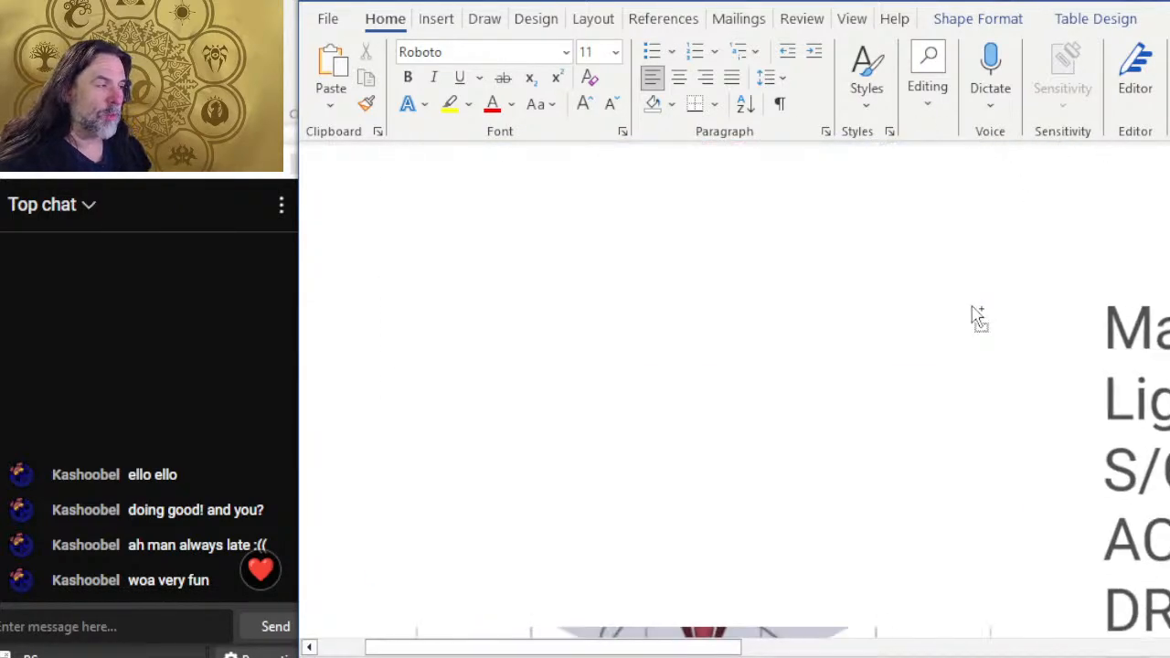
scroll(977, 317, "down", 4)
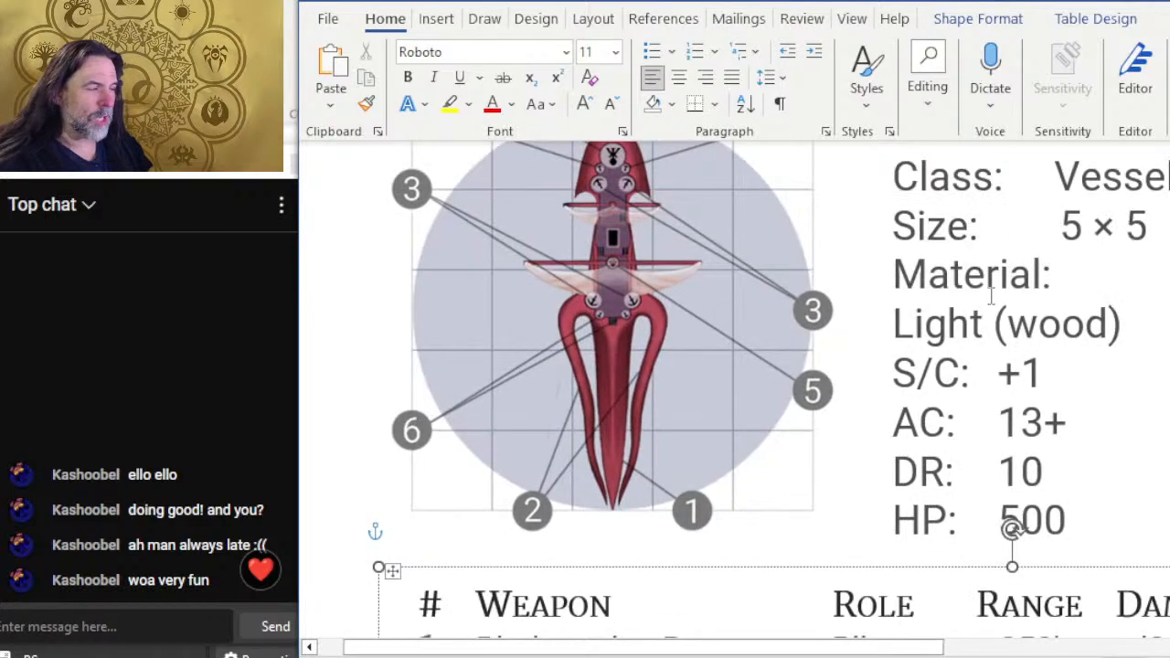
scroll(990, 297, "down", 4, "ctrl")
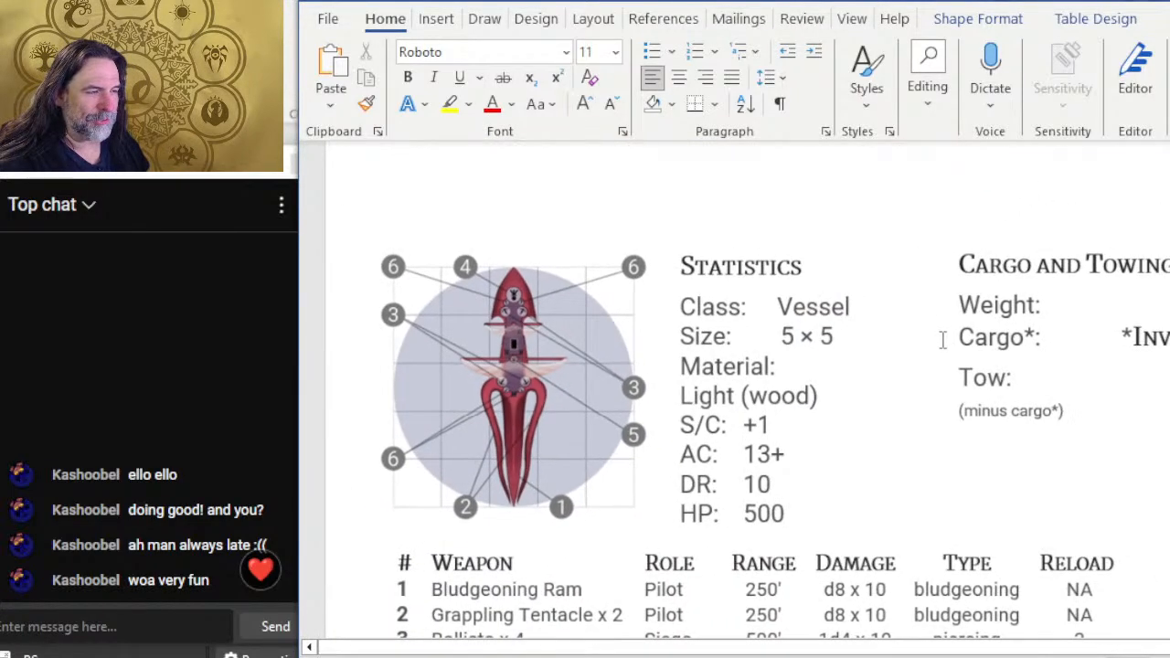
- Switch to the SCE Layout 24-03-01 document and look through its Equipment and Ships chapter
key("alt+Tab")
key("alt+Tab")
key("alt+Tab")
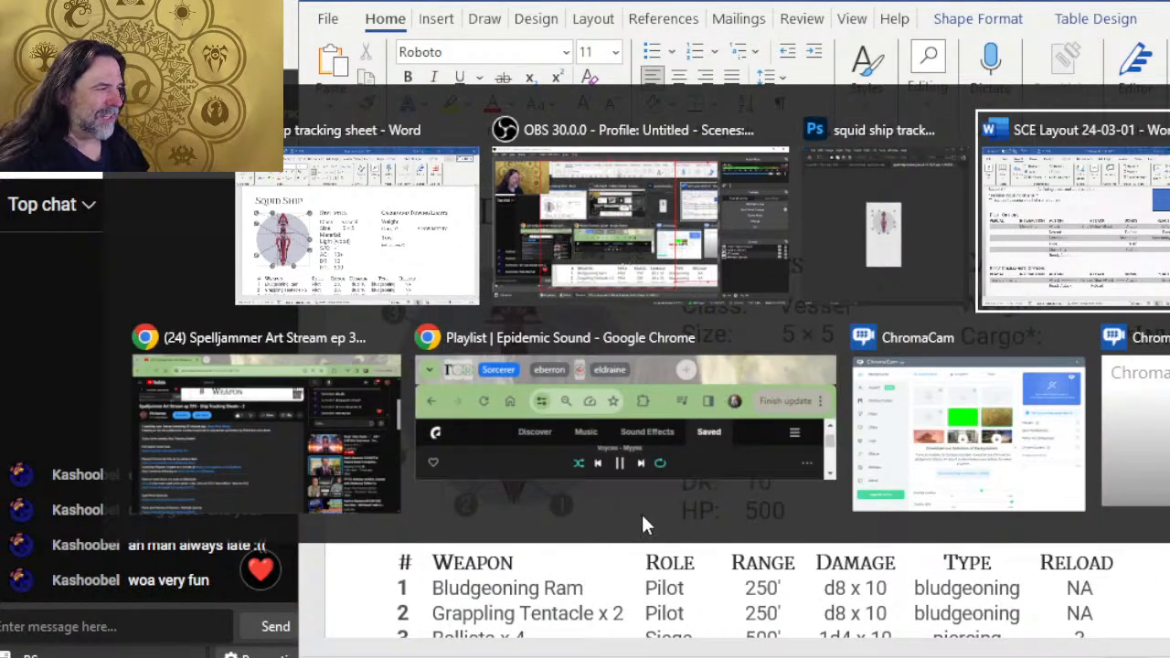
scroll(629, 424, "down", 8)
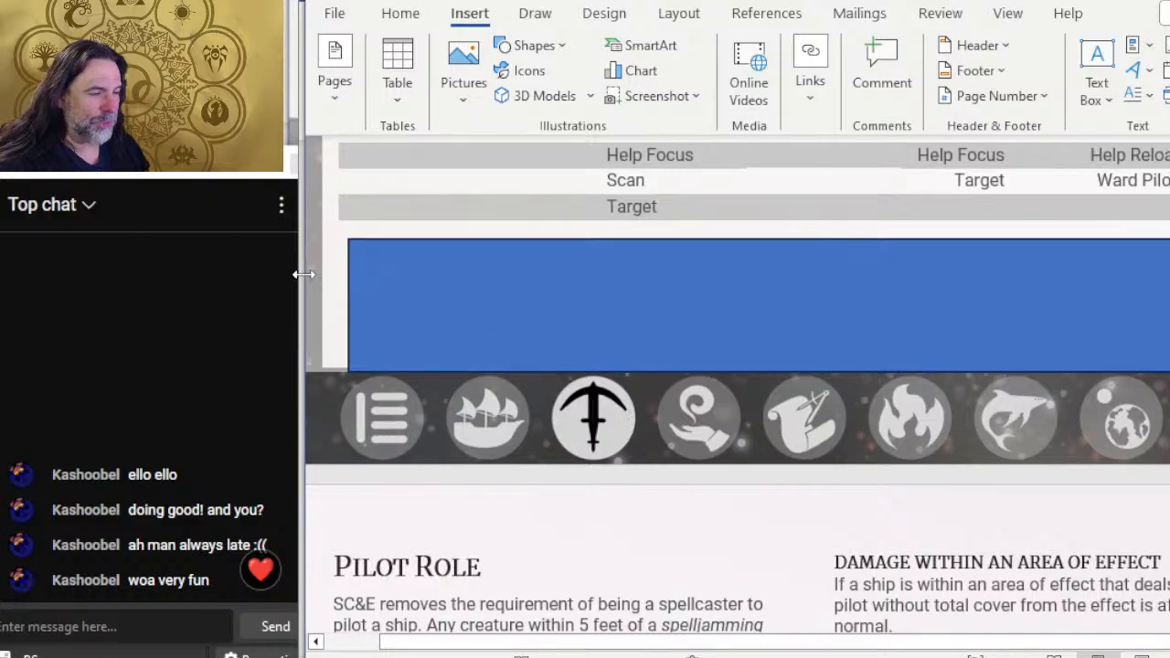
left_click(506, 448)
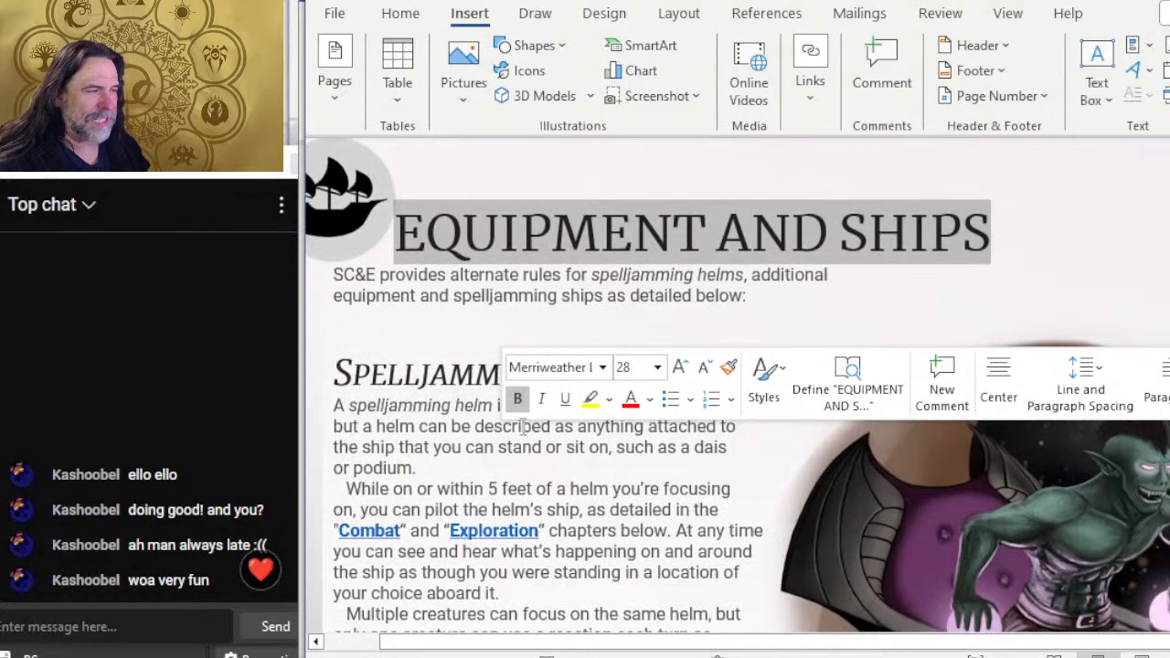
scroll(555, 391, "down", 5)
scroll(554, 392, "down", 15)
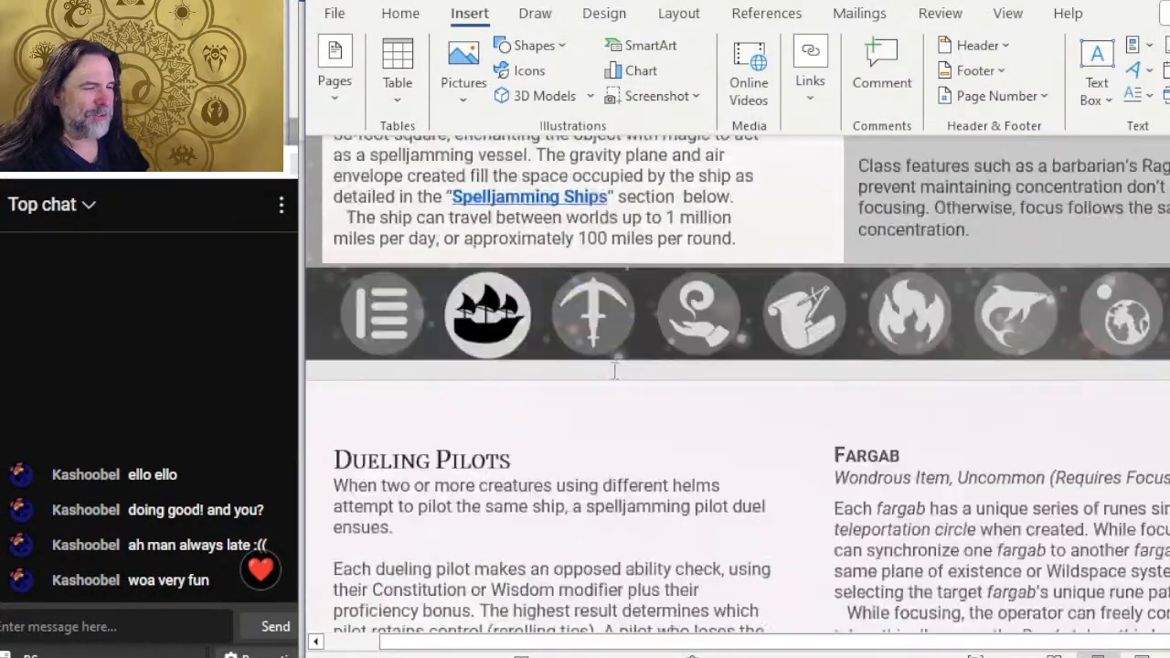
scroll(654, 309, "up", 8)
scroll(653, 309, "down", 20)
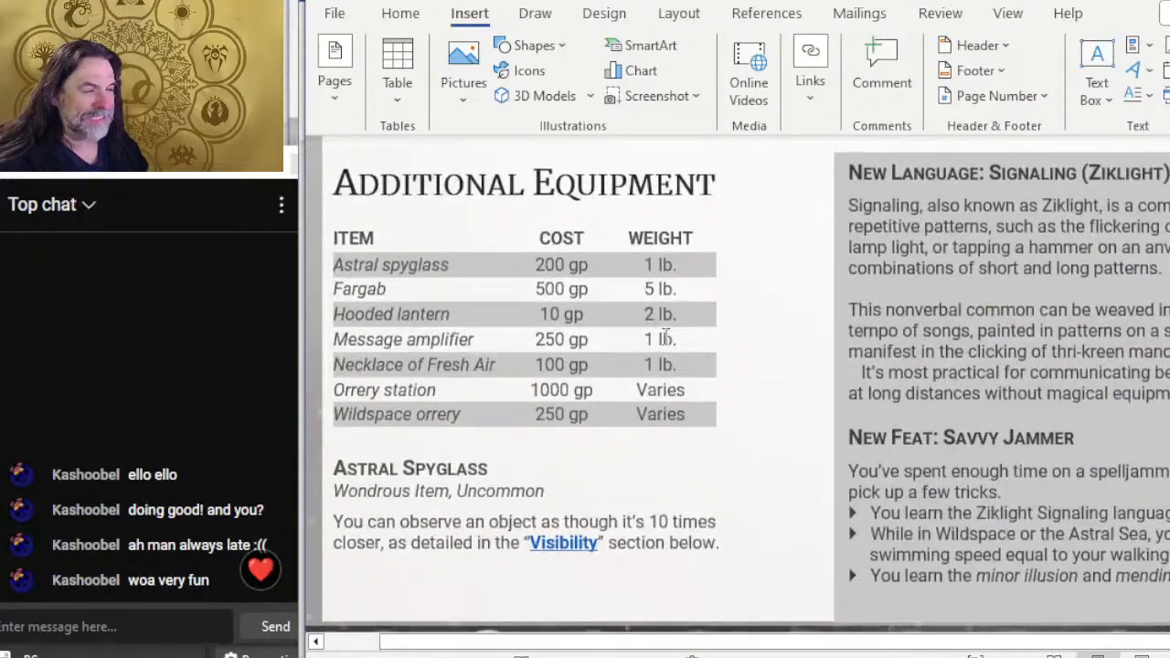
scroll(681, 347, "down", 20)
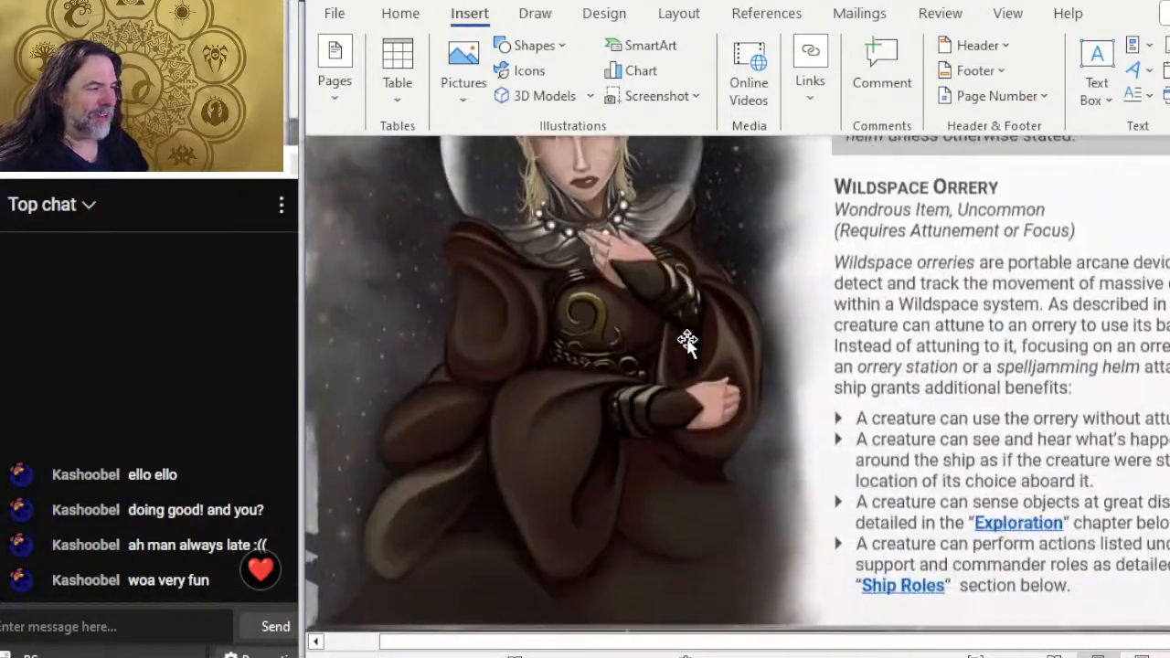
scroll(698, 333, "down", 15)
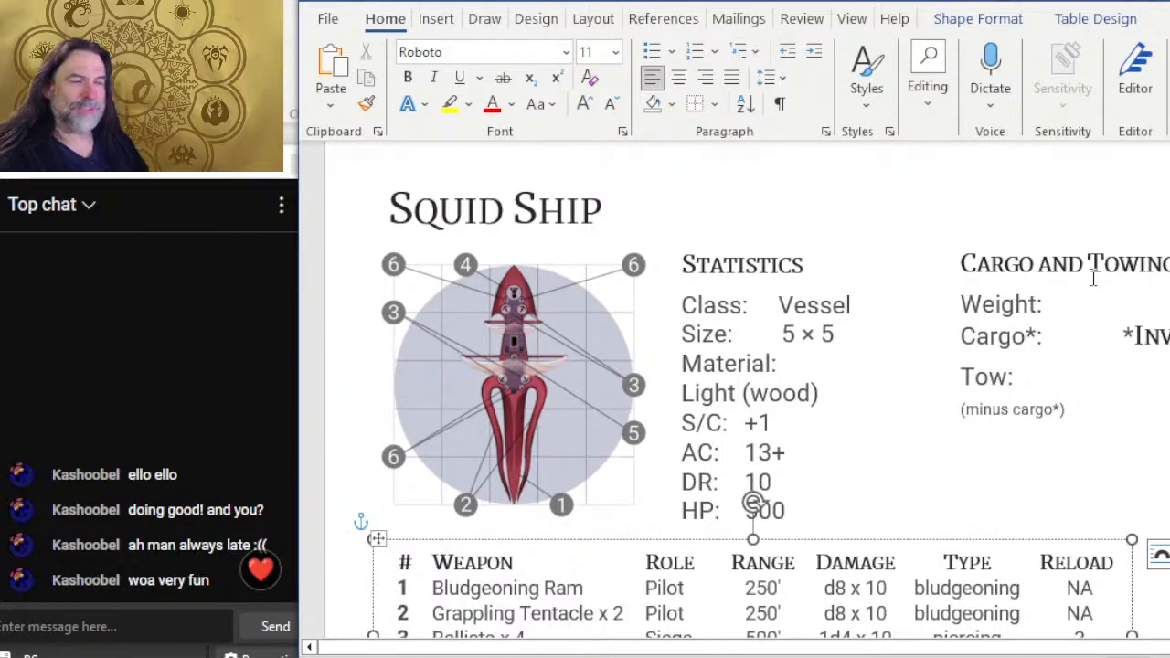
- Delete the squid ship diagram beneath the Squid Ship heading in the ship tracking sheet
scroll(711, 230, "down", 2)
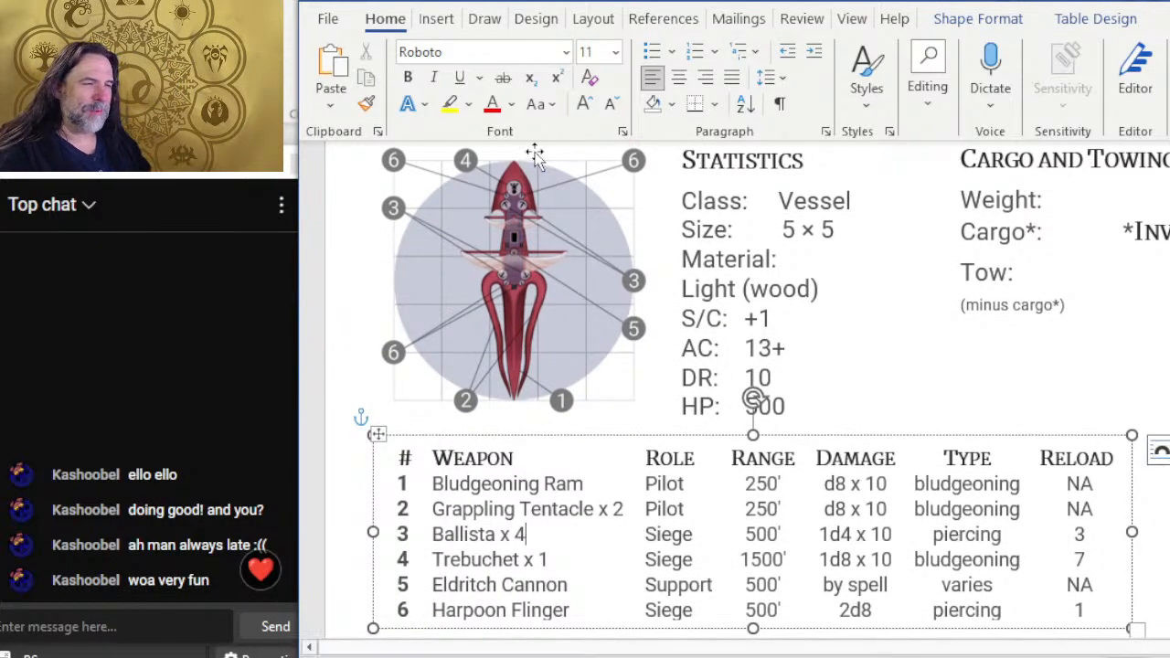
scroll(564, 412, "up", 4)
left_click(564, 412)
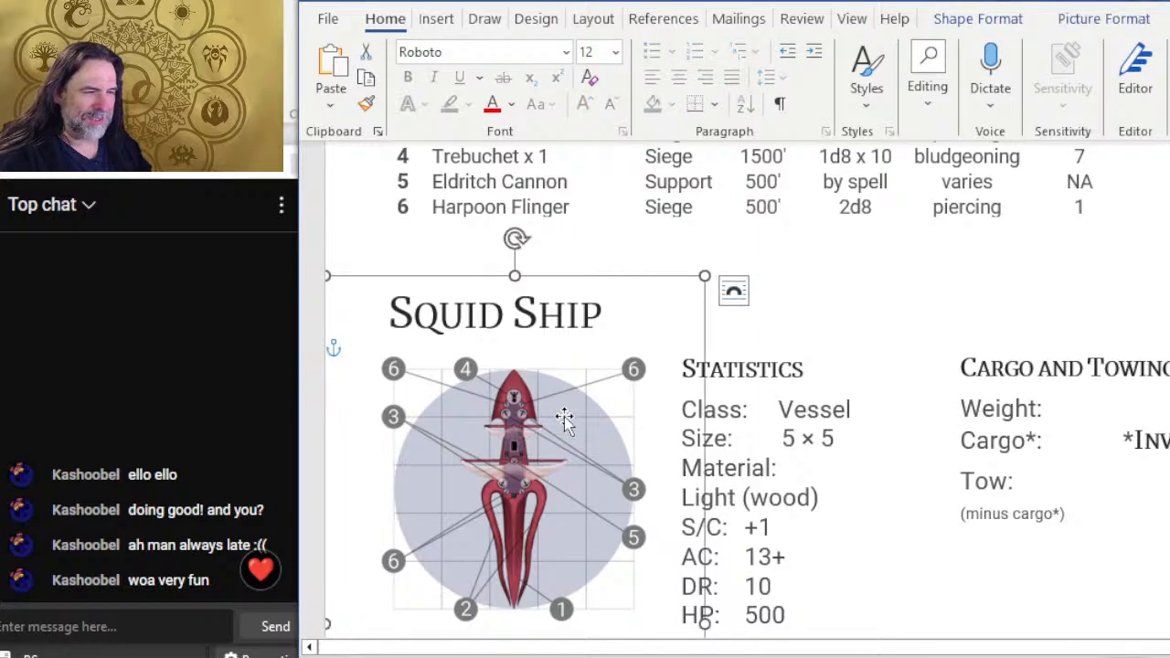
key("Delete")
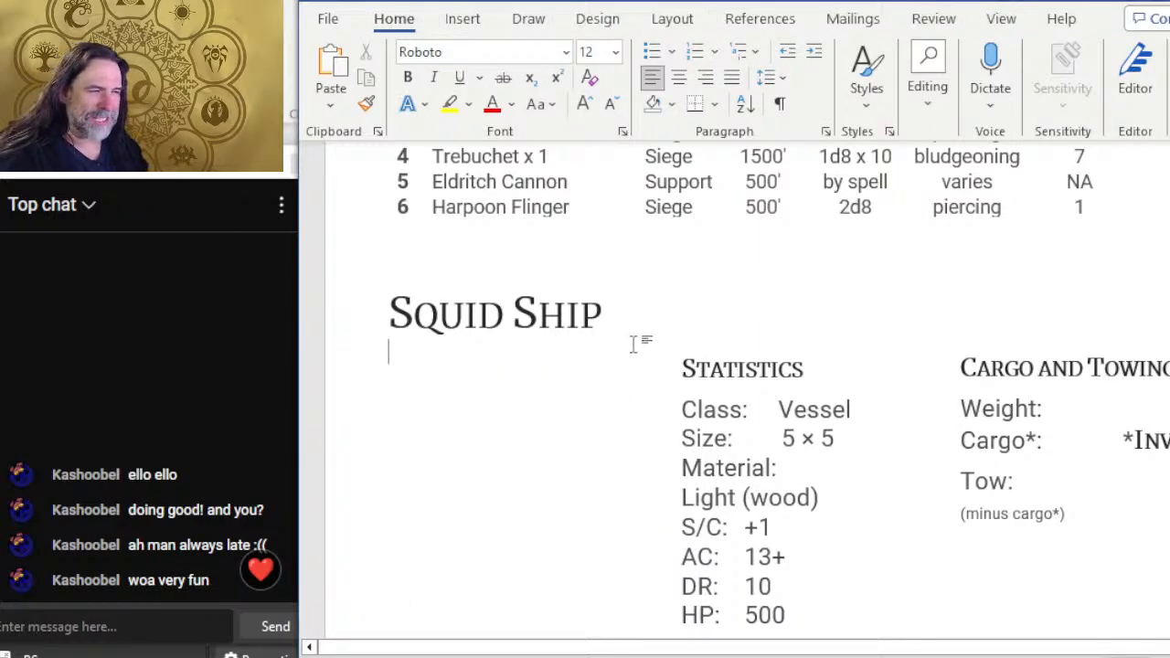
- Replace the Squid Ship heading with the text "Name:"
triple_click(602, 312)
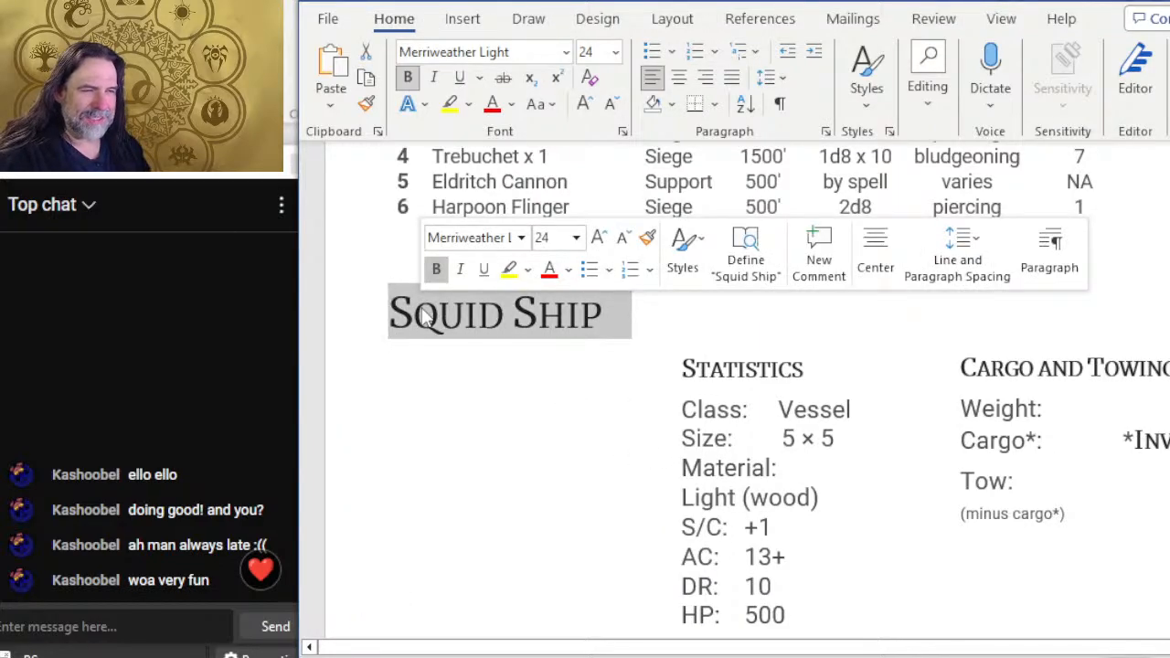
key("Delete")
type("Name:")
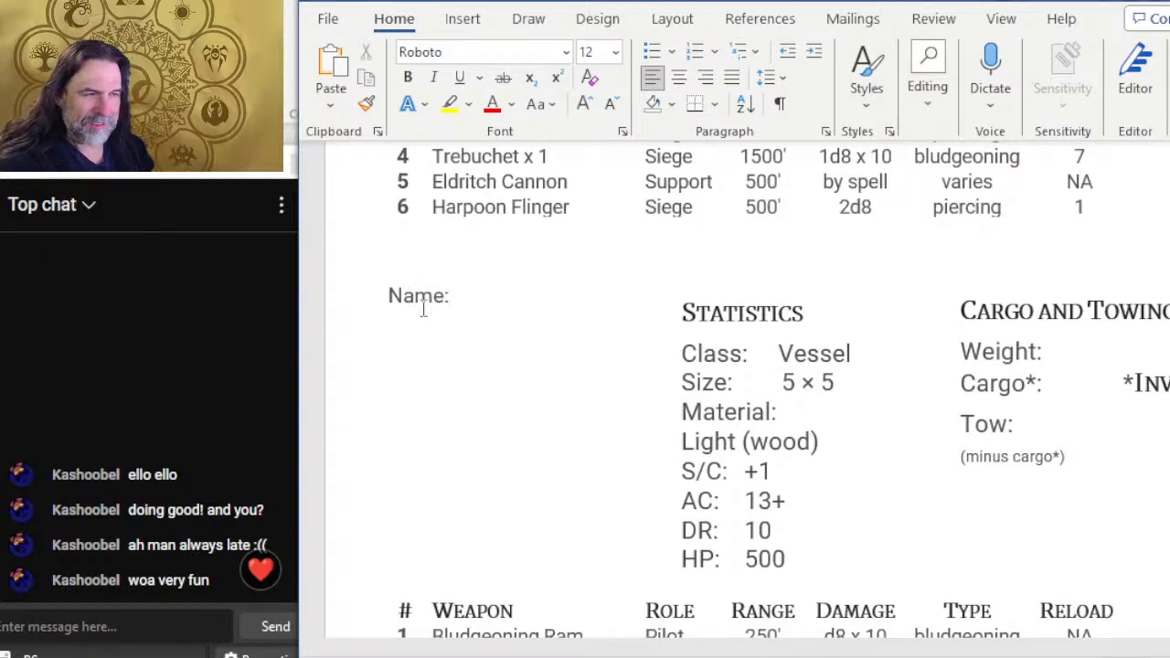
- Undo the heading replacement and the deletion of the squid ship diagram, leaving nothing selected
key("ctrl+z")
key("ctrl+z")
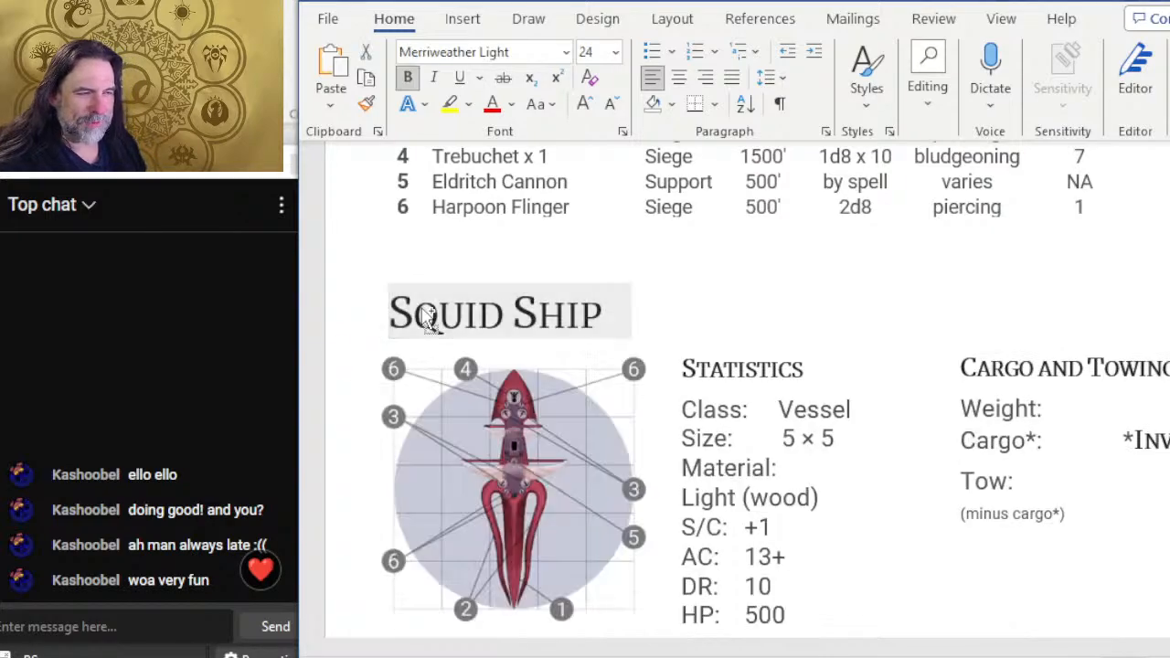
left_click(423, 309)
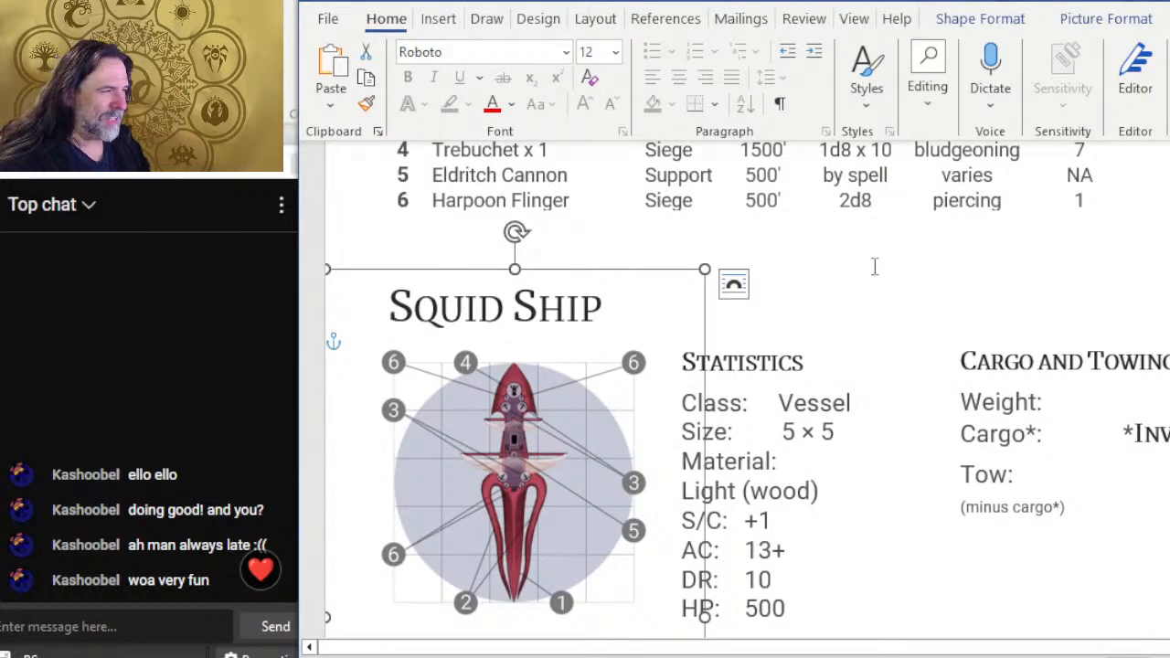
left_click(832, 285)
- Examine the squid ship's diagram together with its statistics, cargo limits and weapon table
scroll(554, 497, "down", 10)
scroll(558, 449, "up", 10)
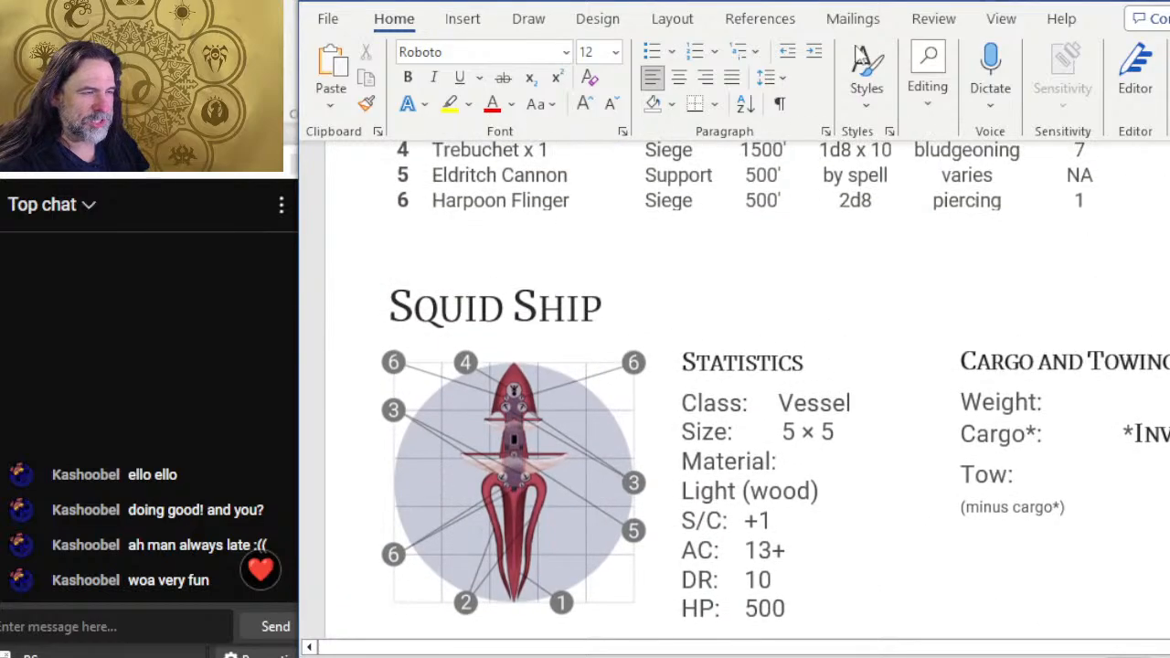
scroll(737, 110, "down", 3)
scroll(739, 208, "down", 2)
scroll(735, 128, "down", 2)
scroll(759, 172, "down", 2)
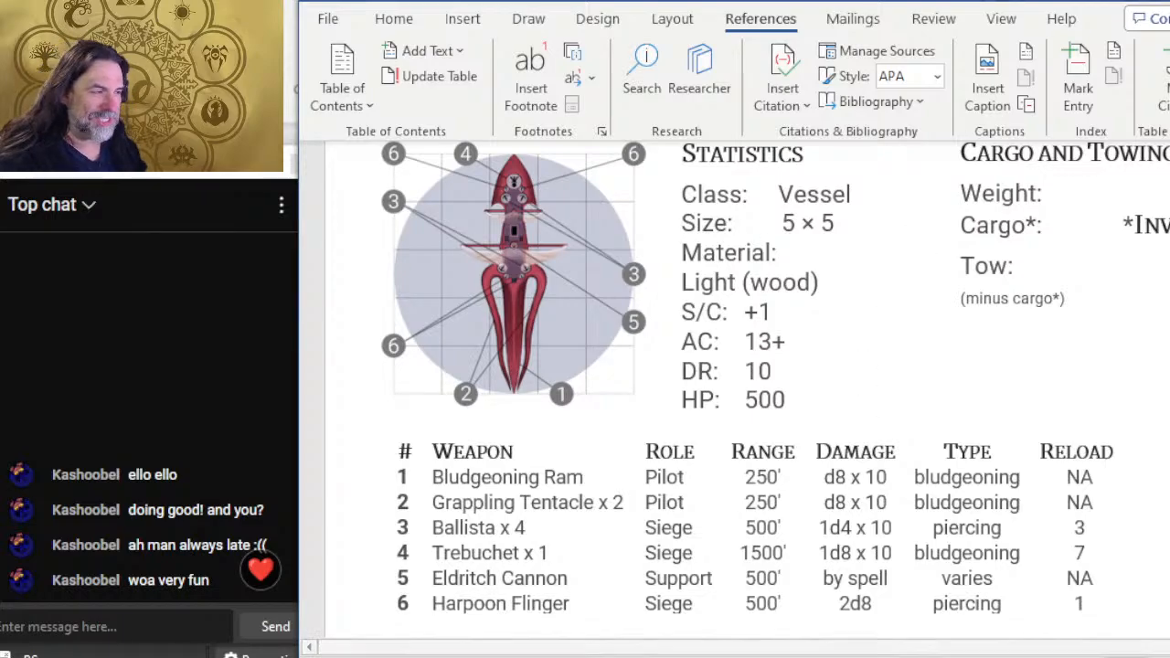
scroll(729, 311, "down", 3, "ctrl")
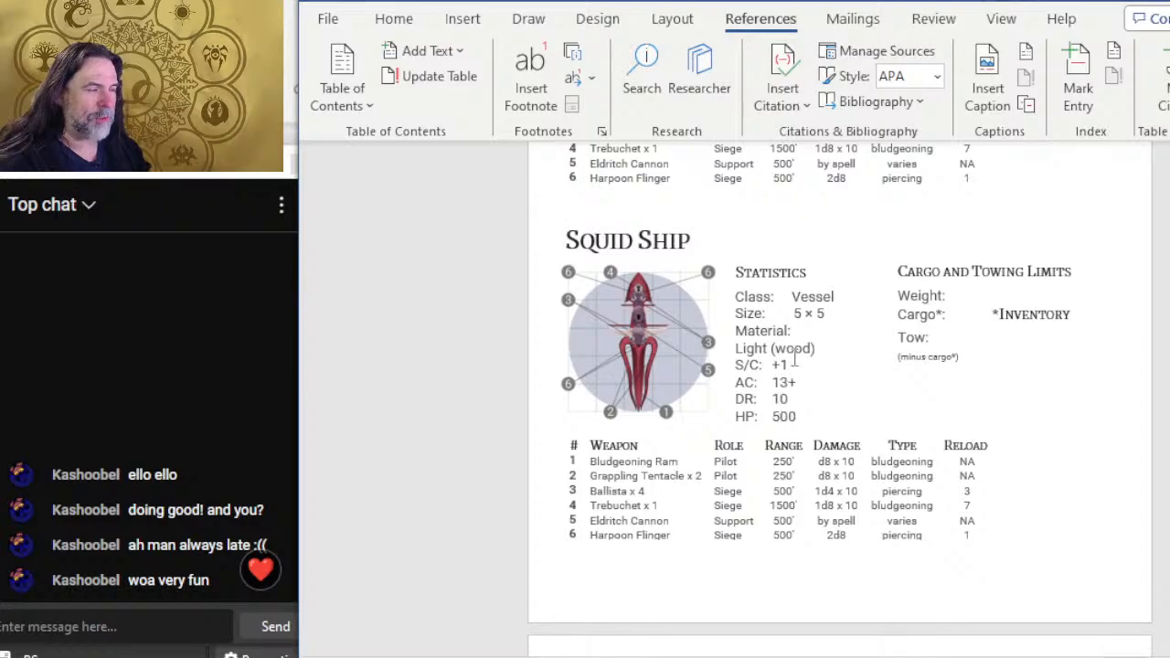
- Look through the other ships' entries across the tracking sheet, comparing their image placeholders, statistics and weapon tables with the squid ship's
scroll(796, 398, "down", 2, "ctrl")
scroll(925, 358, "up", 2)
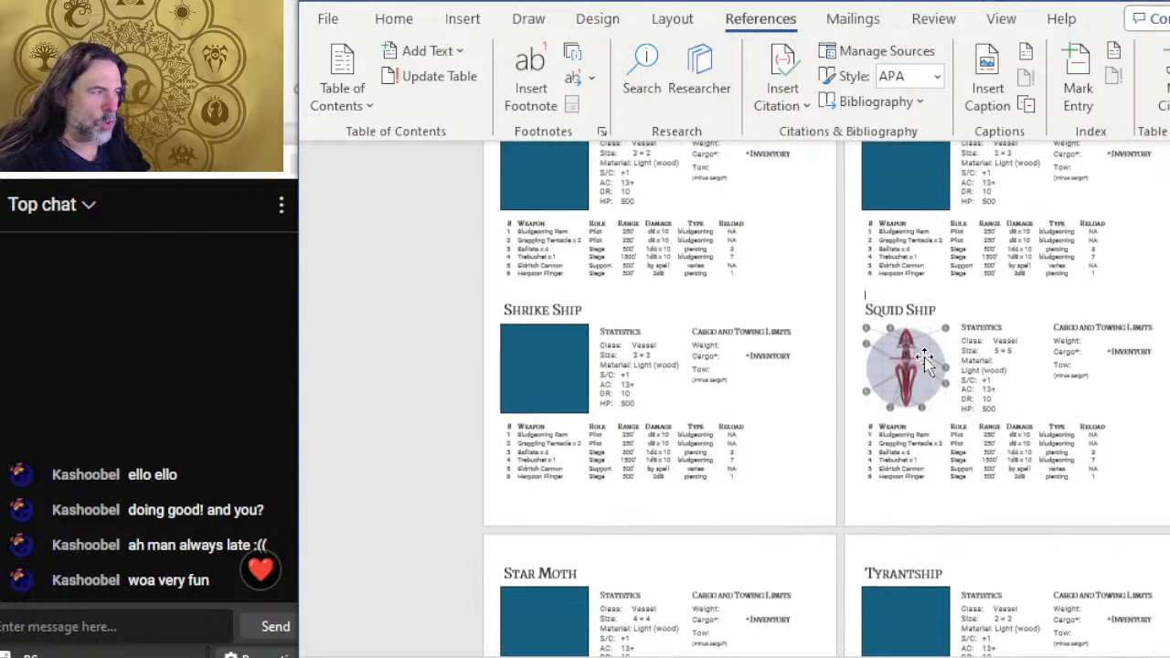
scroll(960, 420, "up", 10)
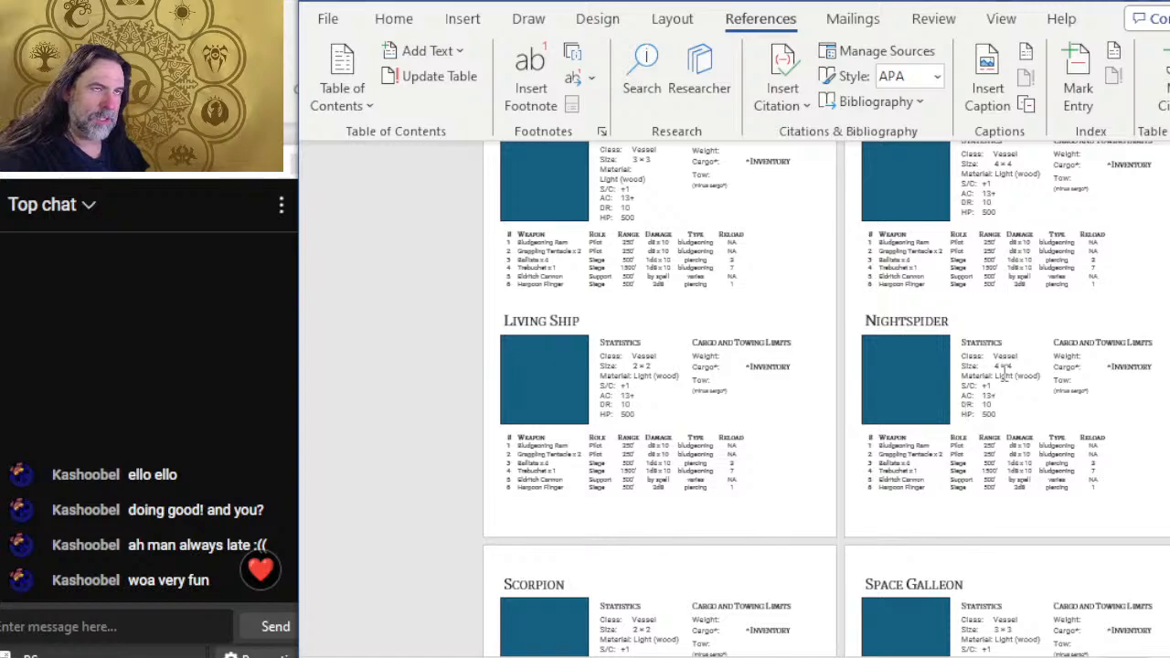
scroll(1049, 215, "down", 4)
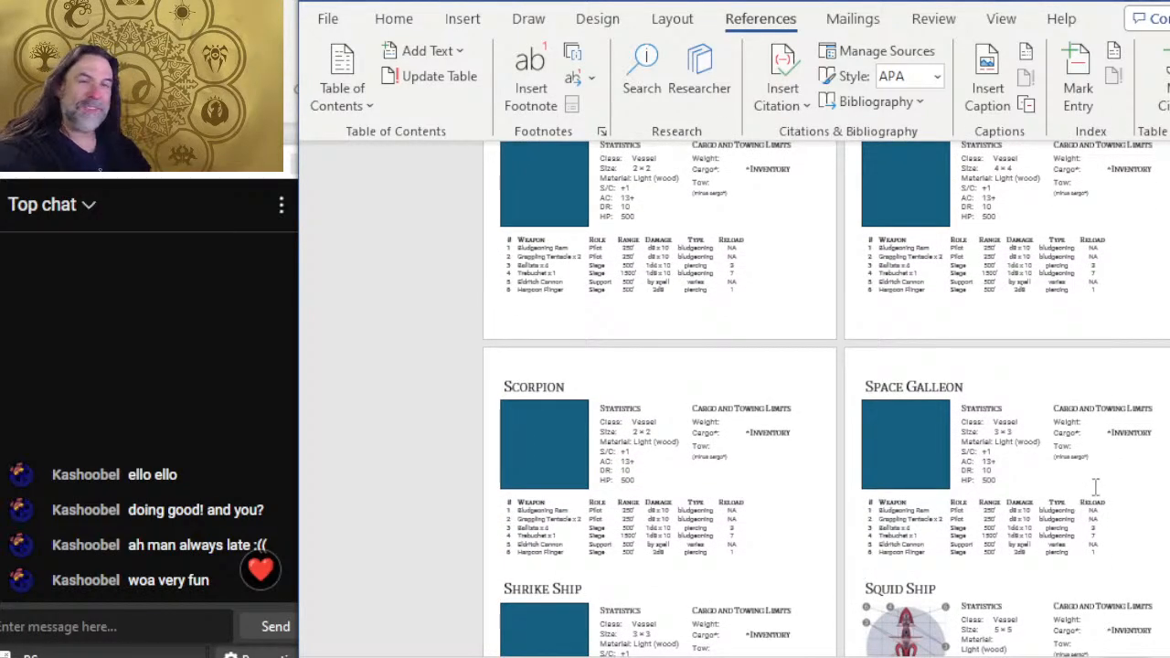
scroll(1111, 461, "down", 3)
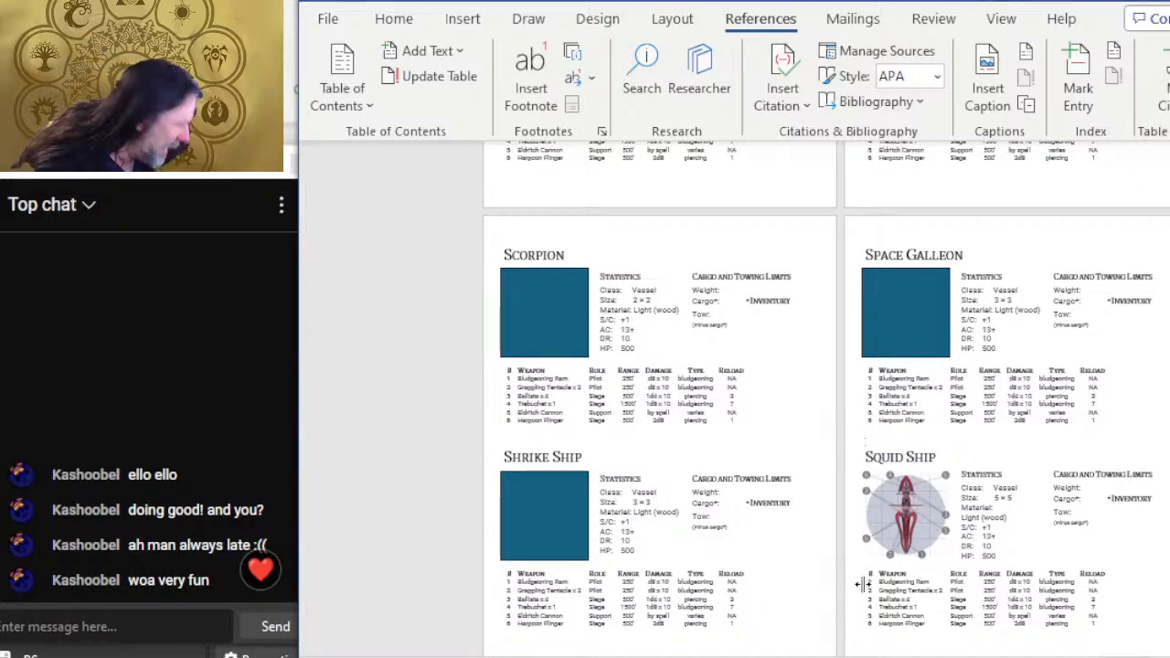
scroll(882, 540, "down", 4)
scroll(926, 494, "down", 7)
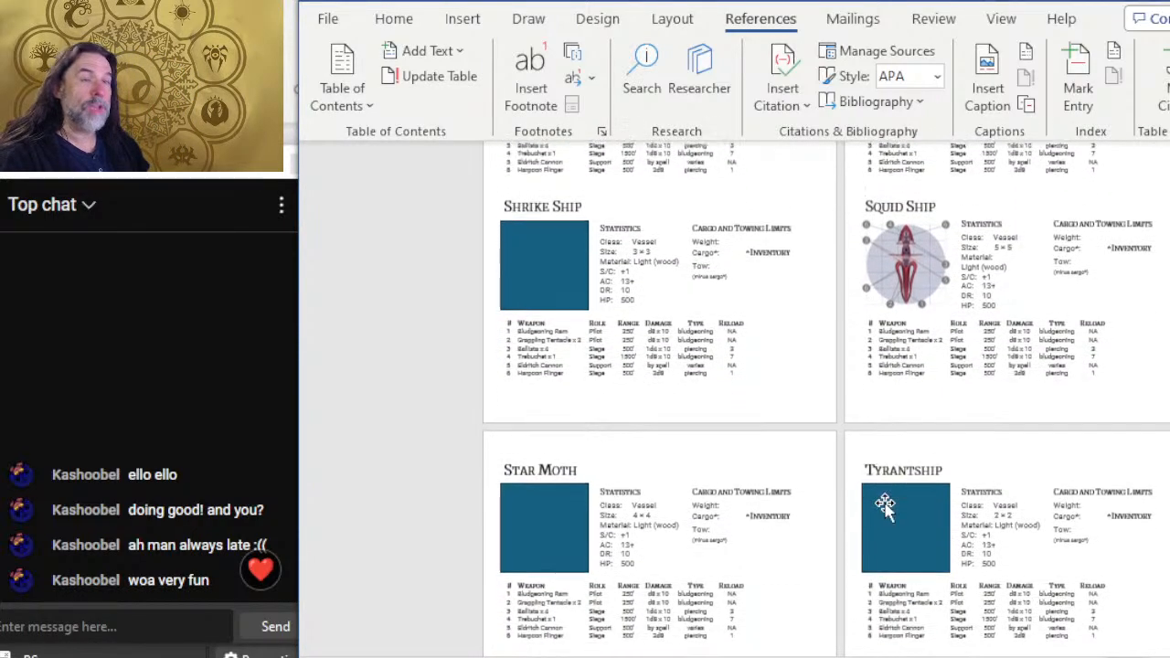
scroll(896, 450, "down", 9)
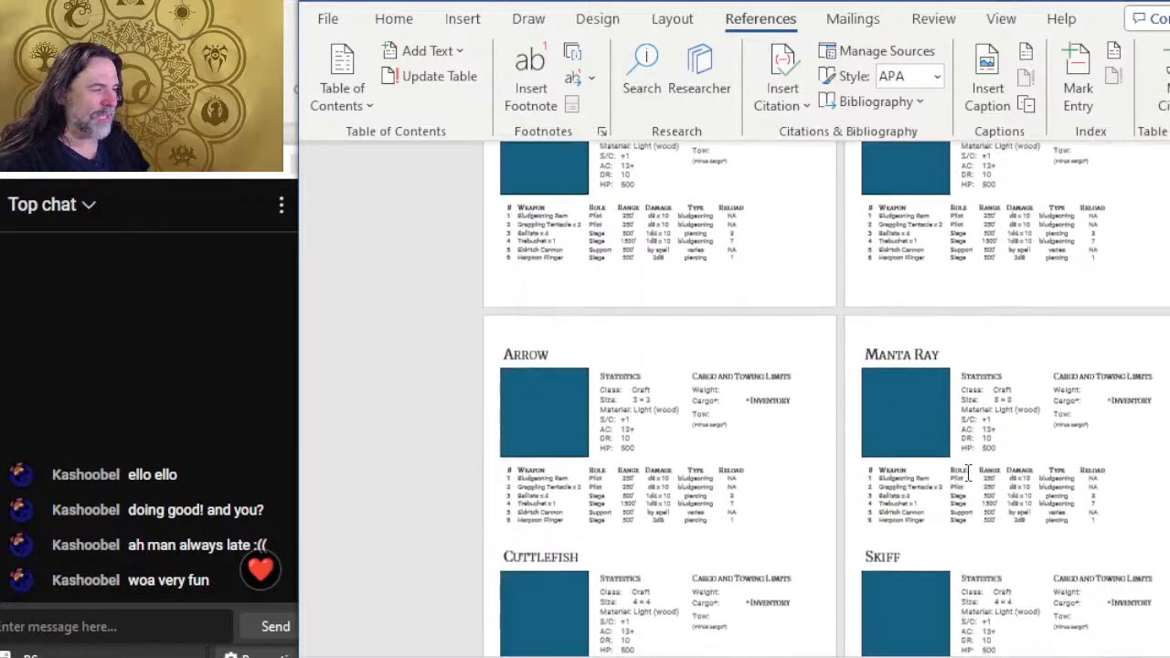
scroll(951, 461, "up", 12)
scroll(957, 467, "up", 17)
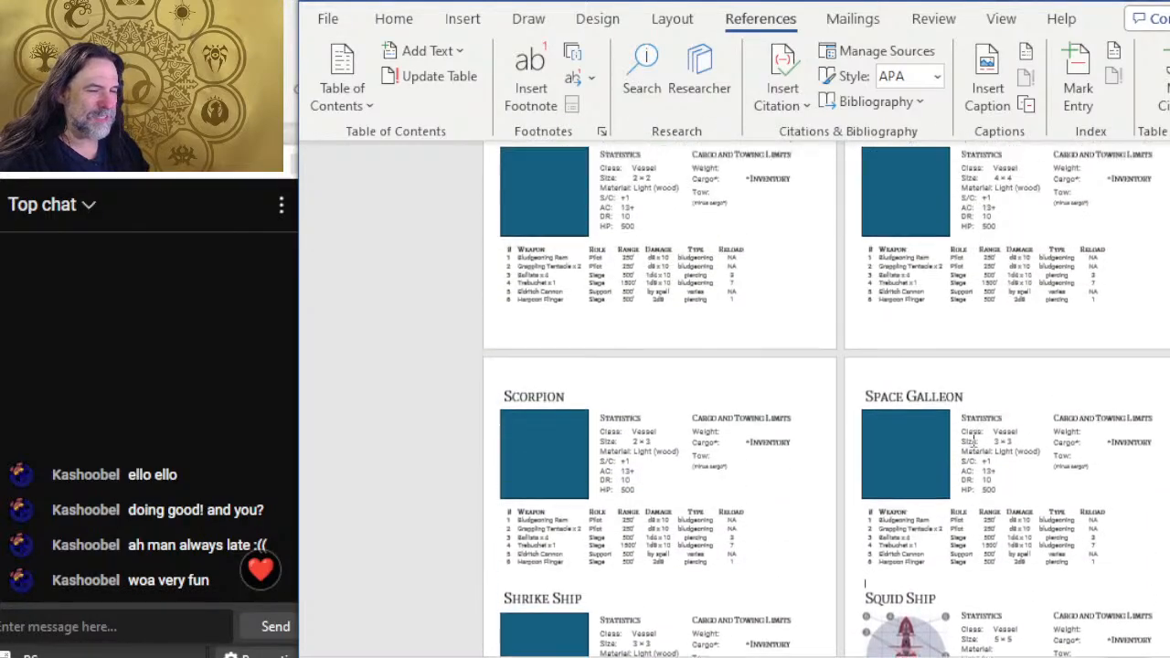
scroll(972, 436, "up", 2)
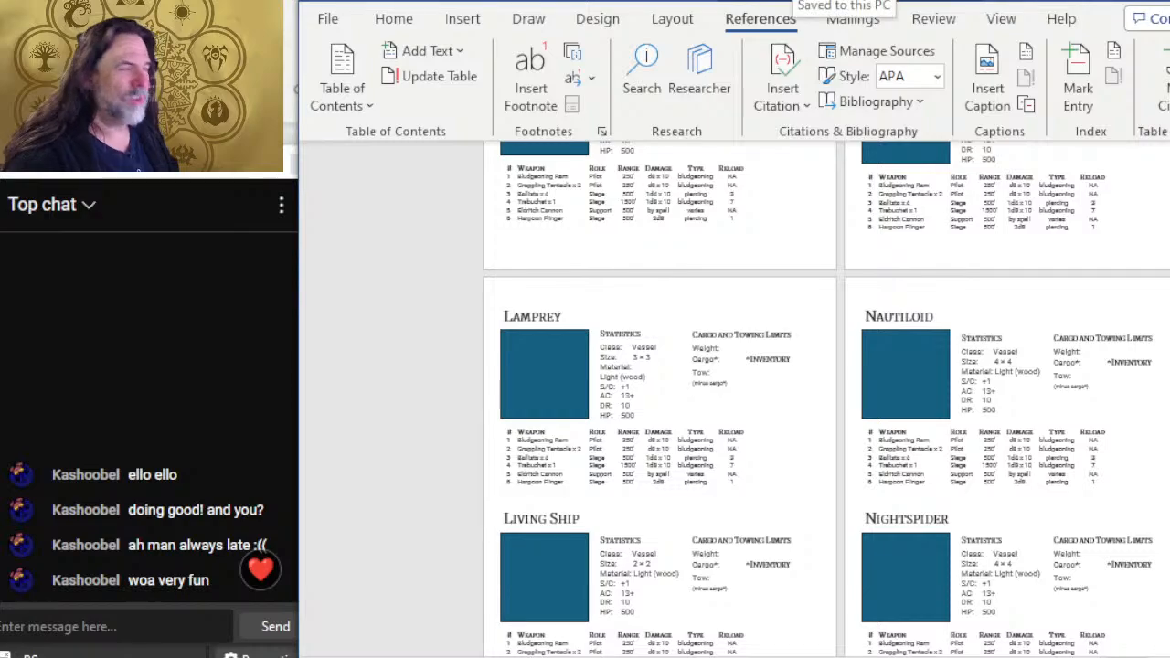
scroll(744, 412, "up", 5)
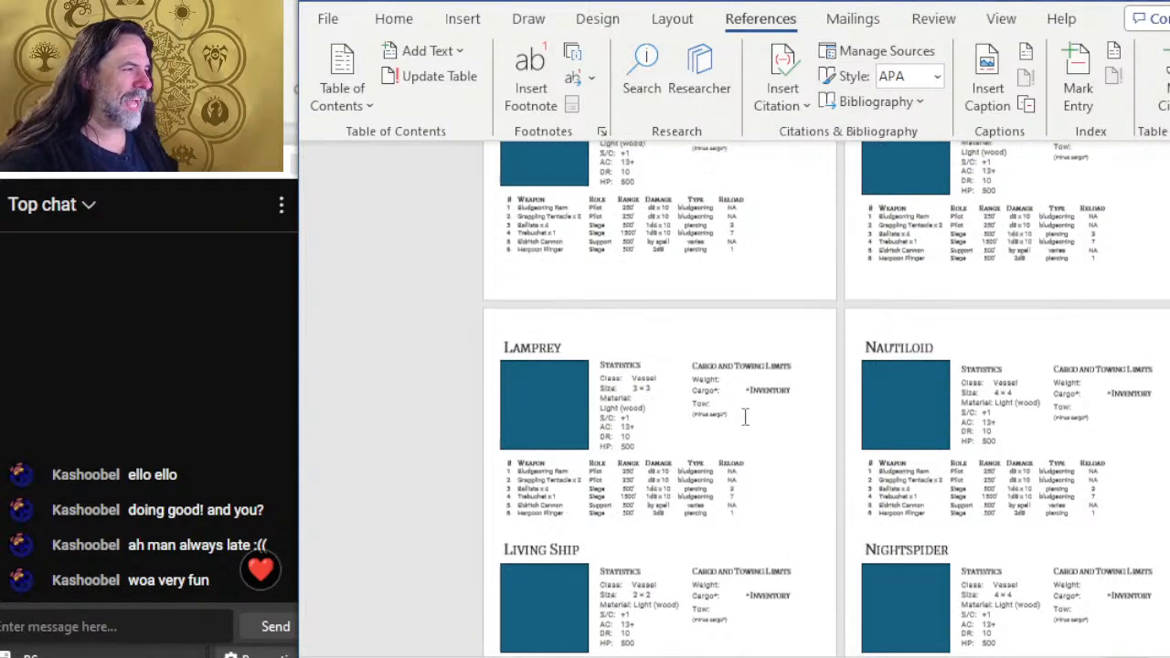
scroll(449, 352, "up", 2)
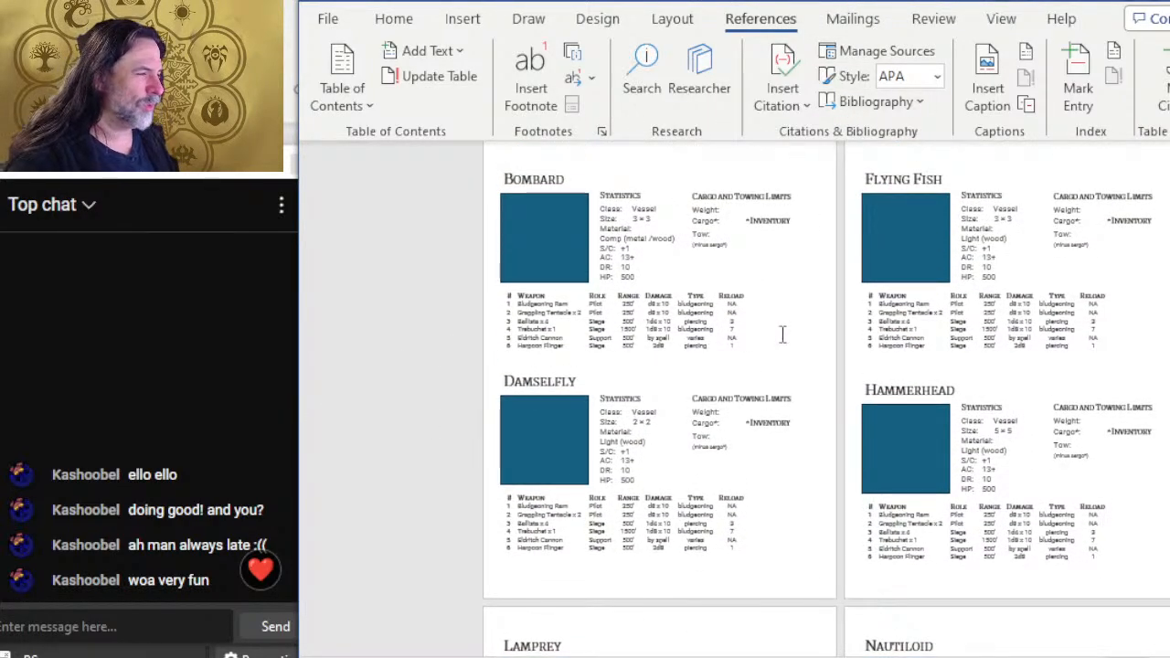
scroll(774, 302, "down", 7)
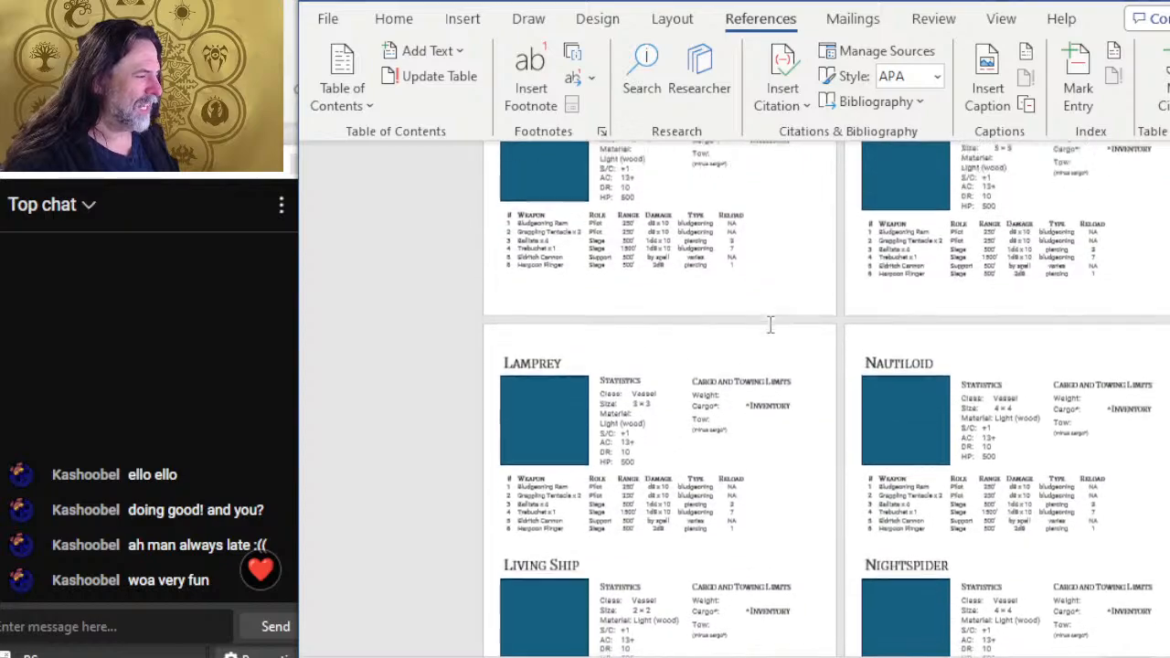
scroll(775, 329, "down", 5)
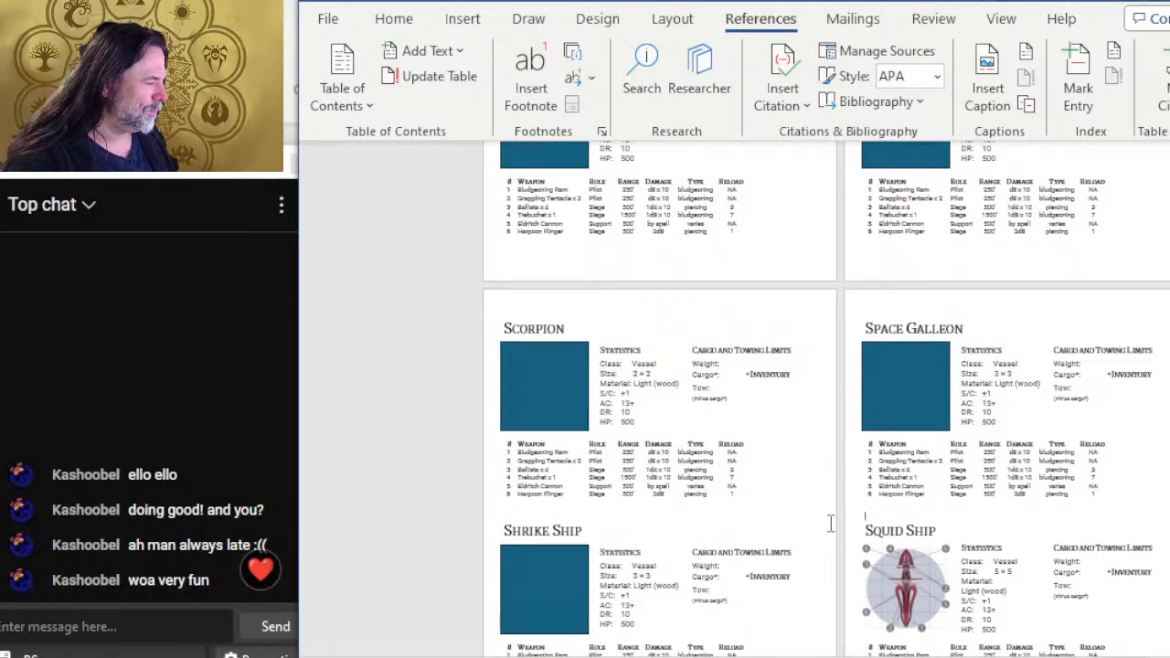
scroll(823, 485, "down", 1)
scroll(820, 480, "up", 4)
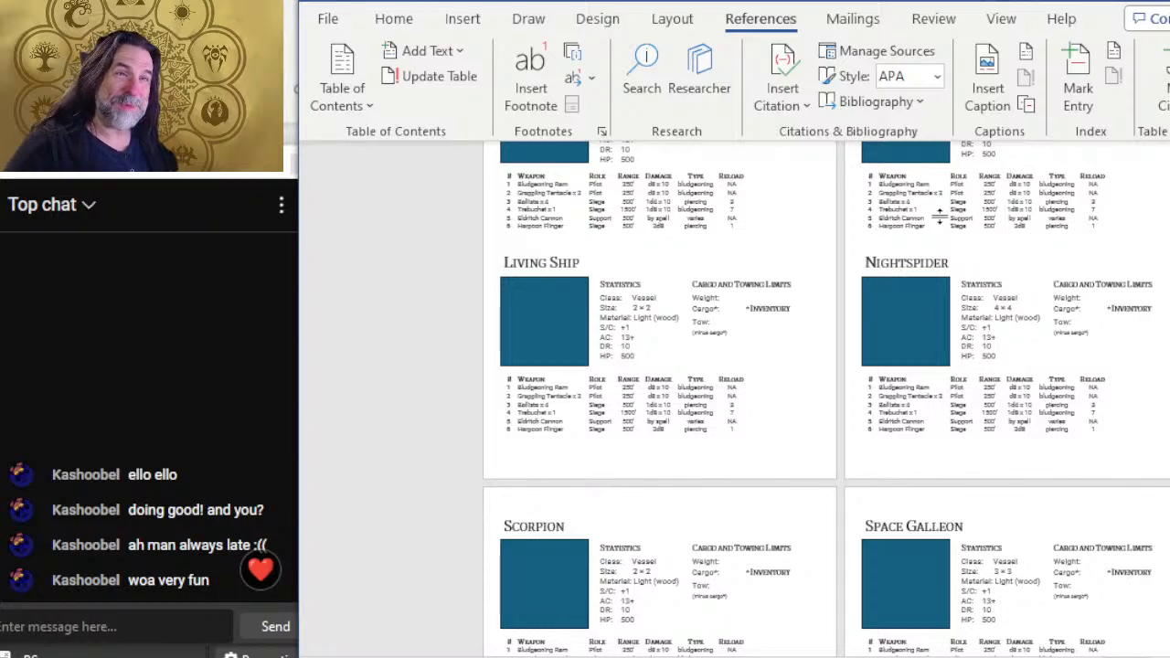
- Switch from the ship tracking sheet to the OBS window
key("alt+Tab")
left_click(939, 212)
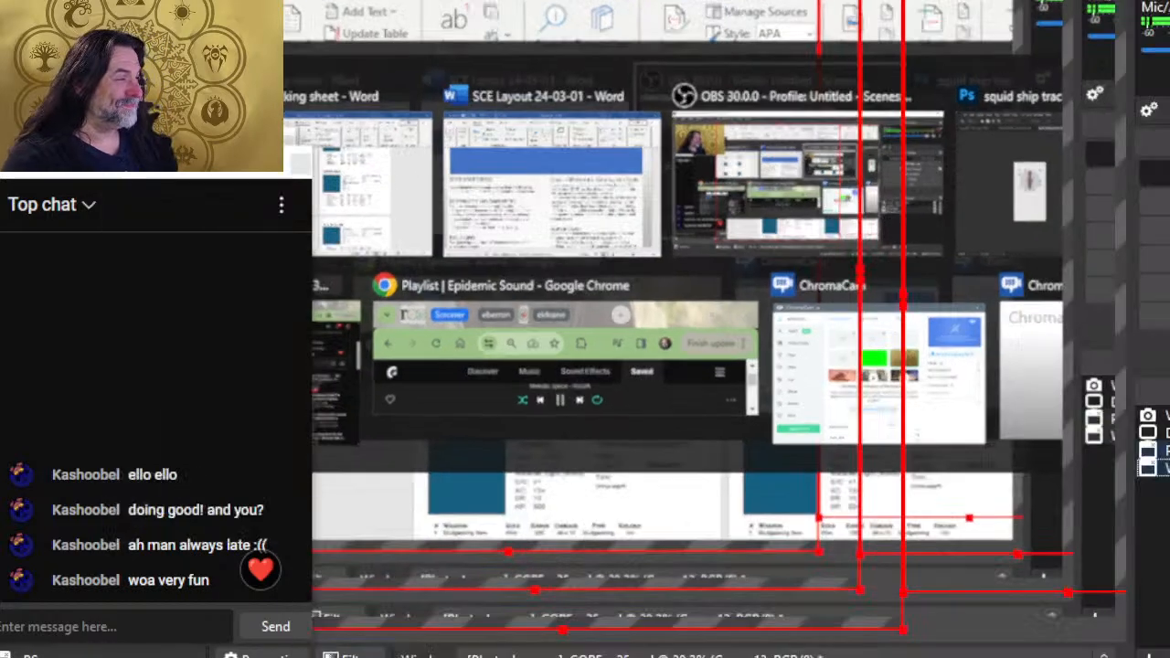